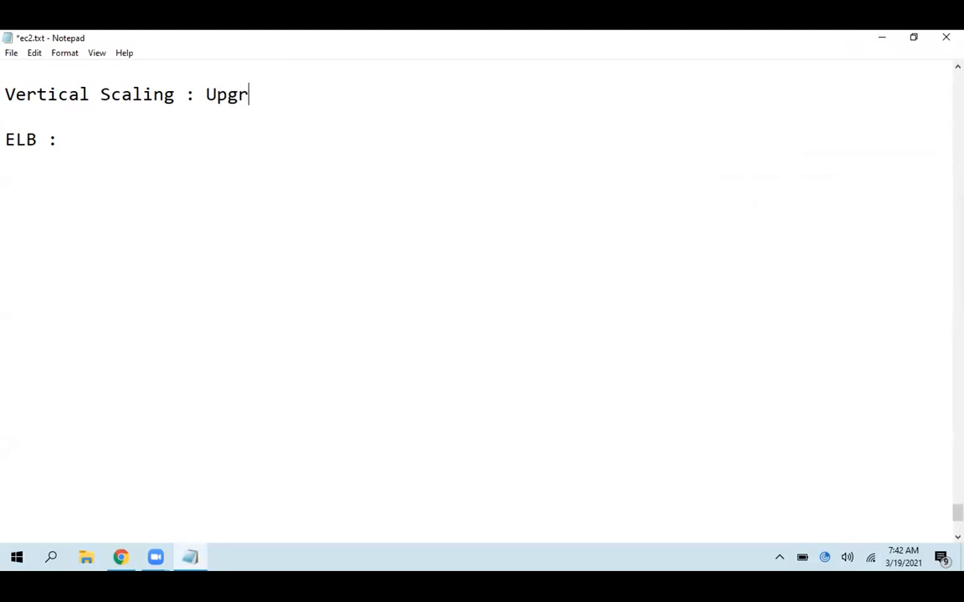
# Complete the Vertical Scaling definition so it reads "Upgrading same ec2 instance."
pyautogui.write('me e2')
pyautogui.press('BackSpace')
pyautogui.write('c2 instance.')
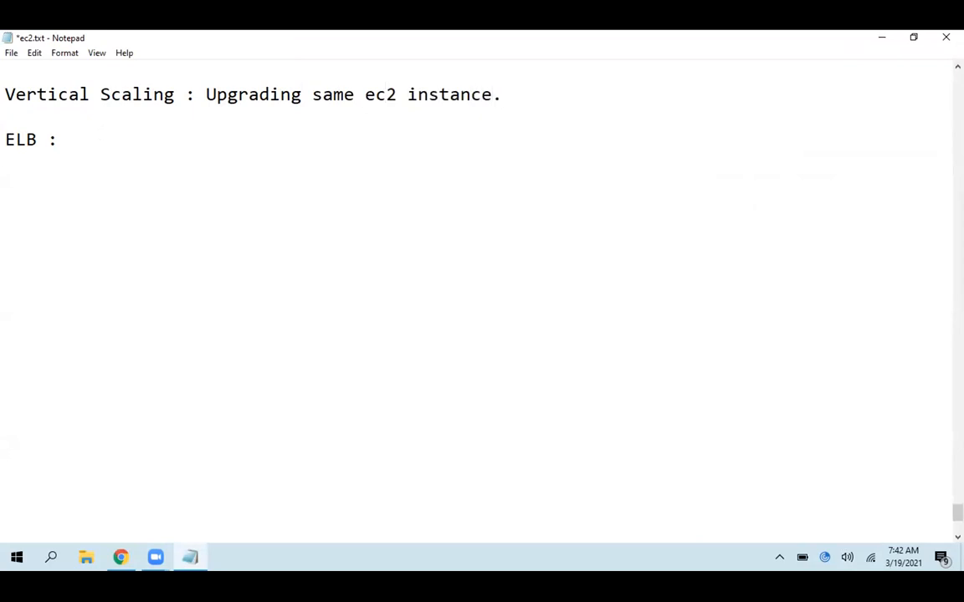
# Start a new line "Harizontal scaling :" under the Vertical Scaling definition and save the file
pyautogui.press('Return')
pyautogui.write('Hariz')
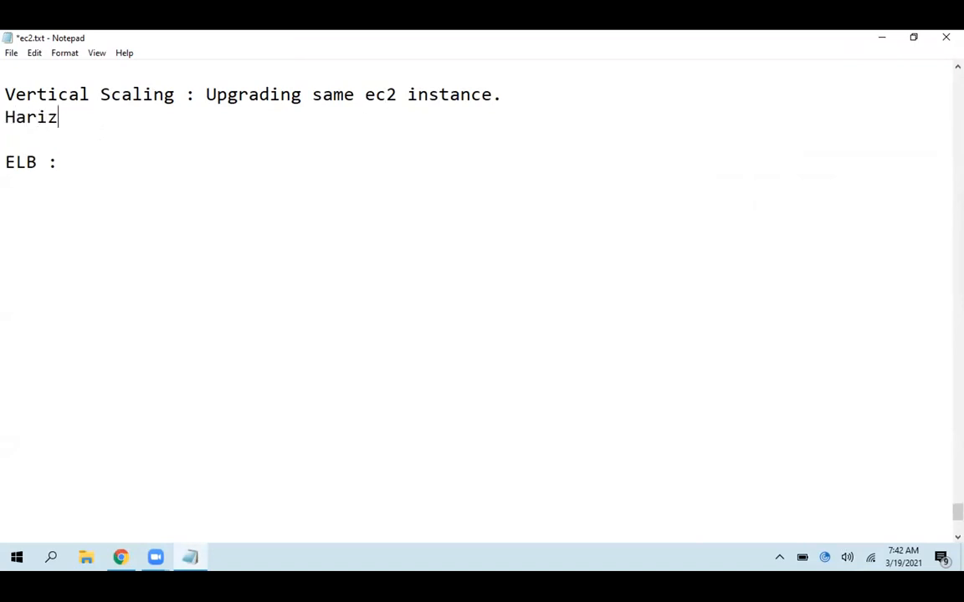
pyautogui.write('ontal scaling :')
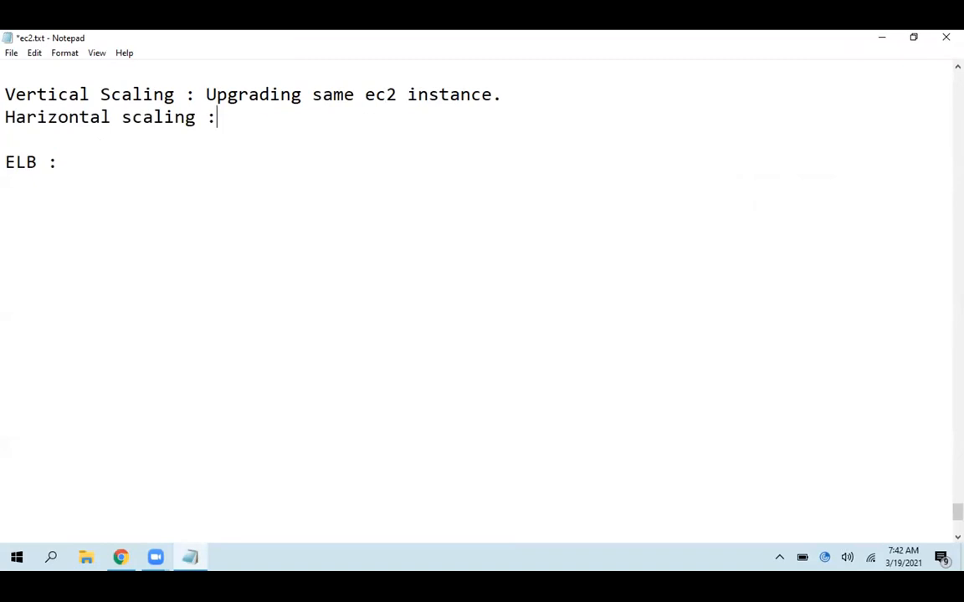
pyautogui.hotkey('ctrl', 's')
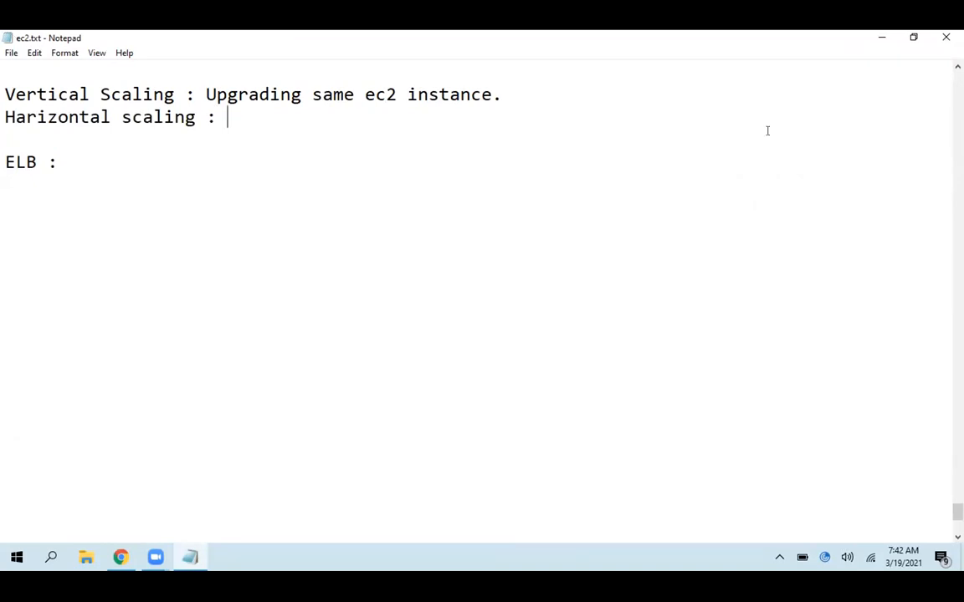
# Define Harizontal scaling as "Scaling application with multiple ec2 instances." and save the notes
pyautogui.write('Scaling ')
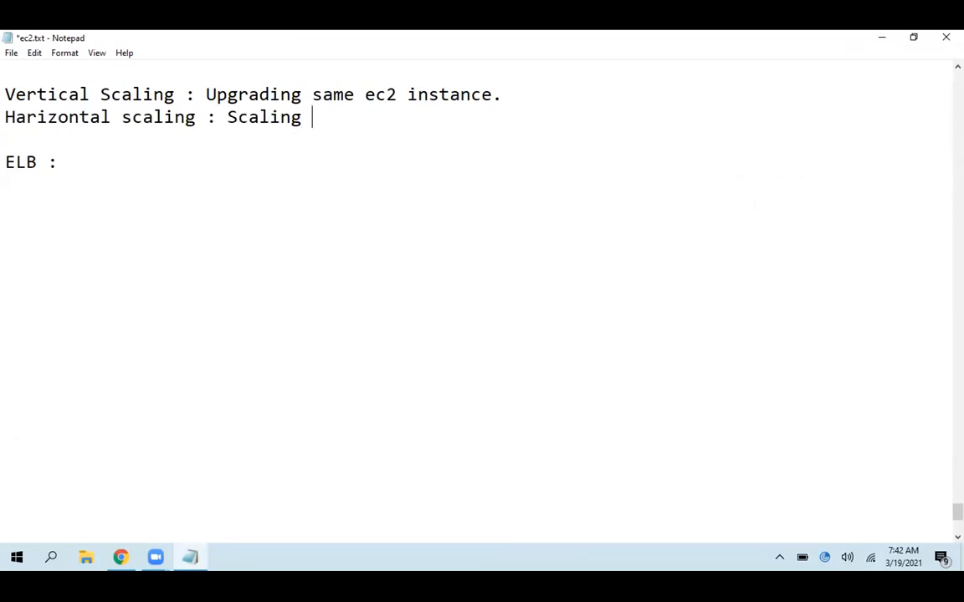
pyautogui.write('application')
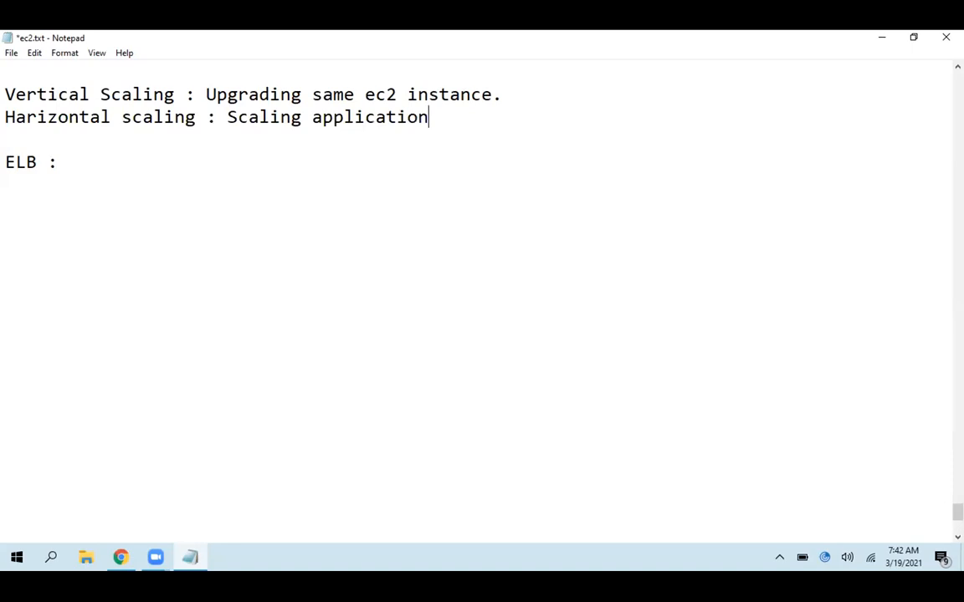
pyautogui.write(' with multiple e')
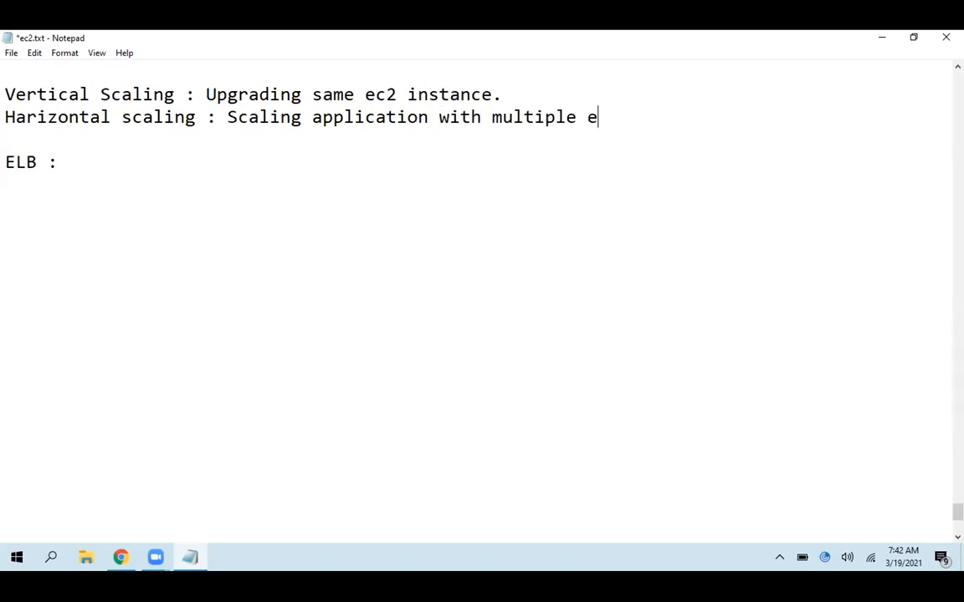
pyautogui.write('c2 instances.')
pyautogui.hotkey('ctrl', 's')
pyautogui.hotkey('shift', 'Up')
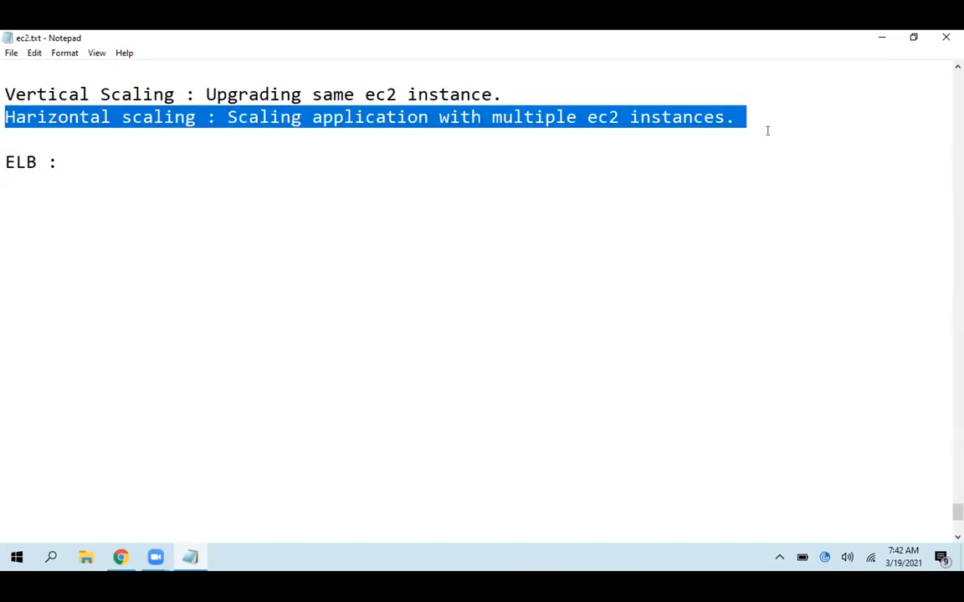
pyautogui.press('Down')
pyautogui.press('Down')
pyautogui.press('Down')
pyautogui.press('Down')
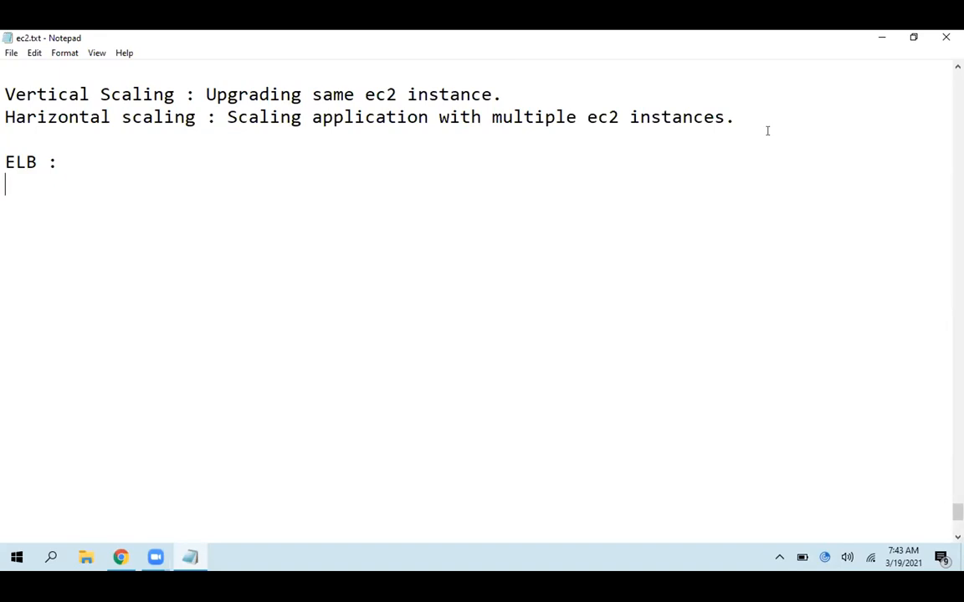
# Launch Paint with the run command mspaint and return to the Notepad notes
pyautogui.click(318, 569)
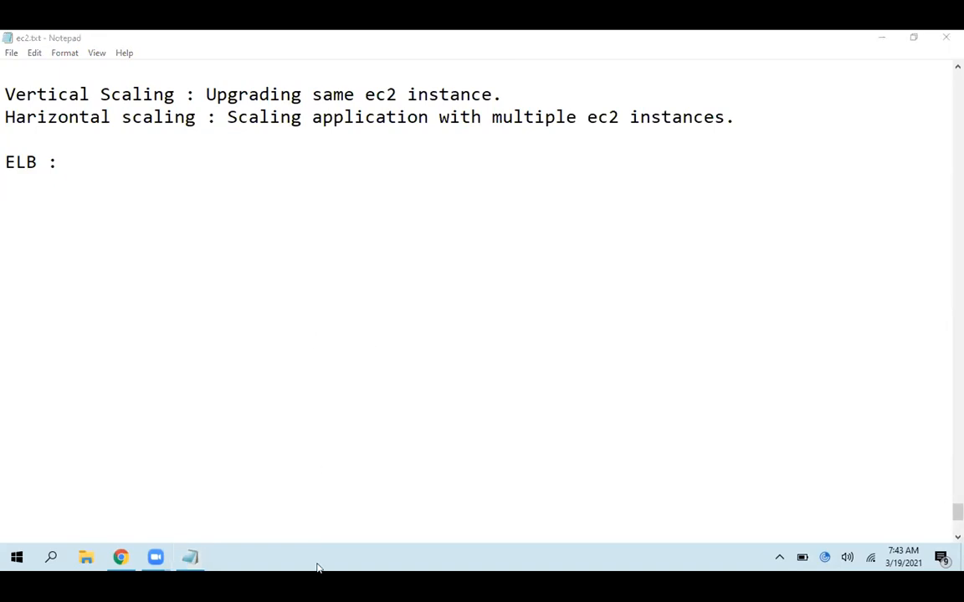
pyautogui.press('super+r')
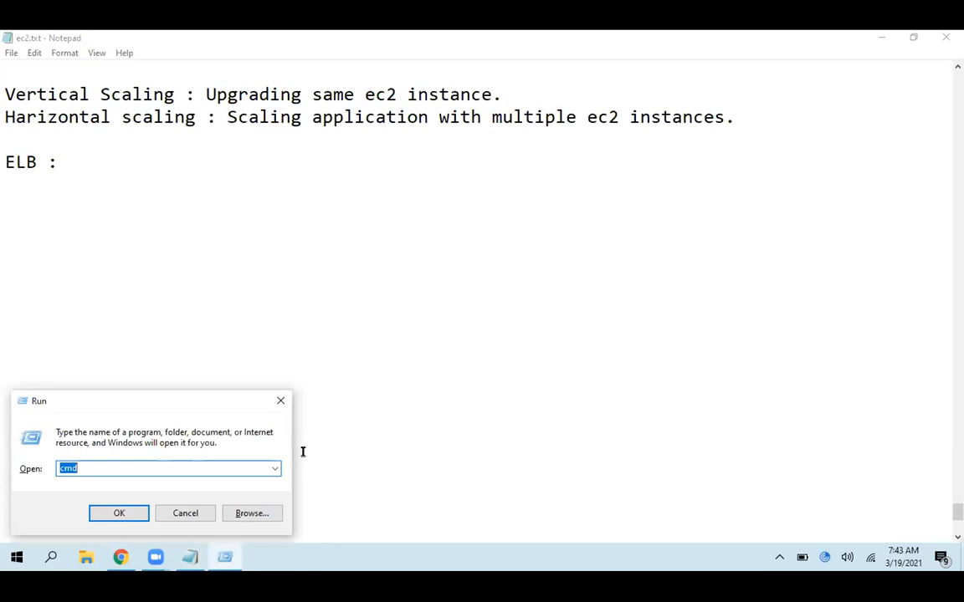
pyautogui.write('mspaint')
pyautogui.press('Return')
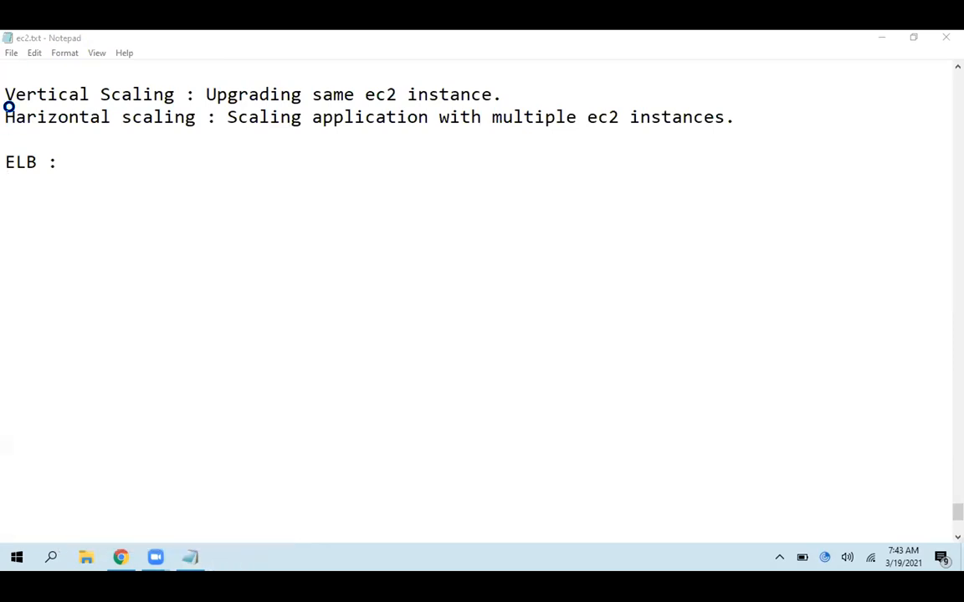
pyautogui.click(225, 555)
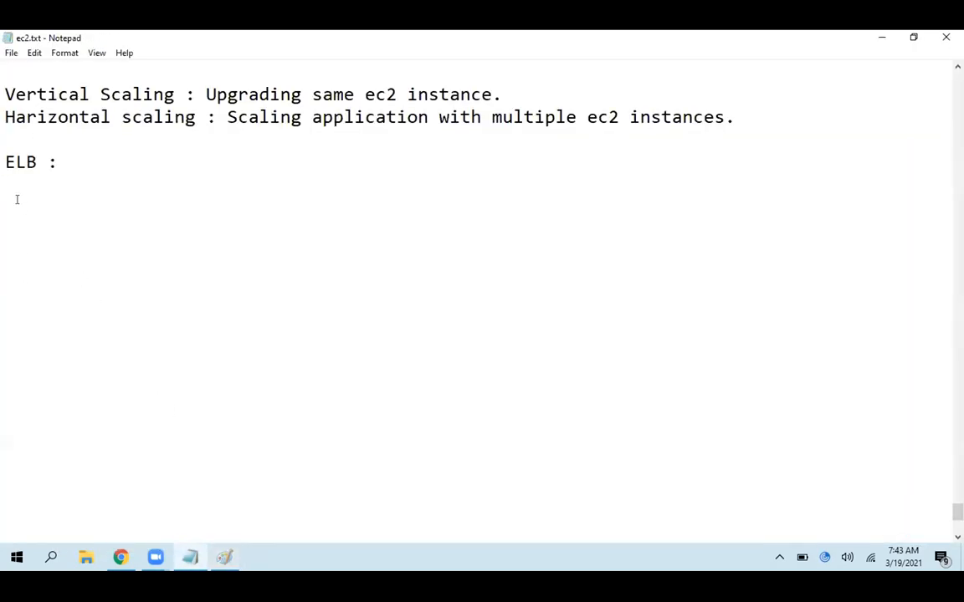
# Under the ELB heading, list "--> Classic ELB" and "--> Application ELB (ALB)" on separate lines
pyautogui.click(198, 183)
pyautogui.write('--> Classic ELB')
pyautogui.press('Return')
pyautogui.write('--> Application ELB ()')
pyautogui.press('Left')
pyautogui.write('ALB')
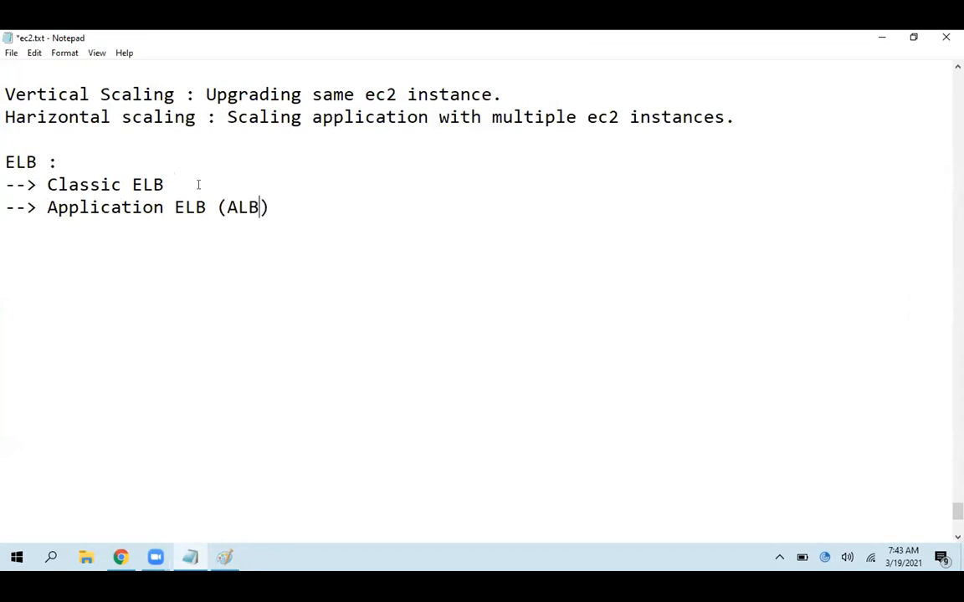
# Add a third list line "--> Network ELB (NLB)" and save the file
pyautogui.press('Right')
pyautogui.press('Return')
pyautogui.write('--> Network ELB ()')
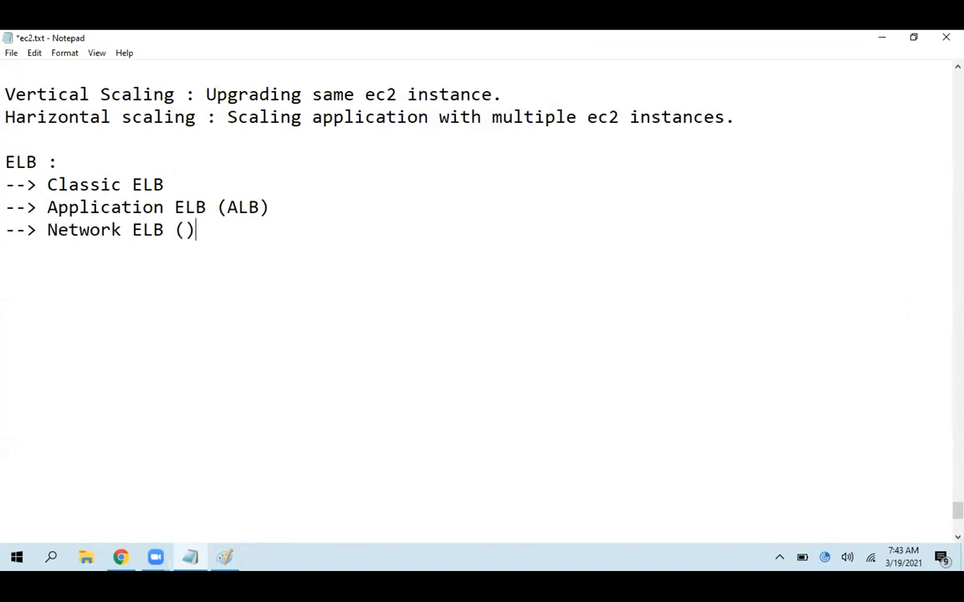
pyautogui.press('Left')
pyautogui.write('NLB')
pyautogui.hotkey('ctrl', 's')
# Append ": Previous generation :" to the Classic ELB line and save the file
pyautogui.click(198, 184)
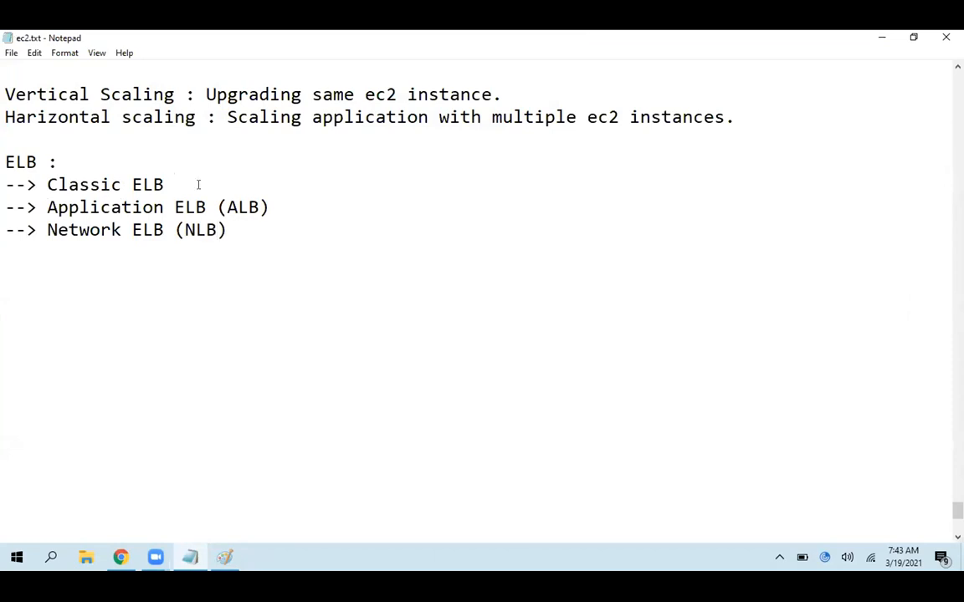
pyautogui.write(': Previous')
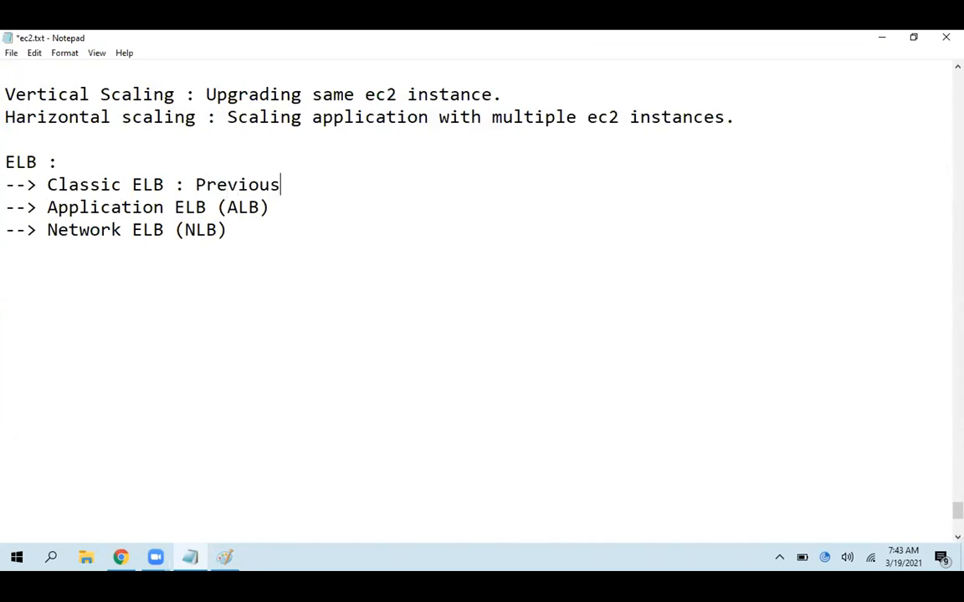
pyautogui.write(' generation :')
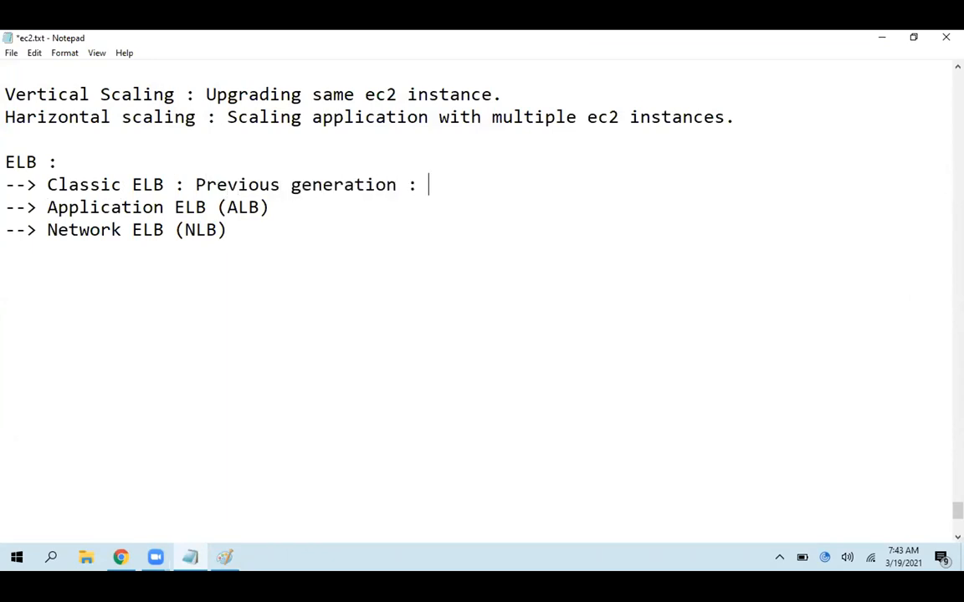
pyautogui.hotkey('ctrl', 's')
# Append a colon to both the Application ELB and Network ELB lines and save the file
pyautogui.moveTo(5, 184); pyautogui.dragTo(301, 241)
pyautogui.click(302, 241)
pyautogui.click(309, 210)
pyautogui.write(':')
pyautogui.click(553, 237)
pyautogui.write(':')
pyautogui.hotkey('ctrl', 's')
# Enter "http & https" as the protocols of the Application ELB and save the file
pyautogui.click(400, 198)
pyautogui.write('http & https')
pyautogui.hotkey('ctrl', 's')
# Enter "tcp, tls, tcp_udp" as the protocols of the Network ELB and save the file
pyautogui.click(633, 238)
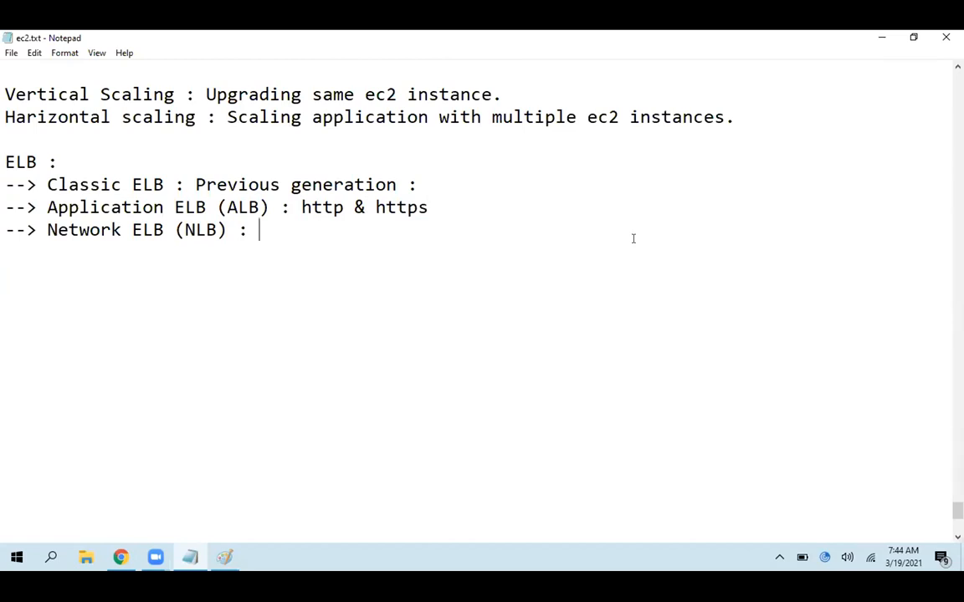
pyautogui.write('t')
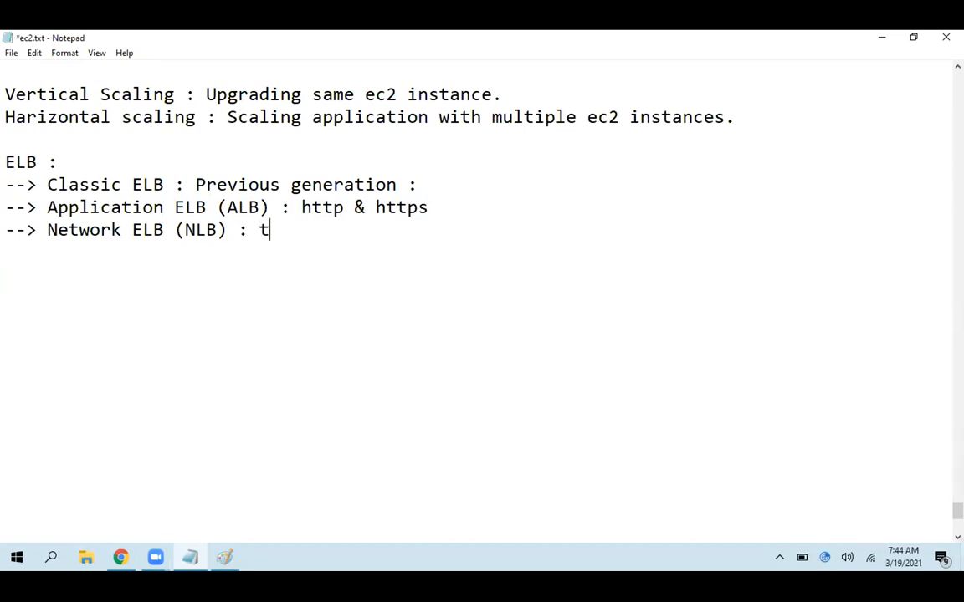
pyautogui.write('cp, tls, tcp_udp')
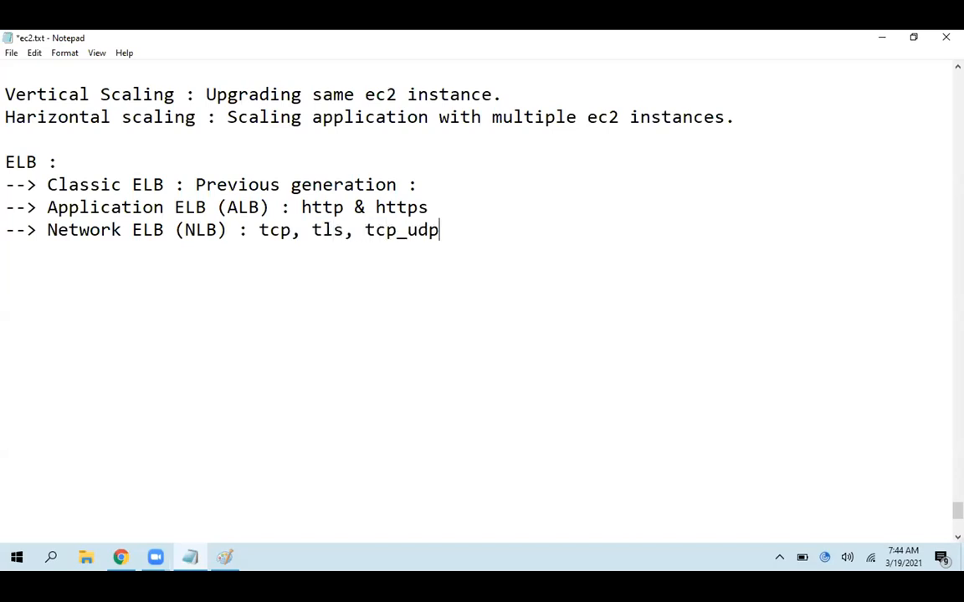
pyautogui.hotkey('ctrl', 's')
# Enter "http, https, tcp, udp" after Previous generation on the Classic ELB line and save the file
pyautogui.click(461, 185)
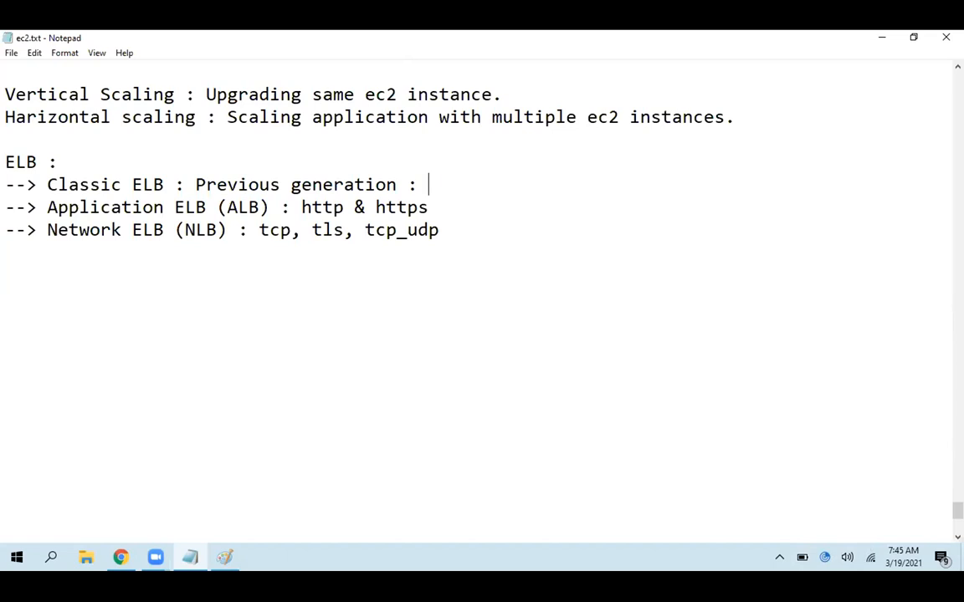
pyautogui.write('http, https, tcp, udp')
pyautogui.hotkey('ctrl', 's')
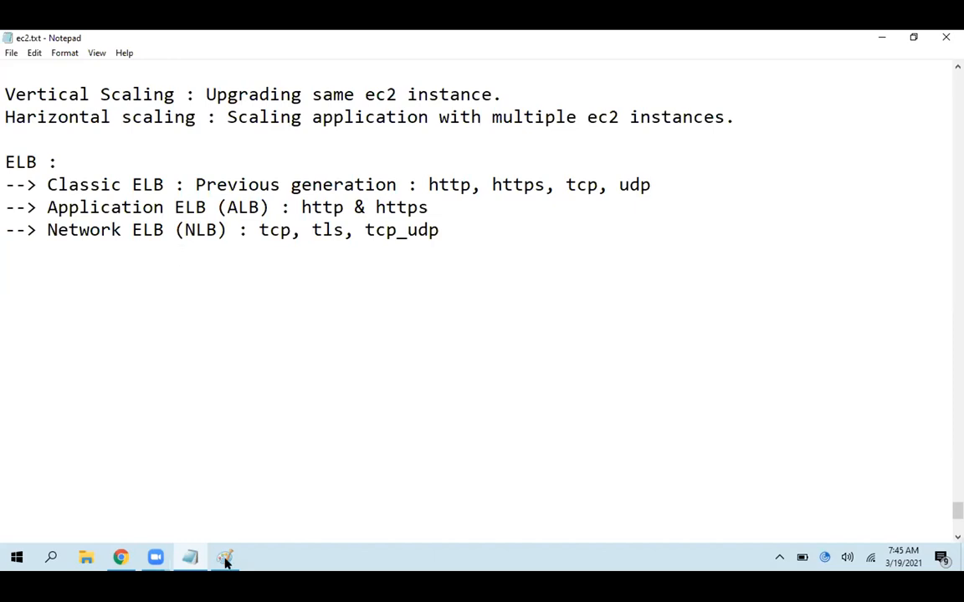
# Switch to Paint and sketch two side-by-side boxes labelled EC2 with the Pencil in black, after adjusting the line size
pyautogui.hotkey('alt', 'Tab')
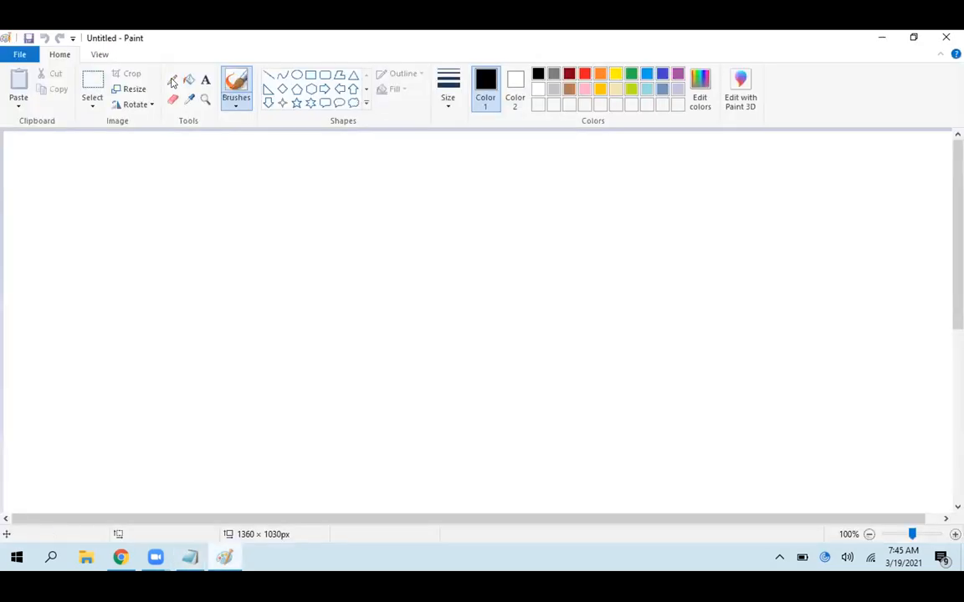
pyautogui.click(172, 81)
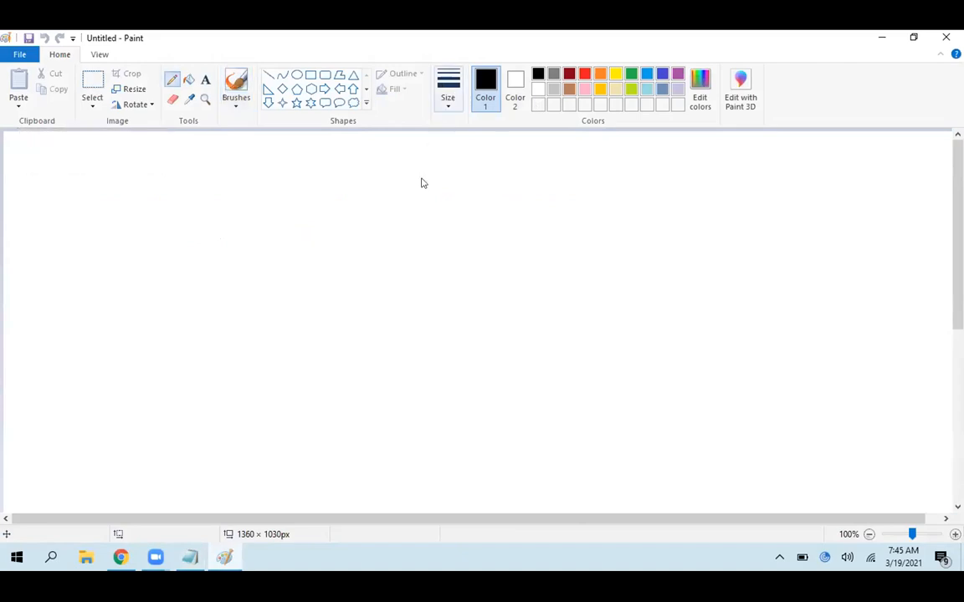
pyautogui.click(447, 88)
pyautogui.click(582, 230)
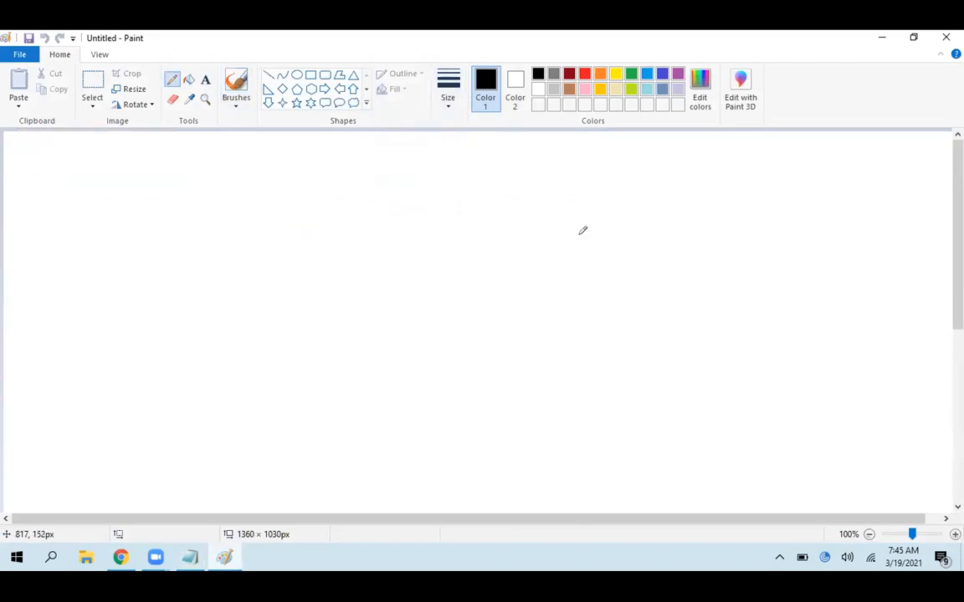
pyautogui.moveTo(192, 175); pyautogui.dragTo(200, 237)
pyautogui.moveTo(193, 176)
pyautogui.mouseDown()
pyautogui.moveTo(338, 230)
pyautogui.moveTo(204, 239)
pyautogui.mouseUp()
pyautogui.moveTo(266, 187)
pyautogui.mouseDown()
pyautogui.moveTo(251, 205)
pyautogui.moveTo(269, 214)
pyautogui.moveTo(271, 199)
pyautogui.moveTo(339, 208)
pyautogui.mouseUp()
pyautogui.moveTo(590, 166); pyautogui.dragTo(594, 214)
pyautogui.moveTo(590, 166)
pyautogui.mouseDown()
pyautogui.moveTo(810, 144)
pyautogui.moveTo(604, 219)
pyautogui.moveTo(601, 229)
pyautogui.mouseUp()
pyautogui.moveTo(654, 178)
pyautogui.mouseDown()
pyautogui.moveTo(654, 199)
pyautogui.moveTo(701, 194)
pyautogui.moveTo(733, 171)
pyautogui.moveTo(741, 189)
pyautogui.mouseUp()
# Sketch a wide box labelled ELB below and between the two EC2 boxes
pyautogui.moveTo(362, 360); pyautogui.dragTo(371, 409)
pyautogui.moveTo(363, 353)
pyautogui.mouseDown()
pyautogui.moveTo(525, 326)
pyautogui.moveTo(660, 339)
pyautogui.moveTo(376, 409)
pyautogui.mouseUp()
pyautogui.moveTo(474, 352)
pyautogui.mouseDown()
pyautogui.moveTo(465, 359)
pyautogui.moveTo(484, 379)
pyautogui.moveTo(494, 359)
pyautogui.mouseUp()
pyautogui.moveTo(473, 351); pyautogui.dragTo(523, 361)
pyautogui.moveTo(526, 342)
pyautogui.mouseDown()
pyautogui.moveTo(532, 365)
pyautogui.moveTo(552, 350)
pyautogui.moveTo(539, 369)
pyautogui.mouseUp()
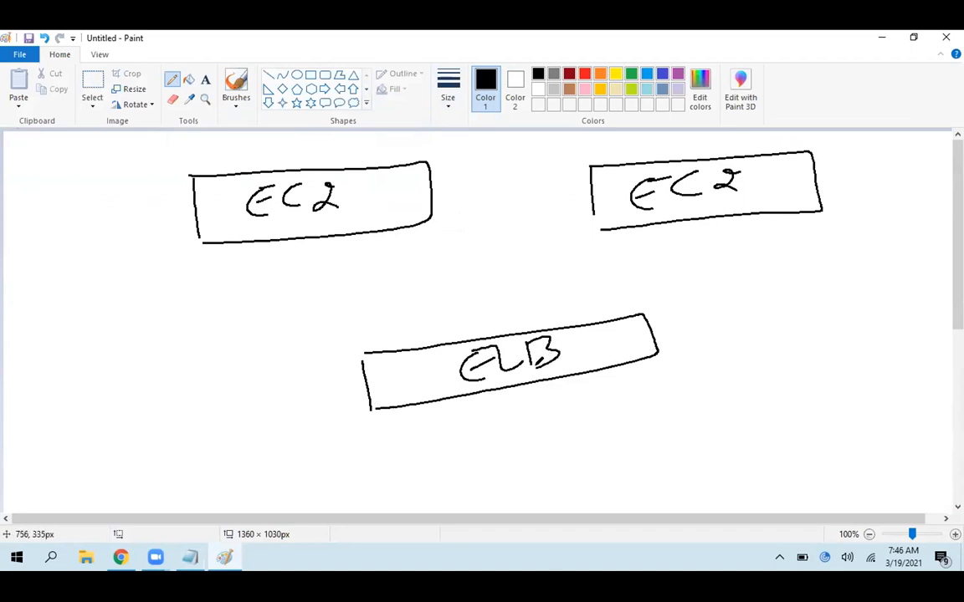
# Draw a stick figure below the ELB box with an arrow up to it, plus arrows from the ELB to each EC2 box
pyautogui.moveTo(544, 465)
pyautogui.mouseDown()
pyautogui.moveTo(550, 500)
pyautogui.moveTo(533, 397)
pyautogui.moveTo(553, 399)
pyautogui.mouseUp()
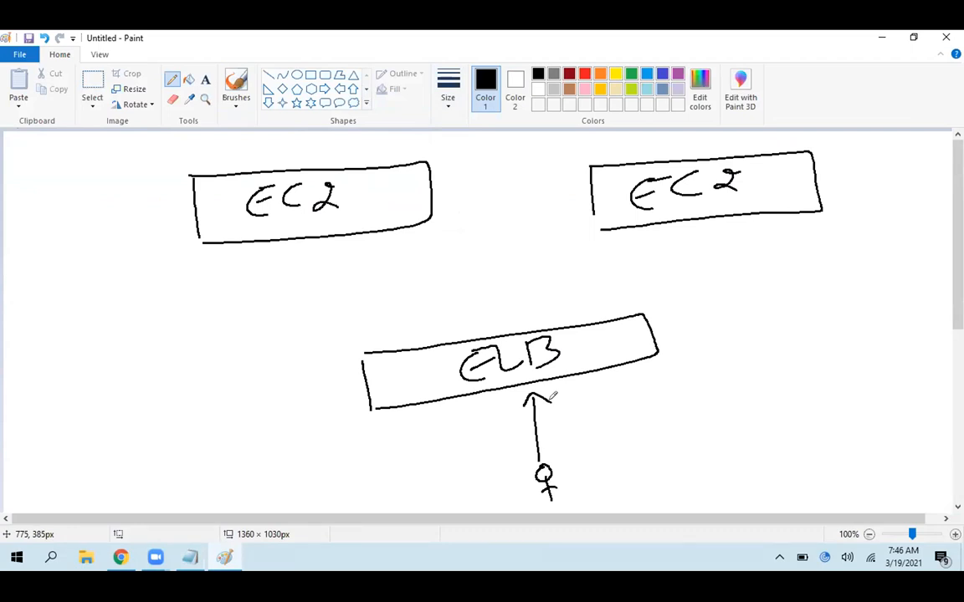
pyautogui.moveTo(450, 342)
pyautogui.mouseDown()
pyautogui.moveTo(374, 248)
pyautogui.moveTo(391, 245)
pyautogui.mouseUp()
pyautogui.moveTo(574, 327)
pyautogui.mouseDown()
pyautogui.moveTo(661, 228)
pyautogui.moveTo(678, 232)
pyautogui.mouseUp()
# Add return arrowheads to the three arrows, pointing back to the ELB box and to the stick figure
pyautogui.moveTo(570, 312); pyautogui.dragTo(588, 318)
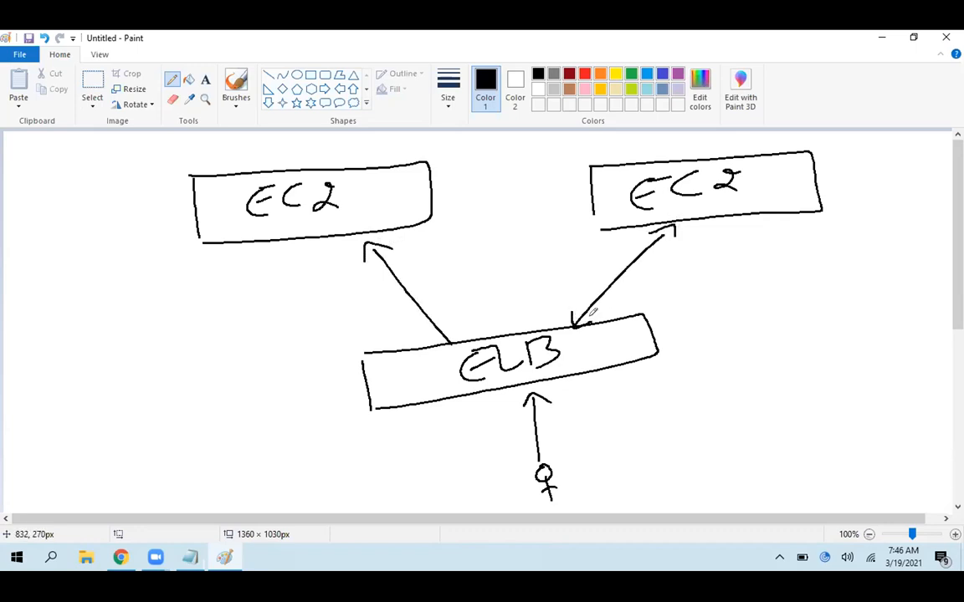
pyautogui.moveTo(433, 337); pyautogui.dragTo(463, 318)
pyautogui.moveTo(527, 445); pyautogui.dragTo(545, 447)
pyautogui.moveTo(557, 435); pyautogui.dragTo(552, 443)
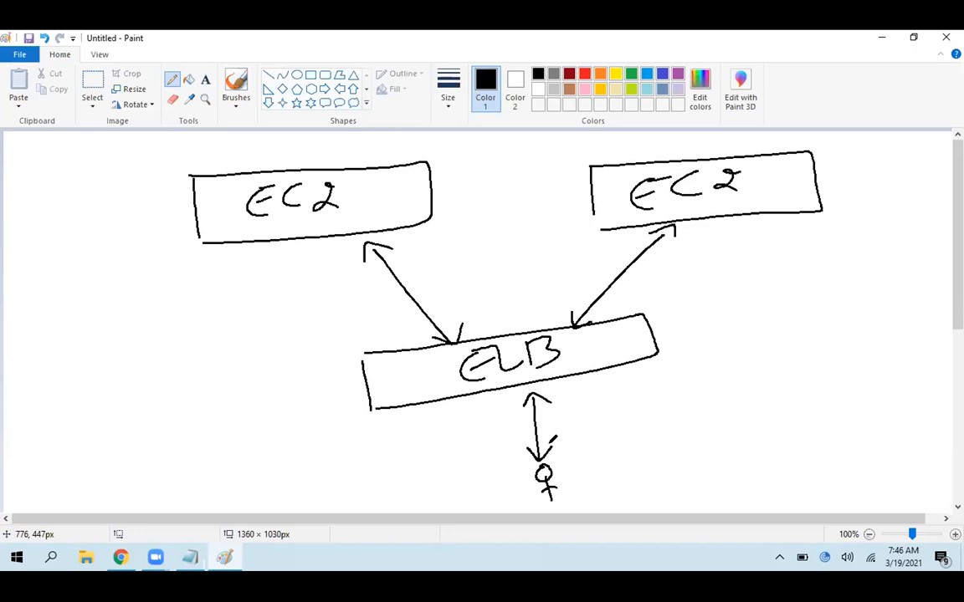
# Cross out the left EC2 label with two red strokes and undo both strokes
pyautogui.click(584, 74)
pyautogui.moveTo(264, 166); pyautogui.dragTo(344, 211)
pyautogui.moveTo(344, 164); pyautogui.dragTo(292, 219)
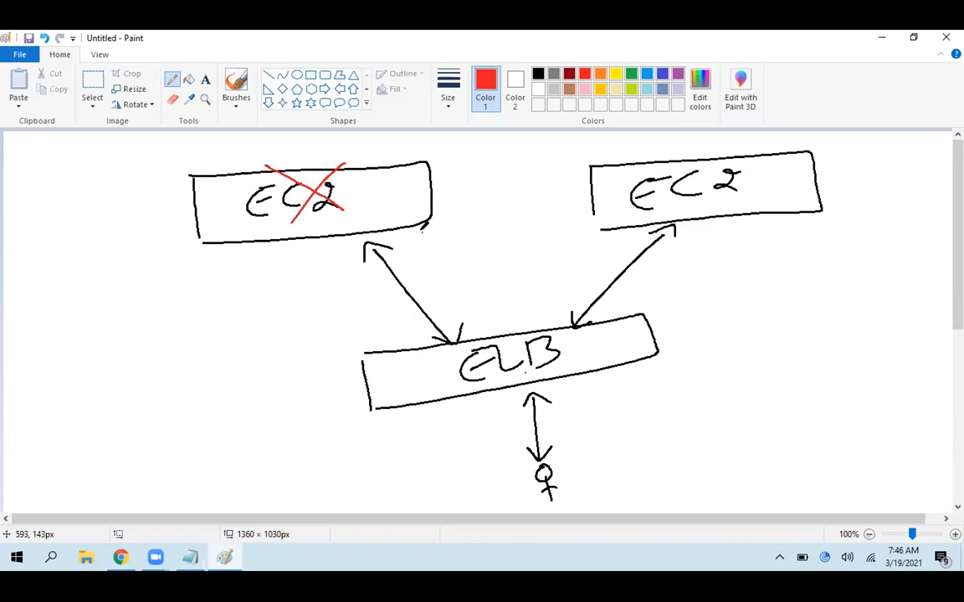
pyautogui.hotkey('ctrl', 'z')
pyautogui.hotkey('ctrl', 'z')
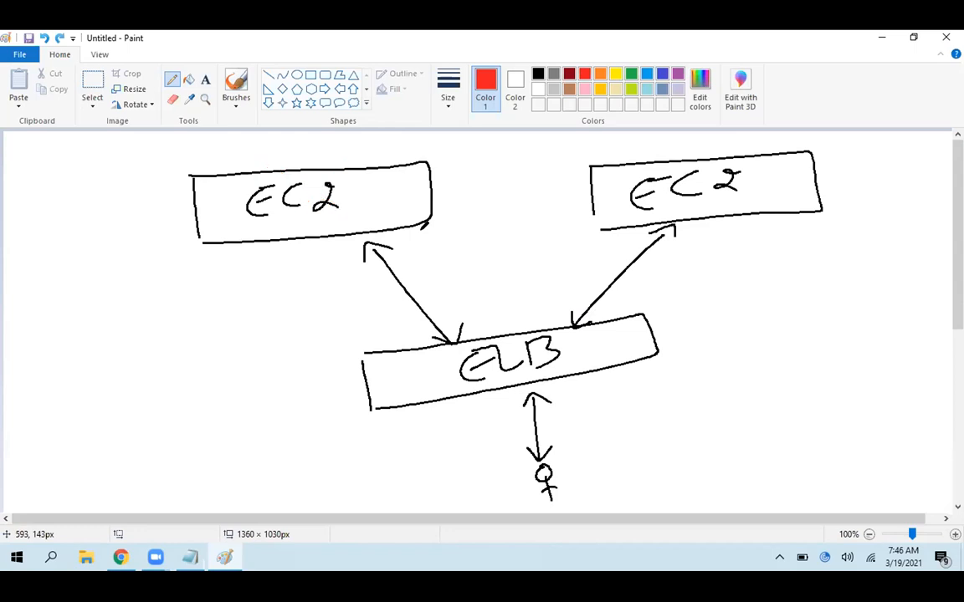
# Draw a red freehand curve below the left EC2 box and undo it
pyautogui.moveTo(142, 201)
pyautogui.mouseDown()
pyautogui.moveTo(194, 292)
pyautogui.moveTo(298, 398)
pyautogui.mouseUp()
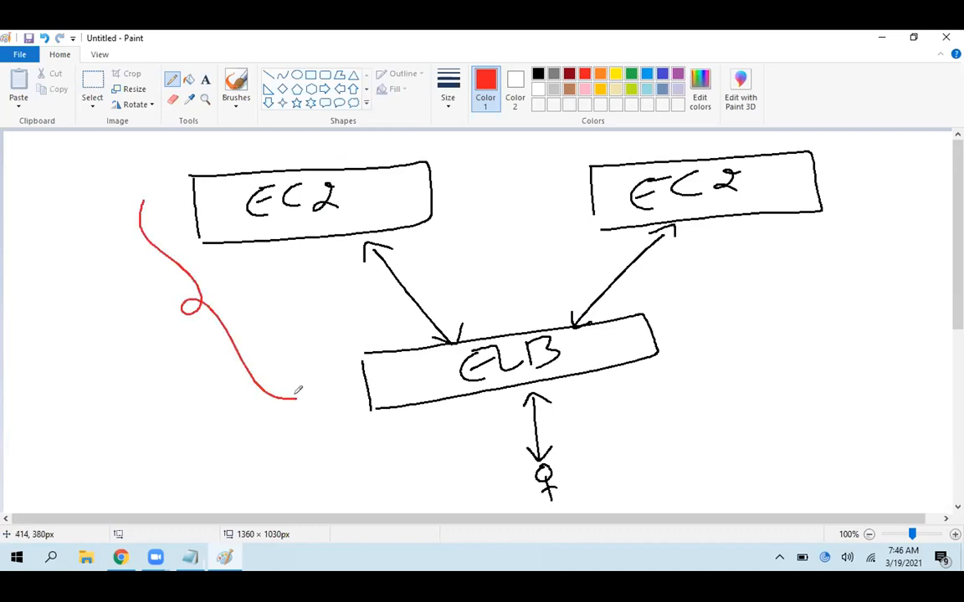
pyautogui.hotkey('ctrl', 'z')
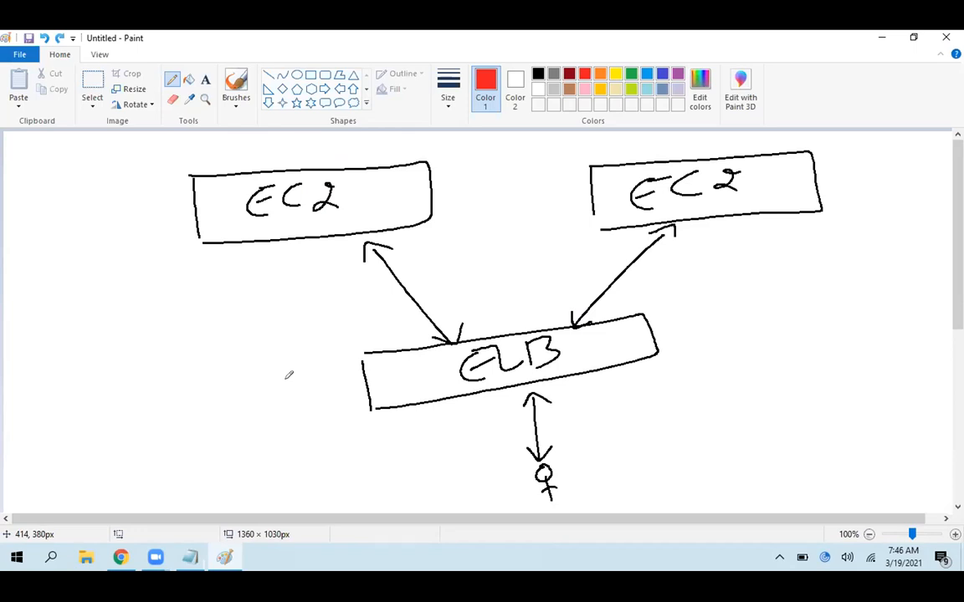
# Open a Command Prompt from the Run dialog and start a continuous ping with ping google.com -t
pyautogui.click(317, 564)
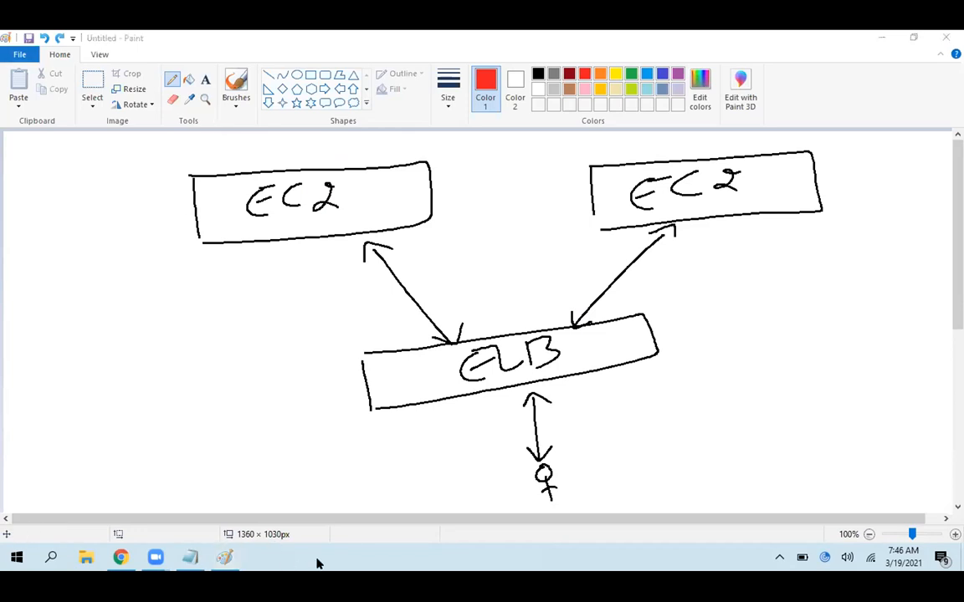
pyautogui.press('super+r')
pyautogui.write('cmd')
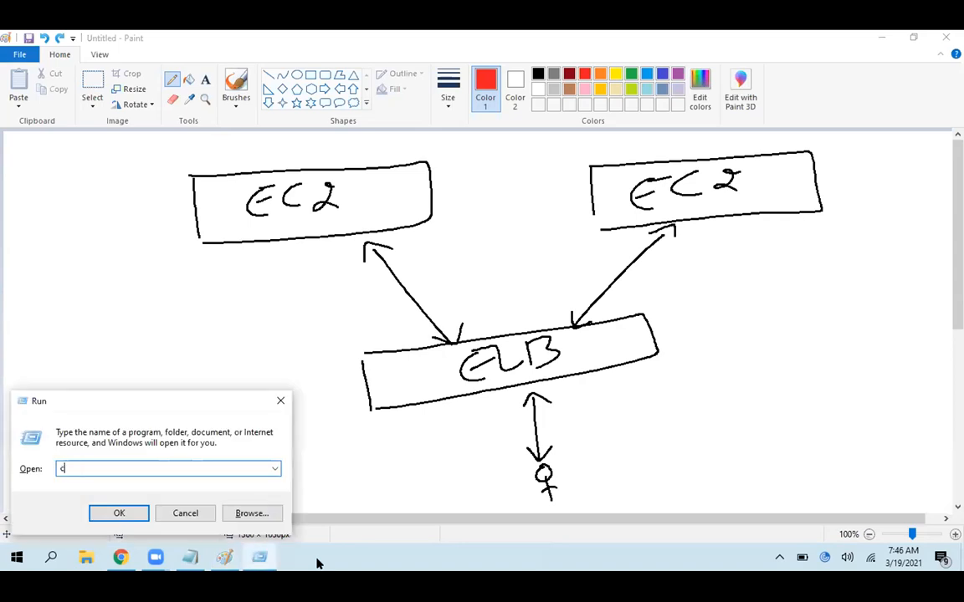
pyautogui.press('Return')
pyautogui.write('ping')
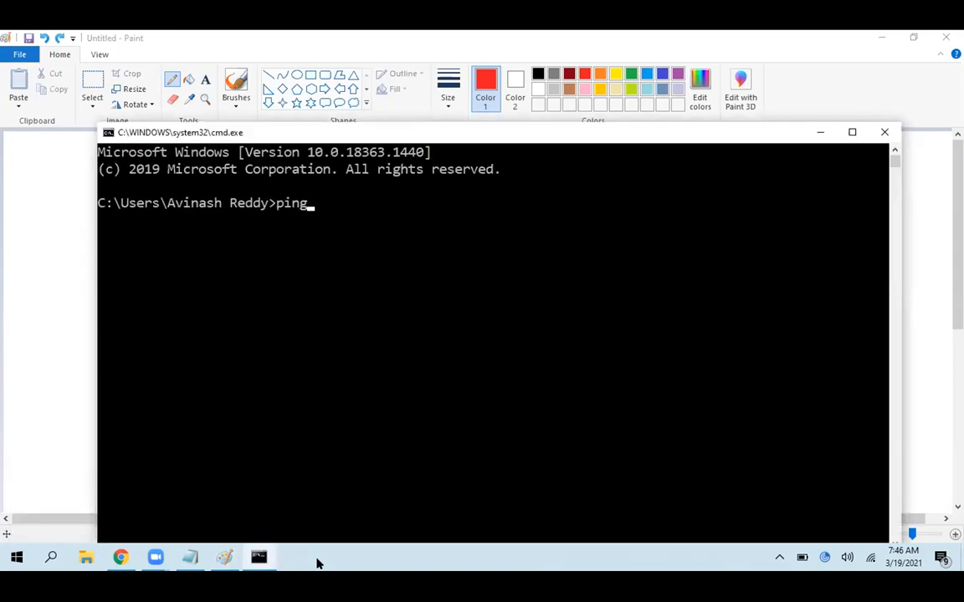
pyautogui.write(' google.com -t')
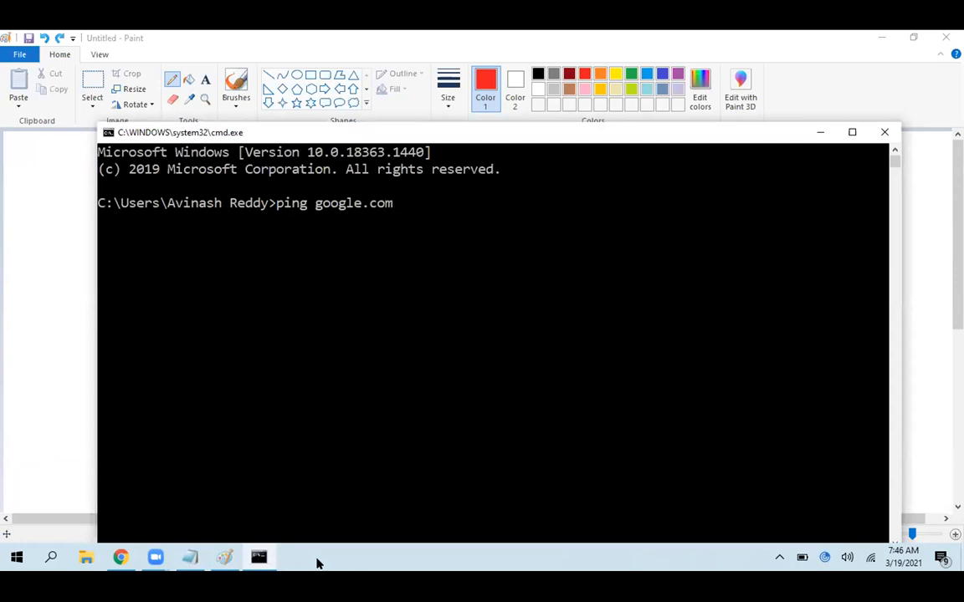
pyautogui.press('Return')
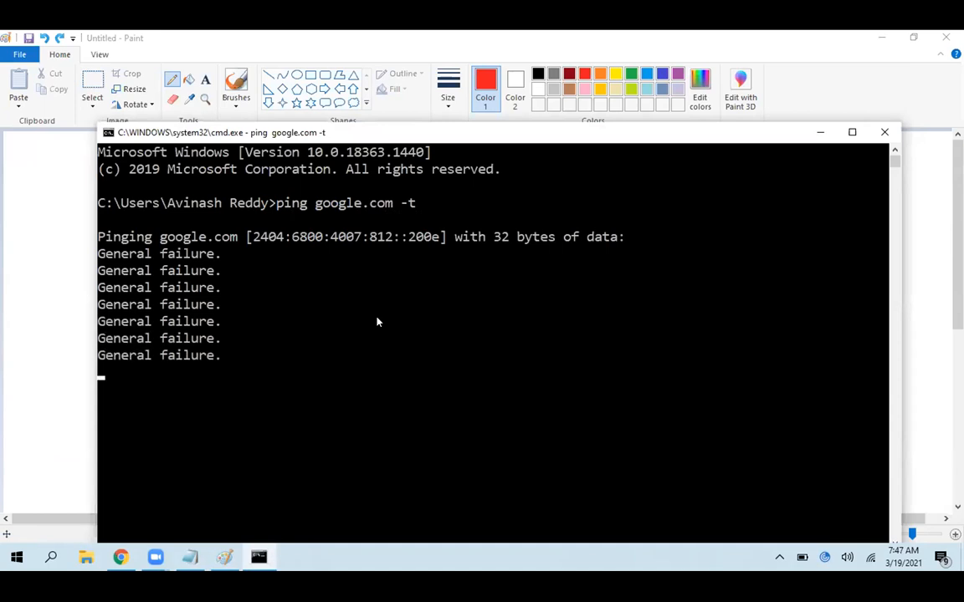
# Stop the continuous ping, run ping yahoo.com instead, and interrupt it as well
pyautogui.hotkey('ctrl', 'c')
pyautogui.write('i')
pyautogui.press('BackSpace')
pyautogui.write('pin')
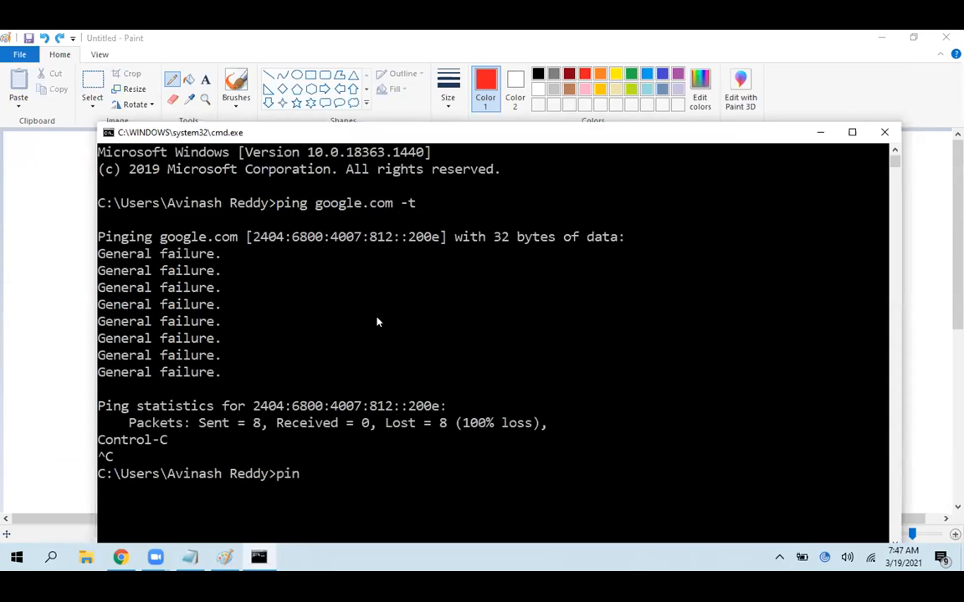
pyautogui.write('g yahoo.com')
pyautogui.press('Return')
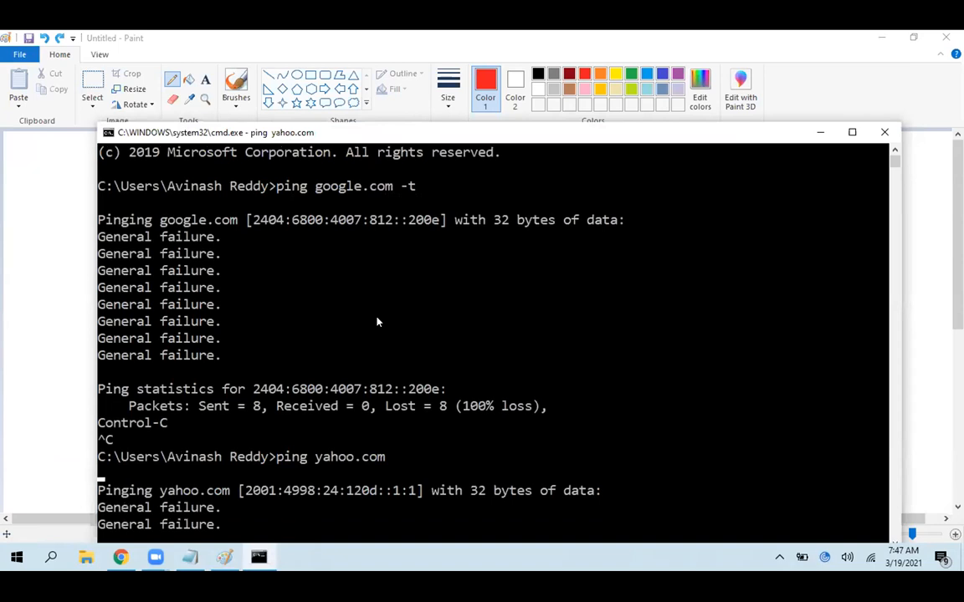
pyautogui.hotkey('ctrl', 'c')
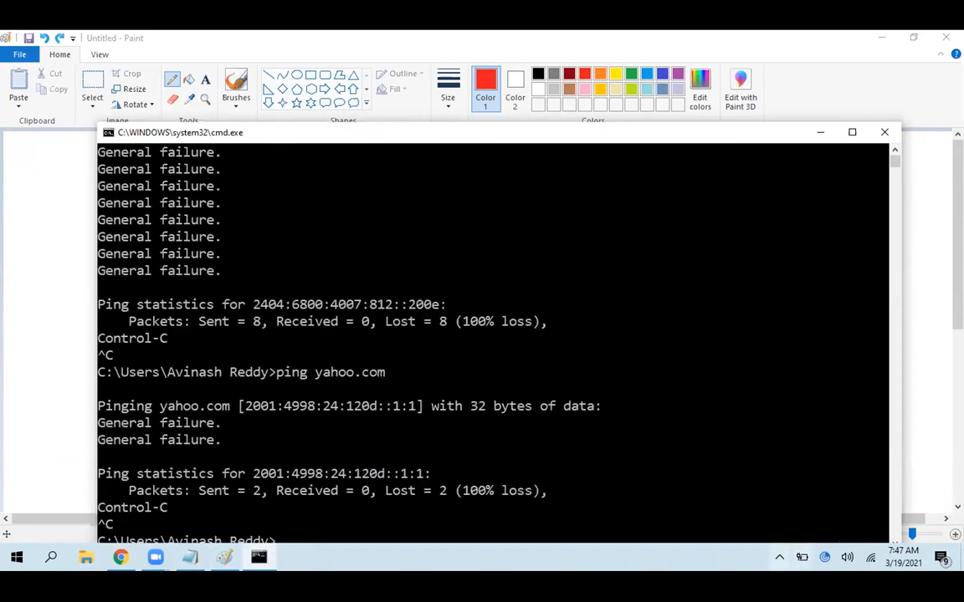
# Check the Wi-Fi connection and the list of available networks, moving the console window slightly lower
pyautogui.click(871, 558)
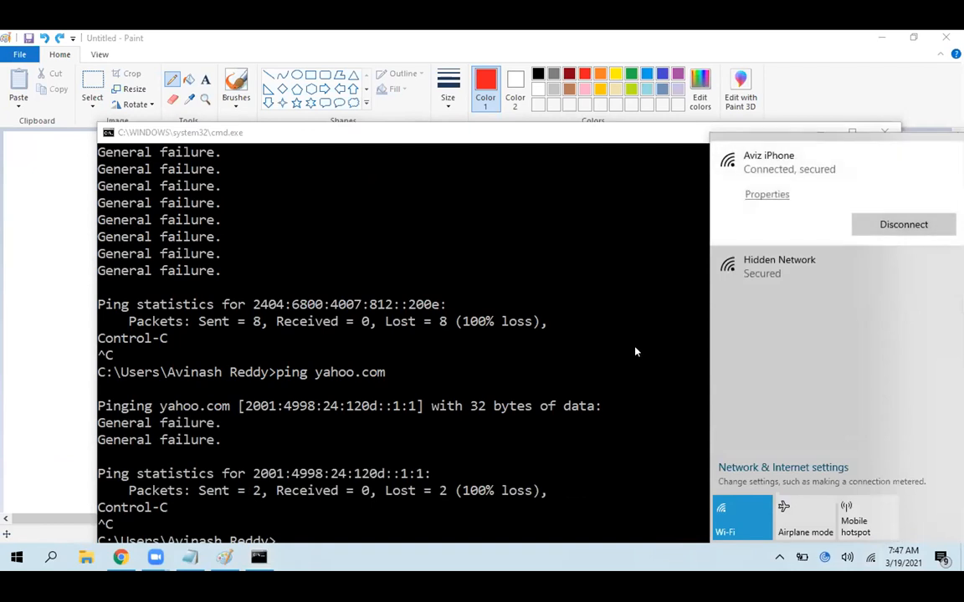
pyautogui.click(583, 425)
pyautogui.moveTo(393, 122); pyautogui.dragTo(392, 151)
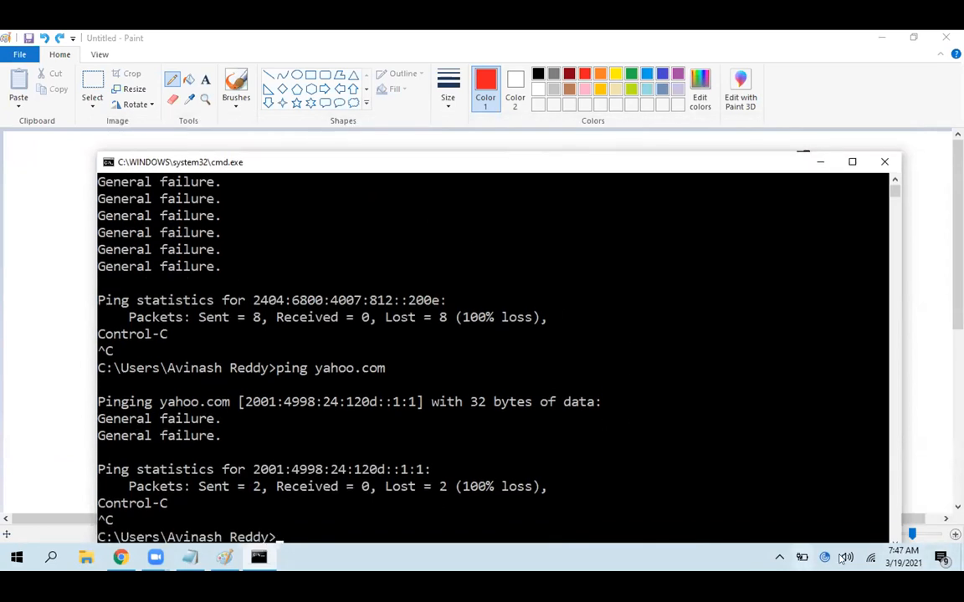
pyautogui.click(871, 558)
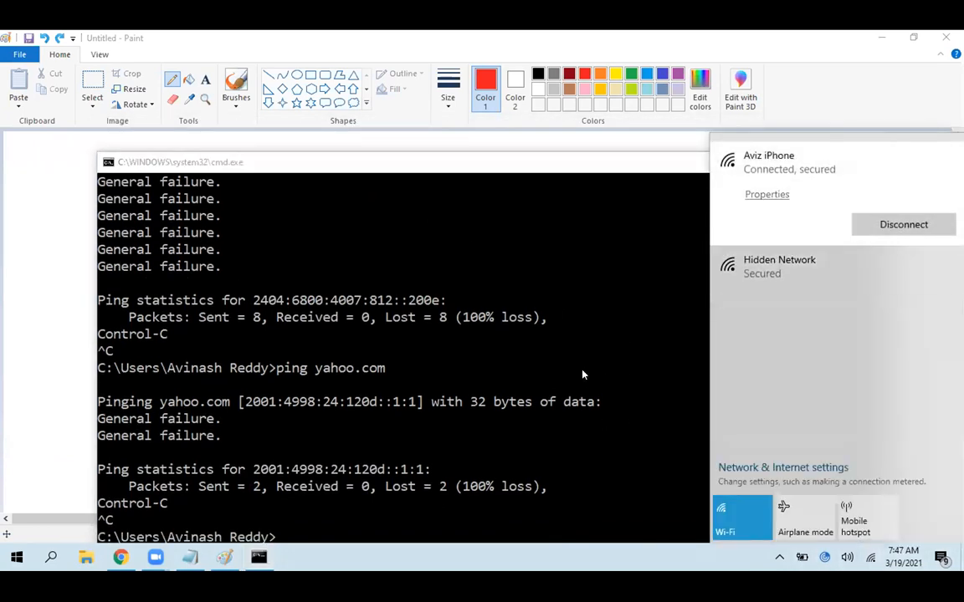
# Close the network list and clear the console output with cls
pyautogui.click(530, 368)
pyautogui.write('cls')
pyautogui.press('Return')
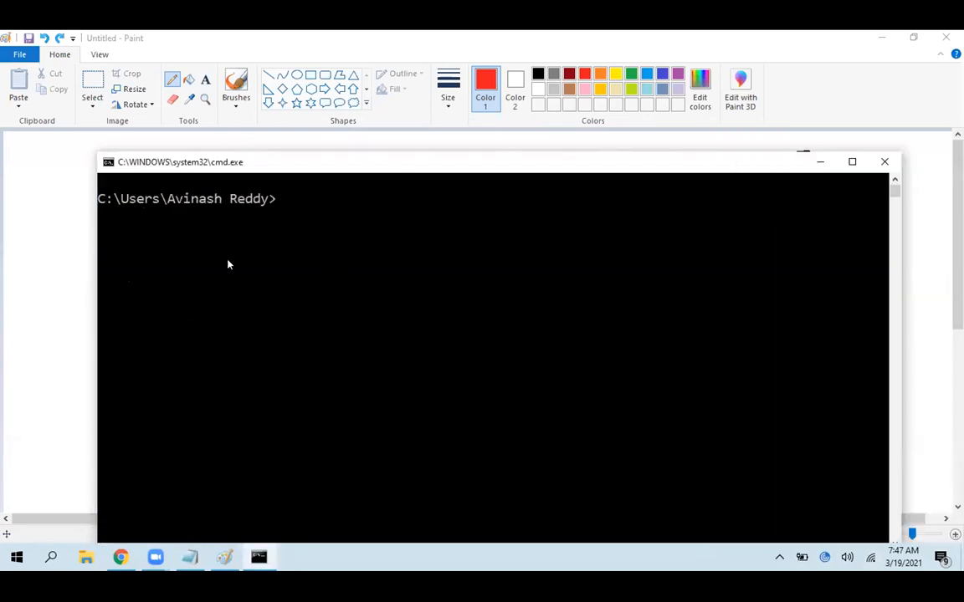
# Switch back to Paint, add the red text "ping : index.html" left of the ELB box and widen its text box
pyautogui.click(65, 295)
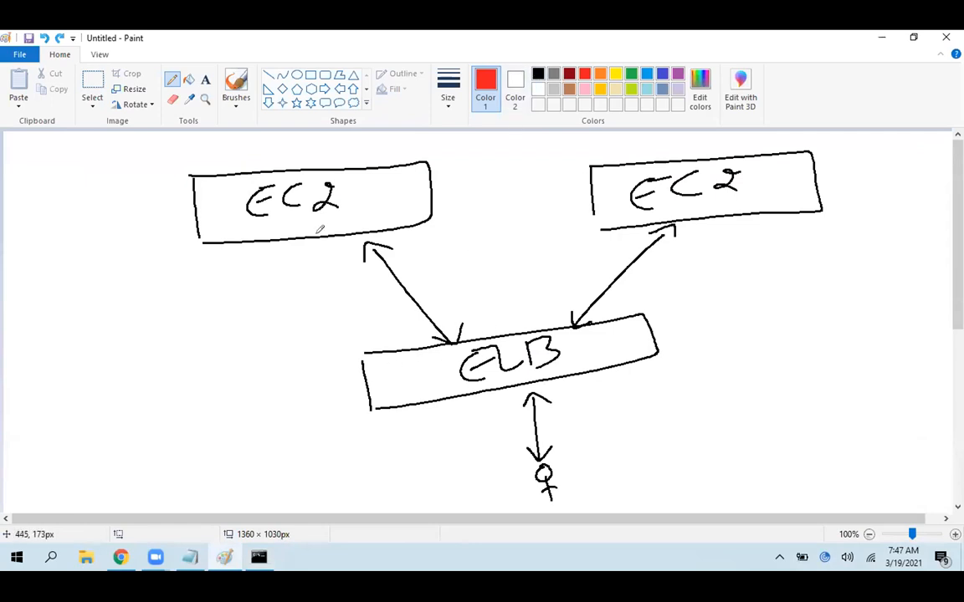
pyautogui.click(205, 80)
pyautogui.click(15, 334)
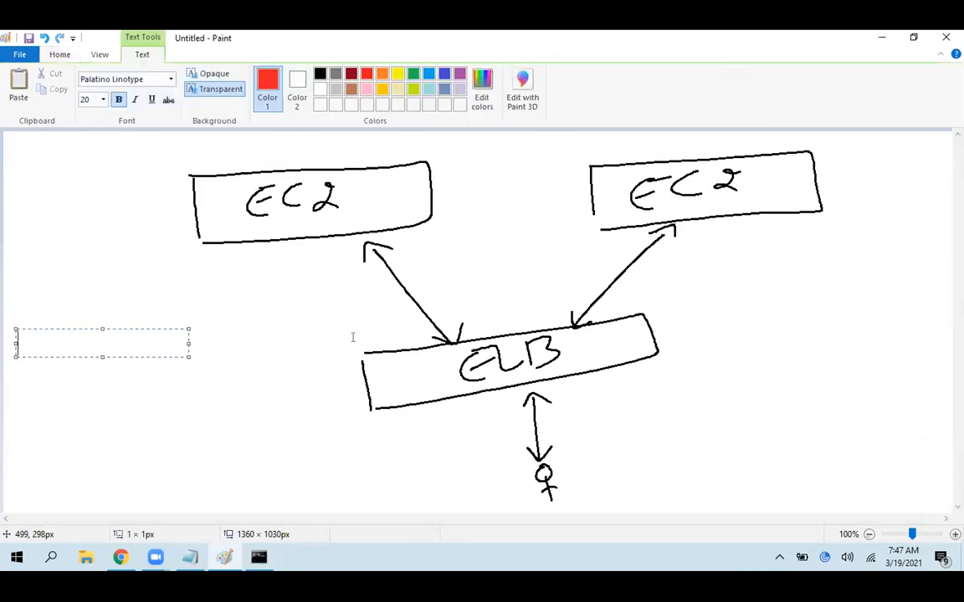
pyautogui.write('ping :')
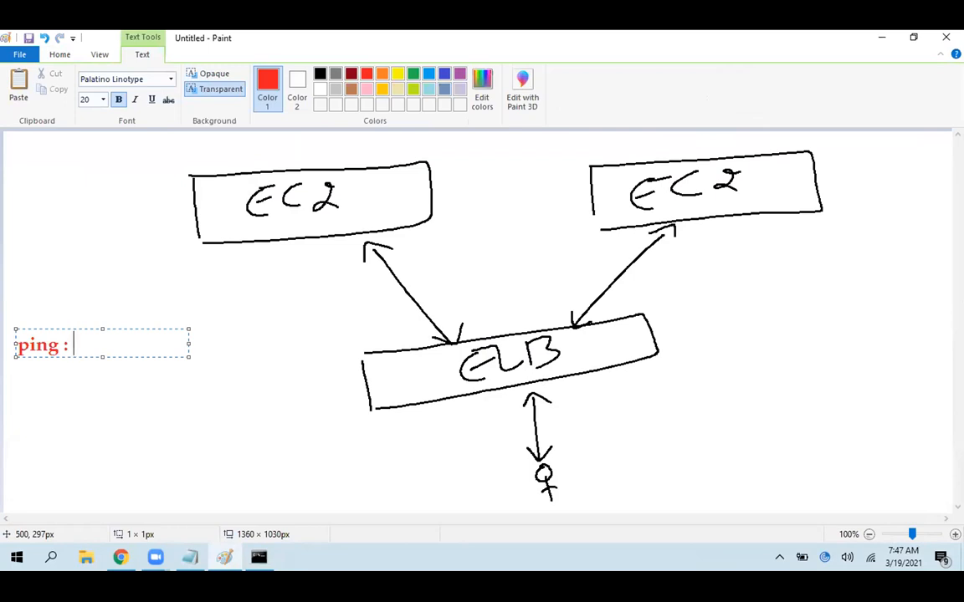
pyautogui.write('index.html')
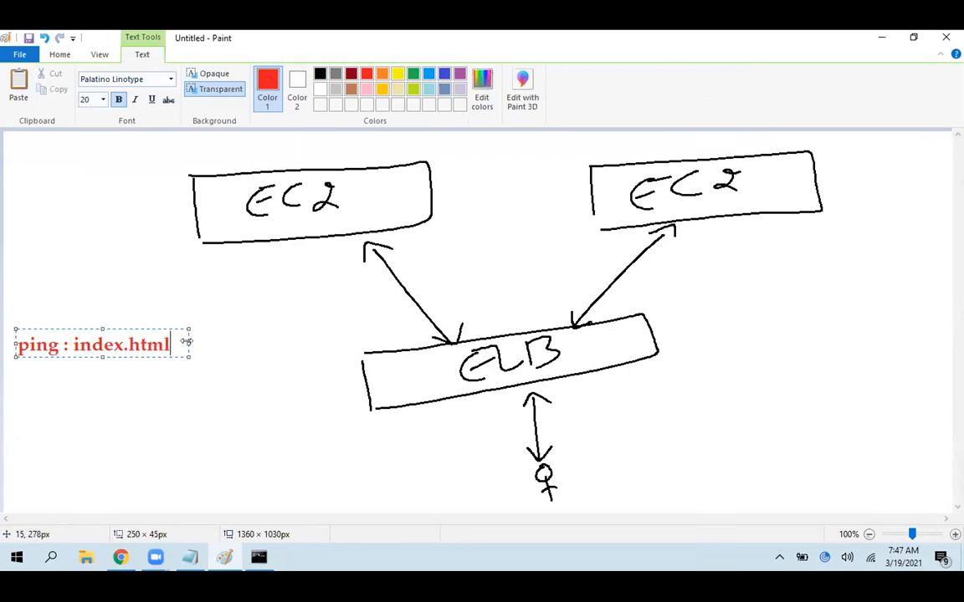
pyautogui.moveTo(185, 342); pyautogui.dragTo(330, 341)
# Replace the word index with status in the ping note so it reads "ping : status.html"
pyautogui.press('Left')
pyautogui.press('Left')
pyautogui.press('Left')
pyautogui.press('Left')
pyautogui.press('Left')
pyautogui.press('Left')
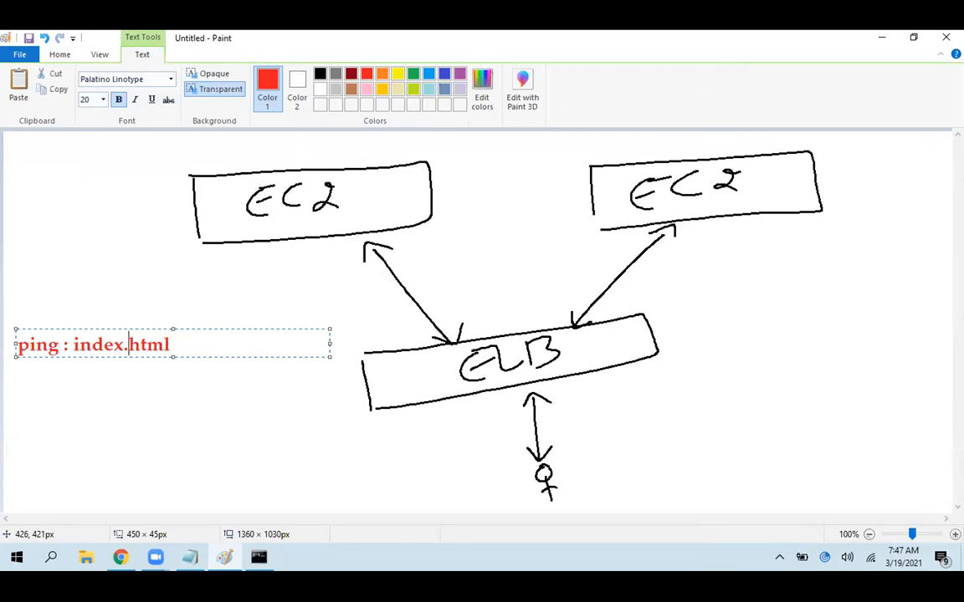
pyautogui.hotkey('shift', 'Right')
pyautogui.hotkey('shift', 'Left')
pyautogui.hotkey('shift', 'Left')
pyautogui.hotkey('shift', 'Left')
pyautogui.hotkey('shift', 'Left')
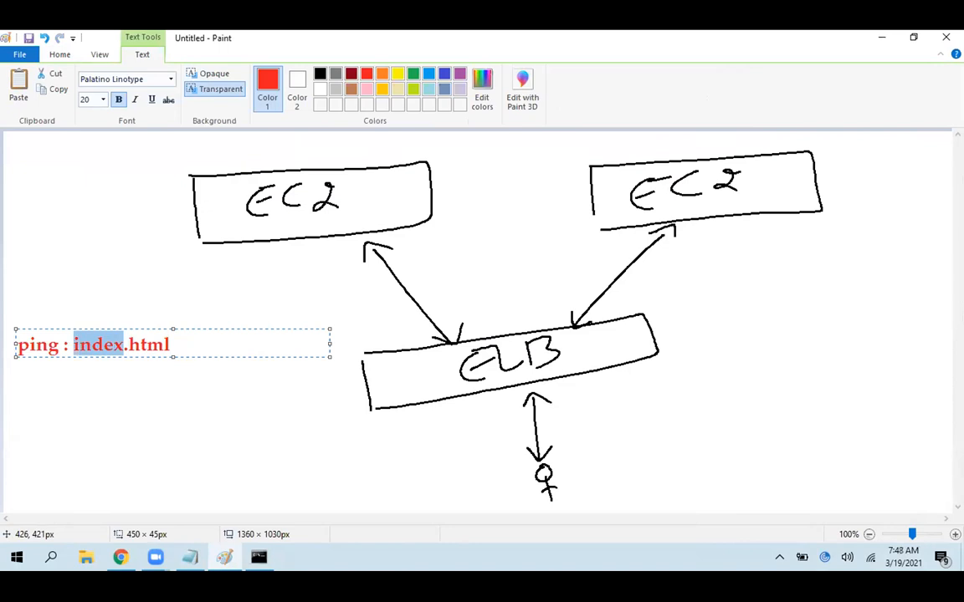
pyautogui.write('status')
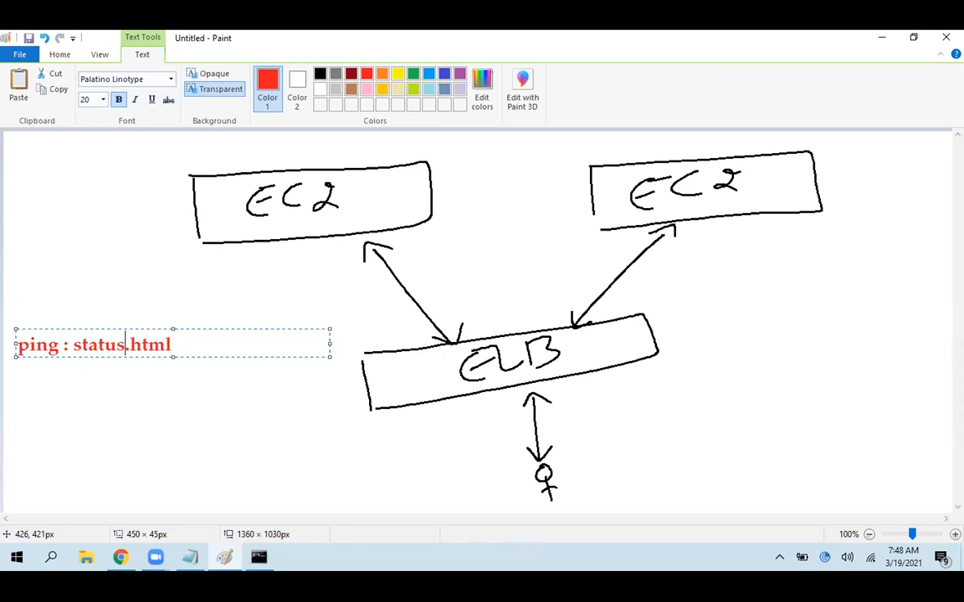
# Change the file name in the ping note back to index.html
pyautogui.press('BackSpace')
pyautogui.press('BackSpace')
pyautogui.press('BackSpace')
pyautogui.press('BackSpace')
pyautogui.press('BackSpace')
pyautogui.press('BackSpace')
pyautogui.write('index')
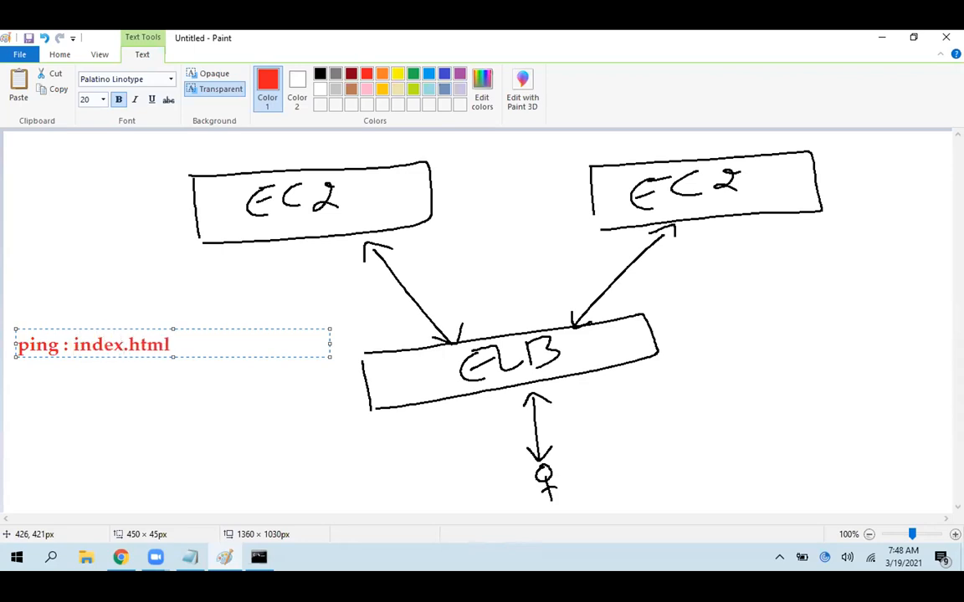
# Append " : port 80" to the end of the ping note and finish the text
pyautogui.press('End')
pyautogui.write(': port 80')
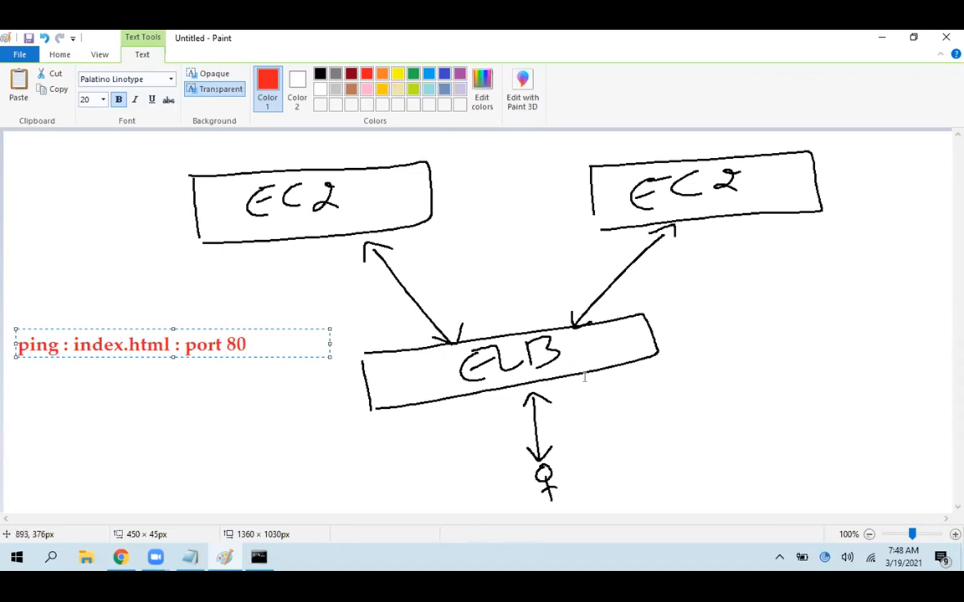
pyautogui.click(402, 334)
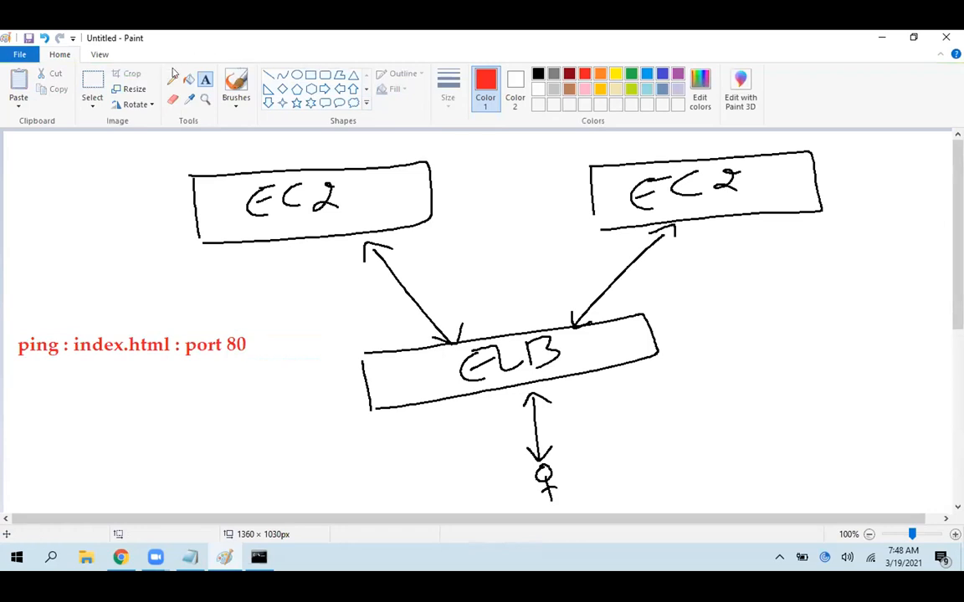
# Draw an orange curved arrow from the ELB box to the left EC2 box and another stroke near that box, undoing each one
pyautogui.click(599, 73)
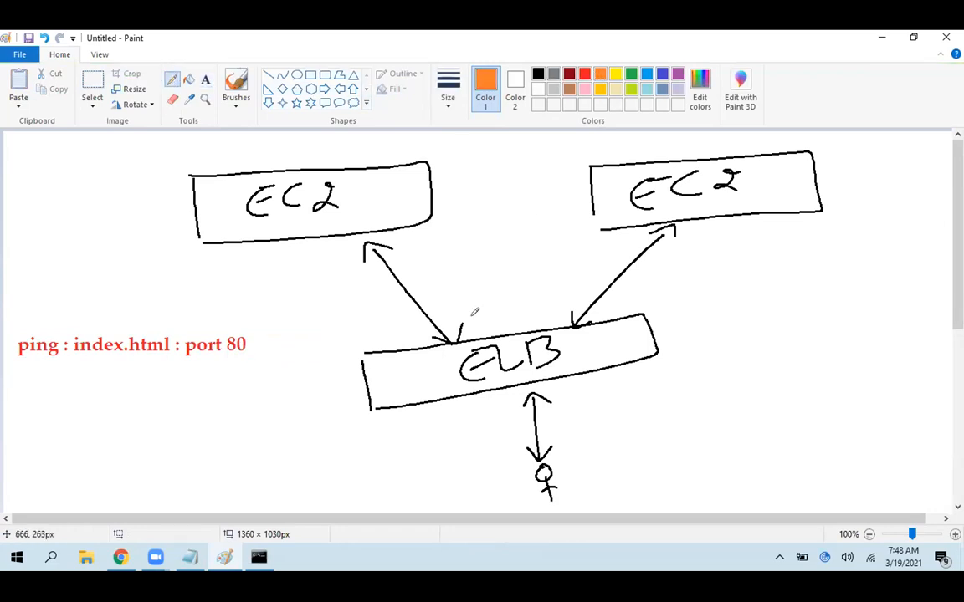
pyautogui.moveTo(404, 351)
pyautogui.mouseDown()
pyautogui.moveTo(267, 270)
pyautogui.moveTo(277, 243)
pyautogui.moveTo(295, 238)
pyautogui.mouseUp()
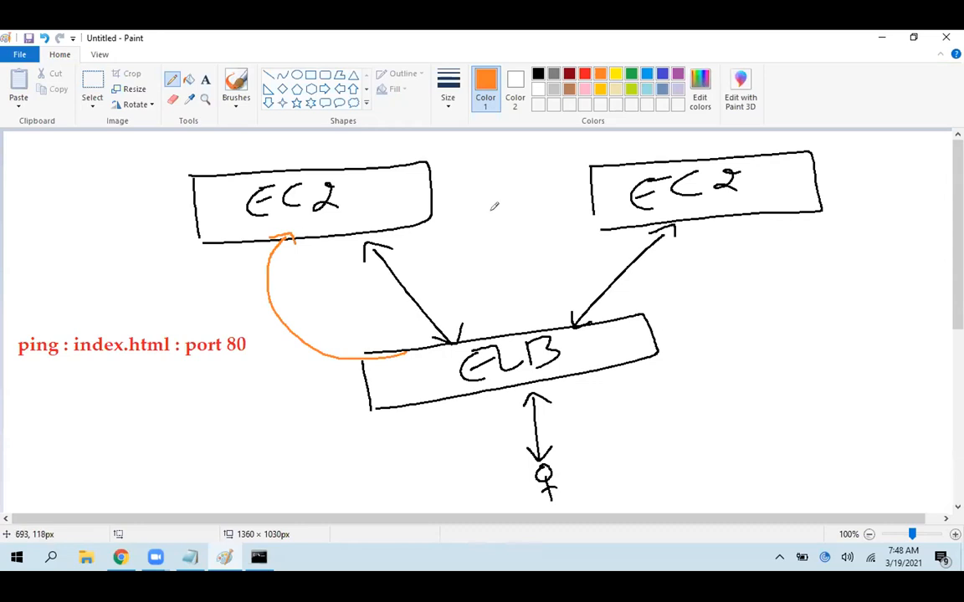
pyautogui.hotkey('ctrl', 'z')
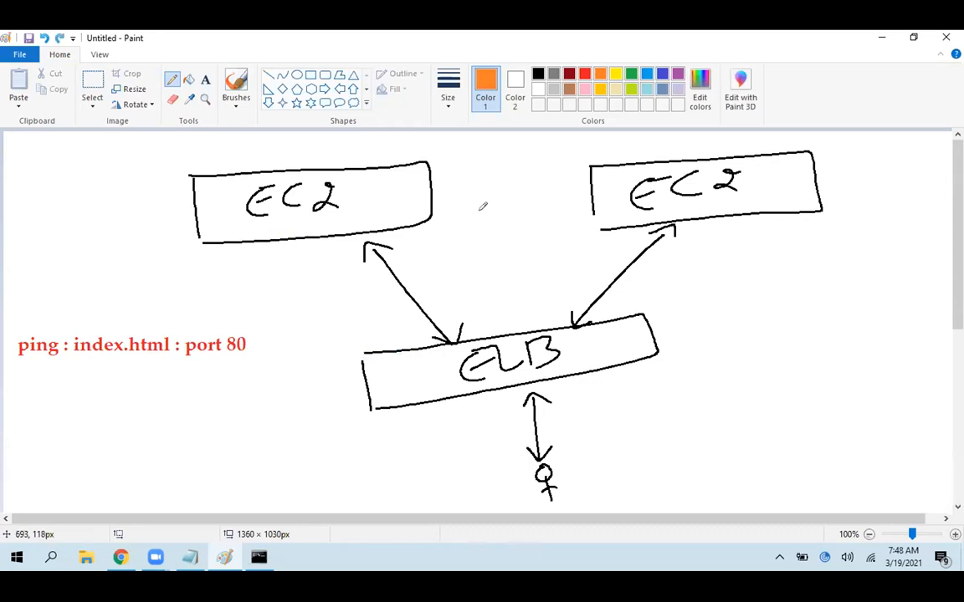
pyautogui.moveTo(348, 212)
pyautogui.mouseDown()
pyautogui.moveTo(393, 216)
pyautogui.moveTo(437, 292)
pyautogui.mouseUp()
pyautogui.hotkey('ctrl', 'z')
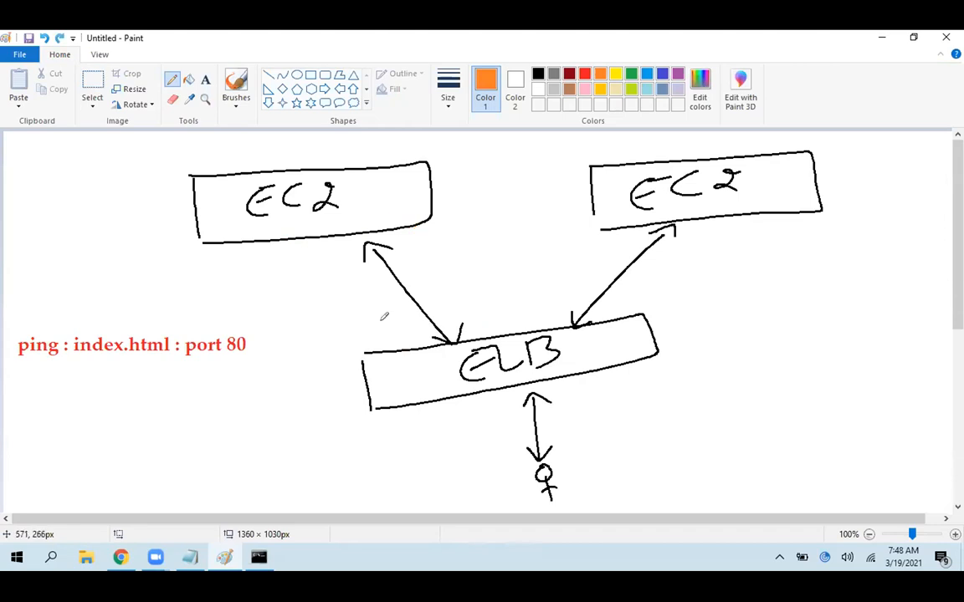
# Switch the Wi-Fi connection from the phone hotspot to the secured network listed directly below it
pyautogui.click(870, 558)
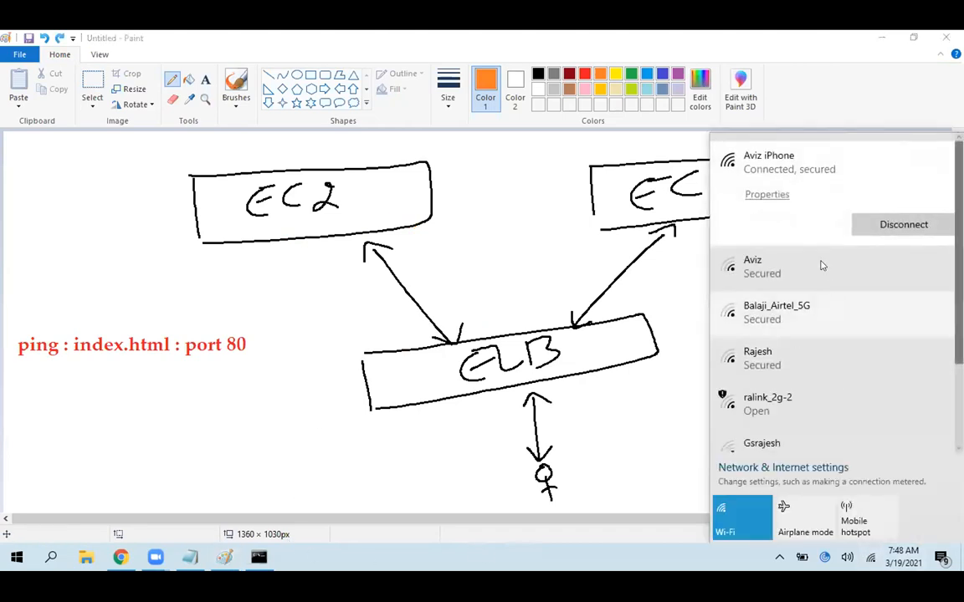
pyautogui.click(820, 264)
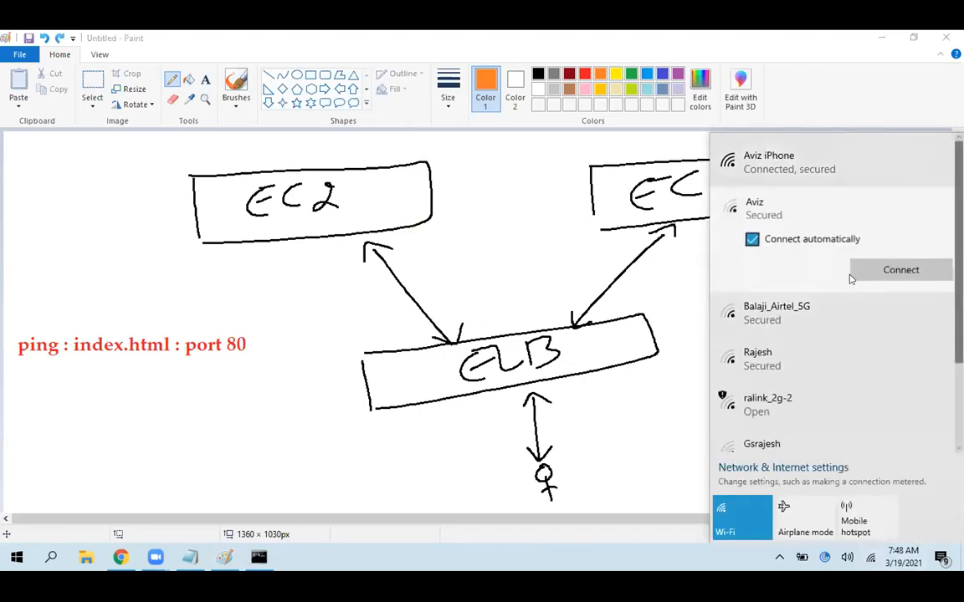
pyautogui.click(900, 272)
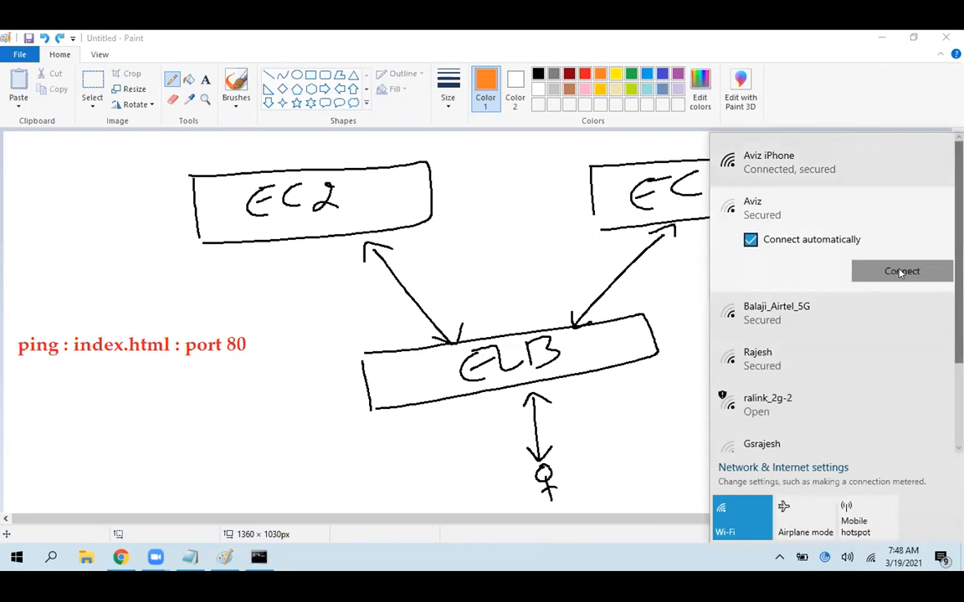
pyautogui.click(901, 272)
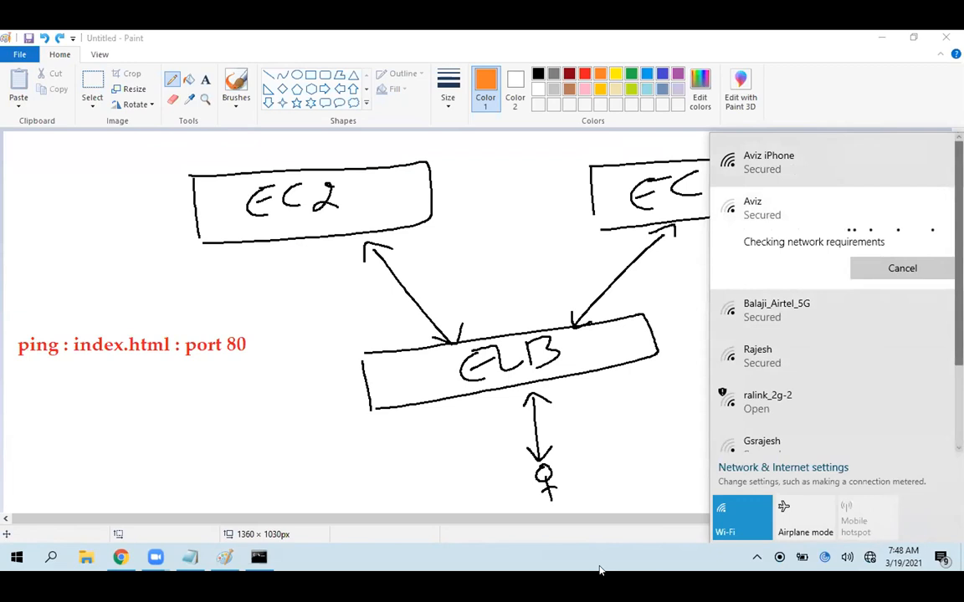
# Switch to Chrome, load google.com in a new tab and return to the AWS Management Console tab
pyautogui.click(107, 565)
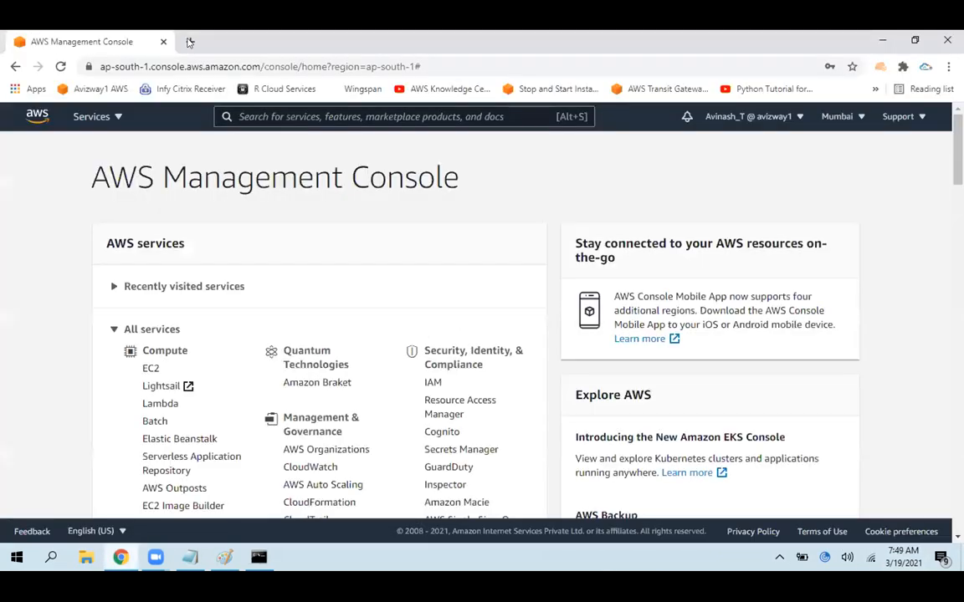
pyautogui.hotkey('ctrl', 't')
pyautogui.write('go')
pyautogui.press('Return')
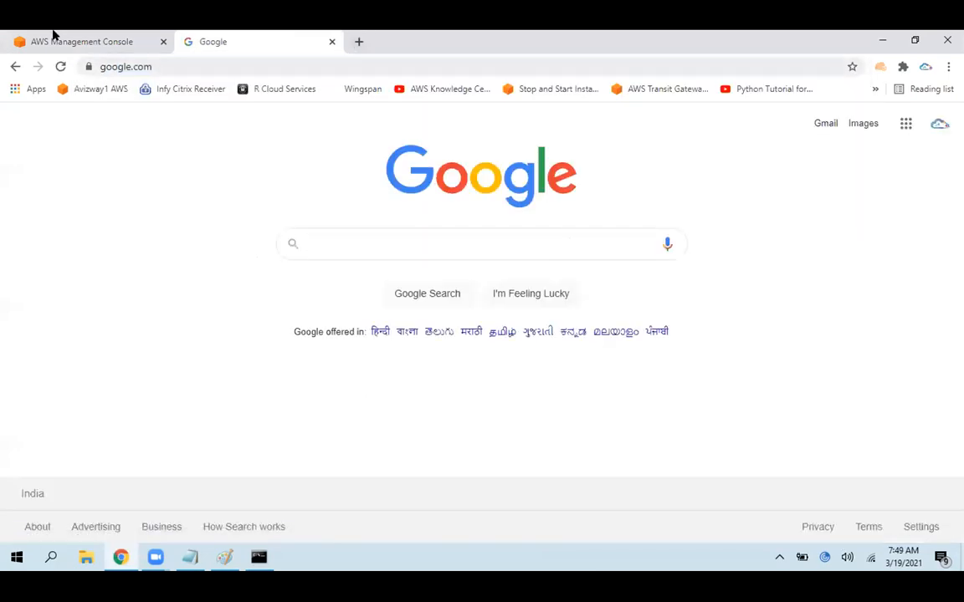
pyautogui.hotkey('ctrl', '1')
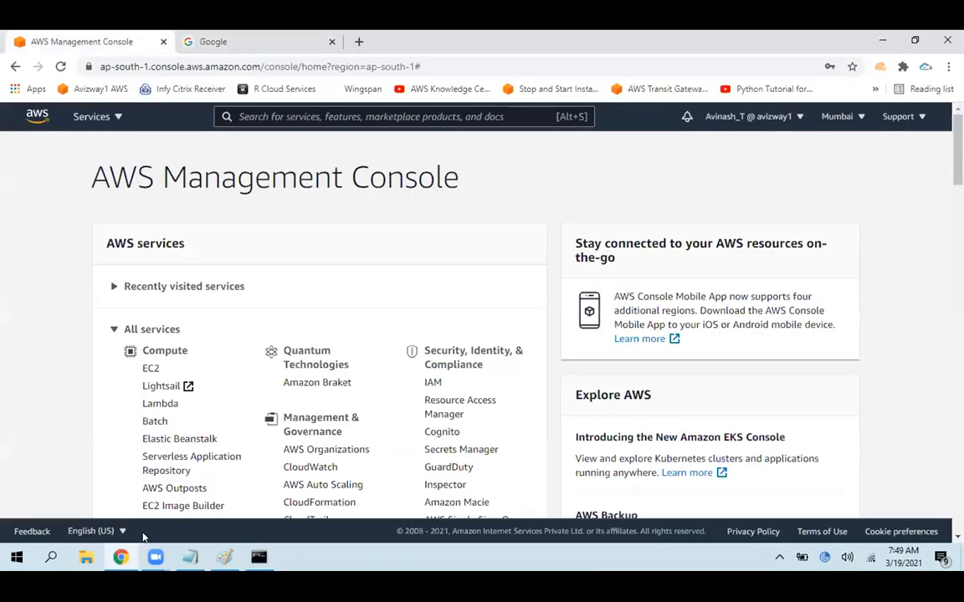
# Switch back to Paint and check the current Wi-Fi connection in the list of available networks
pyautogui.hotkey('alt', 'Tab')
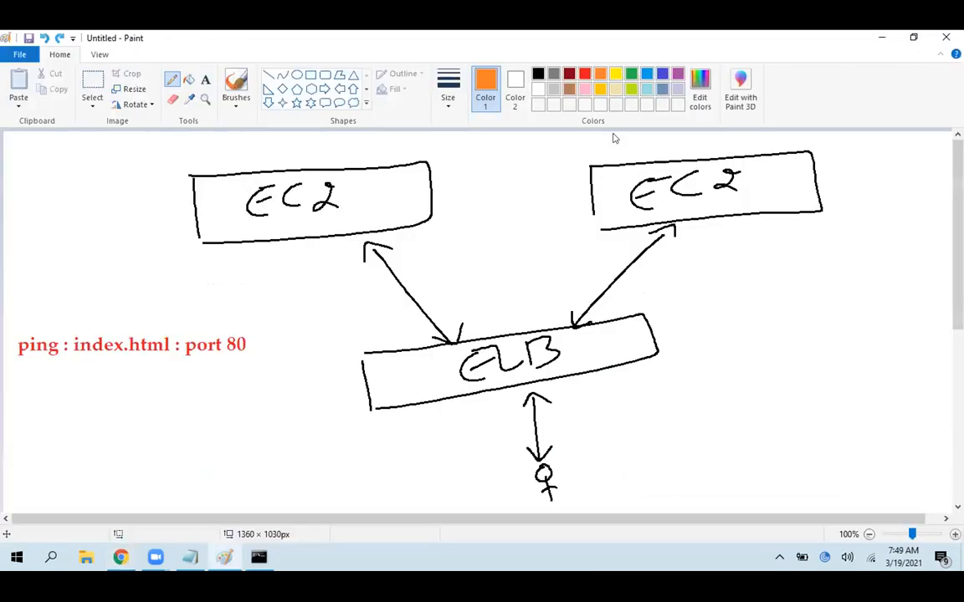
pyautogui.click(869, 558)
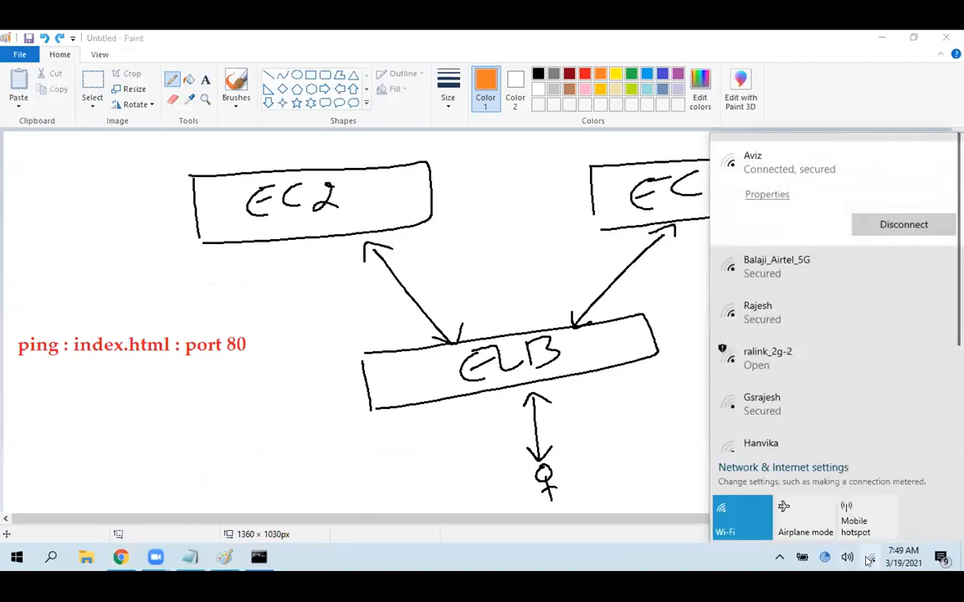
pyautogui.click(629, 567)
# Switch to the Command Prompt, ping google.com and move the window higher on the screen
pyautogui.click(260, 558)
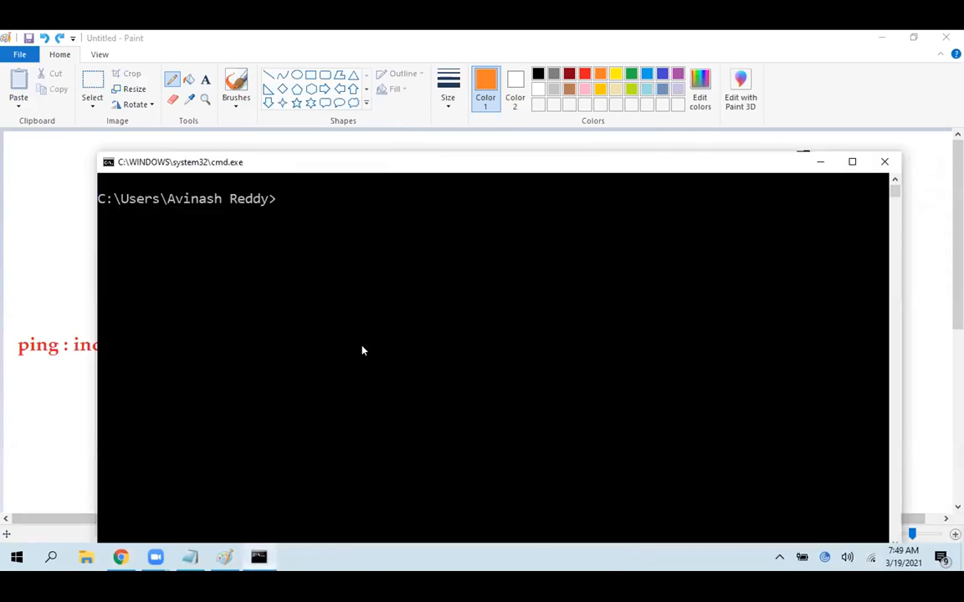
pyautogui.write('ping google.com')
pyautogui.press('Return')
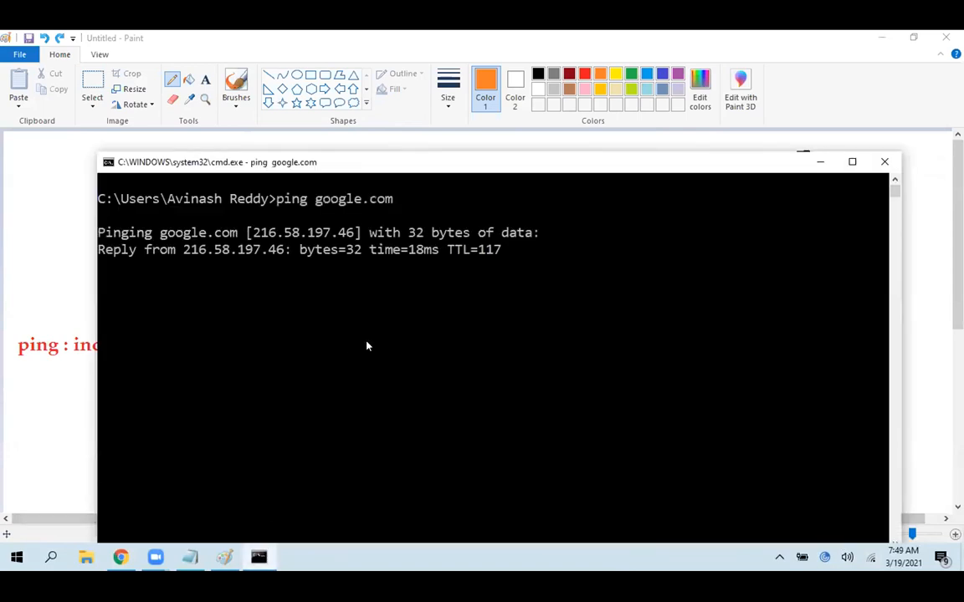
pyautogui.moveTo(466, 167); pyautogui.dragTo(464, 111)
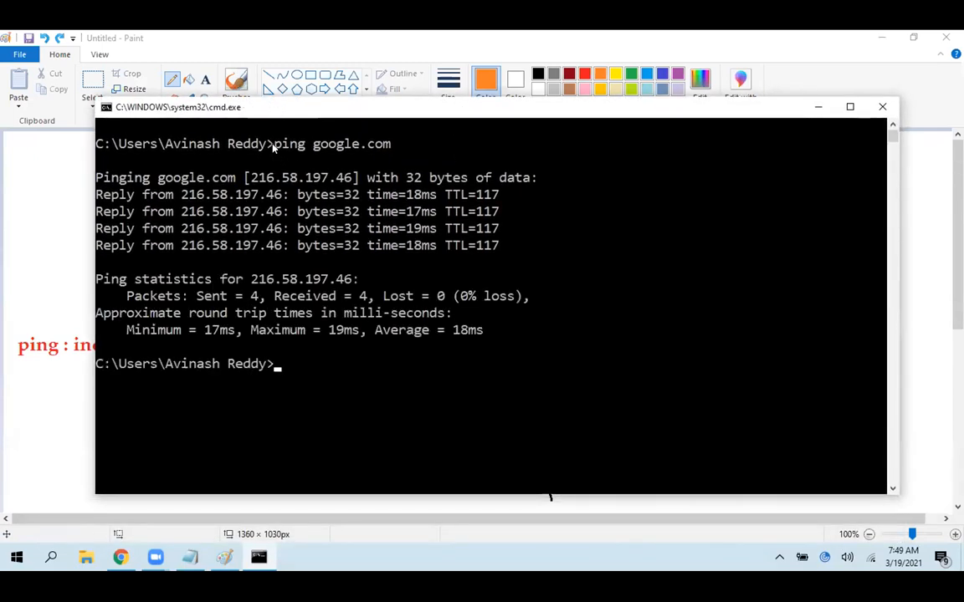
# Highlight the ping command, reply times, packet statistics and average time in the Command Prompt output, and return to Paint
pyautogui.moveTo(274, 146); pyautogui.dragTo(389, 144)
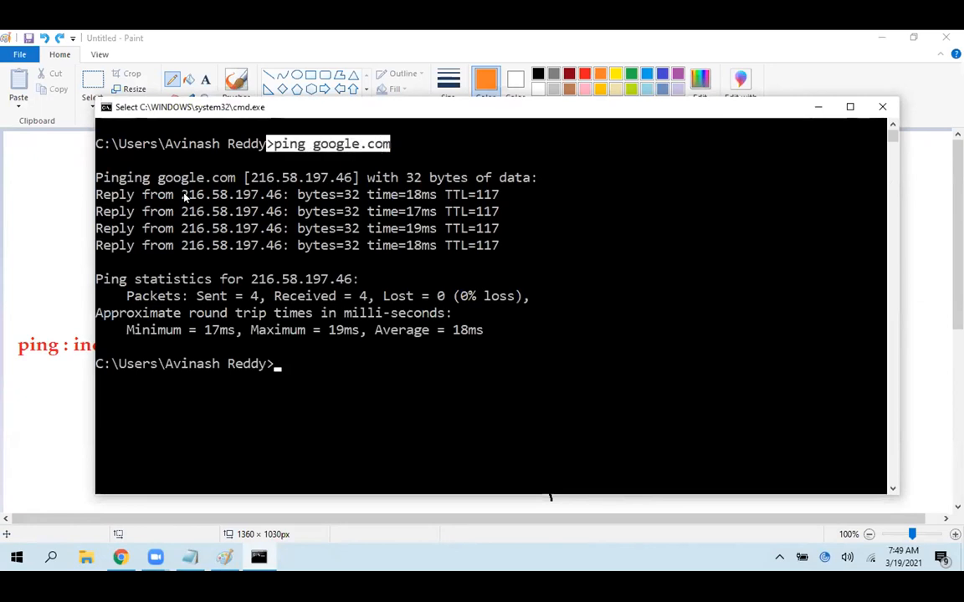
pyautogui.moveTo(248, 178); pyautogui.dragTo(430, 195)
pyautogui.moveTo(375, 211); pyautogui.dragTo(436, 228)
pyautogui.moveTo(375, 245); pyautogui.dragTo(436, 245)
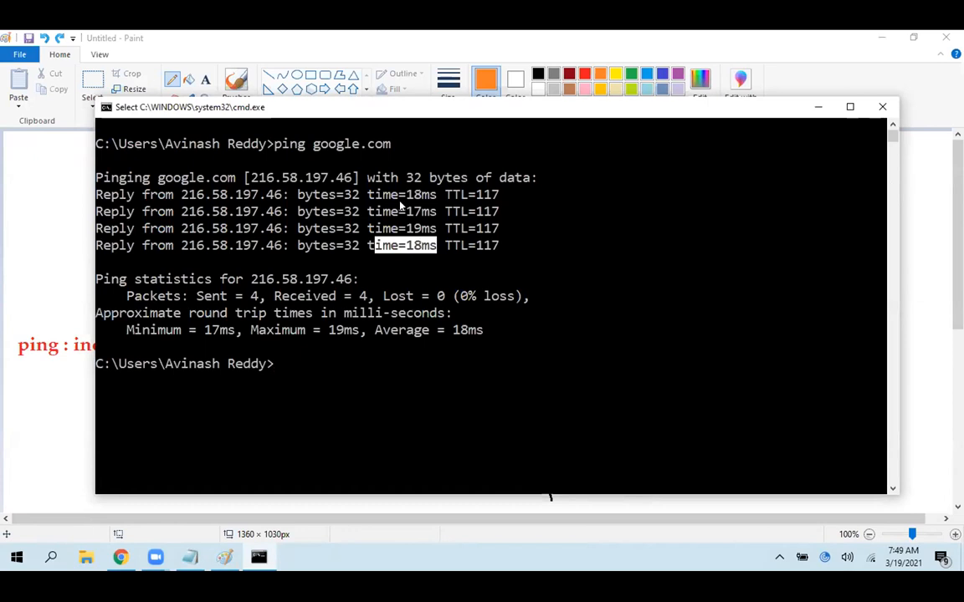
pyautogui.moveTo(197, 296); pyautogui.dragTo(366, 298)
pyautogui.moveTo(430, 297); pyautogui.dragTo(516, 298)
pyautogui.moveTo(383, 330); pyautogui.dragTo(360, 331)
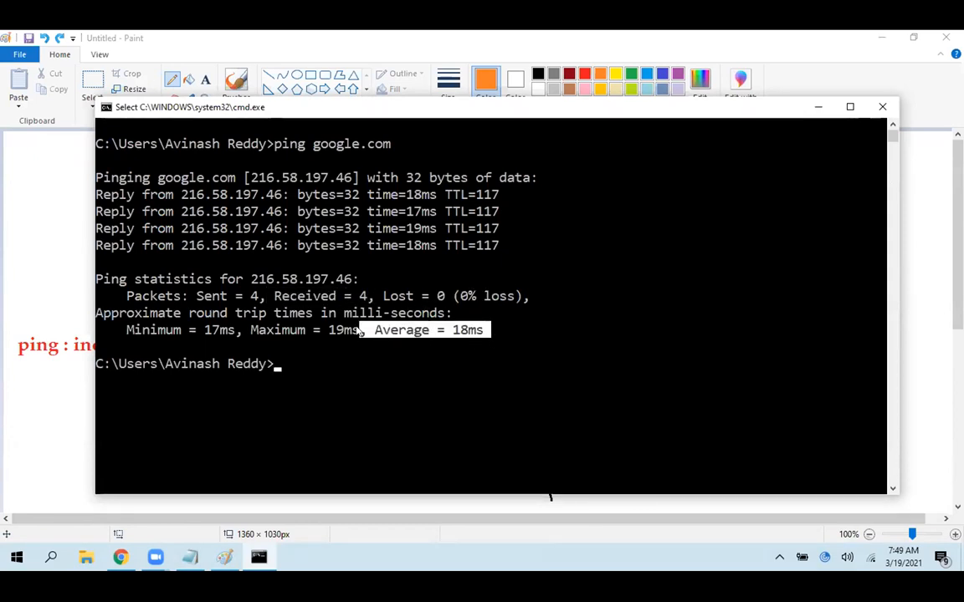
pyautogui.moveTo(414, 194); pyautogui.dragTo(428, 245)
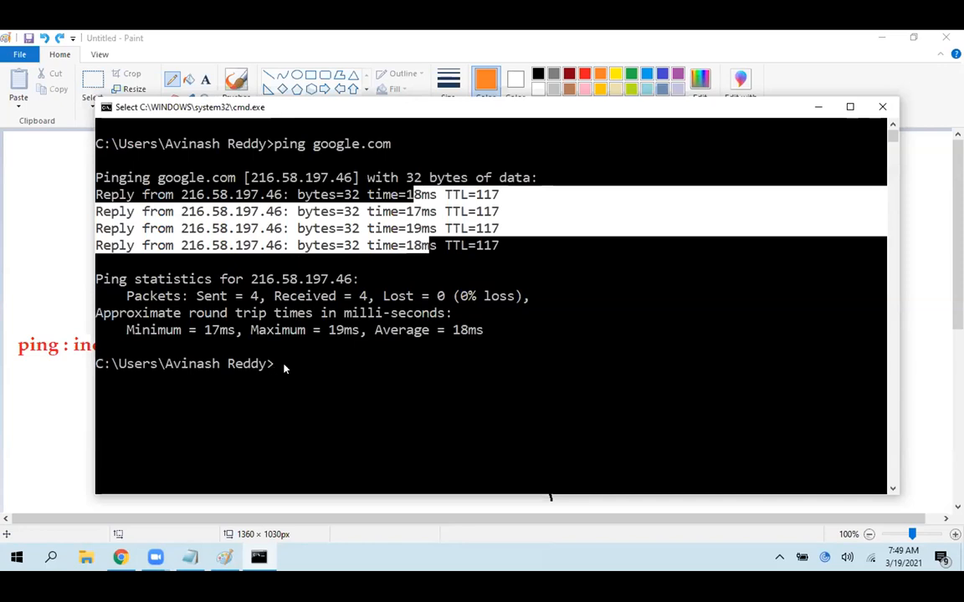
pyautogui.click(270, 562)
# Make a trial orange stroke over the ELB box and undo it
pyautogui.moveTo(442, 368)
pyautogui.mouseDown()
pyautogui.moveTo(355, 333)
pyautogui.moveTo(333, 207)
pyautogui.moveTo(467, 351)
pyautogui.moveTo(470, 368)
pyautogui.moveTo(496, 337)
pyautogui.mouseUp()
pyautogui.hotkey('ctrl', 'z')
pyautogui.hotkey('ctrl', 'z')
pyautogui.hotkey('ctrl', 'z')
pyautogui.hotkey('ctrl', 'z')
pyautogui.hotkey('ctrl', 'z')
pyautogui.hotkey('ctrl', 'z')
pyautogui.hotkey('ctrl', 'z')
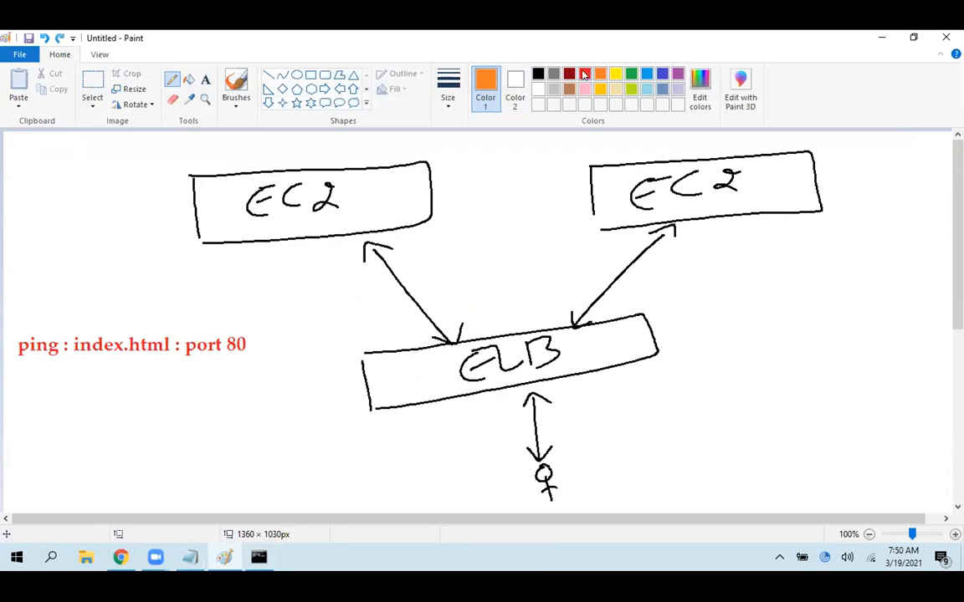
# Add the red text note "Reaponse : 2 sec" directly below the ping note
pyautogui.click(584, 74)
pyautogui.click(205, 79)
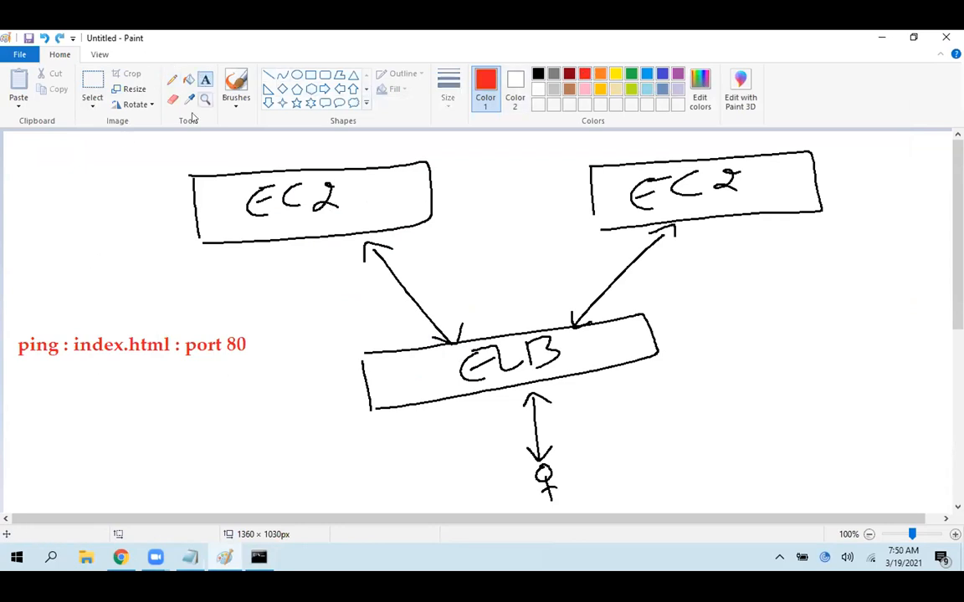
pyautogui.click(19, 364)
pyautogui.write('Reaponse : ')
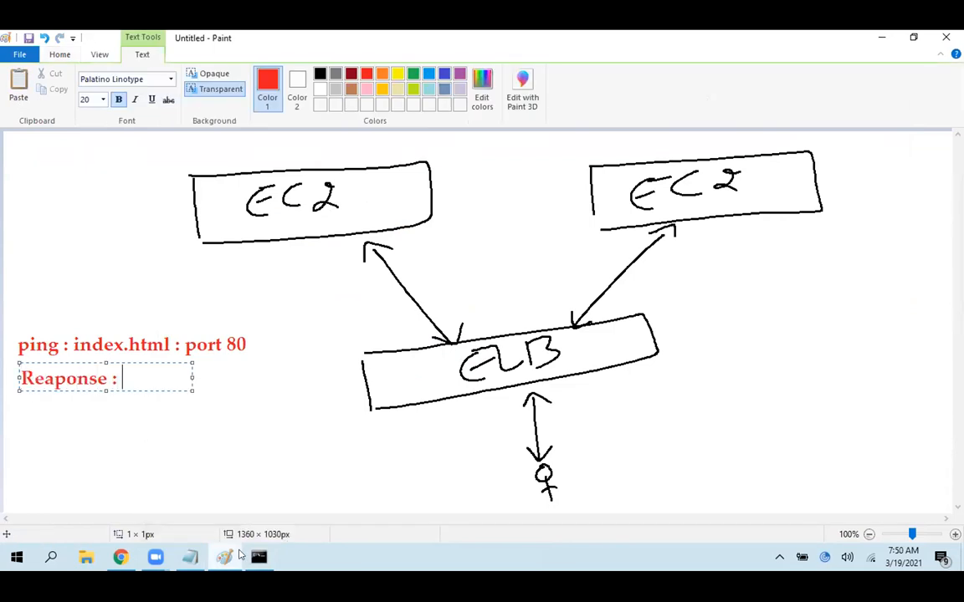
pyautogui.write('2 sec')
pyautogui.click(298, 356)
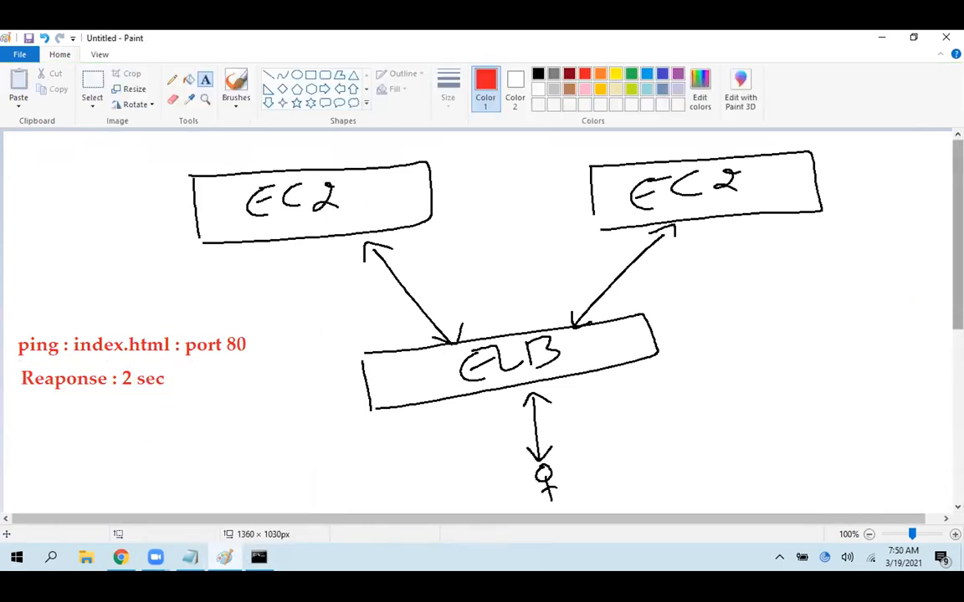
# Add the red text note "Intervals : 10 sec" below the response note
pyautogui.scroll(-1, 477, 318)
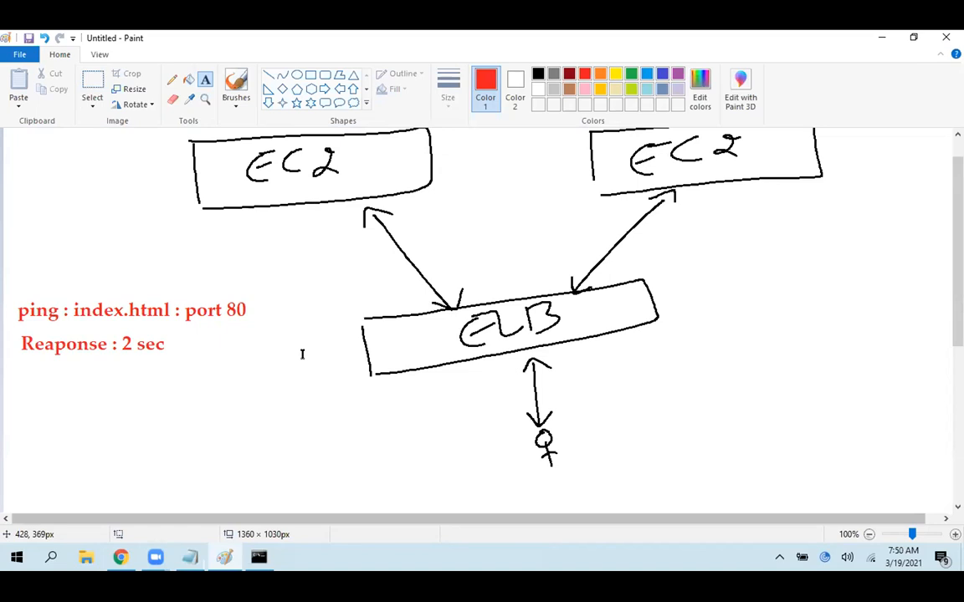
pyautogui.click(285, 191)
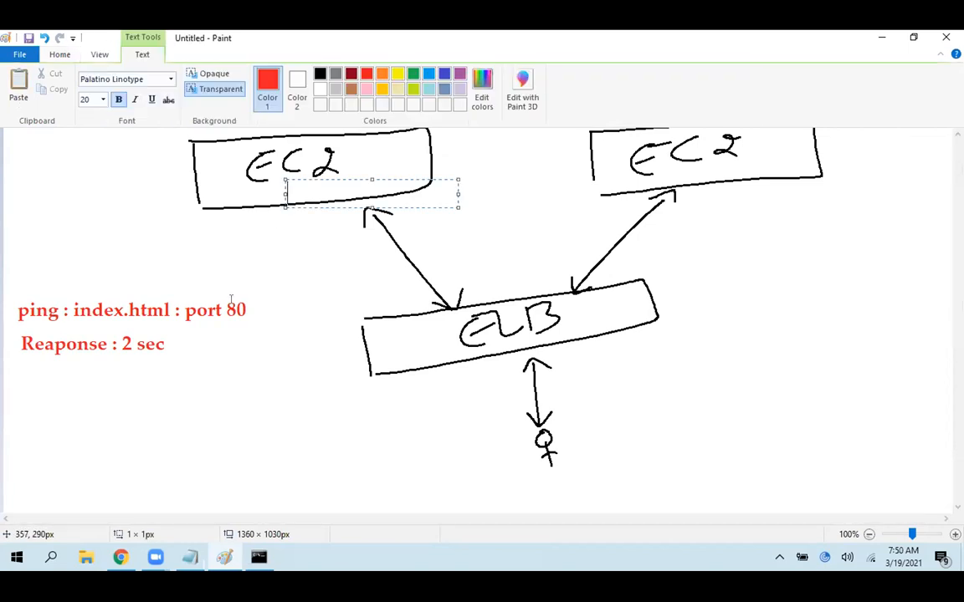
pyautogui.click(25, 382)
pyautogui.click(26, 382)
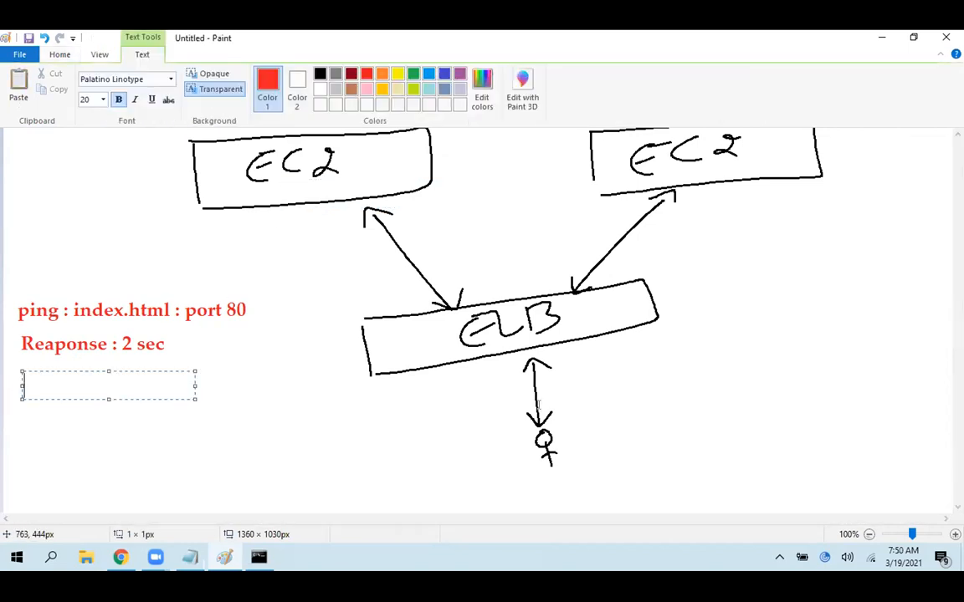
pyautogui.write('Intervals :')
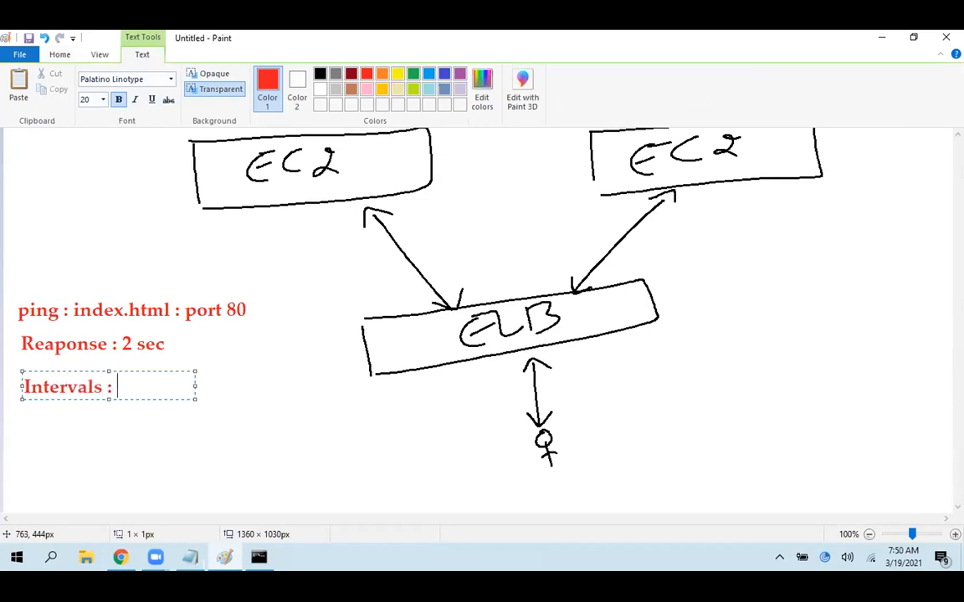
pyautogui.write(' 10 sec')
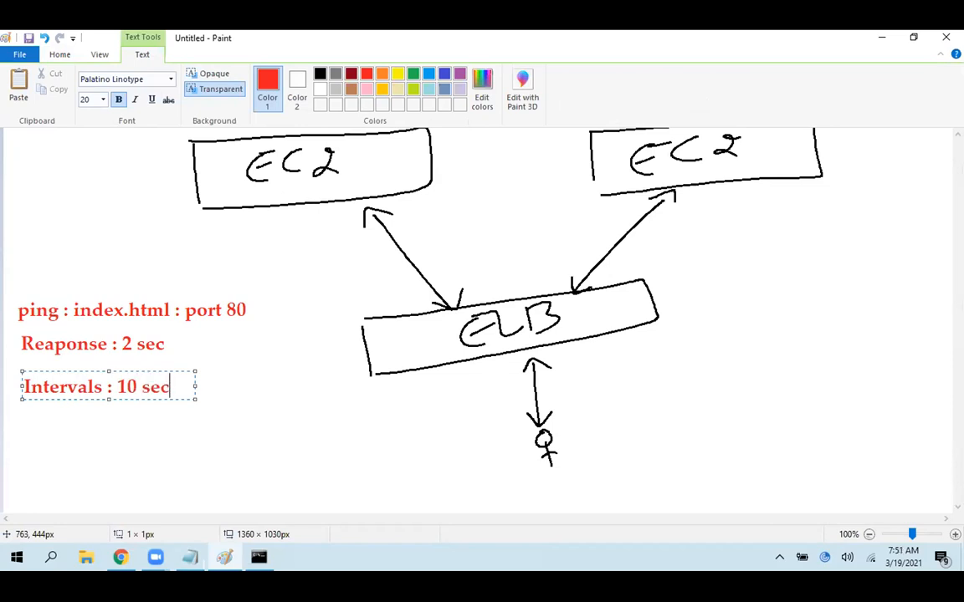
pyautogui.click(285, 411)
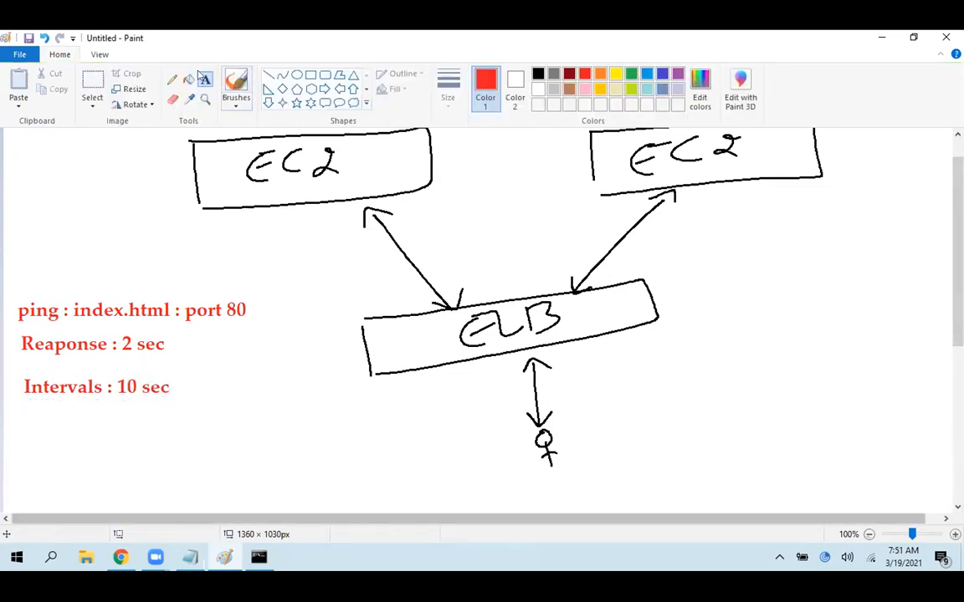
# With the Pencil in green, draw two round-trip ping arrows between the ELB and left EC2 boxes, with small double-headed interval arrows beside them
pyautogui.click(175, 79)
pyautogui.click(632, 74)
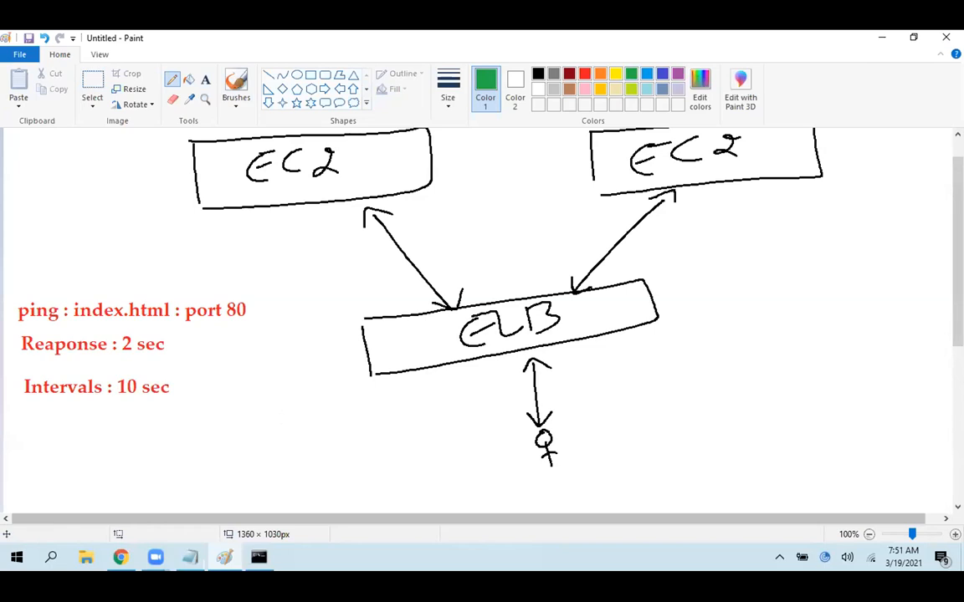
pyautogui.moveTo(383, 334)
pyautogui.mouseDown()
pyautogui.moveTo(366, 366)
pyautogui.moveTo(260, 214)
pyautogui.moveTo(274, 208)
pyautogui.moveTo(253, 274)
pyautogui.moveTo(332, 325)
pyautogui.moveTo(369, 332)
pyautogui.mouseUp()
pyautogui.moveTo(298, 293); pyautogui.dragTo(340, 277)
pyautogui.moveTo(331, 274)
pyautogui.mouseDown()
pyautogui.moveTo(334, 284)
pyautogui.moveTo(306, 294)
pyautogui.mouseUp()
pyautogui.moveTo(376, 328)
pyautogui.mouseDown()
pyautogui.moveTo(359, 269)
pyautogui.moveTo(318, 215)
pyautogui.moveTo(315, 229)
pyautogui.moveTo(336, 216)
pyautogui.moveTo(393, 326)
pyautogui.mouseUp()
pyautogui.moveTo(389, 254)
pyautogui.mouseDown()
pyautogui.moveTo(428, 234)
pyautogui.moveTo(390, 248)
pyautogui.mouseUp()
# Draw two more green round-trip ping arrows rising from the ELB box, with a small interval arrow between them
pyautogui.moveTo(453, 314)
pyautogui.mouseDown()
pyautogui.moveTo(428, 183)
pyautogui.moveTo(456, 200)
pyautogui.moveTo(479, 293)
pyautogui.mouseUp()
pyautogui.moveTo(470, 297); pyautogui.dragTo(485, 290)
pyautogui.moveTo(487, 222)
pyautogui.mouseDown()
pyautogui.moveTo(520, 206)
pyautogui.moveTo(496, 219)
pyautogui.mouseUp()
pyautogui.moveTo(504, 175)
pyautogui.mouseDown()
pyautogui.moveTo(525, 185)
pyautogui.moveTo(525, 314)
pyautogui.mouseUp()
pyautogui.moveTo(516, 284)
pyautogui.mouseDown()
pyautogui.moveTo(525, 298)
pyautogui.moveTo(532, 285)
pyautogui.mouseUp()
pyautogui.moveTo(536, 181); pyautogui.dragTo(567, 301)
pyautogui.moveTo(505, 181); pyautogui.dragTo(514, 174)
pyautogui.moveTo(538, 177); pyautogui.dragTo(543, 175)
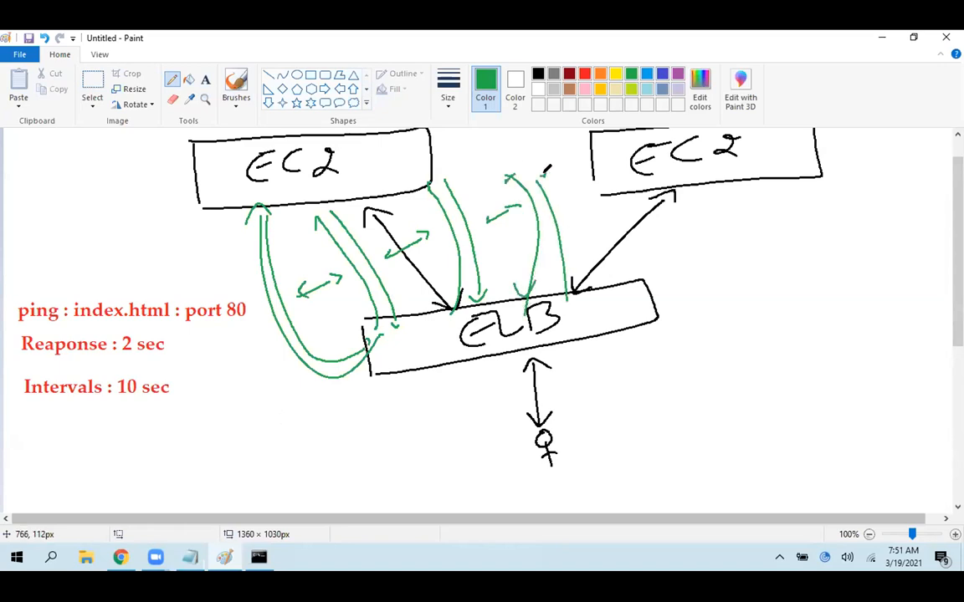
# Mark green dots below the interval arrows and draw orange X marks below the first two
pyautogui.click(334, 306)
pyautogui.moveTo(431, 266); pyautogui.dragTo(440, 267)
pyautogui.click(517, 248)
pyautogui.click(600, 74)
pyautogui.moveTo(307, 295)
pyautogui.mouseDown()
pyautogui.moveTo(338, 316)
pyautogui.moveTo(318, 327)
pyautogui.mouseUp()
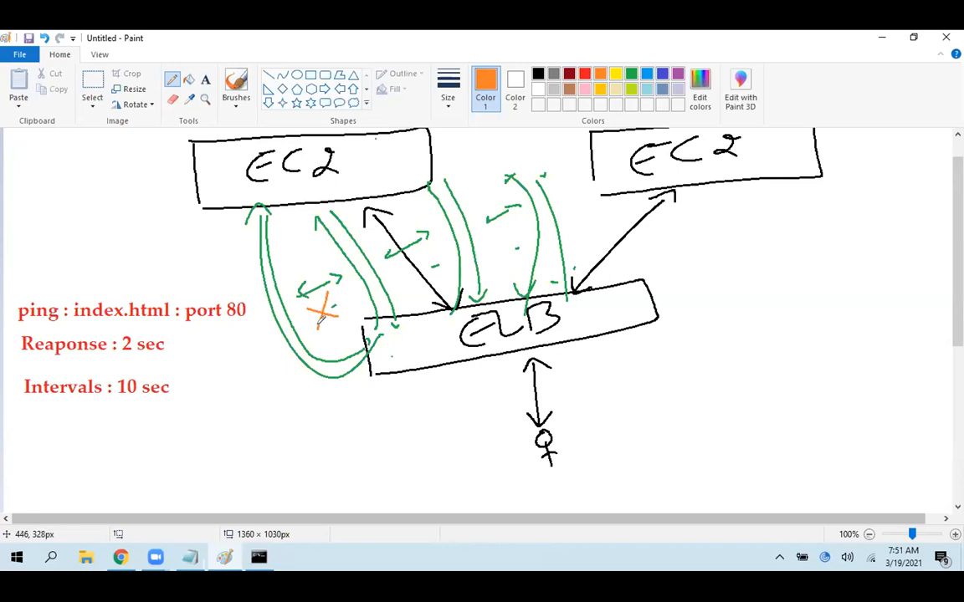
pyautogui.moveTo(425, 248)
pyautogui.mouseDown()
pyautogui.moveTo(439, 262)
pyautogui.moveTo(427, 264)
pyautogui.mouseUp()
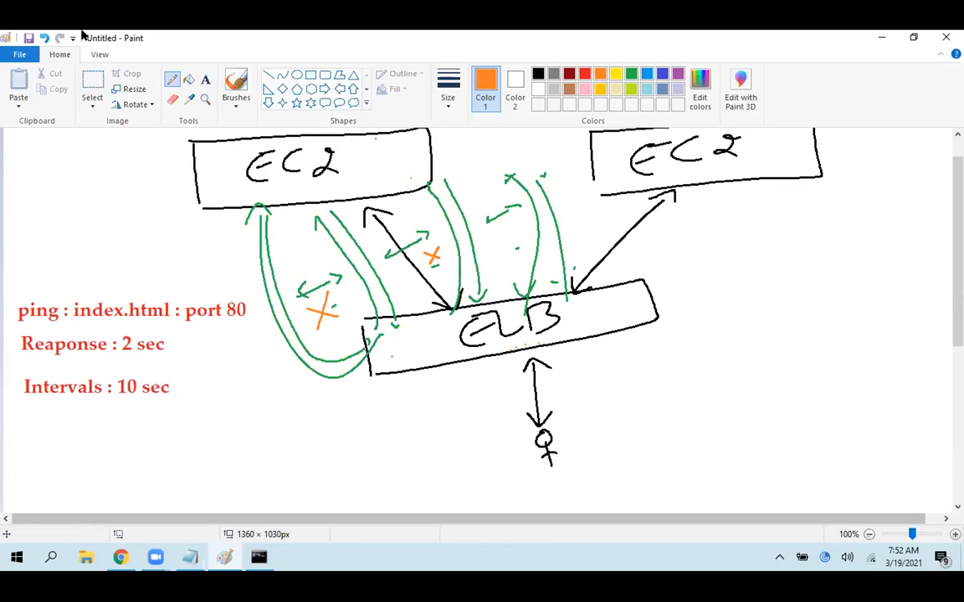
# Add the orange text note "healthy threshoulds : 5" below the intervals note, widening the text box to fit one line
pyautogui.click(206, 81)
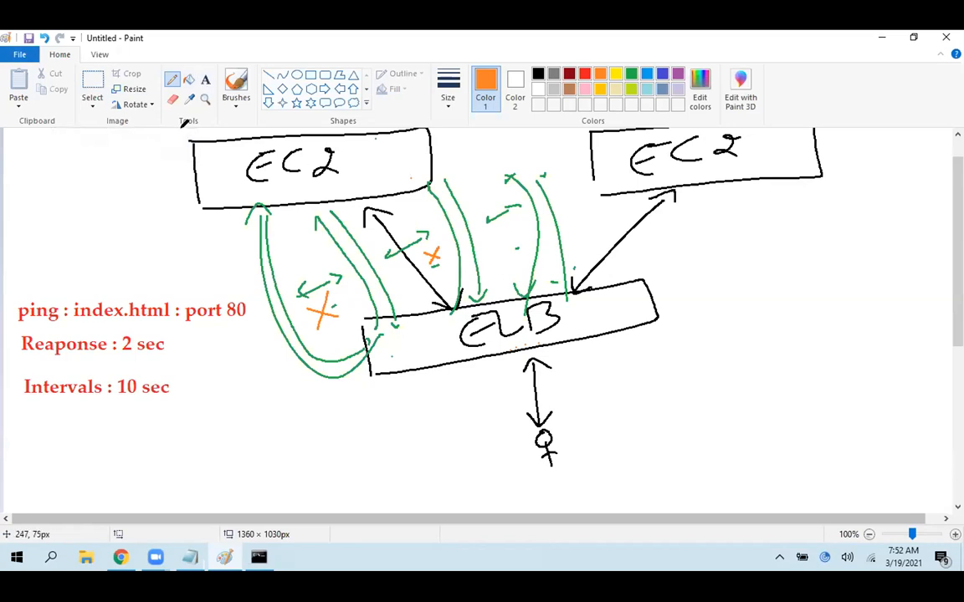
pyautogui.click(26, 418)
pyautogui.write('h')
pyautogui.write('hy ')
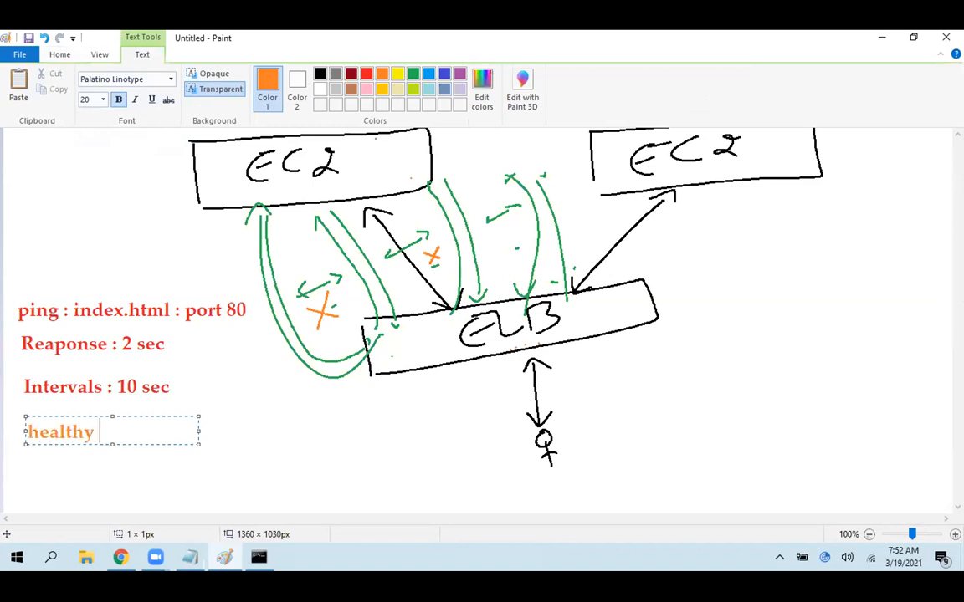
pyautogui.write('threshoulds :')
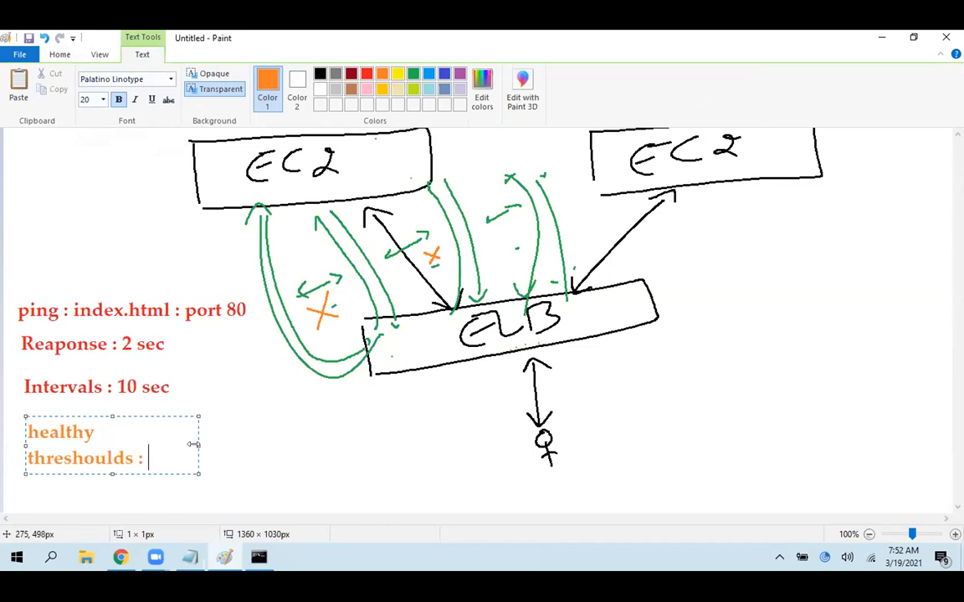
pyautogui.moveTo(194, 444); pyautogui.dragTo(296, 445)
pyautogui.write('5')
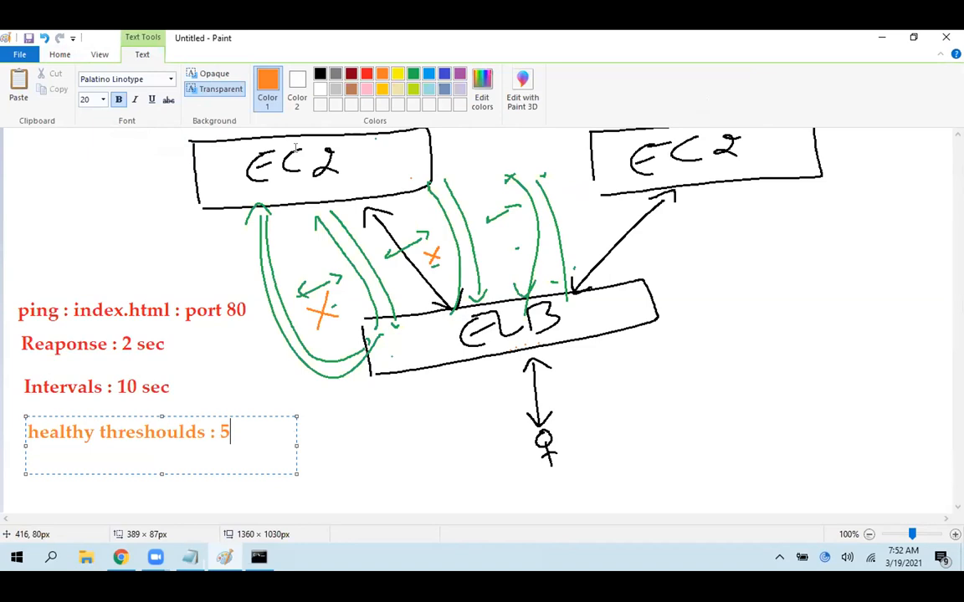
# Add a second line "unhealthy thres : 3" to the healthy threshold note and finish the text
pyautogui.press('Return')
pyautogui.write('unhealthy ')
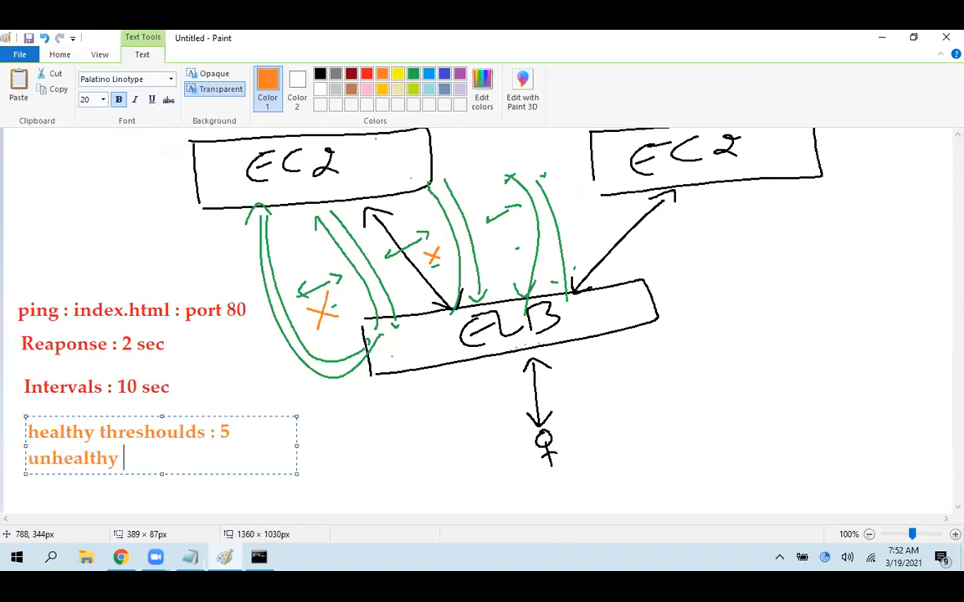
pyautogui.write('thres : ')
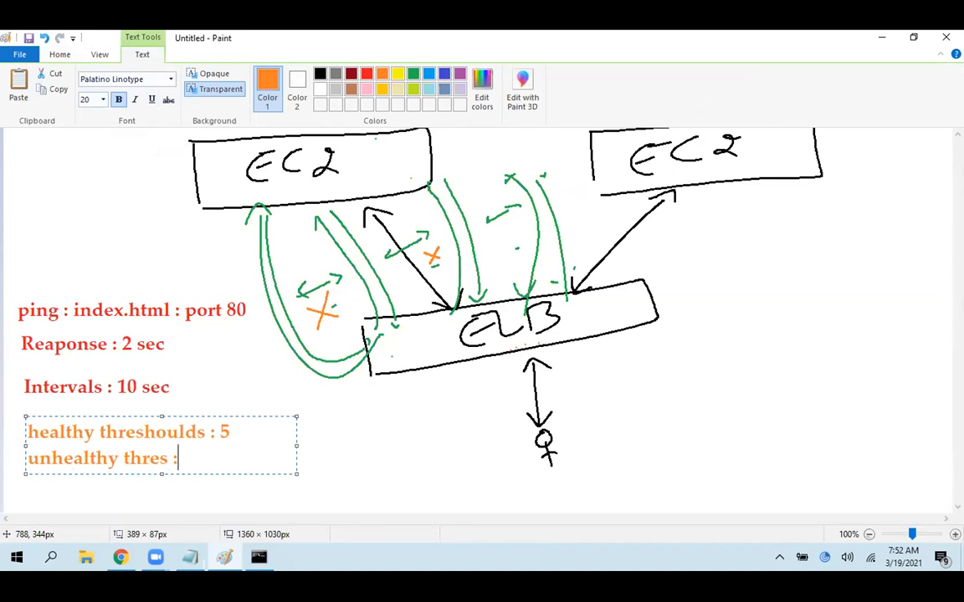
pyautogui.write('3')
pyautogui.click(482, 413)
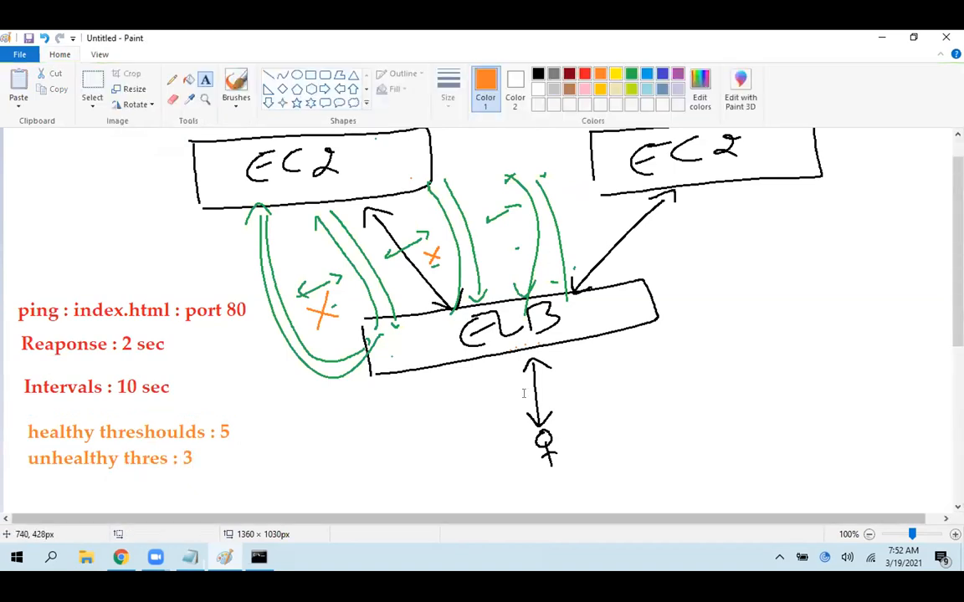
# With the Pencil in orange, draw an X below the third interval arrow and a larger X on the left EC2 box
pyautogui.click(171, 79)
pyautogui.moveTo(491, 240)
pyautogui.mouseDown()
pyautogui.moveTo(516, 244)
pyautogui.moveTo(507, 238)
pyautogui.mouseUp()
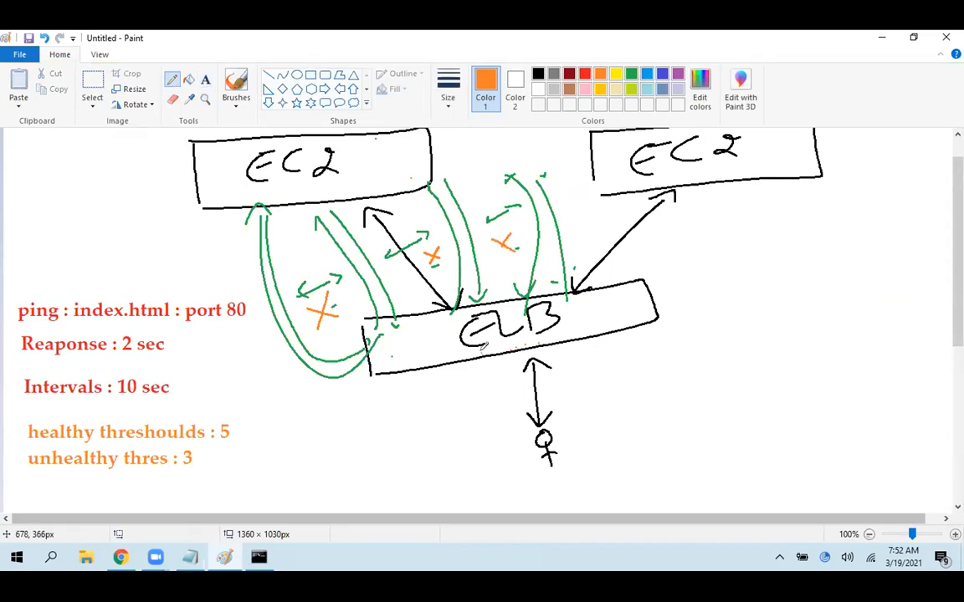
pyautogui.moveTo(346, 146)
pyautogui.mouseDown()
pyautogui.moveTo(384, 175)
pyautogui.moveTo(338, 184)
pyautogui.mouseUp()
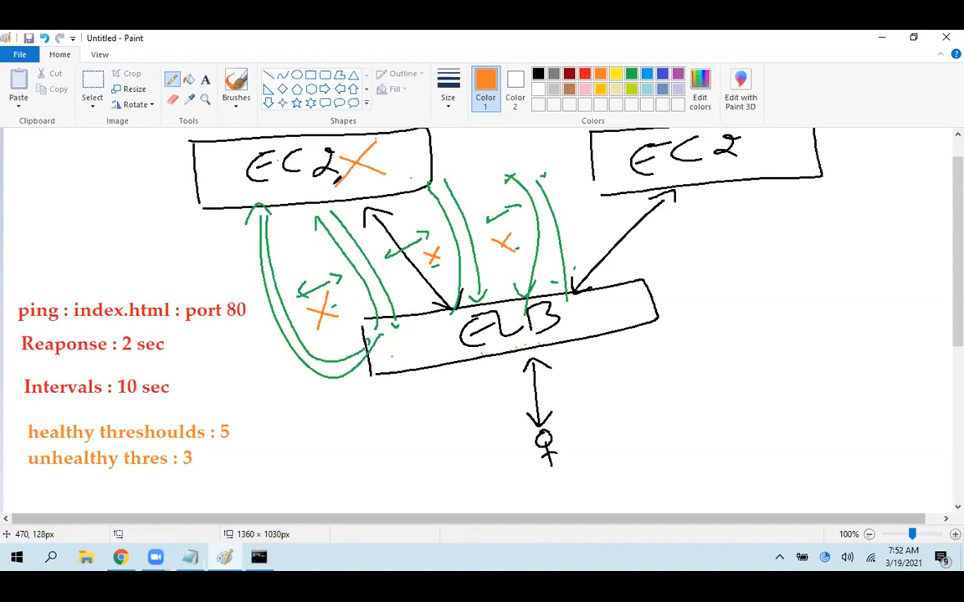
# Add orange strokes beside both threshold notes, under the 10 sec and 2 sec values, and under the left EC2 label
pyautogui.moveTo(242, 437); pyautogui.dragTo(285, 410)
pyautogui.moveTo(240, 463); pyautogui.dragTo(285, 441)
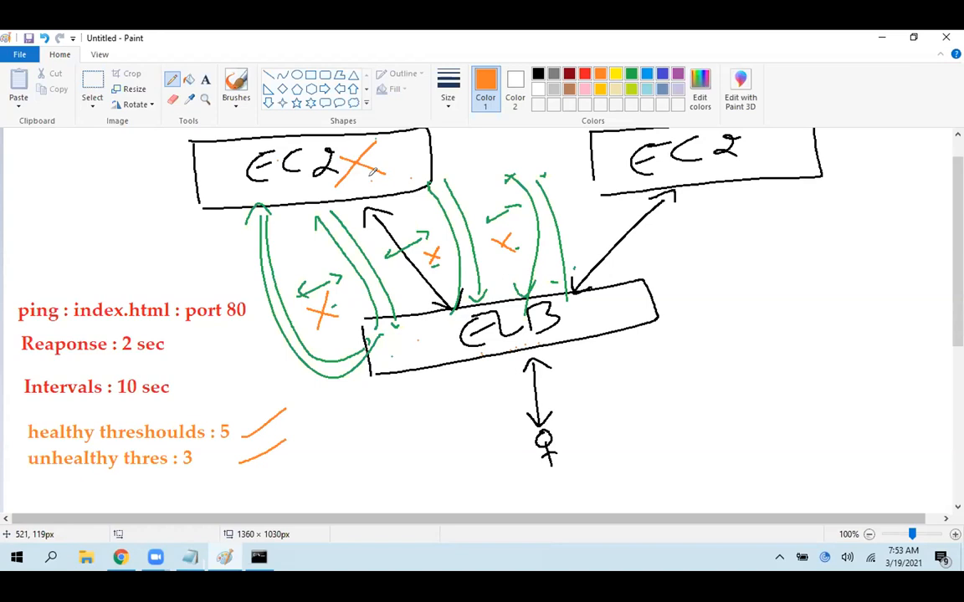
pyautogui.moveTo(134, 410); pyautogui.dragTo(156, 408)
pyautogui.moveTo(117, 363); pyautogui.dragTo(190, 366)
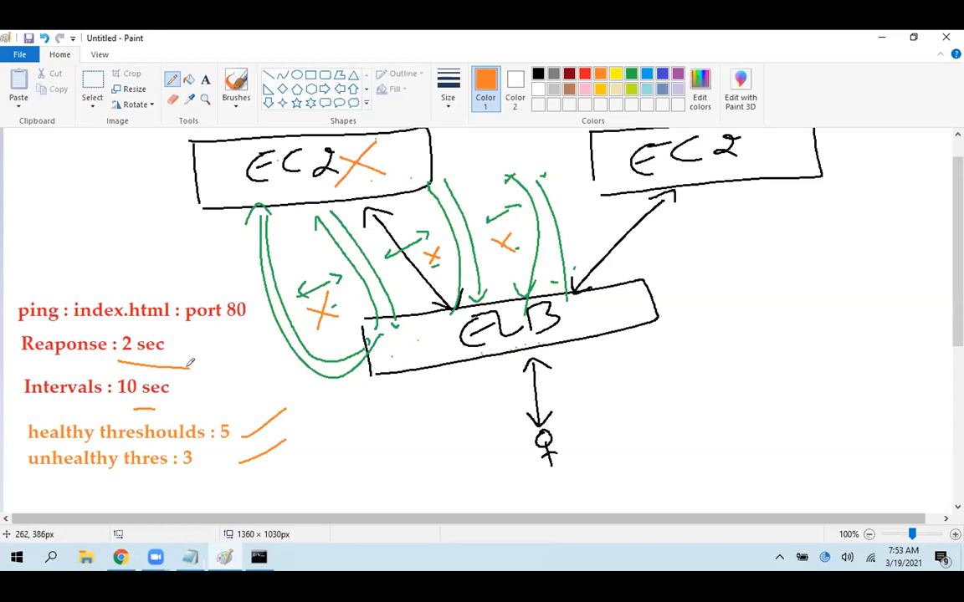
pyautogui.moveTo(368, 166); pyautogui.dragTo(269, 194)
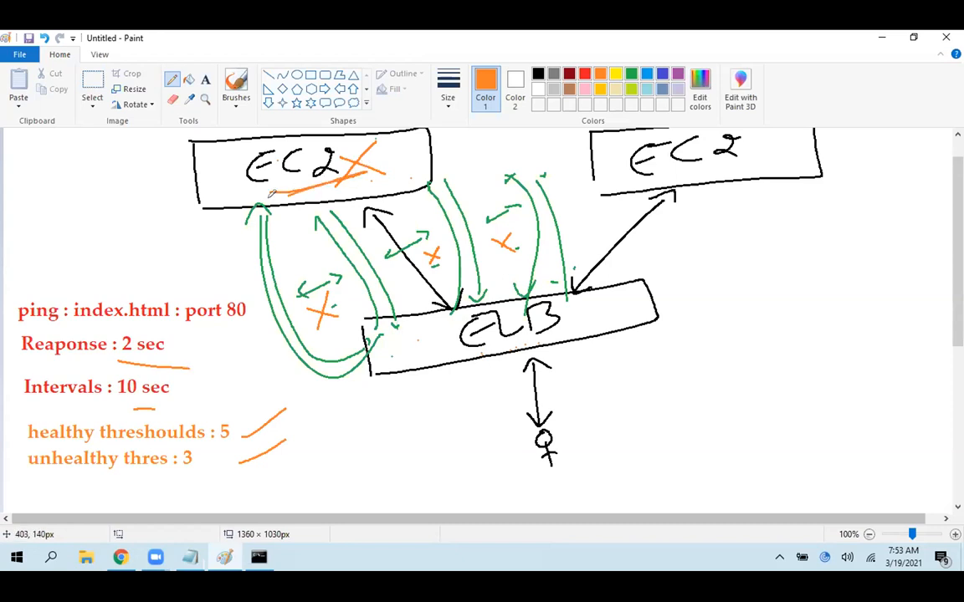
# Circle "index.html" and "port 80" in the ping note with orange pencil strokes
pyautogui.moveTo(74, 305)
pyautogui.mouseDown()
pyautogui.moveTo(172, 293)
pyautogui.moveTo(75, 310)
pyautogui.mouseUp()
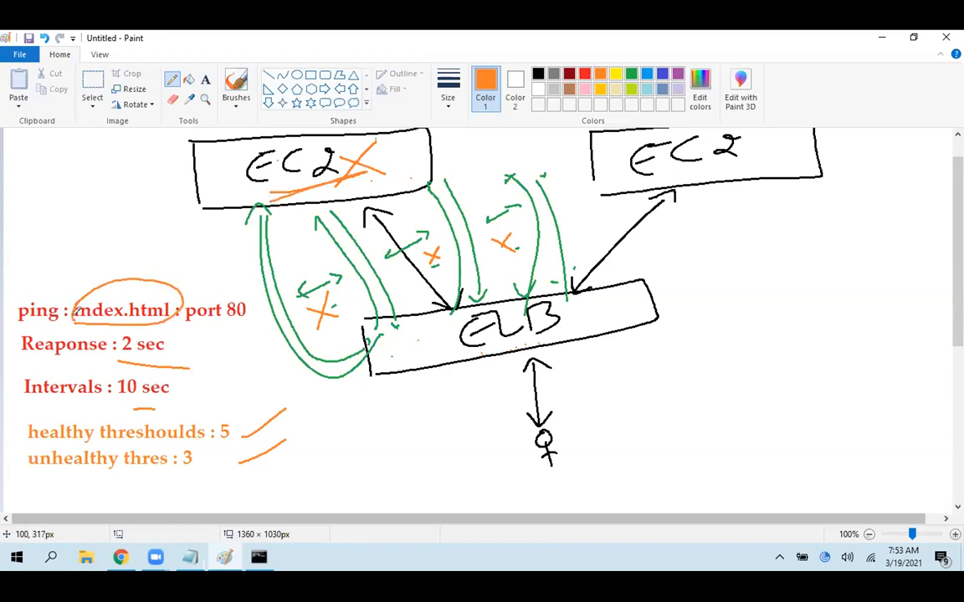
pyautogui.moveTo(184, 289)
pyautogui.mouseDown()
pyautogui.moveTo(195, 316)
pyautogui.moveTo(214, 276)
pyautogui.mouseUp()
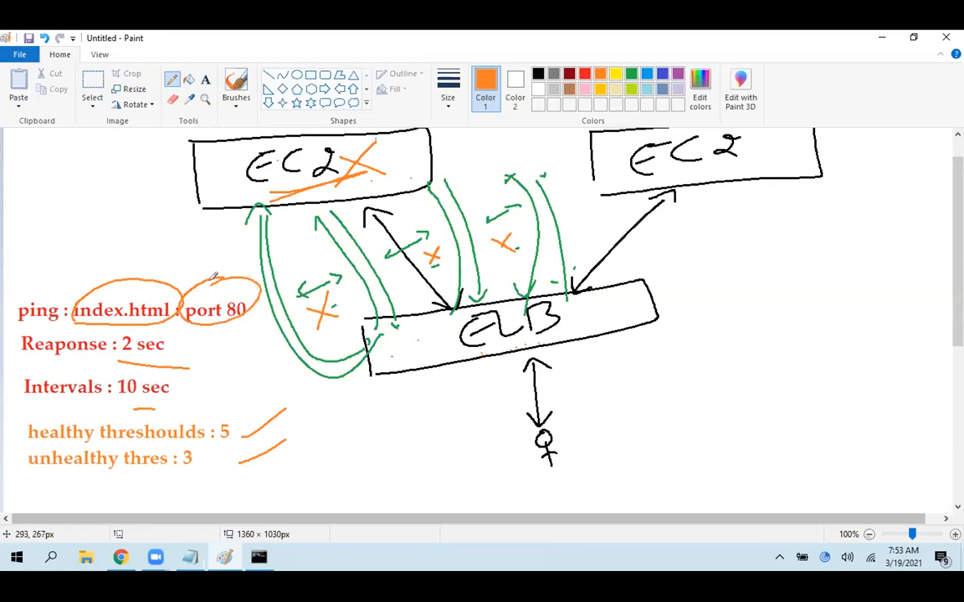
# Undo the orange marks around the notes and the X marks on the left EC2 box and third interval arrow, keeping the threshold notes
pyautogui.hotkey('ctrl', 'z')
pyautogui.hotkey('ctrl', 'z')
pyautogui.hotkey('ctrl', 'z')
pyautogui.hotkey('ctrl', 'z')
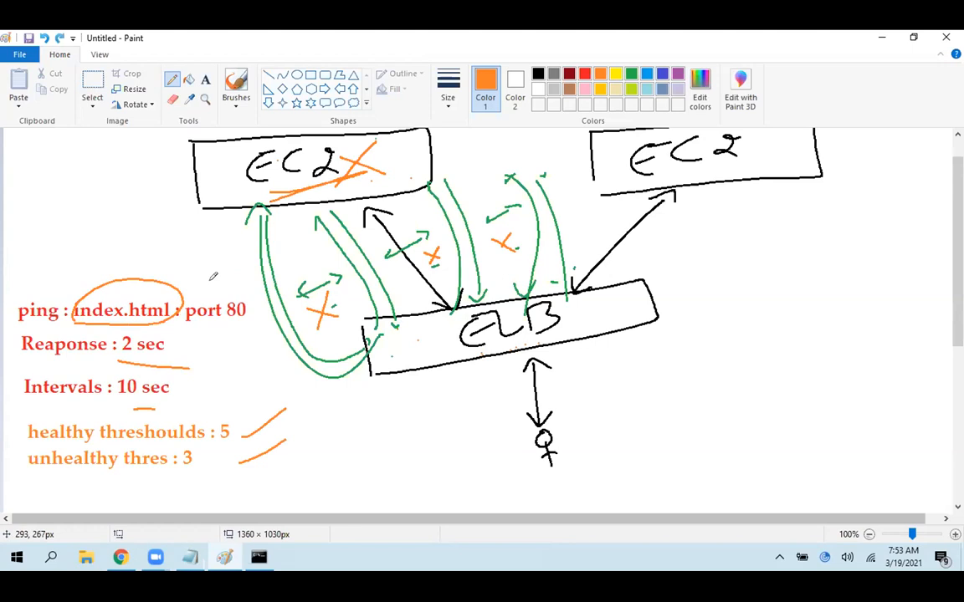
pyautogui.hotkey('ctrl', 'z')
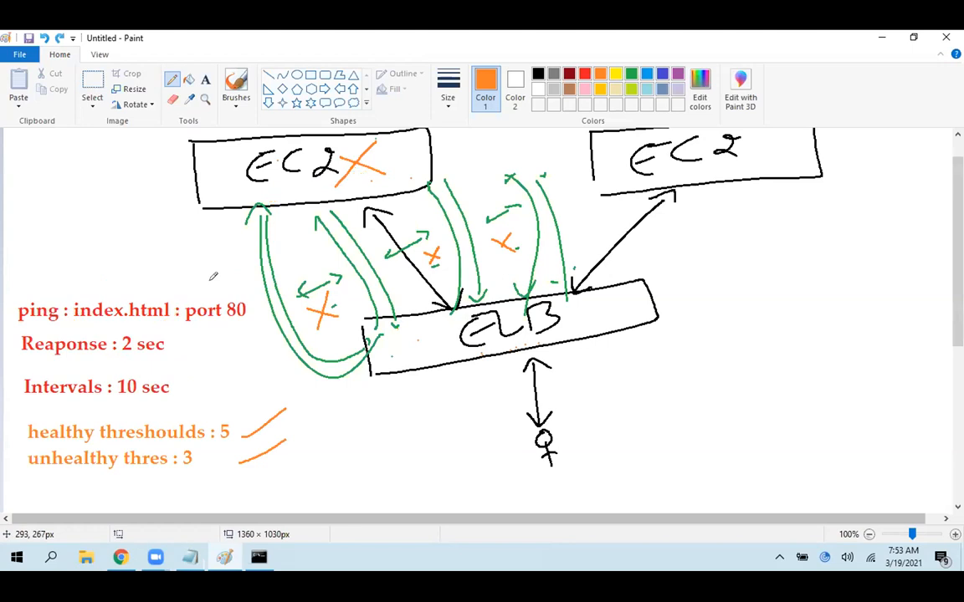
pyautogui.hotkey('ctrl', 'z')
pyautogui.hotkey('ctrl', 'z')
pyautogui.hotkey('ctrl', 'z')
pyautogui.hotkey('ctrl', 'z')
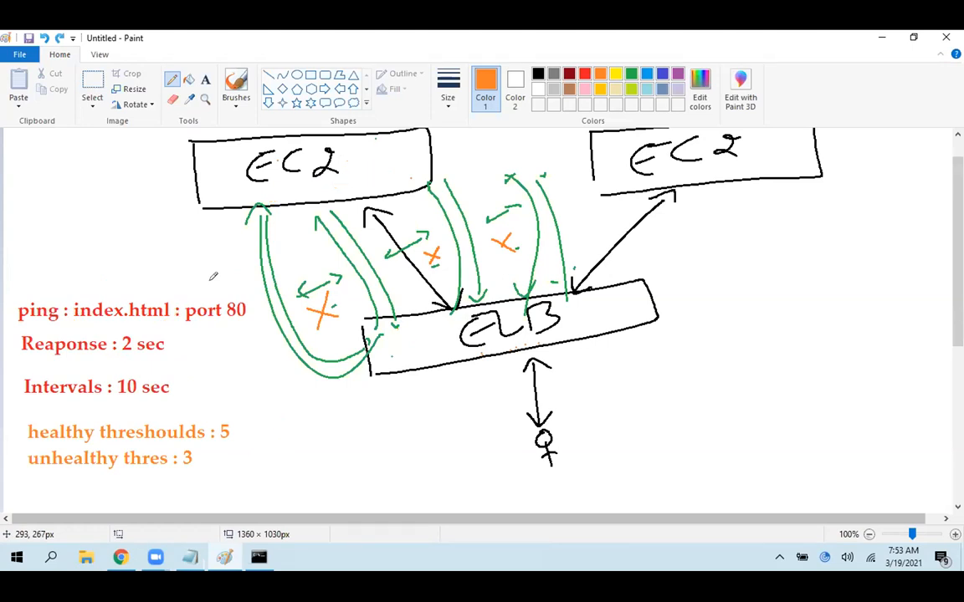
pyautogui.hotkey('ctrl', 'z')
pyautogui.hotkey('ctrl', 'z')
pyautogui.hotkey('ctrl', 'z')
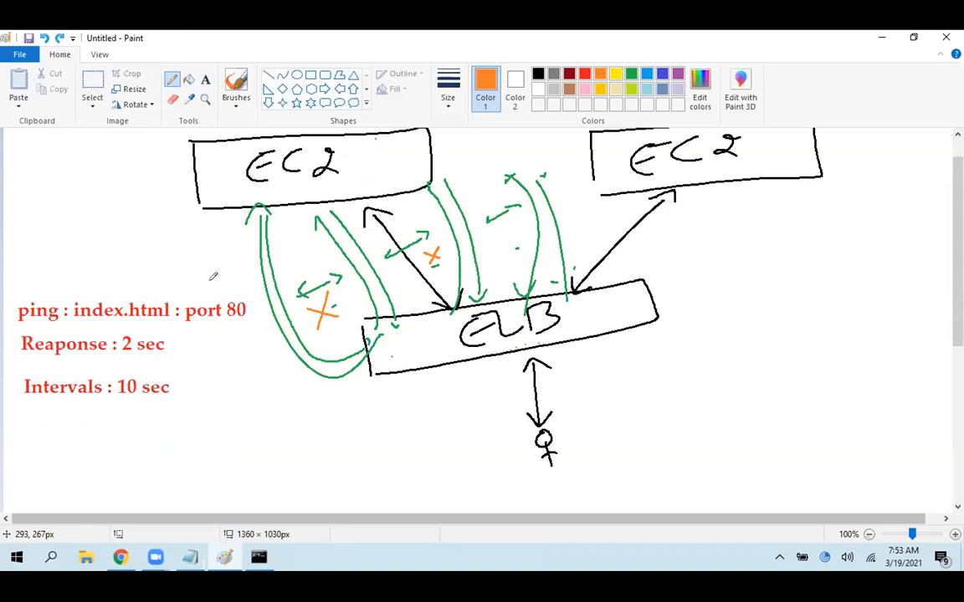
pyautogui.click(61, 39)
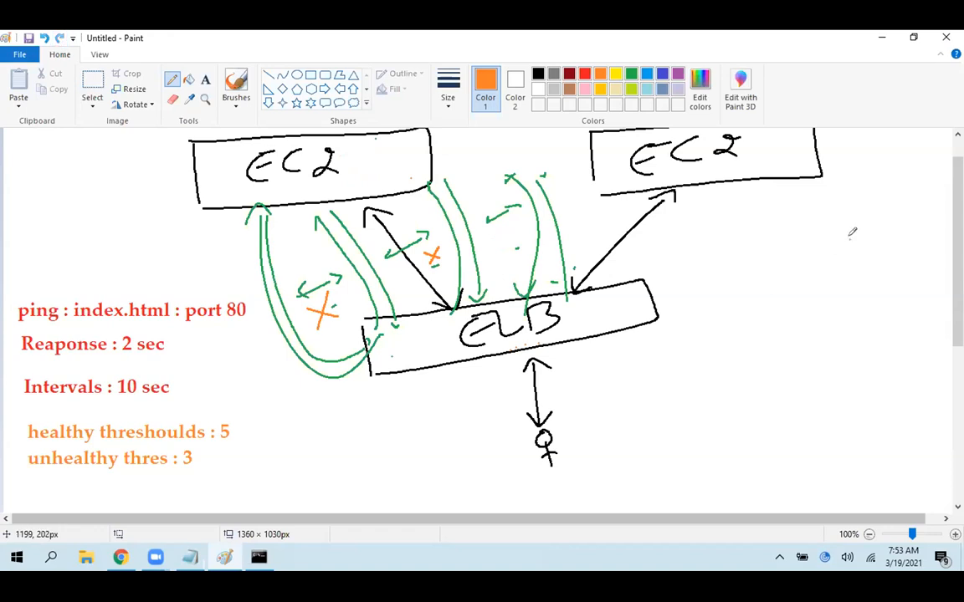
# Draw an orange arc over the user figure below the ELB box
pyautogui.scroll(1, 502, 293)
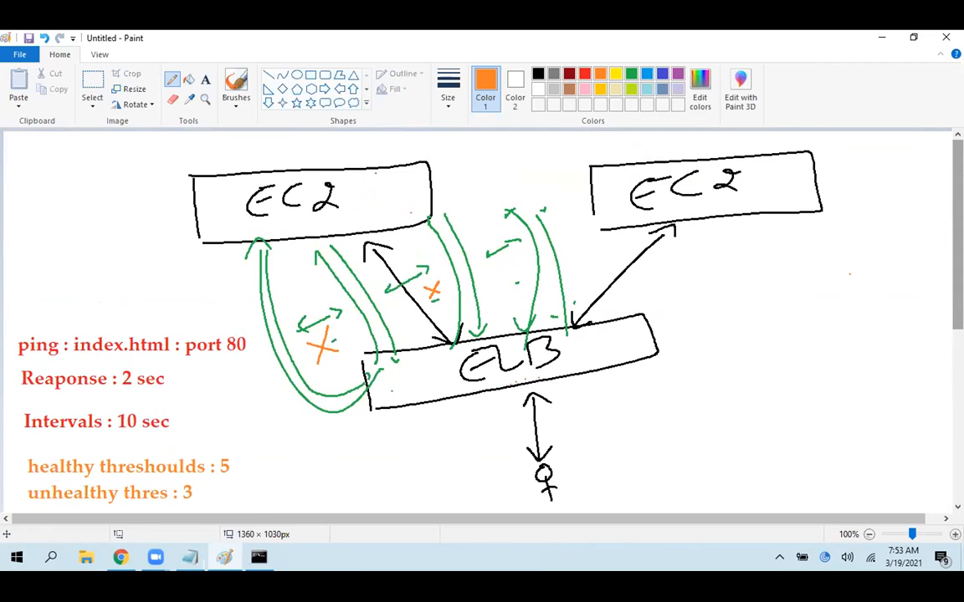
pyautogui.moveTo(499, 488)
pyautogui.mouseDown()
pyautogui.moveTo(577, 465)
pyautogui.moveTo(591, 480)
pyautogui.moveTo(590, 472)
pyautogui.mouseUp()
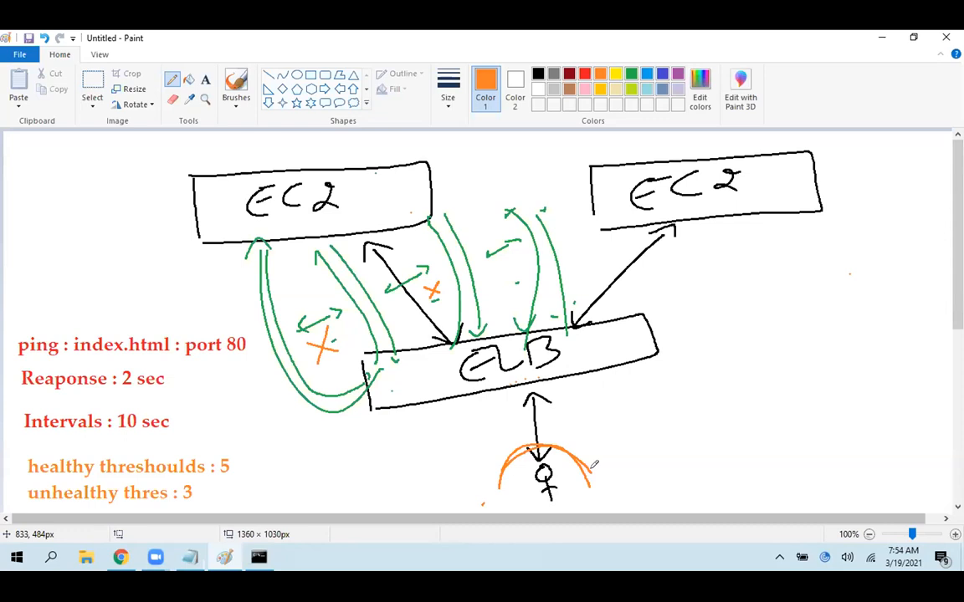
# In indigo, write "1a" beside the left EC2 box and "1b" below the right EC2 box, marking each label with a stroke
pyautogui.click(631, 74)
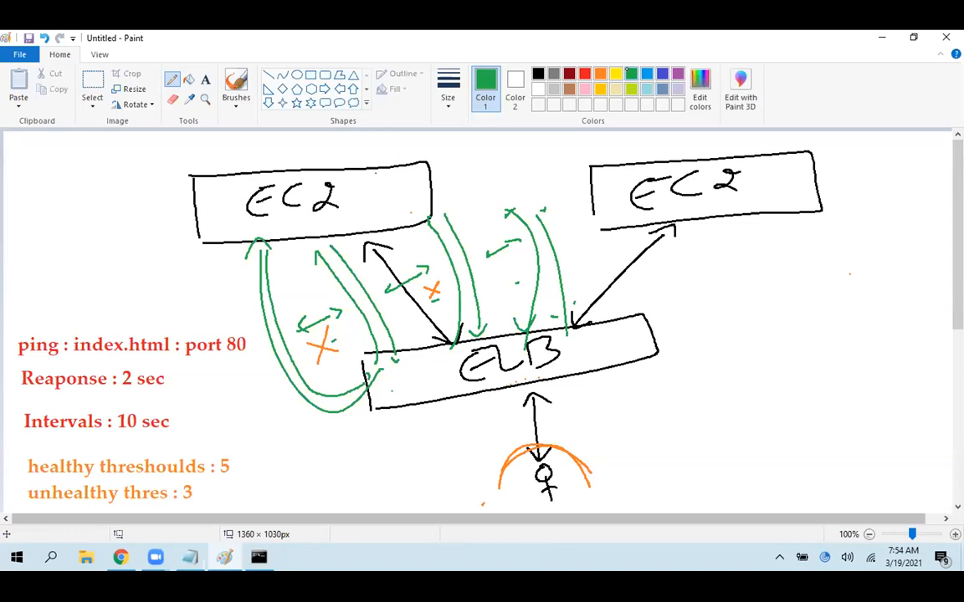
pyautogui.click(660, 74)
pyautogui.moveTo(96, 177)
pyautogui.mouseDown()
pyautogui.moveTo(92, 190)
pyautogui.moveTo(146, 179)
pyautogui.mouseUp()
pyautogui.moveTo(783, 238)
pyautogui.mouseDown()
pyautogui.moveTo(800, 216)
pyautogui.moveTo(803, 262)
pyautogui.mouseUp()
pyautogui.moveTo(822, 216)
pyautogui.mouseDown()
pyautogui.moveTo(825, 253)
pyautogui.moveTo(829, 237)
pyautogui.mouseUp()
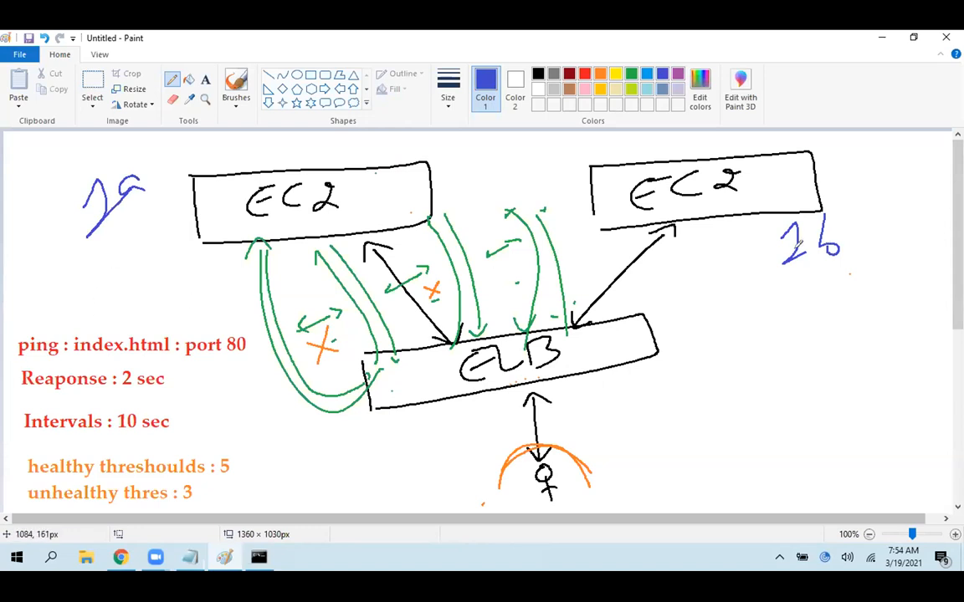
pyautogui.moveTo(162, 206); pyautogui.dragTo(109, 279)
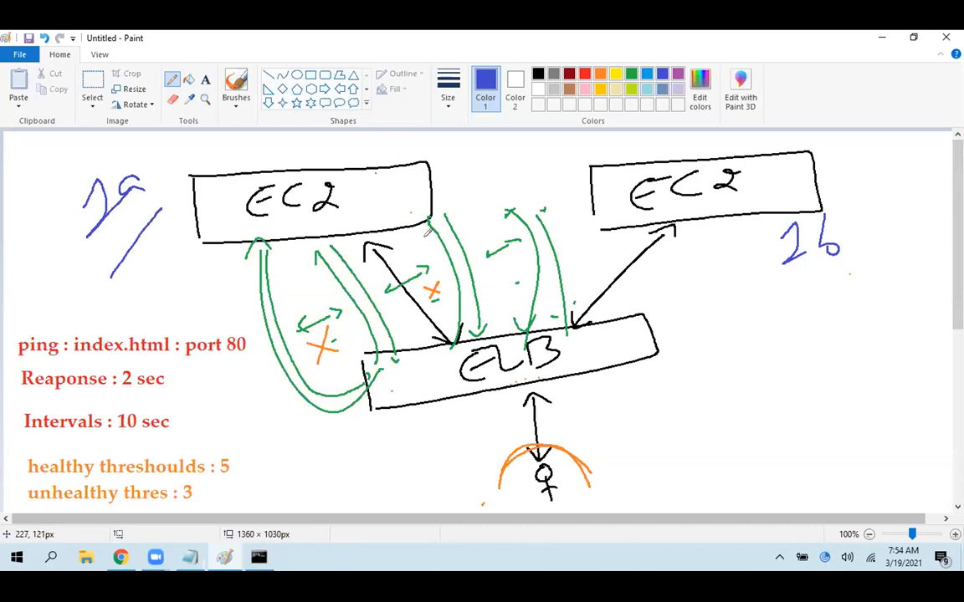
pyautogui.moveTo(762, 275); pyautogui.dragTo(849, 279)
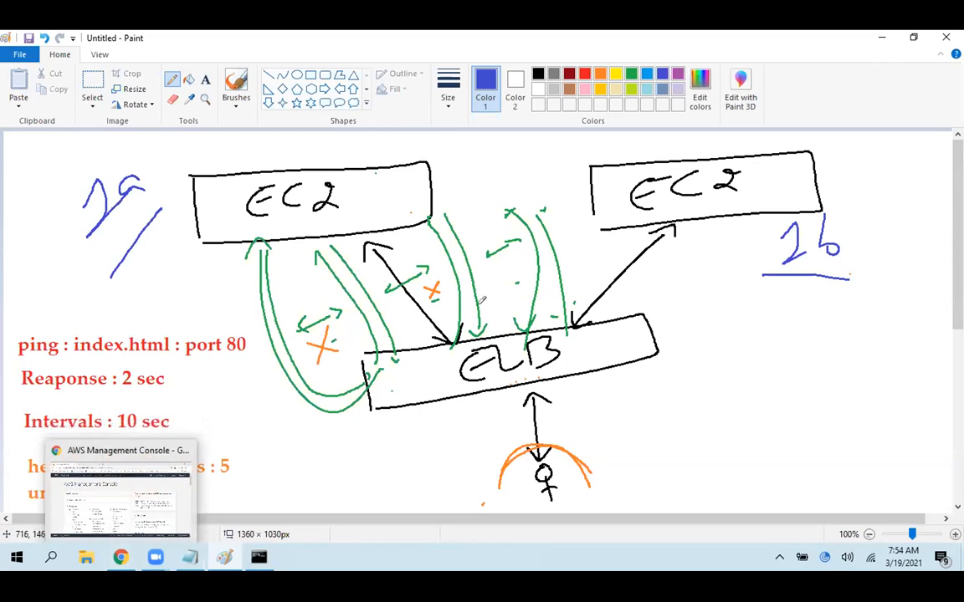
# Switch to the AWS Management Console in Chrome and open the EC2 service
pyautogui.click(121, 557)
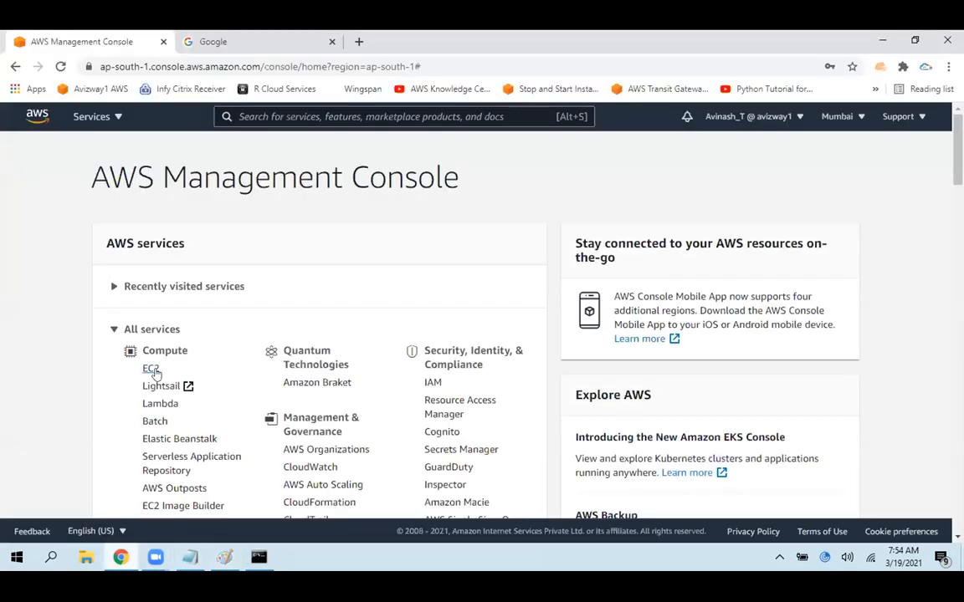
pyautogui.click(152, 370)
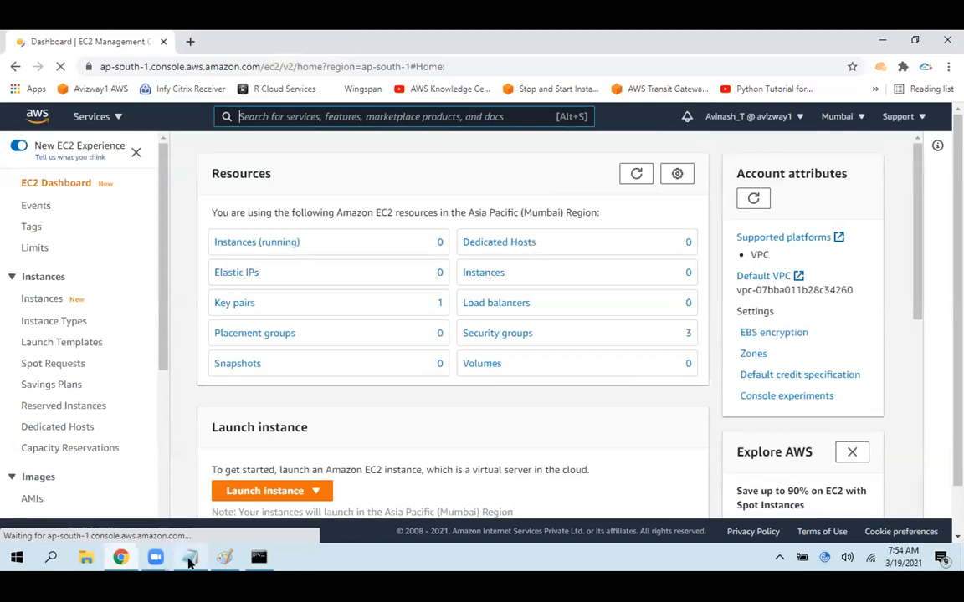
# In Notepad's ec2.txt, copy the httpd bash script from the 18/03/2021 notes to the end of the file
pyautogui.click(190, 557)
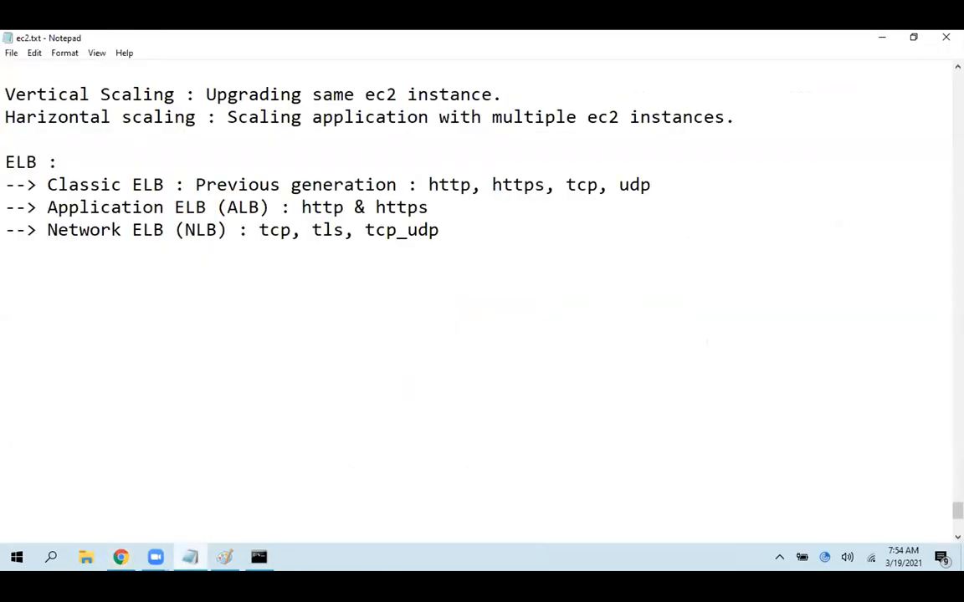
pyautogui.scroll(15, 477, 301)
pyautogui.scroll(11, 477, 301)
pyautogui.scroll(-5, 4, 430)
pyautogui.moveTo(5, 298); pyautogui.dragTo(724, 388)
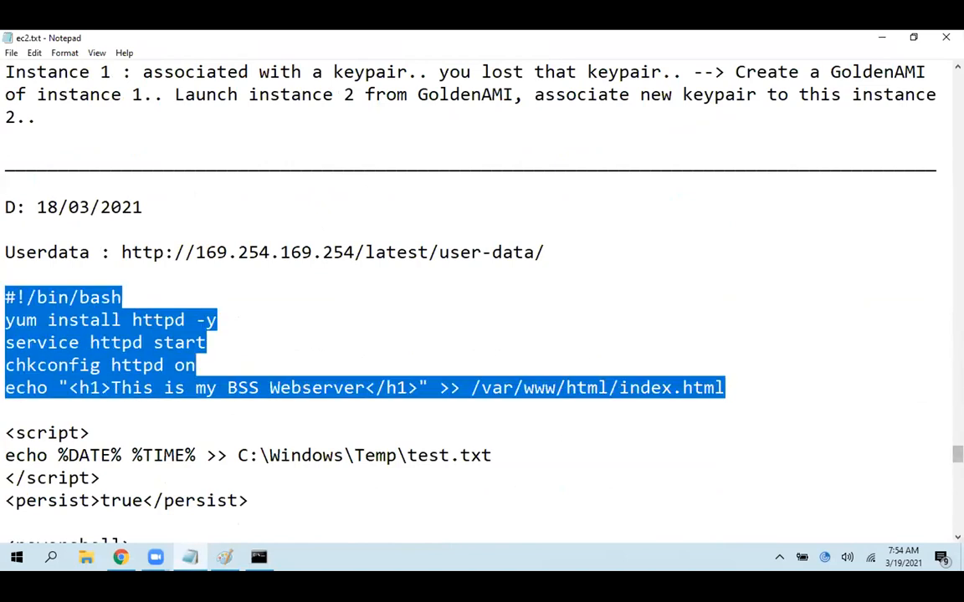
pyautogui.scroll(-15, 477, 301)
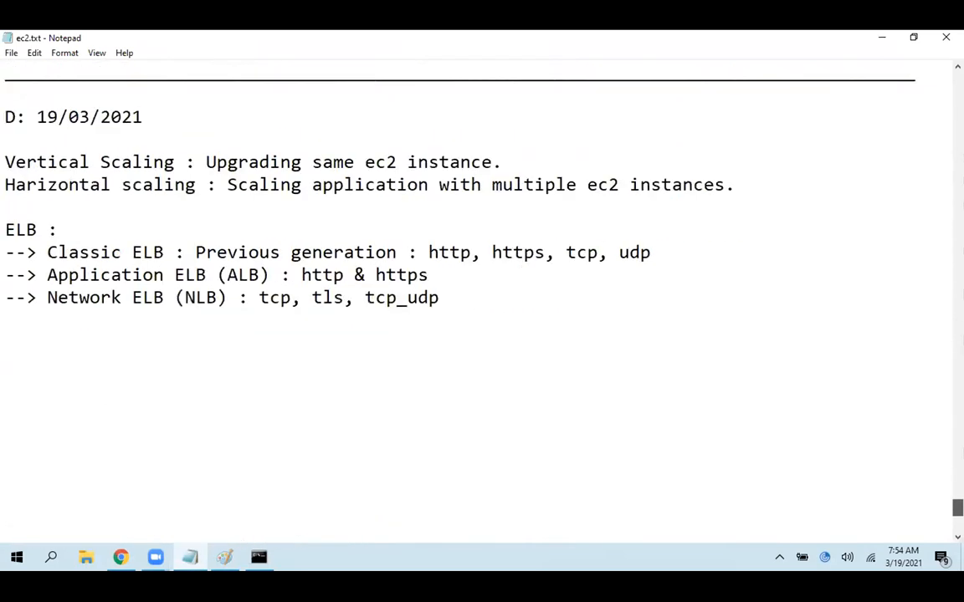
pyautogui.hotkey('ctrl', 'End')
pyautogui.write('#!/bin/bash yum install httpd -y service httpd start chkconfig httpd on echo "<h1>This is my BSS Webserver</h1>" >> /var/www/html/index.html')
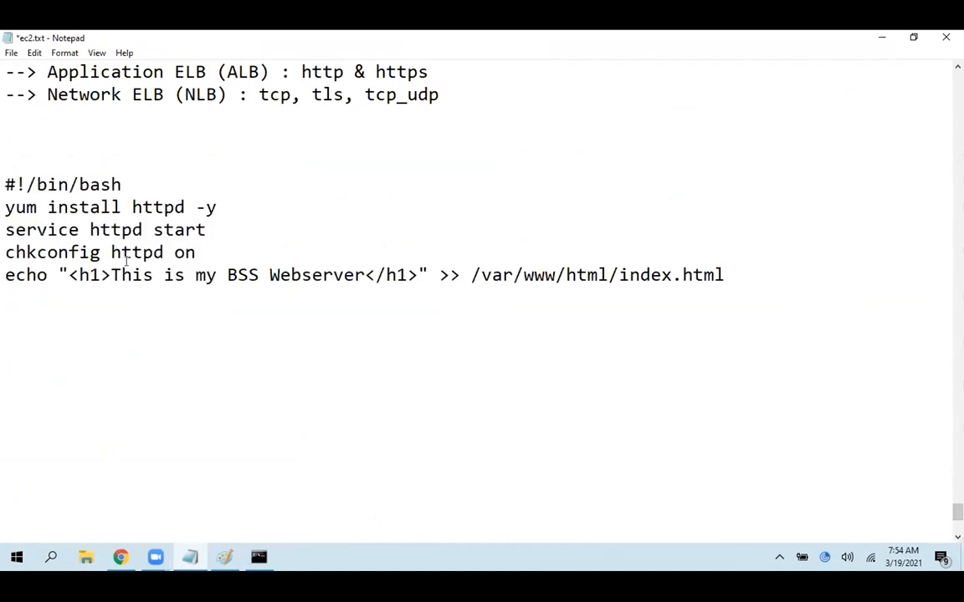
# Change the pasted script's heading text to "This is my Instance 1" and save the file
pyautogui.moveTo(195, 276); pyautogui.dragTo(366, 275)
pyautogui.write('my Instance 1')
pyautogui.hotkey('ctrl', 's')
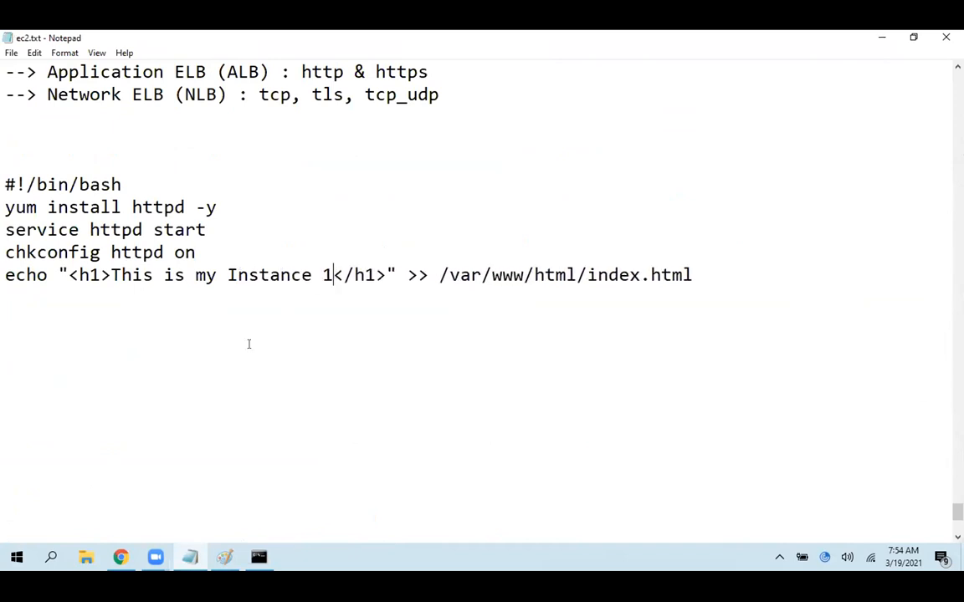
pyautogui.click(707, 274)
# Return to the EC2 console and start an instance launch with the 64-bit (x86) Amazon Linux 2 AMI (HVM), SSD Volume Type
pyautogui.click(193, 560)
pyautogui.click(241, 491)
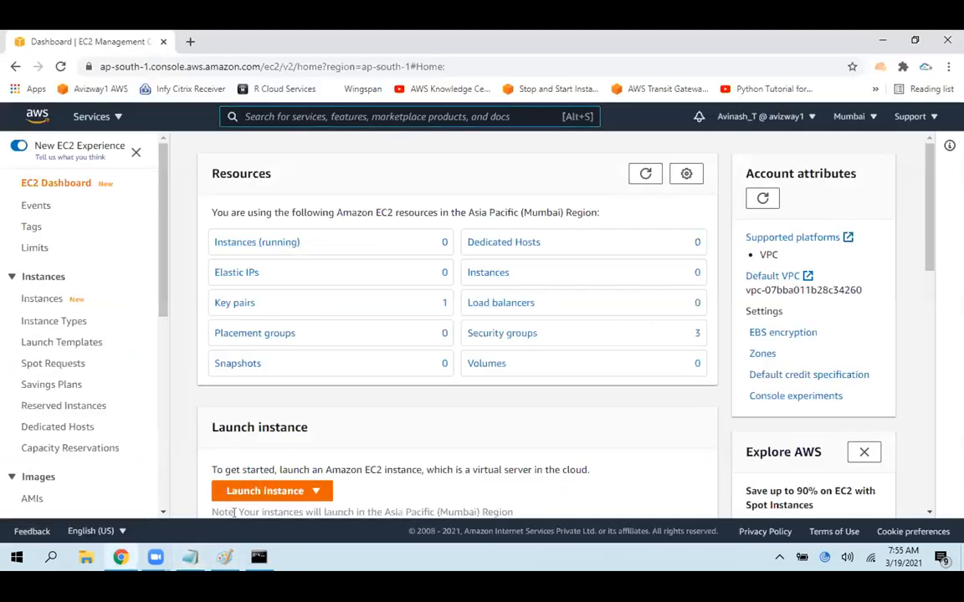
pyautogui.click(259, 447)
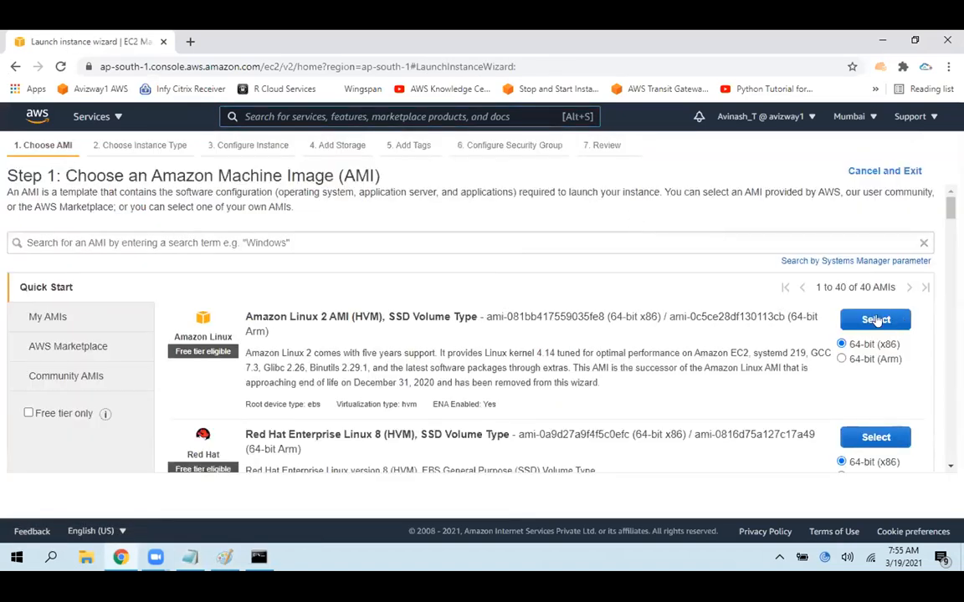
pyautogui.click(876, 321)
# Keep the preselected instance type and set the subnet to the default one in ap-south-1a
pyautogui.click(846, 492)
pyautogui.click(318, 327)
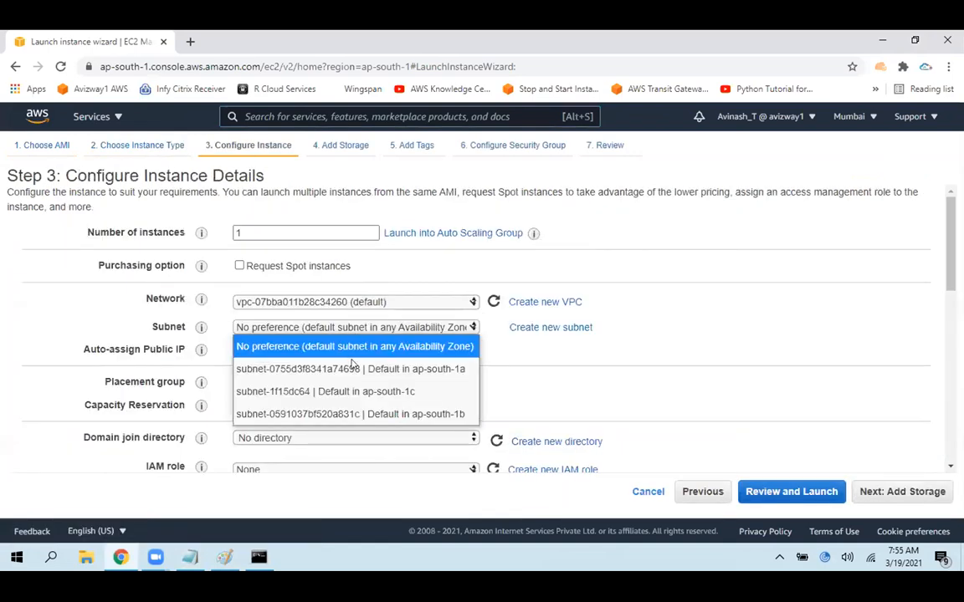
pyautogui.click(318, 363)
# Copy the Instance 1 bash script from ec2.txt into the instance's user data and continue to the storage settings
pyautogui.scroll(-15, 413, 419)
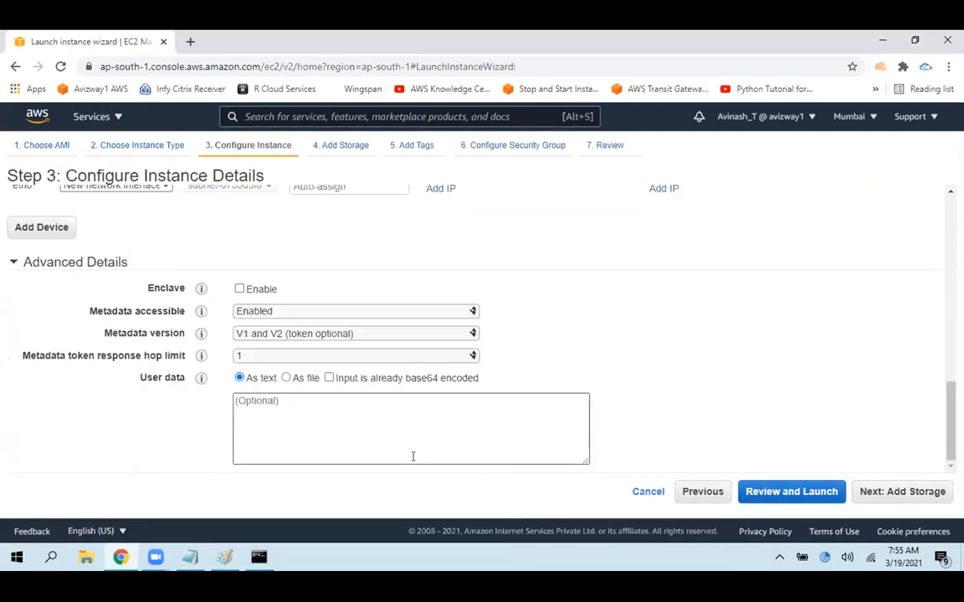
pyautogui.click(185, 557)
pyautogui.moveTo(5, 177); pyautogui.dragTo(695, 275)
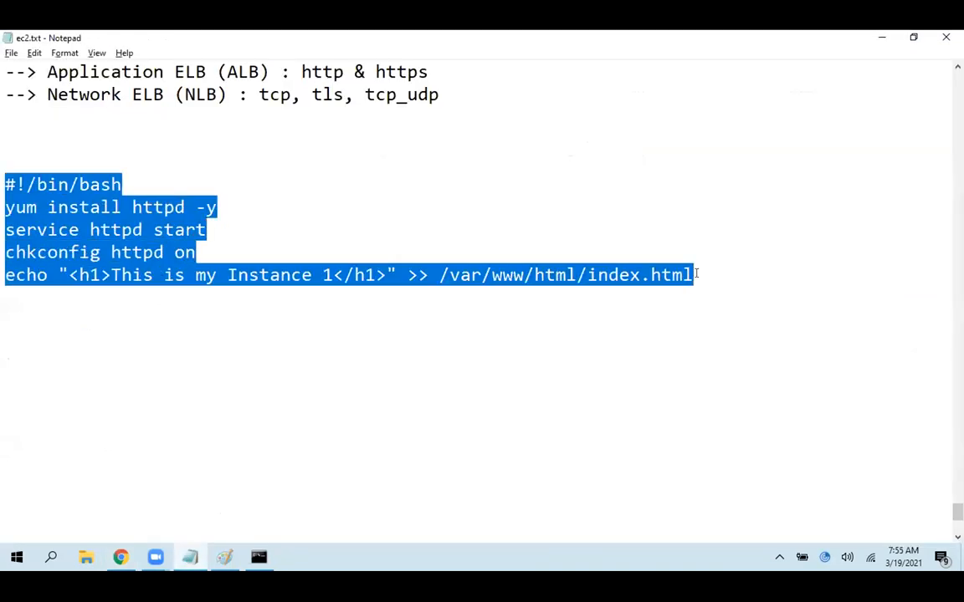
pyautogui.hotkey('ctrl', 'c')
pyautogui.hotkey('alt', 'Tab')
pyautogui.click(470, 419)
pyautogui.hotkey('ctrl', 'v')
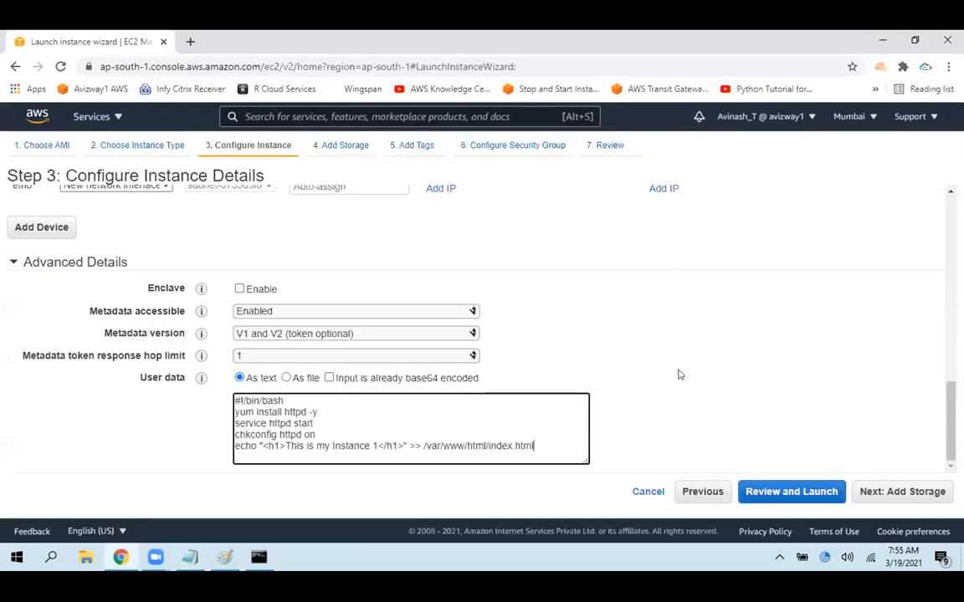
pyautogui.click(866, 491)
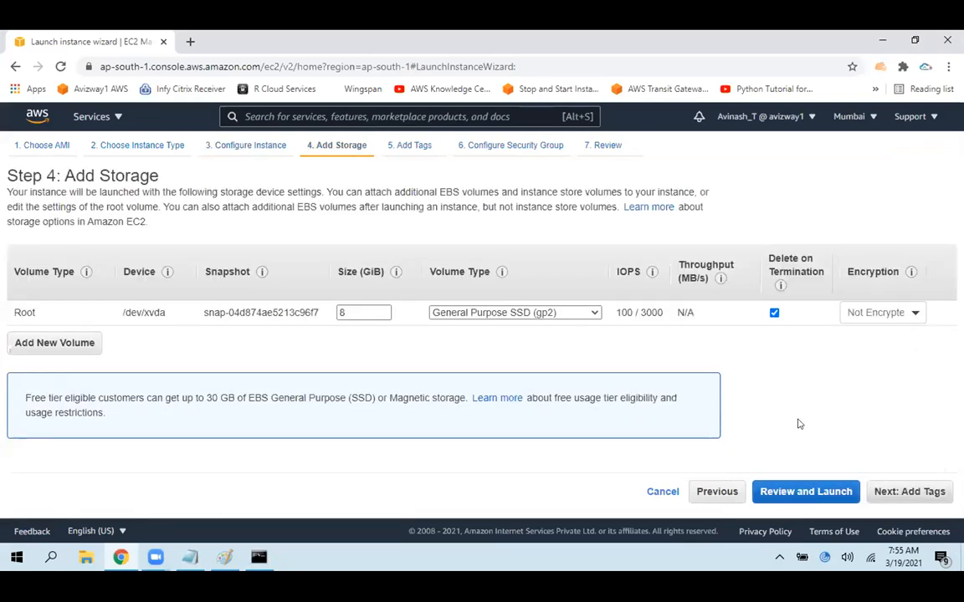
# Keep the default storage, set the Name tag to "Web Server 1" and continue to the security group settings
pyautogui.click(909, 491)
pyautogui.click(493, 327)
pyautogui.write('Web Serve')
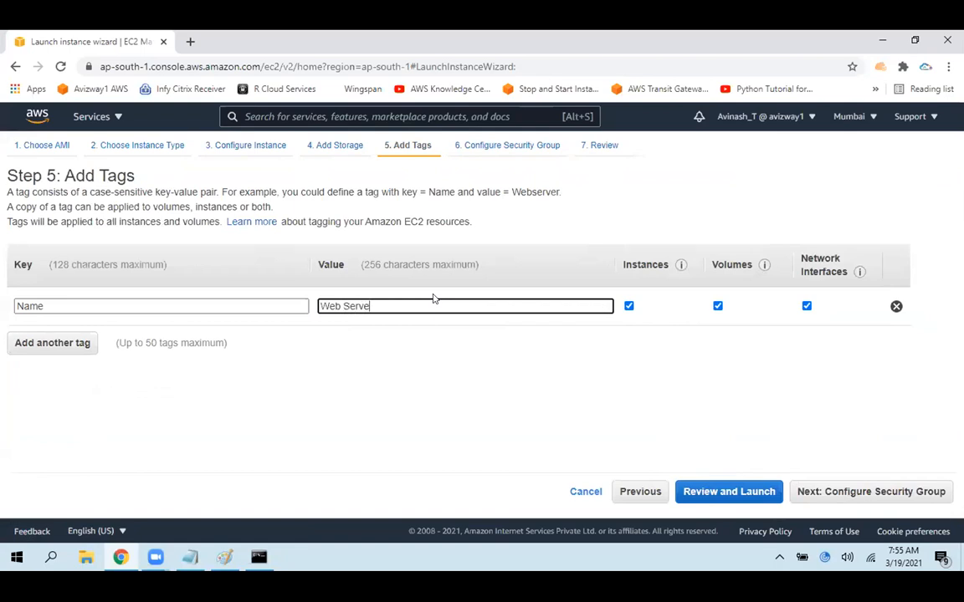
pyautogui.write('r 2')
pyautogui.press('BackSpace')
pyautogui.write('1')
pyautogui.click(861, 491)
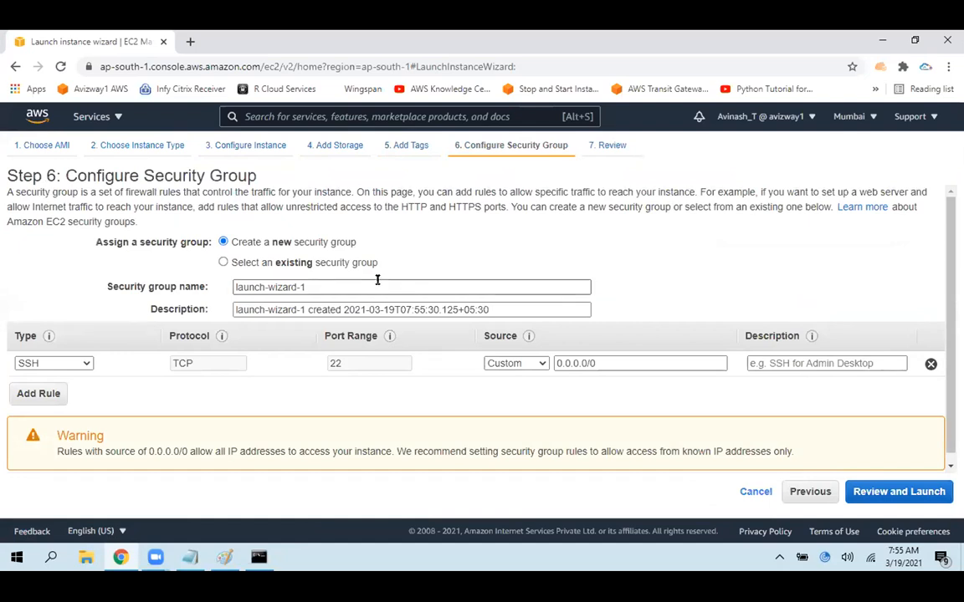
# Set both the new security group's name and description to "WebServerSG"
pyautogui.tripleClick(378, 282)
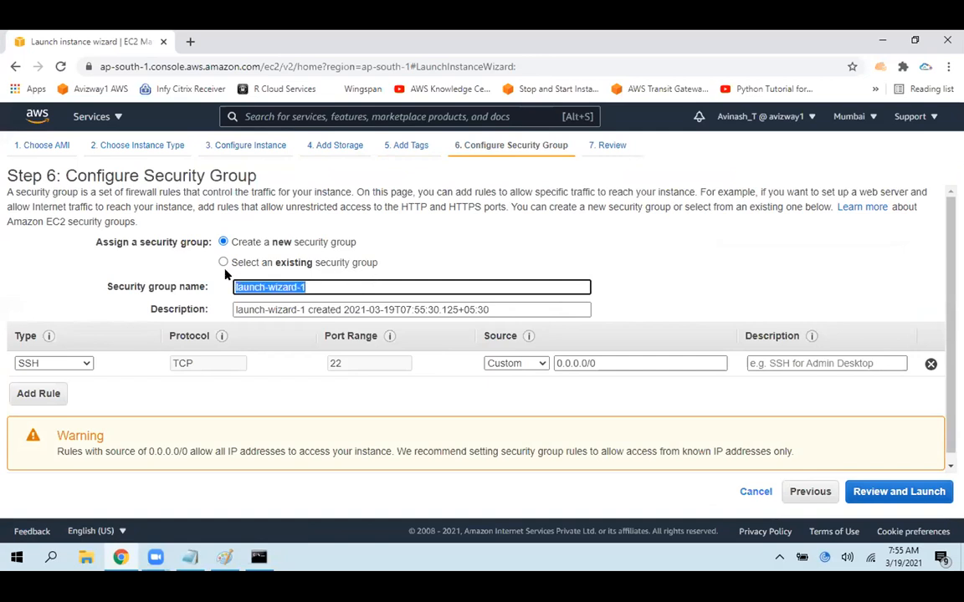
pyautogui.write('WebSe')
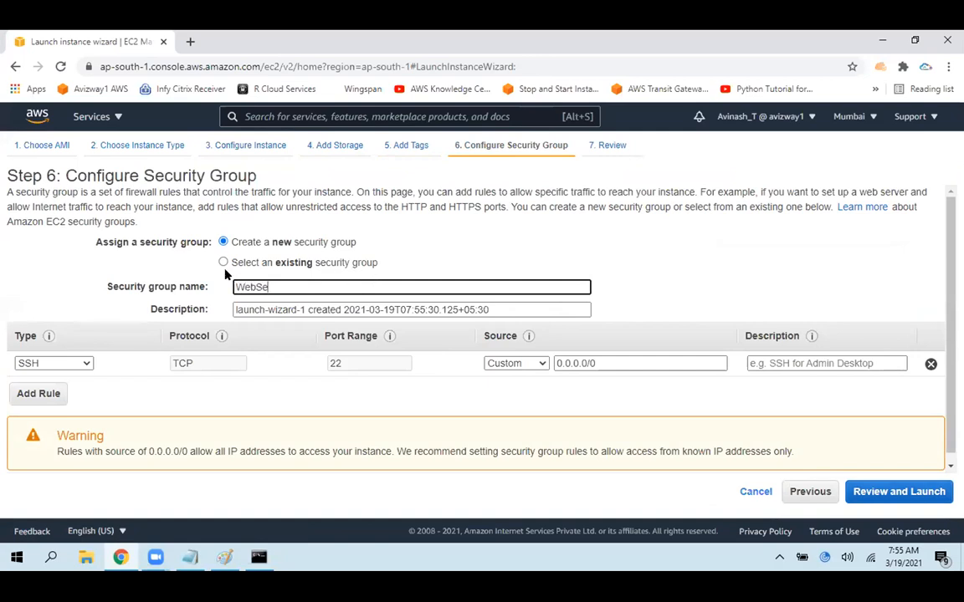
pyautogui.write('rverSG')
pyautogui.hotkey('ctrl', 'a')
pyautogui.hotkey('ctrl', 'c')
pyautogui.press('Tab')
pyautogui.hotkey('ctrl', 'v')
pyautogui.click(319, 400)
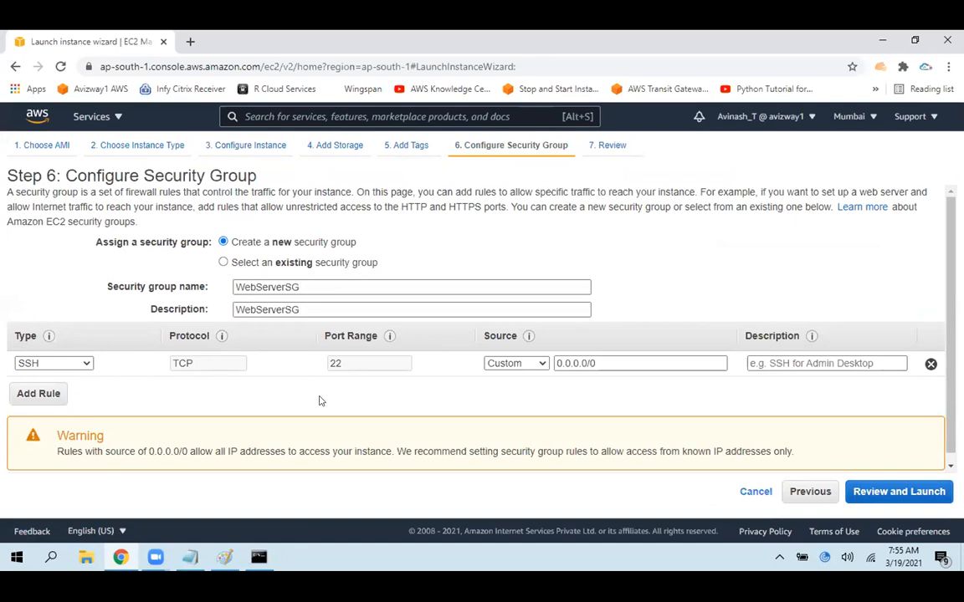
# Add an HTTP rule for port 80 to the security group and proceed to the launch review
pyautogui.click(35, 393)
pyautogui.click(57, 387)
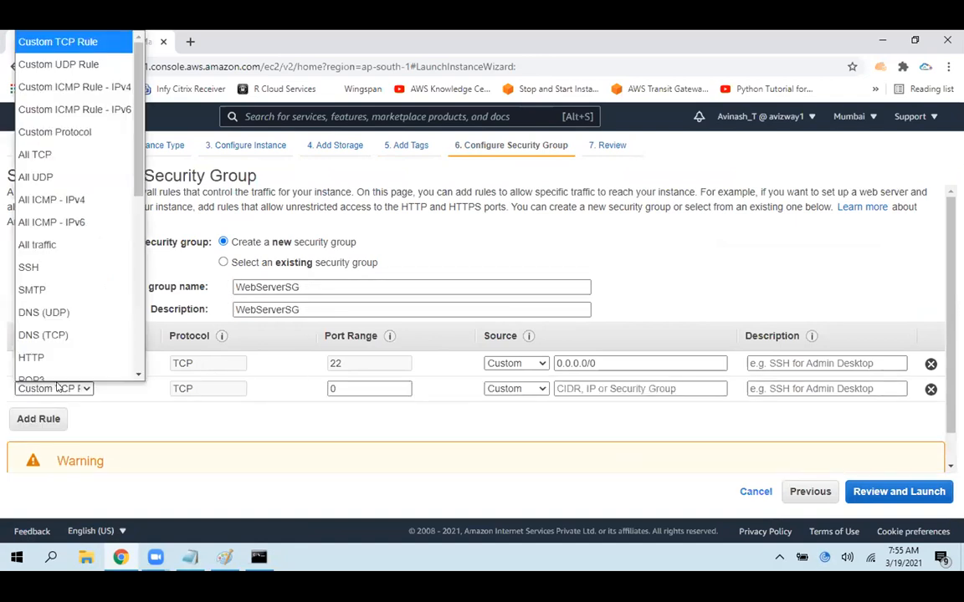
pyautogui.press('h')
pyautogui.press('Return')
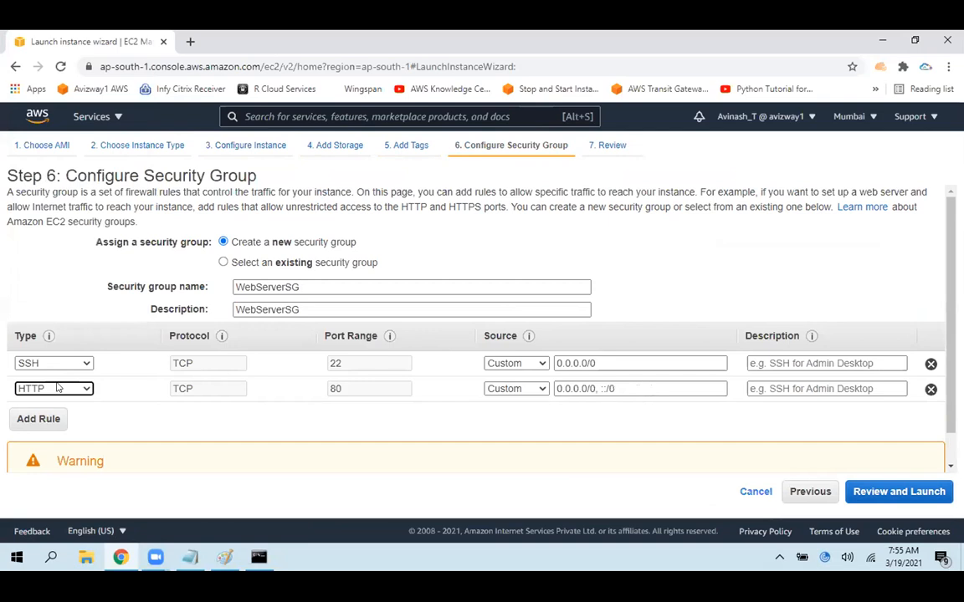
pyautogui.click(920, 494)
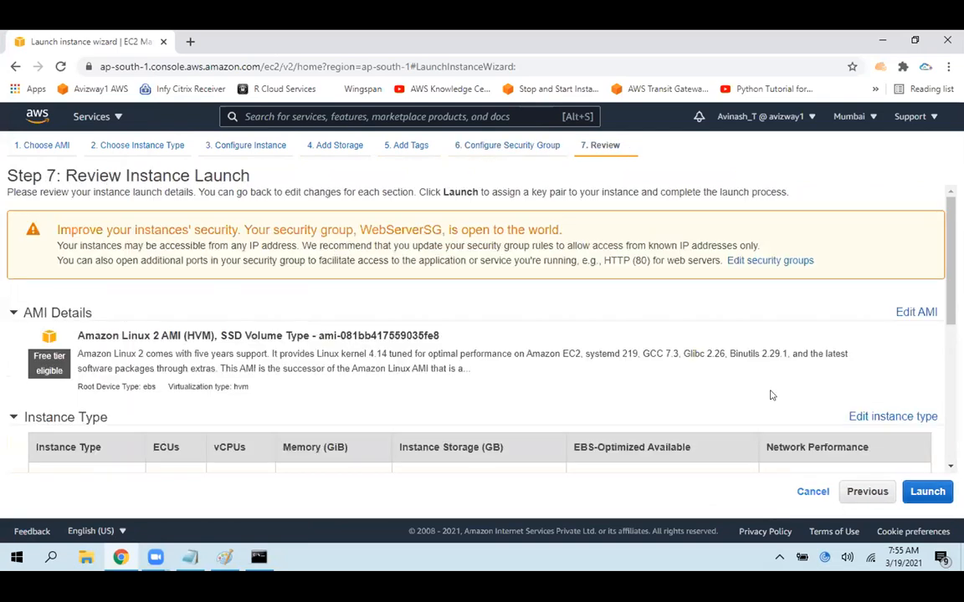
# Launch the Web Server 1 instance with the existing key pair aws730kp and return to the instances list
pyautogui.click(925, 500)
pyautogui.click(299, 396)
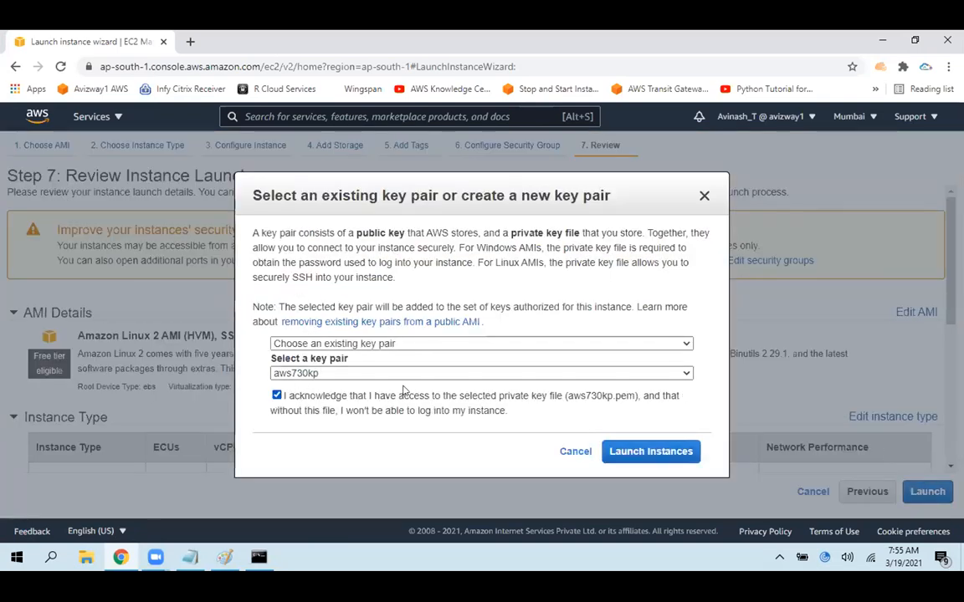
pyautogui.click(651, 452)
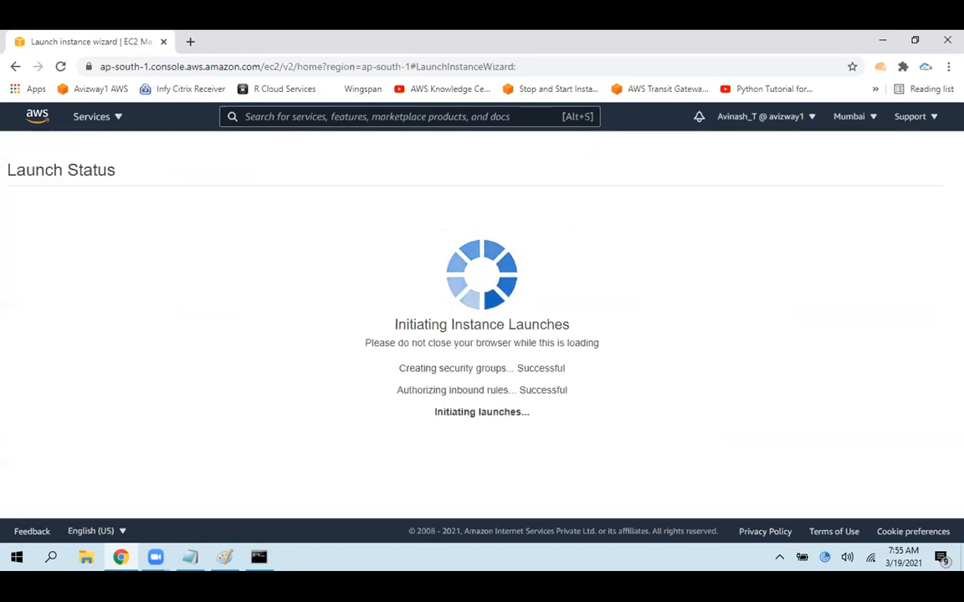
pyautogui.scroll(-3, 892, 501)
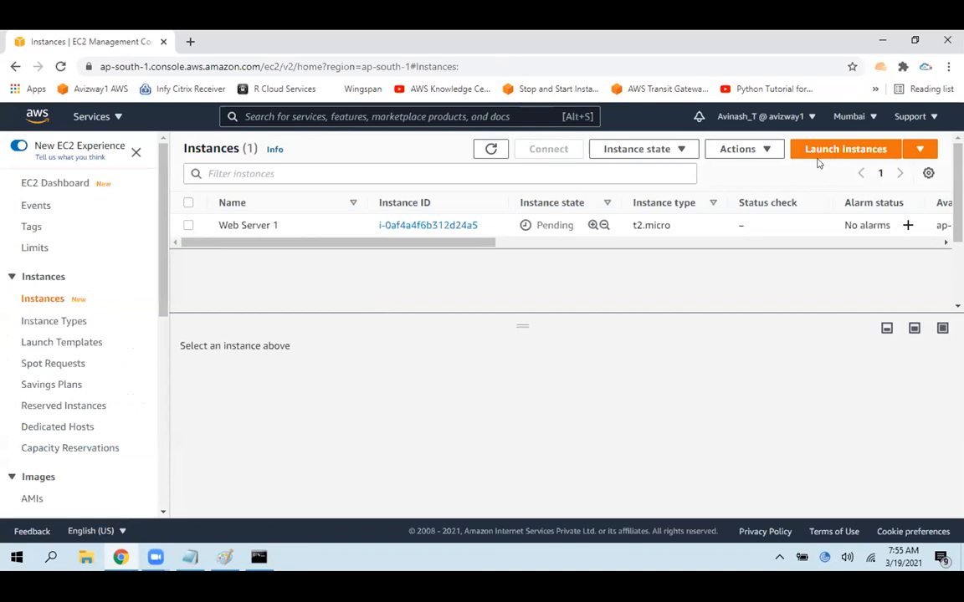
# Start launching another instance from the Amazon Linux 2 AMI with type t2.micro and continue to the instance details
pyautogui.click(816, 149)
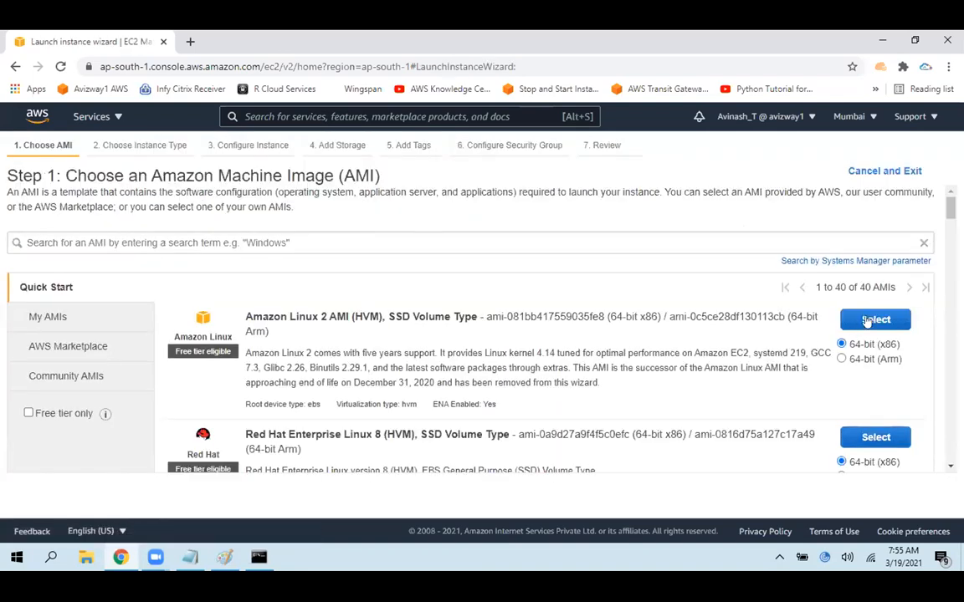
pyautogui.click(870, 320)
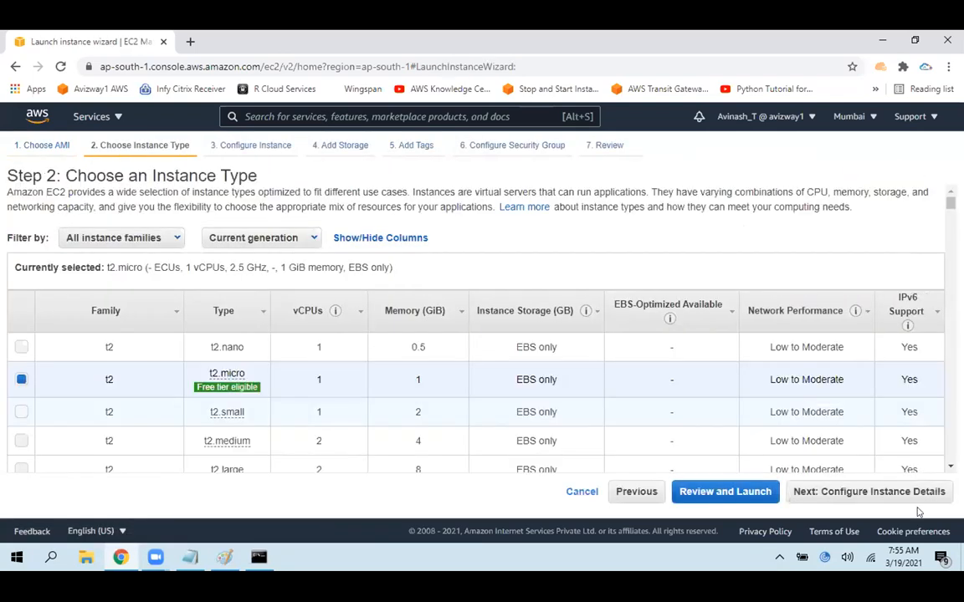
pyautogui.click(889, 493)
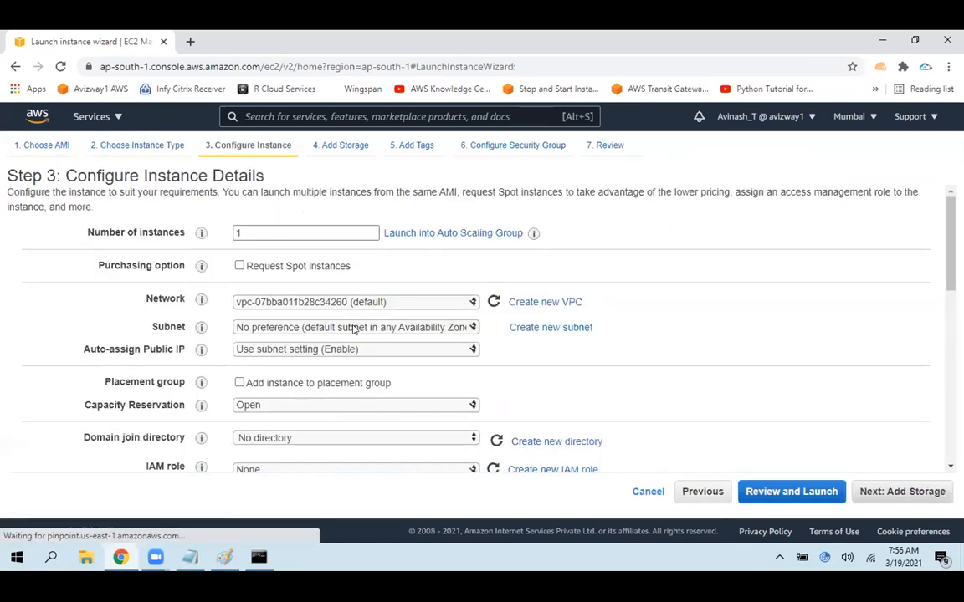
# Set the new instance's subnet to the default one in ap-south-1b
pyautogui.click(343, 327)
pyautogui.click(351, 413)
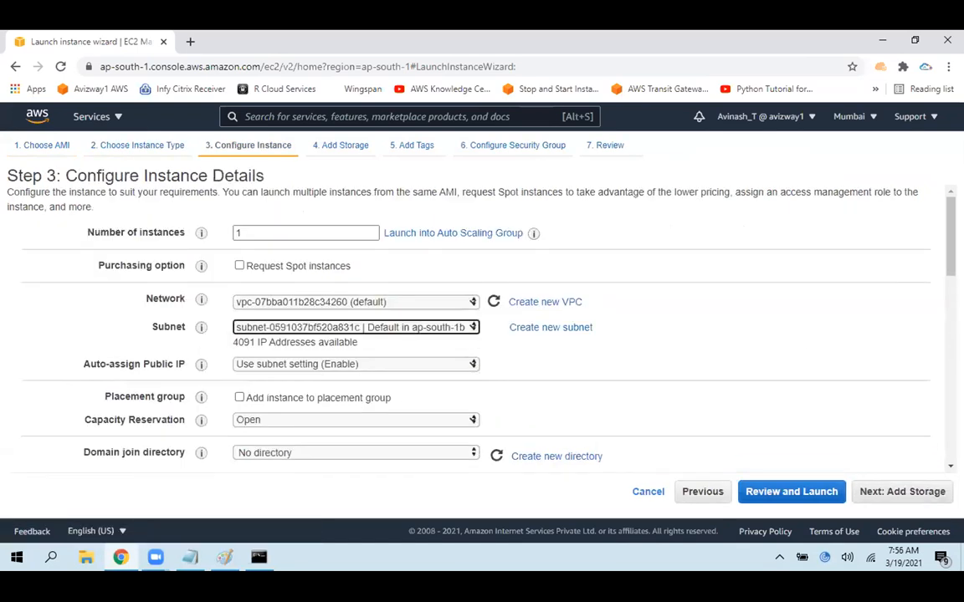
pyautogui.click(388, 329)
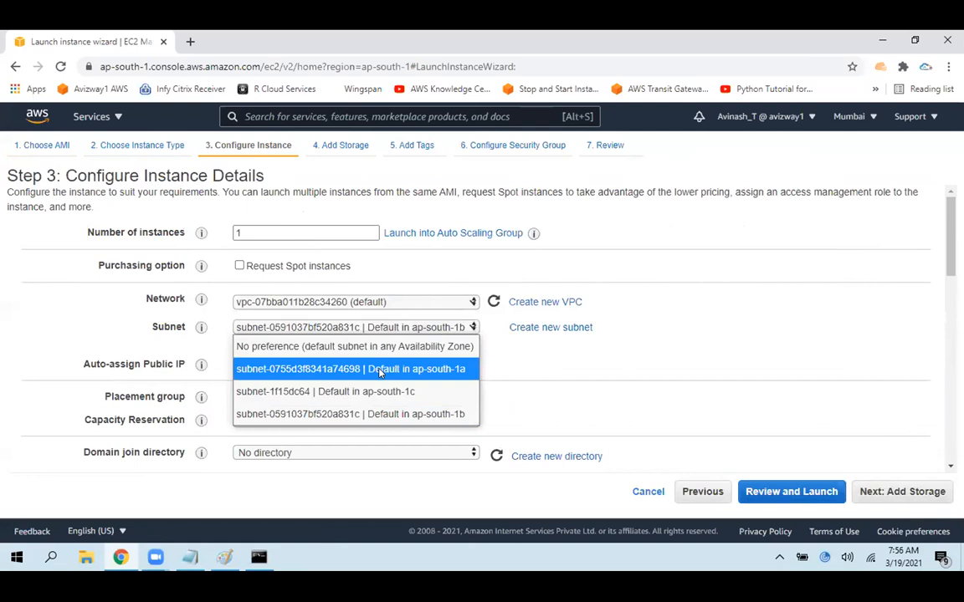
pyautogui.click(381, 369)
pyautogui.click(381, 329)
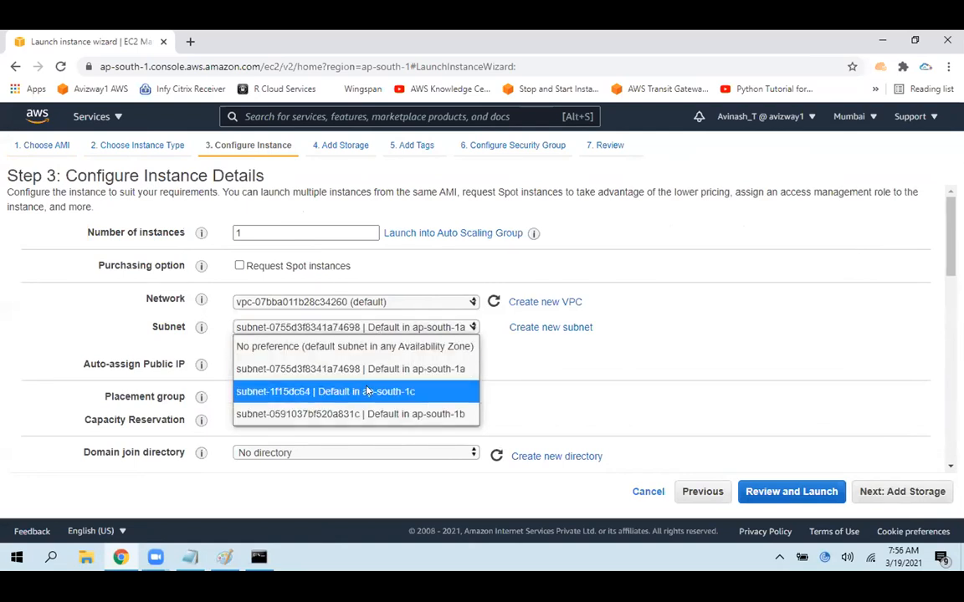
pyautogui.click(372, 413)
pyautogui.click(754, 356)
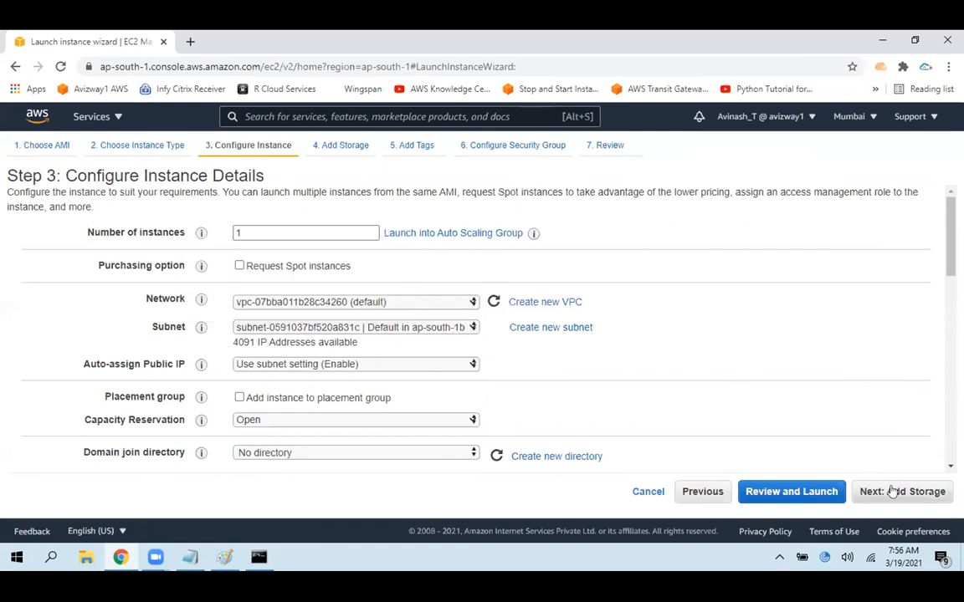
# Copy the Instance 1 bash script from the text file into the second instance's user data
pyautogui.scroll(-15, 477, 391)
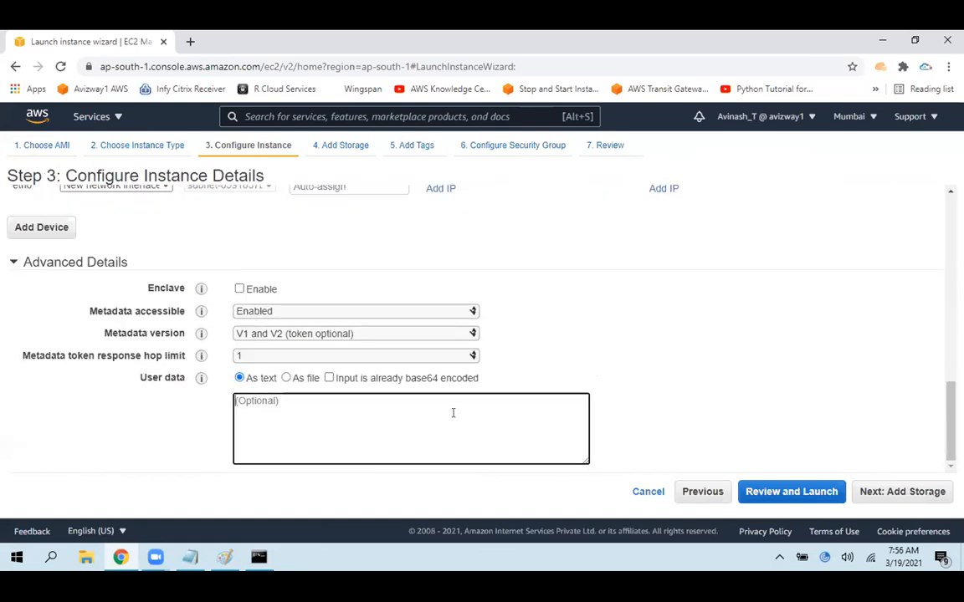
pyautogui.click(453, 413)
pyautogui.hotkey('ctrl', 'v')
pyautogui.hotkey('ctrl', 'a')
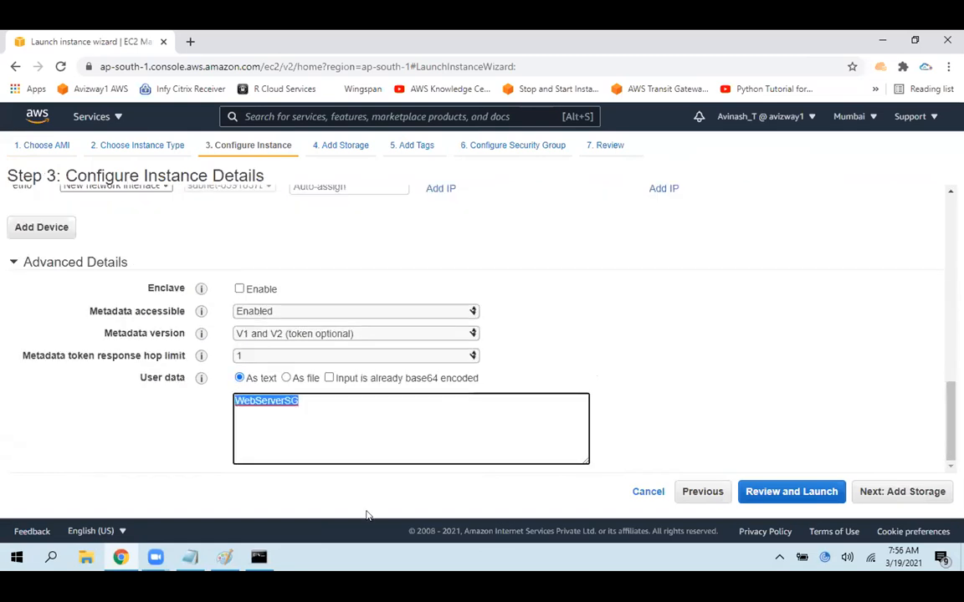
pyautogui.click(189, 557)
pyautogui.rightClick(183, 210)
pyautogui.click(34, 248)
pyautogui.hotkey('alt', 'Tab')
pyautogui.hotkey('ctrl', 'v')
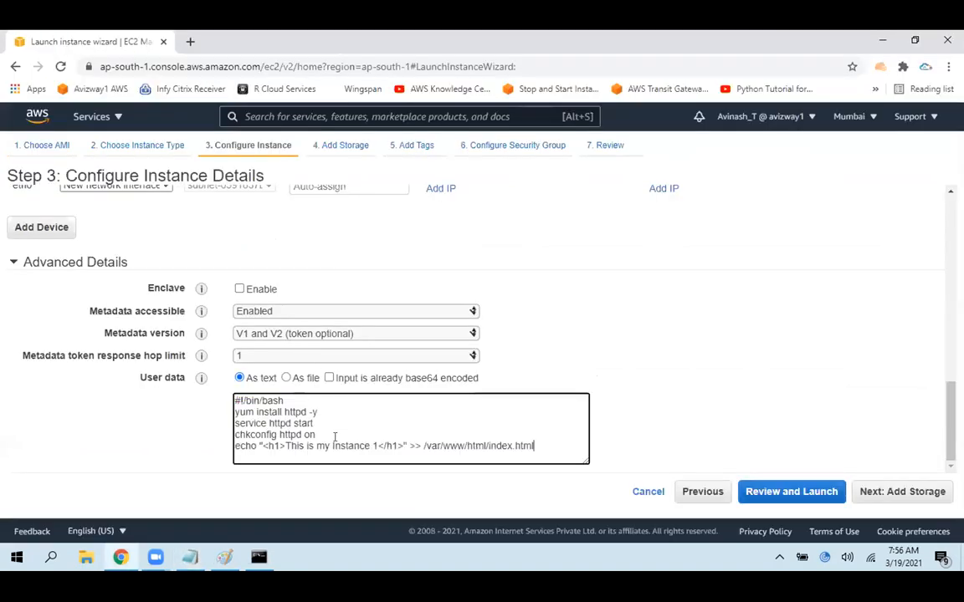
# Change the heading text in the user data script to "This is my Instance 2"
pyautogui.press('BackSpace')
pyautogui.write('2')
pyautogui.click(684, 413)
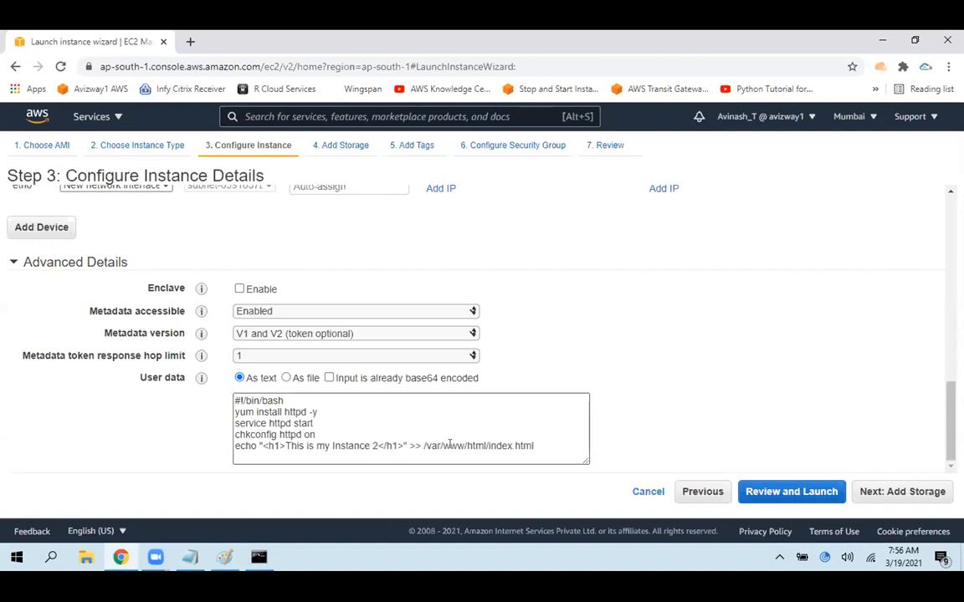
pyautogui.moveTo(376, 445); pyautogui.dragTo(284, 446)
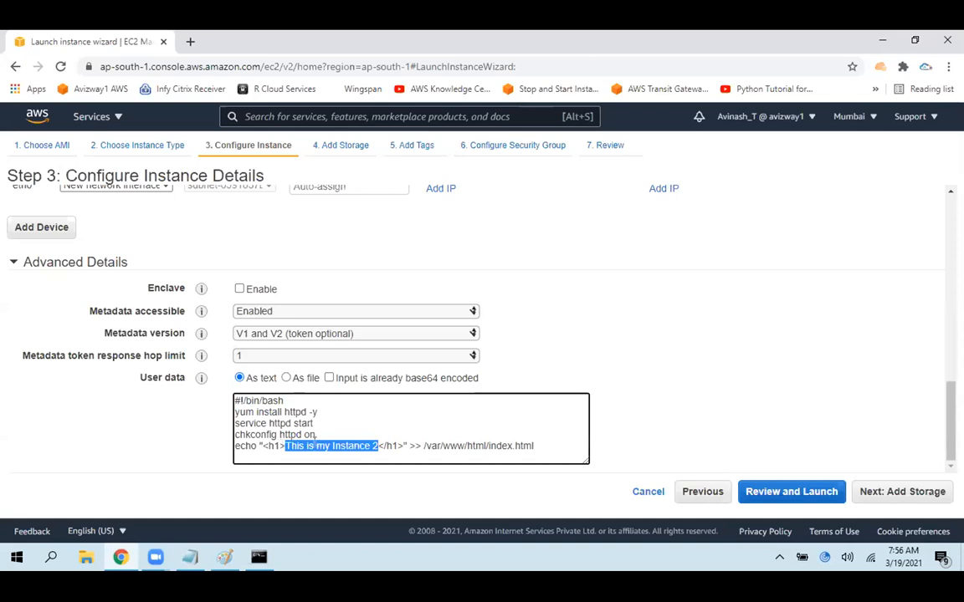
# In the Paint diagram, number the two EC2 boxes 1 and 2 in blue freehand, then return to the launch wizard
pyautogui.hotkey('alt', 'Tab')
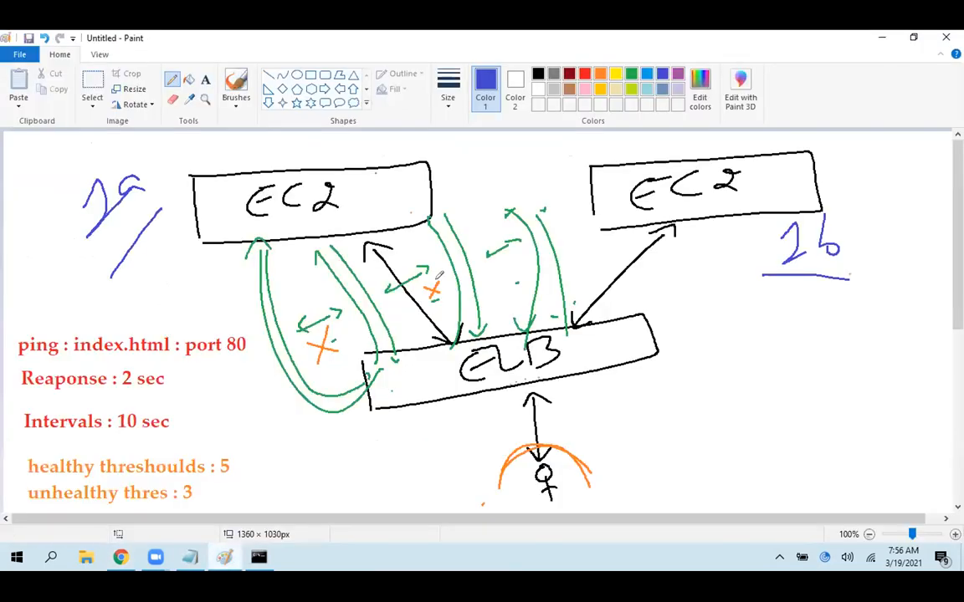
pyautogui.moveTo(362, 180); pyautogui.dragTo(362, 193)
pyautogui.moveTo(766, 166); pyautogui.dragTo(766, 194)
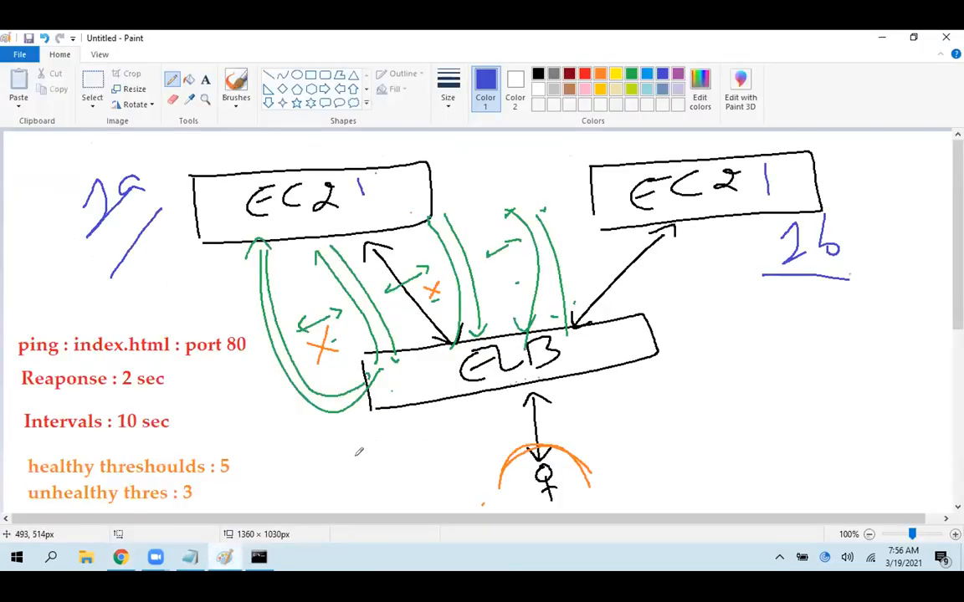
pyautogui.moveTo(383, 187); pyautogui.dragTo(360, 209)
pyautogui.moveTo(766, 166)
pyautogui.mouseDown()
pyautogui.moveTo(757, 191)
pyautogui.moveTo(798, 201)
pyautogui.mouseUp()
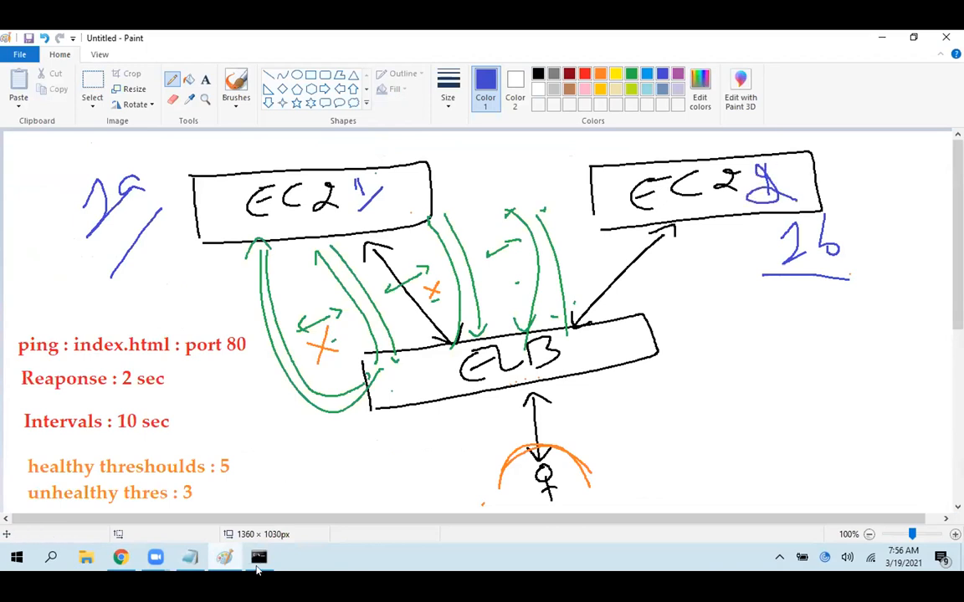
pyautogui.click(224, 559)
# Keep the default storage, set the Name tag to "Web Server 2" and continue to the security group settings
pyautogui.click(908, 488)
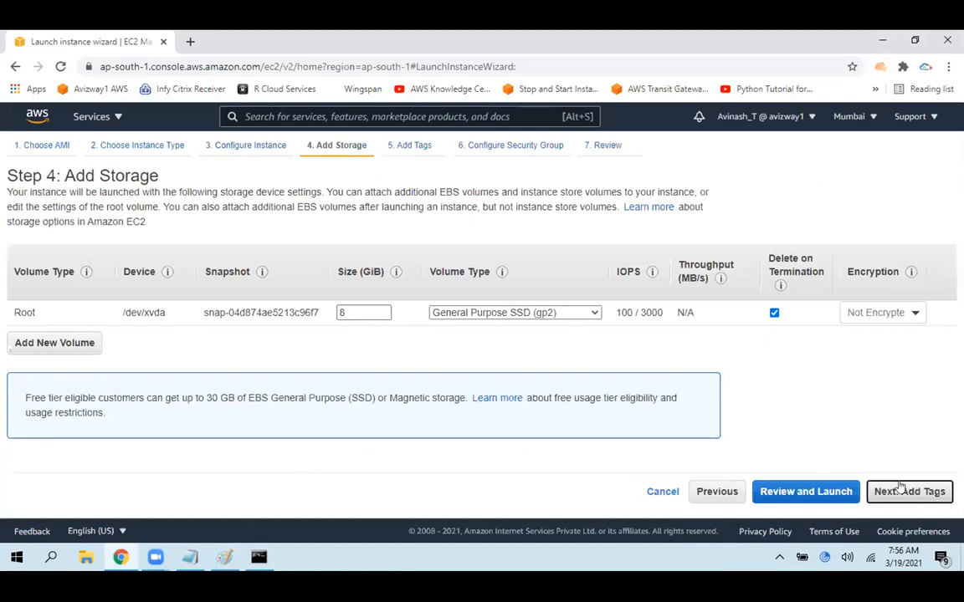
pyautogui.click(902, 491)
pyautogui.click(519, 328)
pyautogui.write('Web Server 2')
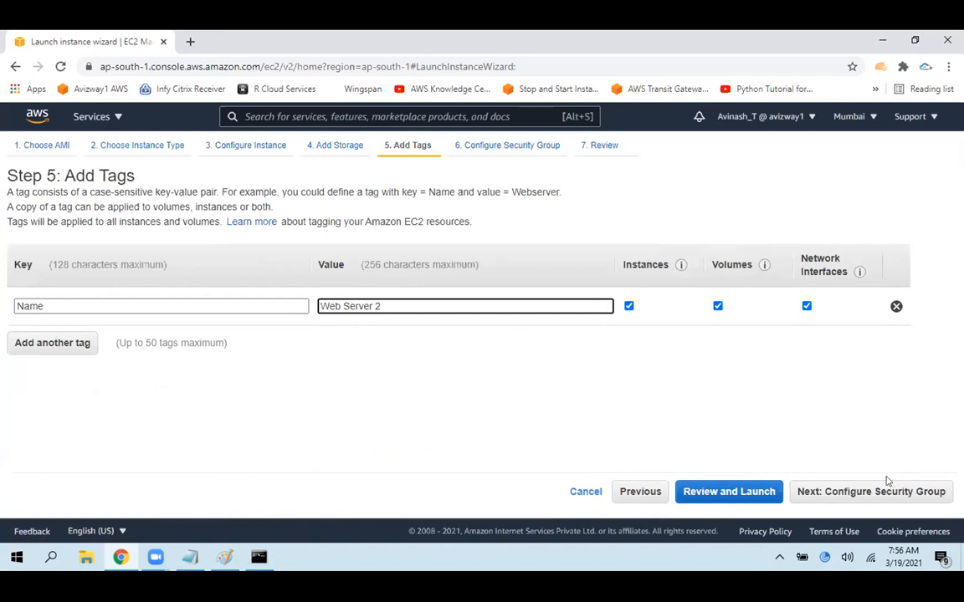
pyautogui.click(887, 491)
# Assign the existing security group WebServerSG to the instance and proceed to the launch review
pyautogui.click(361, 264)
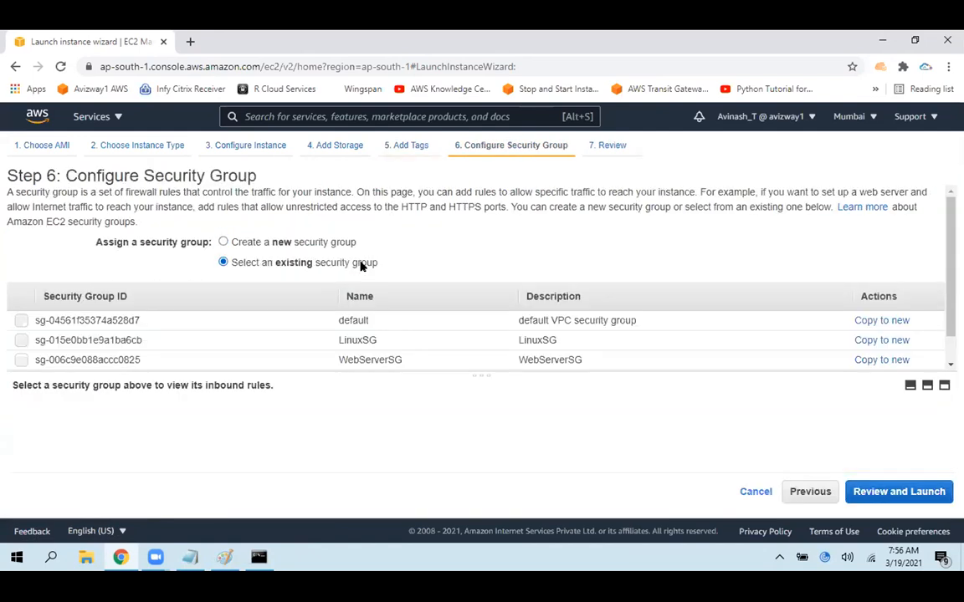
pyautogui.scroll(-1, 244, 355)
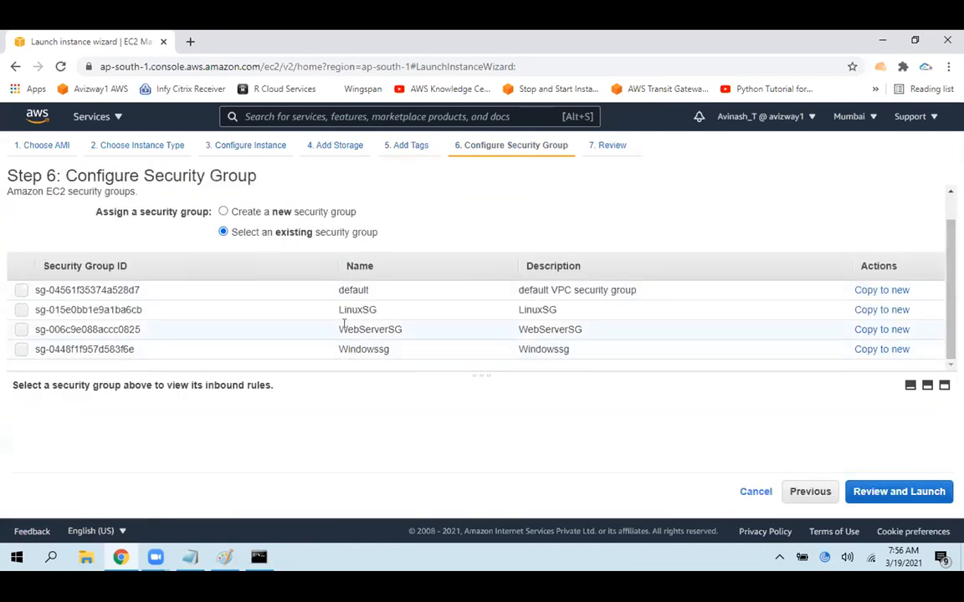
pyautogui.click(289, 330)
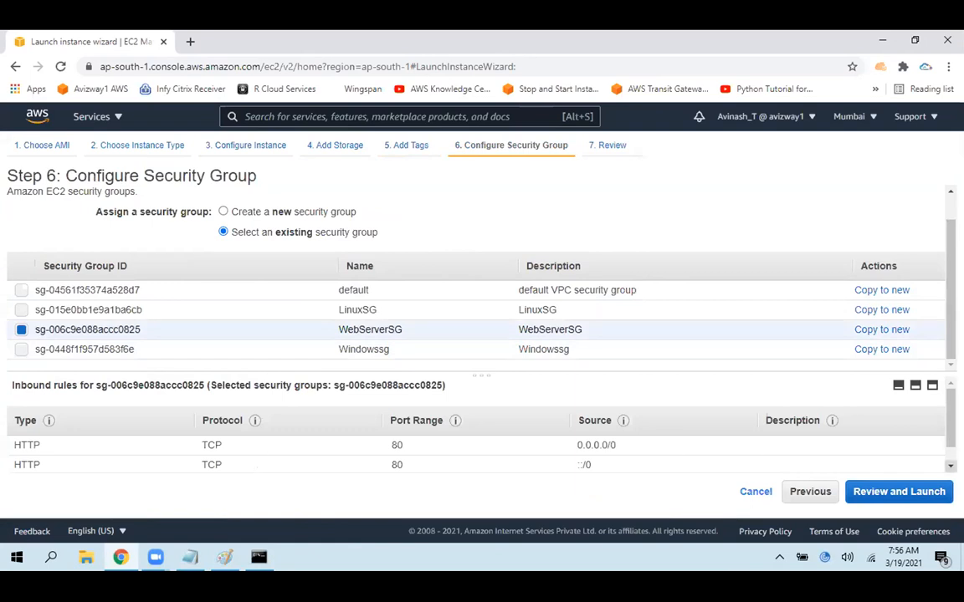
pyautogui.click(898, 491)
# Launch the Web Server 2 instance with the key pair aws730kp and return to the instances list
pyautogui.click(925, 491)
pyautogui.click(366, 398)
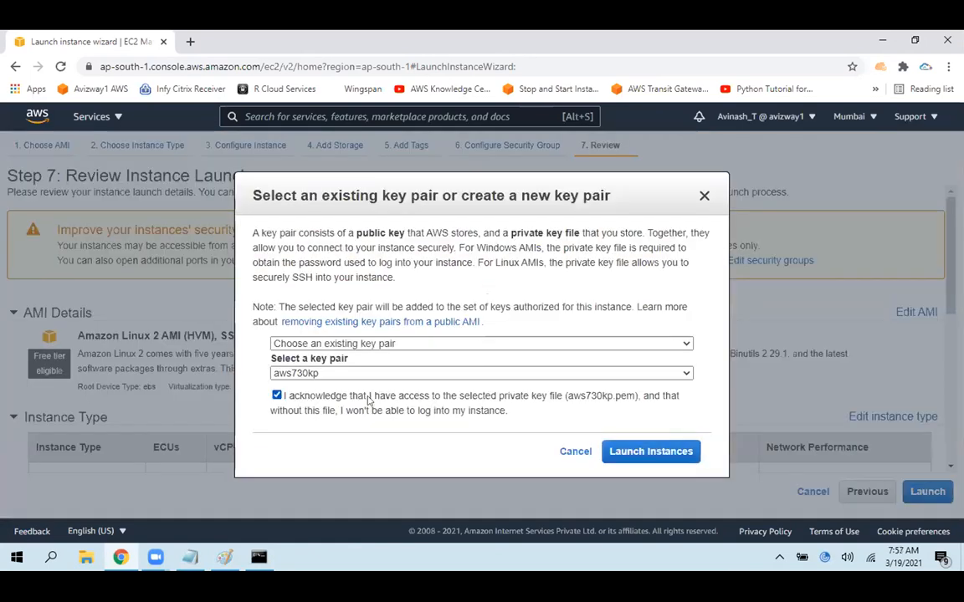
pyautogui.click(651, 452)
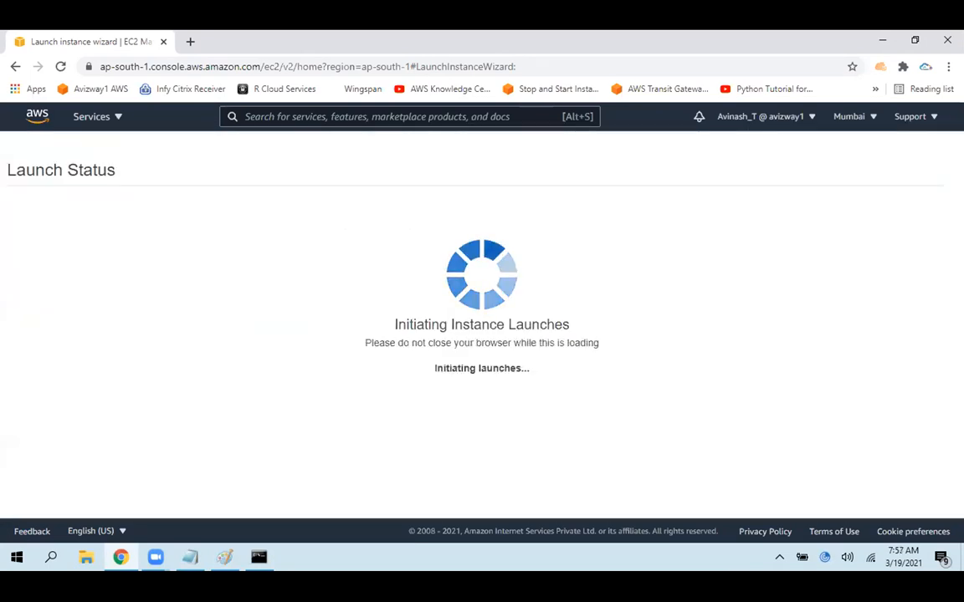
pyautogui.scroll(-3, 886, 501)
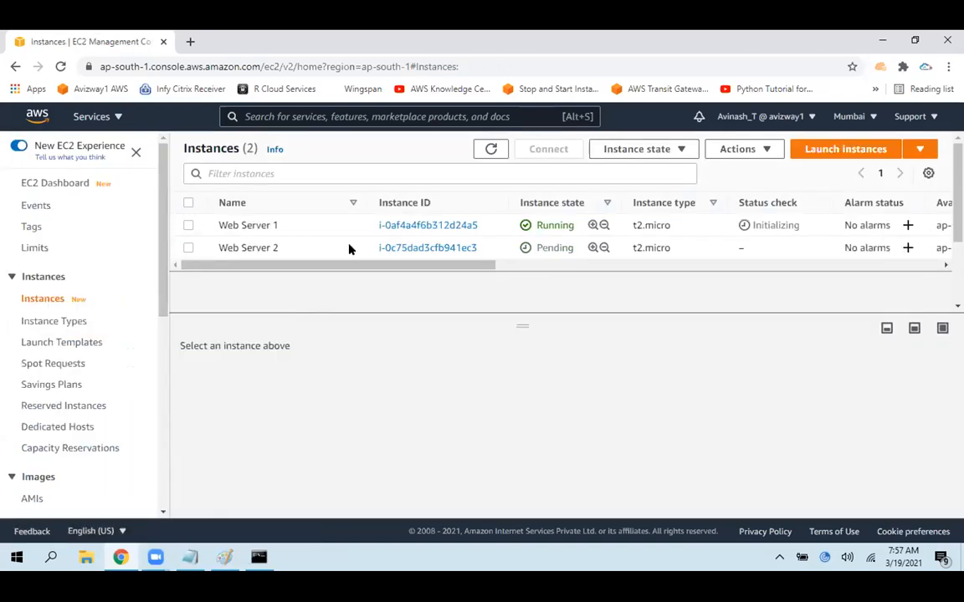
# Open Web Server 1's public IPv4 address in a new tab, check and reload its page, then close the tab
pyautogui.click(349, 226)
pyautogui.click(454, 469)
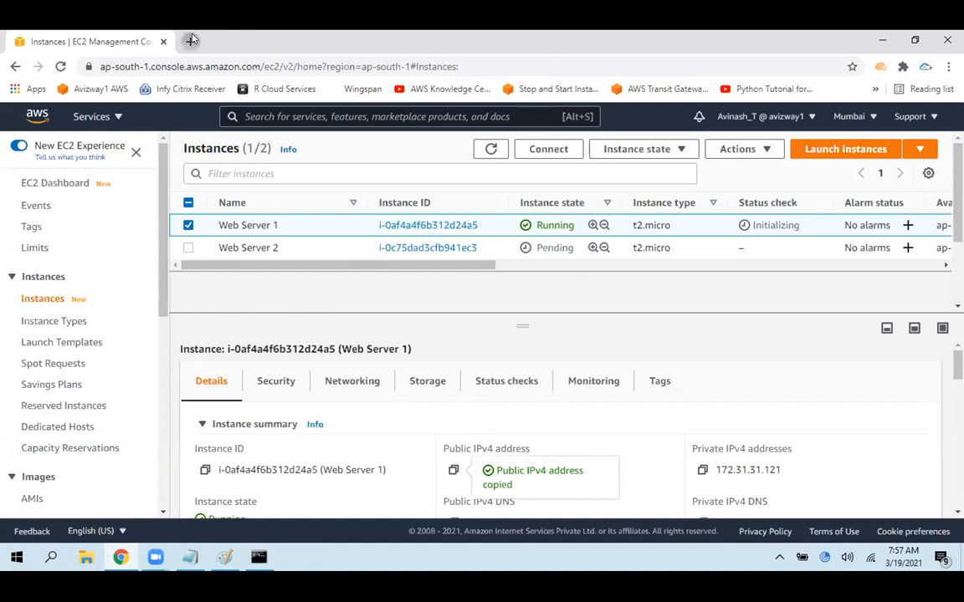
pyautogui.click(192, 40)
pyautogui.hotkey('ctrl', 'v')
pyautogui.press('Return')
pyautogui.moveTo(2, 169); pyautogui.dragTo(183, 221)
pyautogui.click(199, 222)
pyautogui.click(60, 69)
pyautogui.moveTo(212, 132); pyautogui.dragTo(1, 151)
pyautogui.click(201, 167)
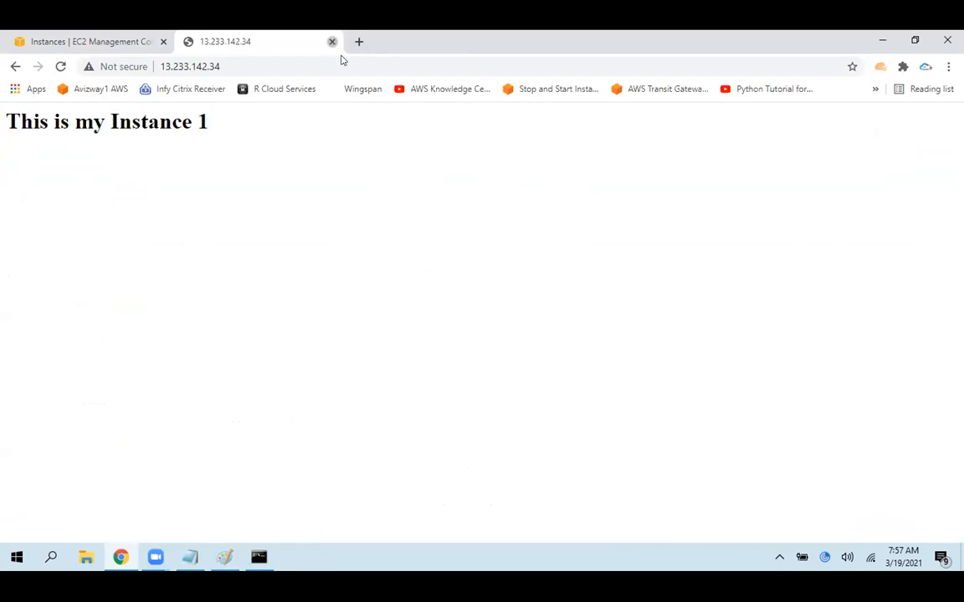
pyautogui.click(332, 41)
# Select only Web Server 2 and refresh the instances list to check its state and public IPv4 address
pyautogui.click(188, 225)
pyautogui.click(188, 248)
pyautogui.click(492, 147)
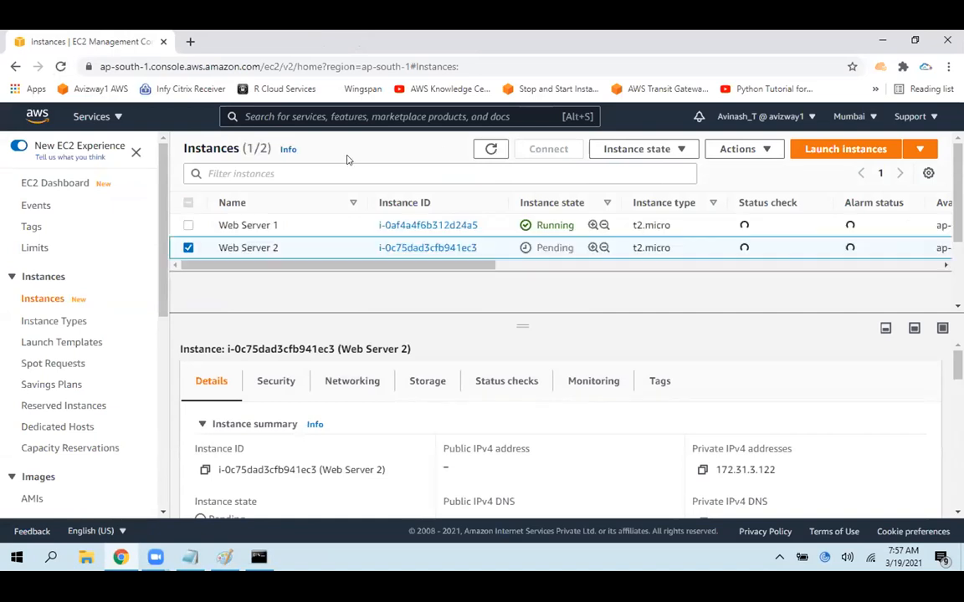
pyautogui.click(484, 157)
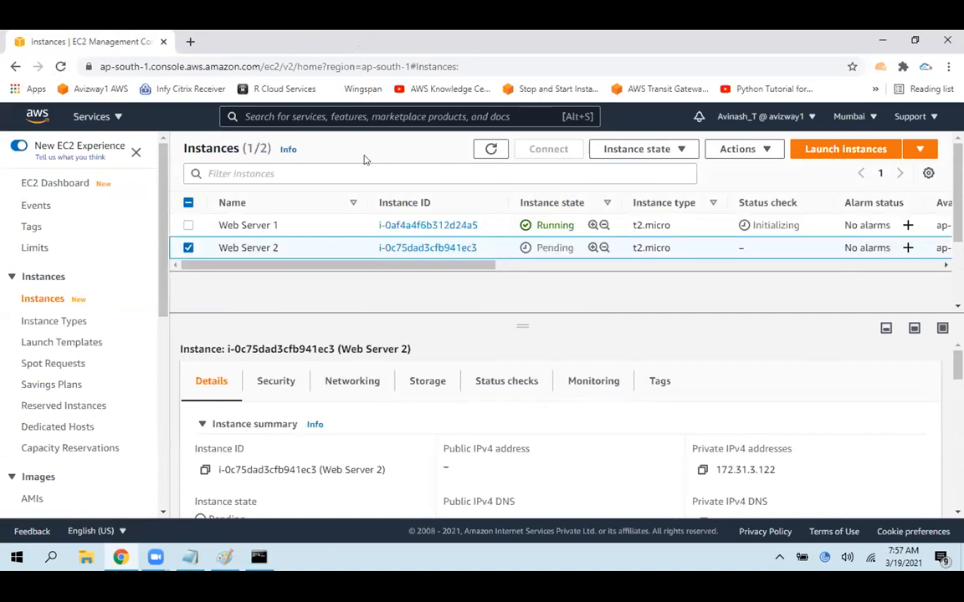
pyautogui.click(478, 149)
pyautogui.click(477, 151)
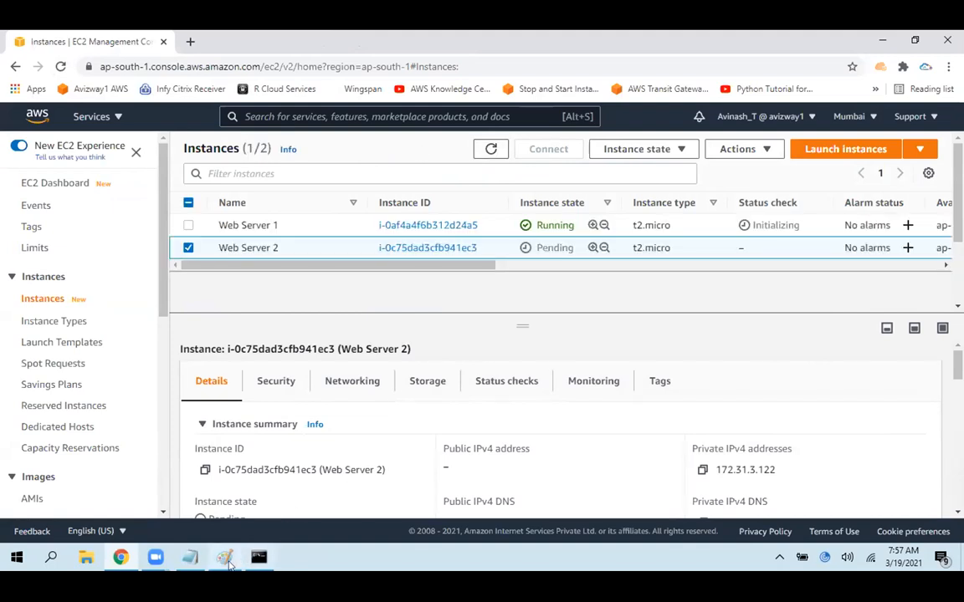
# In the Paint diagram, cross out EC2 box 1 in red and draw a red replacement box between the two EC2 boxes
pyautogui.click(226, 559)
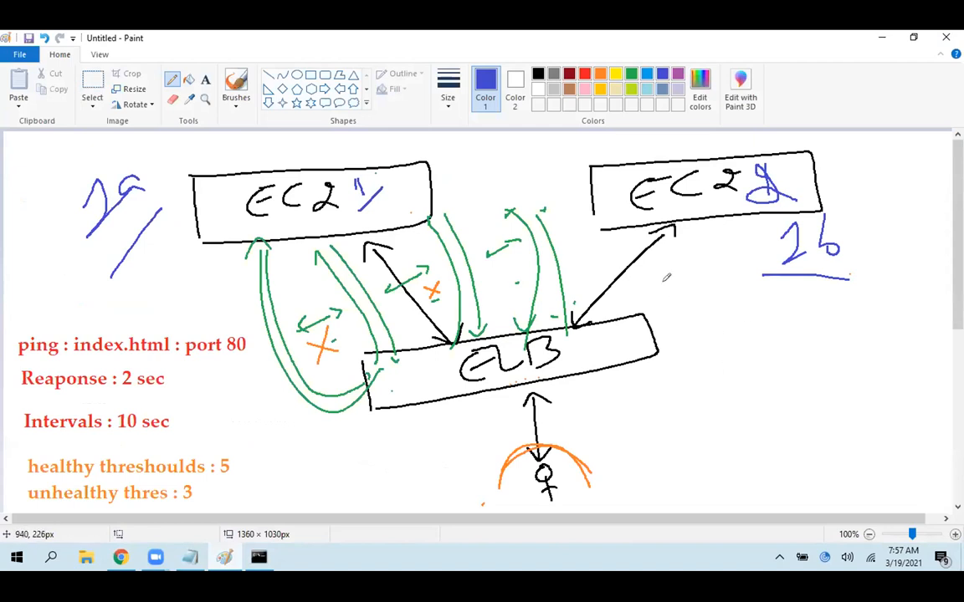
pyautogui.moveTo(284, 170); pyautogui.dragTo(388, 217)
pyautogui.moveTo(362, 163); pyautogui.dragTo(316, 236)
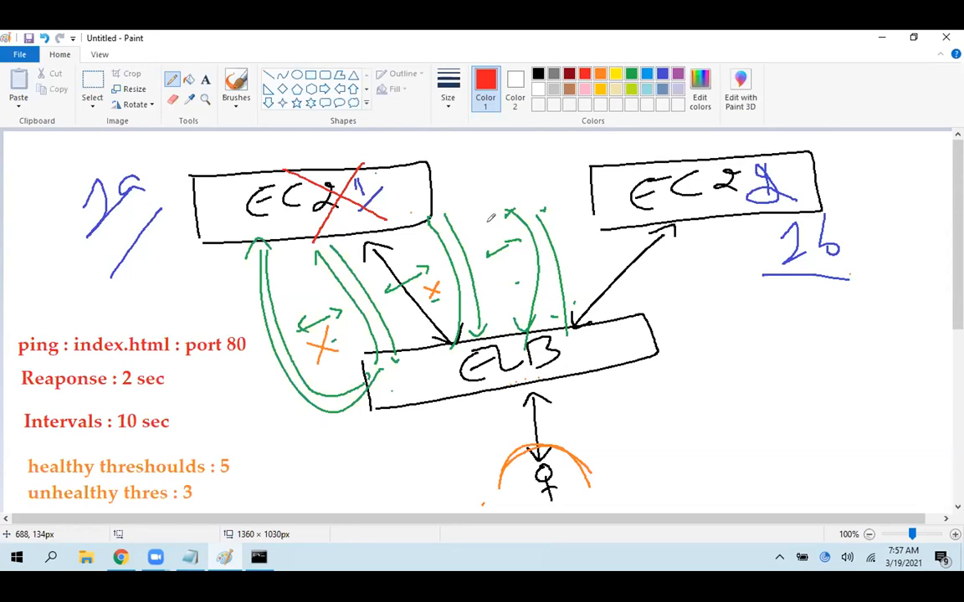
pyautogui.moveTo(462, 167); pyautogui.dragTo(480, 223)
pyautogui.moveTo(462, 166)
pyautogui.mouseDown()
pyautogui.moveTo(554, 165)
pyautogui.moveTo(520, 227)
pyautogui.moveTo(486, 223)
pyautogui.mouseUp()
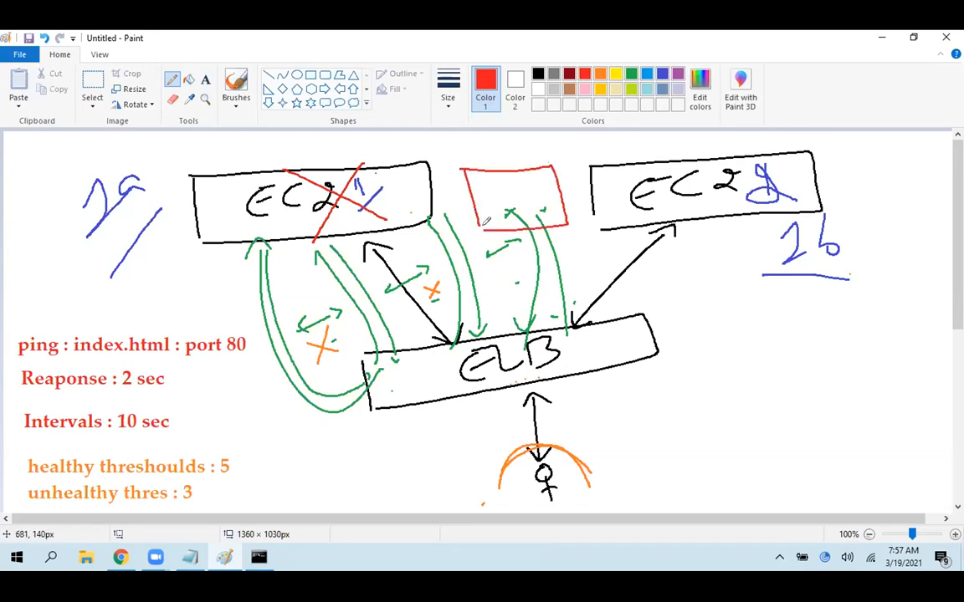
# Cross out EC2 box 2 in red and draw a small red replacement box beside it
pyautogui.moveTo(649, 170); pyautogui.dragTo(744, 209)
pyautogui.moveTo(740, 169); pyautogui.dragTo(696, 220)
pyautogui.moveTo(846, 203)
pyautogui.mouseDown()
pyautogui.moveTo(846, 162)
pyautogui.moveTo(882, 158)
pyautogui.moveTo(832, 206)
pyautogui.mouseUp()
# Cross out both red replacement boxes in the diagram
pyautogui.moveTo(482, 172); pyautogui.dragTo(569, 226)
pyautogui.moveTo(548, 171); pyautogui.dragTo(510, 227)
pyautogui.moveTo(855, 155); pyautogui.dragTo(888, 191)
pyautogui.moveTo(880, 148); pyautogui.dragTo(860, 190)
# Draw two more red replacement boxes below EC2 box 2, one of them over the 1b label
pyautogui.moveTo(676, 286)
pyautogui.mouseDown()
pyautogui.moveTo(694, 246)
pyautogui.moveTo(729, 272)
pyautogui.mouseUp()
pyautogui.moveTo(729, 272); pyautogui.dragTo(674, 286)
pyautogui.moveTo(797, 244); pyautogui.dragTo(790, 273)
pyautogui.moveTo(795, 234); pyautogui.dragTo(813, 284)
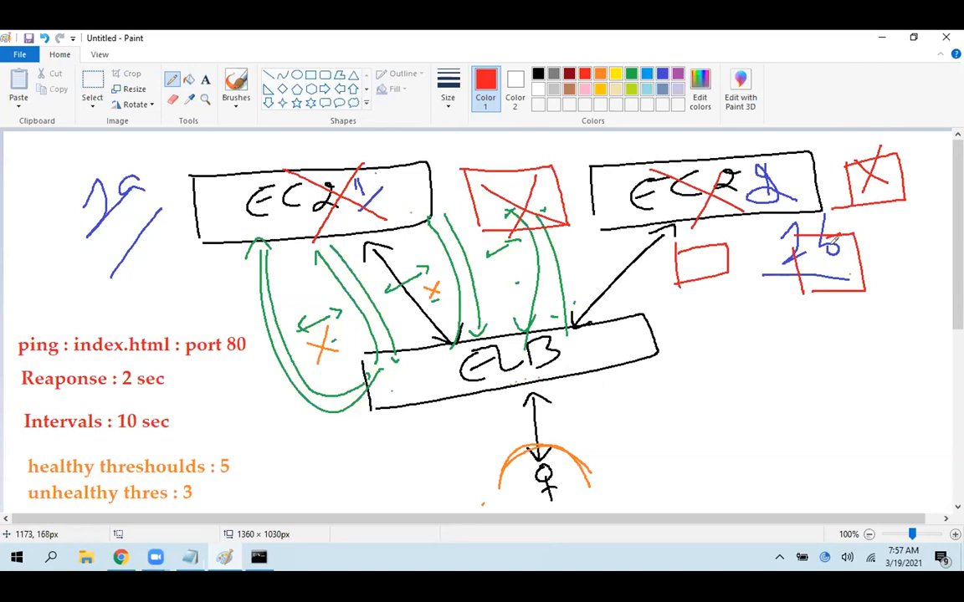
# Undo all the red crosses and red replacement boxes around EC2 box 1 and EC2 box 2 in the diagram
pyautogui.hotkey('ctrl', 'z')
pyautogui.hotkey('ctrl', 'z')
pyautogui.hotkey('ctrl', 'z')
pyautogui.hotkey('ctrl', 'z')
pyautogui.hotkey('ctrl', 'z')
pyautogui.hotkey('ctrl', 'z')
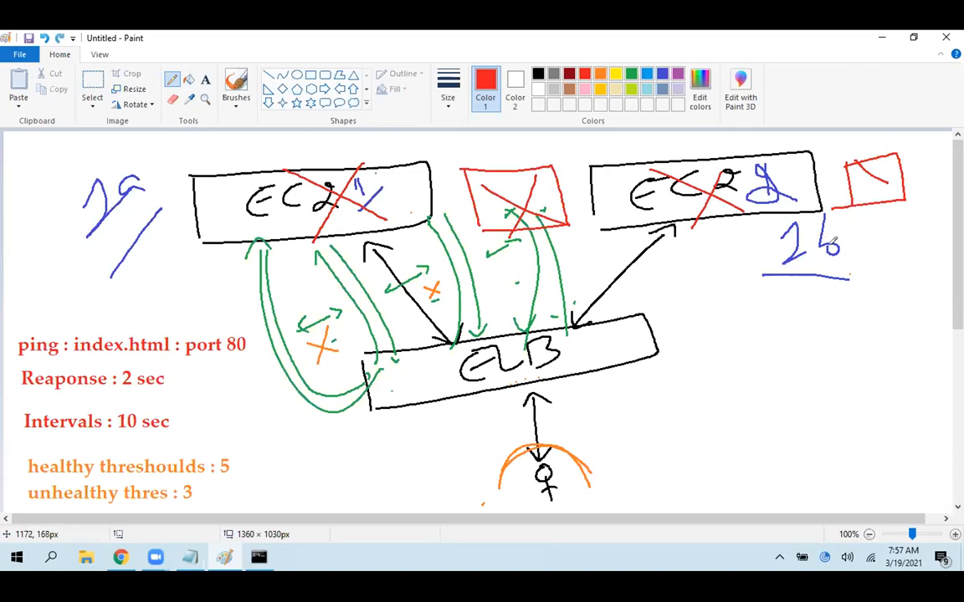
pyautogui.hotkey('ctrl', 'z')
pyautogui.hotkey('ctrl', 'z')
pyautogui.hotkey('ctrl', 'z')
pyautogui.hotkey('ctrl', 'z')
pyautogui.hotkey('ctrl', 'z')
pyautogui.hotkey('ctrl', 'z')
pyautogui.hotkey('ctrl', 'z')
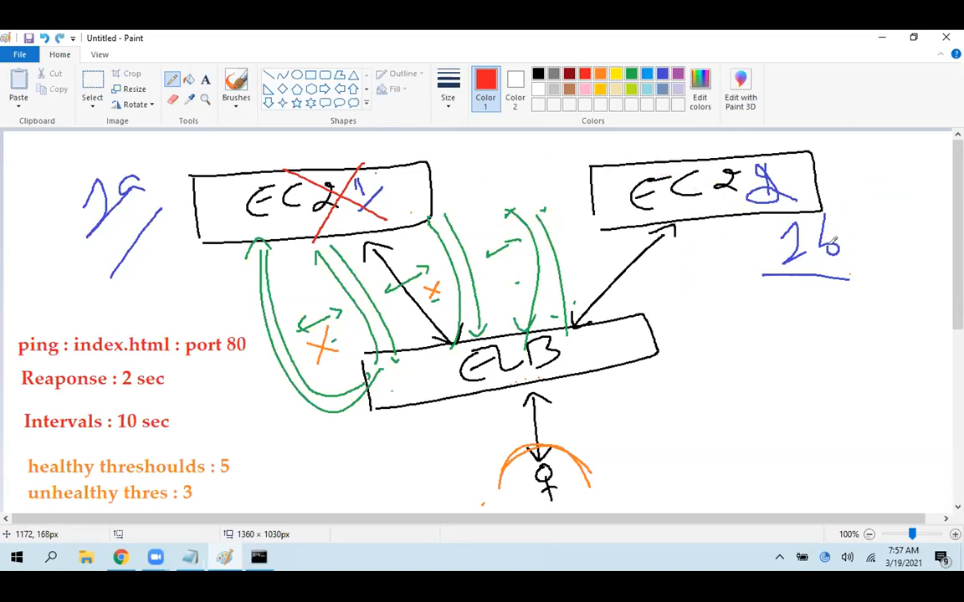
pyautogui.hotkey('ctrl', 'z')
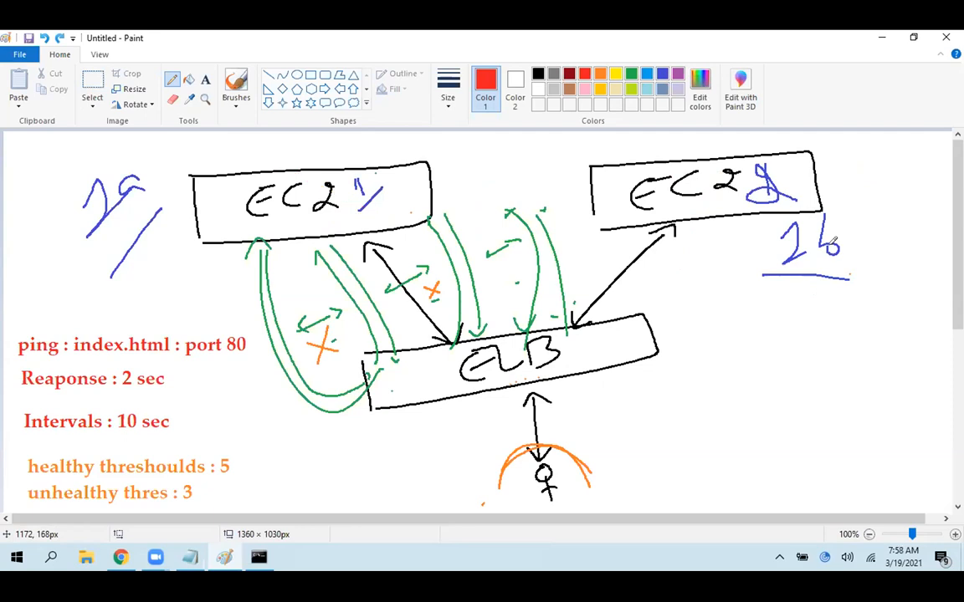
# Switch to the EC2 console in Chrome, refresh the instances list and copy Web Server 2's public IPv4 address
pyautogui.click(220, 570)
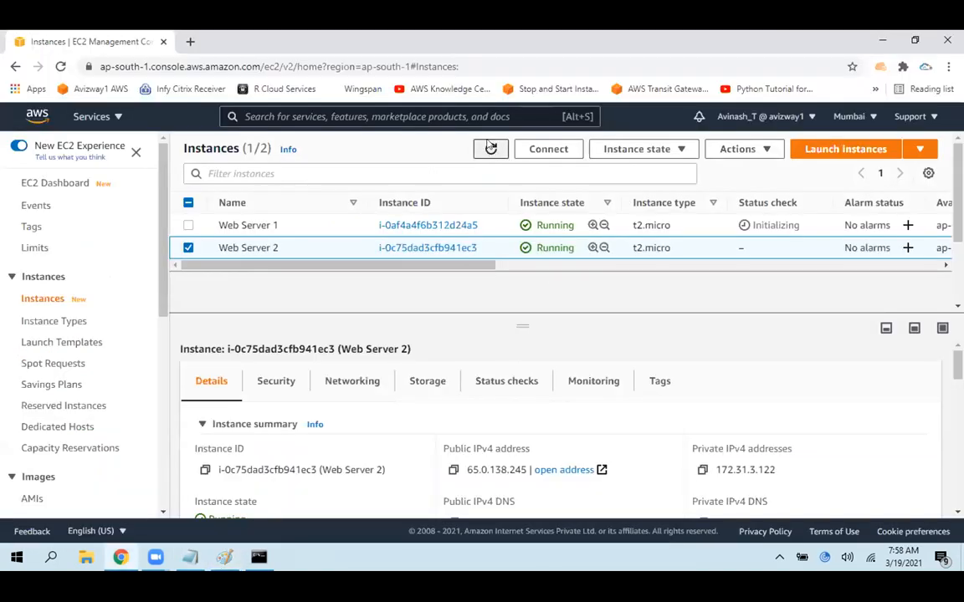
pyautogui.click(491, 147)
pyautogui.click(454, 469)
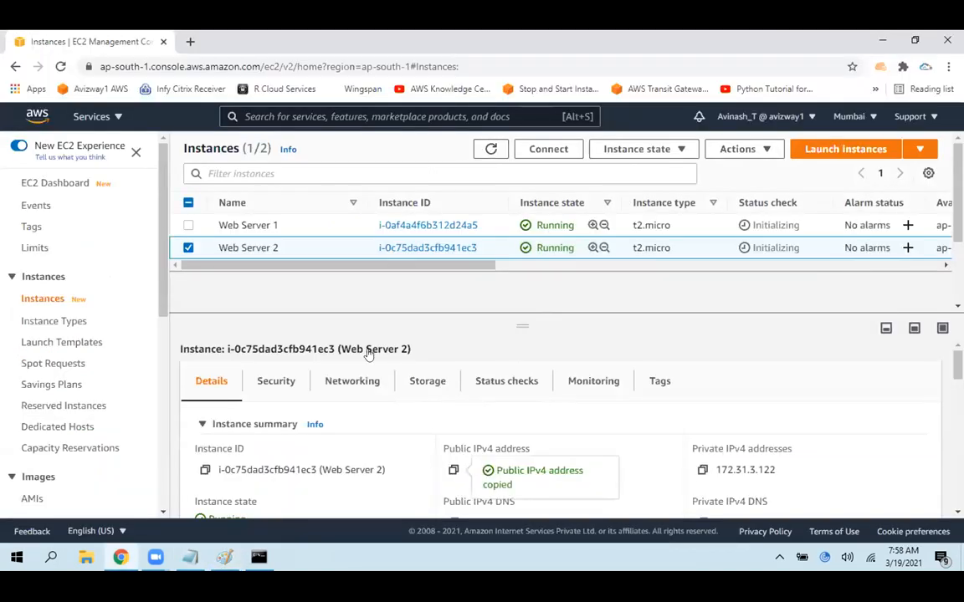
# Load the copied address in a new browser tab to check Web Server 2's page, and close that tab
pyautogui.click(191, 42)
pyautogui.hotkey('ctrl', 'v')
pyautogui.press('Return')
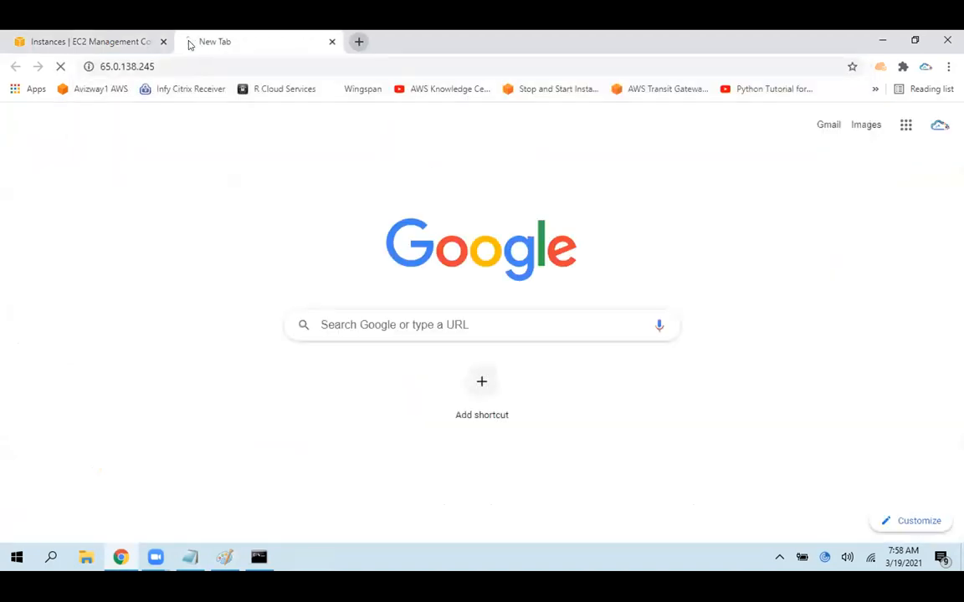
pyautogui.moveTo(210, 124); pyautogui.dragTo(7, 127)
pyautogui.click(181, 227)
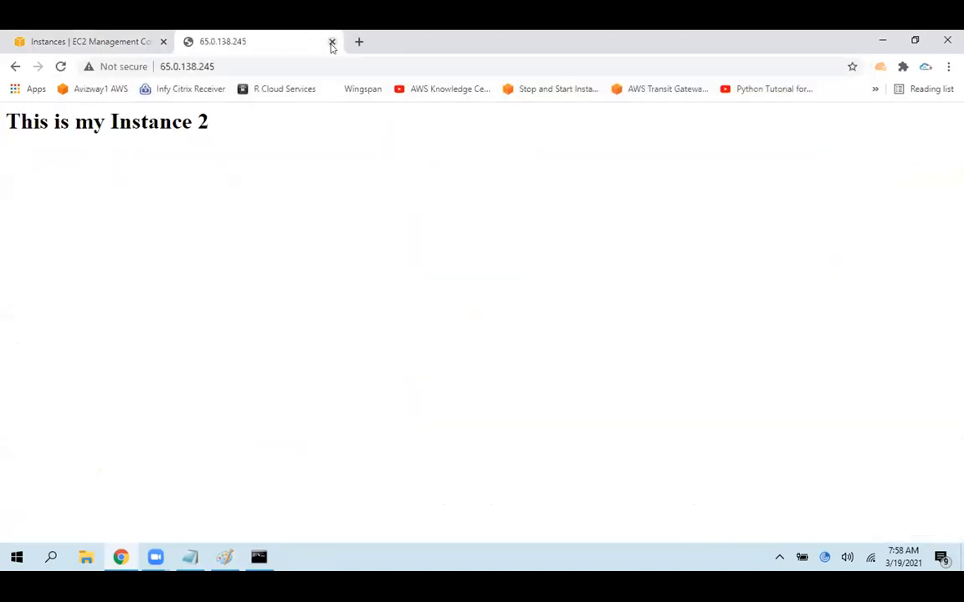
pyautogui.click(332, 42)
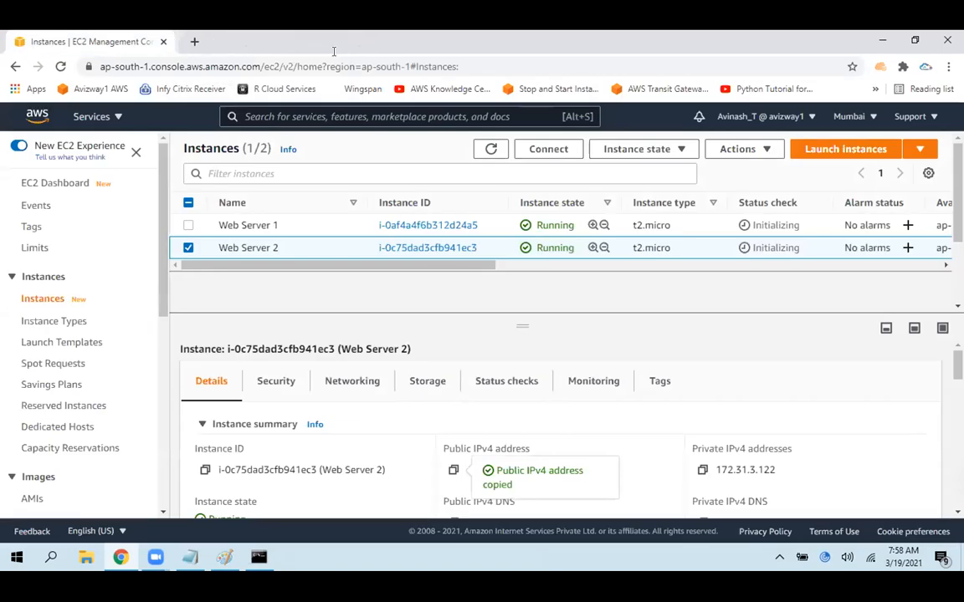
# Deselect Web Server 2 in the instances list and open the Load Balancers page
pyautogui.click(188, 248)
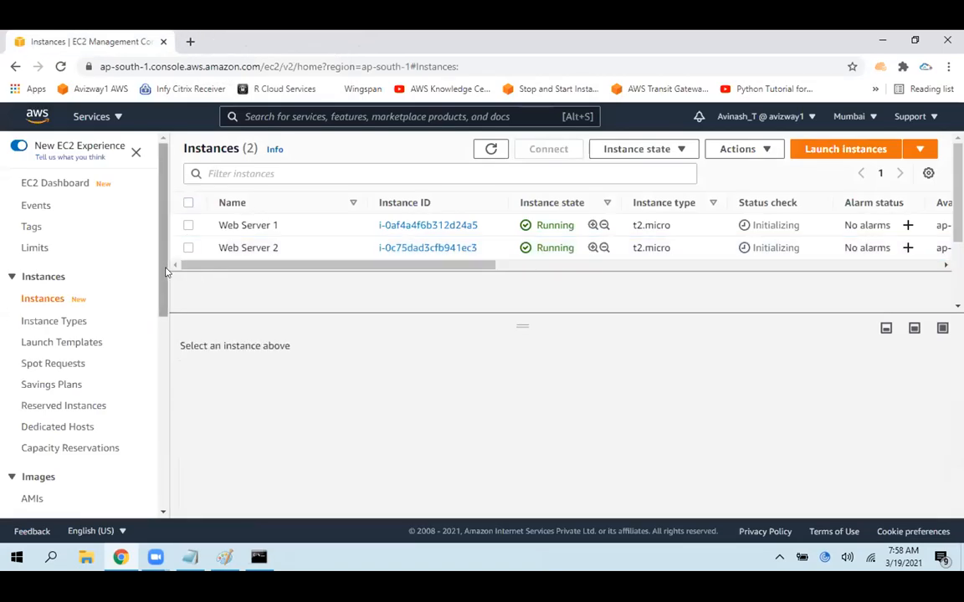
pyautogui.moveTo(164, 273); pyautogui.dragTo(159, 456)
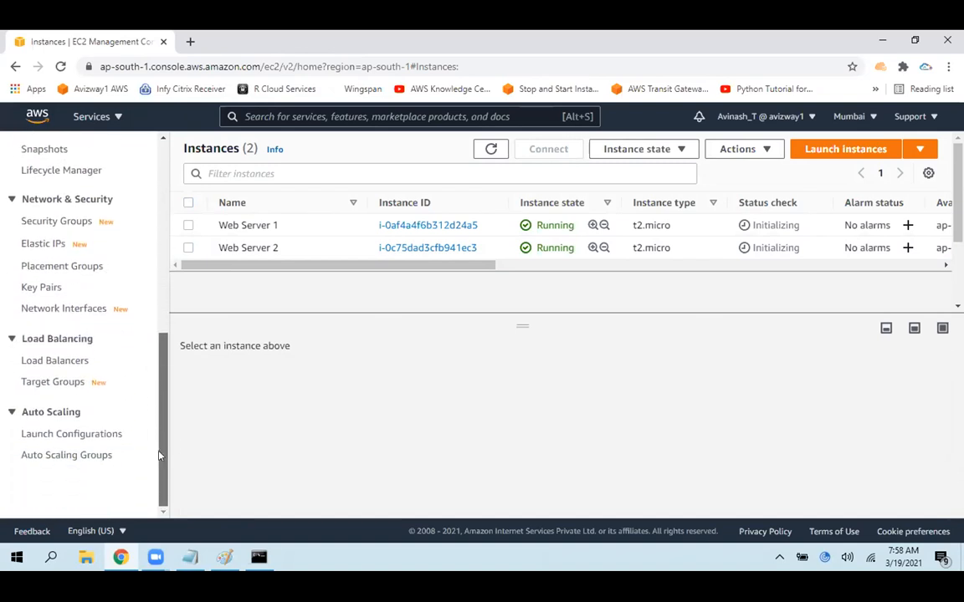
pyautogui.click(56, 363)
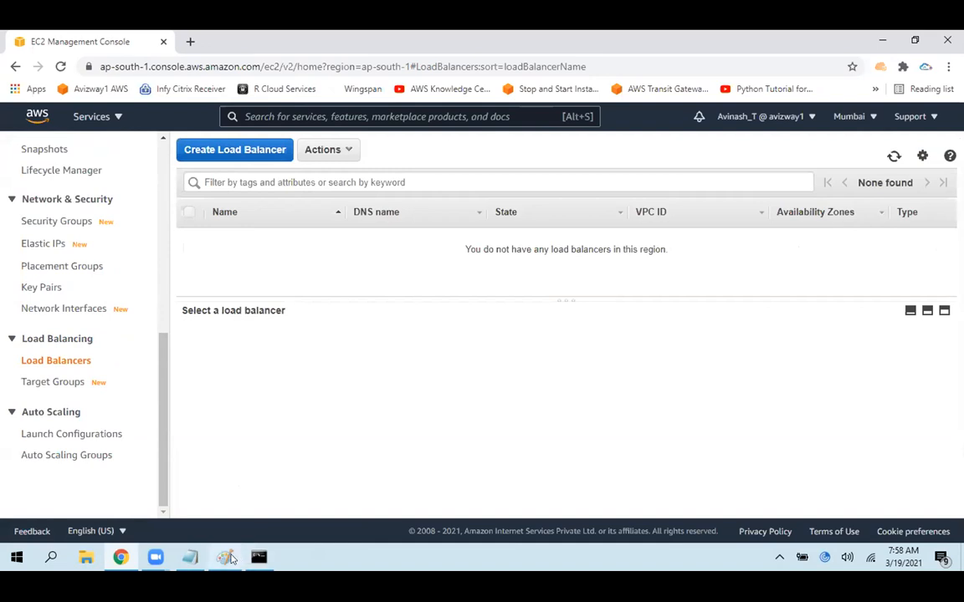
# Switch to Paint and draw red loops across the arrows linking the ELB to EC2 box 1 and EC2 box 2
pyautogui.click(192, 557)
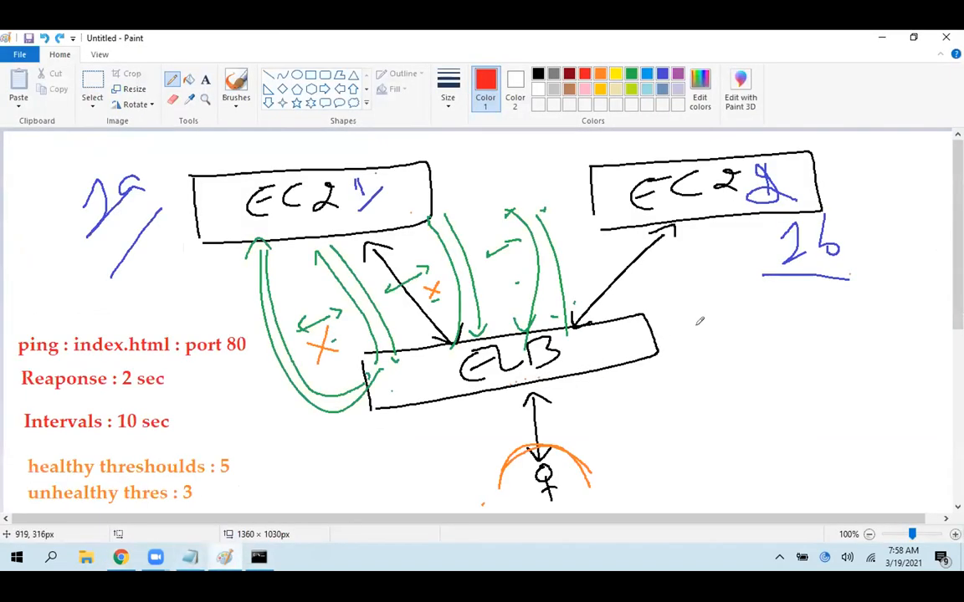
pyautogui.moveTo(339, 270)
pyautogui.mouseDown()
pyautogui.moveTo(390, 286)
pyautogui.moveTo(337, 270)
pyautogui.mouseUp()
pyautogui.moveTo(539, 251)
pyautogui.mouseDown()
pyautogui.moveTo(644, 243)
pyautogui.moveTo(536, 266)
pyautogui.mouseUp()
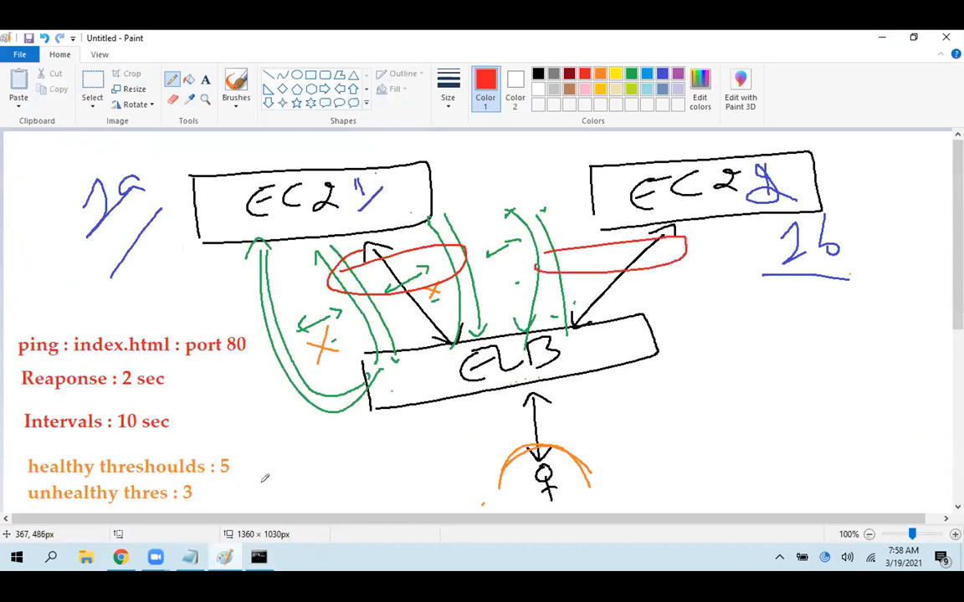
# Switch back to the EC2 console in Chrome and view the Network Interfaces page in a new tab
pyautogui.click(224, 555)
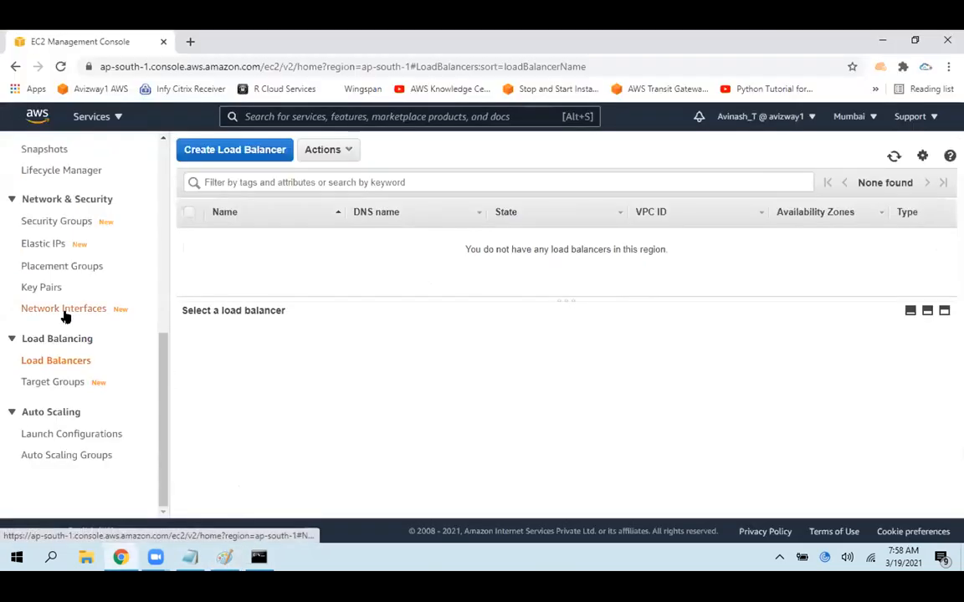
pyautogui.middleClick(65, 311)
pyautogui.click(209, 39)
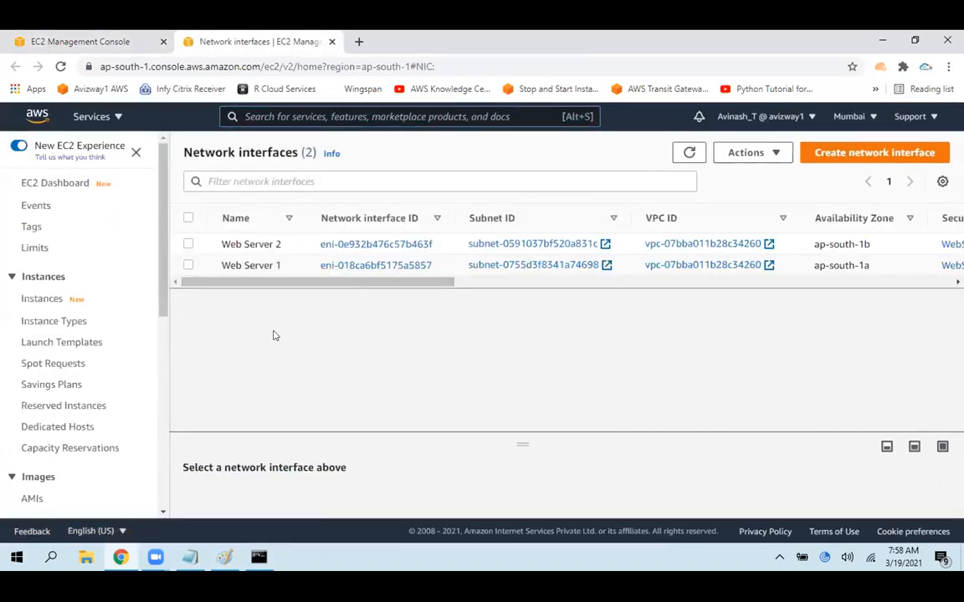
# Start creating a load balancer from the Load Balancers page and highlight part of the Gateway Load Balancer description
pyautogui.click(37, 39)
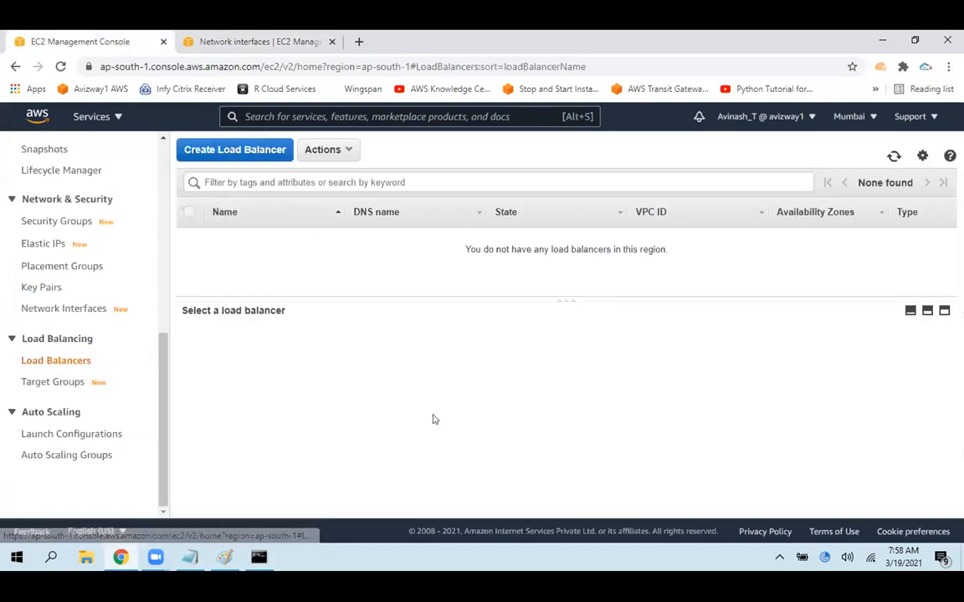
pyautogui.click(224, 151)
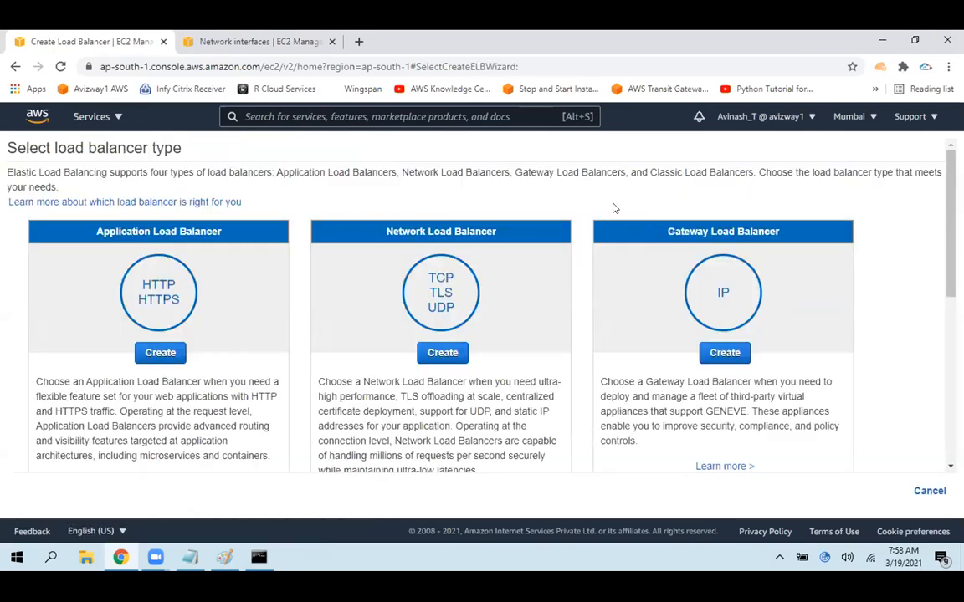
pyautogui.moveTo(563, 212); pyautogui.dragTo(771, 220)
pyautogui.moveTo(632, 398); pyautogui.dragTo(818, 398)
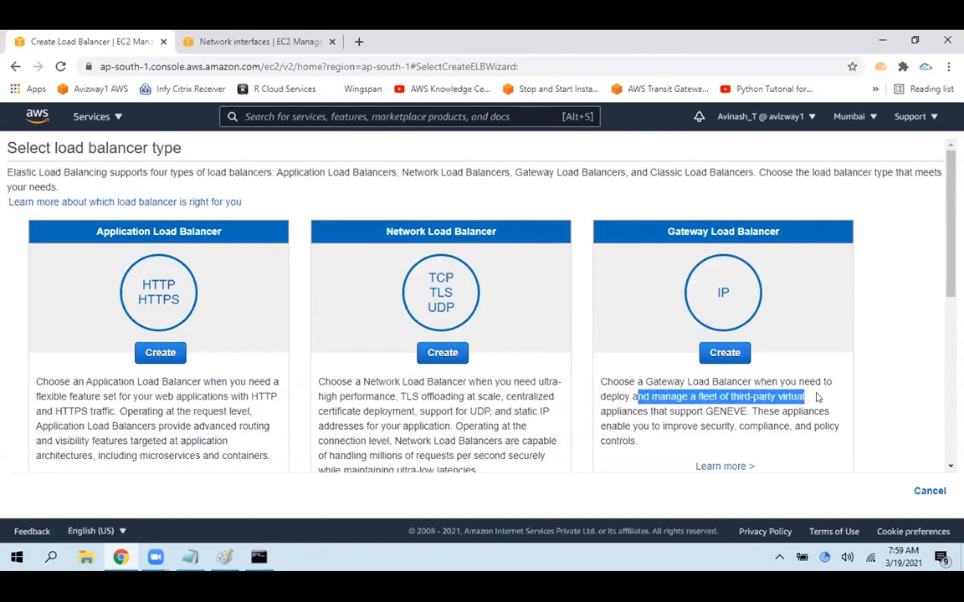
pyautogui.moveTo(820, 398); pyautogui.dragTo(830, 412)
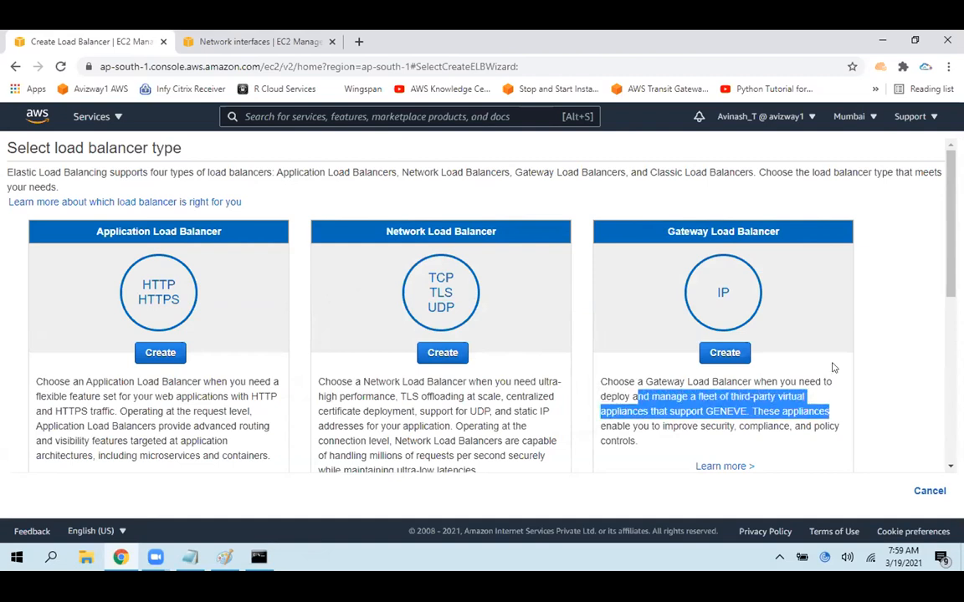
pyautogui.click(770, 318)
# Examine the remaining load balancer types, including Classic, and reread the Gateway Load Balancer description
pyautogui.scroll(-2, 770, 317)
pyautogui.scroll(-5, 929, 360)
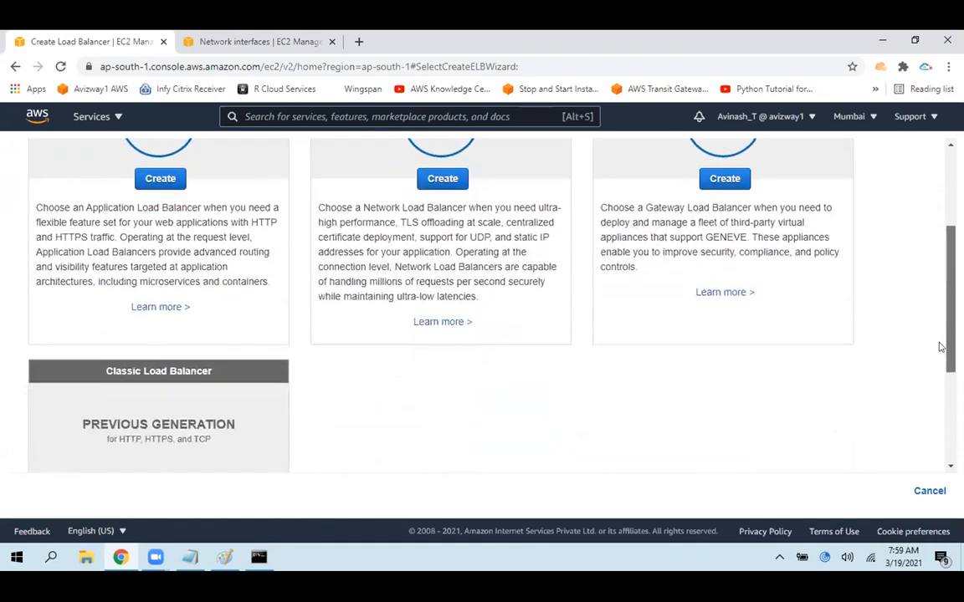
pyautogui.moveTo(84, 222); pyautogui.dragTo(326, 226)
pyautogui.click(820, 327)
pyautogui.scroll(5, 820, 326)
pyautogui.moveTo(600, 362); pyautogui.dragTo(712, 405)
pyautogui.click(820, 420)
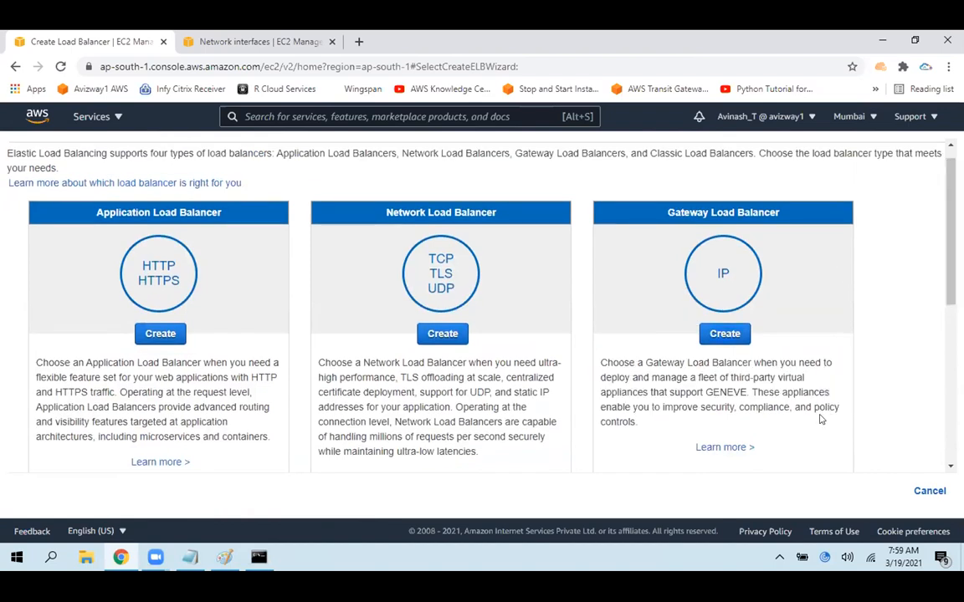
# Open the Gateway Load Balancer documentation from its description and bring that page into view
pyautogui.click(725, 448)
pyautogui.click(421, 34)
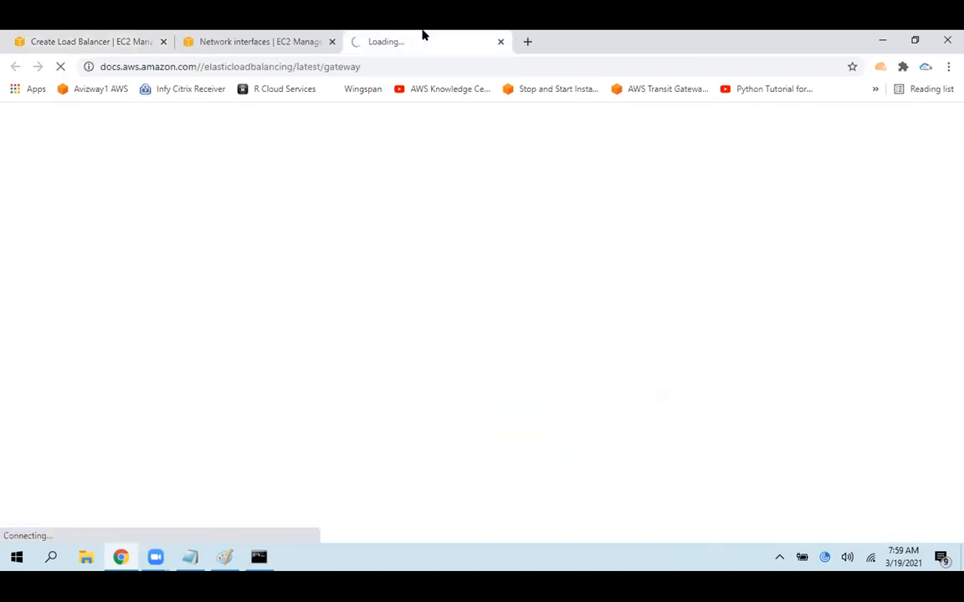
pyautogui.click(128, 33)
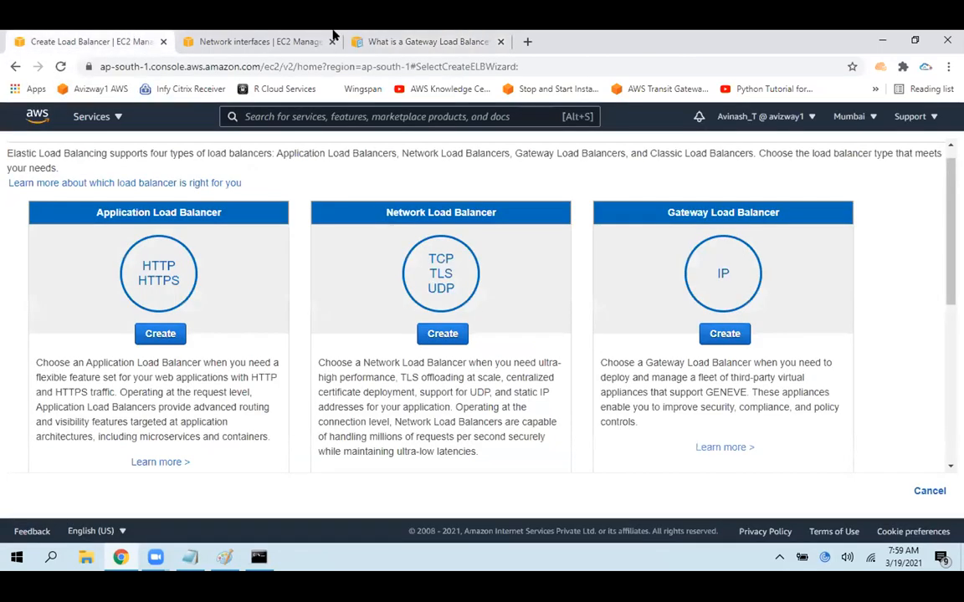
pyautogui.click(390, 44)
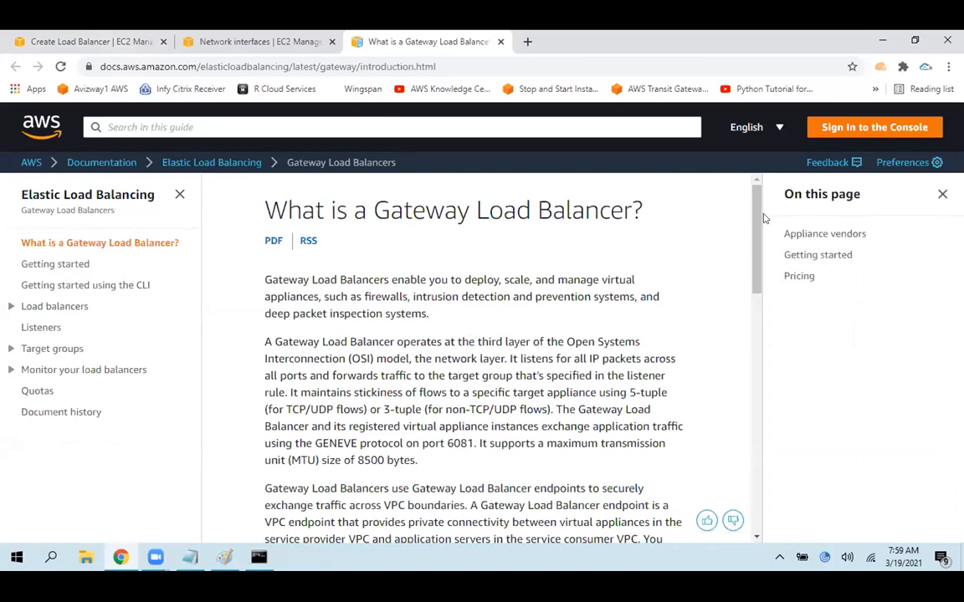
# Read through the Gateway Load Balancer introduction page down to its pricing section, and close the documentation tab
pyautogui.scroll(-5, 753, 201)
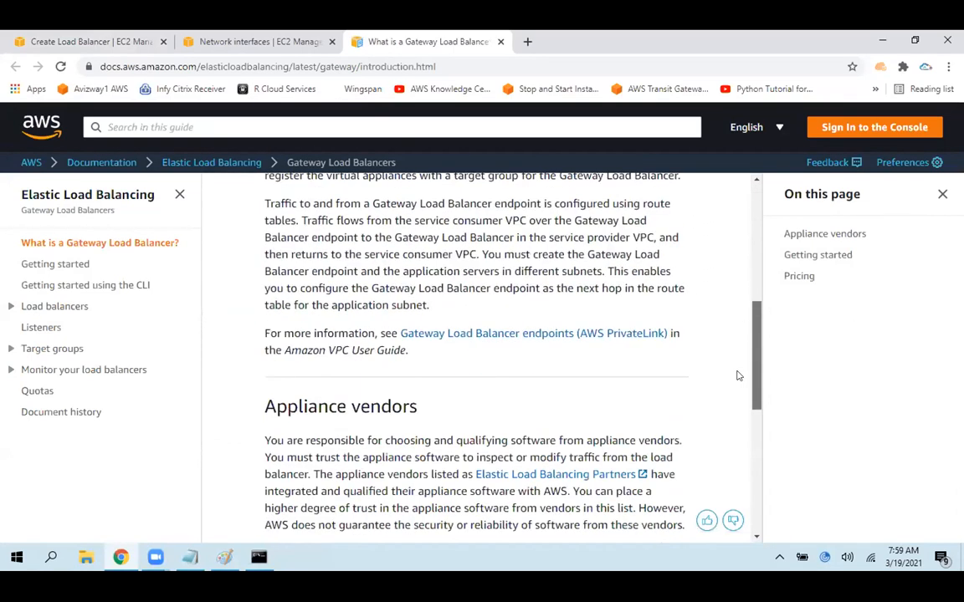
pyautogui.scroll(-1, 738, 375)
pyautogui.scroll(-4, 738, 434)
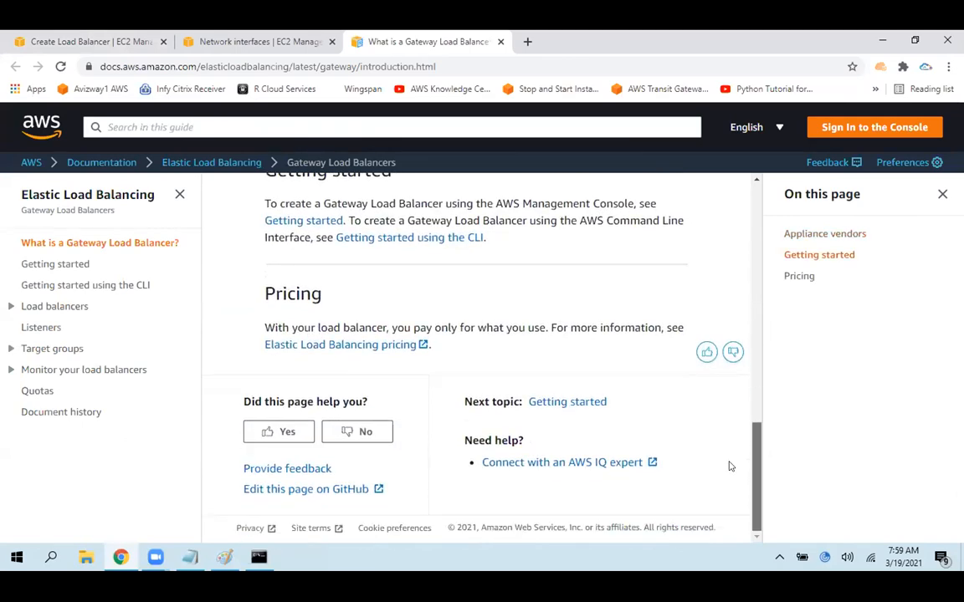
pyautogui.scroll(10, 741, 247)
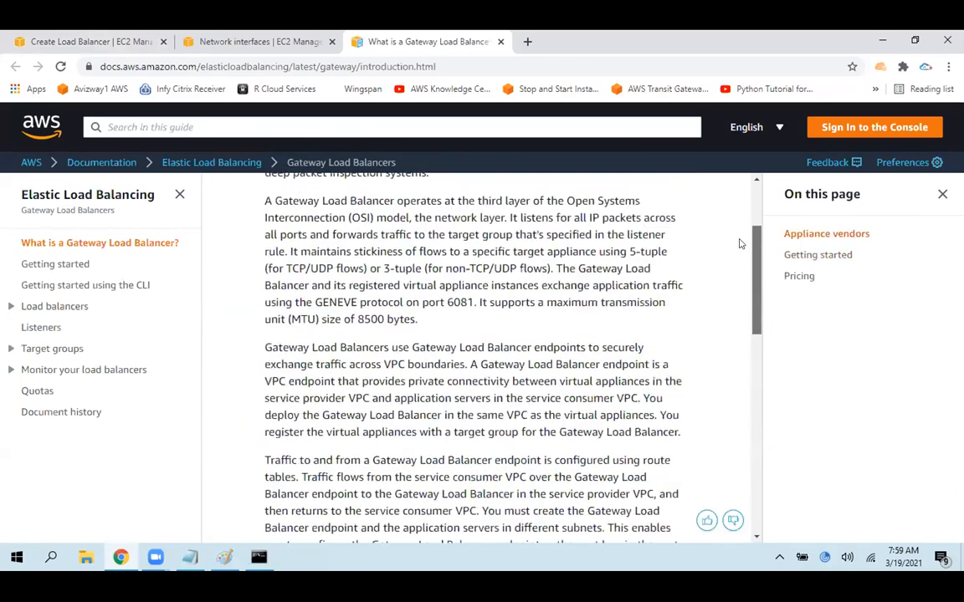
pyautogui.scroll(1, 740, 243)
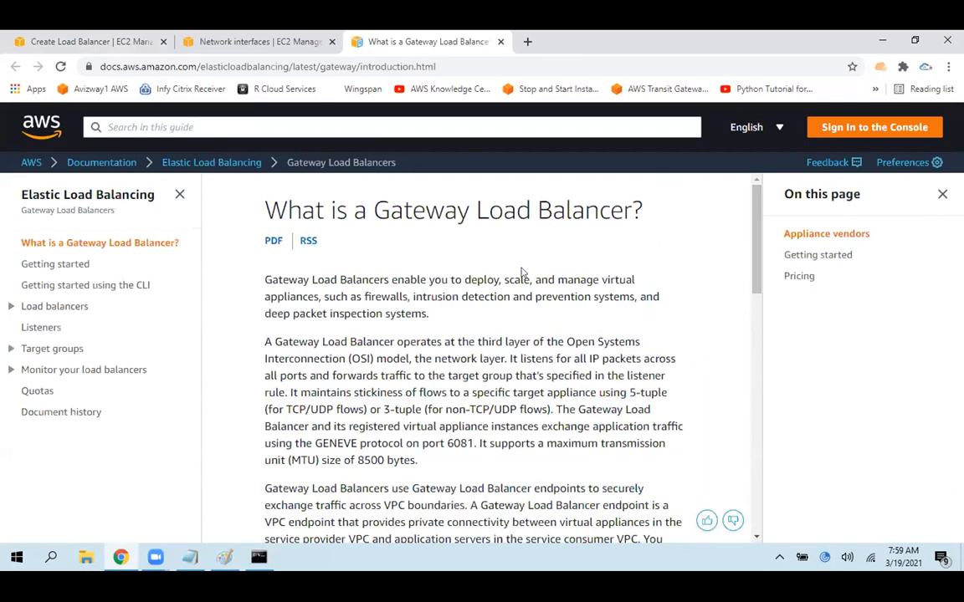
pyautogui.moveTo(361, 279); pyautogui.dragTo(510, 462)
pyautogui.click(510, 462)
pyautogui.click(500, 40)
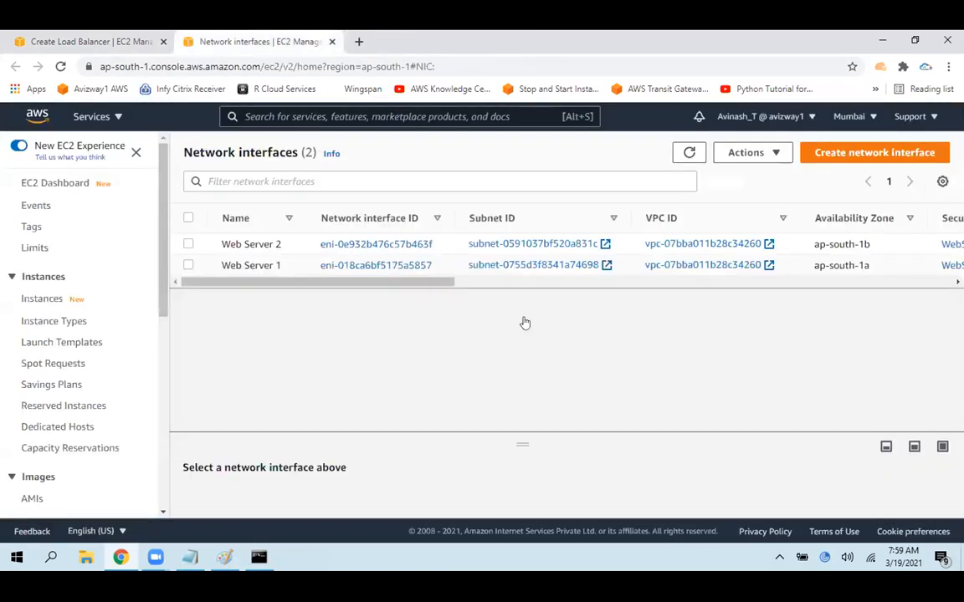
# Return to the load balancer type selection and highlight the Classic Load Balancer's previous generation text
pyautogui.click(157, 36)
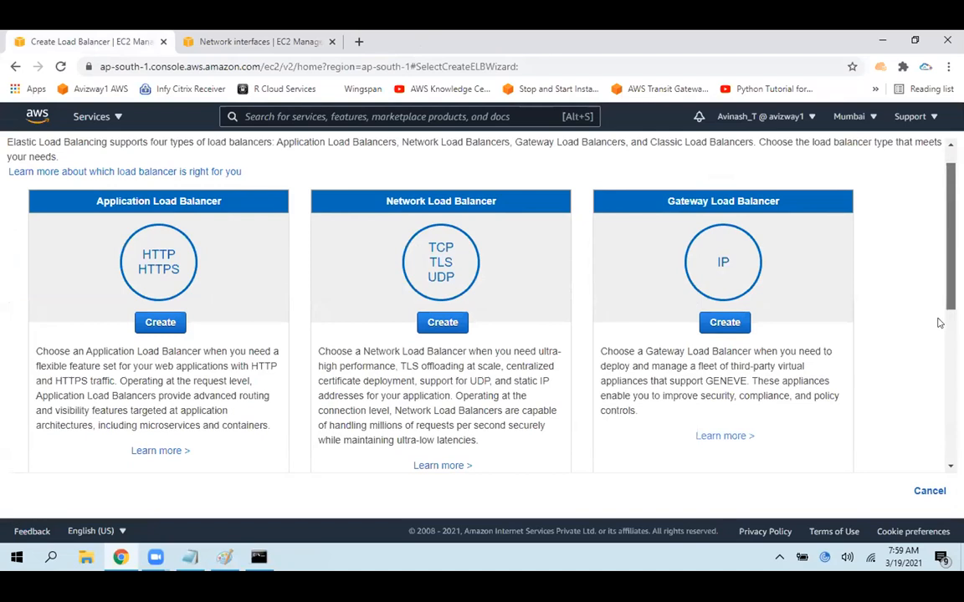
pyautogui.scroll(-4, 938, 322)
pyautogui.moveTo(82, 249); pyautogui.dragTo(282, 398)
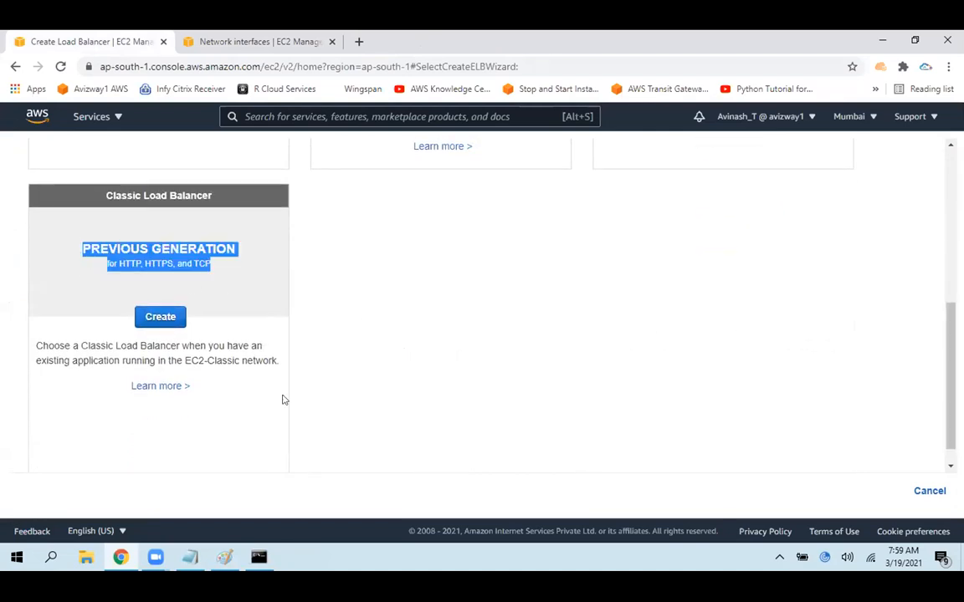
# Switch to Notepad, add the line "--> Gateway ELB" below the Network ELB line in ec2.txt, and save the file
pyautogui.click(189, 557)
pyautogui.click(236, 154)
pyautogui.click(490, 90)
pyautogui.press('Return')
pyautogui.write('--> Gatewayn')
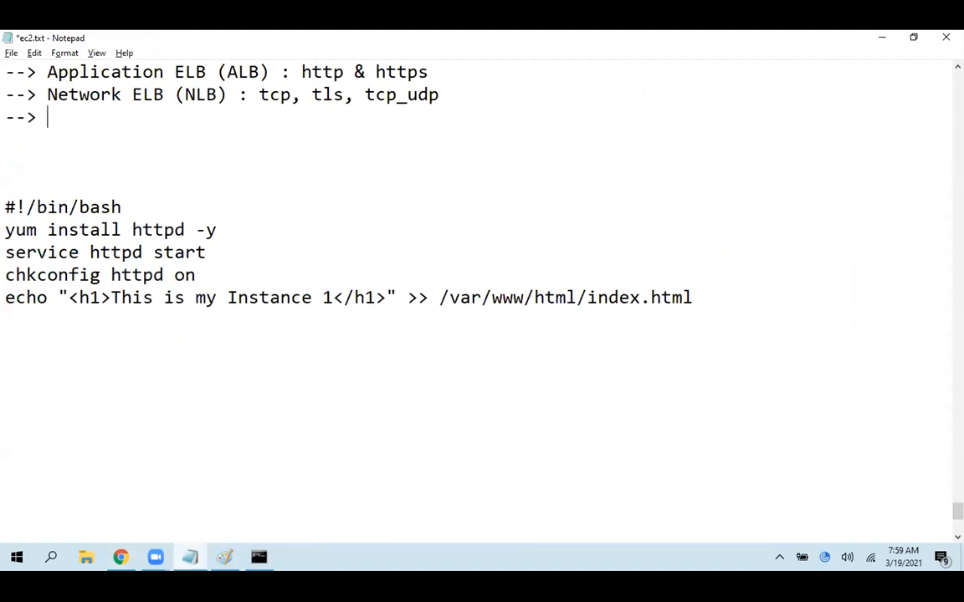
pyautogui.press('BackSpace')
pyautogui.press('BackSpace')
pyautogui.write('ELB')
pyautogui.hotkey('ctrl', 's')
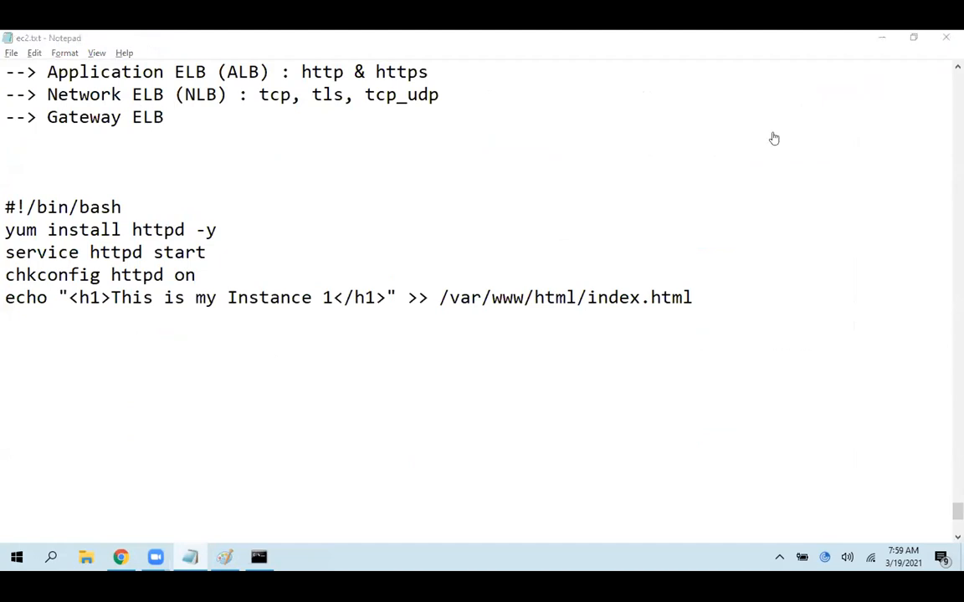
# Switch back to Chrome and review the Application, Network and Gateway load balancer options
pyautogui.hotkey('alt', 'Tab')
pyautogui.scroll(4, 774, 138)
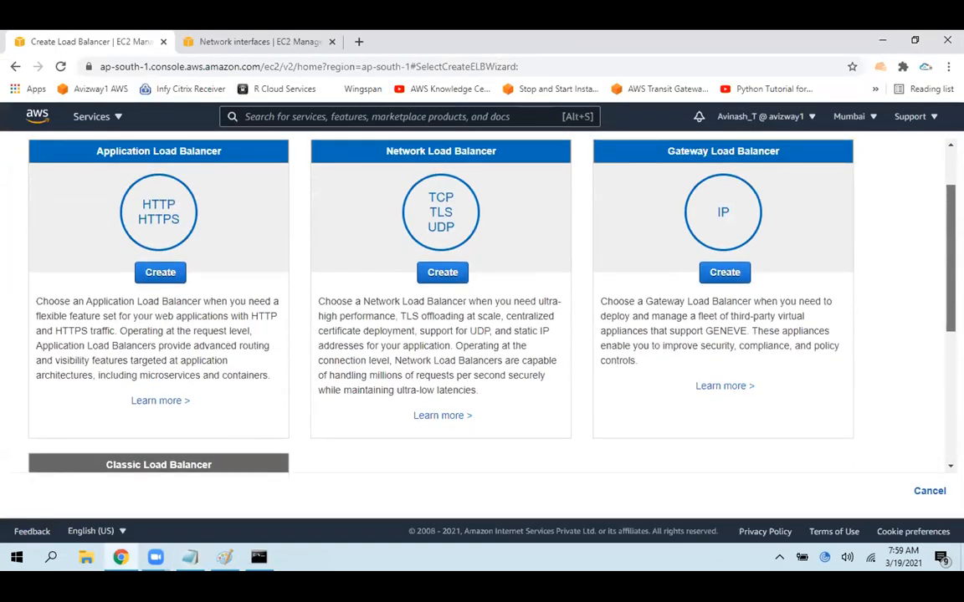
pyautogui.scroll(2, 482, 301)
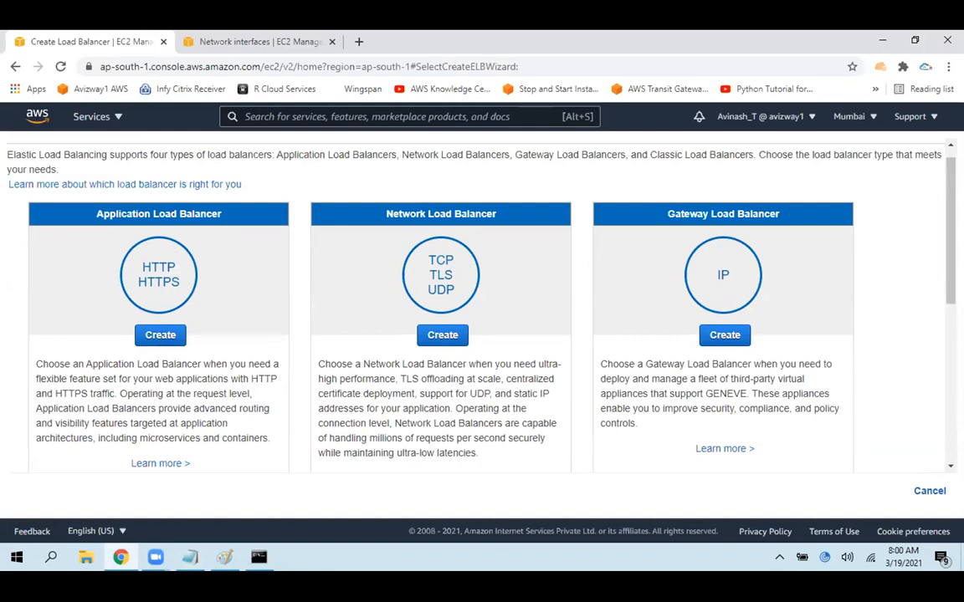
# Highlight the Classic Load Balancer's description and start creating a load balancer of that type
pyautogui.scroll(-4, 67, 237)
pyautogui.click(96, 286)
pyautogui.moveTo(96, 286); pyautogui.dragTo(213, 300)
pyautogui.click(159, 352)
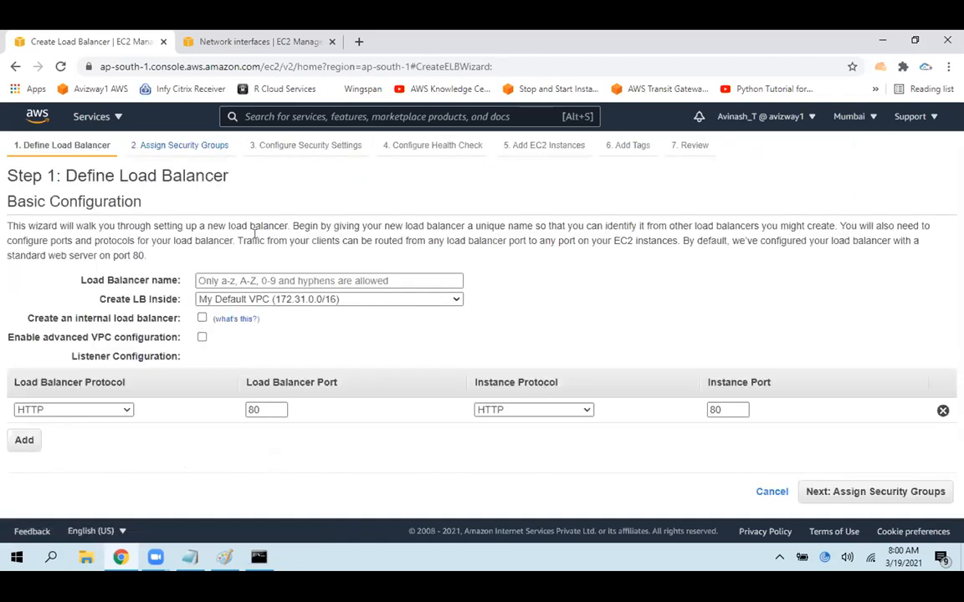
# Name the new load balancer classicelb
pyautogui.click(273, 281)
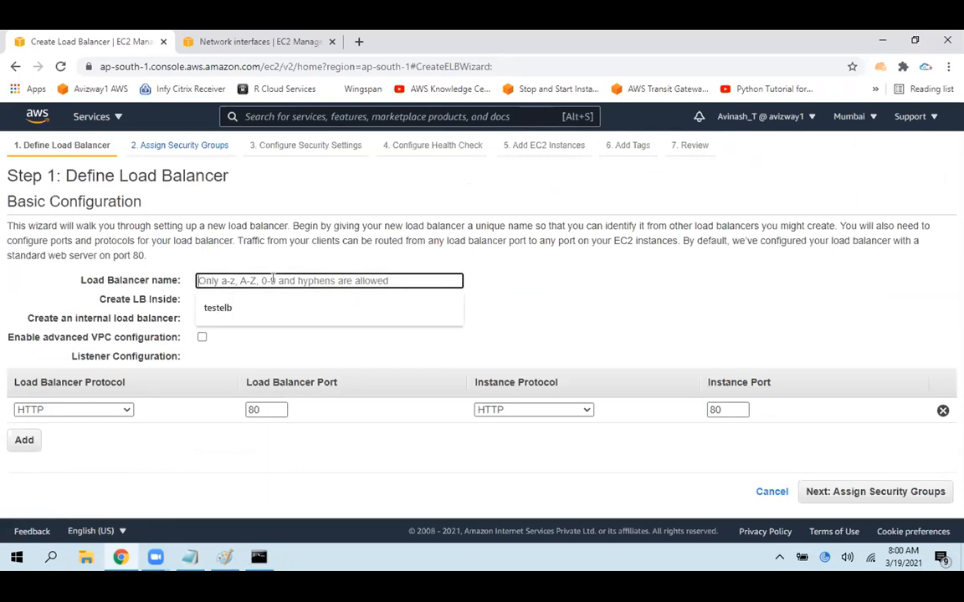
pyautogui.write('classicelb')
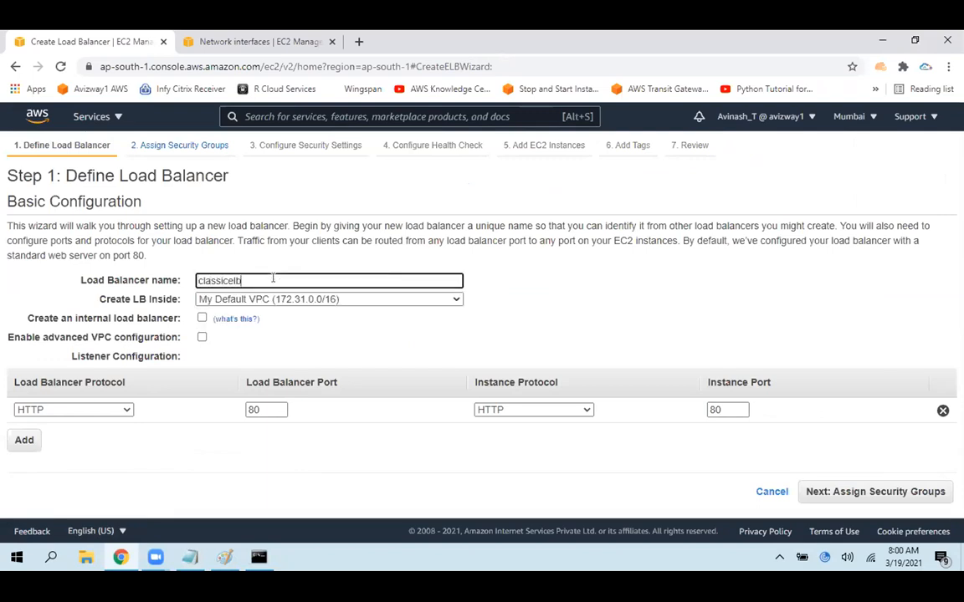
pyautogui.click(618, 290)
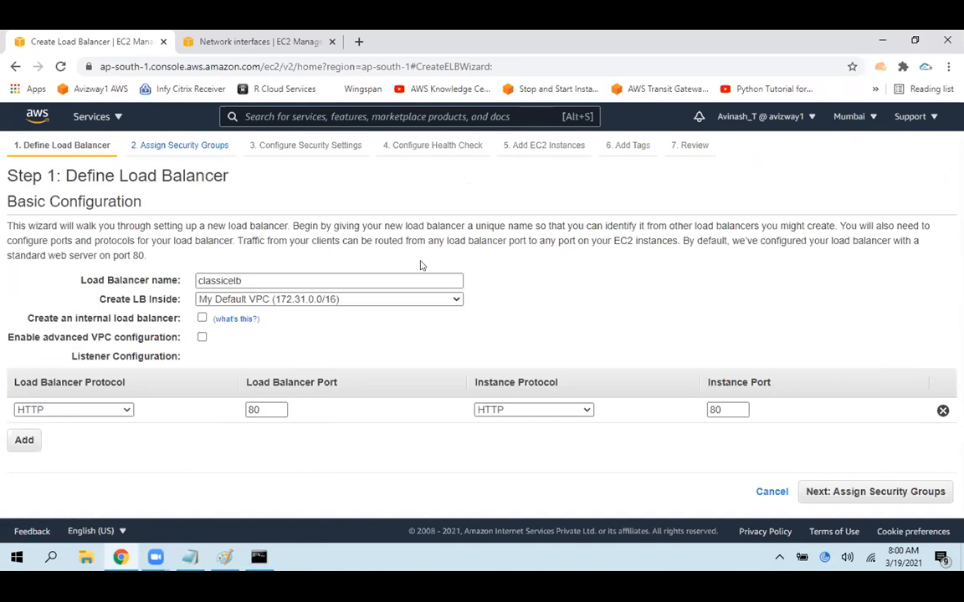
# Place the load balancer inside My Default VPC (172.31.0.0/16) and highlight the label of the internal load balancer option
pyautogui.click(355, 299)
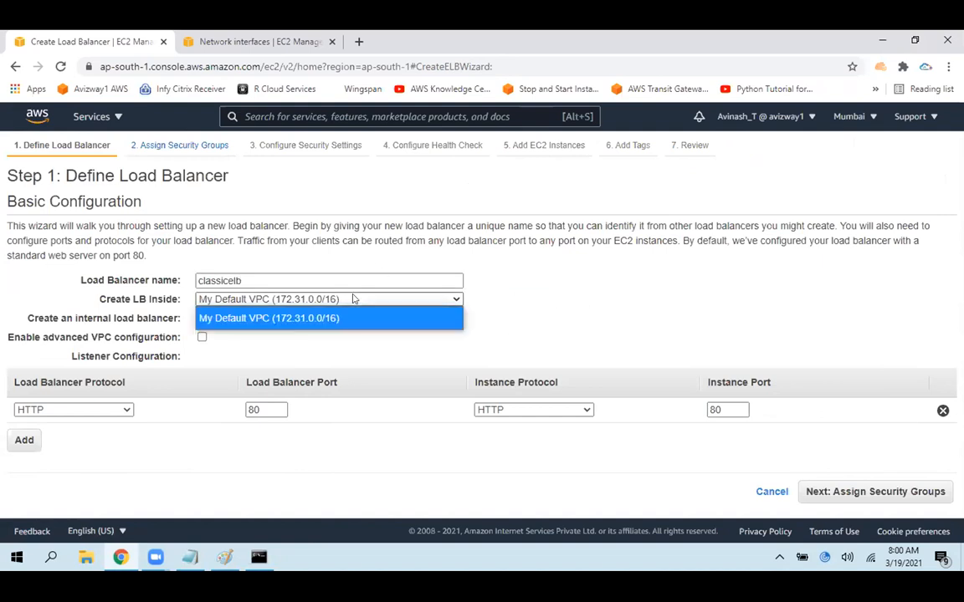
pyautogui.click(352, 318)
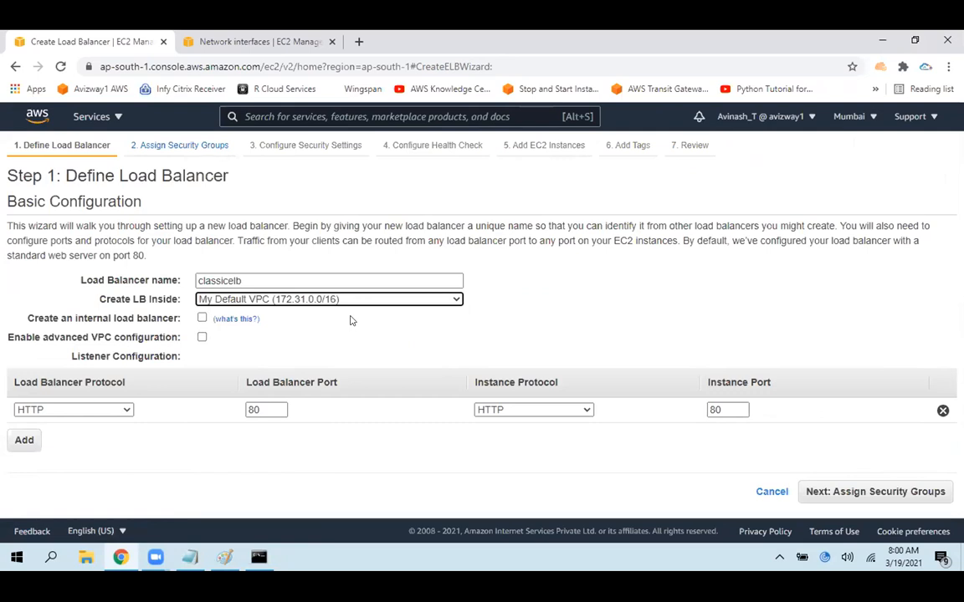
pyautogui.click(527, 323)
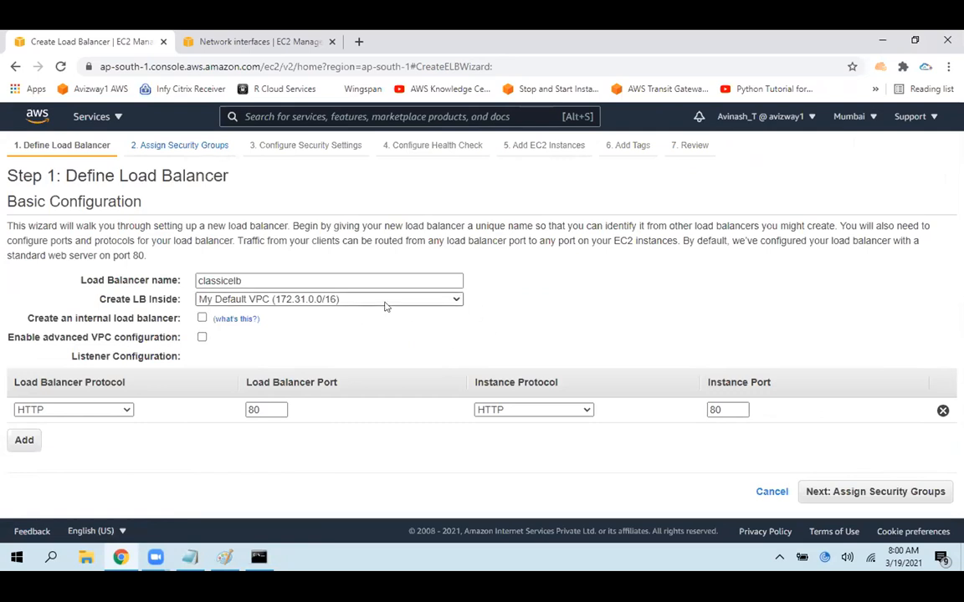
pyautogui.moveTo(43, 318); pyautogui.dragTo(178, 319)
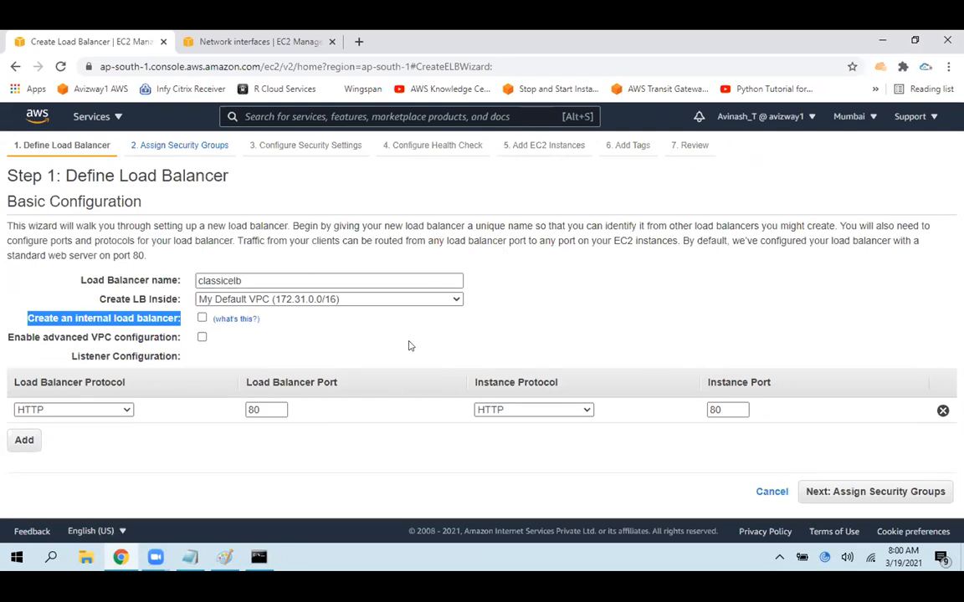
# Switch to Notepad and add the lines "Intranet" and "Internet" below the script in ec2.txt
pyautogui.click(13, 324)
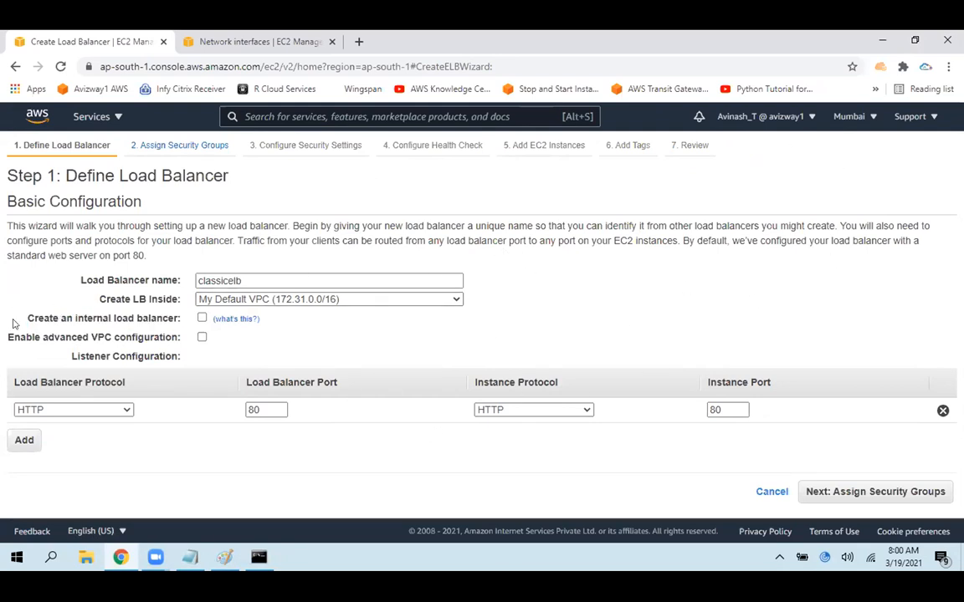
pyautogui.click(190, 557)
pyautogui.click(30, 380)
pyautogui.write('Intranet')
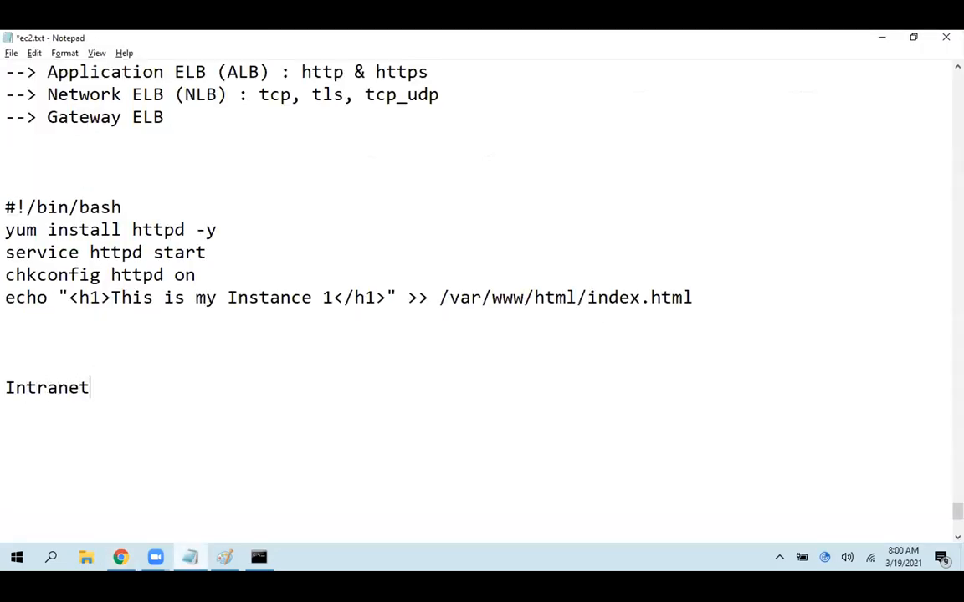
pyautogui.press('Return')
pyautogui.write('Internet')
# Complete the Intranet line with ": with in network" and save the notes
pyautogui.press('Up')
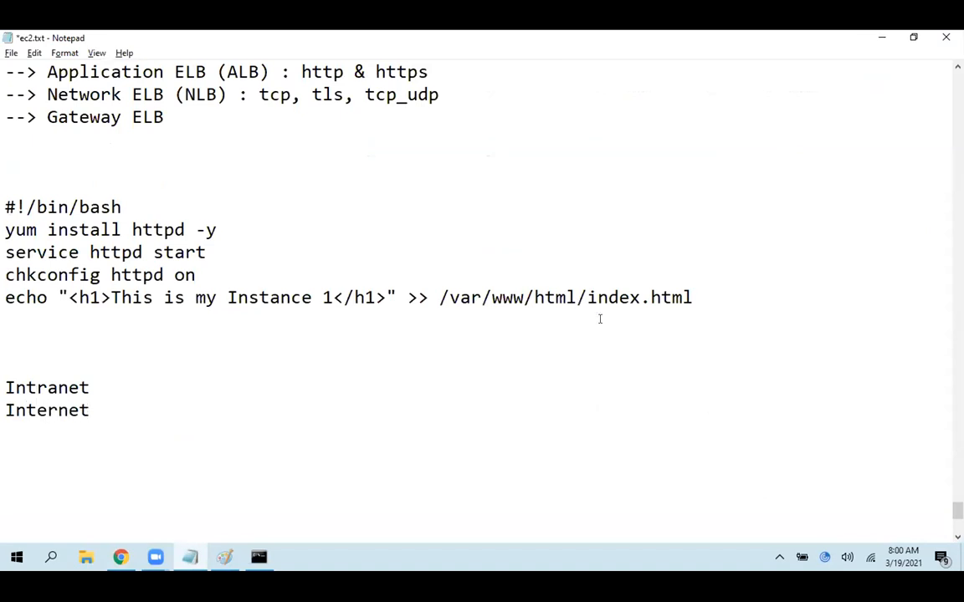
pyautogui.write(': with in ')
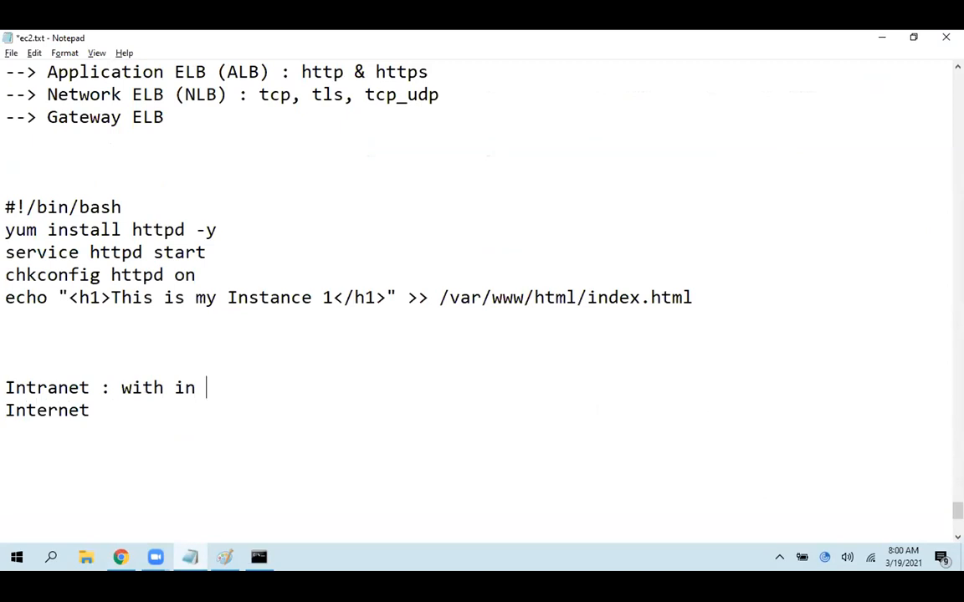
pyautogui.write('network')
pyautogui.hotkey('ctrl', 's')
pyautogui.hotkey('shift', 'Home')
# Complete the Internet line with ": works across the globe" and save the notes
pyautogui.press('Down')
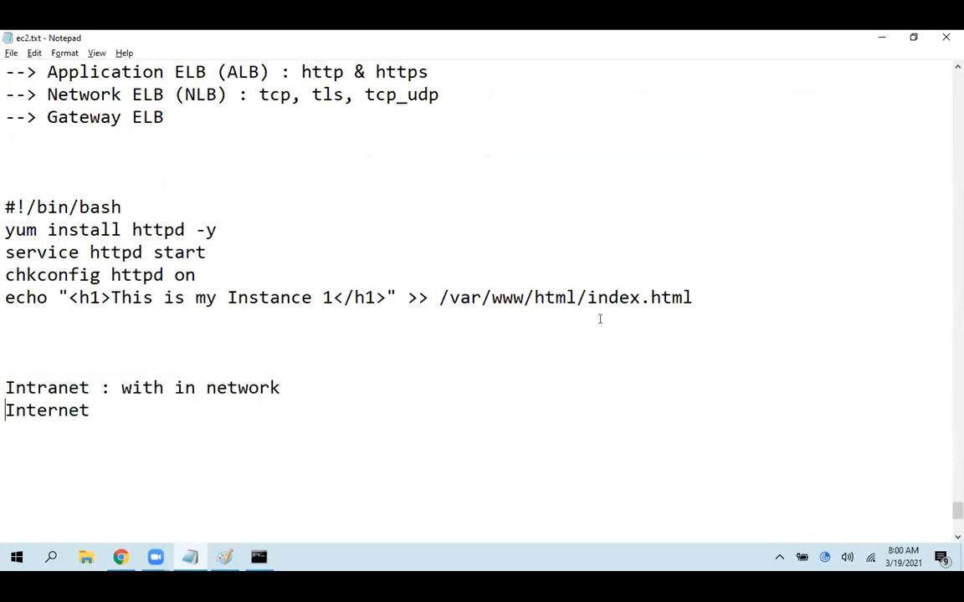
pyautogui.press('End')
pyautogui.write(': w')
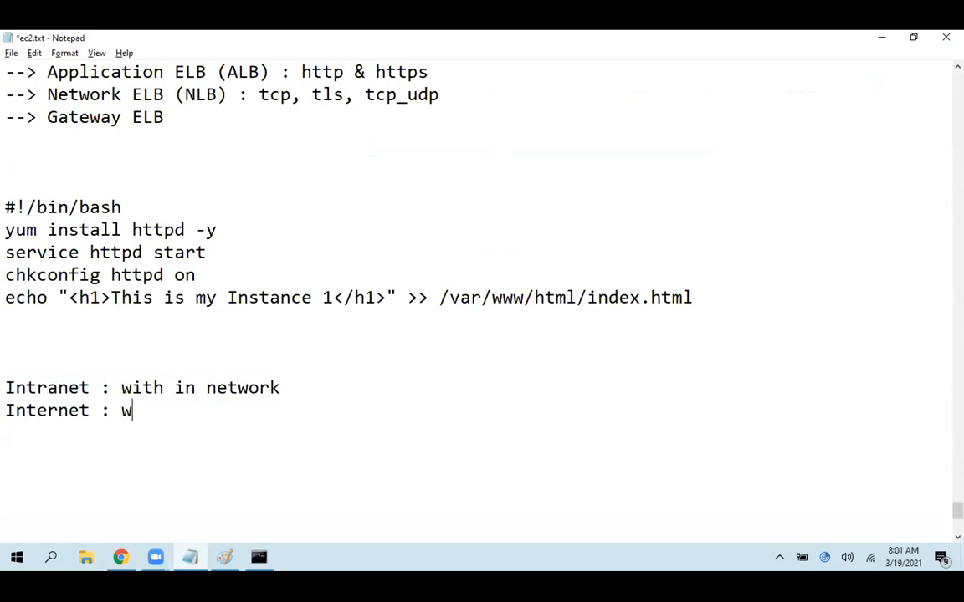
pyautogui.write('orks across')
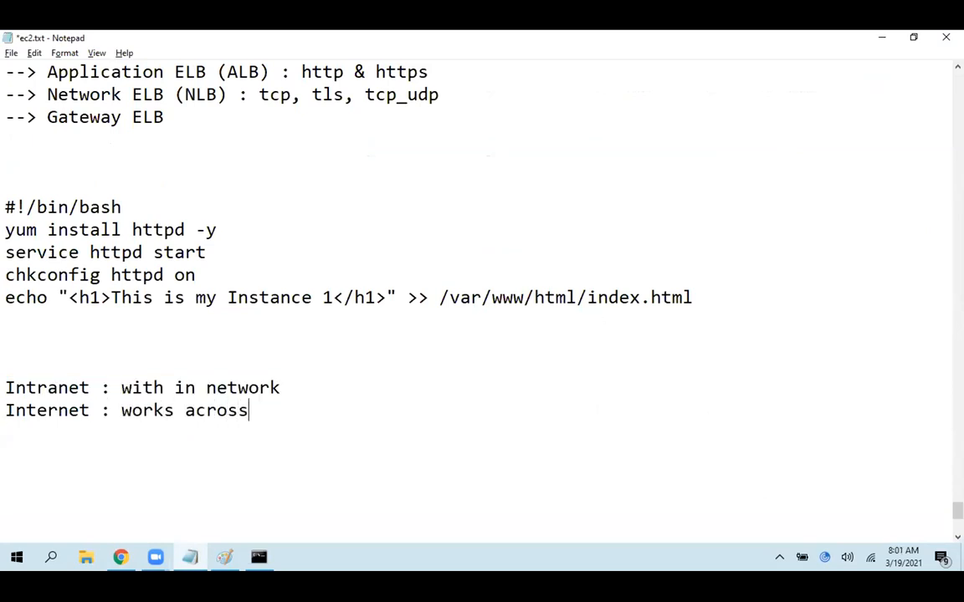
pyautogui.write(' the globe')
pyautogui.hotkey('ctrl', 's')
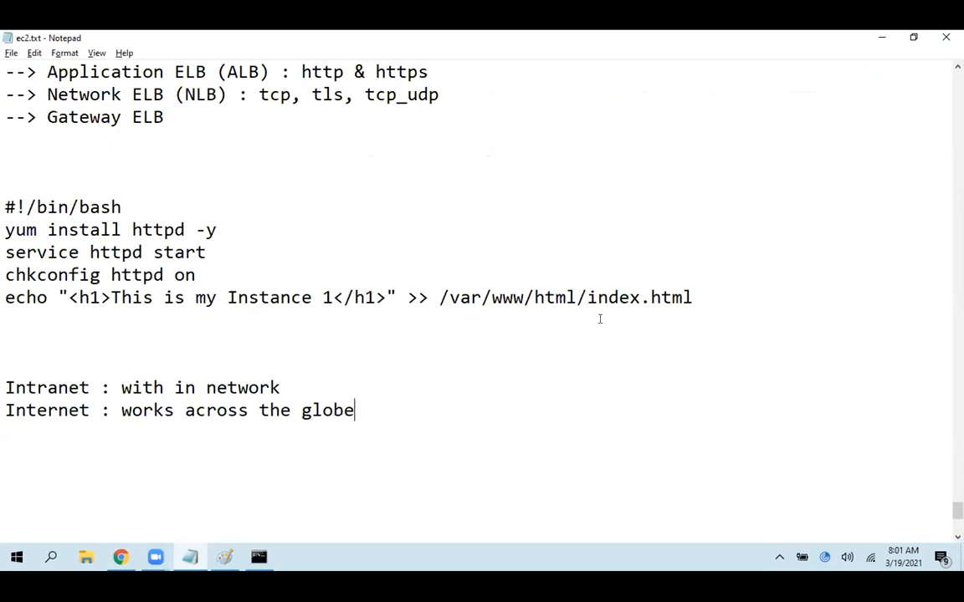
# Highlight the Intranet note, switch back to Chrome and try the internal load balancer option
pyautogui.moveTo(4, 387); pyautogui.dragTo(324, 379)
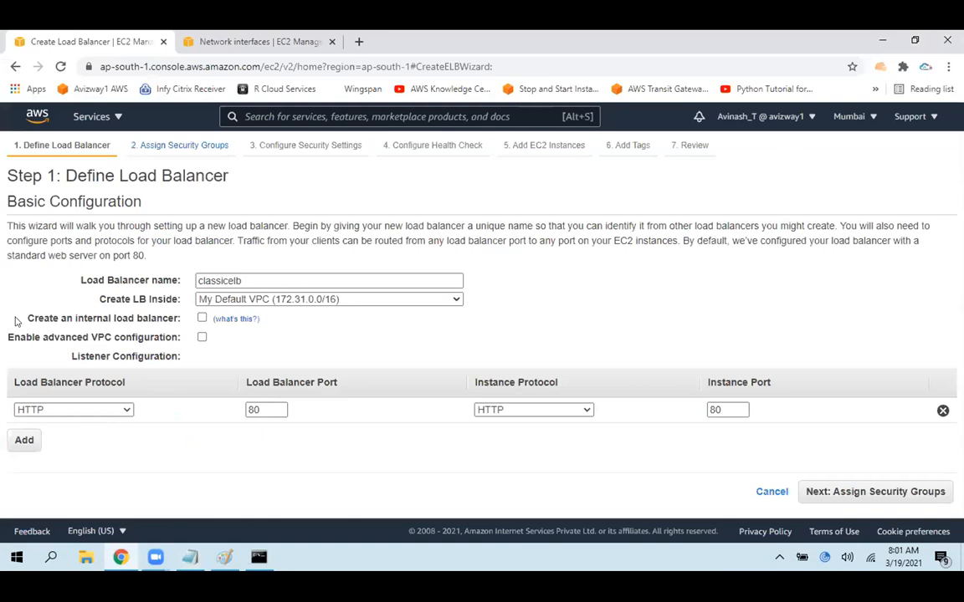
pyautogui.moveTo(17, 322); pyautogui.dragTo(162, 319)
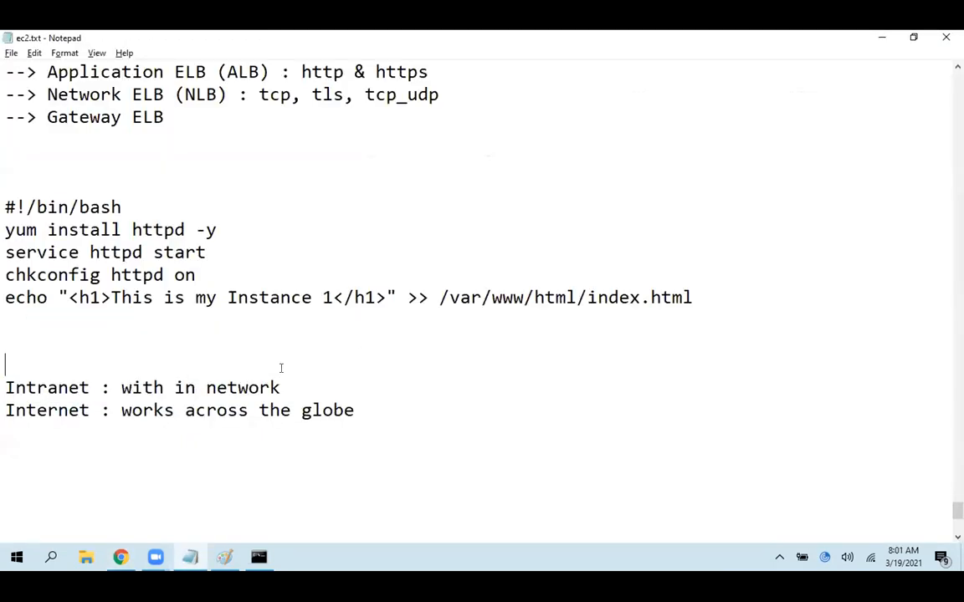
pyautogui.moveTo(281, 388); pyautogui.dragTo(4, 387)
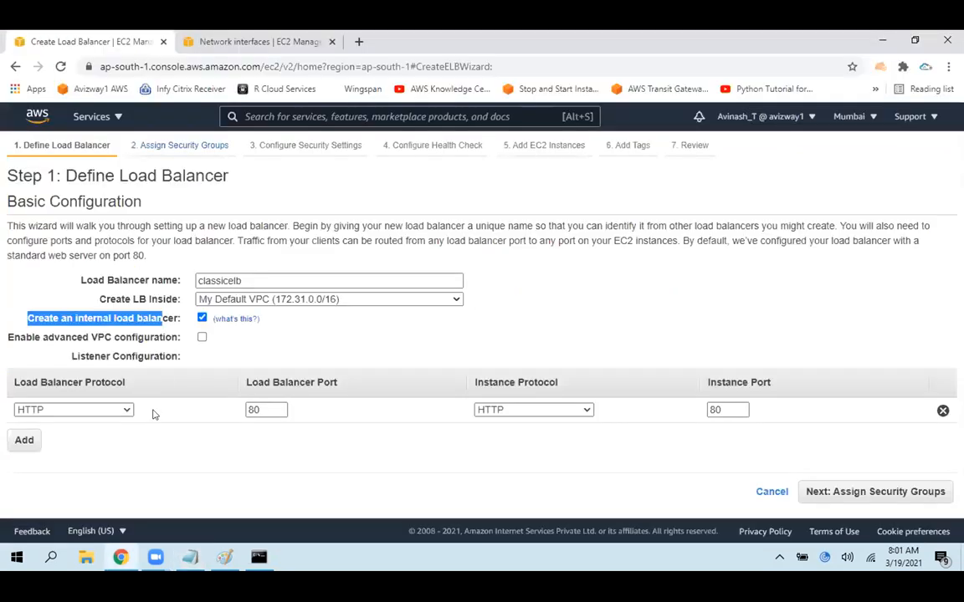
# Paste the copied address 65.0.138.245 into a new browser tab, close that tab and return to the load balancer wizard
pyautogui.click(359, 42)
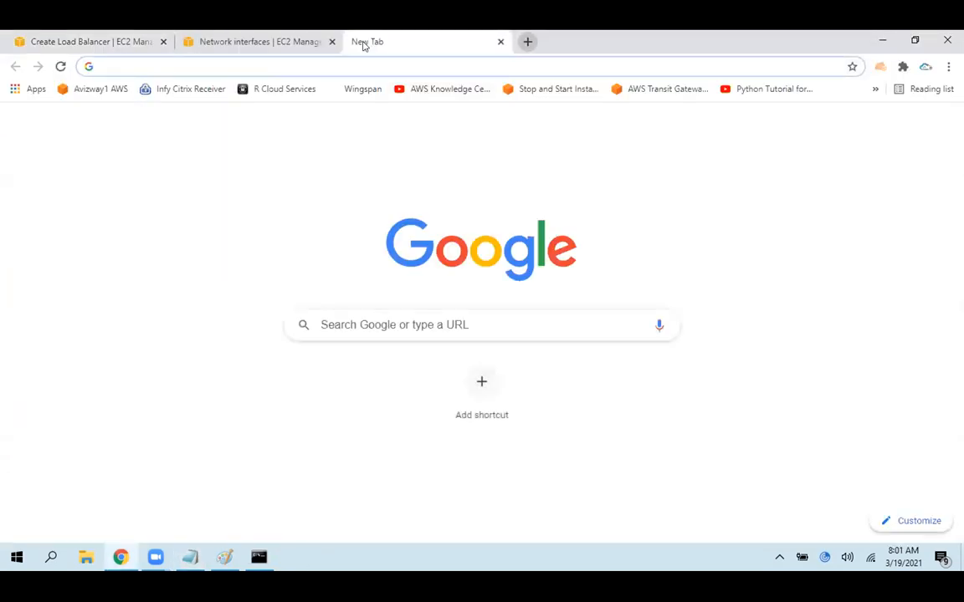
pyautogui.write('65.0.138.245')
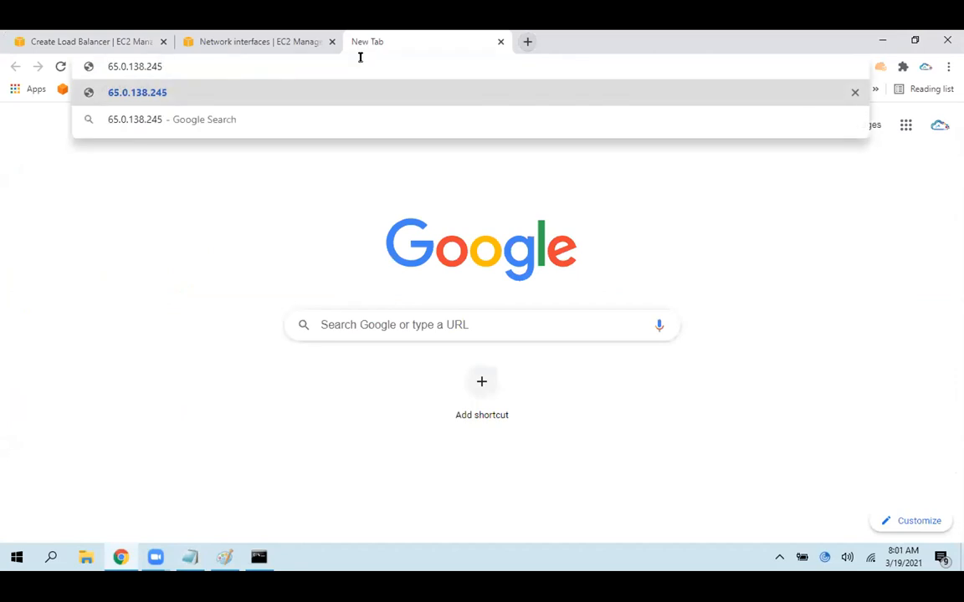
pyautogui.click(134, 41)
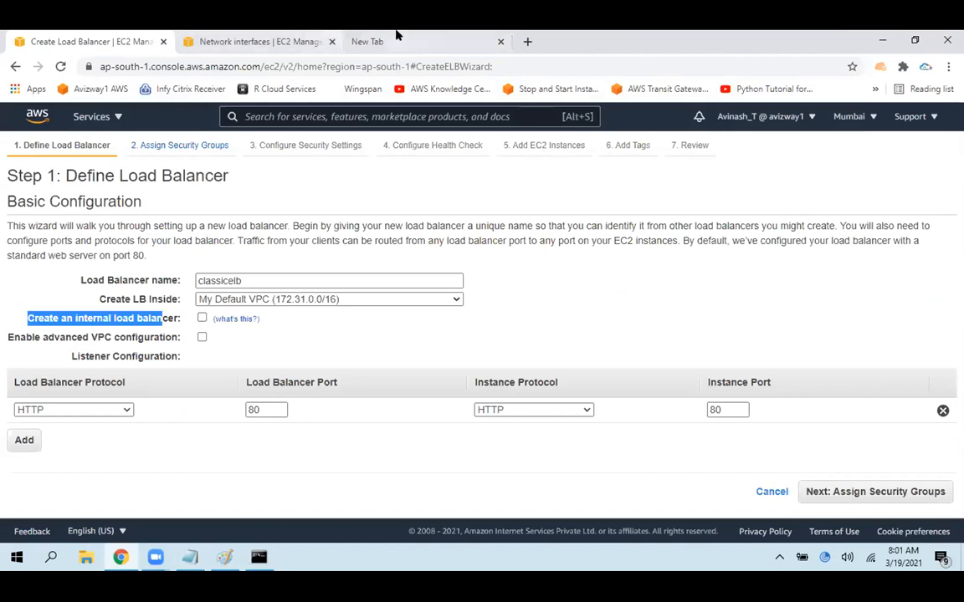
pyautogui.click(447, 46)
pyautogui.click(500, 42)
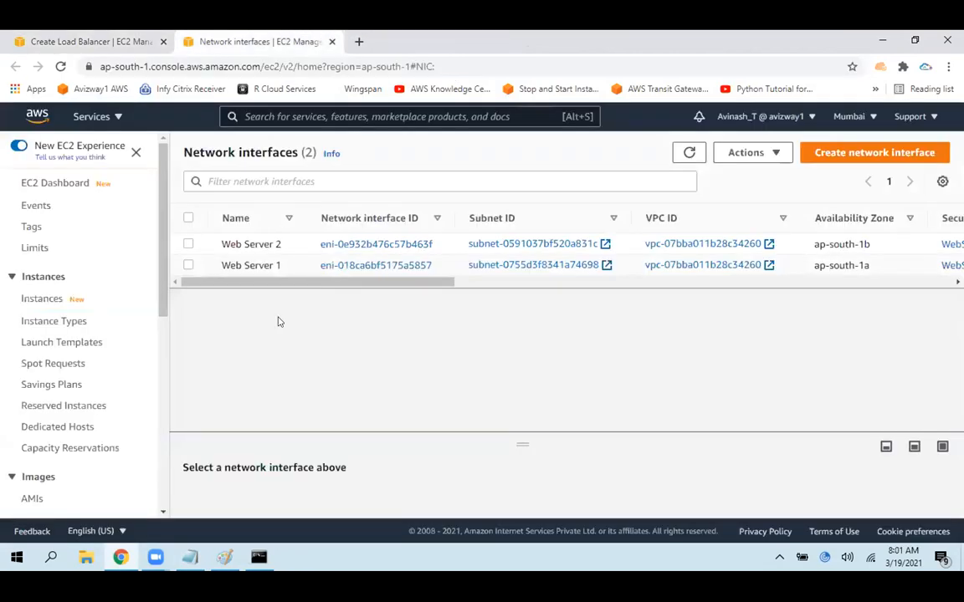
pyautogui.click(110, 36)
pyautogui.click(342, 329)
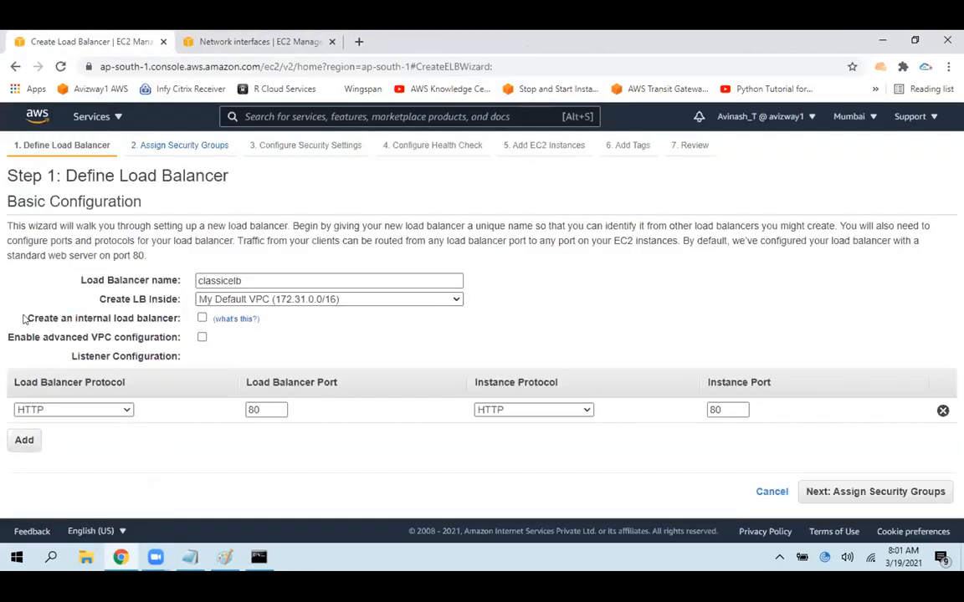
# Highlight the labels of the internal load balancer and advanced VPC configuration options
pyautogui.moveTo(39, 314); pyautogui.dragTo(186, 309)
pyautogui.click(657, 311)
pyautogui.moveTo(7, 332); pyautogui.dragTo(180, 334)
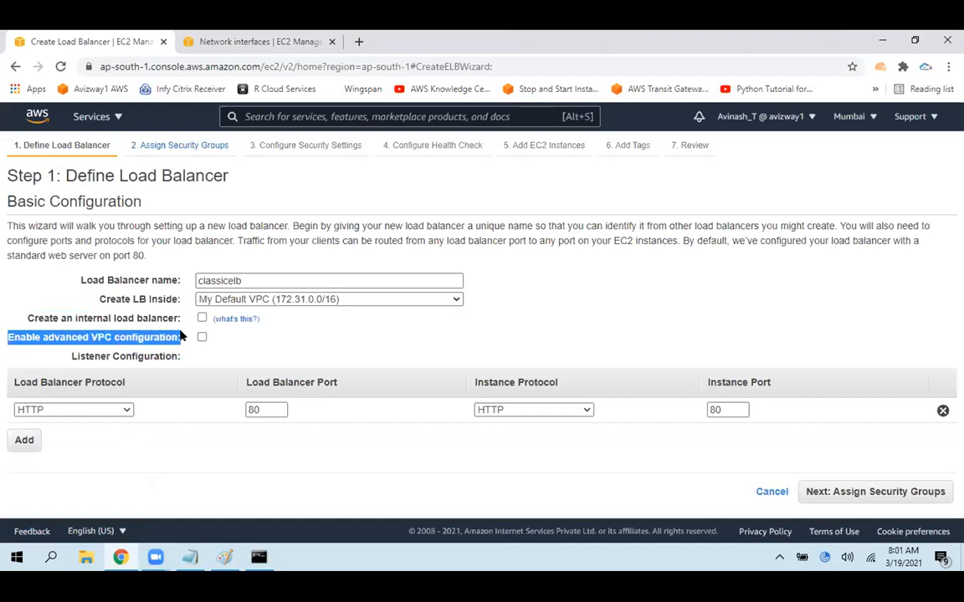
pyautogui.click(10, 336)
pyautogui.hotkey('ctrl', 'a')
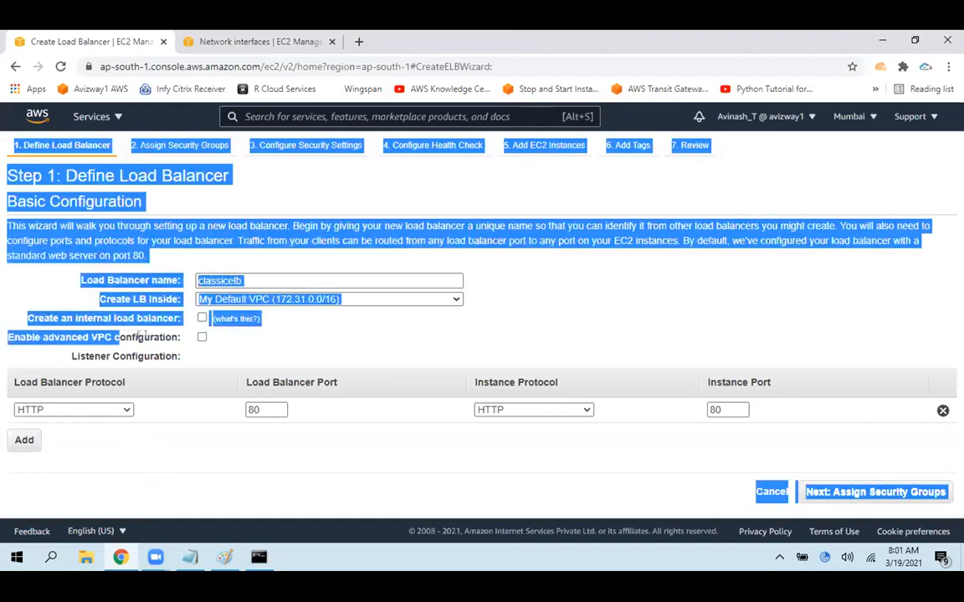
pyautogui.click(364, 352)
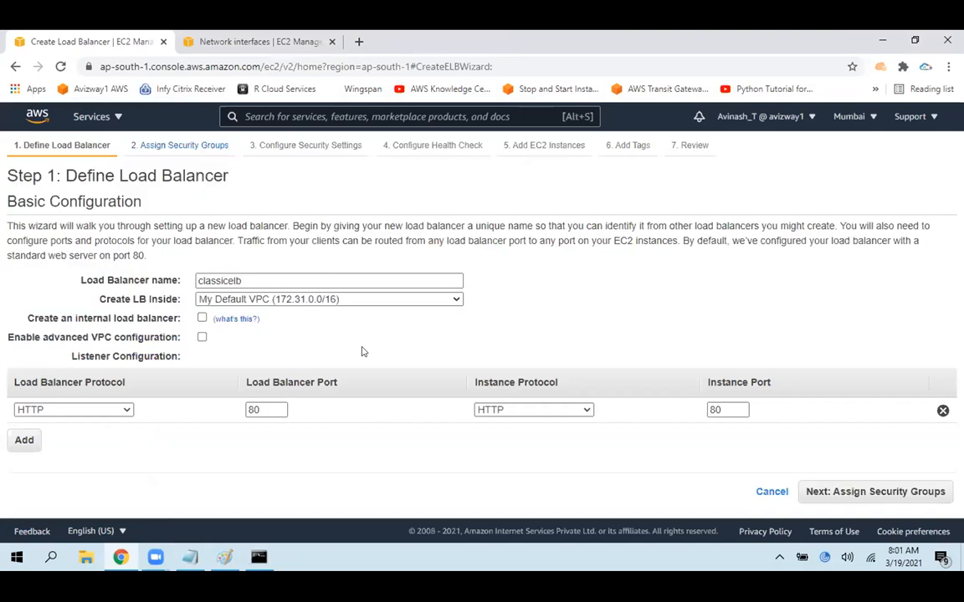
# Enable advanced VPC configuration, review the available subnets and disable the option again
pyautogui.click(201, 337)
pyautogui.scroll(-3, 212, 311)
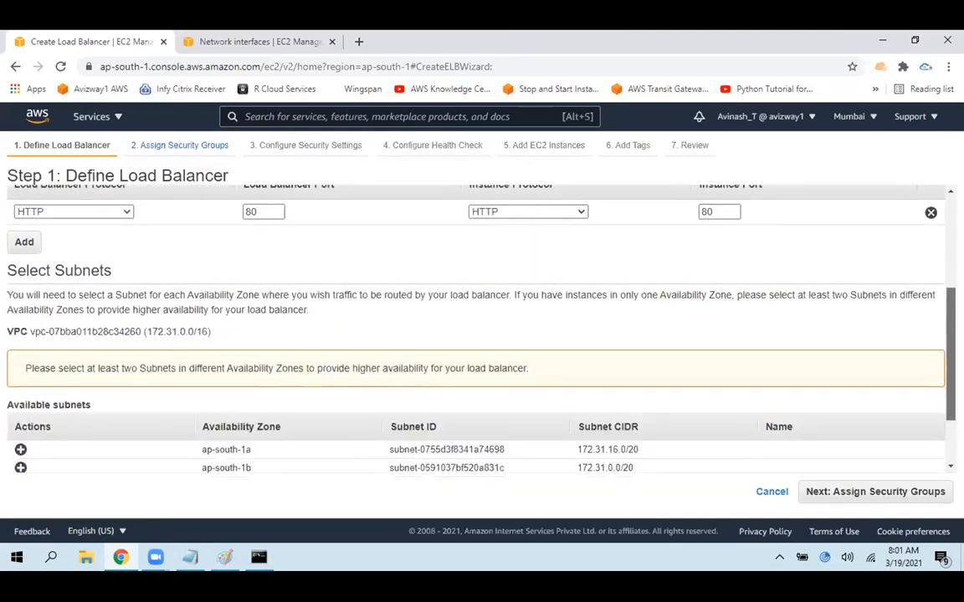
pyautogui.moveTo(25, 181); pyautogui.dragTo(870, 286)
pyautogui.click(870, 286)
pyautogui.scroll(-1, 853, 289)
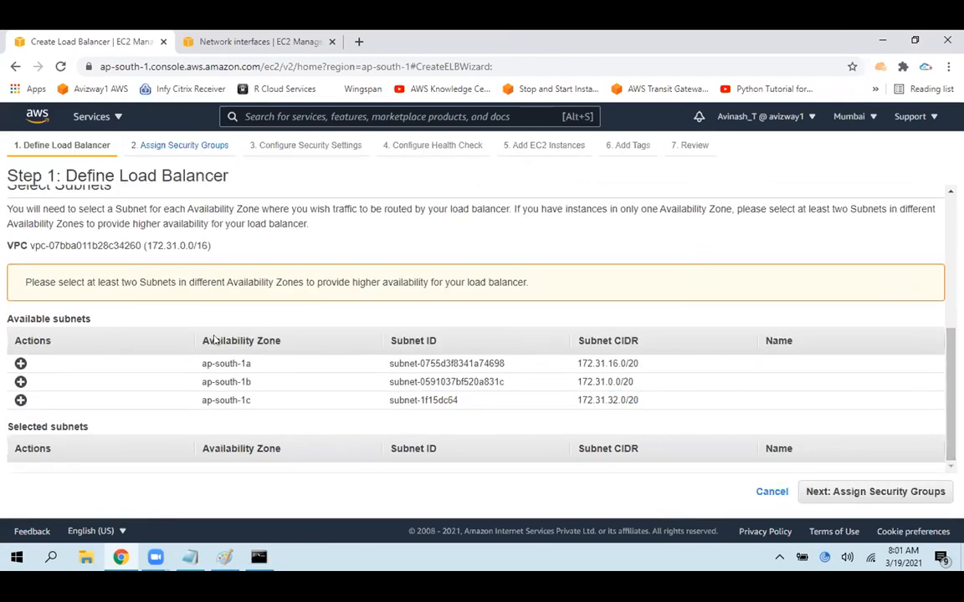
pyautogui.scroll(5, 4, 340)
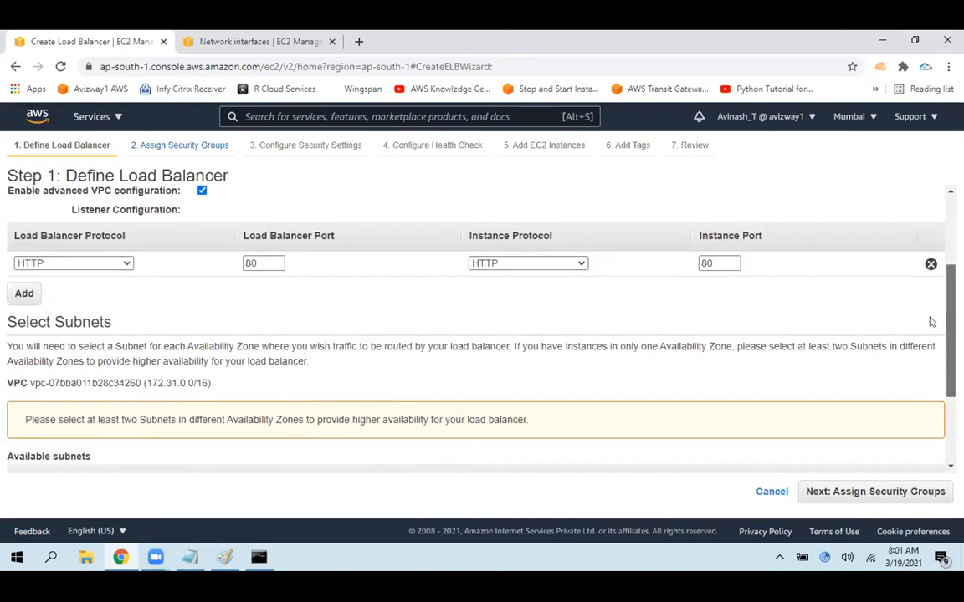
pyautogui.click(201, 296)
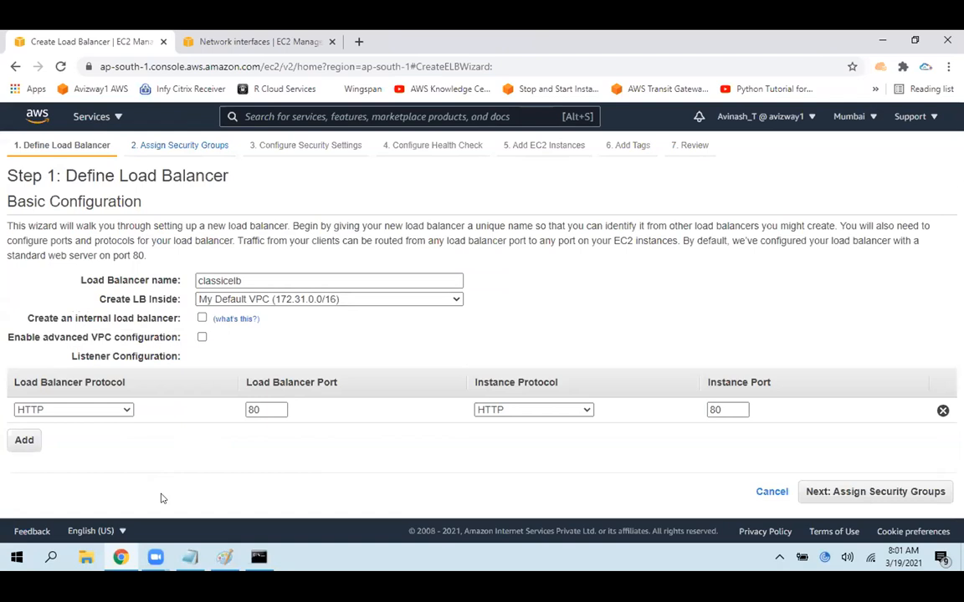
# Enable advanced VPC configuration and add the ap-south-1a and ap-south-1b subnets to the selected subnets
pyautogui.moveTo(13, 337); pyautogui.dragTo(206, 342)
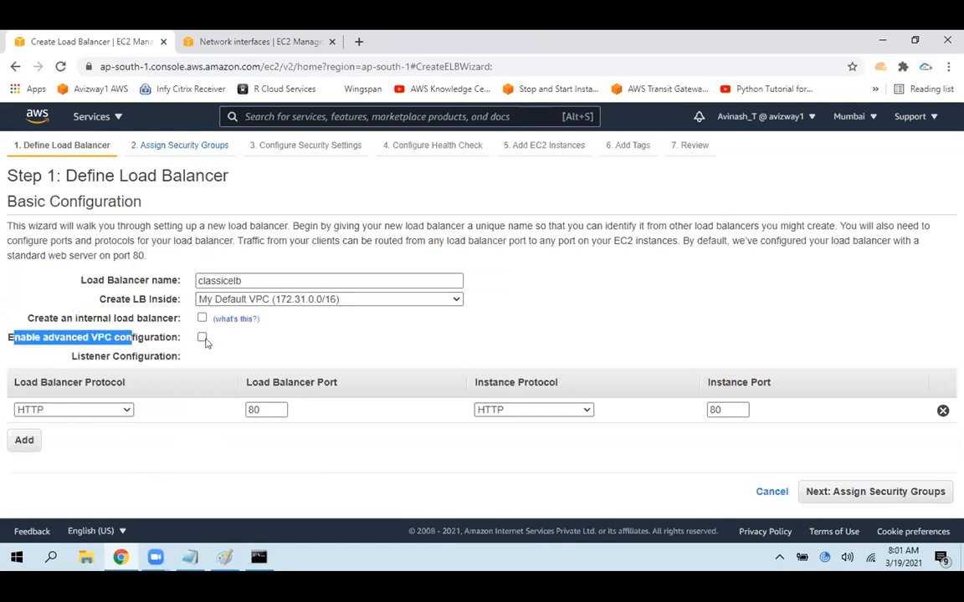
pyautogui.click(201, 338)
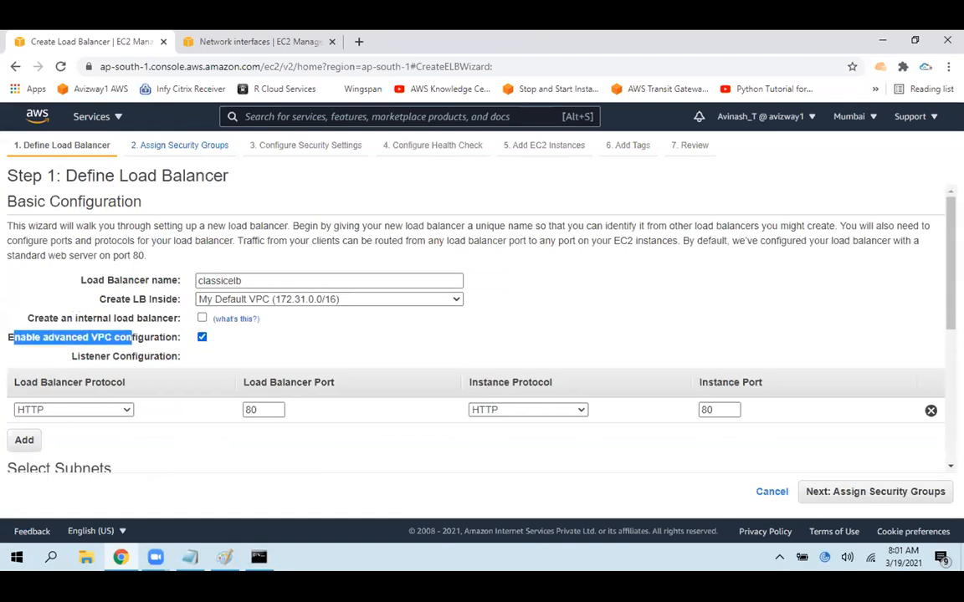
pyautogui.moveTo(946, 309); pyautogui.dragTo(938, 393)
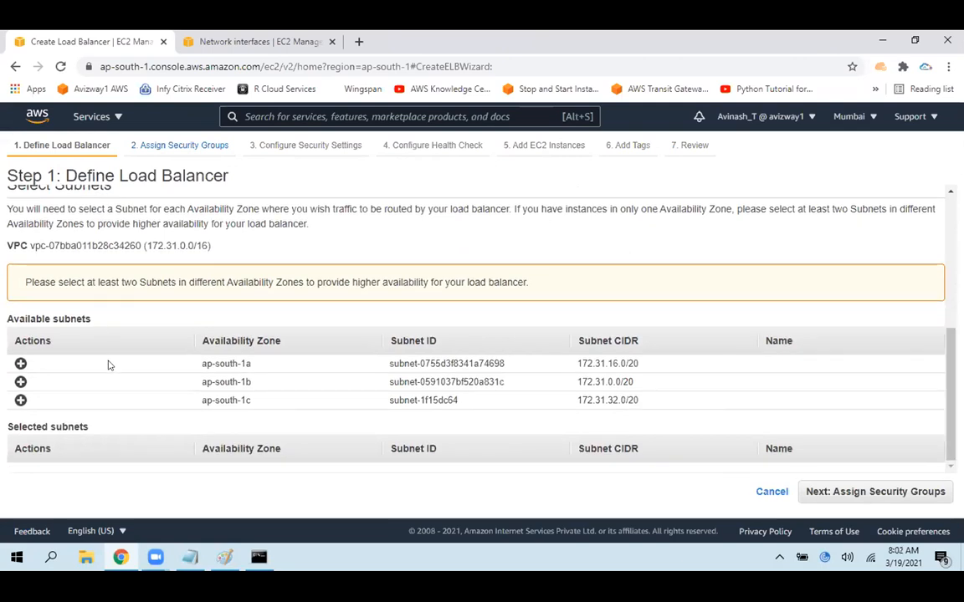
pyautogui.click(20, 363)
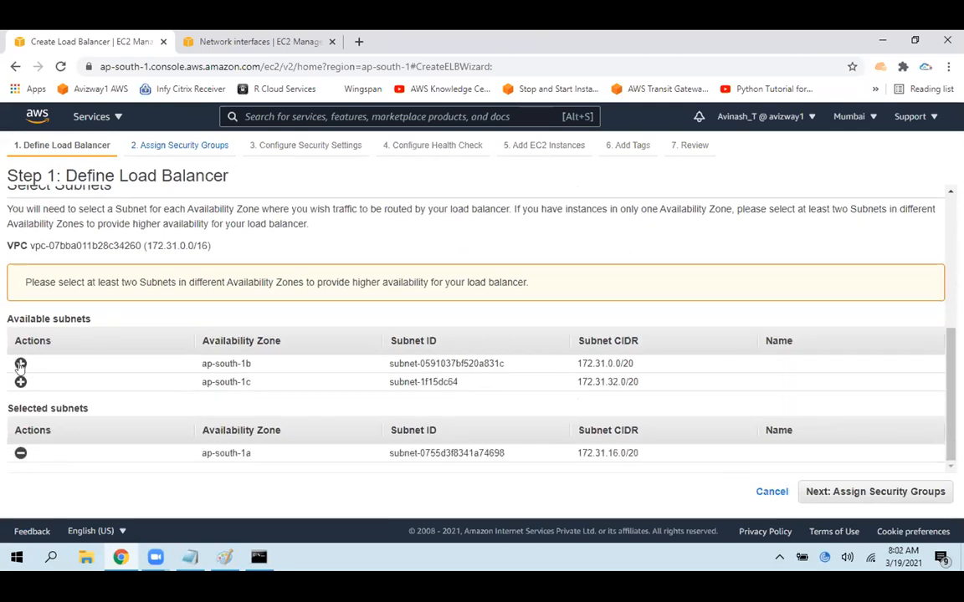
pyautogui.click(21, 364)
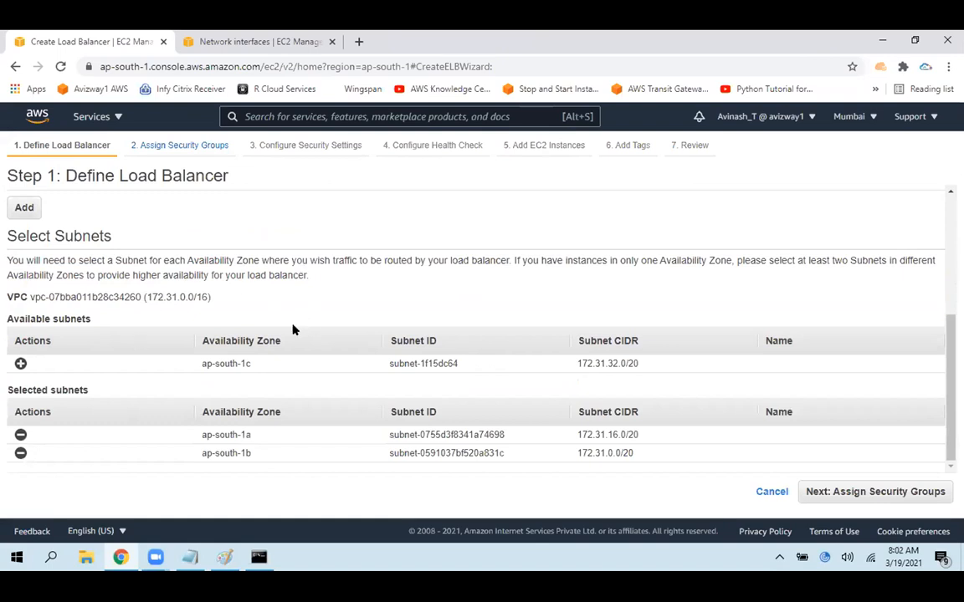
# Add the ap-south-1c subnet to the selection and remove the ap-south-1a and ap-south-1b subnets
pyautogui.moveTo(202, 363); pyautogui.dragTo(274, 363)
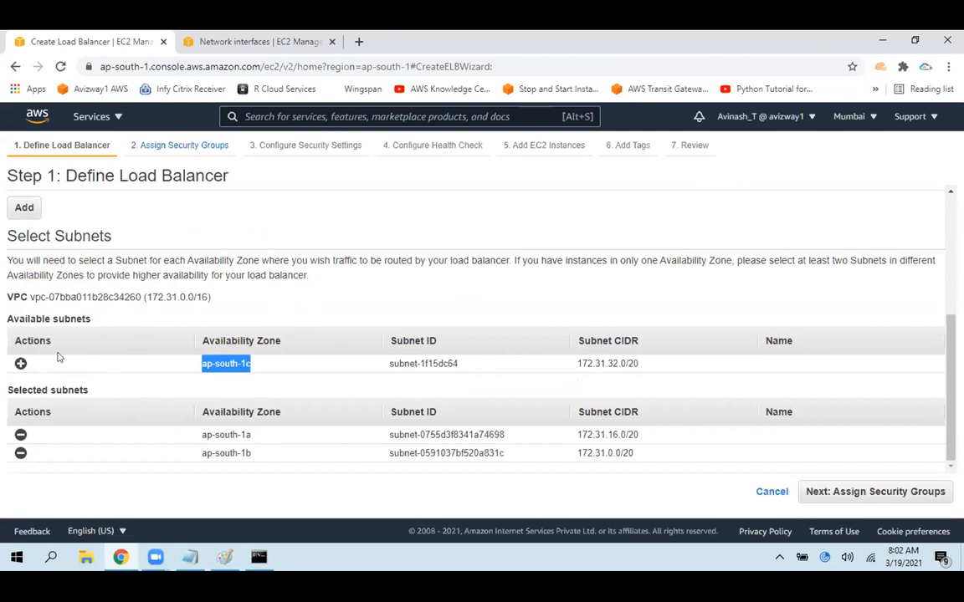
pyautogui.click(20, 365)
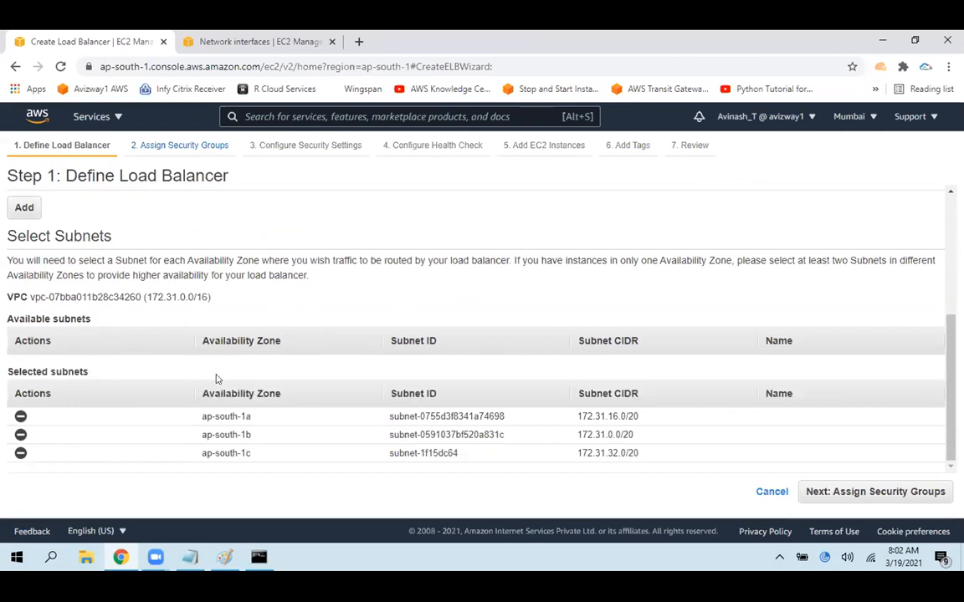
pyautogui.moveTo(203, 417); pyautogui.dragTo(288, 436)
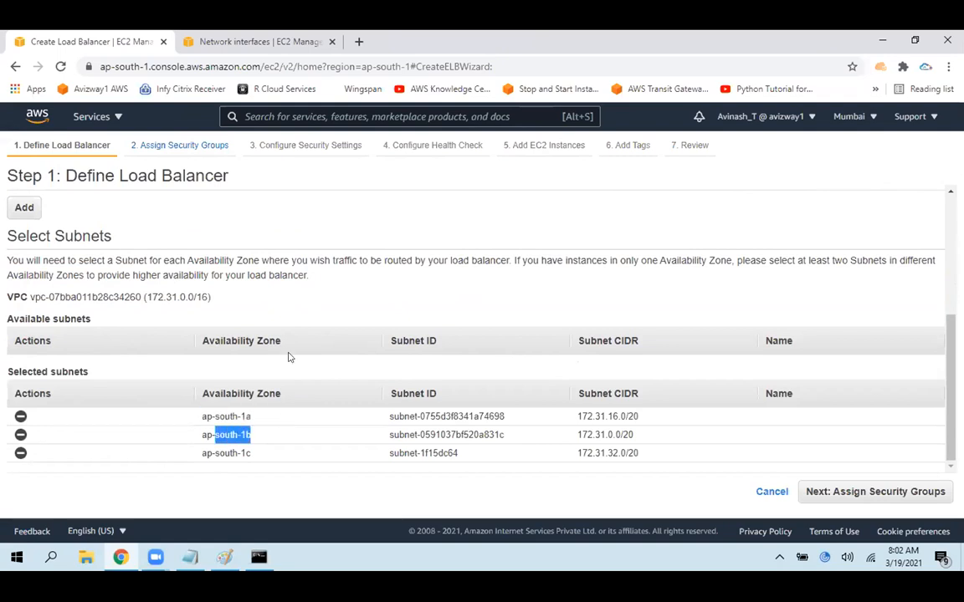
pyautogui.click(20, 416)
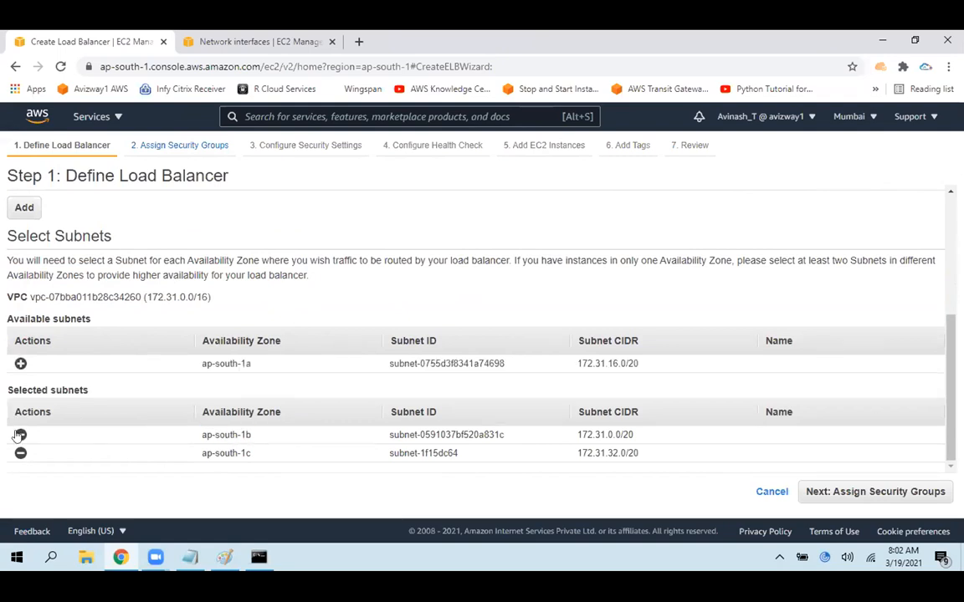
pyautogui.click(20, 435)
# Highlight the notice about selecting at least two subnets in different availability zones
pyautogui.moveTo(19, 284); pyautogui.dragTo(242, 288)
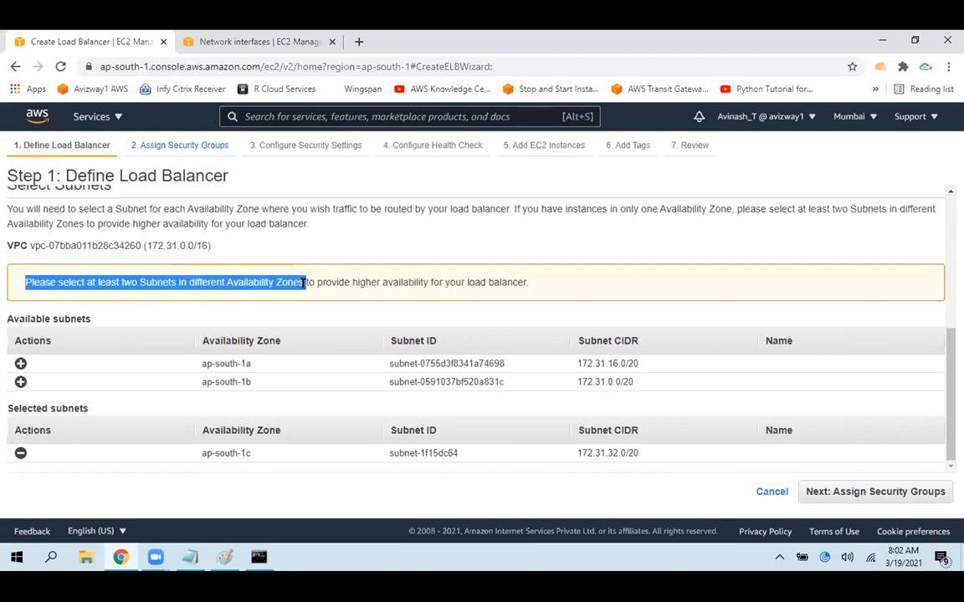
pyautogui.click(332, 285)
pyautogui.moveTo(326, 276); pyautogui.dragTo(531, 279)
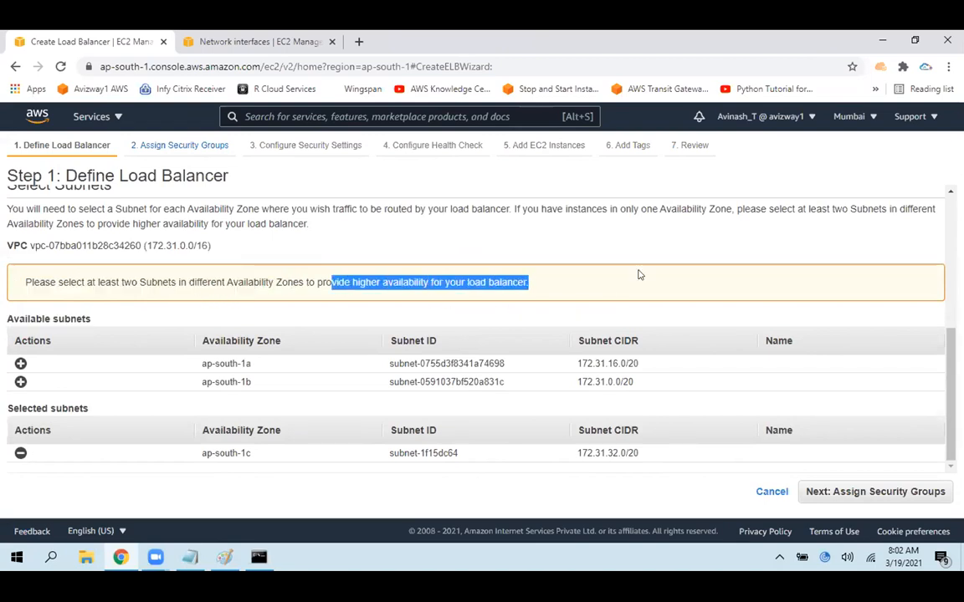
pyautogui.click(547, 274)
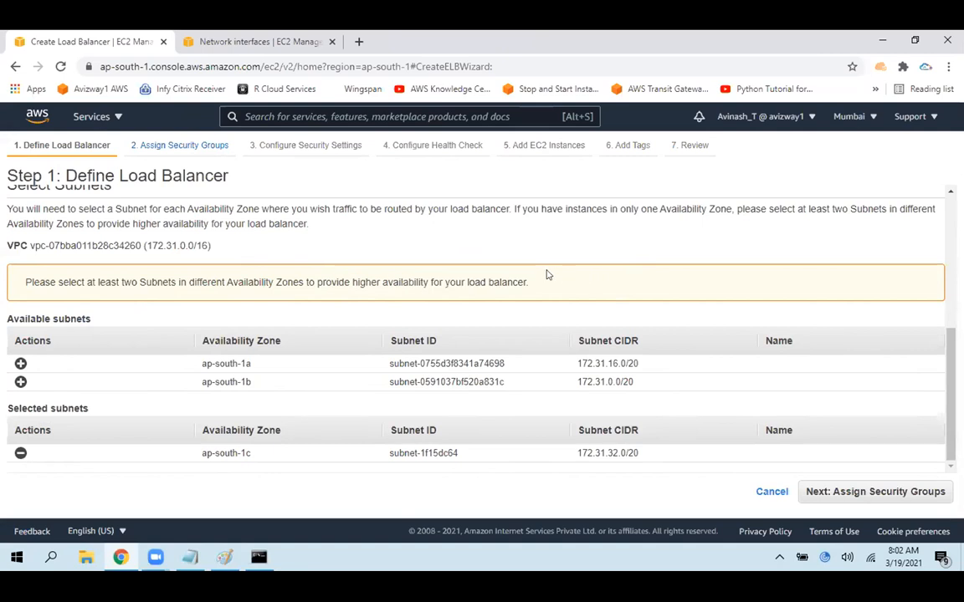
# Add the ap-south-1a and ap-south-1b subnets back to the selection and remove ap-south-1c
pyautogui.click(20, 363)
pyautogui.click(20, 363)
pyautogui.click(20, 453)
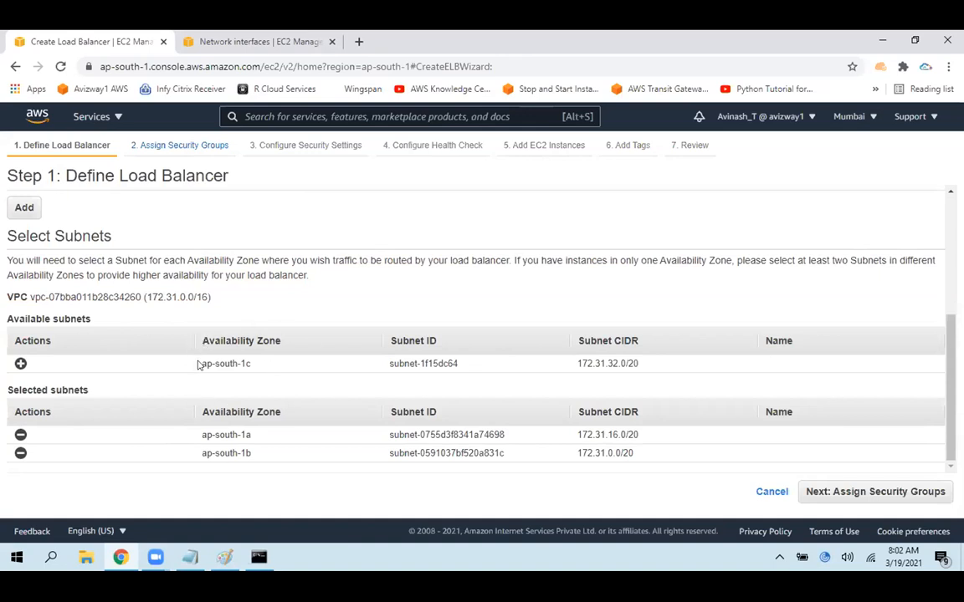
# Check the Network interfaces page and return to the load balancer's listener configuration
pyautogui.moveTo(212, 453); pyautogui.dragTo(268, 466)
pyautogui.click(276, 43)
pyautogui.click(688, 154)
pyautogui.click(67, 34)
pyautogui.scroll(3, 941, 389)
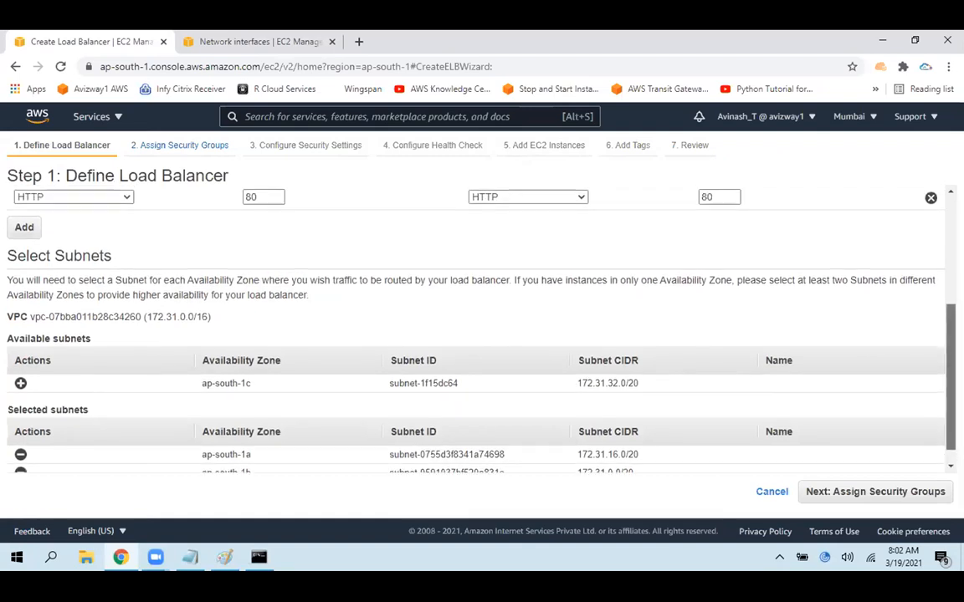
pyautogui.scroll(3, 589, 234)
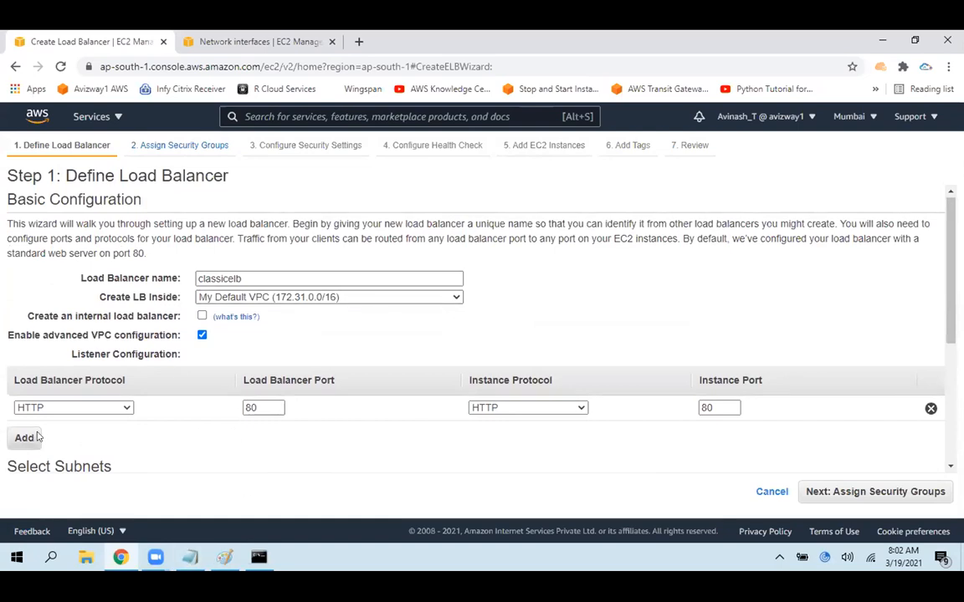
pyautogui.click(358, 41)
pyautogui.write('https://')
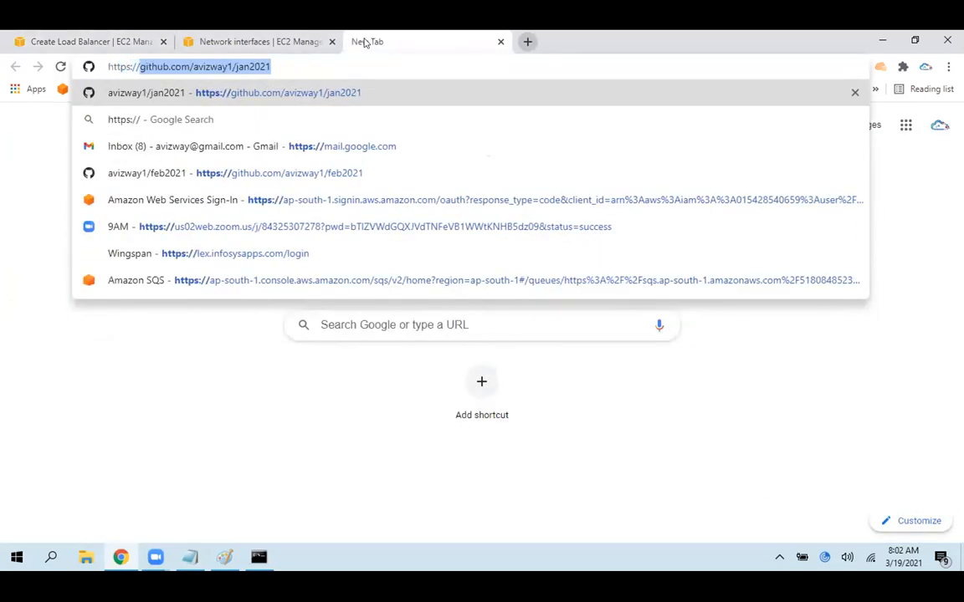
pyautogui.press('BackSpace')
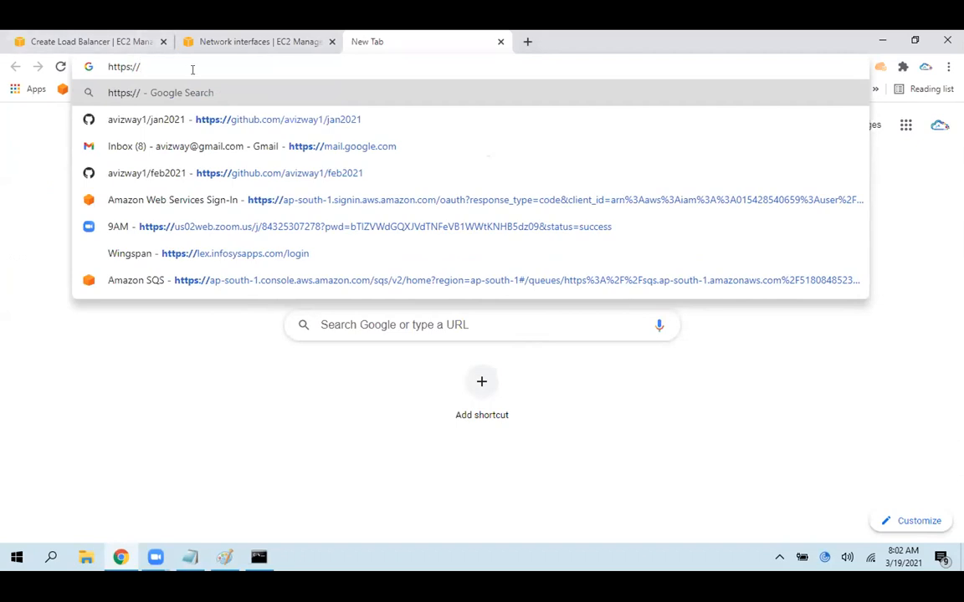
pyautogui.write('SSL')
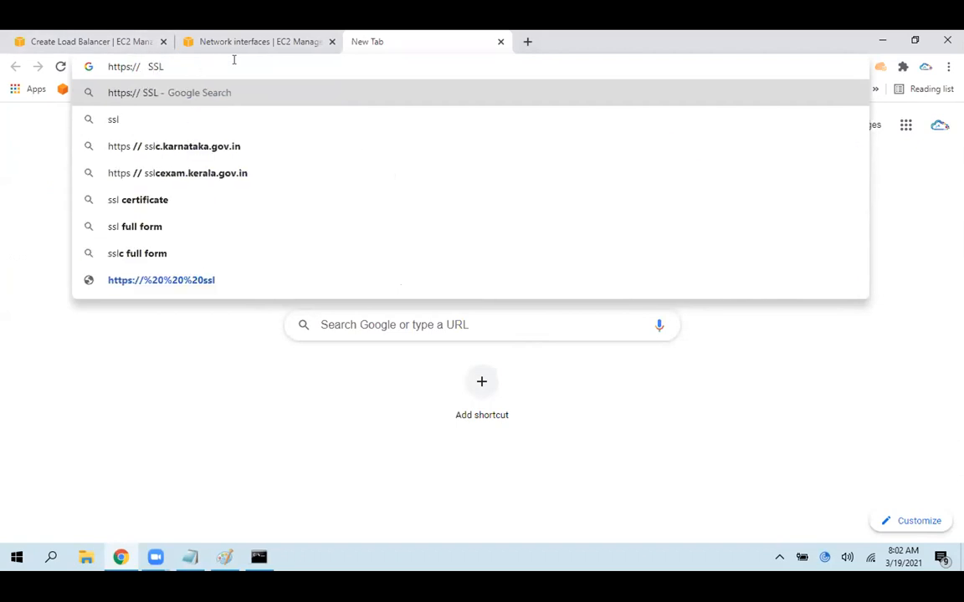
pyautogui.write('/TLS')
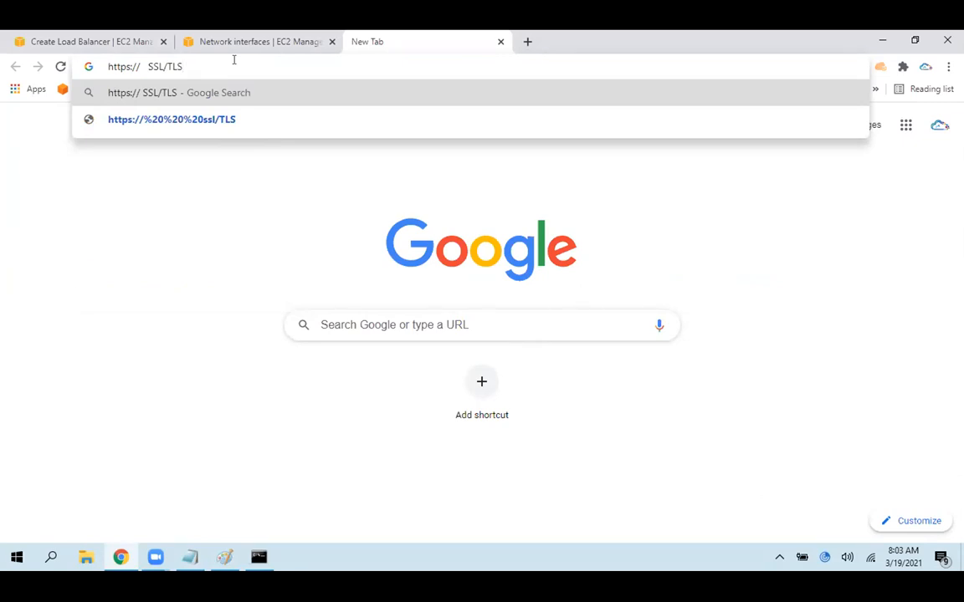
pyautogui.write('ACM')
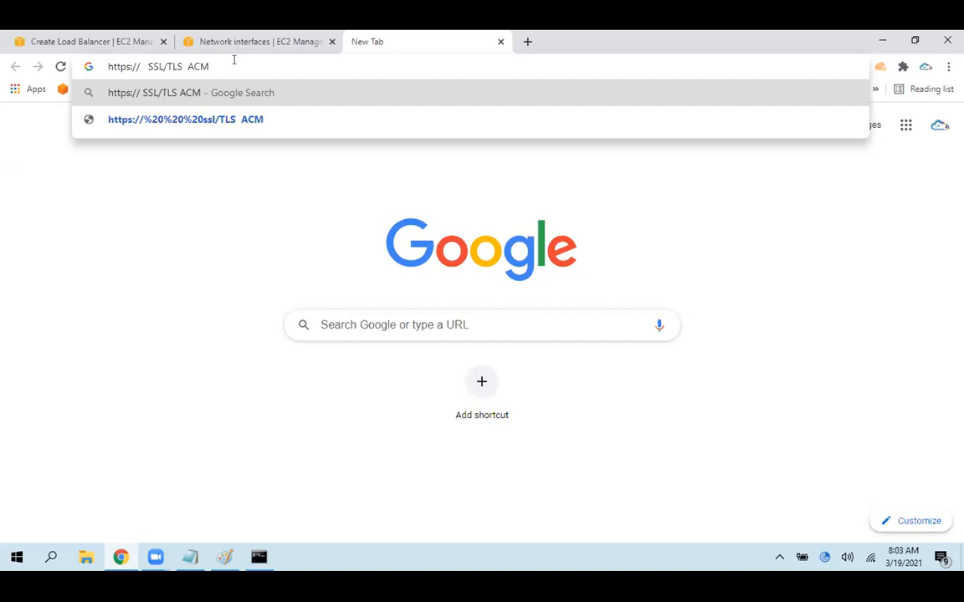
pyautogui.hotkey('shift', 'Left')
pyautogui.hotkey('shift', 'Left')
pyautogui.hotkey('shift', 'Left')
pyautogui.hotkey('shift', 'Left')
pyautogui.hotkey('shift', 'Left')
pyautogui.hotkey('shift', 'Left')
pyautogui.hotkey('shift', 'Left')
pyautogui.hotkey('shift', 'Left')
pyautogui.hotkey('shift', 'Left')
pyautogui.hotkey('shift', 'Left')
pyautogui.click(144, 37)
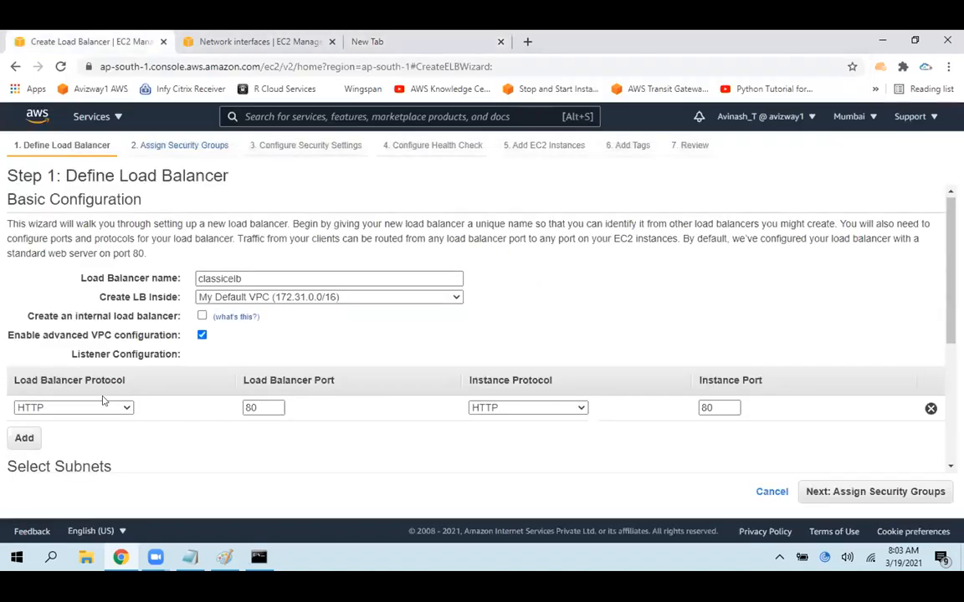
# Add a second listener using HTTPS (Secure HTTP) on port 443 for both load balancer and instance, and proceed to security groups
pyautogui.click(23, 436)
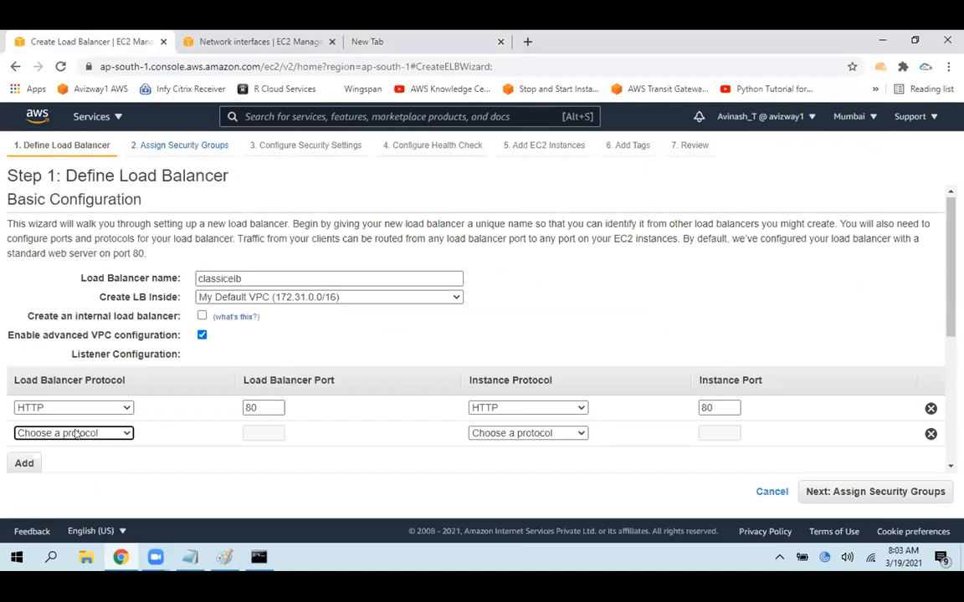
pyautogui.click(577, 433)
pyautogui.click(538, 369)
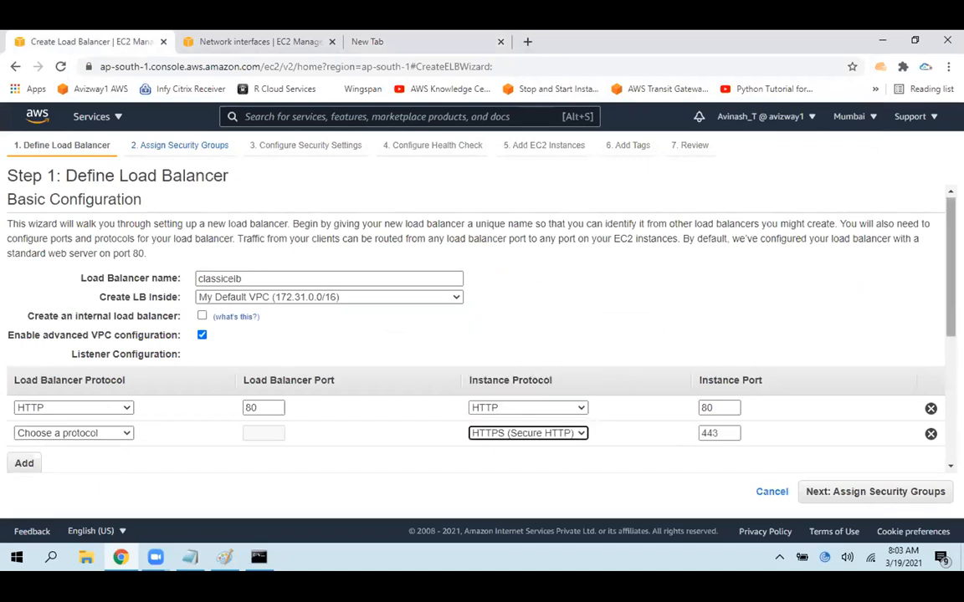
pyautogui.click(856, 492)
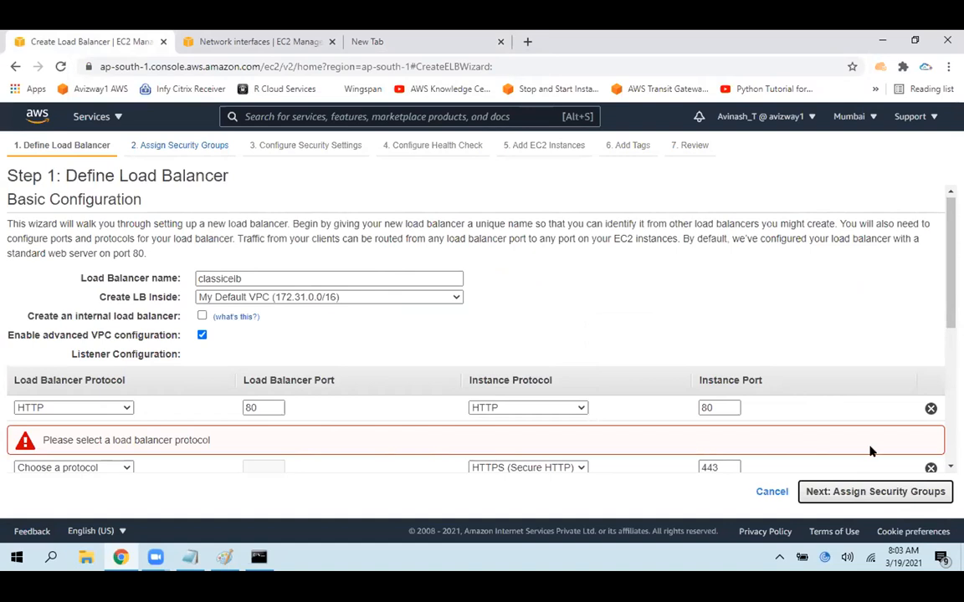
pyautogui.click(117, 467)
pyautogui.click(81, 401)
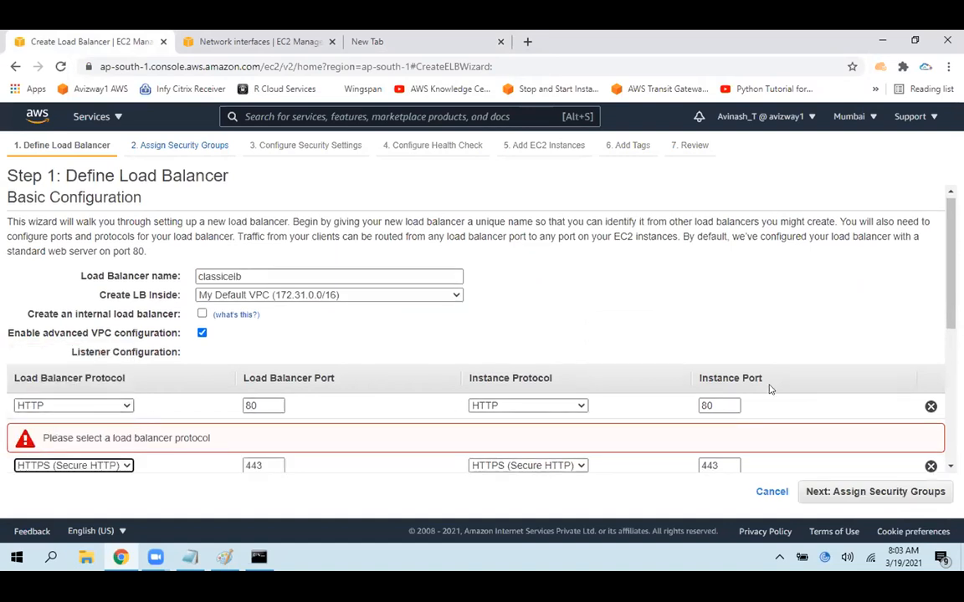
pyautogui.click(875, 492)
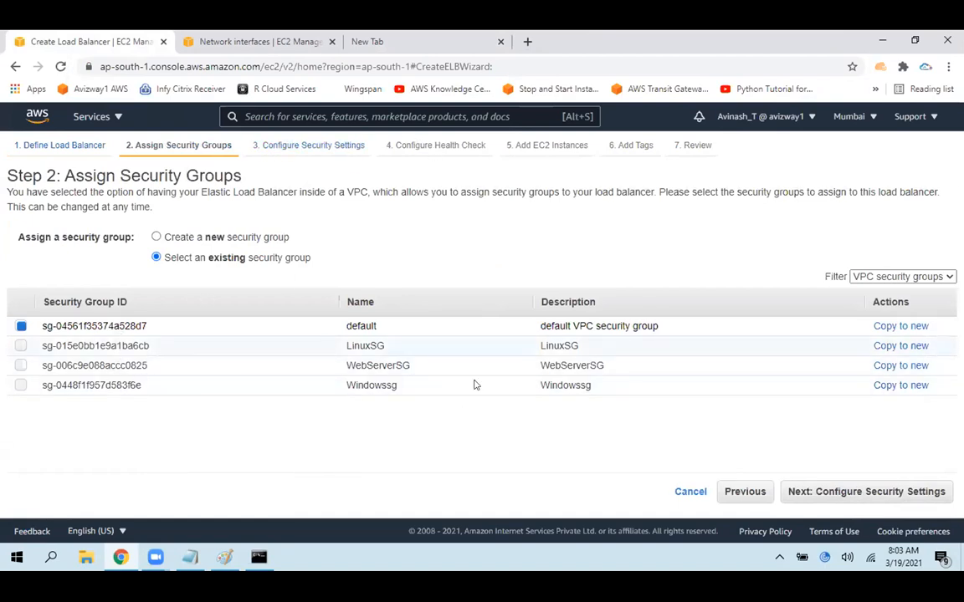
# Proceed to the security settings, choose a certificate from ACM as the certificate type, and view the available certificates
pyautogui.click(821, 491)
pyautogui.click(281, 300)
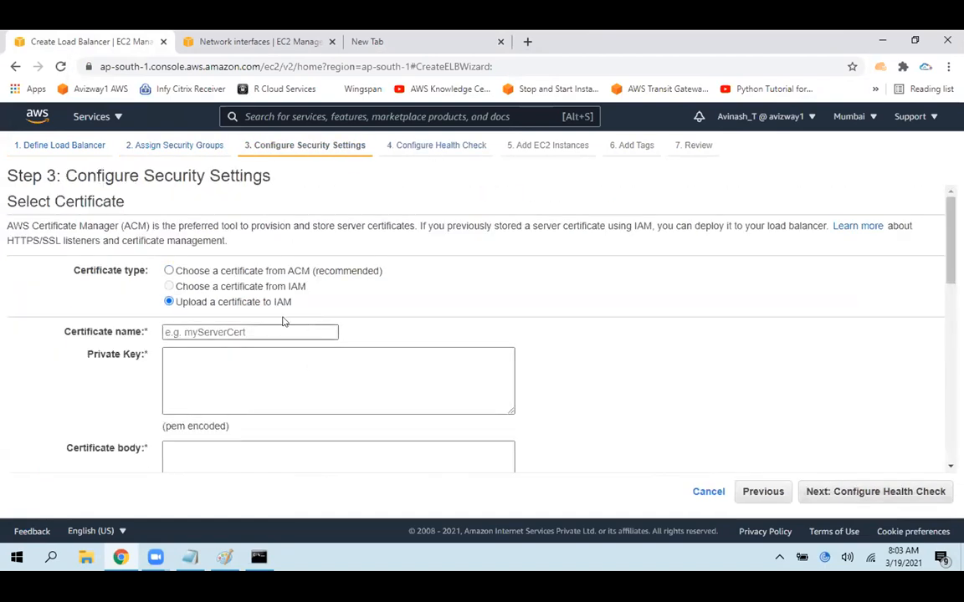
pyautogui.click(268, 272)
pyautogui.click(264, 370)
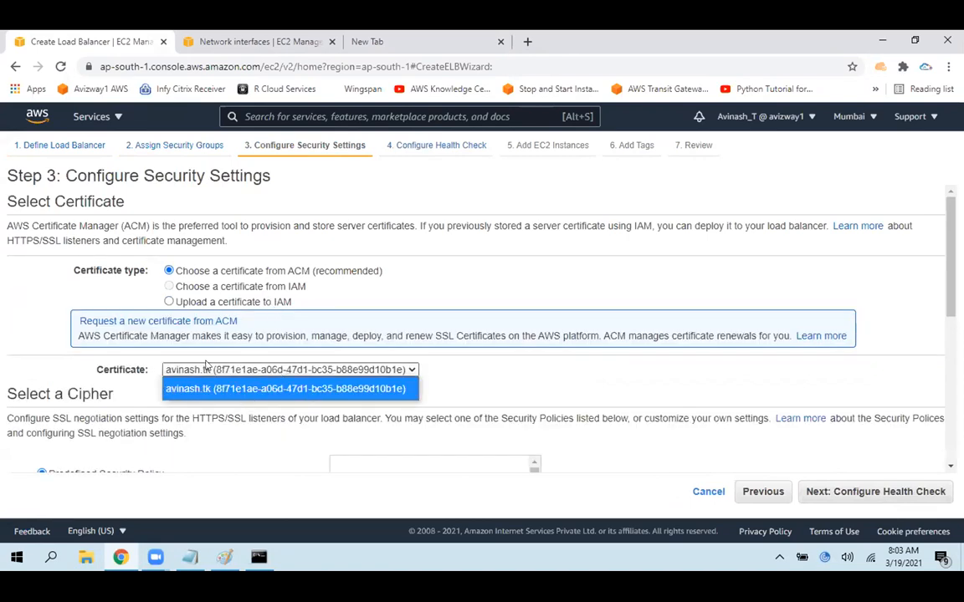
pyautogui.click(517, 385)
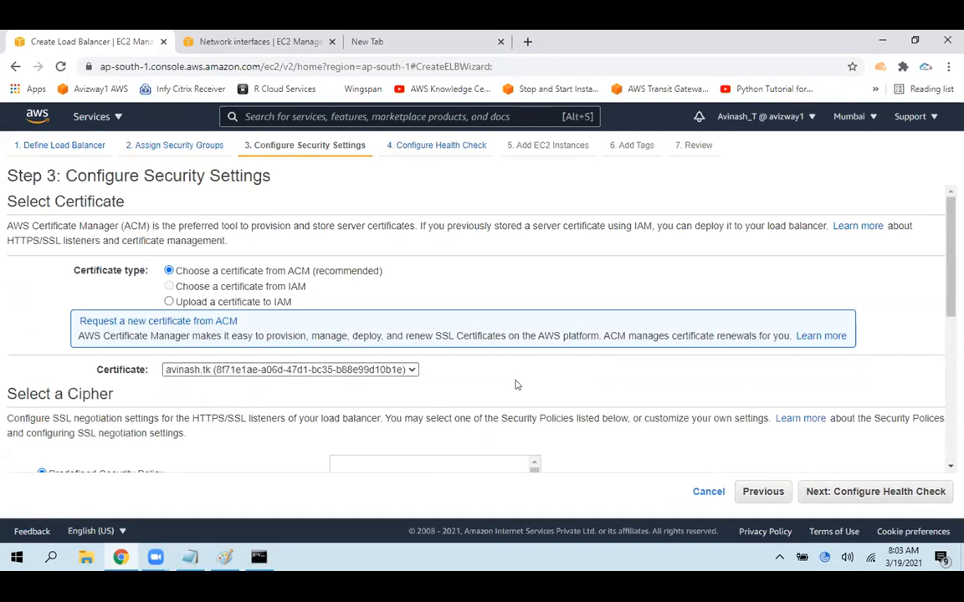
# Go back to the load balancer definition and remove the HTTPS listener on port 443
pyautogui.click(747, 493)
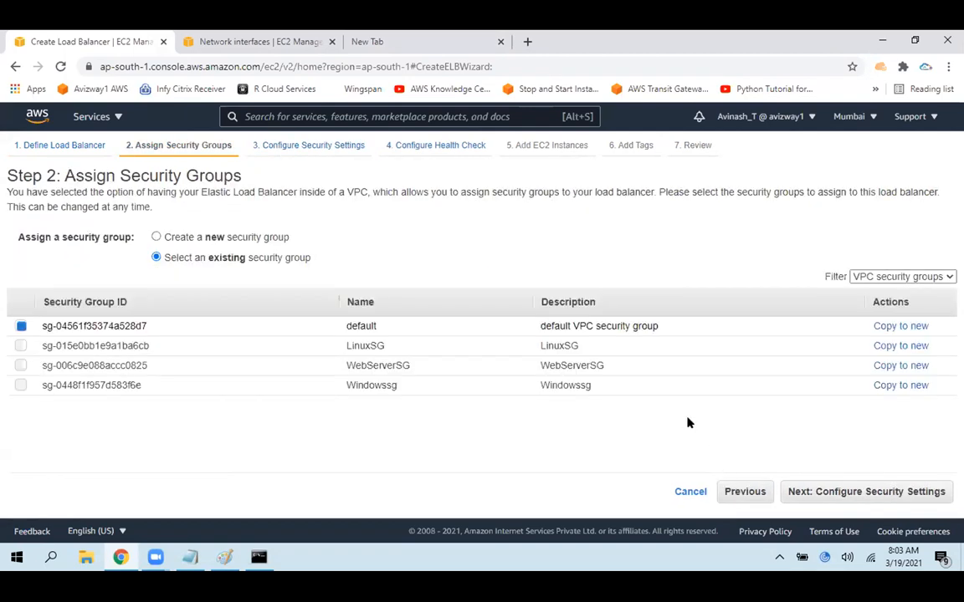
pyautogui.click(753, 492)
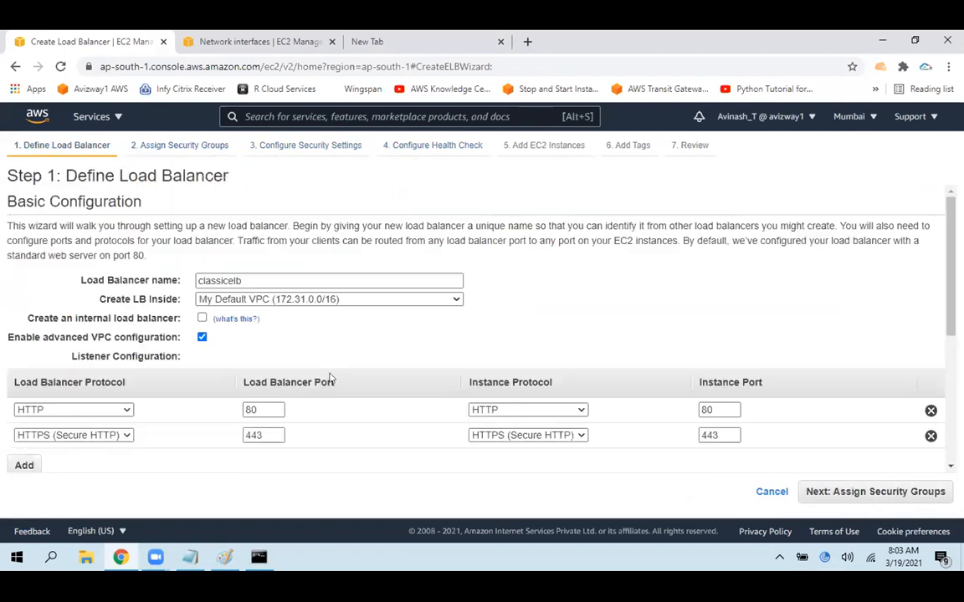
pyautogui.click(930, 436)
pyautogui.hotkey('ctrl', 'a')
pyautogui.click(658, 316)
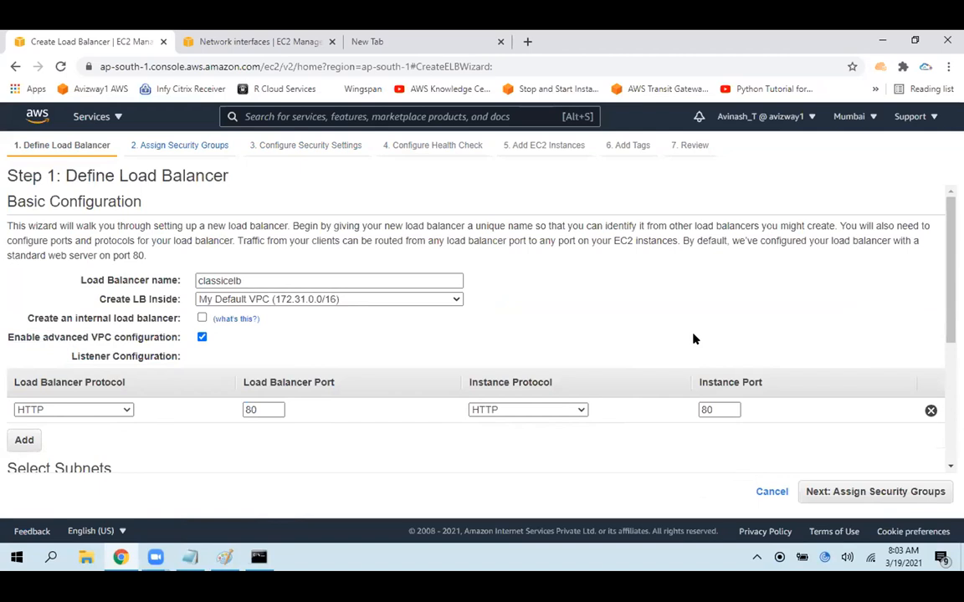
# Add the ap-south-1c subnet to the selected subnets and proceed to assigning security groups
pyautogui.moveTo(950, 351); pyautogui.dragTo(950, 452)
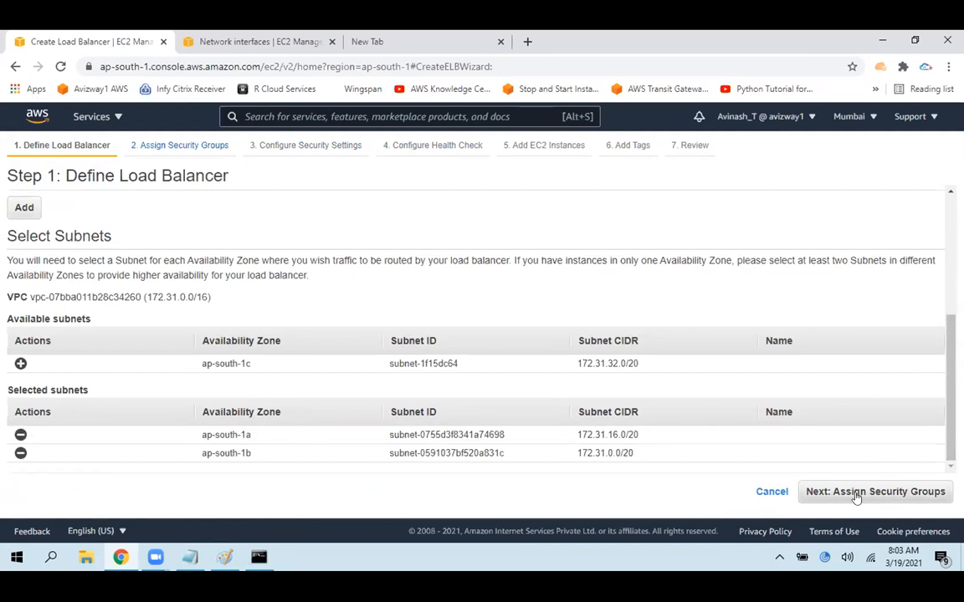
pyautogui.click(19, 364)
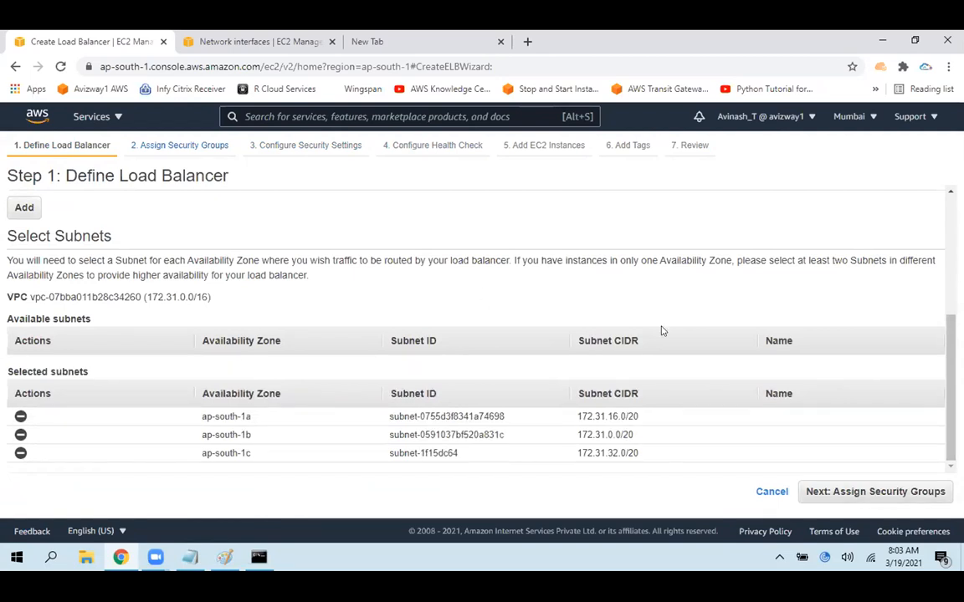
pyautogui.click(862, 492)
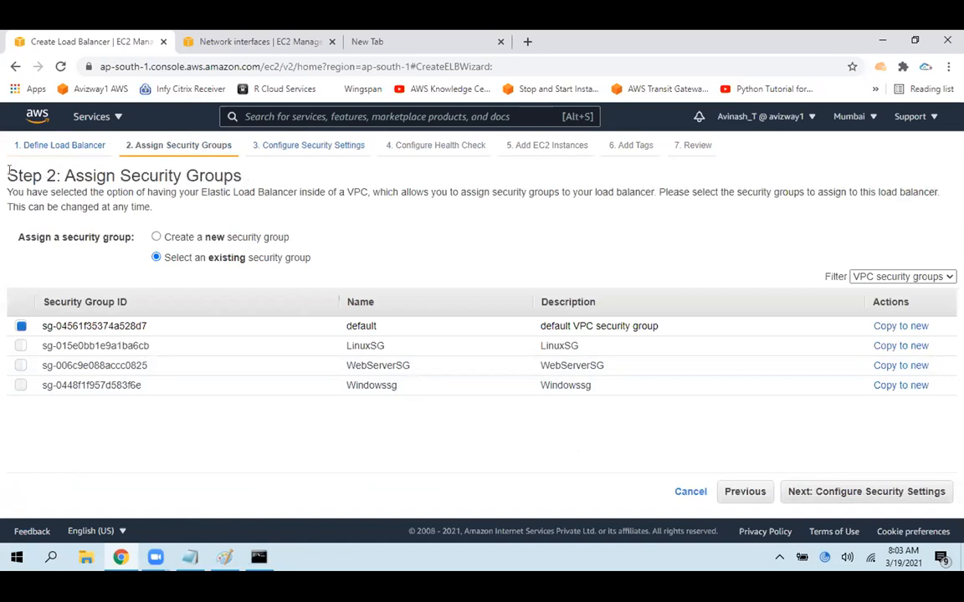
# Highlight the security group step's heading, mark the ELB box with a red bracket in Paint, and return to the wizard
pyautogui.moveTo(9, 171); pyautogui.dragTo(299, 177)
pyautogui.click(224, 557)
pyautogui.moveTo(697, 366); pyautogui.dragTo(699, 433)
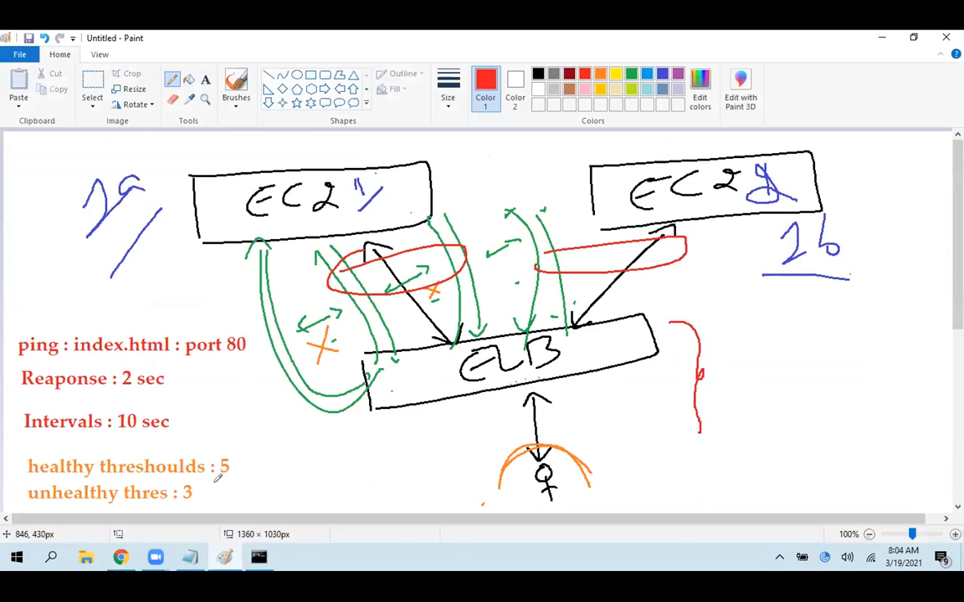
pyautogui.click(220, 557)
pyautogui.click(191, 428)
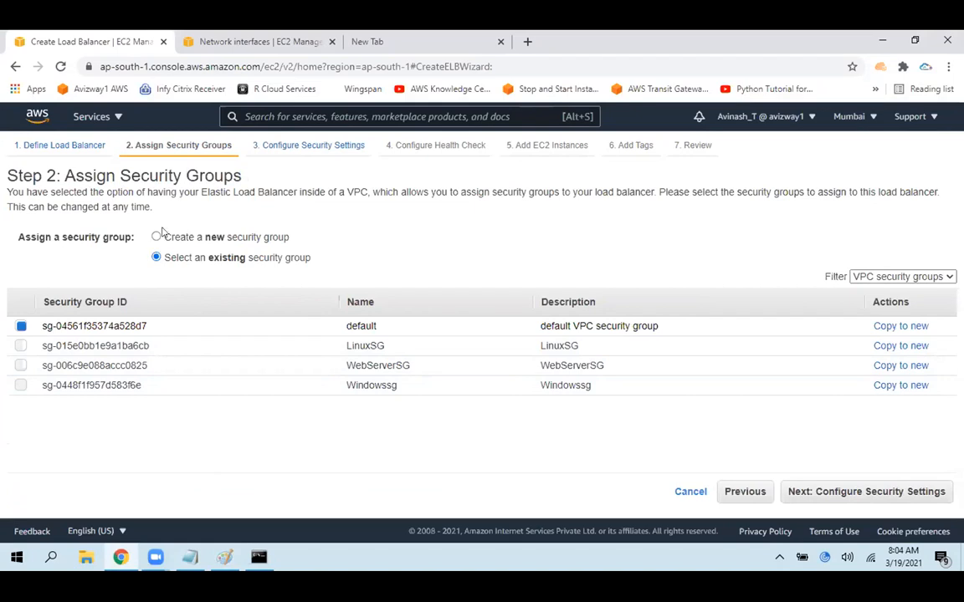
# Create a new security group with ELBSG as both its name and description
pyautogui.click(190, 241)
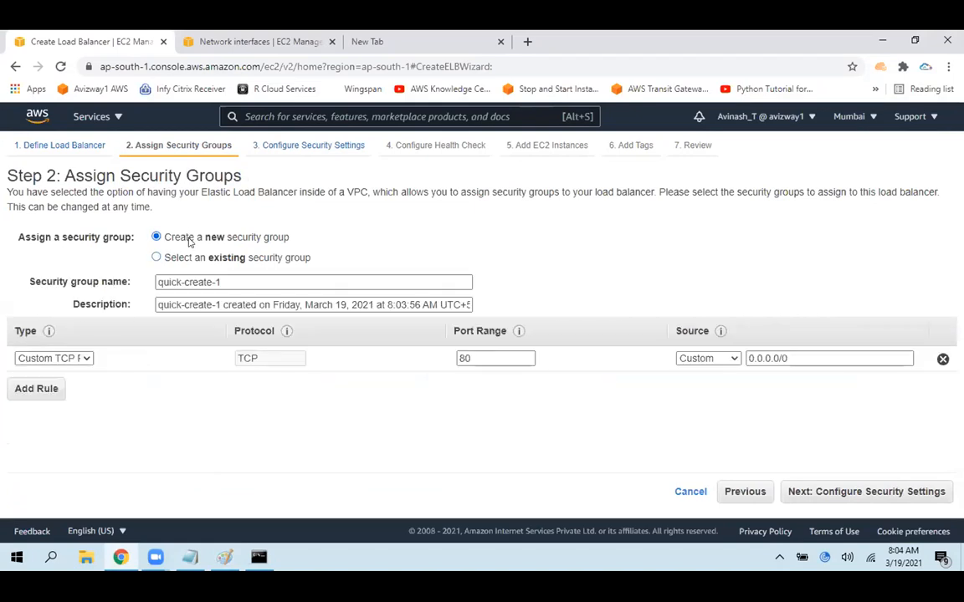
pyautogui.moveTo(290, 282); pyautogui.dragTo(29, 281)
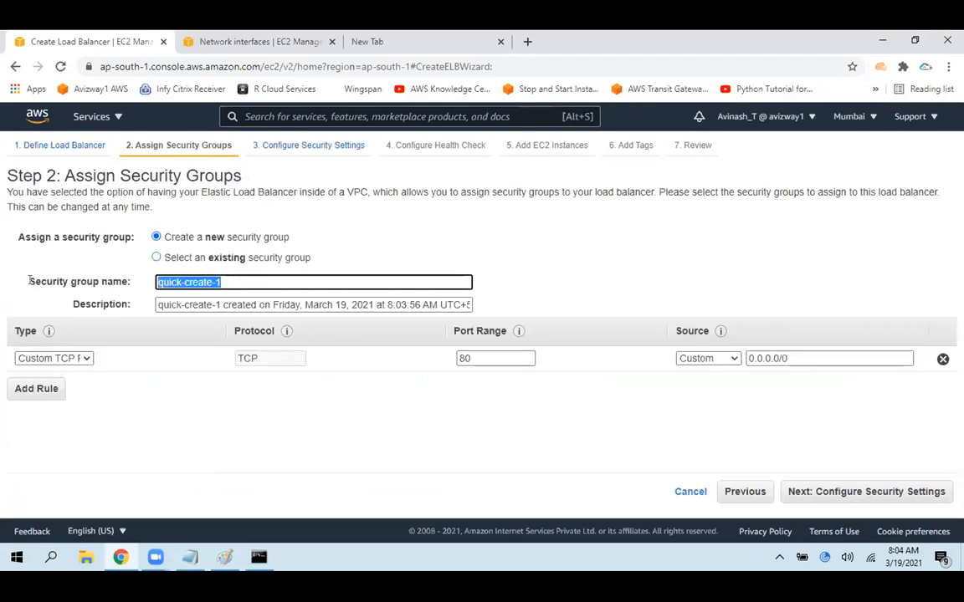
pyautogui.write('ELBSG')
pyautogui.hotkey('ctrl', 'a')
pyautogui.hotkey('ctrl', 'c')
pyautogui.press('Tab')
pyautogui.hotkey('ctrl', 'v')
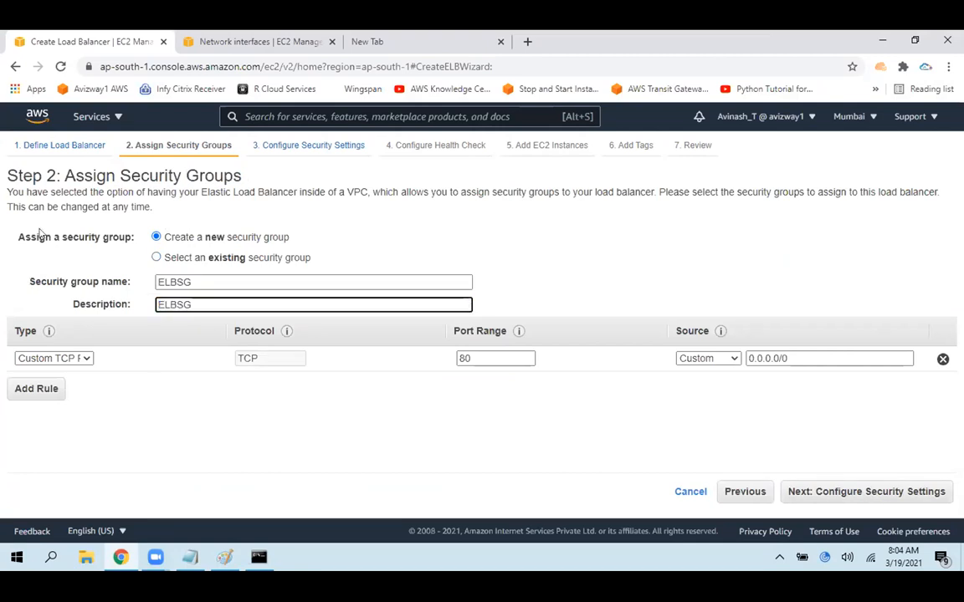
pyautogui.click(294, 446)
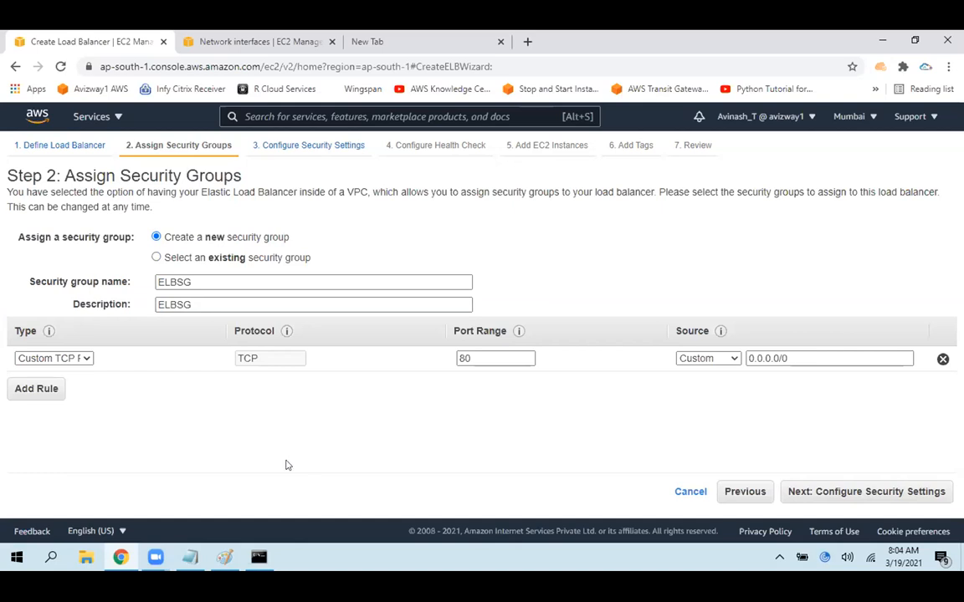
pyautogui.click(208, 282)
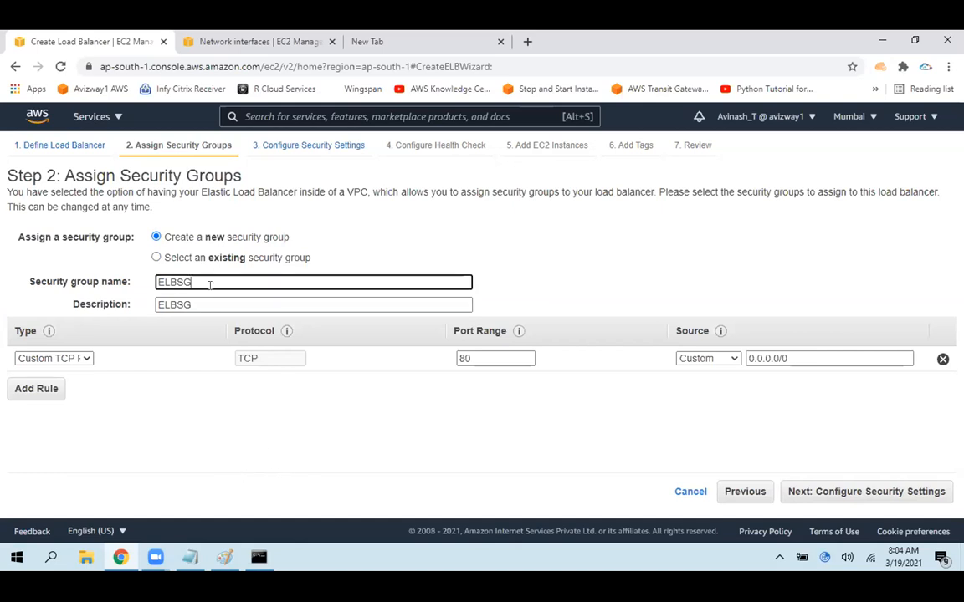
pyautogui.click(252, 451)
# Highlight the port range 80 and source 0.0.0.0/0 of the ELBSG rule
pyautogui.doubleClick(464, 359)
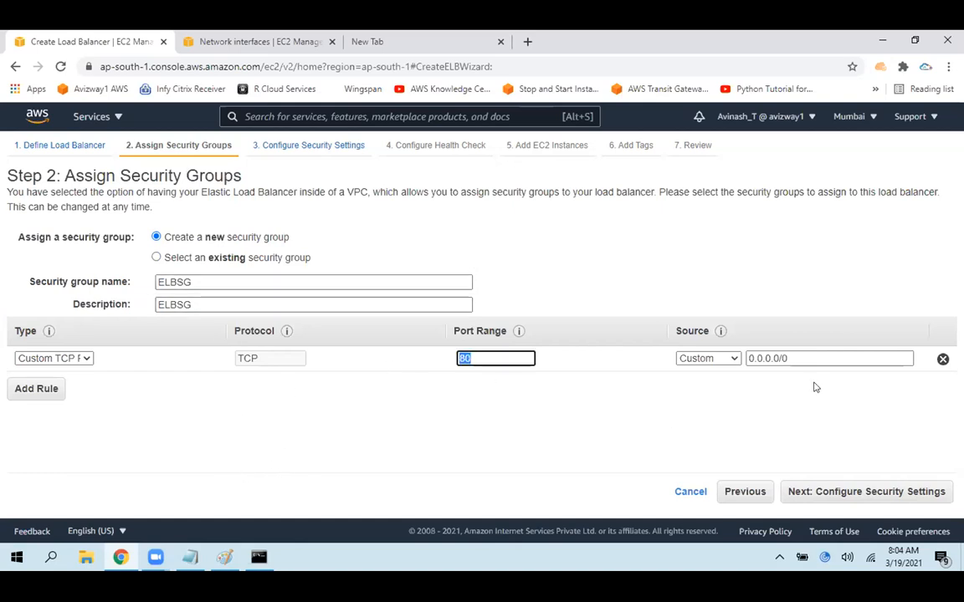
pyautogui.moveTo(824, 359); pyautogui.dragTo(701, 364)
pyautogui.click(676, 421)
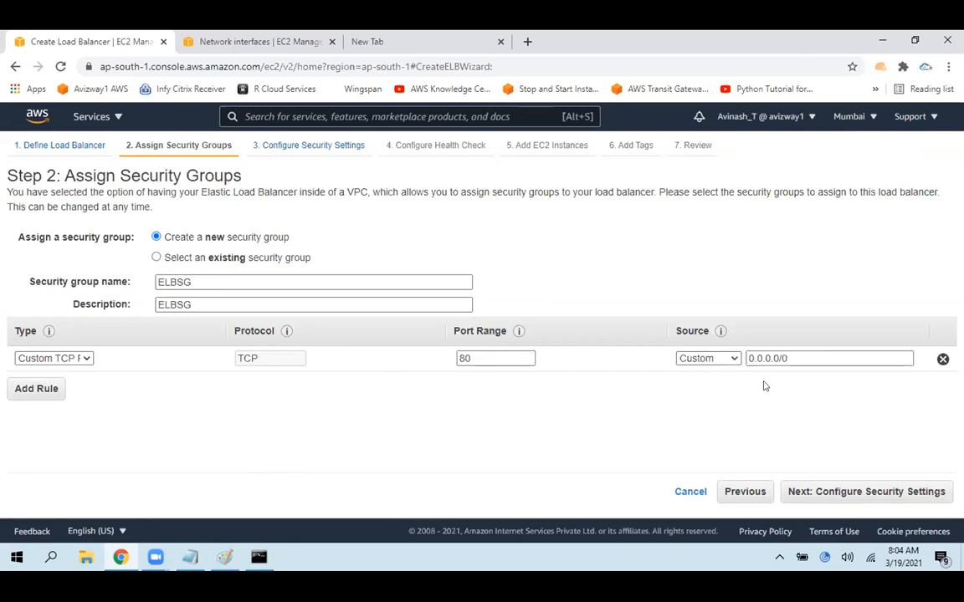
pyautogui.moveTo(800, 358); pyautogui.dragTo(558, 374)
pyautogui.click(218, 472)
# Draw red downward arrows below the ELB box in Paint, and return to the wizard to highlight the ELBSG rule's source
pyautogui.click(224, 556)
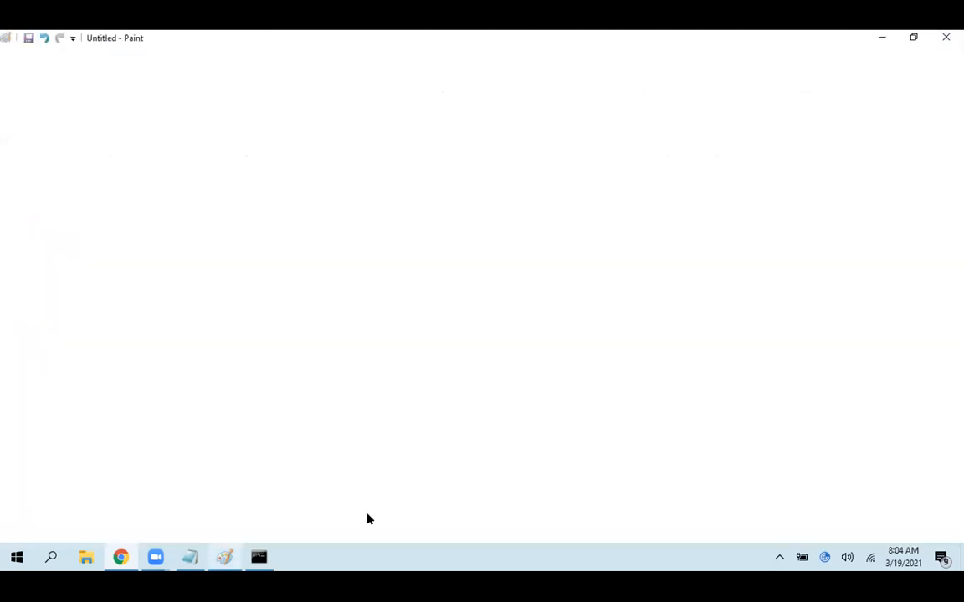
pyautogui.moveTo(575, 385)
pyautogui.mouseDown()
pyautogui.moveTo(582, 434)
pyautogui.moveTo(594, 406)
pyautogui.moveTo(624, 424)
pyautogui.moveTo(644, 406)
pyautogui.mouseUp()
pyautogui.moveTo(647, 363); pyautogui.dragTo(663, 421)
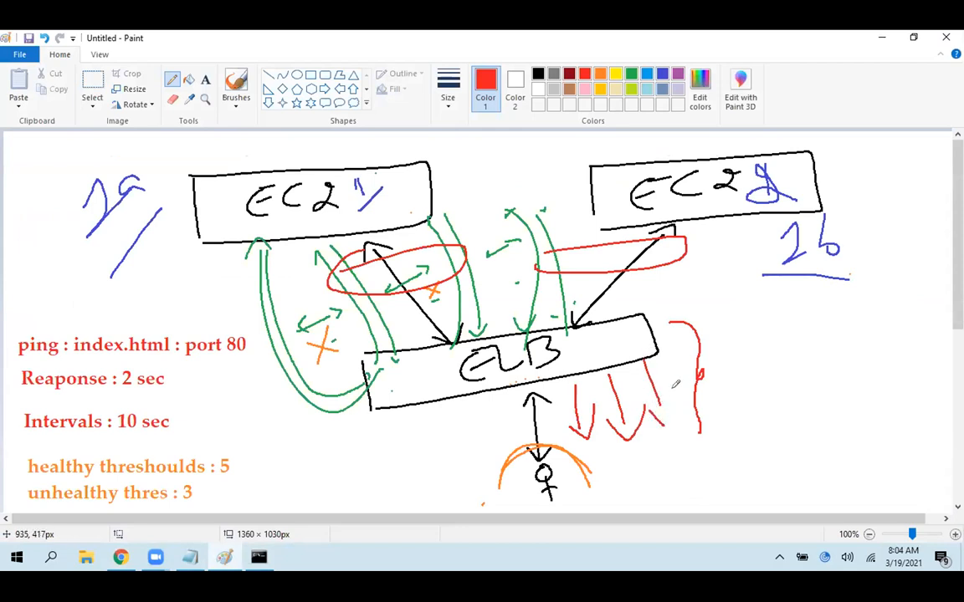
pyautogui.moveTo(628, 461)
pyautogui.mouseDown()
pyautogui.moveTo(620, 456)
pyautogui.moveTo(643, 509)
pyautogui.moveTo(662, 500)
pyautogui.mouseUp()
pyautogui.click(226, 560)
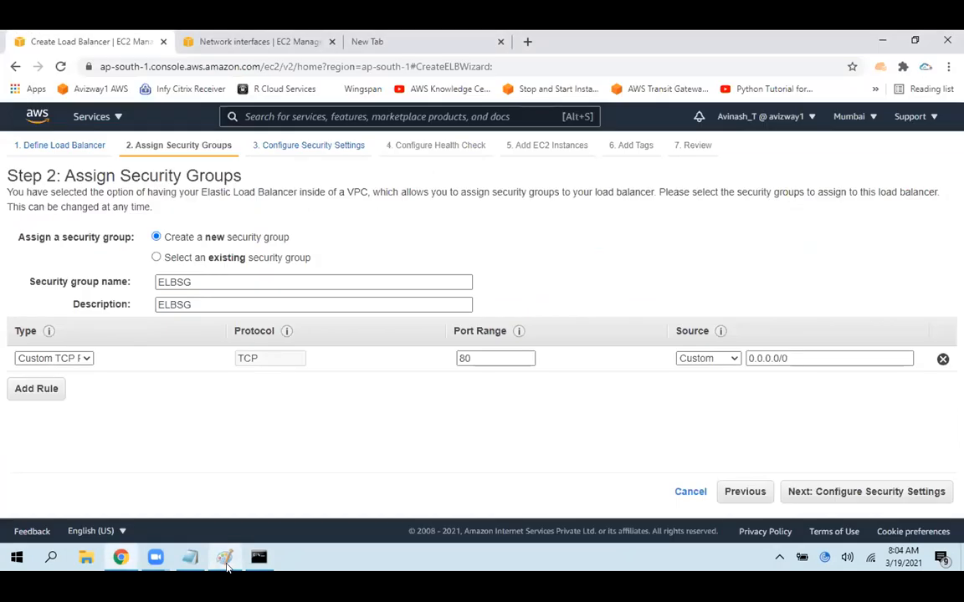
pyautogui.moveTo(799, 356); pyautogui.dragTo(729, 359)
pyautogui.click(578, 424)
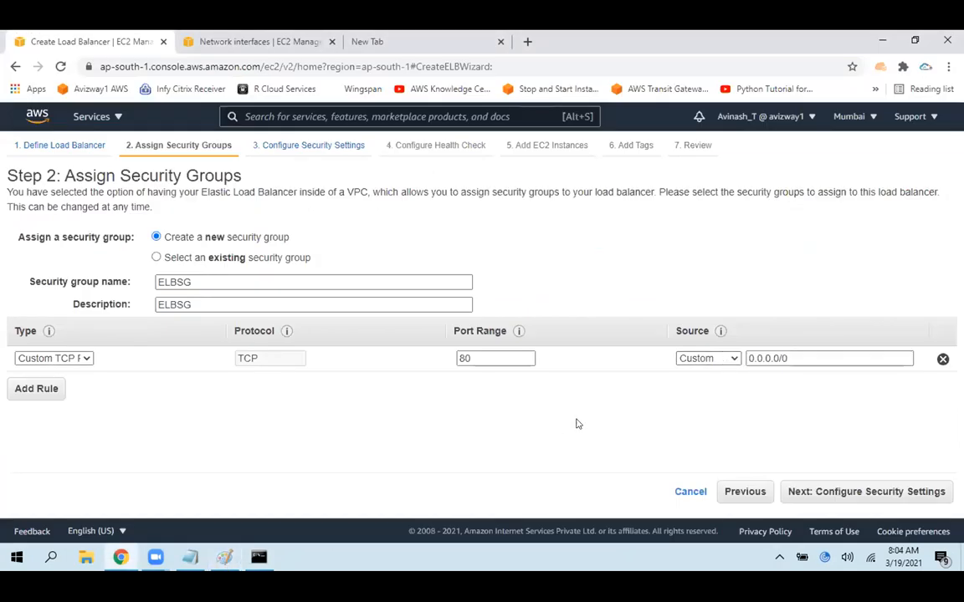
# Continue to the Configure Security Settings step and highlight its warning about the missing secure listener
pyautogui.click(825, 493)
pyautogui.moveTo(7, 174); pyautogui.dragTo(211, 191)
pyautogui.click(318, 184)
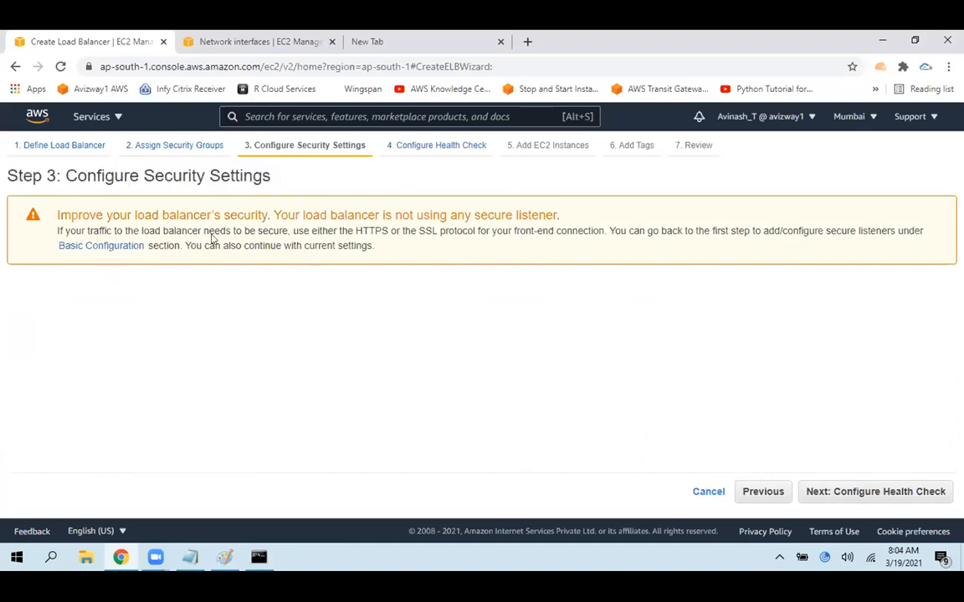
pyautogui.moveTo(348, 231); pyautogui.dragTo(413, 274)
pyautogui.click(400, 235)
pyautogui.click(384, 315)
pyautogui.moveTo(58, 214); pyautogui.dragTo(367, 246)
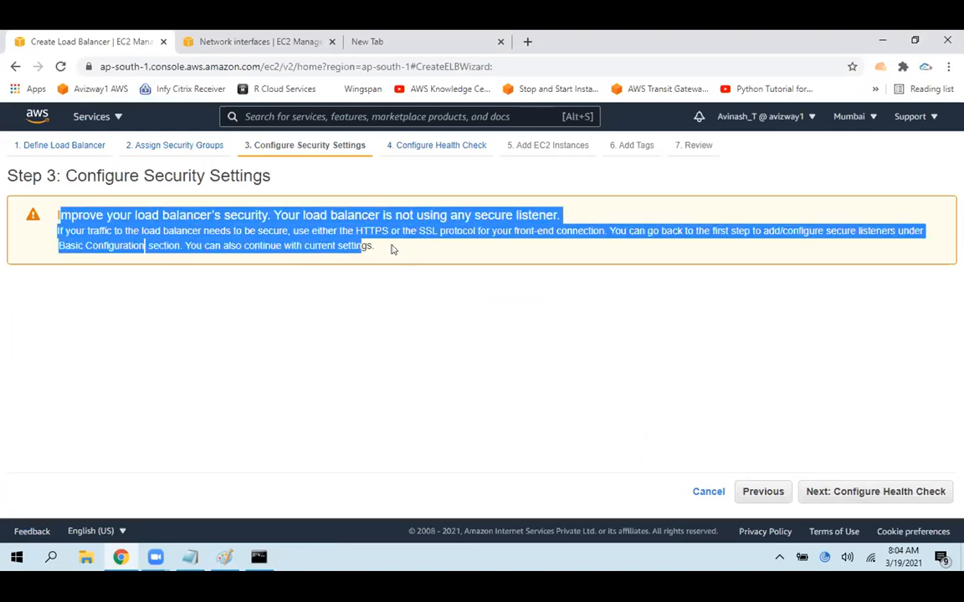
pyautogui.click(393, 256)
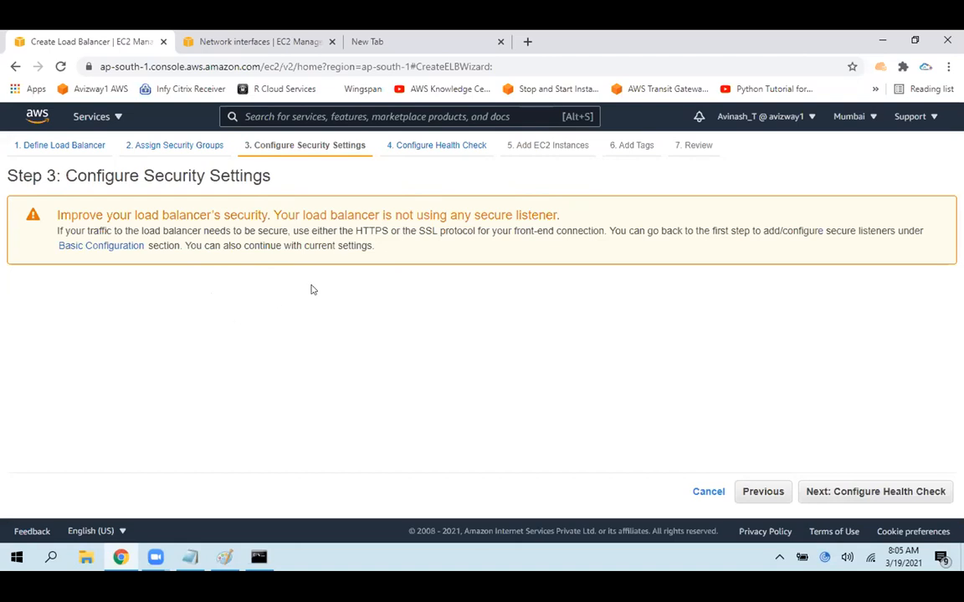
# Continue to the Configure Health Check step, circle the health check notes in red in Paint, and return to the wizard
pyautogui.click(857, 496)
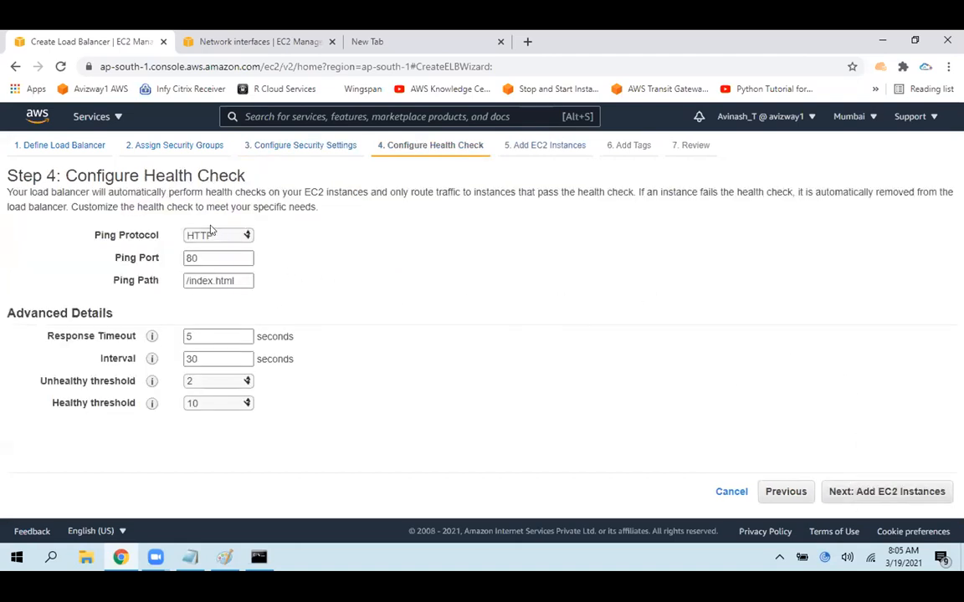
pyautogui.click(224, 557)
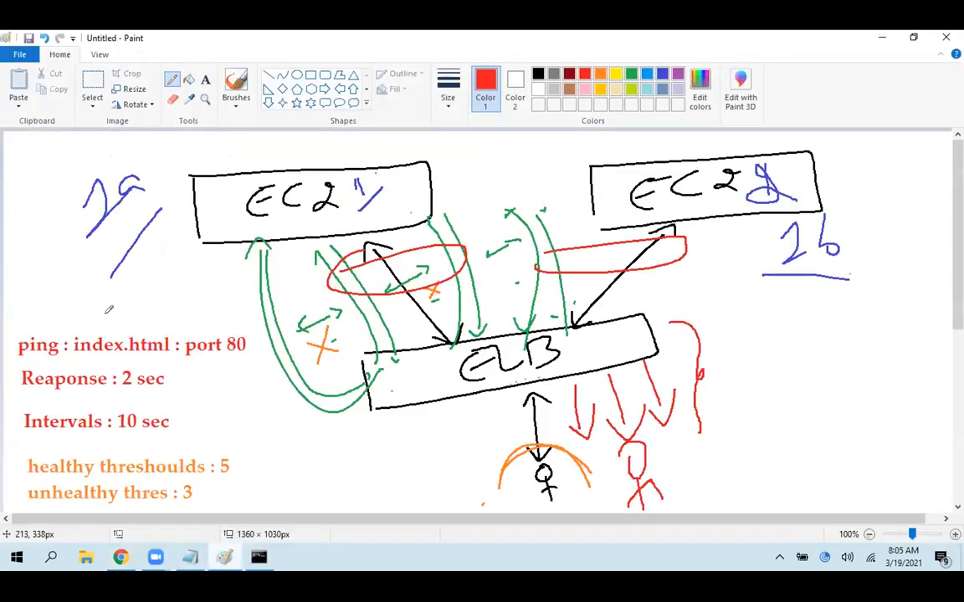
pyautogui.moveTo(14, 470)
pyautogui.mouseDown()
pyautogui.moveTo(50, 250)
pyautogui.moveTo(324, 439)
pyautogui.moveTo(323, 510)
pyautogui.mouseUp()
pyautogui.click(226, 557)
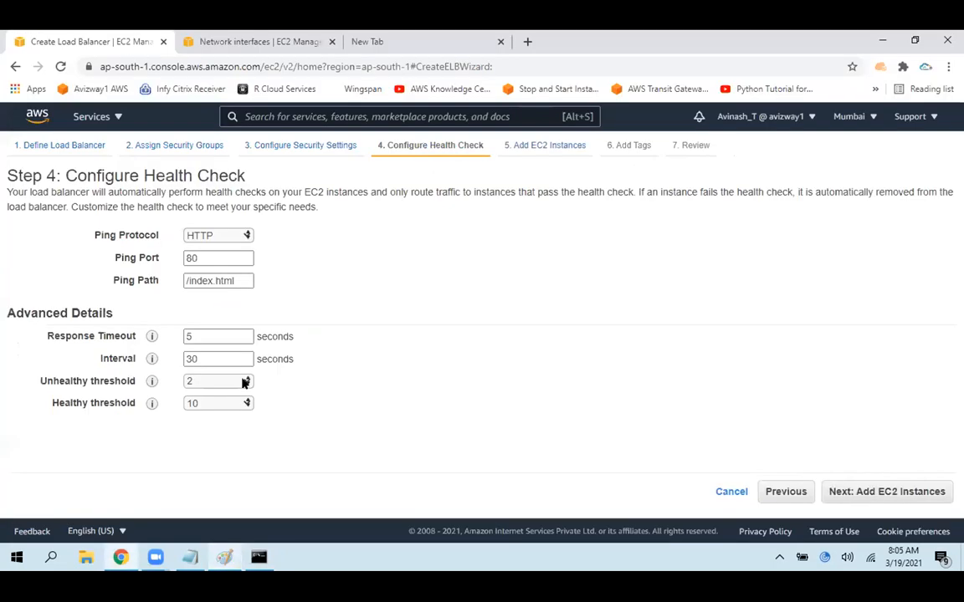
# Choose HTTP as the health check's ping protocol
pyautogui.moveTo(95, 235); pyautogui.dragTo(133, 235)
pyautogui.click(208, 237)
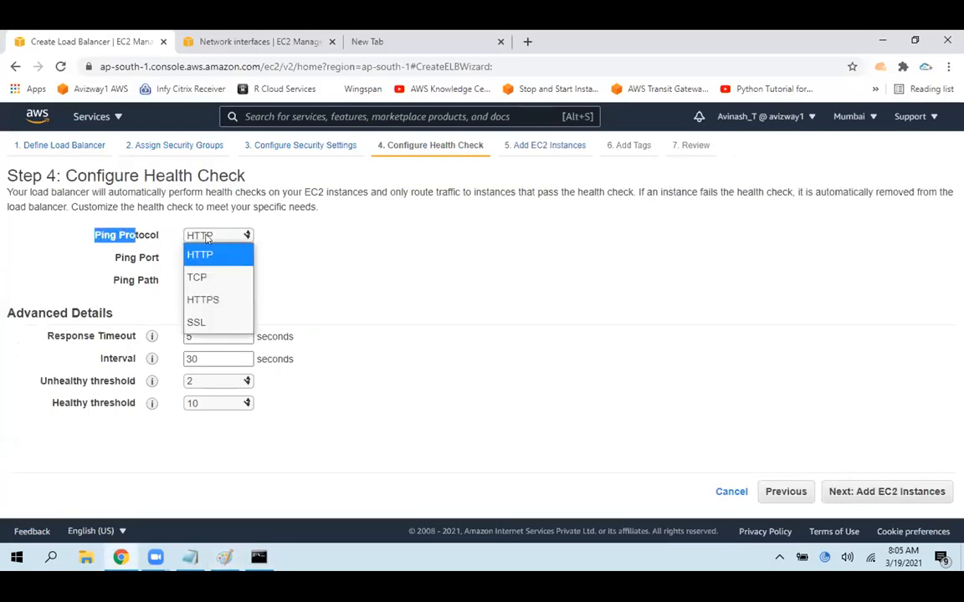
pyautogui.click(211, 260)
pyautogui.click(348, 267)
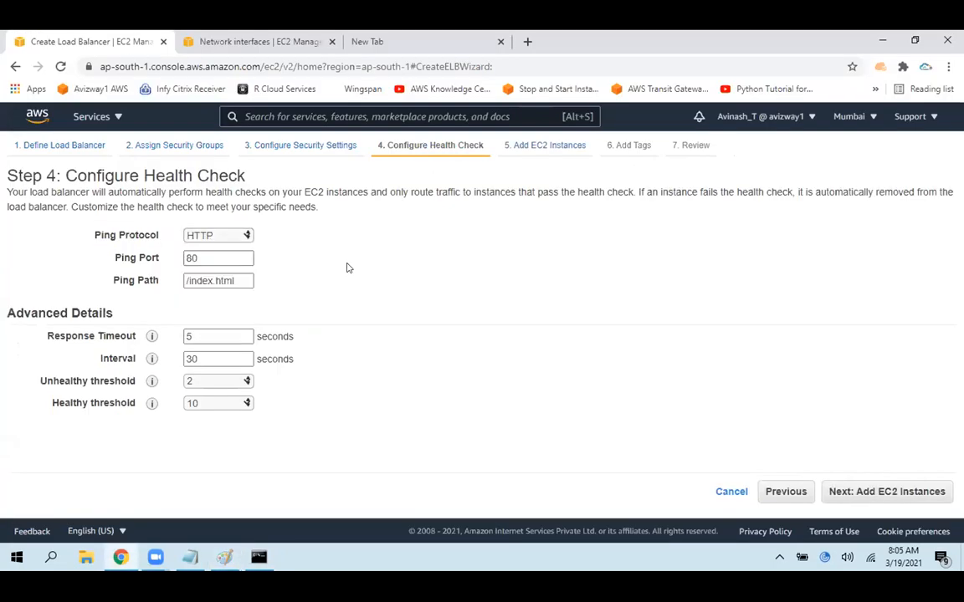
# Highlight the health check's ping port 80 and ping path /index.html
pyautogui.moveTo(107, 257); pyautogui.dragTo(210, 252)
pyautogui.doubleClick(251, 259)
pyautogui.click(318, 274)
pyautogui.moveTo(242, 280); pyautogui.dragTo(170, 283)
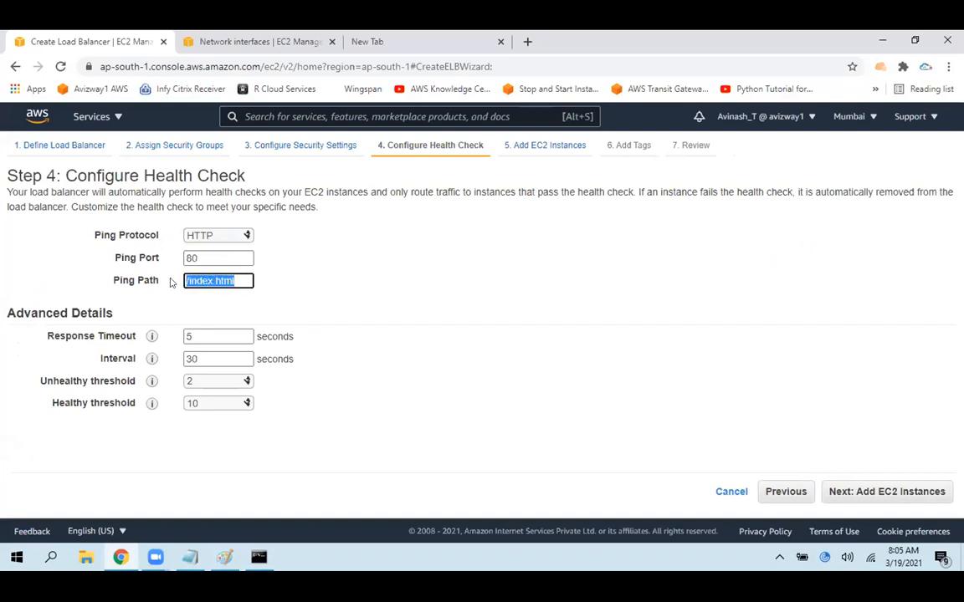
pyautogui.click(404, 296)
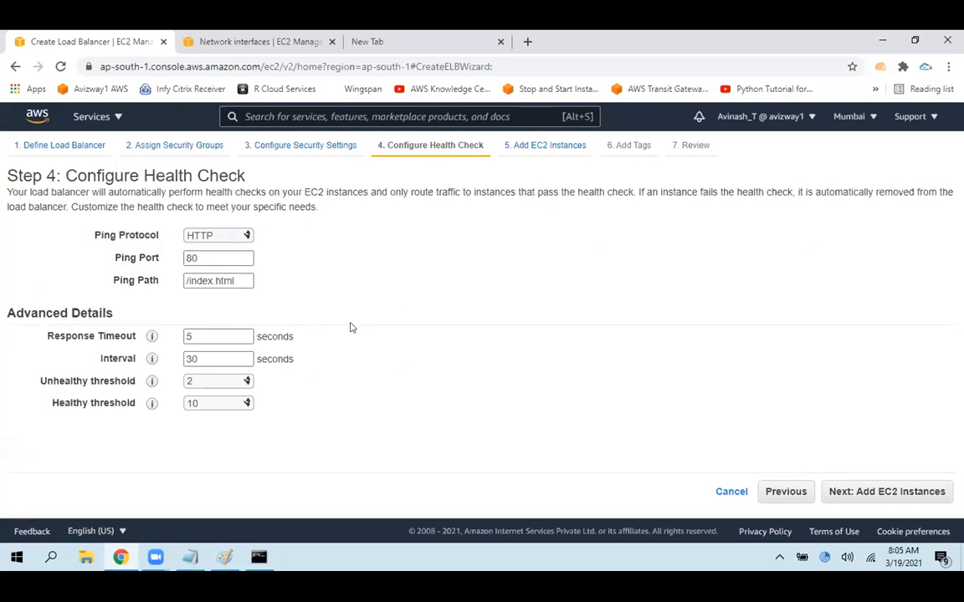
# Circle the 2 sec response note in red in Paint, and return to the wizard's highlighted Response Timeout label
pyautogui.click(224, 557)
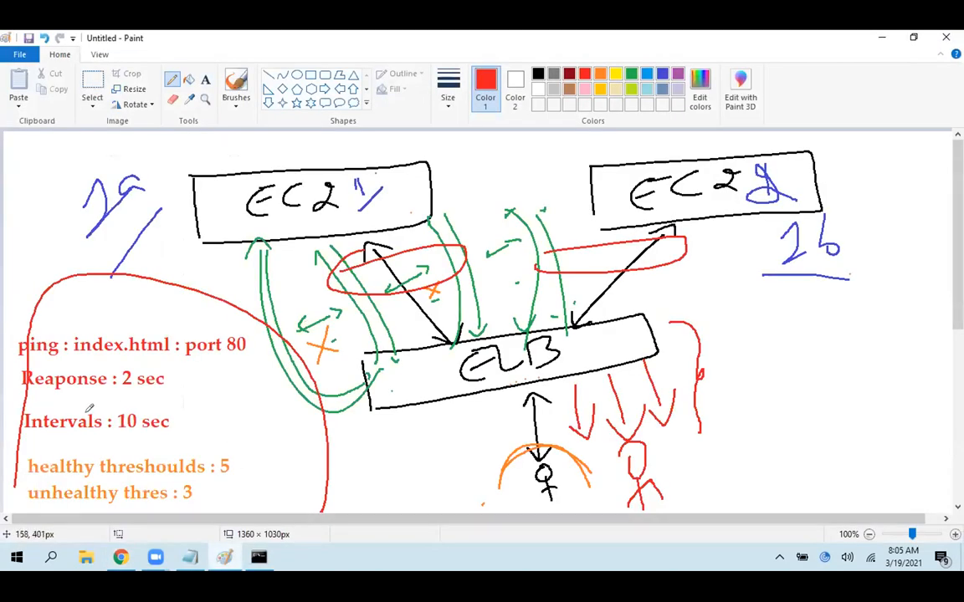
pyautogui.moveTo(28, 386)
pyautogui.mouseDown()
pyautogui.moveTo(186, 379)
pyautogui.moveTo(25, 383)
pyautogui.moveTo(52, 401)
pyautogui.mouseUp()
pyautogui.click(120, 557)
pyautogui.moveTo(48, 335); pyautogui.dragTo(136, 335)
pyautogui.click(122, 559)
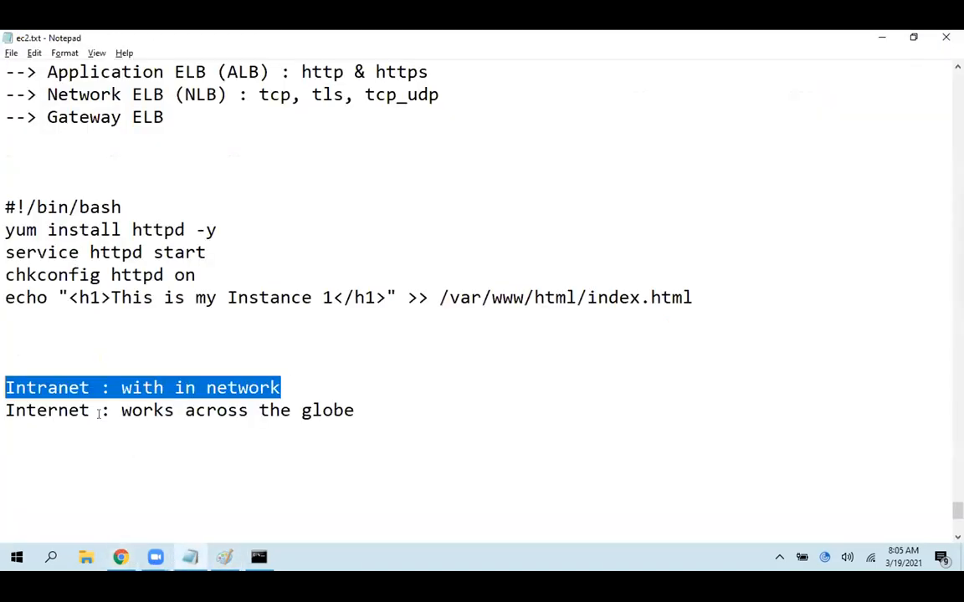
pyautogui.click(218, 555)
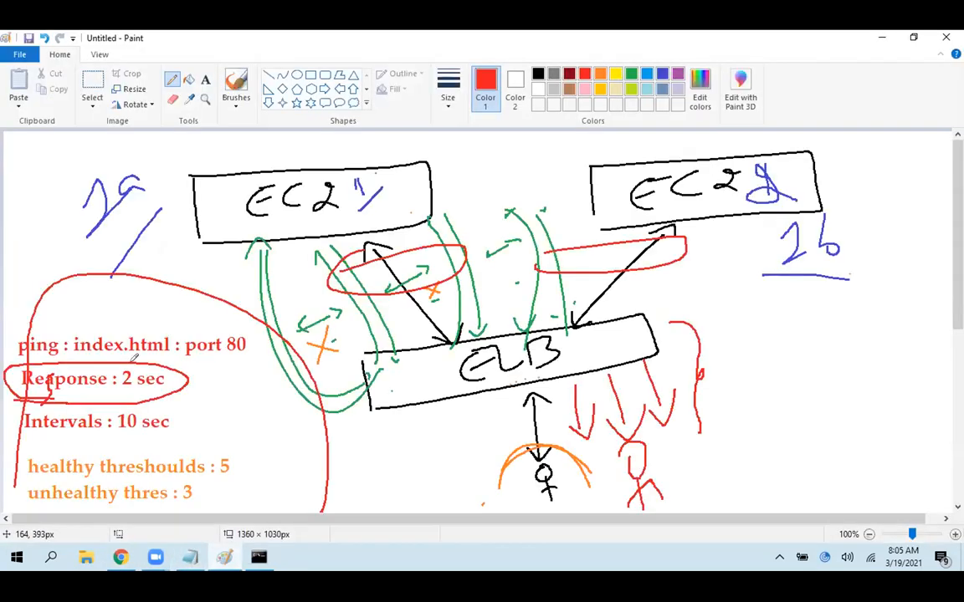
pyautogui.click(123, 559)
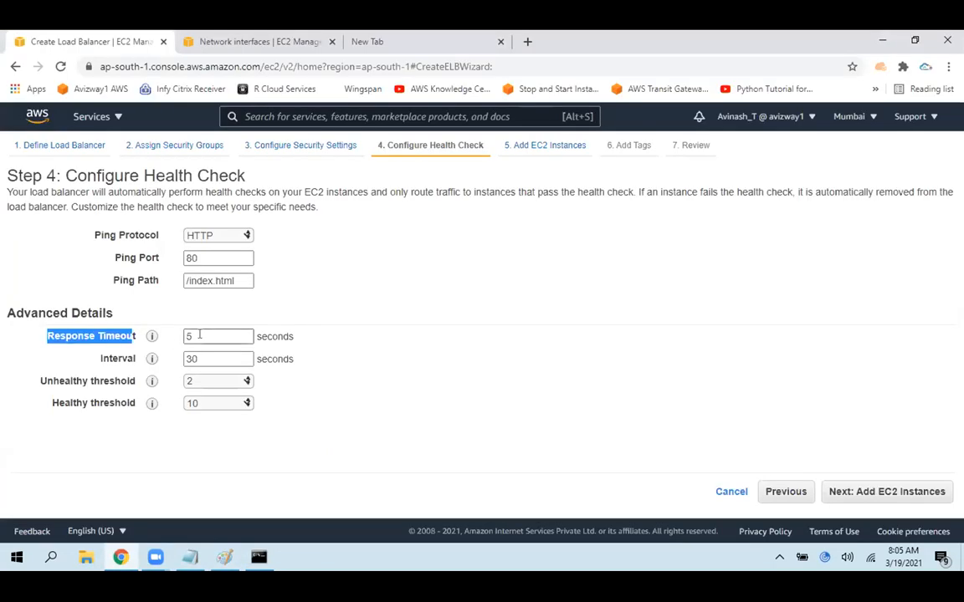
# Set the health check's response timeout to 2 seconds
pyautogui.press('BackSpace')
pyautogui.write('2')
pyautogui.click(407, 378)
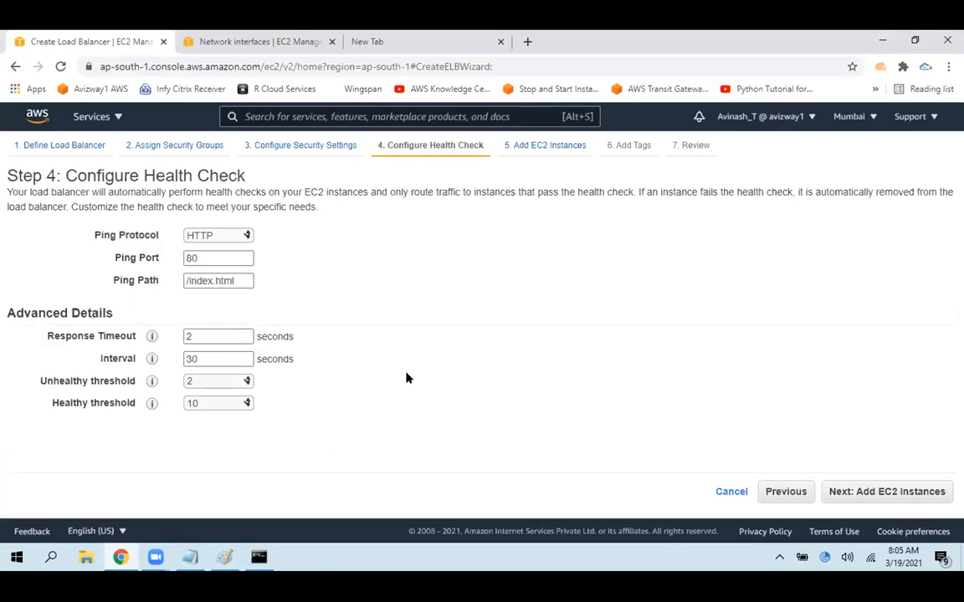
# Draw red lines from the first EC2 box to the ELB box in Paint, and return to the wizard to highlight the Interval label
pyautogui.click(219, 558)
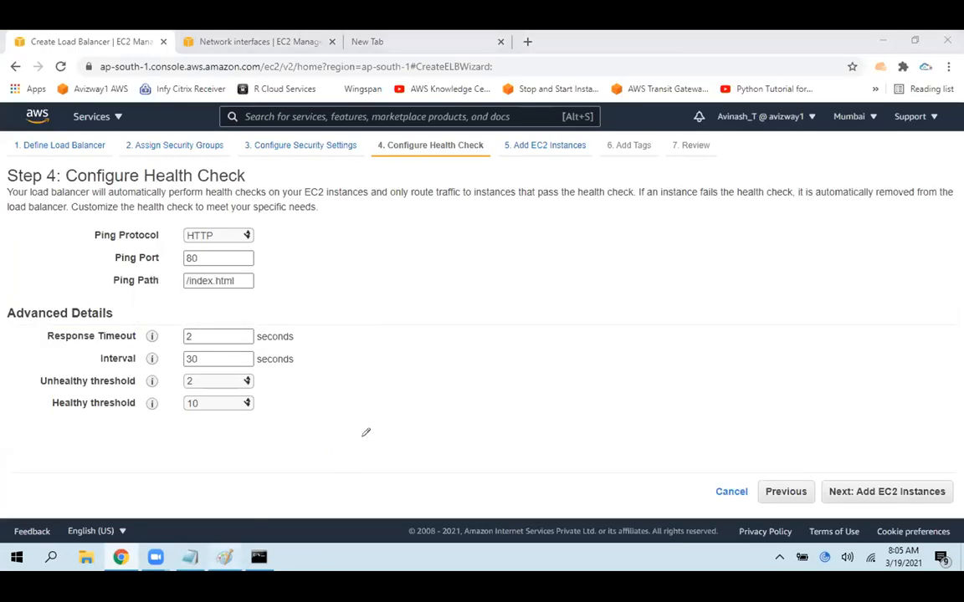
pyautogui.moveTo(577, 331)
pyautogui.mouseDown()
pyautogui.moveTo(500, 244)
pyautogui.moveTo(422, 194)
pyautogui.moveTo(395, 211)
pyautogui.moveTo(526, 336)
pyautogui.mouseUp()
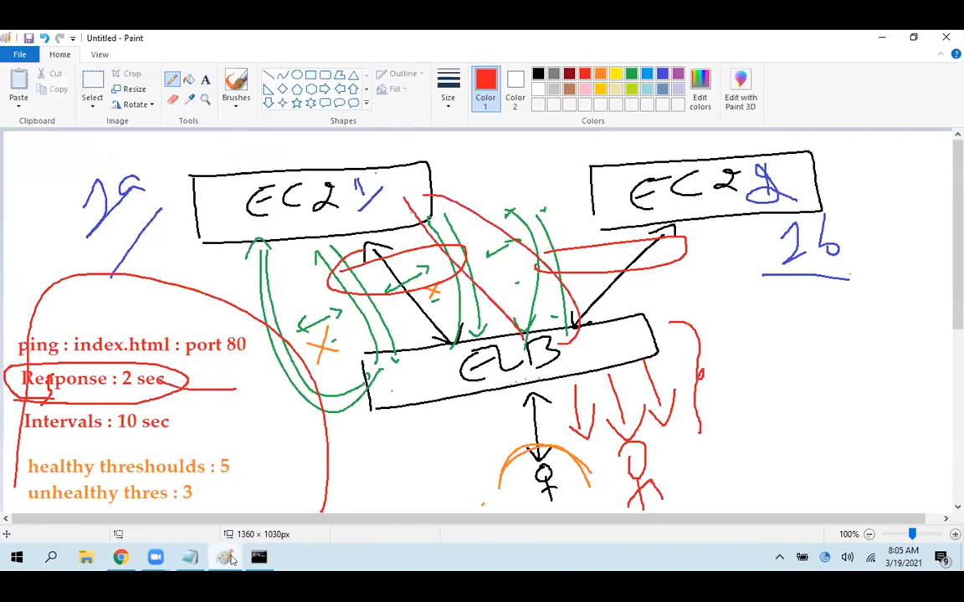
pyautogui.click(225, 558)
pyautogui.doubleClick(130, 358)
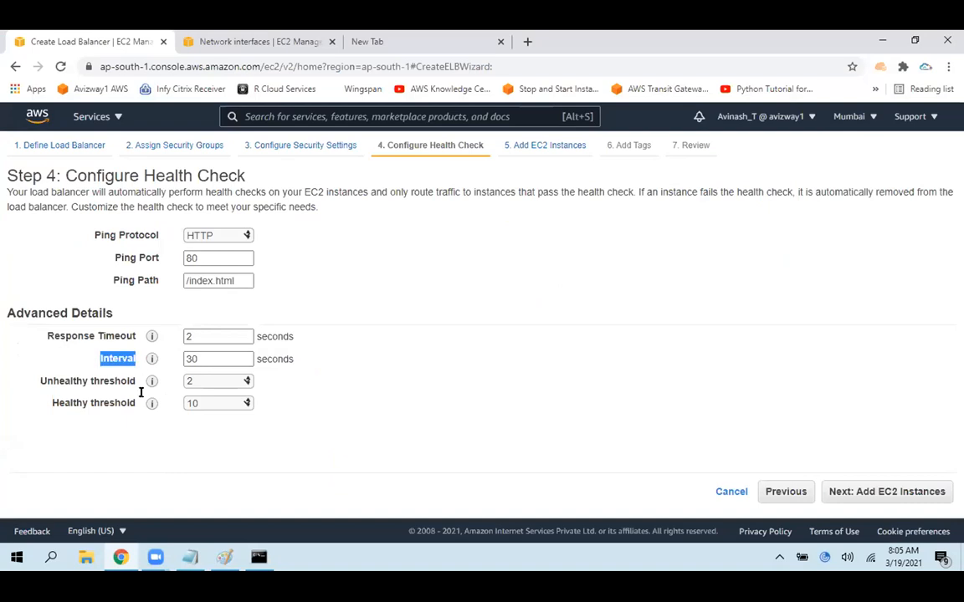
# Circle the 10 sec interval note in red in Paint, and set the health check interval to 10 seconds in the wizard
pyautogui.click(226, 558)
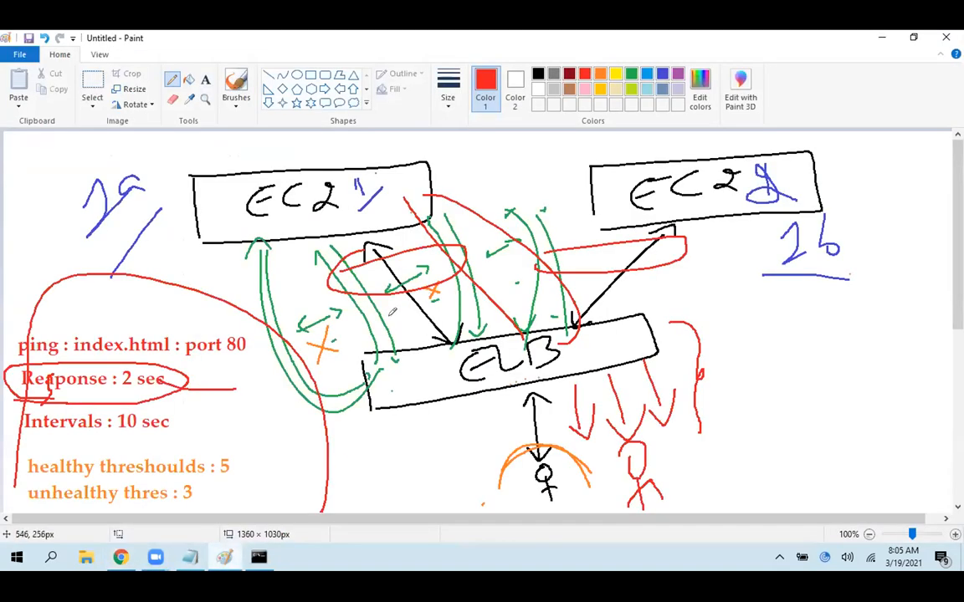
pyautogui.moveTo(105, 392)
pyautogui.mouseDown()
pyautogui.moveTo(181, 418)
pyautogui.moveTo(131, 453)
pyautogui.moveTo(100, 408)
pyautogui.mouseUp()
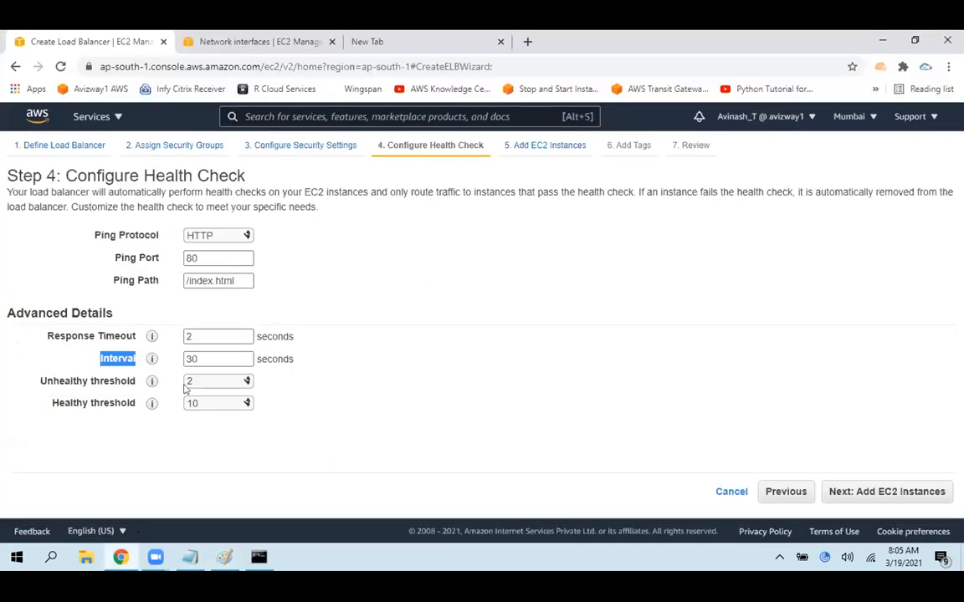
pyautogui.click(120, 558)
pyautogui.doubleClick(204, 358)
pyautogui.write('10')
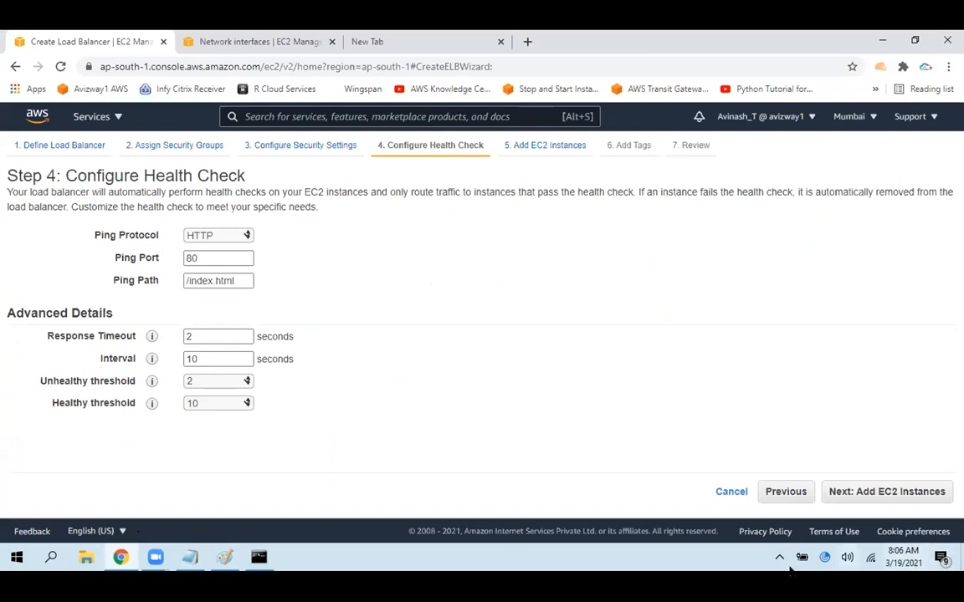
# Set the unhealthy threshold to 3 and the healthy threshold to 5
pyautogui.moveTo(40, 381); pyautogui.dragTo(92, 378)
pyautogui.click(255, 493)
pyautogui.click(242, 381)
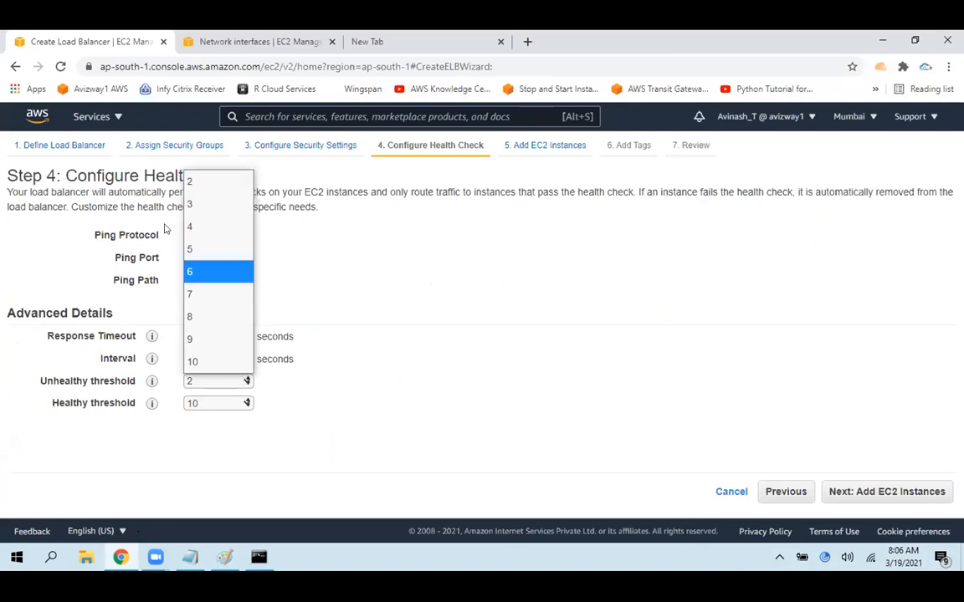
pyautogui.click(199, 204)
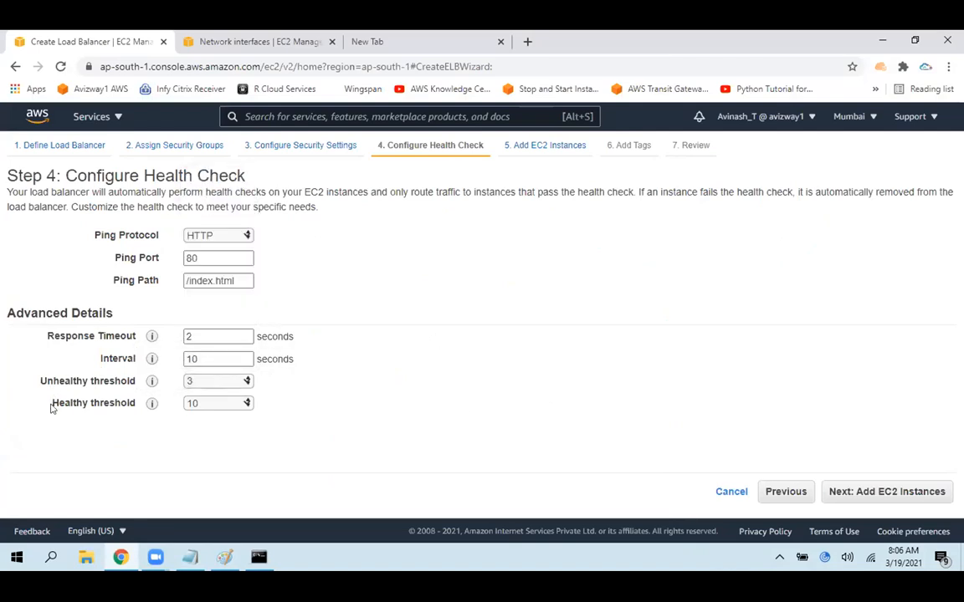
pyautogui.click(198, 403)
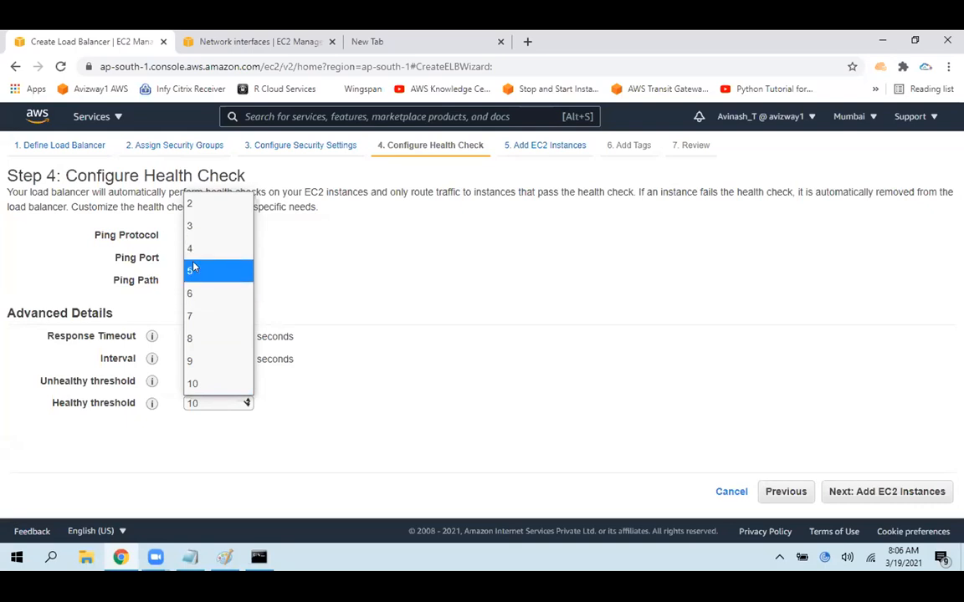
pyautogui.click(195, 270)
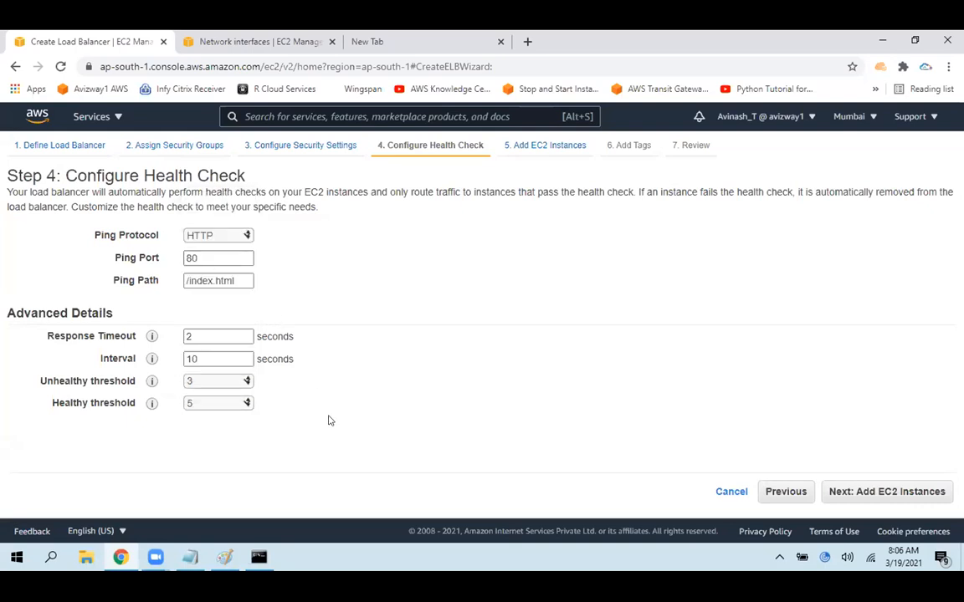
# Highlight the interval value and set the unhealthy threshold to 2
pyautogui.click(180, 358)
pyautogui.moveTo(180, 358); pyautogui.dragTo(244, 358)
pyautogui.click(356, 387)
pyautogui.click(199, 379)
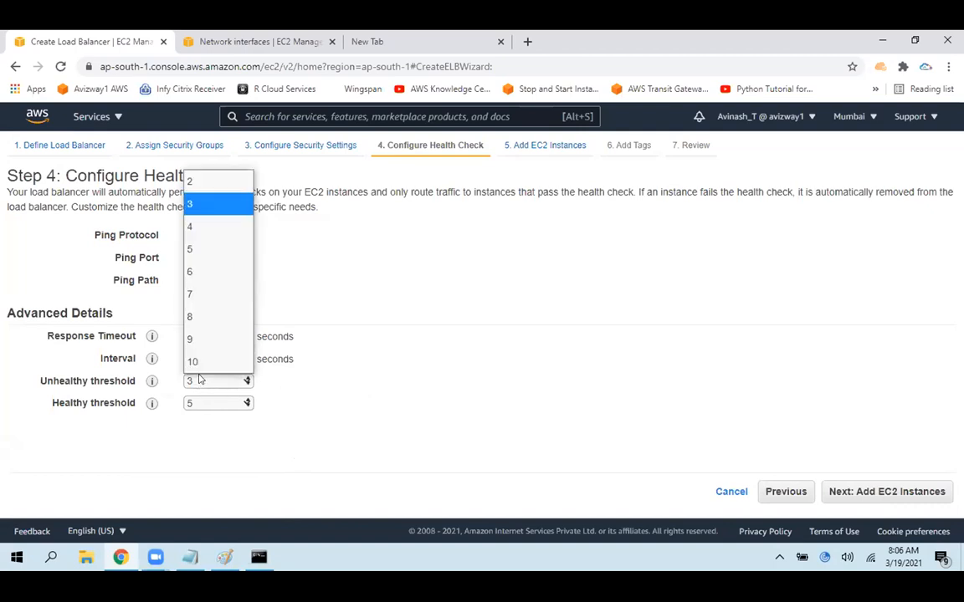
pyautogui.click(189, 181)
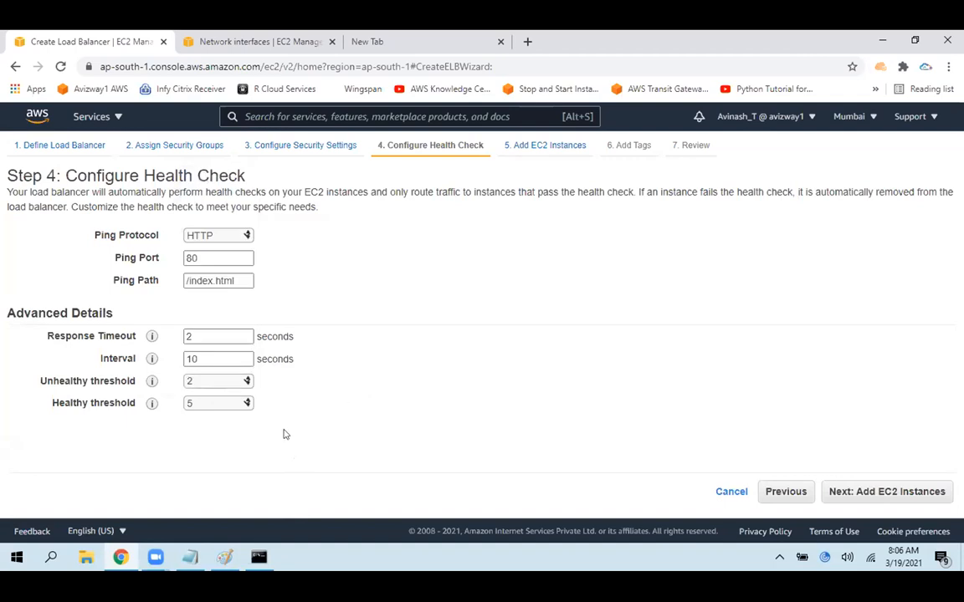
# Highlight the Unhealthy threshold label and set the health check interval to 5 seconds
pyautogui.click(187, 404)
pyautogui.click(165, 381)
pyautogui.moveTo(119, 380); pyautogui.dragTo(40, 381)
pyautogui.click(399, 421)
pyautogui.doubleClick(220, 359)
pyautogui.write('5')
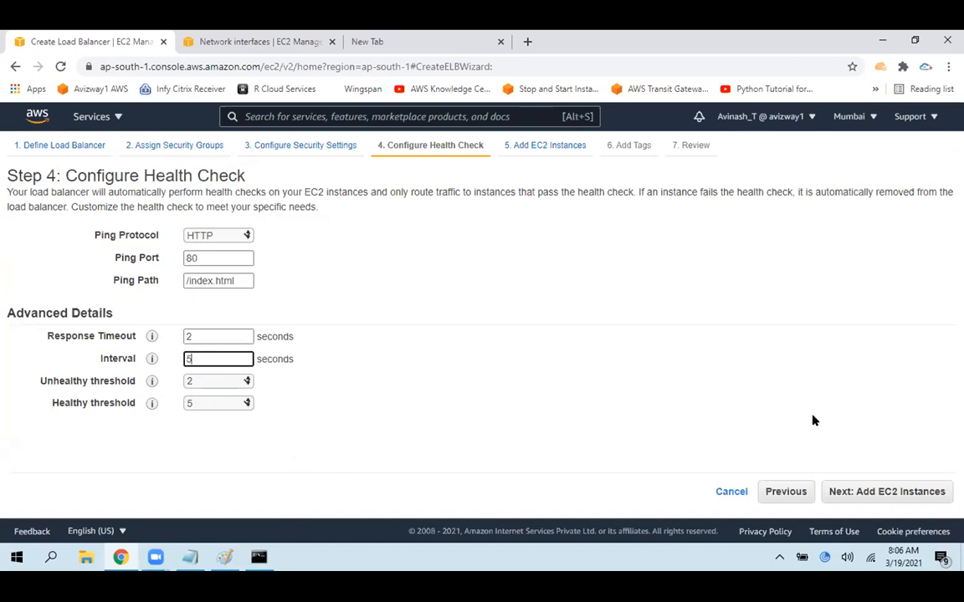
pyautogui.click(402, 446)
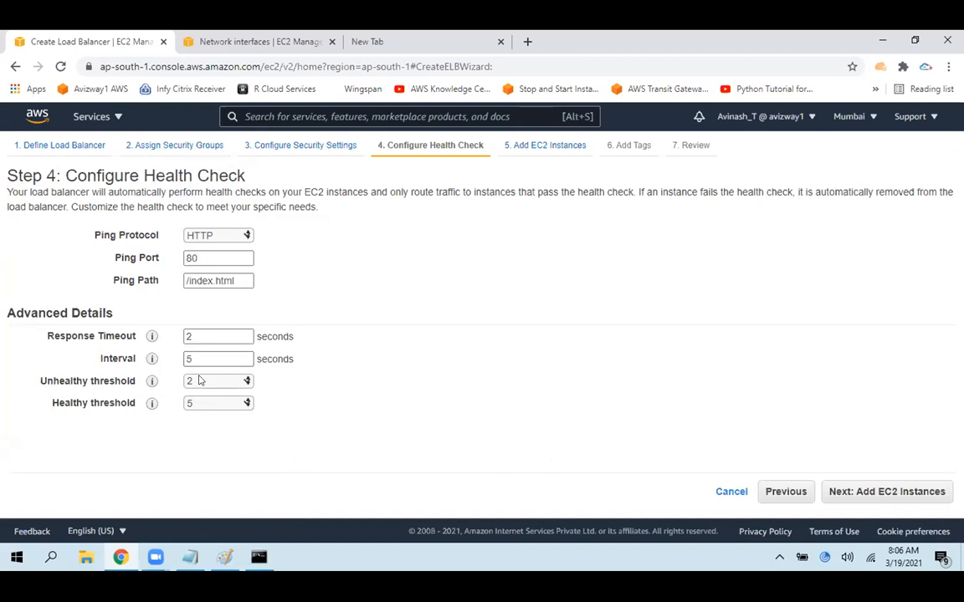
# Circle the first EC2 label in red in the Paint diagram, and return to the wizard
pyautogui.click(224, 557)
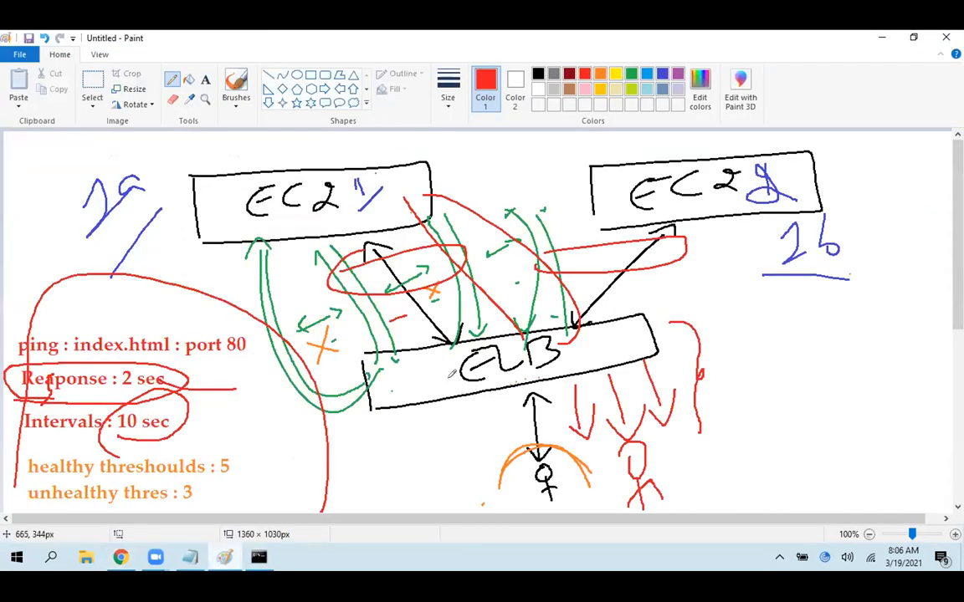
pyautogui.moveTo(251, 238)
pyautogui.mouseDown()
pyautogui.moveTo(368, 163)
pyautogui.moveTo(238, 213)
pyautogui.moveTo(243, 238)
pyautogui.mouseUp()
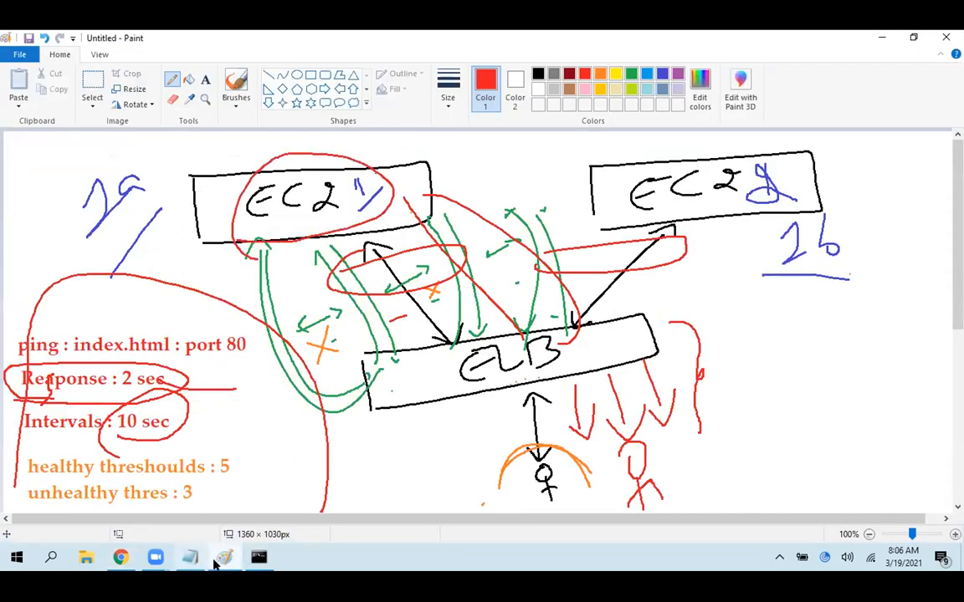
pyautogui.click(225, 564)
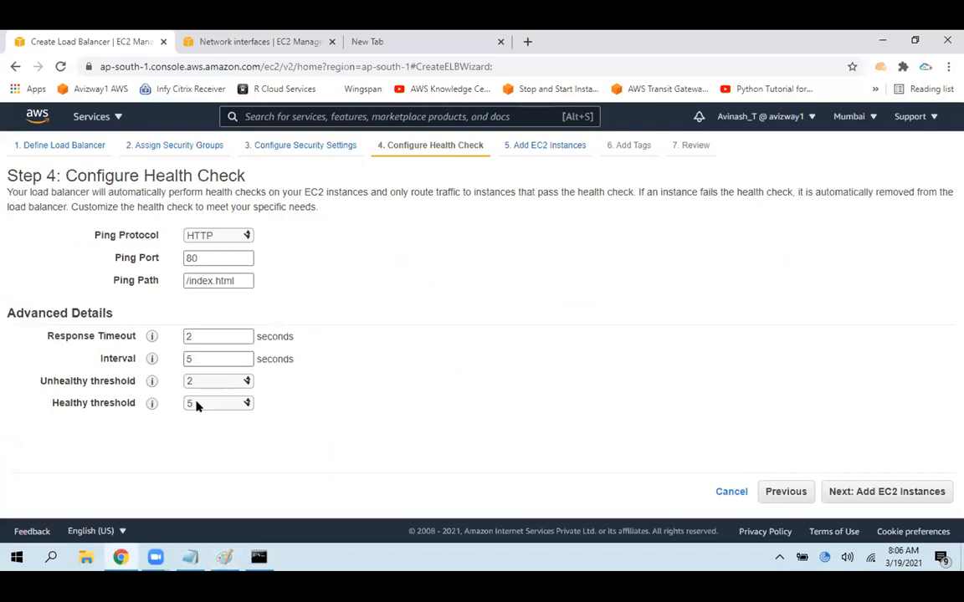
# Highlight the Healthy threshold label and set the healthy threshold to 2
pyautogui.moveTo(48, 403); pyautogui.dragTo(135, 404)
pyautogui.click(130, 460)
pyautogui.click(199, 406)
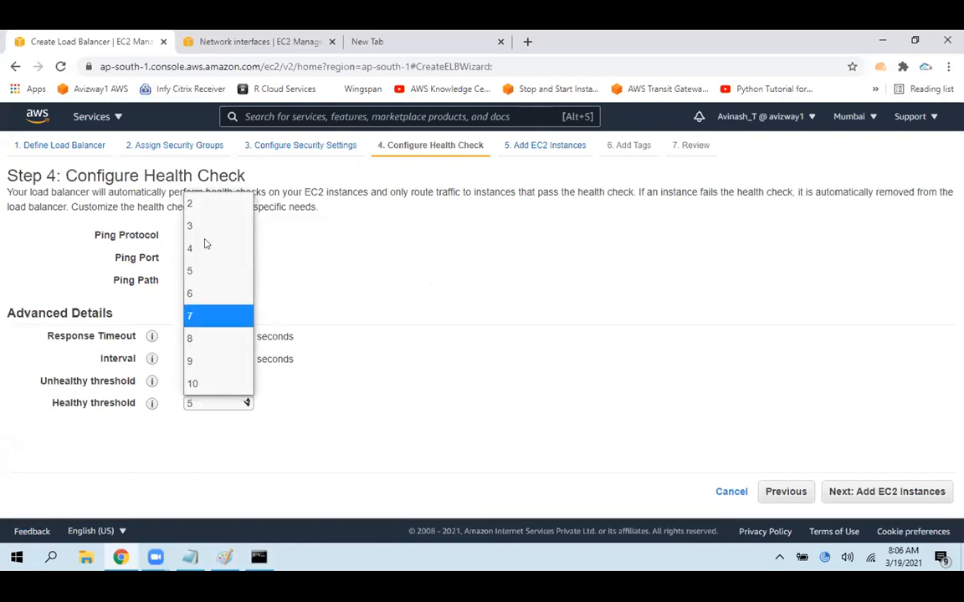
pyautogui.click(215, 204)
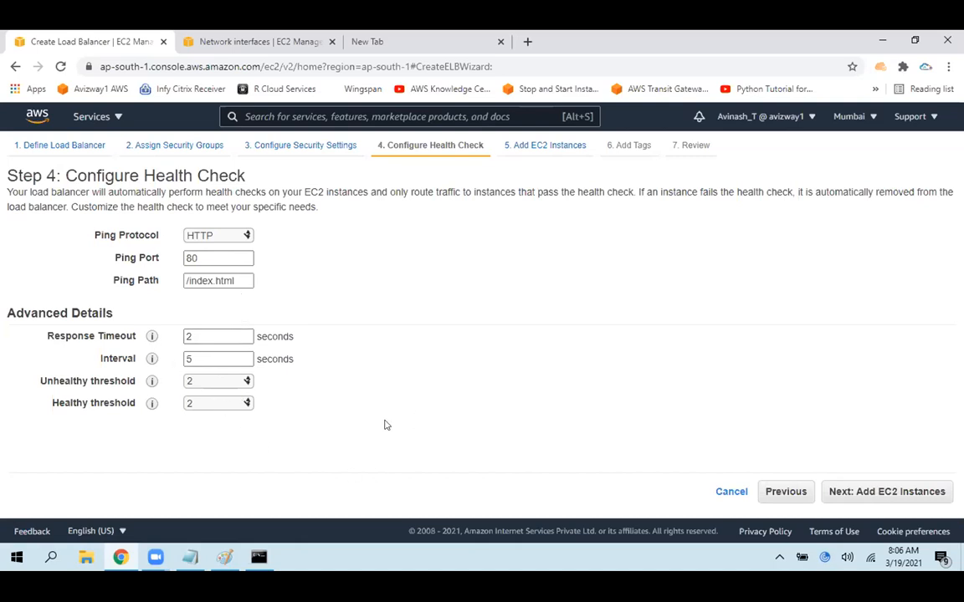
# Proceed to adding EC2 instances, switch to Paint, and undo the latest red and blue annotations on the diagram
pyautogui.click(882, 492)
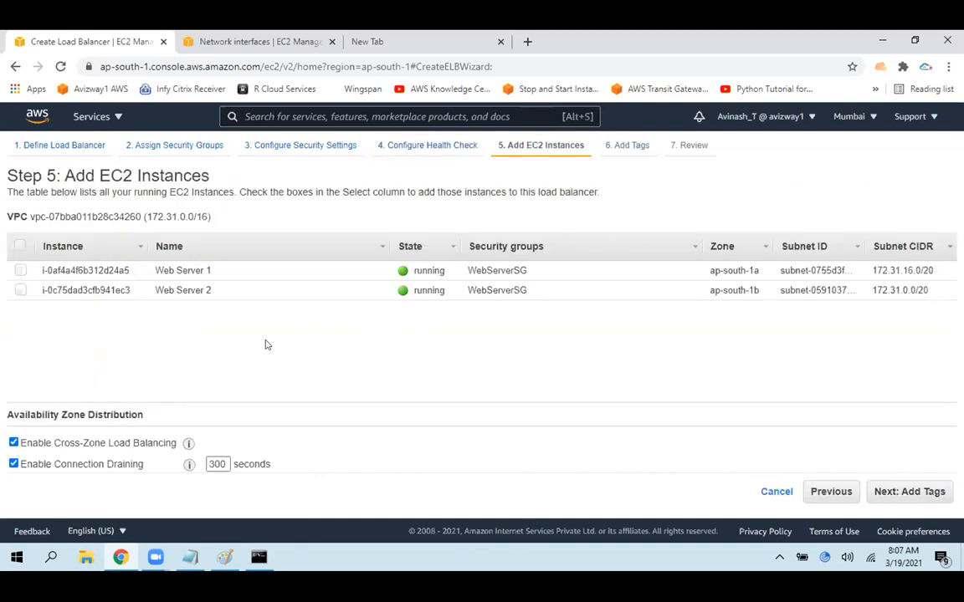
pyautogui.click(226, 556)
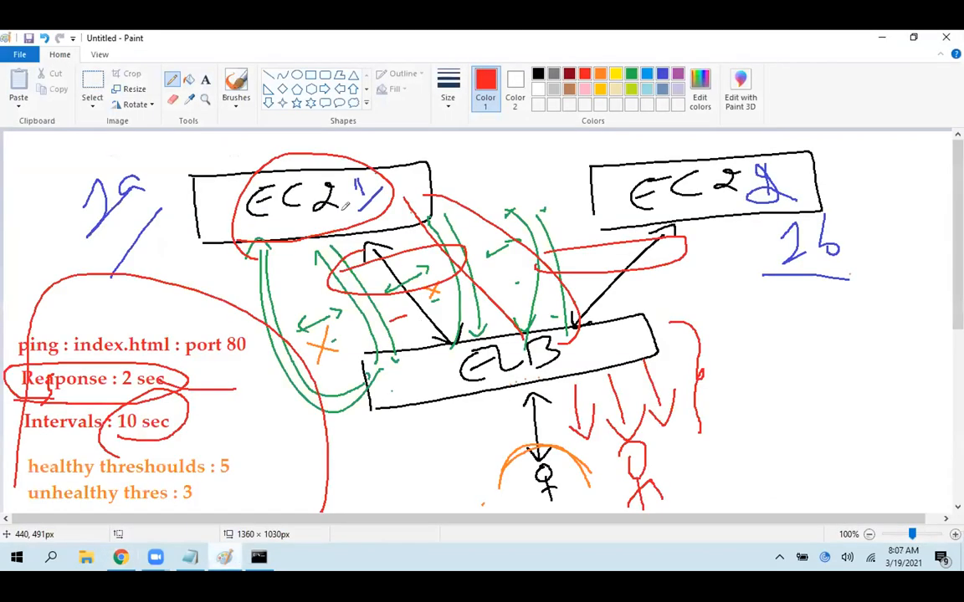
pyautogui.hotkey('ctrl', 'z')
pyautogui.hotkey('ctrl', 'z')
pyautogui.hotkey('ctrl', 'z')
pyautogui.hotkey('ctrl', 'z')
pyautogui.hotkey('ctrl', 'z')
pyautogui.hotkey('ctrl', 'z')
pyautogui.hotkey('ctrl', 'z')
pyautogui.hotkey('ctrl', 'z')
pyautogui.hotkey('ctrl', 'z')
pyautogui.hotkey('ctrl', 'z')
pyautogui.hotkey('ctrl', 'z')
pyautogui.hotkey('ctrl', 'z')
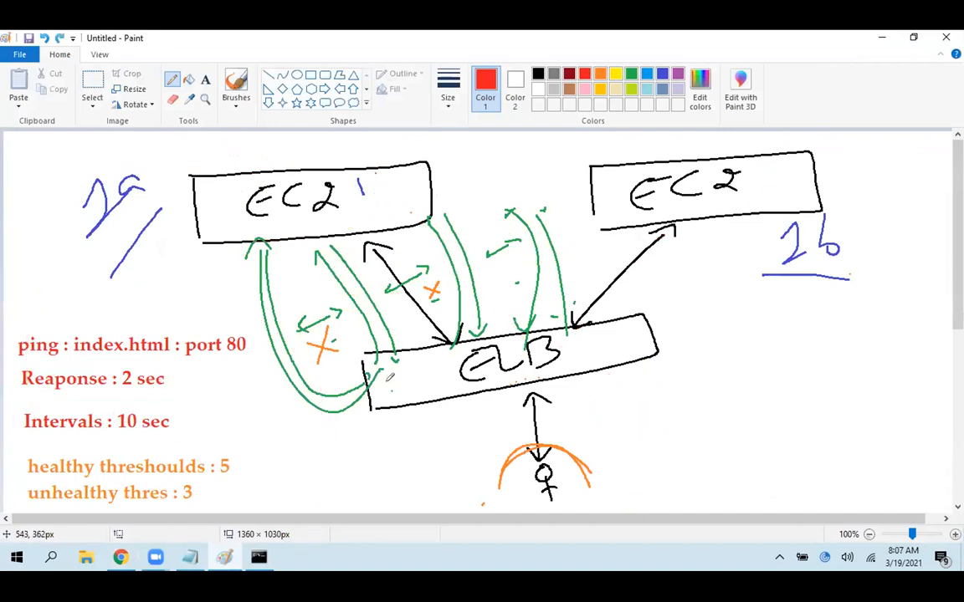
pyautogui.hotkey('ctrl', 'z')
pyautogui.hotkey('ctrl', 'z')
pyautogui.hotkey('ctrl', 'z')
pyautogui.hotkey('ctrl', 'z')
pyautogui.hotkey('ctrl', 'z')
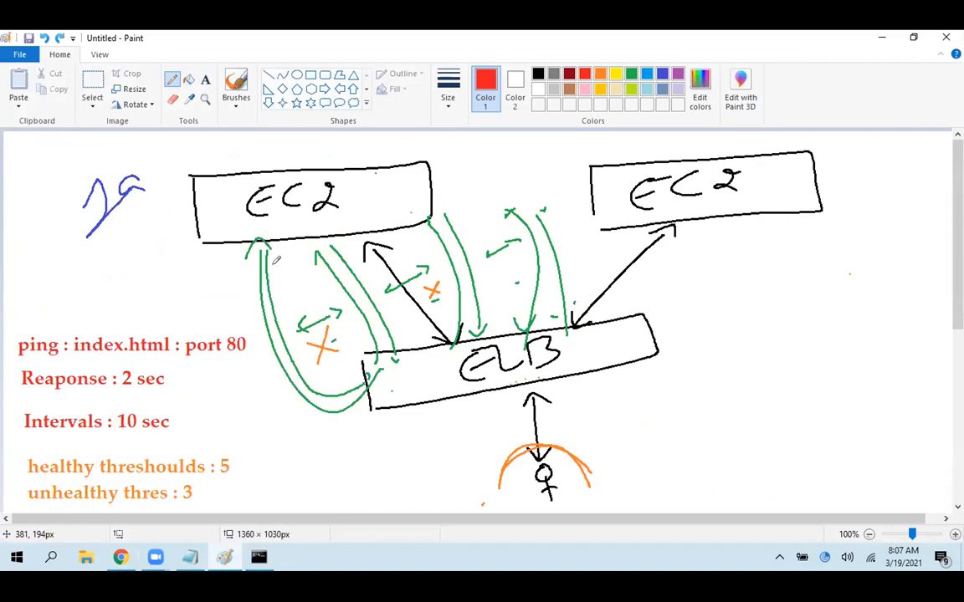
pyautogui.hotkey('ctrl', 'z')
# Underline both EC2 labels in red in the diagram and return to the load balancer wizard
pyautogui.moveTo(282, 225); pyautogui.dragTo(342, 224)
pyautogui.moveTo(657, 208)
pyautogui.mouseDown()
pyautogui.moveTo(686, 207)
pyautogui.moveTo(715, 272)
pyautogui.moveTo(655, 329)
pyautogui.mouseUp()
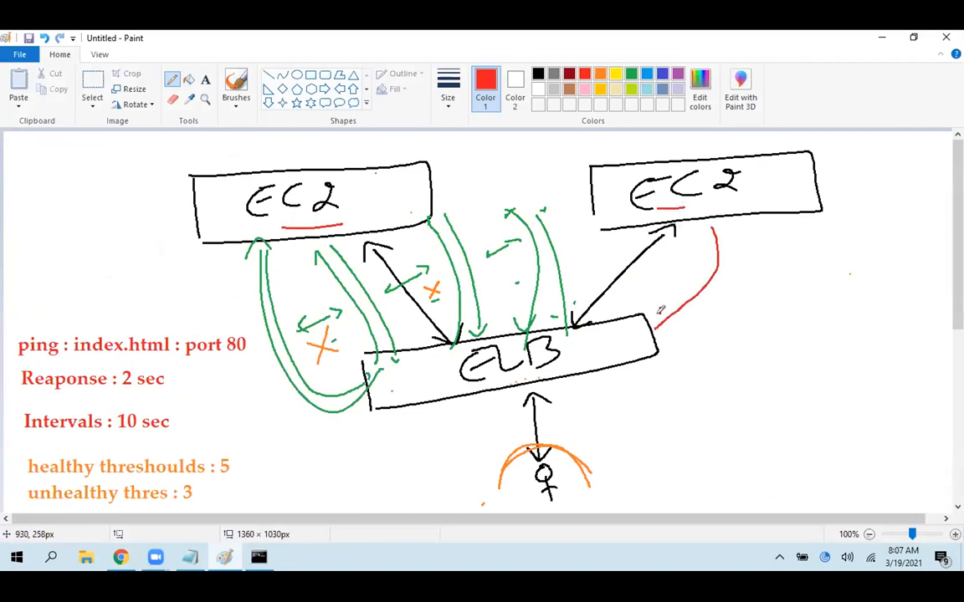
pyautogui.hotkey('ctrl', 'z')
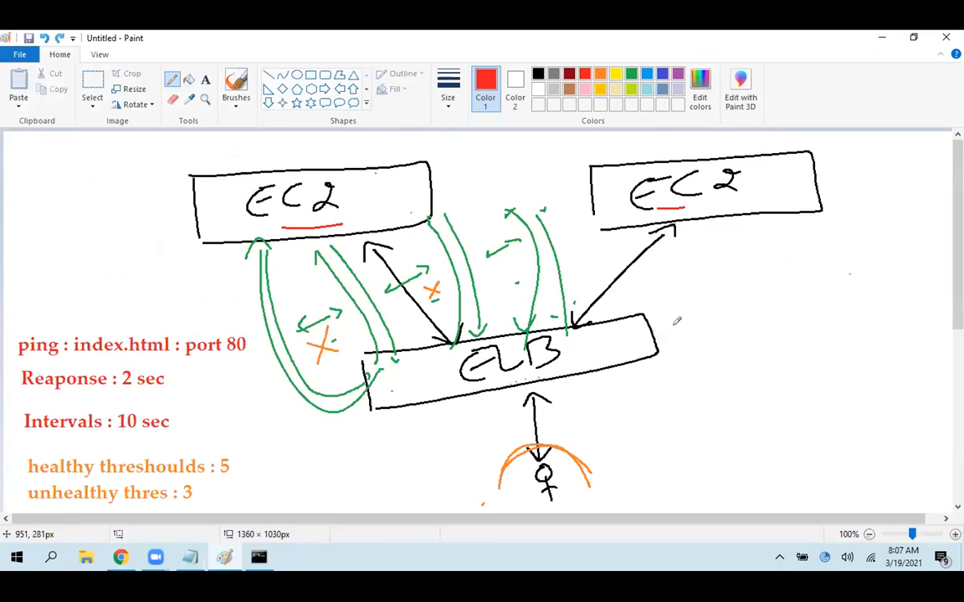
pyautogui.hotkey('alt', 'Tab')
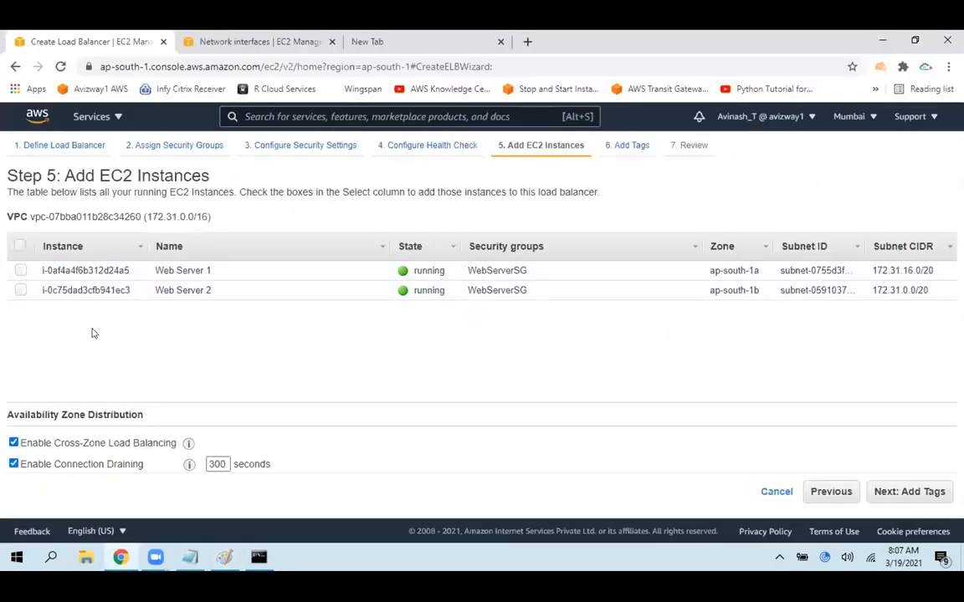
# Select Web Server 1 and Web Server 2 for the load balancer and continue to the tags
pyautogui.click(21, 270)
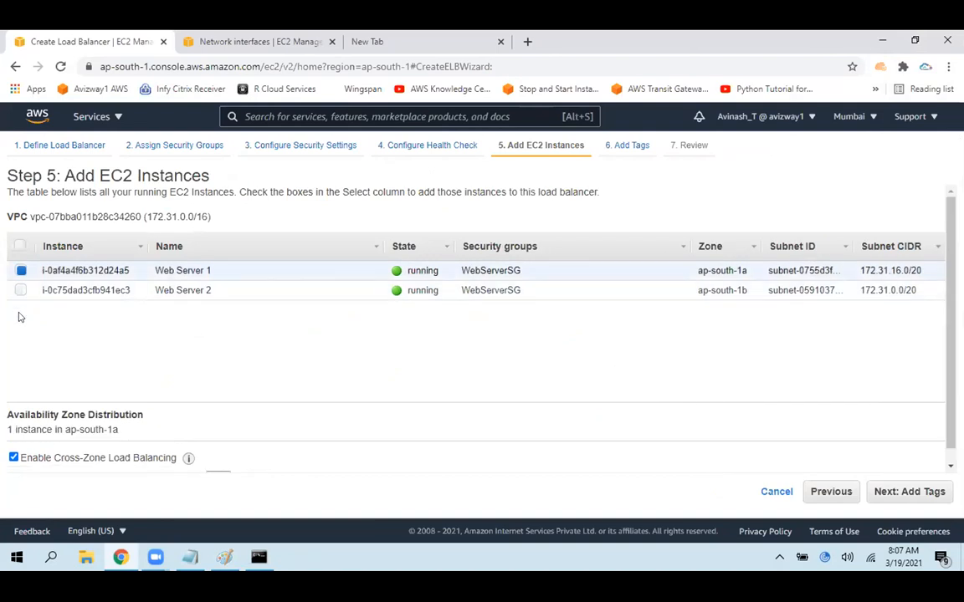
pyautogui.click(21, 290)
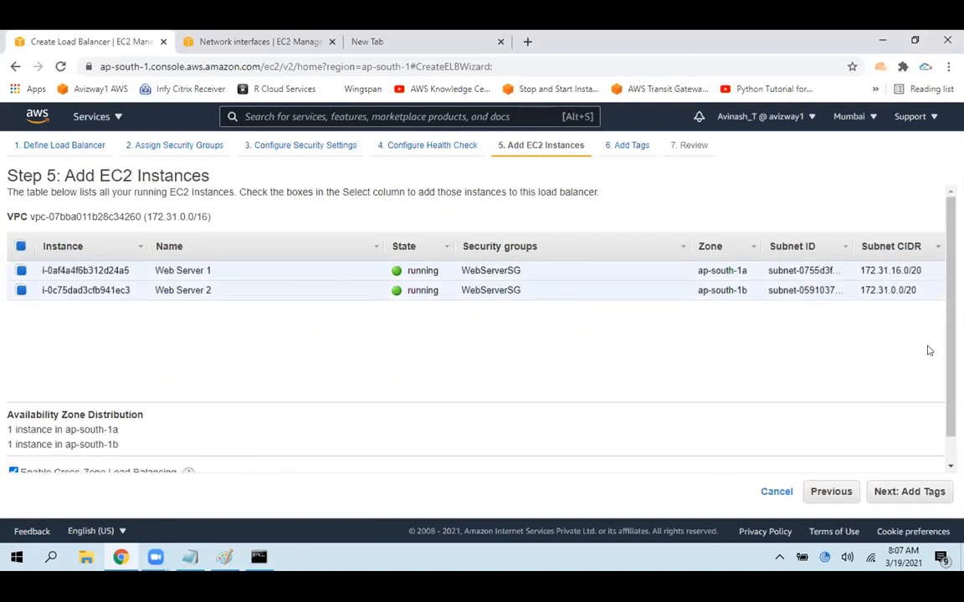
pyautogui.scroll(-1, 930, 348)
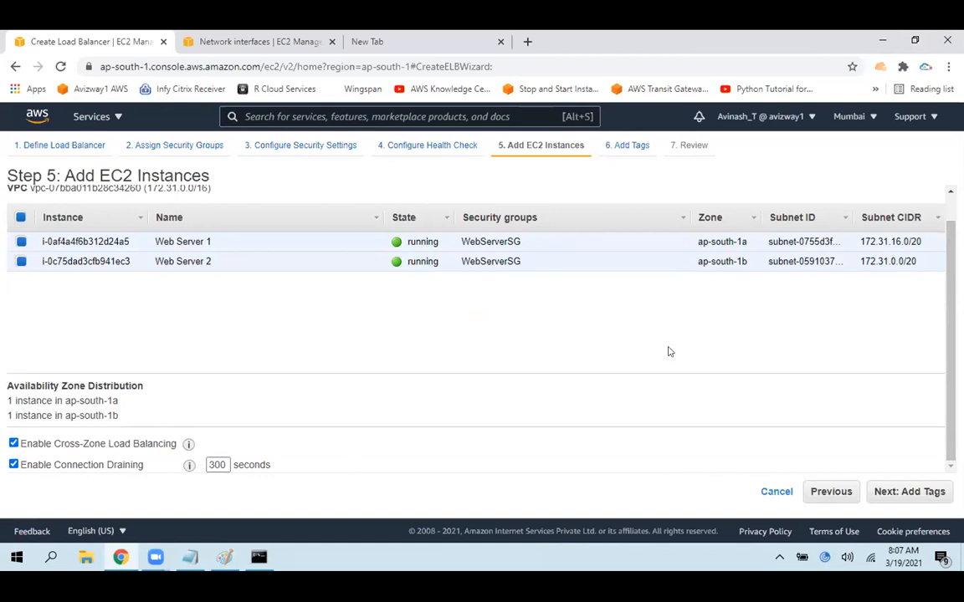
pyautogui.click(20, 262)
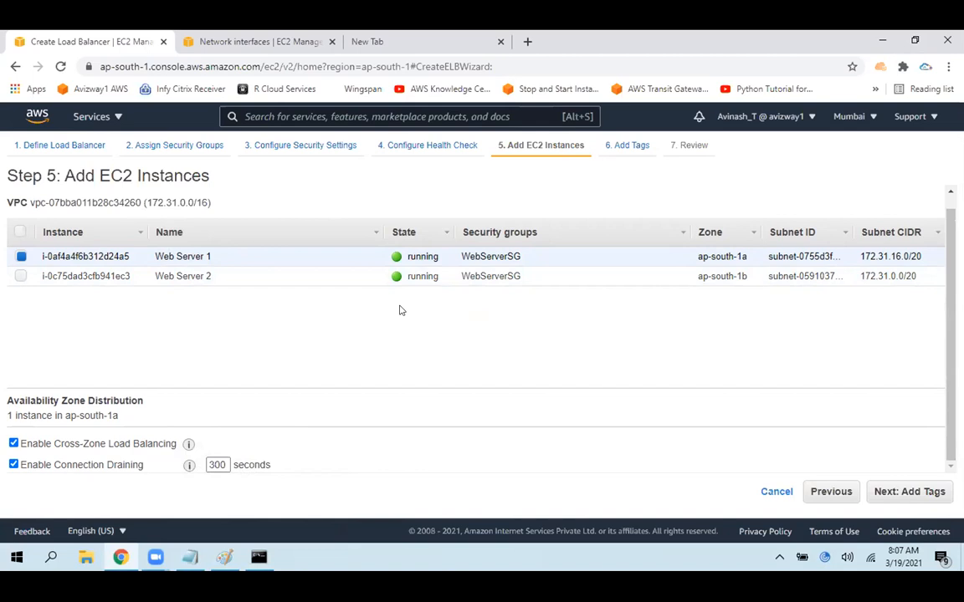
pyautogui.click(99, 277)
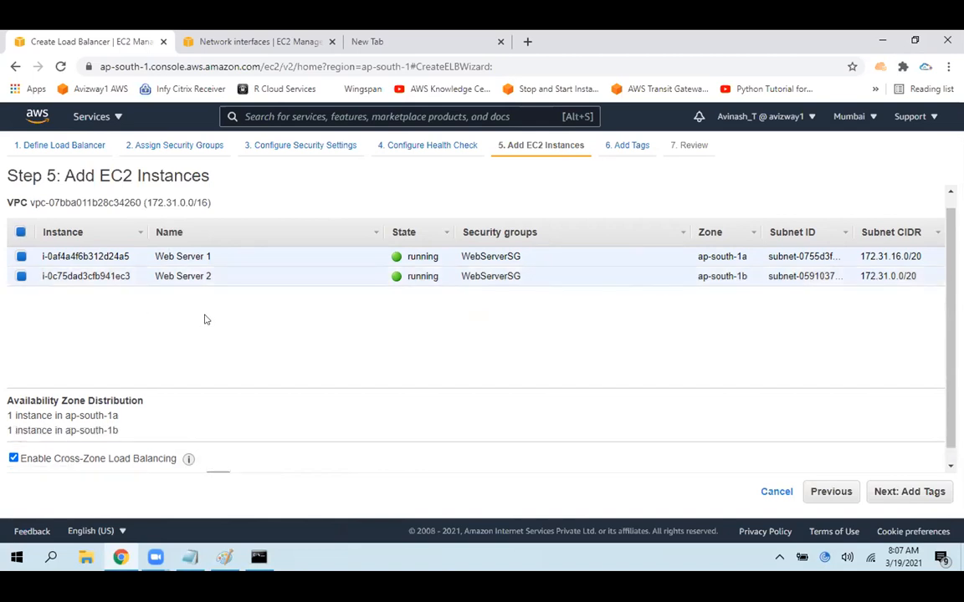
pyautogui.click(905, 493)
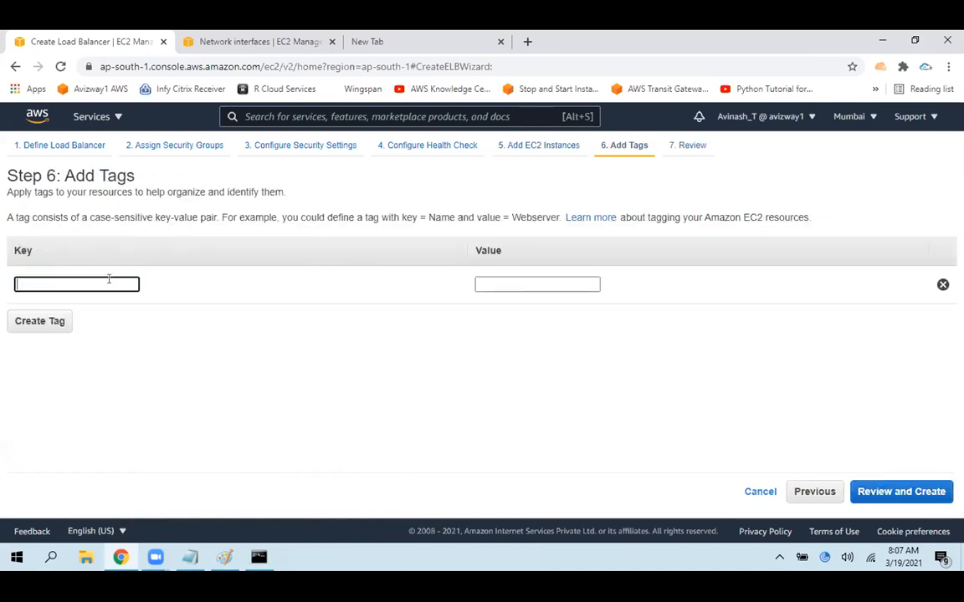
# Add a tag with key Name and value Test Application, and proceed to the review
pyautogui.write('Name')
pyautogui.press('Tab')
pyautogui.write('Test Application')
pyautogui.click(140, 344)
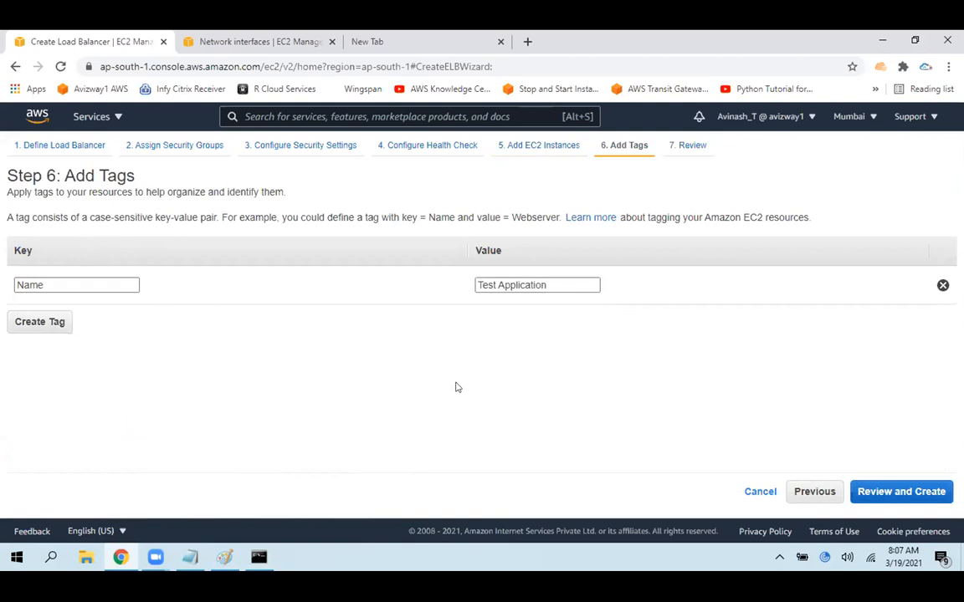
pyautogui.click(903, 492)
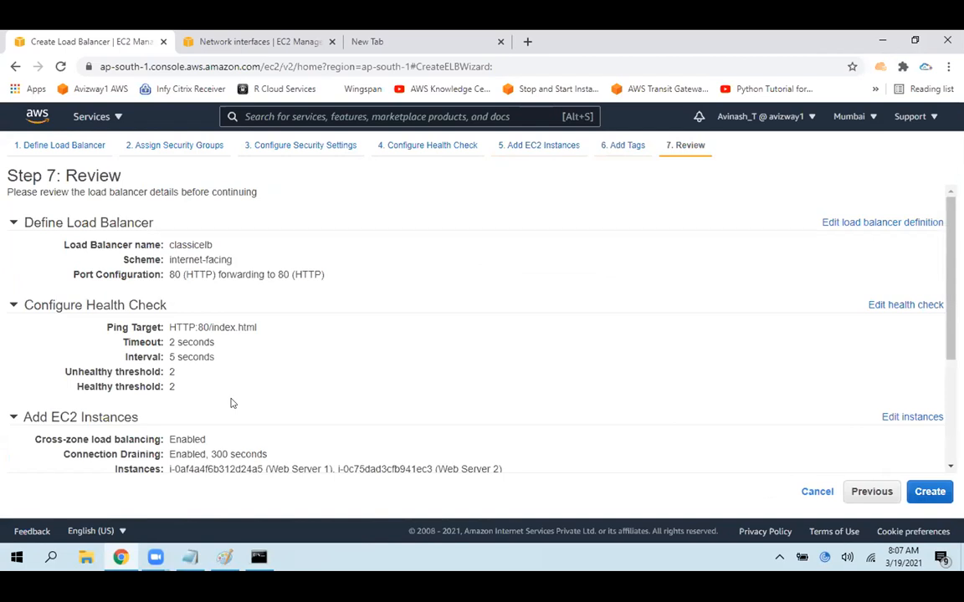
# Highlight the load balancer name, scheme and port configuration in the review
pyautogui.moveTo(169, 242); pyautogui.dragTo(232, 242)
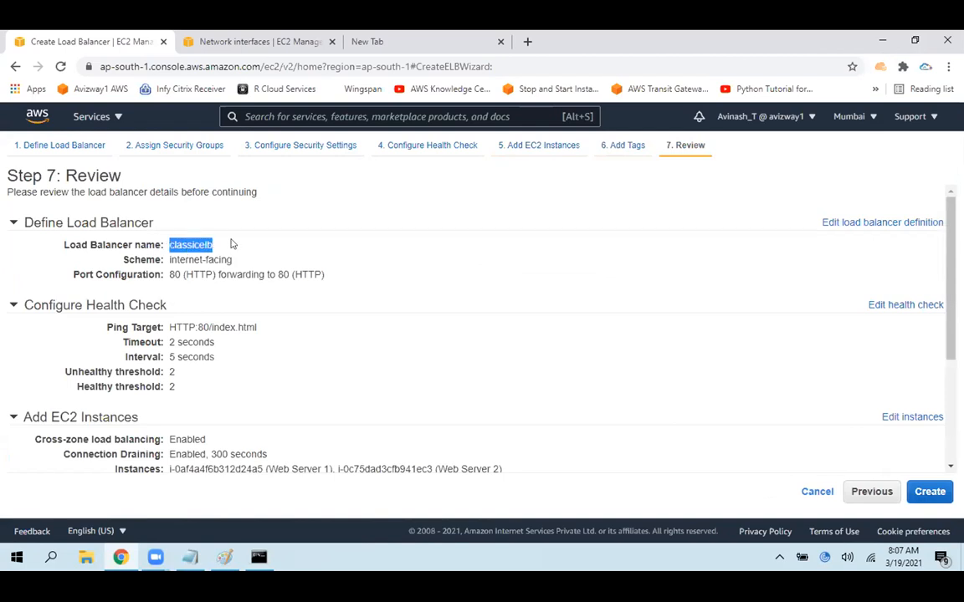
pyautogui.moveTo(167, 260); pyautogui.dragTo(231, 261)
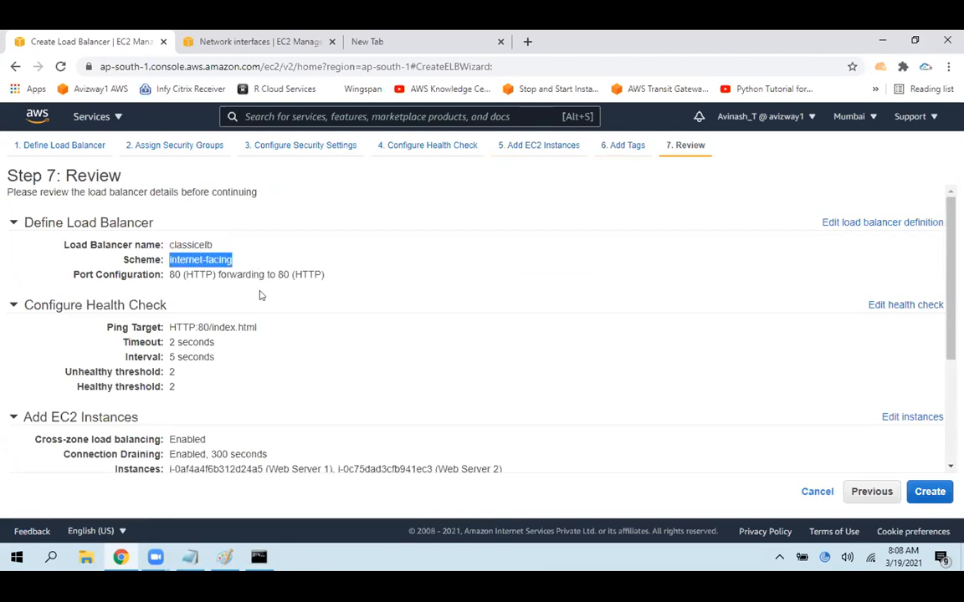
pyautogui.click(166, 282)
pyautogui.moveTo(162, 279); pyautogui.dragTo(328, 287)
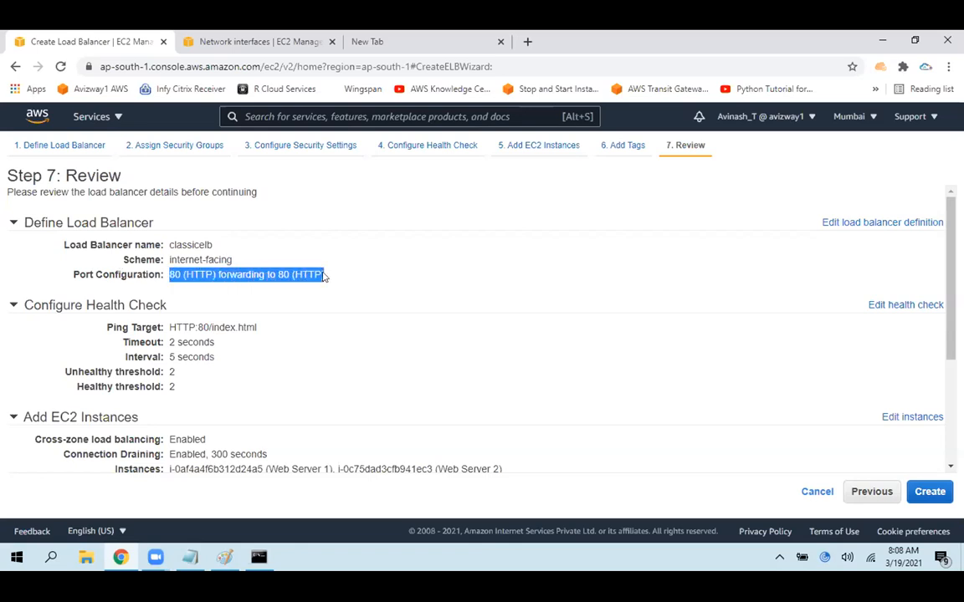
# Highlight the health check's ping target, timeout, interval and threshold values in the review
pyautogui.scroll(-2, 308, 274)
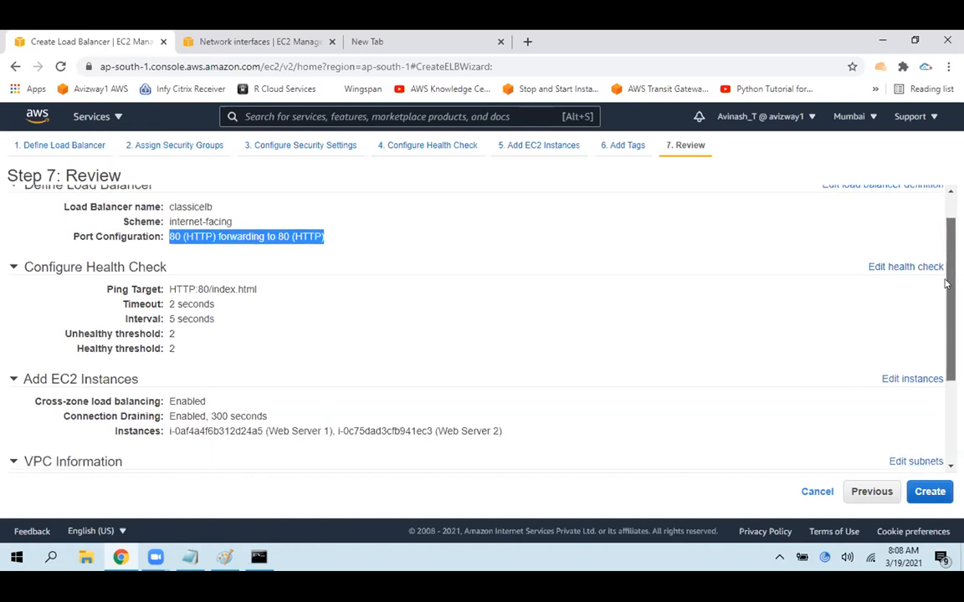
pyautogui.moveTo(210, 224); pyautogui.dragTo(272, 231)
pyautogui.click(272, 238)
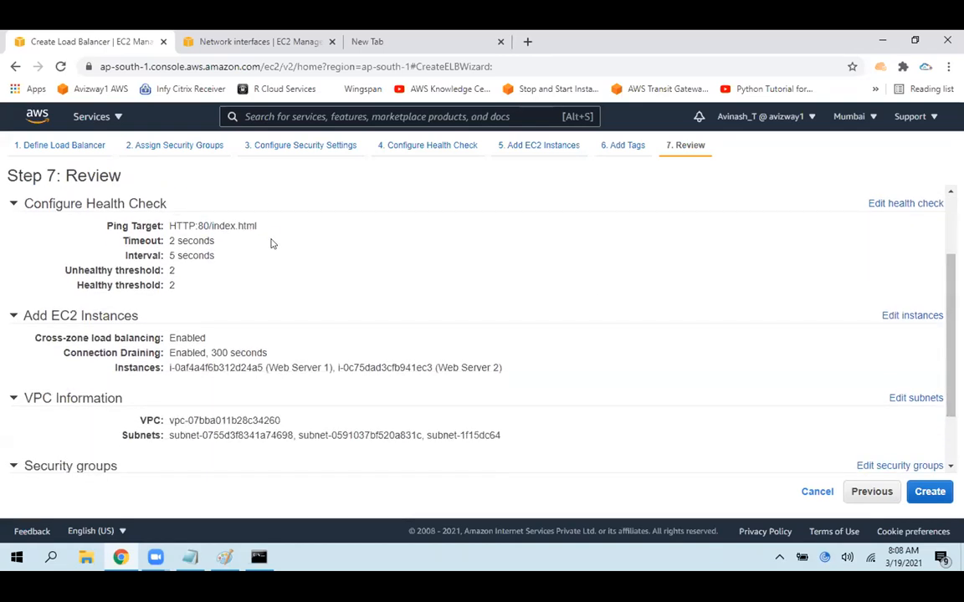
pyautogui.moveTo(216, 241)
pyautogui.mouseDown()
pyautogui.moveTo(167, 241)
pyautogui.moveTo(168, 255)
pyautogui.moveTo(222, 256)
pyautogui.mouseUp()
pyautogui.click(225, 265)
pyautogui.moveTo(167, 267); pyautogui.dragTo(189, 274)
pyautogui.moveTo(163, 287); pyautogui.dragTo(183, 287)
# Highlight the selected instances, VPC information, subnets and security group in the review
pyautogui.moveTo(165, 373); pyautogui.dragTo(503, 368)
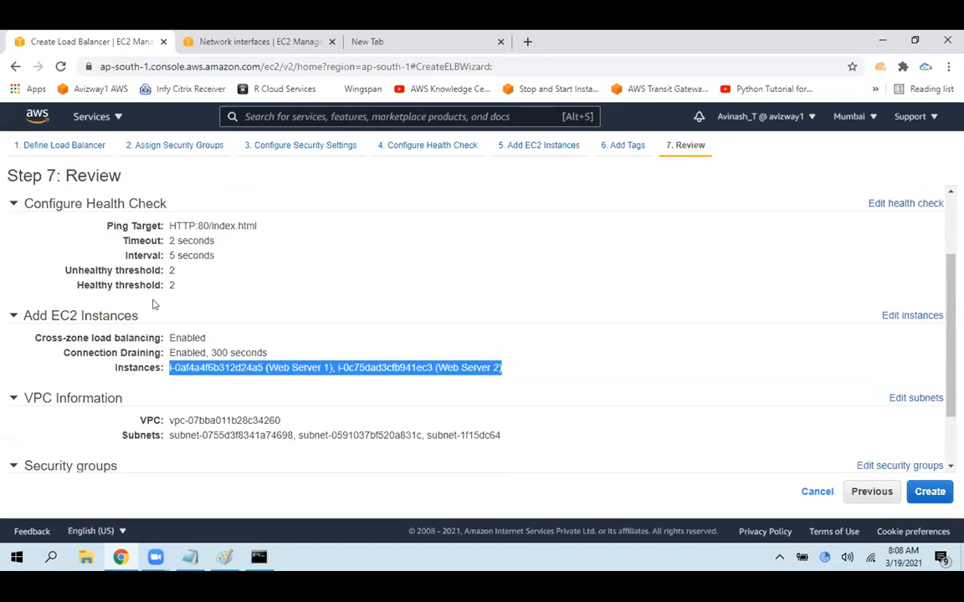
pyautogui.click(169, 378)
pyautogui.moveTo(169, 337); pyautogui.dragTo(509, 347)
pyautogui.click(510, 347)
pyautogui.moveTo(950, 298); pyautogui.dragTo(949, 343)
pyautogui.moveTo(164, 345); pyautogui.dragTo(314, 368)
pyautogui.click(168, 358)
pyautogui.moveTo(168, 358); pyautogui.dragTo(499, 361)
pyautogui.click(451, 368)
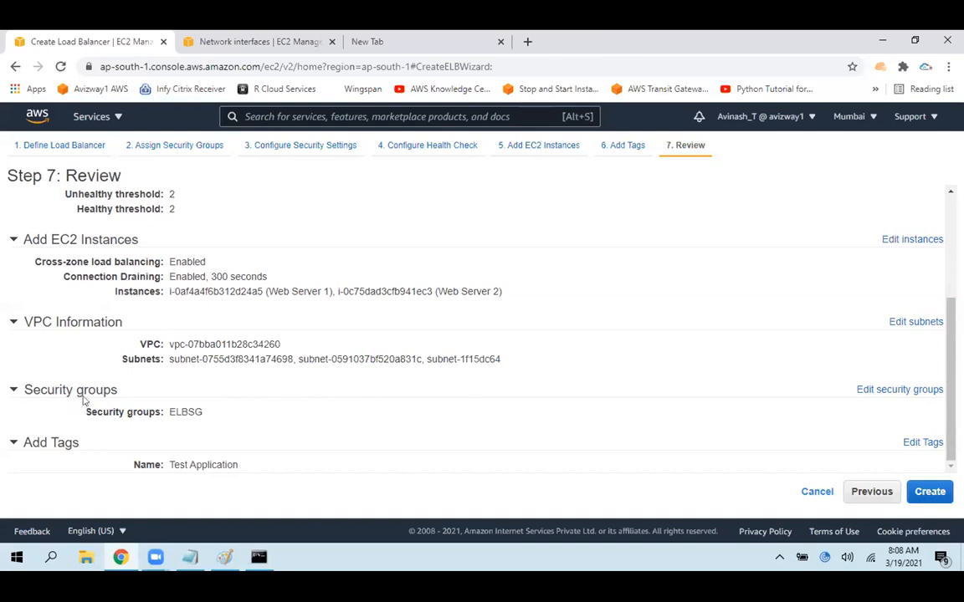
pyautogui.moveTo(168, 411); pyautogui.dragTo(320, 417)
pyautogui.click(321, 417)
# Create the load balancer, close the creation status page, and refresh the load balancer list
pyautogui.click(927, 495)
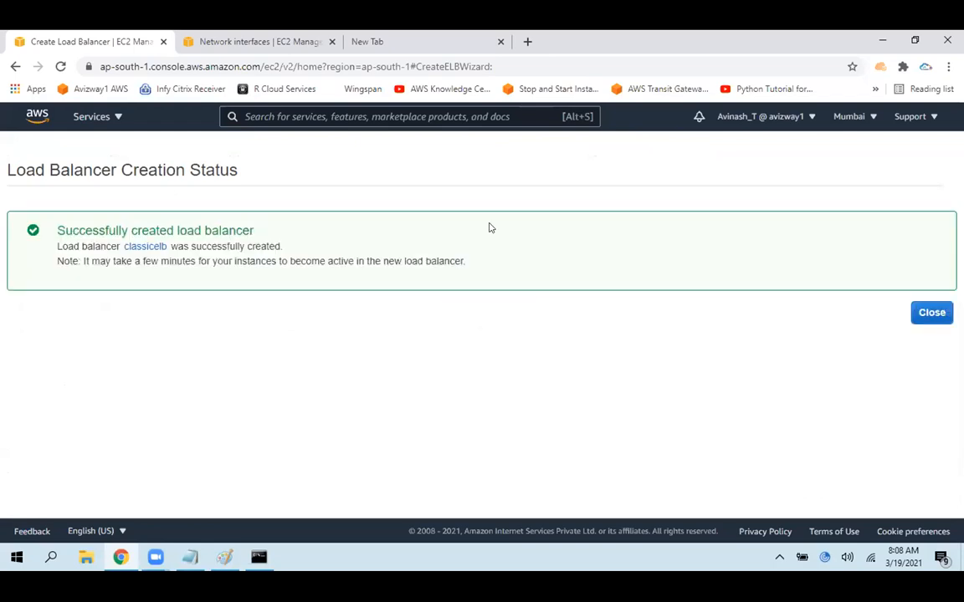
pyautogui.click(915, 315)
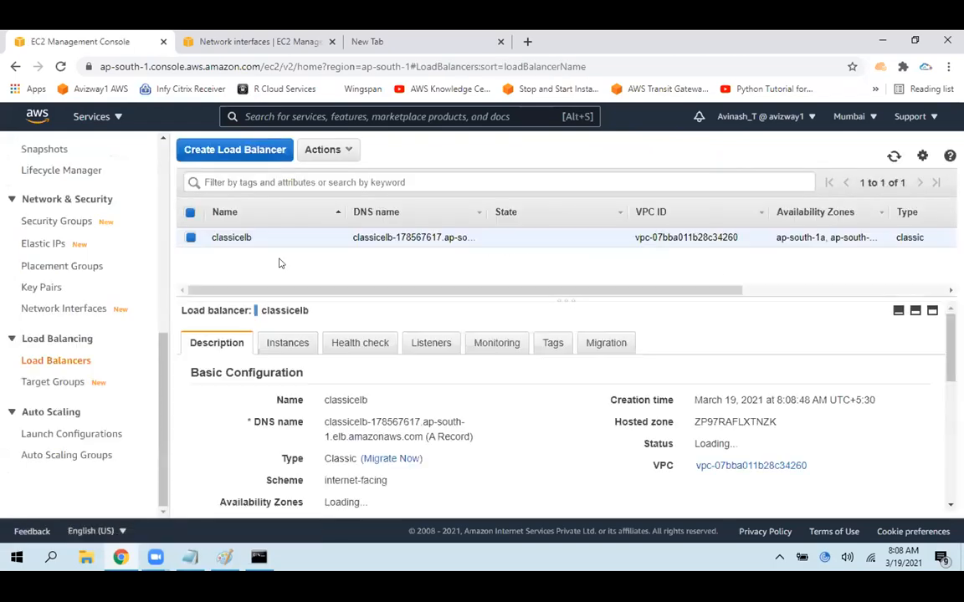
pyautogui.click(894, 158)
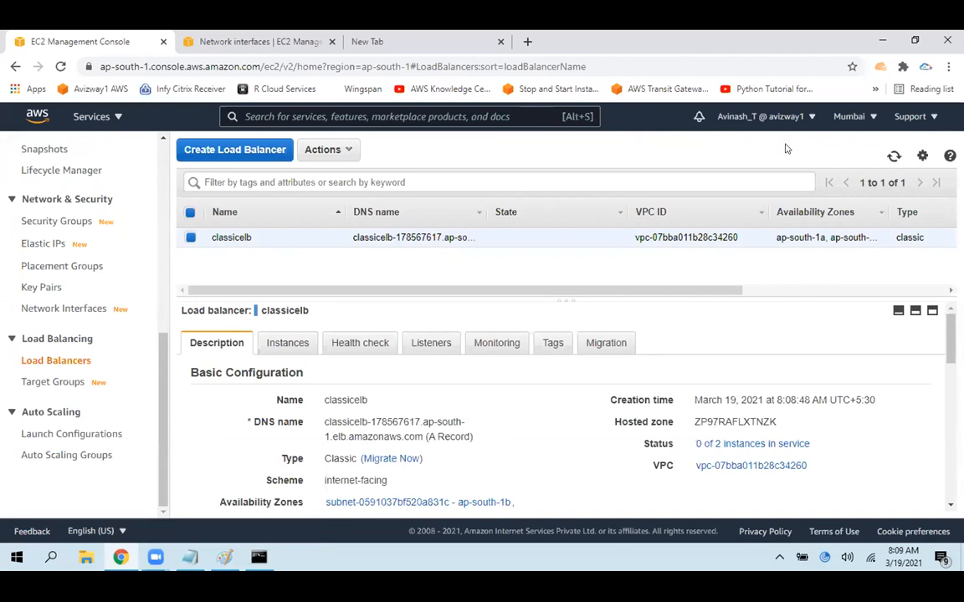
# Examine the ALB migration wizard's review for classicelb, cancel the migration, and return to the load balancer's description
pyautogui.moveTo(423, 459); pyautogui.dragTo(358, 454)
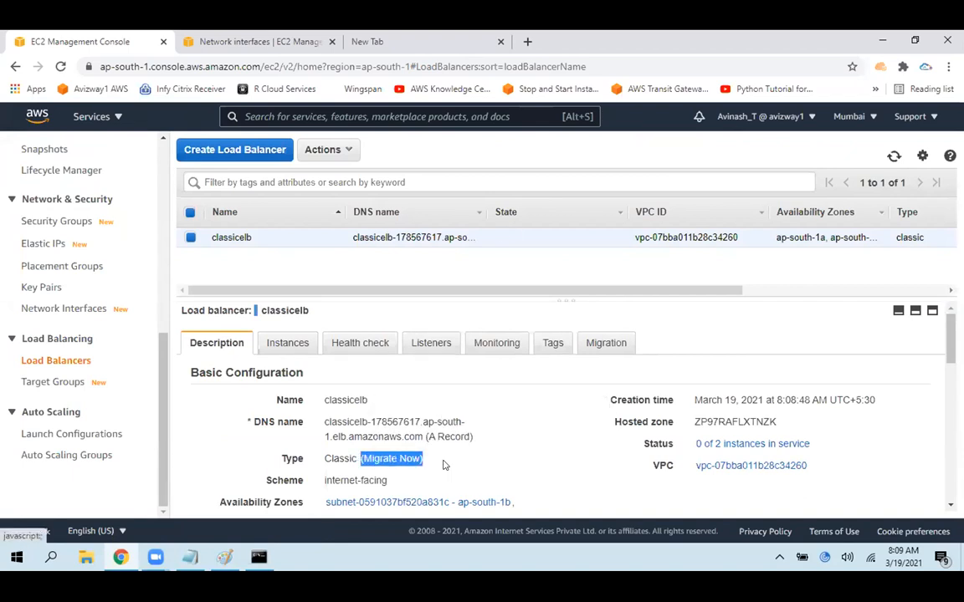
pyautogui.click(423, 460)
pyautogui.click(372, 459)
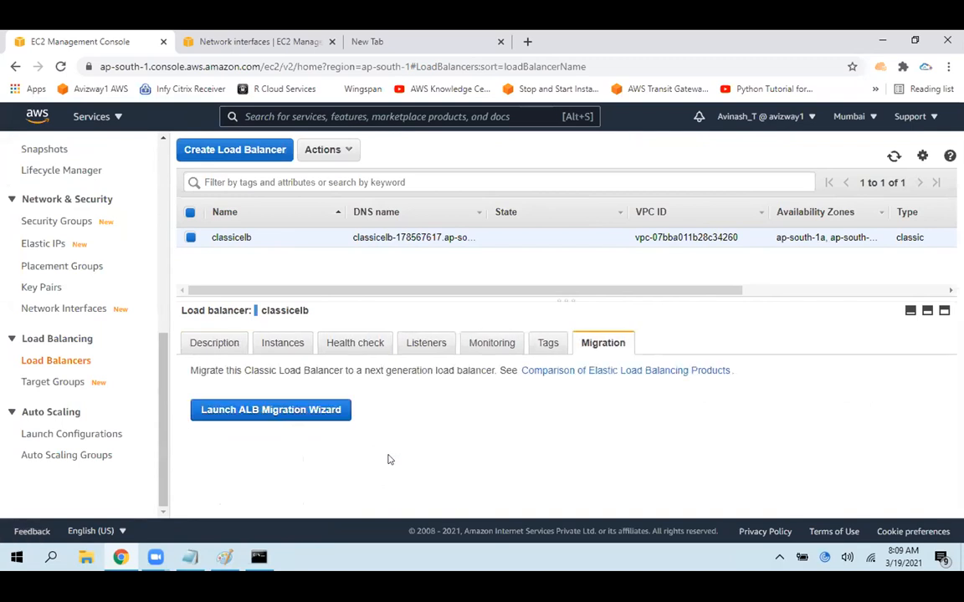
pyautogui.click(256, 411)
pyautogui.moveTo(948, 244); pyautogui.dragTo(941, 402)
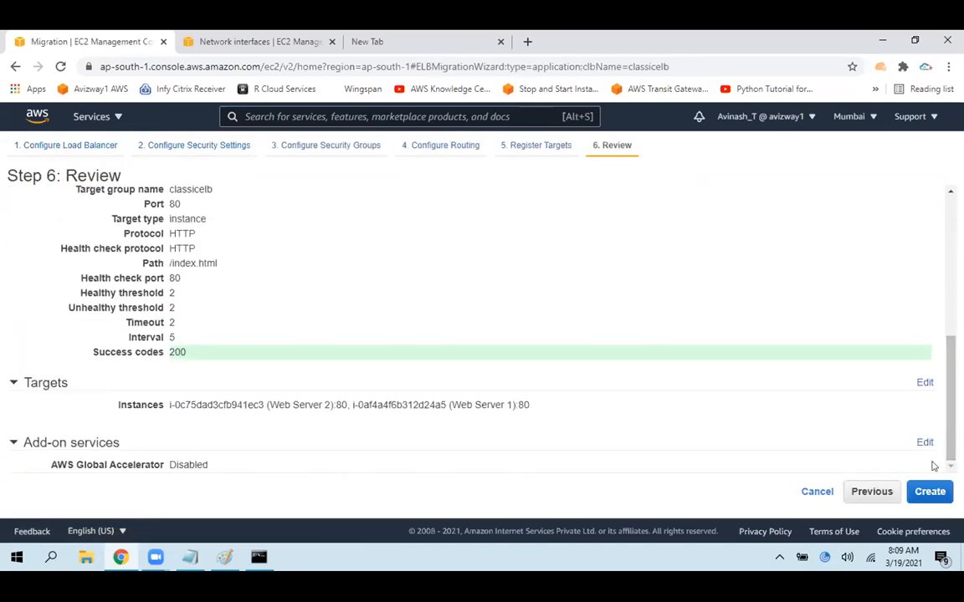
pyautogui.click(810, 492)
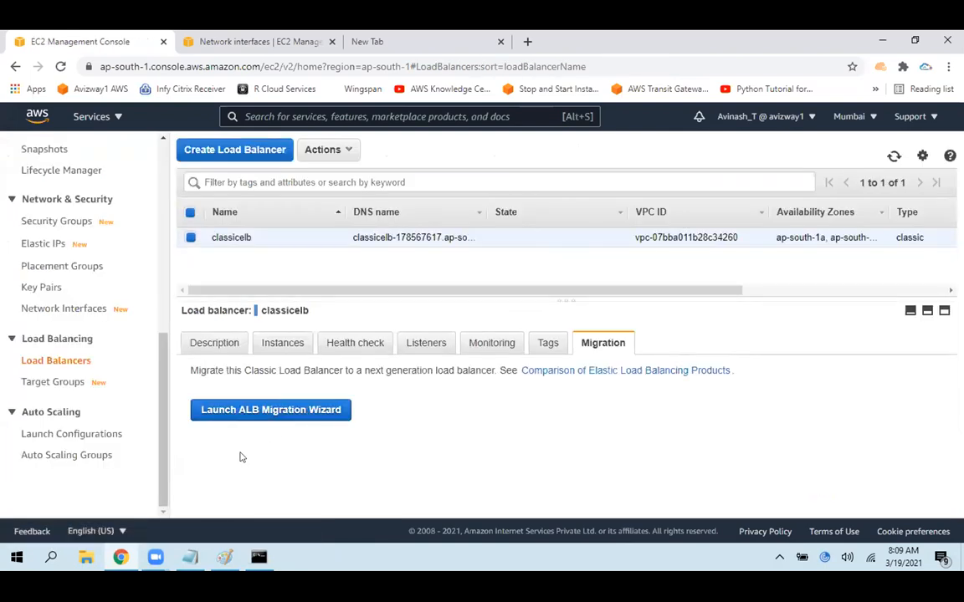
pyautogui.click(213, 342)
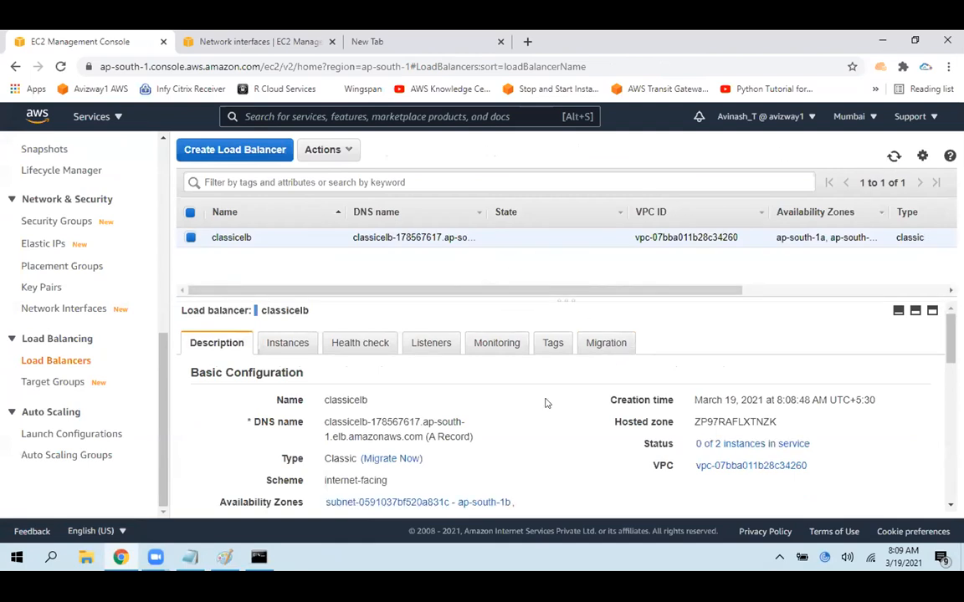
# Examine the status and status details of the instances registered with classicelb, highlighting the status values and the Web Server 1 instance ID
pyautogui.click(291, 343)
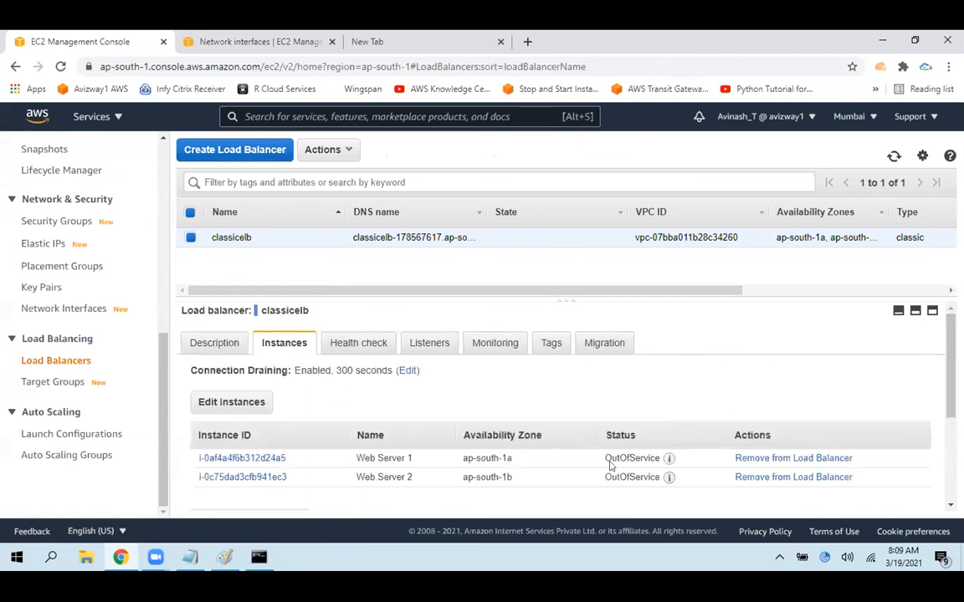
pyautogui.doubleClick(609, 461)
pyautogui.doubleClick(616, 478)
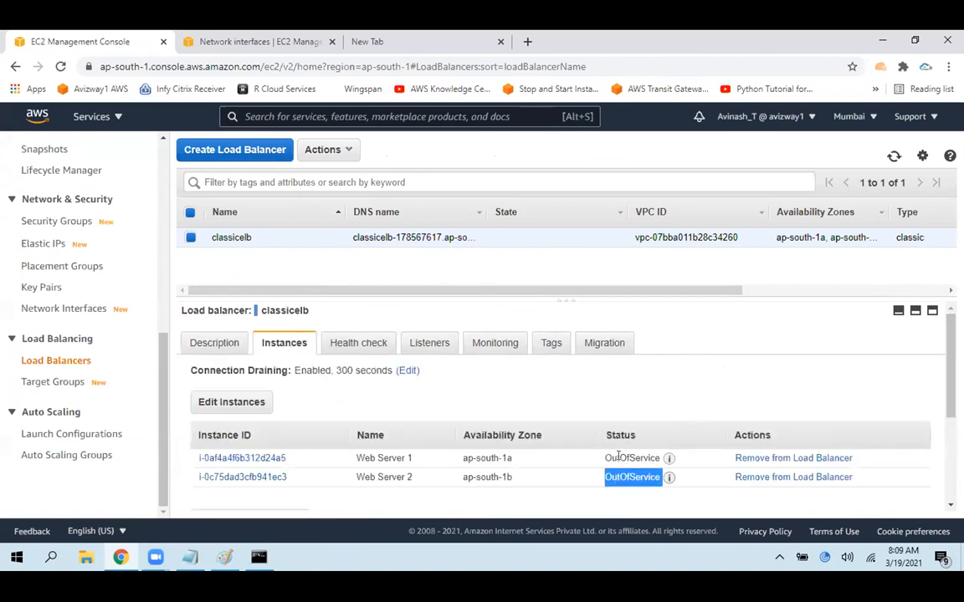
pyautogui.click(619, 456)
pyautogui.moveTo(667, 459)
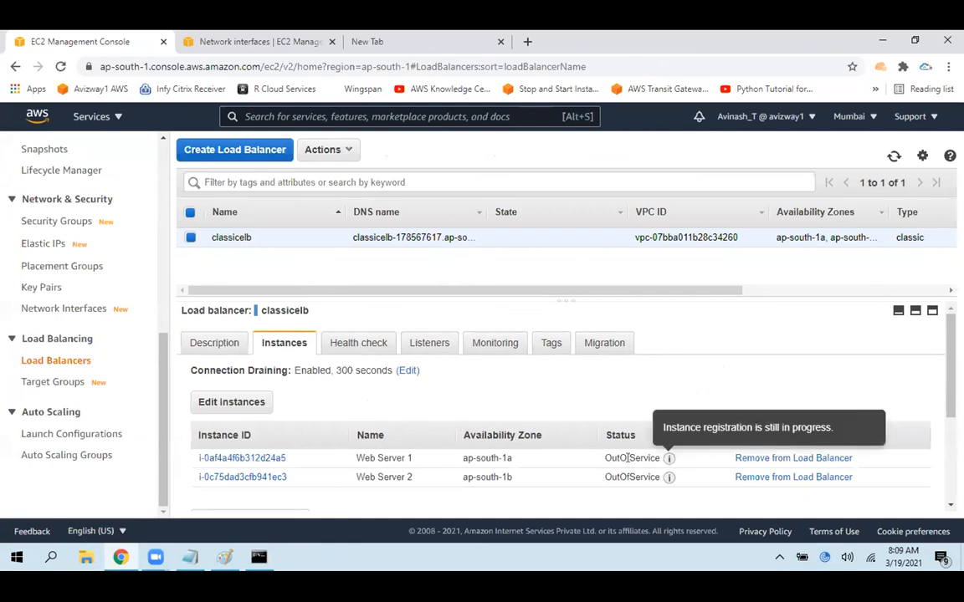
pyautogui.doubleClick(629, 457)
pyautogui.click(621, 491)
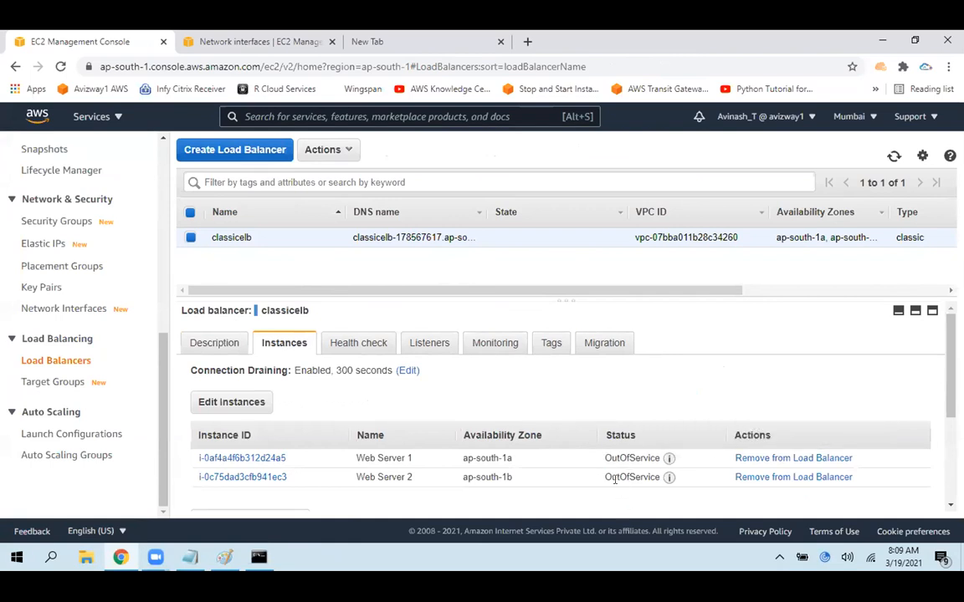
pyautogui.moveTo(667, 460)
pyautogui.moveTo(662, 428); pyautogui.dragTo(872, 430)
pyautogui.moveTo(284, 458); pyautogui.dragTo(197, 459)
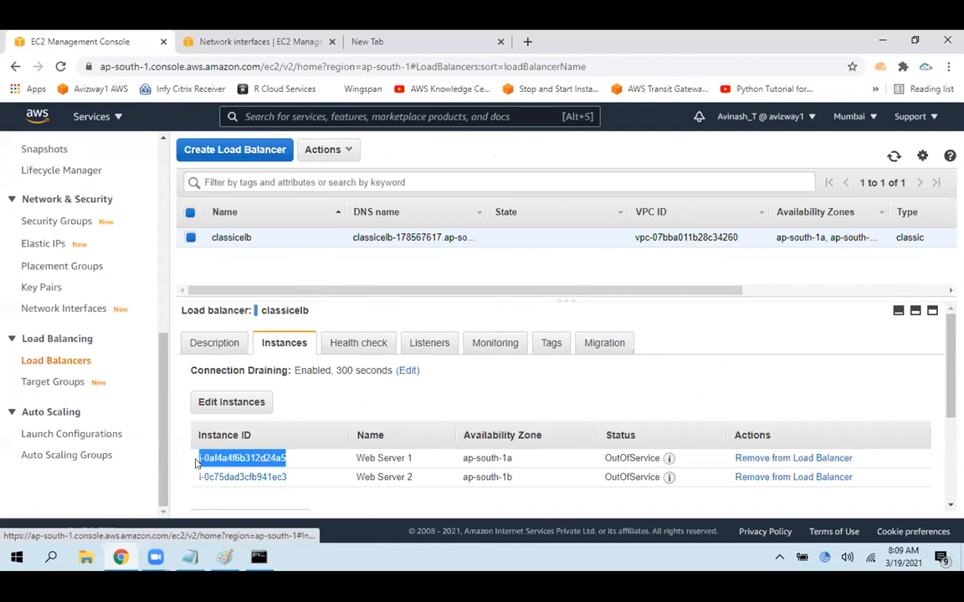
# Highlight the two registered instances' IDs, and classicelb's DNS name in its description
pyautogui.click(308, 486)
pyautogui.moveTo(303, 480); pyautogui.dragTo(199, 478)
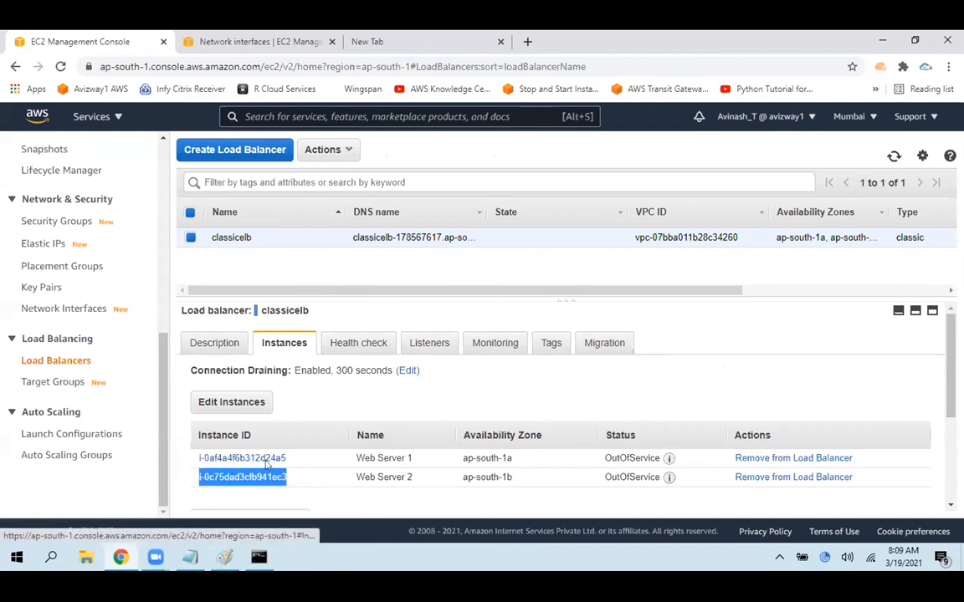
pyautogui.click(319, 456)
pyautogui.moveTo(319, 456); pyautogui.dragTo(215, 456)
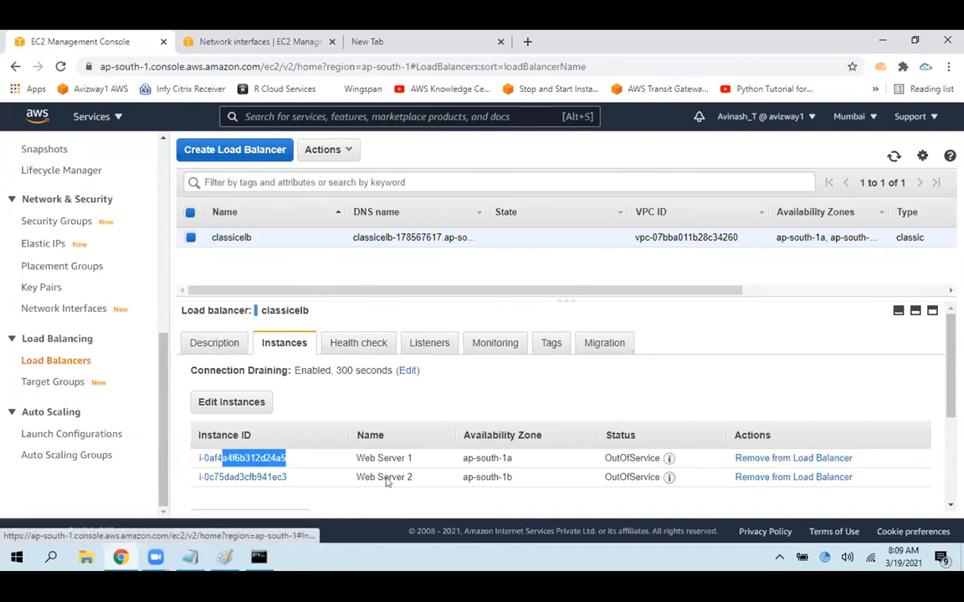
pyautogui.click(224, 344)
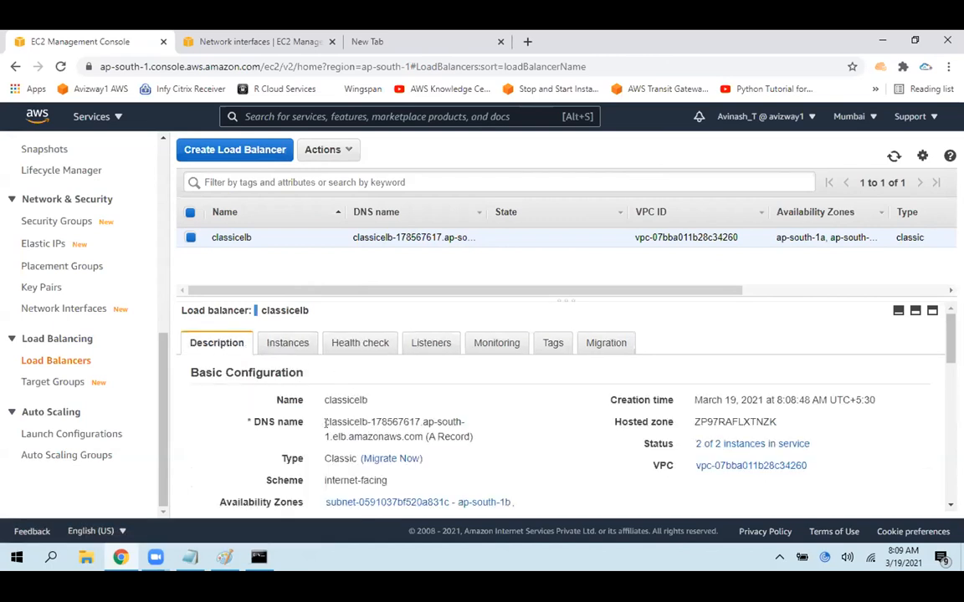
pyautogui.moveTo(325, 422); pyautogui.dragTo(414, 433)
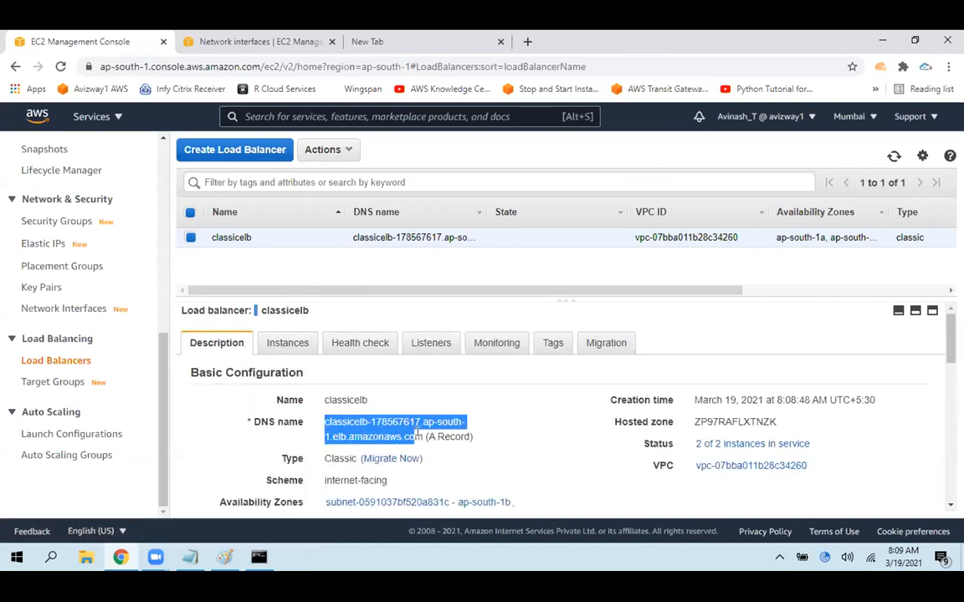
# Return to classicelb's registered instances and highlight the status values of Web Server 1 and Web Server 2
pyautogui.click(289, 339)
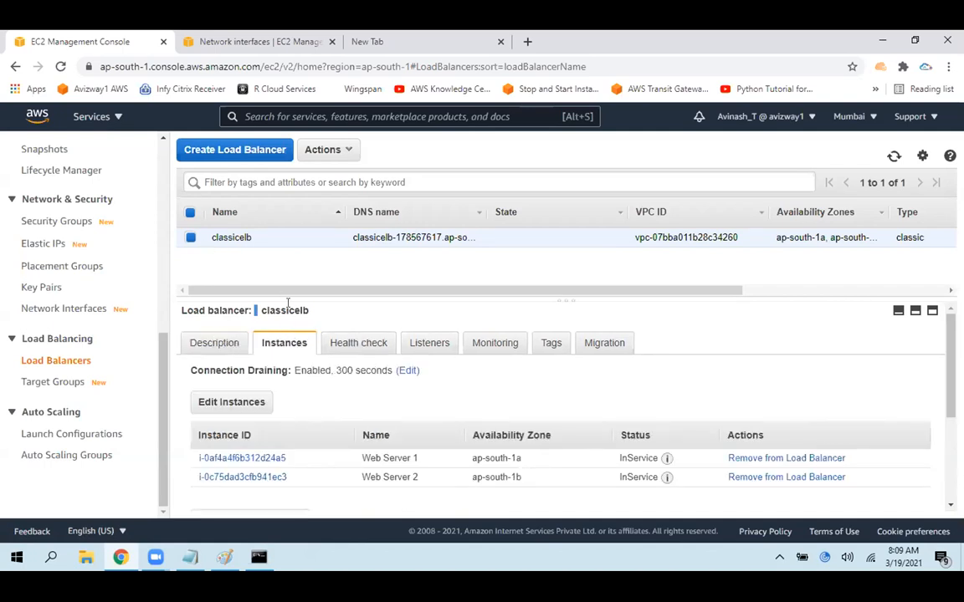
pyautogui.doubleClick(617, 458)
pyautogui.doubleClick(625, 477)
pyautogui.doubleClick(623, 458)
pyautogui.click(623, 478)
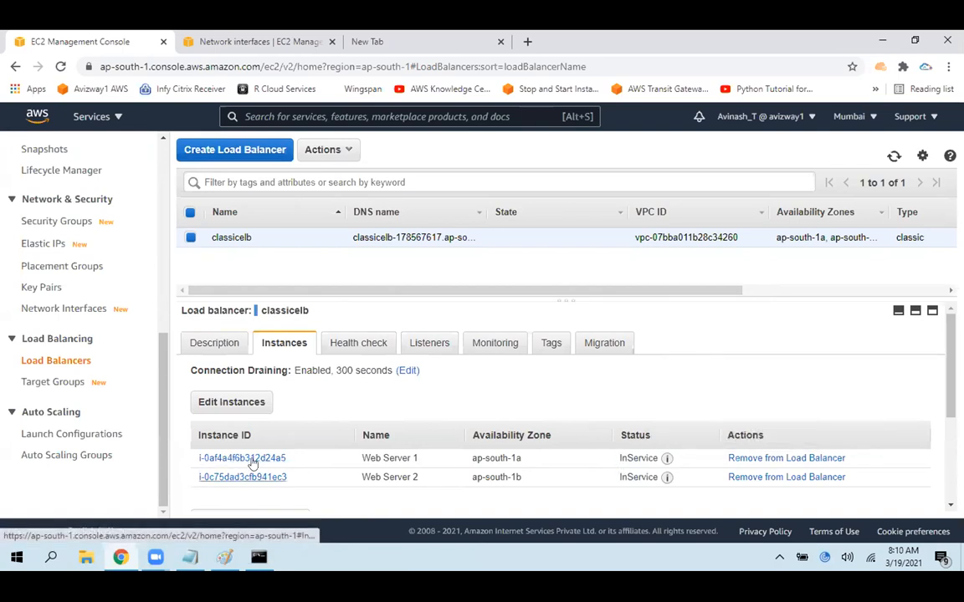
# Examine the DNS name and the instance status in classicelb's description
pyautogui.click(219, 343)
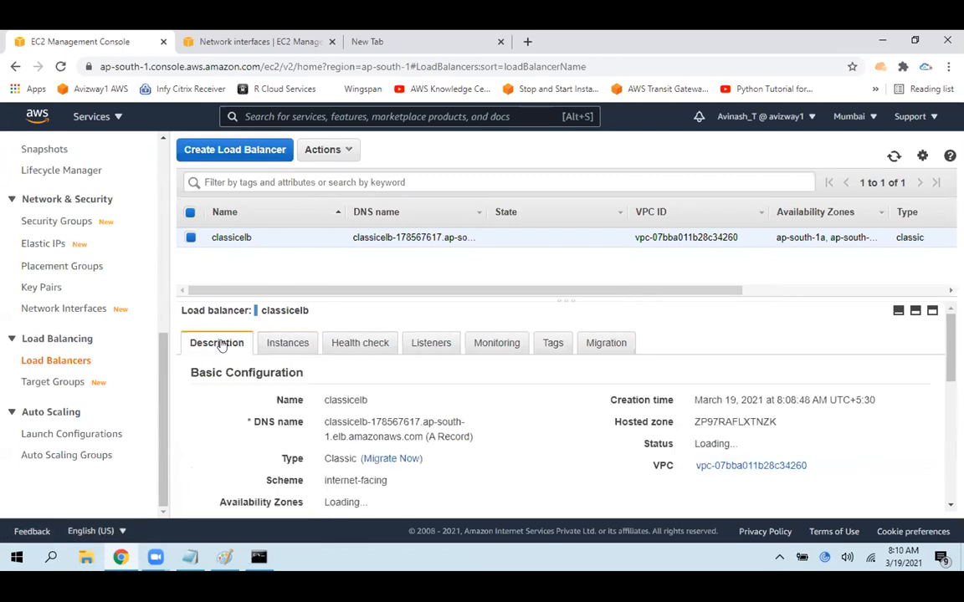
pyautogui.tripleClick(346, 425)
pyautogui.click(514, 426)
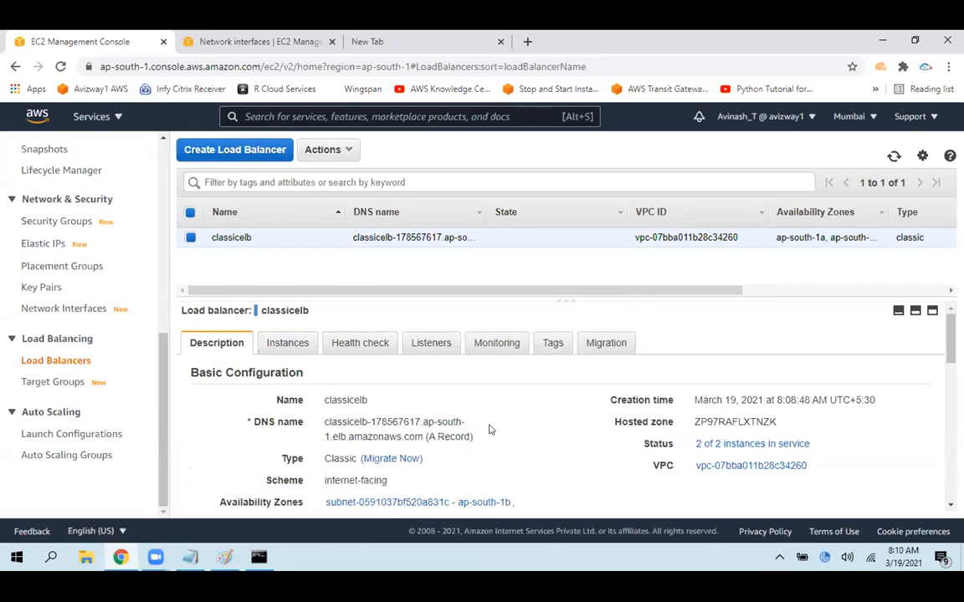
pyautogui.moveTo(811, 444); pyautogui.dragTo(694, 444)
pyautogui.click(391, 448)
# Copy classicelb's DNS name and load it as the address in the empty browser tab
pyautogui.moveTo(324, 421); pyautogui.dragTo(416, 437)
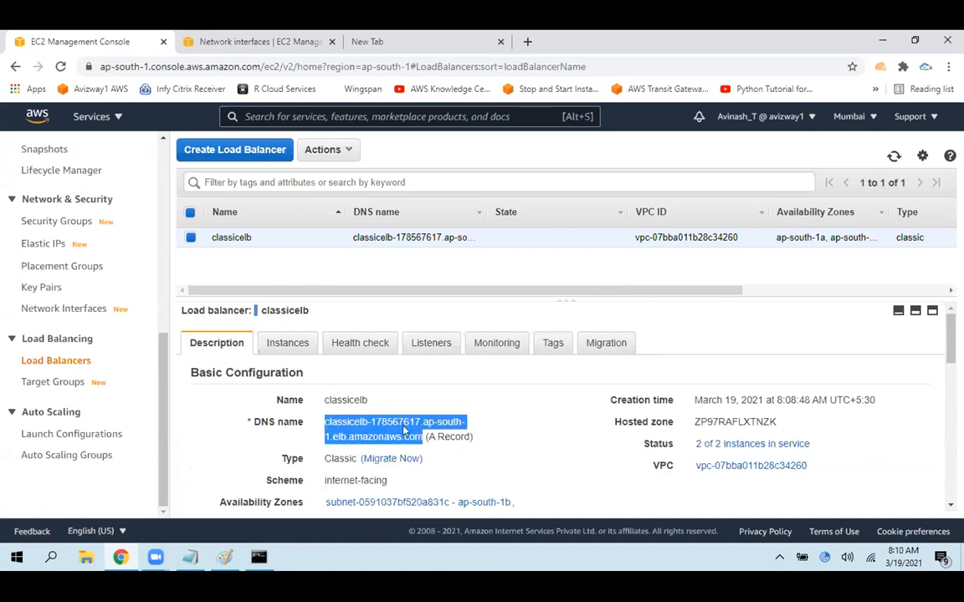
pyautogui.rightClick(403, 430)
pyautogui.click(435, 439)
pyautogui.click(360, 41)
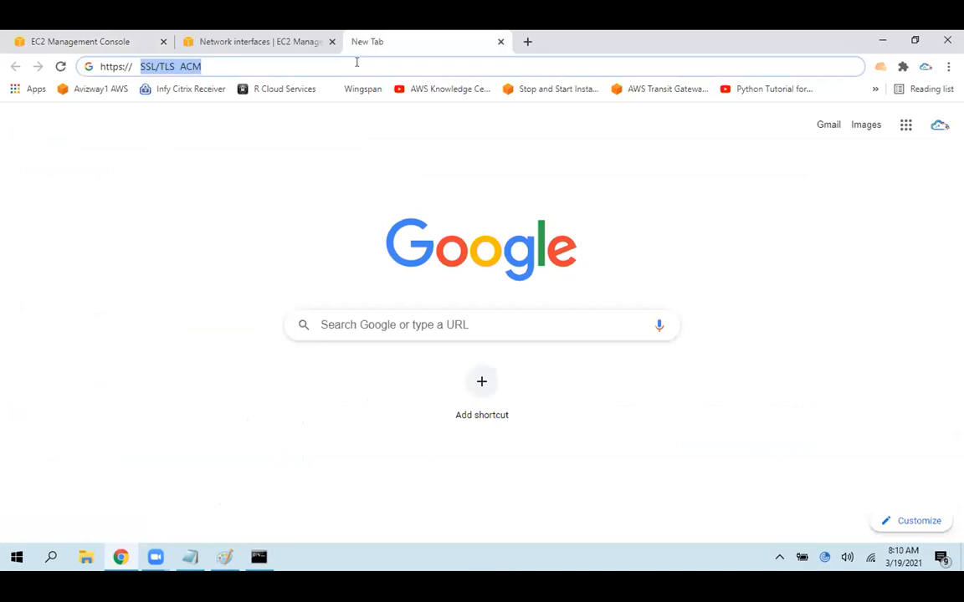
pyautogui.click(357, 63)
pyautogui.hotkey('ctrl', 'a')
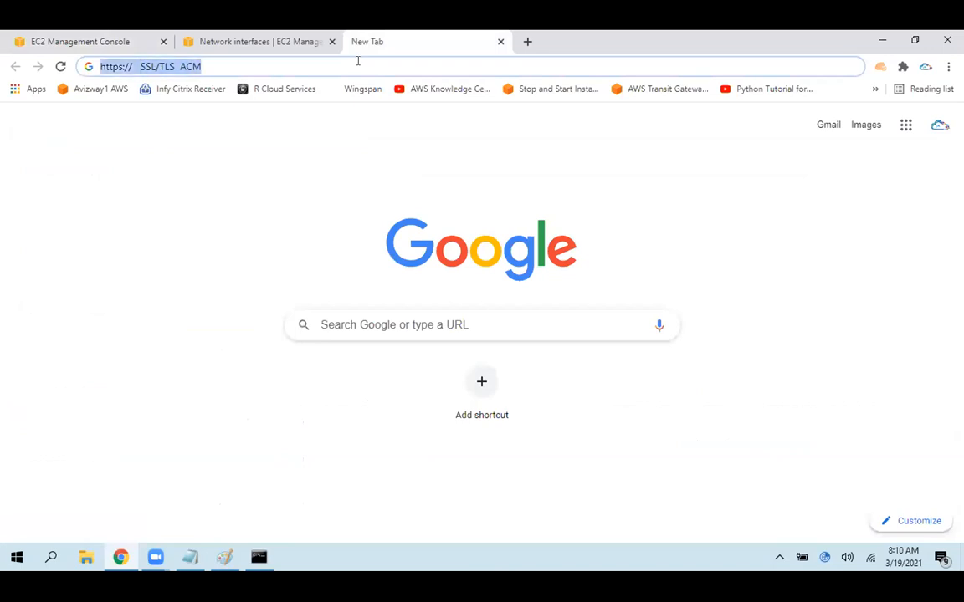
pyautogui.hotkey('ctrl', 'v')
pyautogui.press('Return')
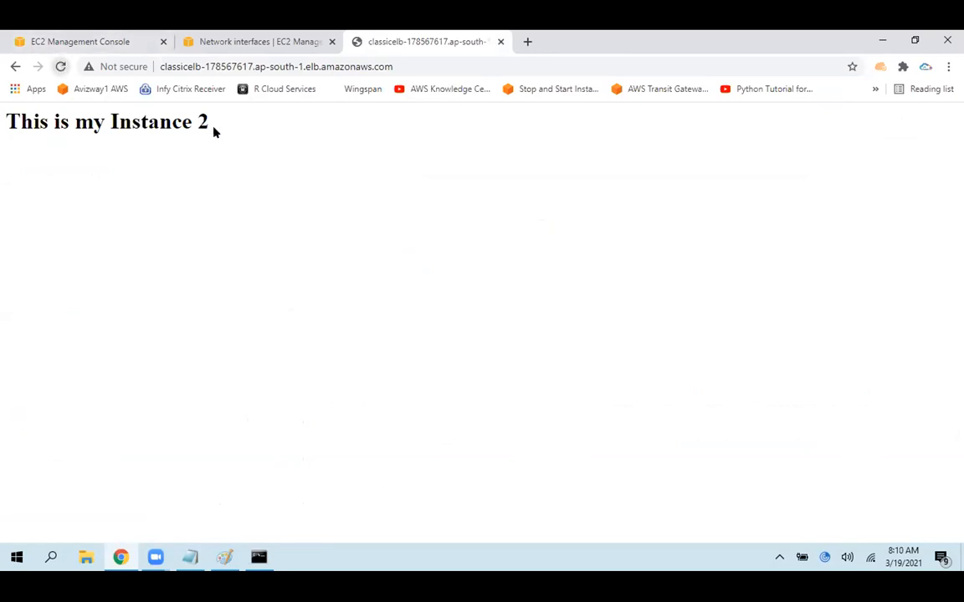
# Highlight the instance name on the web page, reload the page twice, and highlight the instance number
pyautogui.moveTo(210, 122); pyautogui.dragTo(109, 122)
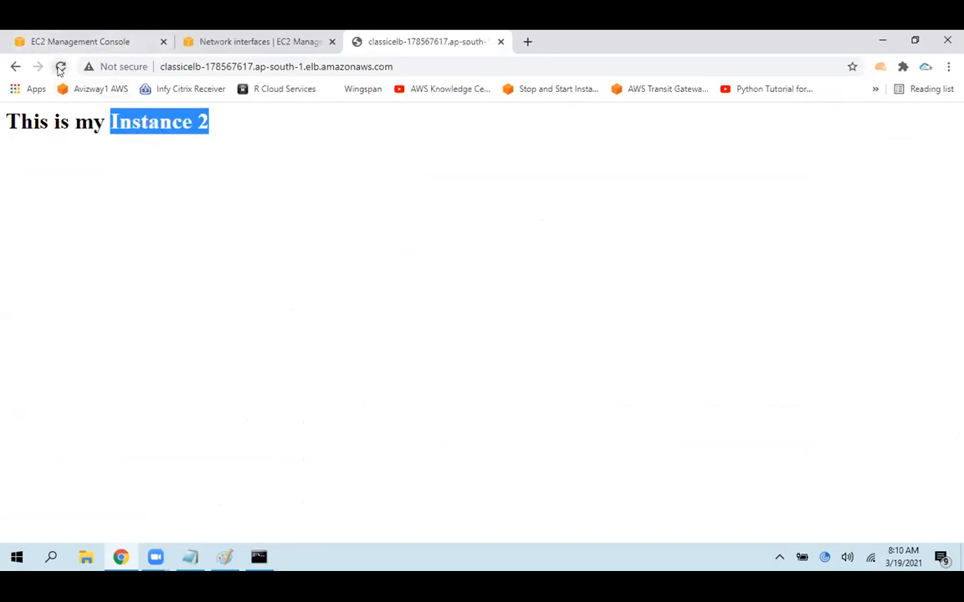
pyautogui.click(60, 67)
pyautogui.click(60, 67)
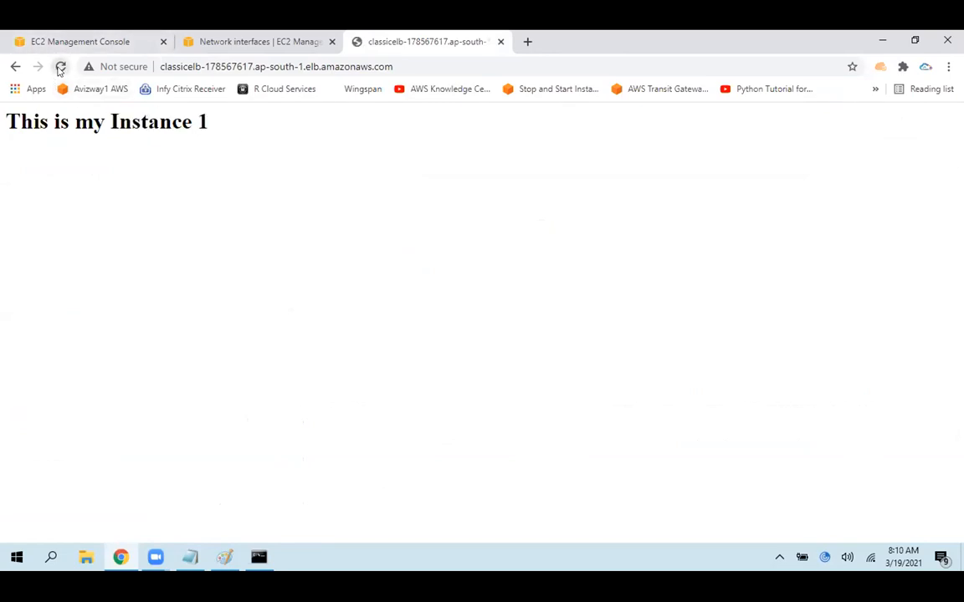
pyautogui.doubleClick(202, 122)
# Switch to Paint and draw several red curves from the ELB box to each of the two EC2 boxes
pyautogui.click(230, 552)
pyautogui.moveTo(593, 350)
pyautogui.mouseDown()
pyautogui.moveTo(679, 310)
pyautogui.moveTo(730, 217)
pyautogui.mouseUp()
pyautogui.moveTo(498, 375); pyautogui.dragTo(320, 238)
pyautogui.moveTo(611, 350); pyautogui.dragTo(699, 219)
pyautogui.moveTo(445, 398); pyautogui.dragTo(314, 226)
pyautogui.moveTo(581, 386); pyautogui.dragTo(707, 236)
pyautogui.moveTo(492, 369); pyautogui.dragTo(318, 240)
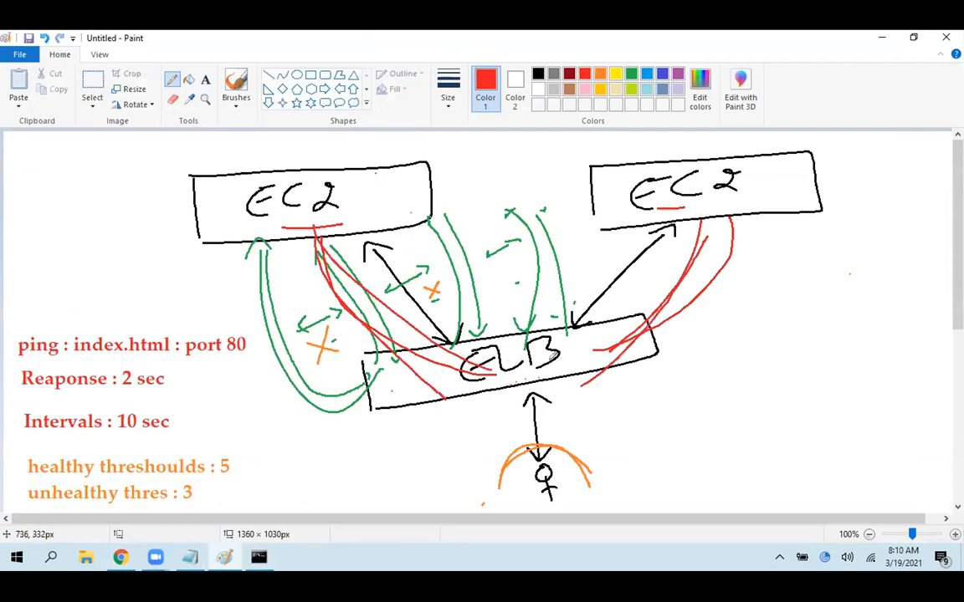
pyautogui.moveTo(556, 361); pyautogui.dragTo(703, 216)
pyautogui.moveTo(434, 392); pyautogui.dragTo(293, 219)
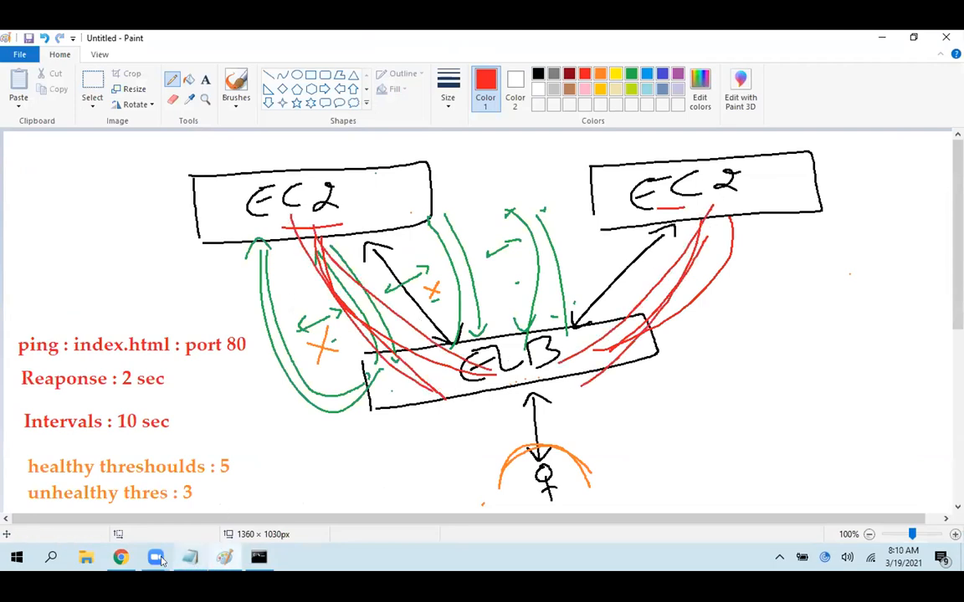
# Switch back to Chrome and reload the load balancer's web page twice to see which instance answers
pyautogui.click(120, 557)
pyautogui.click(62, 67)
pyautogui.click(62, 67)
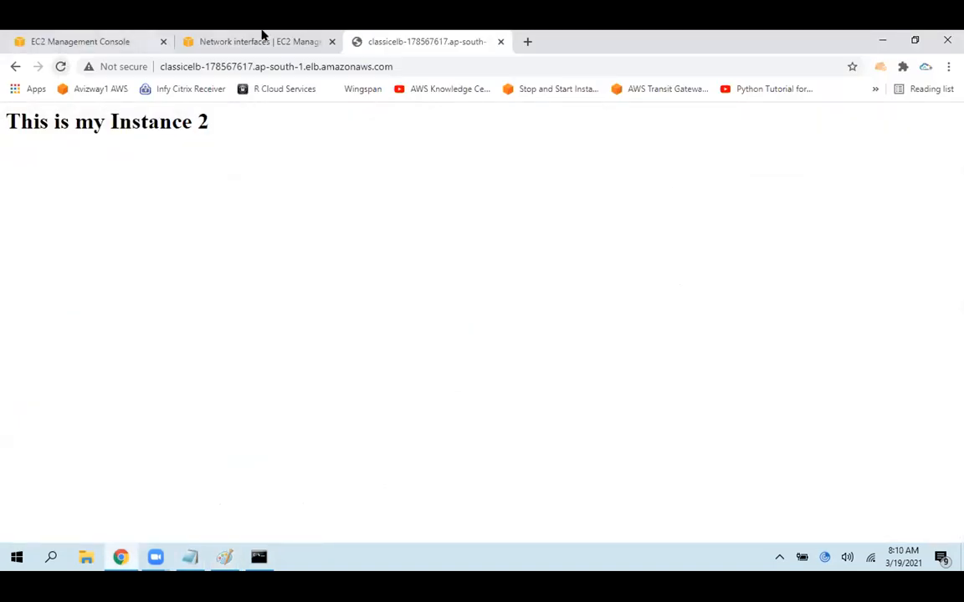
# Refresh the network interfaces list, select the ELBSG interface in ap-south-1a, and highlight its description
pyautogui.click(262, 38)
pyautogui.click(688, 153)
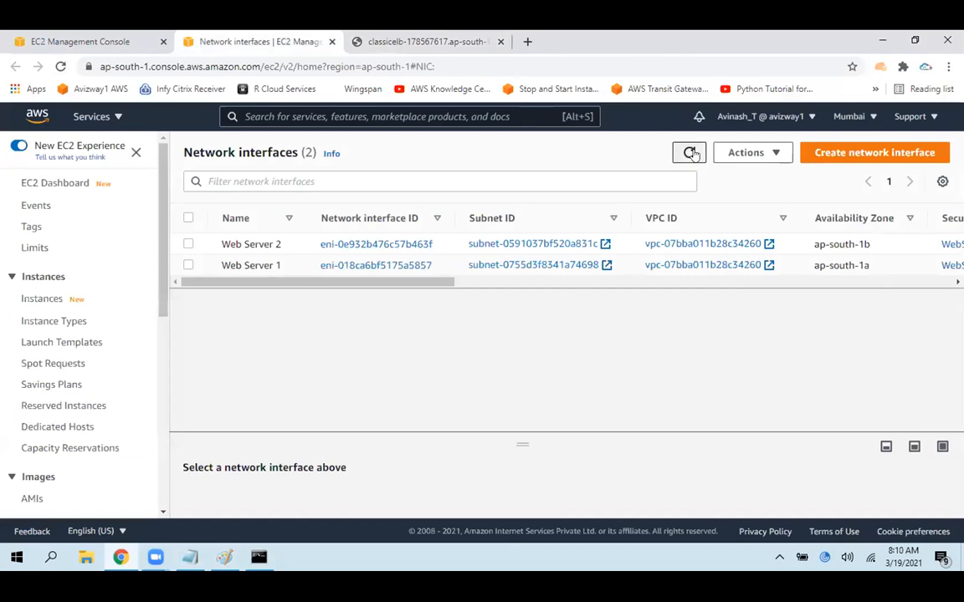
pyautogui.doubleClick(689, 153)
pyautogui.click(189, 266)
pyautogui.click(188, 266)
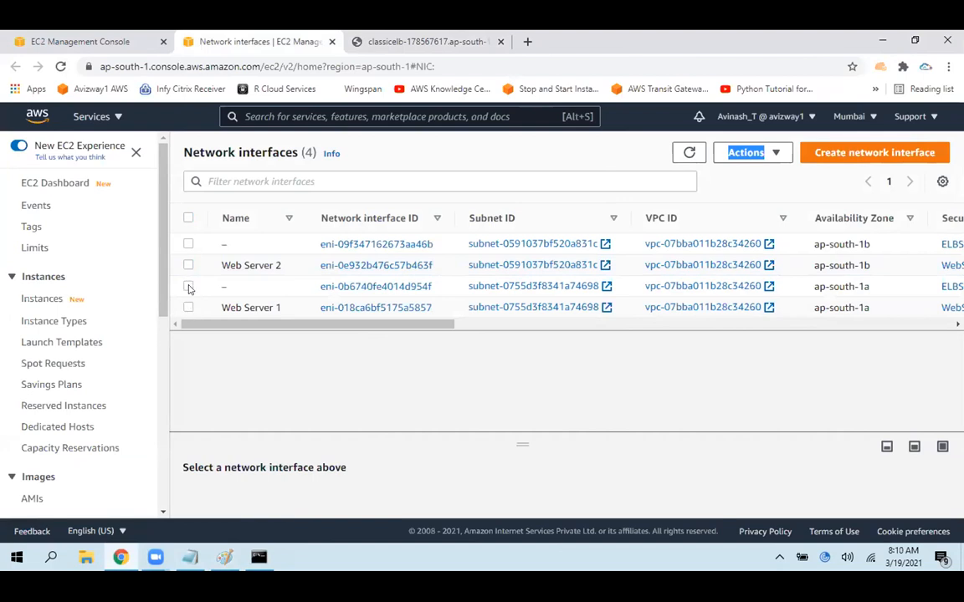
pyautogui.click(188, 287)
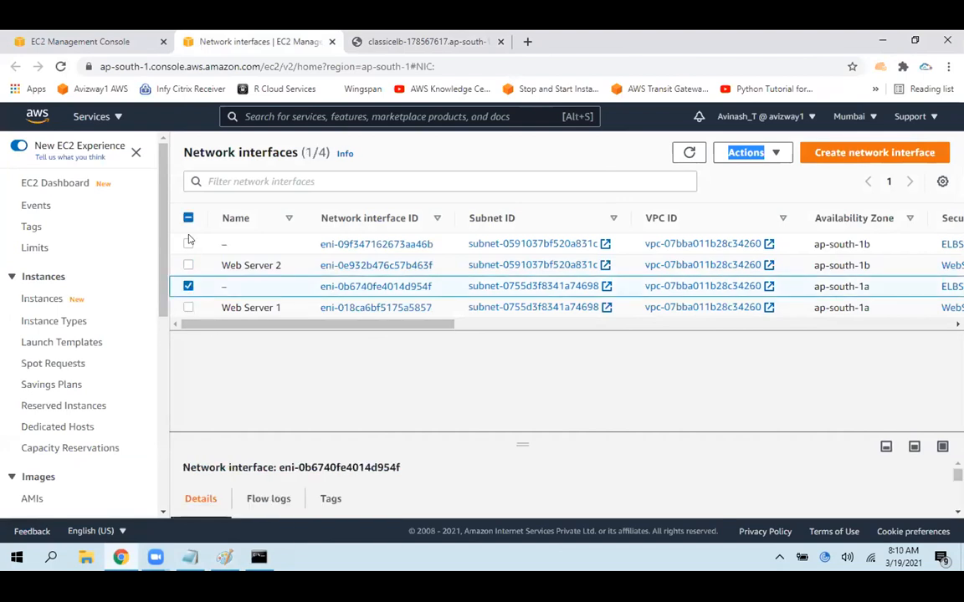
pyautogui.moveTo(280, 325); pyautogui.dragTo(501, 325)
pyautogui.moveTo(288, 286); pyautogui.dragTo(482, 288)
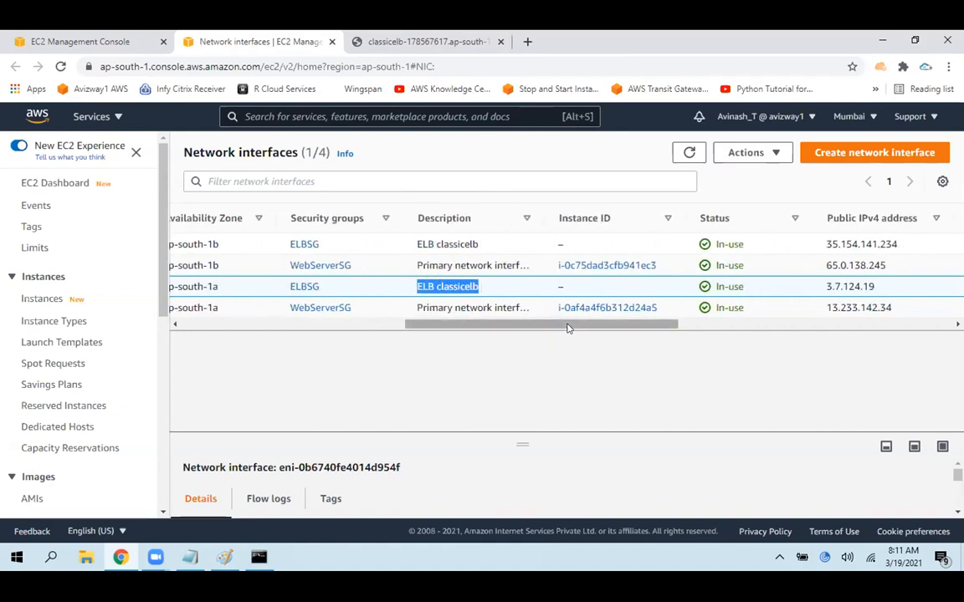
pyautogui.moveTo(570, 327); pyautogui.dragTo(595, 327)
# Return to the load balancers list and highlight the name classicelb
pyautogui.click(108, 36)
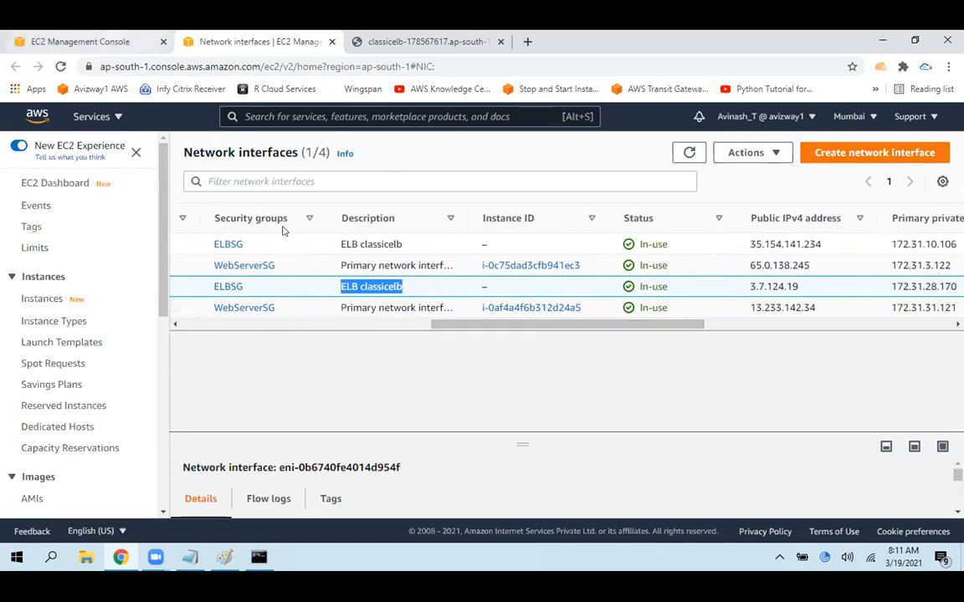
pyautogui.click(388, 262)
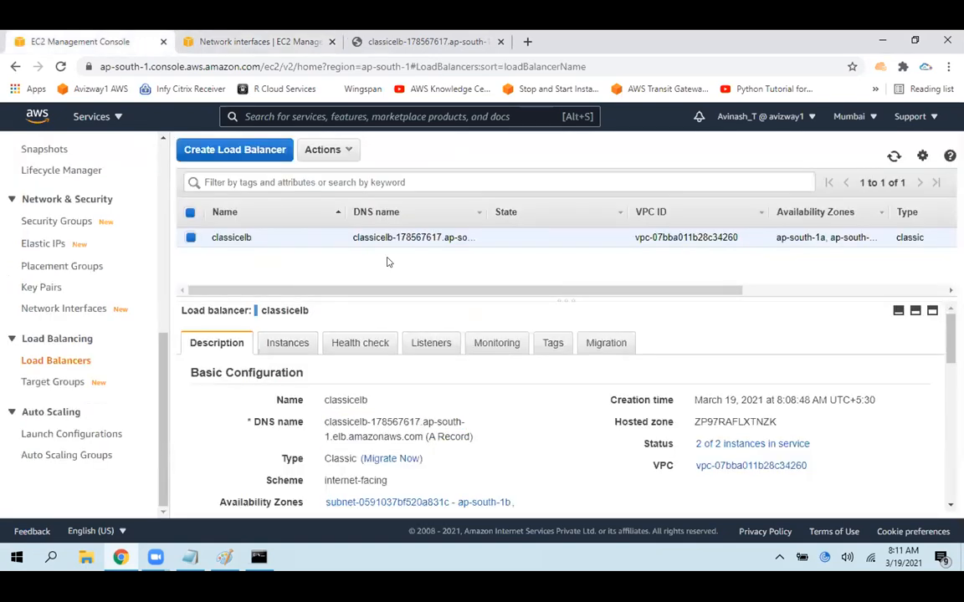
pyautogui.moveTo(265, 240); pyautogui.dragTo(209, 239)
pyautogui.click(230, 267)
pyautogui.moveTo(266, 241); pyautogui.dragTo(209, 238)
pyautogui.click(239, 269)
pyautogui.moveTo(950, 334)
pyautogui.mouseDown()
pyautogui.moveTo(950, 471)
pyautogui.moveTo(950, 331)
pyautogui.mouseUp()
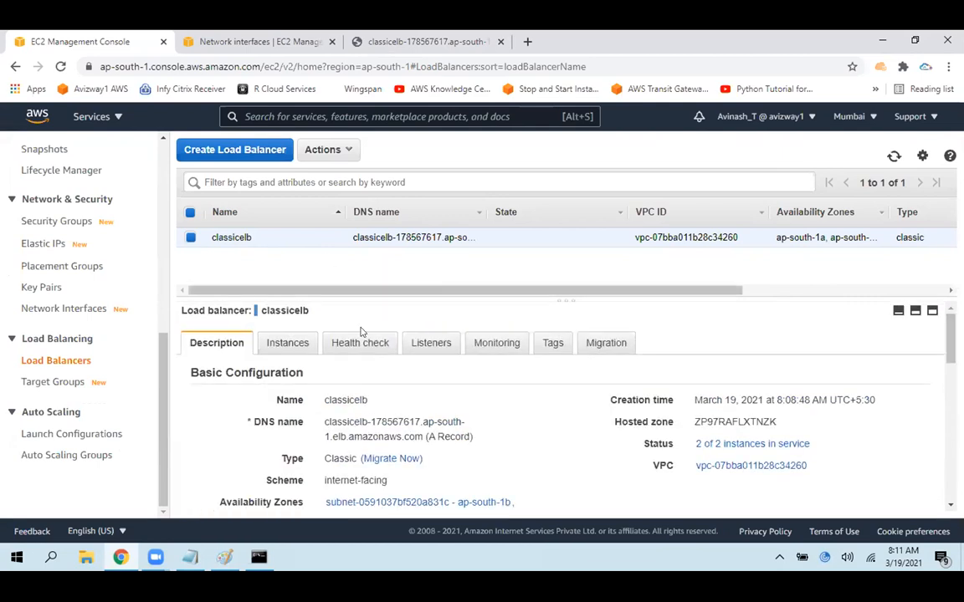
# Copy classicelb's DNS name and run nslookup on it in Command Prompt
pyautogui.moveTo(322, 424); pyautogui.dragTo(414, 436)
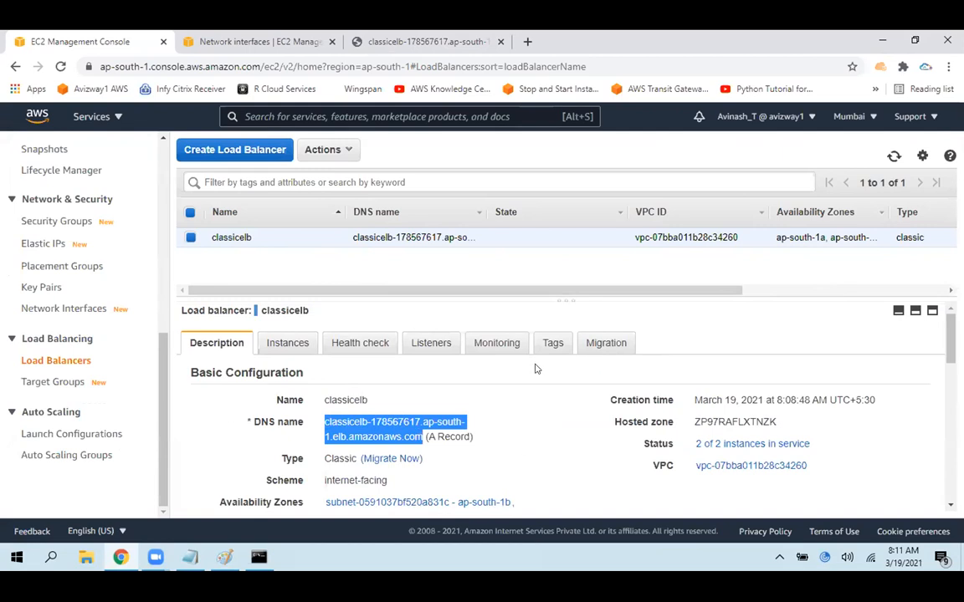
pyautogui.click(258, 557)
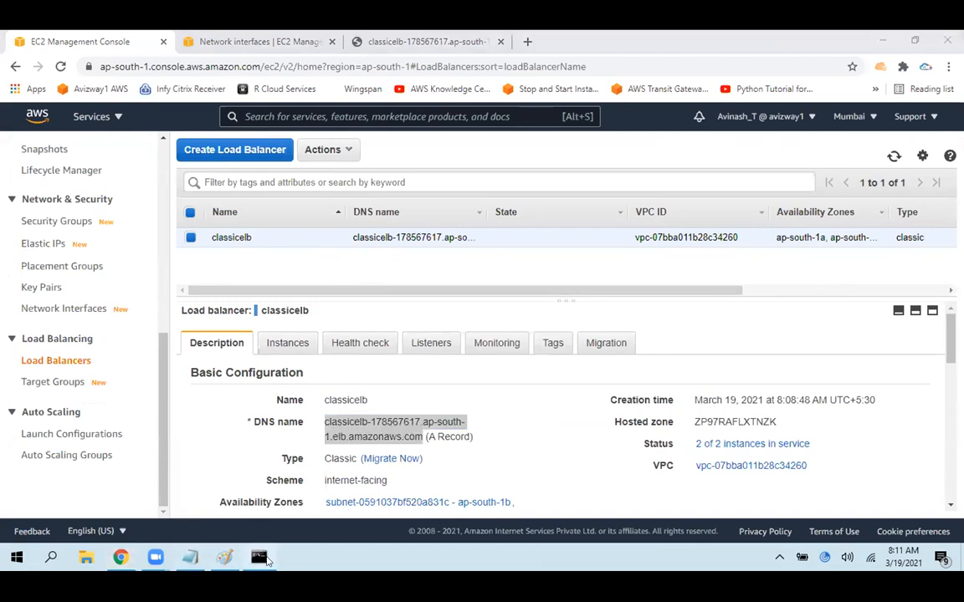
pyautogui.write('nslookup')
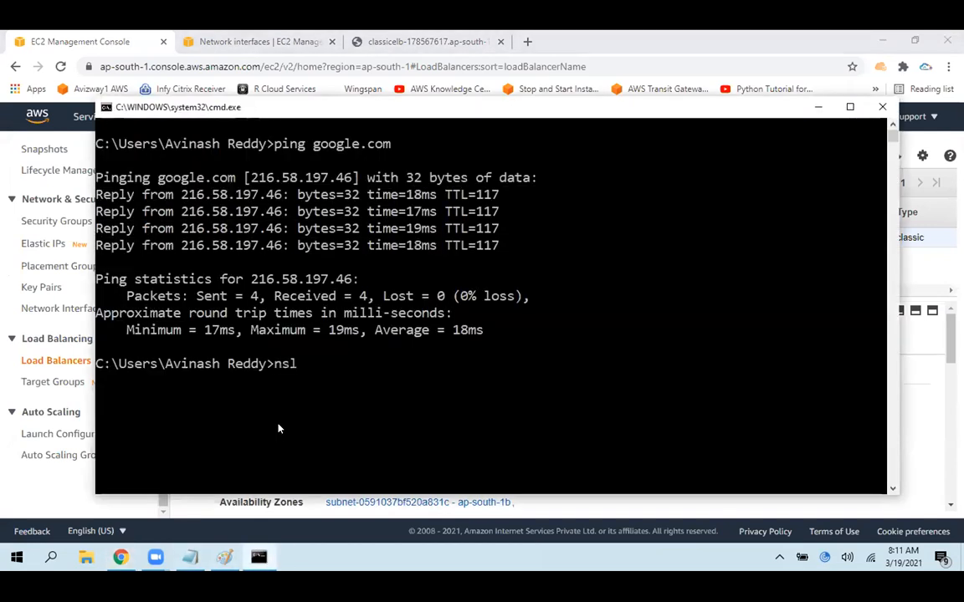
pyautogui.click(37, 34)
pyautogui.rightClick(363, 428)
pyautogui.click(393, 438)
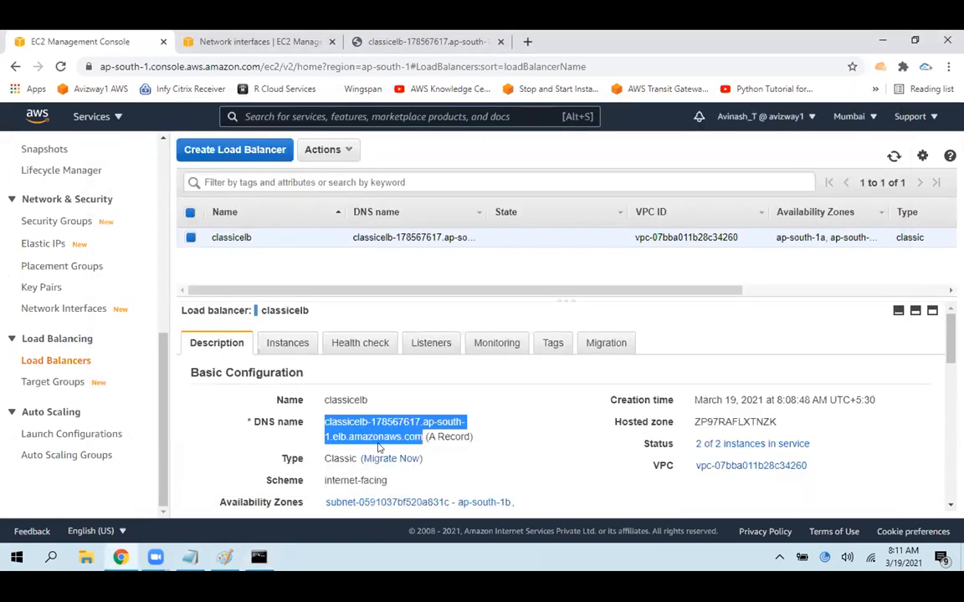
pyautogui.hotkey('alt', 'Tab')
pyautogui.hotkey('ctrl', 'v')
pyautogui.press('Return')
# Highlight the load balancer name and each of the two resolved addresses in the nslookup output
pyautogui.moveTo(183, 415); pyautogui.dragTo(297, 415)
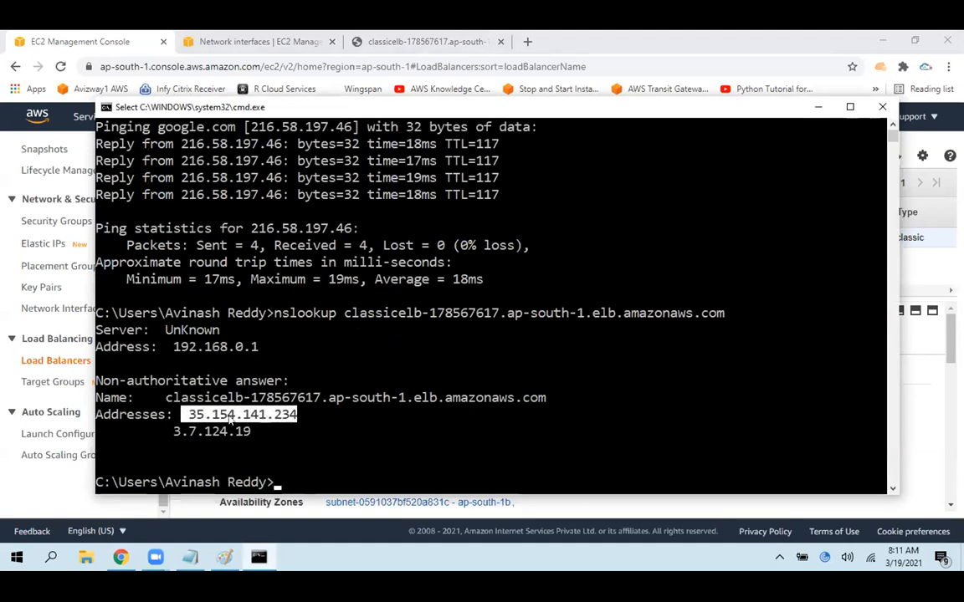
pyautogui.click(170, 399)
pyautogui.moveTo(175, 400); pyautogui.dragTo(539, 396)
pyautogui.moveTo(190, 415); pyautogui.dragTo(297, 415)
pyautogui.moveTo(173, 432); pyautogui.dragTo(251, 432)
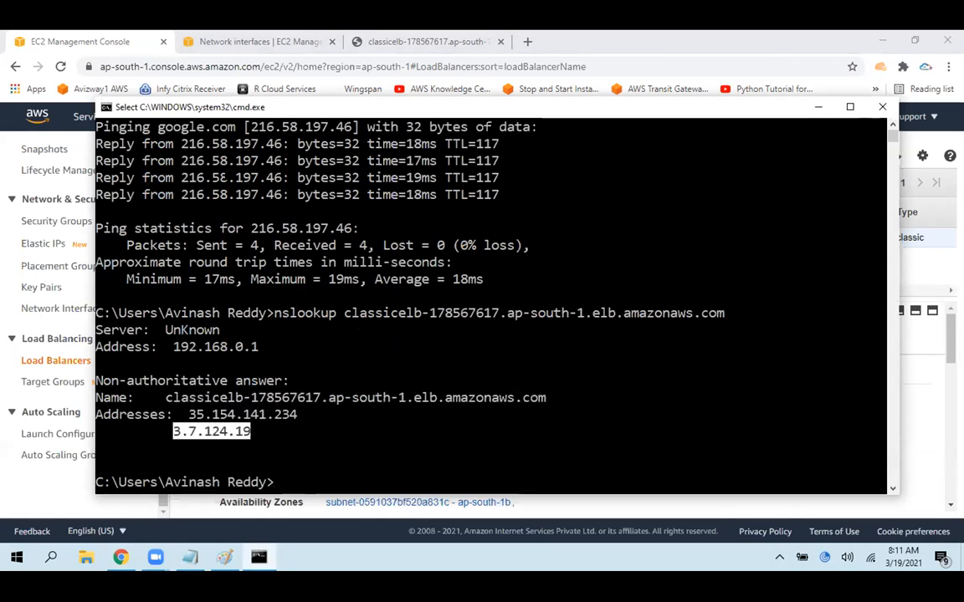
# Compare the public IPv4 addresses of the two ELB classicelb network interfaces in Chrome with the addresses in the nslookup output
pyautogui.click(251, 40)
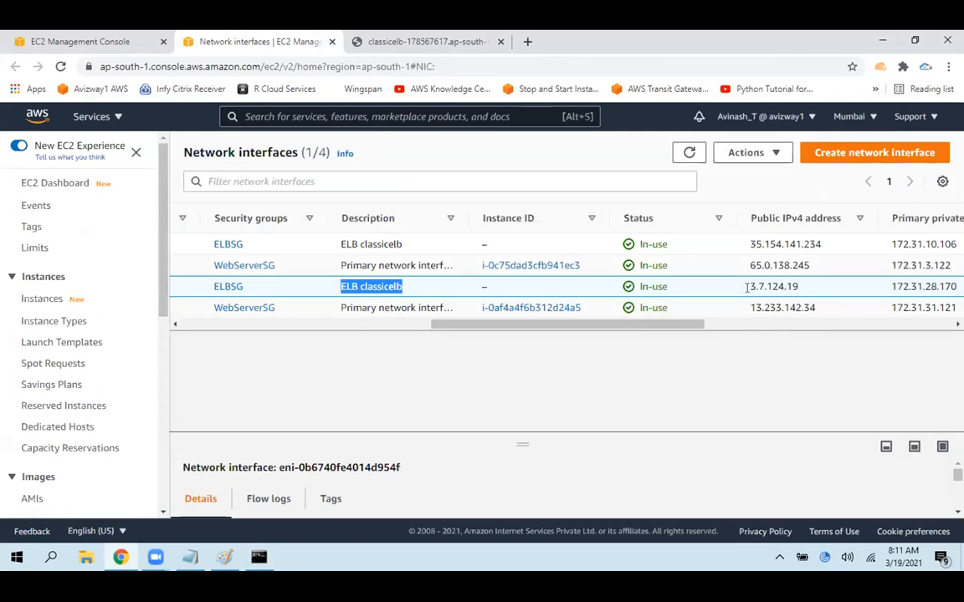
pyautogui.moveTo(747, 286); pyautogui.dragTo(798, 287)
pyautogui.moveTo(750, 245); pyautogui.dragTo(822, 244)
pyautogui.click(260, 558)
pyautogui.click(193, 429)
pyautogui.moveTo(177, 430); pyautogui.dragTo(298, 416)
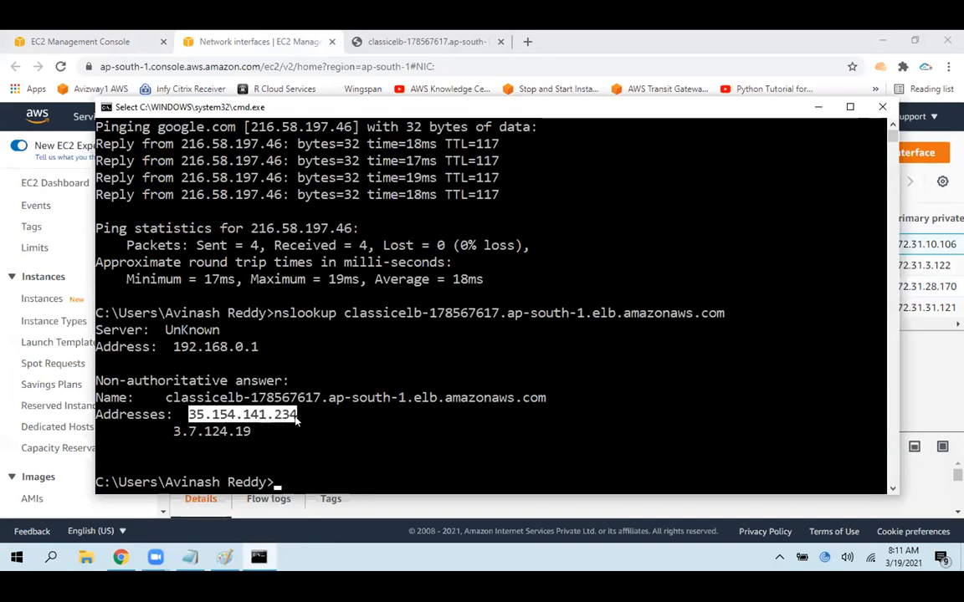
pyautogui.click(818, 108)
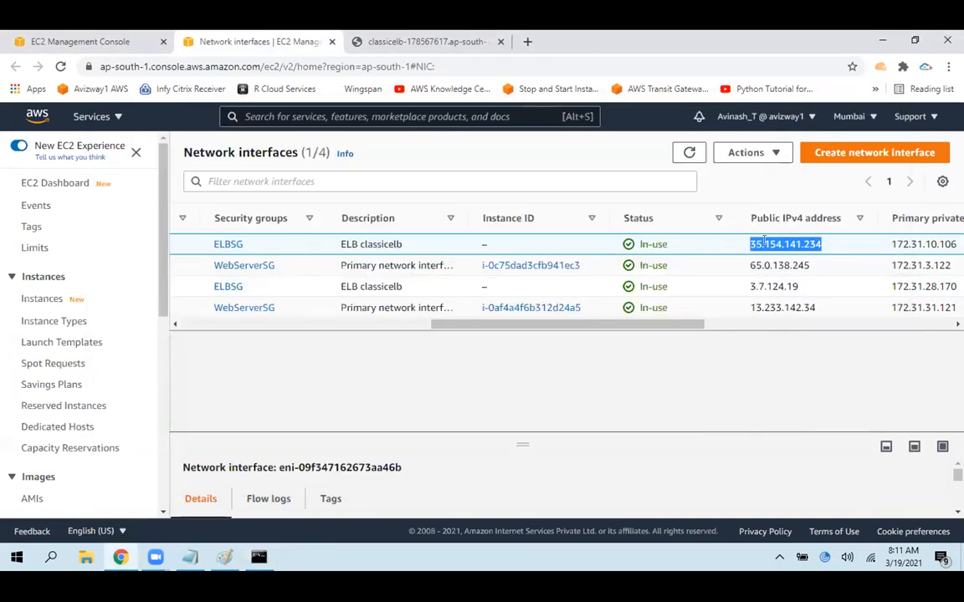
# Select the ELB classicelb interface with public address 3.7.124.19, and highlight the URL of the load balancer's web page
pyautogui.click(768, 287)
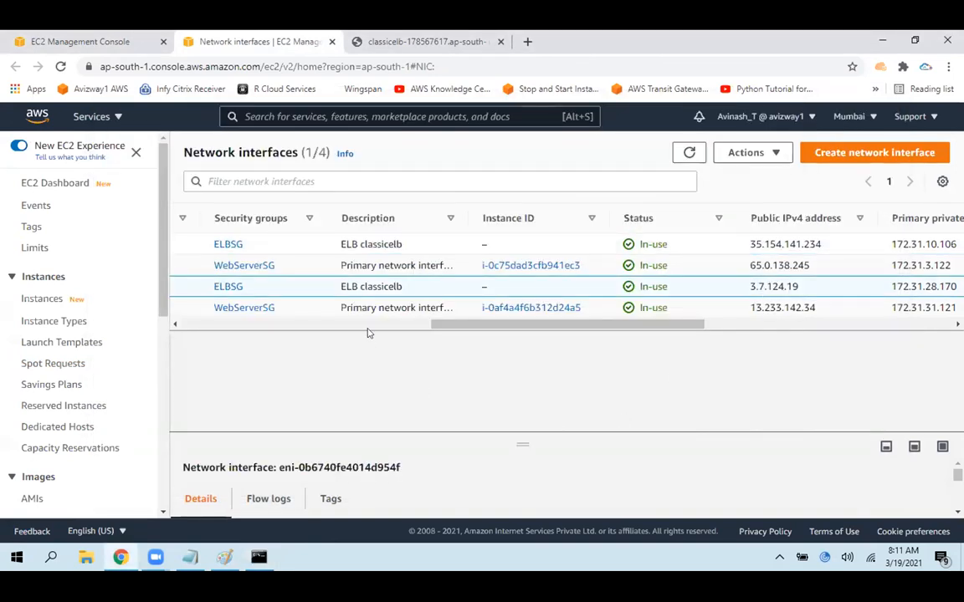
pyautogui.hscroll(-10, 351, 301)
pyautogui.click(426, 41)
pyautogui.click(407, 66)
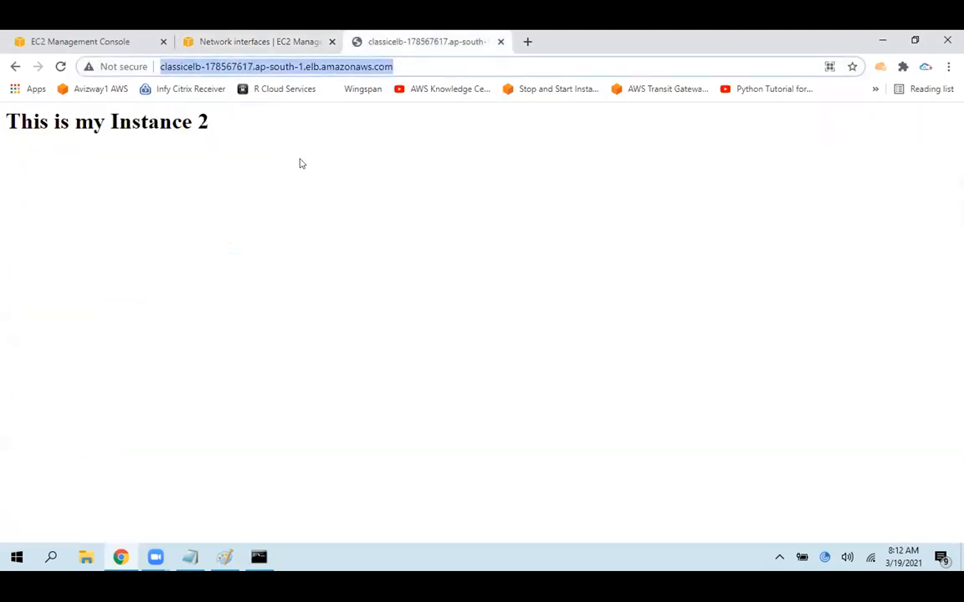
# Close the network interfaces page and reload the load balancer's web page repeatedly to check which instance responds
pyautogui.click(331, 42)
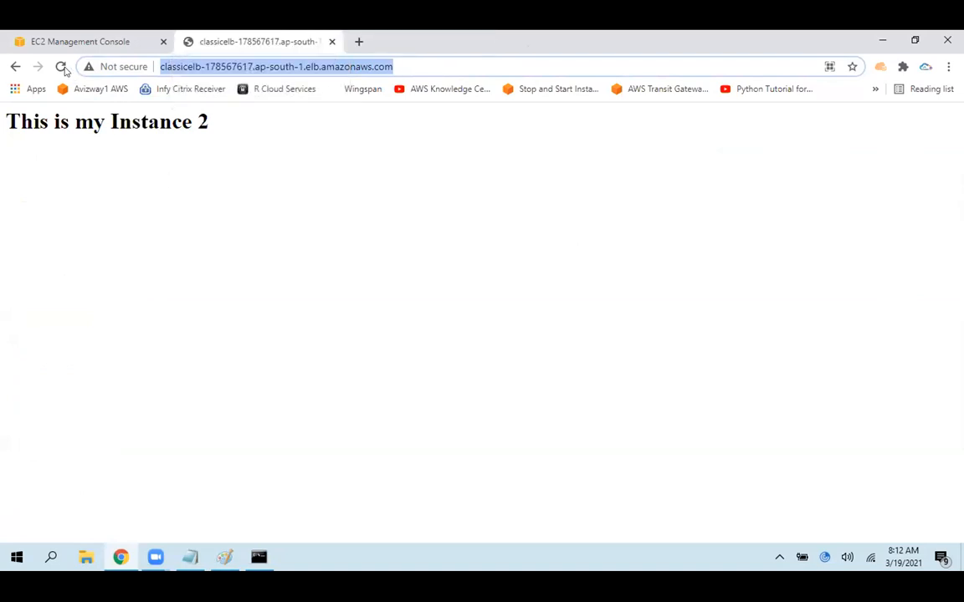
pyautogui.click(60, 67)
pyautogui.click(60, 67)
pyautogui.click(60, 67)
pyautogui.click(358, 74)
pyautogui.moveTo(269, 129); pyautogui.dragTo(2, 129)
pyautogui.click(60, 67)
pyautogui.click(60, 67)
pyautogui.click(60, 67)
pyautogui.click(60, 67)
pyautogui.click(61, 67)
pyautogui.click(67, 66)
pyautogui.click(67, 67)
pyautogui.click(67, 67)
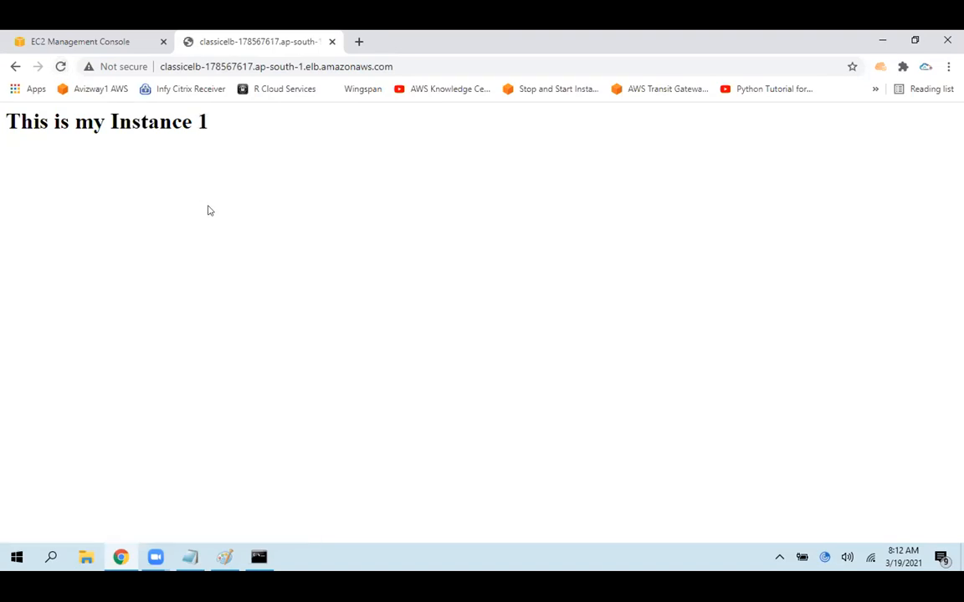
# Open the EC2 Instances list in a new tab, stop Web Server 1 and refresh the list
pyautogui.click(109, 39)
pyautogui.click(151, 163)
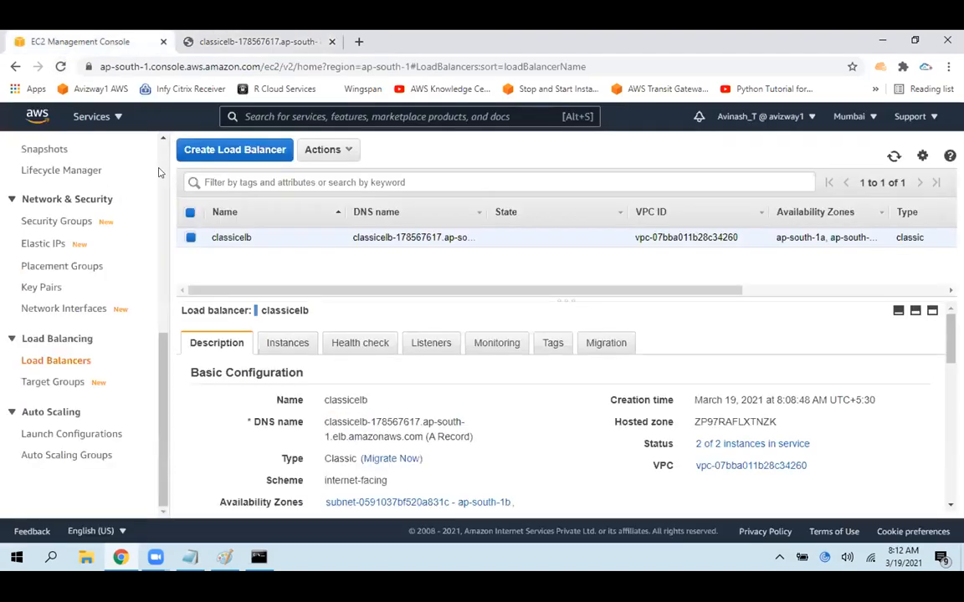
pyautogui.scroll(4, 75, 201)
pyautogui.middleClick(52, 215)
pyautogui.click(282, 36)
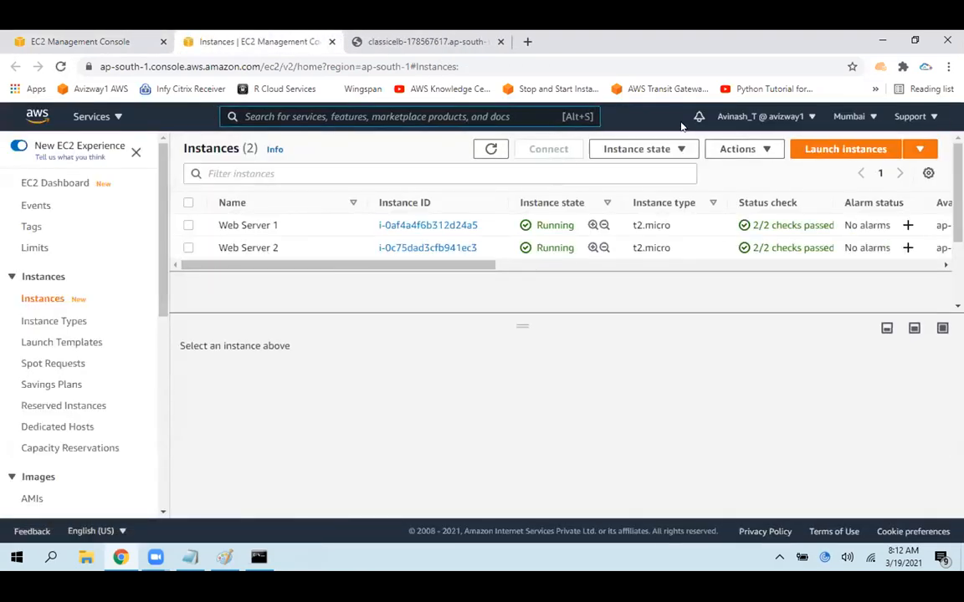
pyautogui.click(189, 225)
pyautogui.click(644, 149)
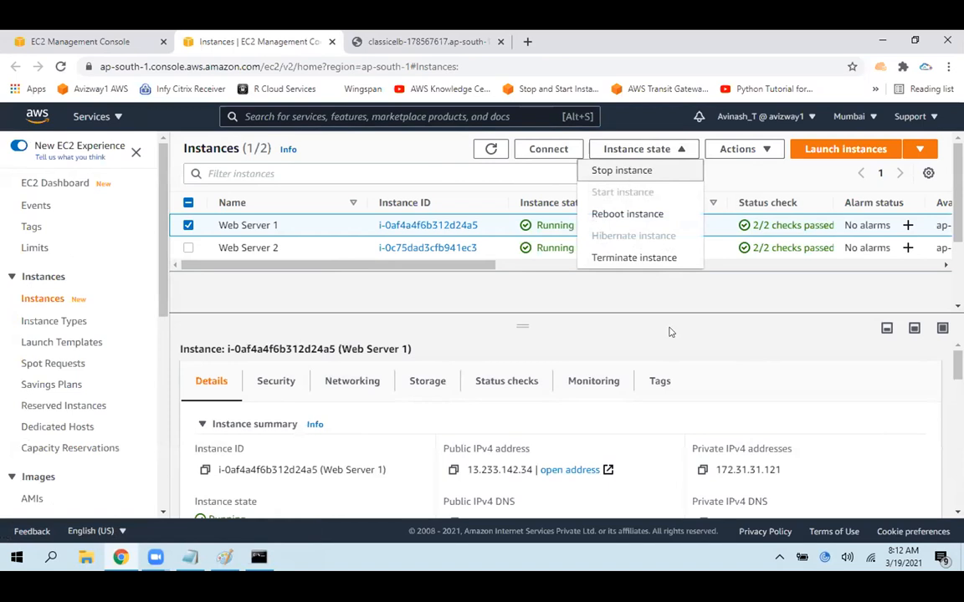
pyautogui.click(622, 171)
pyautogui.click(736, 393)
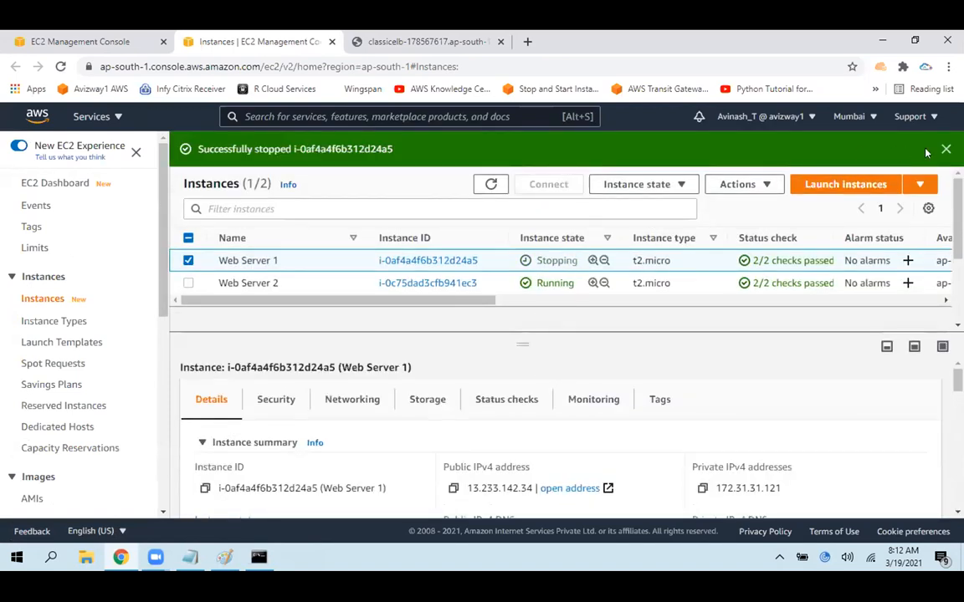
pyautogui.click(490, 149)
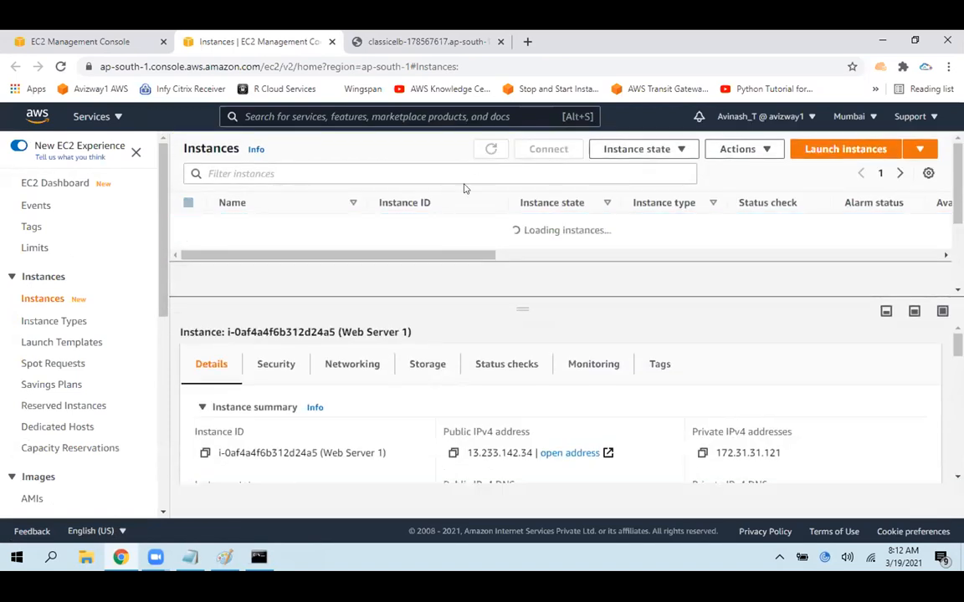
# Reload the load balancer's web page to see which instance responds with Web Server 1 stopped
pyautogui.click(427, 41)
pyautogui.click(62, 66)
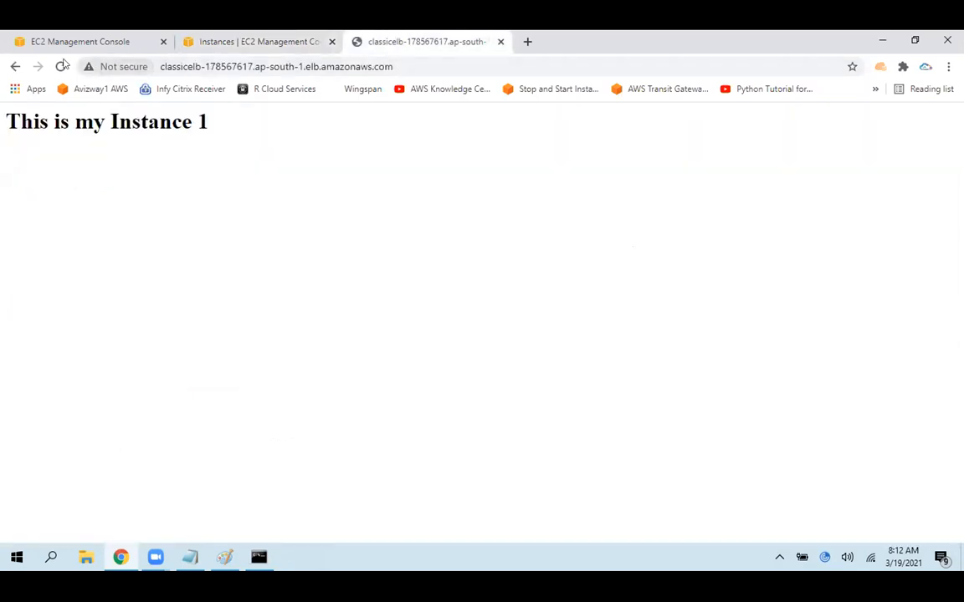
pyautogui.click(62, 66)
pyautogui.moveTo(281, 151); pyautogui.dragTo(126, 180)
pyautogui.click(125, 180)
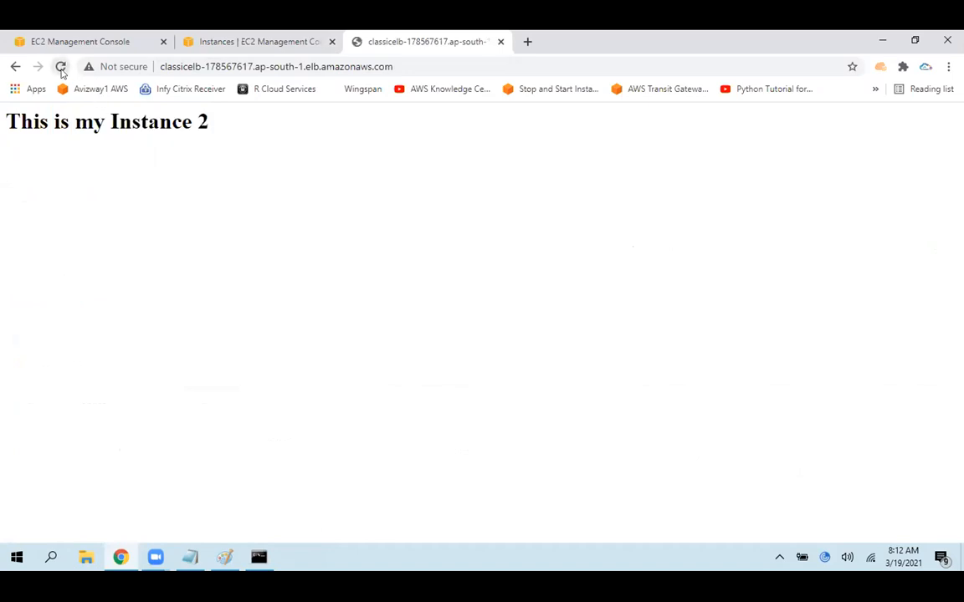
# Check classicelb's in-service status and the health status details of its registered Web Server 1 instance
pyautogui.click(75, 39)
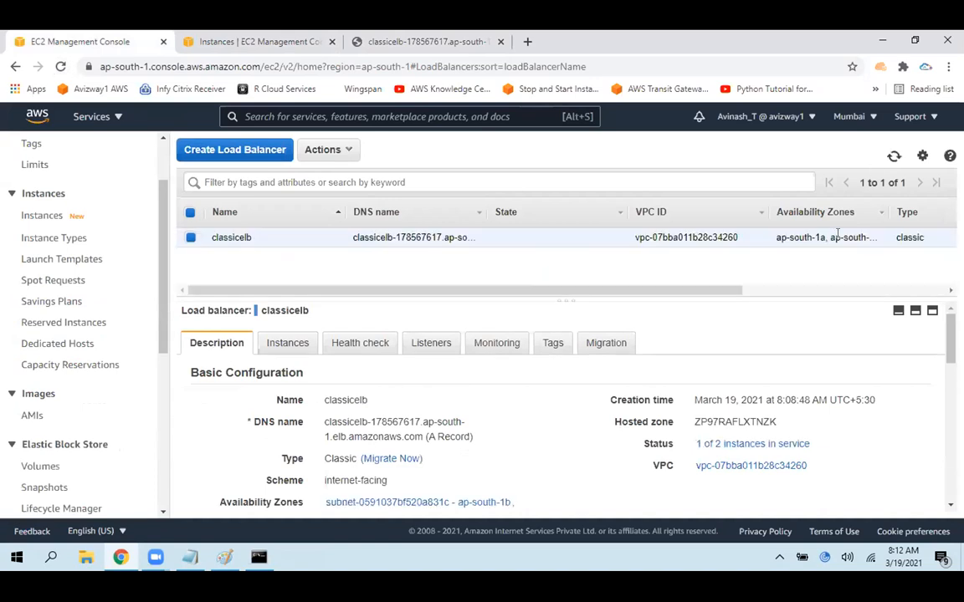
pyautogui.moveTo(816, 448); pyautogui.dragTo(694, 442)
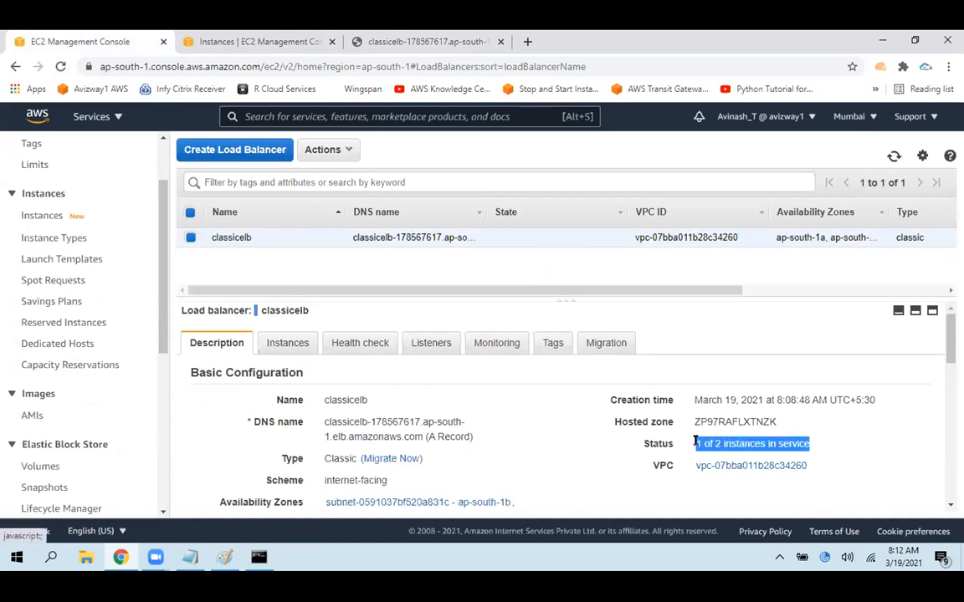
pyautogui.click(287, 344)
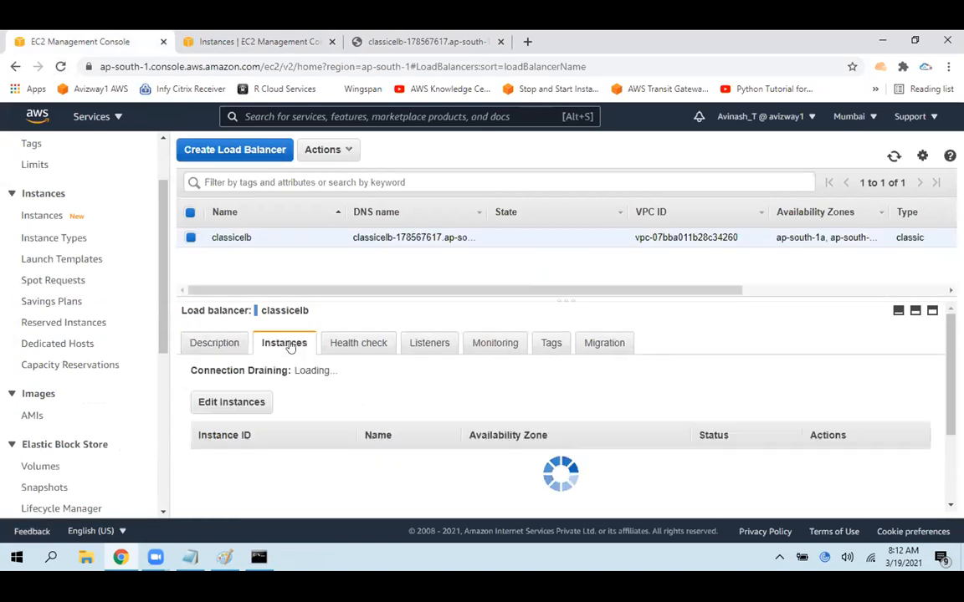
pyautogui.scroll(-2, 834, 430)
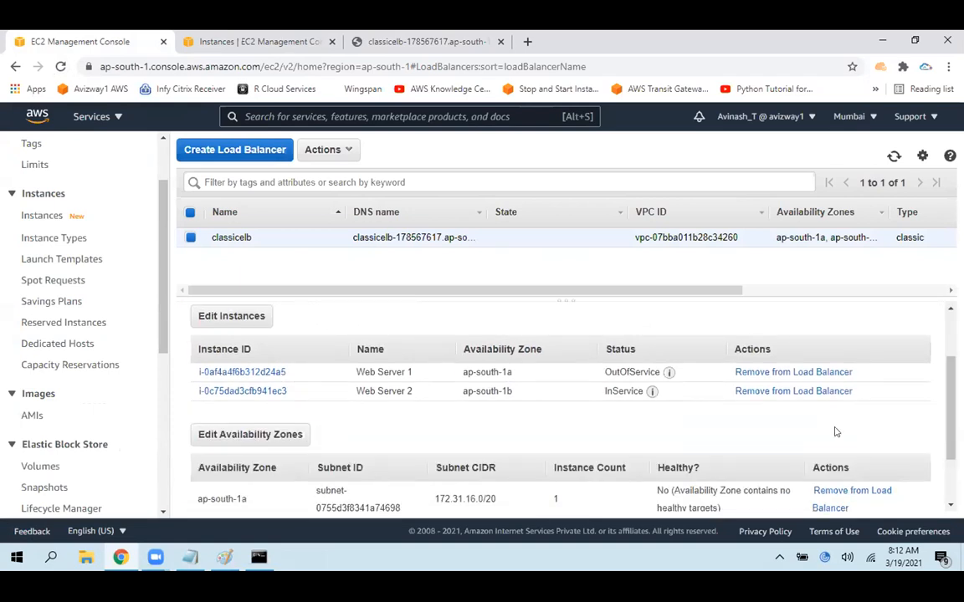
pyautogui.doubleClick(625, 372)
pyautogui.click(627, 371)
pyautogui.moveTo(671, 375)
pyautogui.moveTo(677, 341); pyautogui.dragTo(815, 342)
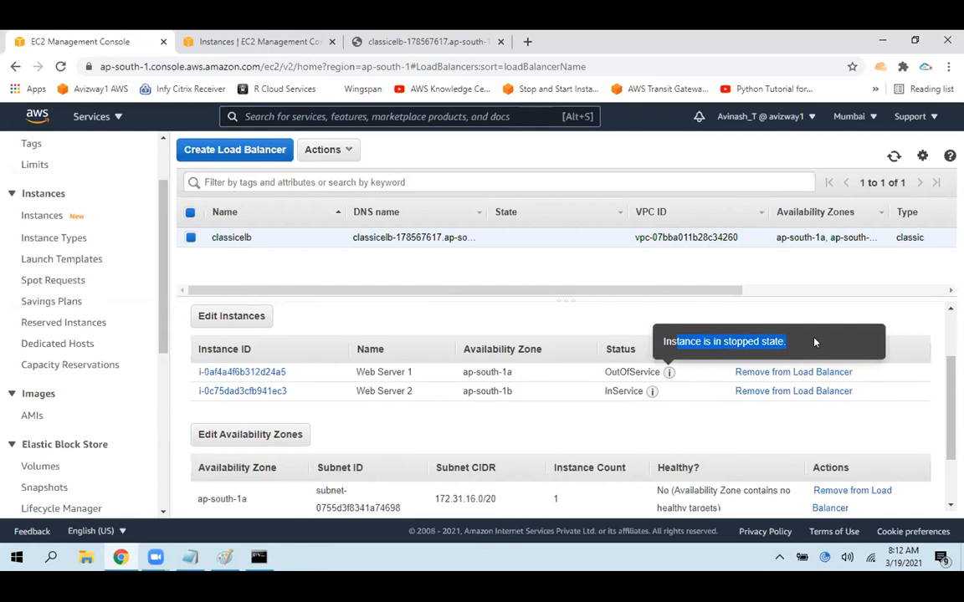
# Refresh the EC2 Instances list and compare Web Server 1's instance state with its status and availability zone in classicelb
pyautogui.click(266, 39)
pyautogui.click(503, 154)
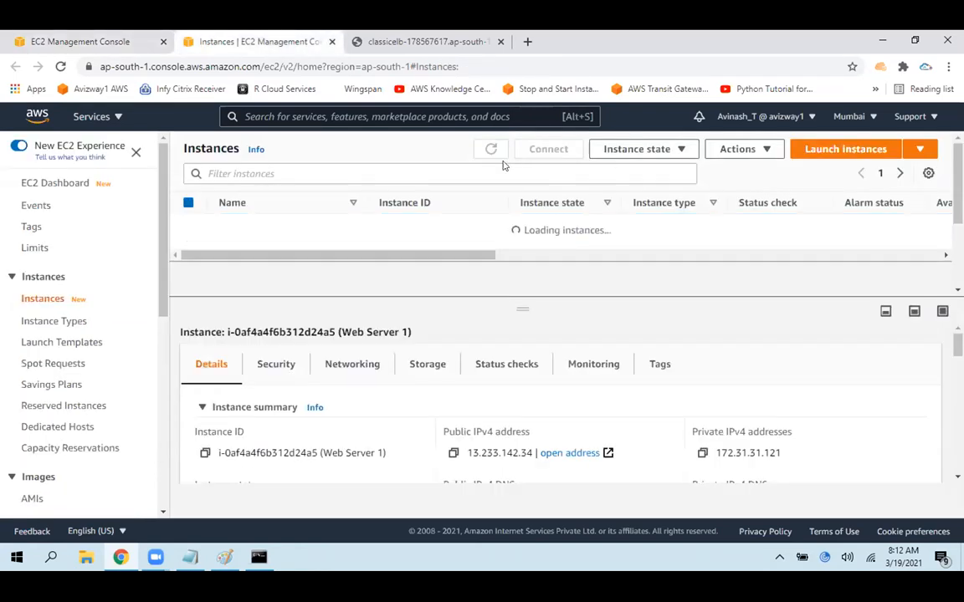
pyautogui.doubleClick(556, 225)
pyautogui.click(92, 39)
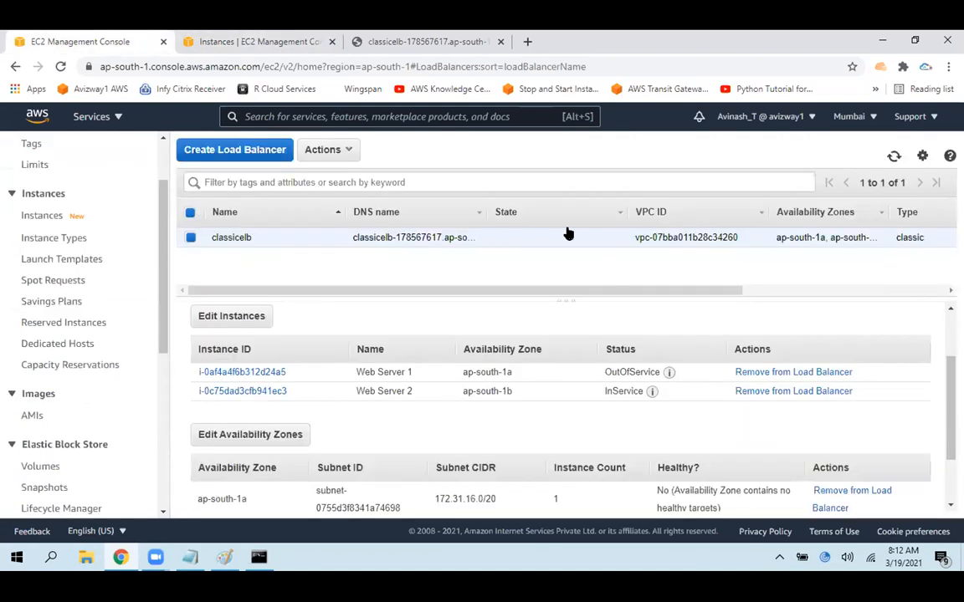
pyautogui.doubleClick(615, 370)
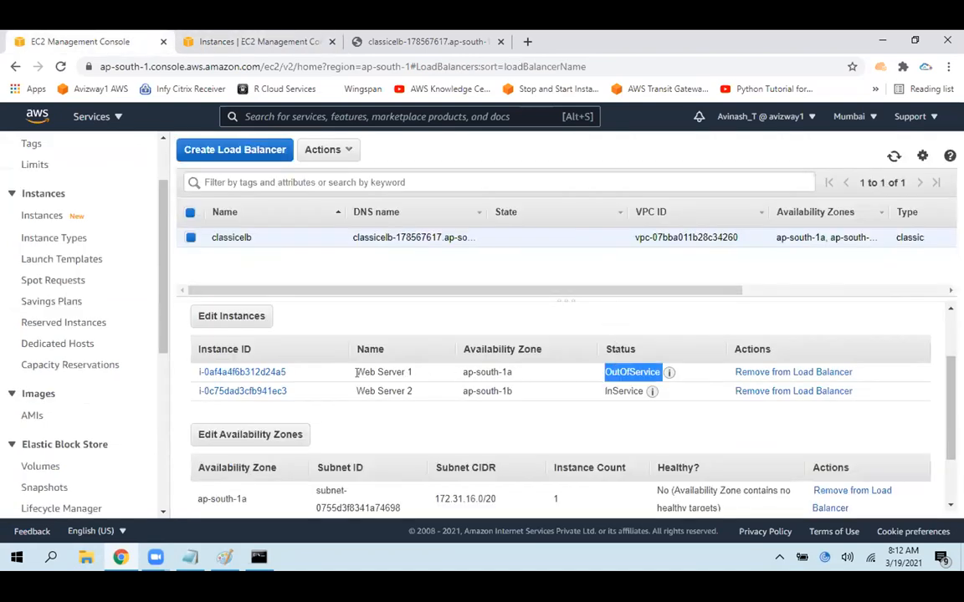
pyautogui.moveTo(460, 373); pyautogui.dragTo(648, 369)
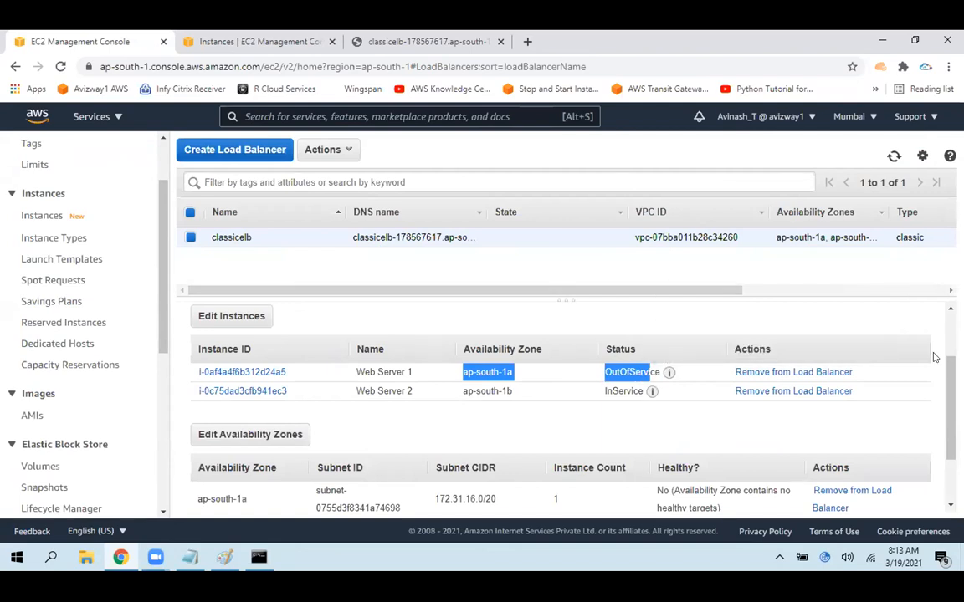
# Review classicelb's health check settings, then return to its registered instances and refresh them
pyautogui.scroll(1, 946, 381)
pyautogui.scroll(1, 318, 310)
pyautogui.click(356, 343)
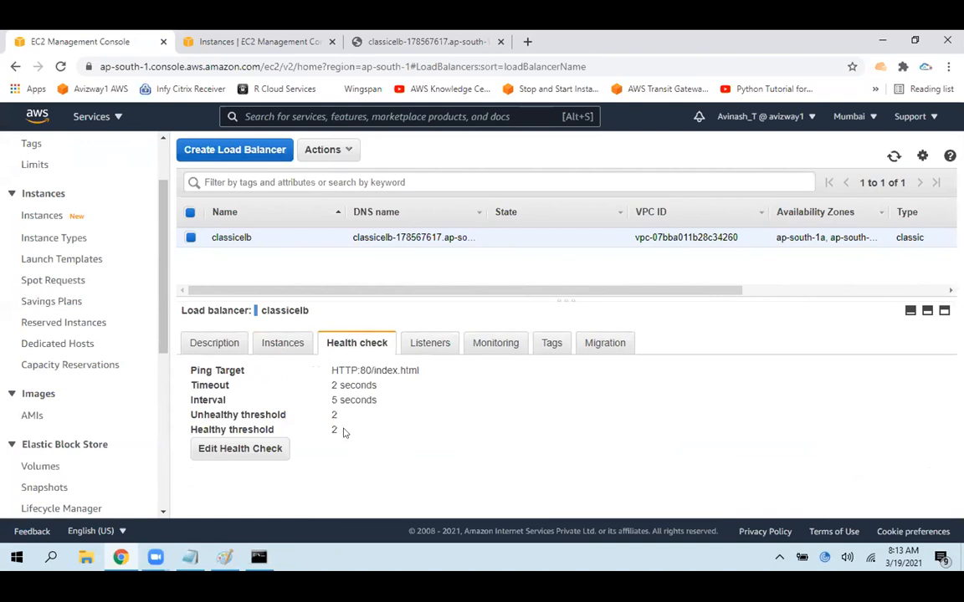
pyautogui.click(284, 344)
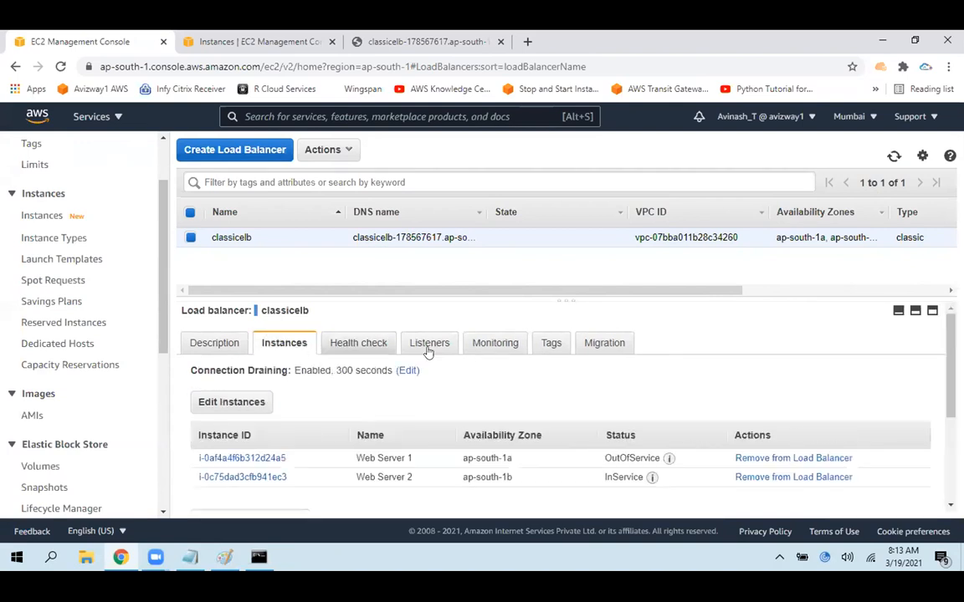
pyautogui.click(893, 155)
# Start Web Server 1 again from the EC2 Instances list, refresh the list and highlight its instance state
pyautogui.click(238, 38)
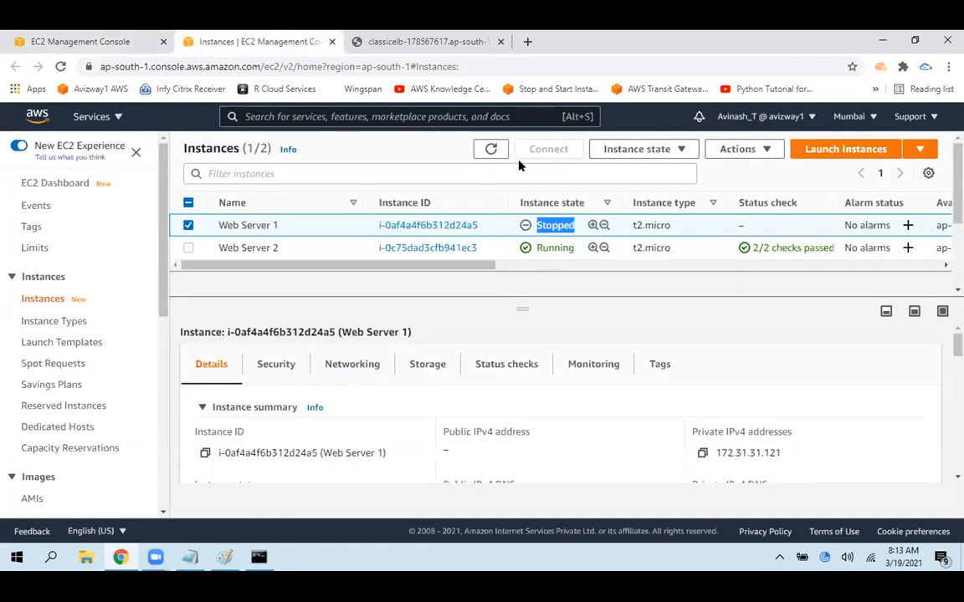
pyautogui.click(623, 149)
pyautogui.click(636, 194)
pyautogui.click(943, 150)
pyautogui.click(495, 152)
pyautogui.click(494, 152)
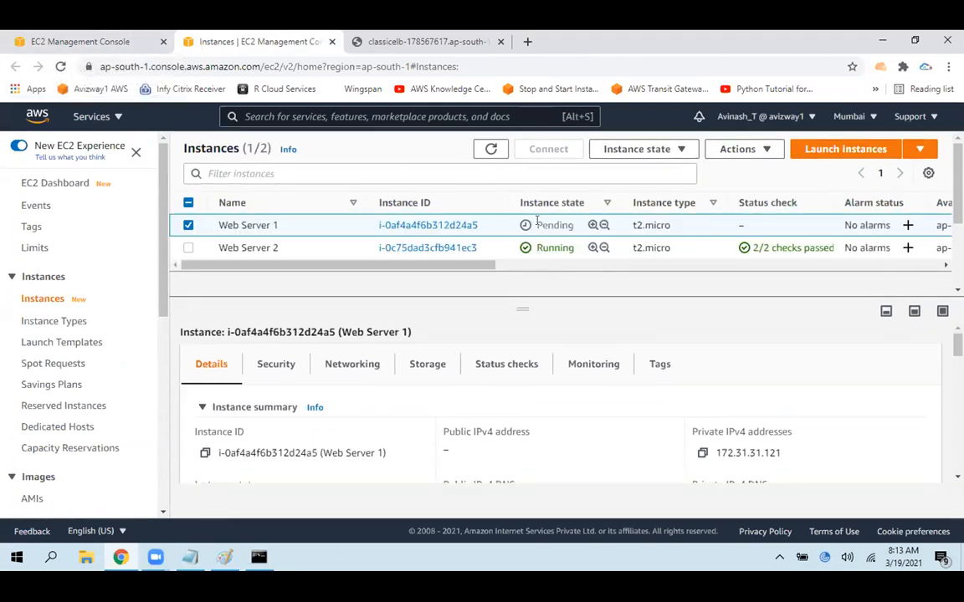
pyautogui.moveTo(537, 223); pyautogui.dragTo(575, 233)
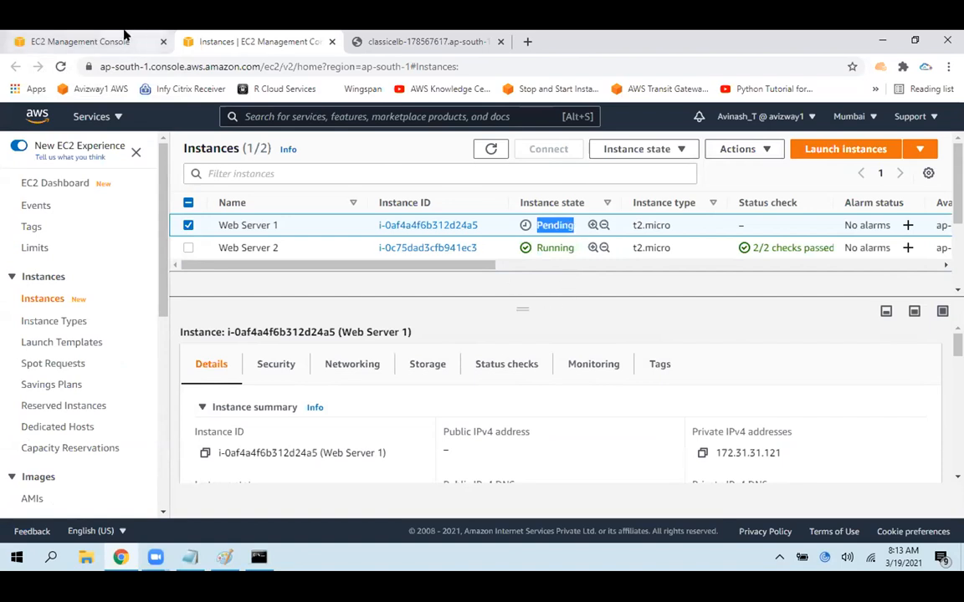
# Refresh classicelb's registered instances to check Web Server 1's health status after the restart
pyautogui.click(48, 33)
pyautogui.click(891, 156)
pyautogui.click(892, 157)
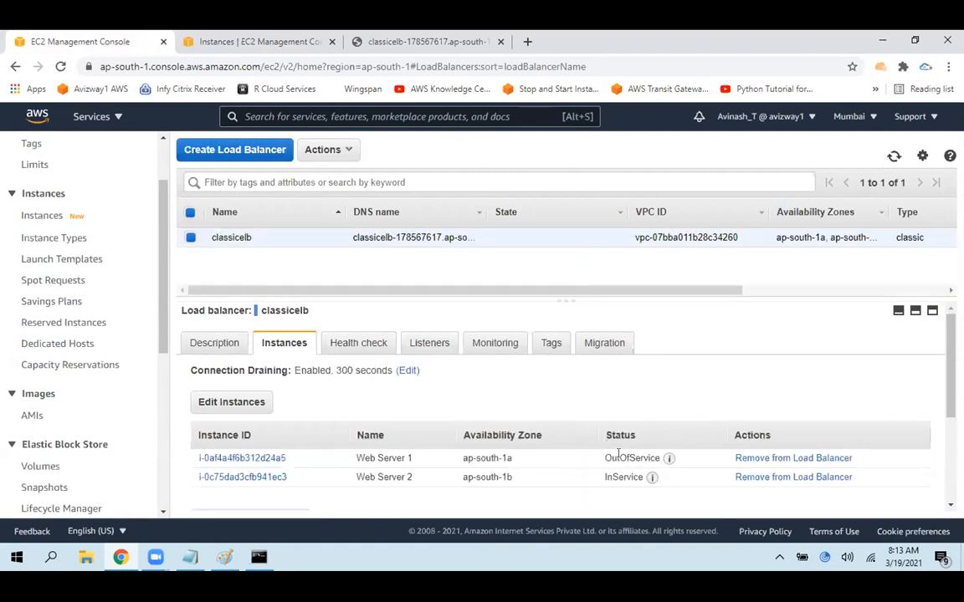
pyautogui.click(892, 156)
# Reload the load balancer's web page, refresh classicelb's instance statuses once more and return to the web page
pyautogui.click(439, 37)
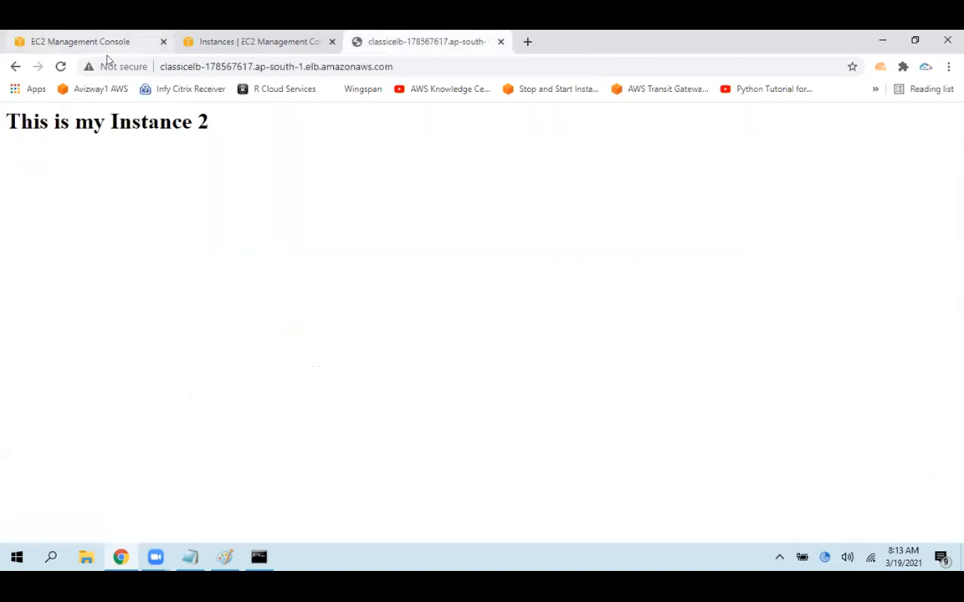
pyautogui.click(60, 66)
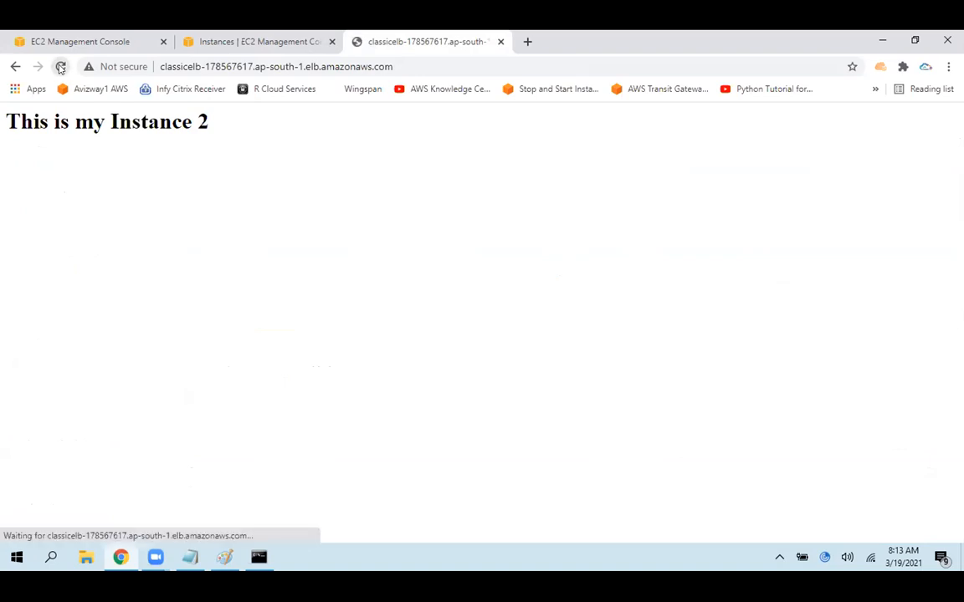
pyautogui.click(75, 40)
pyautogui.click(895, 156)
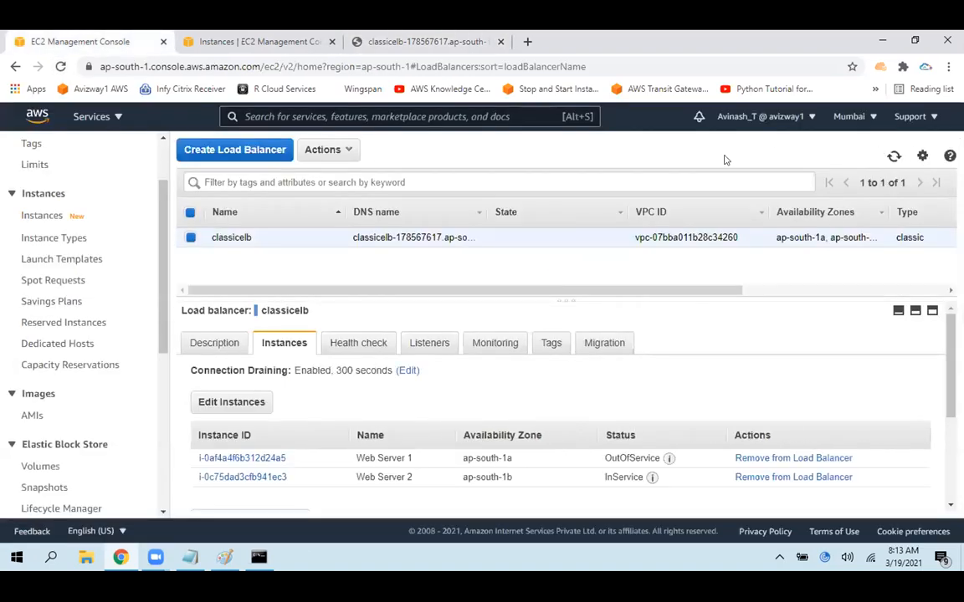
pyautogui.click(400, 35)
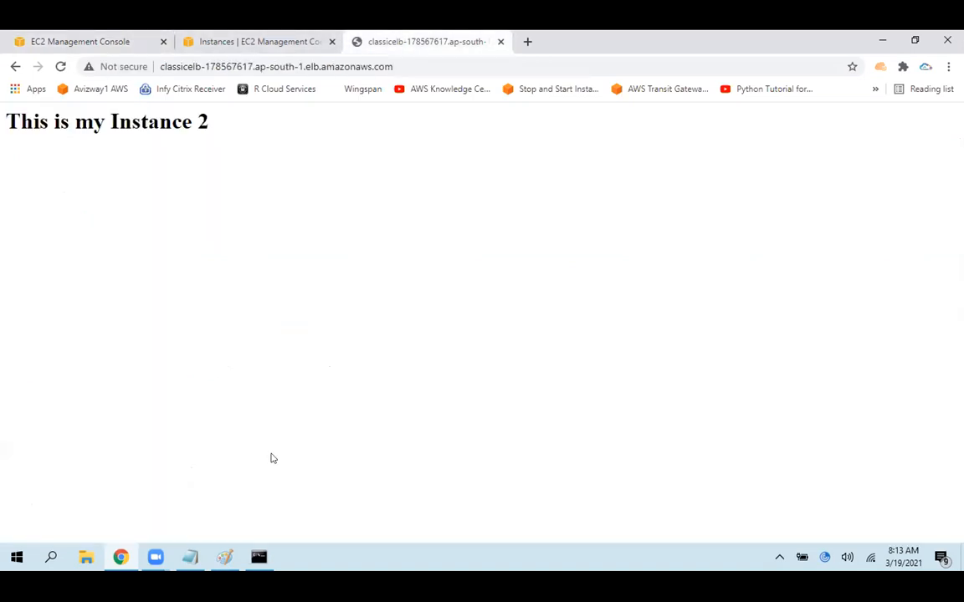
# Switch to the Paint diagram and handwrite red request numbers 1 to 6 alternately beside the two EC2 boxes, plus more marks beside the ELB box
pyautogui.click(193, 558)
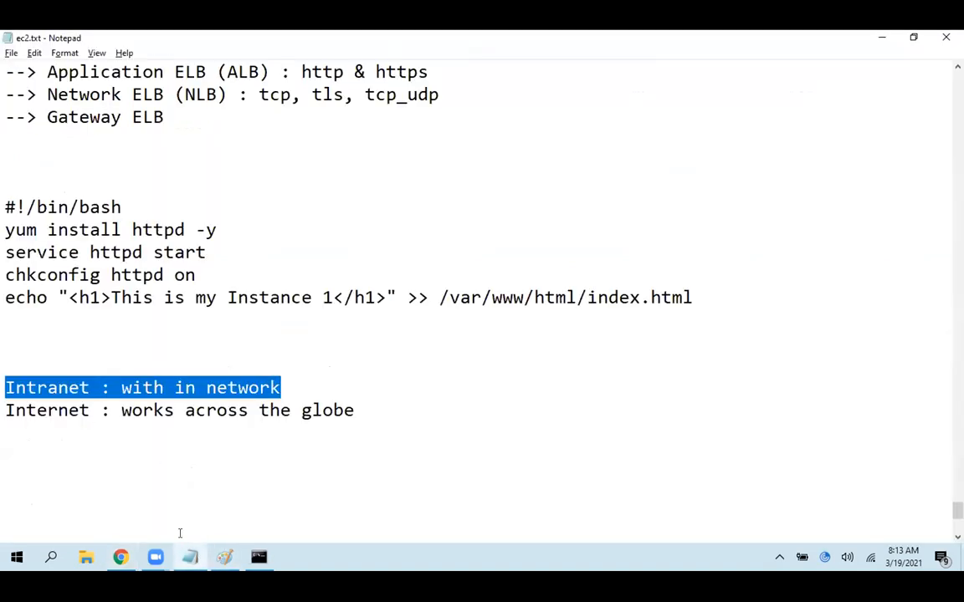
pyautogui.moveTo(224, 557)
pyautogui.click(251, 494)
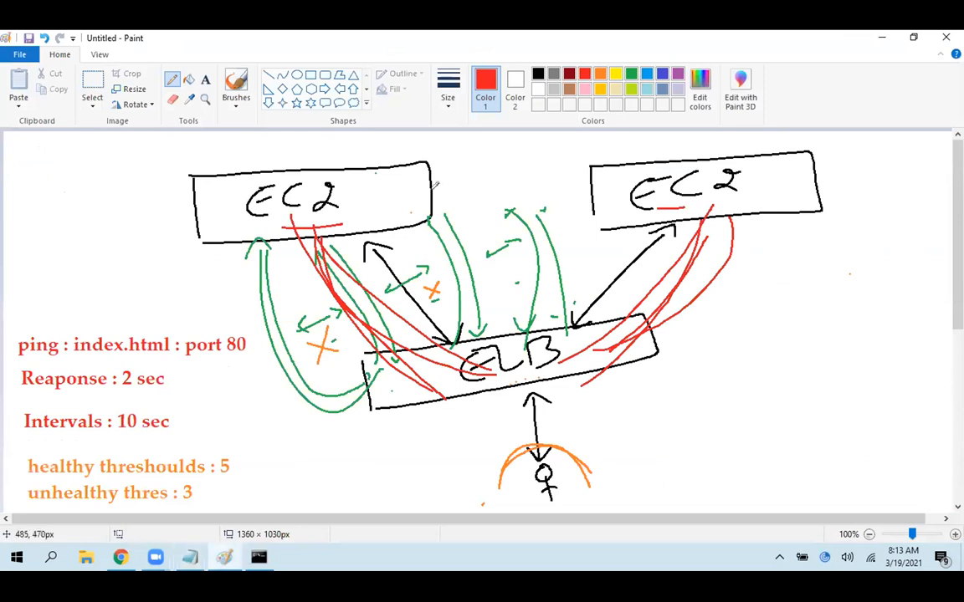
pyautogui.moveTo(875, 161); pyautogui.dragTo(894, 175)
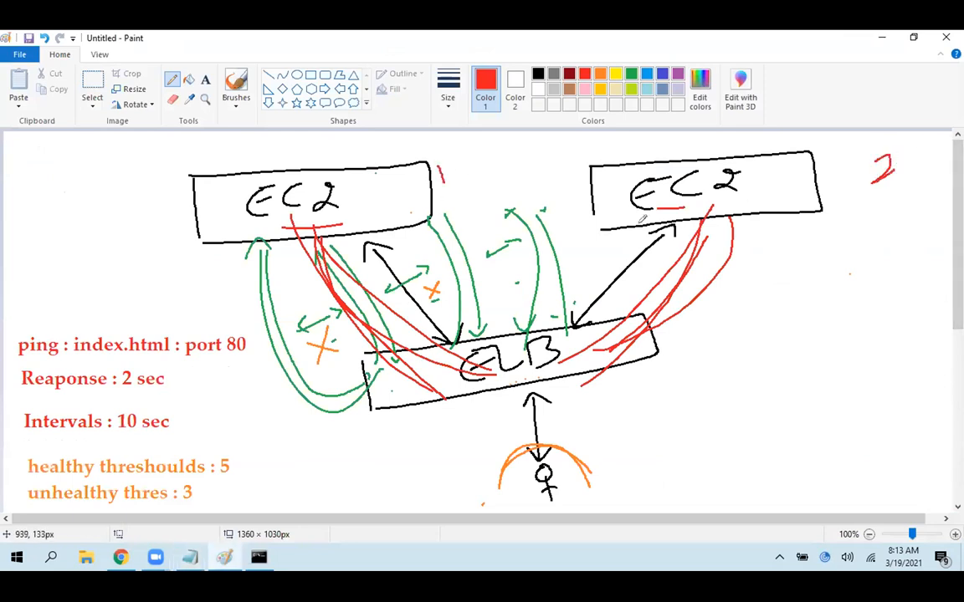
pyautogui.moveTo(490, 206); pyautogui.dragTo(458, 244)
pyautogui.moveTo(825, 212); pyautogui.dragTo(844, 250)
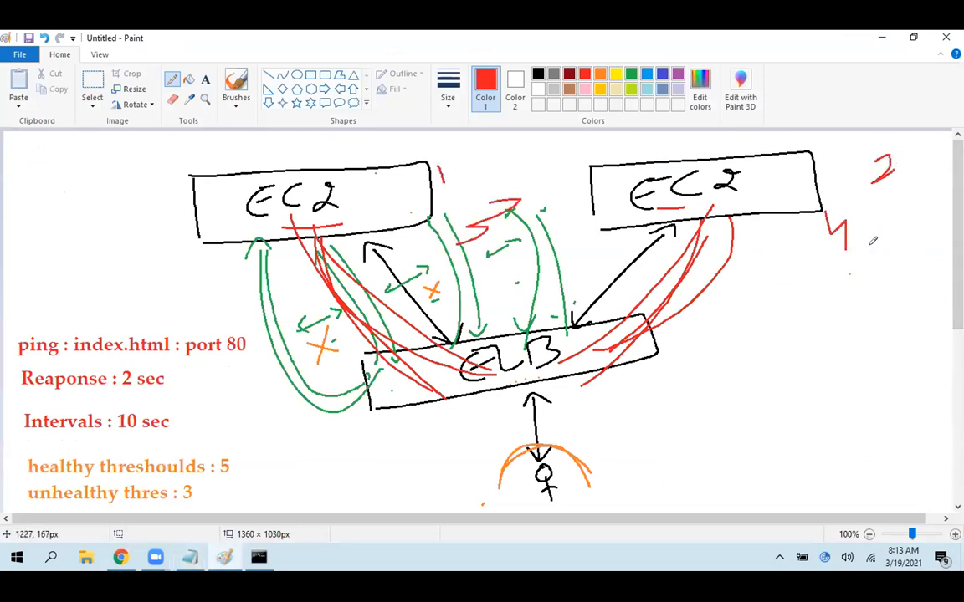
pyautogui.moveTo(495, 261); pyautogui.dragTo(481, 303)
pyautogui.moveTo(843, 259)
pyautogui.mouseDown()
pyautogui.moveTo(811, 293)
pyautogui.moveTo(823, 301)
pyautogui.mouseUp()
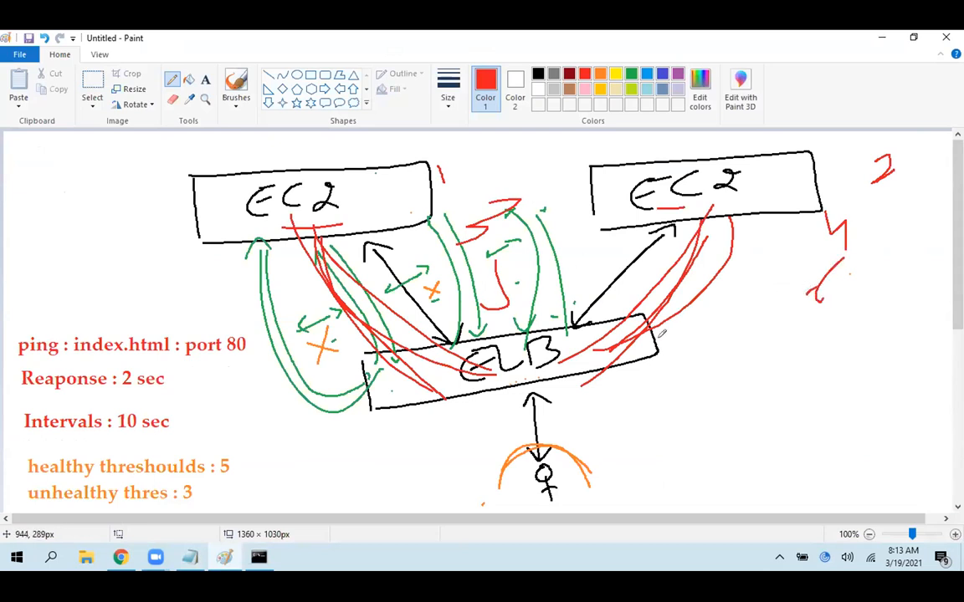
pyautogui.moveTo(895, 302)
pyautogui.mouseDown()
pyautogui.moveTo(889, 357)
pyautogui.moveTo(868, 357)
pyautogui.mouseUp()
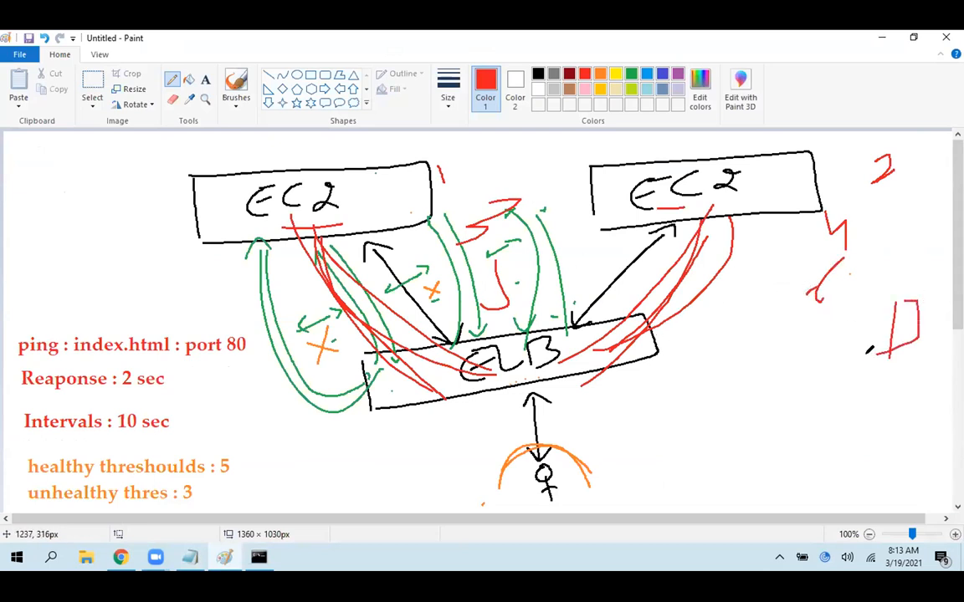
pyautogui.moveTo(717, 297)
pyautogui.mouseDown()
pyautogui.moveTo(717, 342)
pyautogui.moveTo(742, 349)
pyautogui.mouseUp()
pyautogui.moveTo(801, 299); pyautogui.dragTo(801, 330)
pyautogui.moveTo(805, 292); pyautogui.dragTo(814, 337)
pyautogui.moveTo(715, 393); pyautogui.dragTo(726, 409)
pyautogui.moveTo(787, 376); pyautogui.dragTo(831, 384)
pyautogui.moveTo(872, 376)
pyautogui.mouseDown()
pyautogui.moveTo(891, 372)
pyautogui.moveTo(871, 395)
pyautogui.mouseUp()
pyautogui.moveTo(744, 452); pyautogui.dragTo(874, 436)
pyautogui.moveTo(779, 463); pyautogui.dragTo(912, 440)
# Undo the handwritten request numbers and the red lines joining both EC2 boxes to the ELB box
pyautogui.hotkey('ctrl', 'z')
pyautogui.hotkey('ctrl', 'z')
pyautogui.hotkey('ctrl', 'z')
pyautogui.hotkey('ctrl', 'z')
pyautogui.hotkey('ctrl', 'z')
pyautogui.hotkey('ctrl', 'z')
pyautogui.hotkey('ctrl', 'z')
pyautogui.hotkey('ctrl', 'z')
pyautogui.hotkey('ctrl', 'z')
pyautogui.hotkey('ctrl', 'z')
pyautogui.hotkey('ctrl', 'z')
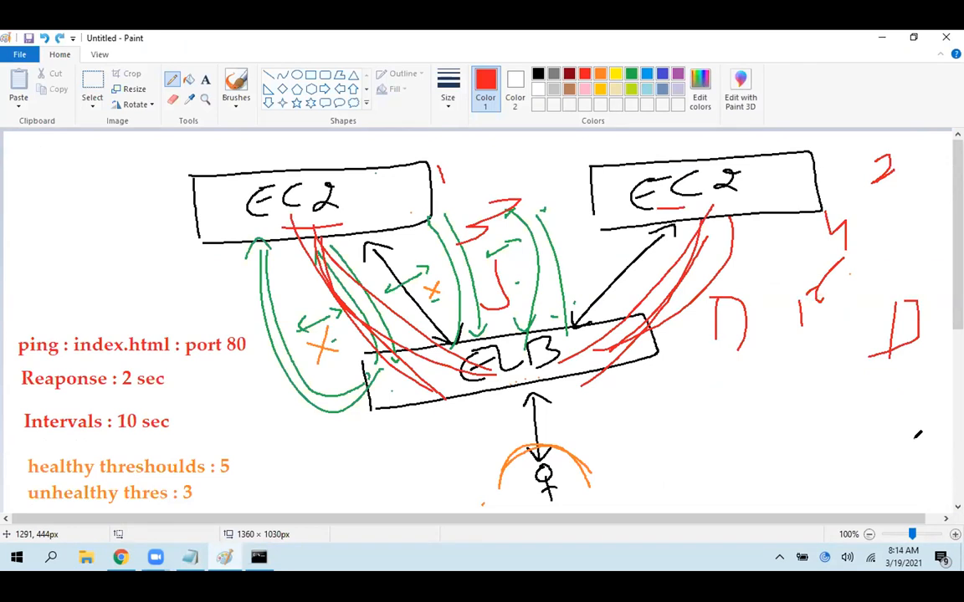
pyautogui.hotkey('ctrl', 'z')
pyautogui.hotkey('ctrl', 'z')
pyautogui.hotkey('ctrl', 'z')
pyautogui.hotkey('ctrl', 'z')
pyautogui.hotkey('ctrl', 'z')
pyautogui.hotkey('ctrl', 'z')
pyautogui.hotkey('ctrl', 'z')
pyautogui.hotkey('ctrl', 'z')
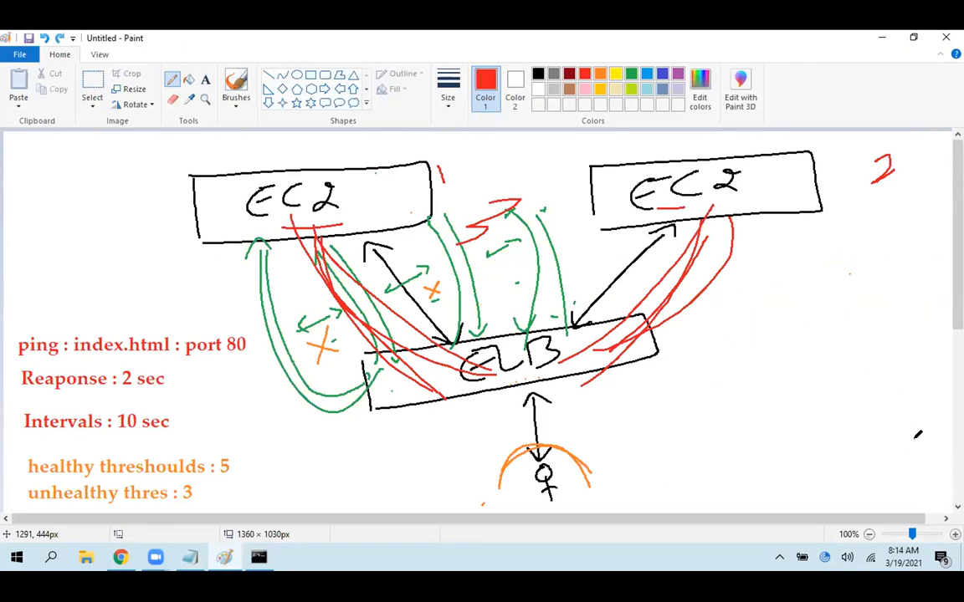
pyautogui.hotkey('ctrl', 'z')
pyautogui.hotkey('ctrl', 'z')
pyautogui.hotkey('ctrl', 'z')
pyautogui.hotkey('ctrl', 'z')
pyautogui.hotkey('ctrl', 'z')
pyautogui.hotkey('ctrl', 'z')
pyautogui.hotkey('ctrl', 'z')
pyautogui.hotkey('ctrl', 'z')
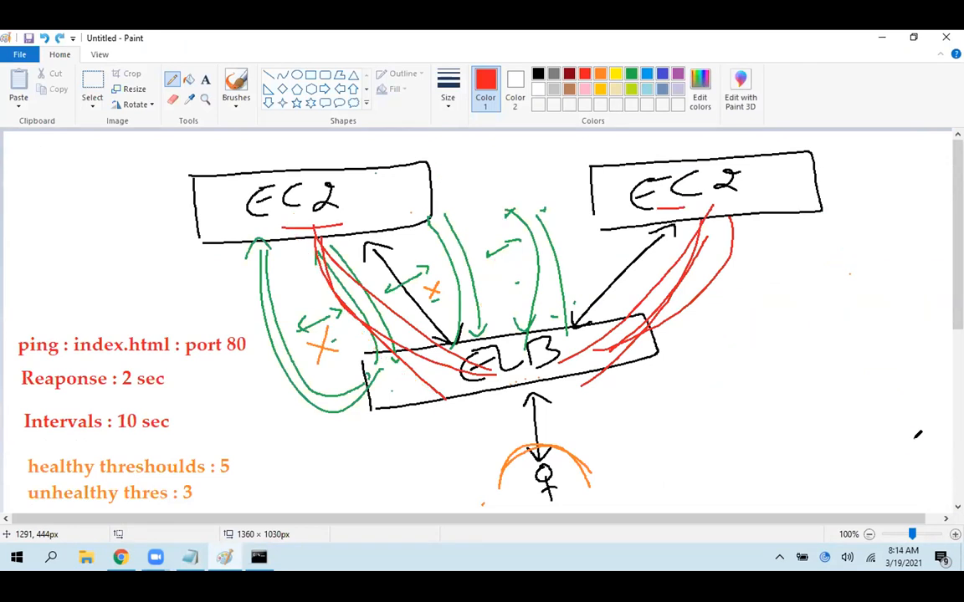
pyautogui.hotkey('ctrl', 'z')
pyautogui.hotkey('ctrl', 'z')
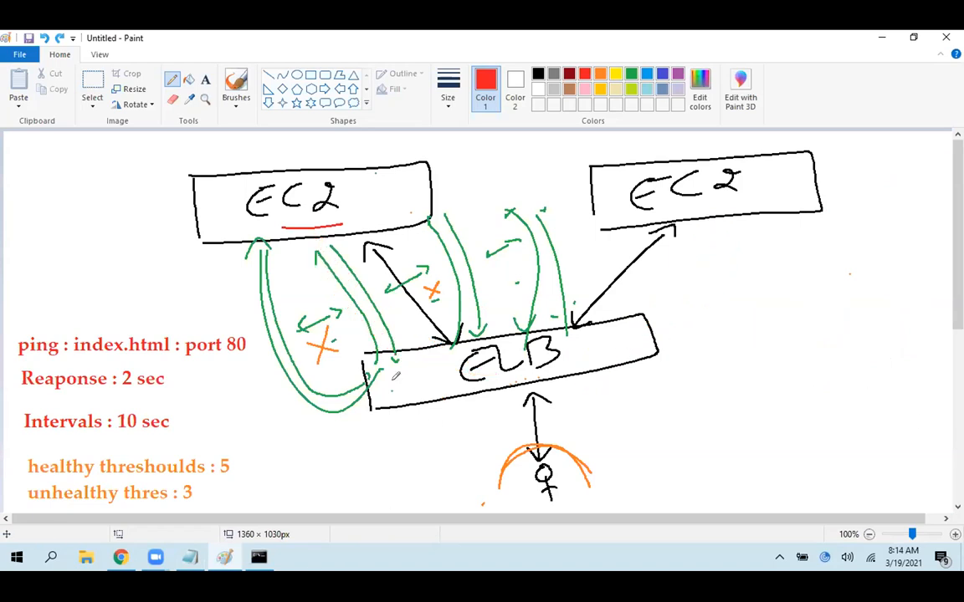
# Return to classicelb in the browser, check Web Server 1's instance status and highlight the in-service status in the load balancer's description
pyautogui.click(190, 558)
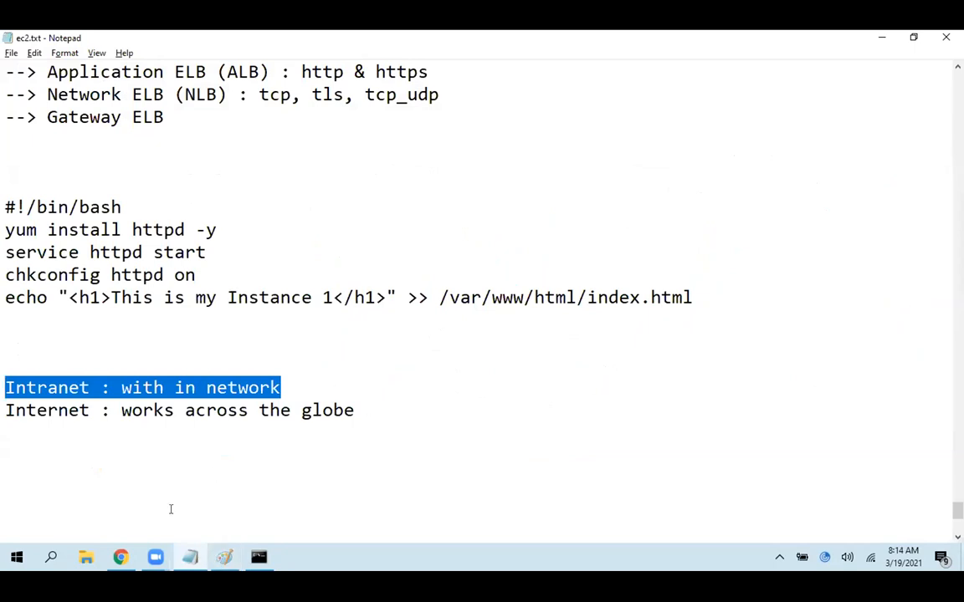
pyautogui.click(86, 557)
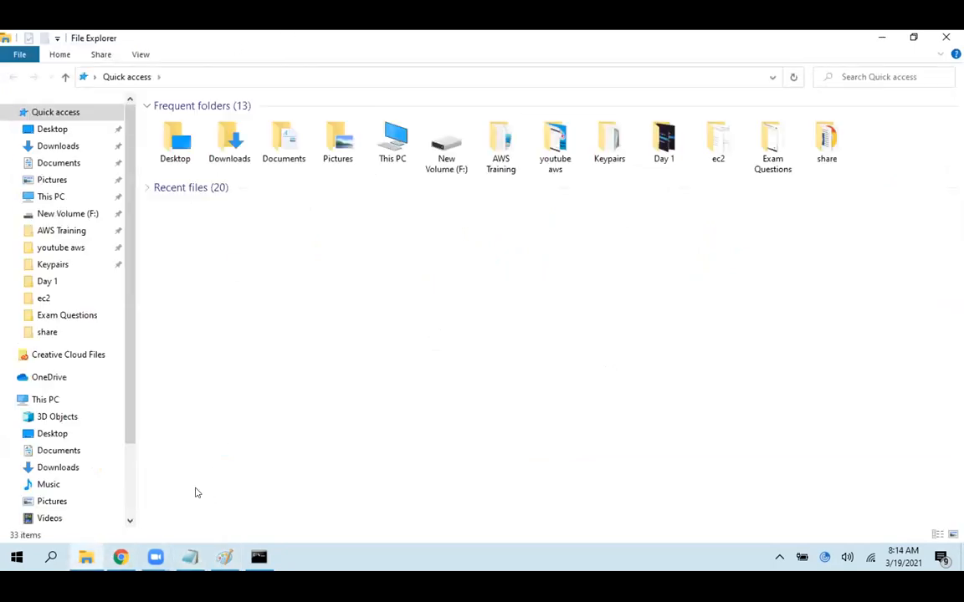
pyautogui.click(120, 558)
pyautogui.click(153, 37)
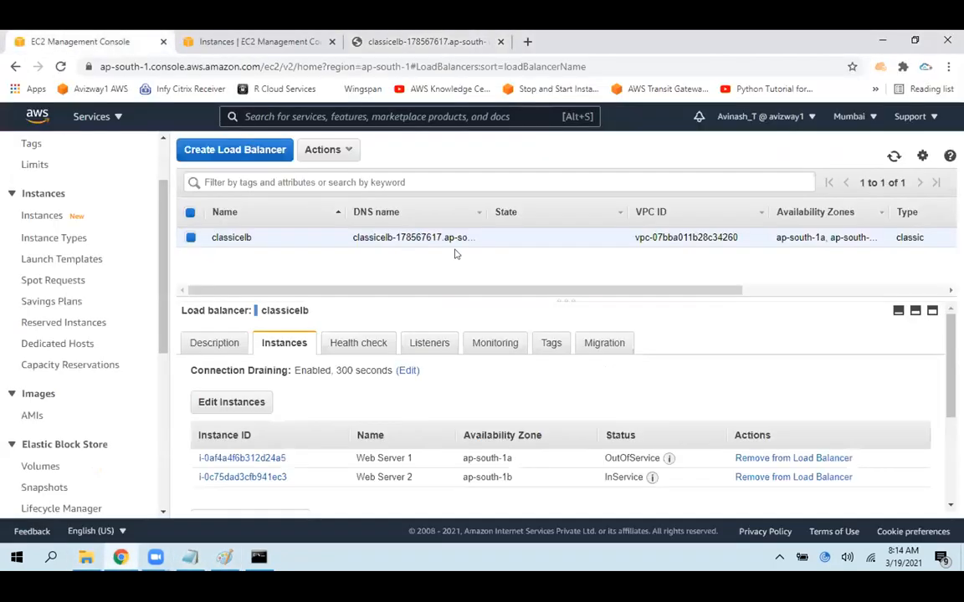
pyautogui.doubleClick(643, 456)
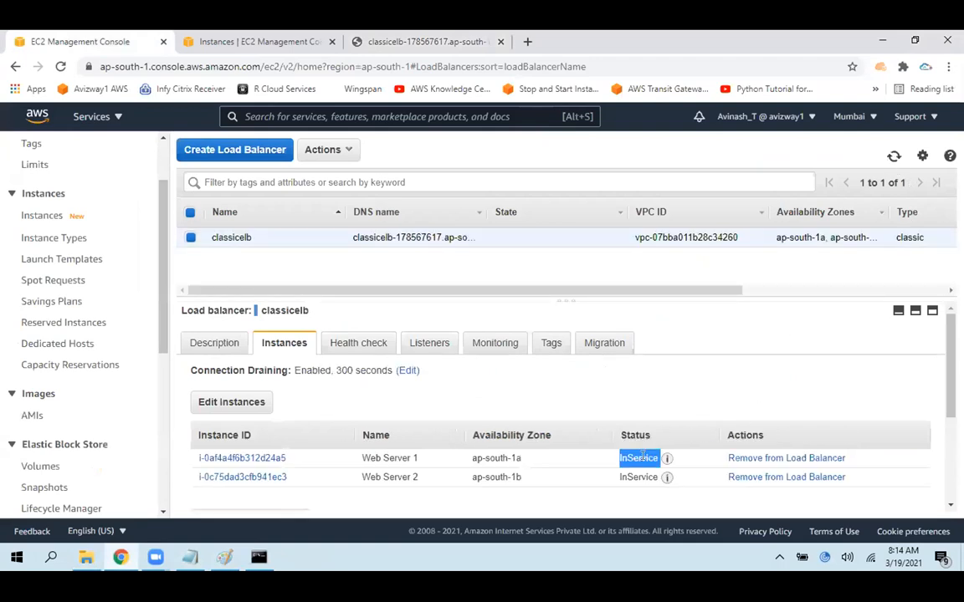
pyautogui.click(217, 343)
pyautogui.moveTo(809, 444); pyautogui.dragTo(704, 444)
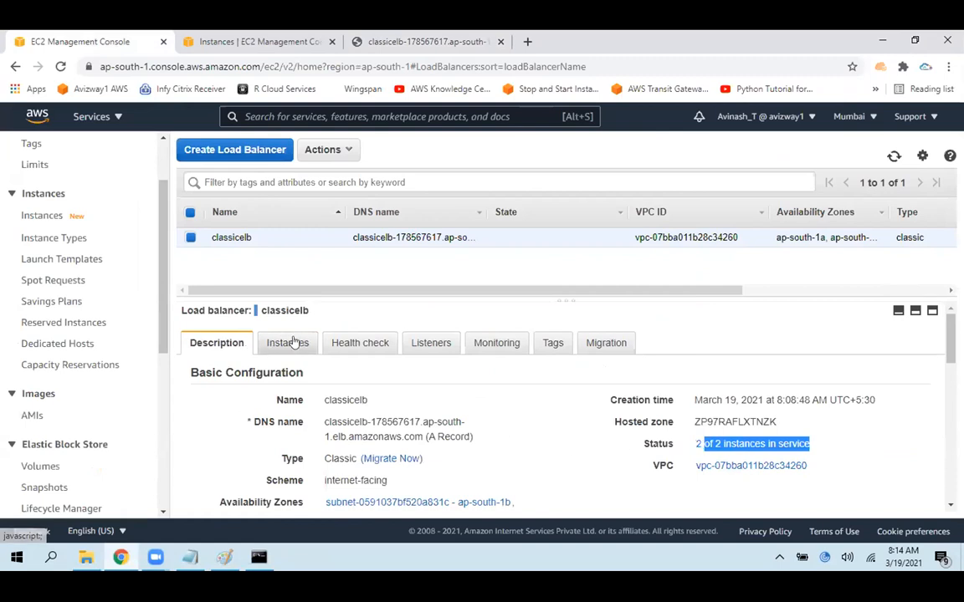
# Reload the load balancer's web page several times to check which instance responds
pyautogui.click(360, 38)
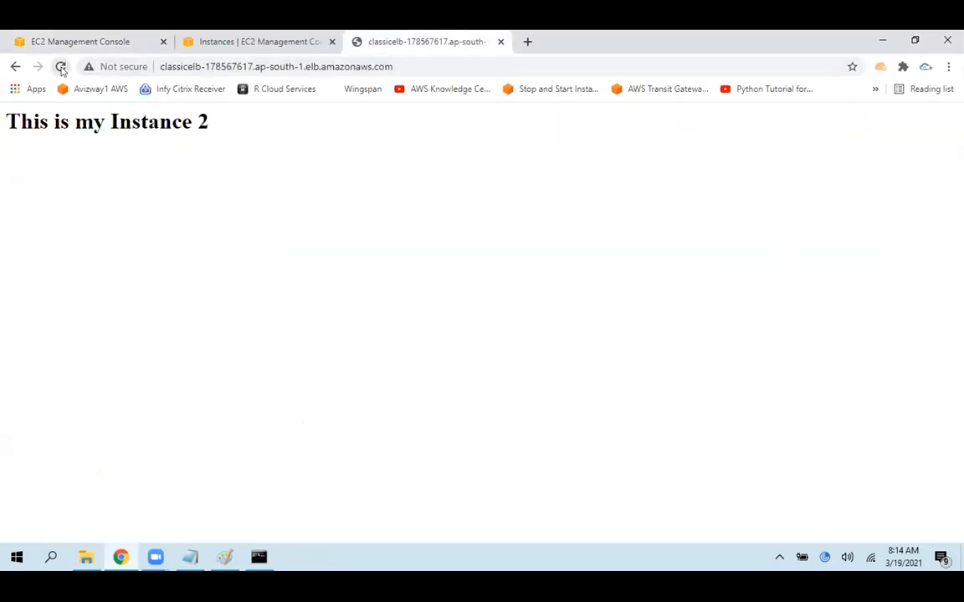
pyautogui.doubleClick(203, 122)
pyautogui.click(61, 65)
pyautogui.click(61, 65)
pyautogui.click(60, 66)
# Return to the load balancer list, refresh it and highlight classicelb's name and DNS name
pyautogui.click(50, 37)
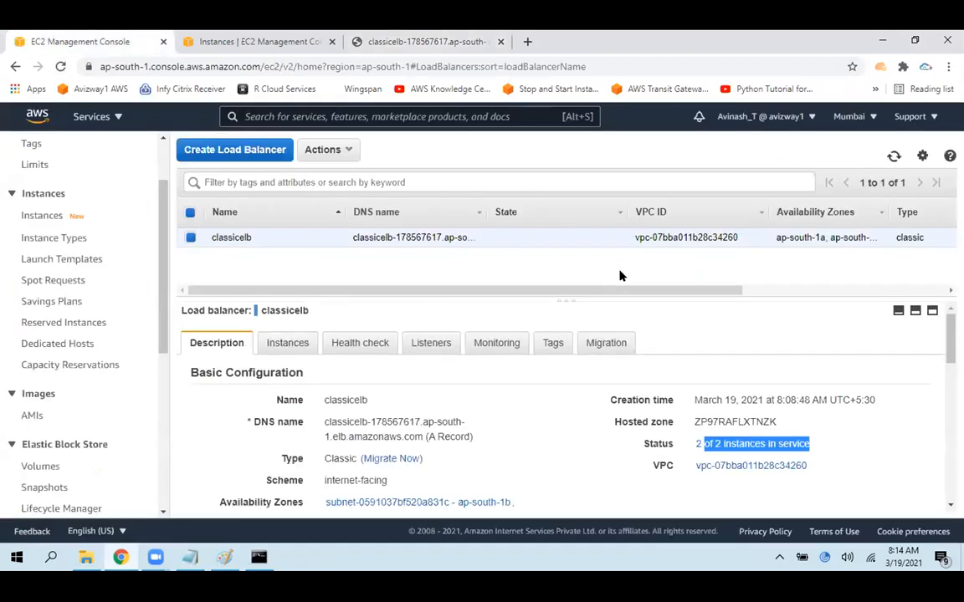
pyautogui.click(894, 160)
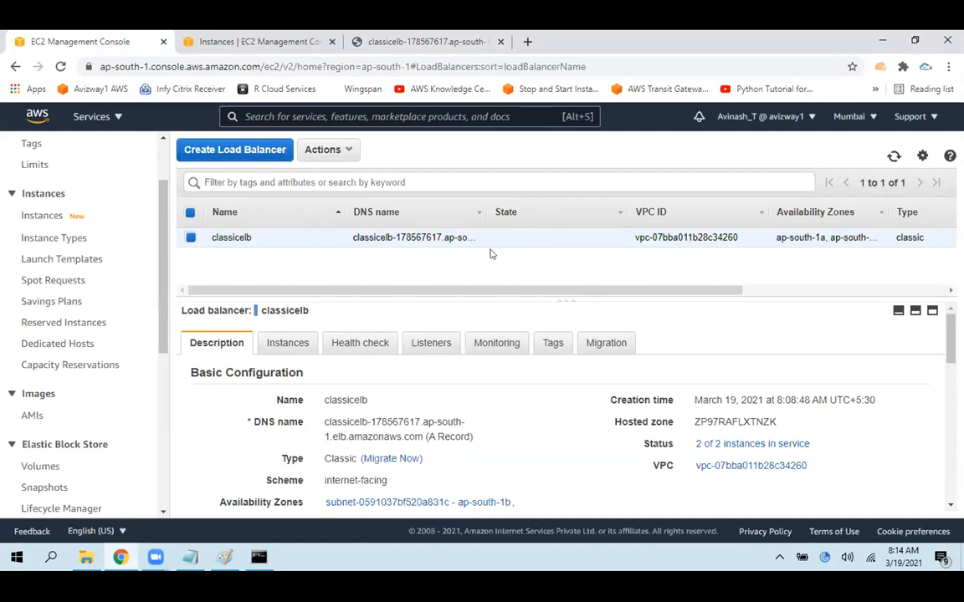
pyautogui.moveTo(214, 238); pyautogui.dragTo(478, 239)
pyautogui.click(458, 259)
# Try deselecting Web Server 2 from classicelb's registered instances, highlight the Web Server 1 row and discard the change
pyautogui.click(293, 345)
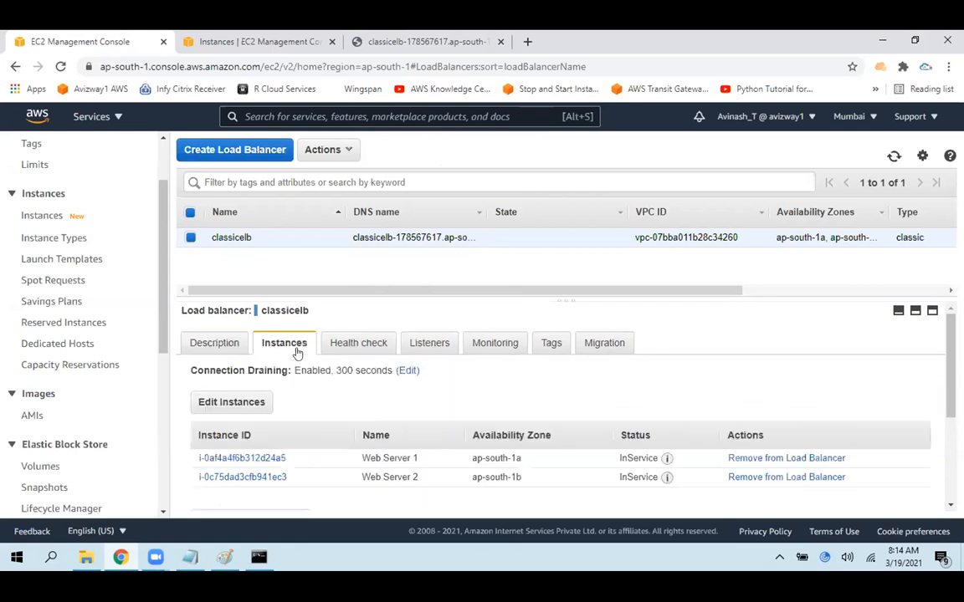
pyautogui.click(239, 401)
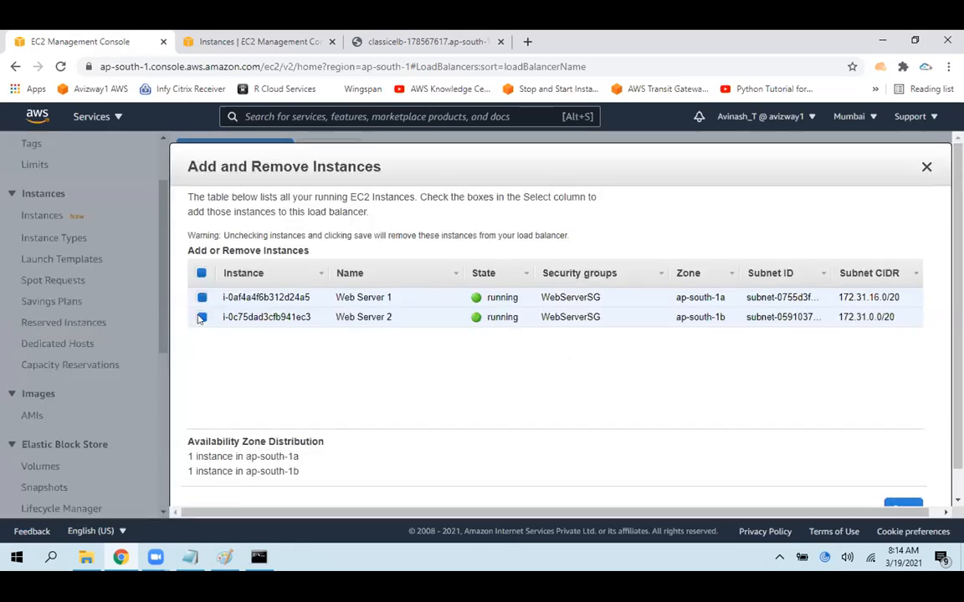
pyautogui.click(202, 317)
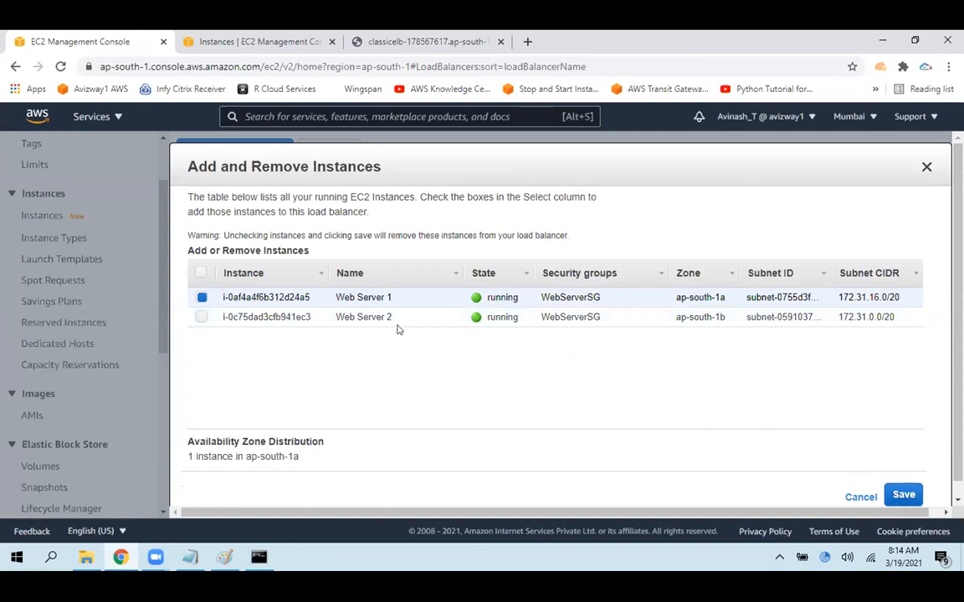
pyautogui.moveTo(349, 297); pyautogui.dragTo(519, 322)
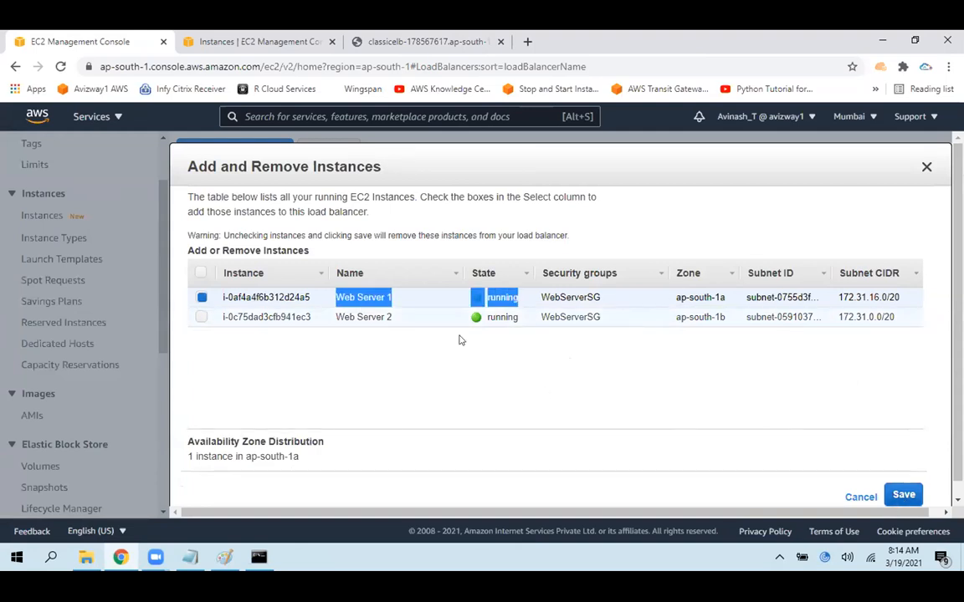
pyautogui.click(584, 356)
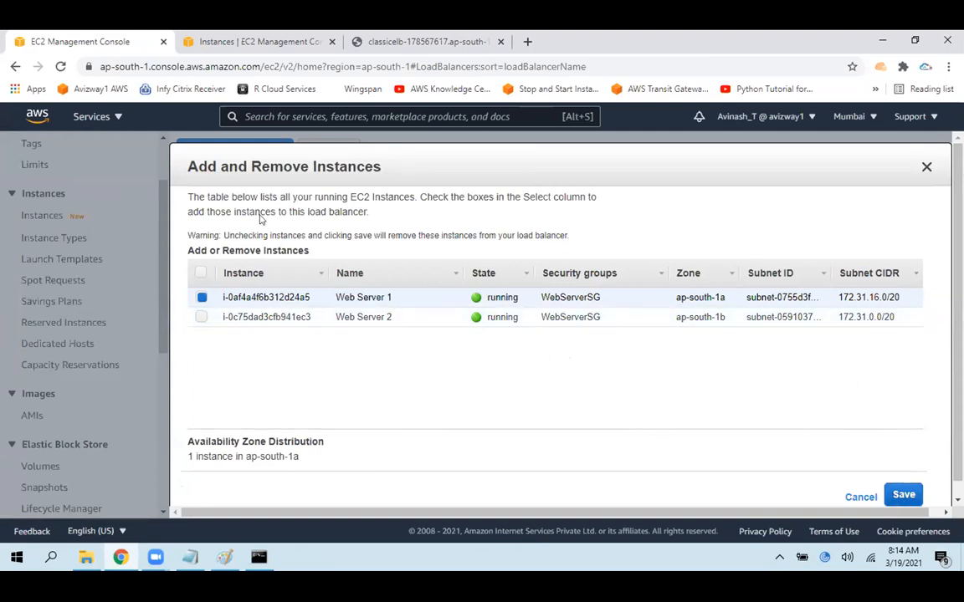
pyautogui.click(860, 499)
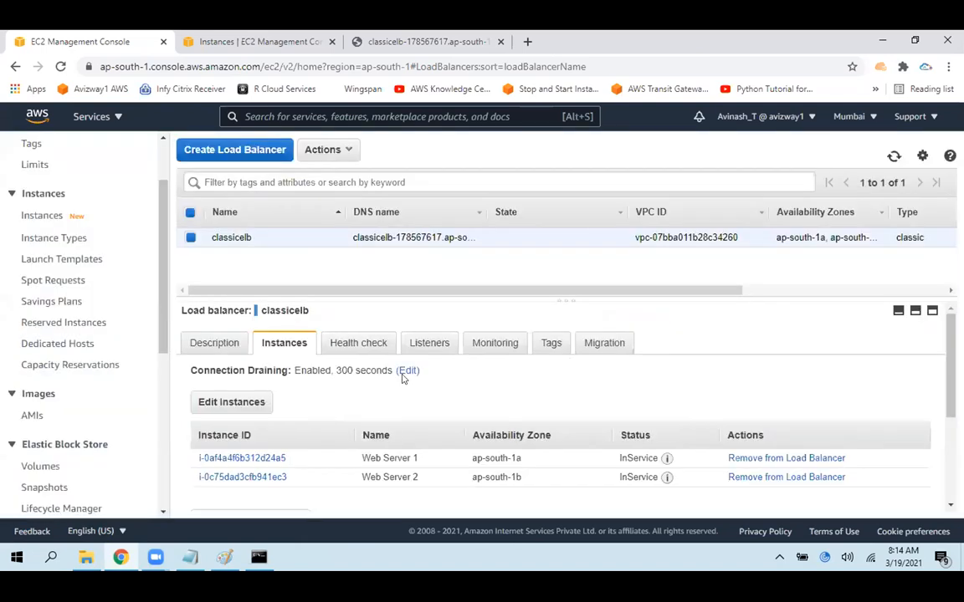
# Review the Add and Remove Instances list for classicelb once more and close it without saving
pyautogui.click(251, 402)
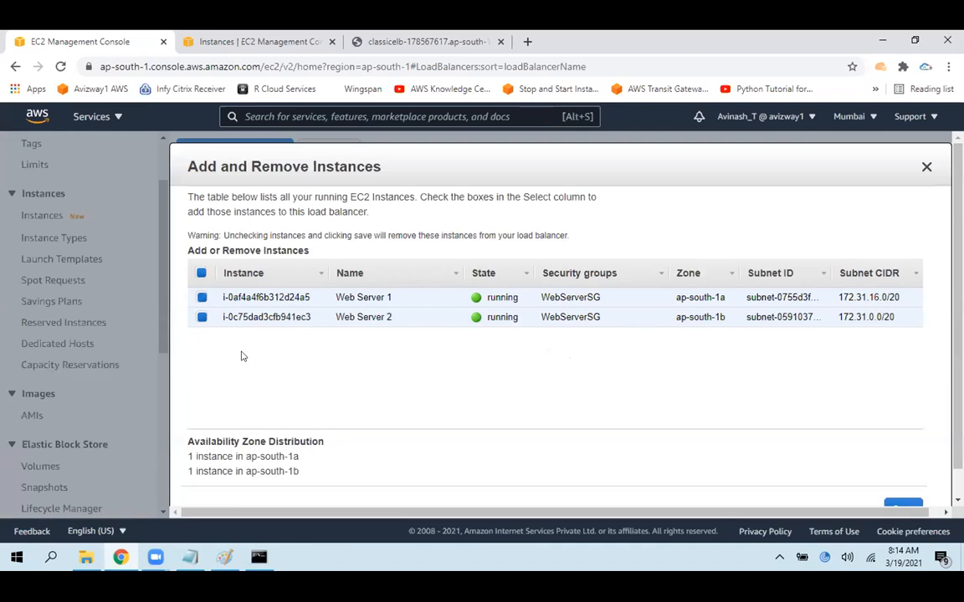
pyautogui.scroll(-1, 828, 476)
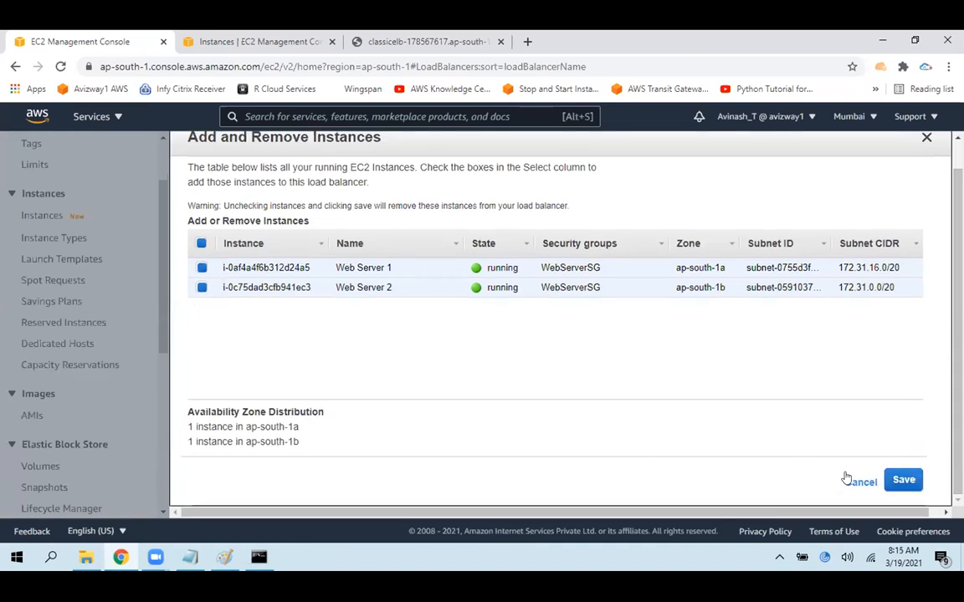
pyautogui.click(853, 480)
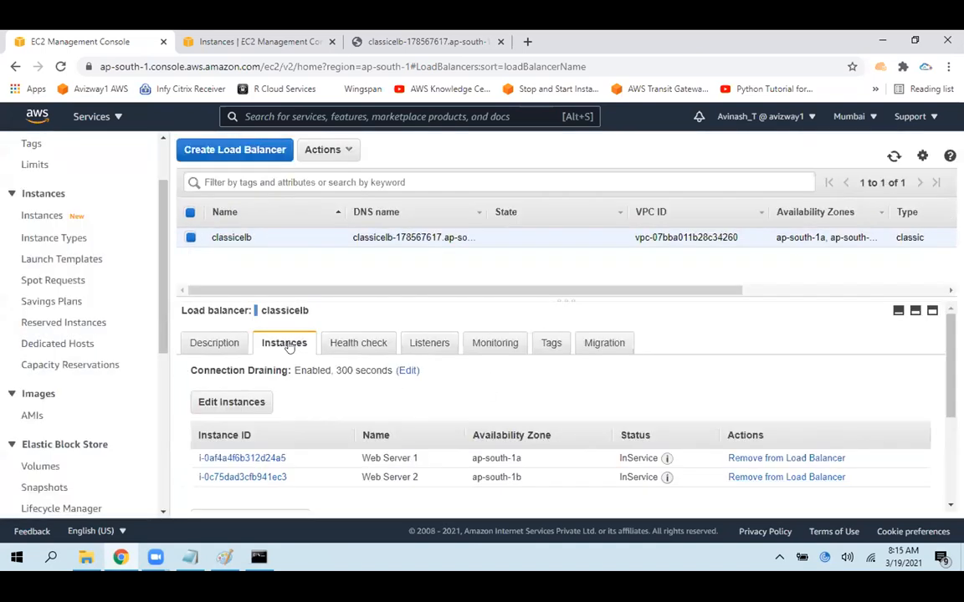
# Review classicelb's health check settings, highlighting the values from ping target to healthy threshold
pyautogui.click(347, 345)
pyautogui.moveTo(333, 370); pyautogui.dragTo(343, 431)
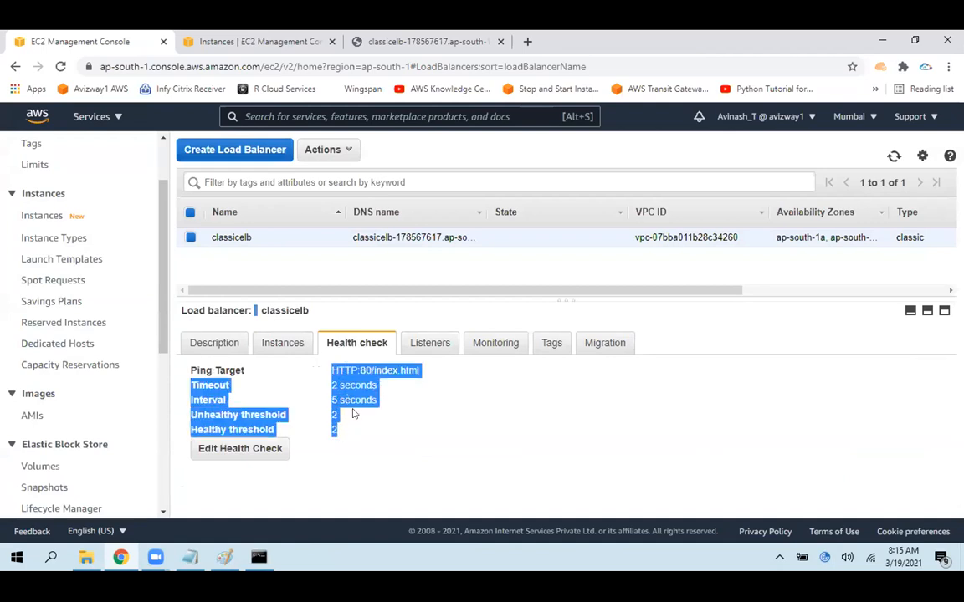
pyautogui.click(353, 414)
# Review classicelb's listener configuration, highlighting the load balancer and instance protocols and ports
pyautogui.click(418, 343)
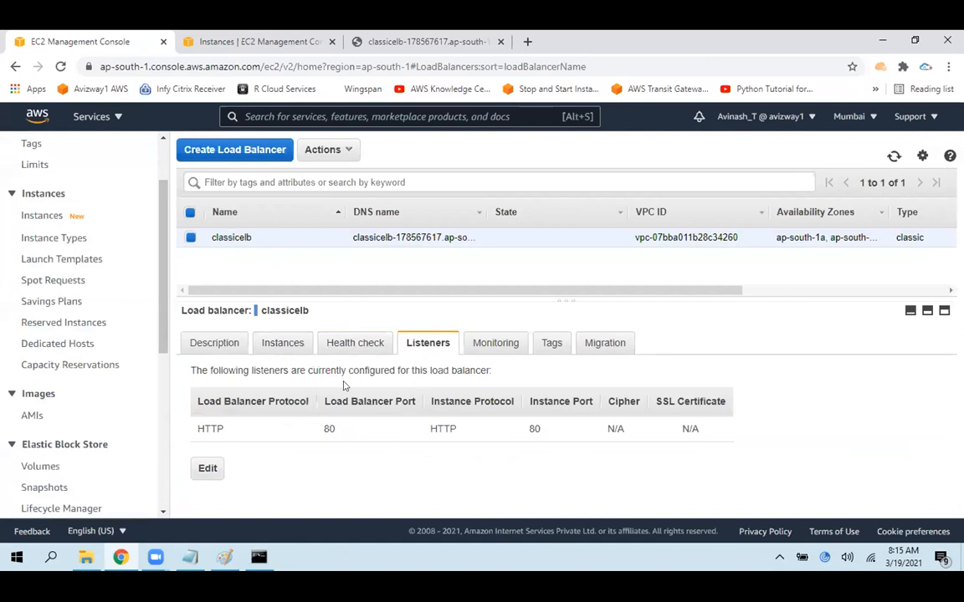
pyautogui.moveTo(312, 425); pyautogui.dragTo(403, 430)
pyautogui.click(422, 463)
pyautogui.moveTo(289, 426); pyautogui.dragTo(467, 428)
pyautogui.click(433, 479)
pyautogui.moveTo(206, 429); pyautogui.dragTo(487, 432)
# Add a second listener row to classicelb with HTTPS (Secure HTTP) on port 443 and instance protocol HTTP on port 80
pyautogui.click(206, 469)
pyautogui.click(234, 366)
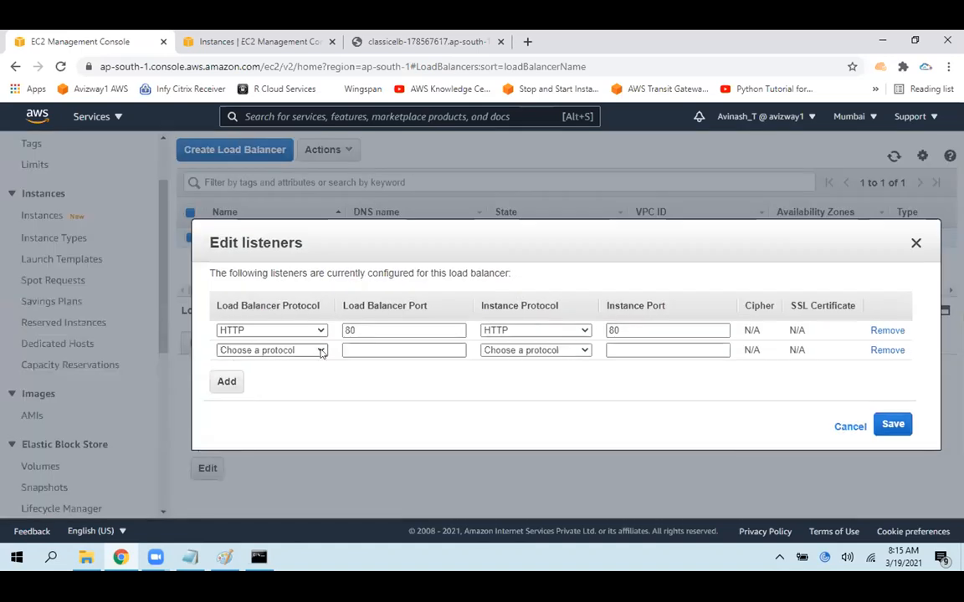
pyautogui.click(320, 353)
pyautogui.click(269, 413)
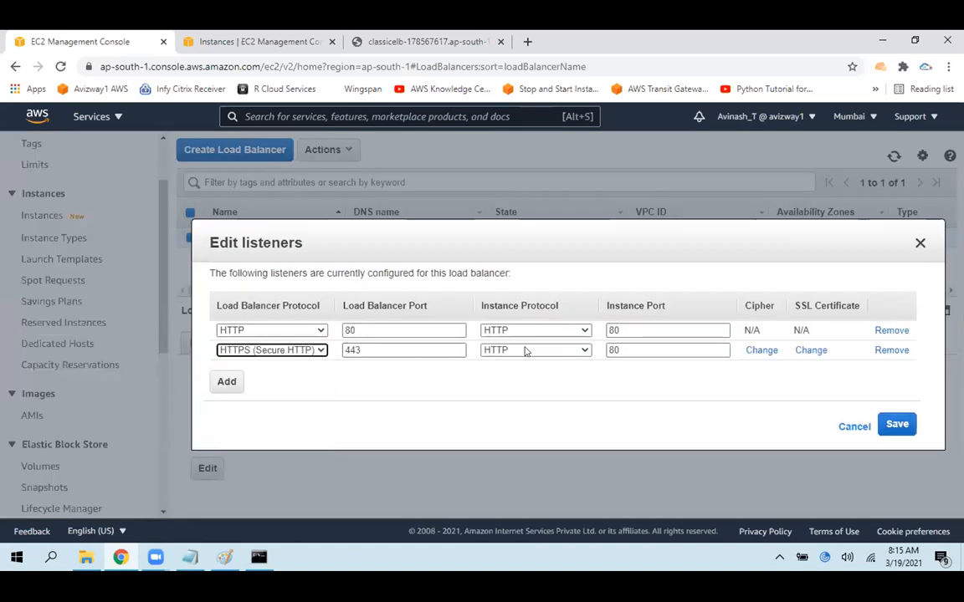
# Look at the available ACM certificates for the HTTPS listener, then cancel the certificate selection and the listener changes
pyautogui.click(812, 350)
pyautogui.click(469, 324)
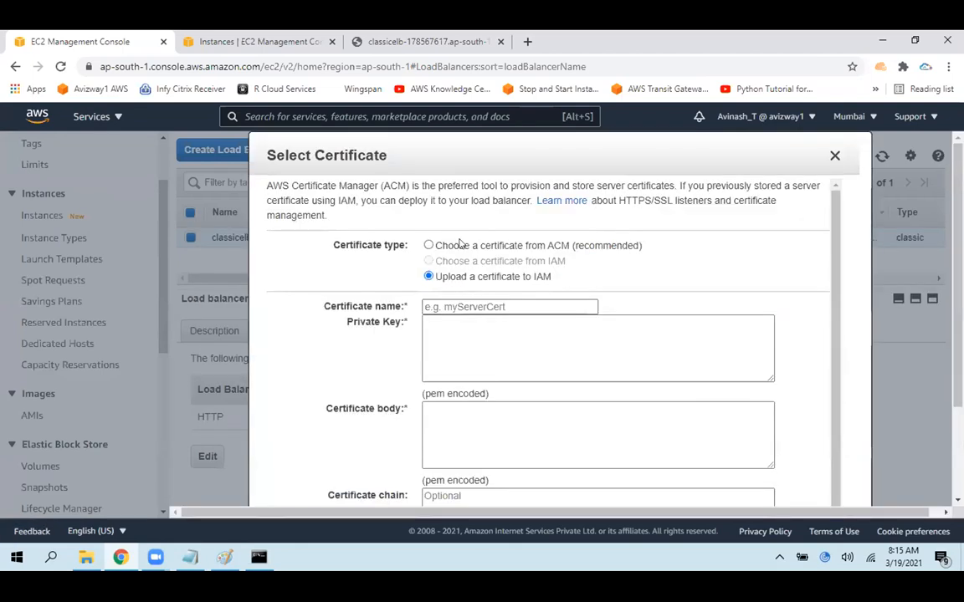
pyautogui.click(459, 243)
pyautogui.click(481, 407)
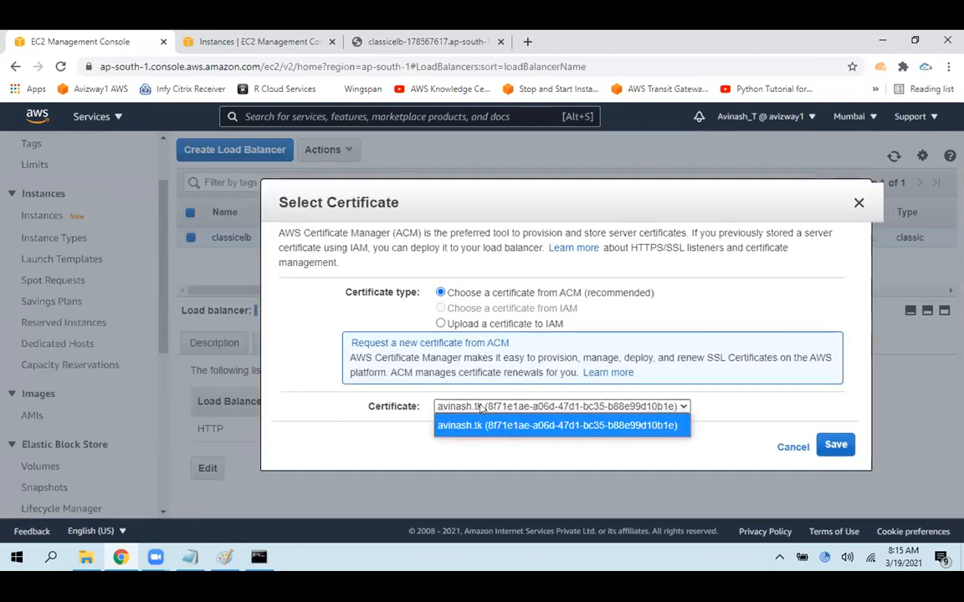
pyautogui.click(749, 443)
pyautogui.click(778, 447)
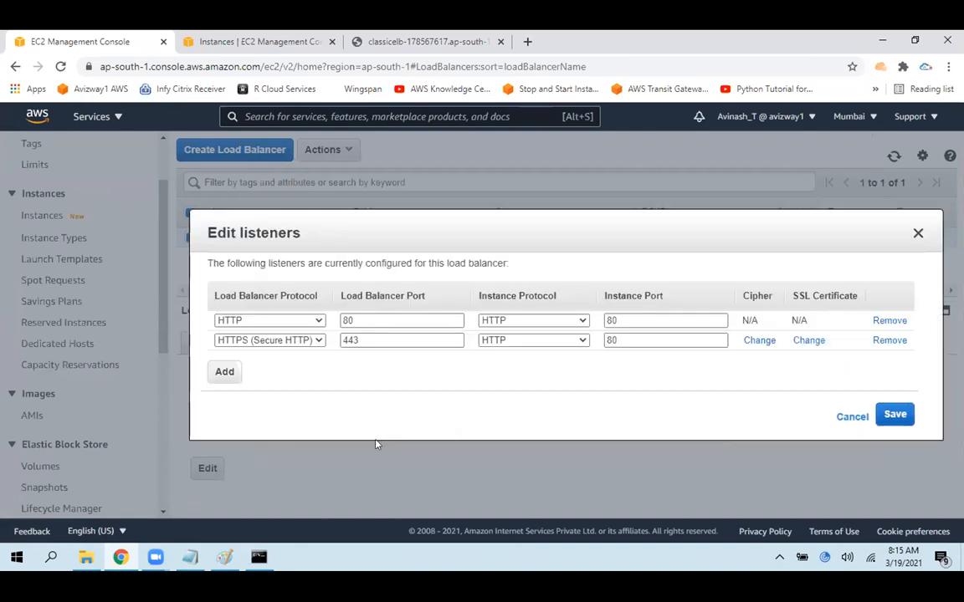
pyautogui.click(852, 417)
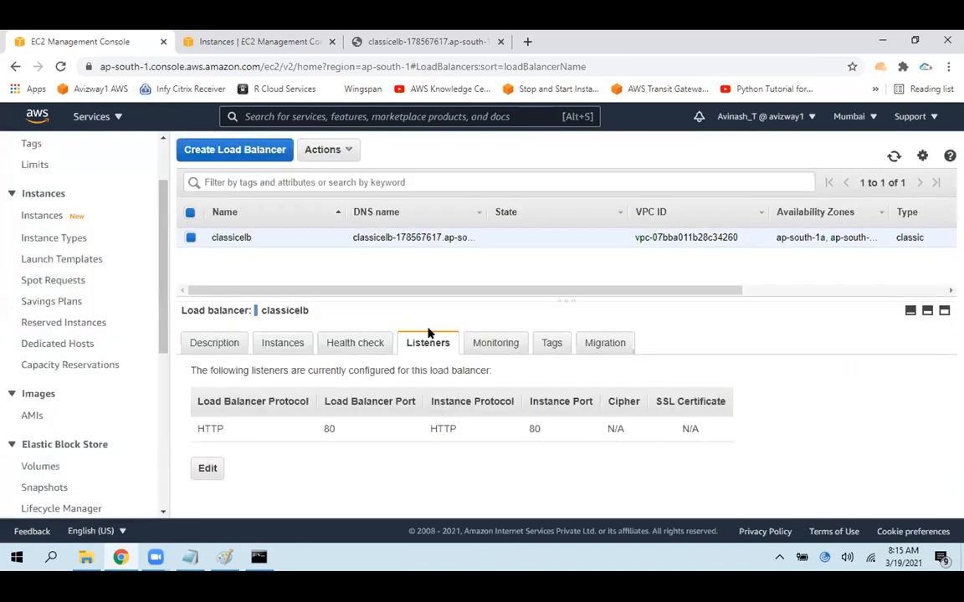
# Review classicelb's CloudWatch monitoring graphs, from host counts to the HTTP and ELB response counts, and its tags
pyautogui.click(500, 345)
pyautogui.moveTo(611, 299); pyautogui.dragTo(610, 276)
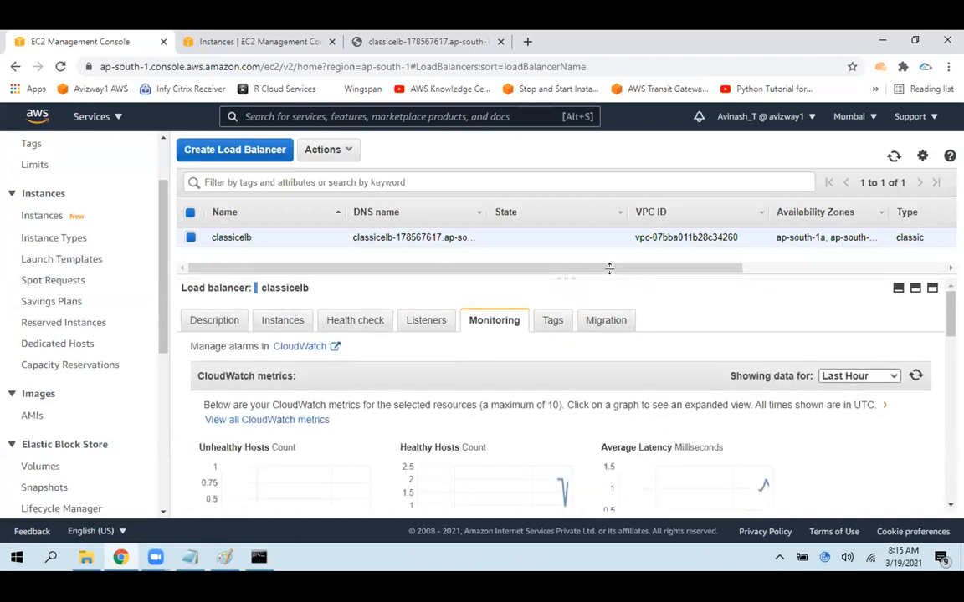
pyautogui.scroll(-2, 943, 311)
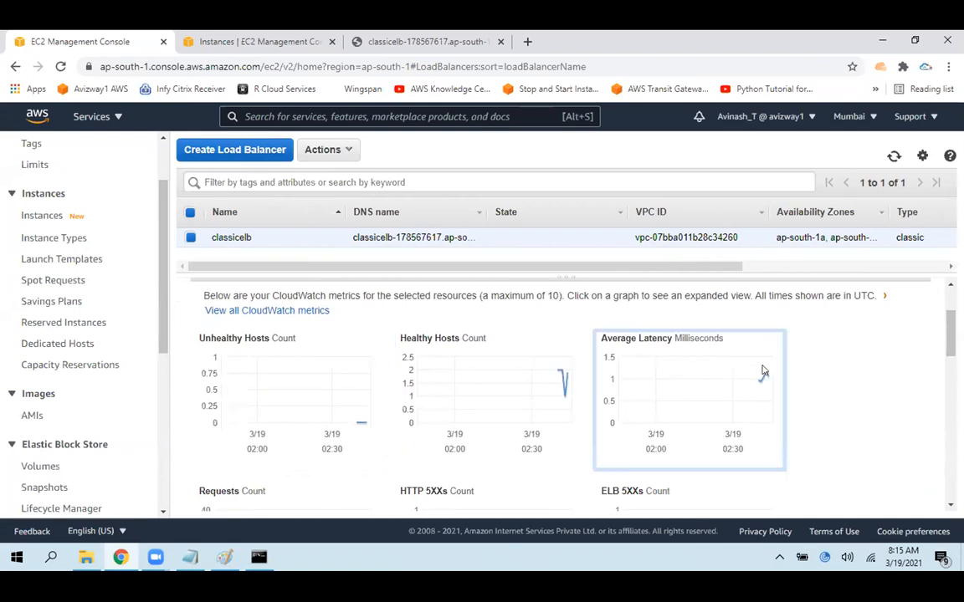
pyautogui.moveTo(950, 333); pyautogui.dragTo(948, 414)
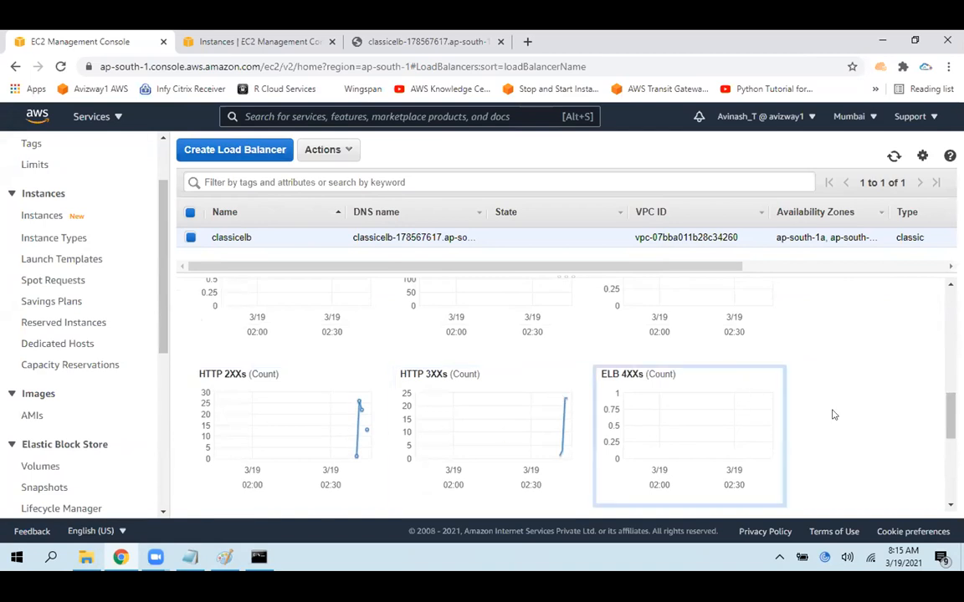
pyautogui.moveTo(951, 417); pyautogui.dragTo(911, 233)
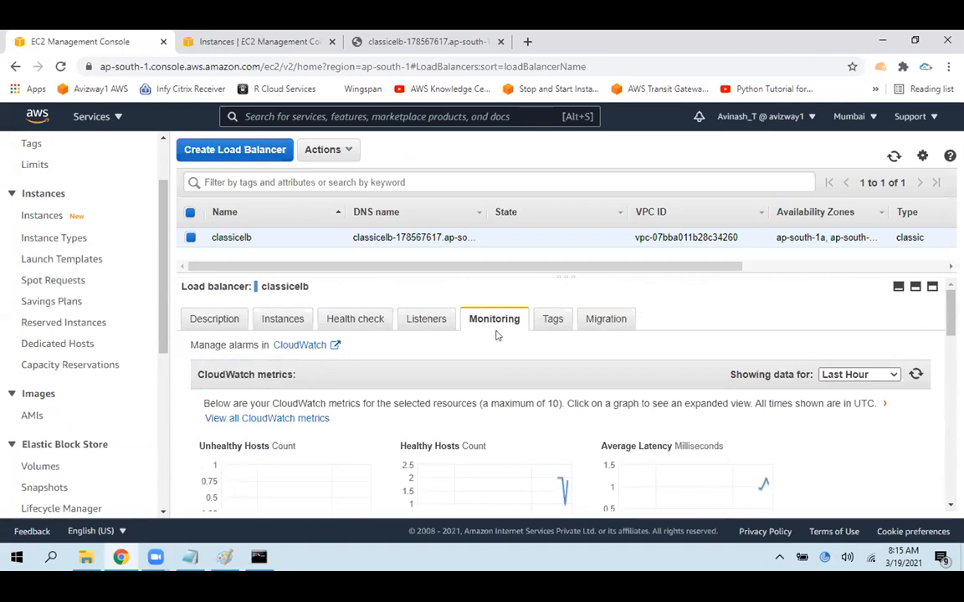
pyautogui.click(551, 320)
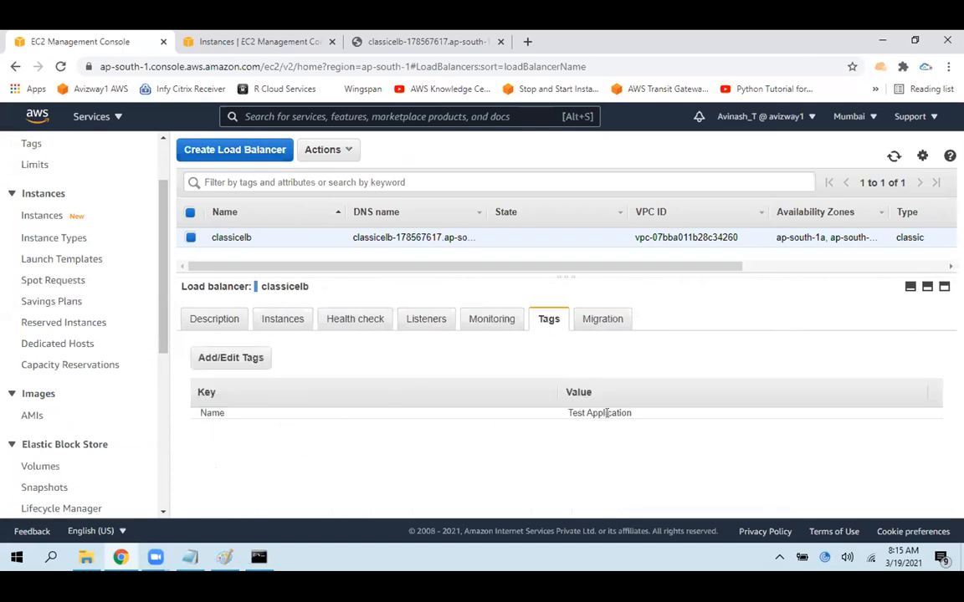
# Review classicelb's description through to its attributes, highlighting the access logs setting
pyautogui.click(203, 312)
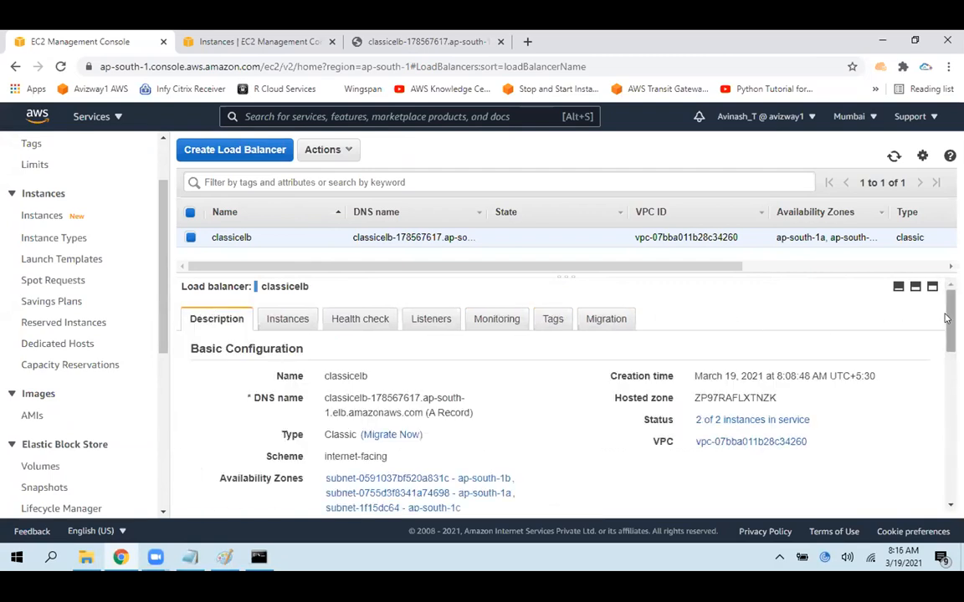
pyautogui.scroll(-1, 849, 301)
pyautogui.scroll(-5, 561, 393)
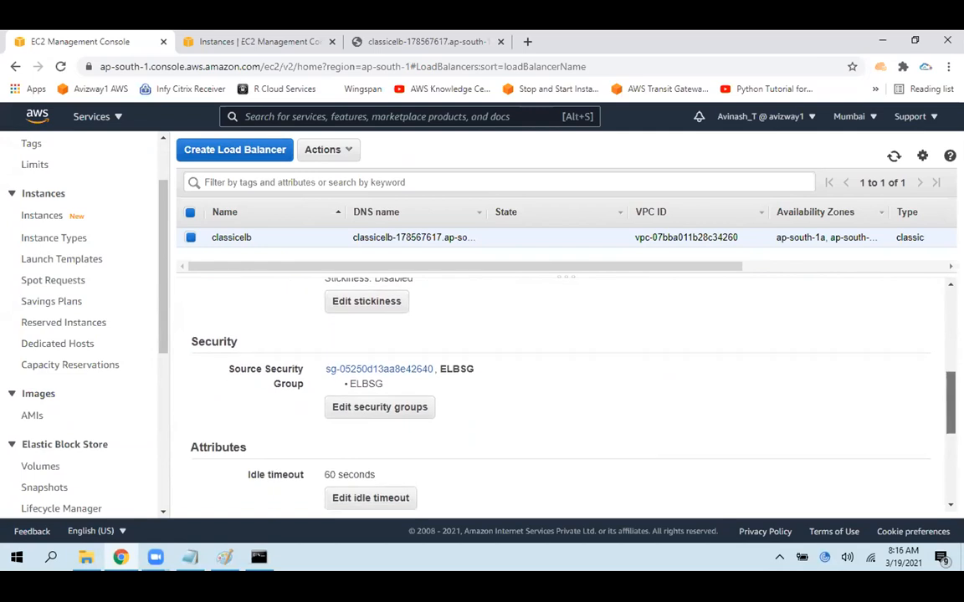
pyautogui.scroll(-3, 560, 394)
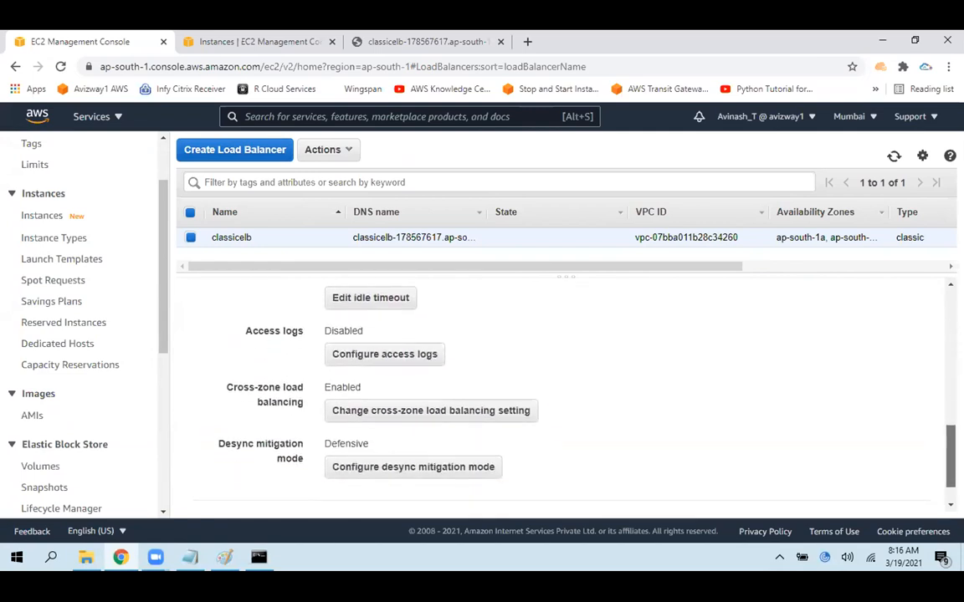
pyautogui.moveTo(172, 335); pyautogui.dragTo(368, 328)
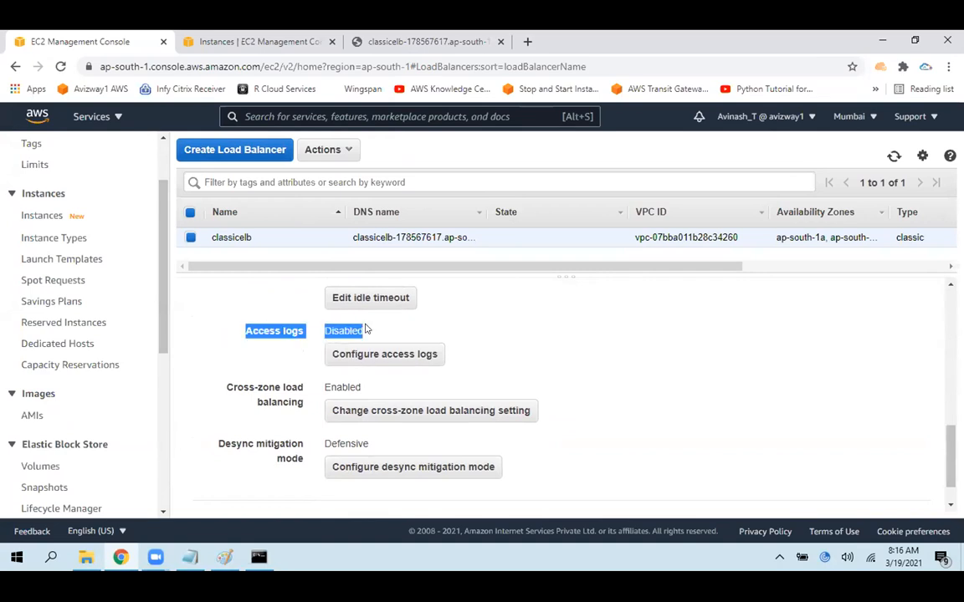
# Switch to ec2.txt in Notepad and add the line "Logging on ELB :" below the Internet note
pyautogui.click(190, 557)
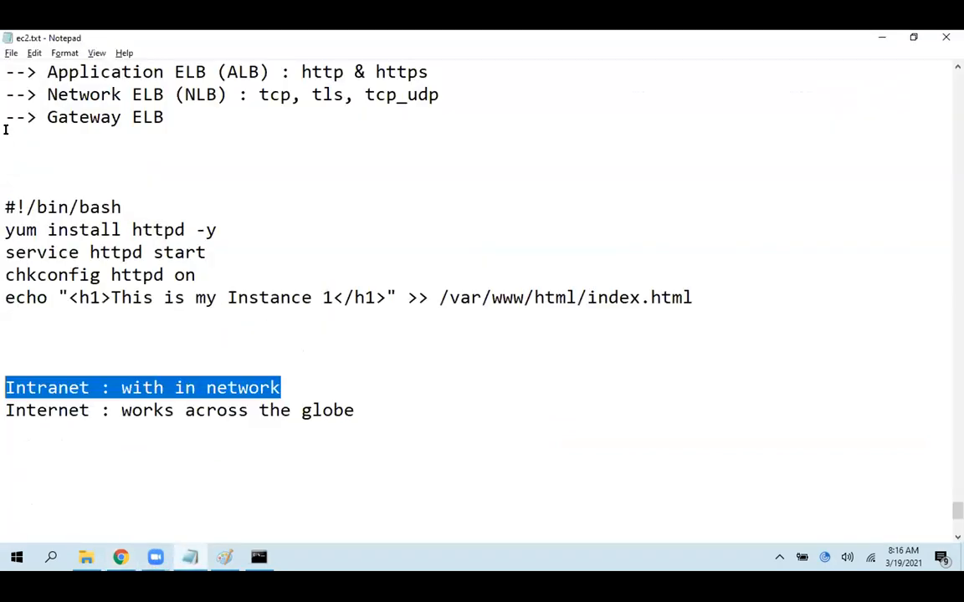
pyautogui.click(8, 455)
pyautogui.write('L')
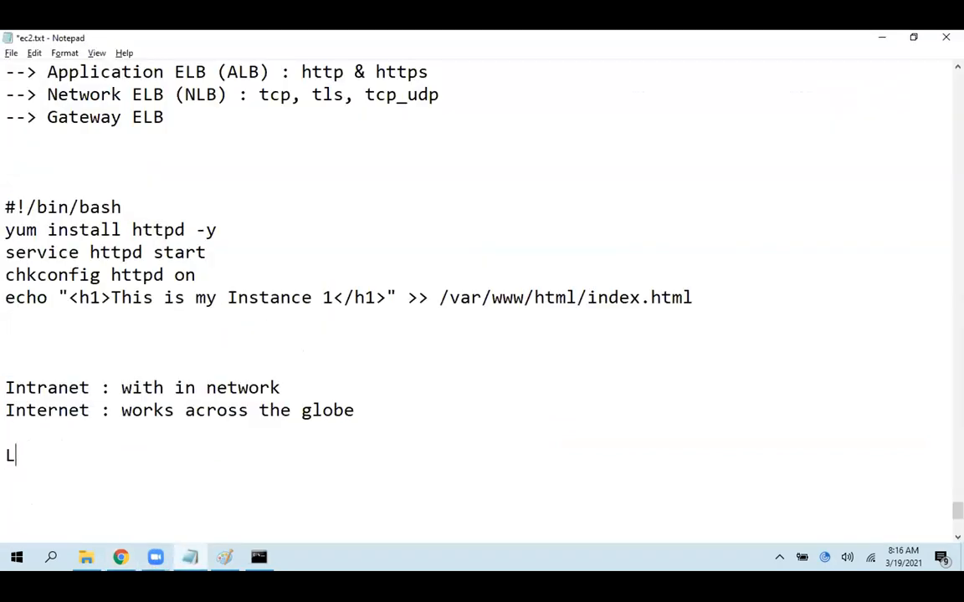
pyautogui.write('ogging on ')
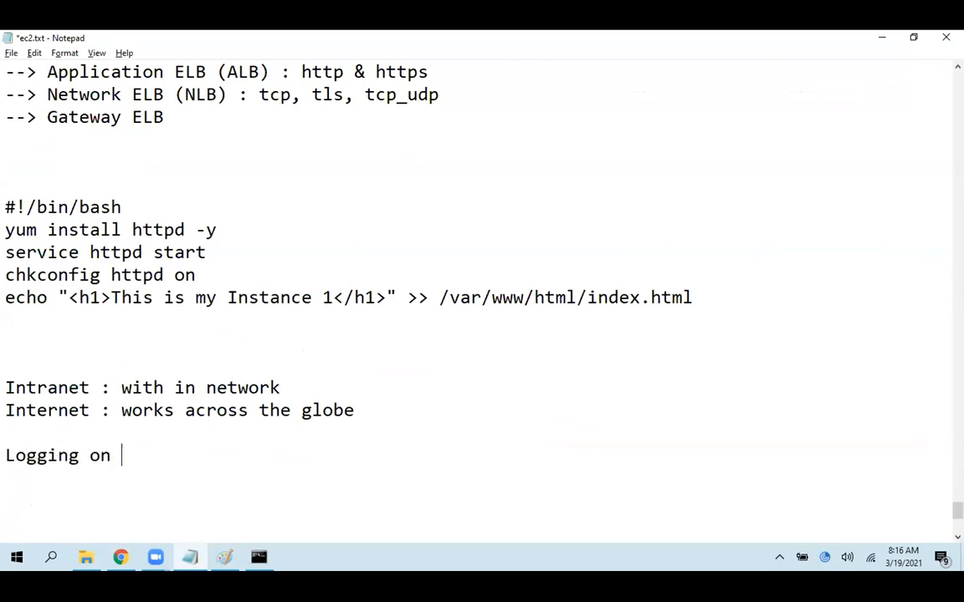
pyautogui.write('ELB : A')
pyautogui.press('BackSpace')
# Prefix the logging note line with "Access Logs :"
pyautogui.press('Home')
pyautogui.write('Acce')
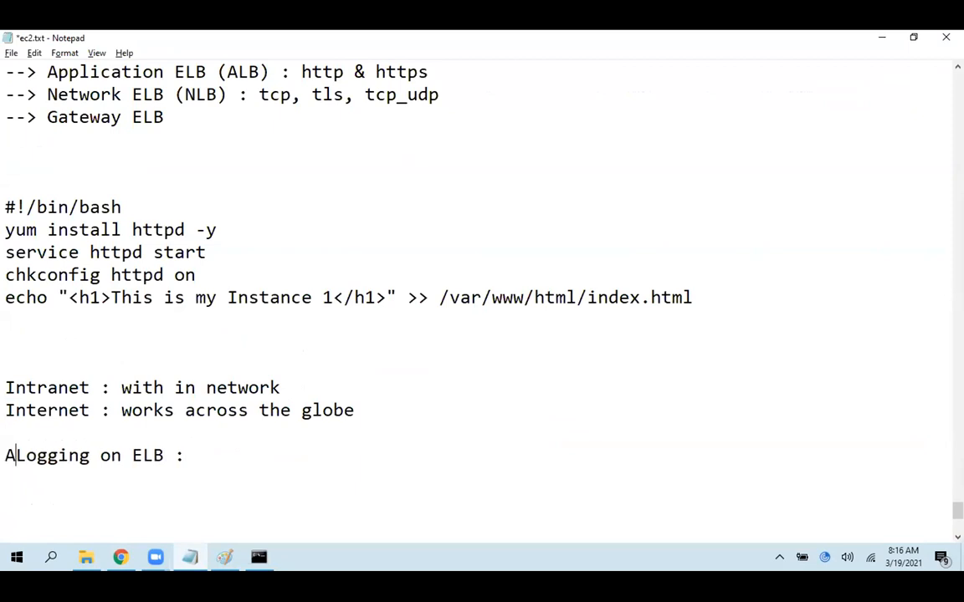
pyautogui.write('ss Logs ')
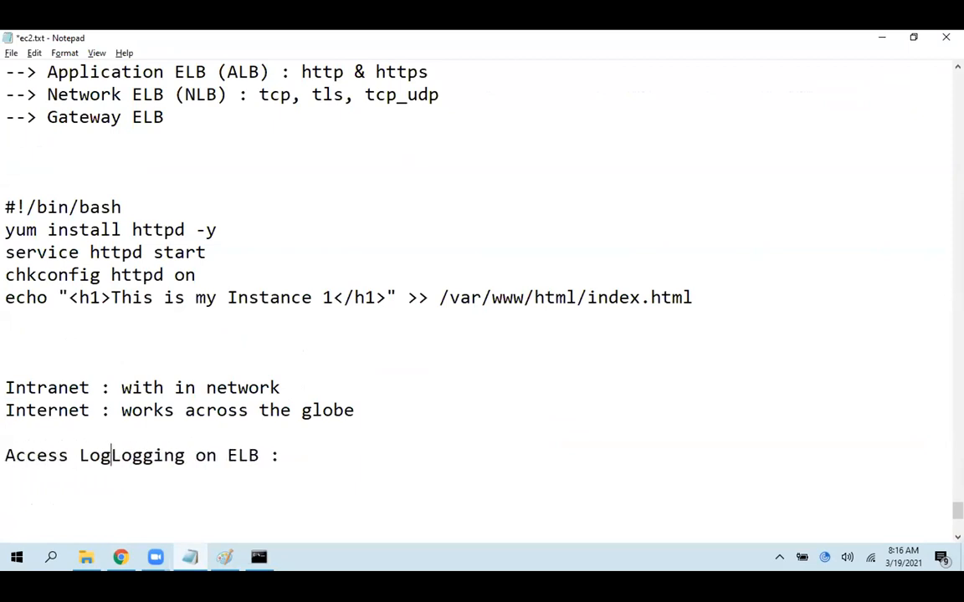
pyautogui.write(':')
# End the access logs note with ".." in place of its trailing colon and save the file
pyautogui.press('Down')
pyautogui.press('Up')
pyautogui.press('End')
pyautogui.press('BackSpace')
pyautogui.press('BackSpace')
pyautogui.write(':')
pyautogui.press('BackSpace')
pyautogui.write('..')
pyautogui.hotkey('ctrl', 's')
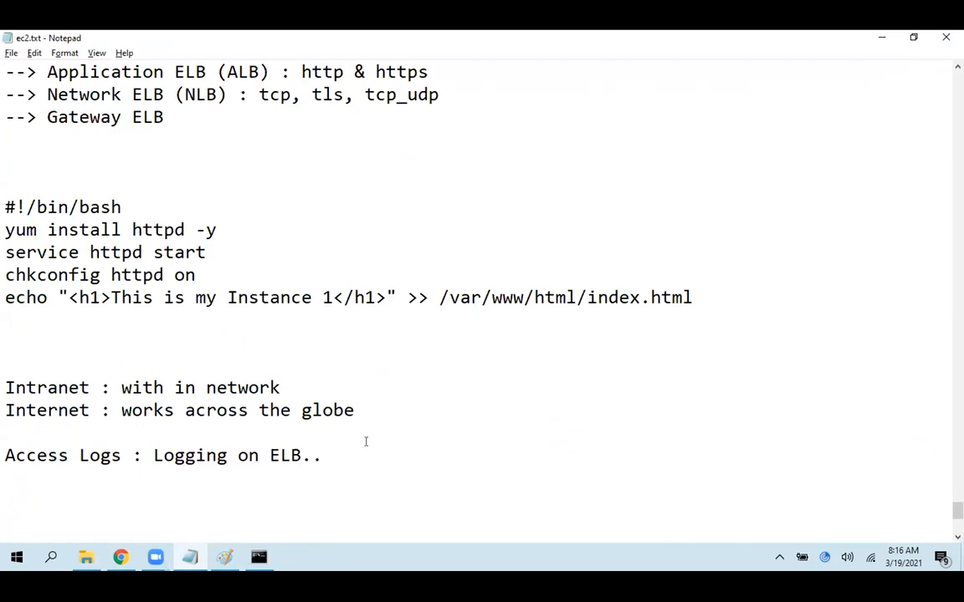
# Switch back to Chrome, open classicelb's access logs configuration, and enable access logs with a 5-minute interval
pyautogui.click(120, 557)
pyautogui.moveTo(365, 331); pyautogui.dragTo(254, 328)
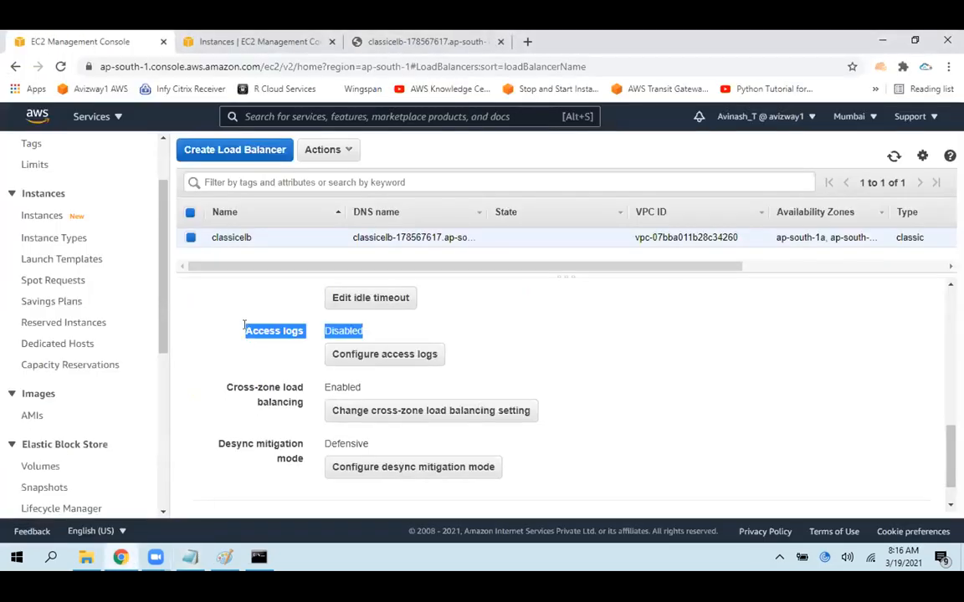
pyautogui.click(244, 325)
pyautogui.click(362, 355)
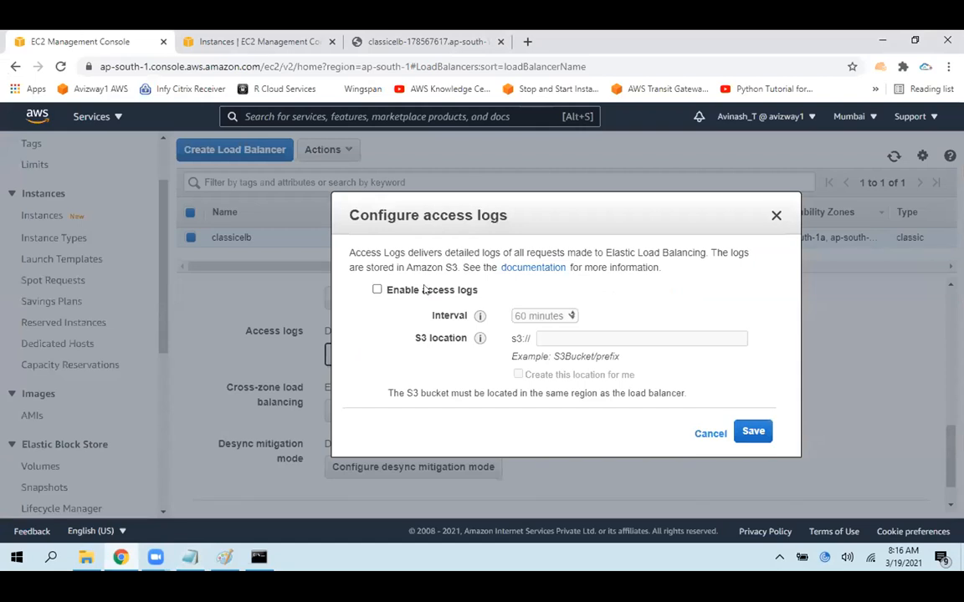
pyautogui.click(432, 289)
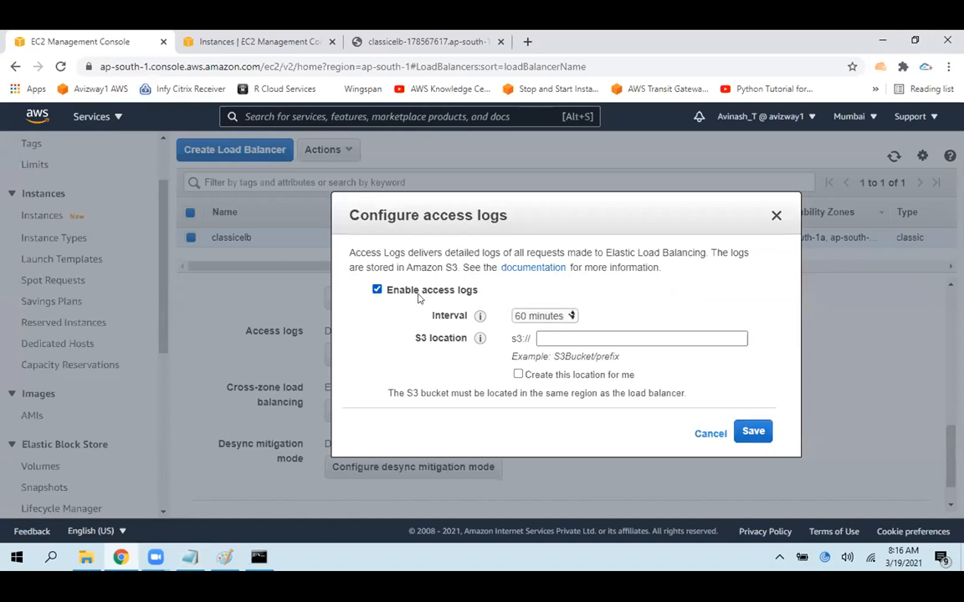
pyautogui.click(551, 319)
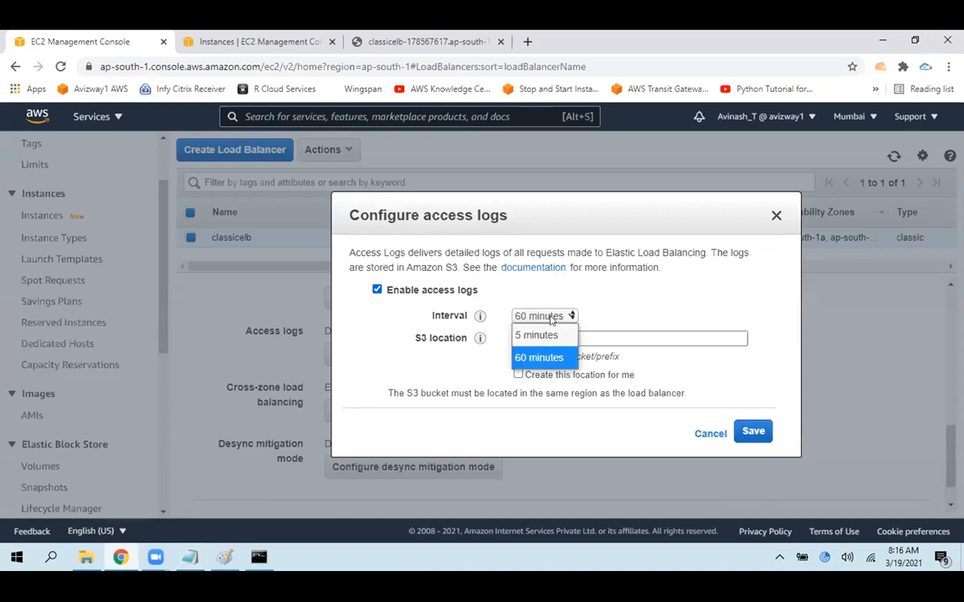
pyautogui.click(536, 336)
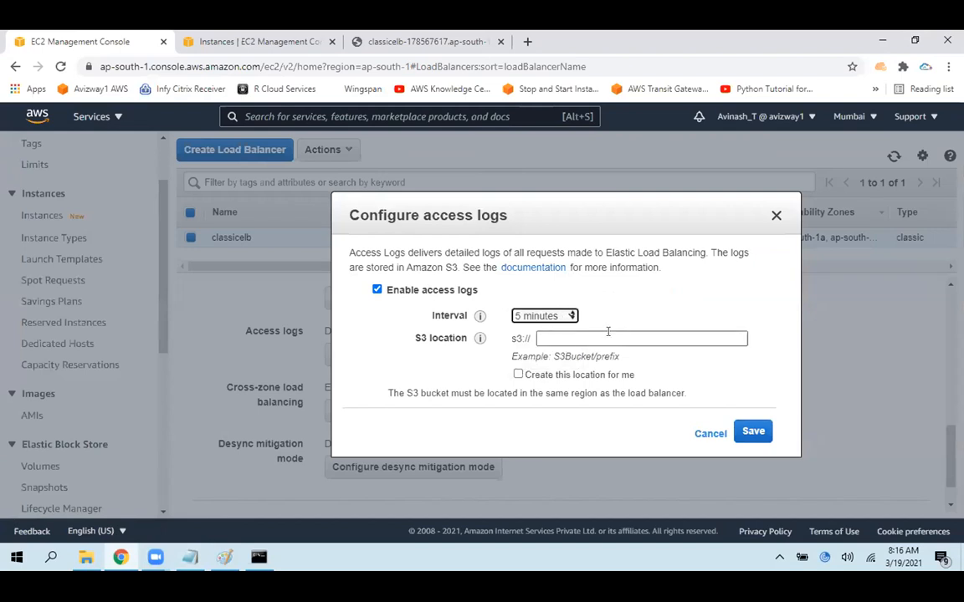
# Set the S3 location to the owner's first name followed by ".elb", enable creating this location automatically, and save the access logs configuration
pyautogui.click(608, 339)
pyautogui.write('avinash.e')
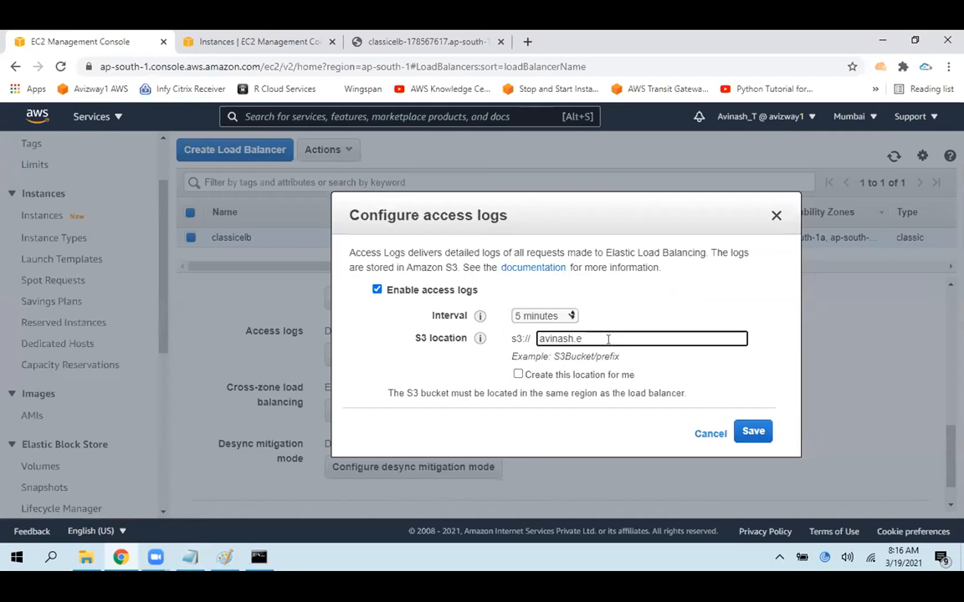
pyautogui.write('lb')
pyautogui.click(545, 374)
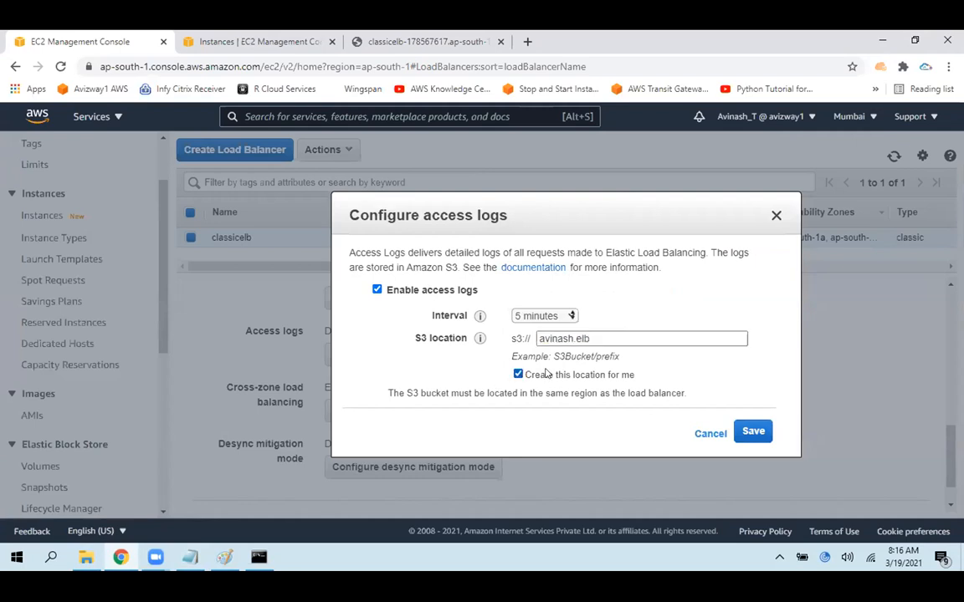
pyautogui.moveTo(613, 338); pyautogui.dragTo(523, 333)
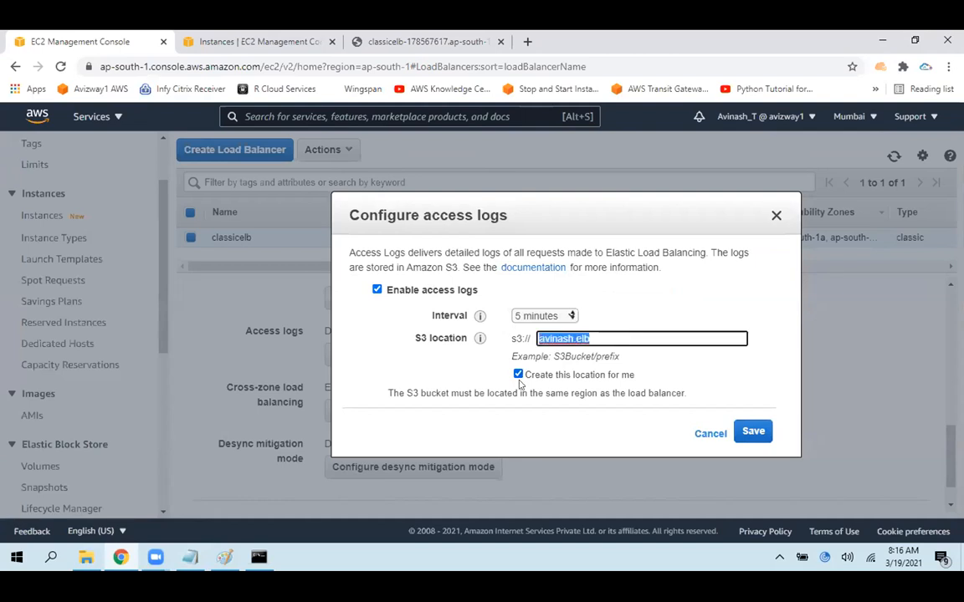
pyautogui.moveTo(563, 375); pyautogui.dragTo(673, 380)
pyautogui.click(546, 409)
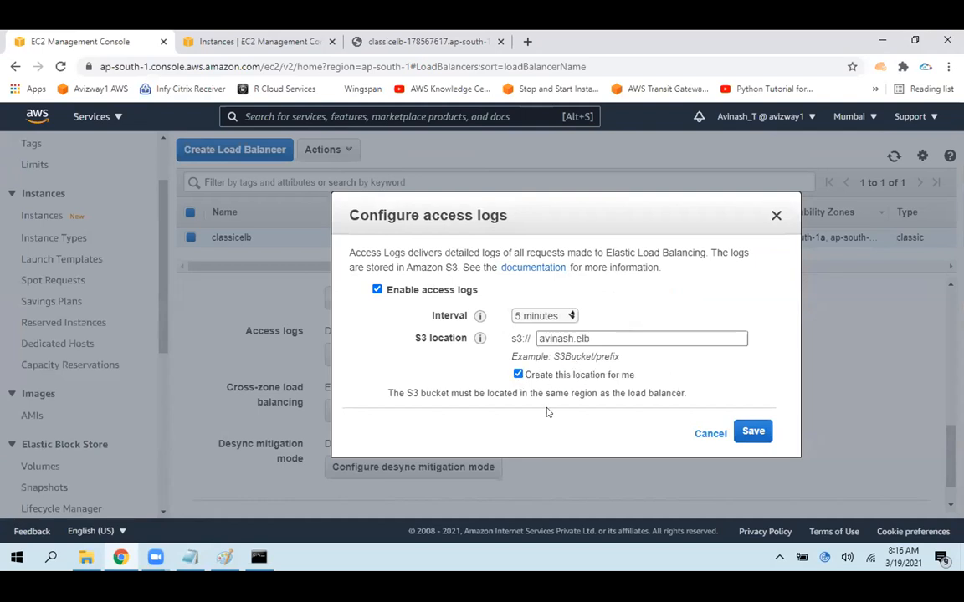
pyautogui.click(753, 431)
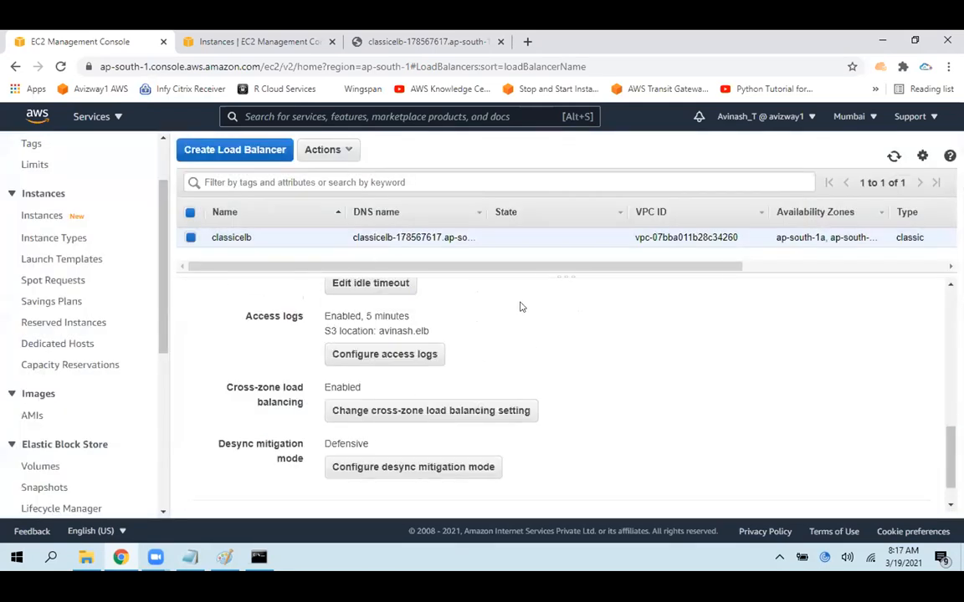
# Check classicelb's access logs interval and S3 location, and highlight the stickiness setting in its port configuration
pyautogui.moveTo(236, 322); pyautogui.dragTo(374, 331)
pyautogui.click(448, 332)
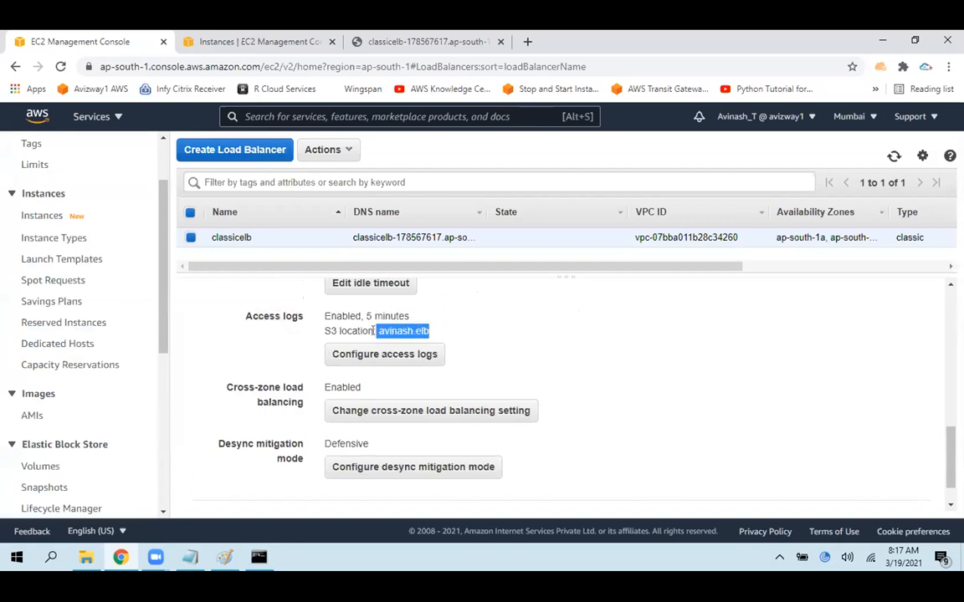
pyautogui.click(581, 337)
pyautogui.moveTo(949, 449); pyautogui.dragTo(943, 366)
pyautogui.moveTo(322, 377); pyautogui.dragTo(442, 380)
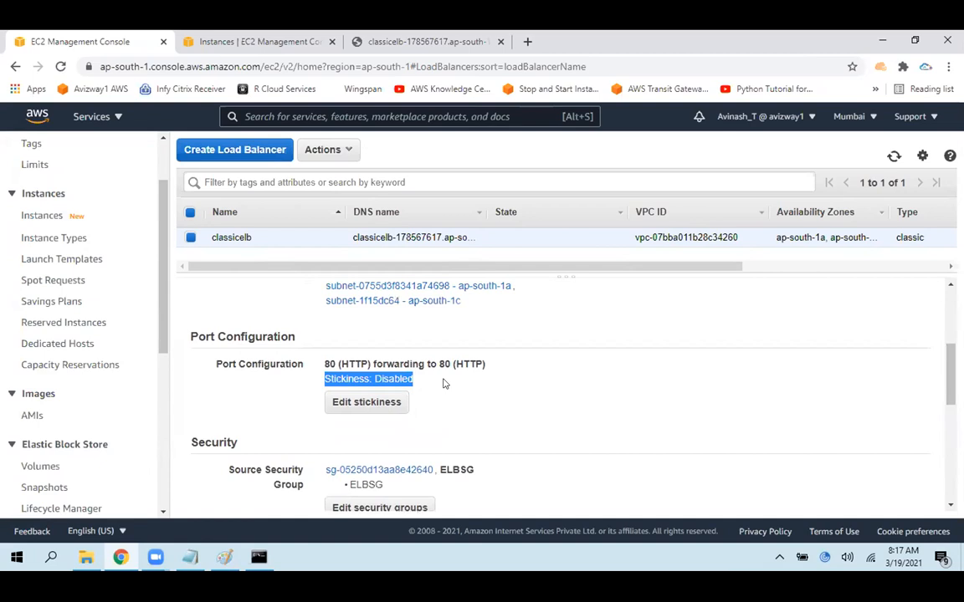
pyautogui.click(573, 420)
# Reload classicelb's web page in its open browser tab and check which instance responds
pyautogui.click(447, 41)
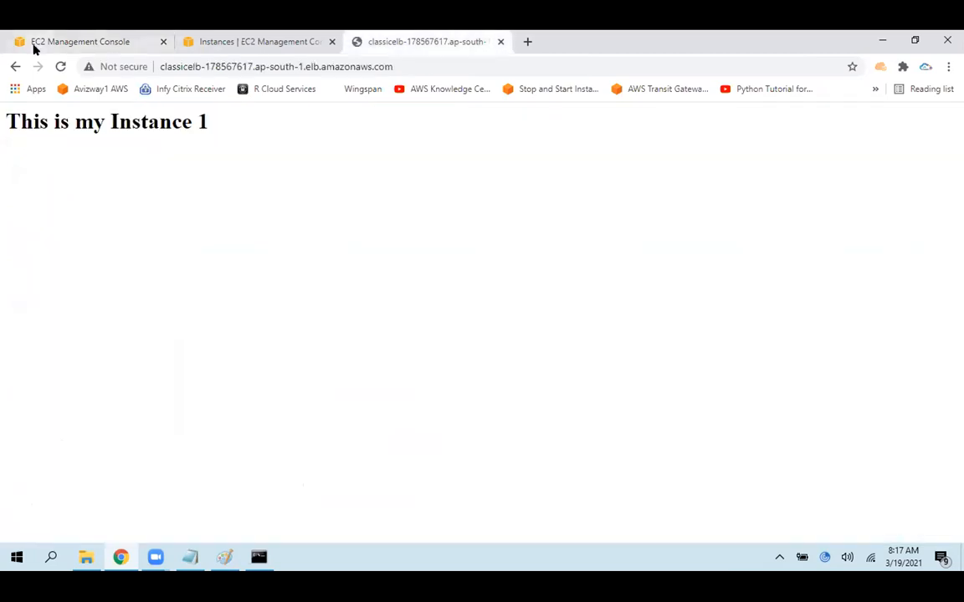
pyautogui.click(60, 67)
pyautogui.moveTo(211, 131); pyautogui.dragTo(1, 138)
pyautogui.click(301, 164)
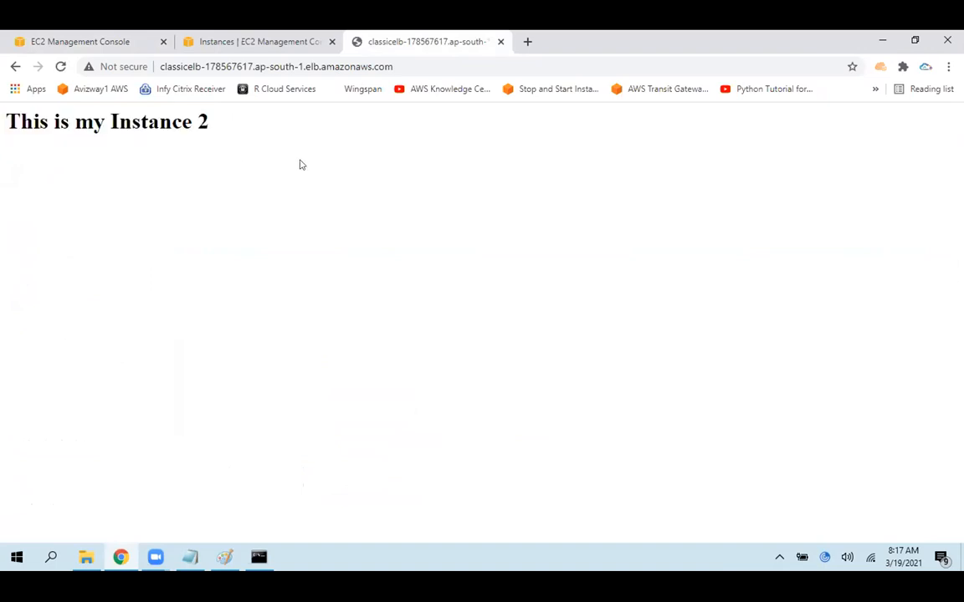
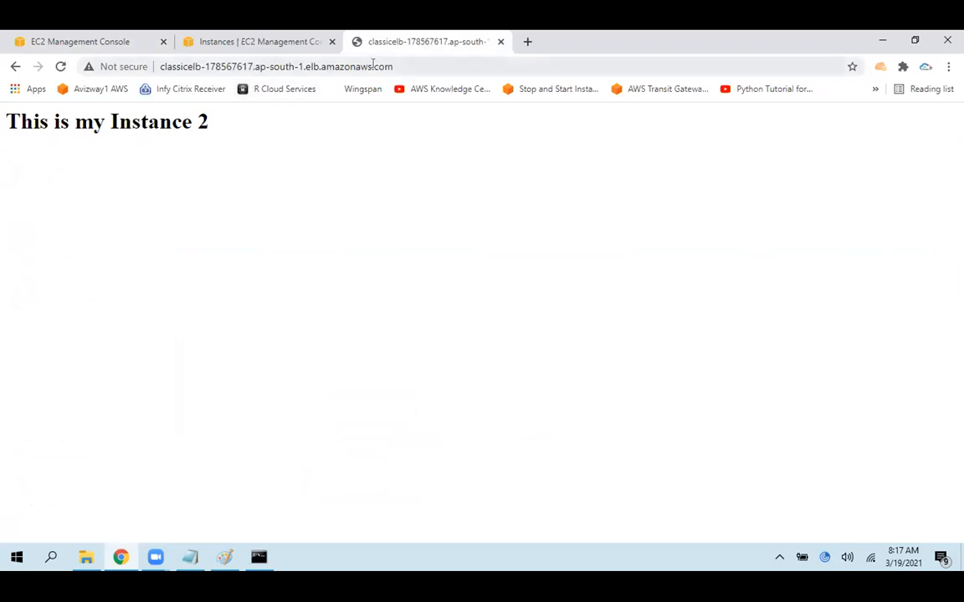
# Reload classicelb's web page from its address and highlight the response text to check which instance answers
pyautogui.click(372, 64)
pyautogui.press('Return')
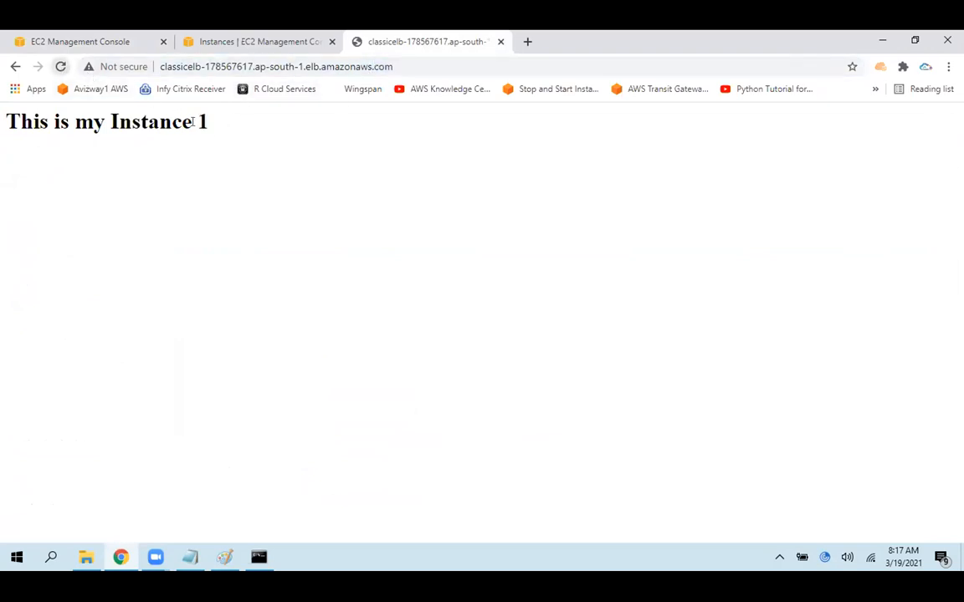
pyautogui.moveTo(208, 122); pyautogui.dragTo(11, 122)
pyautogui.click(170, 175)
pyautogui.moveTo(237, 124); pyautogui.dragTo(2, 140)
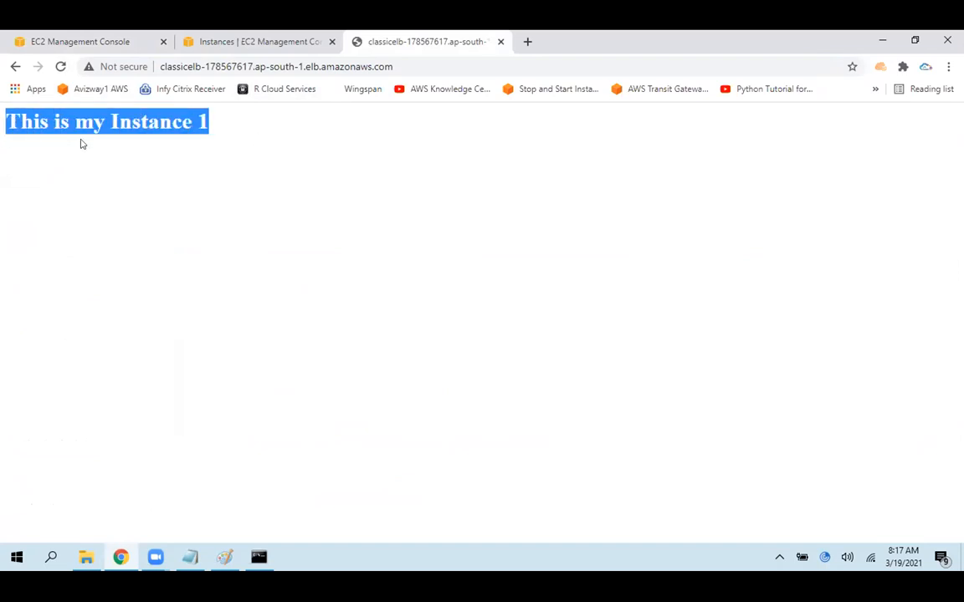
pyautogui.click(350, 139)
pyautogui.click(479, 65)
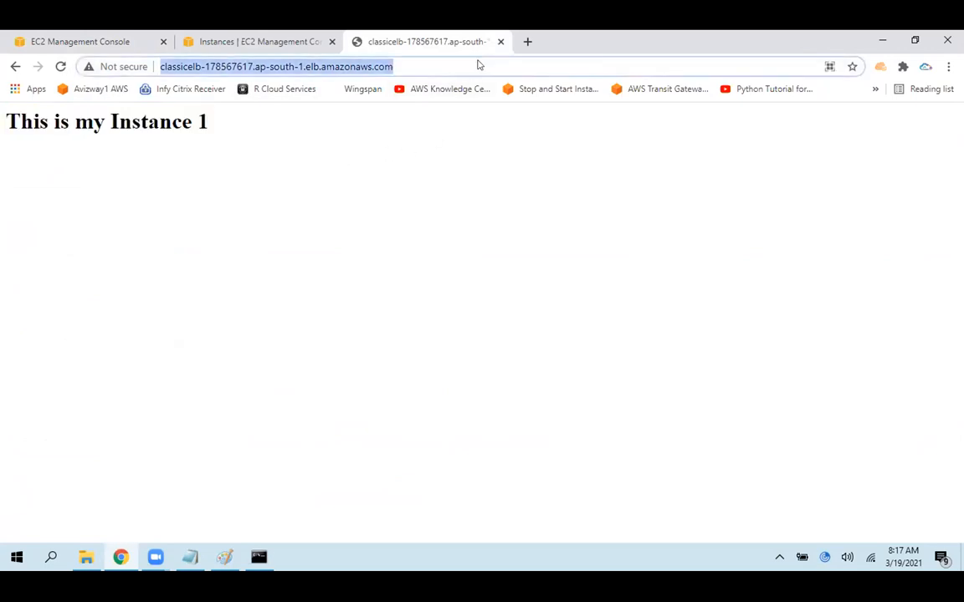
pyautogui.click(469, 129)
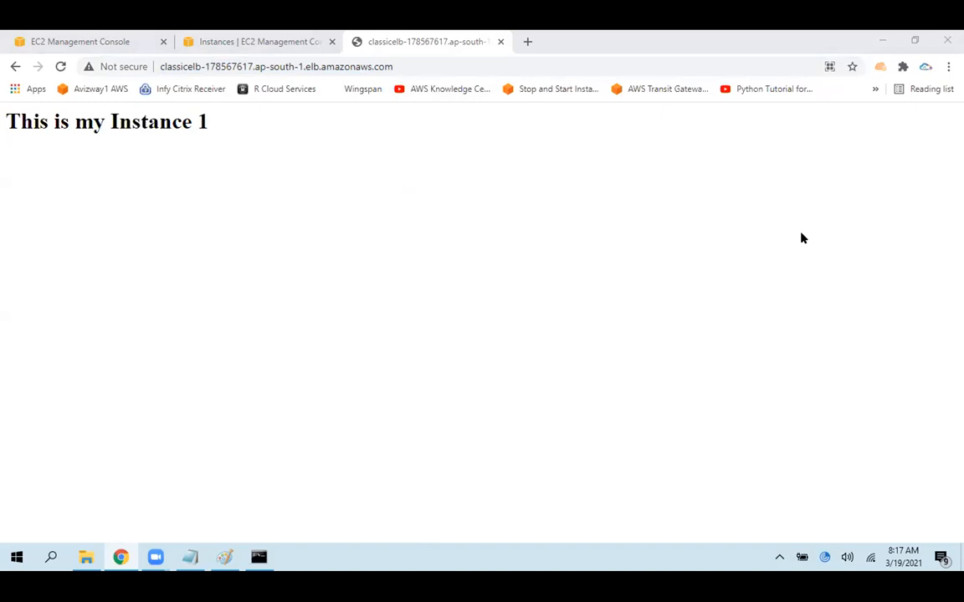
# Reload the load balancer's page once more and highlight the instance number in the response
pyautogui.click(428, 60)
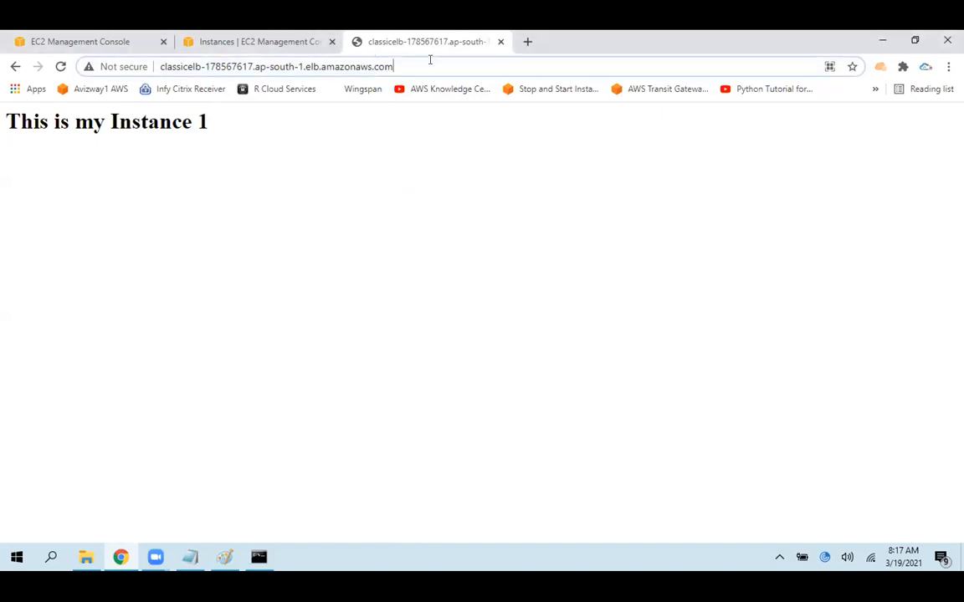
pyautogui.click(60, 67)
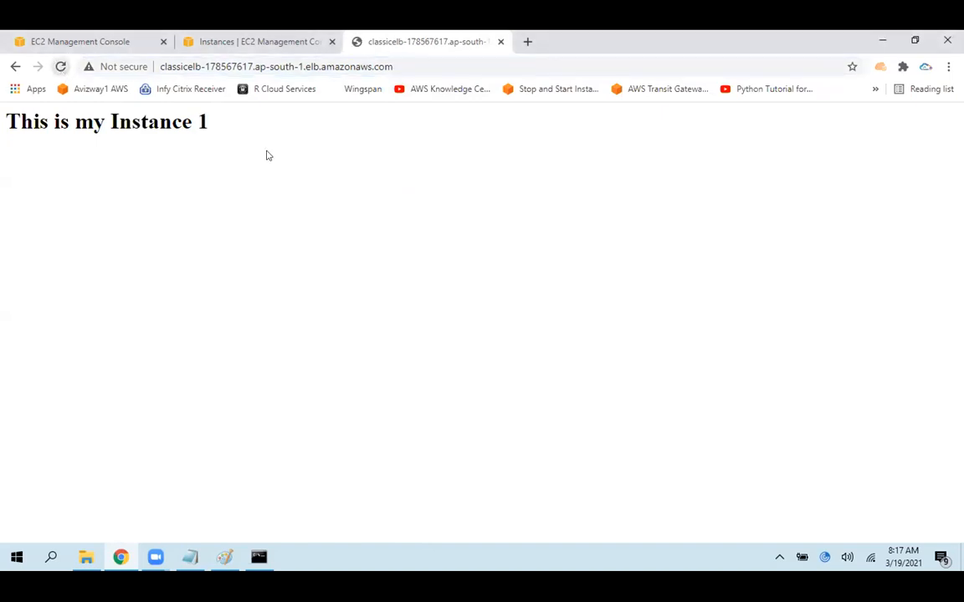
pyautogui.doubleClick(202, 123)
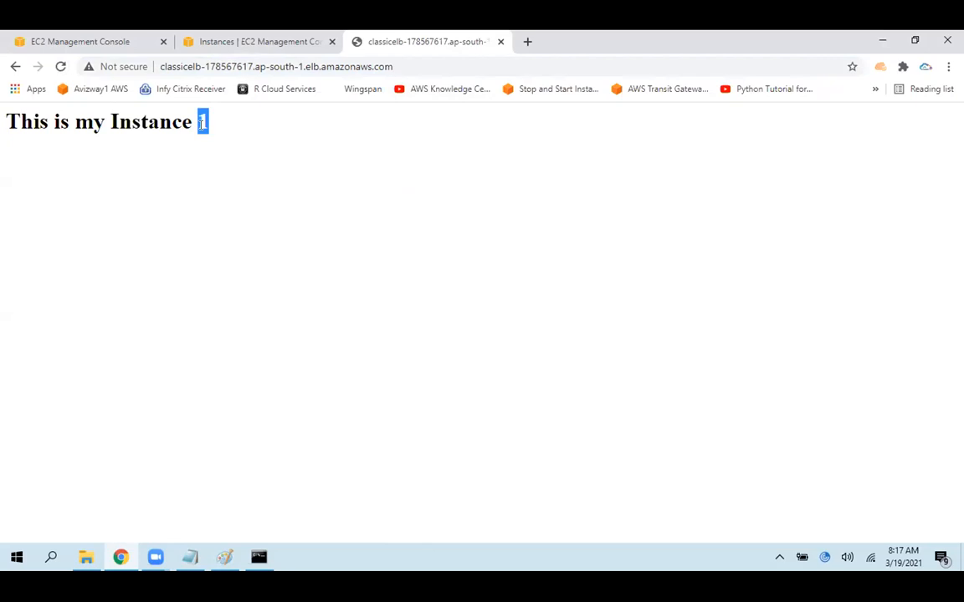
pyautogui.click(216, 219)
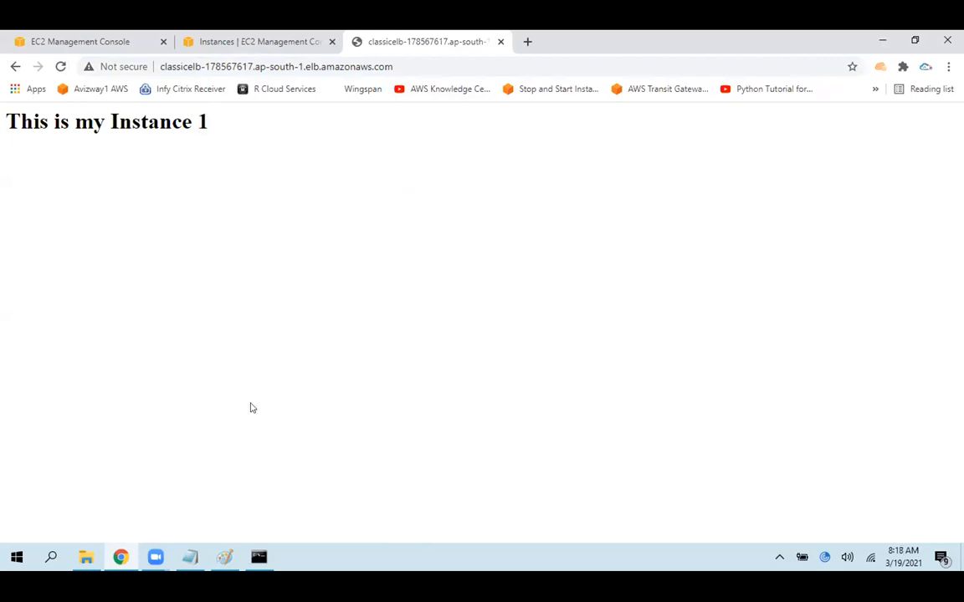
# Switch to Paint and sketch a blue, circled second user below the ELB box with an arrow up to it
pyautogui.click(225, 556)
pyautogui.scroll(-3, 738, 429)
pyautogui.scroll(1, 535, 251)
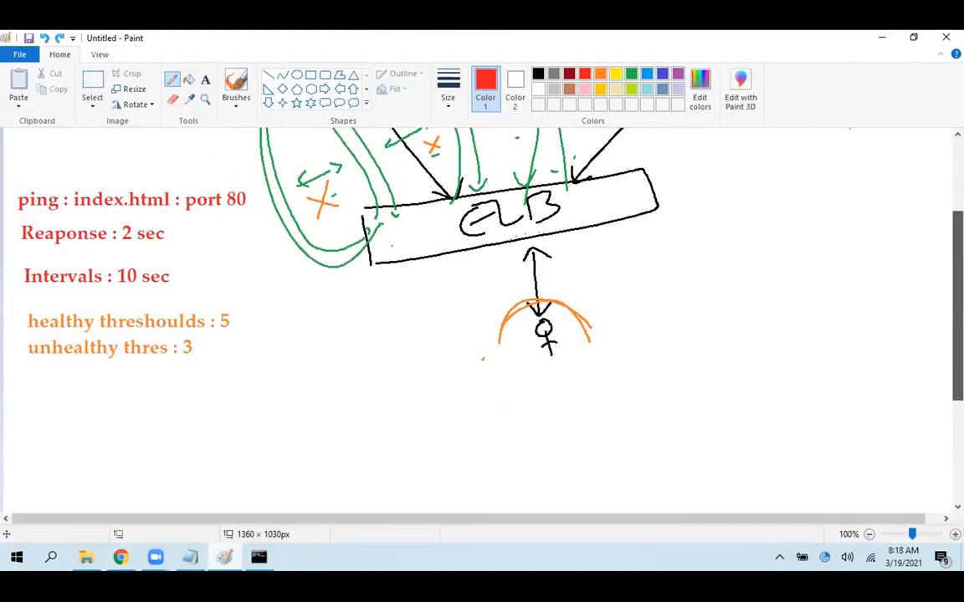
pyautogui.click(662, 74)
pyautogui.moveTo(957, 284); pyautogui.dragTo(958, 238)
pyautogui.moveTo(656, 383)
pyautogui.mouseDown()
pyautogui.moveTo(644, 450)
pyautogui.moveTo(691, 448)
pyautogui.mouseUp()
pyautogui.moveTo(663, 350)
pyautogui.mouseDown()
pyautogui.moveTo(619, 385)
pyautogui.moveTo(653, 352)
pyautogui.moveTo(596, 373)
pyautogui.moveTo(577, 330)
pyautogui.mouseUp()
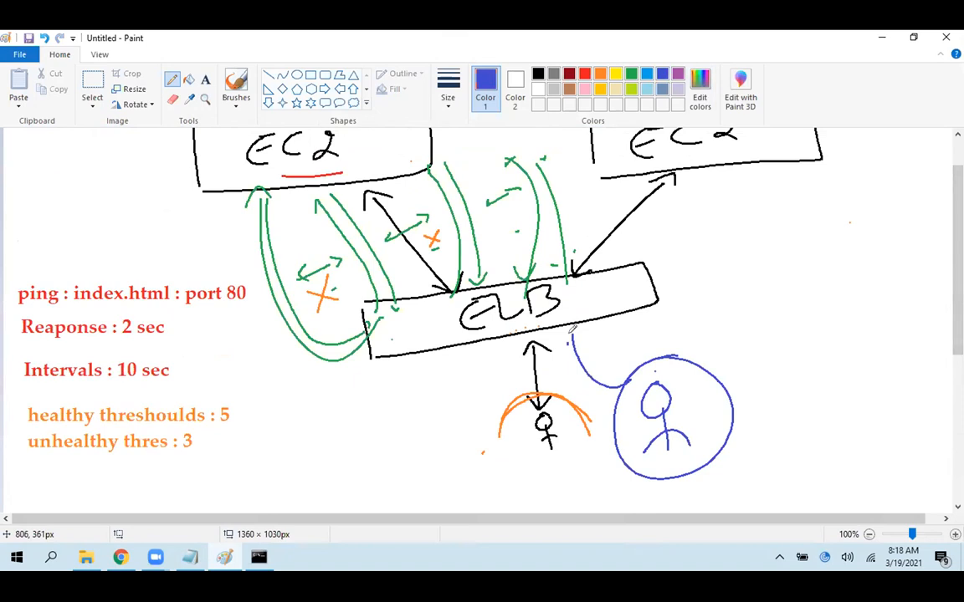
# Draw blue arrows from the ELB box to the right EC2 box and retrace the circled user's link to the ELB
pyautogui.moveTo(957, 253); pyautogui.dragTo(956, 224)
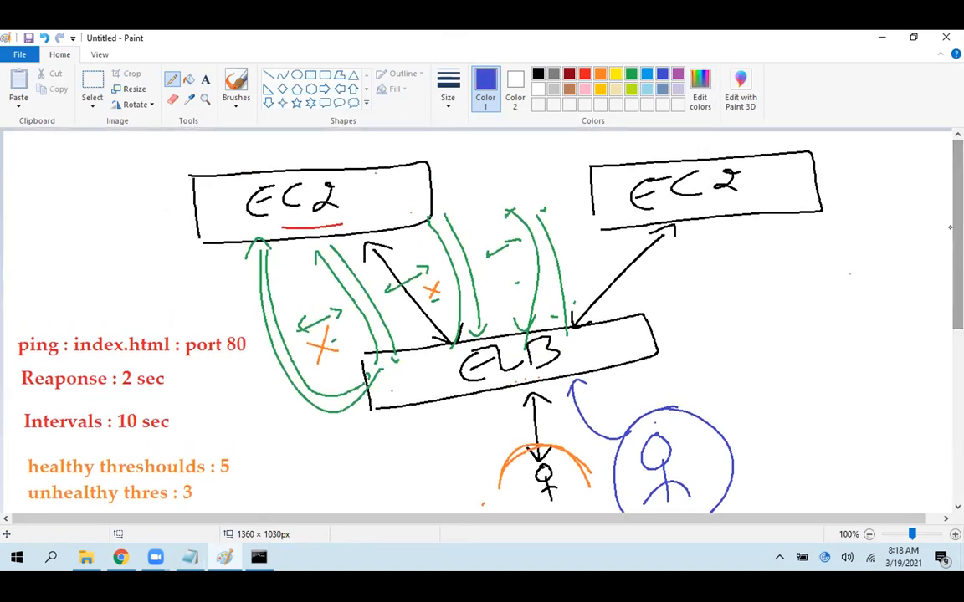
pyautogui.moveTo(581, 357)
pyautogui.mouseDown()
pyautogui.moveTo(644, 258)
pyautogui.moveTo(735, 214)
pyautogui.moveTo(743, 225)
pyautogui.mouseUp()
pyautogui.moveTo(582, 355); pyautogui.dragTo(739, 211)
pyautogui.moveTo(631, 430)
pyautogui.mouseDown()
pyautogui.moveTo(608, 426)
pyautogui.moveTo(578, 378)
pyautogui.moveTo(595, 409)
pyautogui.moveTo(586, 395)
pyautogui.moveTo(598, 381)
pyautogui.mouseUp()
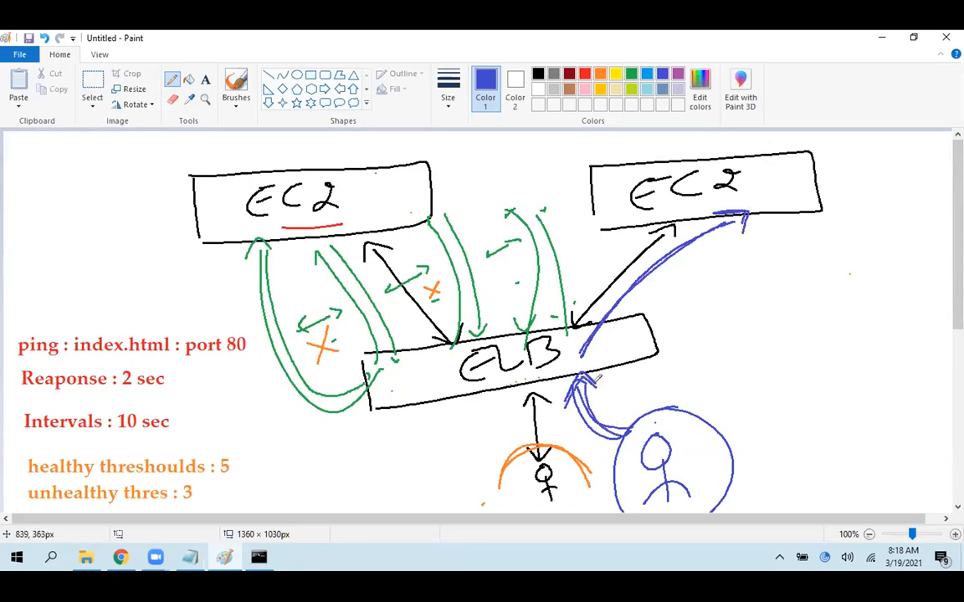
pyautogui.moveTo(623, 503)
pyautogui.mouseDown()
pyautogui.moveTo(617, 479)
pyautogui.moveTo(710, 422)
pyautogui.moveTo(736, 464)
pyautogui.mouseUp()
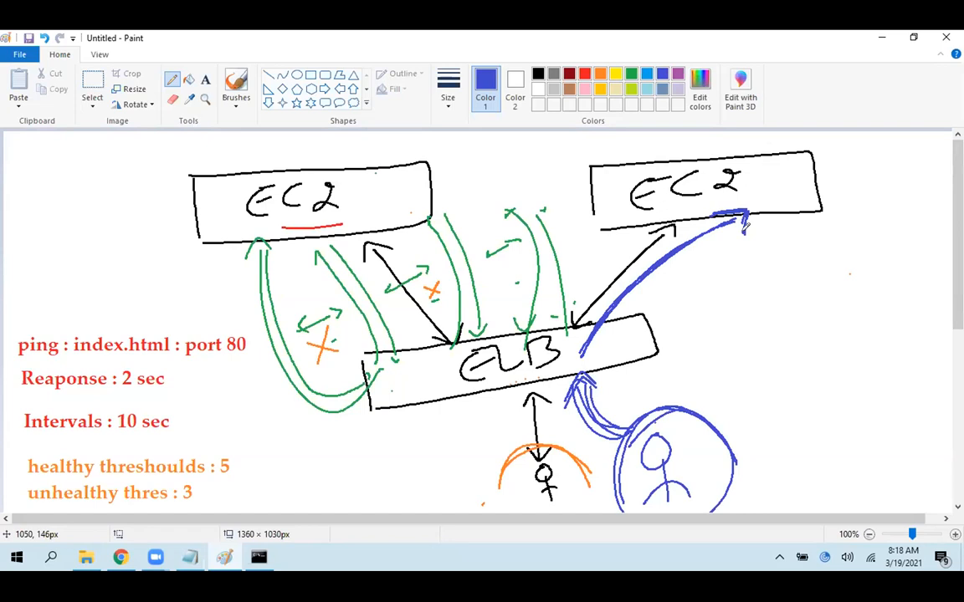
pyautogui.moveTo(797, 239); pyautogui.dragTo(802, 261)
pyautogui.moveTo(453, 181); pyautogui.dragTo(473, 194)
pyautogui.hotkey('ctrl', 'z')
pyautogui.hotkey('ctrl', 'z')
pyautogui.moveTo(737, 433); pyautogui.dragTo(772, 426)
pyautogui.hotkey('ctrl', 'z')
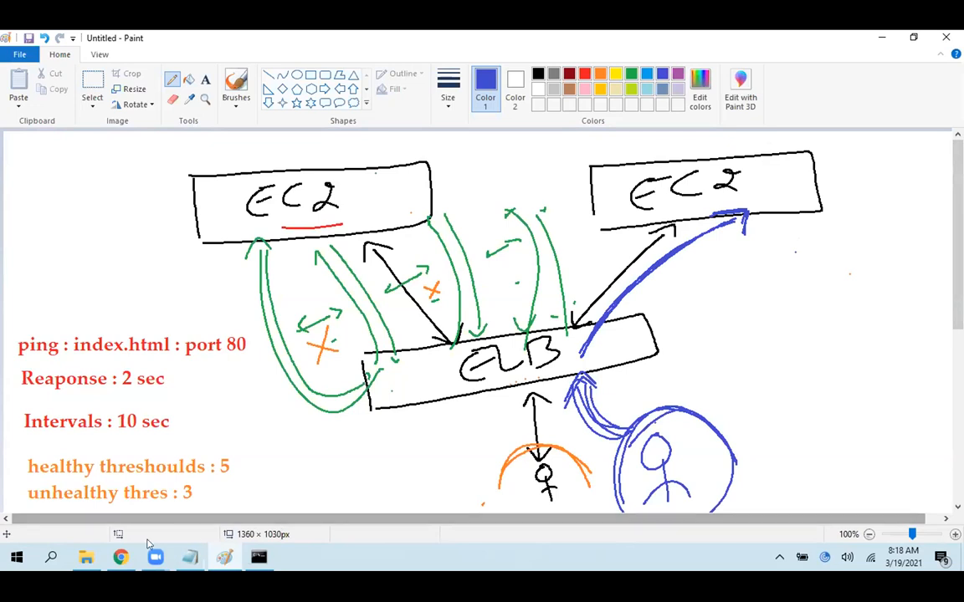
# Switch to Chrome, return to classicelb's details in the EC2 console, and highlight its stickiness setting under Port Configuration
pyautogui.click(121, 556)
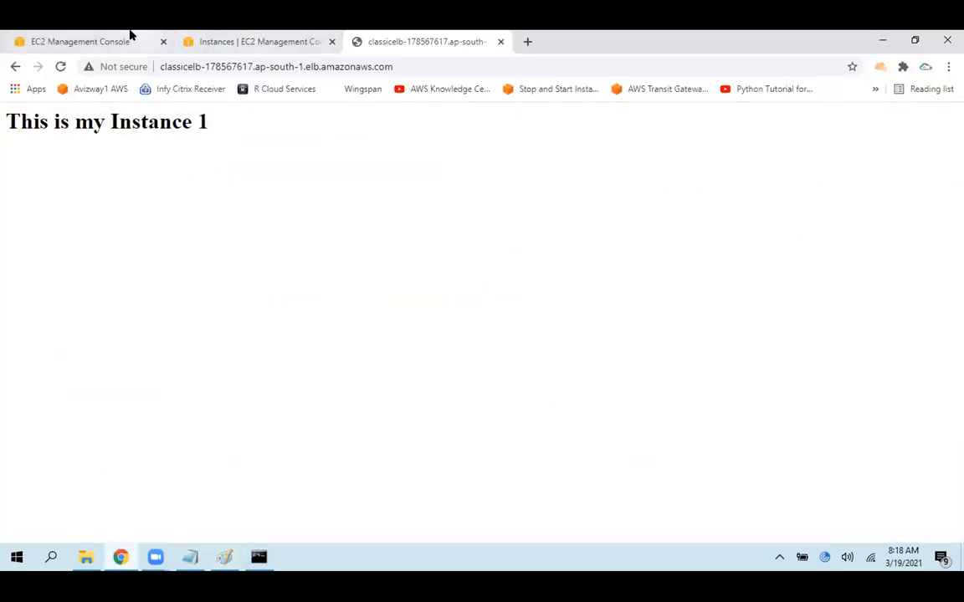
pyautogui.click(130, 37)
pyautogui.moveTo(325, 377); pyautogui.dragTo(413, 379)
pyautogui.click(254, 365)
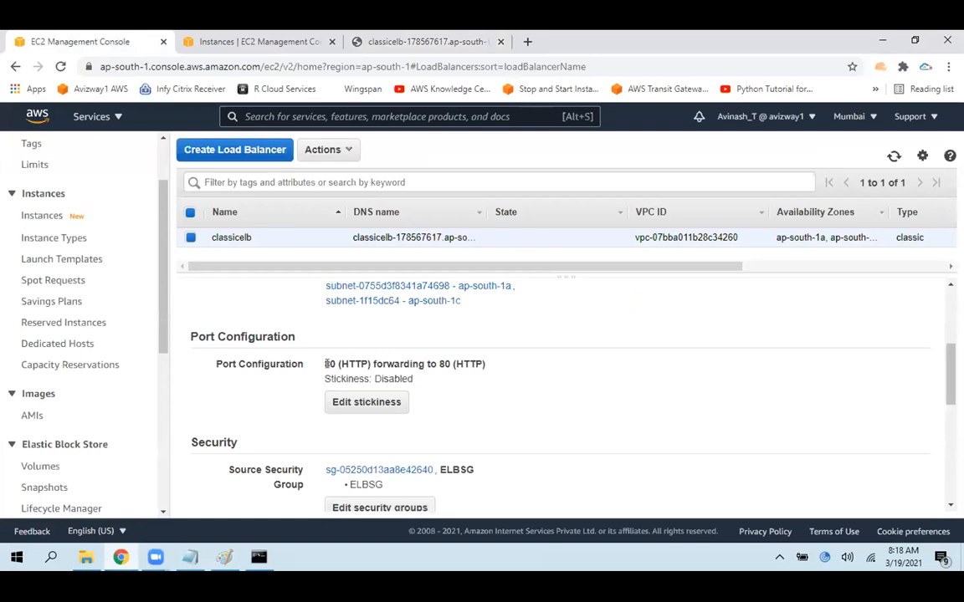
pyautogui.moveTo(324, 378); pyautogui.dragTo(420, 381)
pyautogui.click(455, 391)
# Review classicelb's stickiness options, enable load balancer generated cookie stickiness with a 60-second expiration period, and save
pyautogui.click(366, 404)
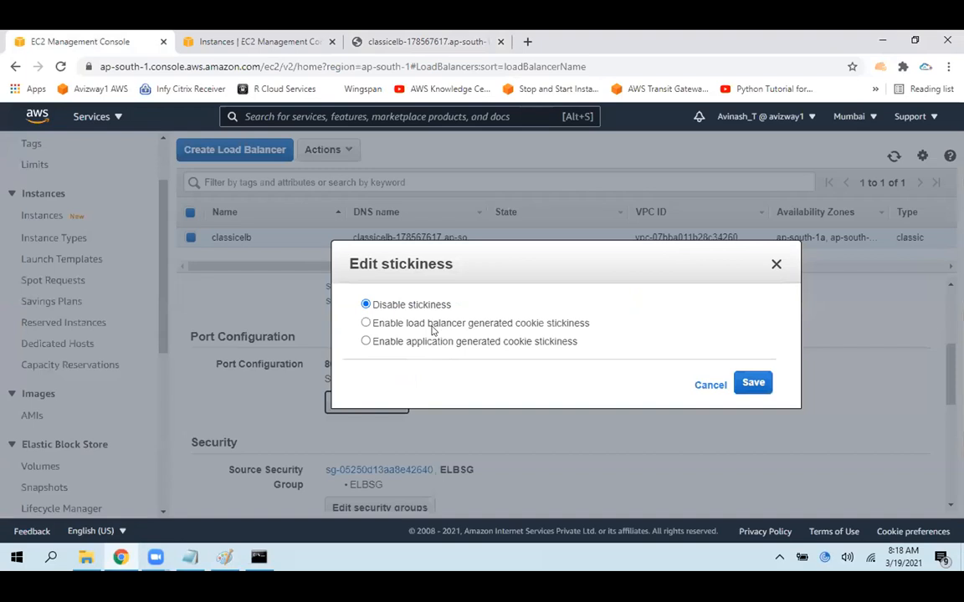
pyautogui.click(429, 325)
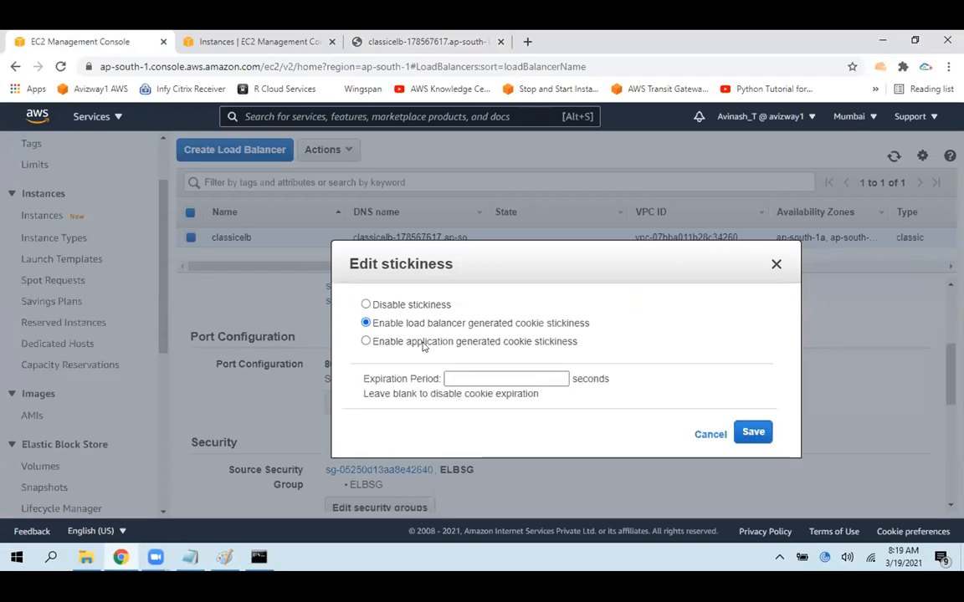
pyautogui.click(423, 345)
pyautogui.click(437, 378)
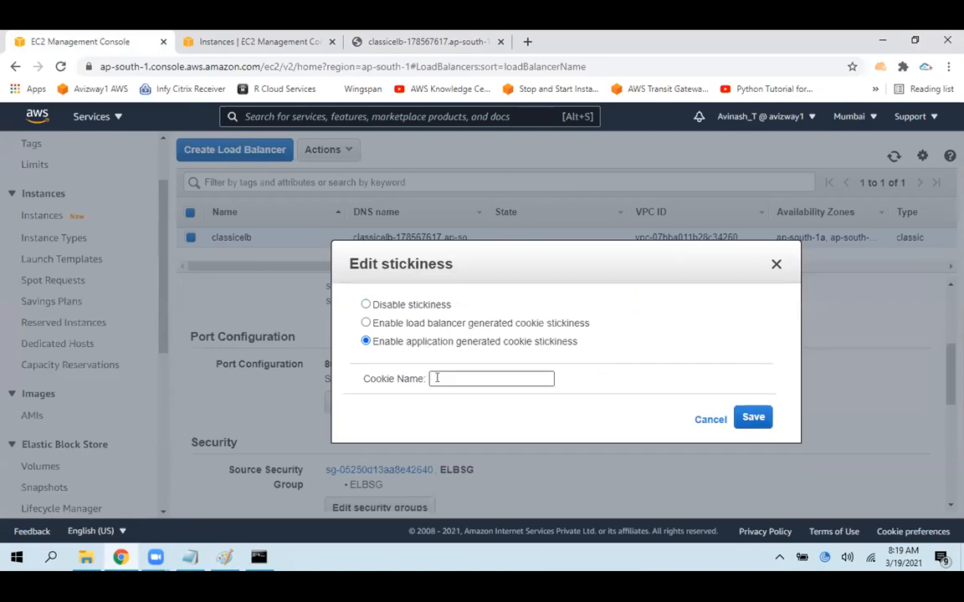
pyautogui.click(436, 378)
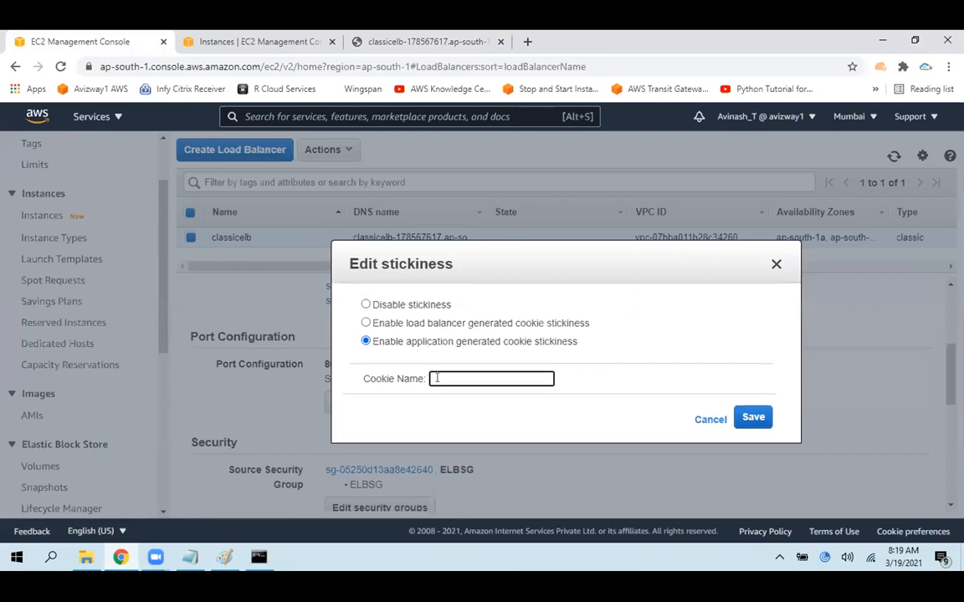
pyautogui.click(436, 324)
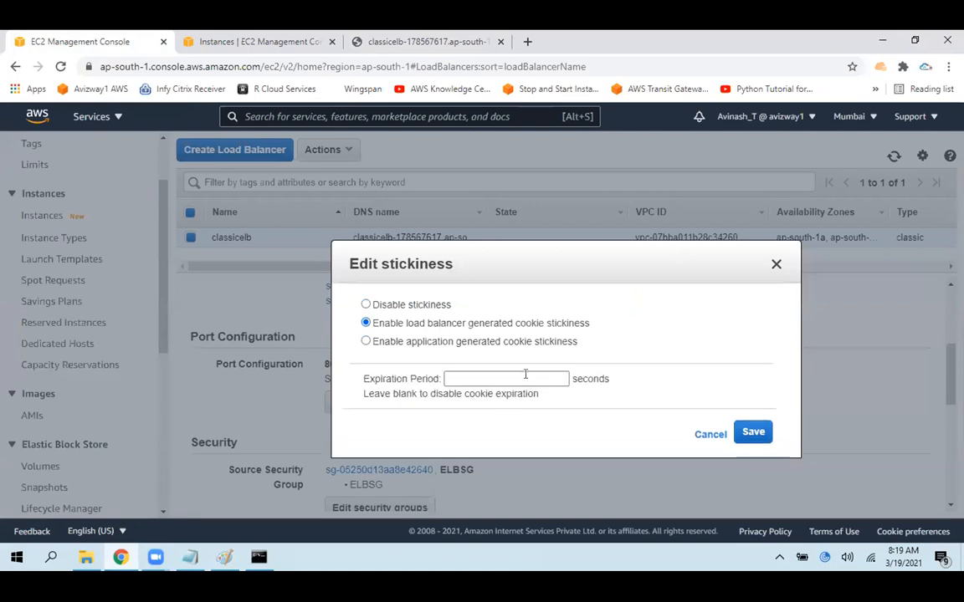
pyautogui.click(495, 372)
pyautogui.write('60')
pyautogui.click(744, 429)
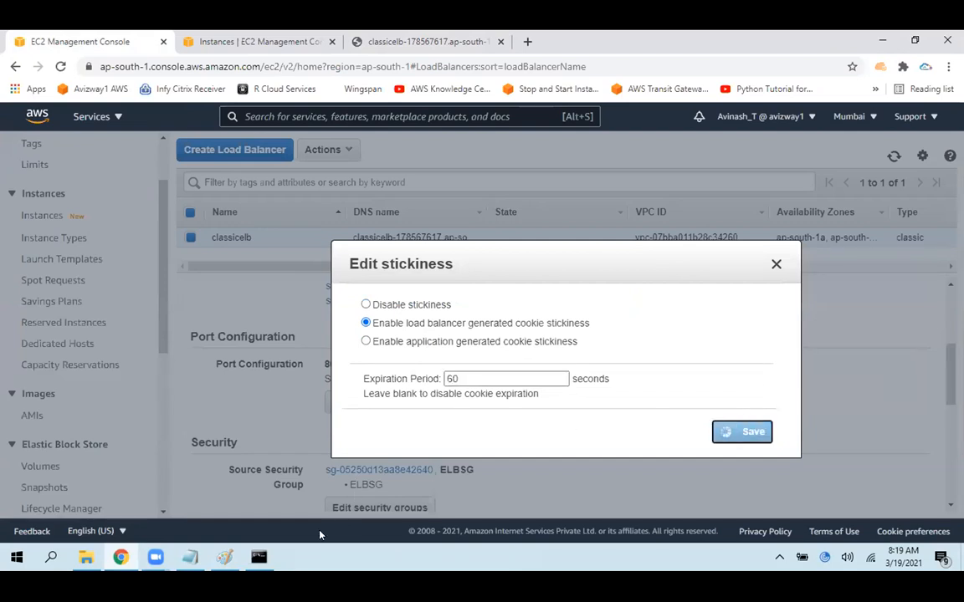
# Switch to Paint, draw a blue curved arrow from the circled user up toward the right EC2 box, and return to Chrome
pyautogui.click(226, 558)
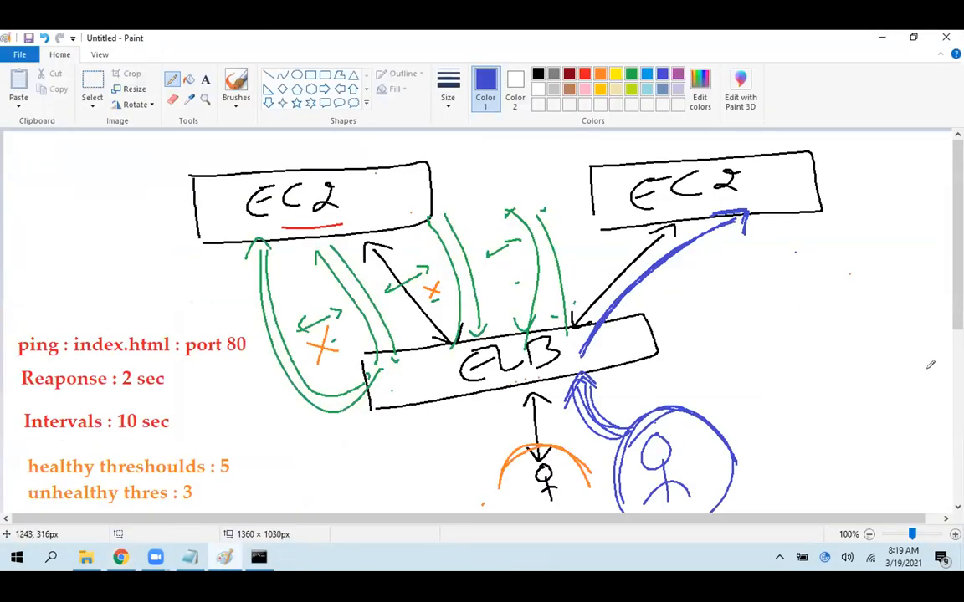
pyautogui.moveTo(659, 394)
pyautogui.mouseDown()
pyautogui.moveTo(667, 336)
pyautogui.moveTo(710, 268)
pyautogui.moveTo(684, 295)
pyautogui.moveTo(700, 271)
pyautogui.moveTo(726, 263)
pyautogui.mouseUp()
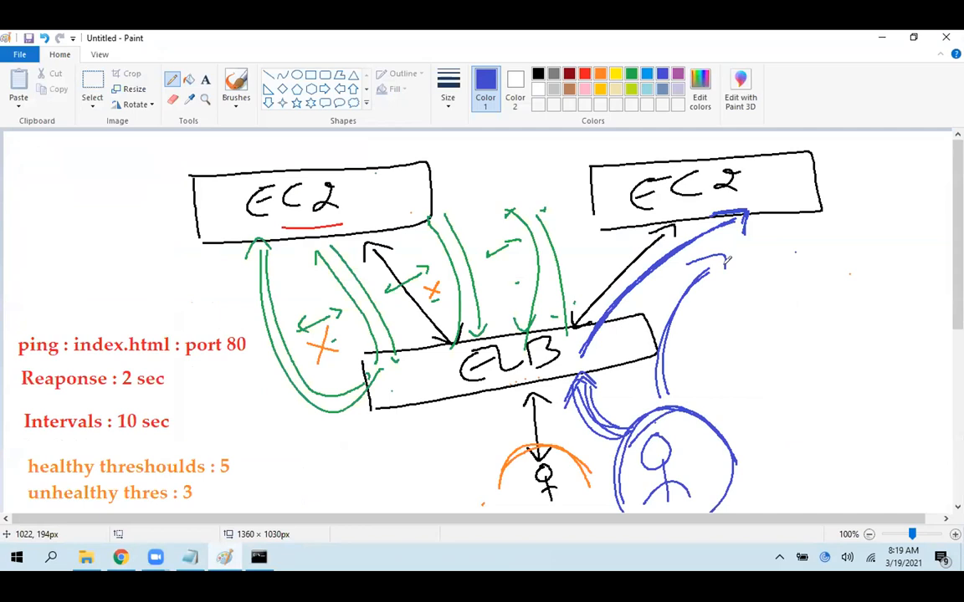
pyautogui.click(216, 560)
# Check the saved stickiness options, reload classicelb's web page, and highlight which instance responds
pyautogui.click(368, 401)
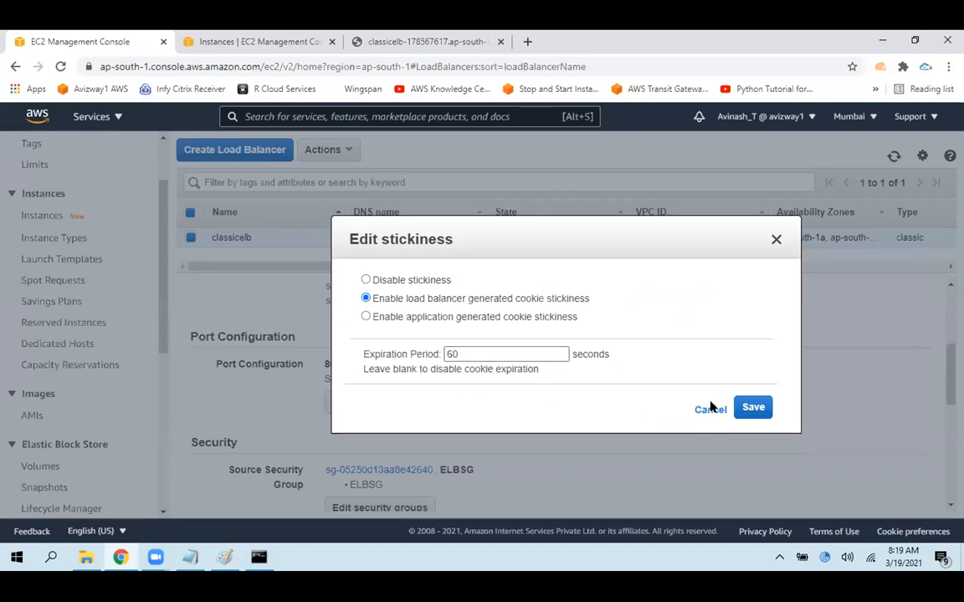
pyautogui.click(419, 39)
pyautogui.click(61, 67)
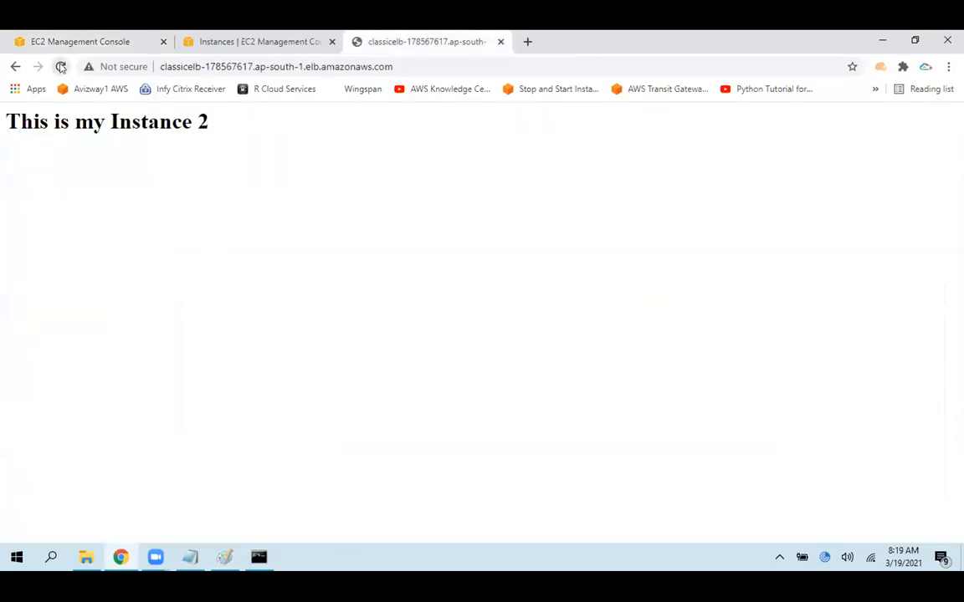
pyautogui.moveTo(248, 128); pyautogui.dragTo(3, 133)
pyautogui.click(107, 201)
# Copy classicelb's URL, open it in a new incognito window, and reload the page there
pyautogui.click(349, 62)
pyautogui.hotkey('ctrl', 'c')
pyautogui.click(420, 199)
pyautogui.click(948, 67)
pyautogui.click(847, 121)
pyautogui.hotkey('ctrl', 'v')
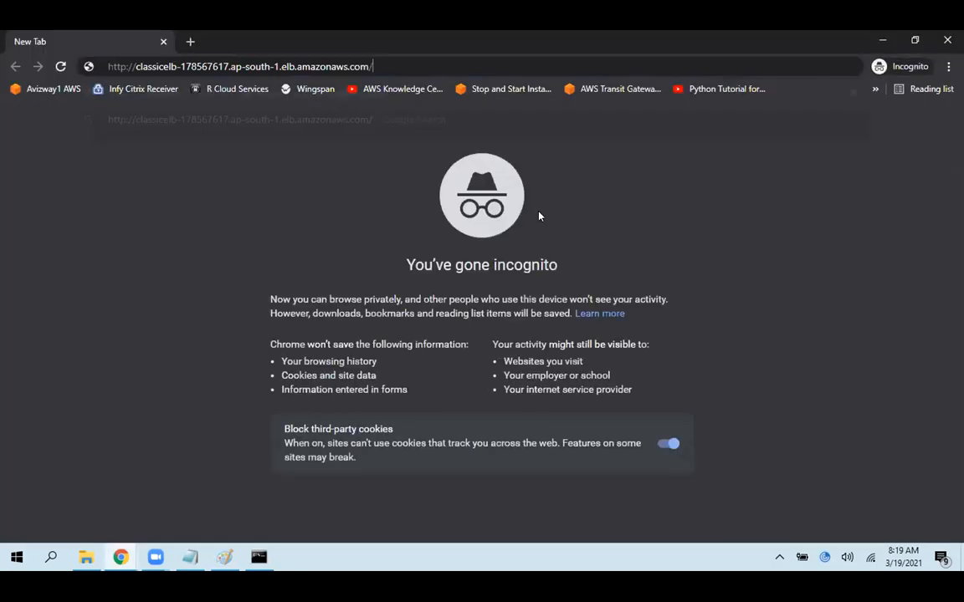
pyautogui.press('Return')
pyautogui.click(60, 66)
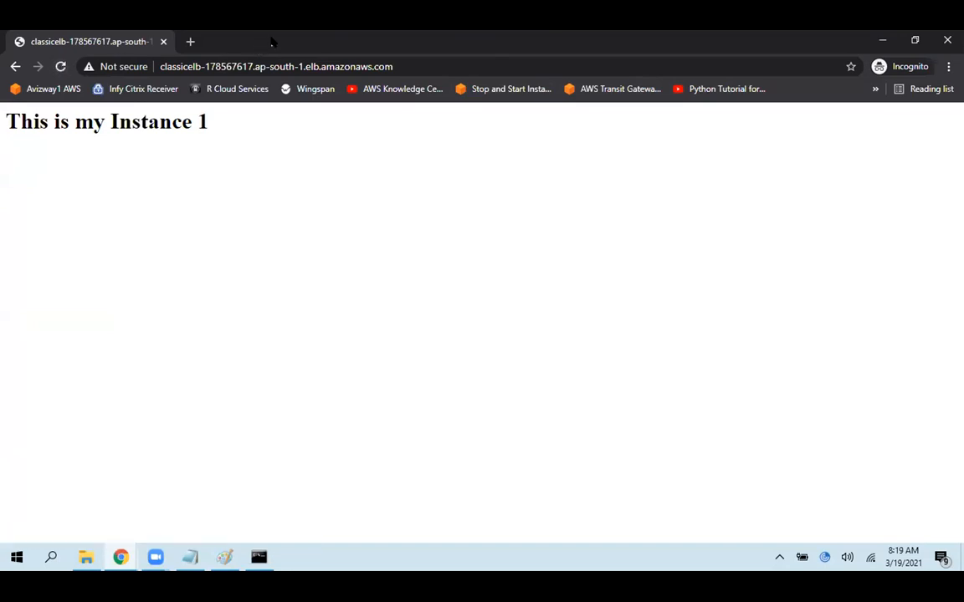
# Shrink and reposition the incognito window to compare both responses, and reload the page in the regular window
pyautogui.doubleClick(271, 42)
pyautogui.moveTo(674, 231); pyautogui.dragTo(394, 224)
pyautogui.click(738, 260)
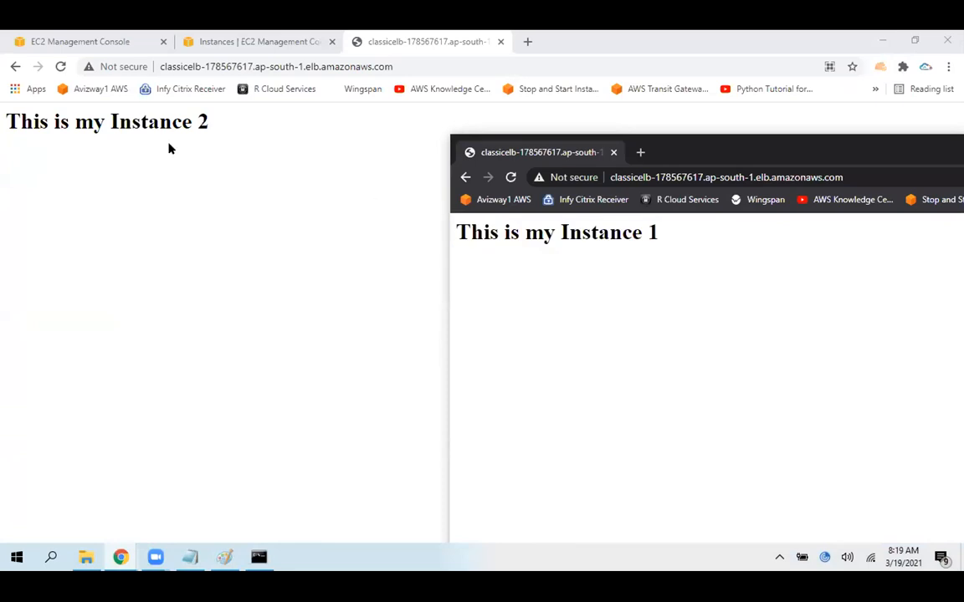
pyautogui.click(60, 67)
pyautogui.moveTo(225, 149); pyautogui.dragTo(28, 179)
pyautogui.click(261, 181)
# Bring the incognito window forward over the regular window, compare the responding instances, and close the incognito window
pyautogui.hotkey('alt', 'Tab')
pyautogui.moveTo(704, 153); pyautogui.dragTo(528, 164)
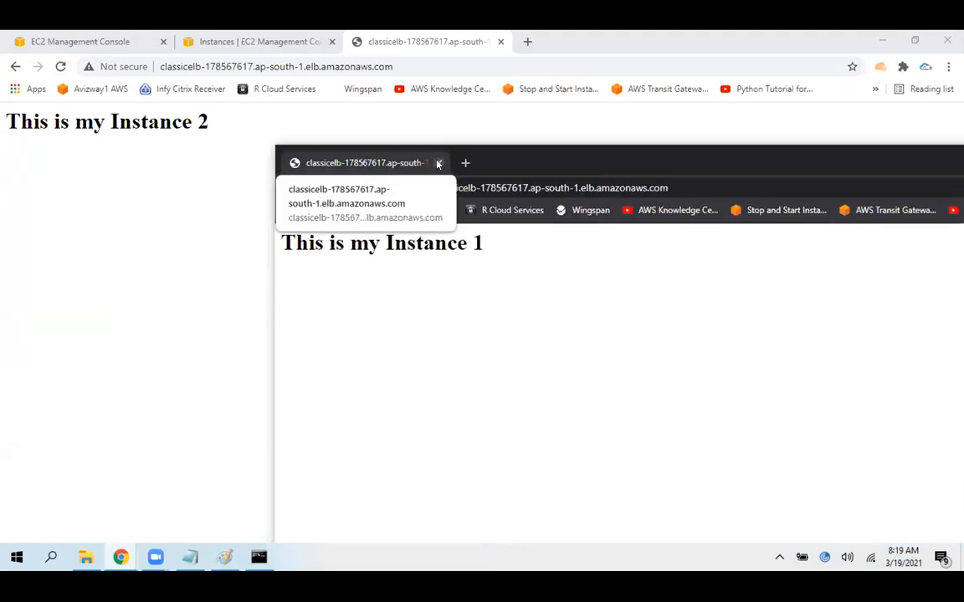
pyautogui.click(438, 163)
pyautogui.moveTo(242, 117); pyautogui.dragTo(131, 228)
pyautogui.click(131, 228)
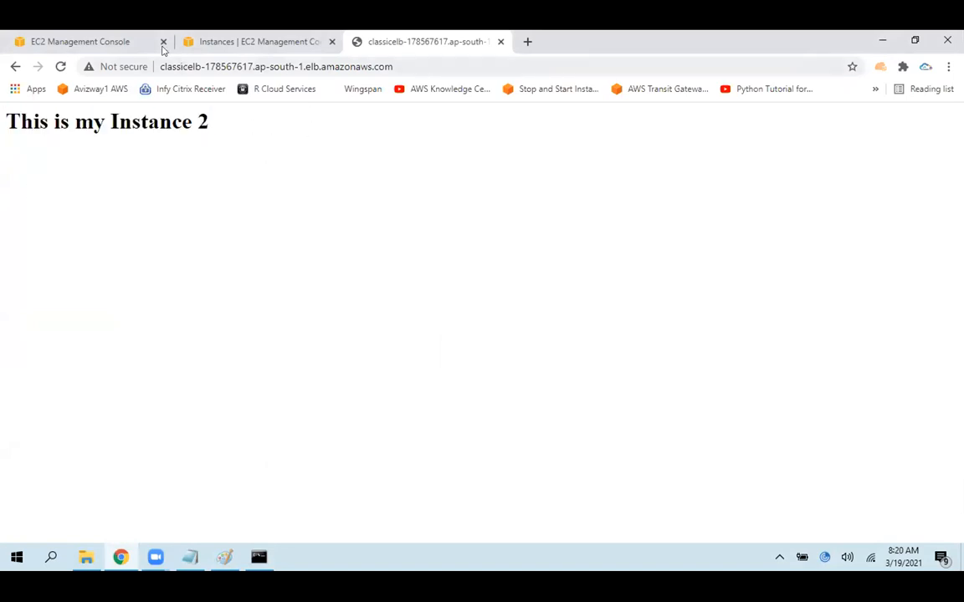
# Highlight classicelb's stickiness policy in the EC2 console, disable stickiness and save, and return to the load balancer's web page
pyautogui.click(96, 35)
pyautogui.moveTo(372, 379); pyautogui.dragTo(605, 379)
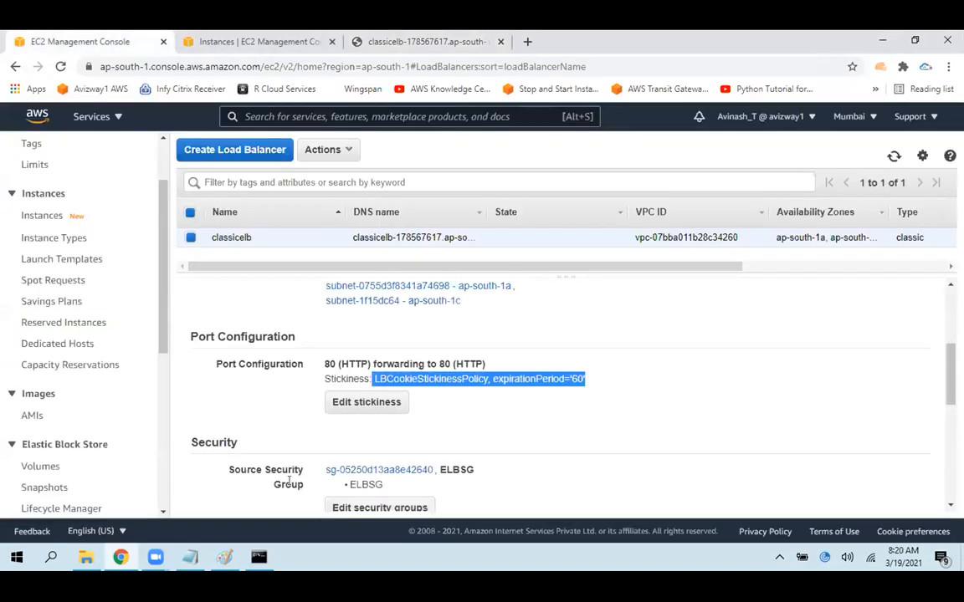
pyautogui.click(562, 357)
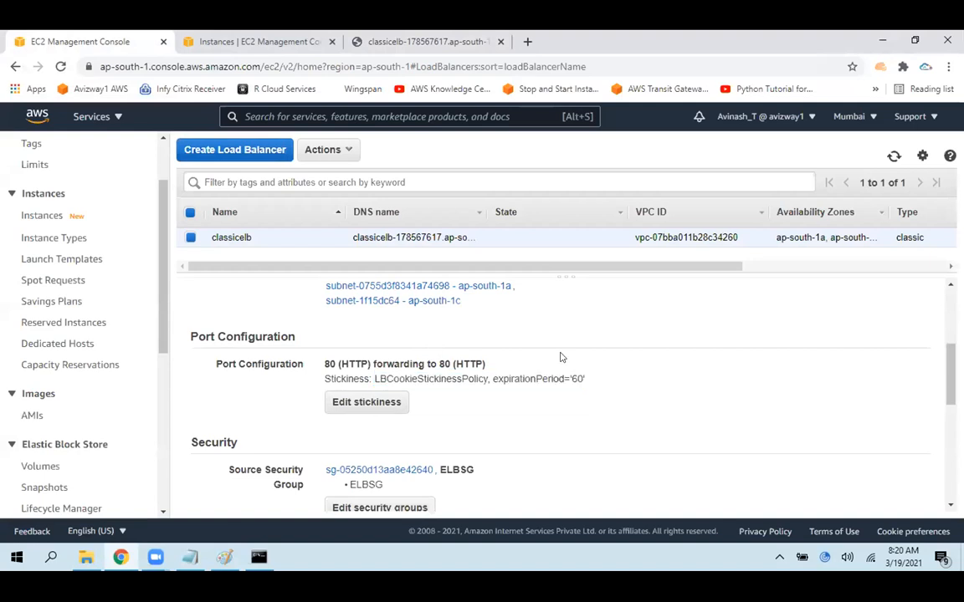
pyautogui.click(365, 401)
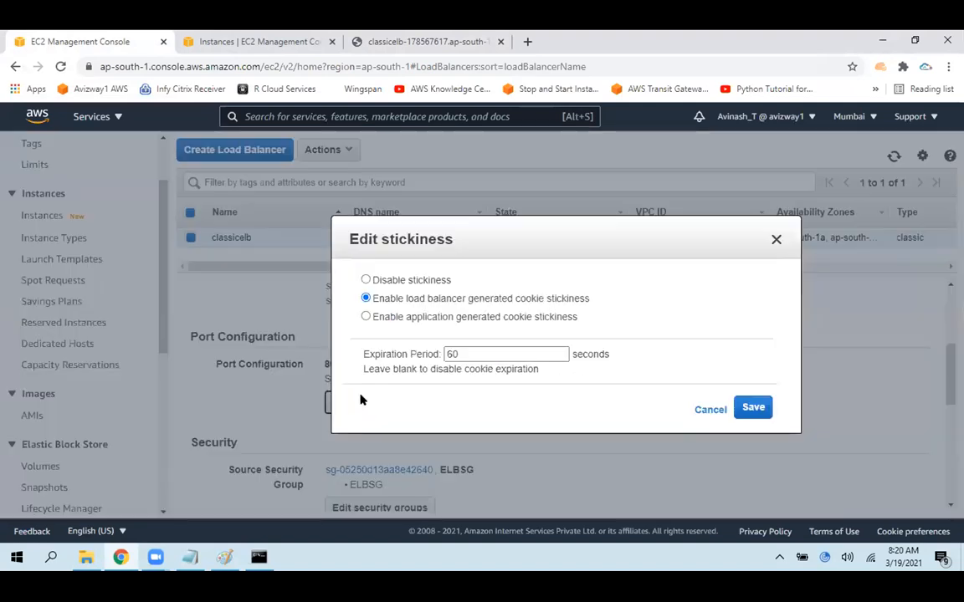
pyautogui.click(422, 286)
pyautogui.click(749, 358)
pyautogui.click(428, 41)
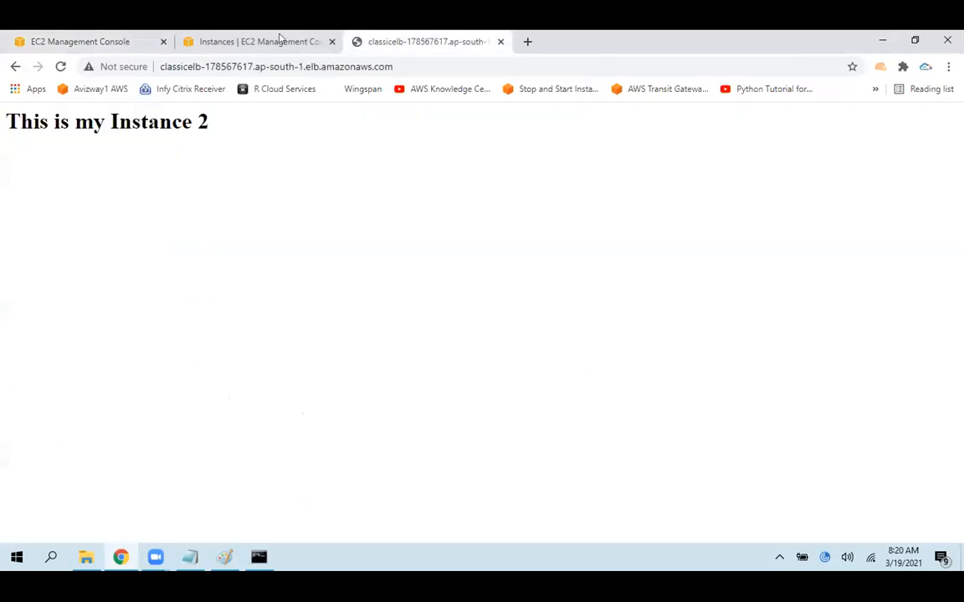
# Reload the load balancer's web page repeatedly to check how requests are distributed between the instances
pyautogui.click(60, 67)
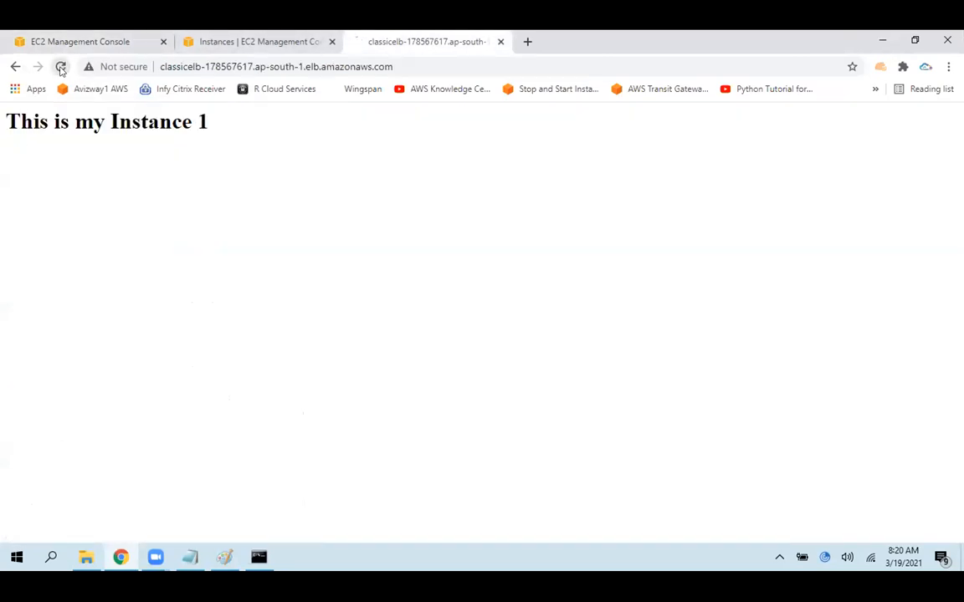
pyautogui.click(61, 67)
pyautogui.click(61, 67)
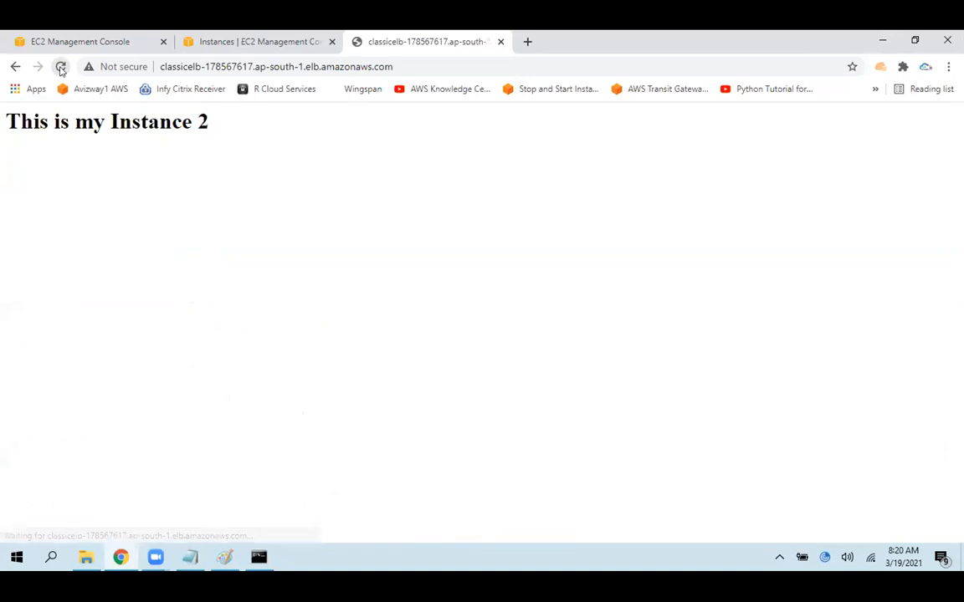
pyautogui.click(60, 67)
pyautogui.click(60, 67)
pyautogui.click(60, 67)
pyautogui.click(60, 67)
# Return to classicelb's description in the EC2 console and refresh the load balancer list
pyautogui.click(113, 38)
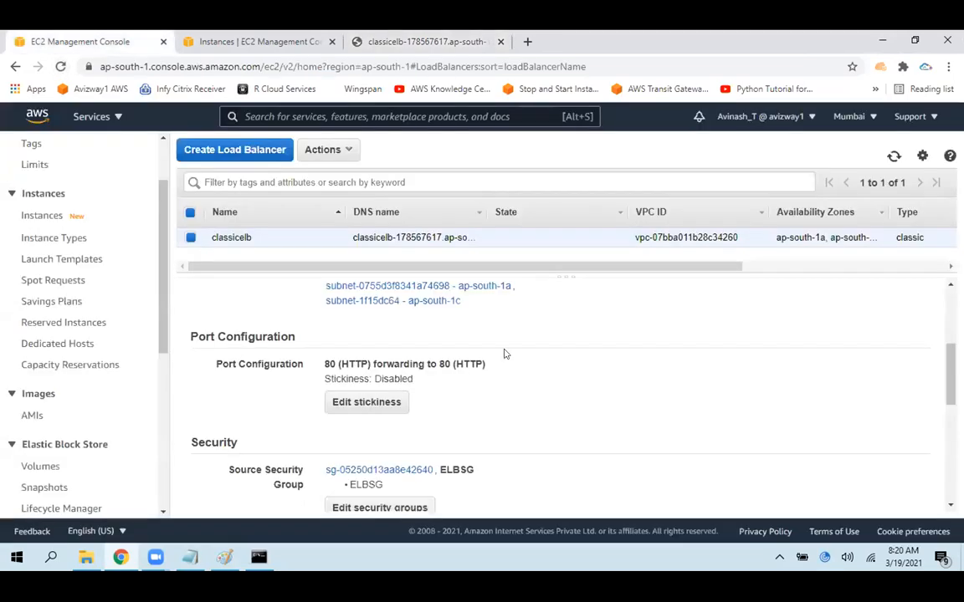
pyautogui.scroll(4, 504, 353)
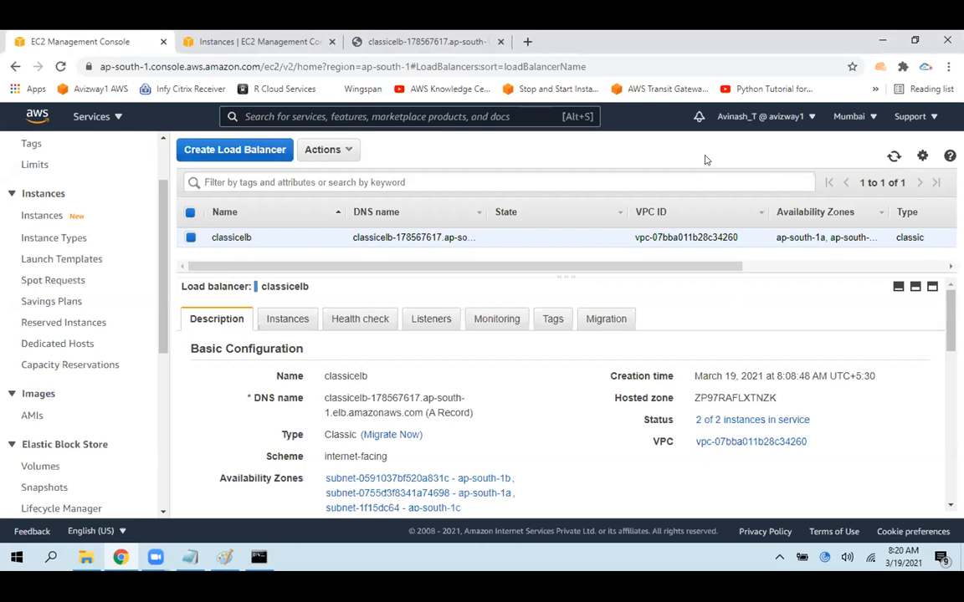
pyautogui.click(893, 156)
# Switch to the Paint diagram and handwrite an underlined blue note in the blank area beside the ELB box
pyautogui.click(220, 557)
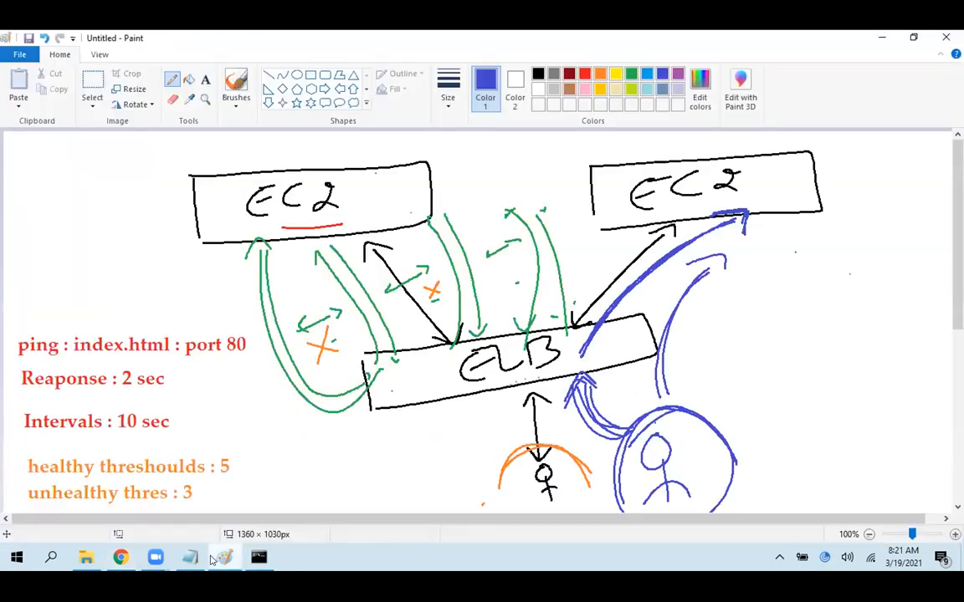
pyautogui.moveTo(958, 237)
pyautogui.mouseDown()
pyautogui.moveTo(958, 252)
pyautogui.moveTo(958, 240)
pyautogui.mouseUp()
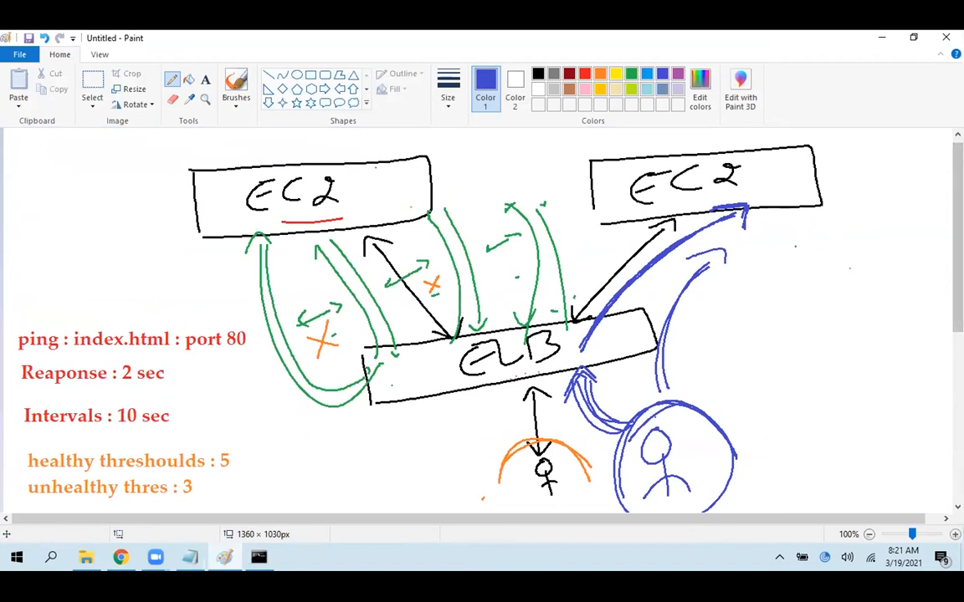
pyautogui.moveTo(747, 325)
pyautogui.mouseDown()
pyautogui.moveTo(775, 348)
pyautogui.moveTo(794, 342)
pyautogui.mouseUp()
pyautogui.moveTo(816, 342)
pyautogui.mouseDown()
pyautogui.moveTo(883, 308)
pyautogui.moveTo(914, 324)
pyautogui.mouseUp()
pyautogui.click(900, 324)
pyautogui.click(936, 317)
pyautogui.moveTo(738, 376); pyautogui.dragTo(908, 343)
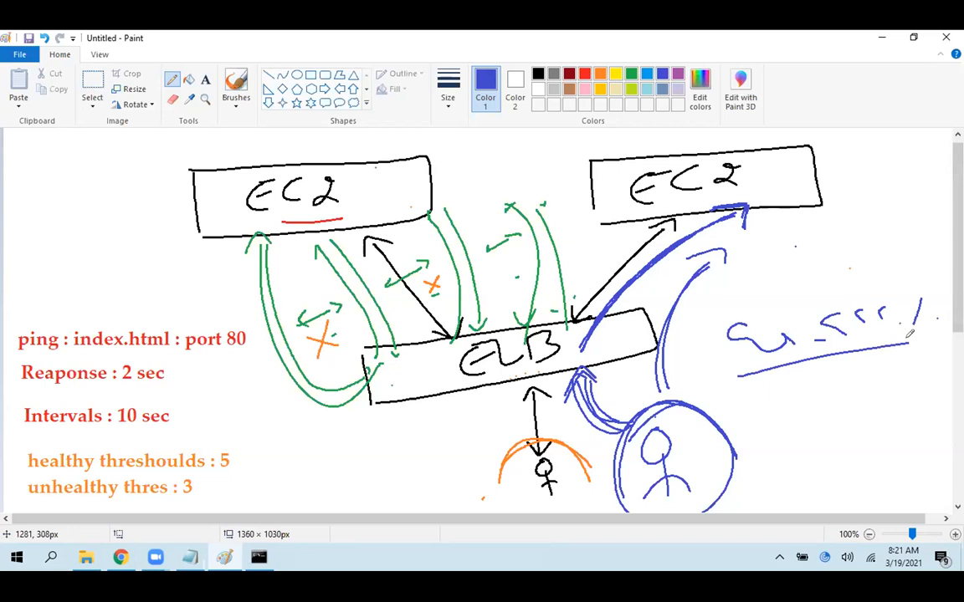
# Undo all strokes of the handwritten blue note and its underline
pyautogui.hotkey('ctrl', 'z')
pyautogui.hotkey('ctrl', 'z')
pyautogui.hotkey('ctrl', 'z')
pyautogui.hotkey('ctrl', 'z')
pyautogui.hotkey('ctrl', 'z')
pyautogui.hotkey('ctrl', 'z')
pyautogui.hotkey('ctrl', 'z')
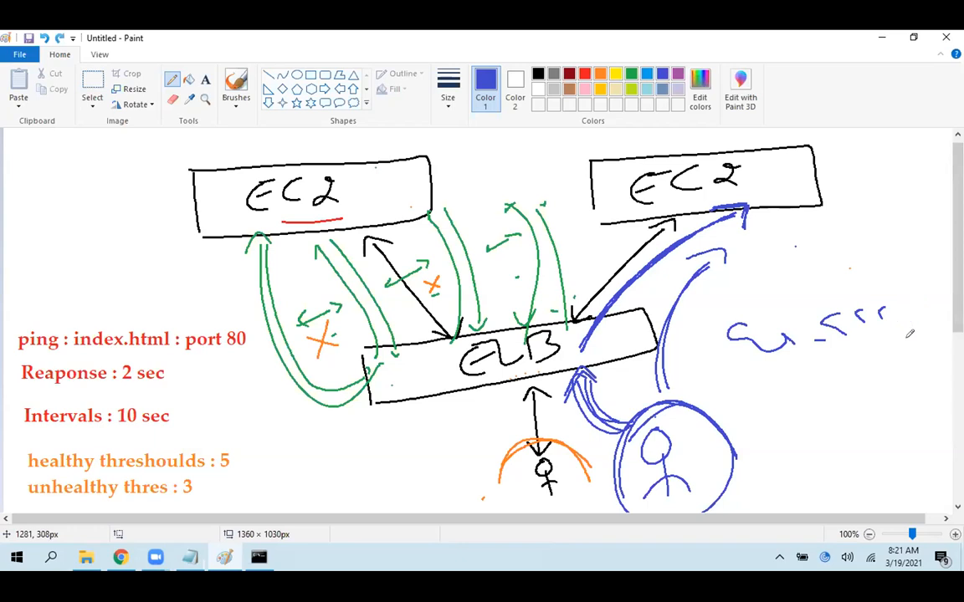
pyautogui.hotkey('ctrl', 'z')
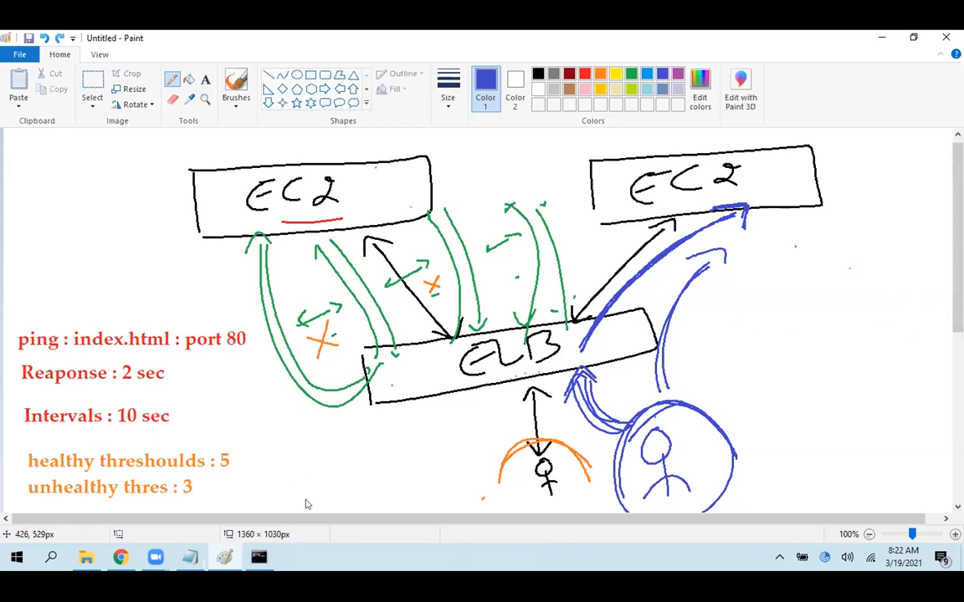
pyautogui.click(322, 563)
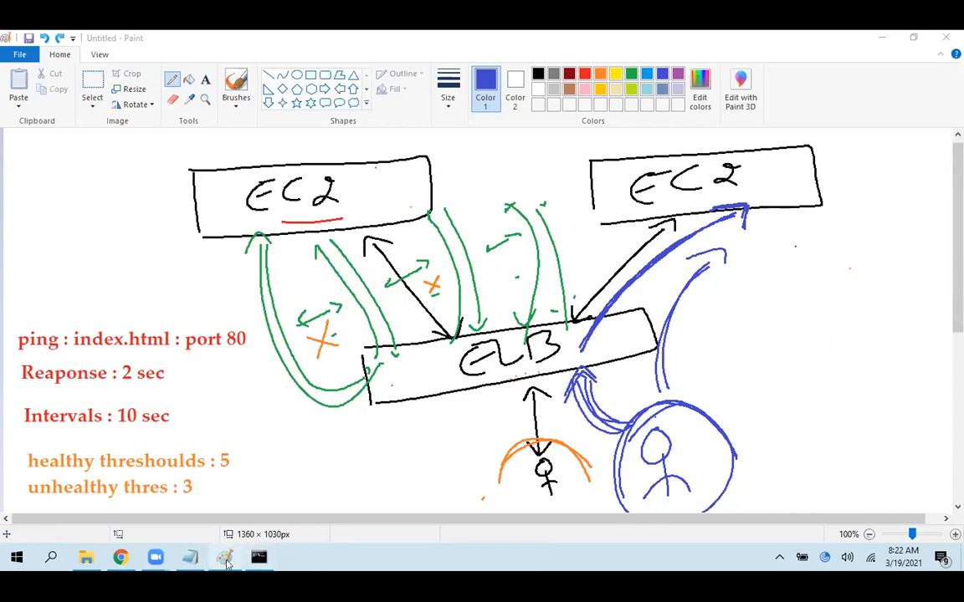
pyautogui.moveTo(226, 563)
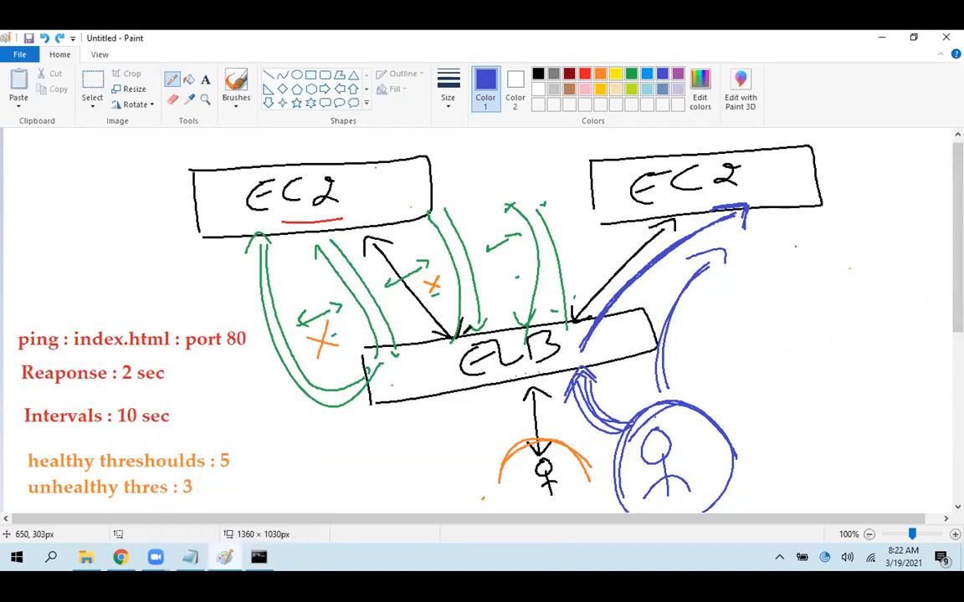
pyautogui.click(224, 562)
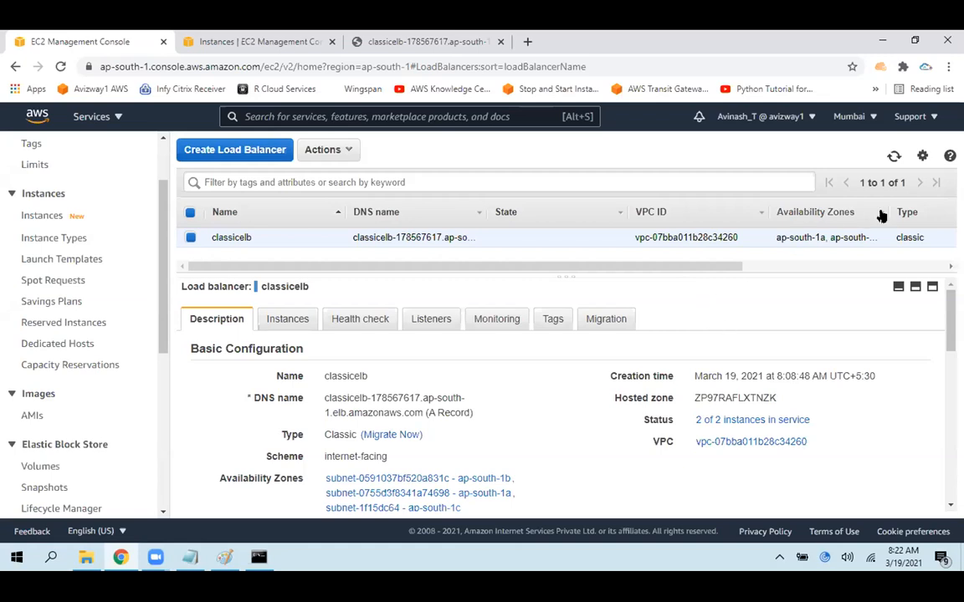
pyautogui.click(894, 157)
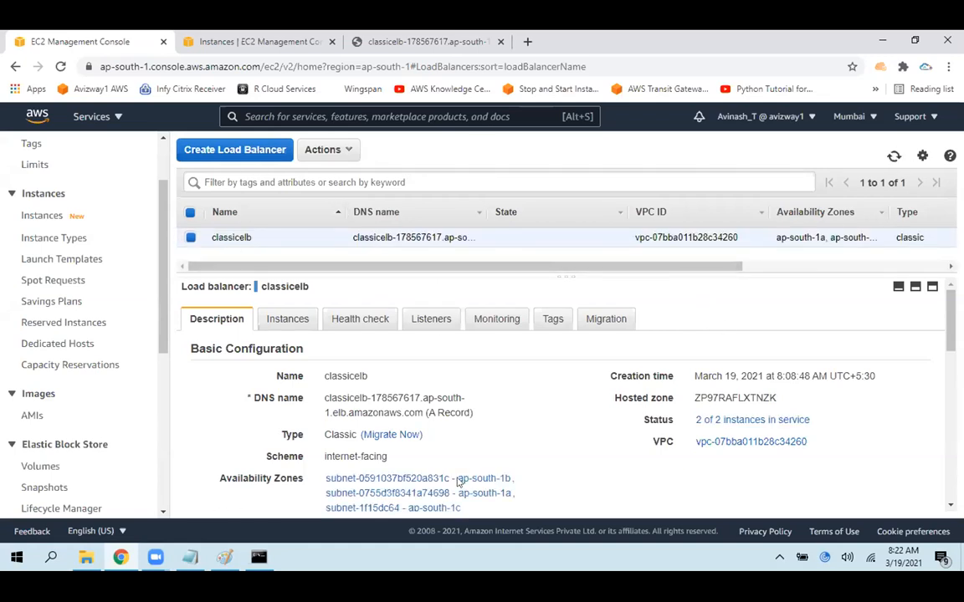
pyautogui.click(365, 564)
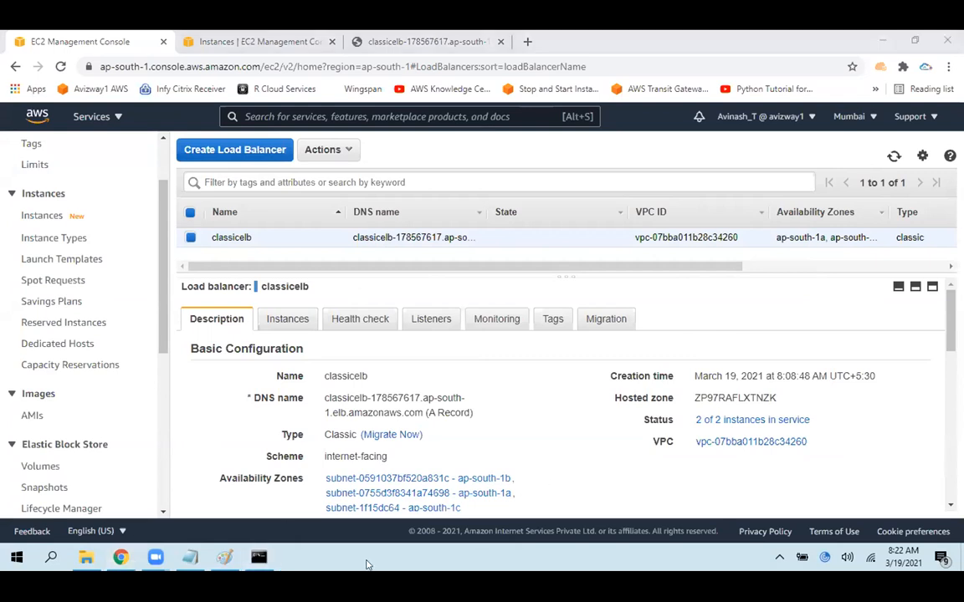
# Switch to Paint and extend the canvas below the diagram to a size of 1360 × 1322 px
pyautogui.click(224, 557)
pyautogui.scroll(-5, 936, 398)
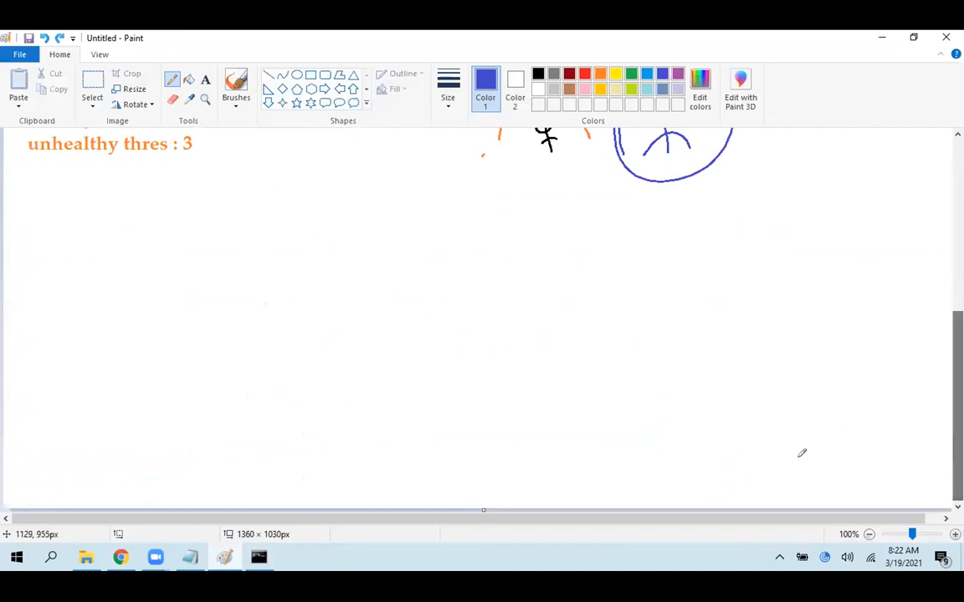
pyautogui.click(870, 535)
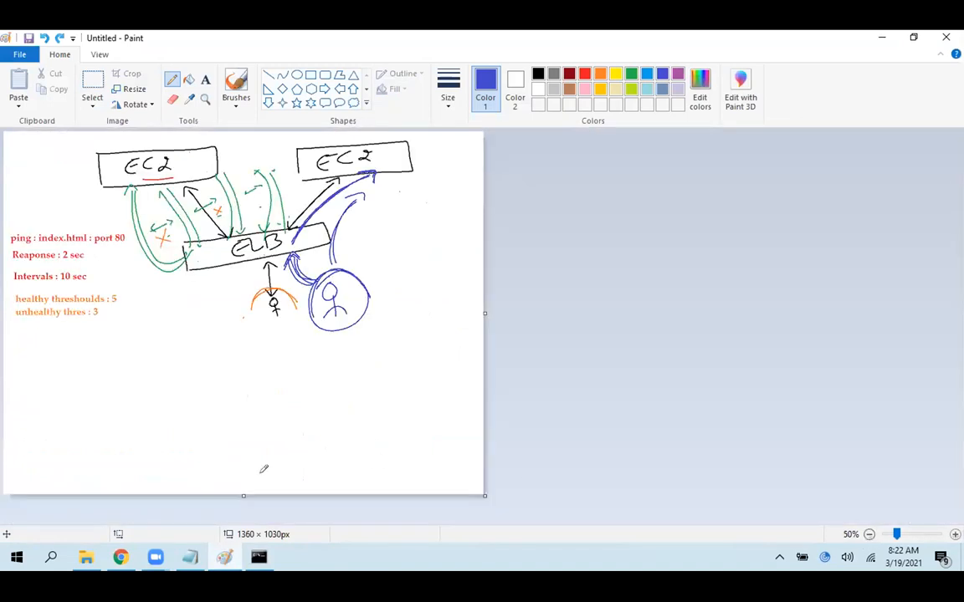
pyautogui.moveTo(244, 496); pyautogui.dragTo(243, 573)
pyautogui.scroll(-1, 242, 335)
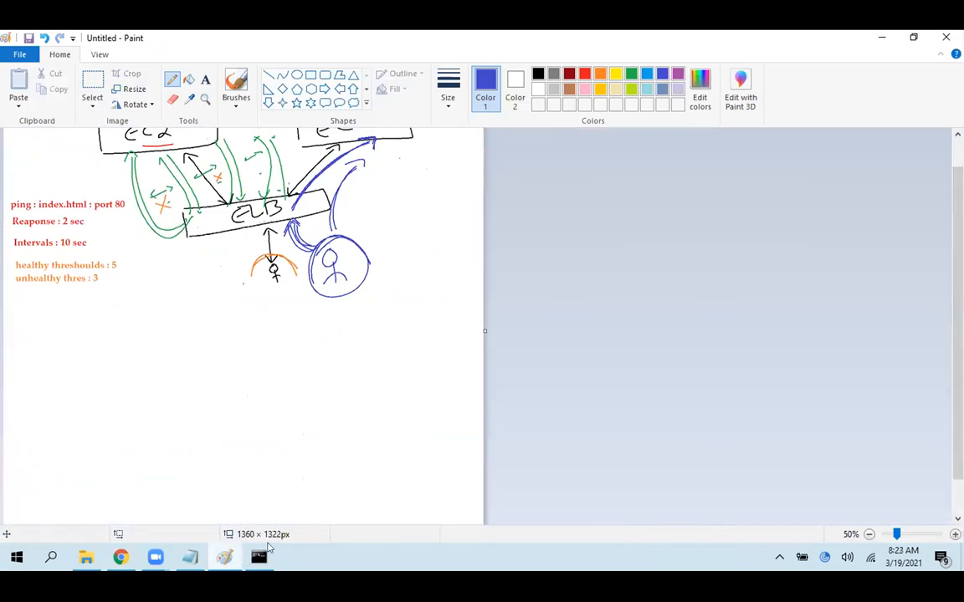
# Add the text label "Classic ELB" in the canvas's upper-left corner, beside the first EC2 box
pyautogui.click(955, 534)
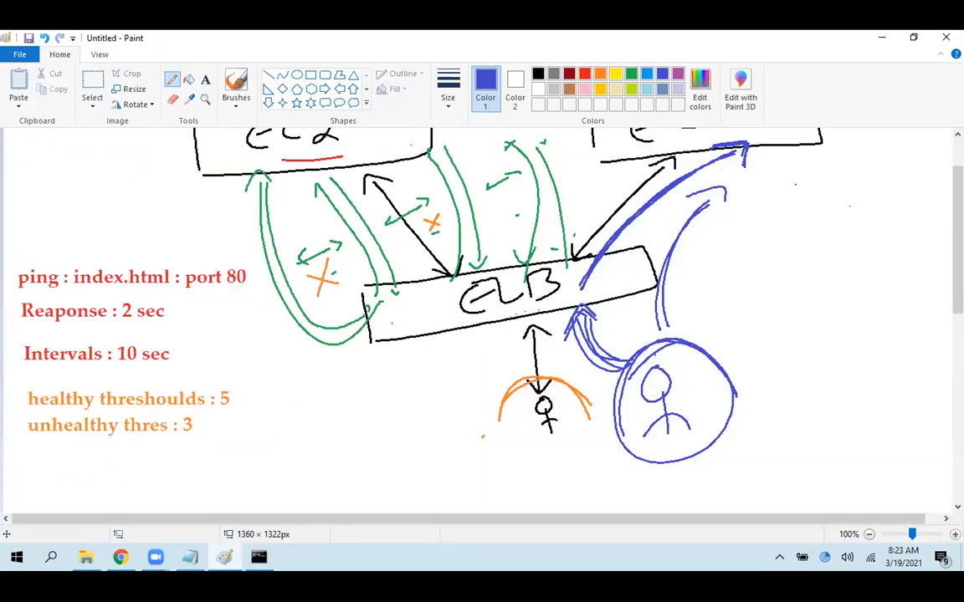
pyautogui.moveTo(958, 251)
pyautogui.mouseDown()
pyautogui.moveTo(958, 273)
pyautogui.moveTo(958, 227)
pyautogui.mouseUp()
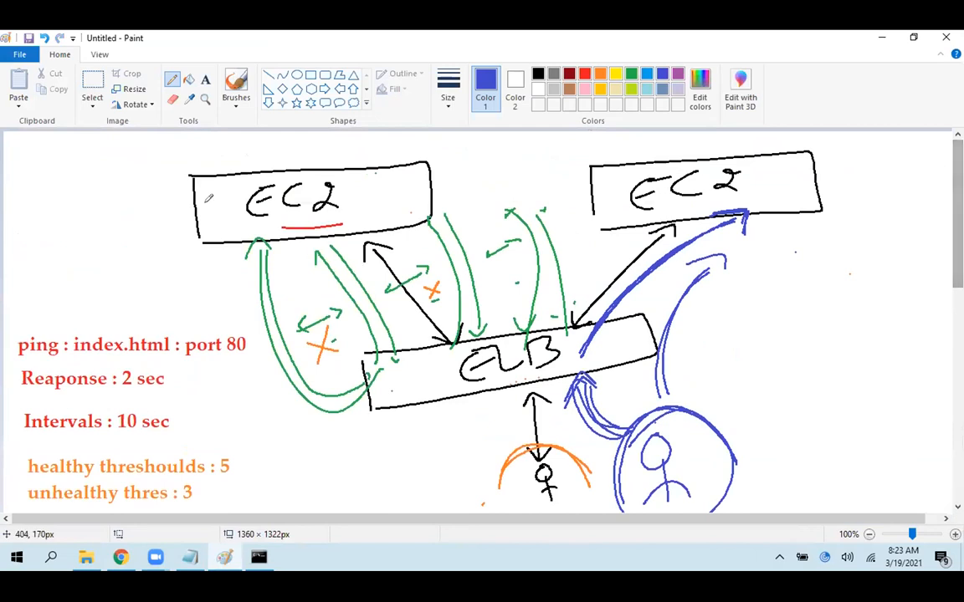
pyautogui.click(206, 78)
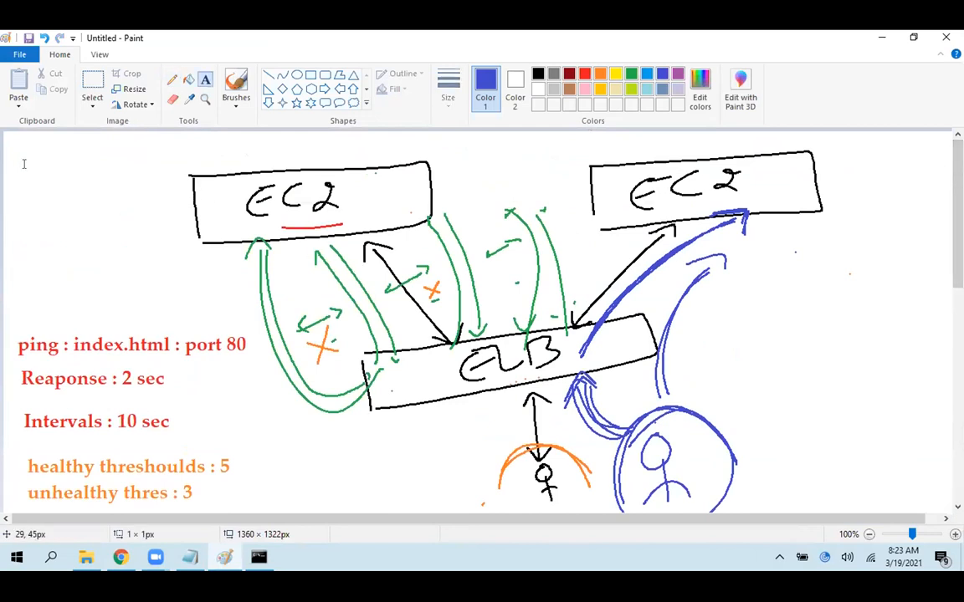
pyautogui.click(21, 149)
pyautogui.write('Class')
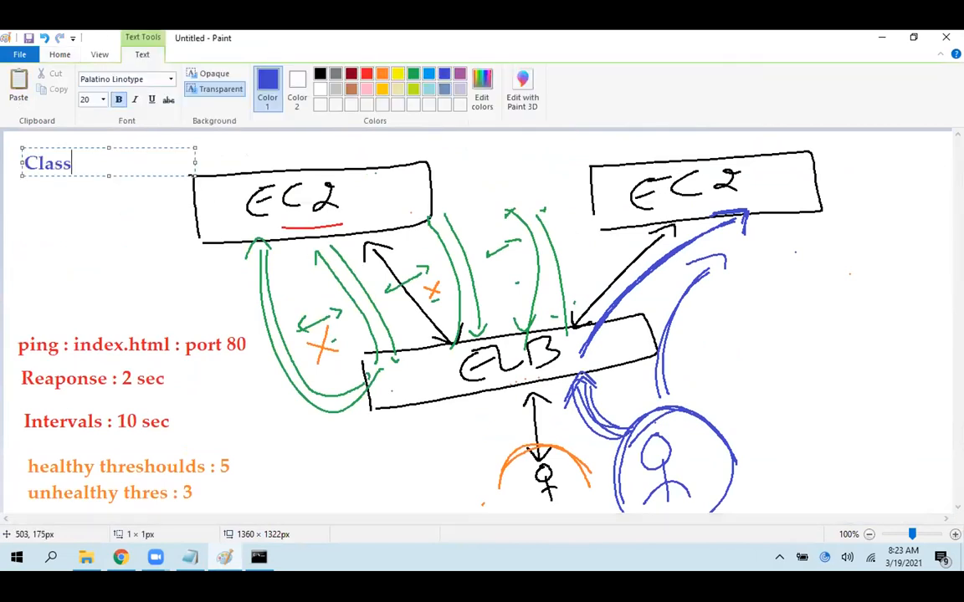
pyautogui.write('ic ELB')
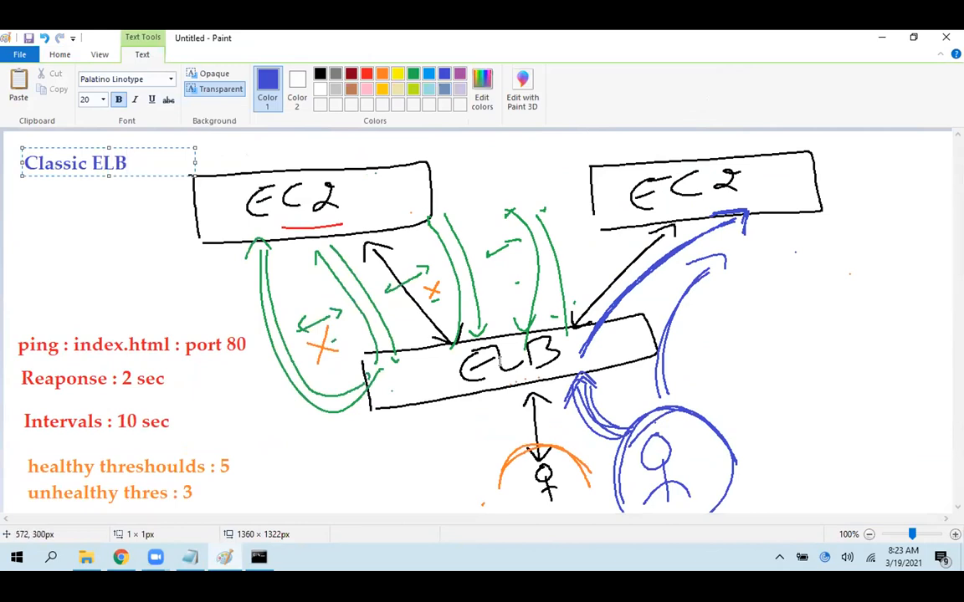
pyautogui.click(688, 266)
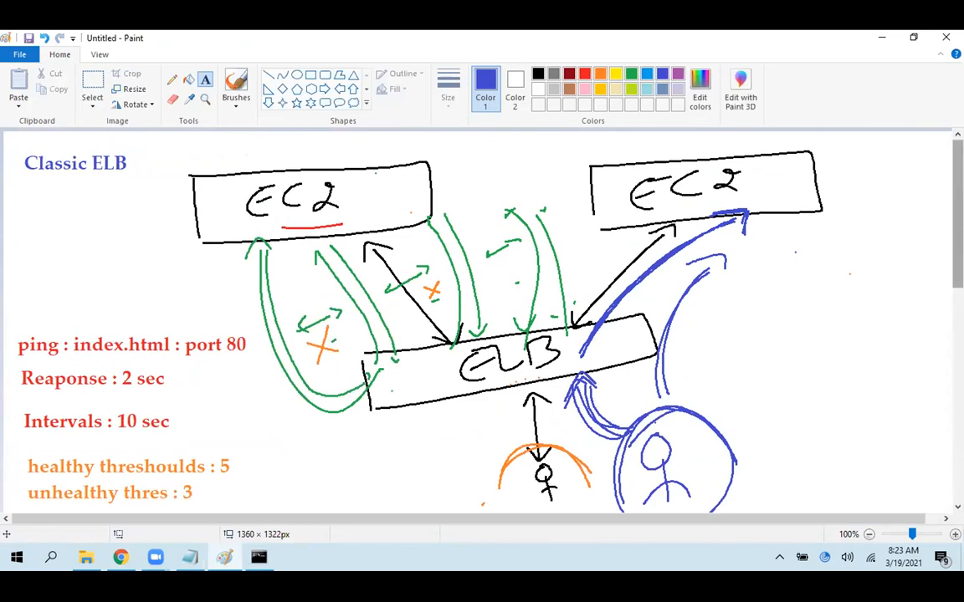
# Add the heading "Application LB (ALB)" on one line in the blank canvas area below the Classic ELB diagram
pyautogui.scroll(-6, 482, 318)
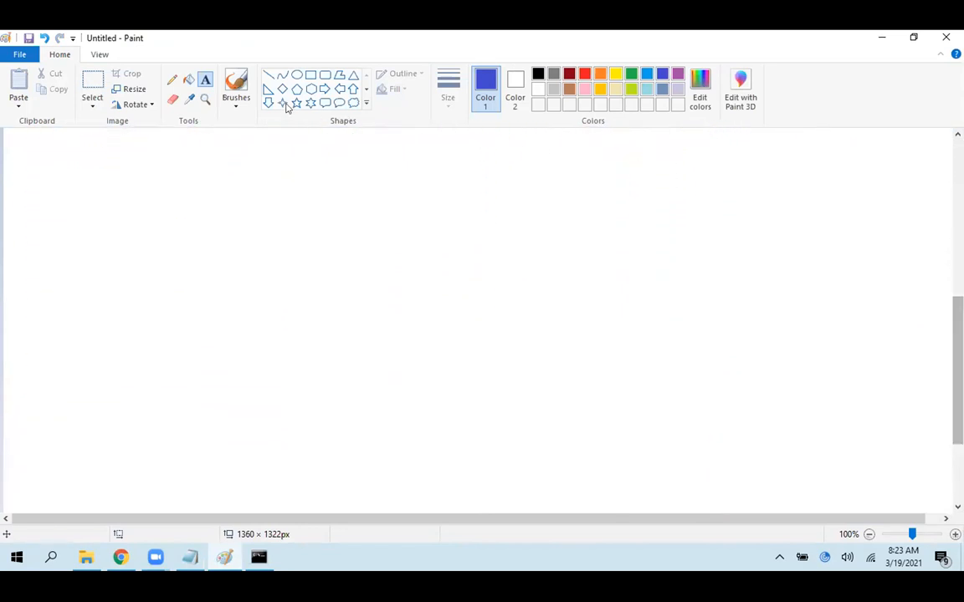
pyautogui.moveTo(12, 136); pyautogui.dragTo(182, 162)
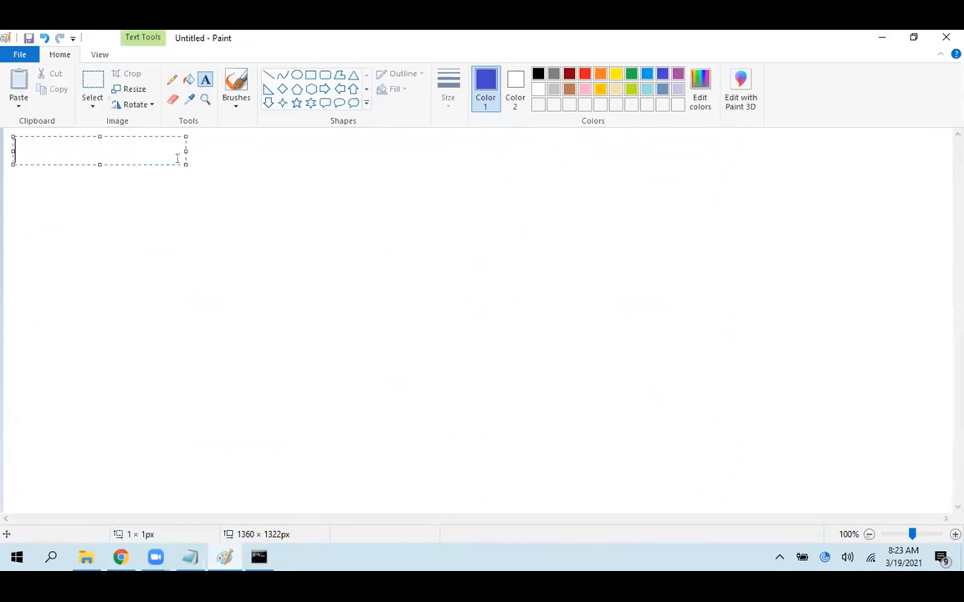
pyautogui.write('Application LB ()')
pyautogui.hotkey('shift', 'Left')
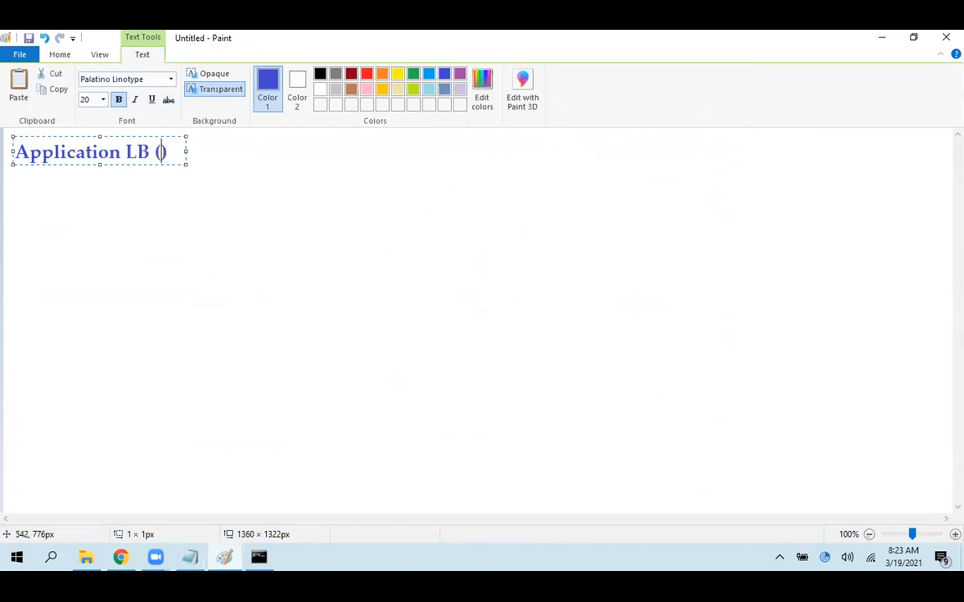
pyautogui.write('ALB')
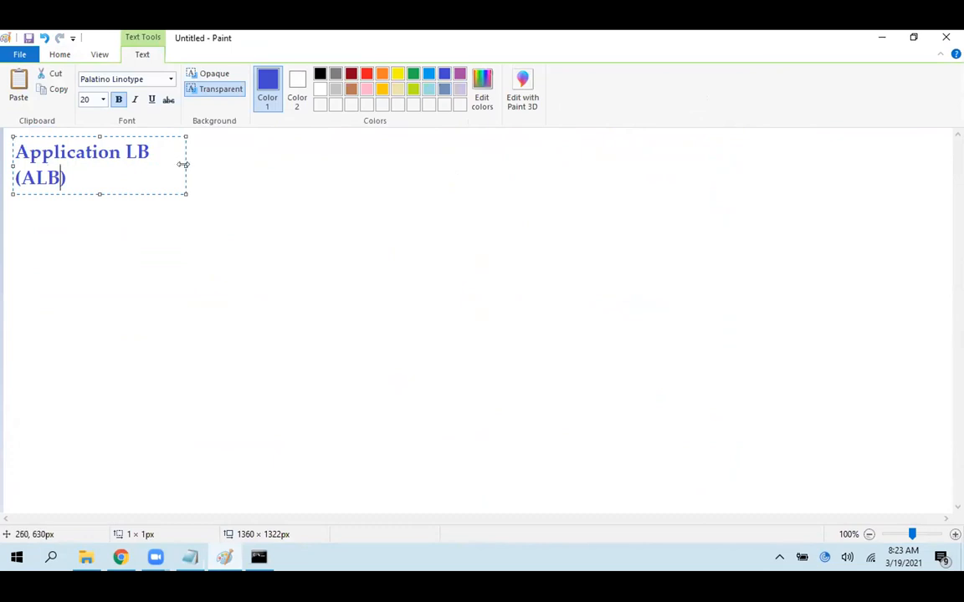
pyautogui.moveTo(183, 165); pyautogui.dragTo(234, 166)
pyautogui.click(185, 251)
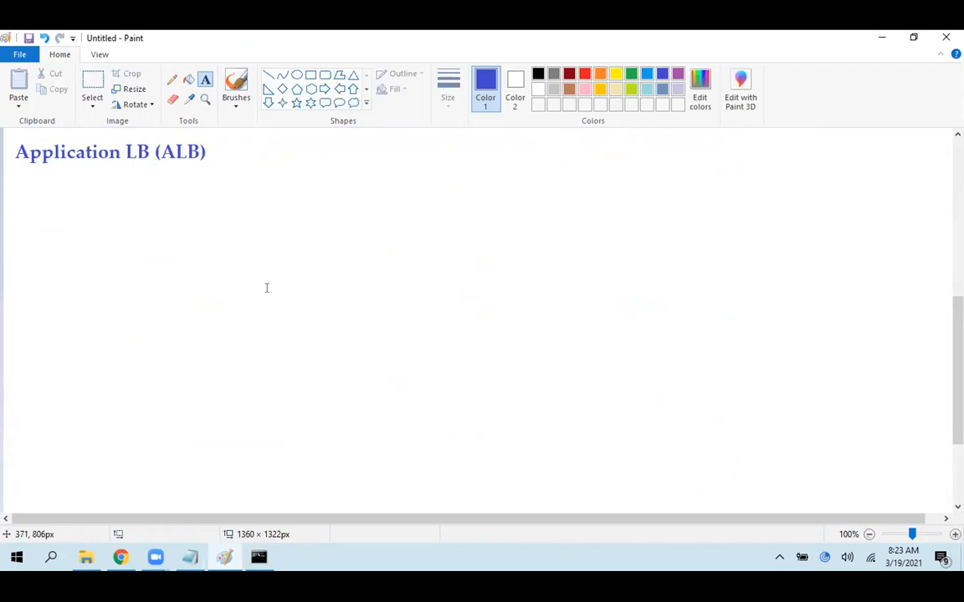
# Draw an orange rectangle with the Pencil under the ALB heading and handwrite "TG1" above it
pyautogui.click(171, 80)
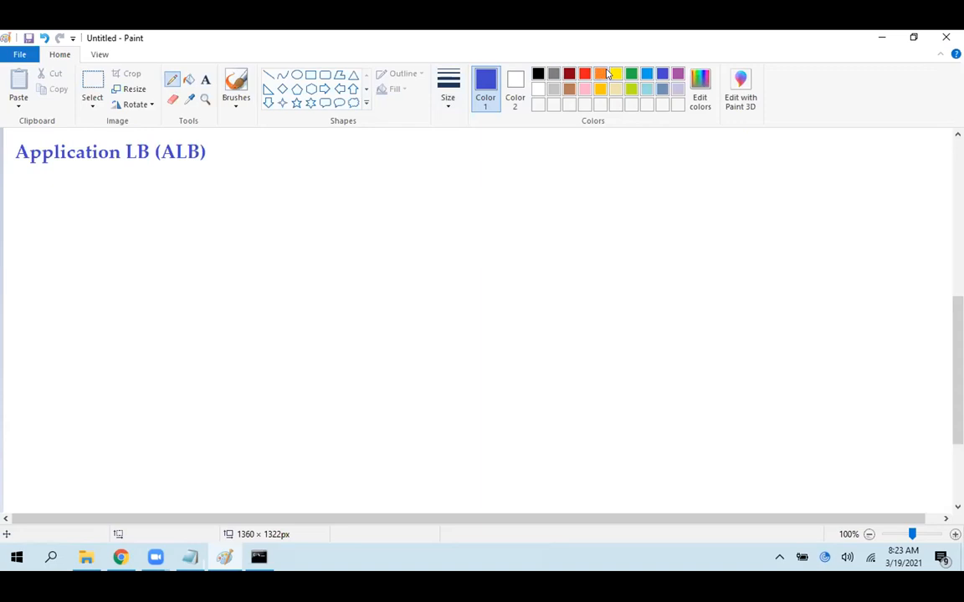
pyautogui.click(600, 74)
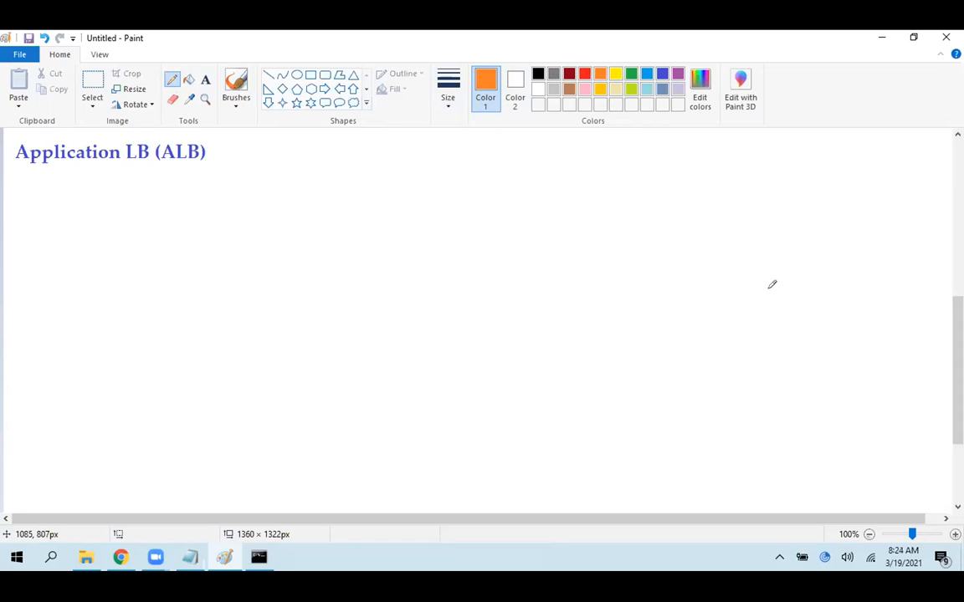
pyautogui.moveTo(114, 191)
pyautogui.mouseDown()
pyautogui.moveTo(114, 315)
pyautogui.moveTo(267, 176)
pyautogui.moveTo(428, 179)
pyautogui.mouseUp()
pyautogui.moveTo(432, 216)
pyautogui.mouseDown()
pyautogui.moveTo(286, 288)
pyautogui.moveTo(117, 306)
pyautogui.mouseUp()
pyautogui.moveTo(256, 142)
pyautogui.mouseDown()
pyautogui.moveTo(259, 165)
pyautogui.moveTo(274, 128)
pyautogui.moveTo(295, 159)
pyautogui.moveTo(350, 157)
pyautogui.mouseUp()
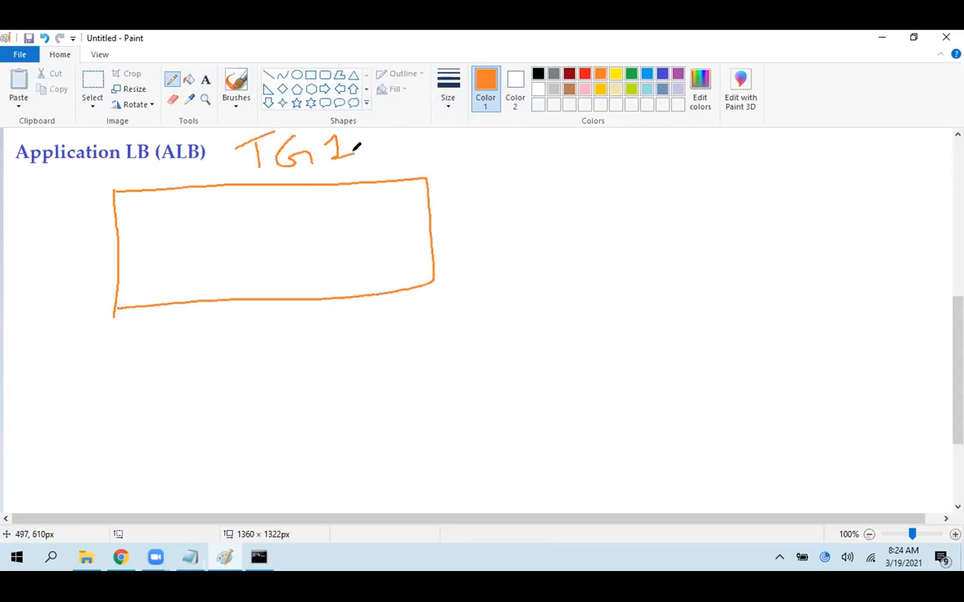
# Draw a second orange rectangle to the right of the TG1 box and handwrite "TG2" at its lower-right corner
pyautogui.moveTo(583, 171); pyautogui.dragTo(600, 260)
pyautogui.moveTo(583, 168)
pyautogui.mouseDown()
pyautogui.moveTo(908, 176)
pyautogui.moveTo(695, 265)
pyautogui.moveTo(610, 266)
pyautogui.mouseUp()
pyautogui.moveTo(884, 262)
pyautogui.mouseDown()
pyautogui.moveTo(890, 291)
pyautogui.moveTo(889, 256)
pyautogui.mouseUp()
pyautogui.moveTo(912, 260)
pyautogui.mouseDown()
pyautogui.moveTo(908, 277)
pyautogui.moveTo(926, 285)
pyautogui.moveTo(949, 270)
pyautogui.mouseUp()
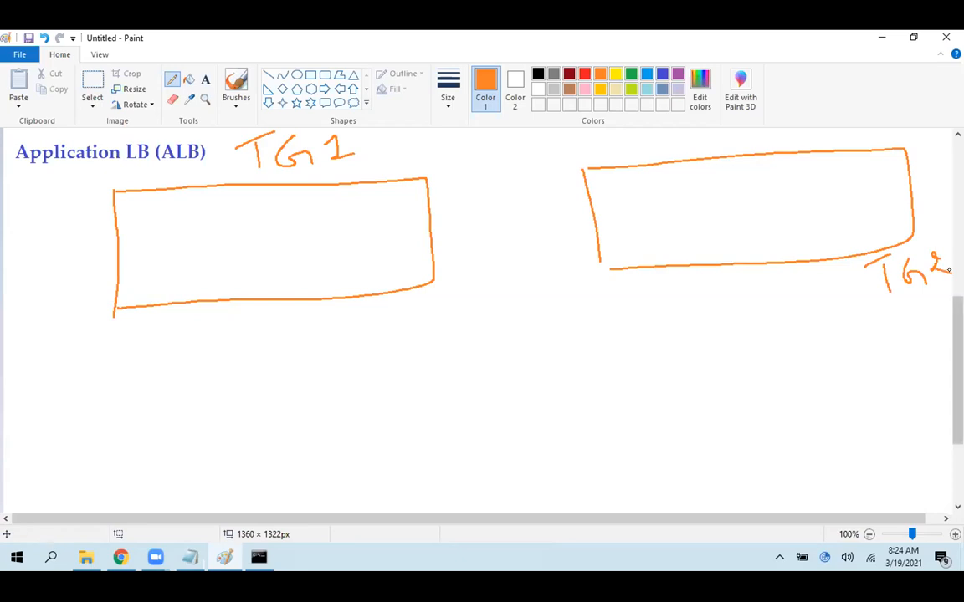
# Draw two light-blue boxes labelled "EC2" inside each of the TG1 and TG2 rectangles
pyautogui.click(646, 73)
pyautogui.moveTo(640, 232)
pyautogui.mouseDown()
pyautogui.moveTo(633, 189)
pyautogui.moveTo(765, 199)
pyautogui.moveTo(640, 229)
pyautogui.moveTo(684, 189)
pyautogui.moveTo(695, 210)
pyautogui.moveTo(726, 197)
pyautogui.mouseUp()
pyautogui.moveTo(800, 174)
pyautogui.mouseDown()
pyautogui.moveTo(801, 212)
pyautogui.moveTo(897, 207)
pyautogui.moveTo(828, 224)
pyautogui.mouseUp()
pyautogui.moveTo(815, 180)
pyautogui.mouseDown()
pyautogui.moveTo(818, 201)
pyautogui.moveTo(833, 180)
pyautogui.moveTo(864, 195)
pyautogui.mouseUp()
pyautogui.moveTo(201, 213)
pyautogui.mouseDown()
pyautogui.moveTo(201, 255)
pyautogui.moveTo(220, 266)
pyautogui.moveTo(223, 233)
pyautogui.moveTo(250, 227)
pyautogui.mouseUp()
pyautogui.moveTo(334, 215)
pyautogui.mouseDown()
pyautogui.moveTo(334, 251)
pyautogui.moveTo(365, 249)
pyautogui.moveTo(352, 249)
pyautogui.moveTo(370, 210)
pyautogui.moveTo(403, 219)
pyautogui.mouseUp()
# Draw a wide light-blue box centred below the two target groups and handwrite "ELB" inside it
pyautogui.moveTo(393, 376)
pyautogui.mouseDown()
pyautogui.moveTo(396, 414)
pyautogui.moveTo(667, 414)
pyautogui.mouseUp()
pyautogui.moveTo(668, 414); pyautogui.dragTo(409, 432)
pyautogui.moveTo(502, 382); pyautogui.dragTo(499, 410)
pyautogui.moveTo(520, 381); pyautogui.dragTo(563, 404)
# Sketch a light-blue user figure below the ELB box with an arrow pointing up to the box
pyautogui.moveTo(533, 465)
pyautogui.mouseDown()
pyautogui.moveTo(542, 465)
pyautogui.moveTo(534, 464)
pyautogui.mouseUp()
pyautogui.moveTo(547, 494); pyautogui.dragTo(551, 508)
pyautogui.moveTo(536, 500); pyautogui.dragTo(558, 500)
pyautogui.moveTo(533, 466); pyautogui.dragTo(535, 436)
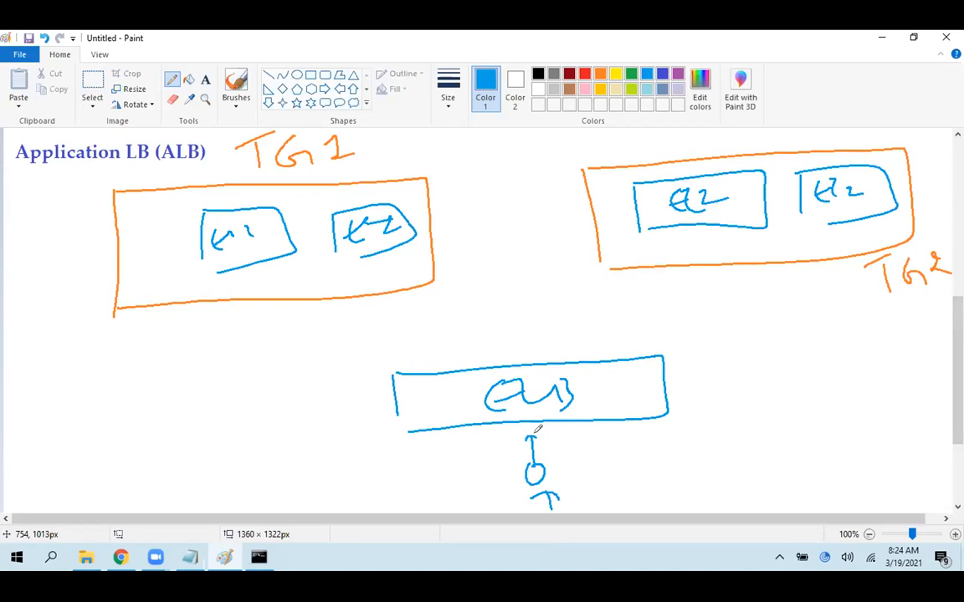
# Draw an orange arrow from the ELB box up to the TG1 box and handwrite ": 80" inside the ELB box
pyautogui.click(600, 74)
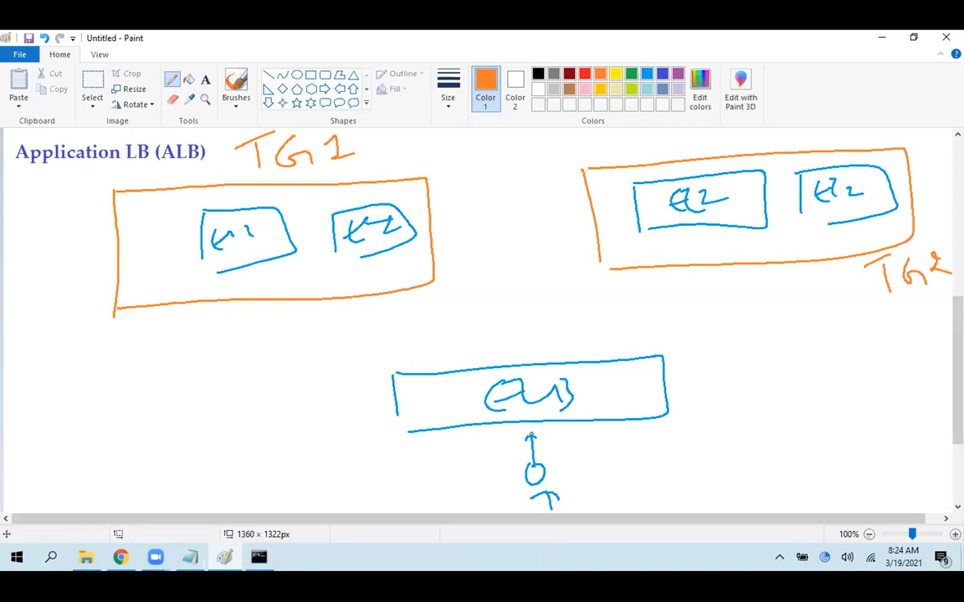
pyautogui.moveTo(474, 368)
pyautogui.mouseDown()
pyautogui.moveTo(392, 297)
pyautogui.moveTo(400, 287)
pyautogui.mouseUp()
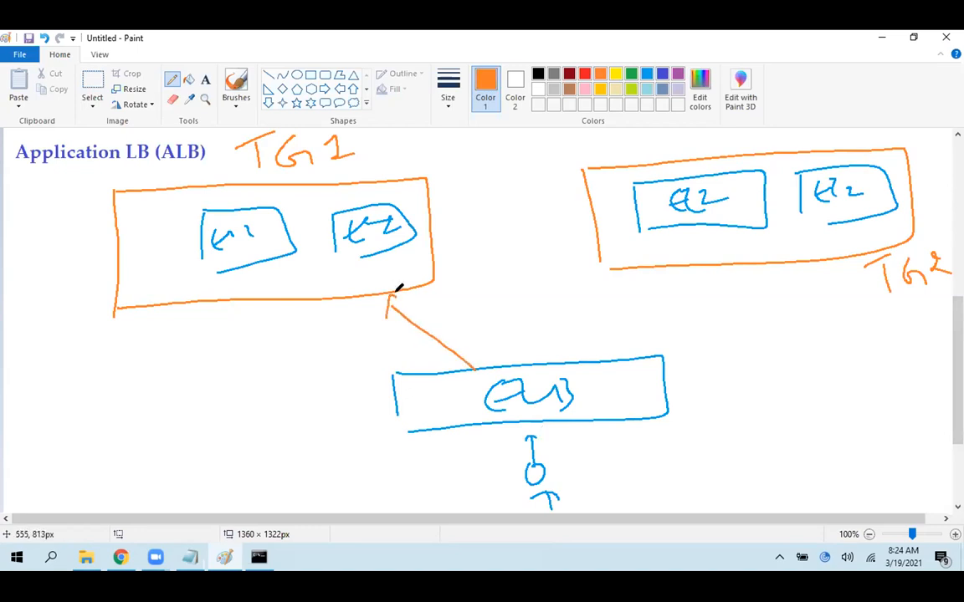
pyautogui.click(588, 393)
pyautogui.moveTo(606, 373); pyautogui.dragTo(618, 373)
pyautogui.moveTo(475, 366)
pyautogui.mouseDown()
pyautogui.moveTo(387, 299)
pyautogui.moveTo(400, 297)
pyautogui.mouseUp()
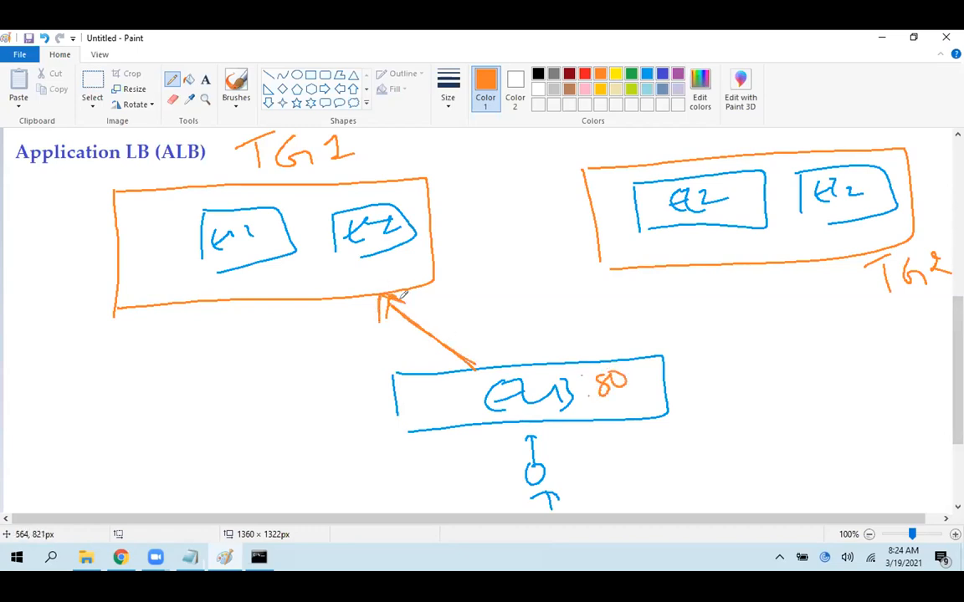
# Handwrite "8080" in indigo at the ELB box's lower-right corner and draw an indigo arrow from the ELB up to TG2
pyautogui.click(631, 73)
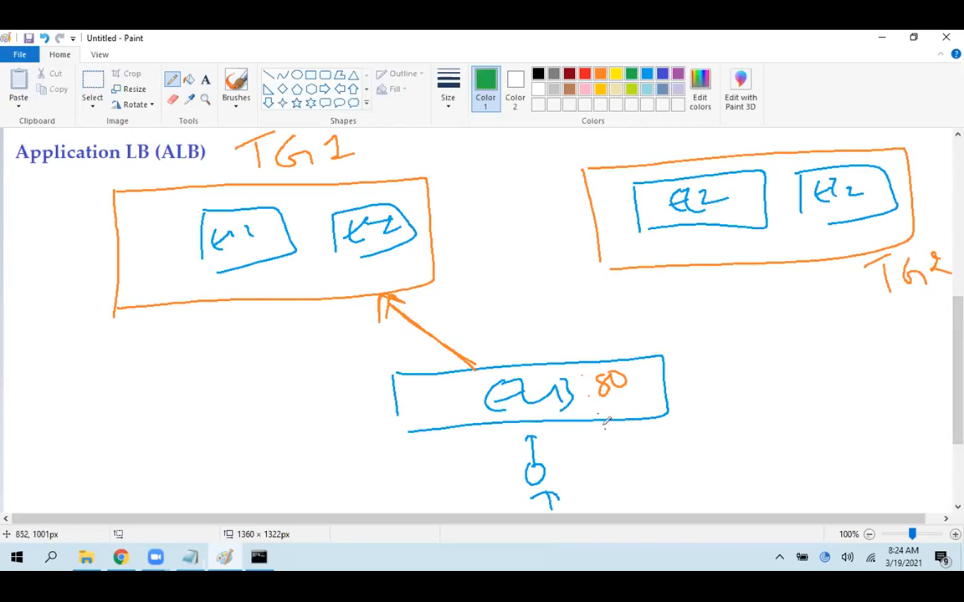
pyautogui.click(658, 74)
pyautogui.moveTo(634, 402)
pyautogui.mouseDown()
pyautogui.moveTo(629, 422)
pyautogui.moveTo(695, 389)
pyautogui.mouseUp()
pyautogui.moveTo(561, 362)
pyautogui.mouseDown()
pyautogui.moveTo(679, 276)
pyautogui.moveTo(698, 276)
pyautogui.moveTo(700, 292)
pyautogui.moveTo(672, 292)
pyautogui.moveTo(681, 288)
pyautogui.mouseUp()
pyautogui.moveTo(667, 284)
pyautogui.mouseDown()
pyautogui.moveTo(701, 277)
pyautogui.moveTo(703, 286)
pyautogui.mouseUp()
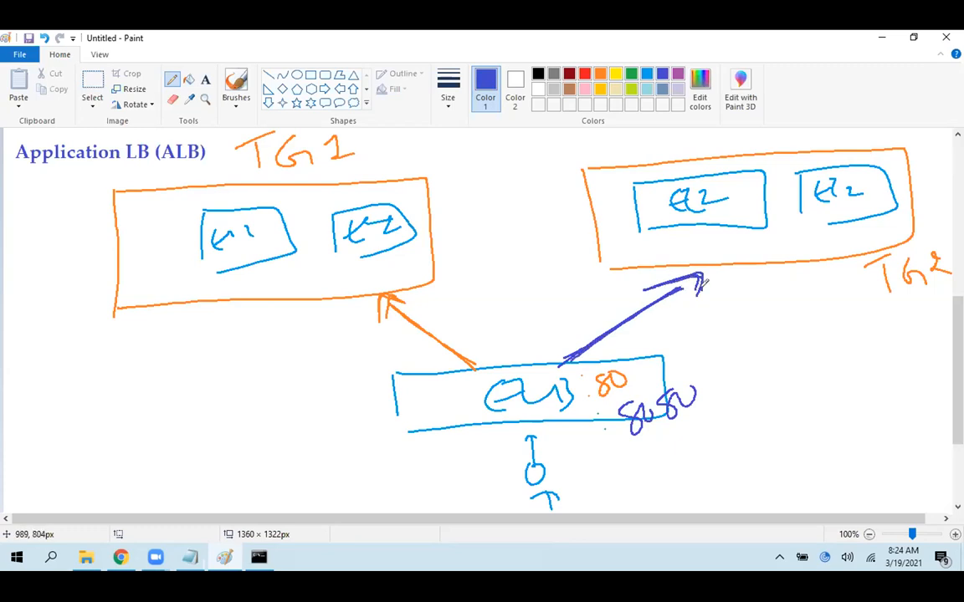
# Underline the TG1 label in indigo and handwrite "80" below the TG1 box and "8080" below the TG2 box
pyautogui.moveTo(690, 238); pyautogui.dragTo(768, 234)
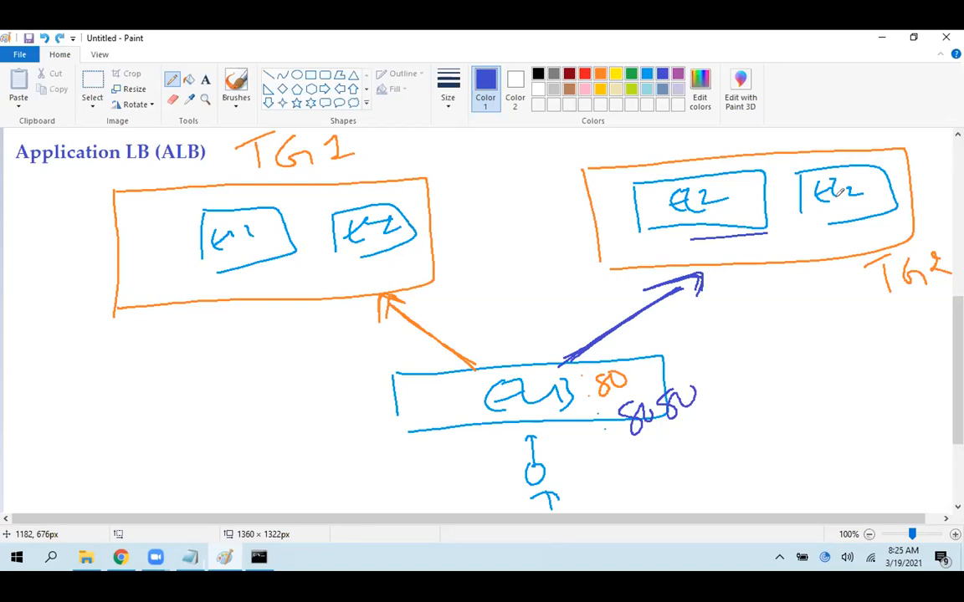
pyautogui.hotkey('ctrl', 'z')
pyautogui.moveTo(391, 159); pyautogui.dragTo(276, 178)
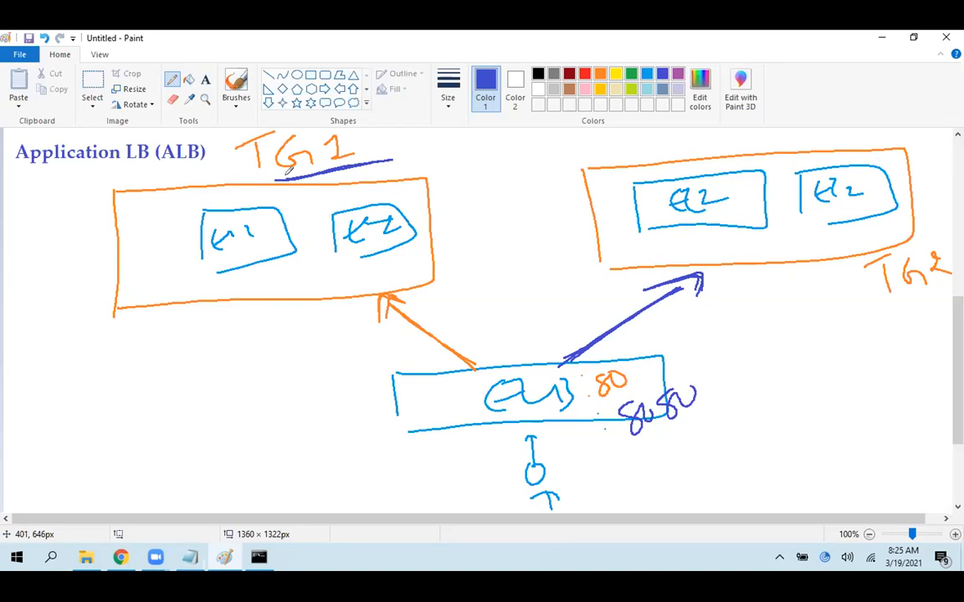
pyautogui.moveTo(308, 322)
pyautogui.mouseDown()
pyautogui.moveTo(292, 334)
pyautogui.moveTo(333, 318)
pyautogui.moveTo(318, 316)
pyautogui.mouseUp()
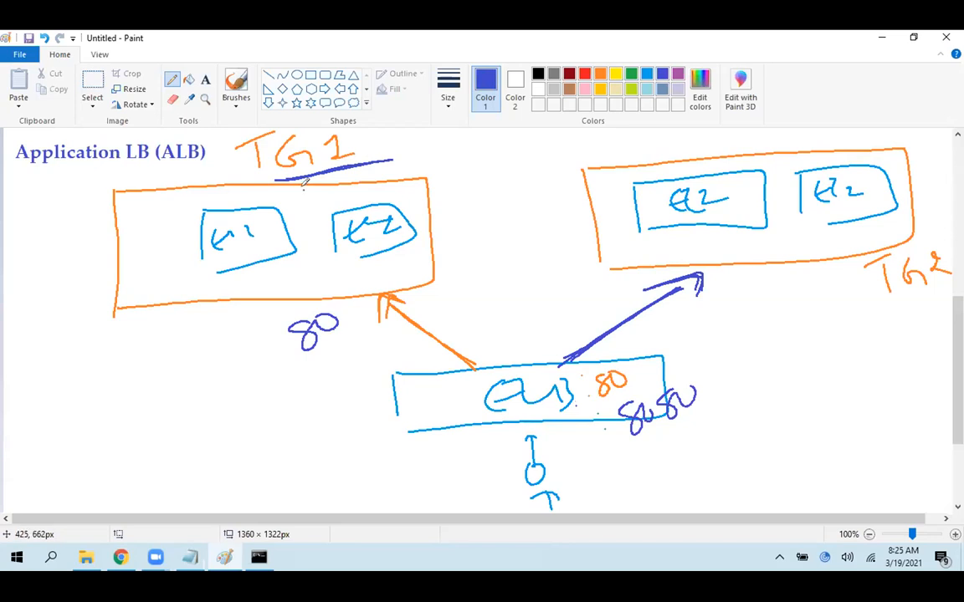
pyautogui.moveTo(734, 293)
pyautogui.mouseDown()
pyautogui.moveTo(720, 306)
pyautogui.moveTo(755, 298)
pyautogui.moveTo(776, 307)
pyautogui.moveTo(790, 294)
pyautogui.mouseUp()
pyautogui.moveTo(808, 290); pyautogui.dragTo(805, 291)
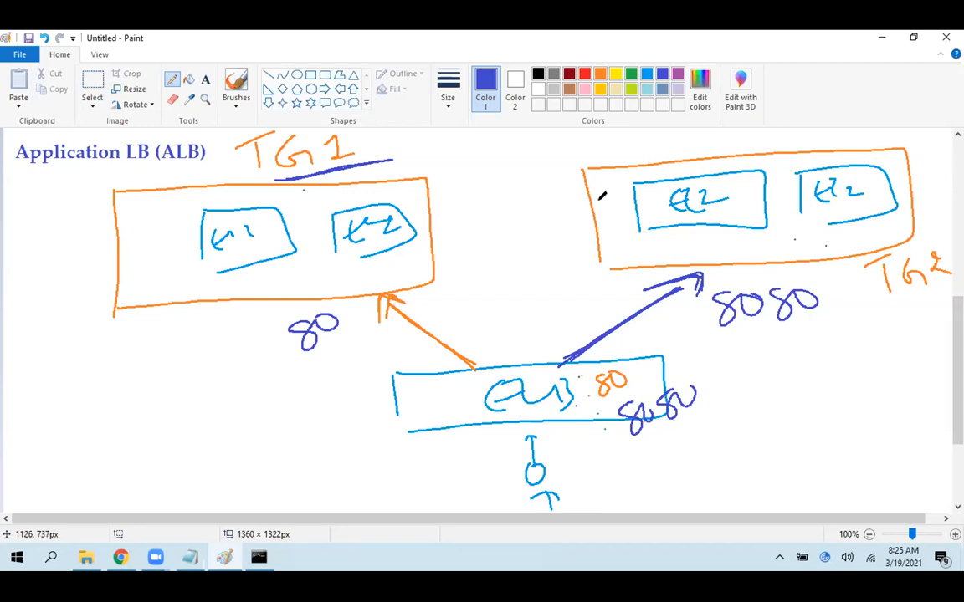
# Switch to Chrome and examine the classicelb load balancer, its available actions and the web server instances, clearing both list selections
pyautogui.click(120, 557)
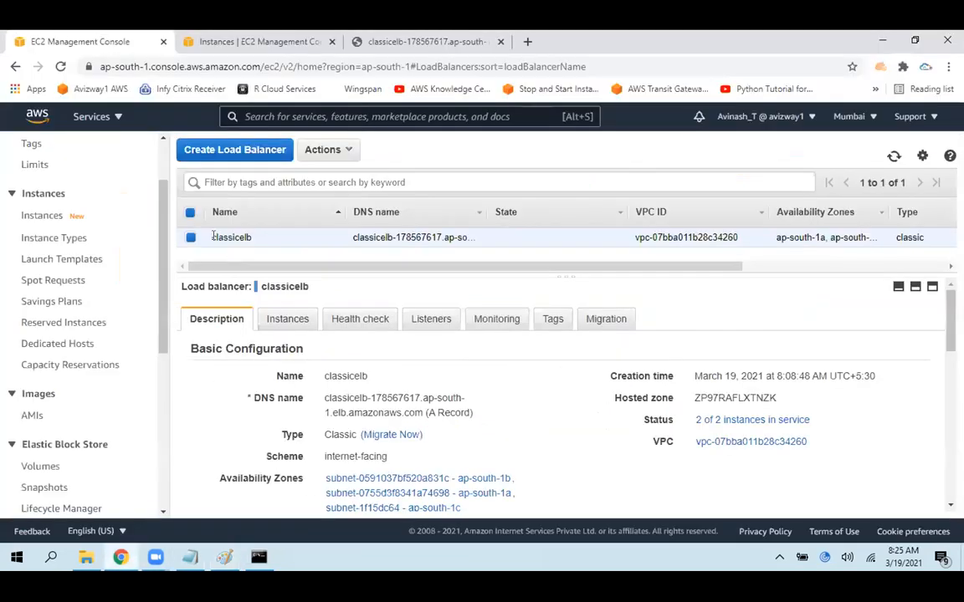
pyautogui.click(255, 41)
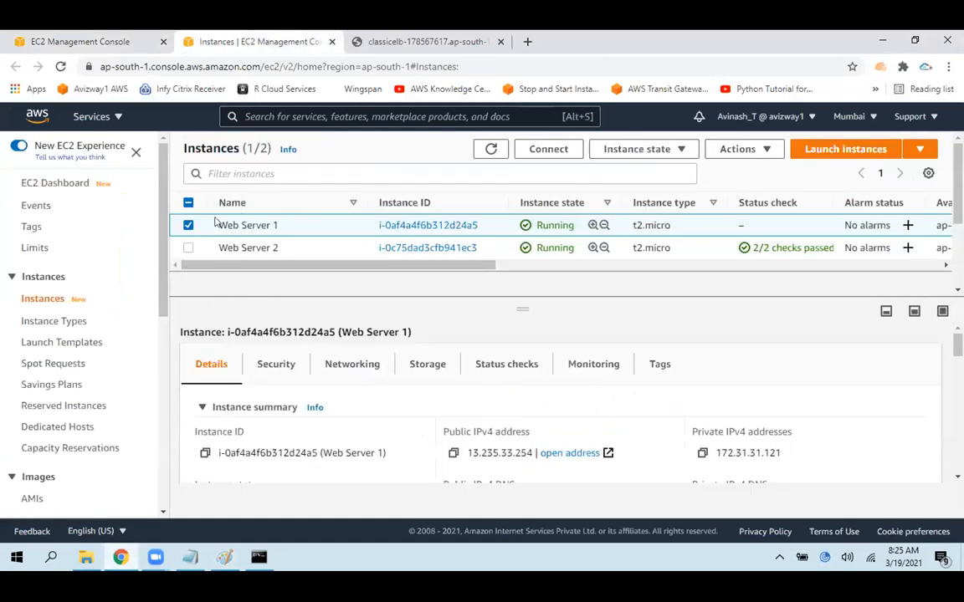
pyautogui.click(153, 36)
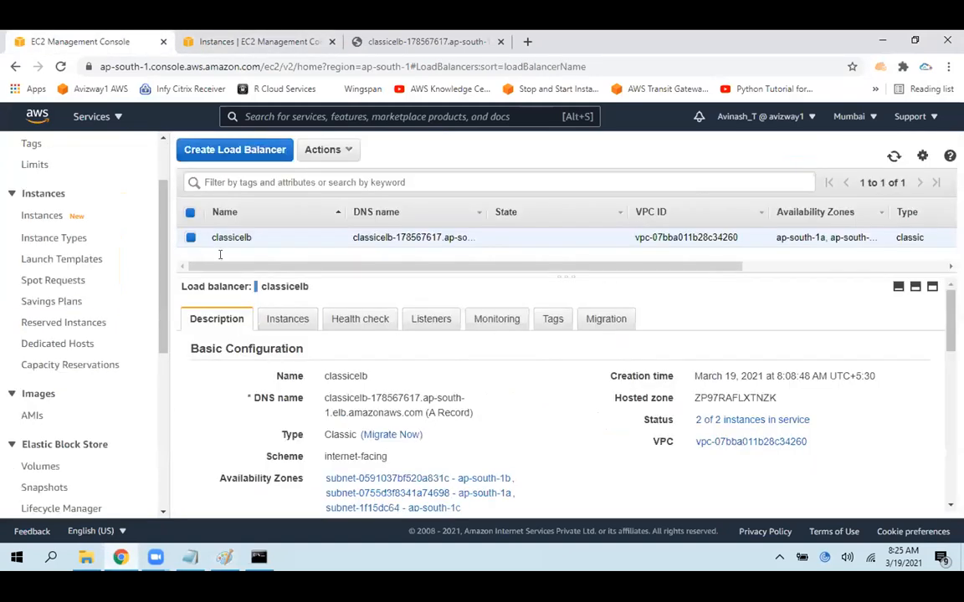
pyautogui.moveTo(564, 277); pyautogui.dragTo(562, 340)
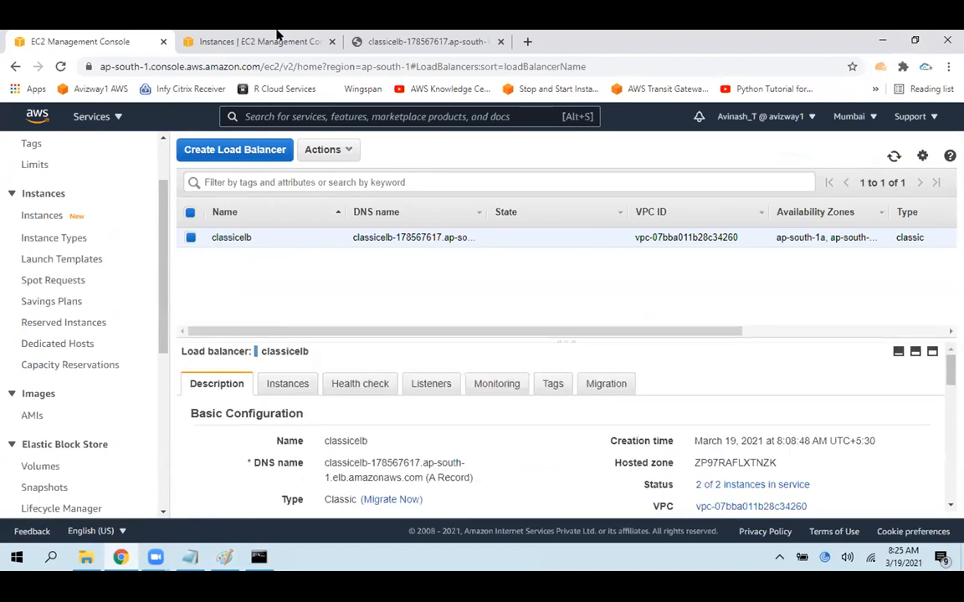
pyautogui.click(275, 36)
pyautogui.click(189, 225)
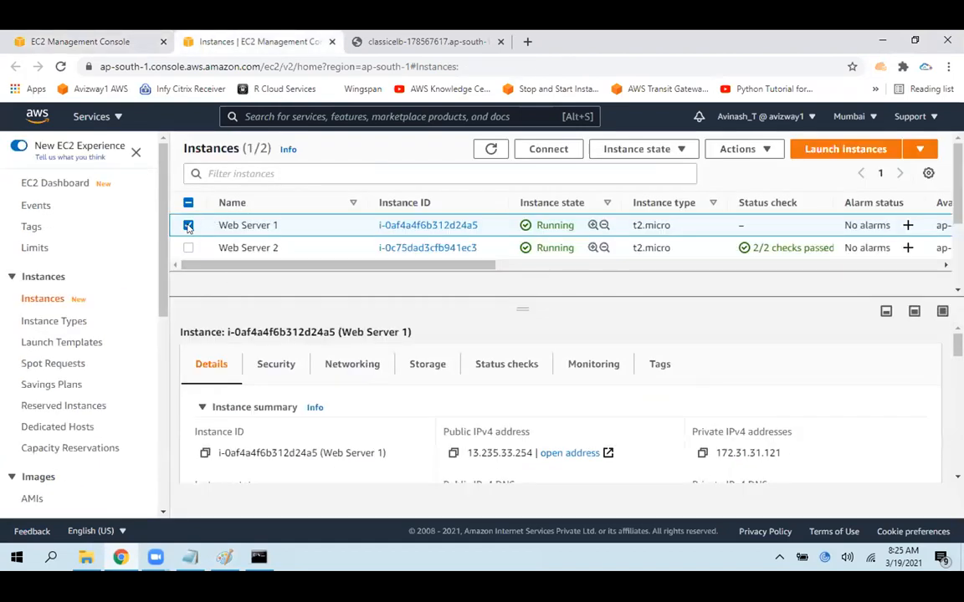
pyautogui.click(96, 38)
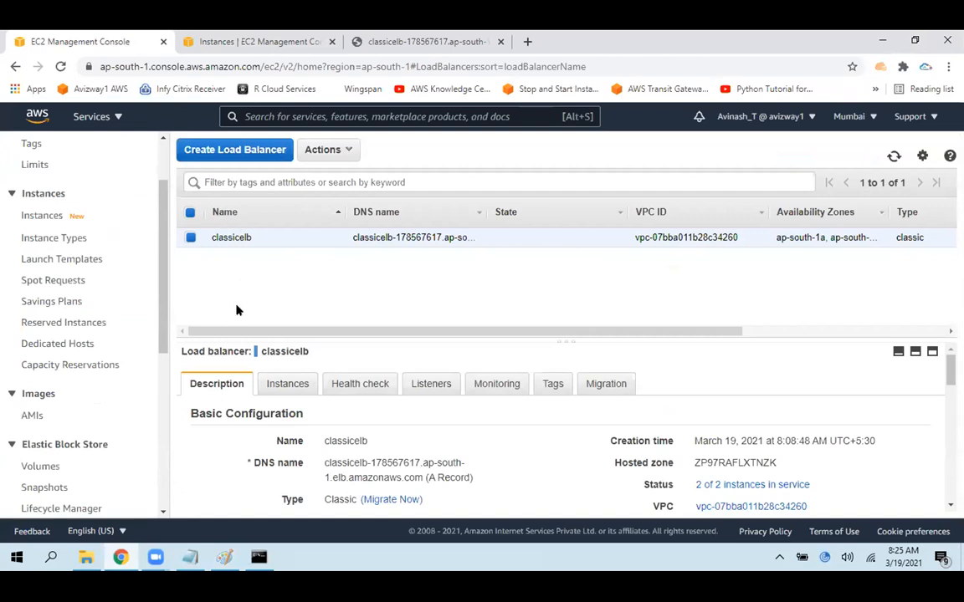
pyautogui.moveTo(213, 236); pyautogui.dragTo(252, 239)
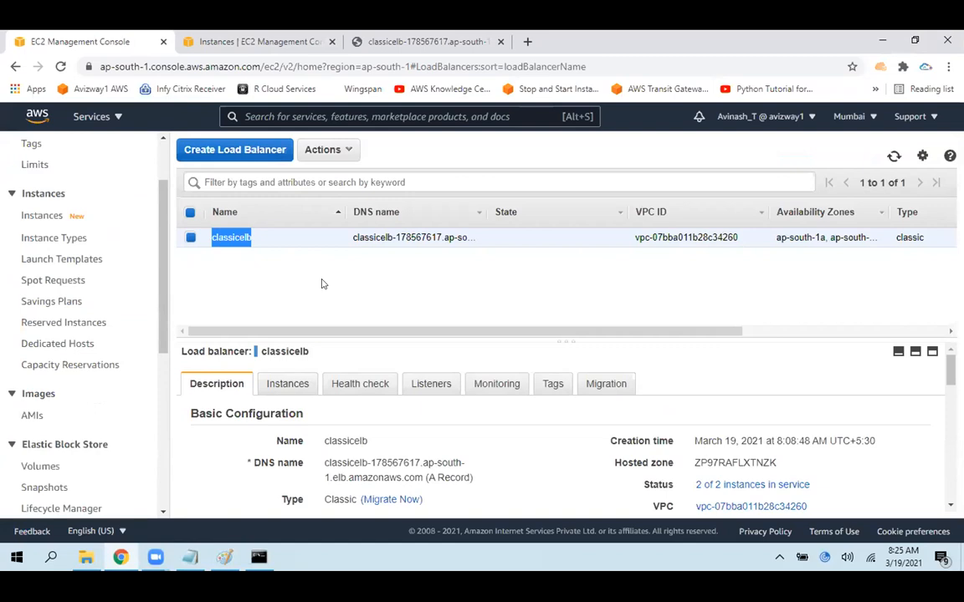
pyautogui.click(325, 150)
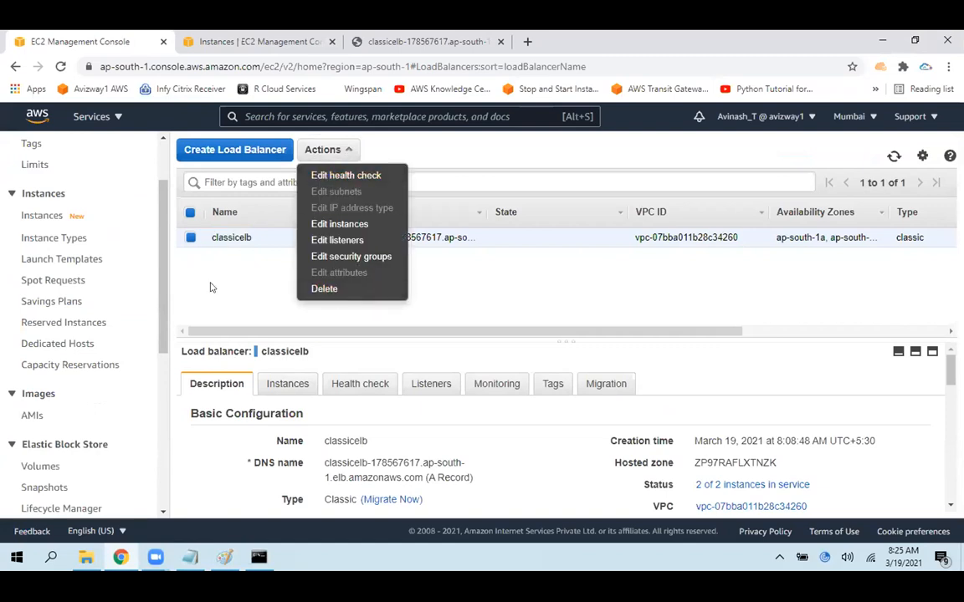
pyautogui.click(187, 266)
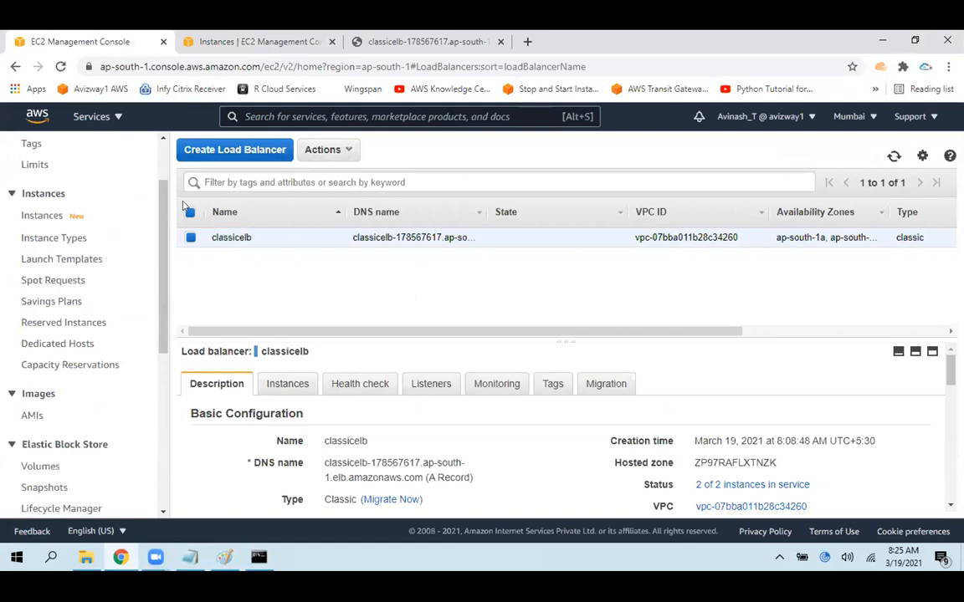
# Close the classicelb test page and start creating a new load balancer of type Application Load Balancer
pyautogui.middleClick(439, 34)
pyautogui.click(205, 149)
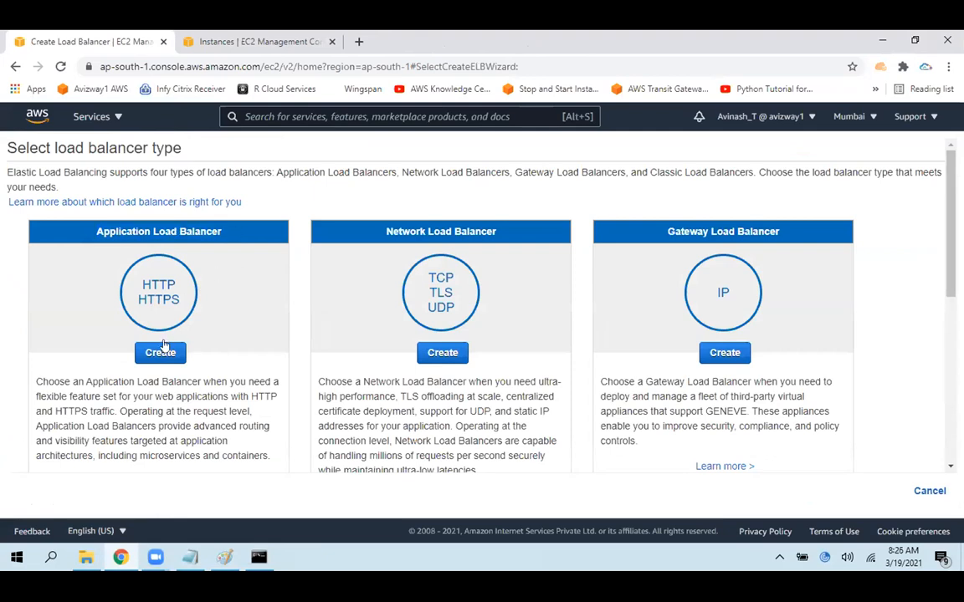
pyautogui.moveTo(141, 281); pyautogui.dragTo(186, 307)
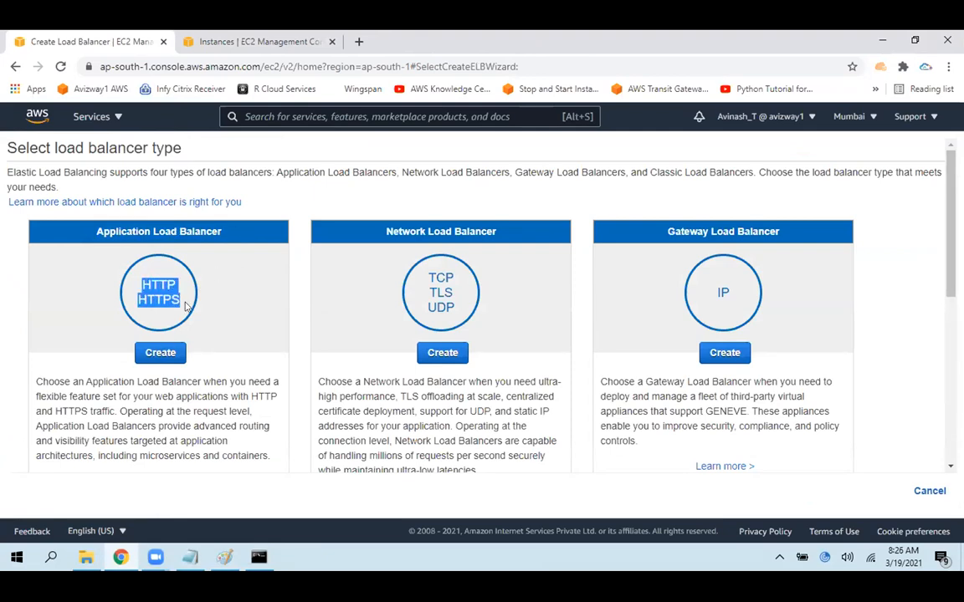
pyautogui.click(226, 285)
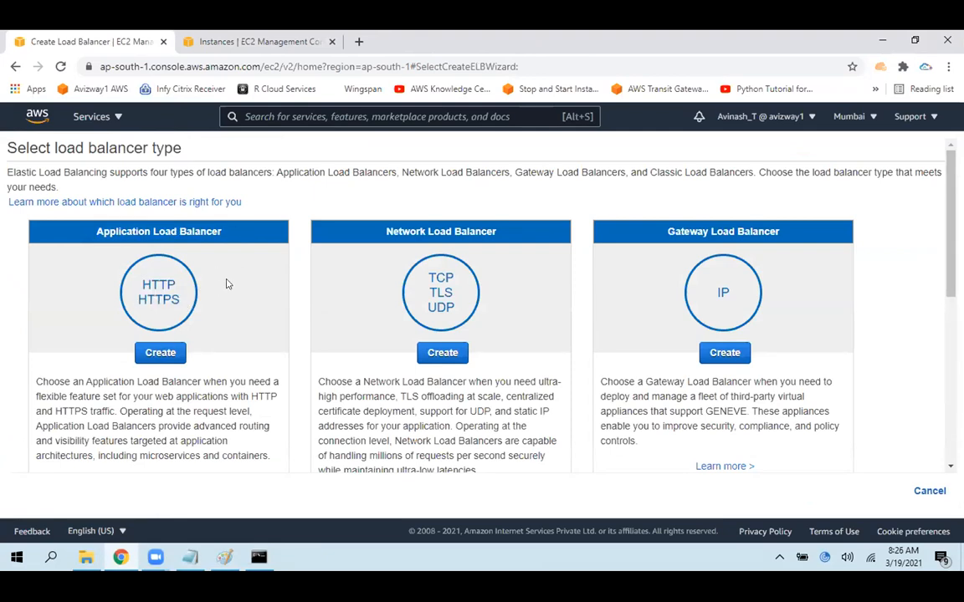
pyautogui.click(158, 354)
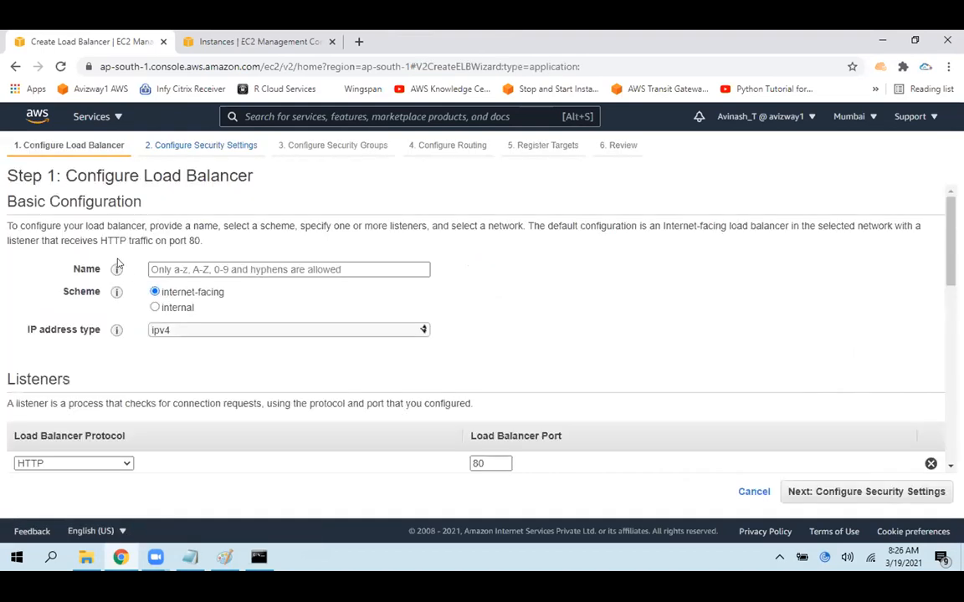
# Name the new Application Load Balancer appelb in its basic configuration
pyautogui.moveTo(25, 202); pyautogui.dragTo(141, 202)
pyautogui.click(214, 269)
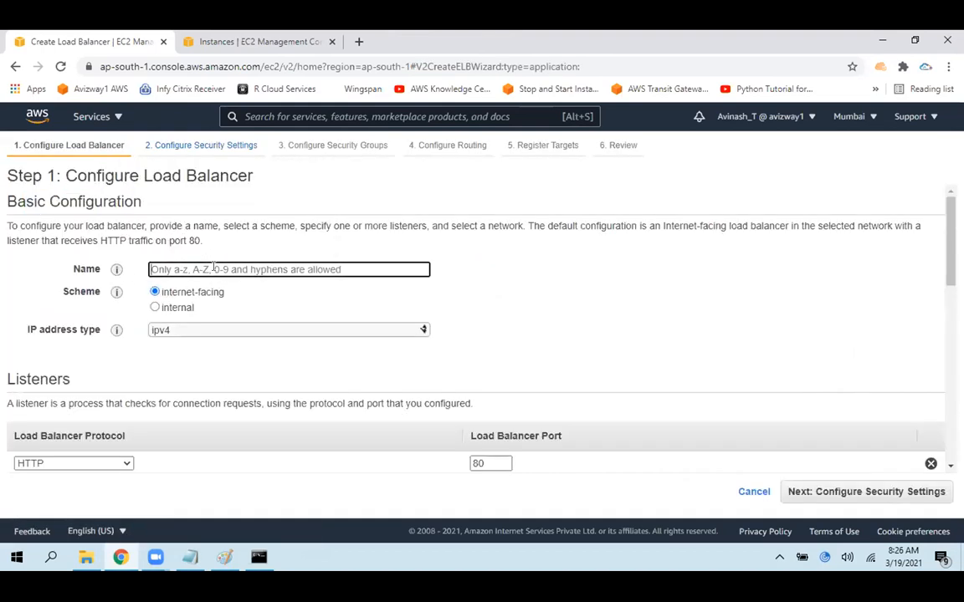
pyautogui.write('app')
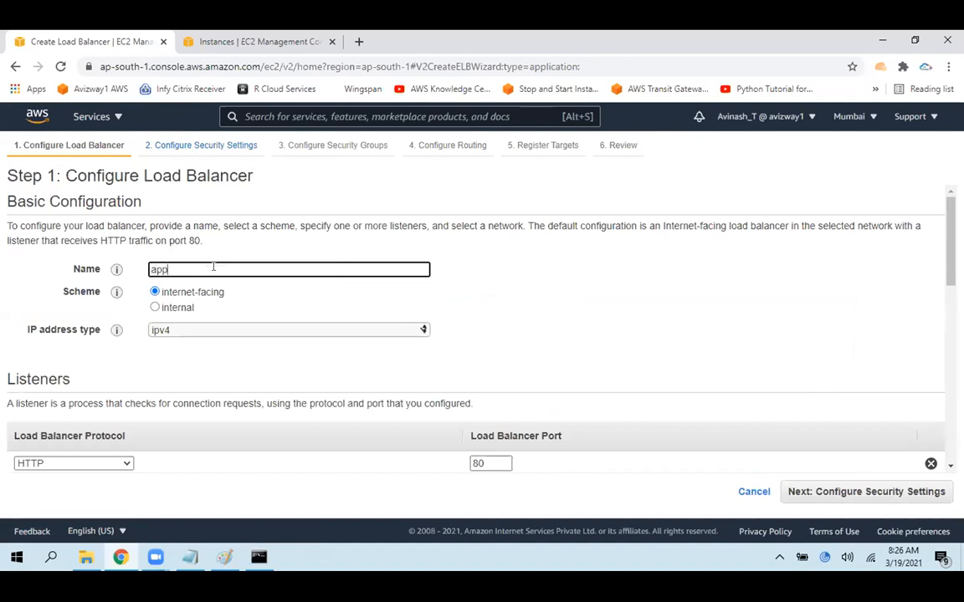
pyautogui.click(523, 287)
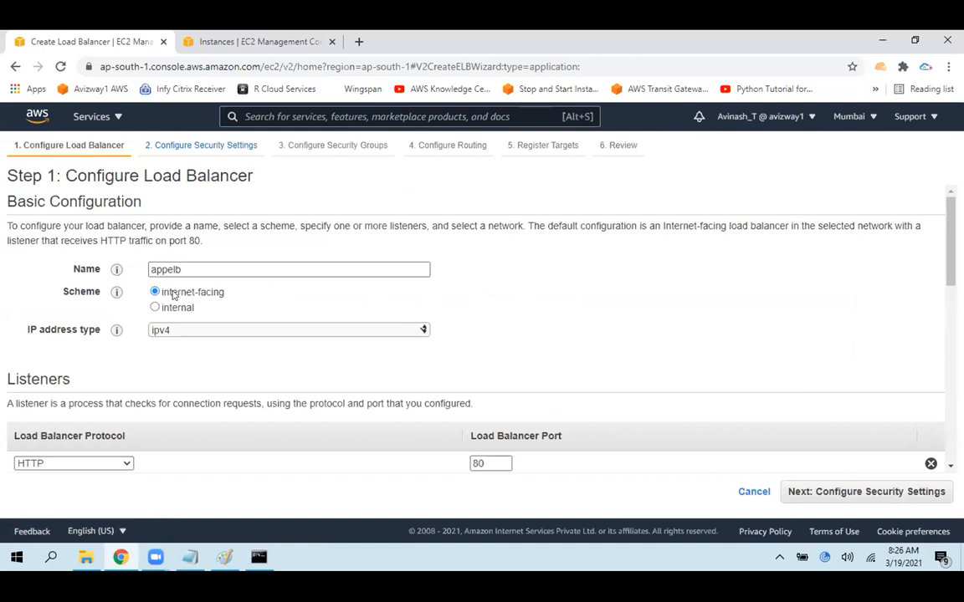
pyautogui.moveTo(163, 293); pyautogui.dragTo(248, 293)
# Switch to the ec2.txt notes in Notepad and prefix the Intranet line with "Internal ELB :"
pyautogui.hotkey('alt', 'Tab')
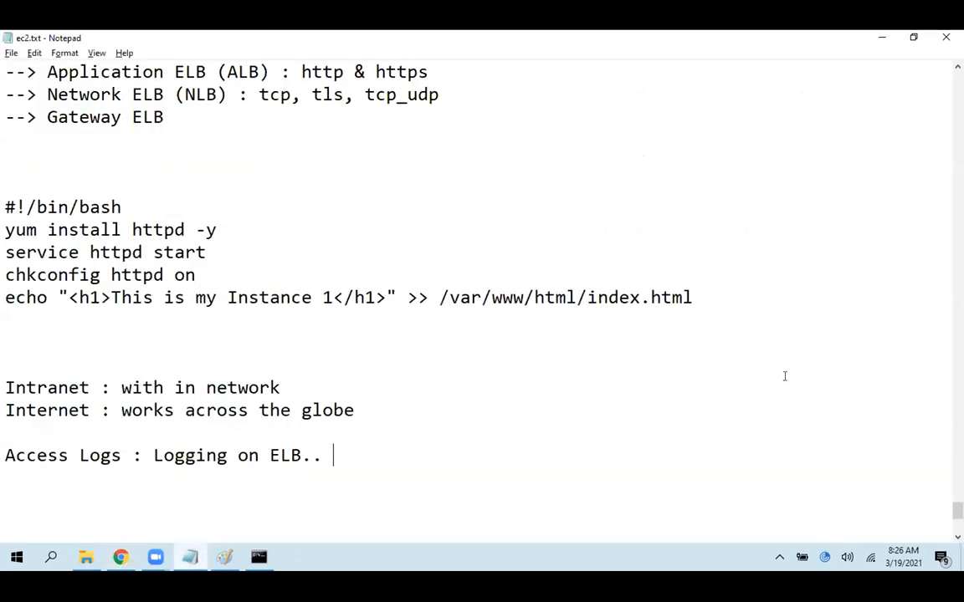
pyautogui.scroll(1, 5, 418)
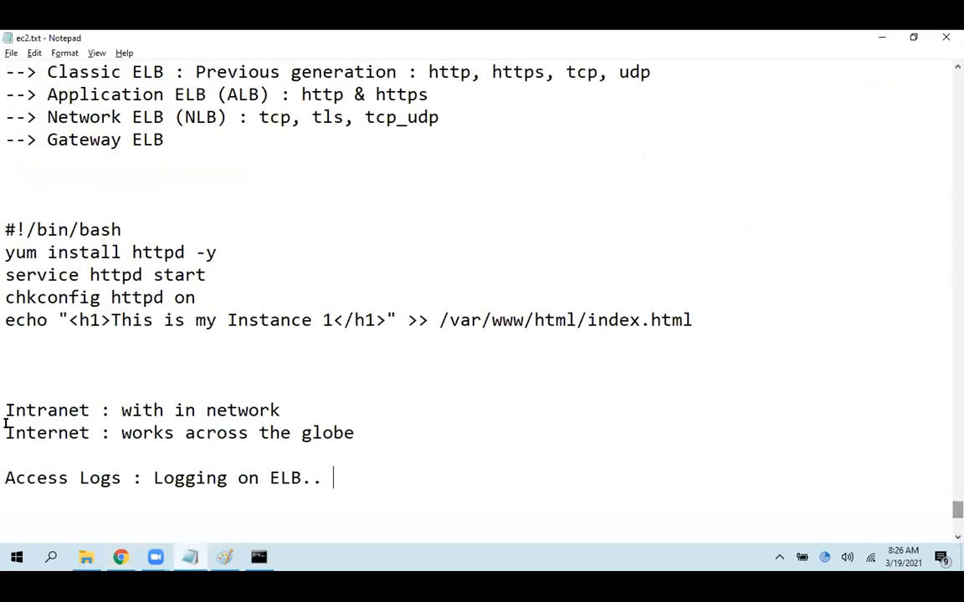
pyautogui.moveTo(6, 419); pyautogui.dragTo(404, 429)
pyautogui.click(348, 409)
pyautogui.click(6, 415)
pyautogui.write('Internal EL')
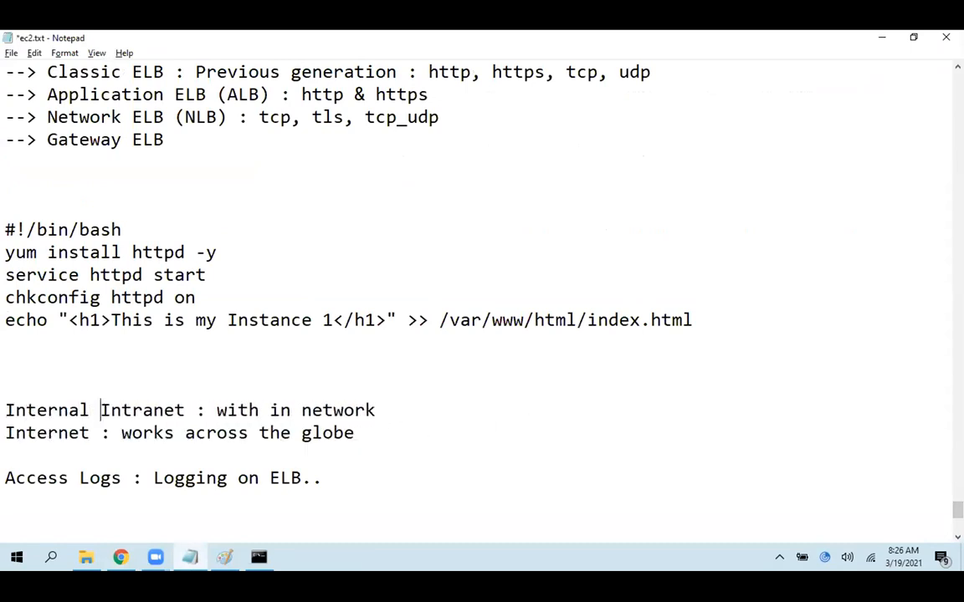
pyautogui.write('B :')
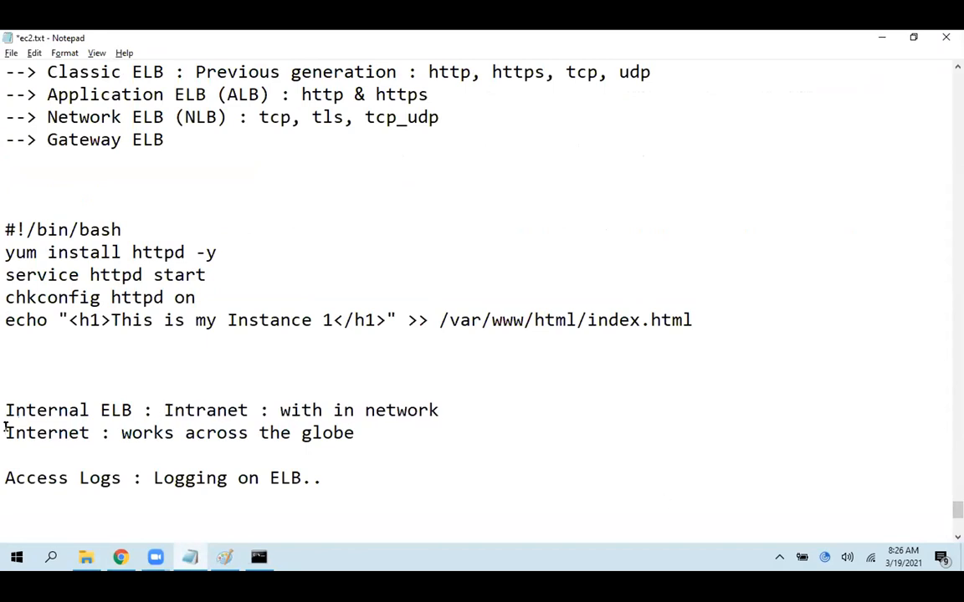
# Prefix the Internet line in the notes with "Internet-facing :", reusing the scheme name from the load balancer wizard, and save the file
pyautogui.hotkey('alt', 'Tab')
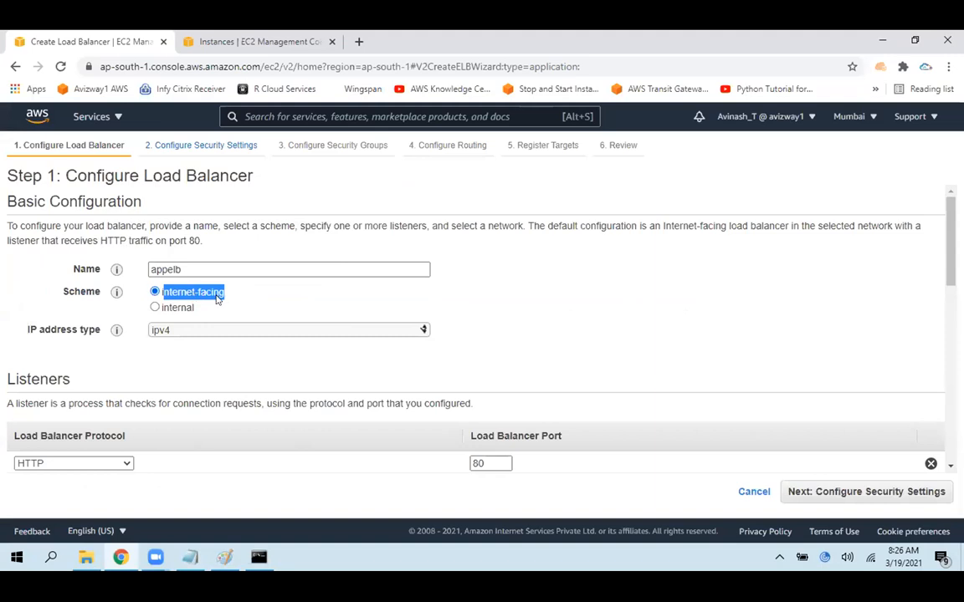
pyautogui.hotkey('alt', 'Tab')
pyautogui.click(5, 433)
pyautogui.write('Internet-facing')
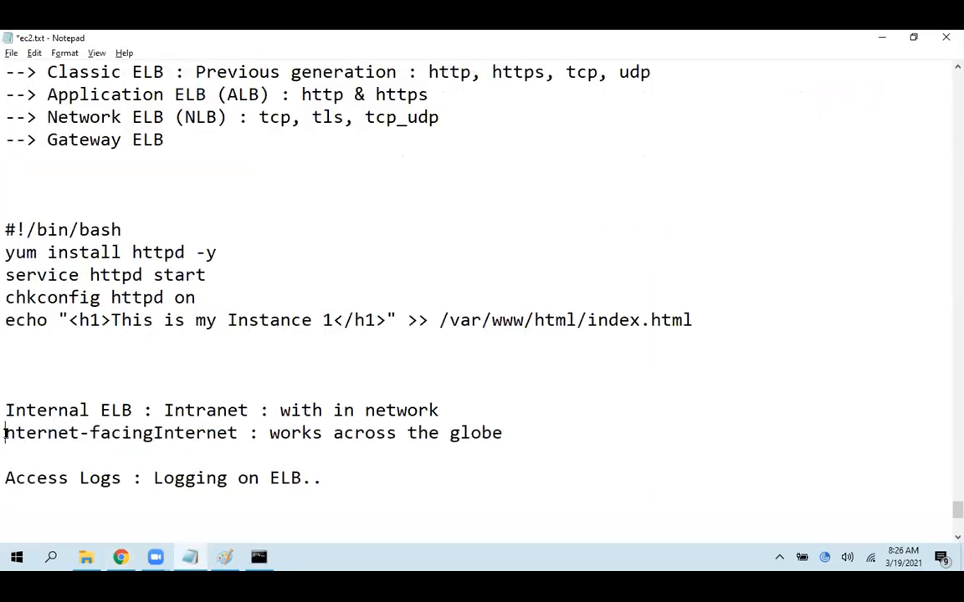
pyautogui.write('I')
pyautogui.click(164, 433)
pyautogui.write(':')
pyautogui.hotkey('ctrl', 's')
# Return to the load balancer wizard in Chrome, keep the internet-facing scheme and set the IP address type to dualstack
pyautogui.moveTo(5, 410); pyautogui.dragTo(142, 410)
pyautogui.press('alt')
pyautogui.hotkey('alt', 'Tab')
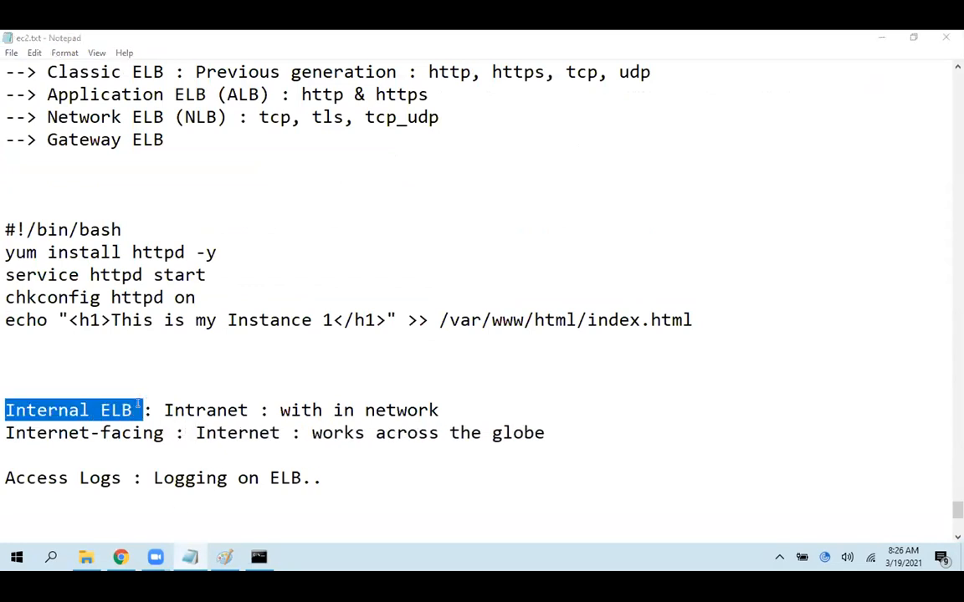
pyautogui.click(174, 292)
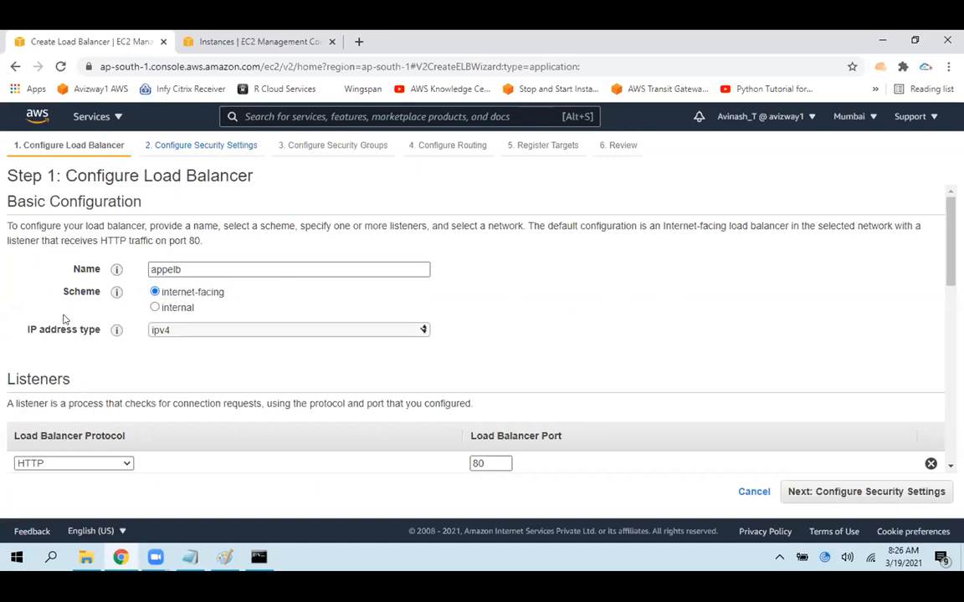
pyautogui.click(277, 331)
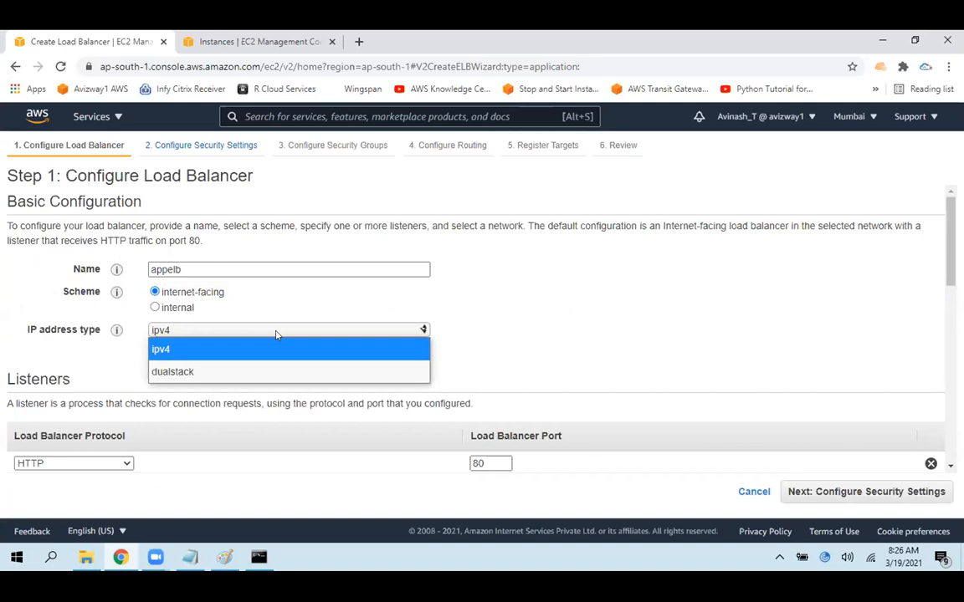
pyautogui.click(267, 370)
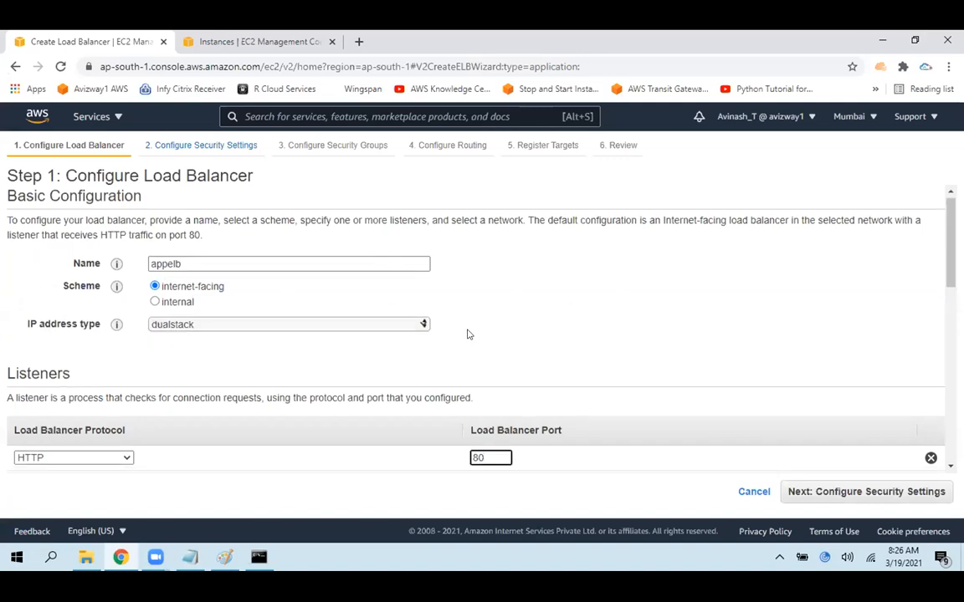
# Set the load balancer's IP address type to ipv4 and keep its HTTP listener on port 80
pyautogui.click(304, 327)
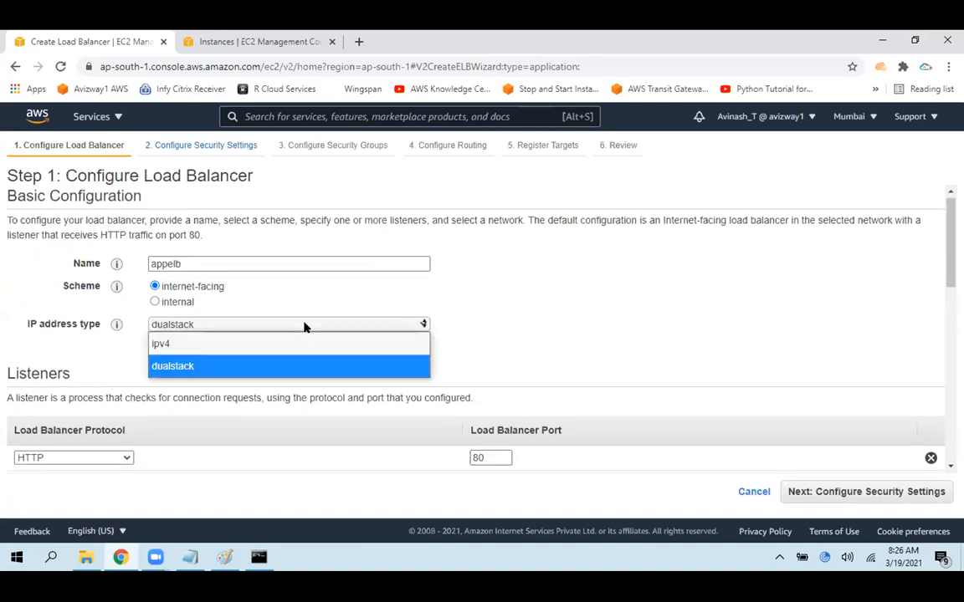
pyautogui.click(178, 345)
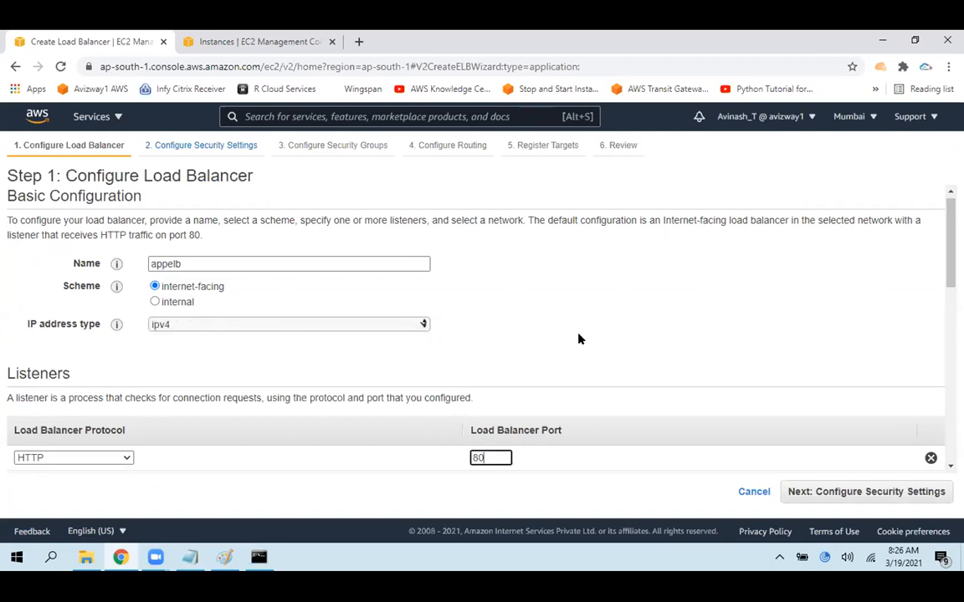
pyautogui.moveTo(948, 248); pyautogui.dragTo(948, 277)
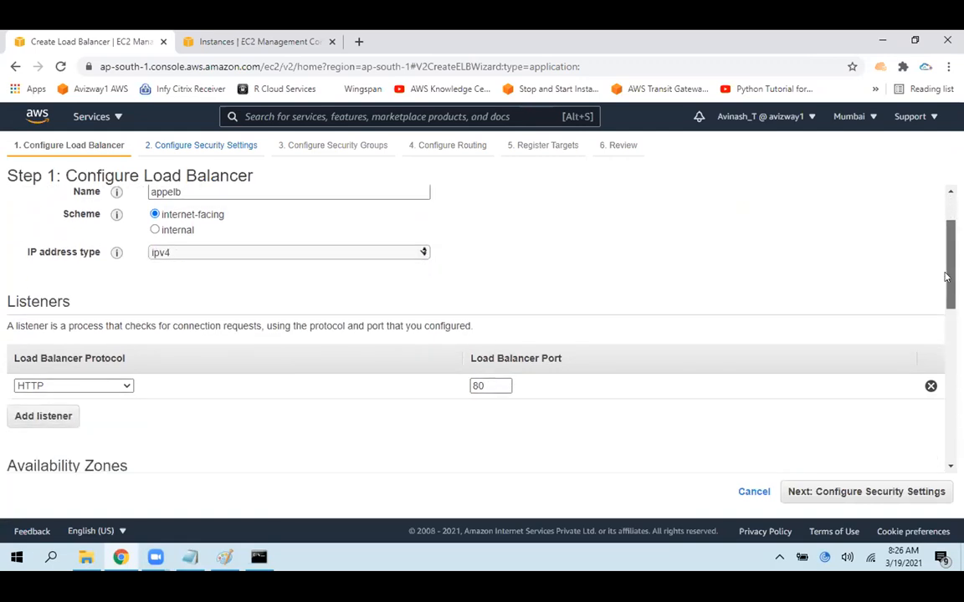
pyautogui.scroll(-2, 943, 284)
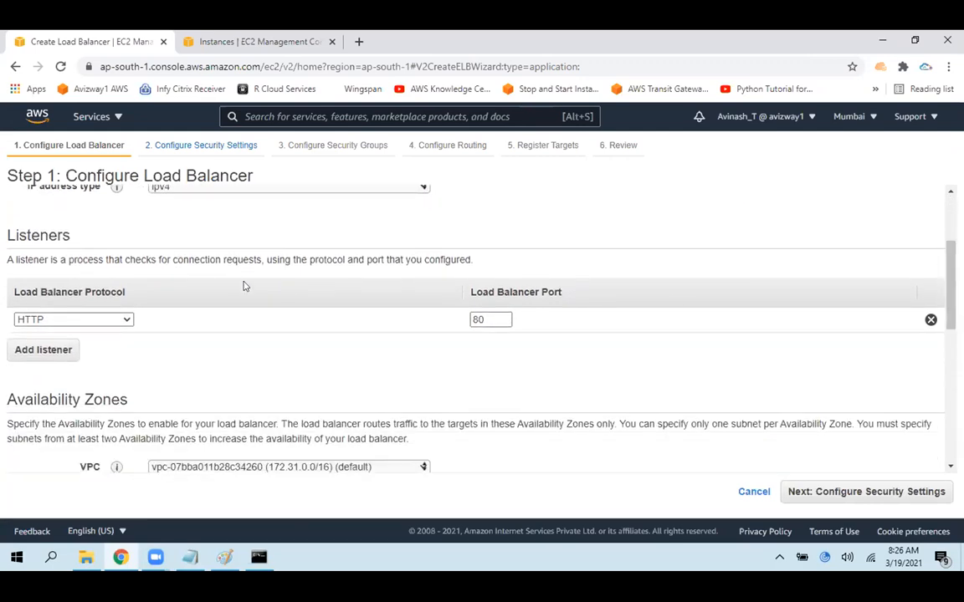
pyautogui.click(476, 319)
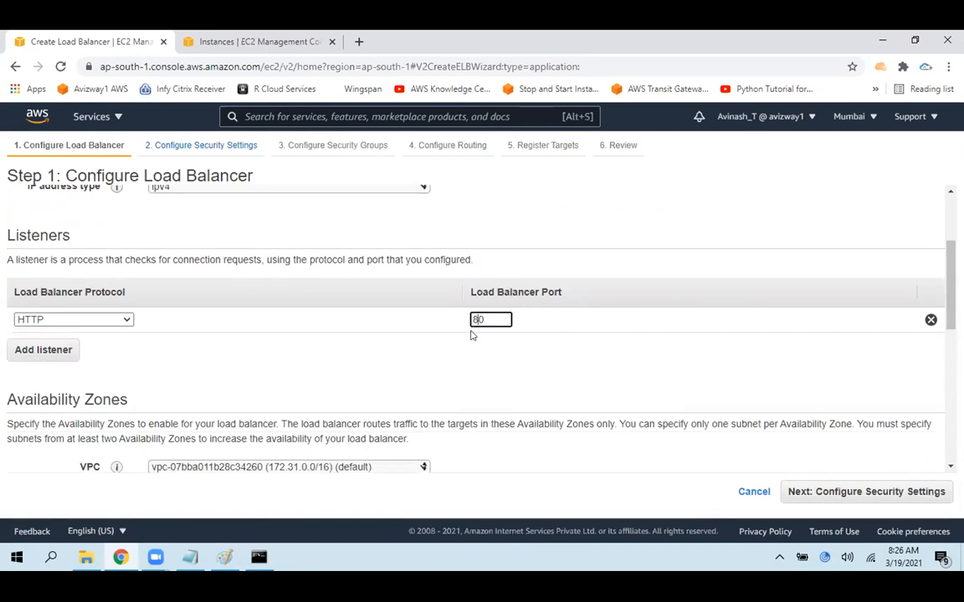
# Add a second listener with the HTTPS (Secure HTTP) protocol on port 443, then remove that listener
pyautogui.click(33, 350)
pyautogui.click(41, 353)
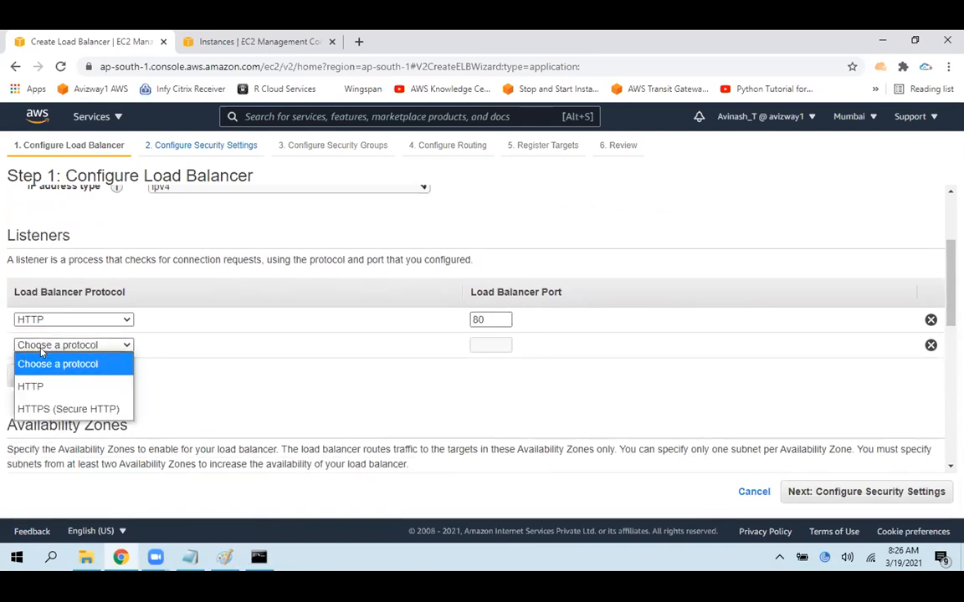
pyautogui.click(50, 409)
pyautogui.click(492, 344)
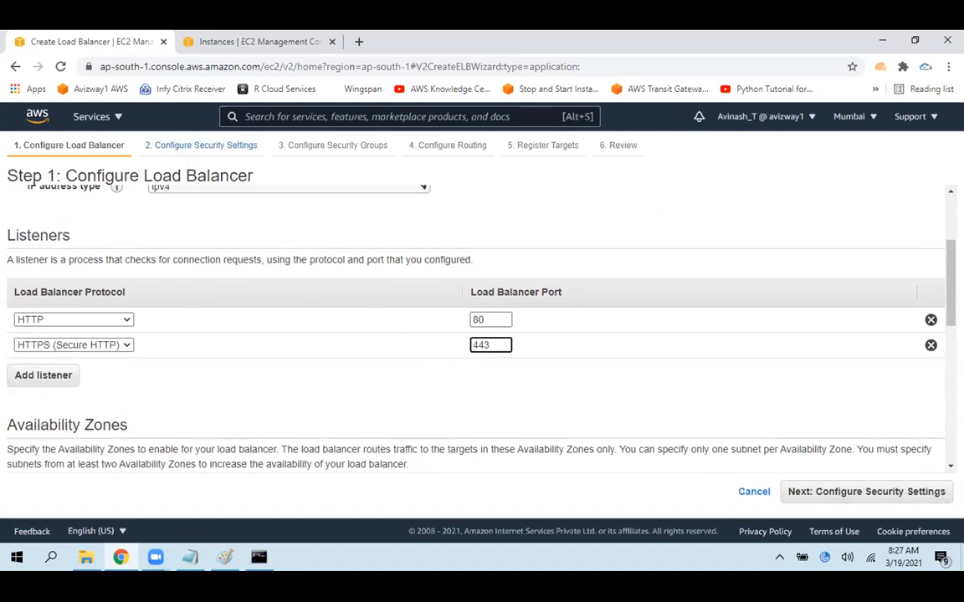
pyautogui.click(929, 345)
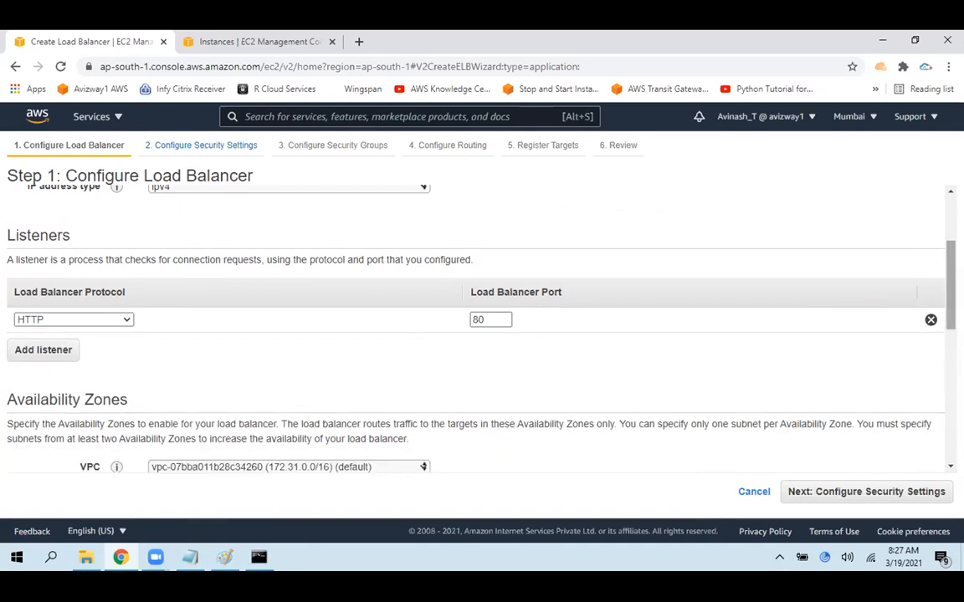
# Enable the ap-south-1a and ap-south-1b Availability Zones in the default VPC for the load balancer
pyautogui.scroll(-2, 477, 327)
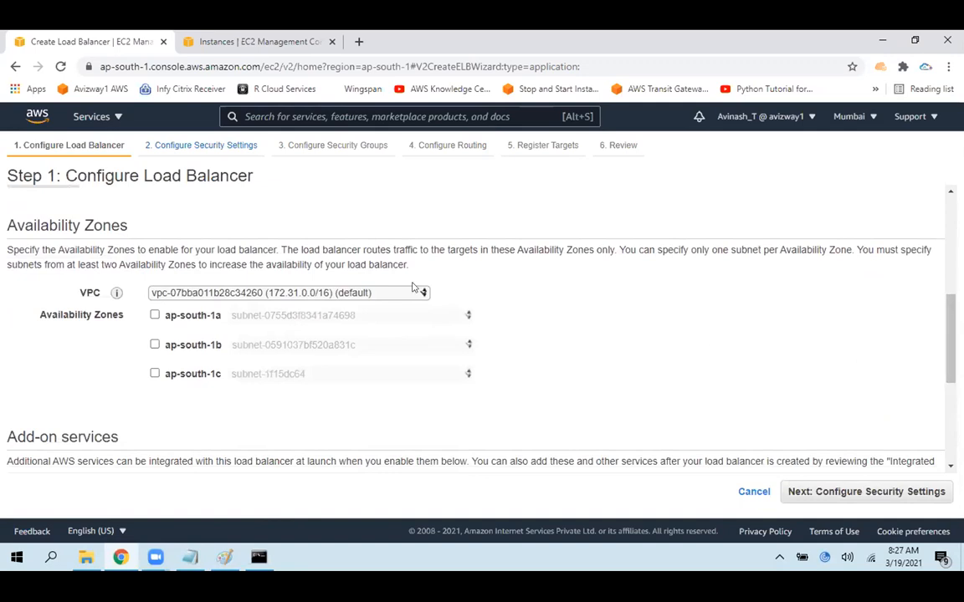
pyautogui.click(380, 295)
pyautogui.click(381, 296)
pyautogui.click(154, 314)
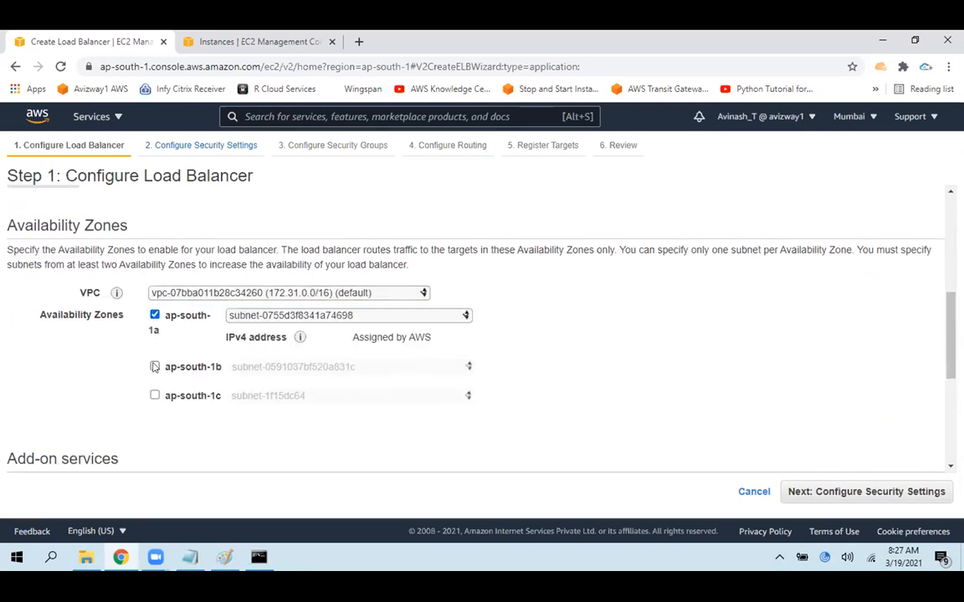
pyautogui.click(154, 366)
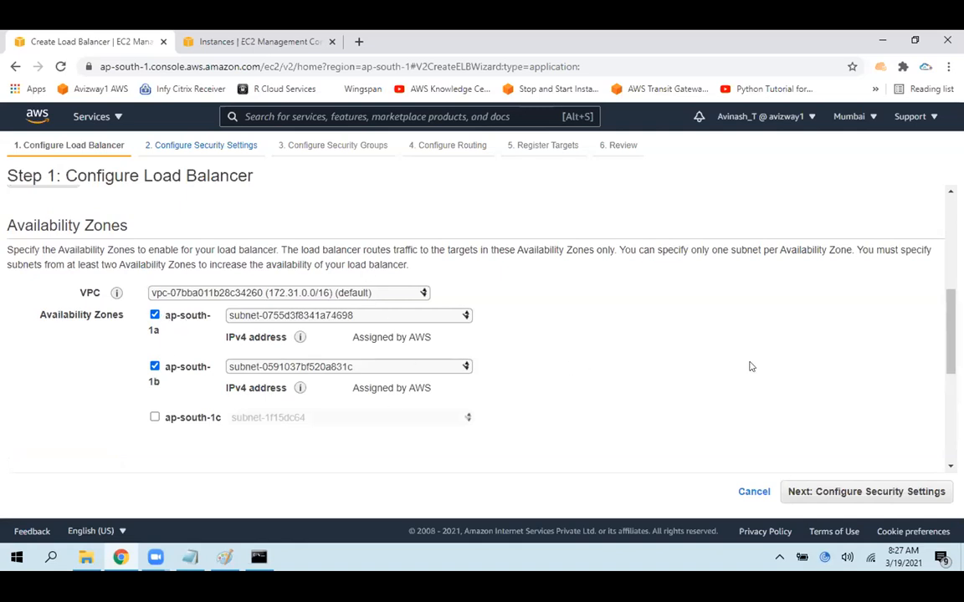
# Leave AWS Global Accelerator disabled and continue past the security settings without a secure listener to the security group configuration
pyautogui.scroll(-5, 79, 307)
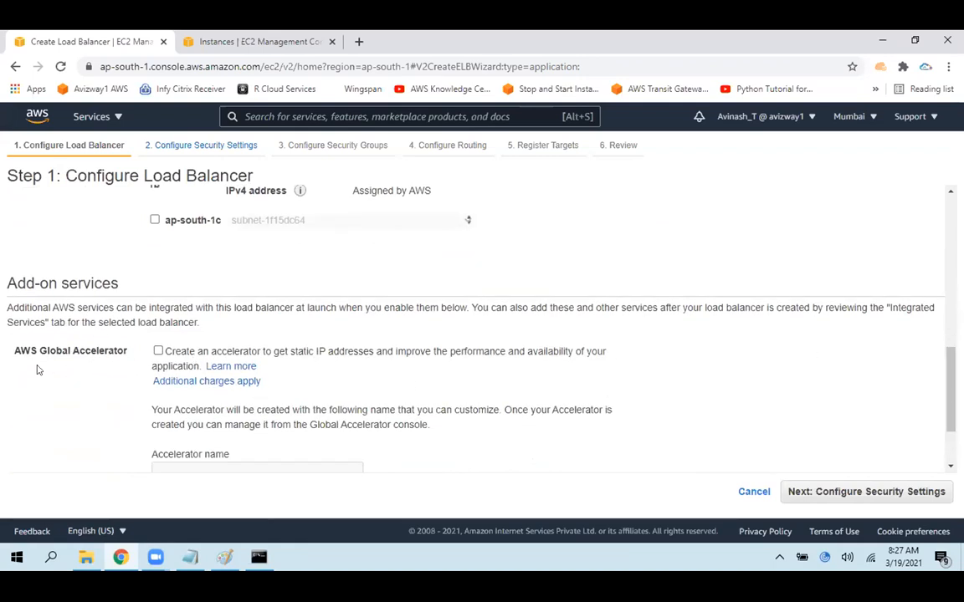
pyautogui.moveTo(29, 351); pyautogui.dragTo(134, 353)
pyautogui.click(656, 276)
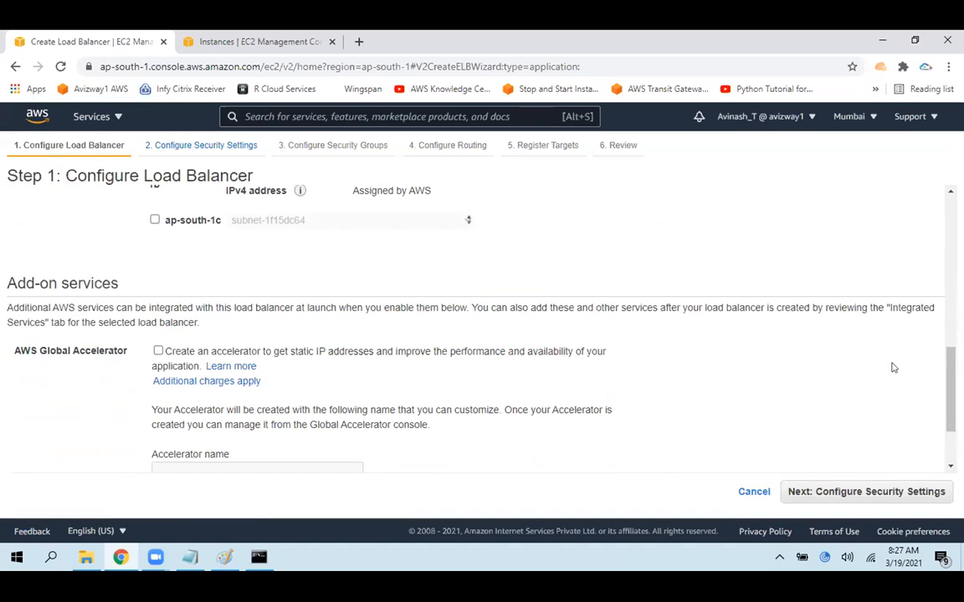
pyautogui.click(851, 492)
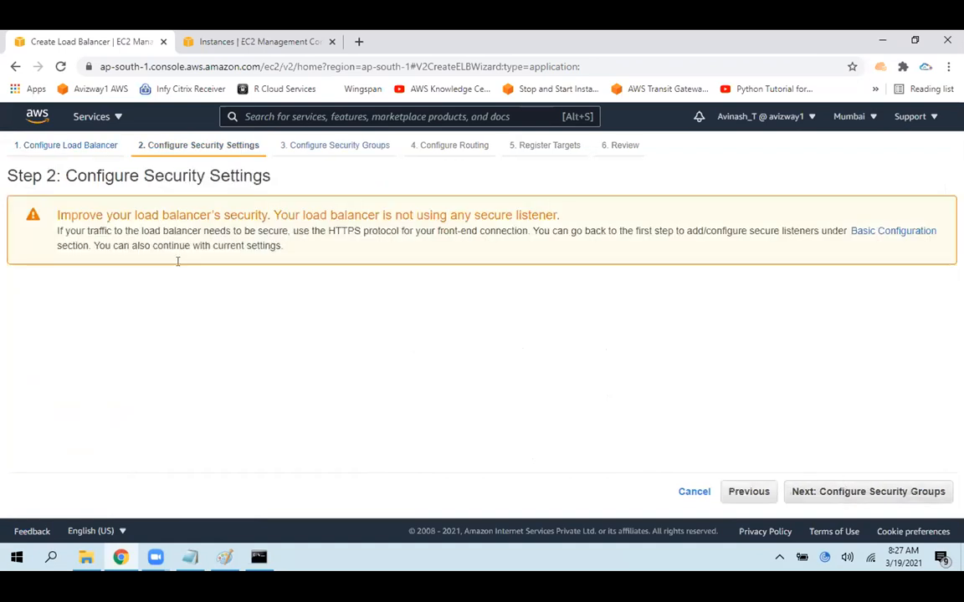
pyautogui.moveTo(55, 215); pyautogui.dragTo(400, 231)
pyautogui.click(328, 230)
pyautogui.click(307, 274)
pyautogui.click(839, 491)
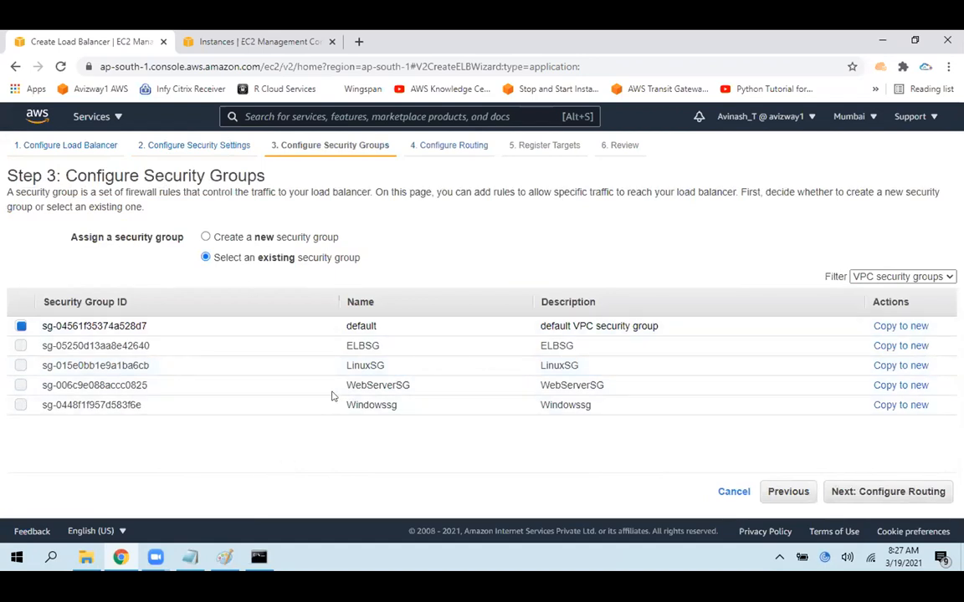
# Assign the existing ELBSG security group to the load balancer instead of the default one and continue to the routing configuration
pyautogui.click(371, 342)
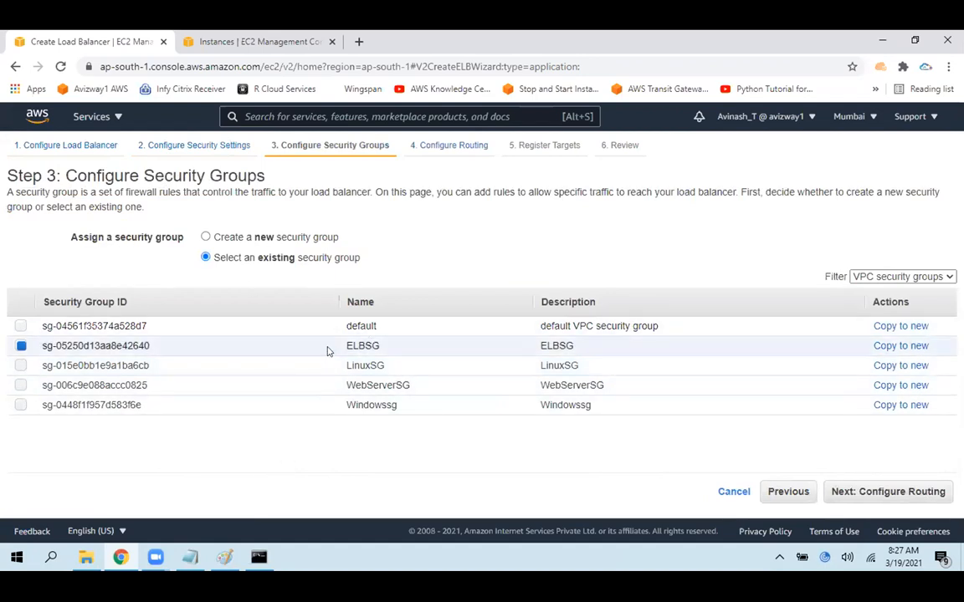
pyautogui.moveTo(328, 351); pyautogui.dragTo(381, 347)
pyautogui.click(272, 237)
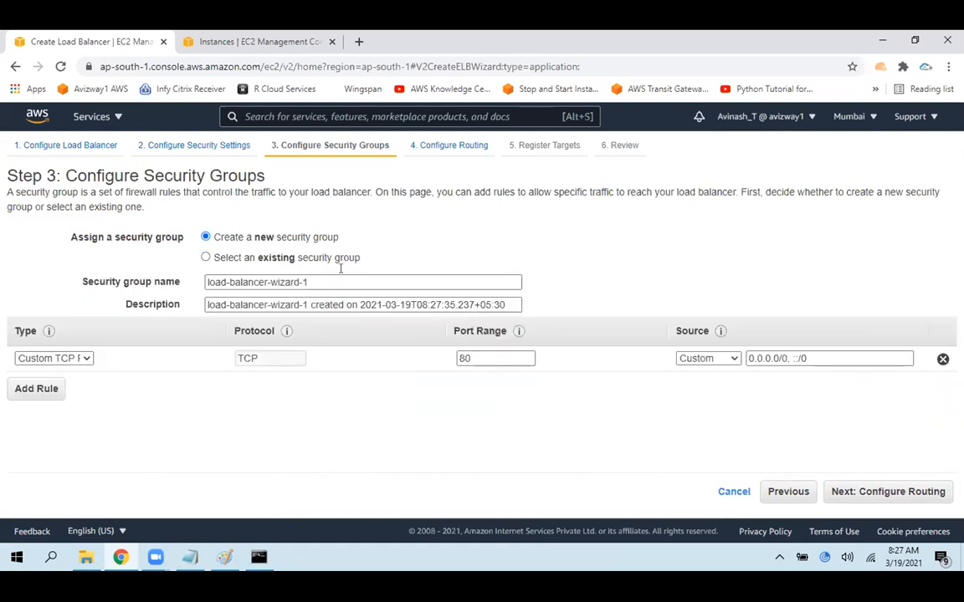
pyautogui.click(306, 260)
pyautogui.click(380, 350)
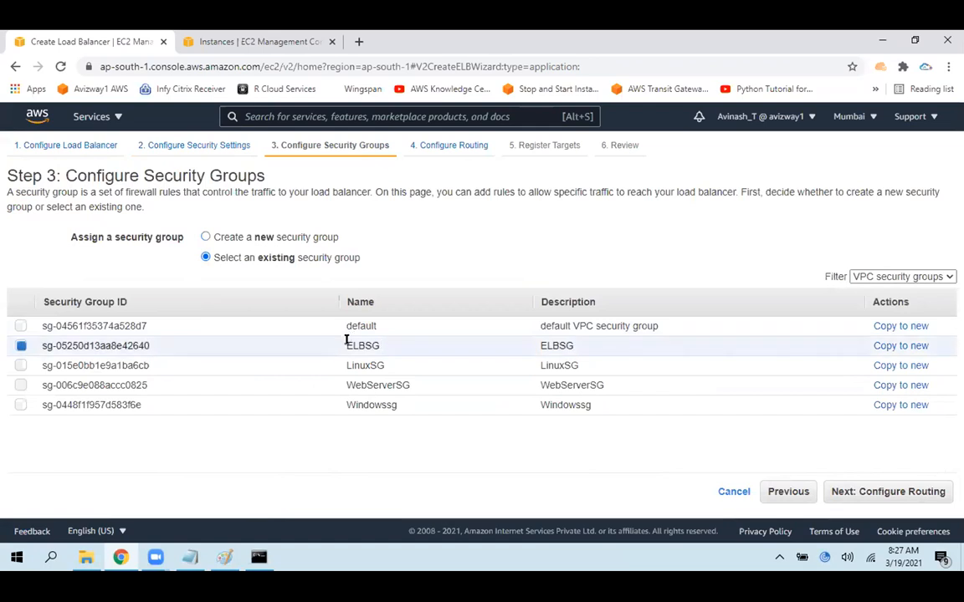
pyautogui.moveTo(346, 345); pyautogui.dragTo(570, 344)
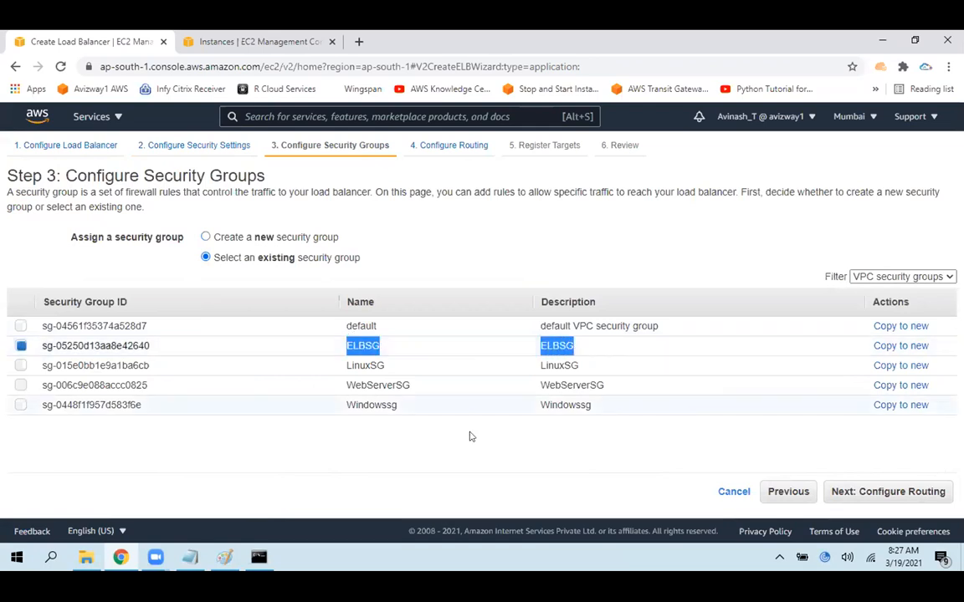
pyautogui.click(423, 459)
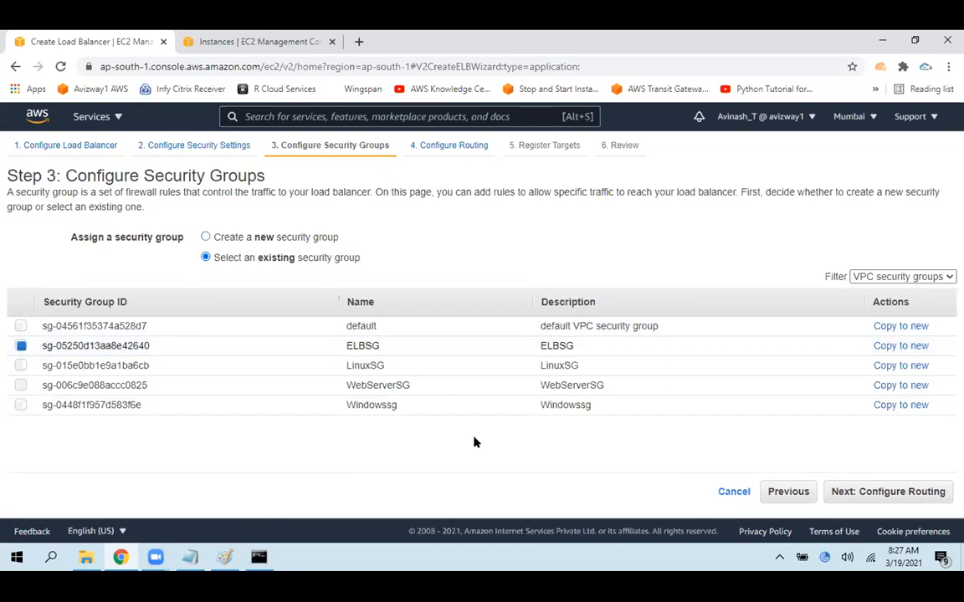
pyautogui.click(890, 494)
# Examine the target group choices and the health check settings of the routing configuration
pyautogui.click(243, 262)
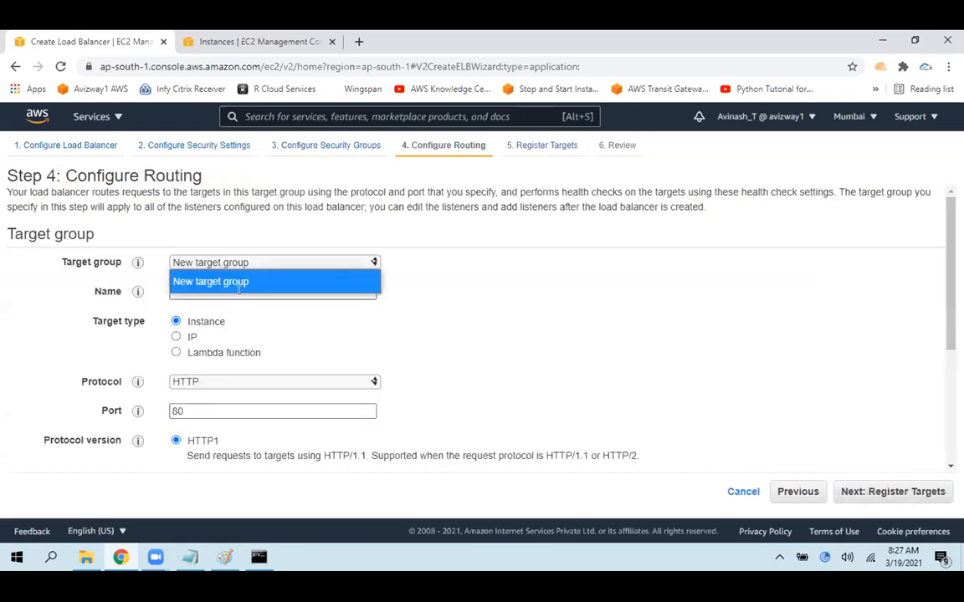
pyautogui.click(243, 283)
pyautogui.click(227, 263)
pyautogui.click(557, 308)
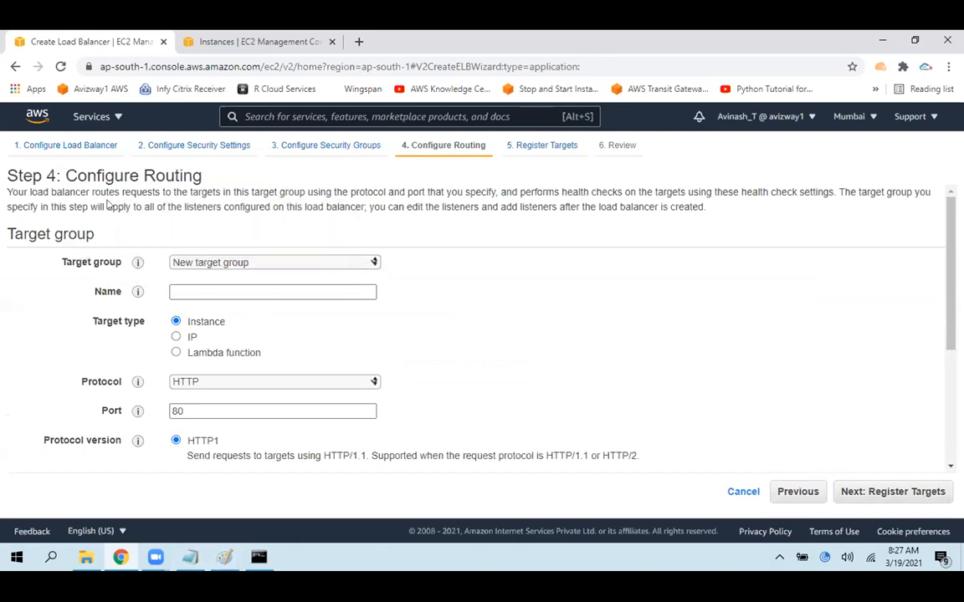
pyautogui.click(798, 491)
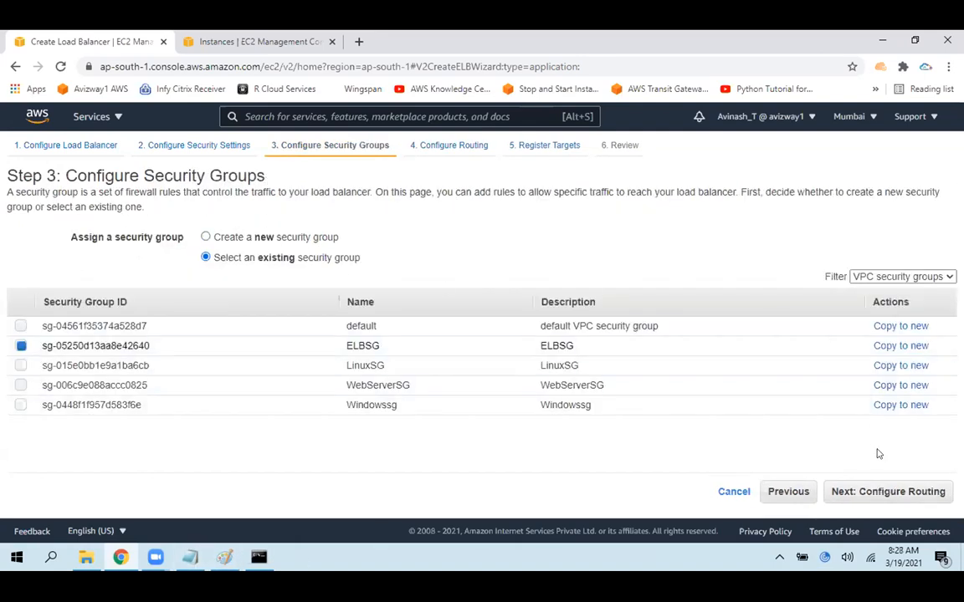
pyautogui.click(877, 491)
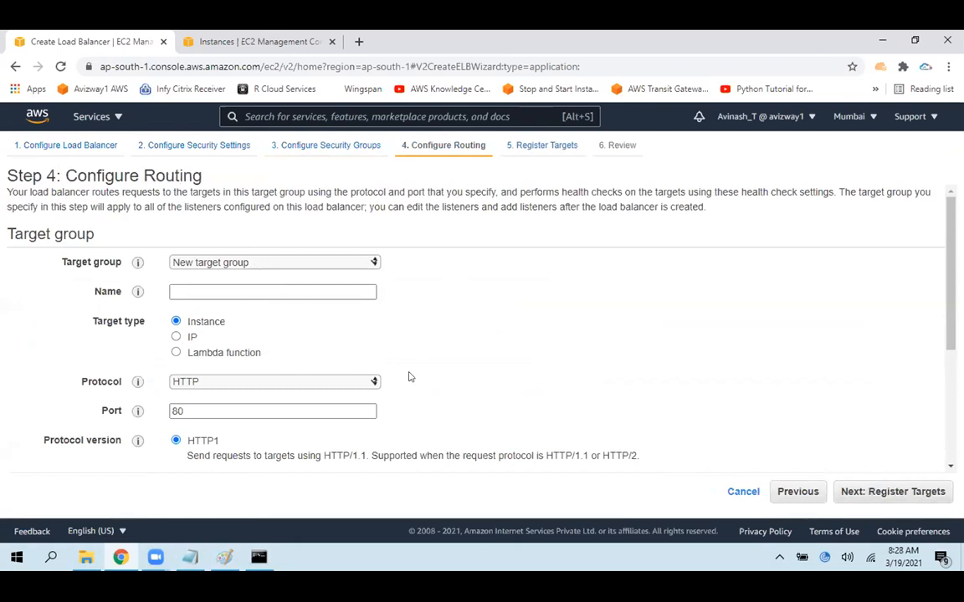
pyautogui.scroll(-4, 310, 439)
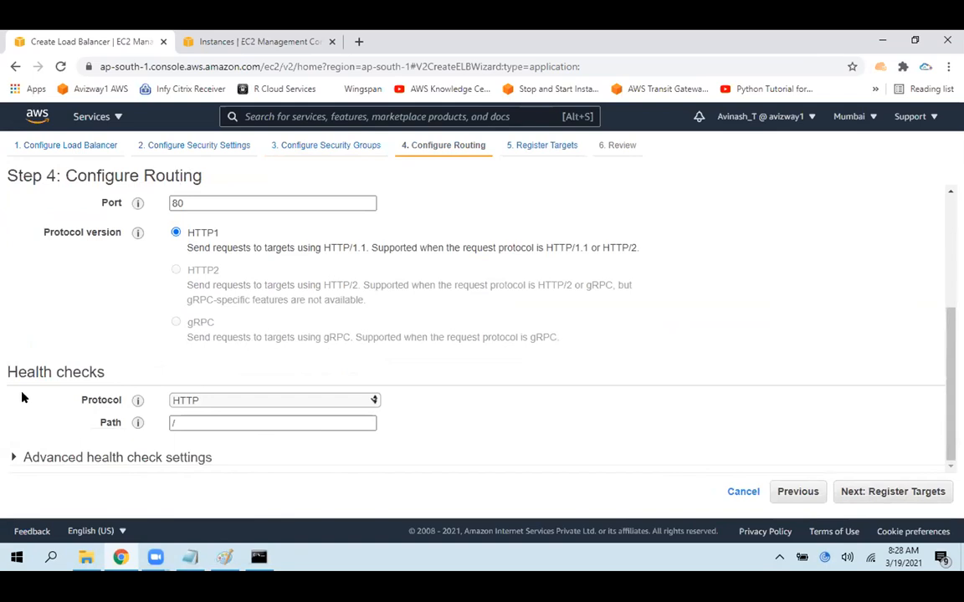
pyautogui.moveTo(22, 391); pyautogui.dragTo(504, 483)
pyautogui.click(720, 299)
pyautogui.scroll(5, 545, 312)
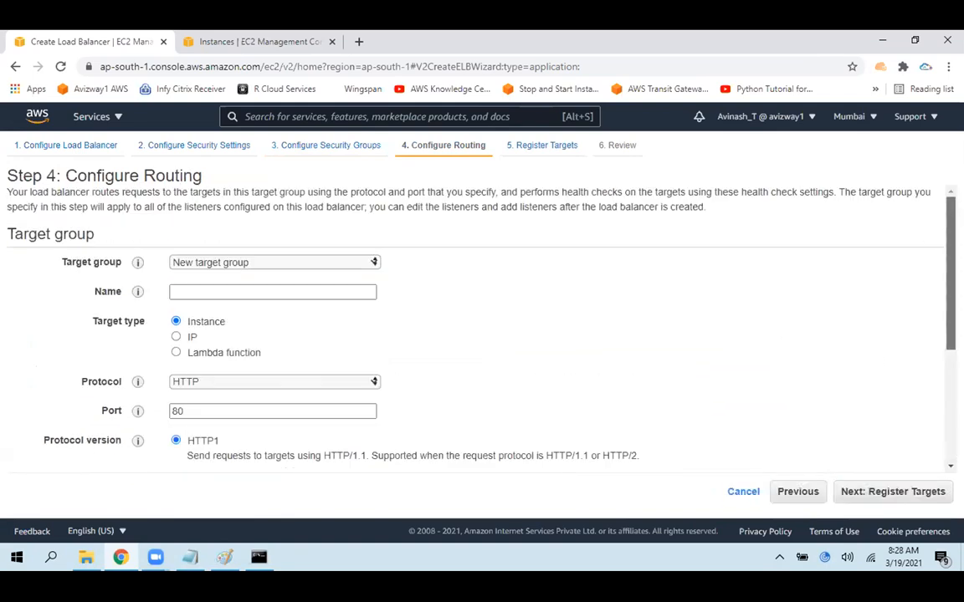
# Switch to the Paint diagram, circle the TG1 and TG2 target groups, and undo both circles
pyautogui.click(224, 557)
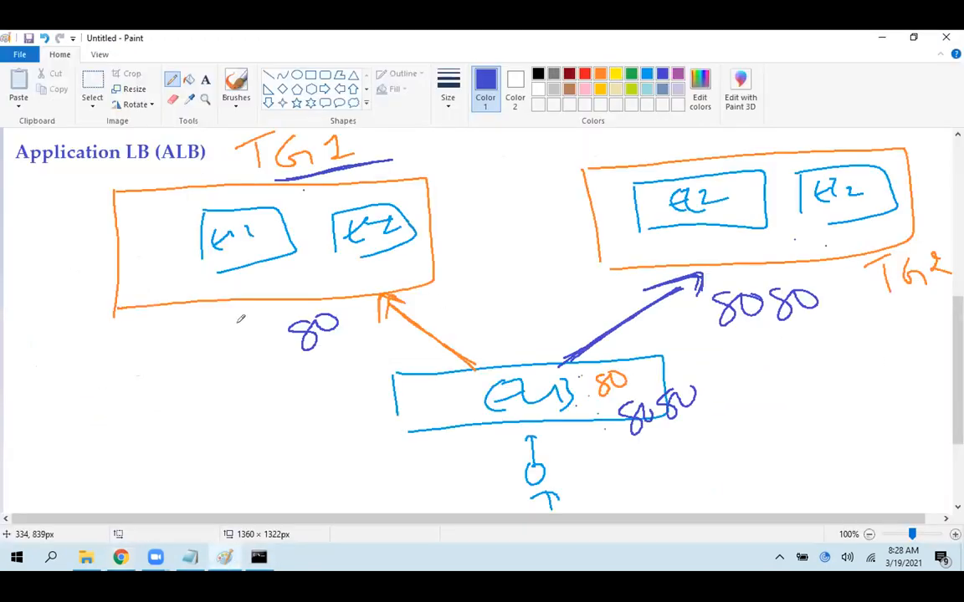
pyautogui.moveTo(203, 141)
pyautogui.mouseDown()
pyautogui.moveTo(167, 147)
pyautogui.moveTo(242, 413)
pyautogui.moveTo(419, 131)
pyautogui.moveTo(372, 128)
pyautogui.mouseUp()
pyautogui.moveTo(560, 146)
pyautogui.mouseDown()
pyautogui.moveTo(823, 400)
pyautogui.moveTo(951, 360)
pyautogui.mouseUp()
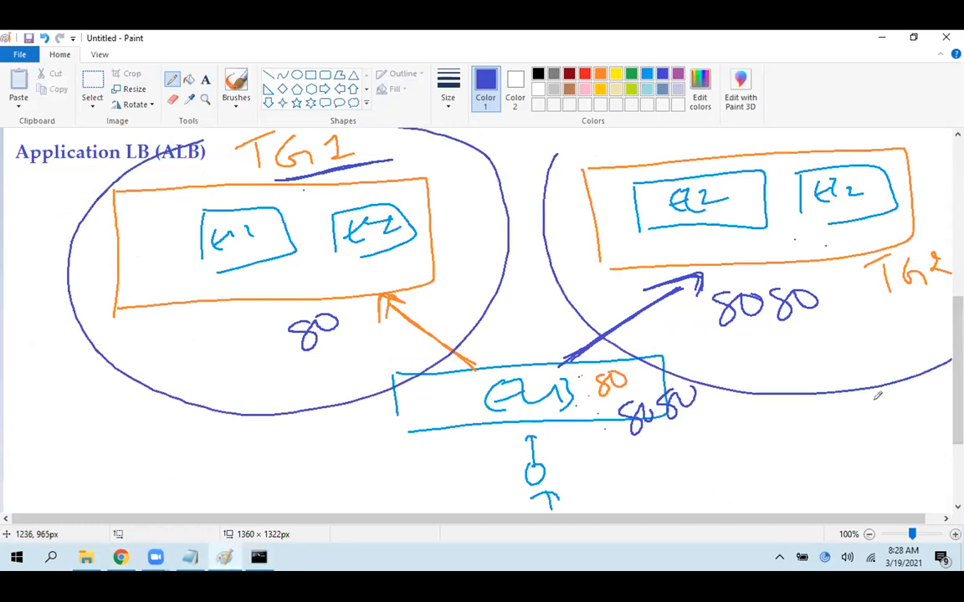
pyautogui.hotkey('ctrl', 'z')
pyautogui.hotkey('ctrl', 'z')
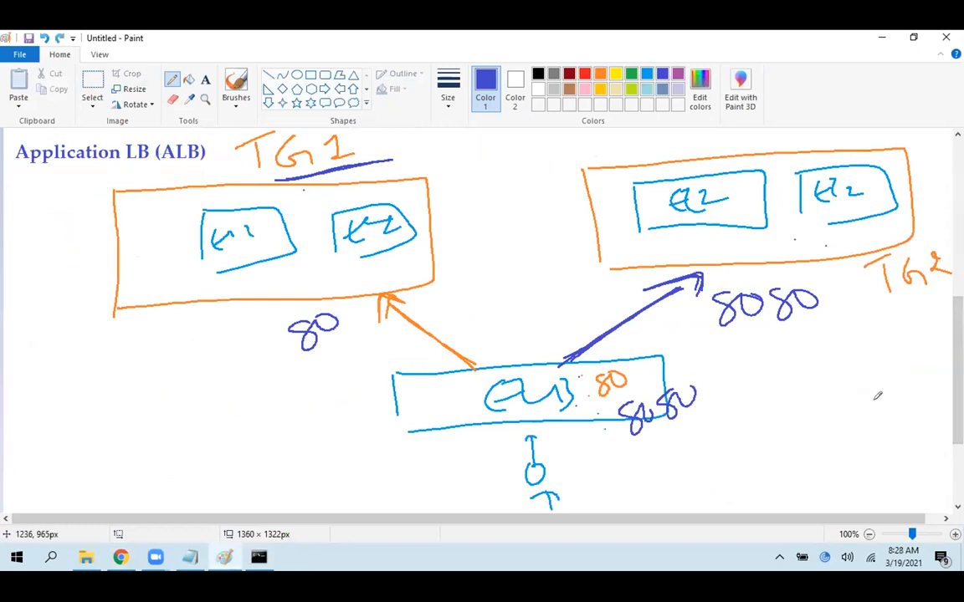
# Return to the load balancer wizard in Chrome, keep New target group selected and activate its name field
pyautogui.click(226, 557)
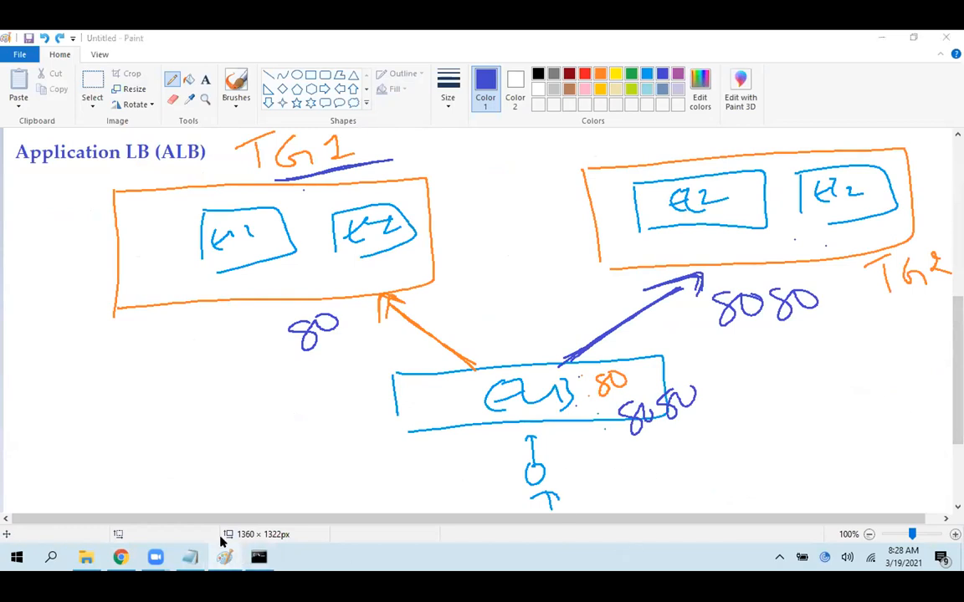
pyautogui.click(204, 266)
pyautogui.click(226, 275)
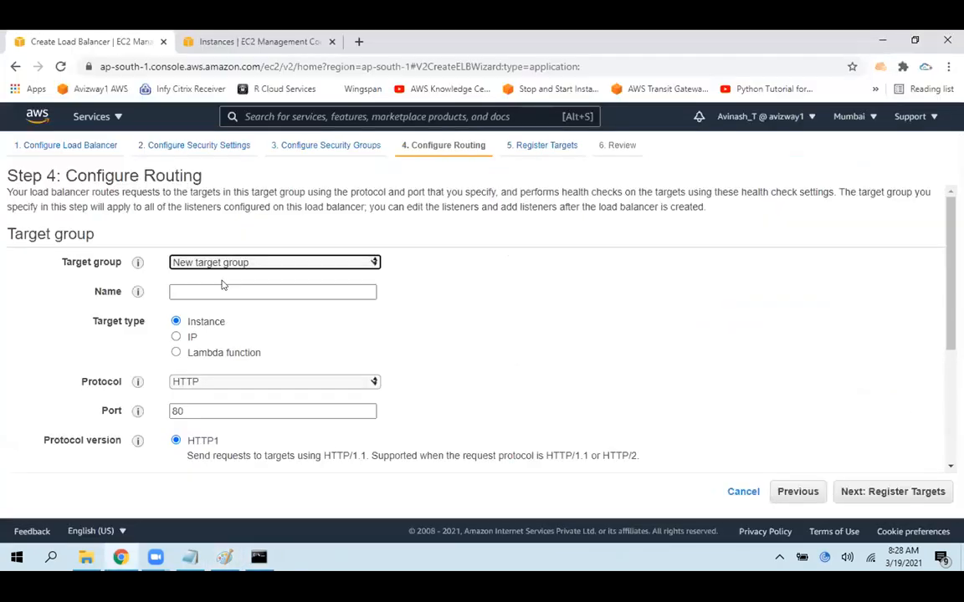
pyautogui.click(224, 285)
pyautogui.click(121, 559)
pyautogui.click(122, 559)
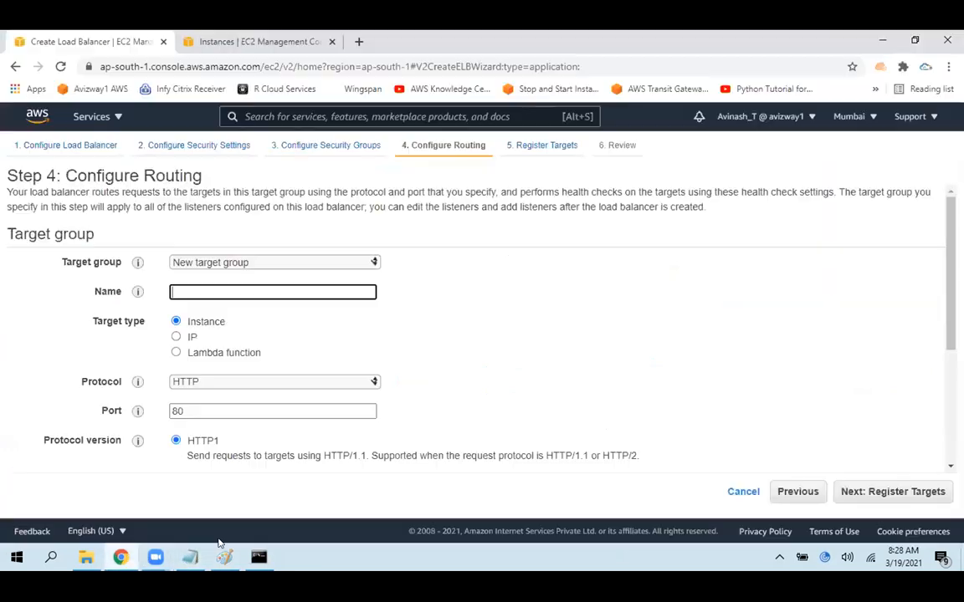
# Underline TG1 in the Paint diagram, return to the wizard in Chrome and name the new target group tg1
pyautogui.click(222, 555)
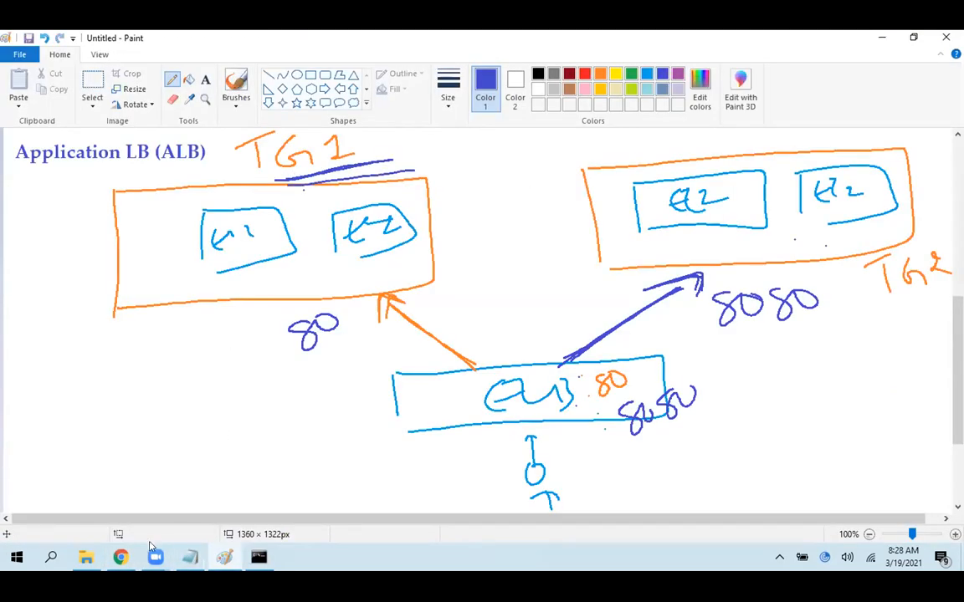
pyautogui.hotkey('alt', 'Tab')
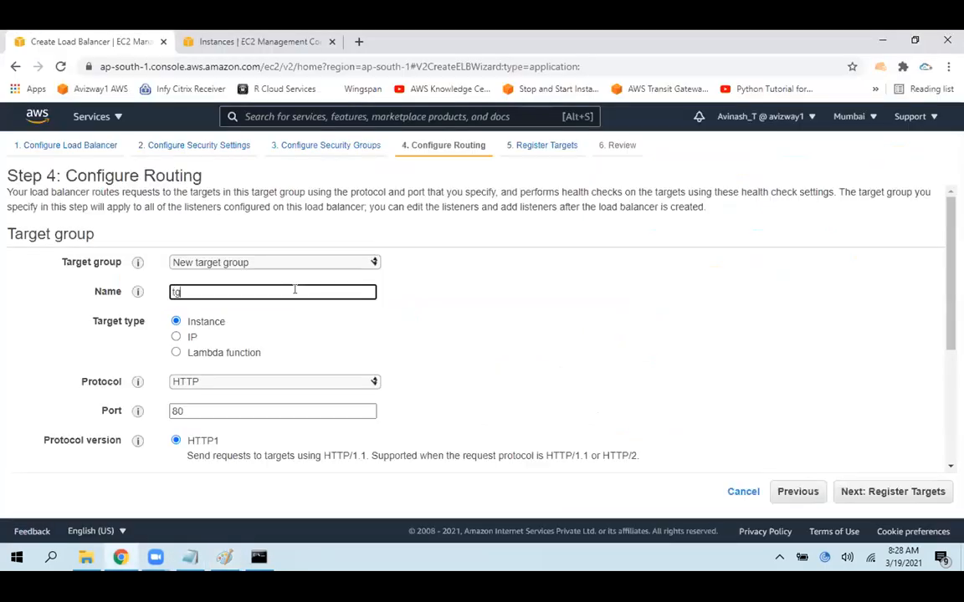
pyautogui.click(583, 310)
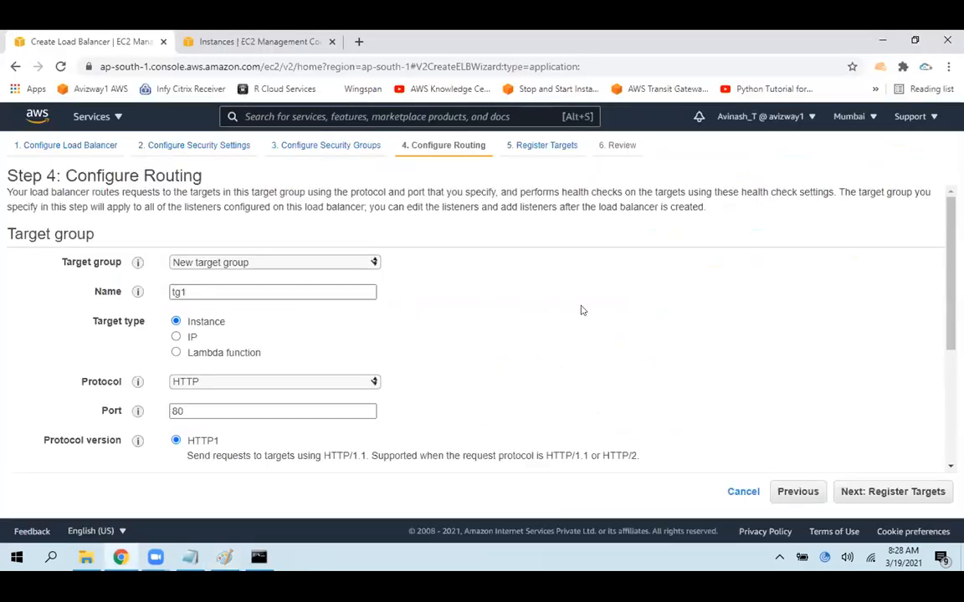
# Switch to the Paint diagram, mark the first EC2 instance inside TG1 and undo the mark
pyautogui.click(222, 557)
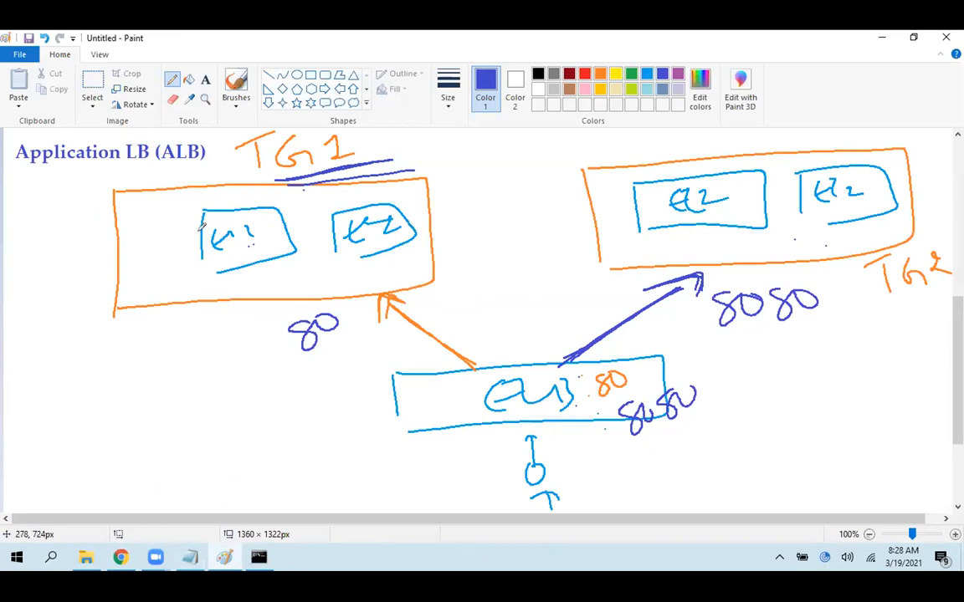
pyautogui.moveTo(201, 233)
pyautogui.mouseDown()
pyautogui.moveTo(168, 199)
pyautogui.moveTo(174, 193)
pyautogui.moveTo(184, 198)
pyautogui.moveTo(201, 274)
pyautogui.moveTo(268, 266)
pyautogui.mouseUp()
pyautogui.hotkey('ctrl', 'z')
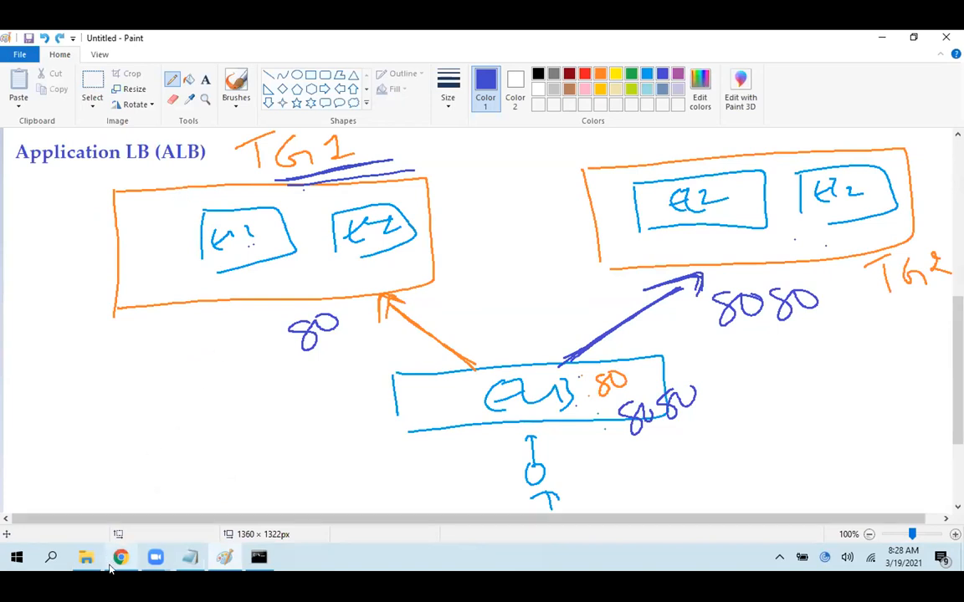
# Return to the load balancer wizard in Chrome, try the Lambda function target type and set it back to Instance
pyautogui.hotkey('alt', 'Tab')
pyautogui.moveTo(188, 322); pyautogui.dragTo(422, 331)
pyautogui.click(228, 340)
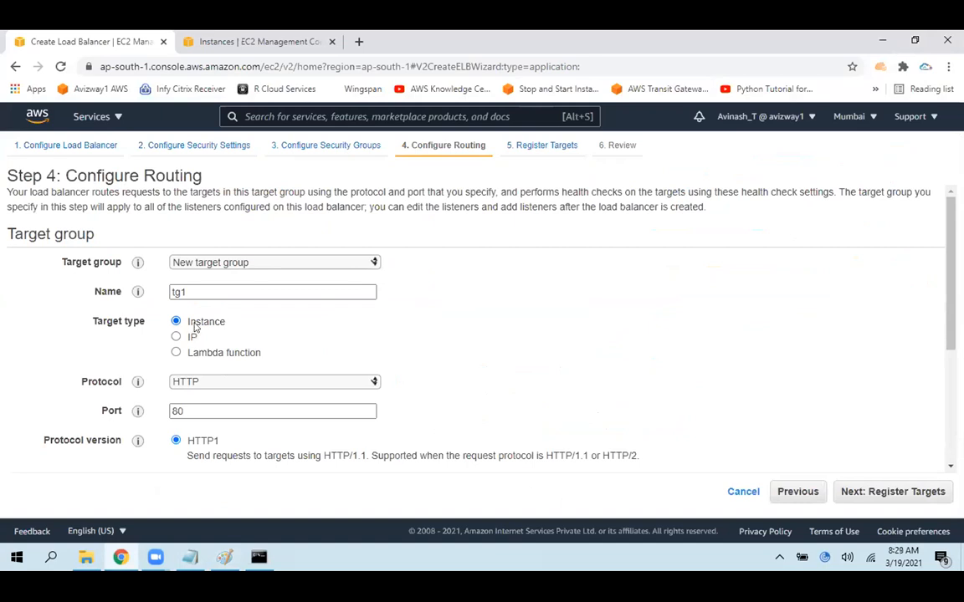
pyautogui.click(210, 353)
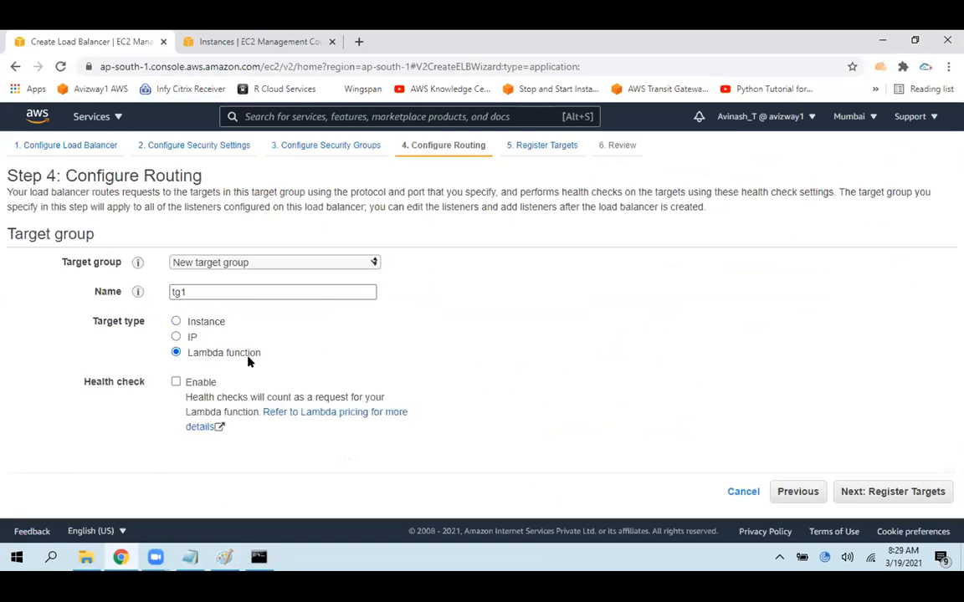
pyautogui.click(192, 324)
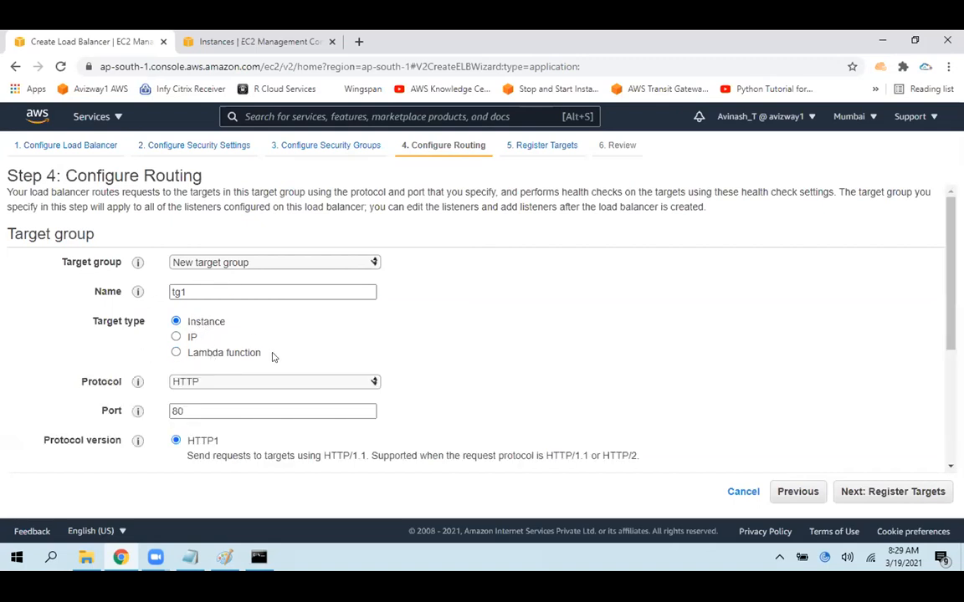
pyautogui.moveTo(190, 323); pyautogui.dragTo(226, 329)
pyautogui.click(274, 327)
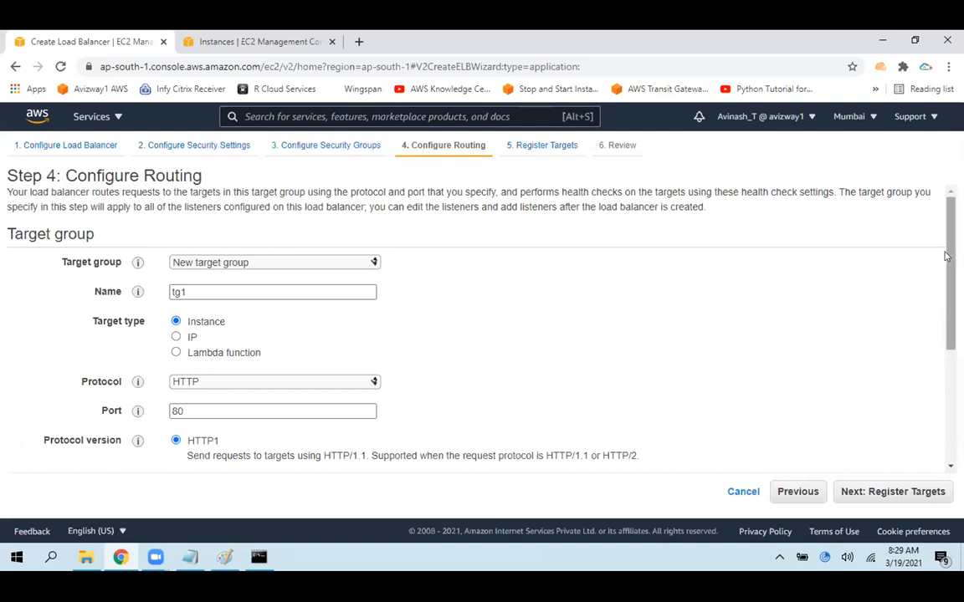
# Examine the protocol, port and protocol version settings of the target group tg1
pyautogui.scroll(-1, 853, 231)
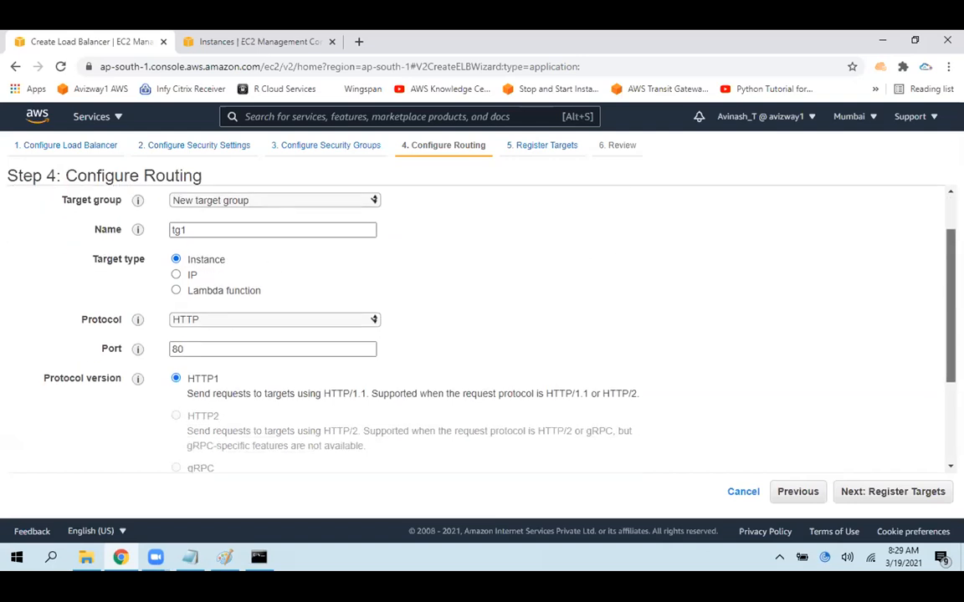
pyautogui.doubleClick(190, 334)
pyautogui.click(749, 285)
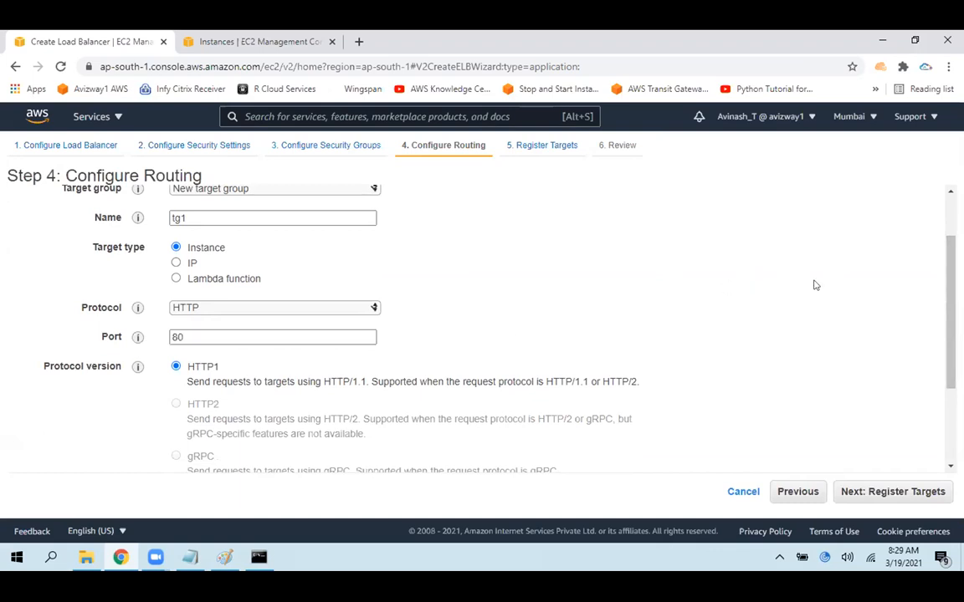
pyautogui.scroll(-1, 688, 338)
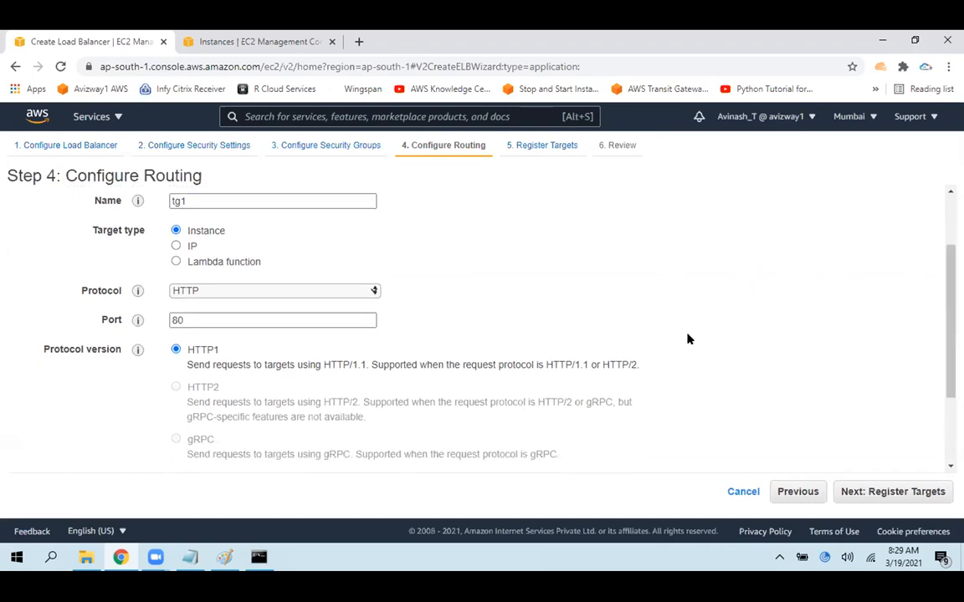
pyautogui.moveTo(235, 363); pyautogui.dragTo(703, 376)
pyautogui.click(815, 336)
# Set the health check path to /index.html and expand the advanced health check settings
pyautogui.scroll(-3, 941, 282)
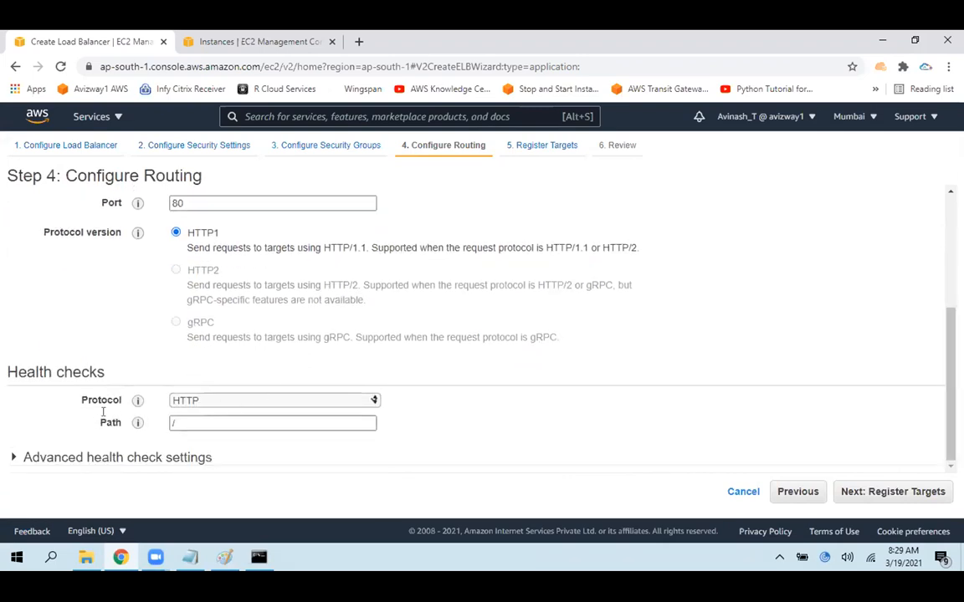
pyautogui.click(200, 417)
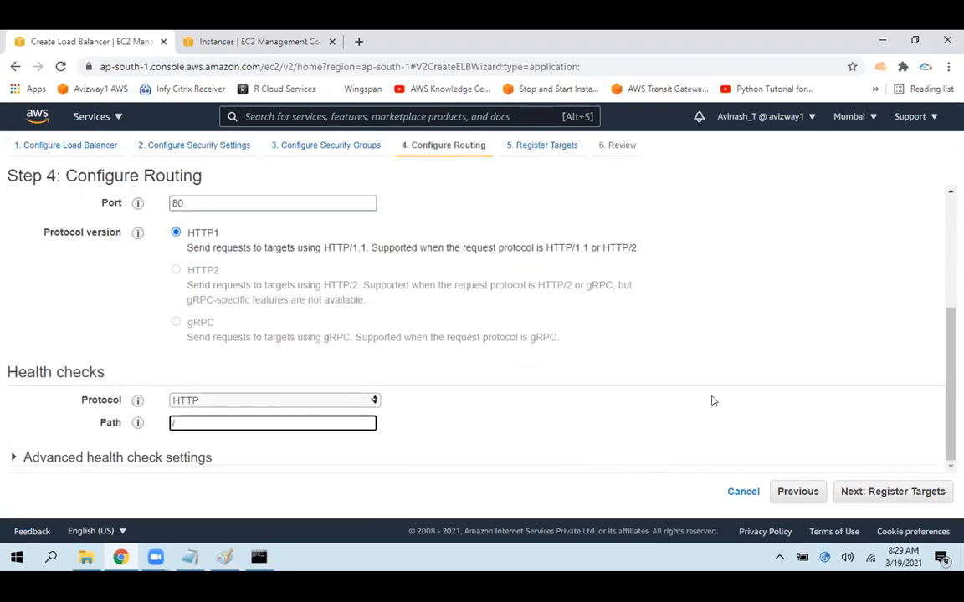
pyautogui.write('index.html')
pyautogui.click(187, 458)
pyautogui.moveTo(948, 291); pyautogui.dragTo(947, 441)
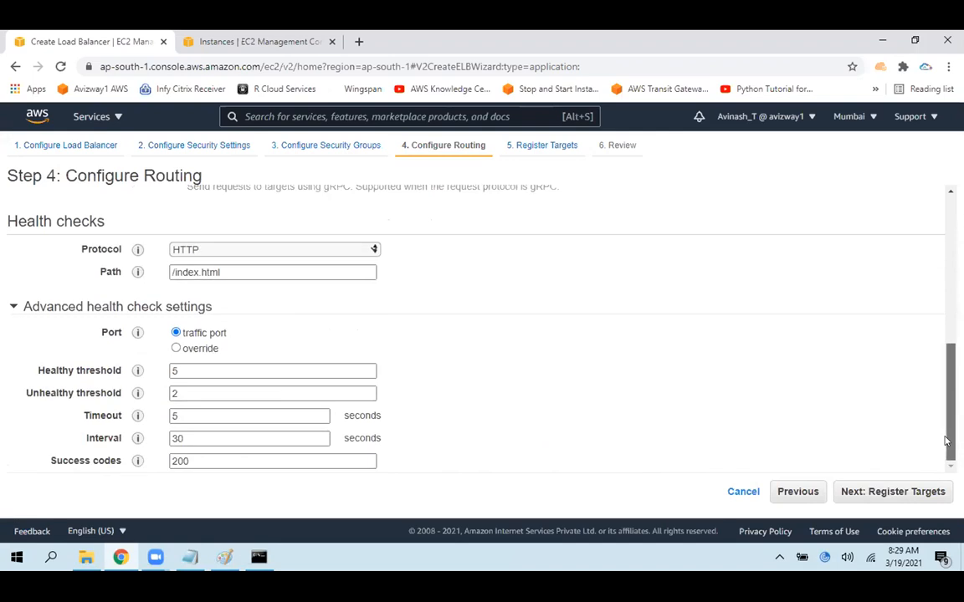
# Set the health check's healthy threshold to 2, timeout to 2 seconds and interval to 5 seconds
pyautogui.click(245, 369)
pyautogui.press('BackSpace')
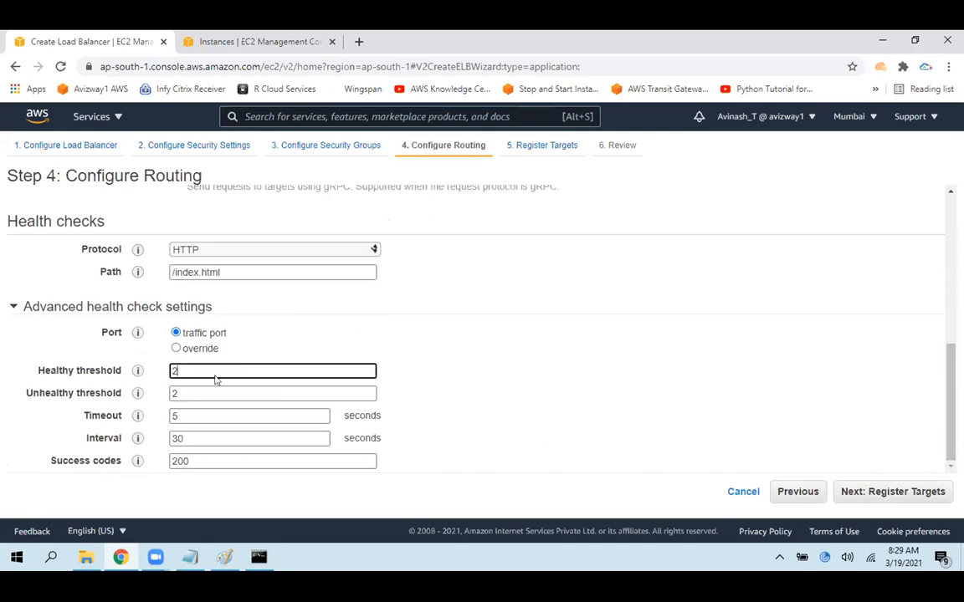
pyautogui.write('2')
pyautogui.press('Tab')
pyautogui.press('Tab')
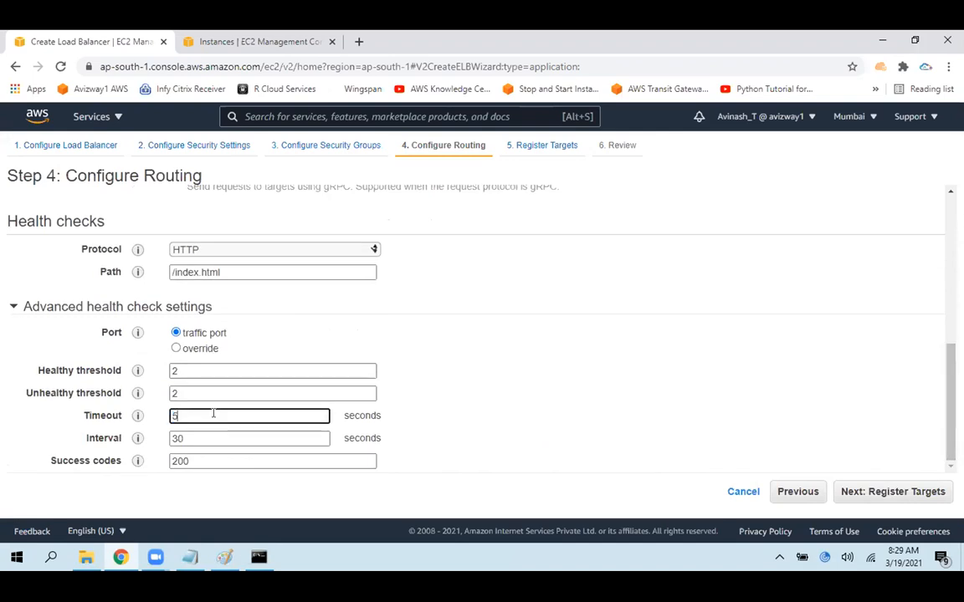
pyautogui.write('2')
pyautogui.press('Tab')
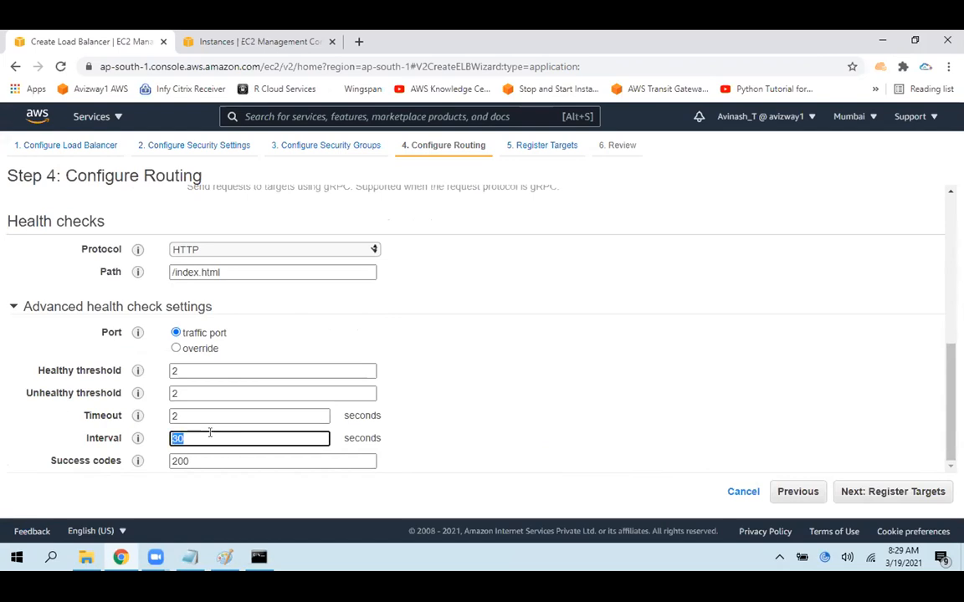
pyautogui.press('BackSpace')
pyautogui.write('5')
pyautogui.click(188, 476)
pyautogui.click(200, 461)
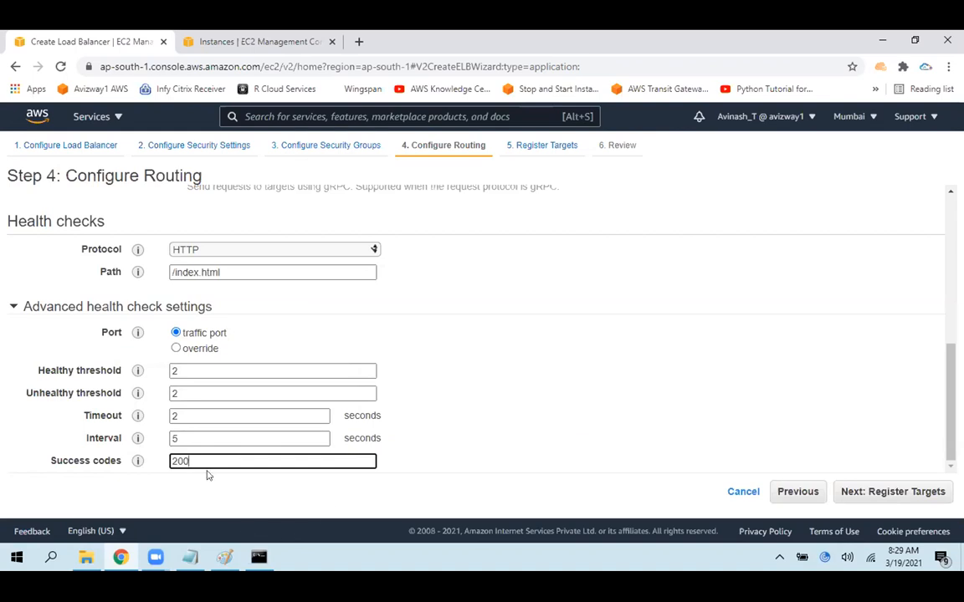
# Write the note "200-299 : ok/success" under the Access Logs line of ec2.txt in Notepad, then cut it out again
pyautogui.click(195, 557)
pyautogui.click(21, 521)
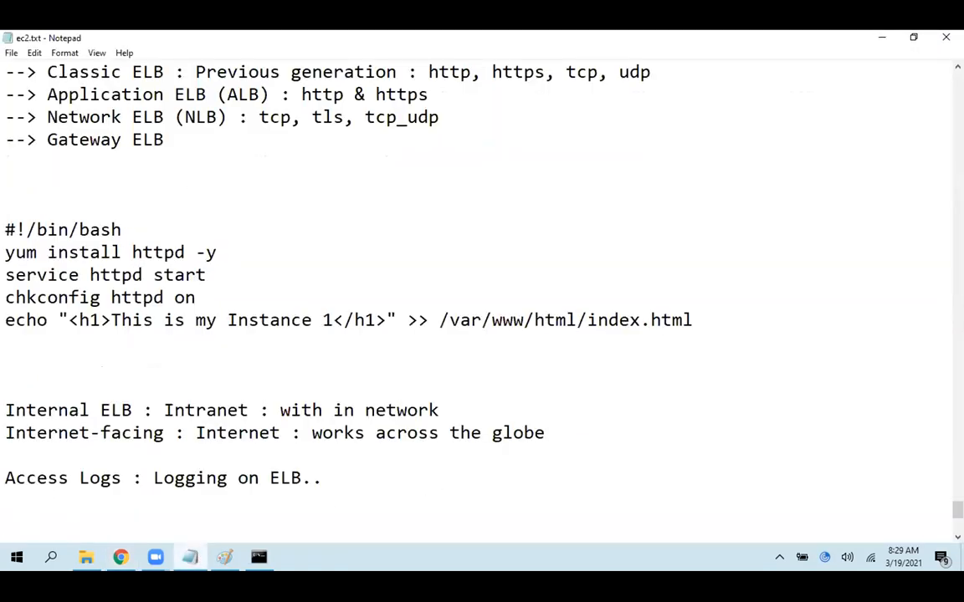
pyautogui.write('200-299')
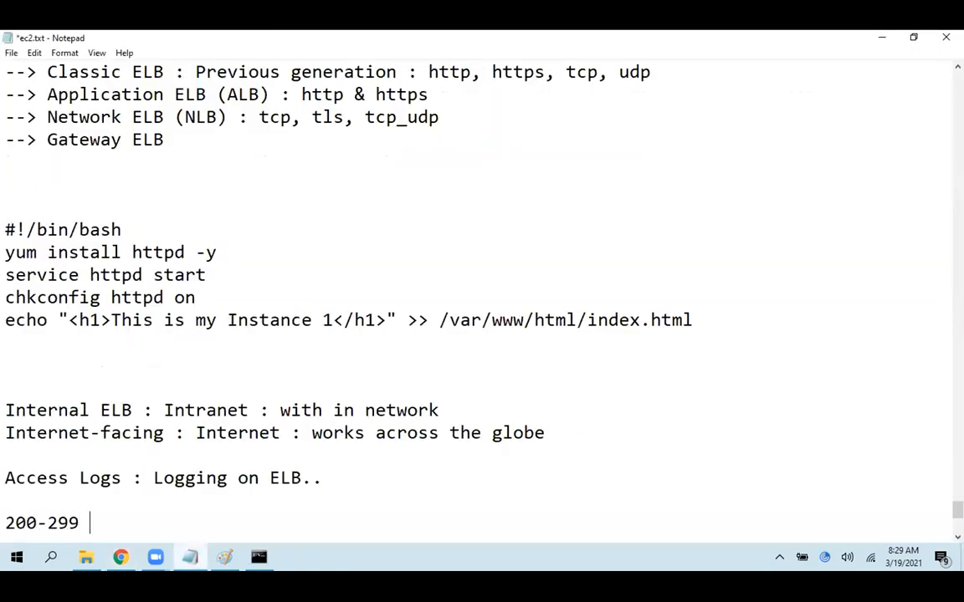
pyautogui.write(' : ok/success')
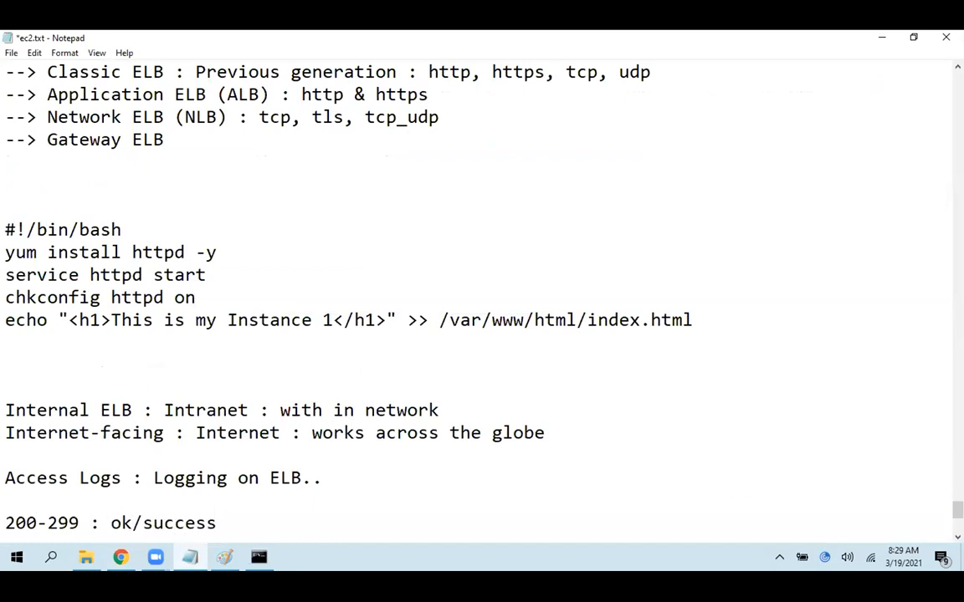
pyautogui.hotkey('shift', 'Home')
pyautogui.hotkey('ctrl', 'x')
# Return to the wizard in Chrome, try 200-299 as the health check success codes and restore them to 200
pyautogui.hotkey('alt', 'Tab')
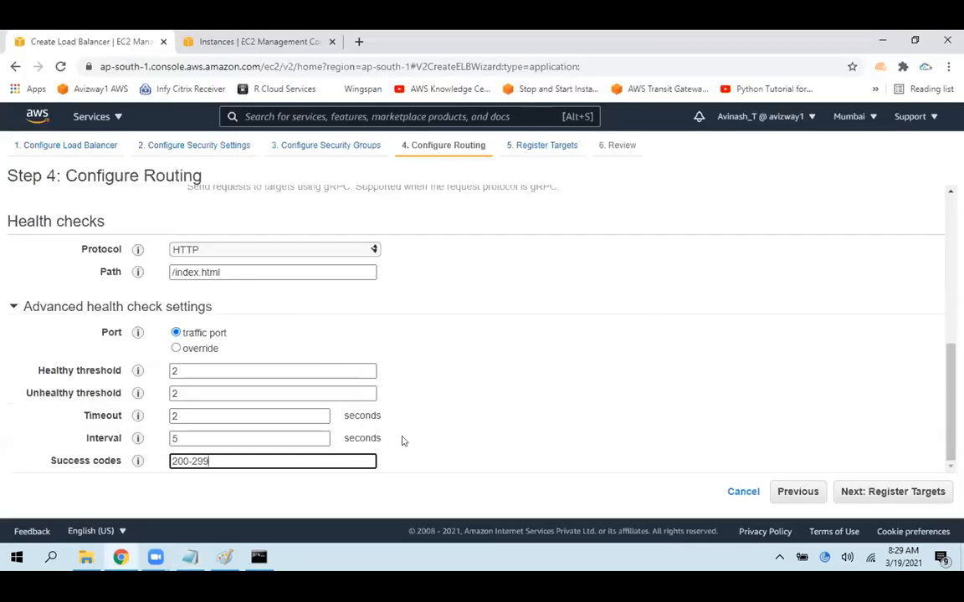
pyautogui.hotkey('shift', 'Left')
pyautogui.hotkey('shift', 'Left')
pyautogui.hotkey('shift', 'Left')
pyautogui.press('BackSpace')
pyautogui.click(561, 426)
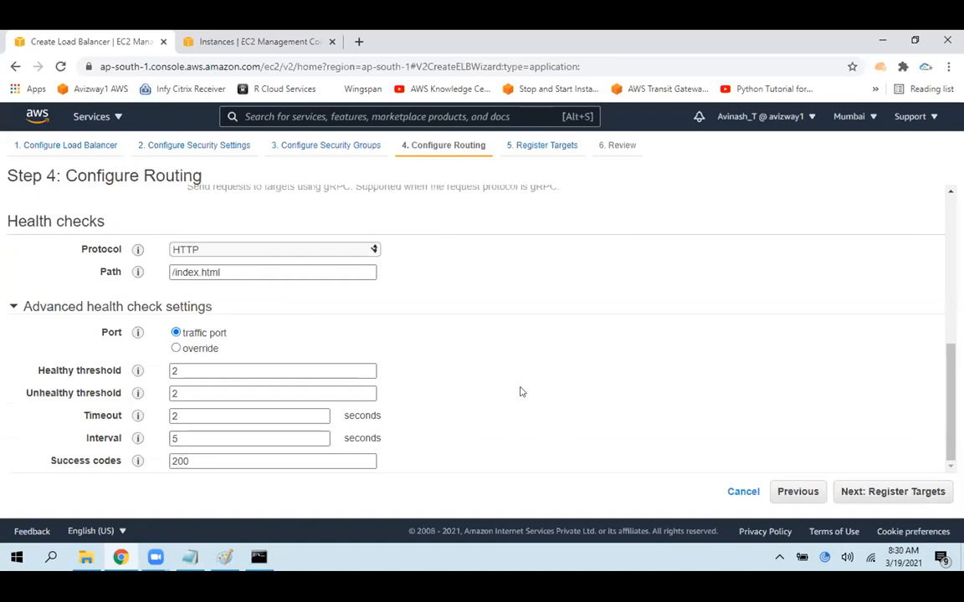
# Collapse the advanced health check settings and review the target group's name and target type
pyautogui.click(75, 306)
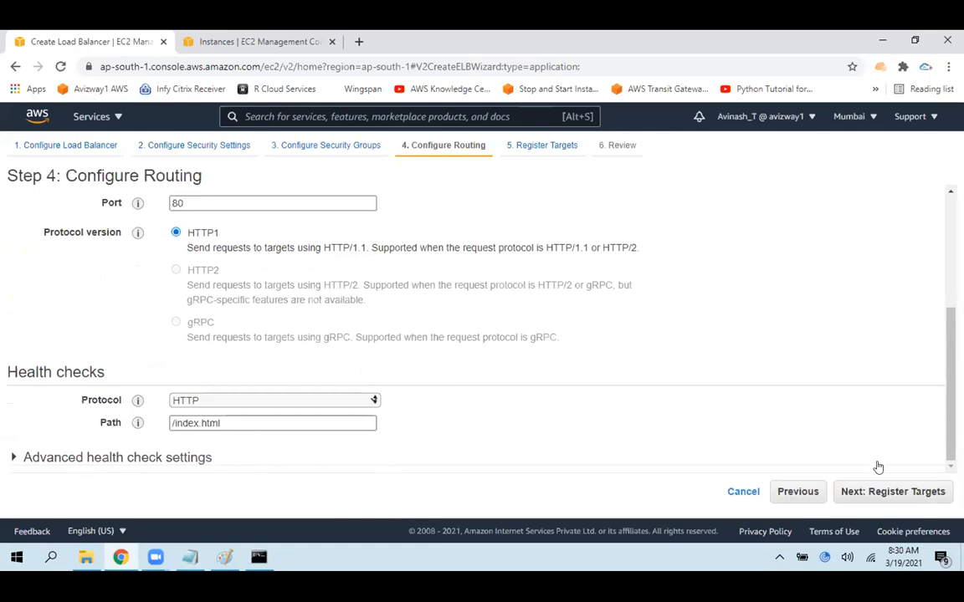
pyautogui.scroll(3, 218, 326)
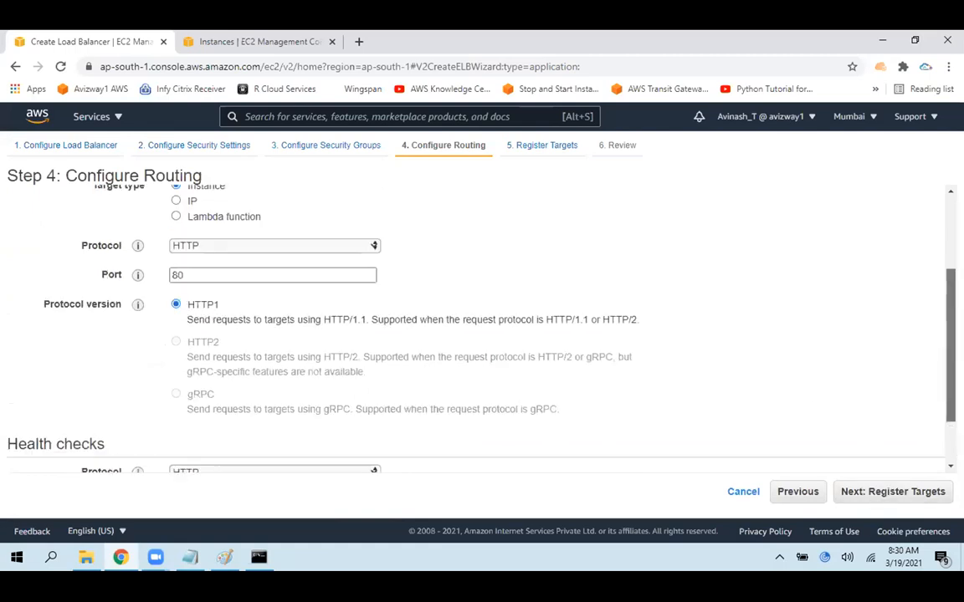
pyautogui.doubleClick(324, 288)
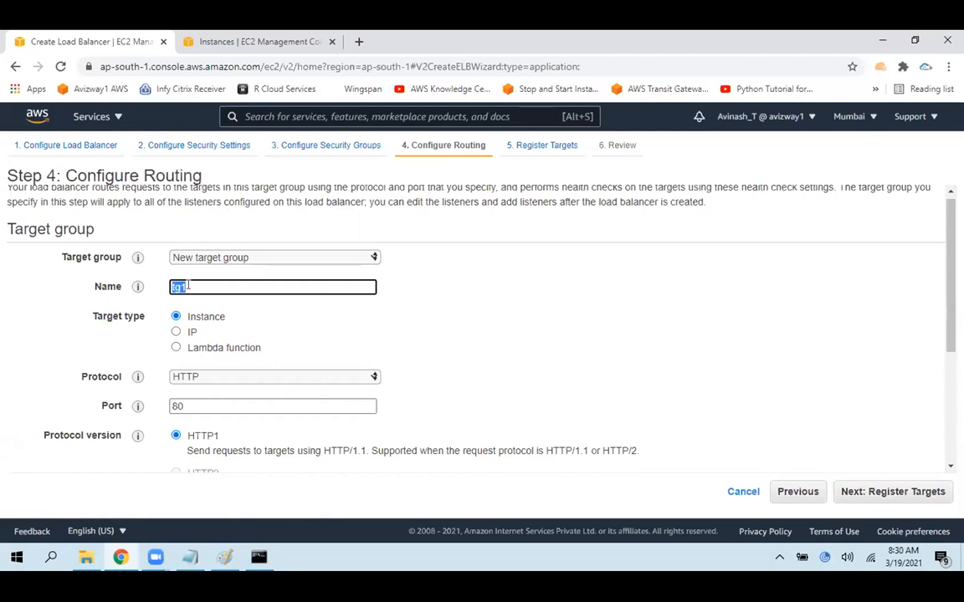
pyautogui.moveTo(253, 320); pyautogui.dragTo(175, 315)
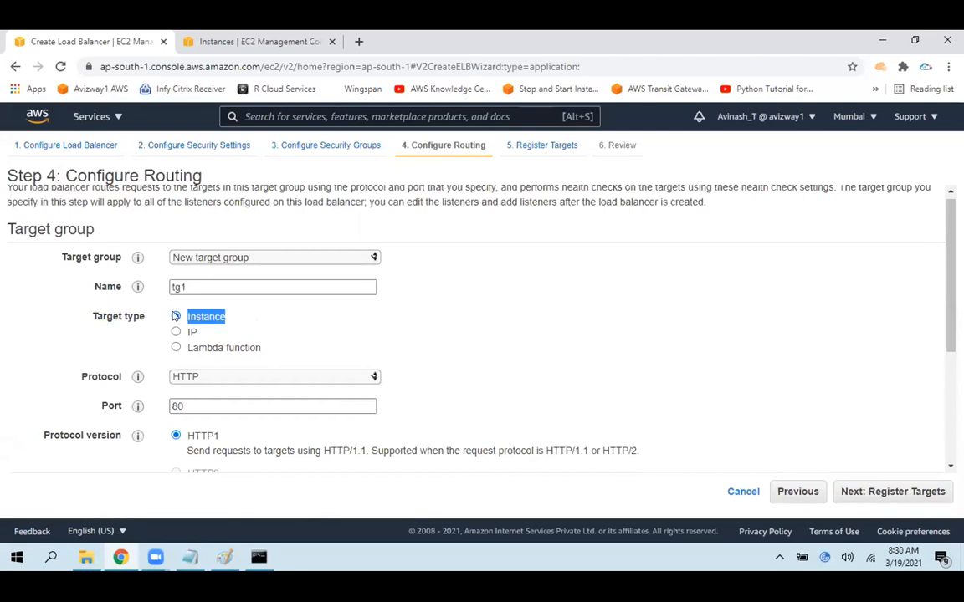
# Select Web Server 1 in the EC2 instances list and highlight its instance ID
pyautogui.click(200, 39)
pyautogui.click(188, 224)
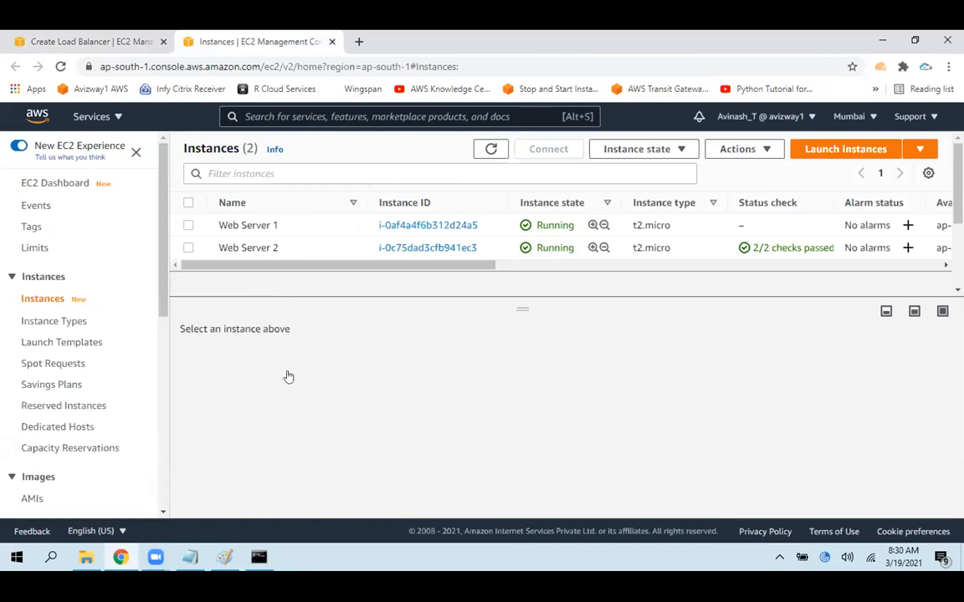
pyautogui.moveTo(223, 453); pyautogui.dragTo(305, 448)
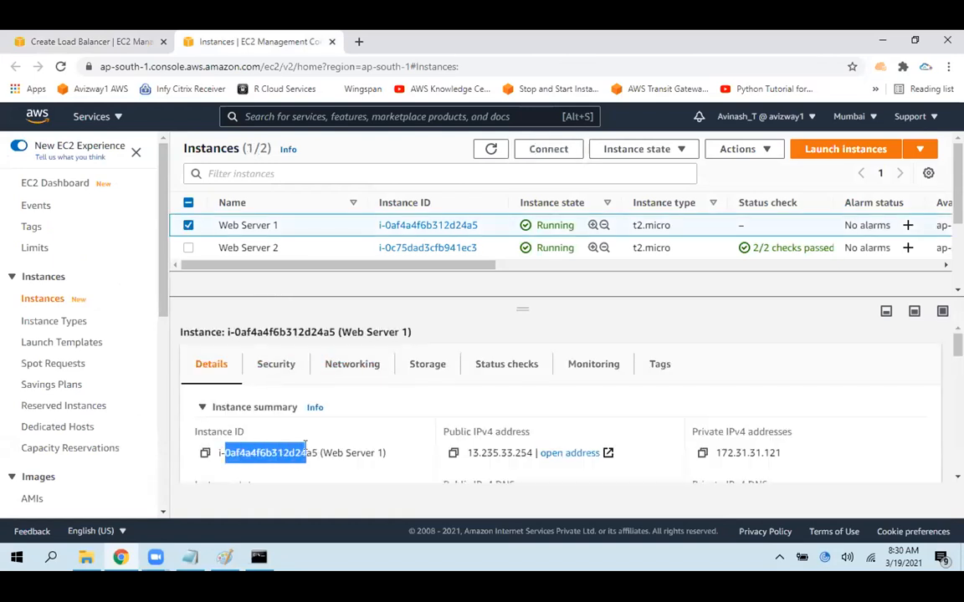
# Try the IP target type in the wizard and highlight Web Server 1's private IPv4 address in the instances list
pyautogui.click(125, 39)
pyautogui.click(175, 331)
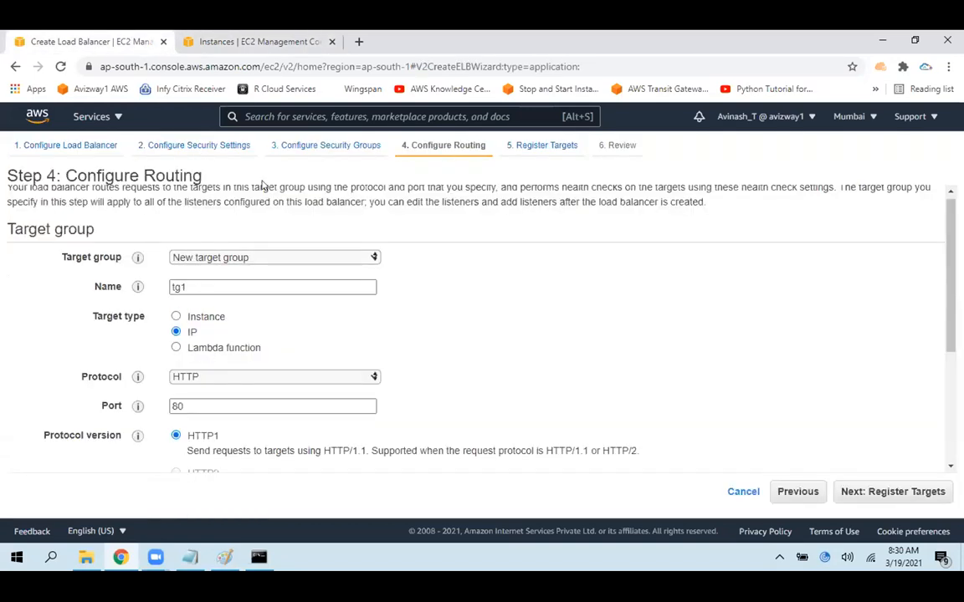
pyautogui.click(251, 41)
pyautogui.moveTo(720, 453); pyautogui.dragTo(786, 455)
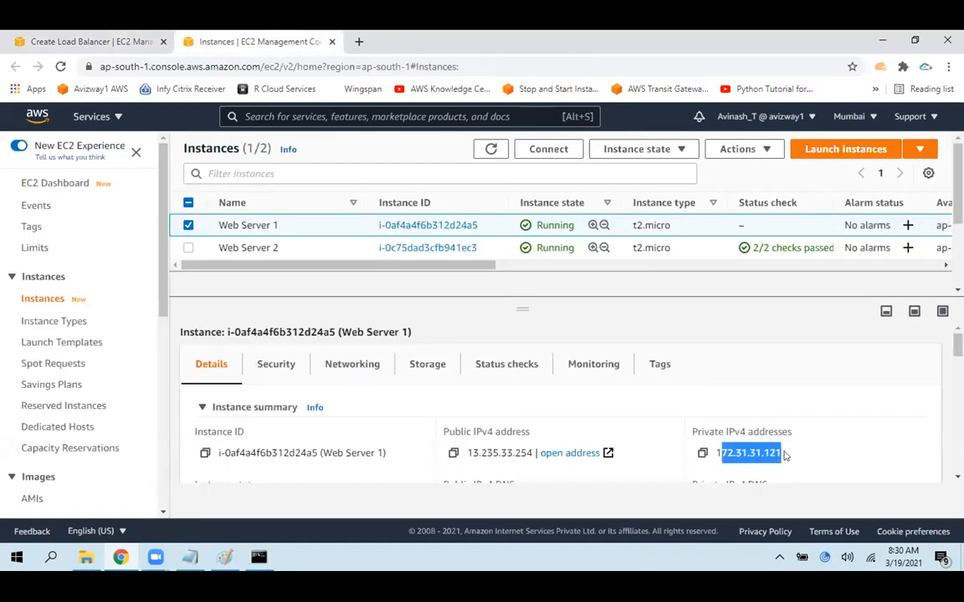
# Set the target type to Instance in the wizard and proceed to registering targets
pyautogui.click(83, 39)
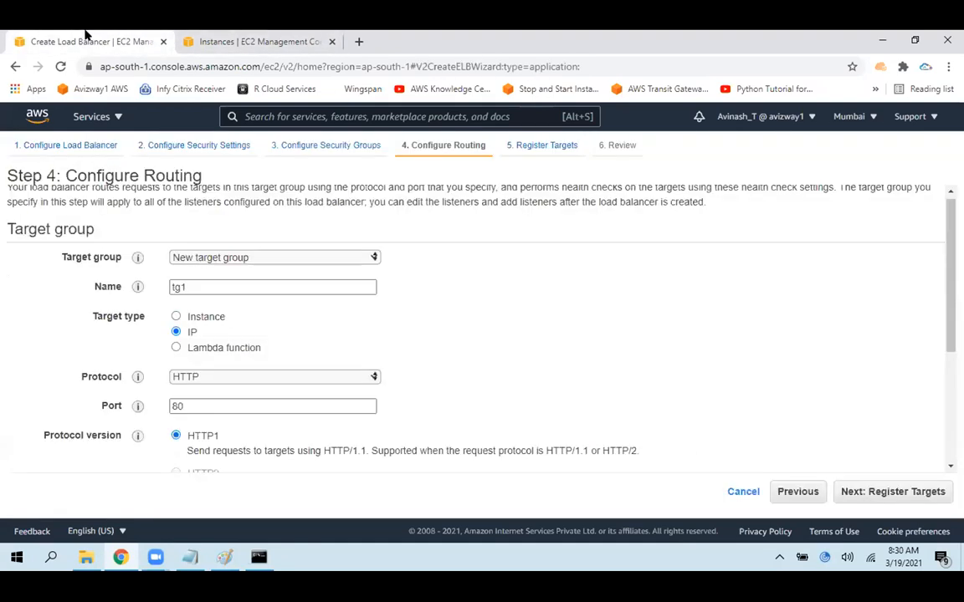
pyautogui.click(205, 318)
pyautogui.click(889, 492)
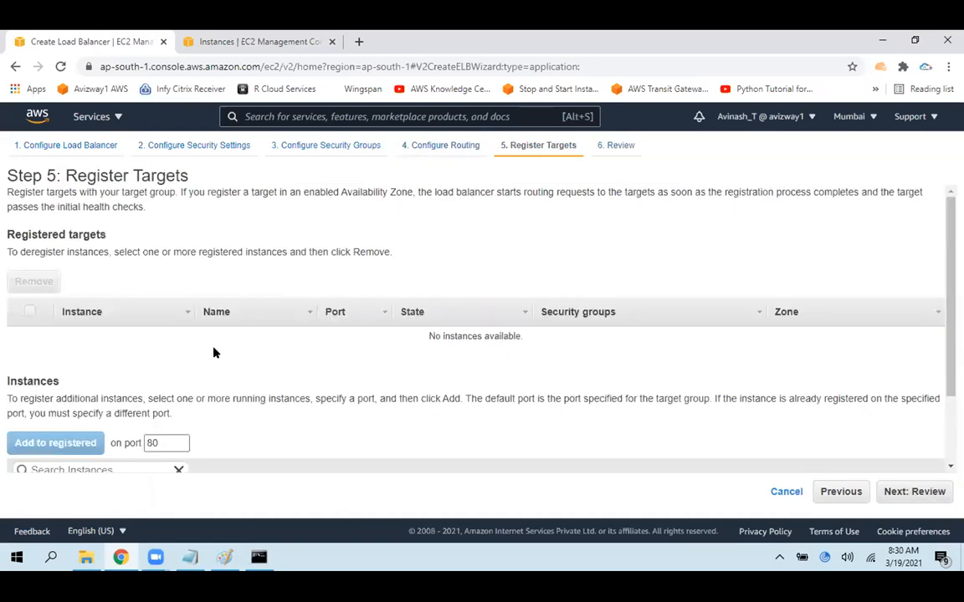
# Switch to the Paint diagram and mark the TG1 target group and its two EC2 instances
pyautogui.click(223, 562)
pyautogui.moveTo(249, 171)
pyautogui.mouseDown()
pyautogui.moveTo(322, 167)
pyautogui.moveTo(227, 167)
pyautogui.moveTo(268, 182)
pyautogui.mouseUp()
pyautogui.moveTo(249, 269); pyautogui.dragTo(275, 268)
pyautogui.moveTo(350, 278); pyautogui.dragTo(410, 266)
# Return to the wizard in Chrome and register Web Server 1 and Web Server 2 as targets on port 80
pyautogui.click(120, 558)
pyautogui.scroll(-2, 934, 464)
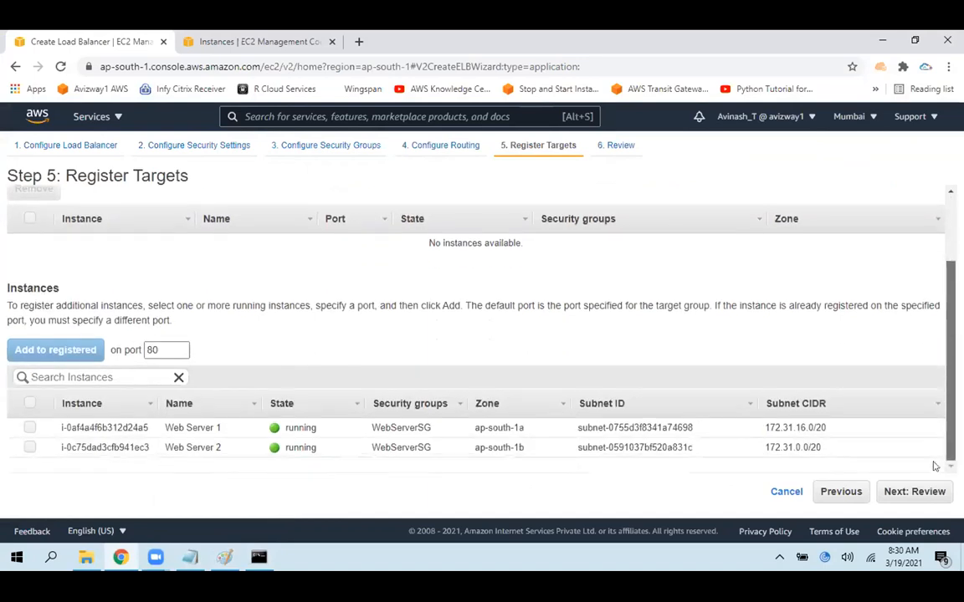
pyautogui.click(30, 427)
pyautogui.click(29, 448)
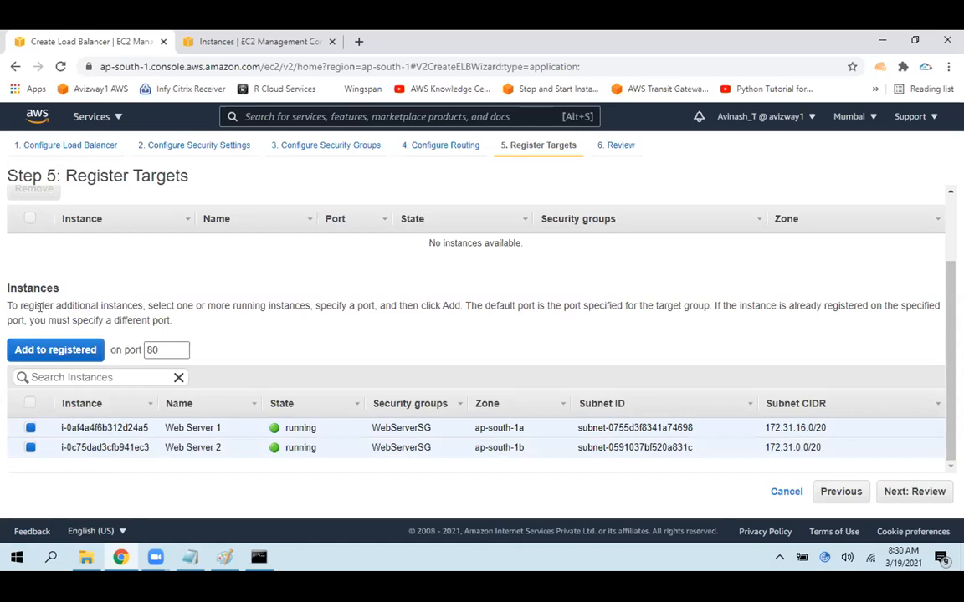
pyautogui.click(55, 351)
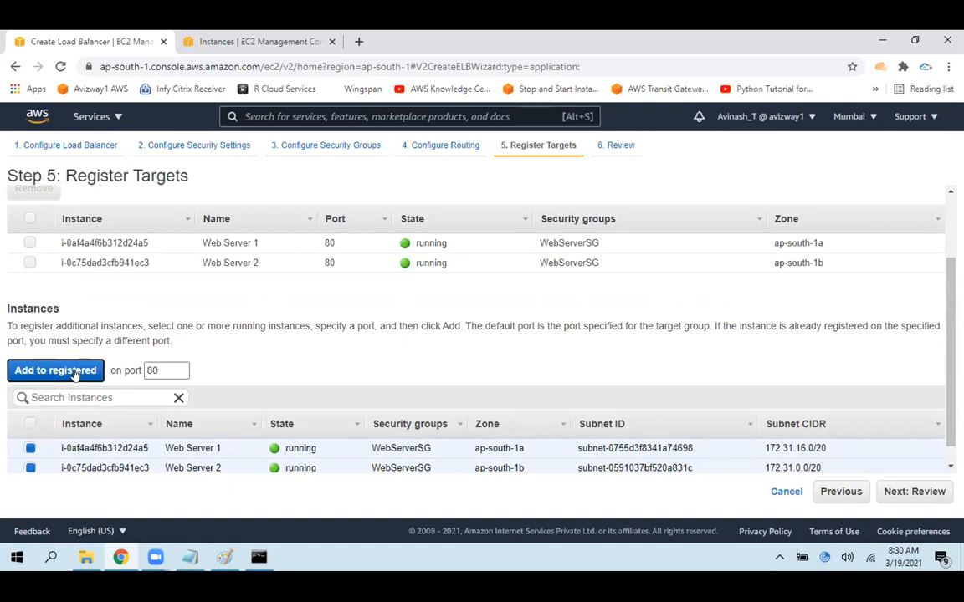
# Try to register the same two web server instances again on port 80
pyautogui.click(30, 450)
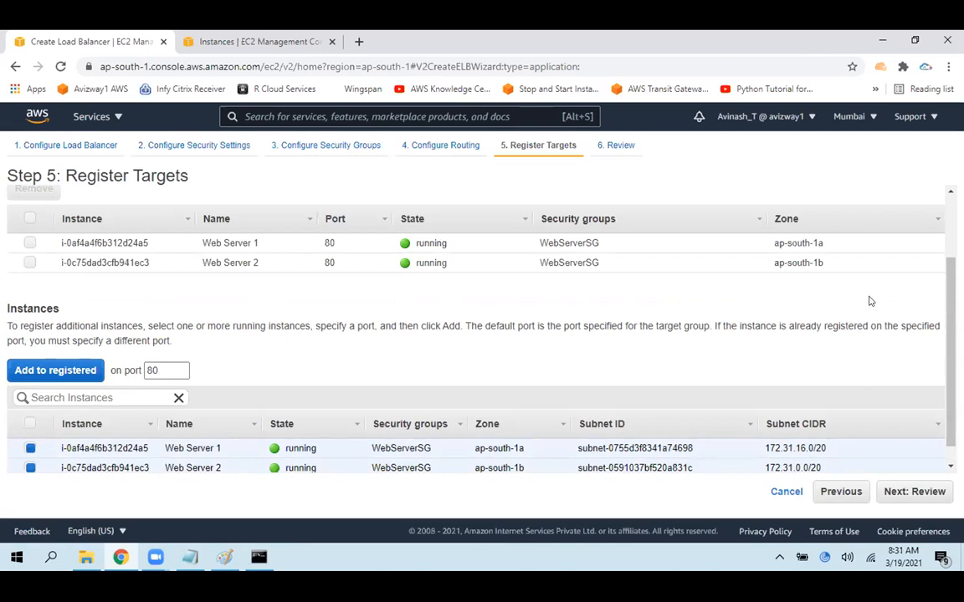
pyautogui.click(36, 369)
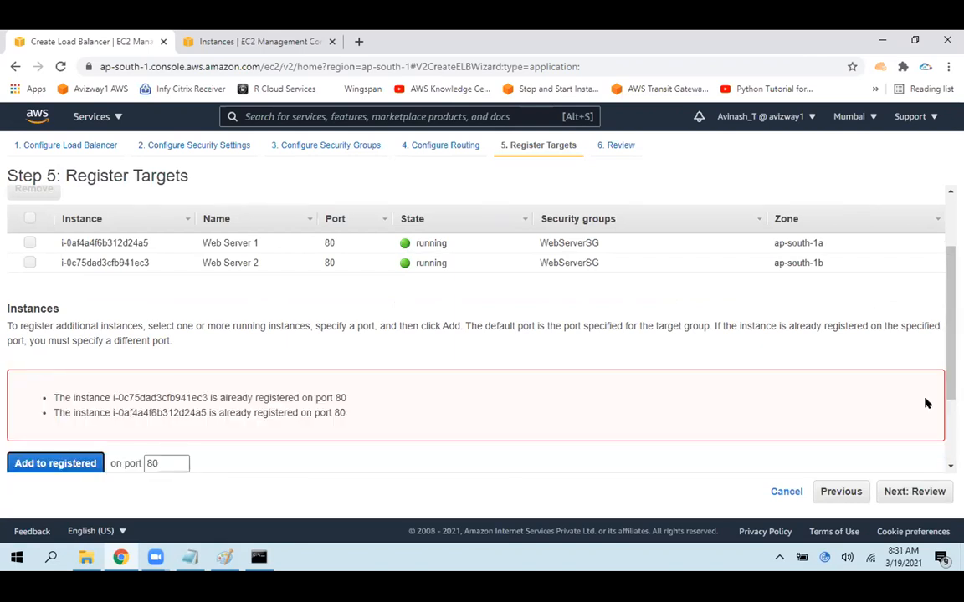
# Proceed to the wizard's review and check the load balancer's name, scheme, listeners, IP address type, VPC and subnets
pyautogui.scroll(1, 502, 360)
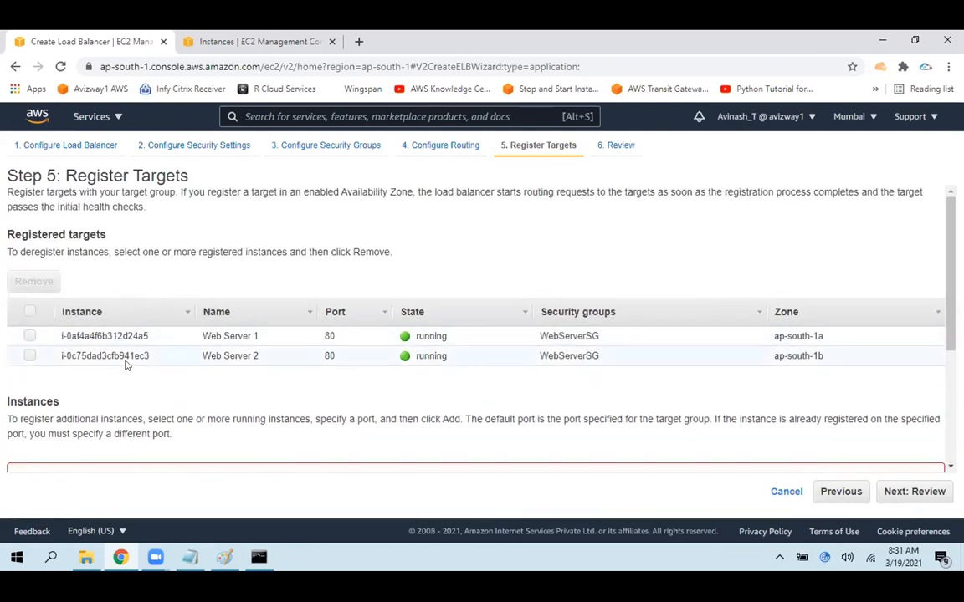
pyautogui.click(914, 491)
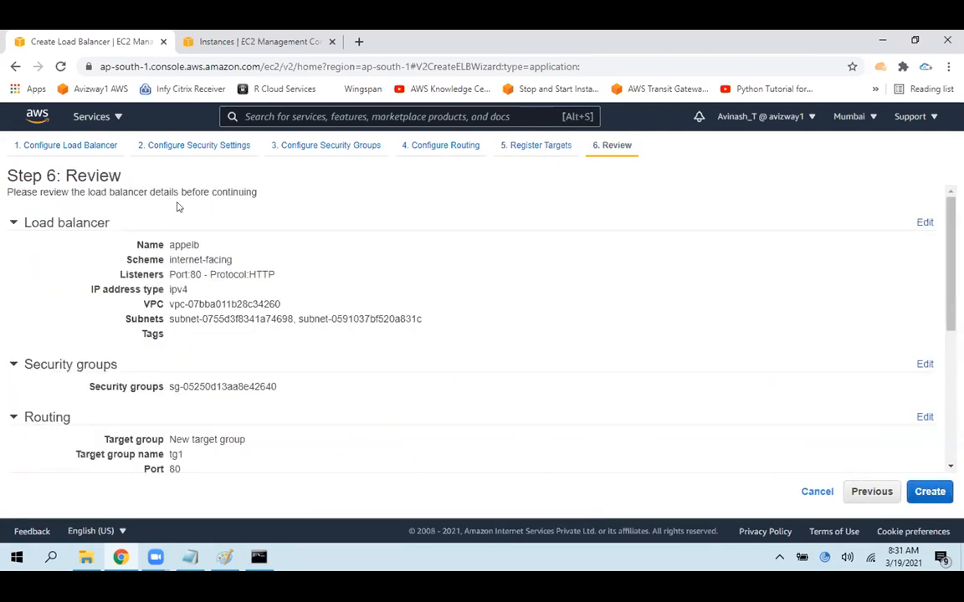
pyautogui.moveTo(167, 244); pyautogui.dragTo(268, 245)
pyautogui.moveTo(168, 256); pyautogui.dragTo(246, 255)
pyautogui.moveTo(169, 277); pyautogui.dragTo(287, 281)
pyautogui.click(185, 299)
pyautogui.moveTo(169, 288); pyautogui.dragTo(239, 286)
pyautogui.moveTo(172, 304); pyautogui.dragTo(317, 302)
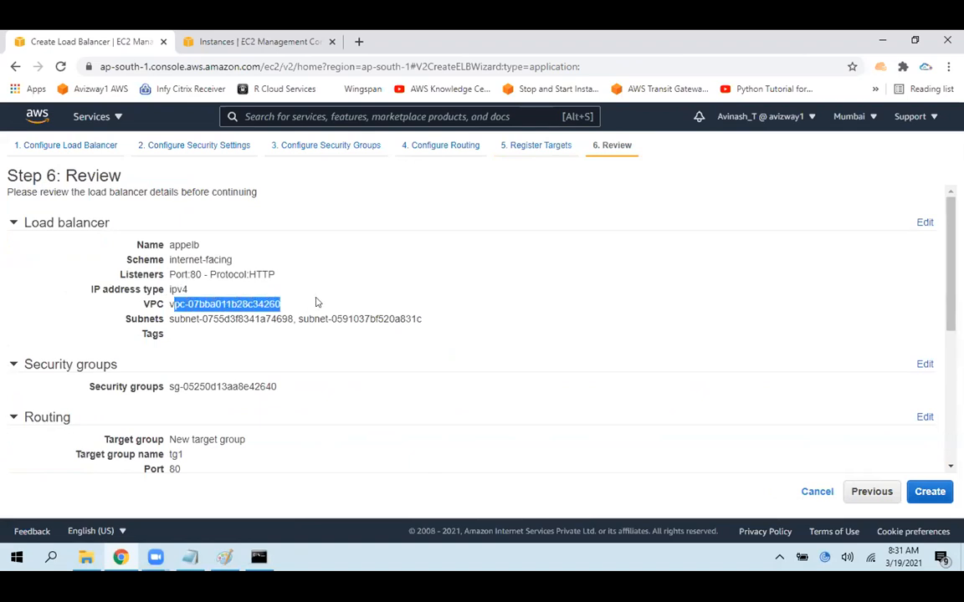
pyautogui.moveTo(176, 319); pyautogui.dragTo(126, 318)
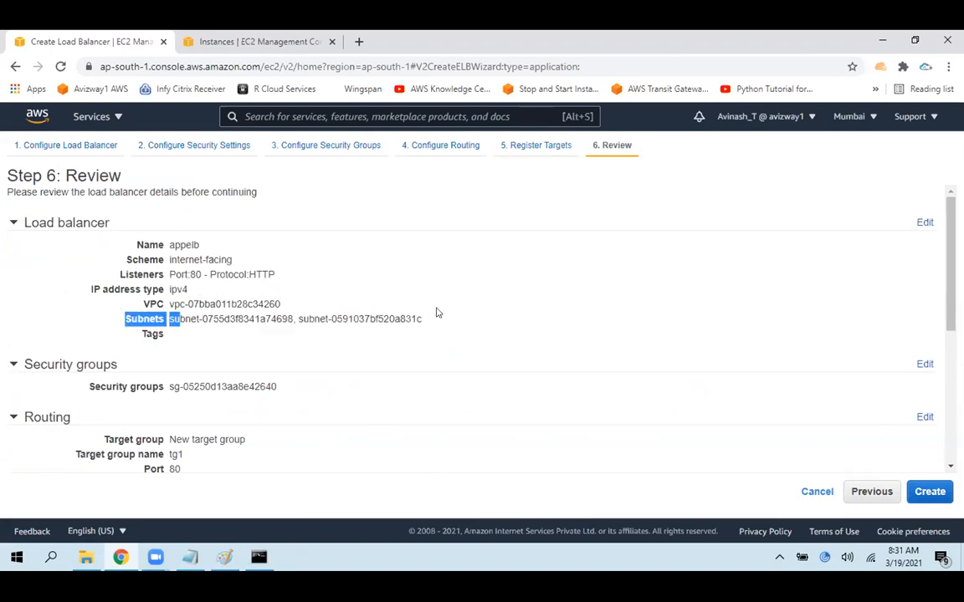
# Check the load balancer's security group, the routing settings of target group tg1 and its registered instances
pyautogui.moveTo(945, 241); pyautogui.dragTo(940, 316)
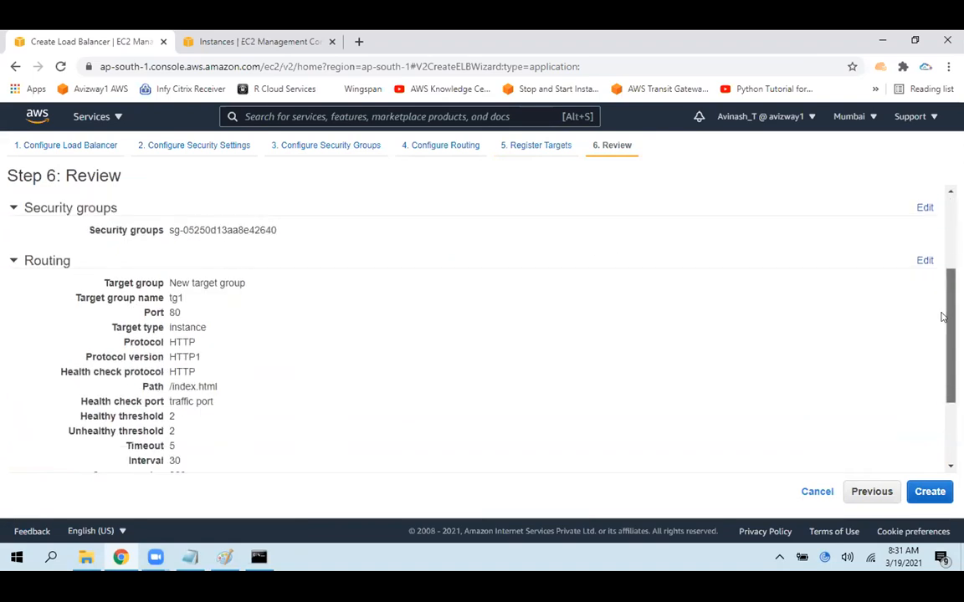
pyautogui.moveTo(175, 230); pyautogui.dragTo(348, 233)
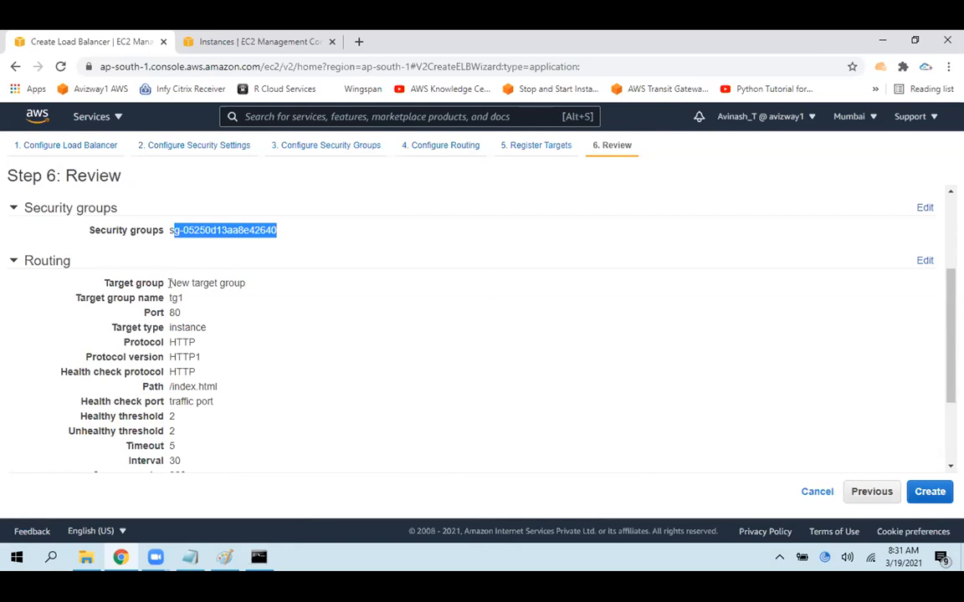
pyautogui.moveTo(169, 283); pyautogui.dragTo(180, 439)
pyautogui.click(479, 379)
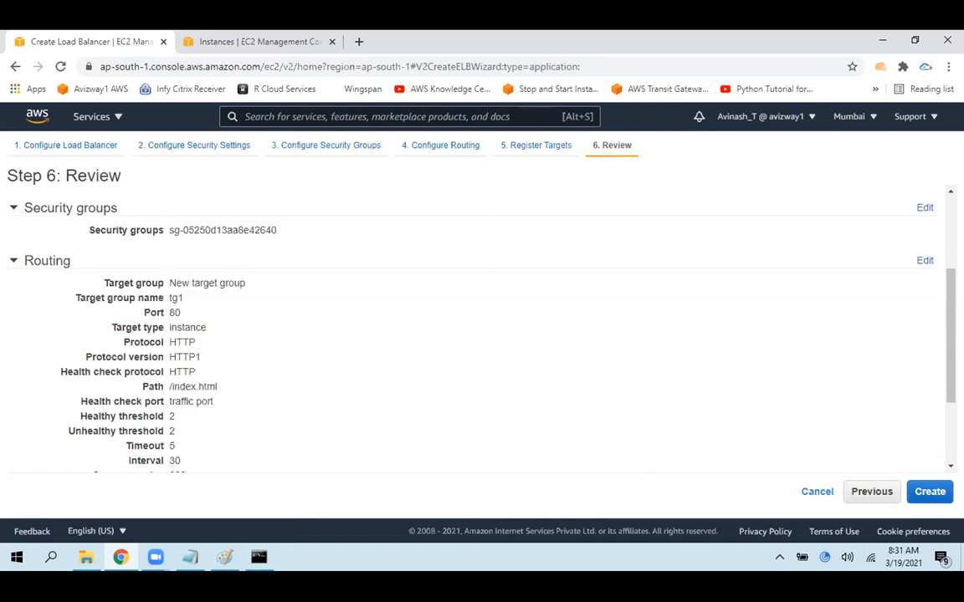
pyautogui.scroll(-3, 476, 327)
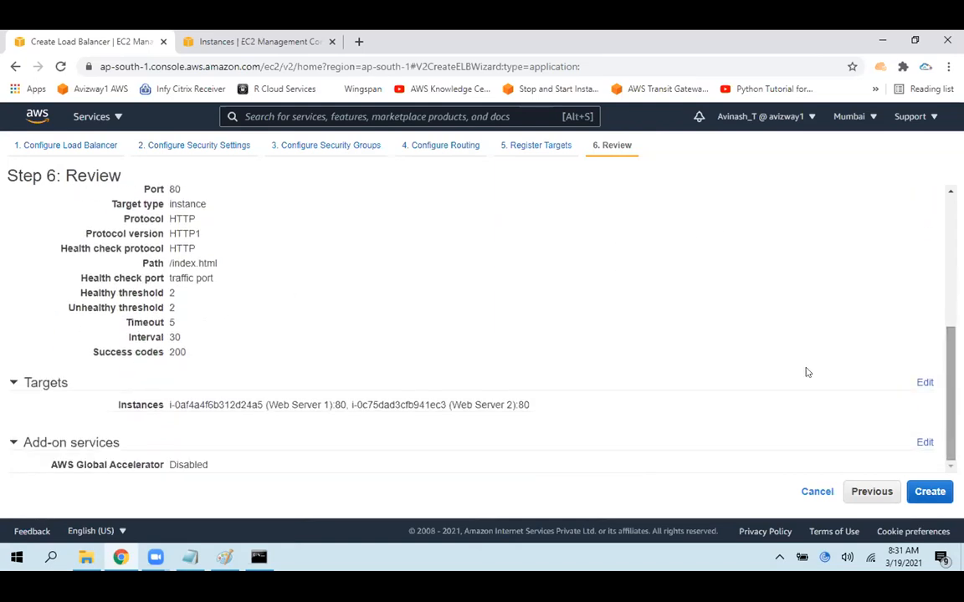
pyautogui.moveTo(200, 405); pyautogui.dragTo(506, 405)
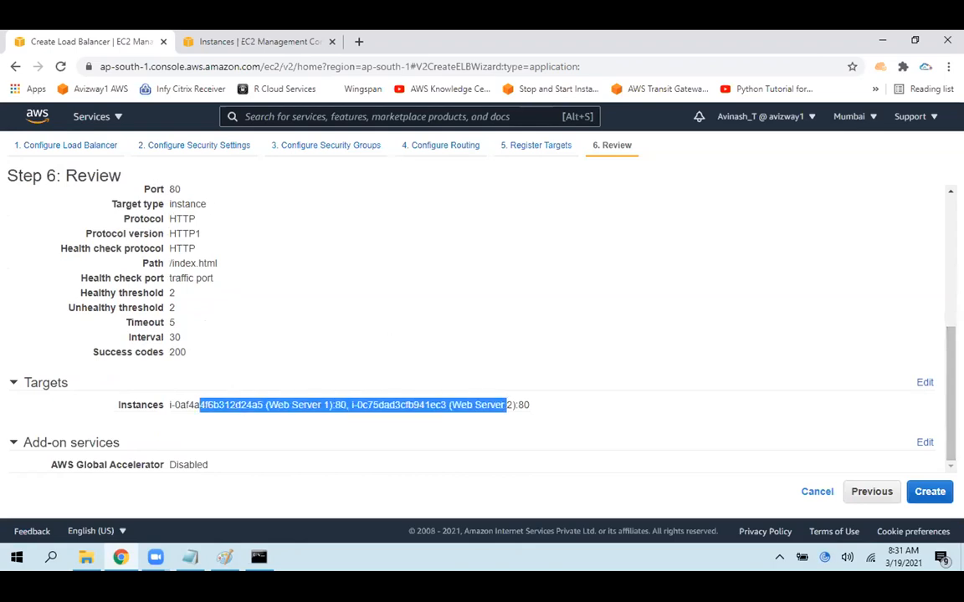
# Recheck the target group name and port under Routing, create load balancer appelb, and close the creation status
pyautogui.scroll(5, 880, 317)
pyautogui.moveTo(159, 312); pyautogui.dragTo(71, 300)
pyautogui.click(687, 344)
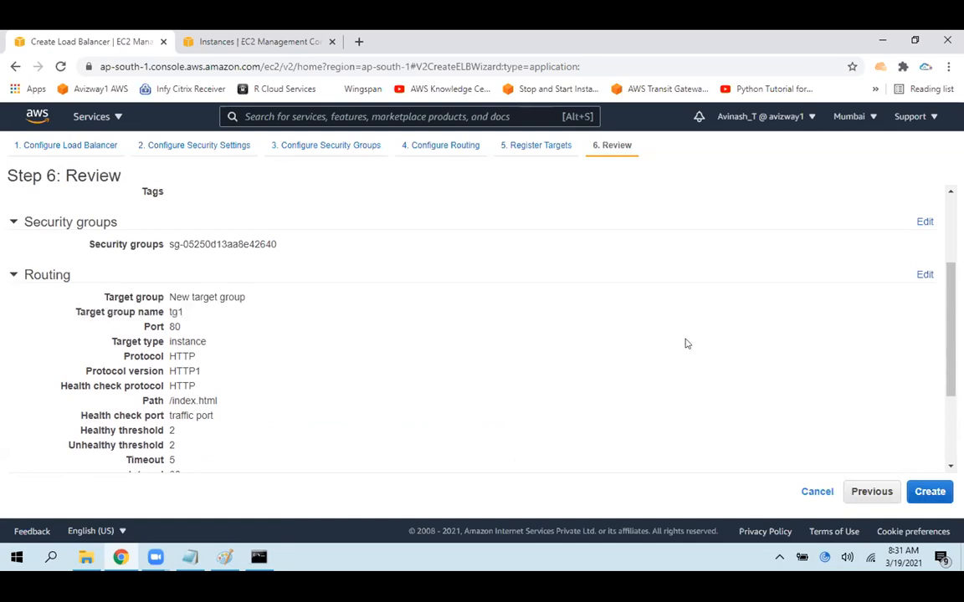
pyautogui.click(929, 492)
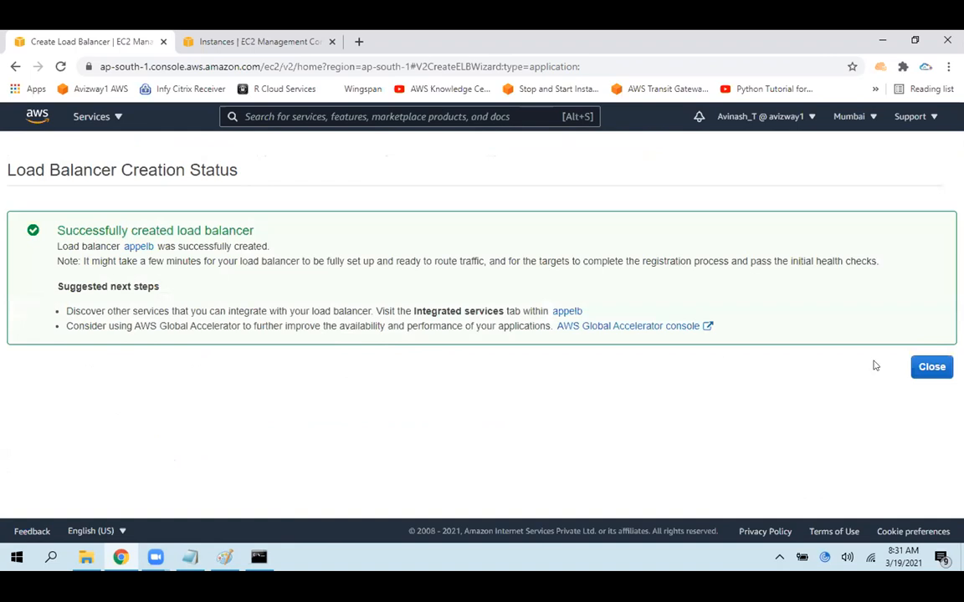
pyautogui.click(930, 367)
# Switch to the Paint diagram, draw a curve separating TG1 from TG2, circle TG1, and underline its EC2 instances and port 80
pyautogui.hotkey('alt', 'Tab')
pyautogui.moveTo(451, 147)
pyautogui.mouseDown()
pyautogui.moveTo(466, 193)
pyautogui.moveTo(552, 276)
pyautogui.moveTo(795, 416)
pyautogui.moveTo(808, 493)
pyautogui.moveTo(801, 402)
pyautogui.moveTo(513, 238)
pyautogui.moveTo(445, 133)
pyautogui.moveTo(442, 193)
pyautogui.moveTo(839, 501)
pyautogui.mouseUp()
pyautogui.moveTo(238, 148)
pyautogui.mouseDown()
pyautogui.moveTo(223, 162)
pyautogui.moveTo(275, 193)
pyautogui.moveTo(324, 127)
pyautogui.mouseUp()
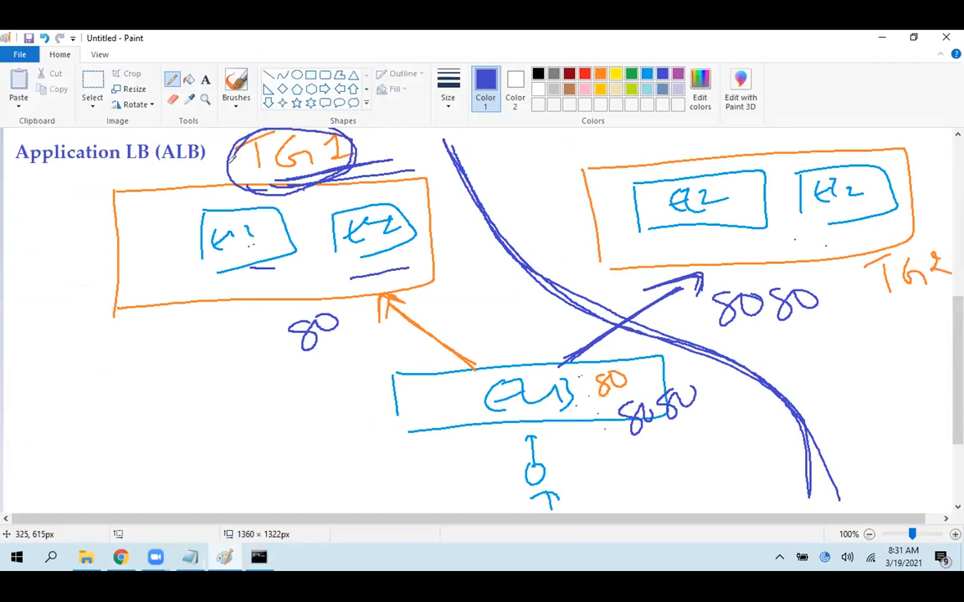
pyautogui.moveTo(352, 272); pyautogui.dragTo(391, 264)
pyautogui.moveTo(354, 340); pyautogui.dragTo(292, 371)
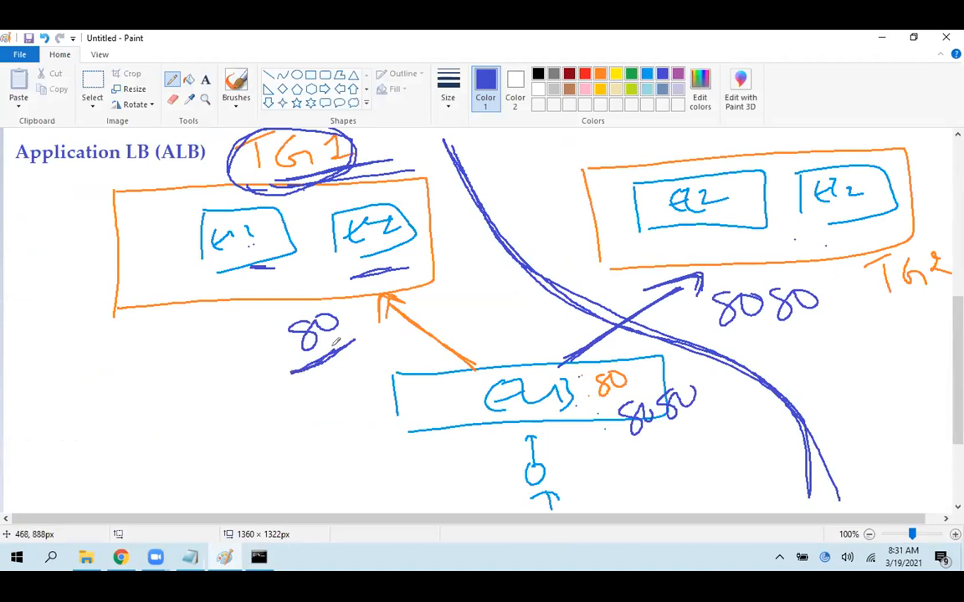
# Switch to Chrome and start launching a new instance with the Amazon Linux 2 AMI and type t2.micro, continuing to the instance details
pyautogui.click(121, 556)
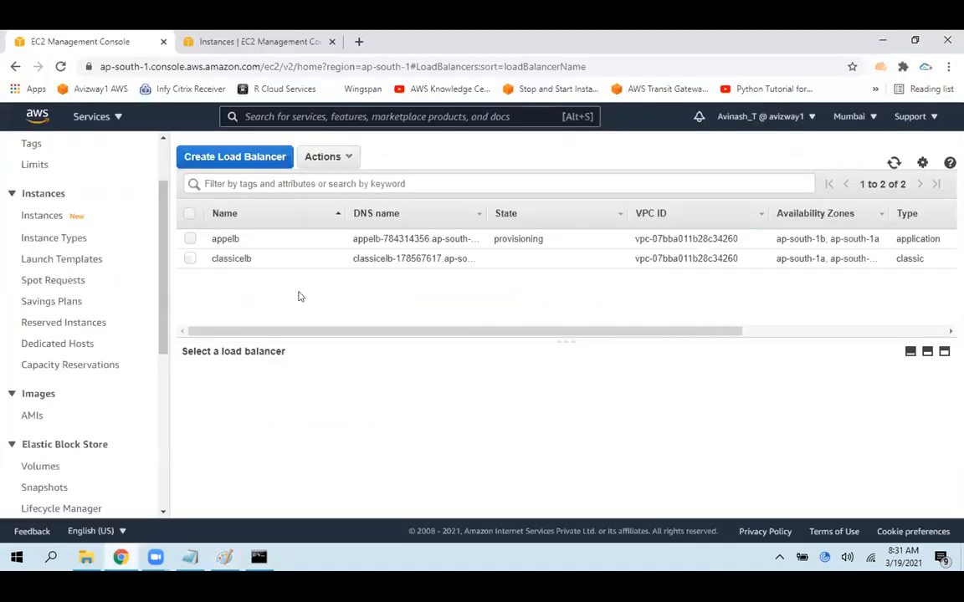
pyautogui.click(285, 35)
pyautogui.click(840, 148)
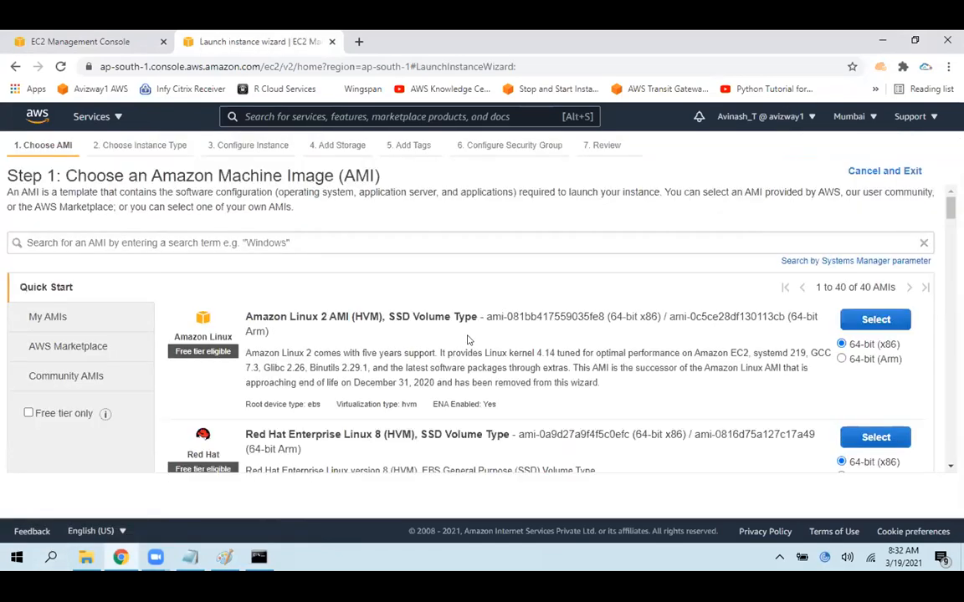
pyautogui.click(879, 319)
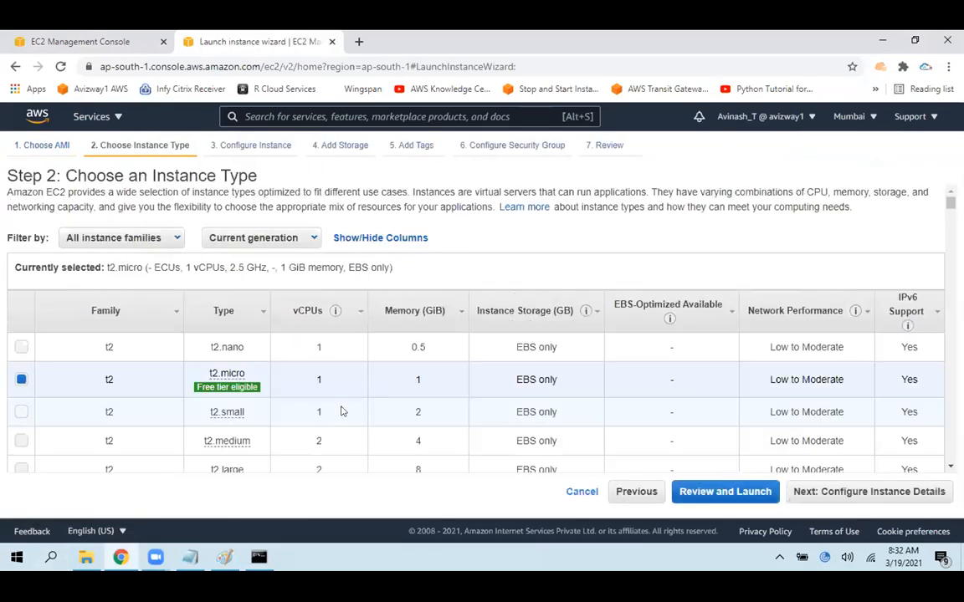
pyautogui.click(824, 492)
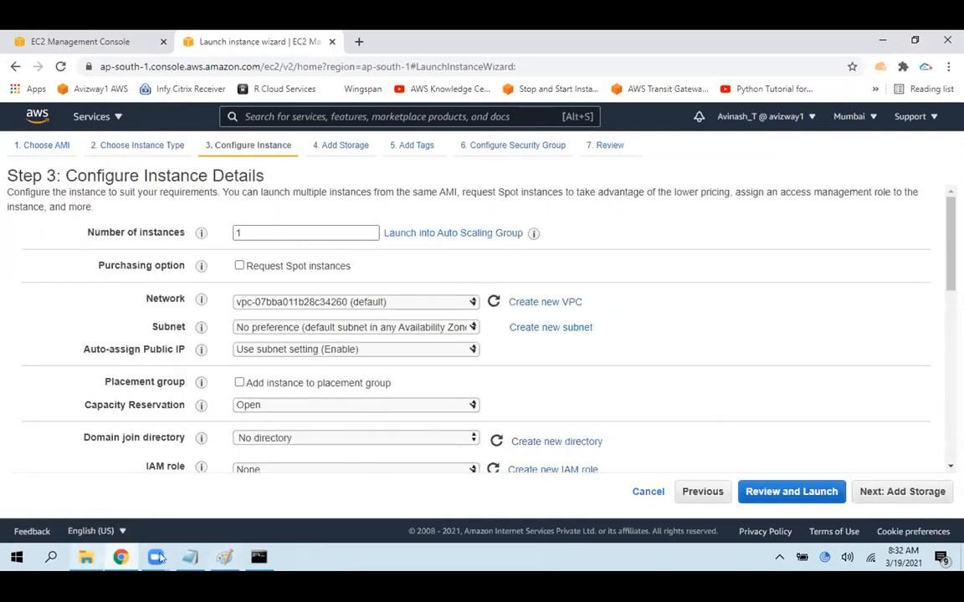
# Switch to the Notepad notes, change the script's heading text to "This is my 8080 Instance", and copy the whole bash script
pyautogui.click(190, 557)
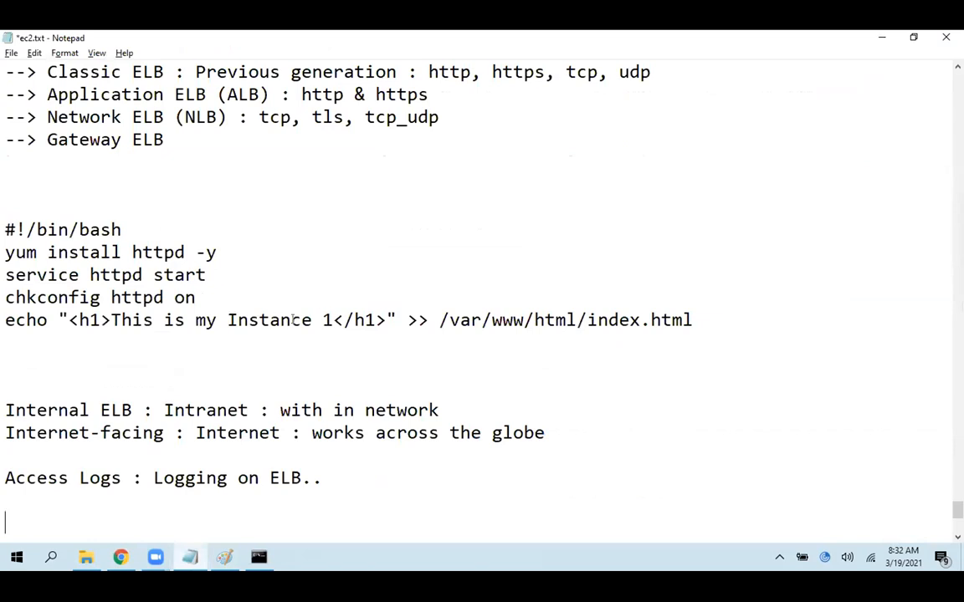
pyautogui.click(223, 319)
pyautogui.write('8080')
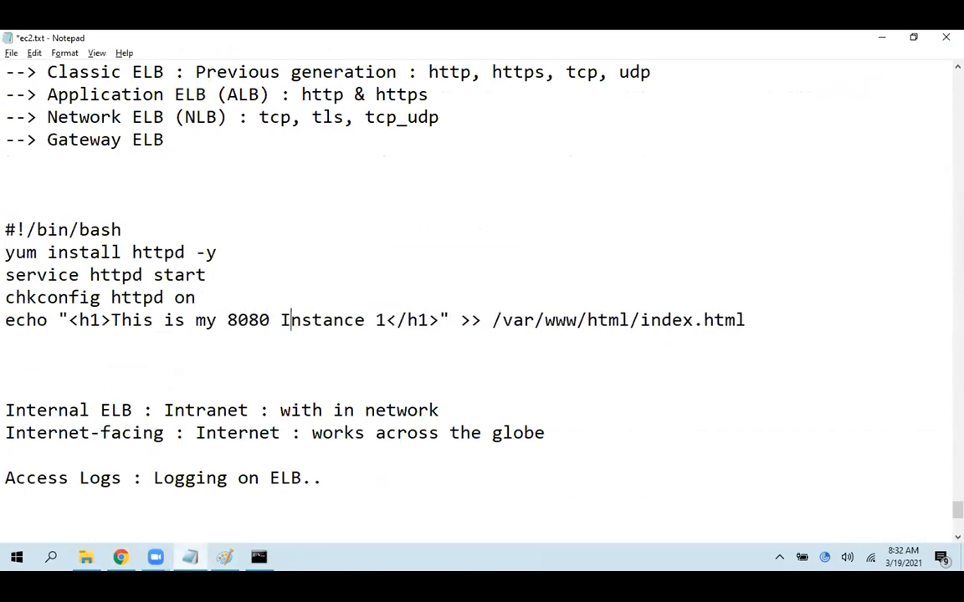
pyautogui.press('Delete')
pyautogui.press('BackSpace')
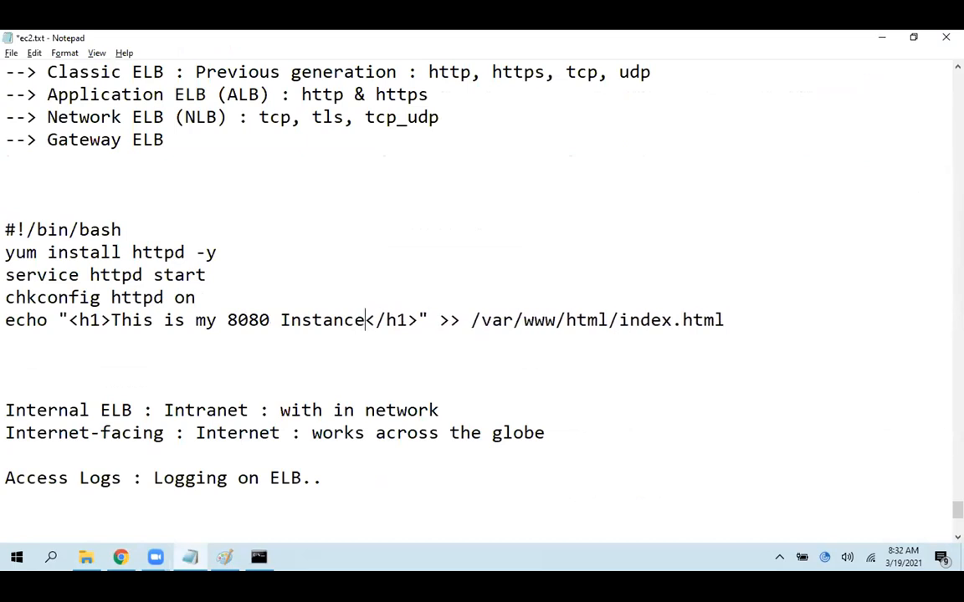
pyautogui.hotkey('shift', 'Up')
pyautogui.hotkey('shift', 'Up')
pyautogui.hotkey('shift', 'Up')
pyautogui.hotkey('shift', 'Up')
pyautogui.hotkey('shift', 'Up')
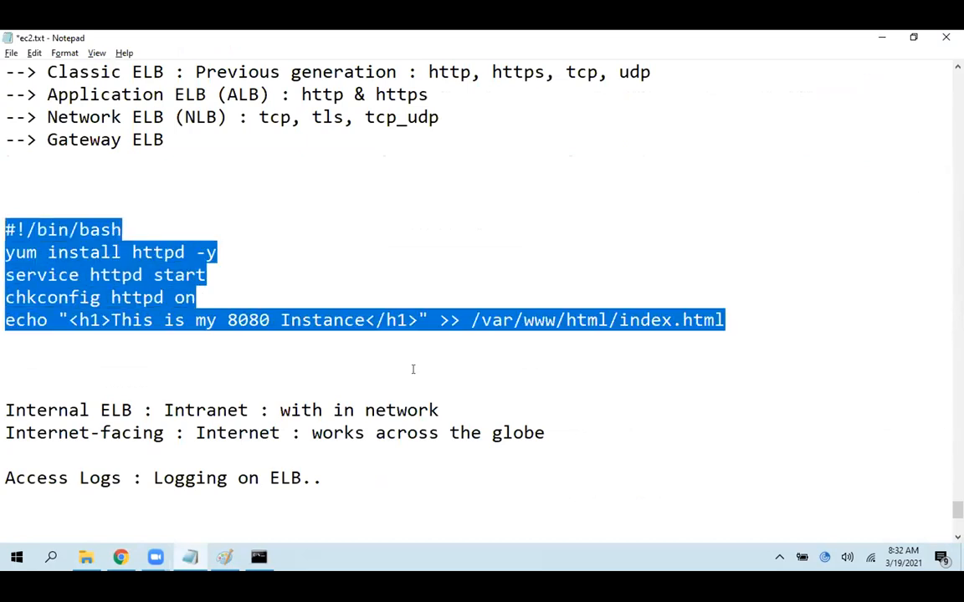
# Return to the launch wizard in Chrome, paste the script as the instance's user data, and proceed to storage
pyautogui.click(120, 558)
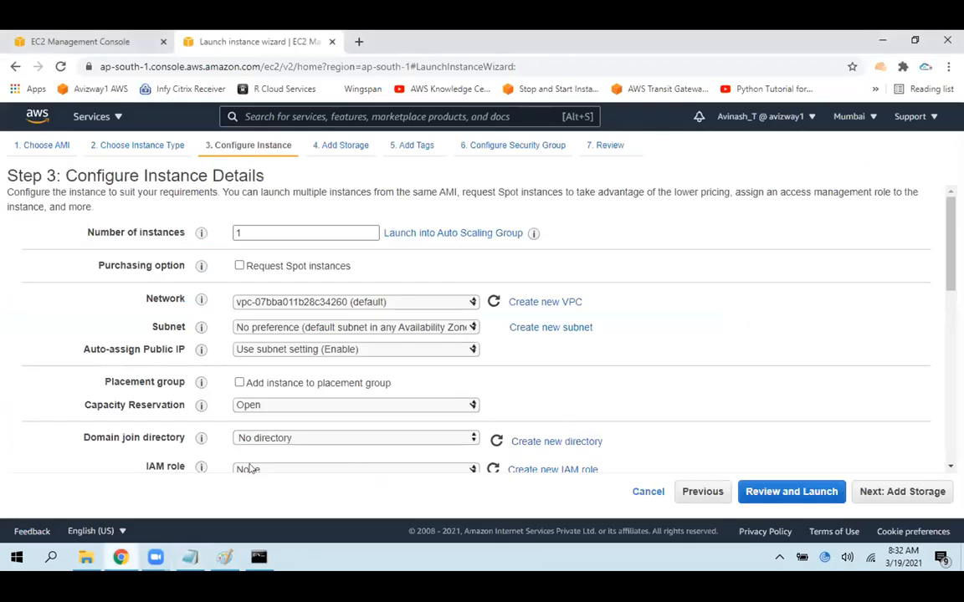
pyautogui.scroll(-10, 370, 434)
pyautogui.click(370, 434)
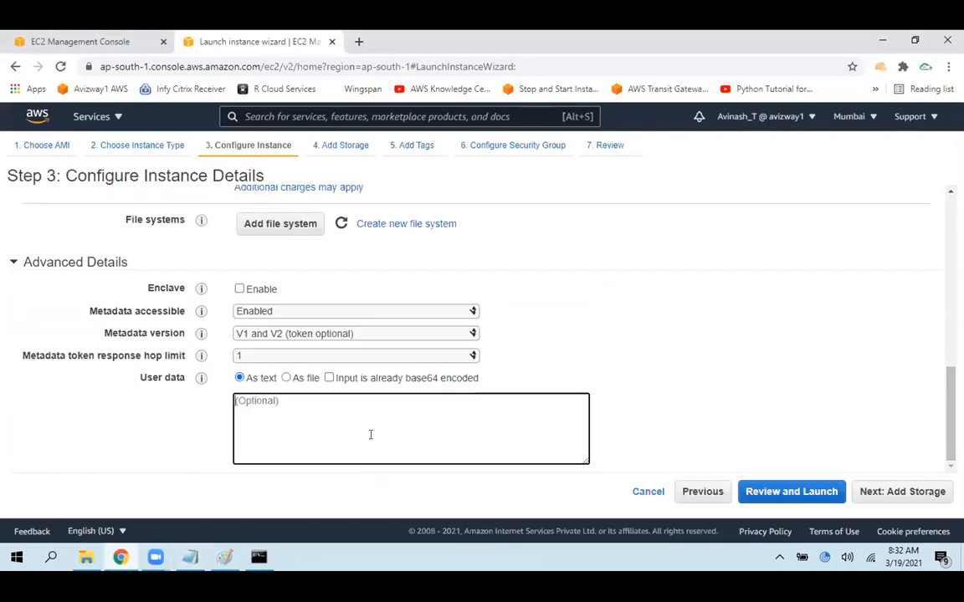
pyautogui.write('#!/bin/bash yum install httpd -y service httpd start chkconfig httpd on echo "<h1>This is my 8080 Instance</h1>" >> /var/www/html/index.html')
pyautogui.click(891, 491)
# Keep the default storage, give the instance's Name tag the value "8080 instance", and continue to the security group settings
pyautogui.click(902, 492)
pyautogui.click(529, 328)
pyautogui.write('80')
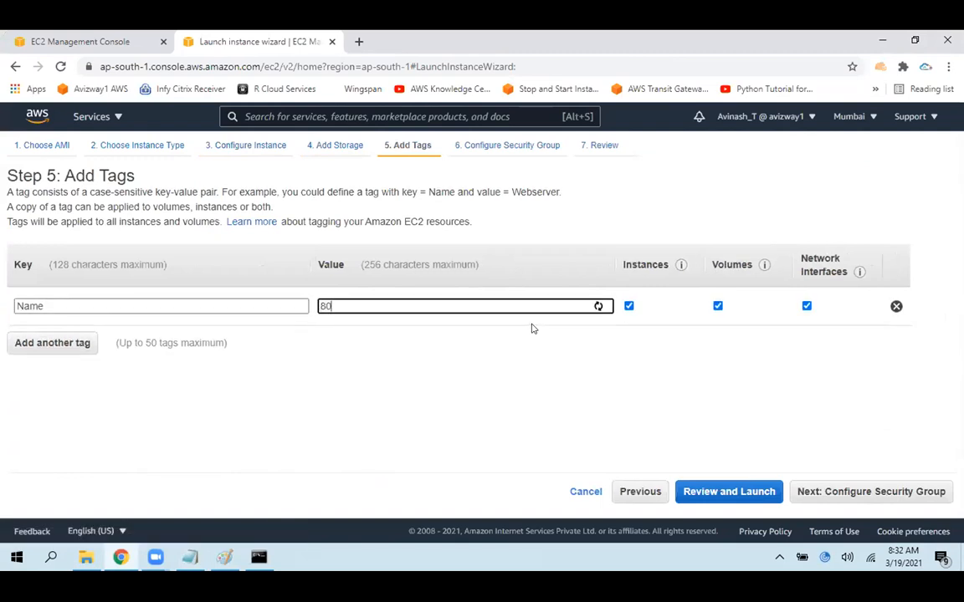
pyautogui.write('80 instanc')
pyautogui.click(839, 491)
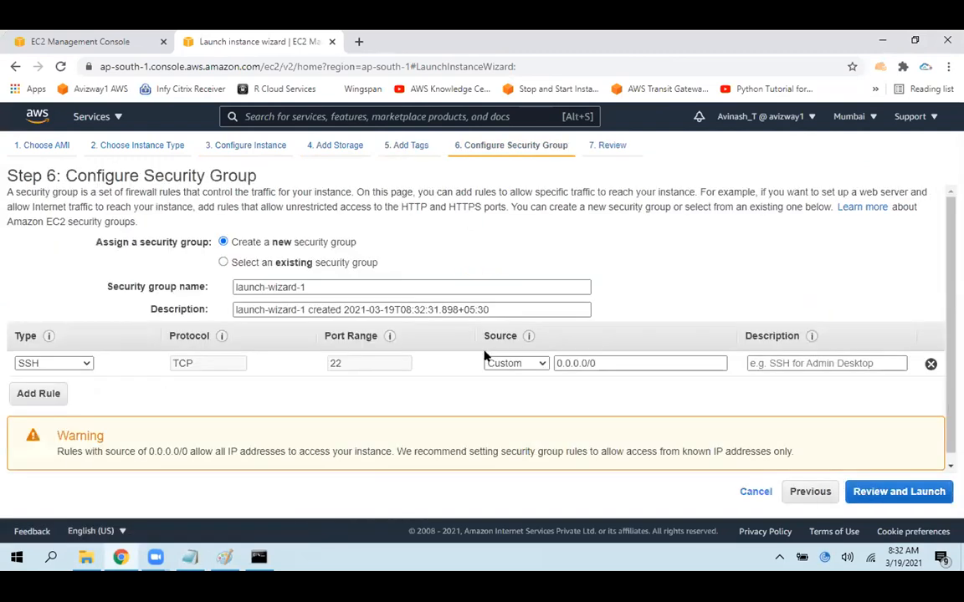
# Assign the existing security group WebServerSG to the instance and proceed to the launch review
pyautogui.click(343, 264)
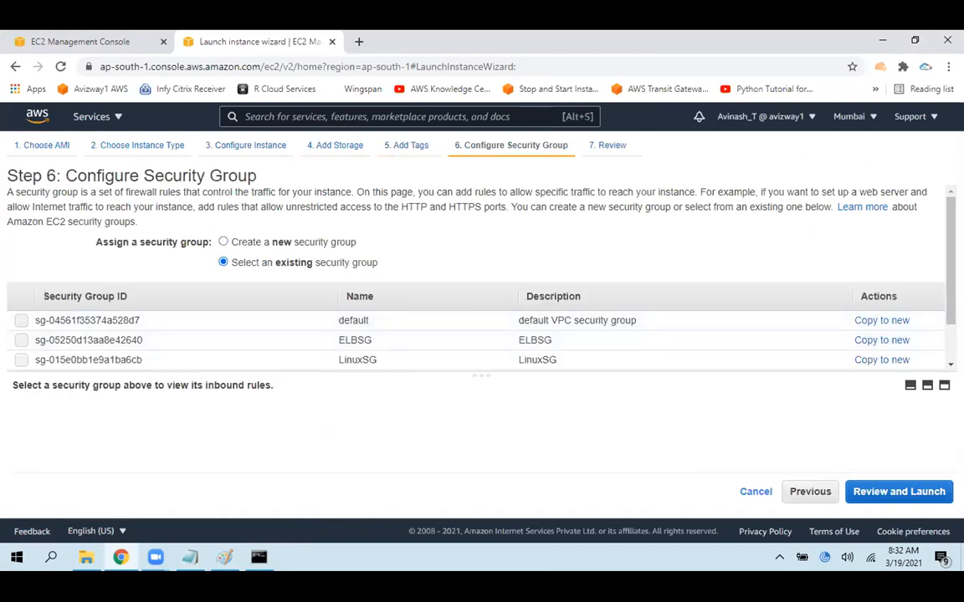
pyautogui.scroll(-1, 937, 295)
pyautogui.click(497, 329)
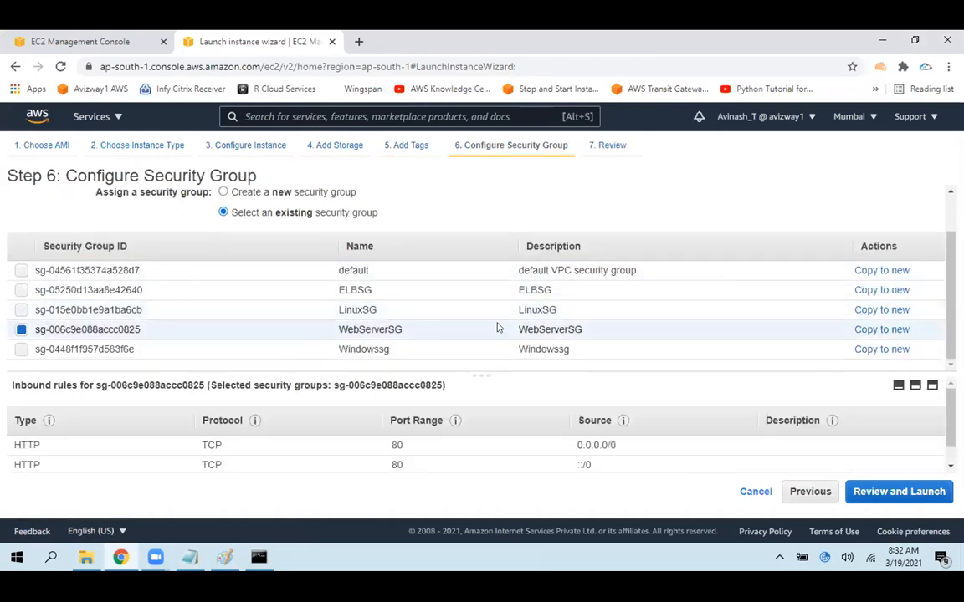
pyautogui.click(908, 491)
# Launch the instance with the existing key pair aws730kp, acknowledging access to its private key file
pyautogui.click(909, 491)
pyautogui.click(585, 403)
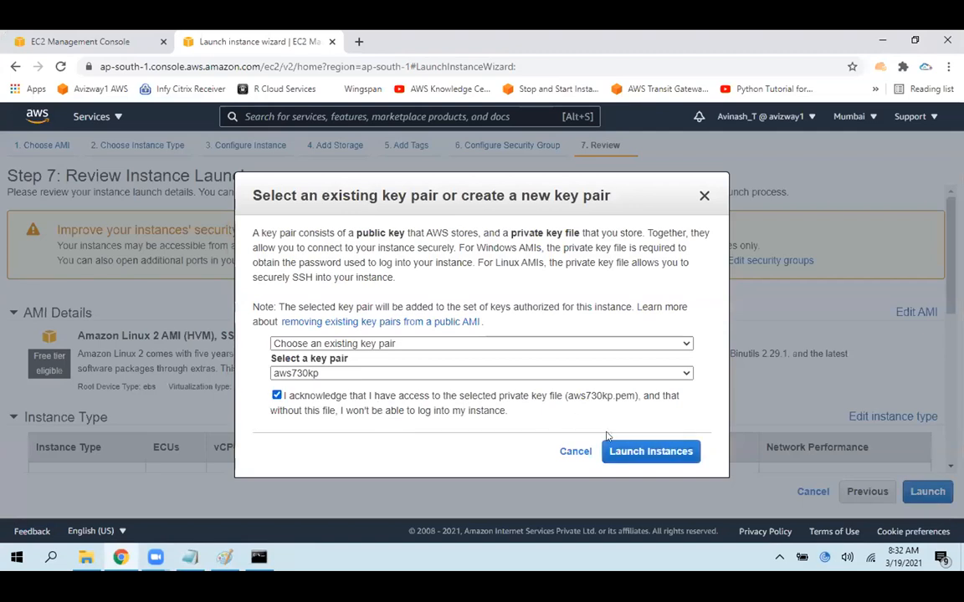
pyautogui.click(623, 449)
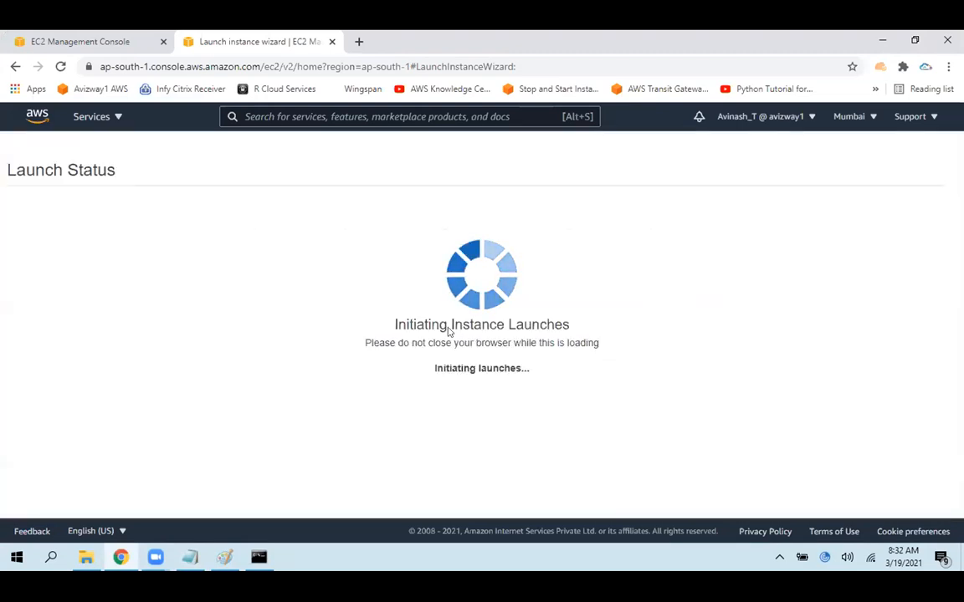
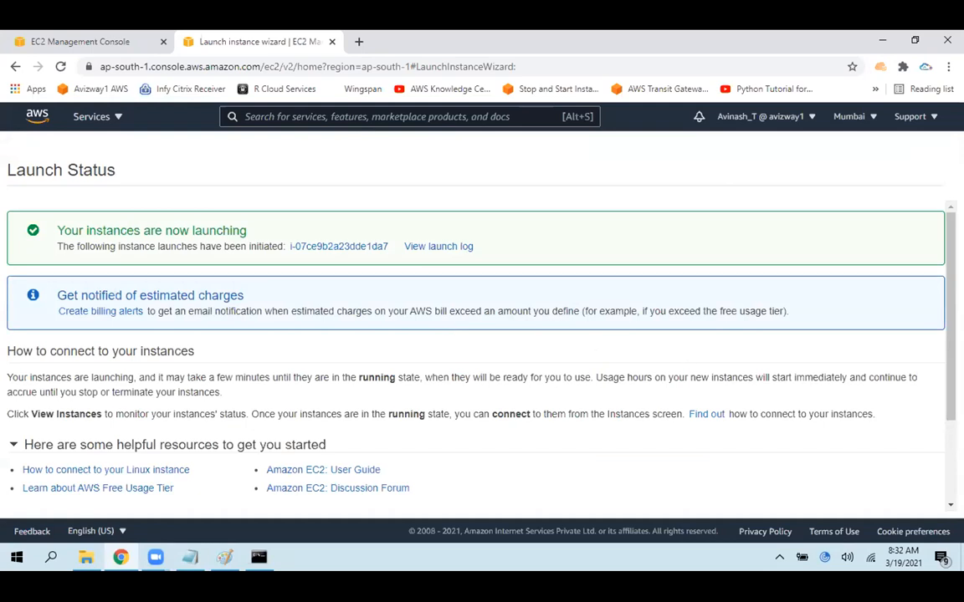
# Open the instances list from the launch status page and clear the selection of Web Server 1
pyautogui.scroll(-5, 888, 497)
pyautogui.click(890, 498)
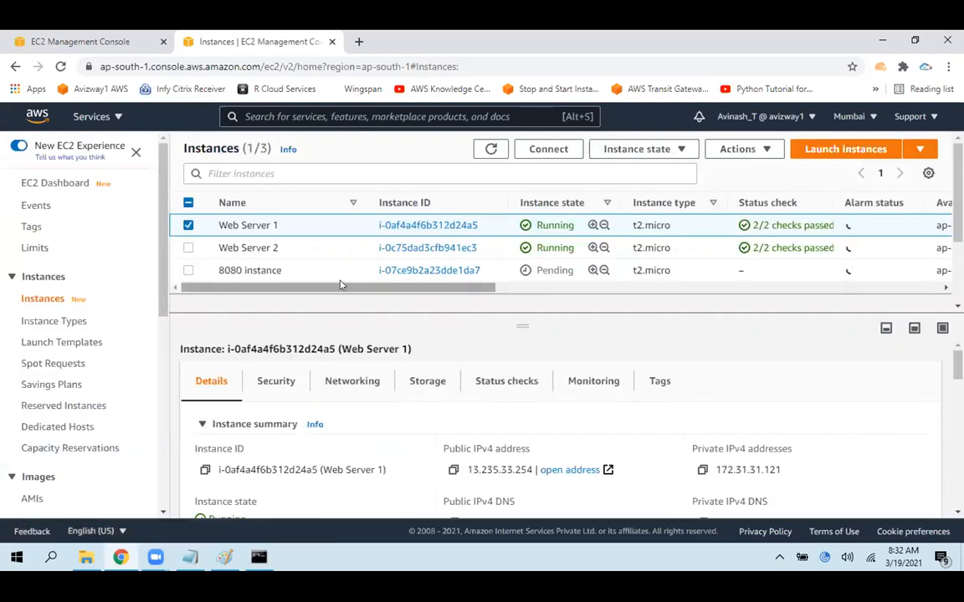
pyautogui.click(176, 227)
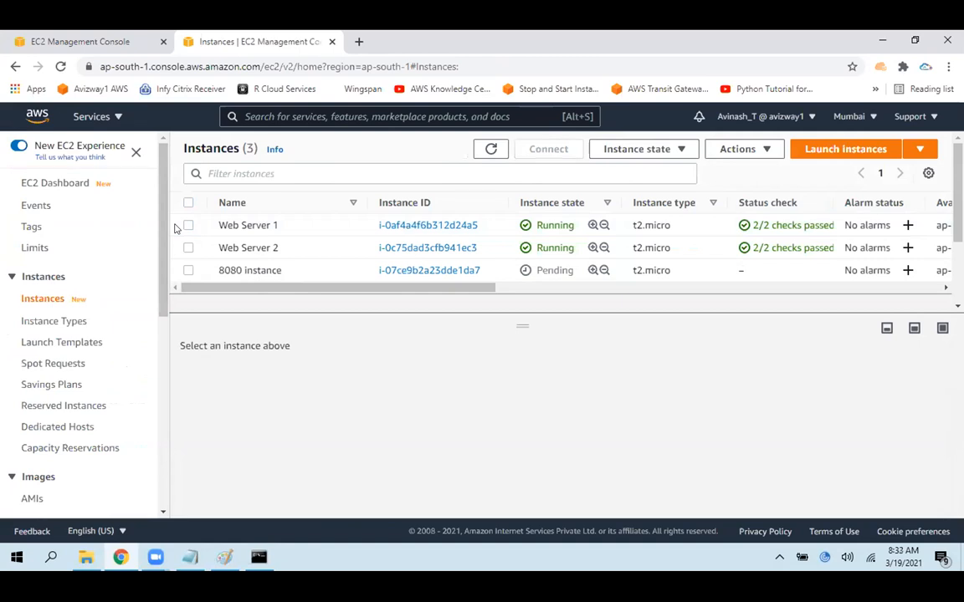
# Show the load balancers list, look at the target group diagram in Paint, and return to Chrome
pyautogui.click(140, 35)
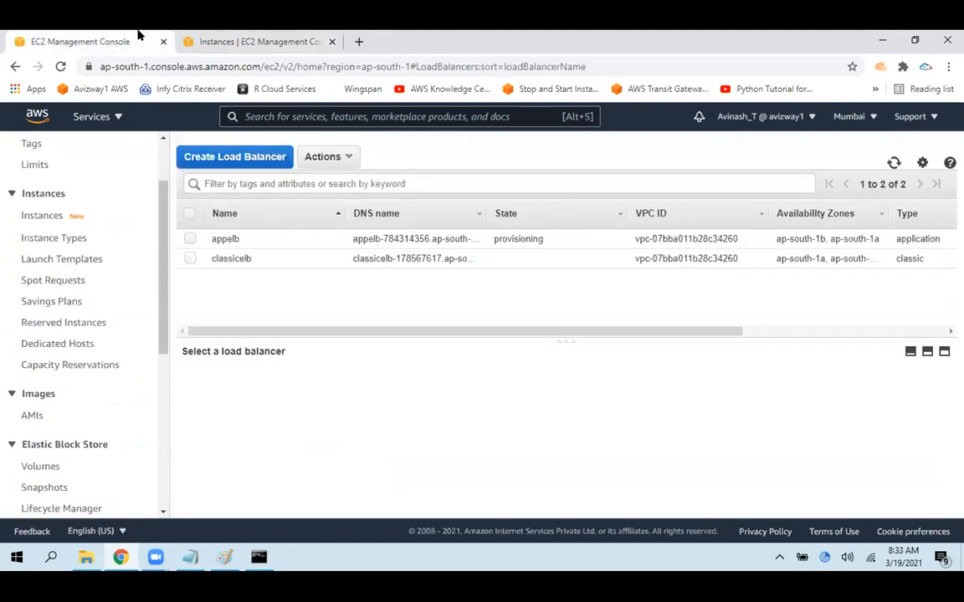
pyautogui.click(225, 558)
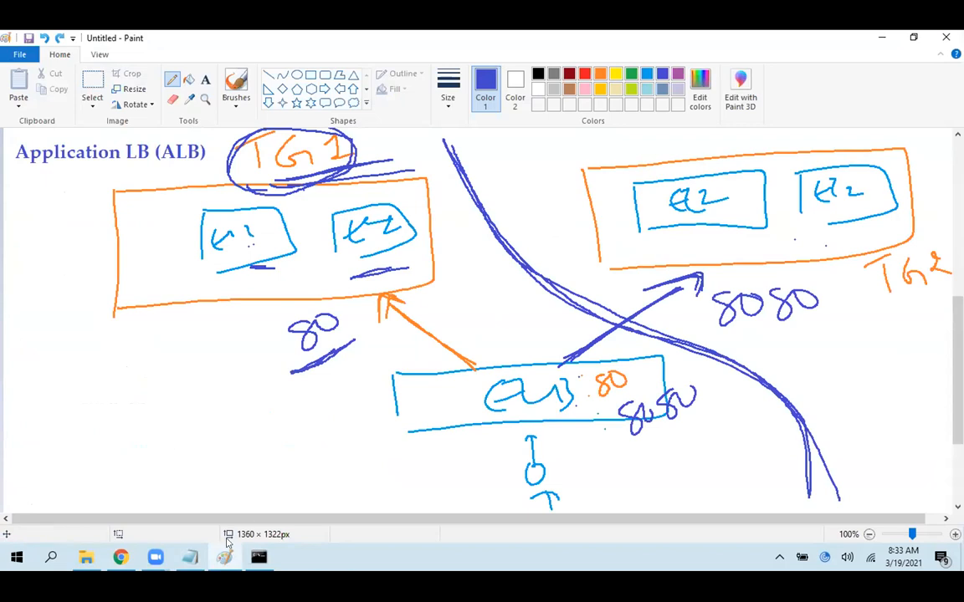
pyautogui.click(119, 557)
# Open the Target Groups page in a new browser tab and display the details of tg1
pyautogui.moveTo(163, 308); pyautogui.dragTo(150, 444)
pyautogui.middleClick(59, 410)
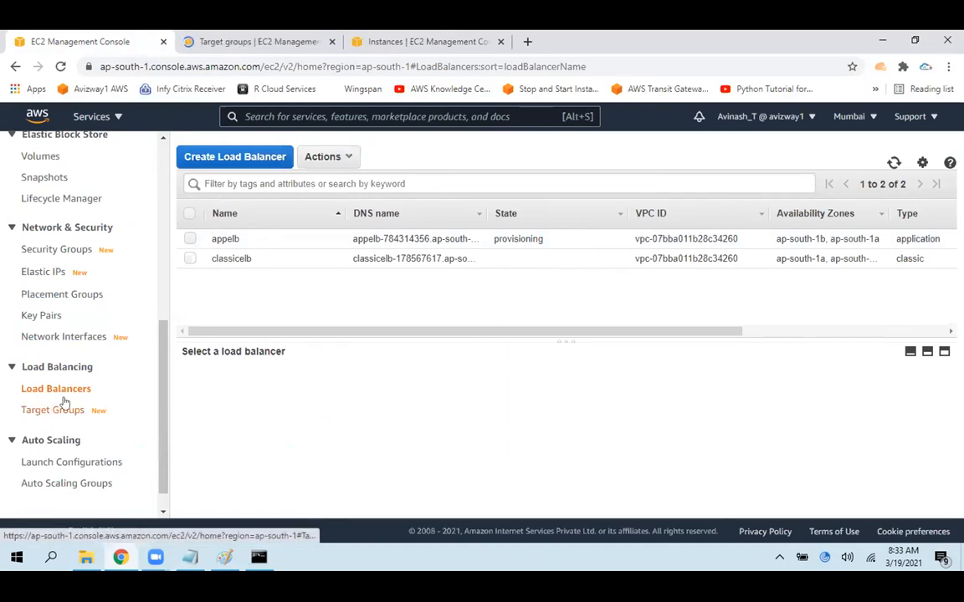
pyautogui.click(226, 40)
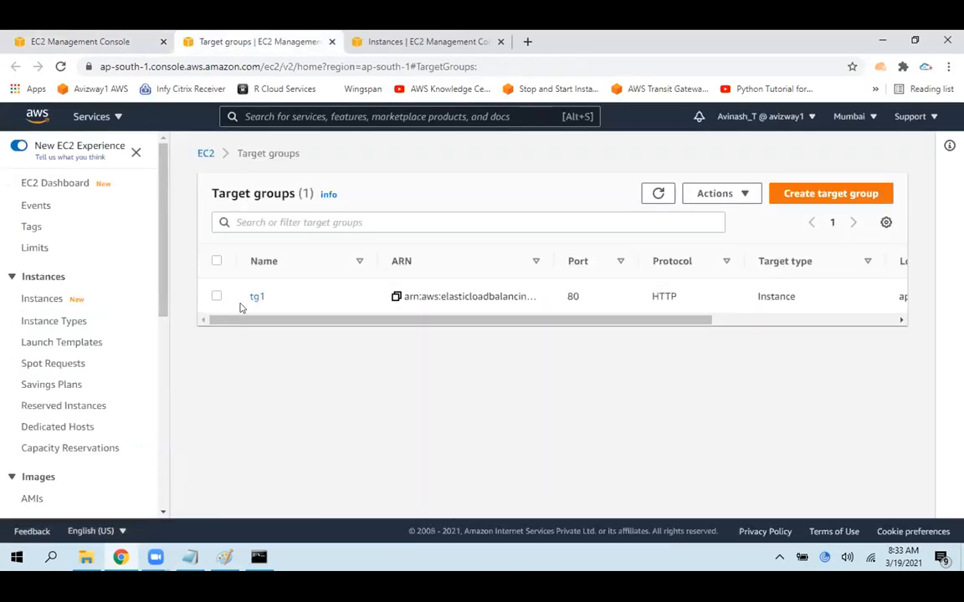
pyautogui.click(256, 299)
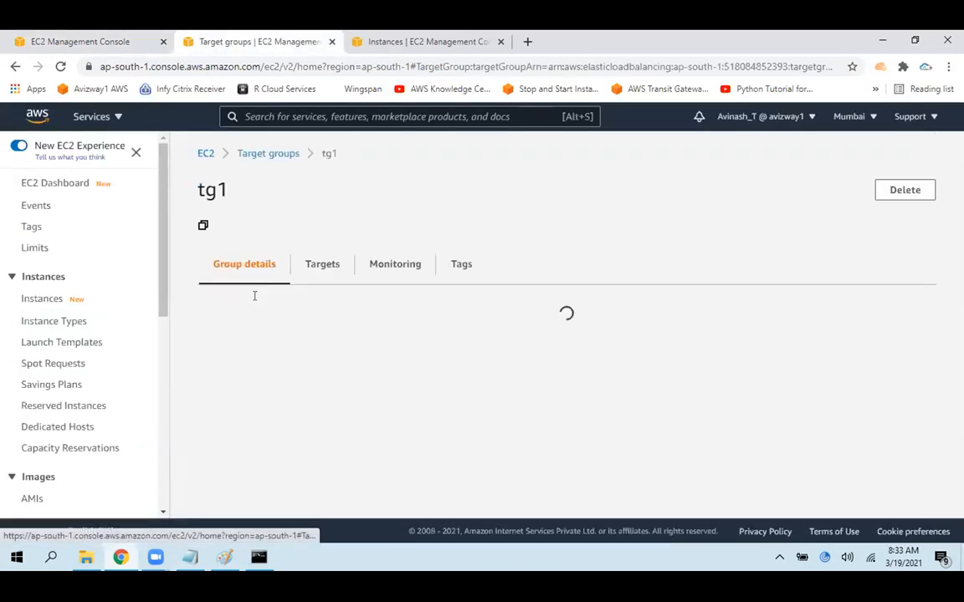
# Examine tg1's target type, protocol and port, VPC, associated load balancer and health check settings
pyautogui.moveTo(247, 322); pyautogui.dragTo(203, 295)
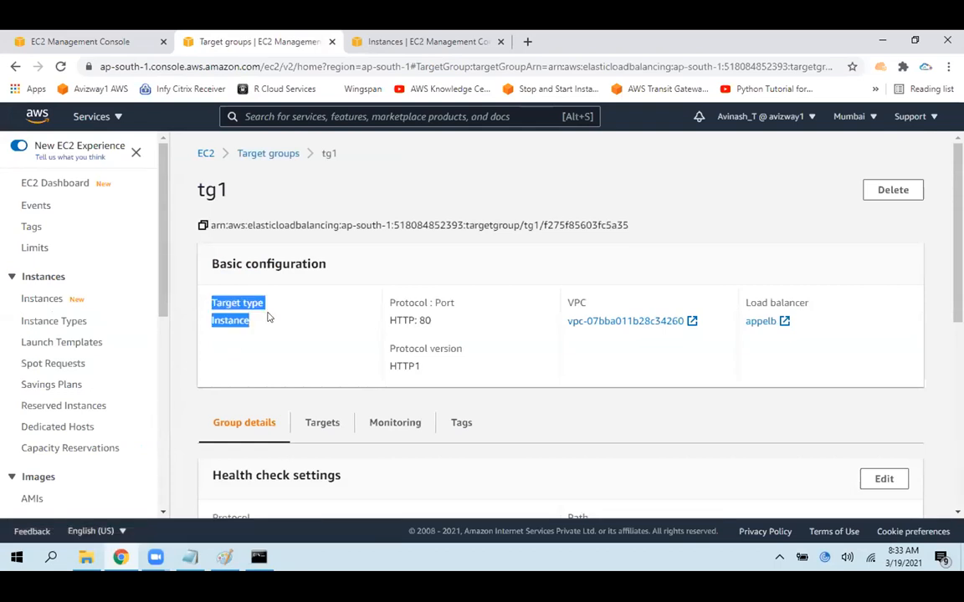
pyautogui.click(316, 317)
pyautogui.moveTo(447, 320); pyautogui.dragTo(389, 301)
pyautogui.click(307, 354)
pyautogui.moveTo(723, 329); pyautogui.dragTo(390, 314)
pyautogui.click(675, 398)
pyautogui.moveTo(777, 313); pyautogui.dragTo(730, 310)
pyautogui.click(638, 401)
pyautogui.scroll(-3, 931, 366)
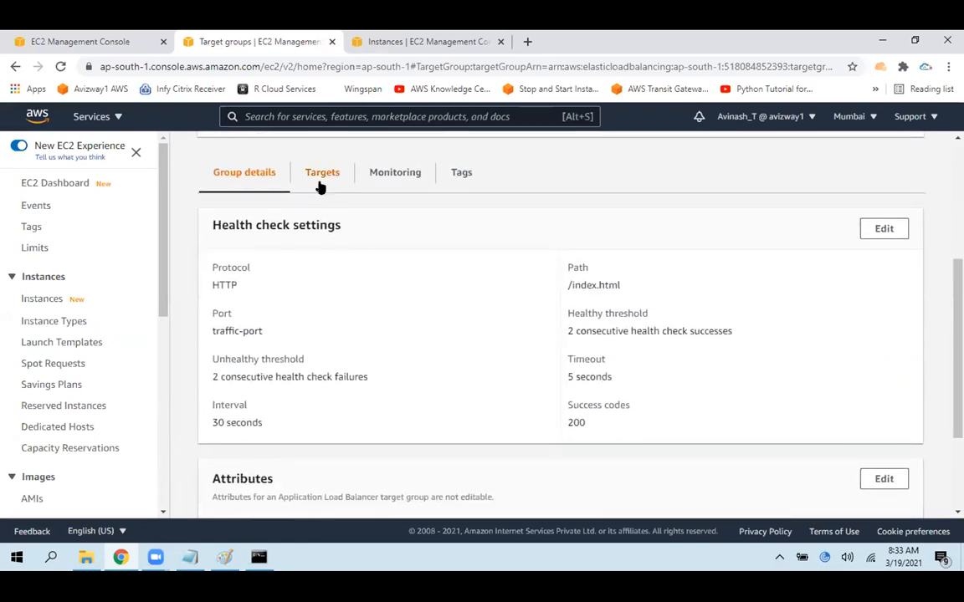
# Review the registered targets of tg1 and refresh the list to check their health status
pyautogui.click(321, 173)
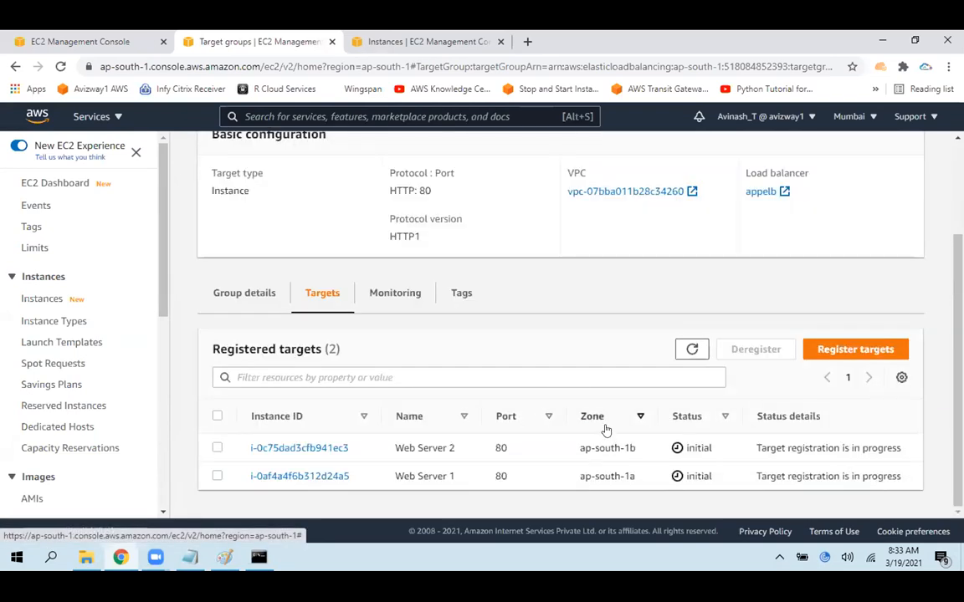
pyautogui.doubleClick(698, 447)
pyautogui.doubleClick(699, 476)
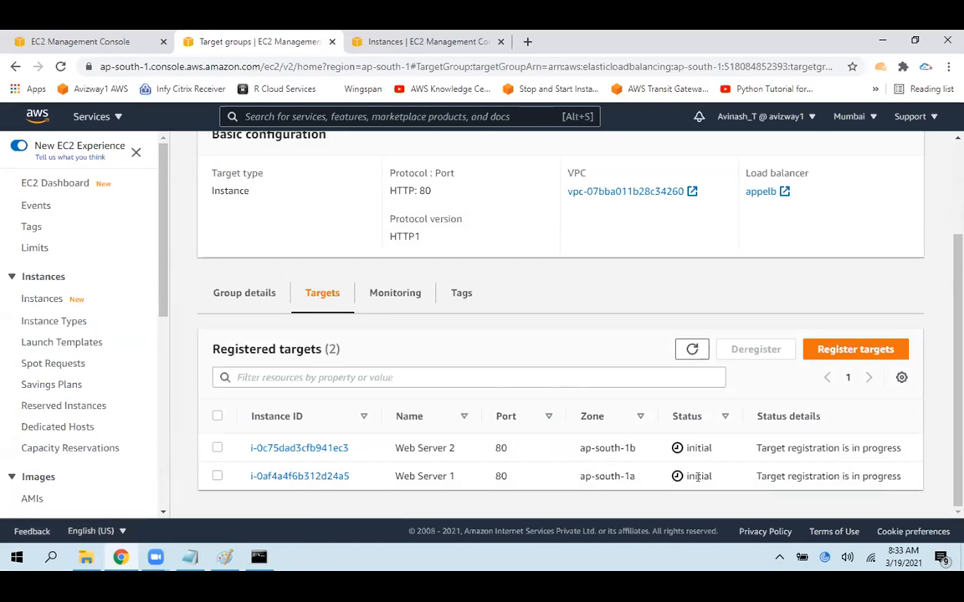
pyautogui.doubleClick(697, 448)
pyautogui.doubleClick(698, 476)
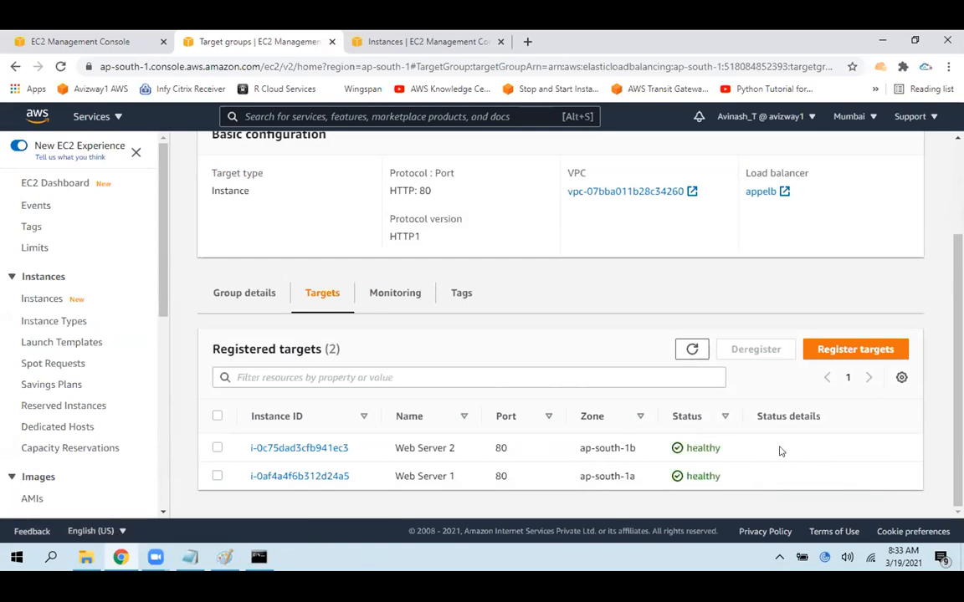
pyautogui.doubleClick(697, 447)
pyautogui.click(692, 349)
pyautogui.scroll(3, 694, 493)
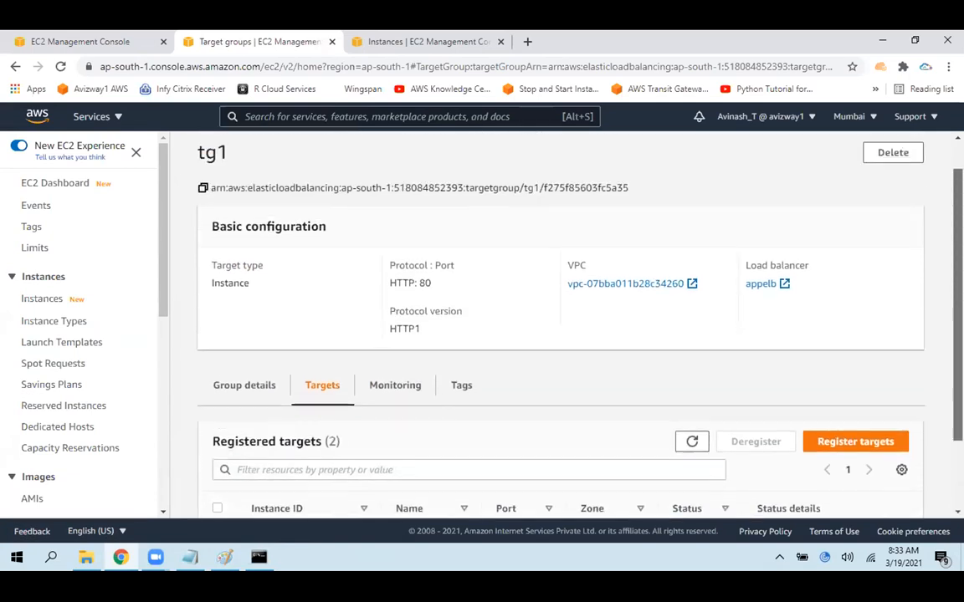
pyautogui.scroll(-4, 903, 305)
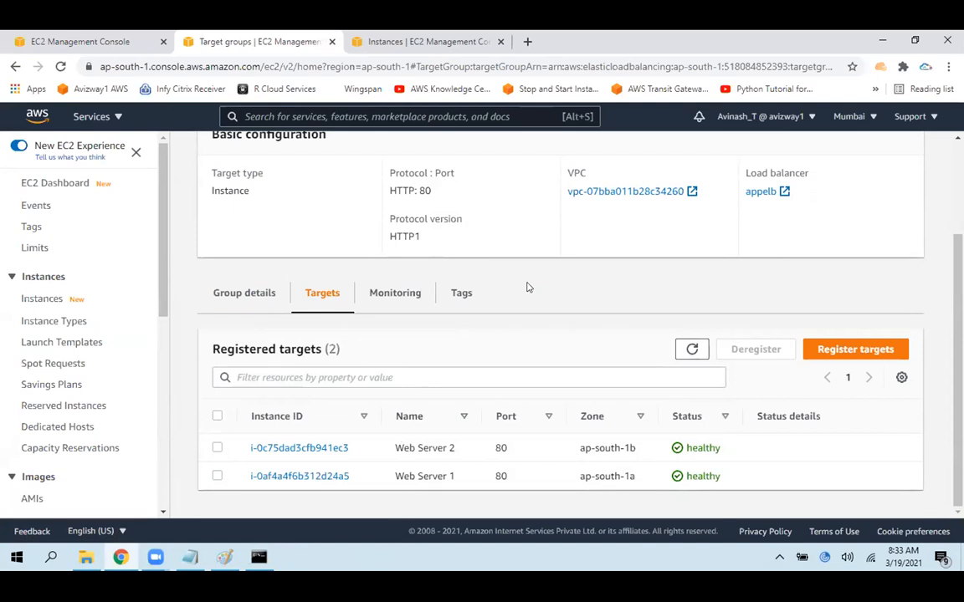
# Select Web Server 1 among tg1's registered targets to show that deregistration is available, and clear the selection
pyautogui.moveTo(217, 351); pyautogui.dragTo(343, 351)
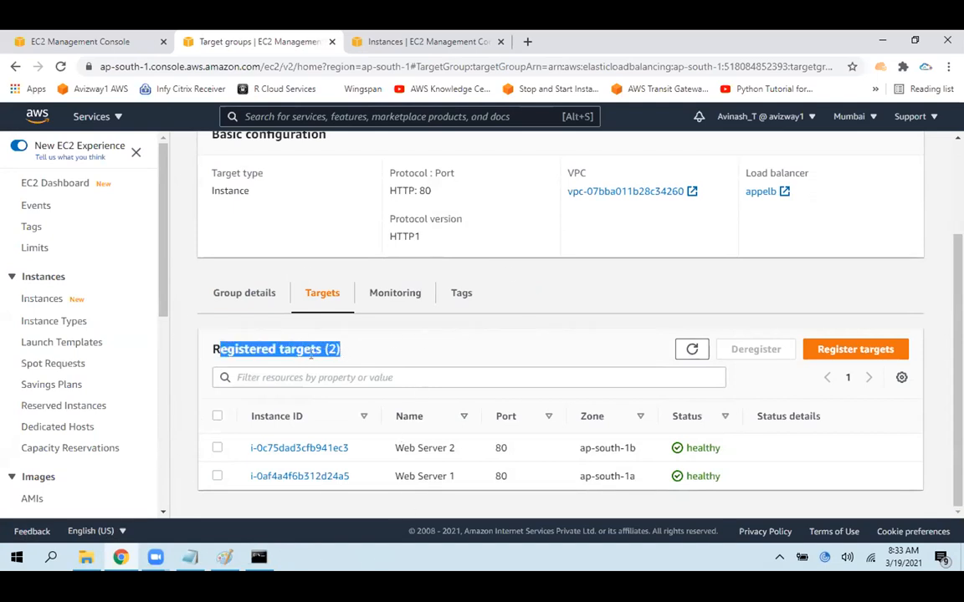
pyautogui.click(217, 476)
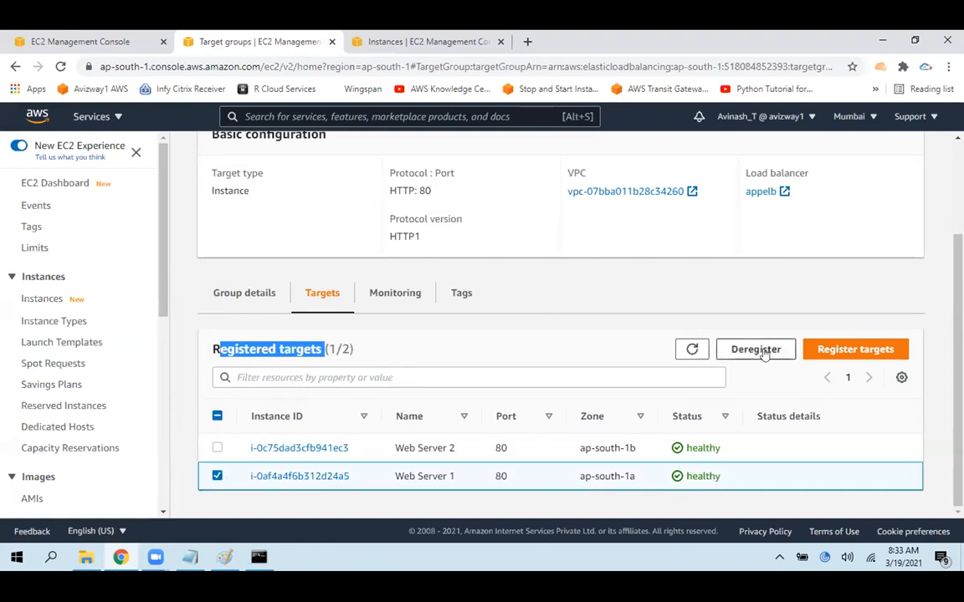
pyautogui.click(218, 476)
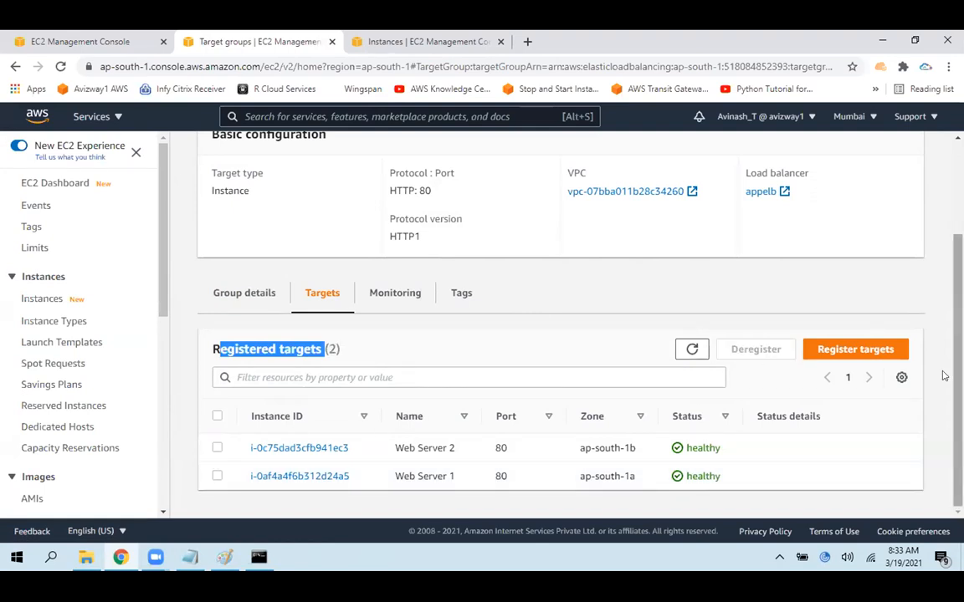
# Open target registration for tg1, select the 8080 instance, and cancel without registering it
pyautogui.click(846, 349)
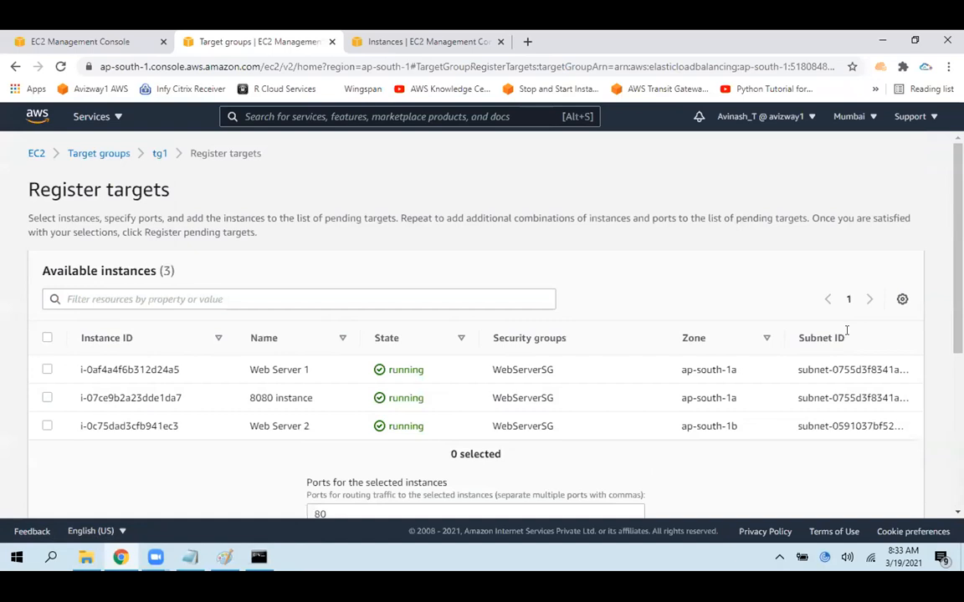
pyautogui.scroll(-3, 845, 338)
pyautogui.scroll(-1, 782, 377)
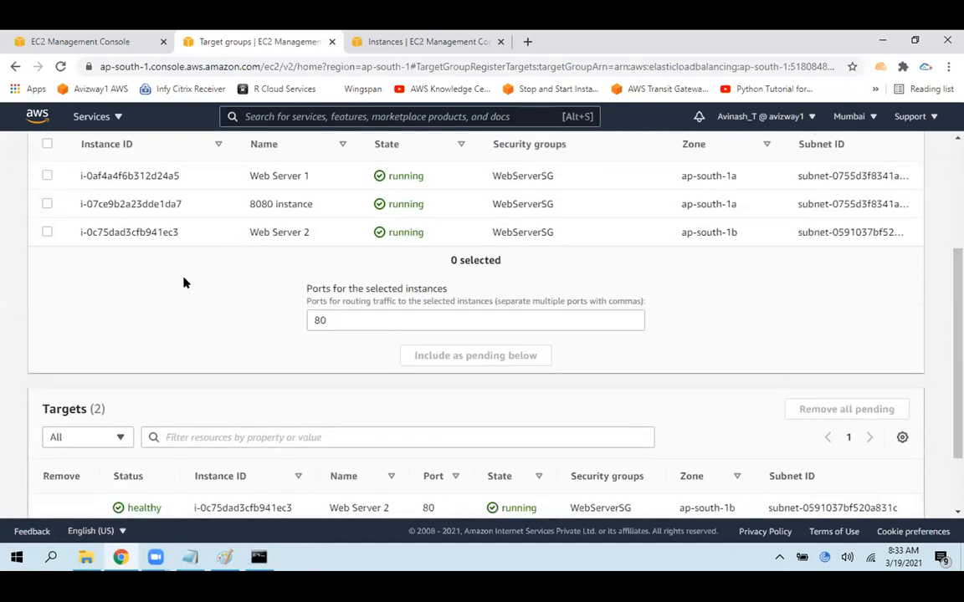
pyautogui.click(47, 204)
pyautogui.scroll(-2, 673, 408)
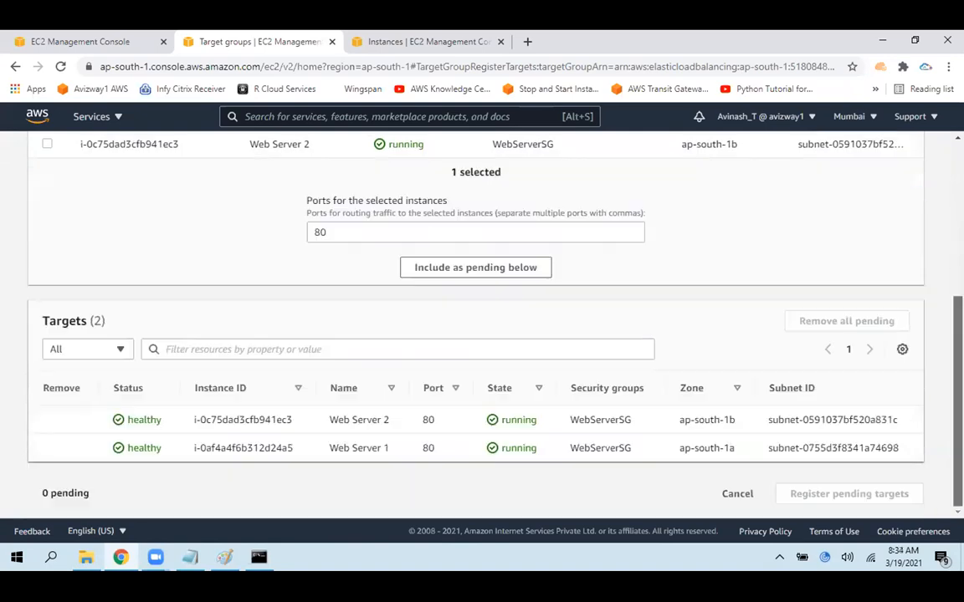
pyautogui.click(730, 494)
# Look over tg1's monitoring graphs and group details, and return to the target groups list
pyautogui.moveTo(958, 406); pyautogui.dragTo(958, 310)
pyautogui.click(395, 424)
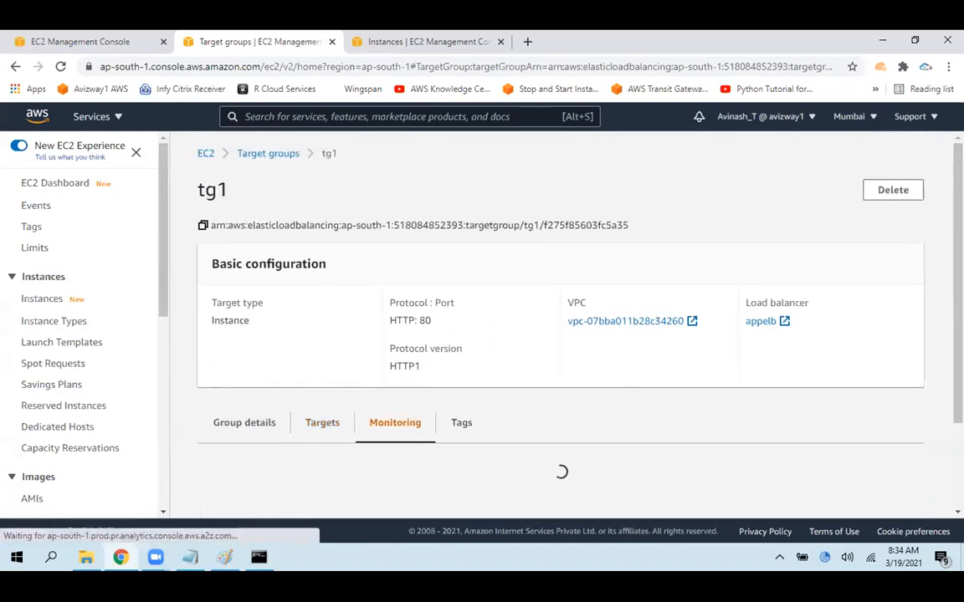
pyautogui.scroll(-2, 502, 418)
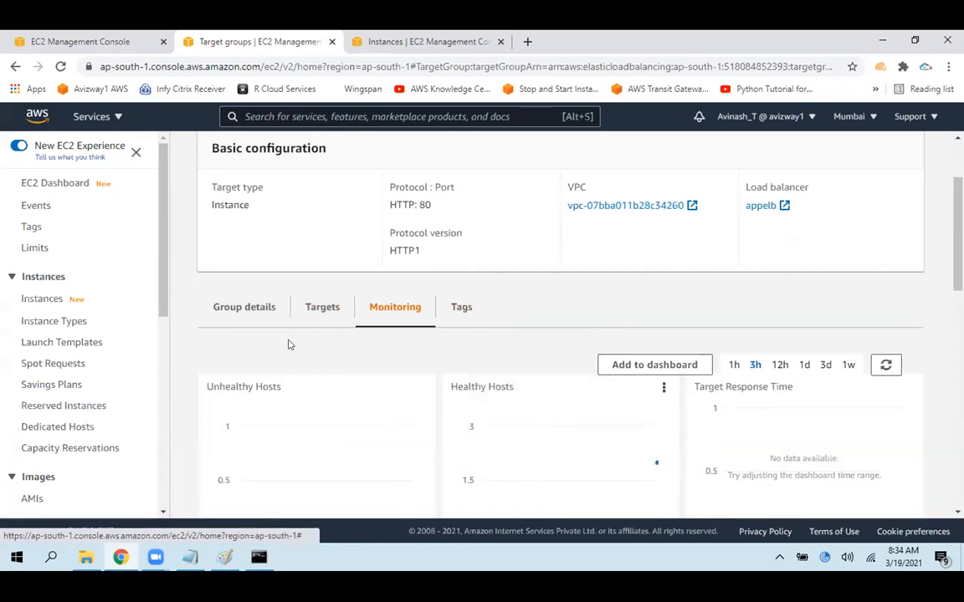
pyautogui.click(244, 305)
pyautogui.scroll(2, 502, 251)
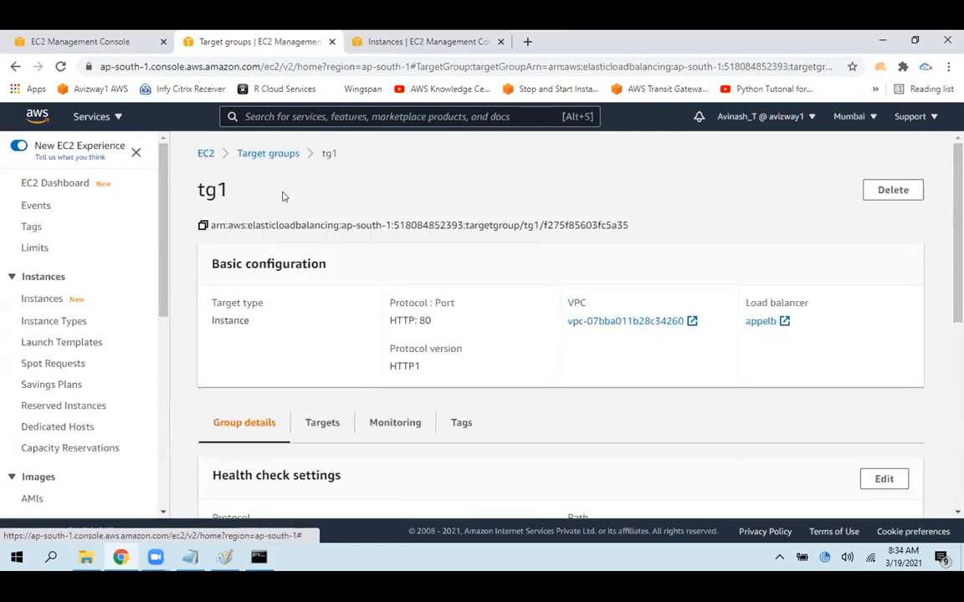
pyautogui.click(268, 153)
# Delete the classic load balancer classicelb
pyautogui.click(96, 41)
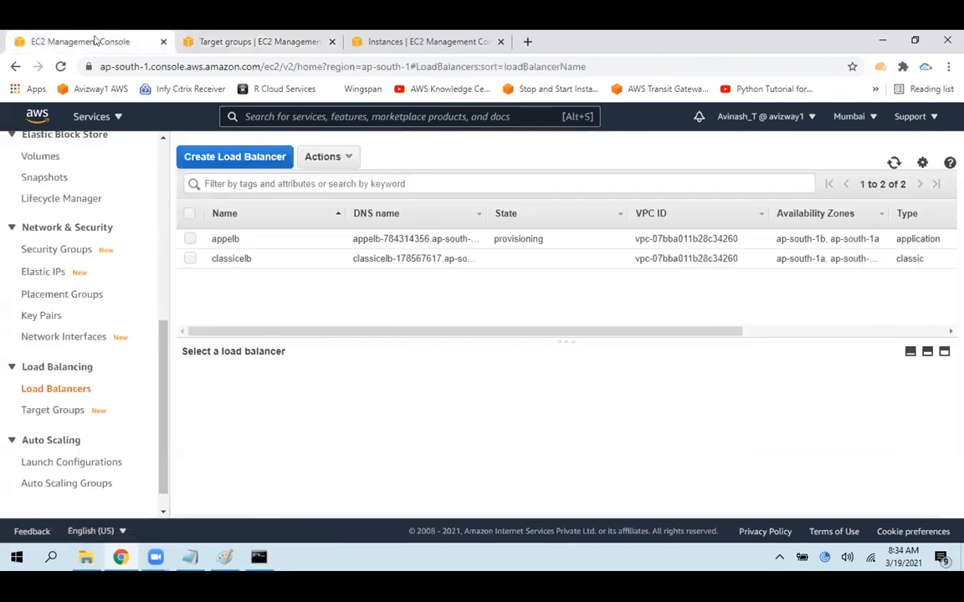
pyautogui.click(189, 239)
pyautogui.moveTo(354, 338); pyautogui.dragTo(361, 299)
pyautogui.click(190, 240)
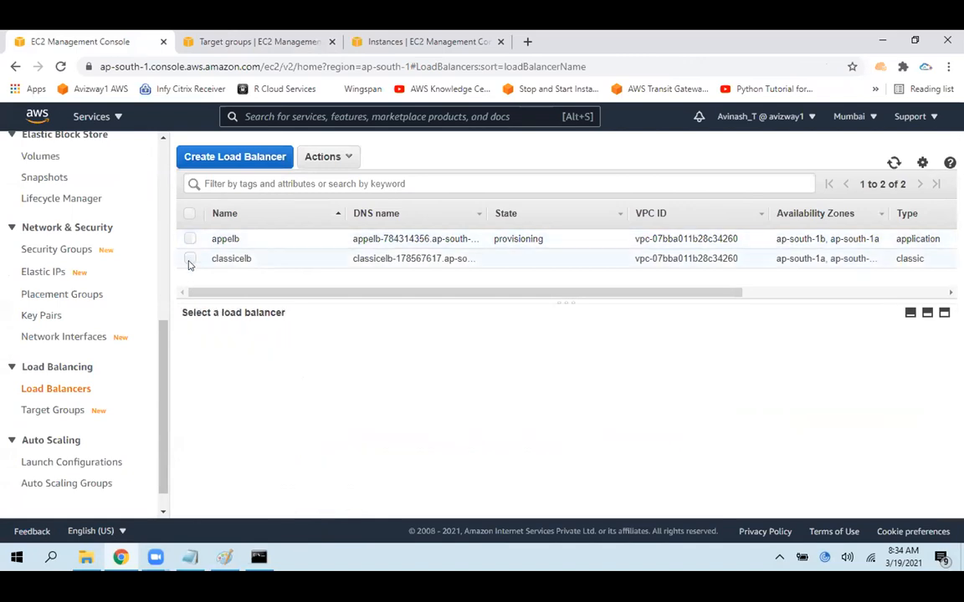
pyautogui.click(190, 259)
pyautogui.click(348, 158)
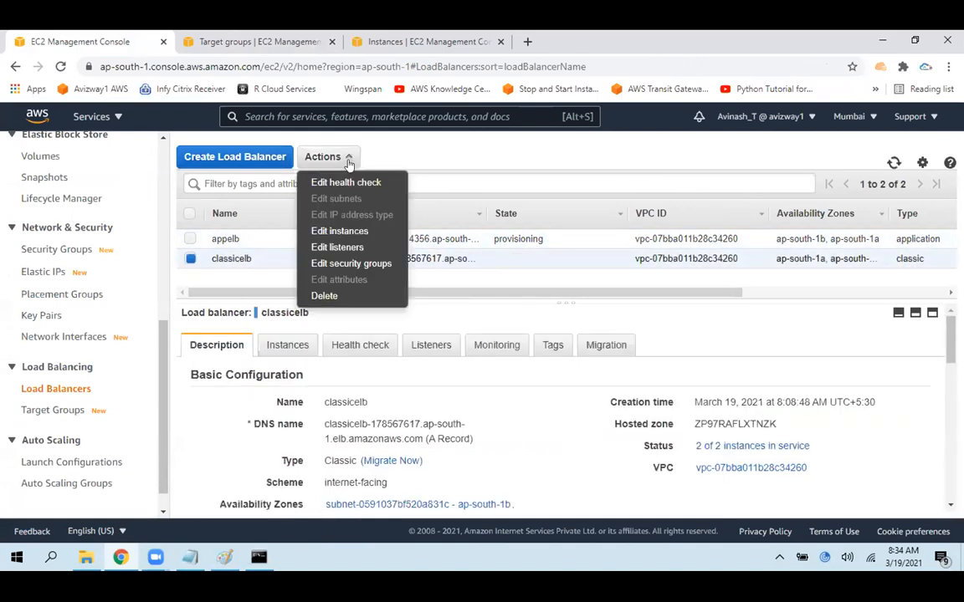
pyautogui.click(324, 294)
pyautogui.click(652, 373)
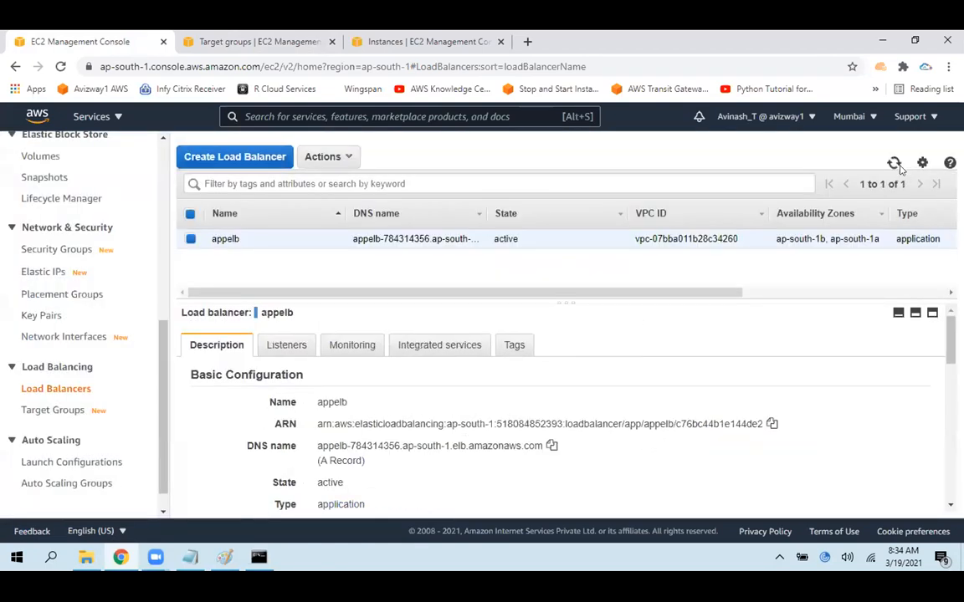
# Examine appelb's listeners, including the listener port and the default rule's target group
pyautogui.click(266, 345)
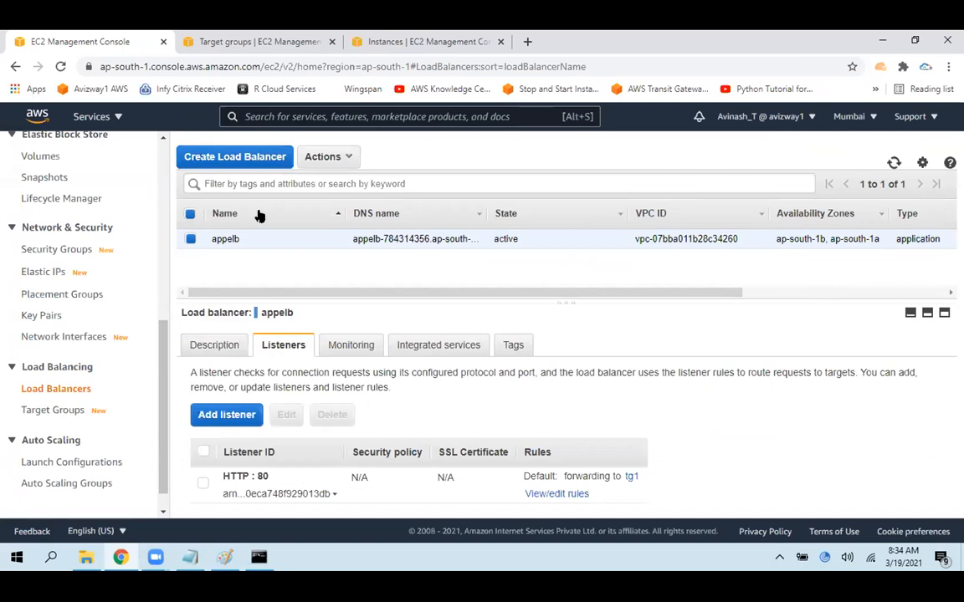
pyautogui.doubleClick(253, 243)
pyautogui.doubleClick(269, 475)
pyautogui.click(622, 419)
pyautogui.moveTo(561, 479); pyautogui.dragTo(645, 478)
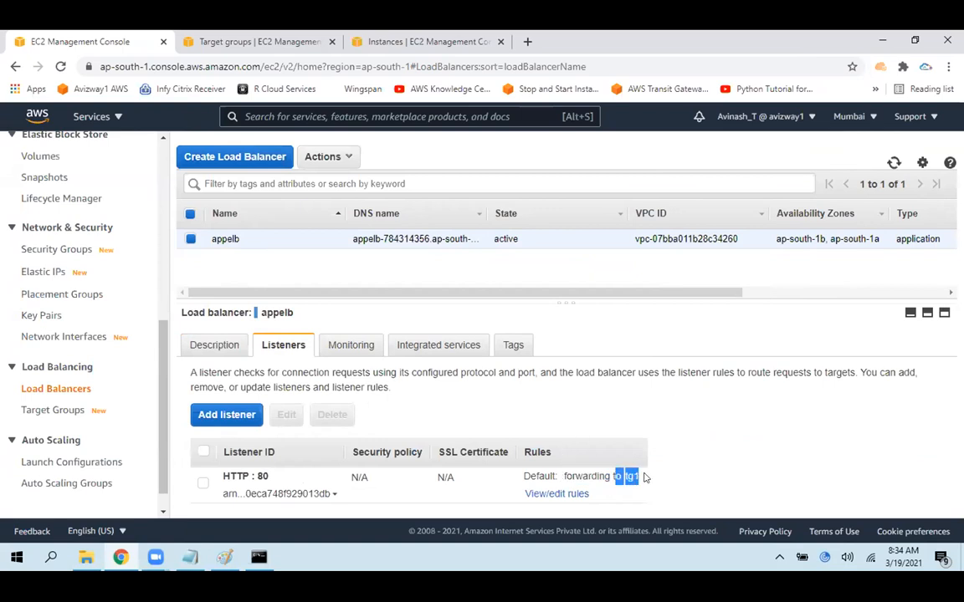
pyautogui.click(771, 468)
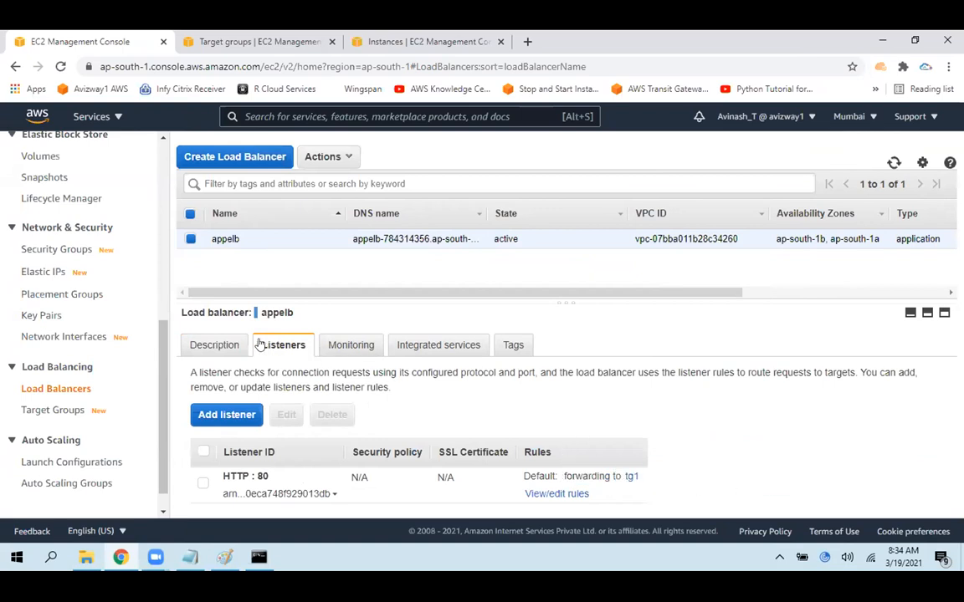
# Copy appelb's DNS name from its description and open that address in a new browser tab
pyautogui.click(216, 344)
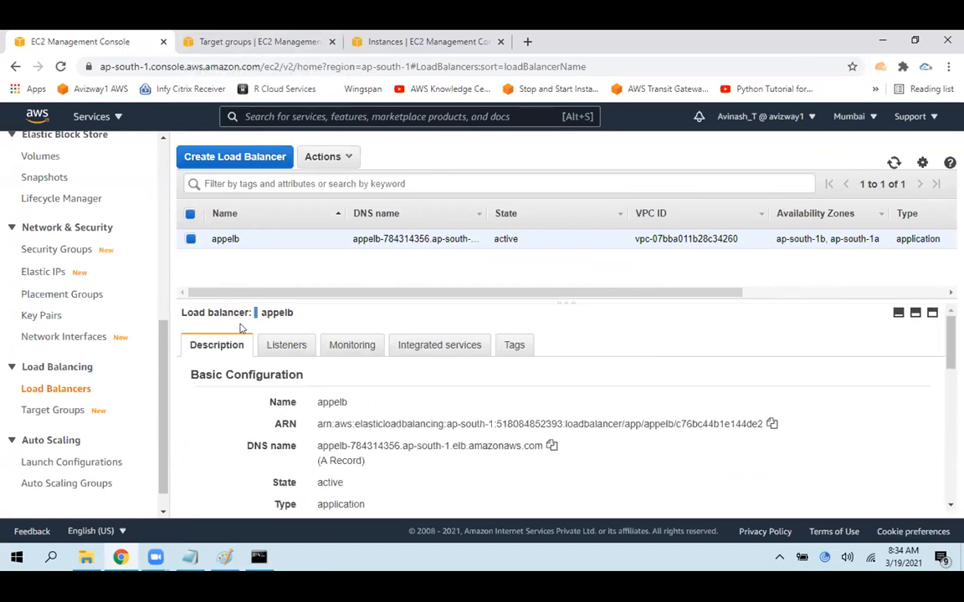
pyautogui.click(550, 447)
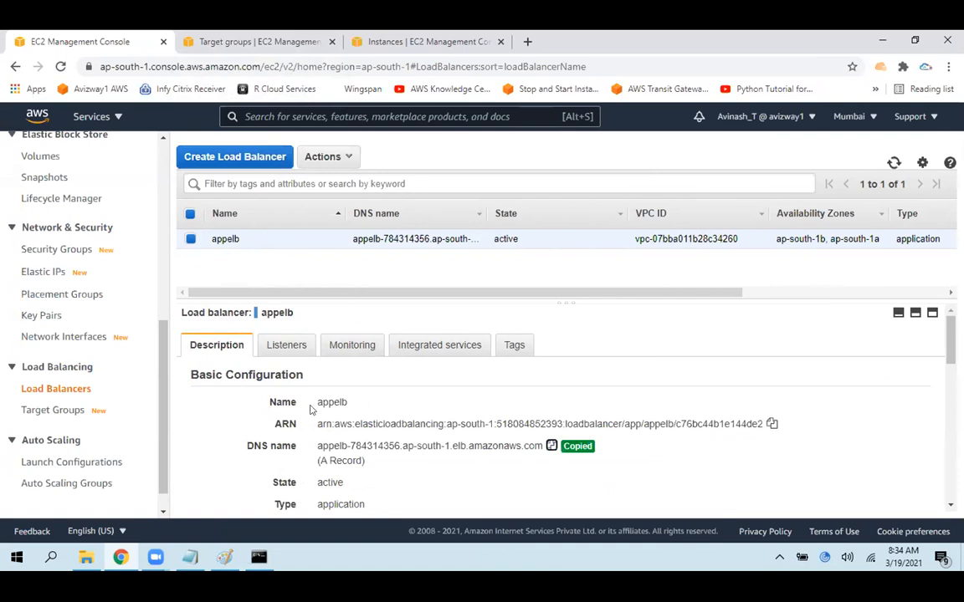
pyautogui.moveTo(318, 446); pyautogui.dragTo(539, 446)
pyautogui.click(550, 447)
pyautogui.hotkey('ctrl', 't')
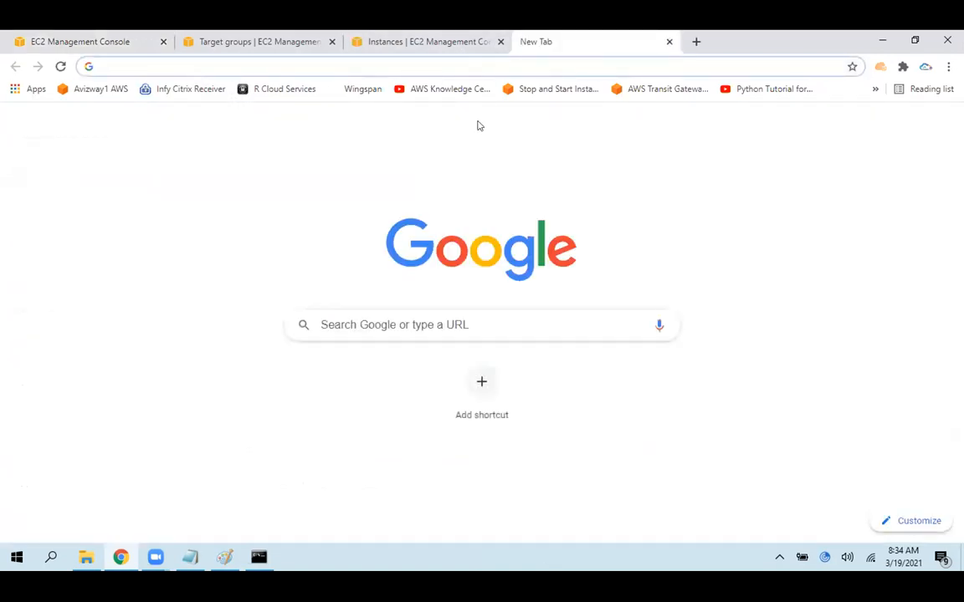
pyautogui.hotkey('ctrl', 'v')
pyautogui.press('Return')
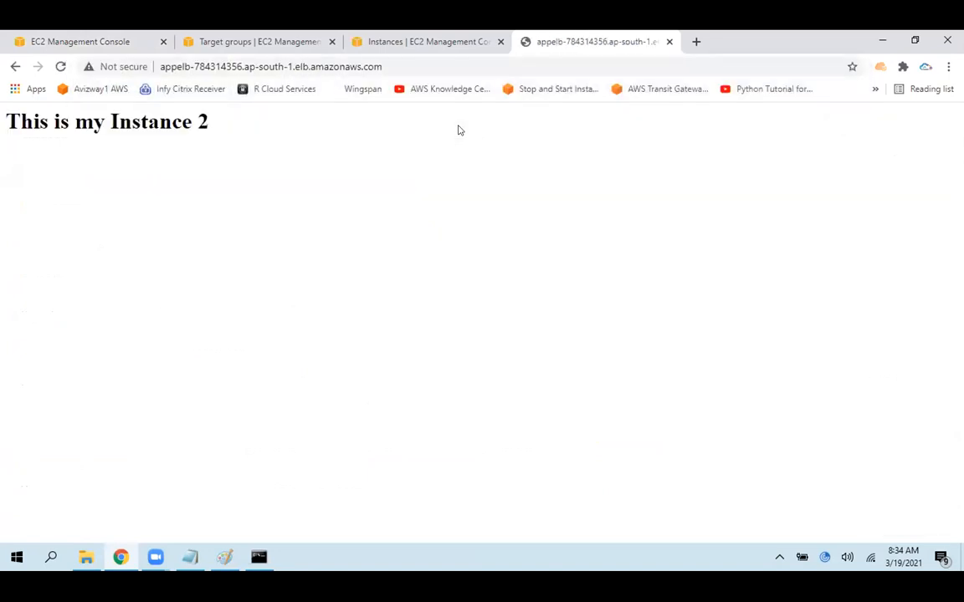
# Reload the load balancer's page several times to check which instance responds
pyautogui.moveTo(242, 138); pyautogui.dragTo(81, 94)
pyautogui.click(62, 66)
pyautogui.click(61, 66)
pyautogui.click(62, 66)
# Append port :80 to the load balancer address, load it, and reload repeatedly to test request distribution
pyautogui.click(418, 66)
pyautogui.click(402, 60)
pyautogui.write(':')
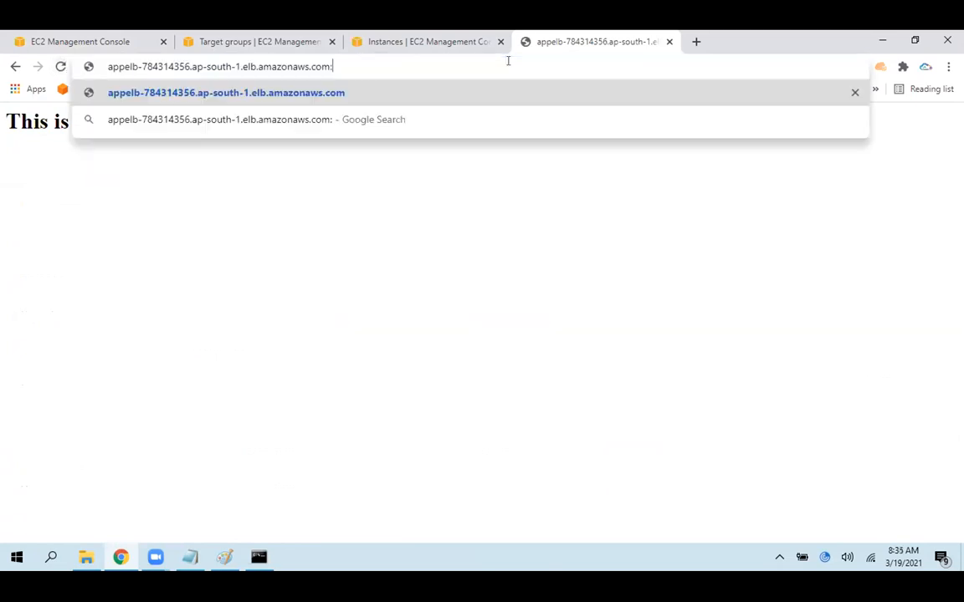
pyautogui.write('80')
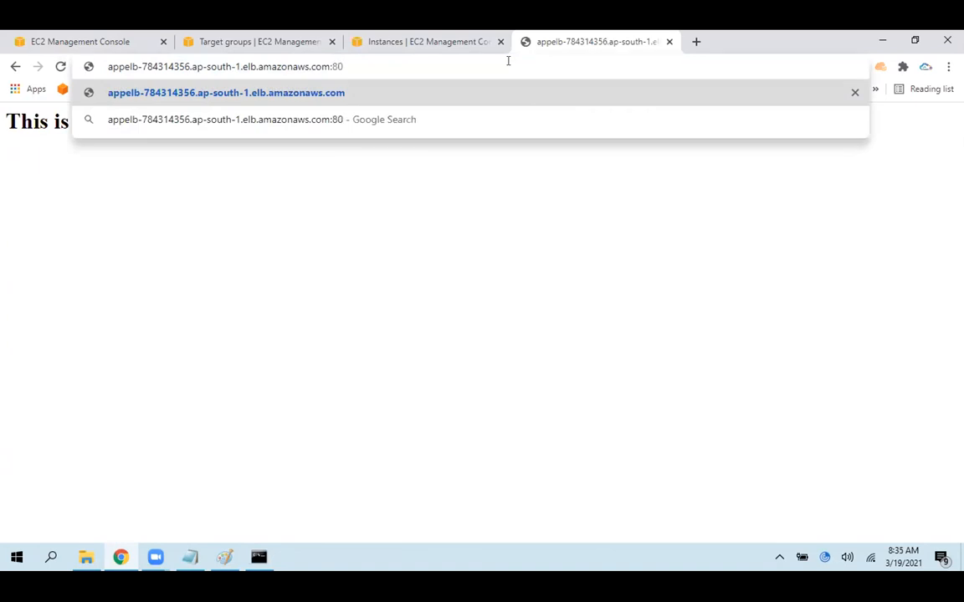
pyautogui.press('Return')
pyautogui.click(60, 66)
pyautogui.click(60, 67)
pyautogui.click(61, 67)
# Highlight the instance text on the page and the load balancer address to compare them
pyautogui.moveTo(278, 142); pyautogui.dragTo(2, 139)
pyautogui.click(326, 118)
pyautogui.click(407, 62)
pyautogui.click(407, 62)
pyautogui.moveTo(407, 62); pyautogui.dragTo(144, 62)
pyautogui.click(228, 211)
pyautogui.moveTo(234, 119); pyautogui.dragTo(1, 127)
pyautogui.click(189, 208)
# Check tg1 in the target groups list, and examine appelb's port 80 listener and its forwarding rule
pyautogui.click(289, 40)
pyautogui.moveTo(264, 298); pyautogui.dragTo(251, 300)
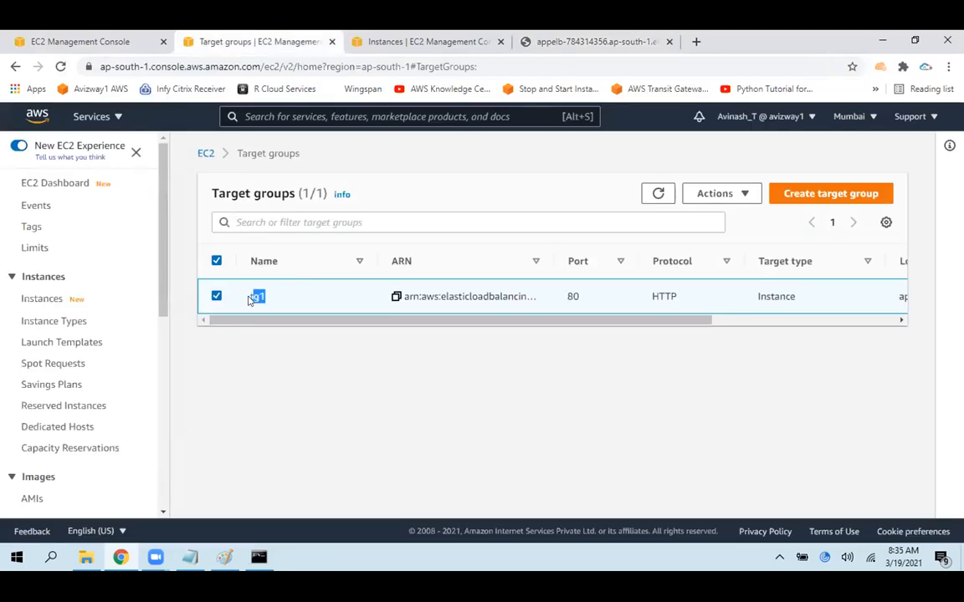
pyautogui.click(132, 39)
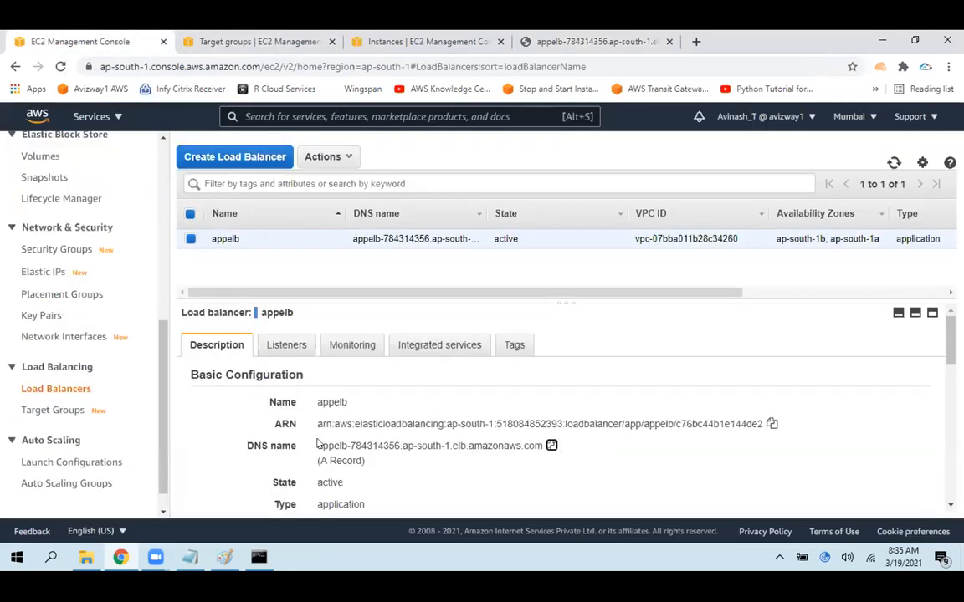
pyautogui.click(284, 346)
pyautogui.moveTo(257, 476); pyautogui.dragTo(268, 479)
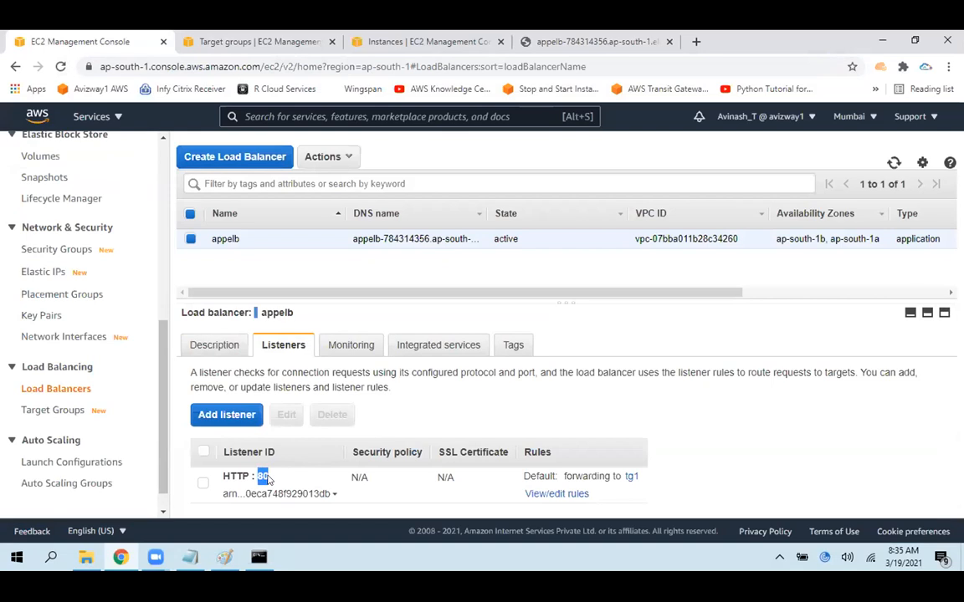
pyautogui.moveTo(614, 476); pyautogui.dragTo(667, 475)
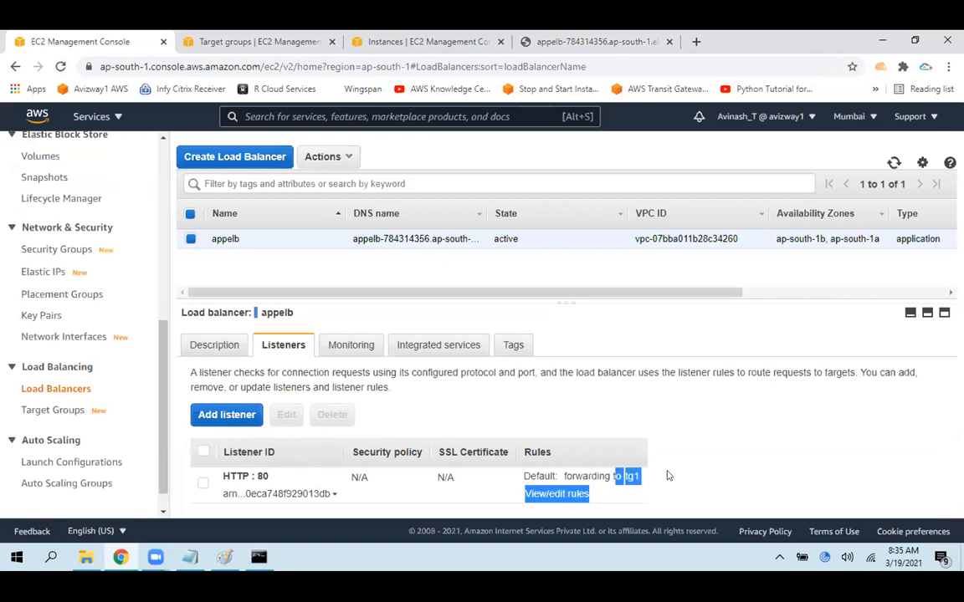
# Open the tg1 target group and review the status of its registered targets
pyautogui.click(200, 35)
pyautogui.click(261, 298)
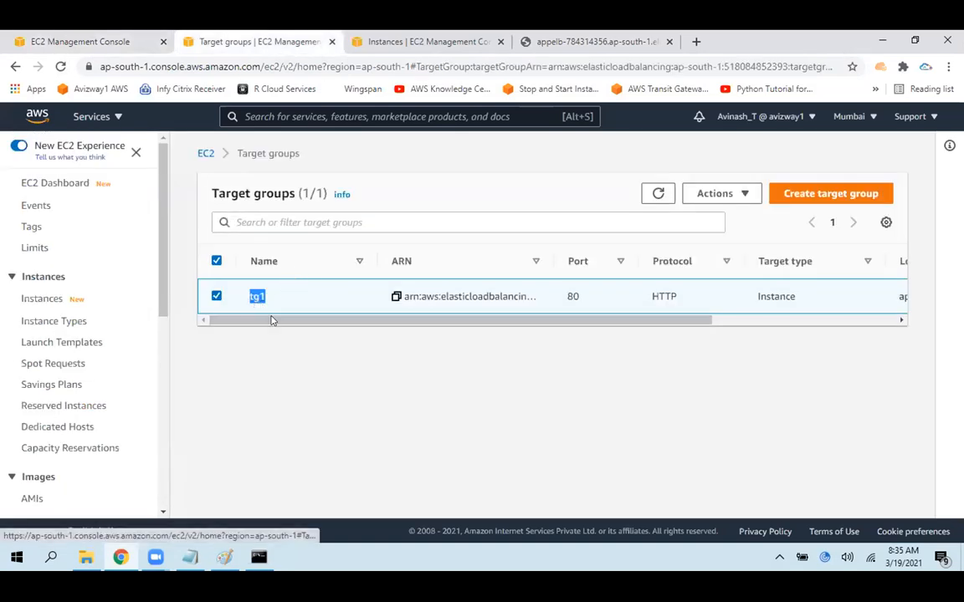
pyautogui.scroll(-3, 377, 232)
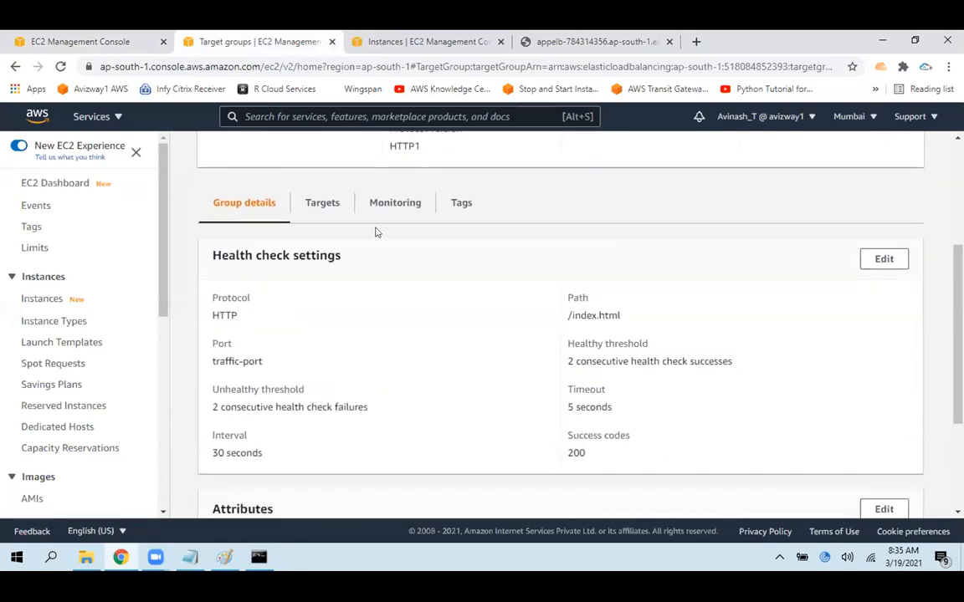
pyautogui.click(324, 203)
pyautogui.moveTo(236, 449); pyautogui.dragTo(818, 483)
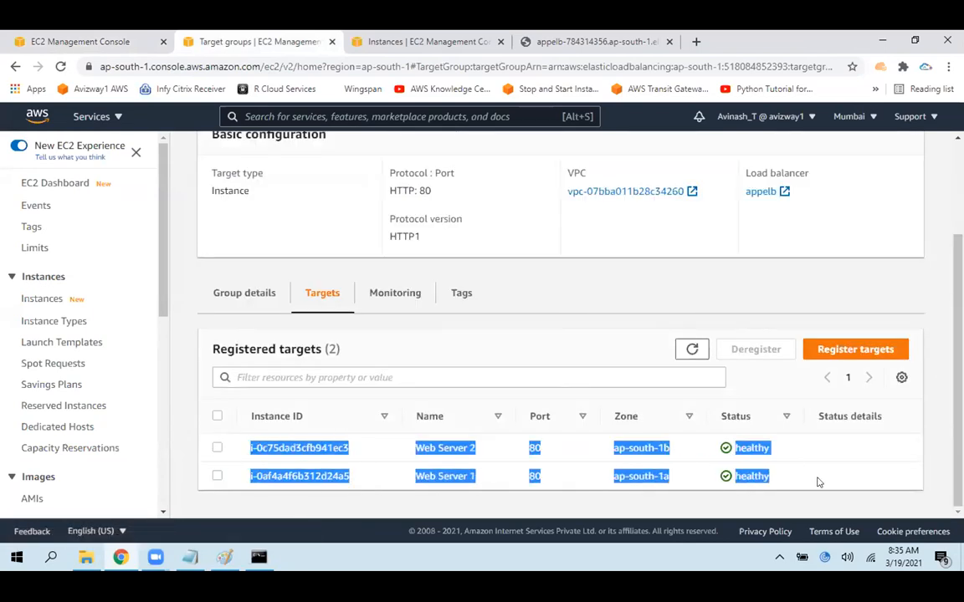
# Switch to Paint and underline the EC2 instances inside TG1 in the Application LB diagram
pyautogui.click(226, 557)
pyautogui.moveTo(957, 374); pyautogui.dragTo(958, 224)
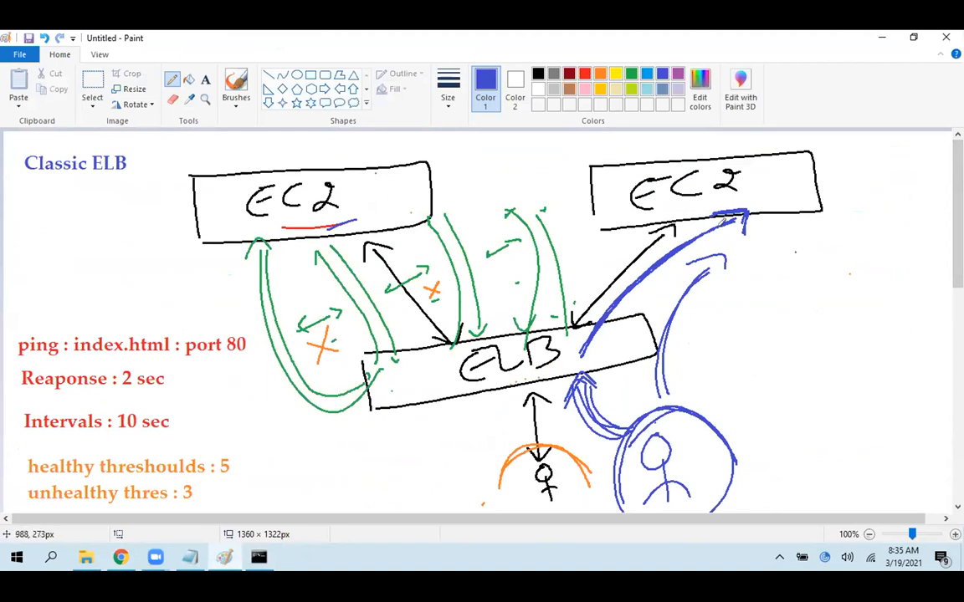
pyautogui.moveTo(958, 257); pyautogui.dragTo(958, 306)
pyautogui.scroll(-6, 486, 252)
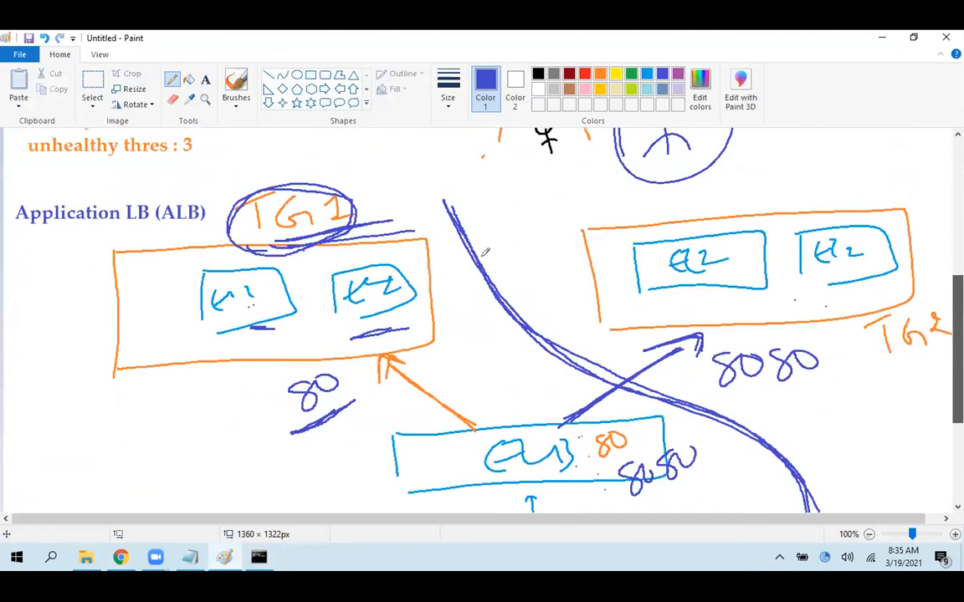
pyautogui.scroll(3, 486, 252)
pyautogui.scroll(1, 210, 407)
pyautogui.moveTo(195, 432); pyautogui.dragTo(328, 411)
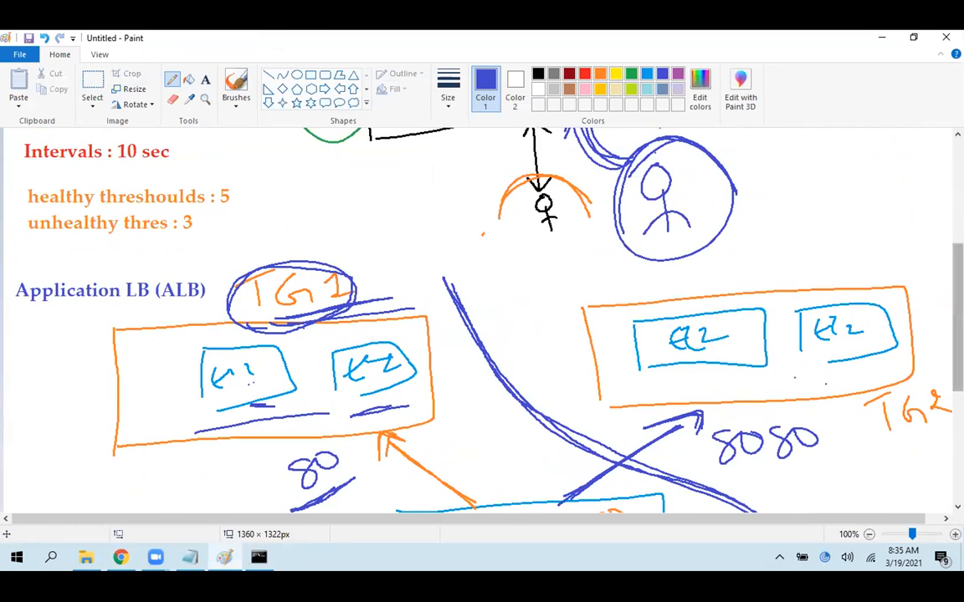
# Try to mark off the TG2 side of the diagram with a curve, and undo it along with the TG1 instance underline
pyautogui.scroll(-5, 309, 343)
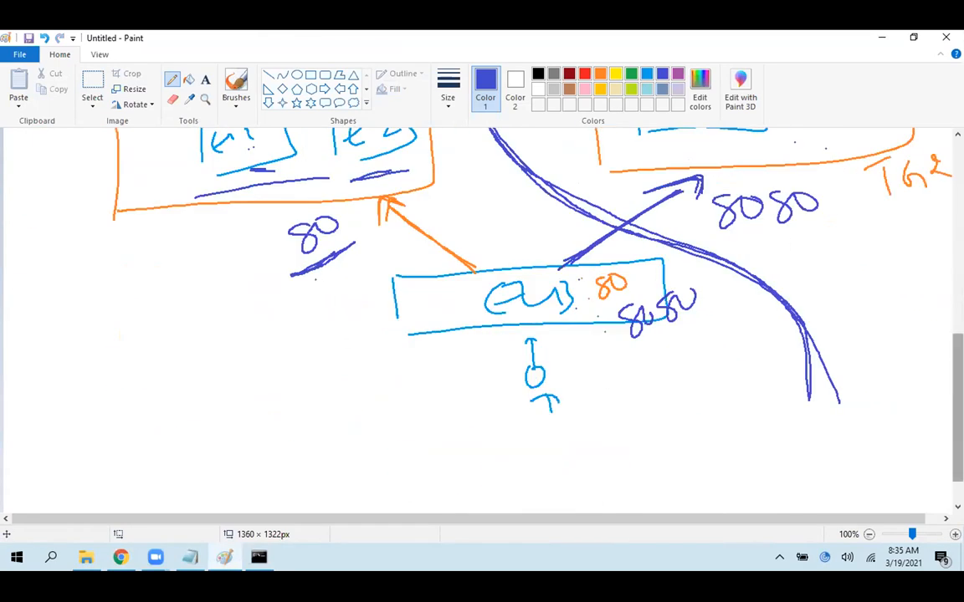
pyautogui.scroll(2, 435, 215)
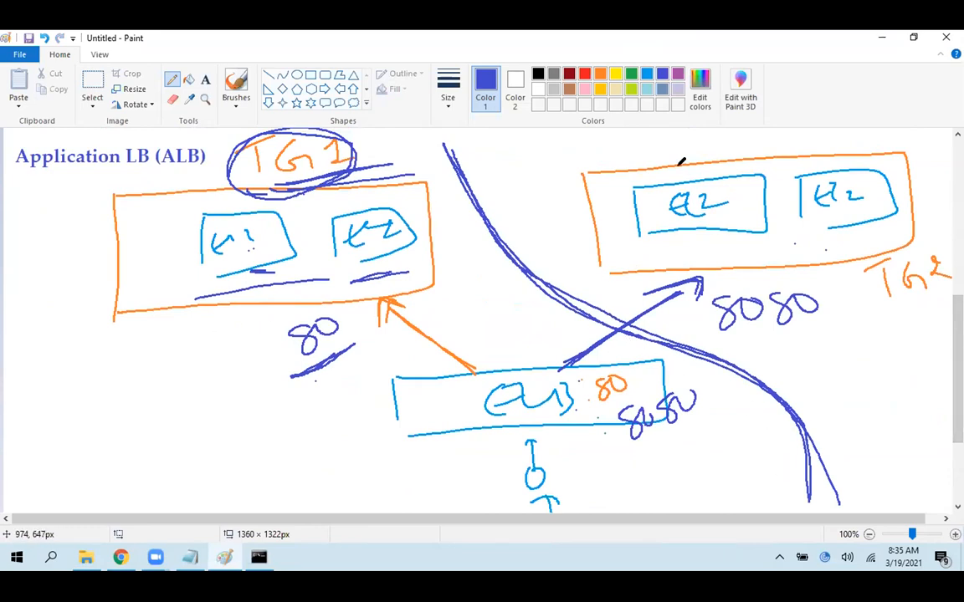
pyautogui.moveTo(571, 157)
pyautogui.mouseDown()
pyautogui.moveTo(595, 251)
pyautogui.moveTo(878, 364)
pyautogui.moveTo(954, 364)
pyautogui.mouseUp()
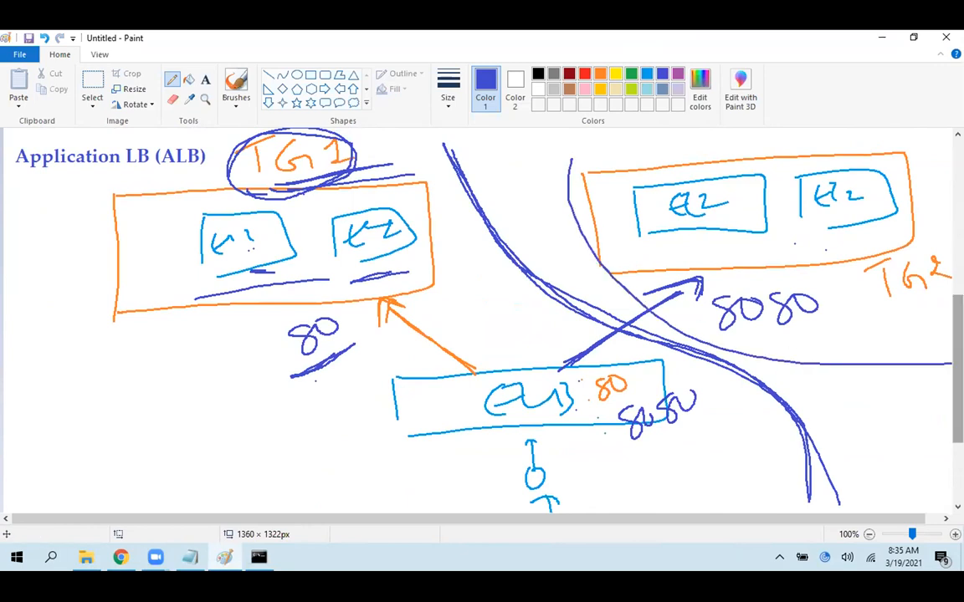
pyautogui.hotkey('ctrl', 'z')
pyautogui.hotkey('ctrl', 'z')
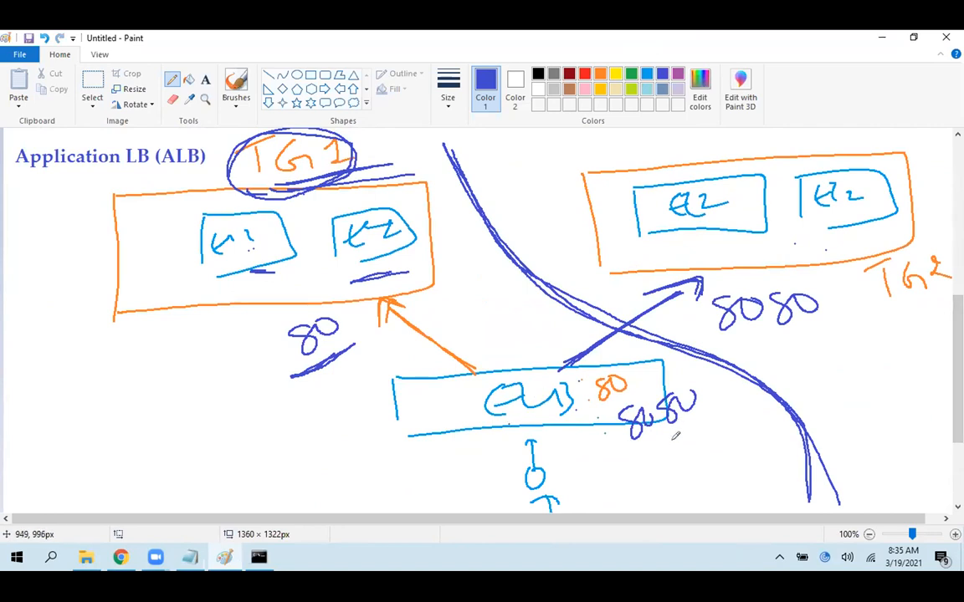
# Underline 8080 on the ELB box, TG2's instances and the TG2 label, and draw an arrow from the label to the instances
pyautogui.moveTo(641, 451); pyautogui.dragTo(680, 431)
pyautogui.moveTo(683, 252); pyautogui.dragTo(849, 250)
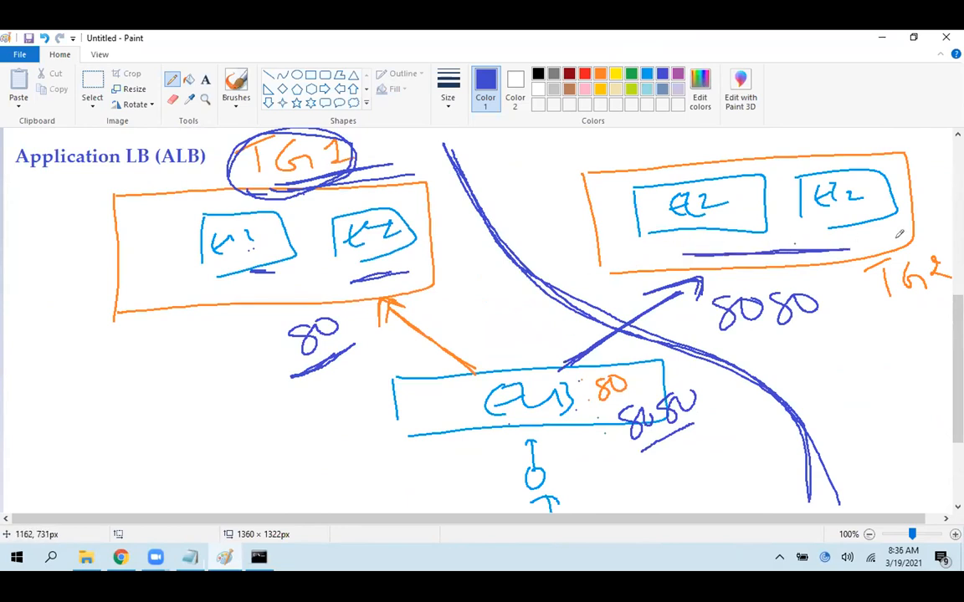
pyautogui.moveTo(942, 295); pyautogui.dragTo(889, 308)
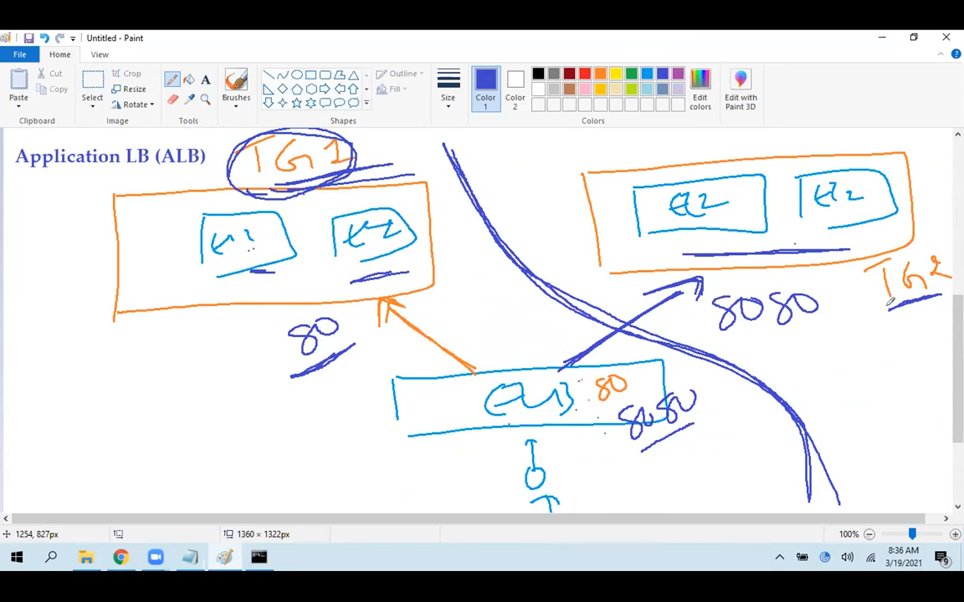
pyautogui.moveTo(933, 261)
pyautogui.mouseDown()
pyautogui.moveTo(946, 221)
pyautogui.moveTo(901, 197)
pyautogui.moveTo(880, 205)
pyautogui.mouseUp()
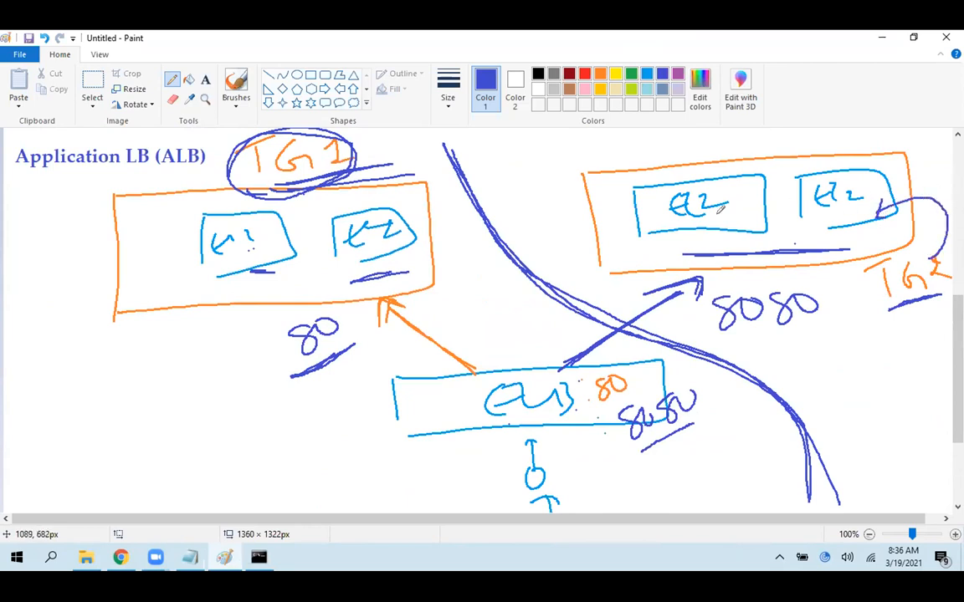
# Undo the curve drawn across the 8080 arrow and the TG2 markings, keeping the underline below the ELB's 8080
pyautogui.moveTo(636, 260); pyautogui.dragTo(663, 358)
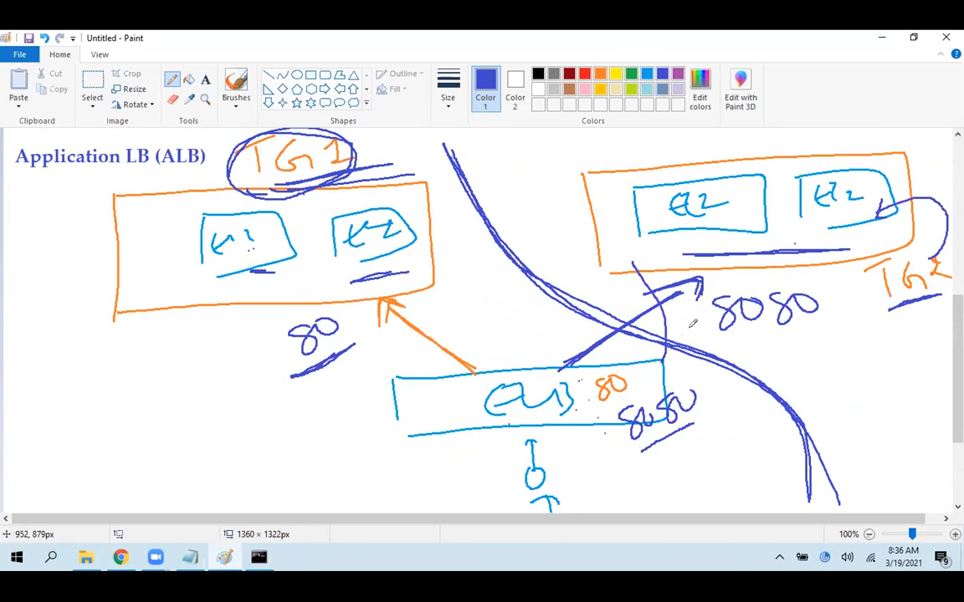
pyautogui.hotkey('ctrl', 'z')
pyautogui.hotkey('ctrl', 'z')
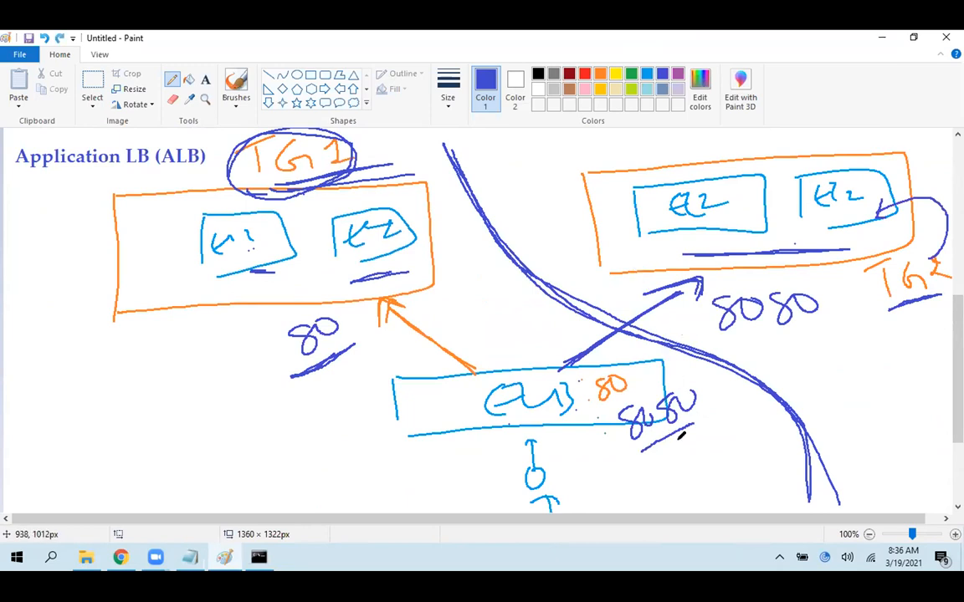
pyautogui.hotkey('ctrl', 'z')
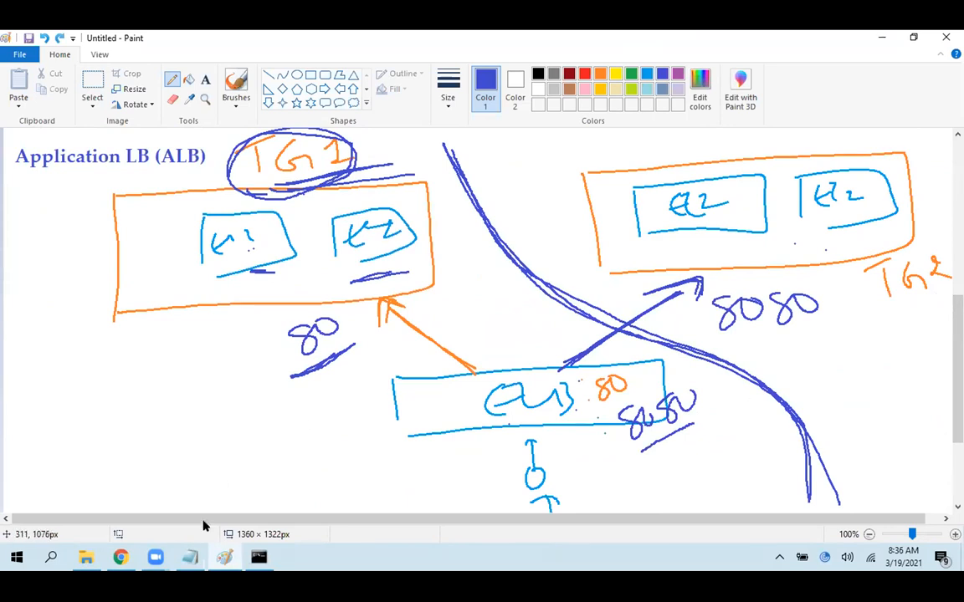
# Switch back to Chrome, return to the target groups list, deselect tg1, and start creating a new target group
pyautogui.click(118, 564)
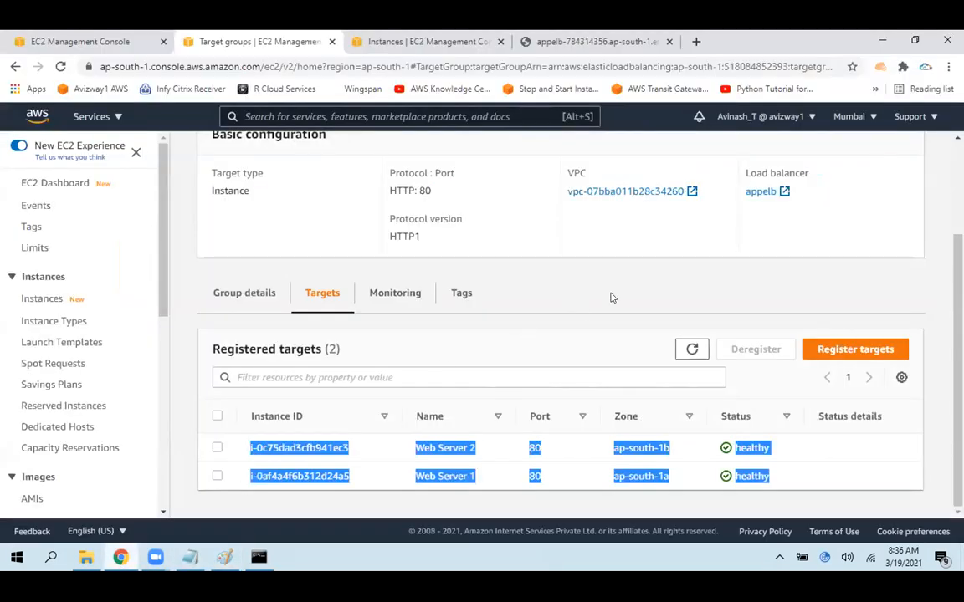
pyautogui.click(611, 298)
pyautogui.scroll(3, 610, 251)
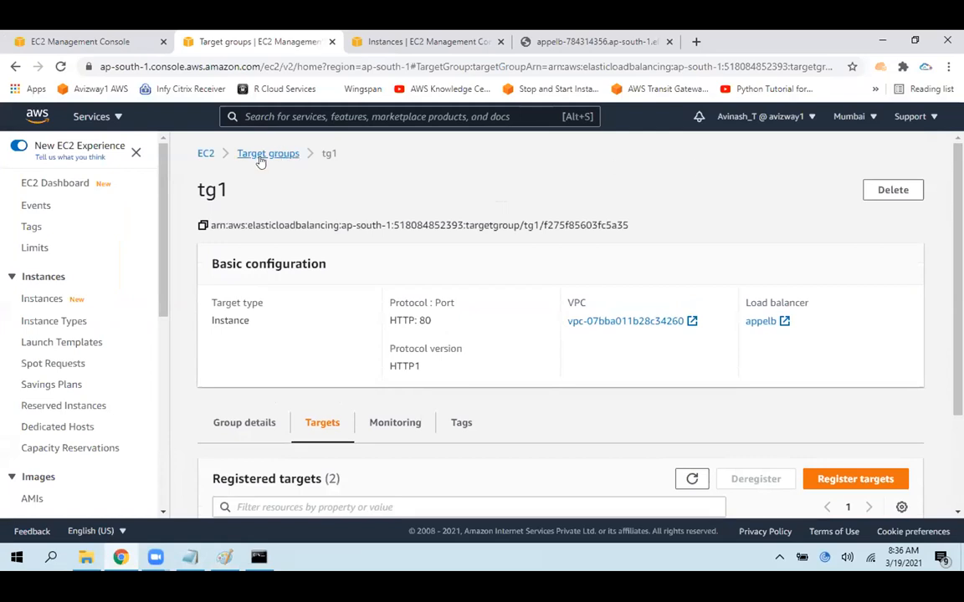
pyautogui.click(266, 154)
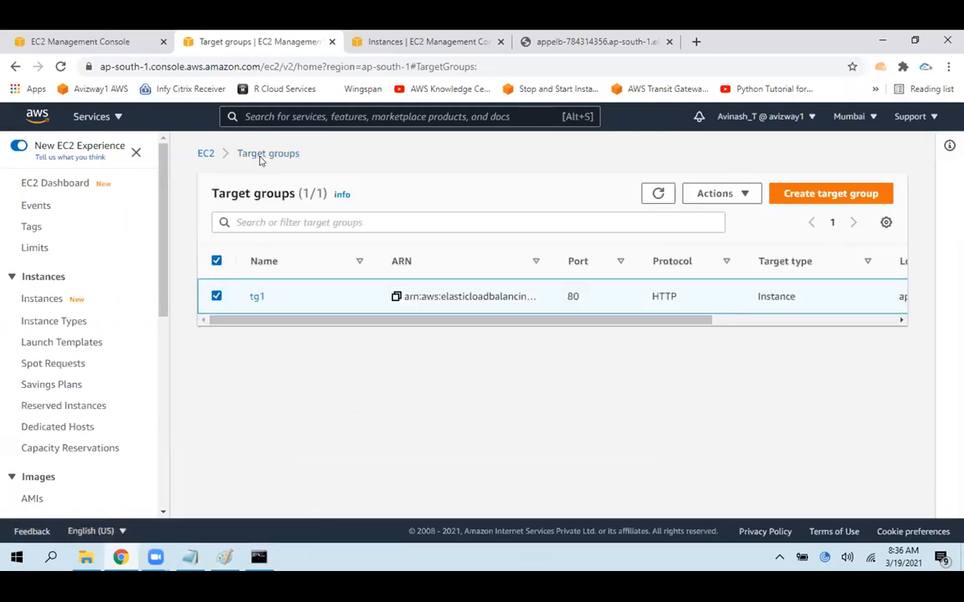
pyautogui.click(216, 296)
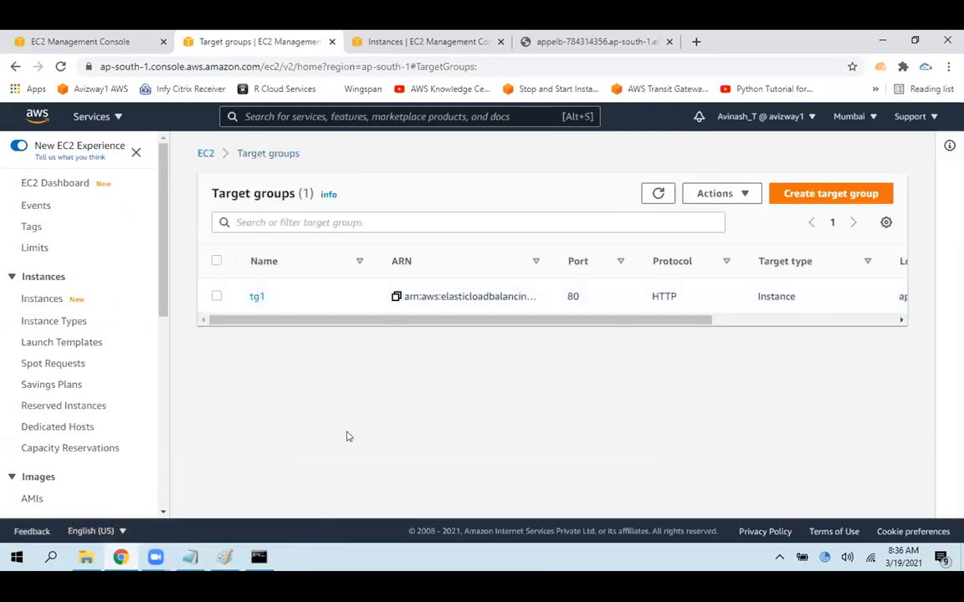
pyautogui.click(824, 193)
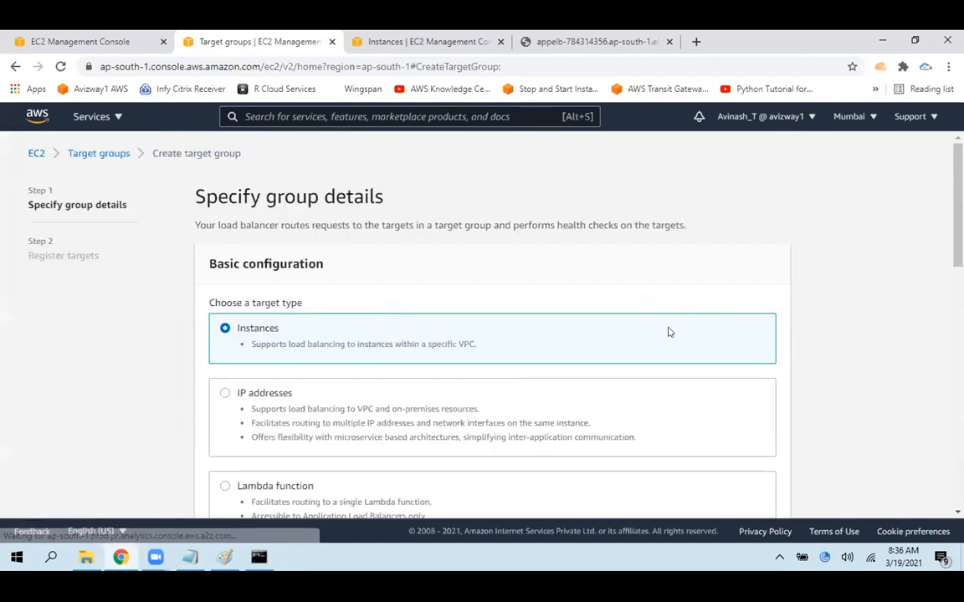
# Read the Instances target type description, select IP addresses as the target type, and examine its description
pyautogui.moveTo(242, 304); pyautogui.dragTo(326, 304)
pyautogui.moveTo(245, 328); pyautogui.dragTo(371, 345)
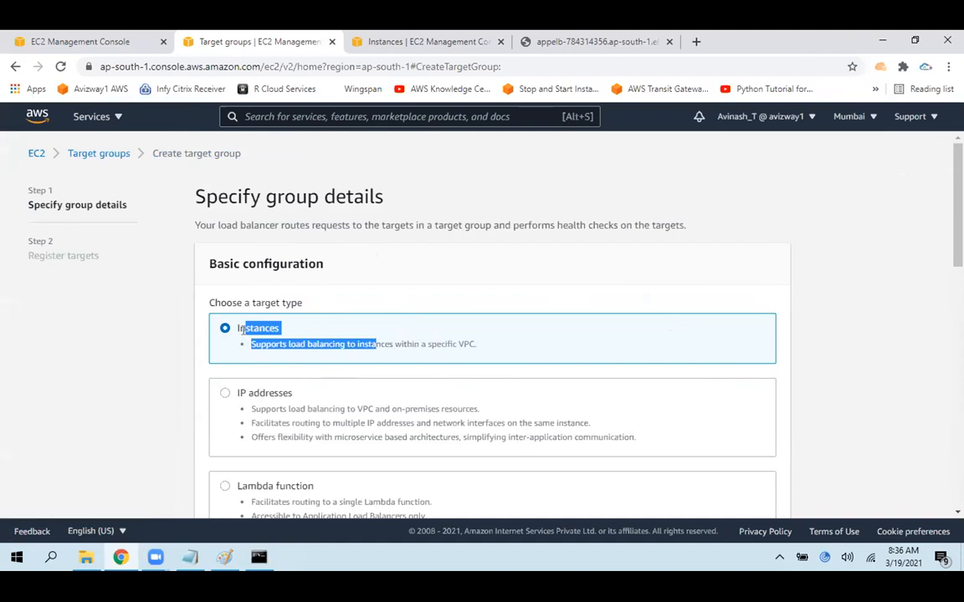
pyautogui.click(254, 387)
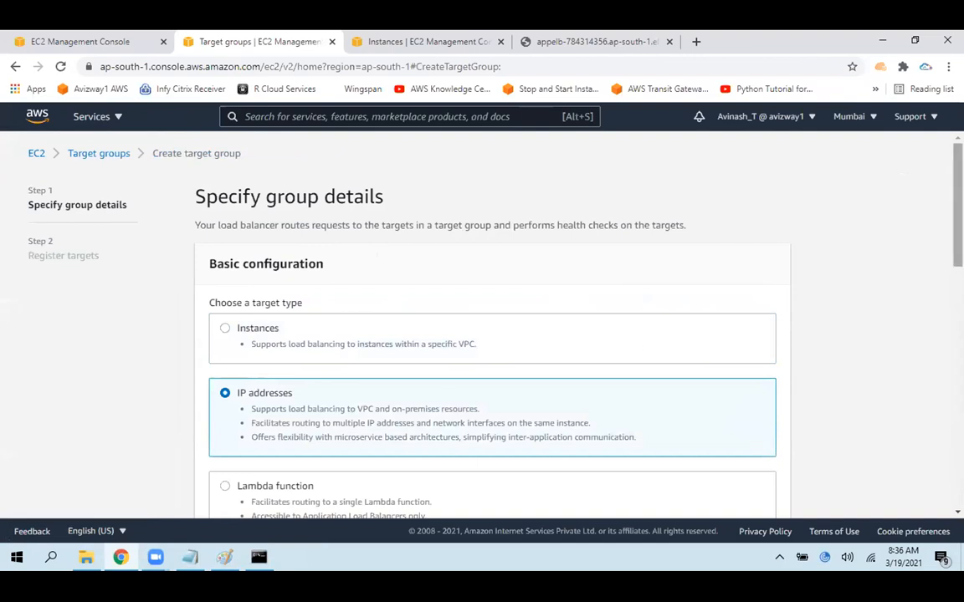
pyautogui.scroll(-3, 946, 268)
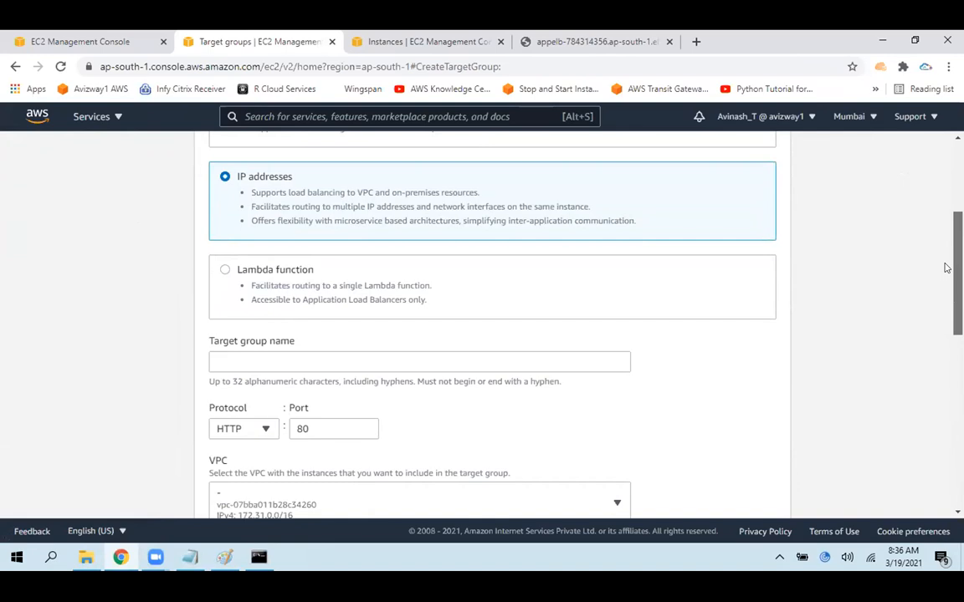
pyautogui.scroll(3, 430, 323)
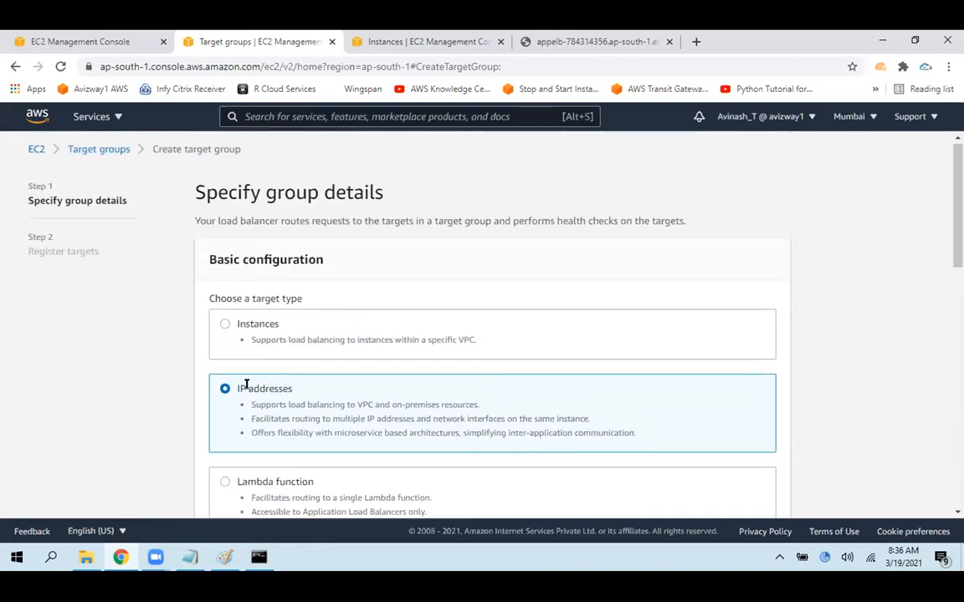
pyautogui.moveTo(246, 384); pyautogui.dragTo(406, 399)
pyautogui.click(481, 385)
pyautogui.moveTo(224, 557)
pyautogui.moveTo(249, 406); pyautogui.dragTo(614, 428)
pyautogui.moveTo(270, 405); pyautogui.dragTo(499, 407)
# Select the Instances target type and highlight its description of load balancing within a specific VPC
pyautogui.click(279, 331)
pyautogui.moveTo(265, 337); pyautogui.dragTo(491, 339)
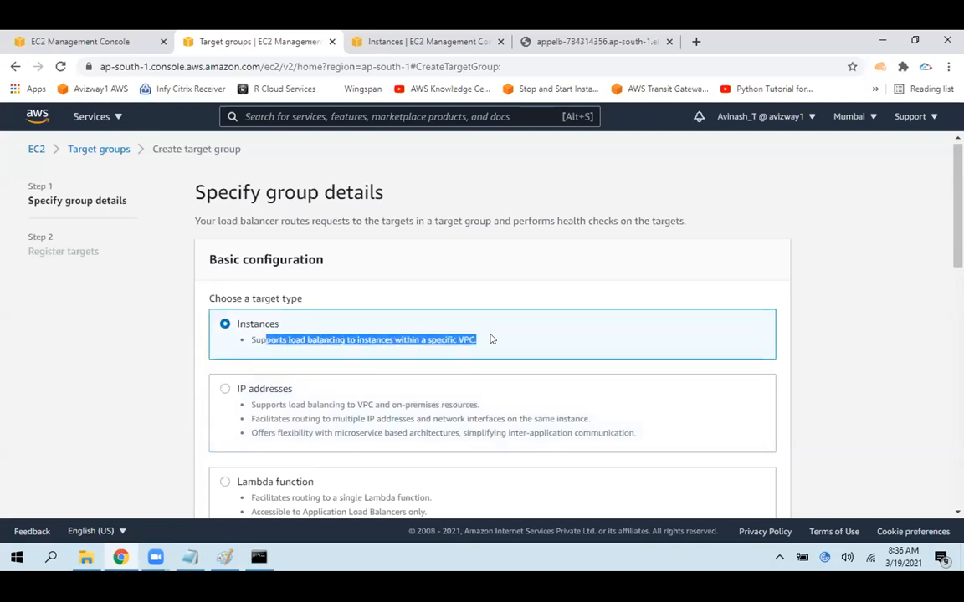
pyautogui.click(806, 287)
# Choose IP addresses as the target type and name the target group tg2
pyautogui.click(309, 404)
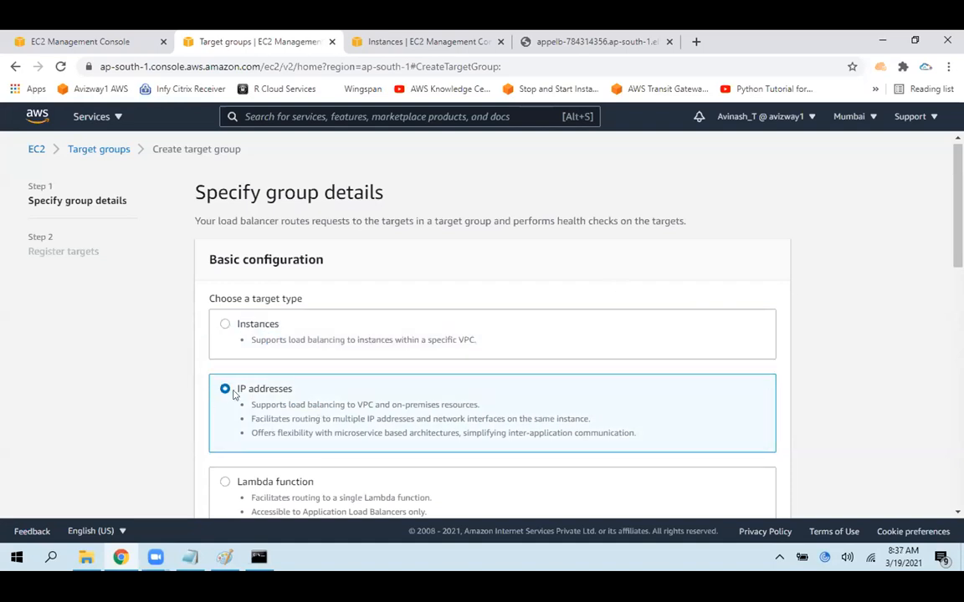
pyautogui.moveTo(233, 388); pyautogui.dragTo(372, 412)
pyautogui.click(807, 286)
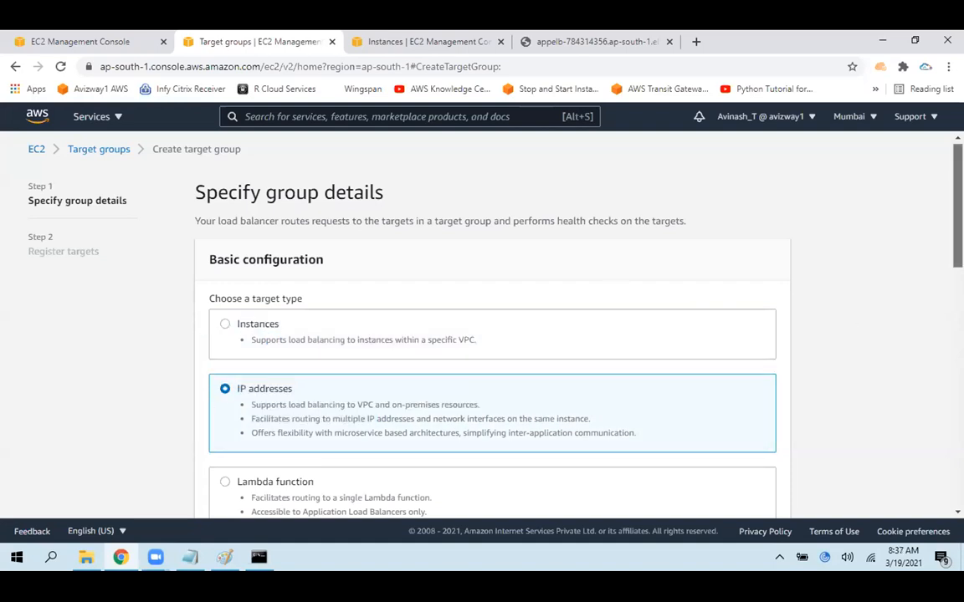
pyautogui.scroll(-3, 957, 285)
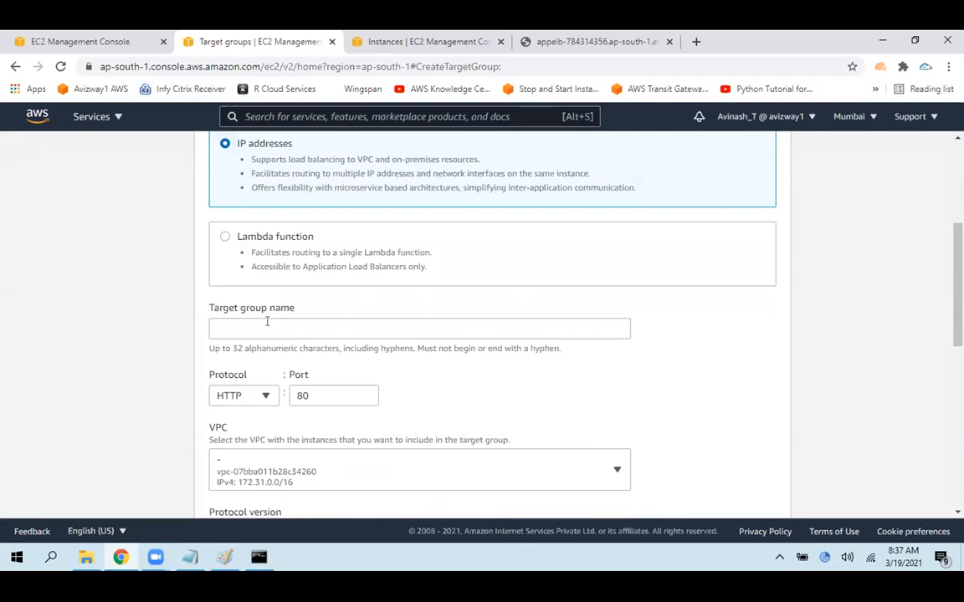
pyautogui.click(284, 326)
pyautogui.write('tg2')
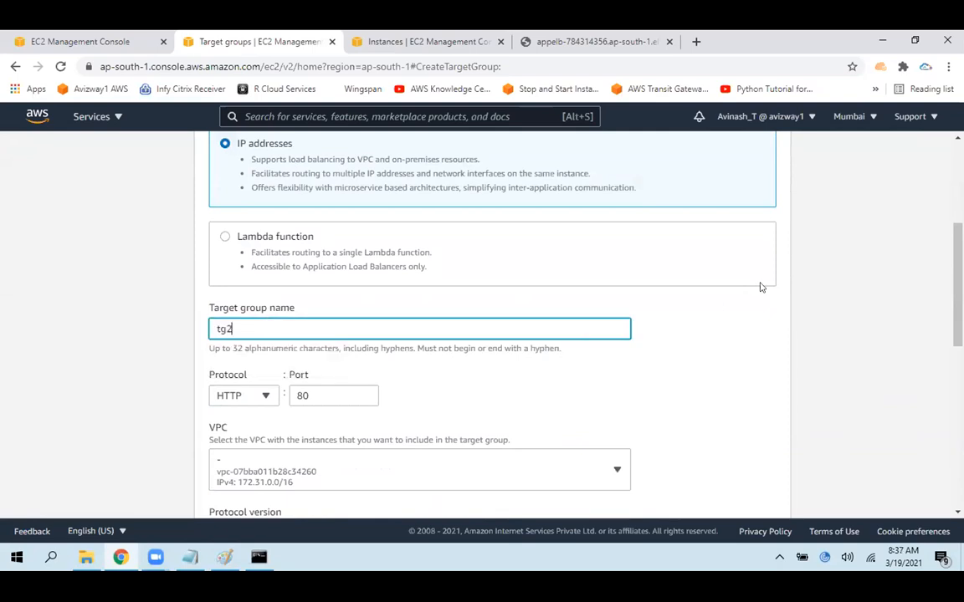
pyautogui.click(824, 299)
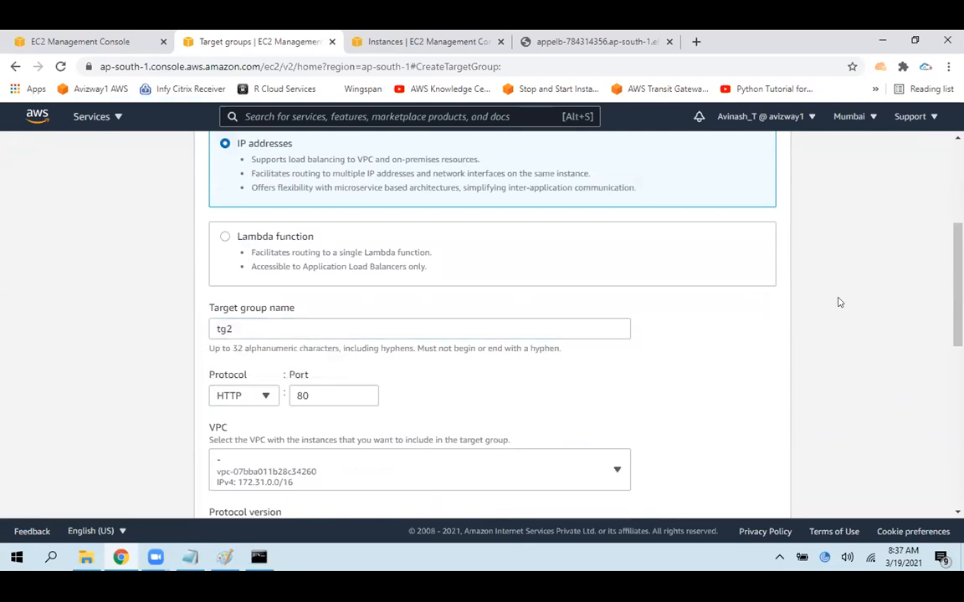
# Keep HTTP on port 80 for tg2 and select VPC vpc-07bba011b28c34260
pyautogui.scroll(-3, 941, 298)
pyautogui.click(242, 246)
pyautogui.click(242, 246)
pyautogui.click(305, 246)
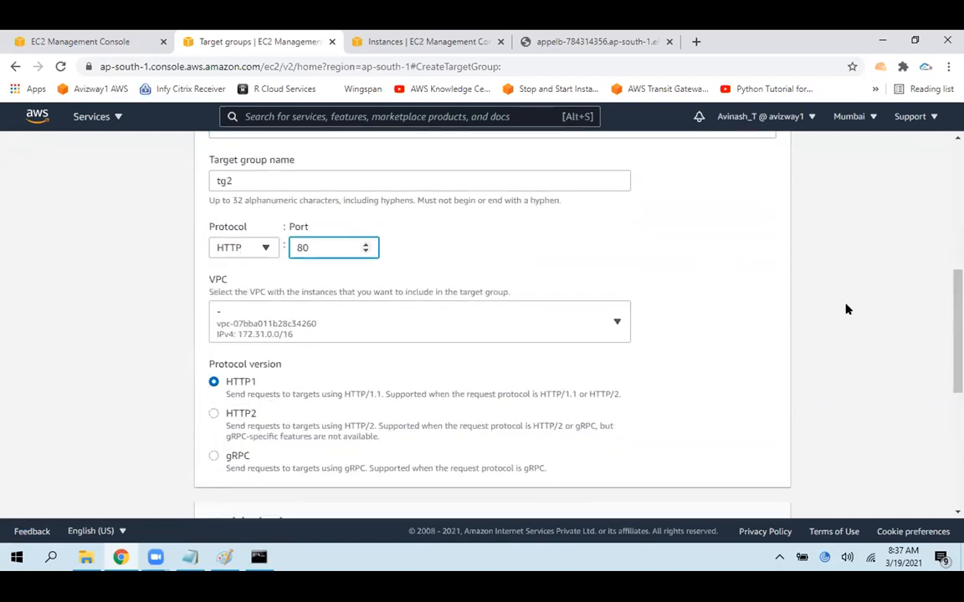
pyautogui.click(536, 321)
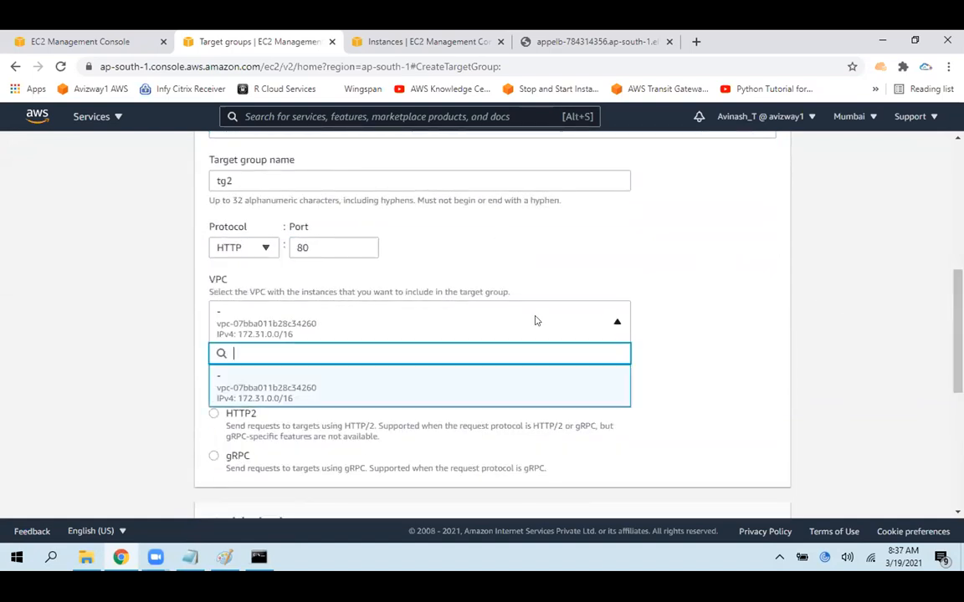
pyautogui.click(257, 380)
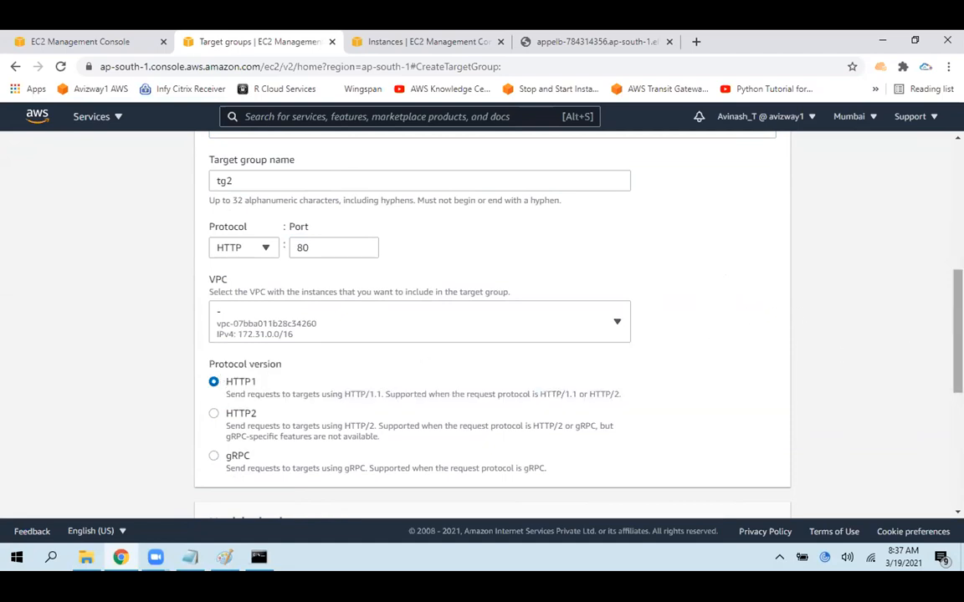
# Set tg2's HTTP health check path to /index.html and highlight the entered path
pyautogui.scroll(-5, 494, 318)
pyautogui.click(260, 338)
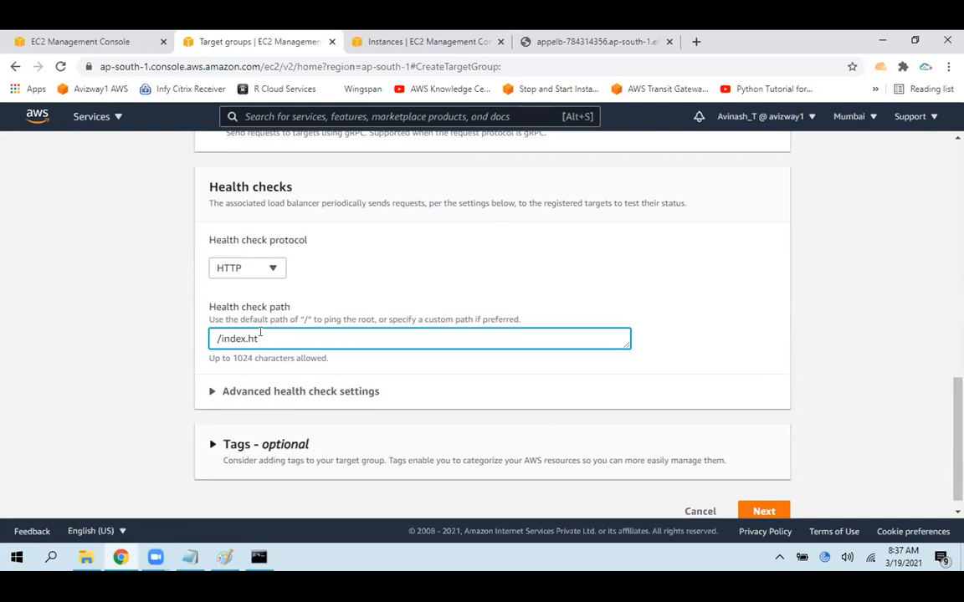
pyautogui.click(854, 336)
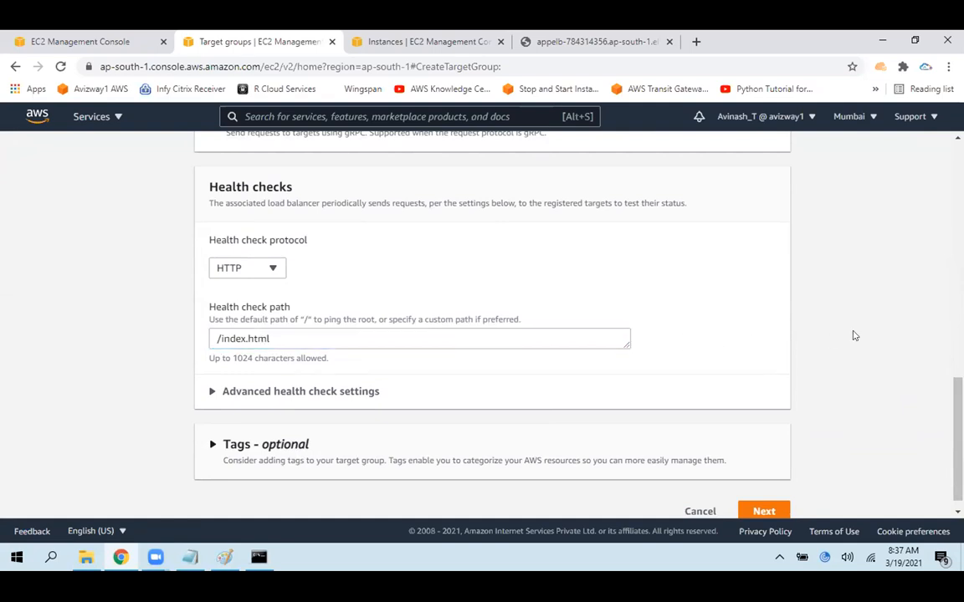
pyautogui.moveTo(292, 339); pyautogui.dragTo(217, 340)
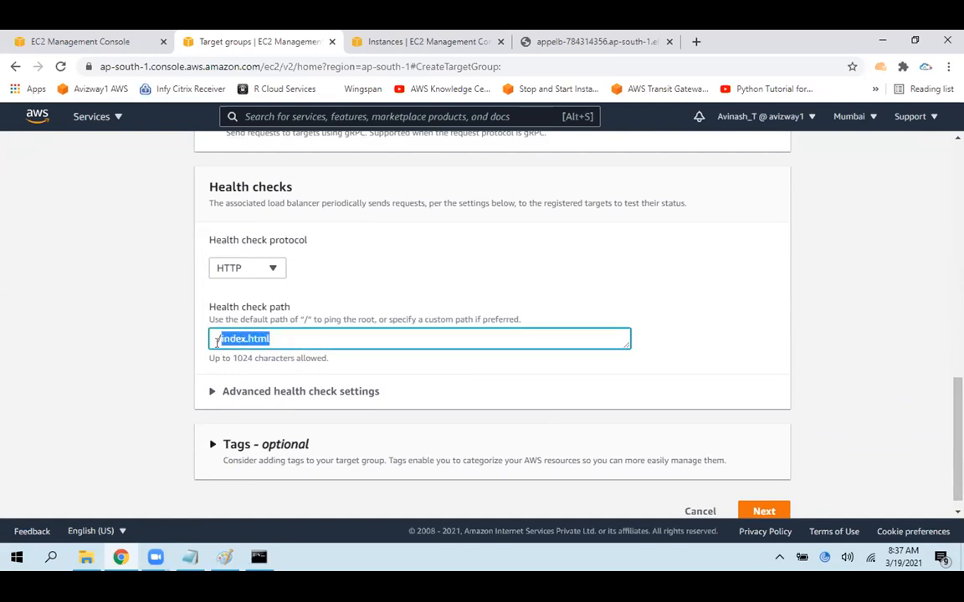
pyautogui.click(810, 343)
pyautogui.tripleClick(265, 338)
pyautogui.click(871, 324)
# Review the advanced health check settings, collapse them, and continue to target registration
pyautogui.click(388, 395)
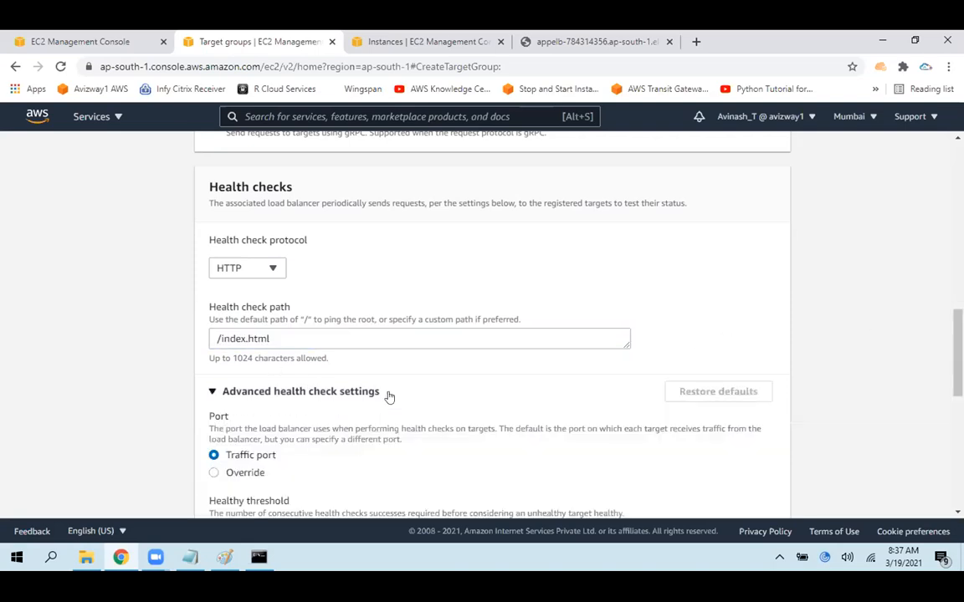
pyautogui.scroll(-3, 536, 426)
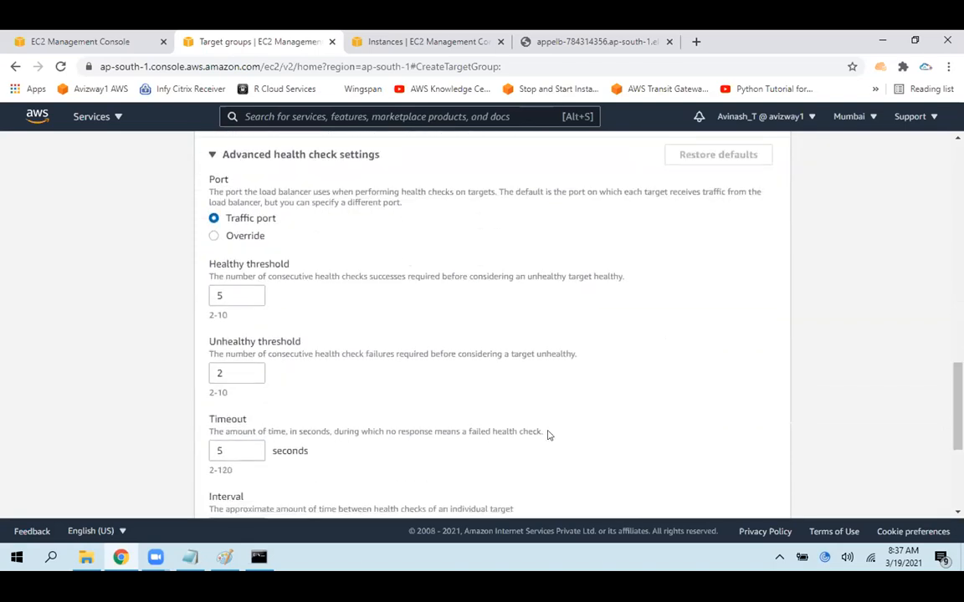
pyautogui.click(309, 157)
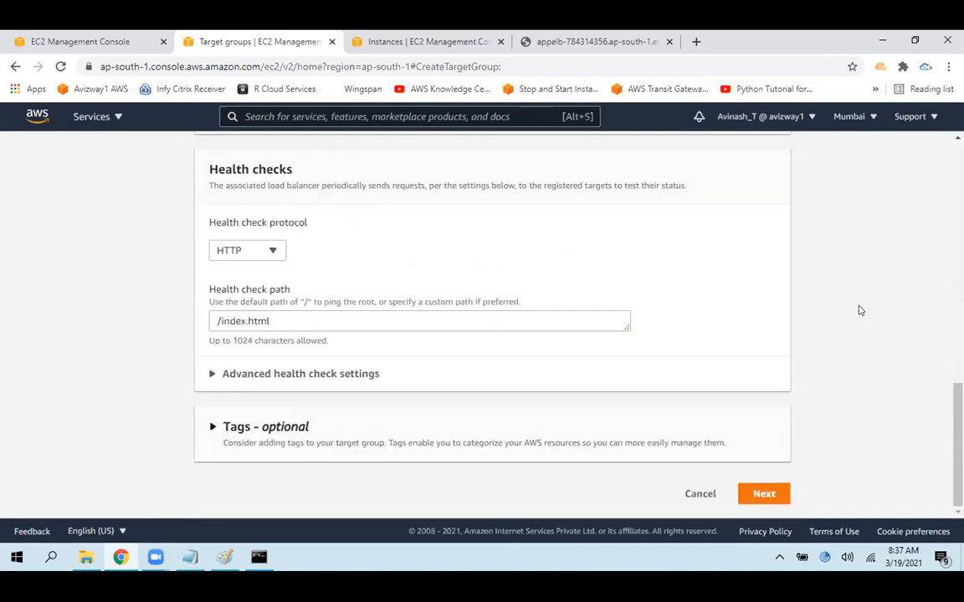
pyautogui.click(763, 495)
# Examine the network choices and the IP field's instruction for registering targets from a VPC subnet
pyautogui.click(350, 320)
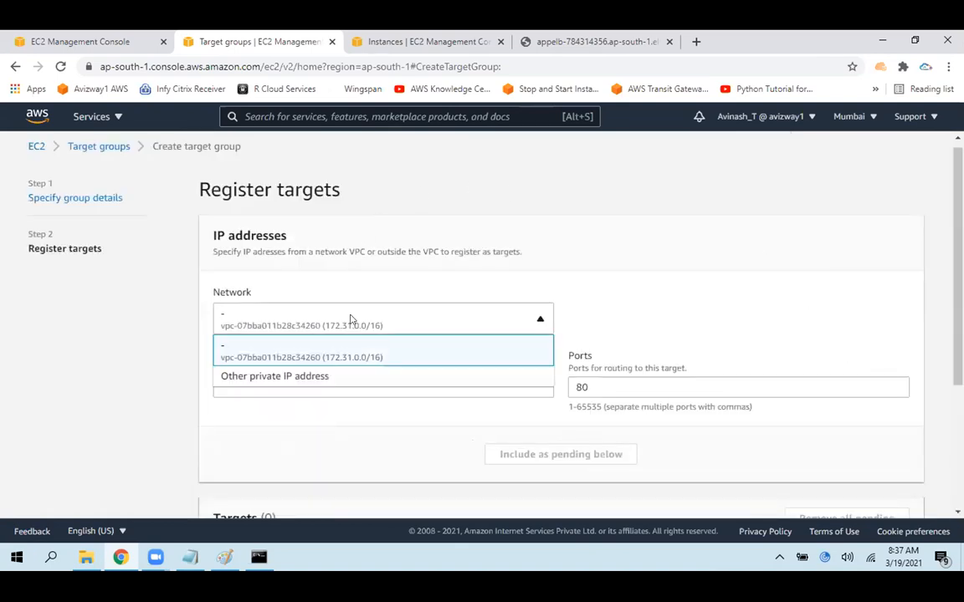
pyautogui.click(365, 326)
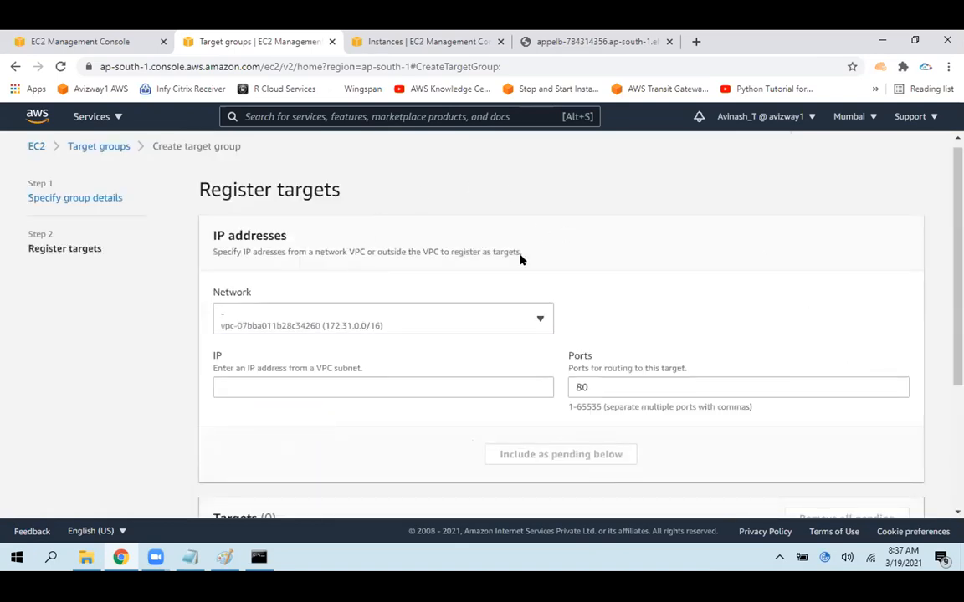
pyautogui.moveTo(219, 366); pyautogui.dragTo(368, 377)
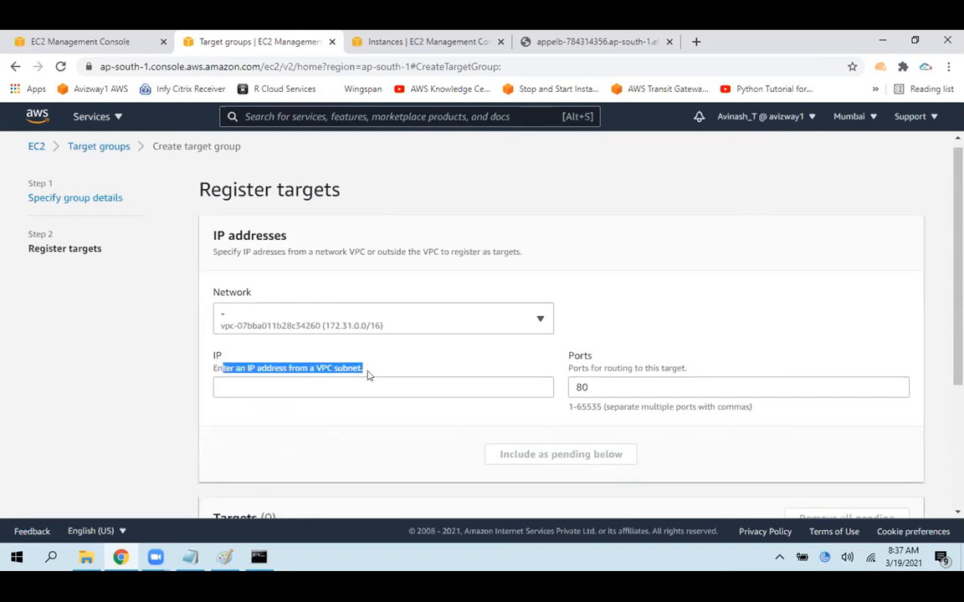
pyautogui.click(415, 357)
pyautogui.click(258, 381)
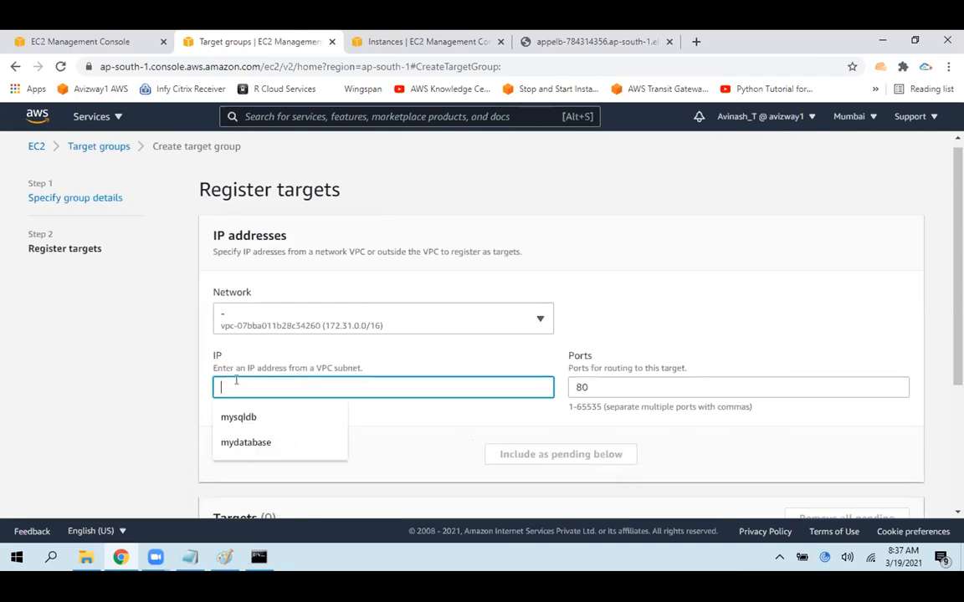
pyautogui.click(419, 409)
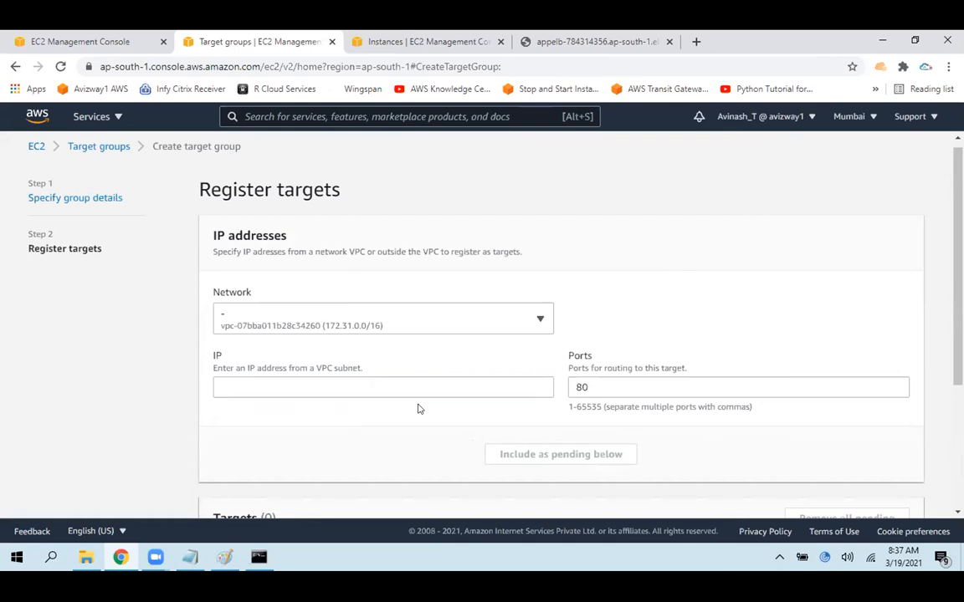
# Copy the 8080 instance's private IPv4 address and add it to tg2 as a pending target on port 80
pyautogui.click(372, 384)
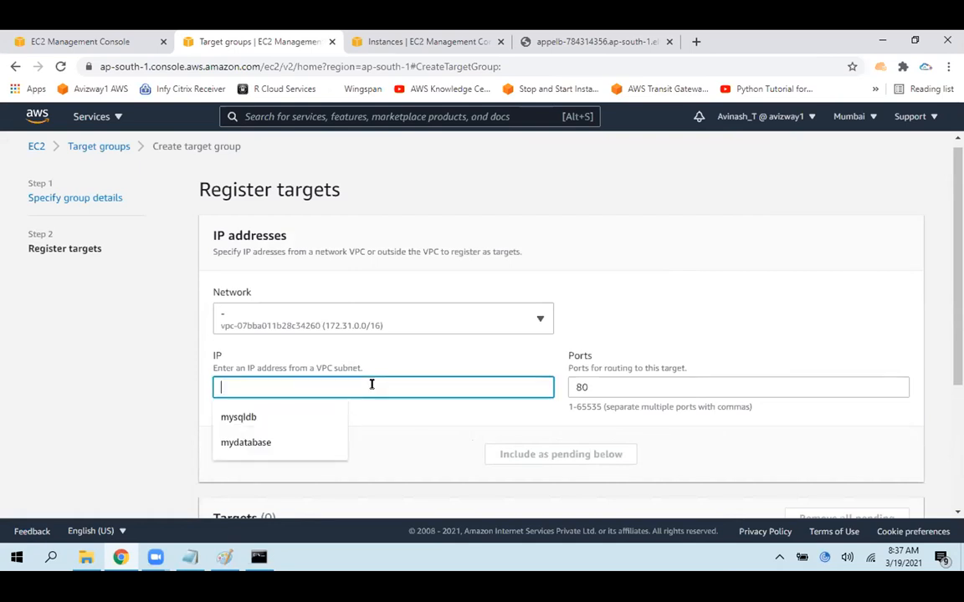
pyautogui.click(430, 38)
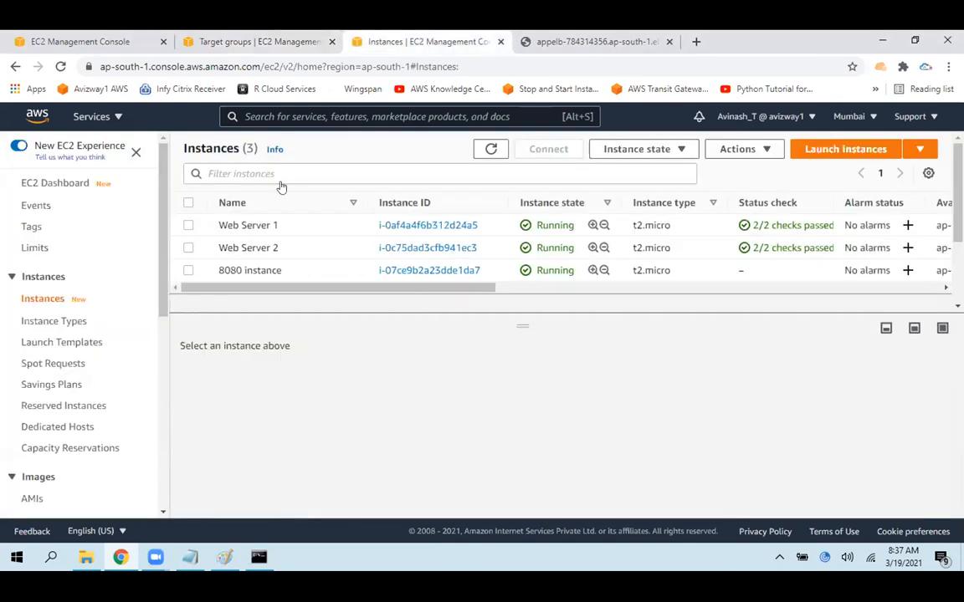
pyautogui.click(188, 270)
pyautogui.click(702, 470)
pyautogui.click(284, 41)
pyautogui.click(359, 385)
pyautogui.hotkey('ctrl', 'v')
pyautogui.scroll(-1, 585, 355)
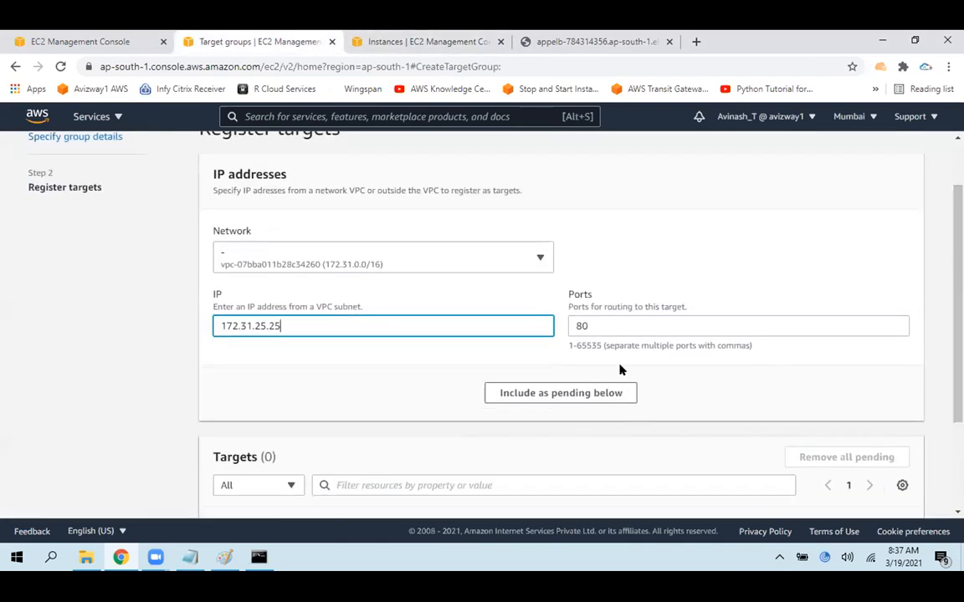
pyautogui.click(576, 394)
# Compare the pending target's zone with the 8080 instance's Availability Zone and create the target group
pyautogui.scroll(-2, 583, 371)
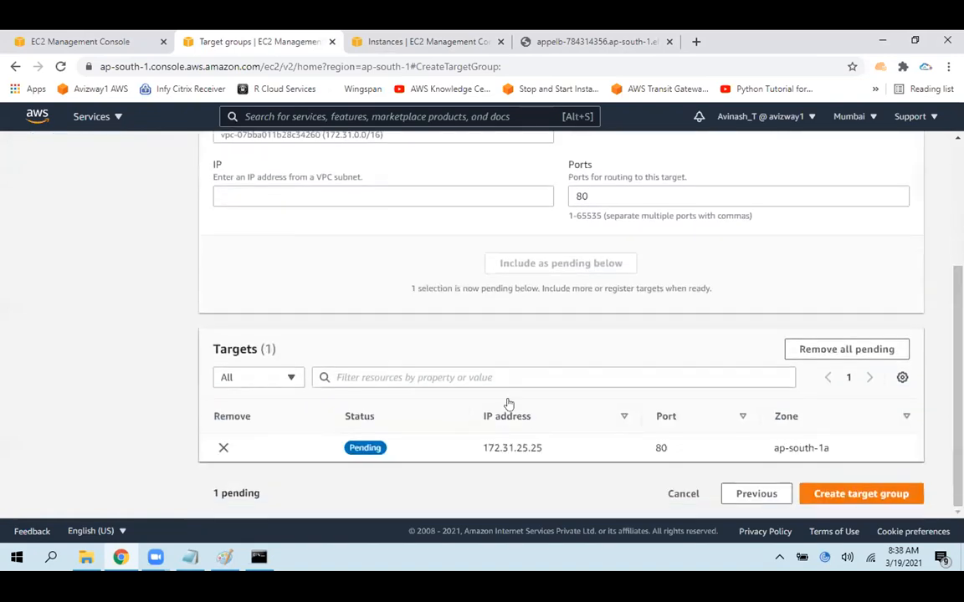
pyautogui.moveTo(479, 456); pyautogui.dragTo(545, 454)
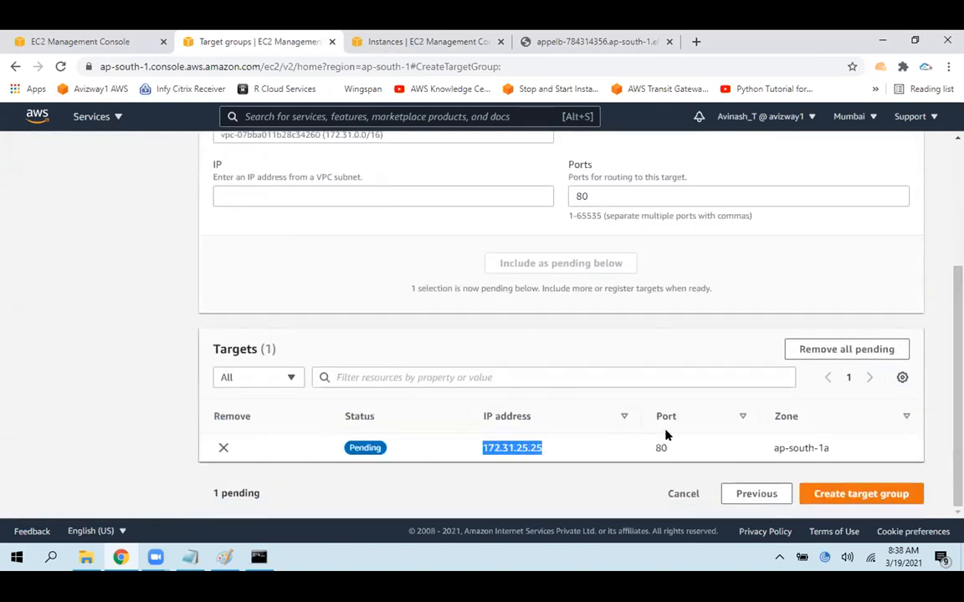
pyautogui.click(371, 38)
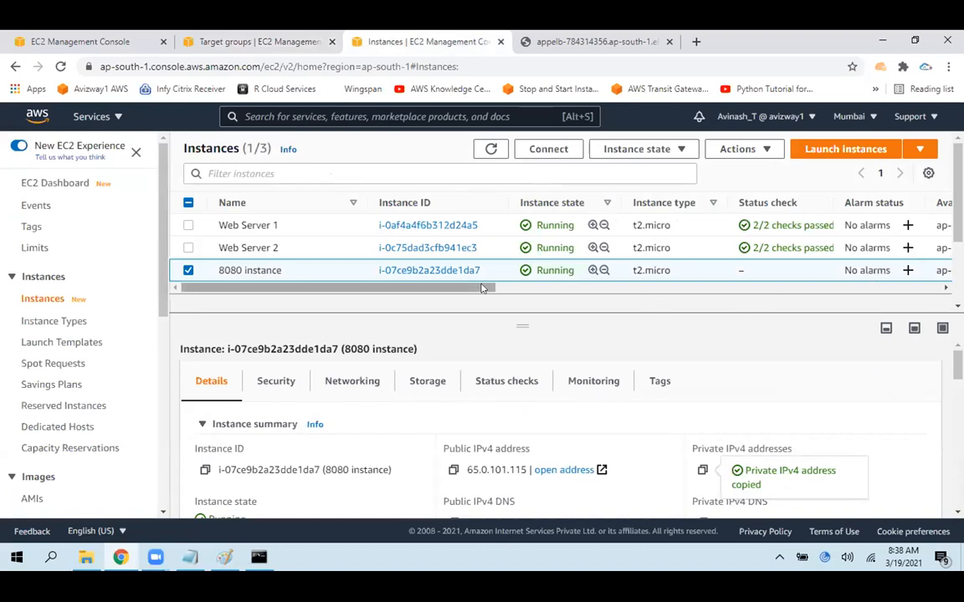
pyautogui.hscroll(3, 505, 284)
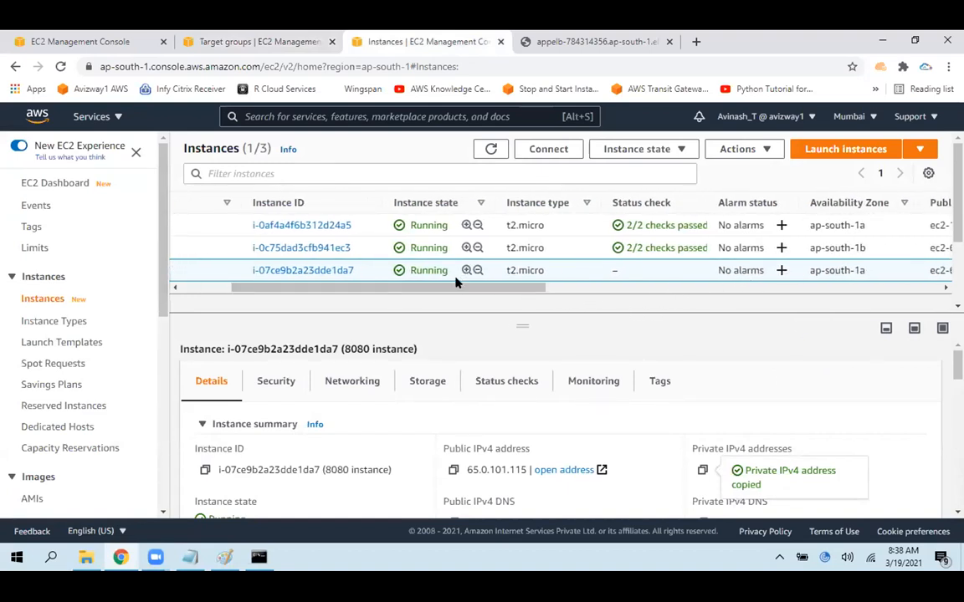
pyautogui.hscroll(-3, 456, 282)
pyautogui.click(261, 37)
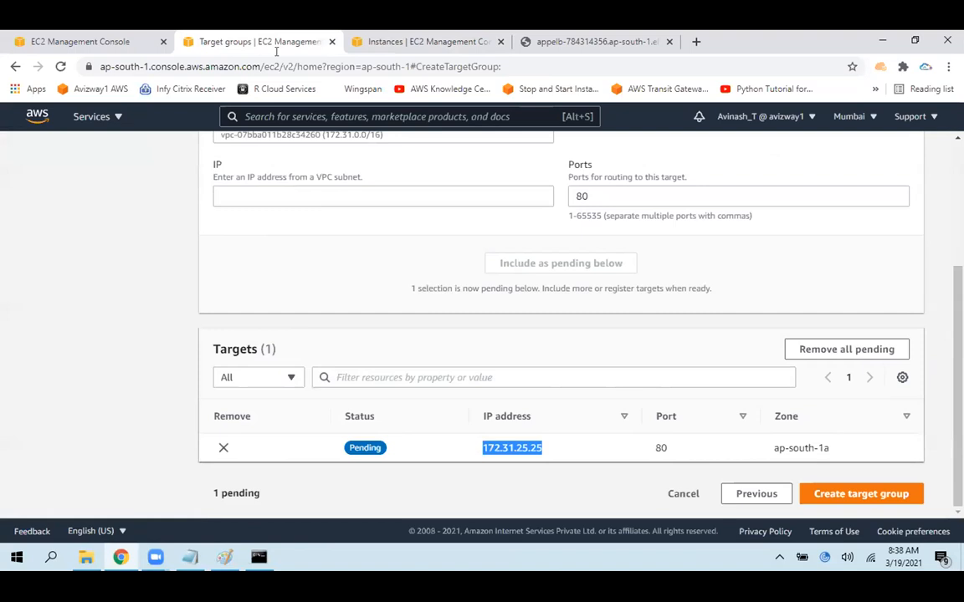
pyautogui.click(878, 498)
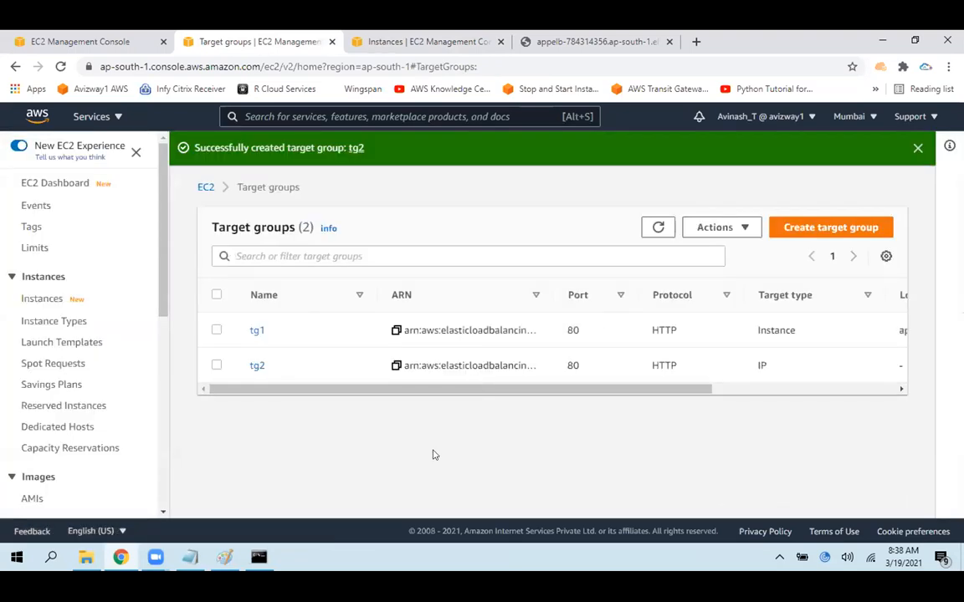
# Dismiss the creation notification, highlight tg2's target type in the list, and open its details
pyautogui.click(918, 148)
pyautogui.moveTo(751, 329); pyautogui.dragTo(769, 332)
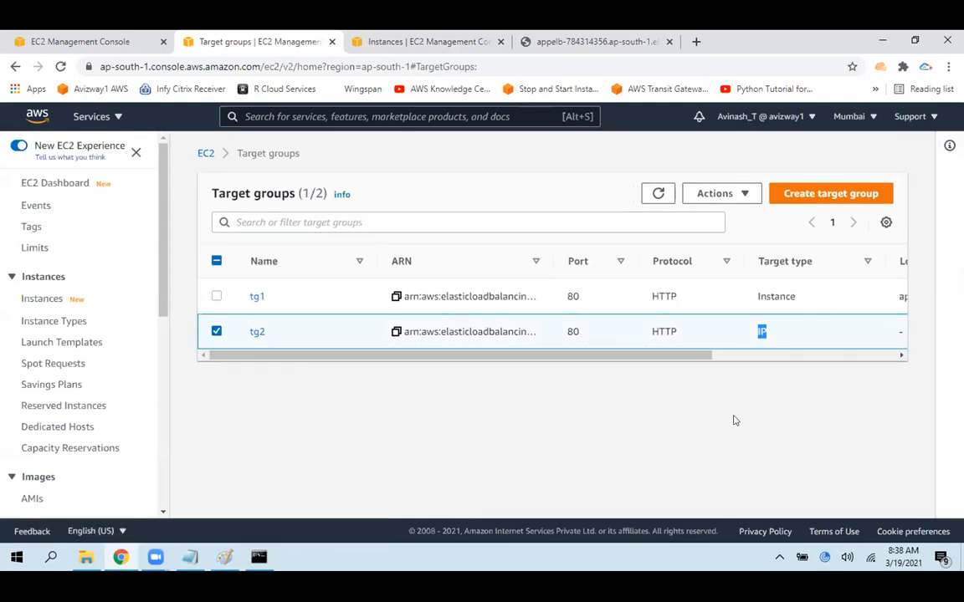
pyautogui.click(254, 333)
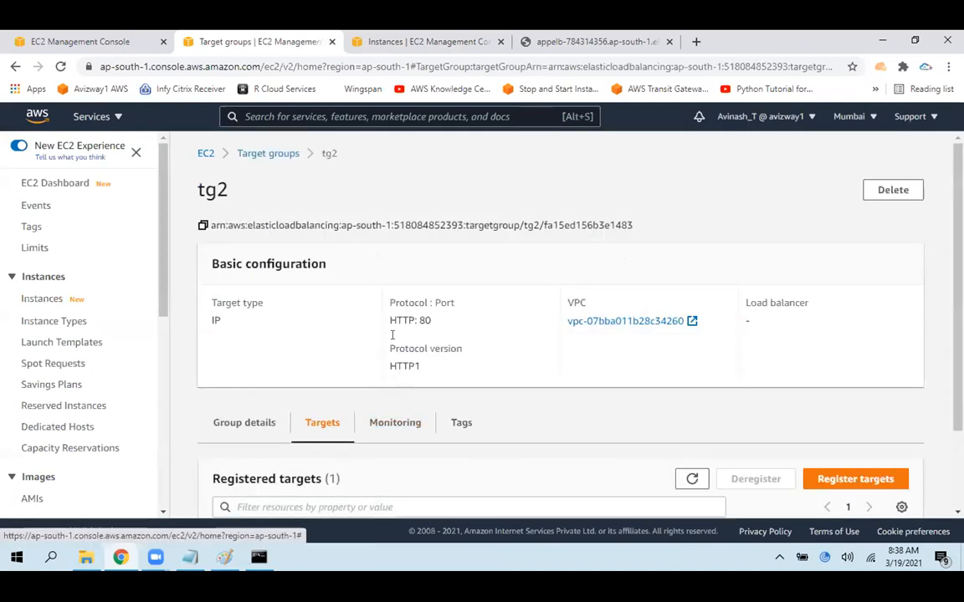
# Examine tg2's basic configuration and highlight its registered target's status
pyautogui.moveTo(211, 308); pyautogui.dragTo(266, 348)
pyautogui.click(266, 349)
pyautogui.moveTo(957, 288); pyautogui.dragTo(957, 398)
pyautogui.moveTo(332, 481); pyautogui.dragTo(248, 486)
pyautogui.click(266, 513)
pyautogui.doubleClick(765, 477)
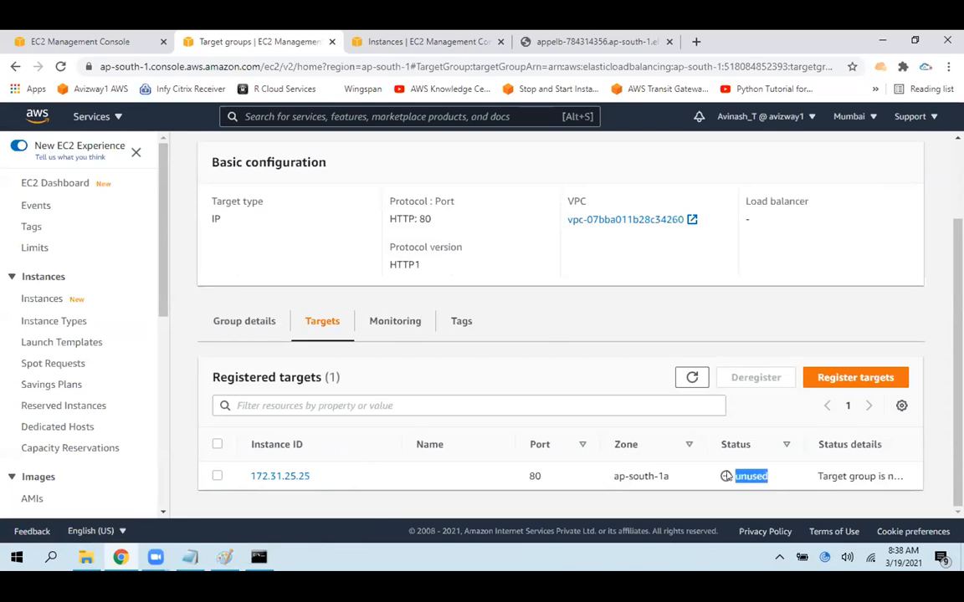
# Highlight tg2's load balancer association and compare it with the registered target's status
pyautogui.scroll(2, 772, 393)
pyautogui.moveTo(745, 305)
pyautogui.mouseDown()
pyautogui.moveTo(746, 323)
pyautogui.moveTo(741, 298)
pyautogui.moveTo(747, 324)
pyautogui.mouseUp()
pyautogui.click(768, 331)
pyautogui.click(780, 344)
pyautogui.click(757, 329)
pyautogui.scroll(-2, 758, 327)
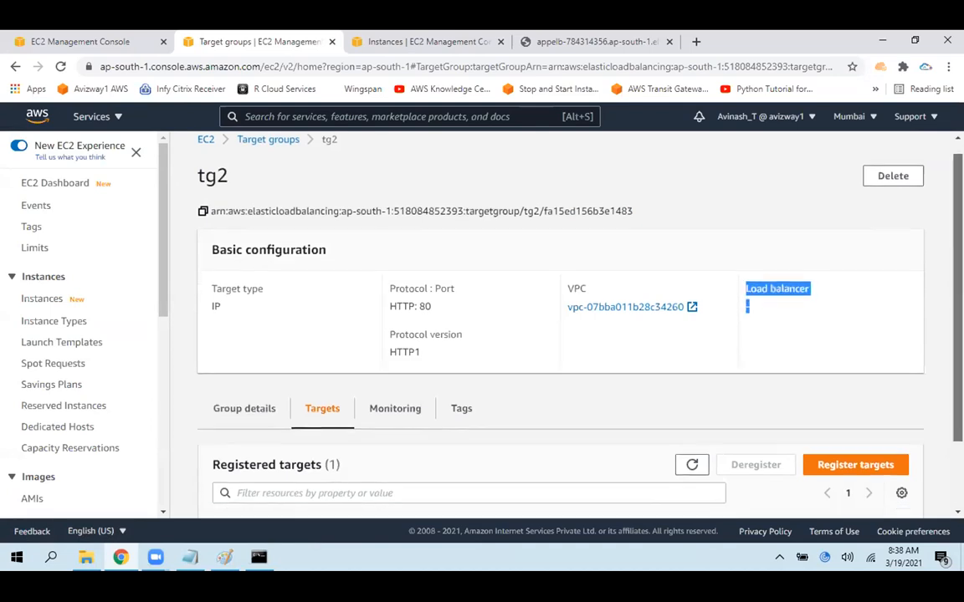
pyautogui.moveTo(768, 477); pyautogui.dragTo(733, 476)
pyautogui.click(770, 478)
pyautogui.click(723, 492)
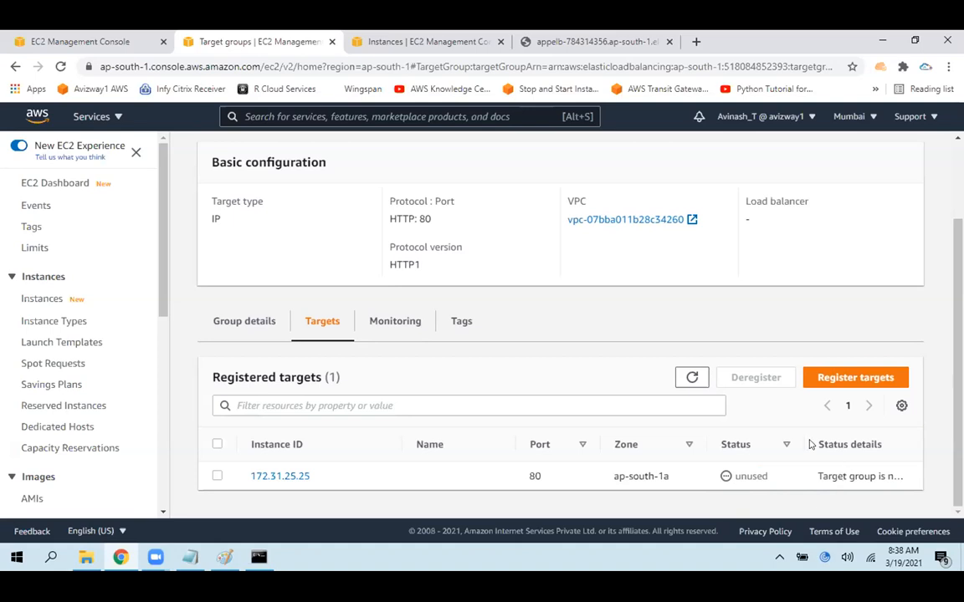
# Narrow the registered targets table columns to read the target's full status details
pyautogui.moveTo(801, 439); pyautogui.dragTo(692, 435)
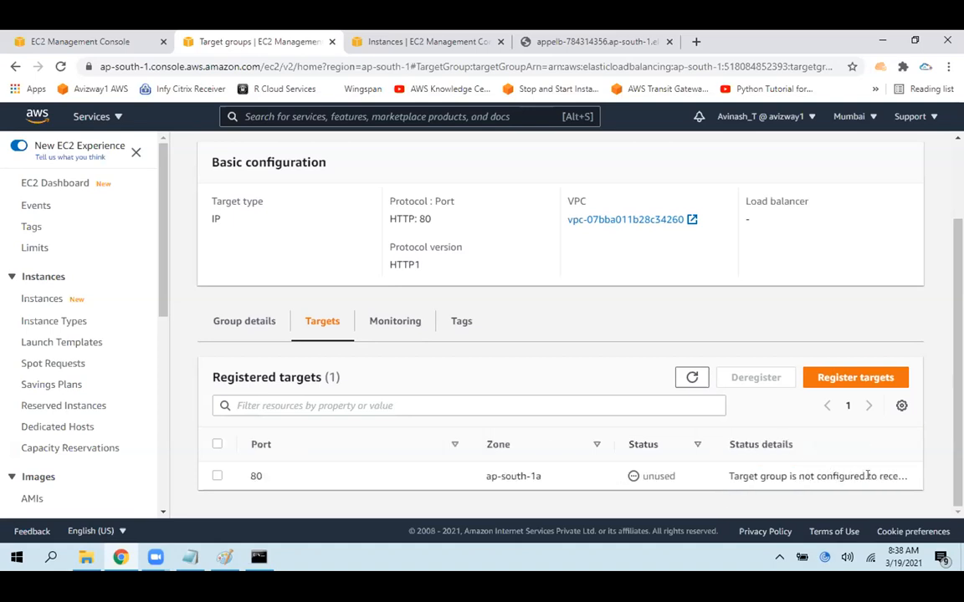
pyautogui.moveTo(876, 475); pyautogui.dragTo(940, 483)
pyautogui.click(939, 482)
pyautogui.moveTo(789, 473); pyautogui.dragTo(865, 477)
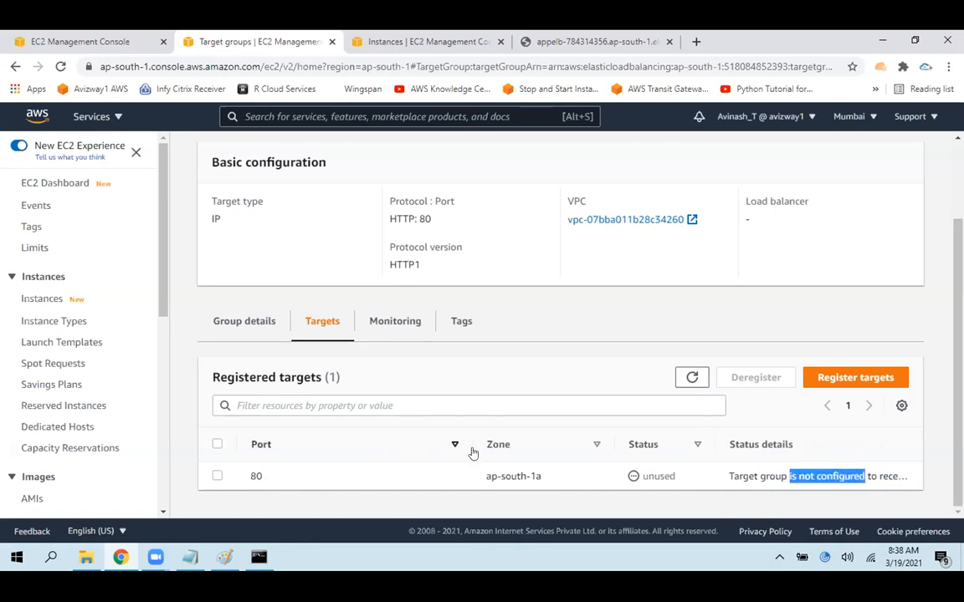
pyautogui.moveTo(471, 444); pyautogui.dragTo(304, 456)
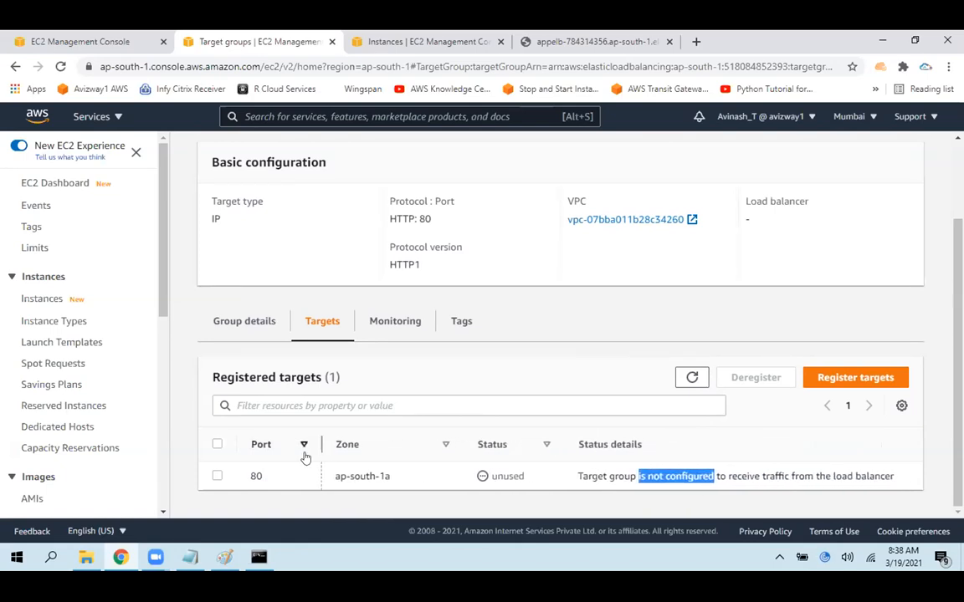
pyautogui.click(750, 500)
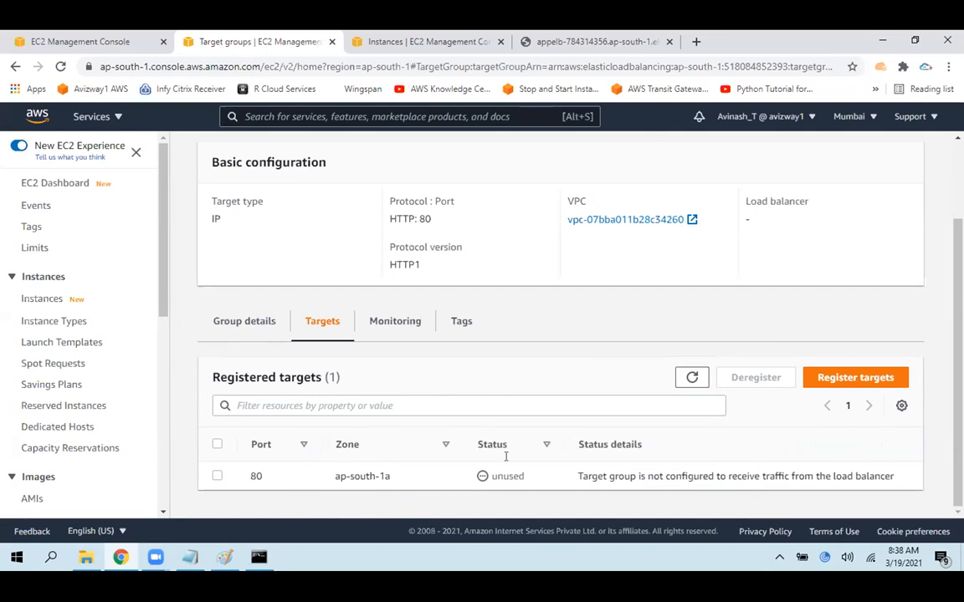
# Highlight the registered target's status value beside its full status details
pyautogui.moveTo(480, 478); pyautogui.dragTo(531, 478)
pyautogui.click(526, 500)
pyautogui.moveTo(490, 476); pyautogui.dragTo(531, 475)
pyautogui.click(527, 480)
pyautogui.click(478, 496)
pyautogui.click(496, 502)
# Return to the target groups list and deselect tg2
pyautogui.scroll(2, 560, 335)
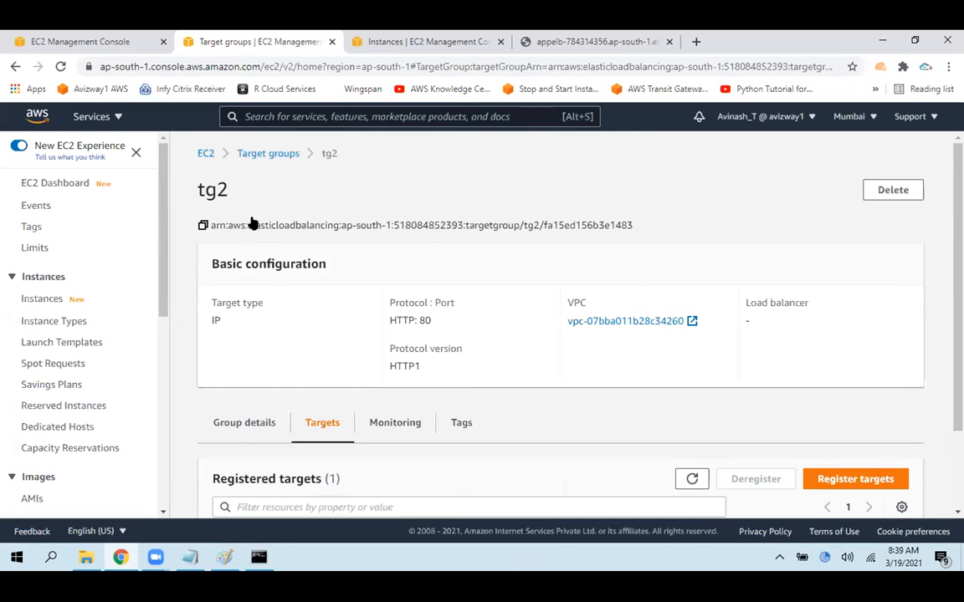
pyautogui.click(267, 153)
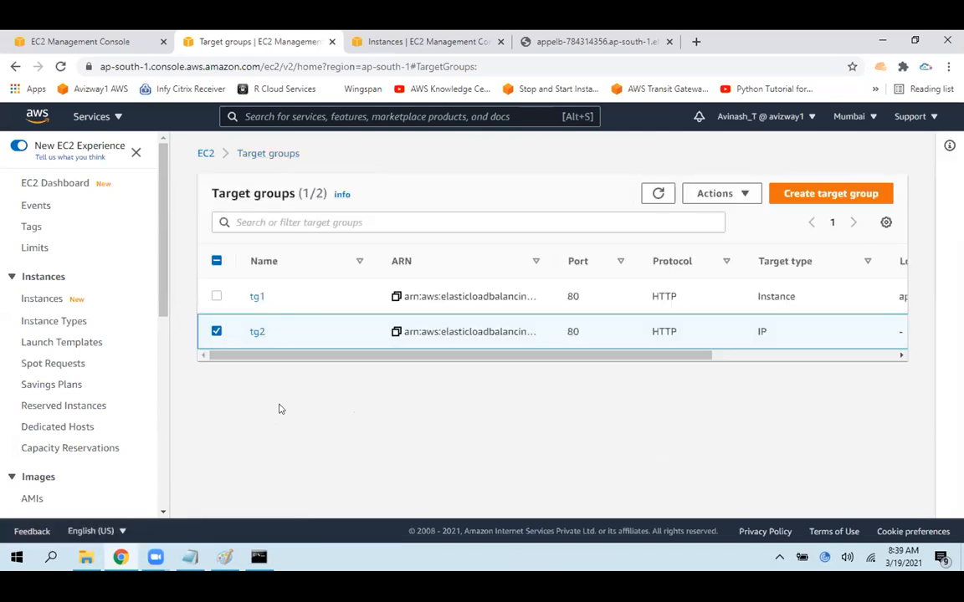
pyautogui.click(215, 331)
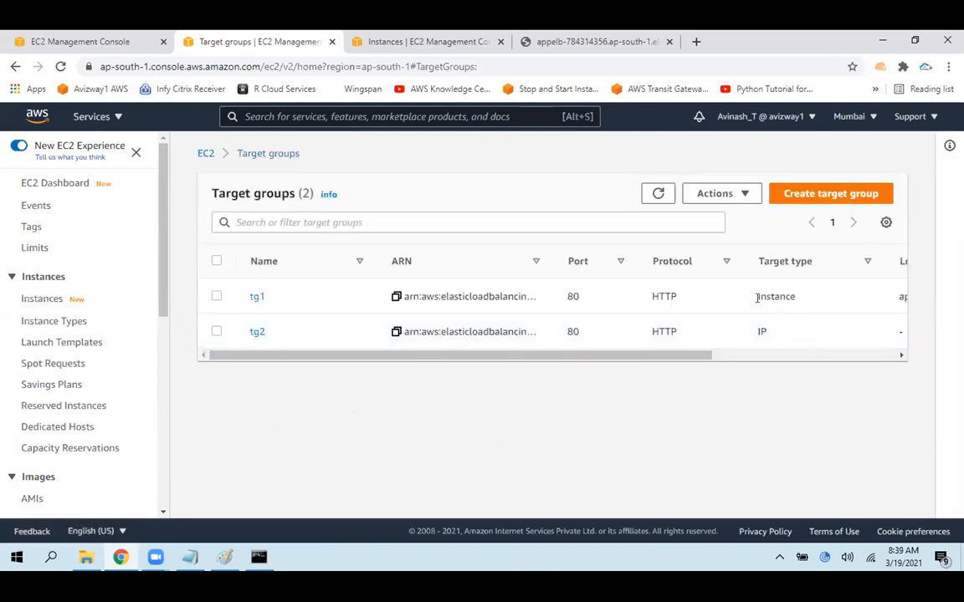
# Start a new target group with the Instances target type and name it tg3
pyautogui.click(808, 301)
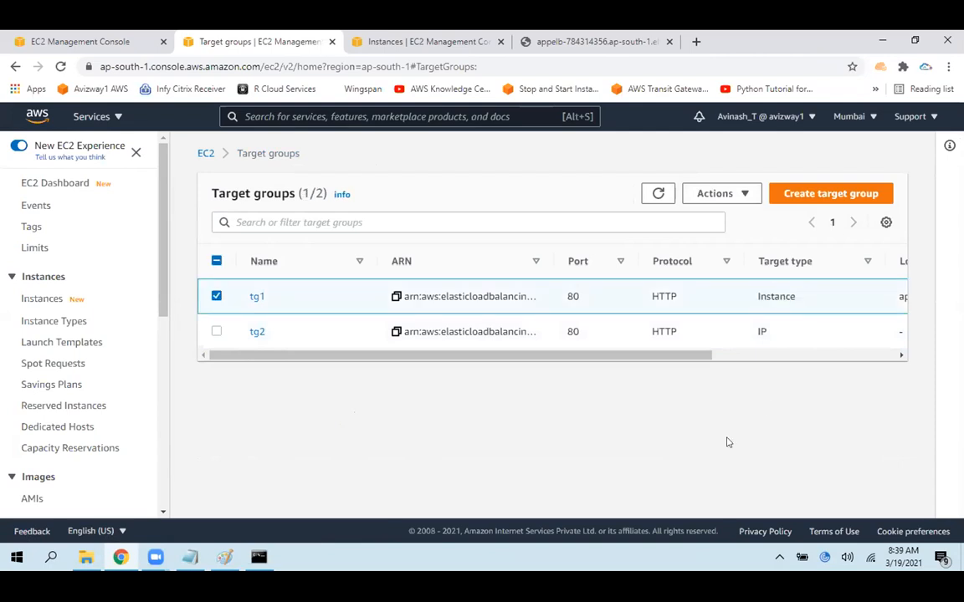
pyautogui.click(216, 297)
pyautogui.click(822, 197)
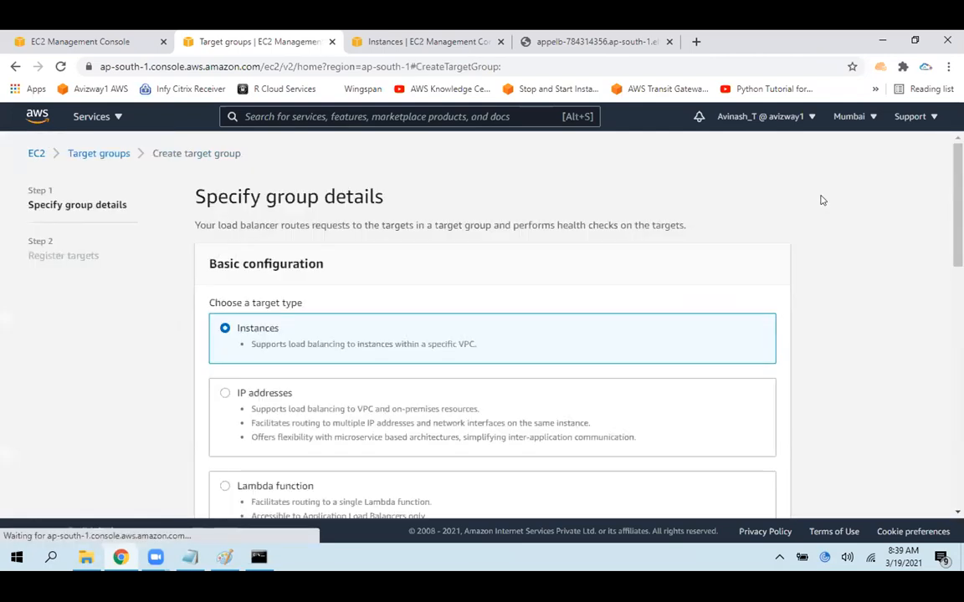
pyautogui.moveTo(234, 328); pyautogui.dragTo(384, 343)
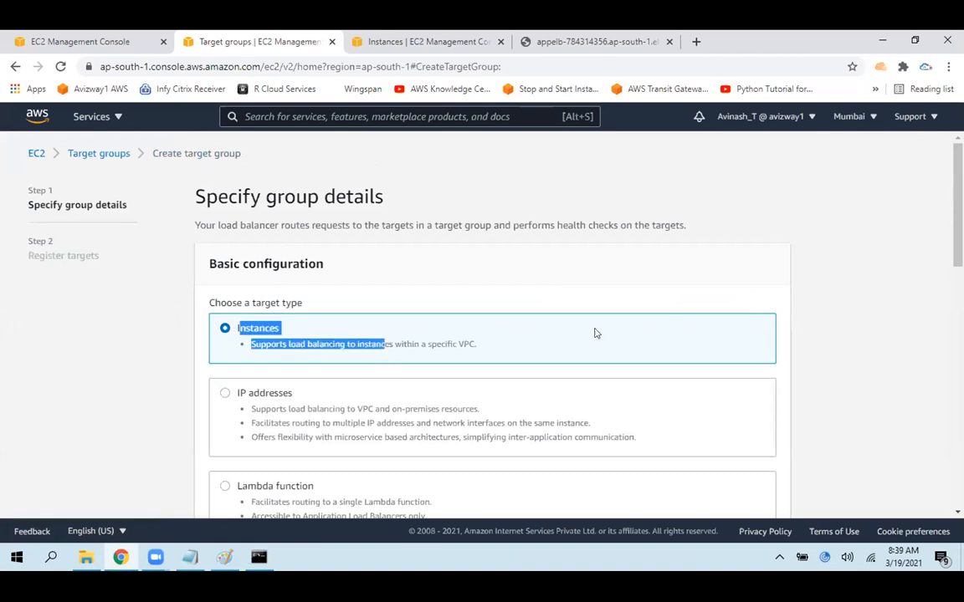
pyautogui.scroll(-4, 596, 331)
pyautogui.click(441, 240)
pyautogui.write('tg3')
pyautogui.click(645, 299)
# Keep tg3's HTTP health check with the path / and proceed to target registration
pyautogui.scroll(-3, 645, 299)
pyautogui.scroll(-3, 946, 500)
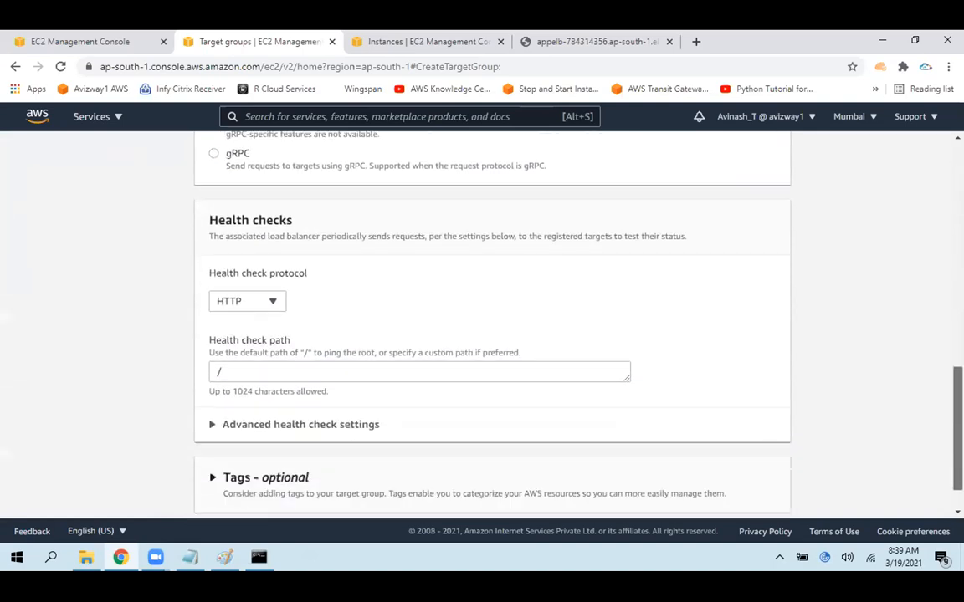
pyautogui.click(299, 315)
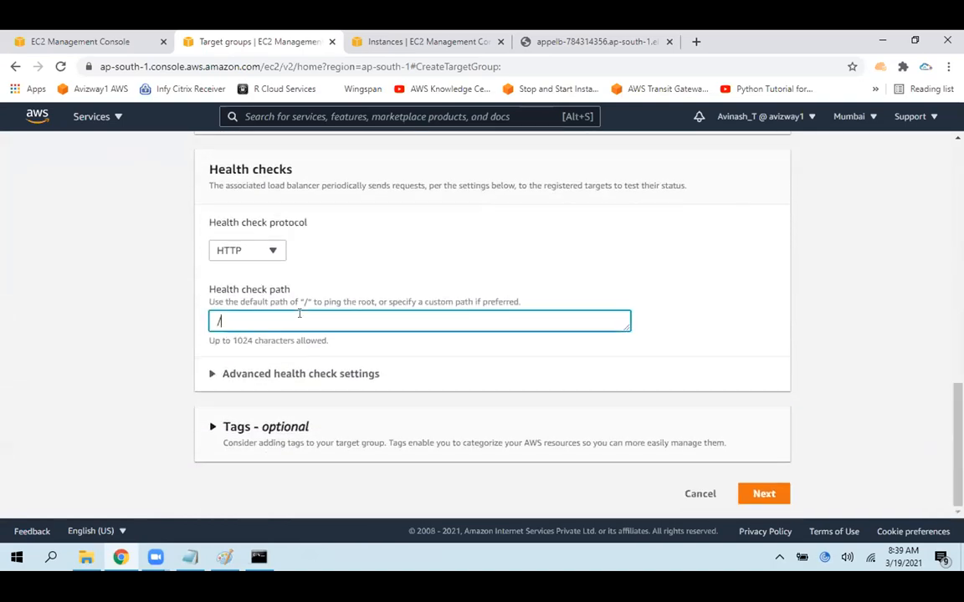
pyautogui.click(763, 494)
# Add Web Server 1 and the 8080 instance as pending targets on port 80 and create the target group
pyautogui.scroll(-1, 333, 294)
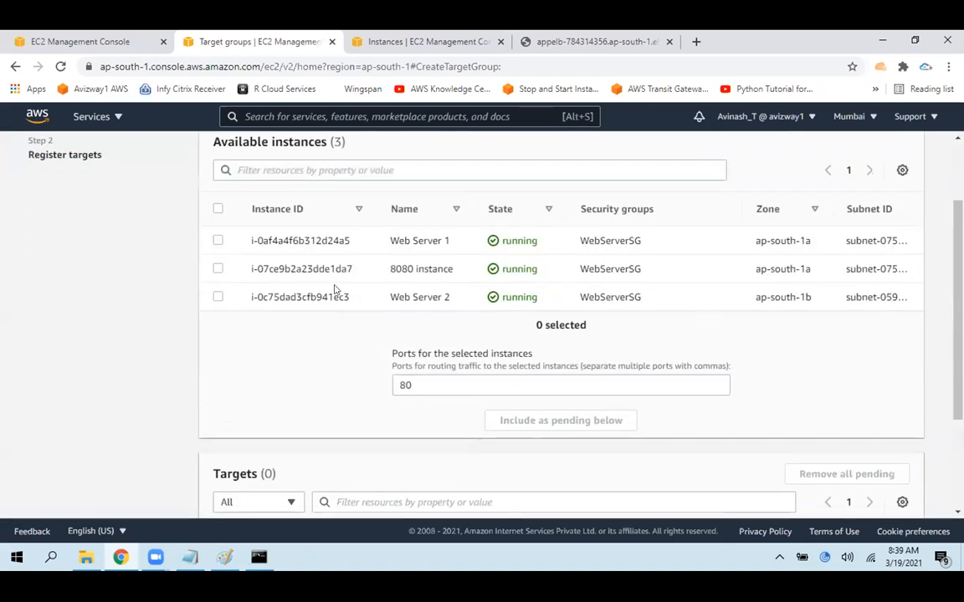
pyautogui.click(217, 240)
pyautogui.click(218, 268)
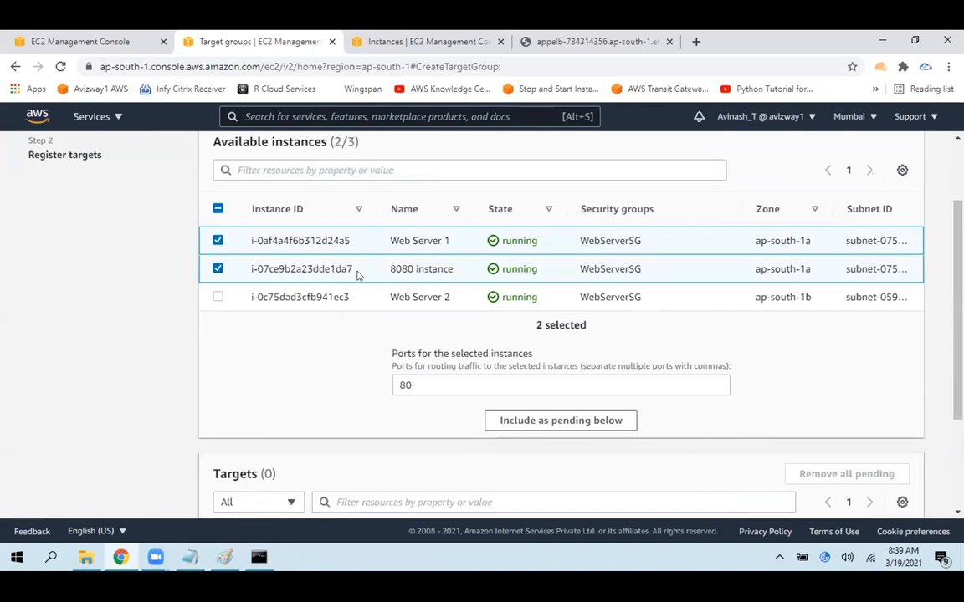
pyautogui.scroll(-2, 418, 276)
pyautogui.click(559, 268)
pyautogui.scroll(-1, 803, 271)
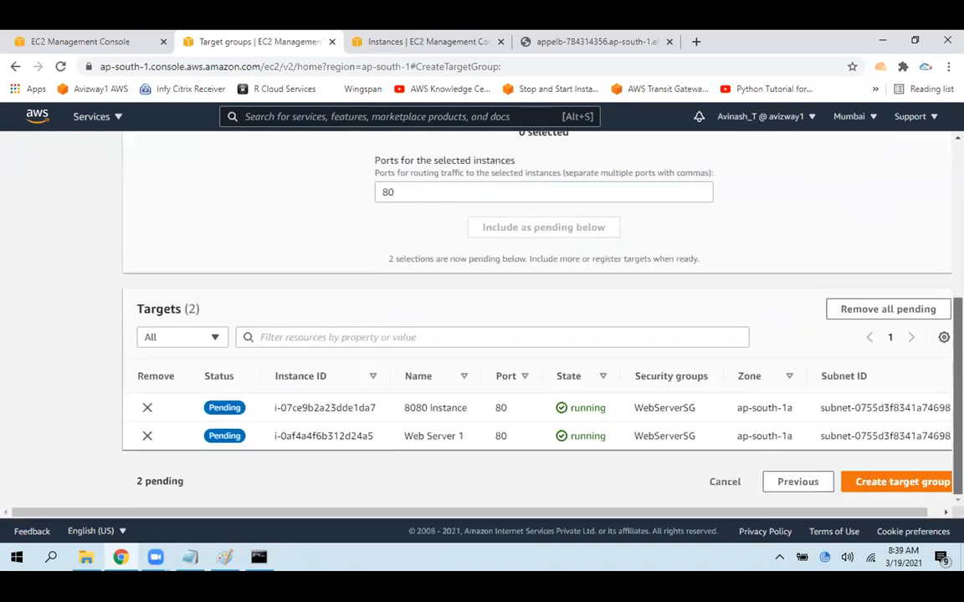
pyautogui.click(894, 483)
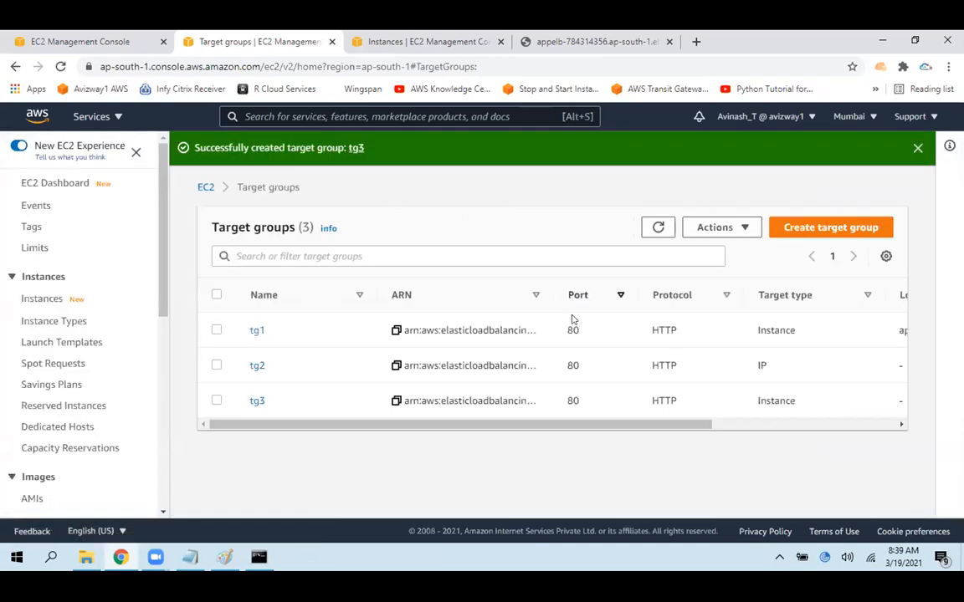
pyautogui.click(918, 149)
# Review tg3's details and registered targets, and return to the refreshed target groups list
pyautogui.moveTo(282, 370); pyautogui.dragTo(253, 368)
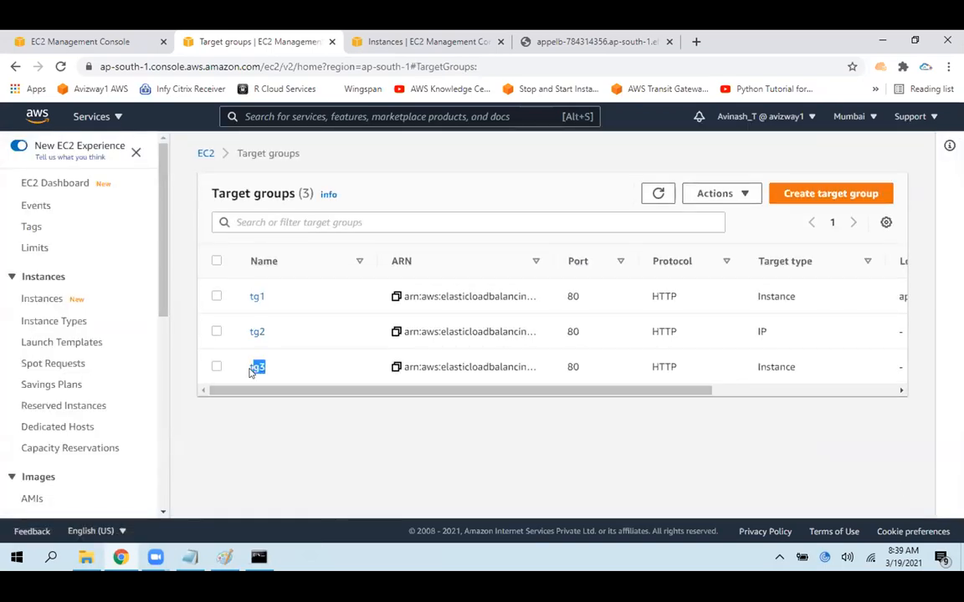
pyautogui.click(257, 369)
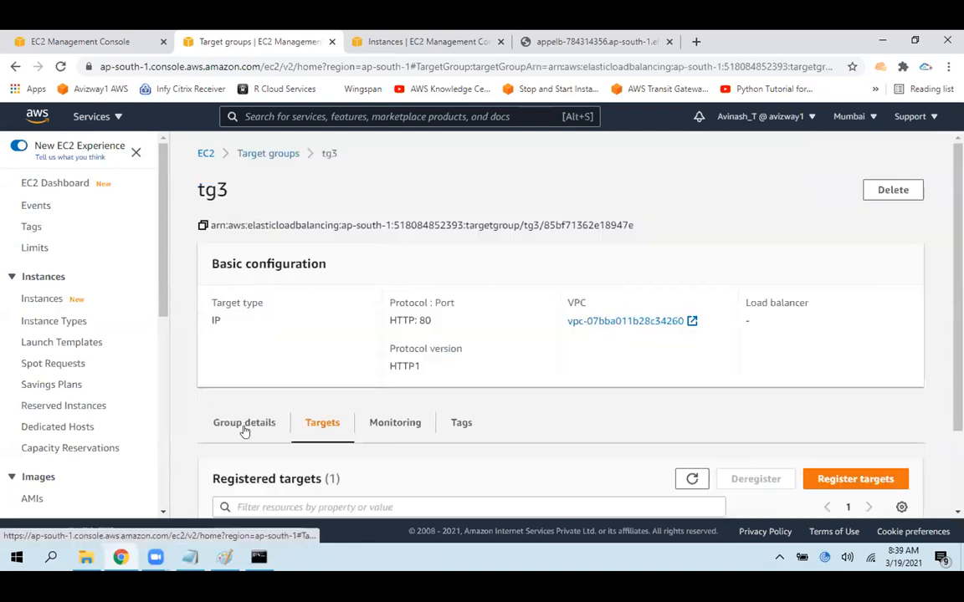
pyautogui.scroll(-2, 260, 475)
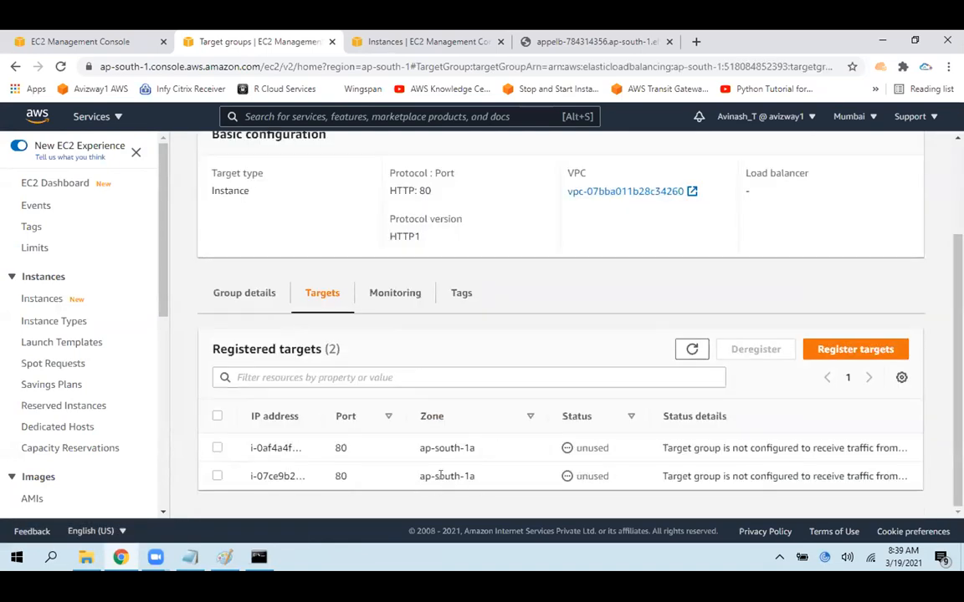
pyautogui.scroll(3, 177, 125)
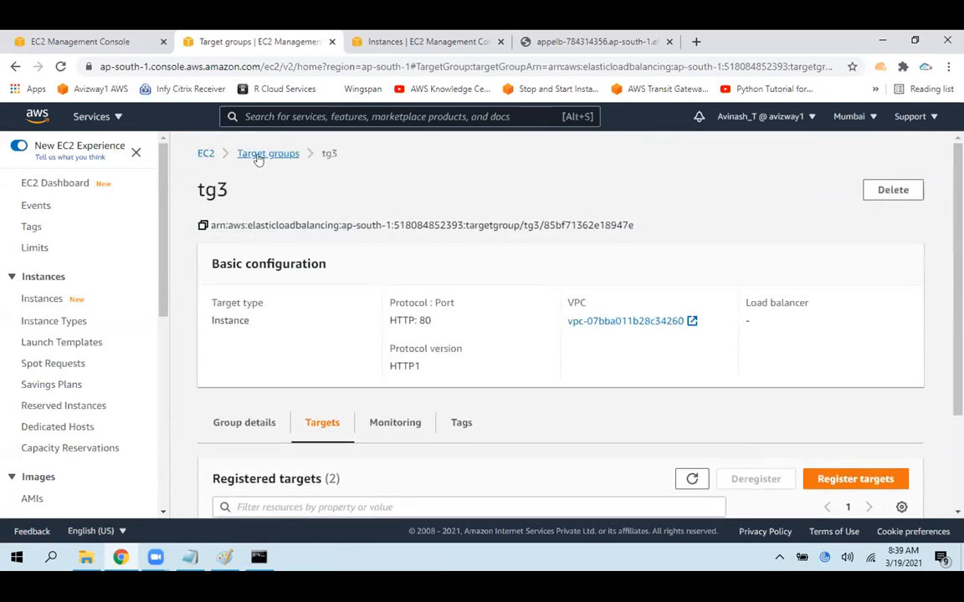
pyautogui.click(254, 156)
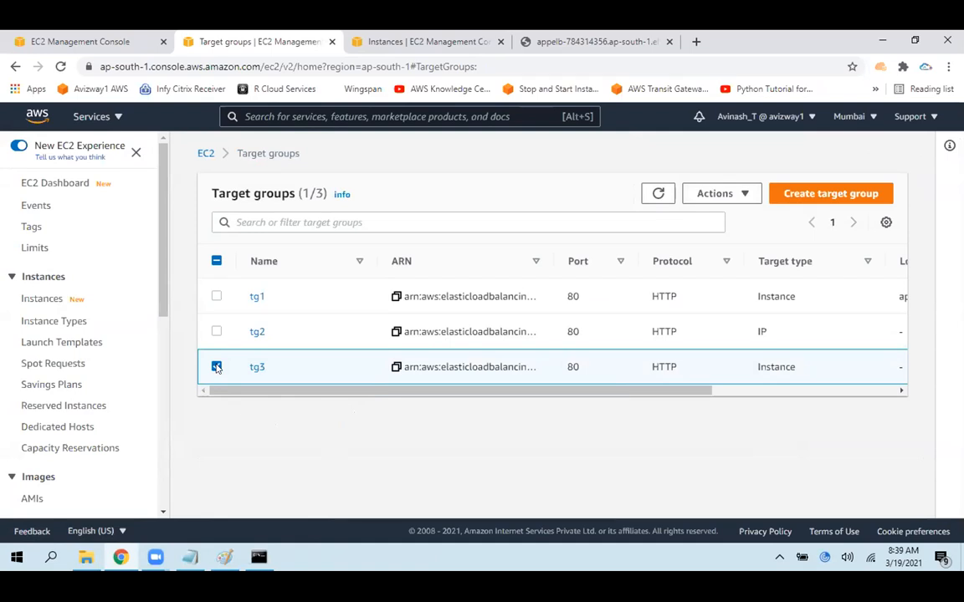
pyautogui.click(217, 368)
pyautogui.click(672, 194)
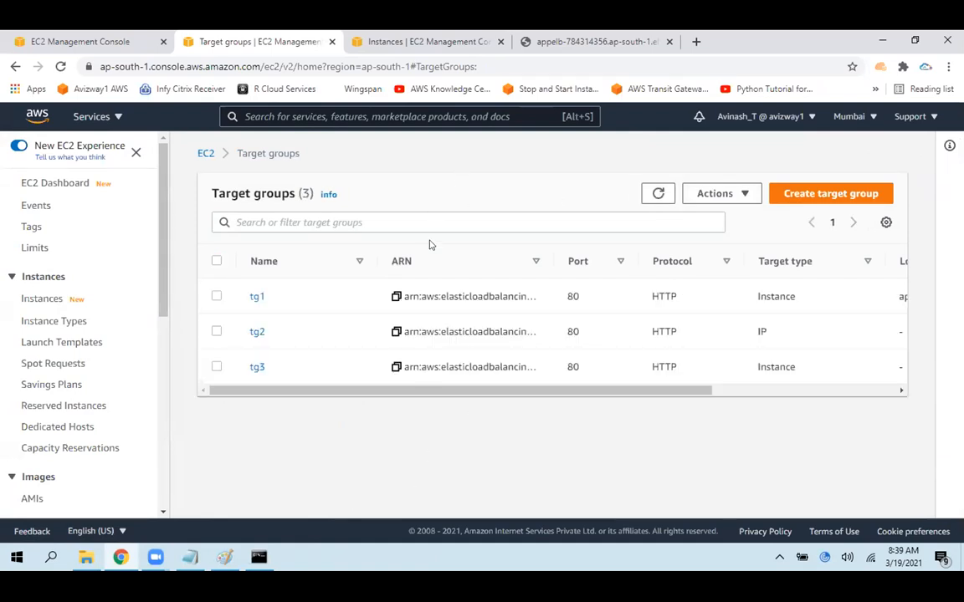
# Open appelb's DNS address with port 8080 in a new browser tab, reusing the address from the existing page
pyautogui.click(76, 37)
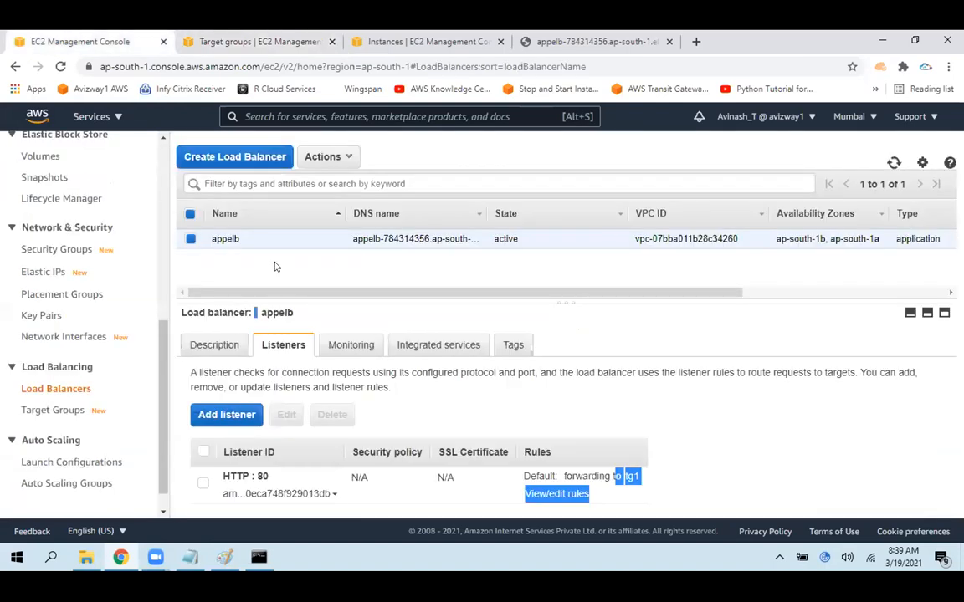
pyautogui.click(219, 345)
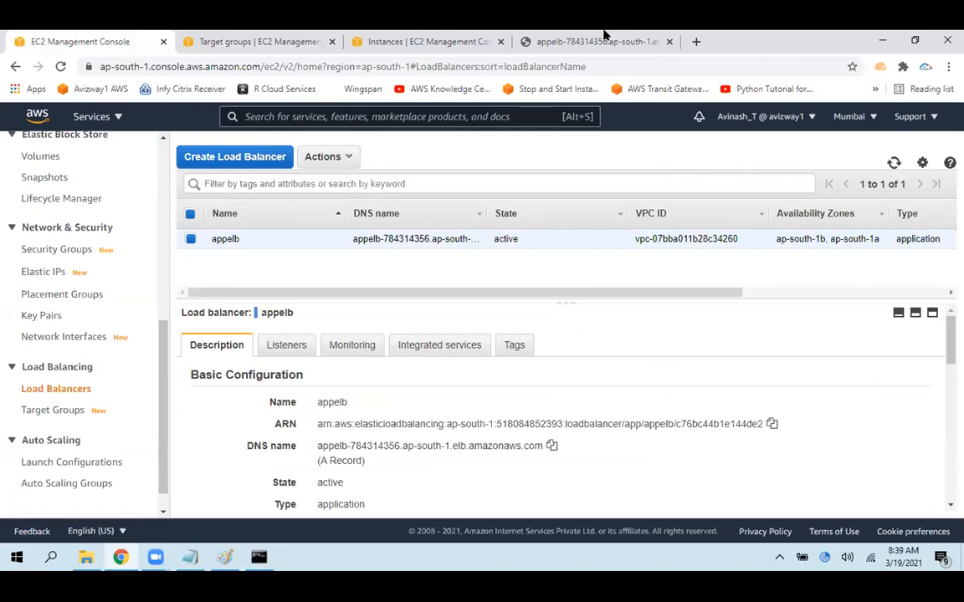
pyautogui.click(589, 42)
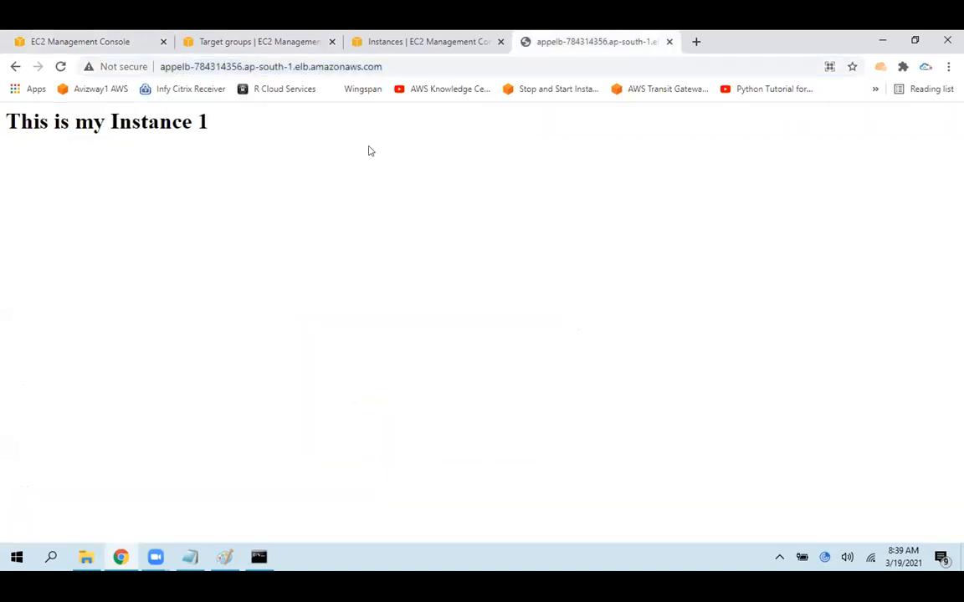
pyautogui.click(445, 65)
pyautogui.hotkey('ctrl', 'c')
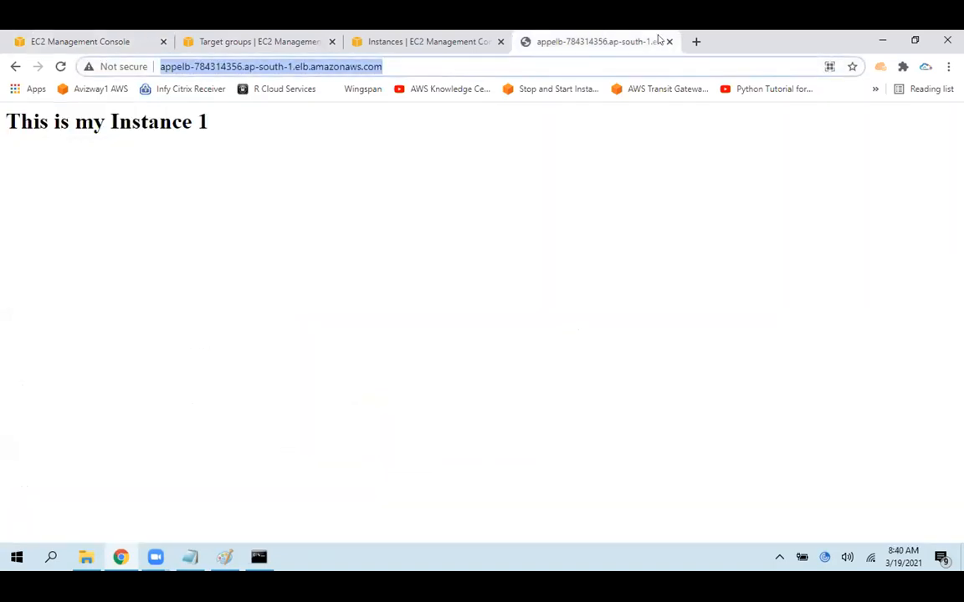
pyautogui.click(695, 41)
pyautogui.hotkey('ctrl', 'v')
pyautogui.press('BackSpace')
pyautogui.write(':8080')
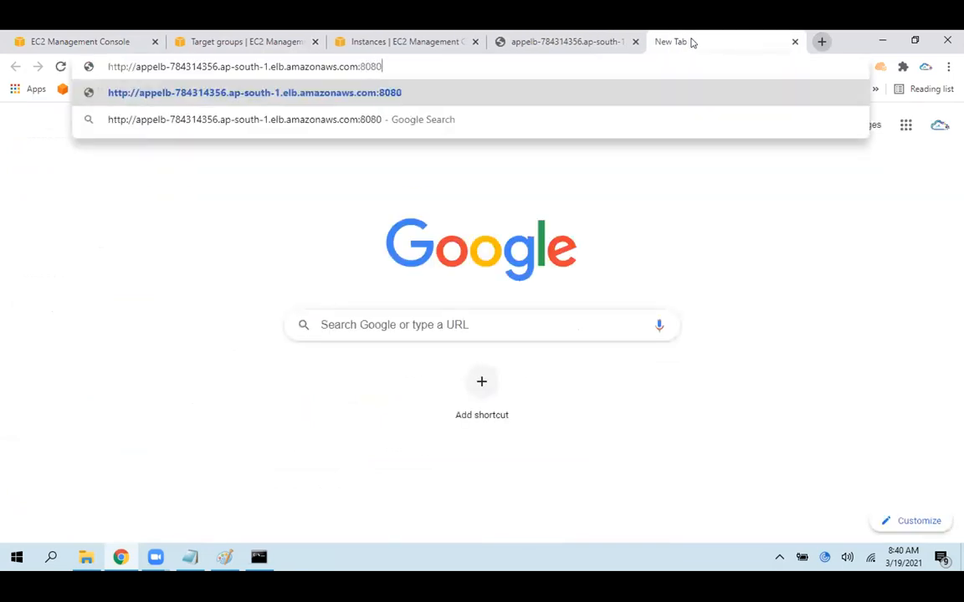
pyautogui.press('Return')
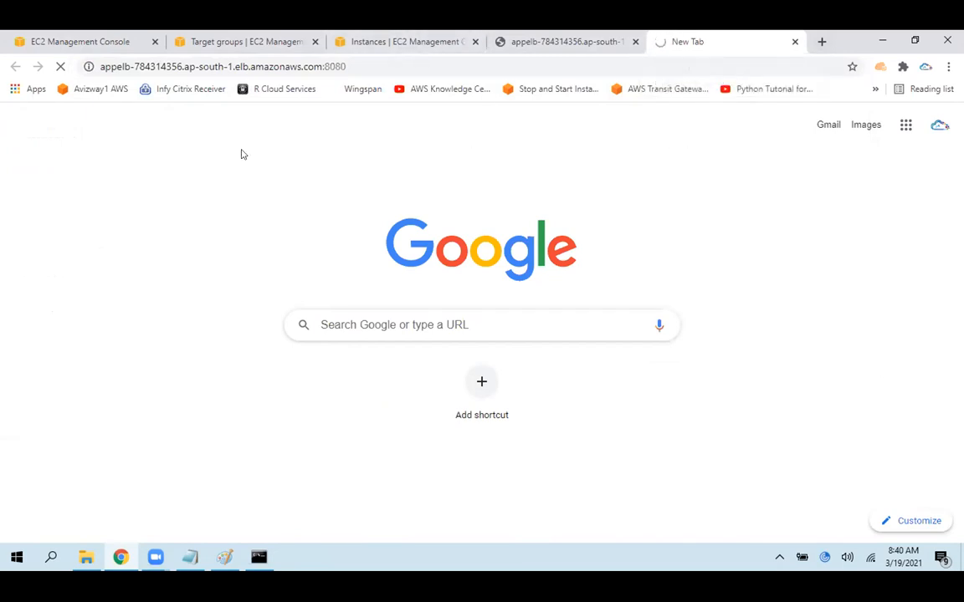
# Start adding a listener to appelb and set its protocol and port to HTTP 8080
pyautogui.click(72, 33)
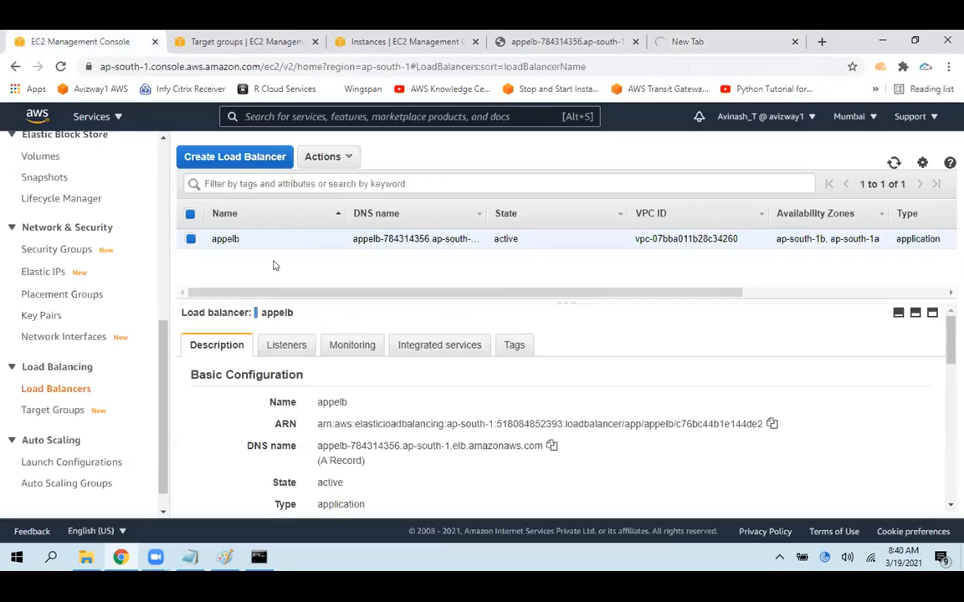
pyautogui.click(276, 345)
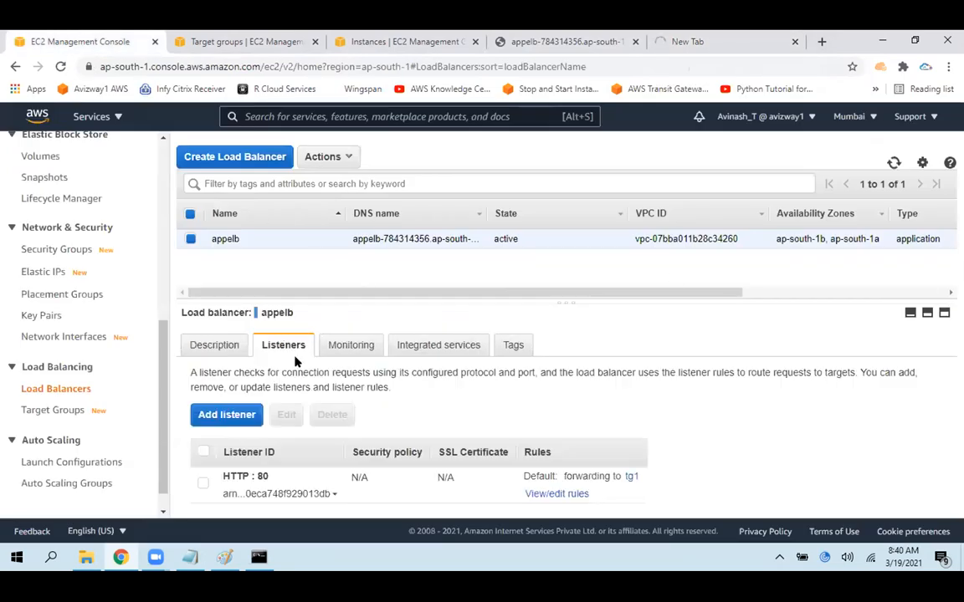
pyautogui.click(221, 416)
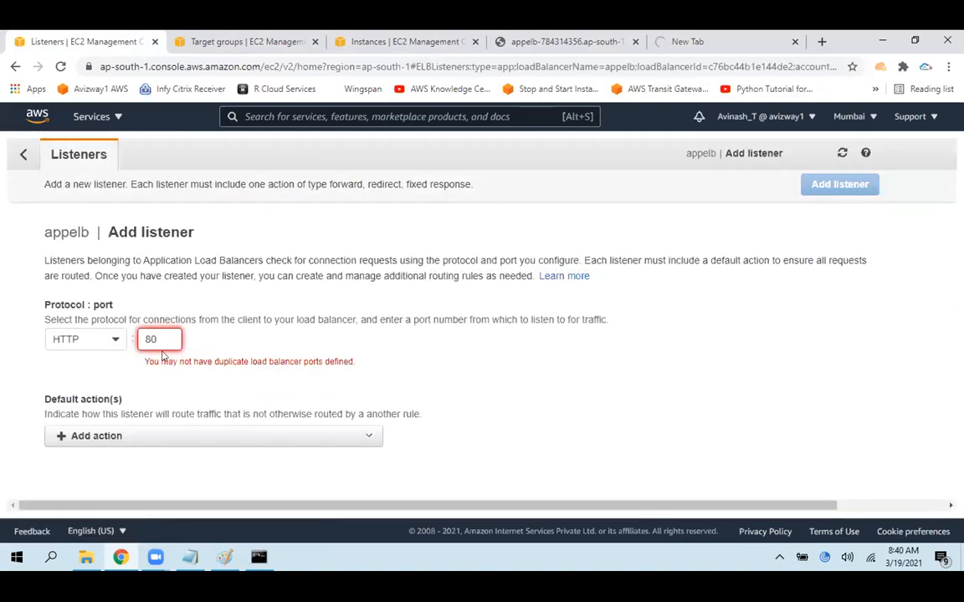
pyautogui.doubleClick(158, 336)
pyautogui.click(165, 333)
pyautogui.write('80')
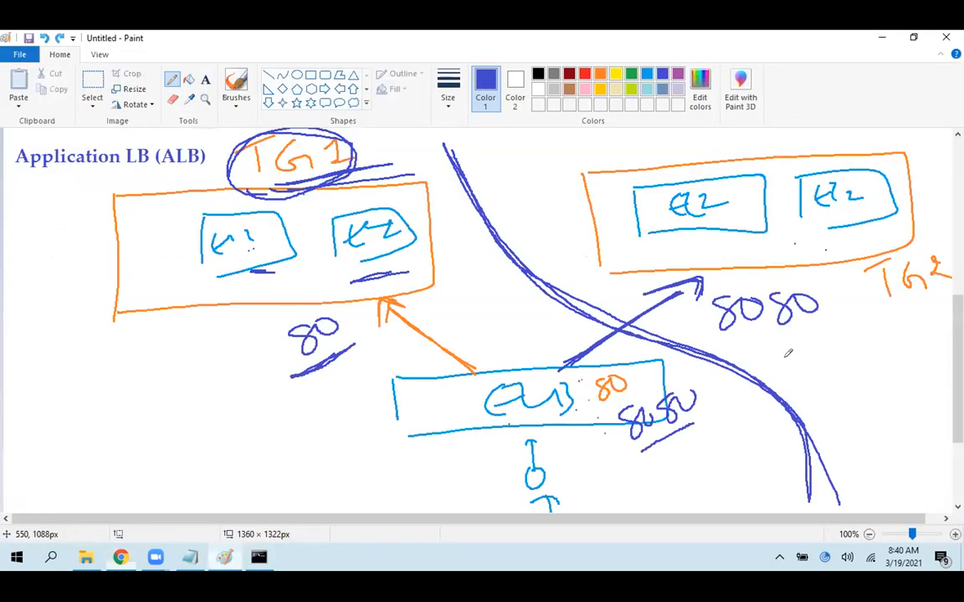
# Switch to the Paint diagram, underline the 8080 and TG2 labels, and return to the browser
pyautogui.click(224, 557)
pyautogui.moveTo(733, 355); pyautogui.dragTo(818, 338)
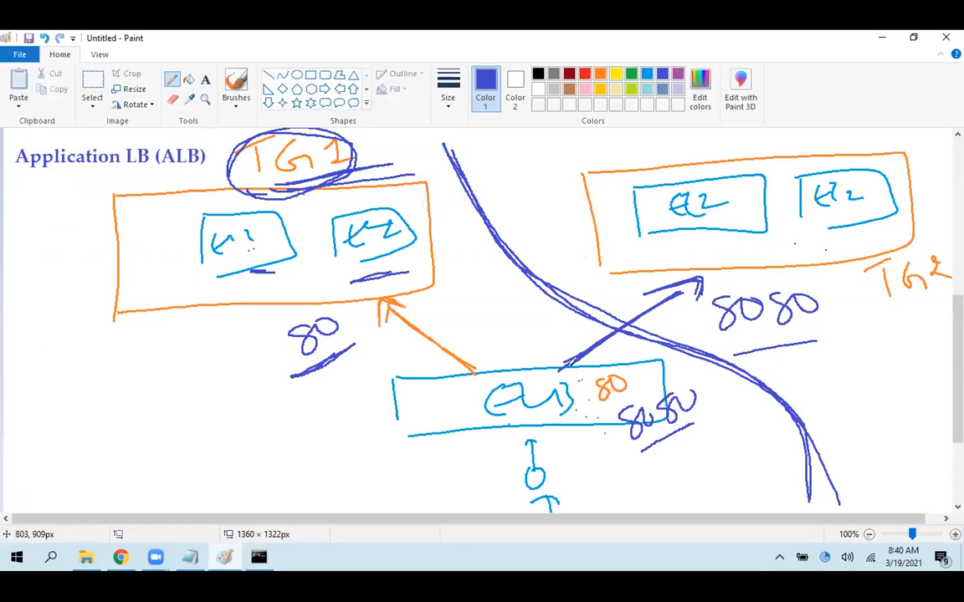
pyautogui.moveTo(889, 312); pyautogui.dragTo(951, 290)
pyautogui.hotkey('alt', 'Tab')
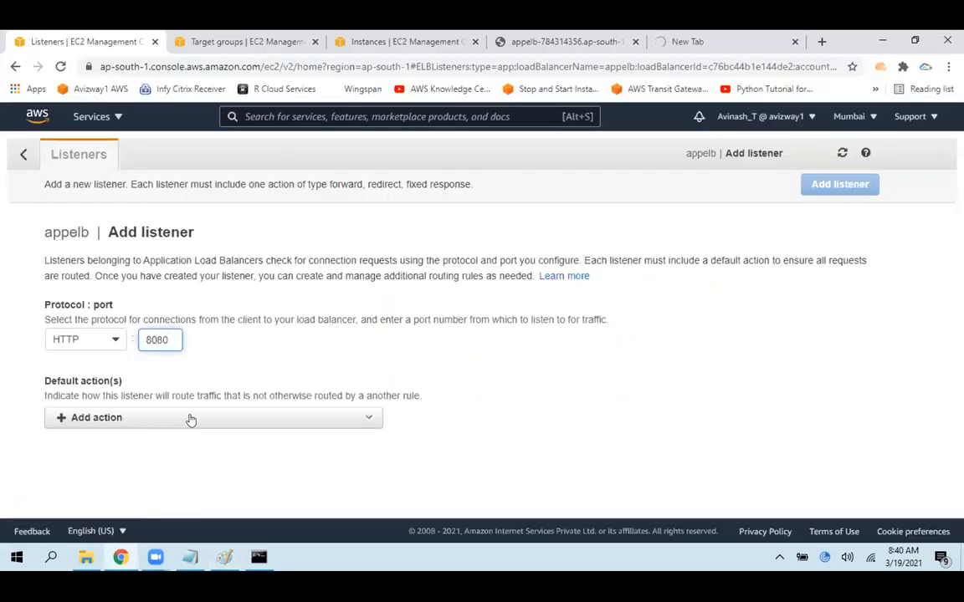
# Set the listener's default action to forward to tg2 and create the listener
pyautogui.click(186, 420)
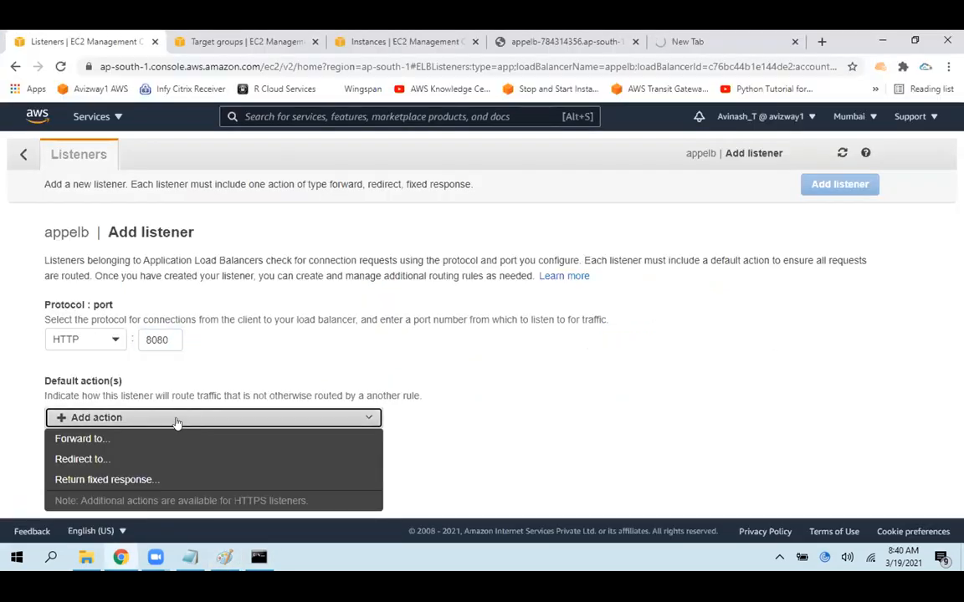
pyautogui.click(122, 441)
pyautogui.scroll(-1, 646, 356)
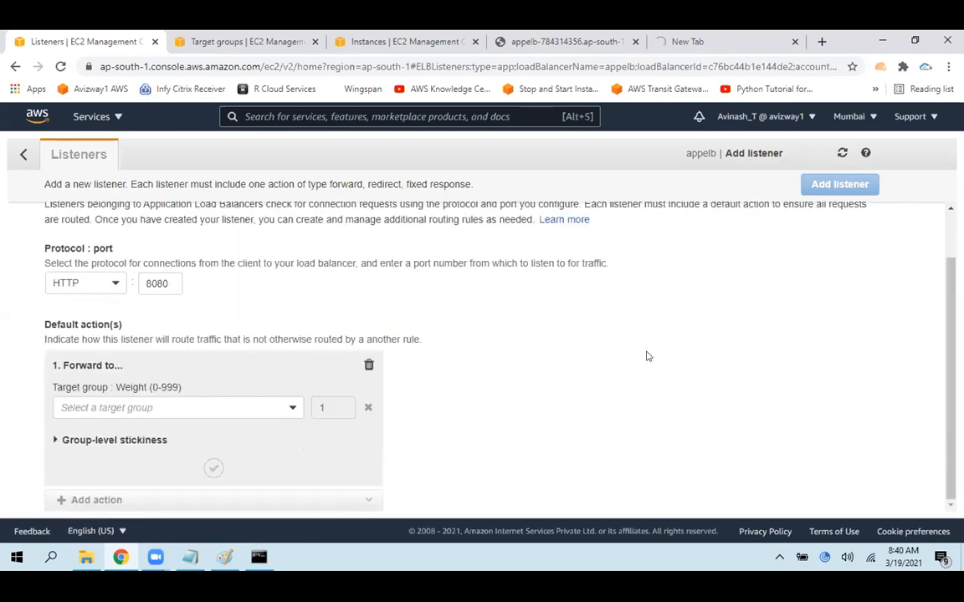
pyautogui.click(154, 408)
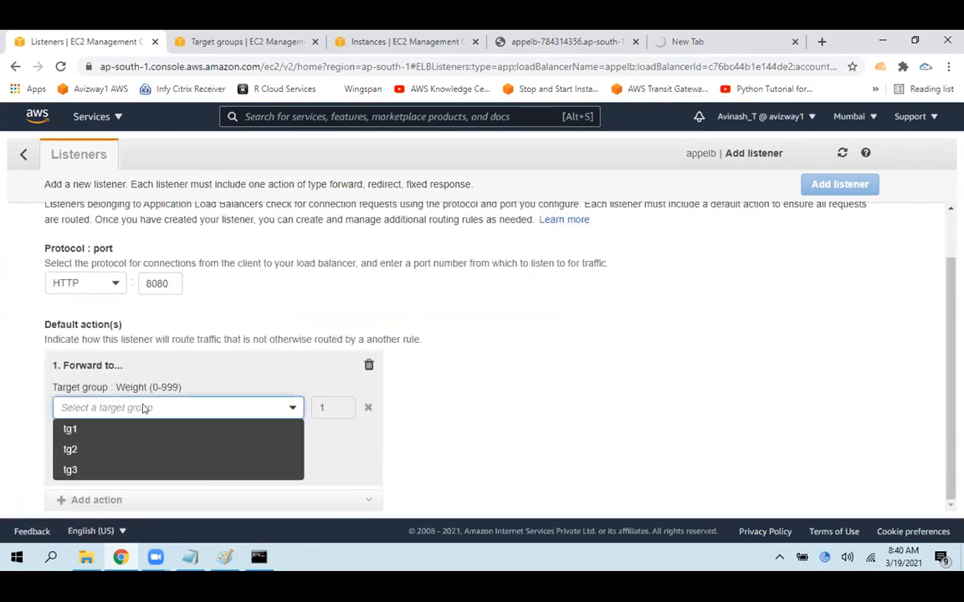
pyautogui.click(80, 445)
pyautogui.scroll(-1, 230, 423)
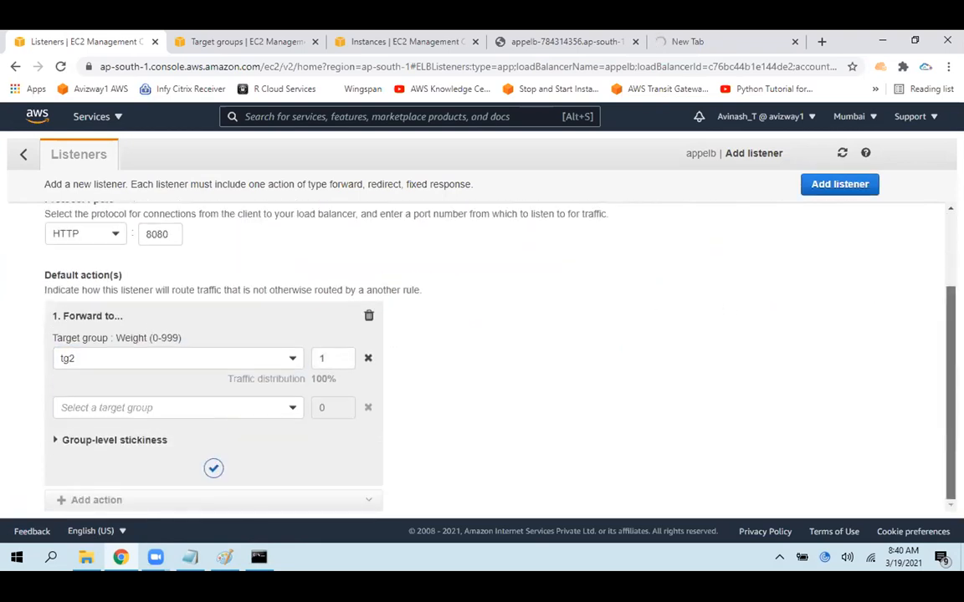
pyautogui.click(213, 468)
pyautogui.click(839, 184)
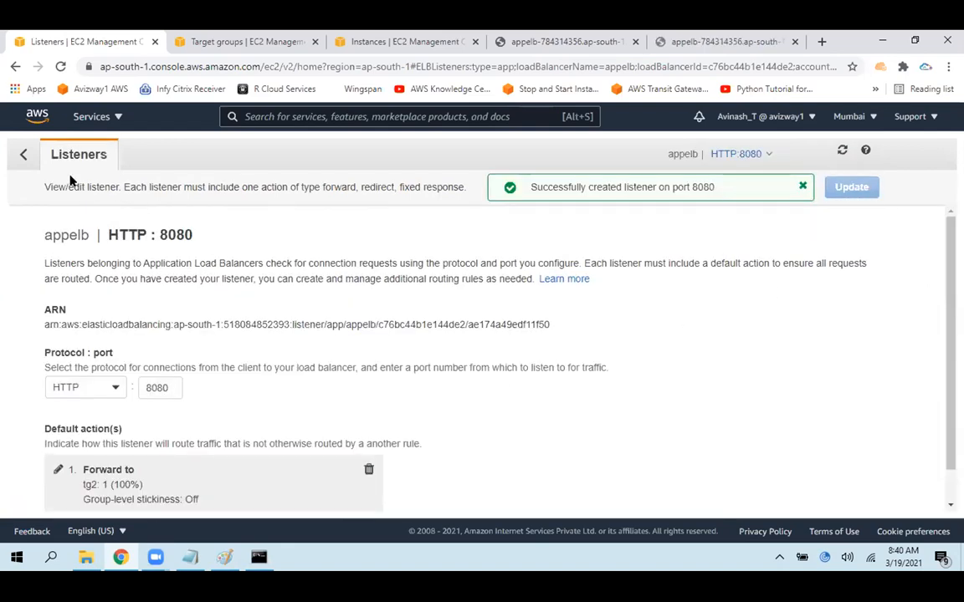
# Return to appelb's listeners list and highlight the HTTP : 8080 entry
pyautogui.click(23, 154)
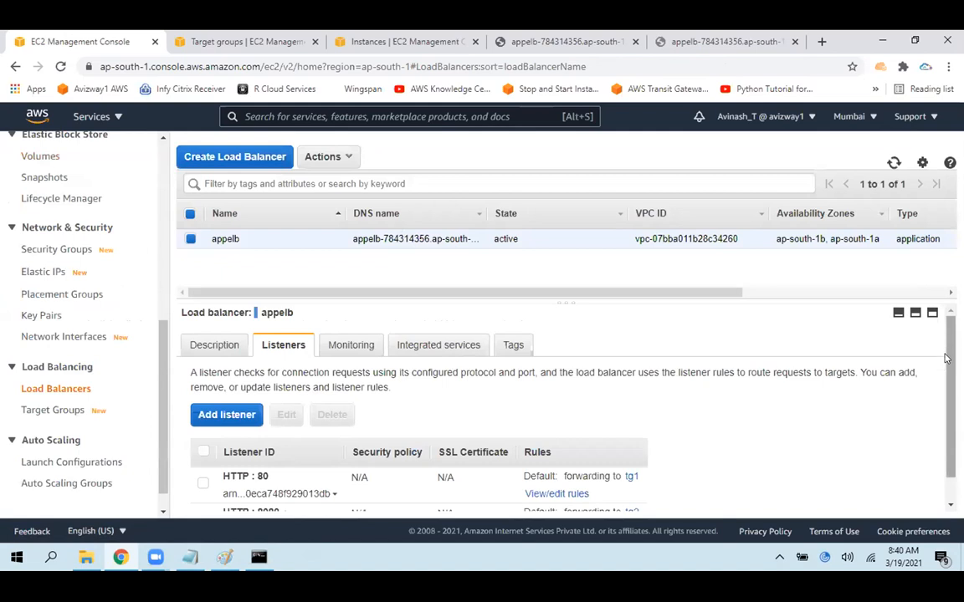
pyautogui.scroll(-1, 402, 435)
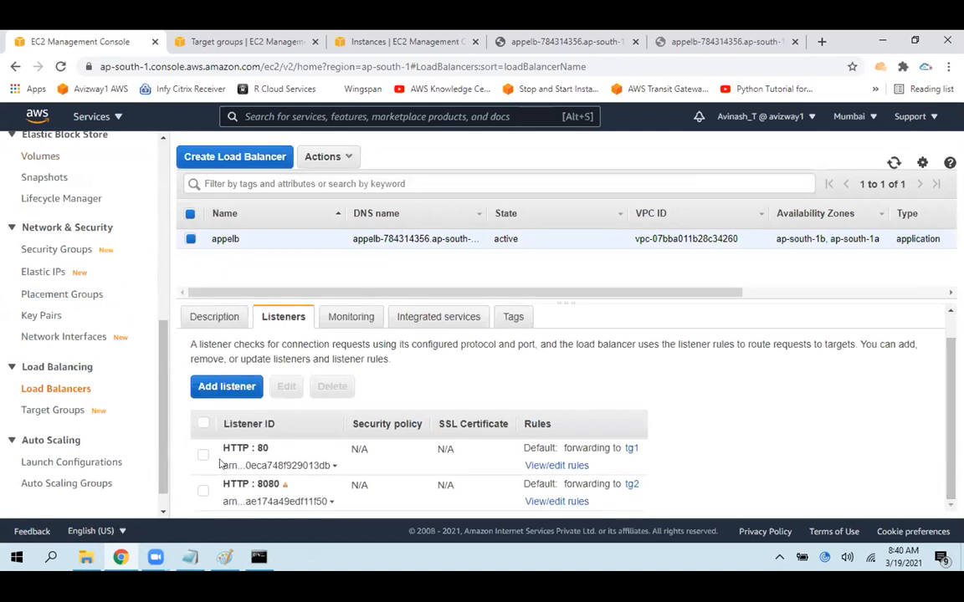
pyautogui.moveTo(220, 487); pyautogui.dragTo(276, 481)
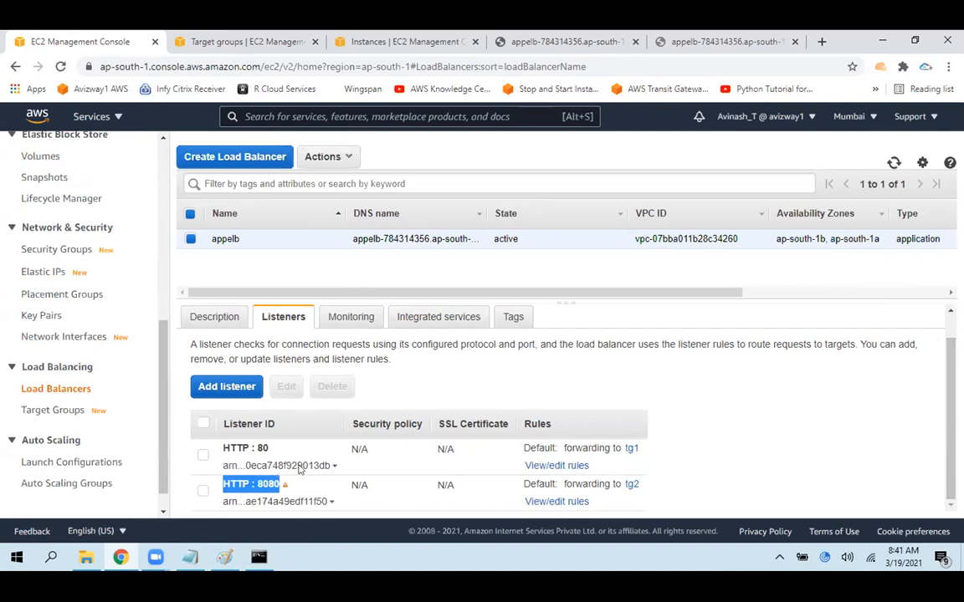
# Open target group tg2 to check its load balancer association and registered targets, and return to the target groups list
pyautogui.moveTo(565, 482); pyautogui.dragTo(788, 481)
pyautogui.click(786, 481)
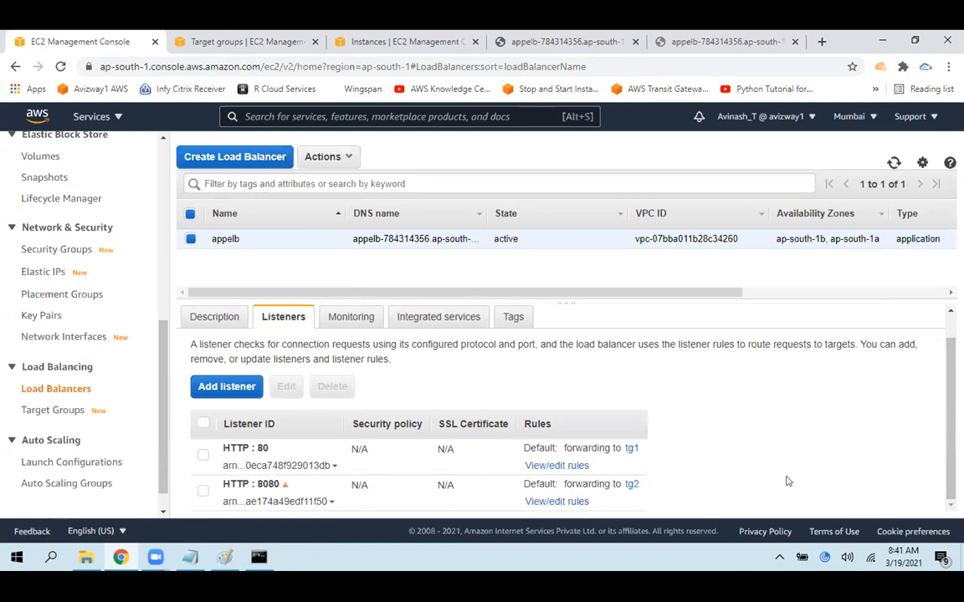
pyautogui.click(226, 38)
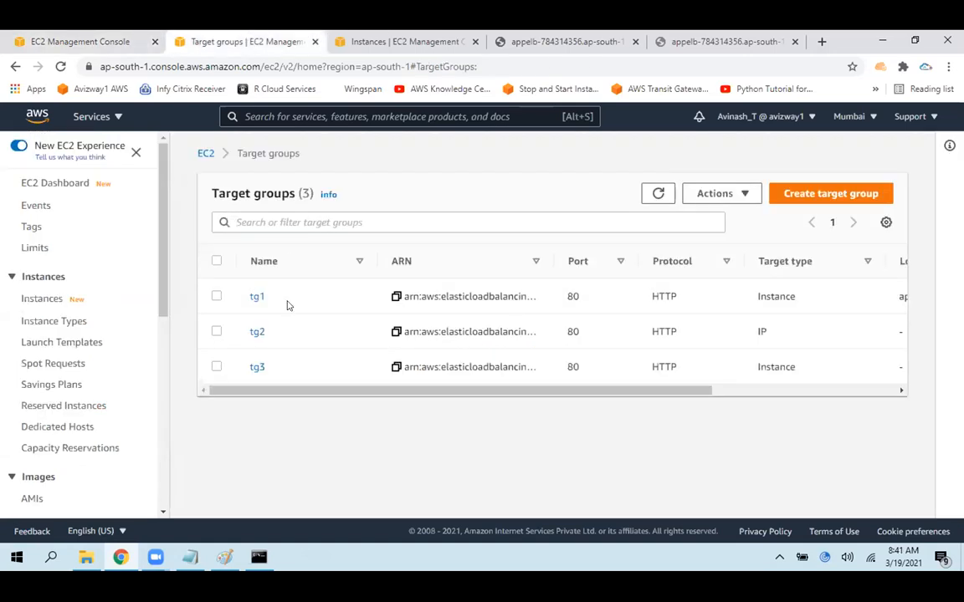
pyautogui.click(257, 332)
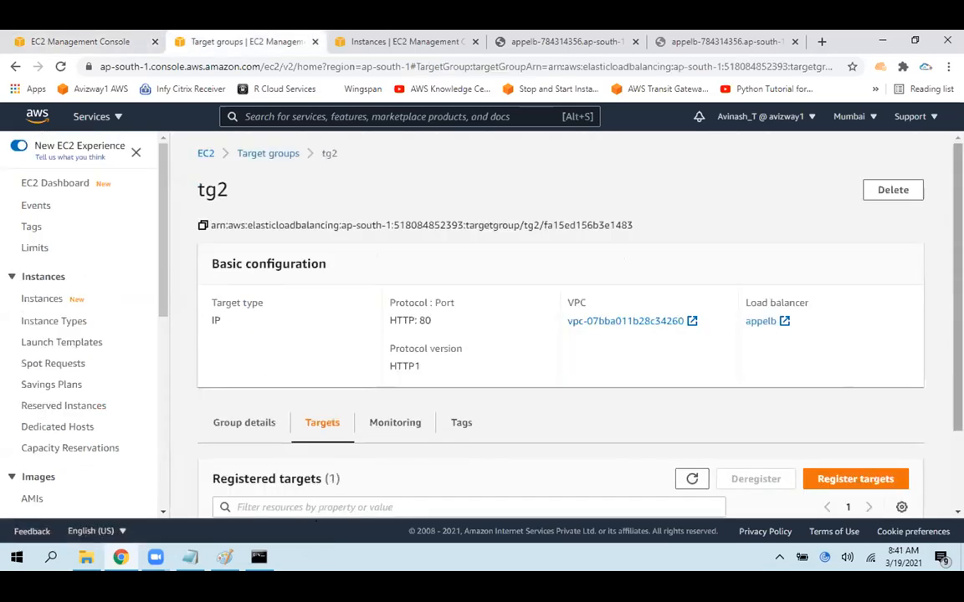
pyautogui.scroll(-2, 355, 446)
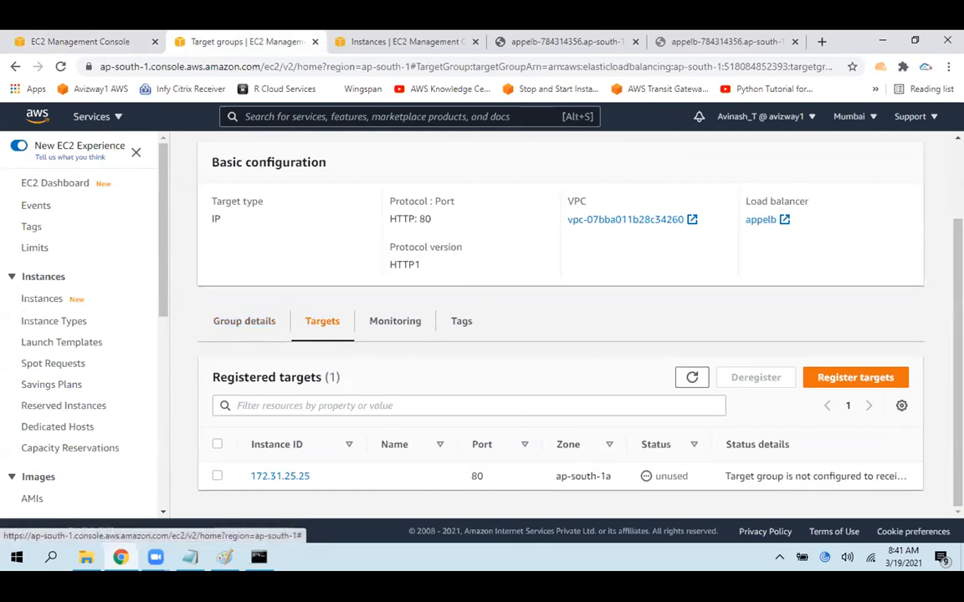
pyautogui.scroll(2, 456, 153)
pyautogui.click(270, 153)
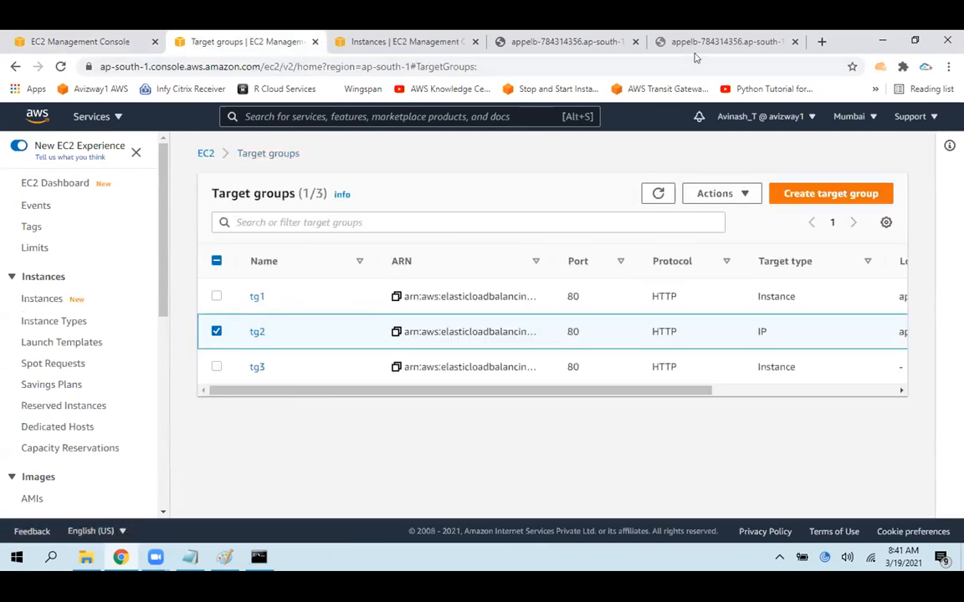
# Reload the appelb DNS address on port 8080 to test the new listener
pyautogui.click(670, 41)
pyautogui.click(61, 67)
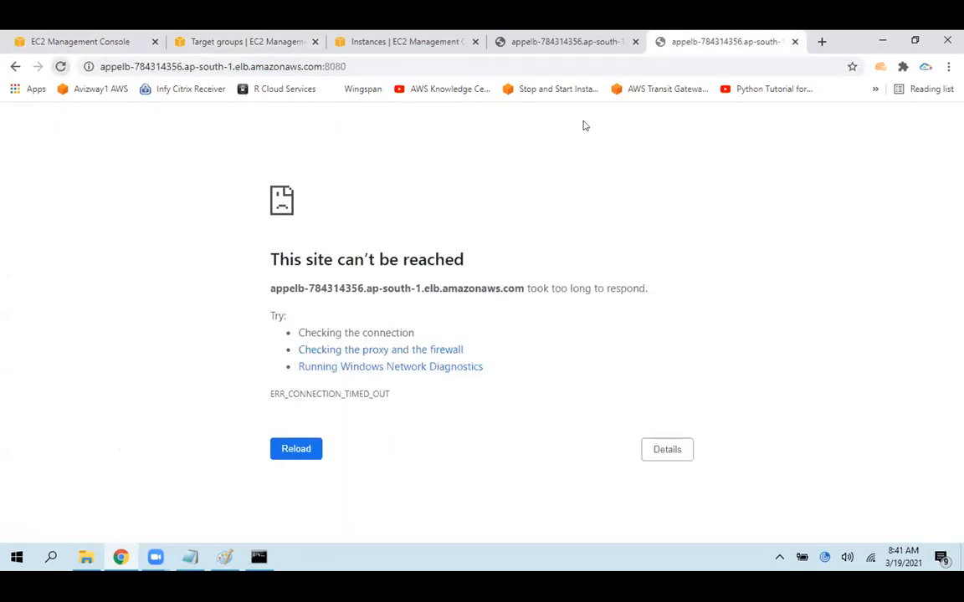
pyautogui.click(60, 66)
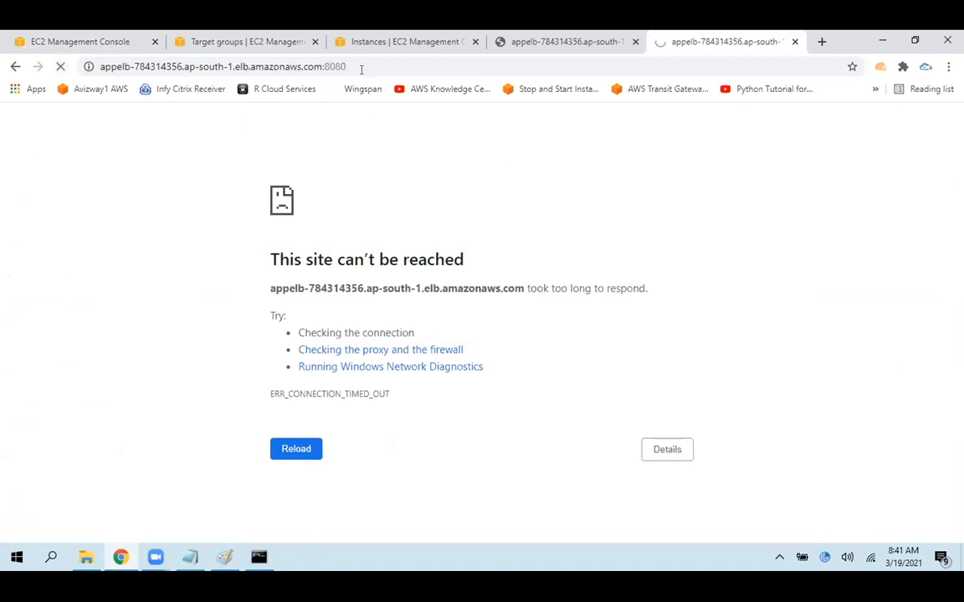
pyautogui.moveTo(242, 209); pyautogui.dragTo(456, 434)
pyautogui.click(649, 278)
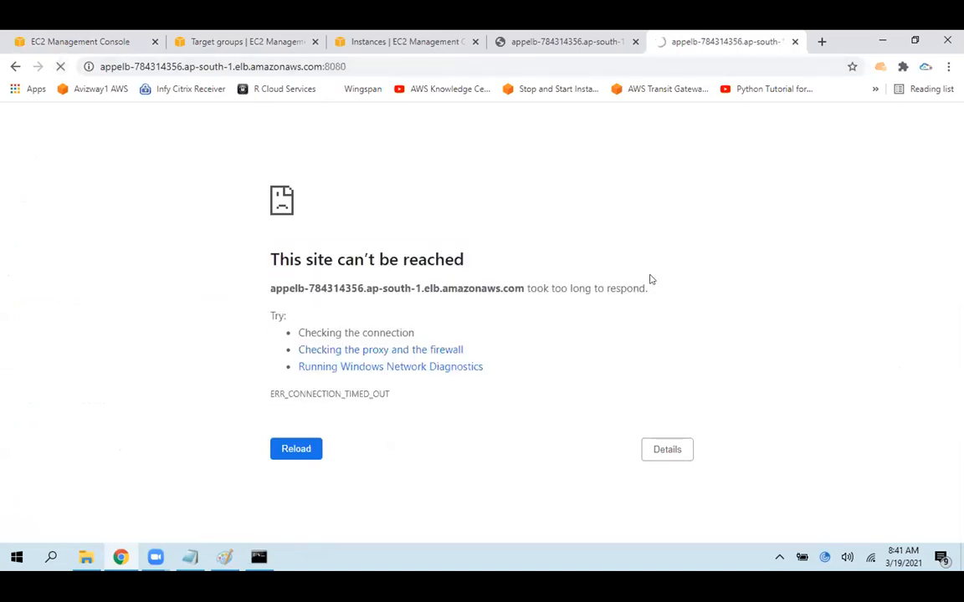
# Read the warning on appelb's HTTP : 8080 listener and highlight its message and port number
pyautogui.click(71, 35)
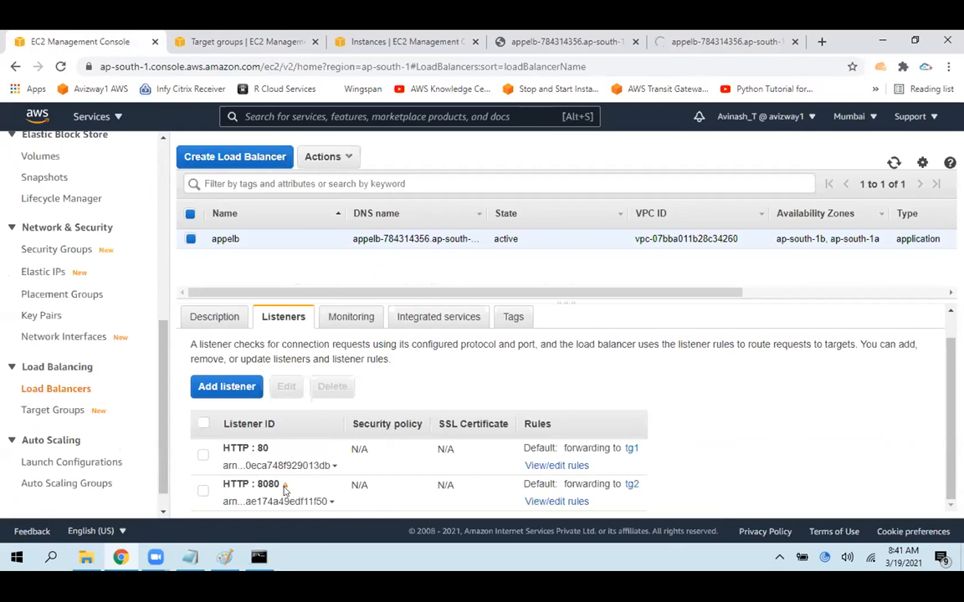
pyautogui.moveTo(284, 485)
pyautogui.moveTo(315, 464); pyautogui.dragTo(488, 459)
pyautogui.moveTo(324, 477); pyautogui.dragTo(501, 478)
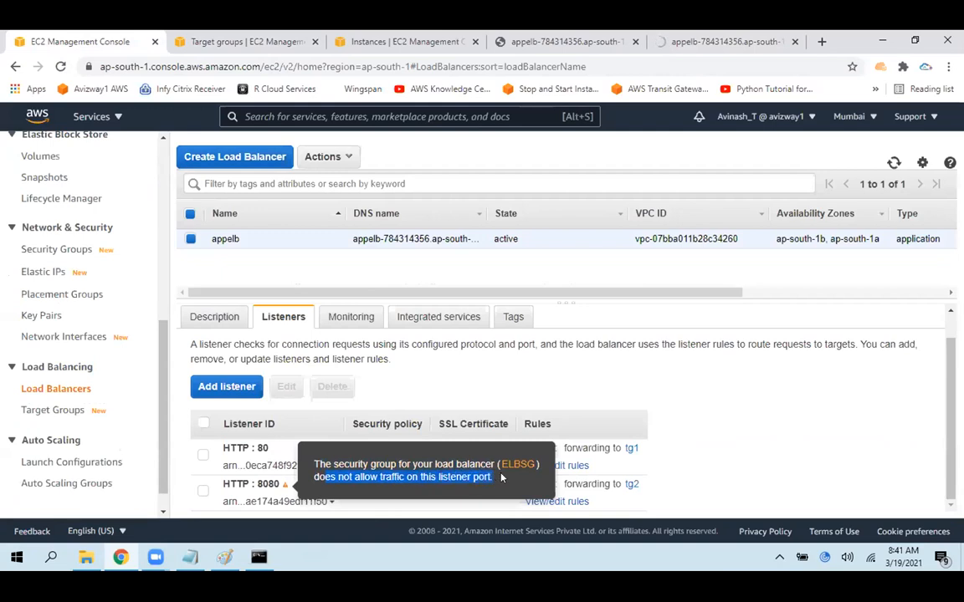
pyautogui.doubleClick(268, 483)
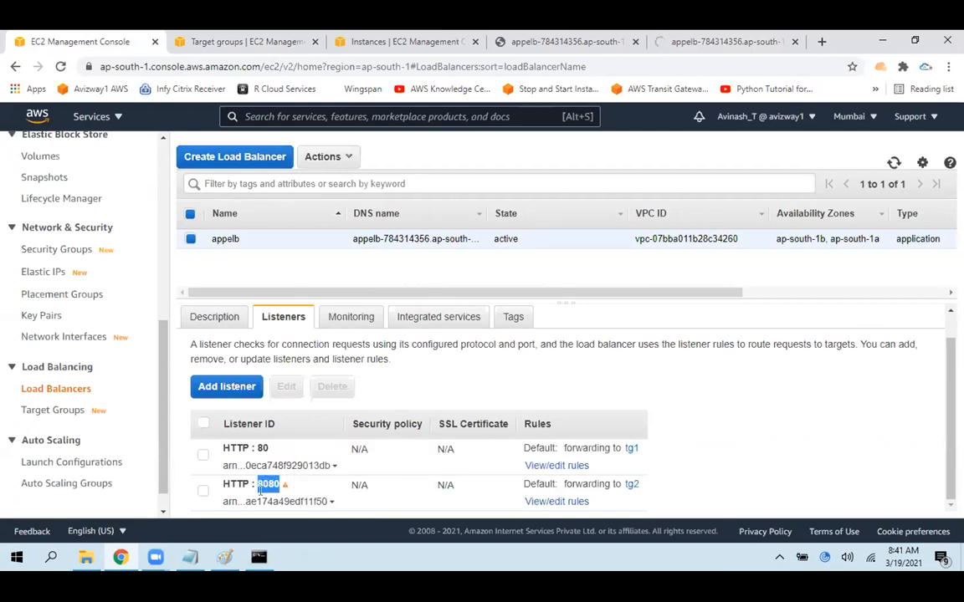
# Open the ELBSG security group from appelb's description and start editing its inbound rules
pyautogui.click(203, 318)
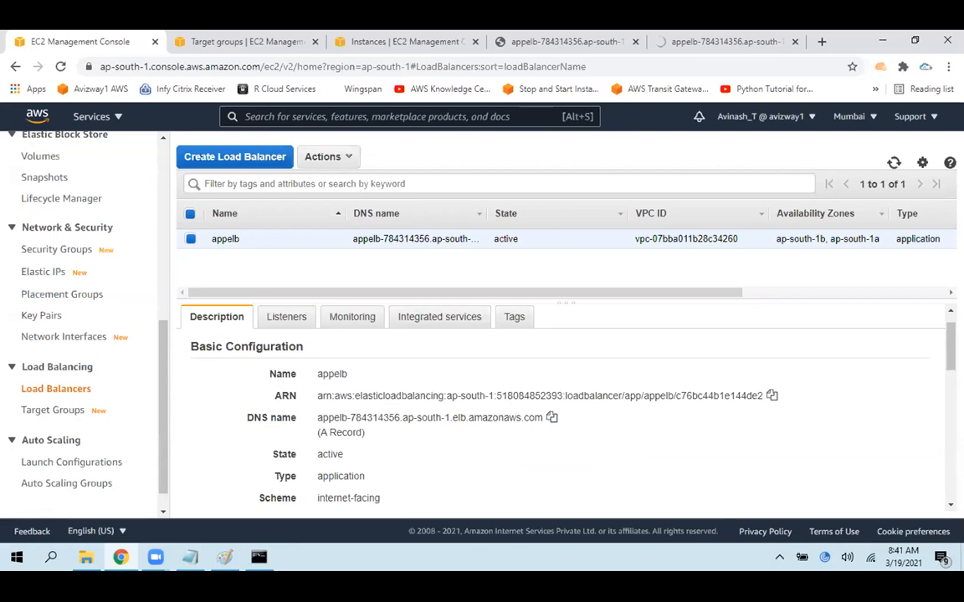
pyautogui.scroll(-4, 561, 402)
pyautogui.scroll(-1, 477, 401)
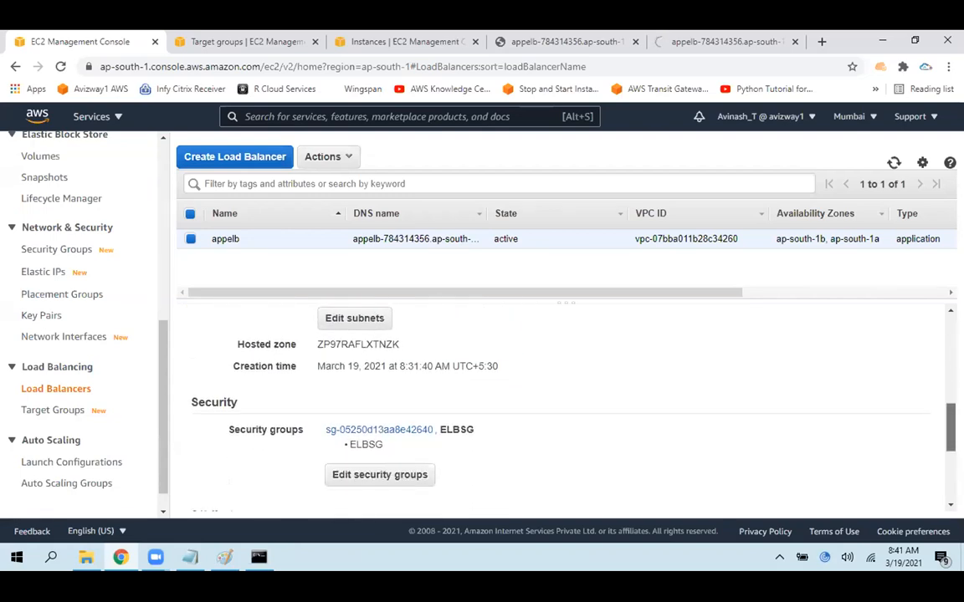
pyautogui.keyDown('ctrl'); pyautogui.click(366, 428); pyautogui.keyUp('ctrl')
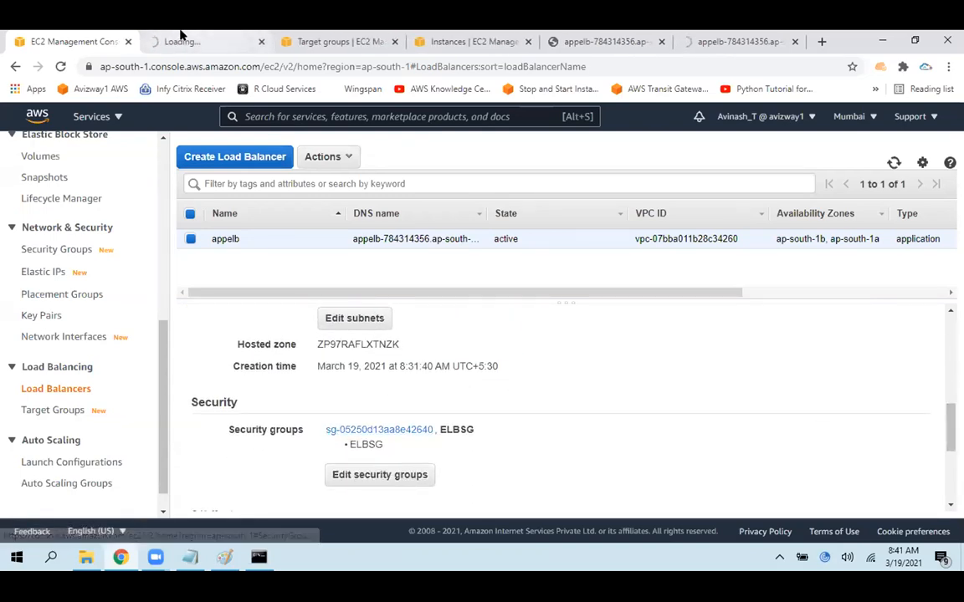
pyautogui.click(182, 41)
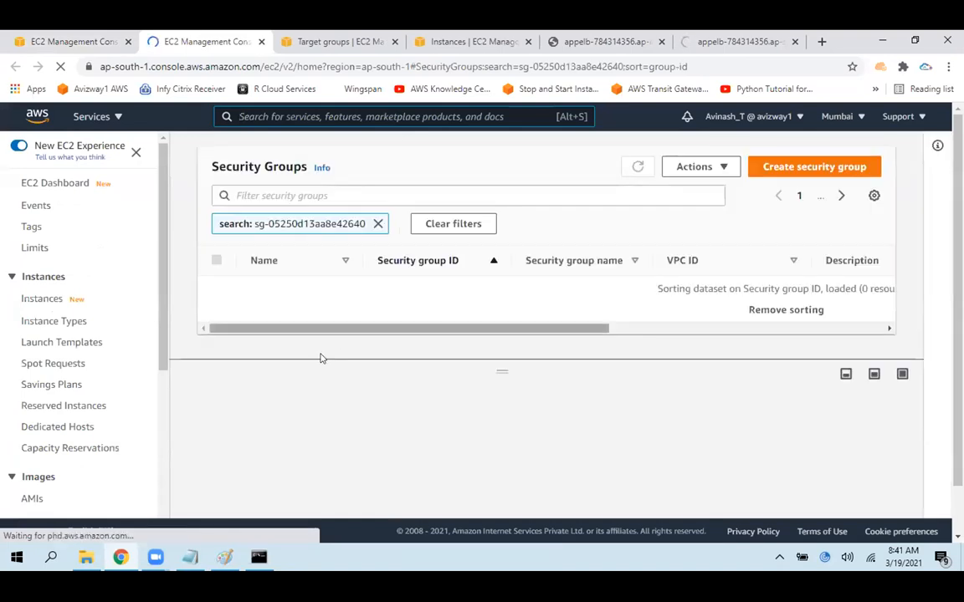
pyautogui.click(306, 403)
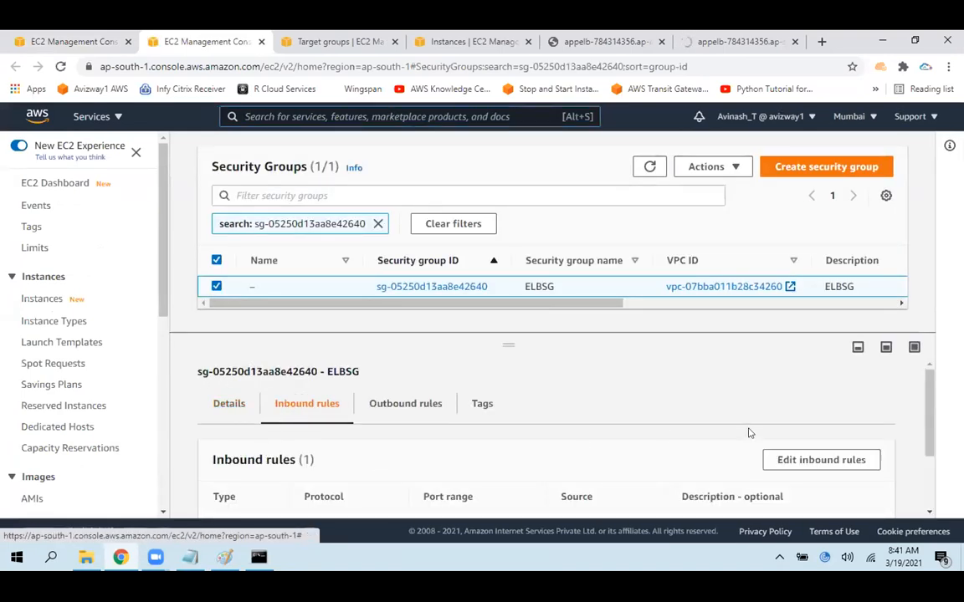
pyautogui.click(830, 459)
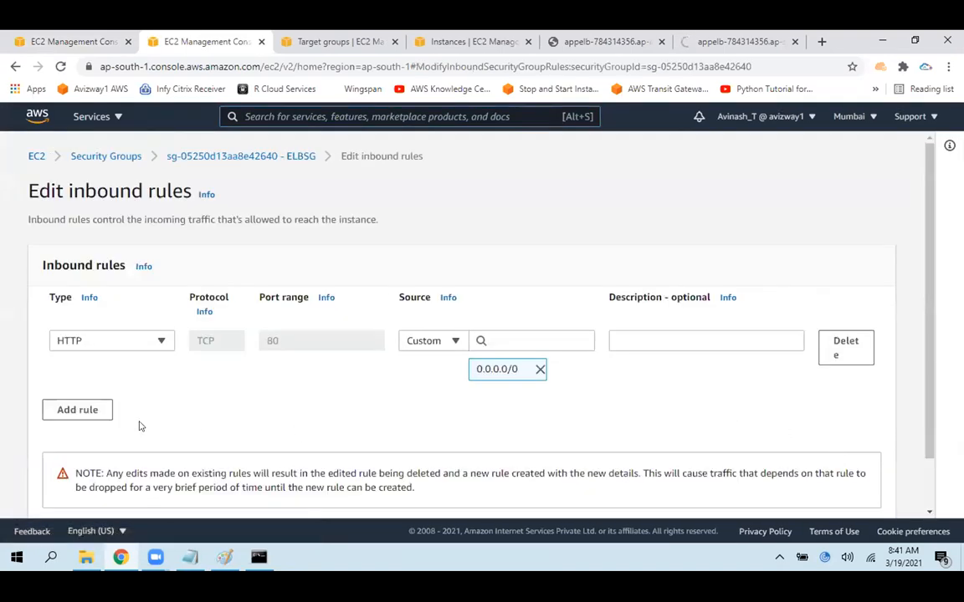
# Add a Custom TCP inbound rule for port 8080 from 0.0.0.0/0, save the rules, and dismiss the notification
pyautogui.click(87, 409)
pyautogui.press('Tab')
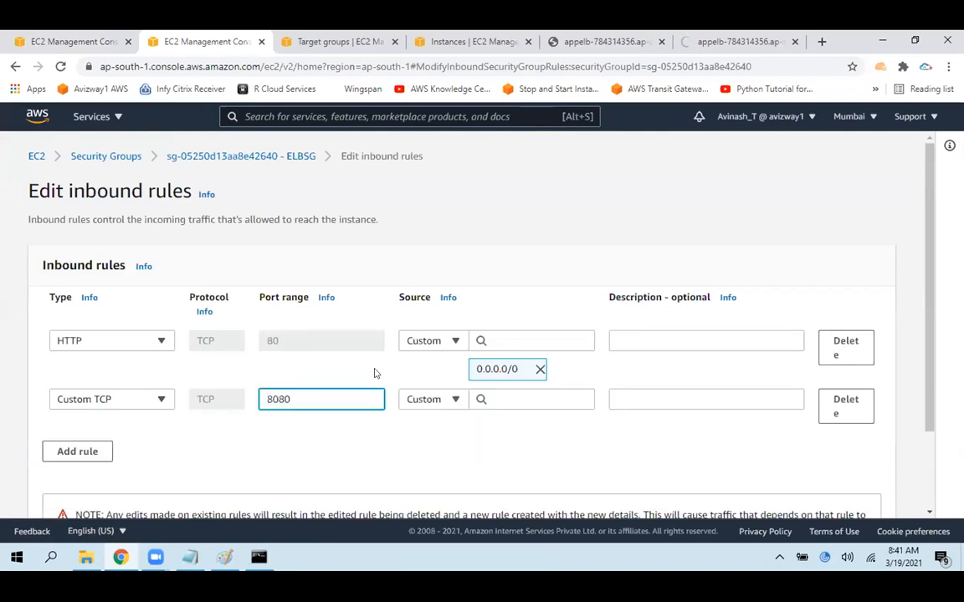
pyautogui.click(514, 395)
pyautogui.click(508, 202)
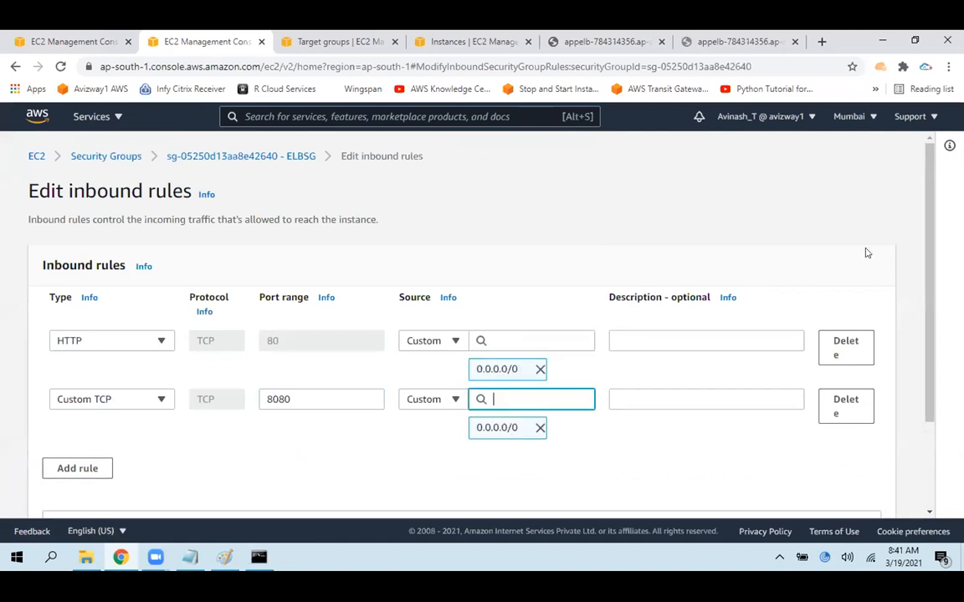
pyautogui.scroll(-3, 937, 299)
pyautogui.click(873, 494)
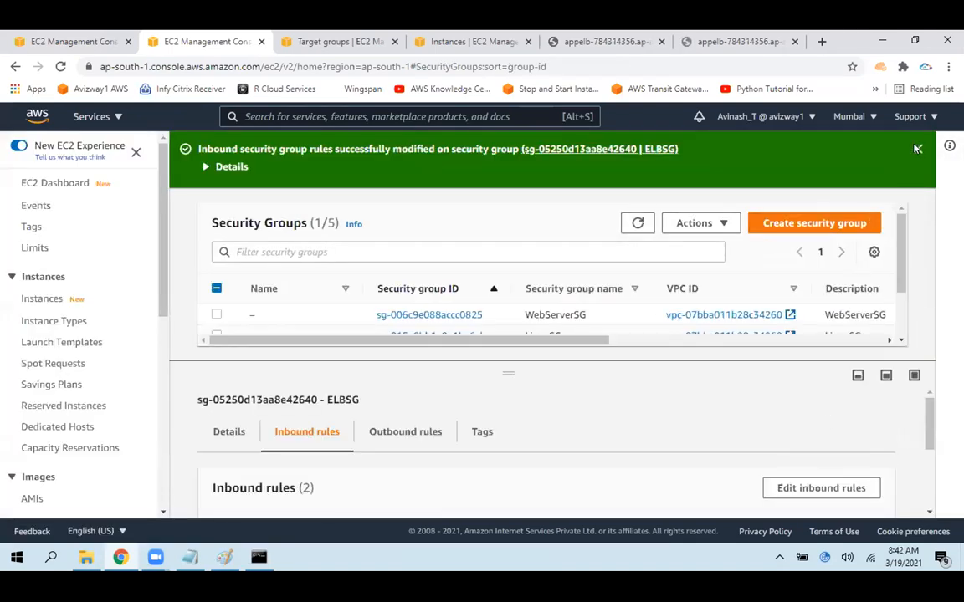
pyautogui.click(918, 149)
pyautogui.click(638, 166)
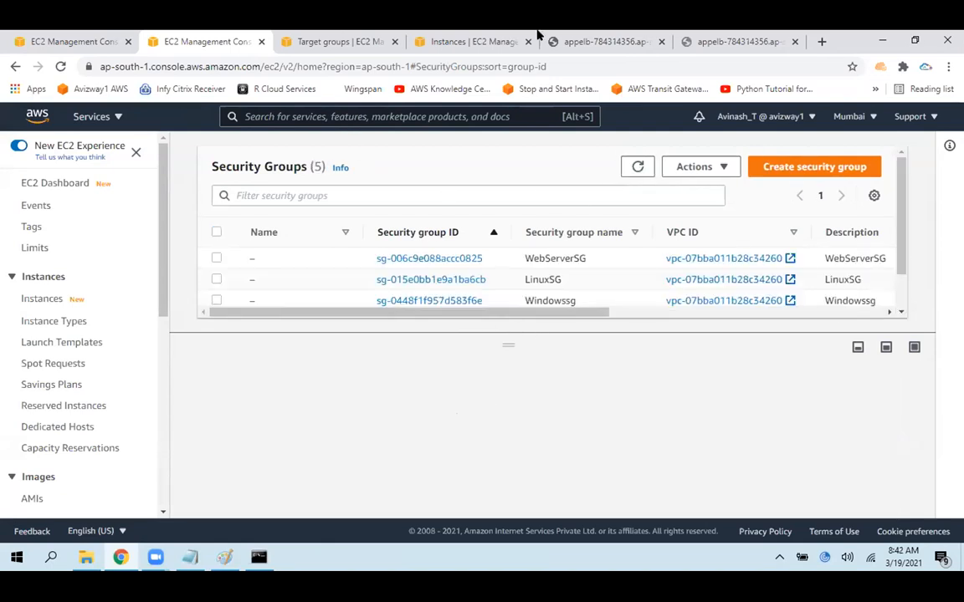
# Reload the load balancer's port 8080 page and highlight its text and address
pyautogui.click(693, 38)
pyautogui.click(60, 66)
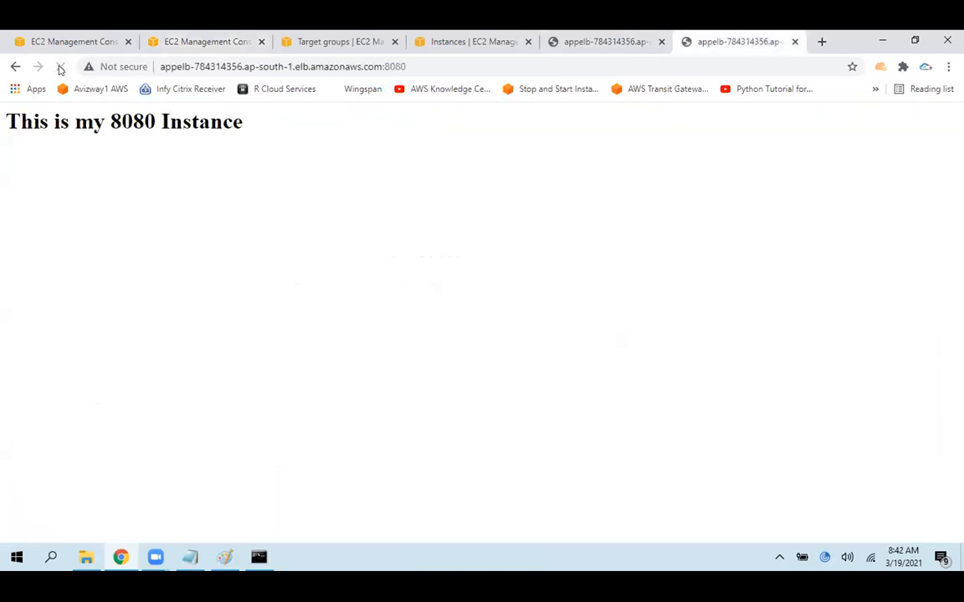
pyautogui.hotkey('ctrl', 'a')
pyautogui.click(457, 66)
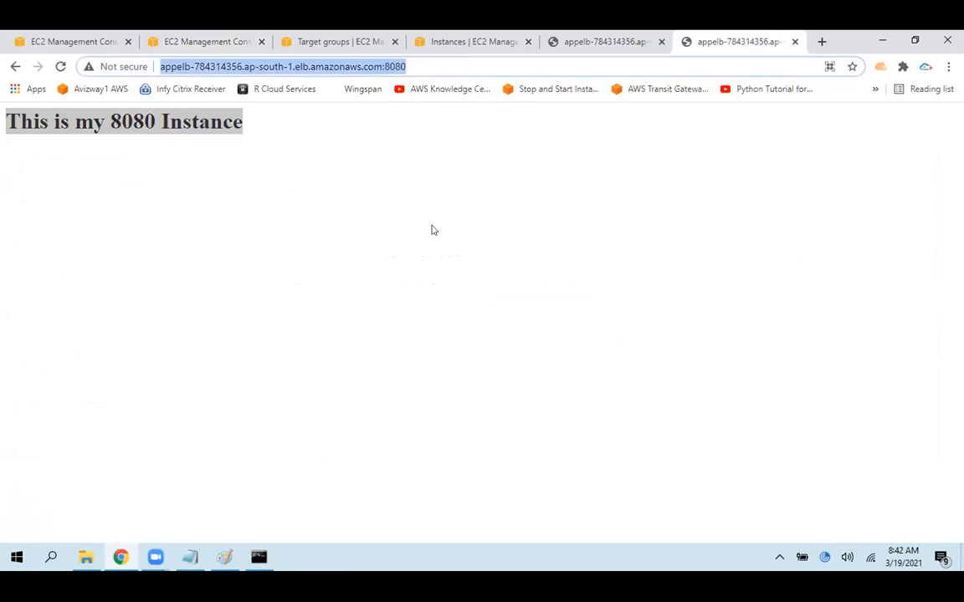
# Reload the load balancer's default address without a port for comparison
pyautogui.click(593, 35)
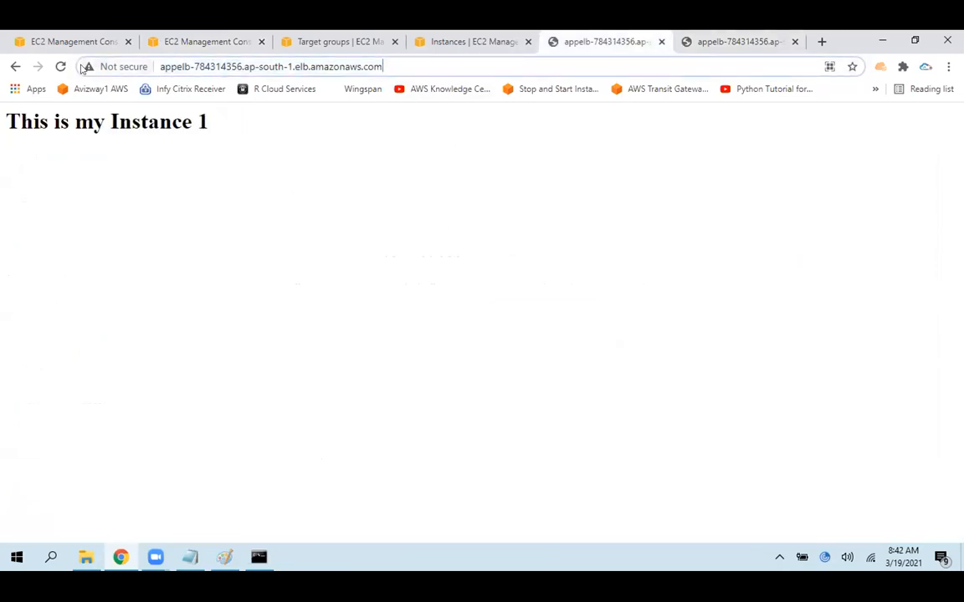
pyautogui.click(58, 66)
pyautogui.click(57, 67)
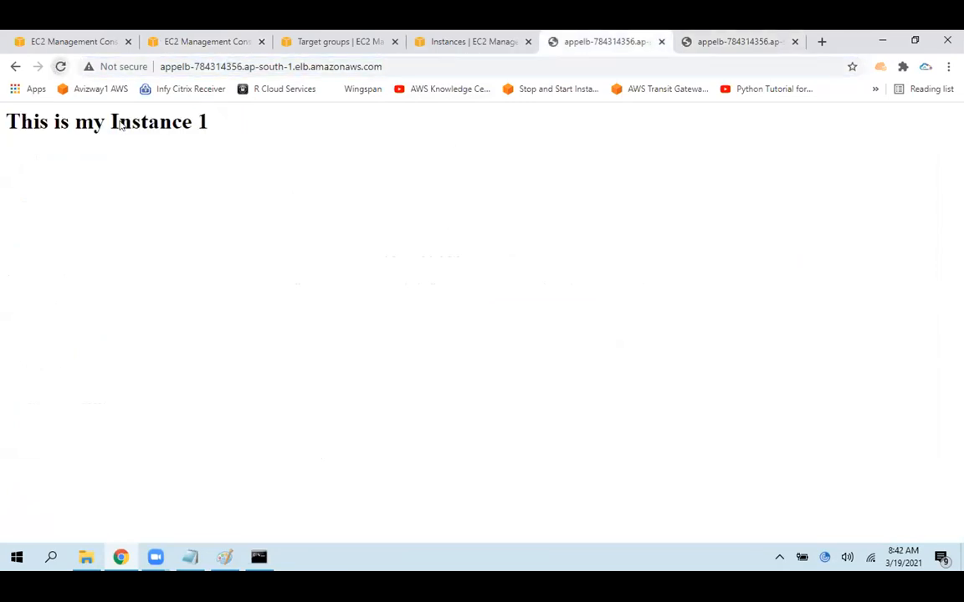
# Return to the port 8080 page, reload it, and highlight its heading
pyautogui.click(691, 35)
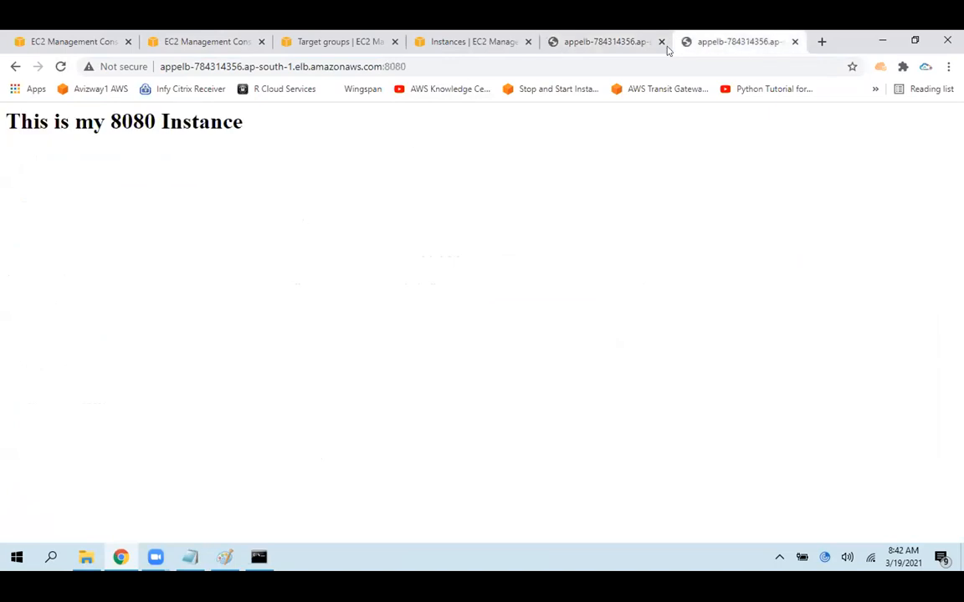
pyautogui.click(376, 66)
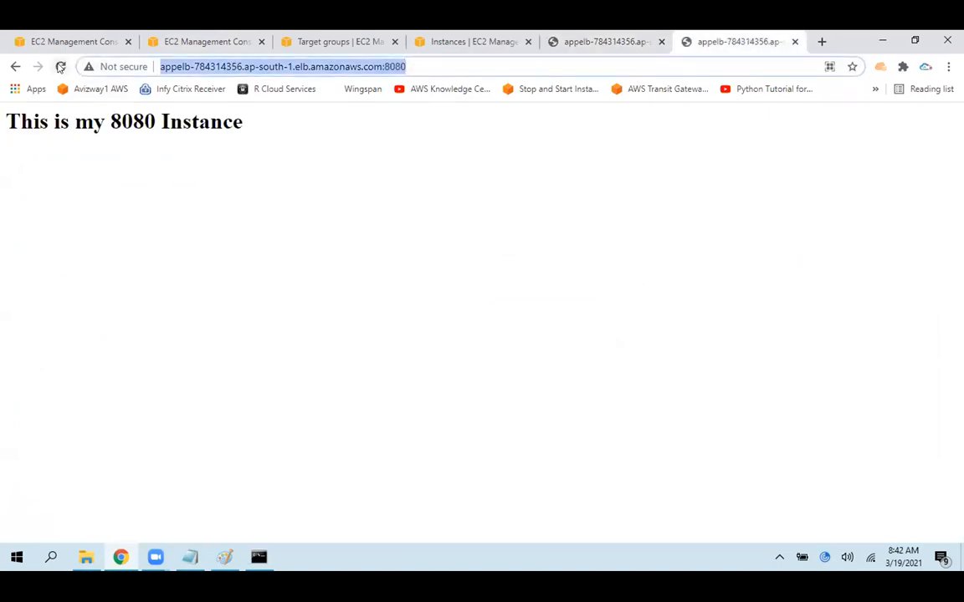
pyautogui.click(60, 67)
pyautogui.moveTo(244, 125); pyautogui.dragTo(2, 156)
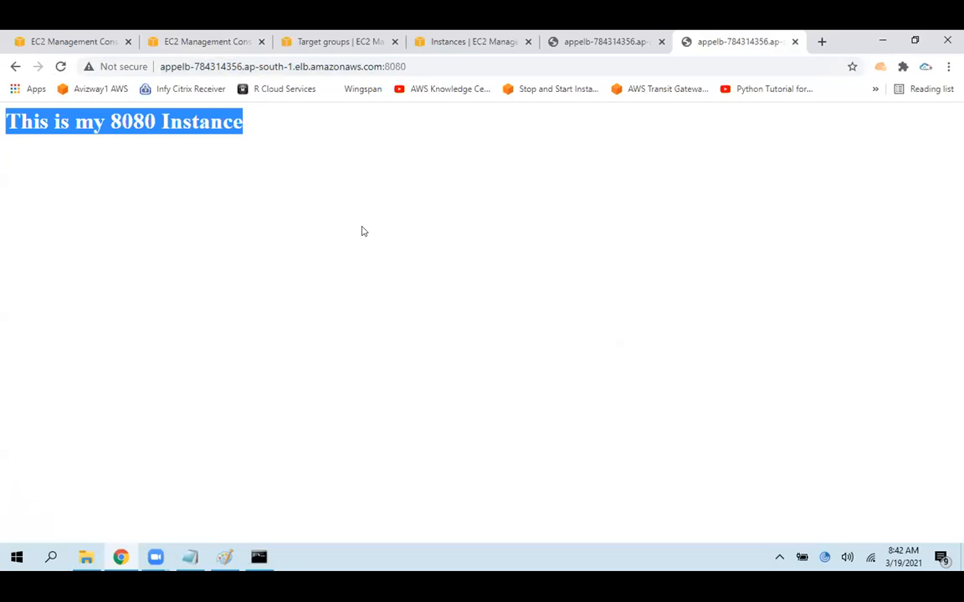
pyautogui.click(294, 222)
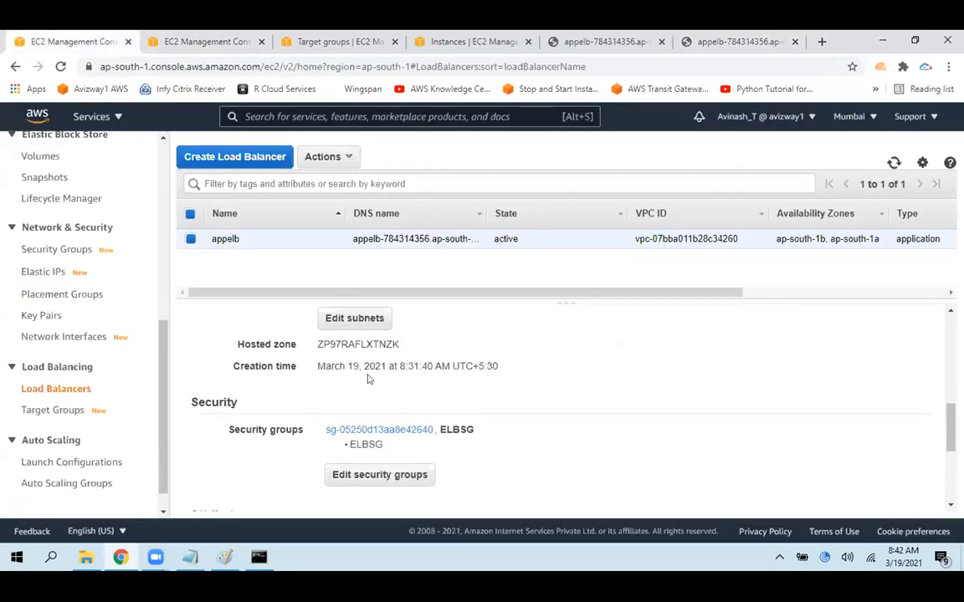
# Go to the target groups list and point out tg3 by selecting its row
pyautogui.click(152, 36)
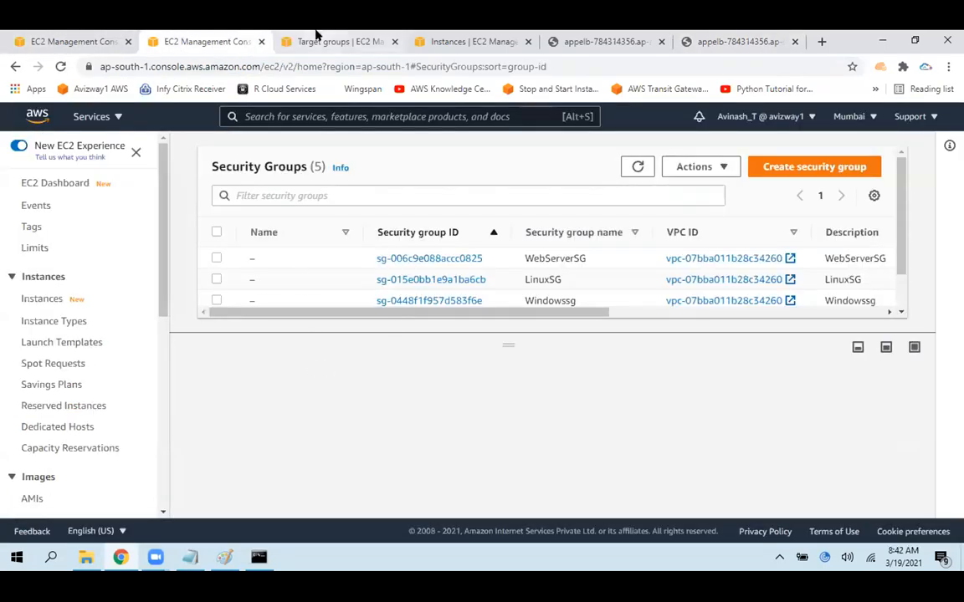
pyautogui.click(318, 39)
pyautogui.moveTo(276, 368); pyautogui.dragTo(245, 365)
pyautogui.click(245, 365)
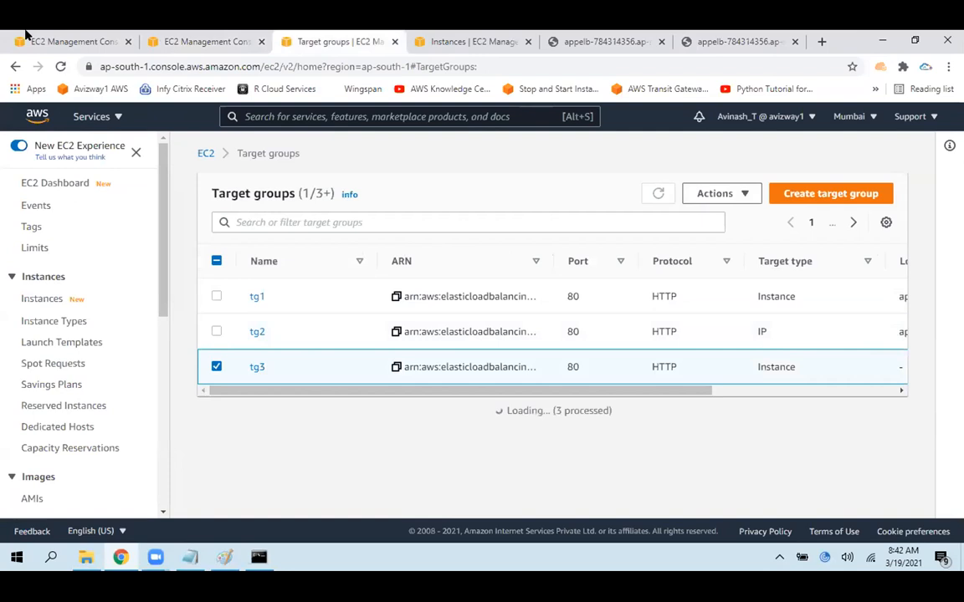
# Start adding another listener to appelb and set its protocol and port to HTTP 8888
pyautogui.click(26, 38)
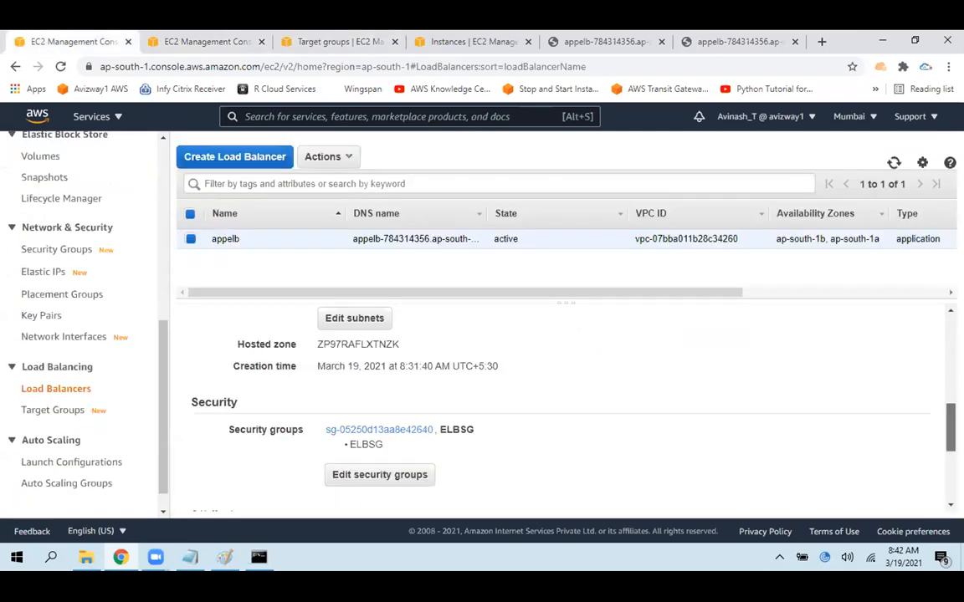
pyautogui.scroll(5, 861, 323)
pyautogui.click(281, 346)
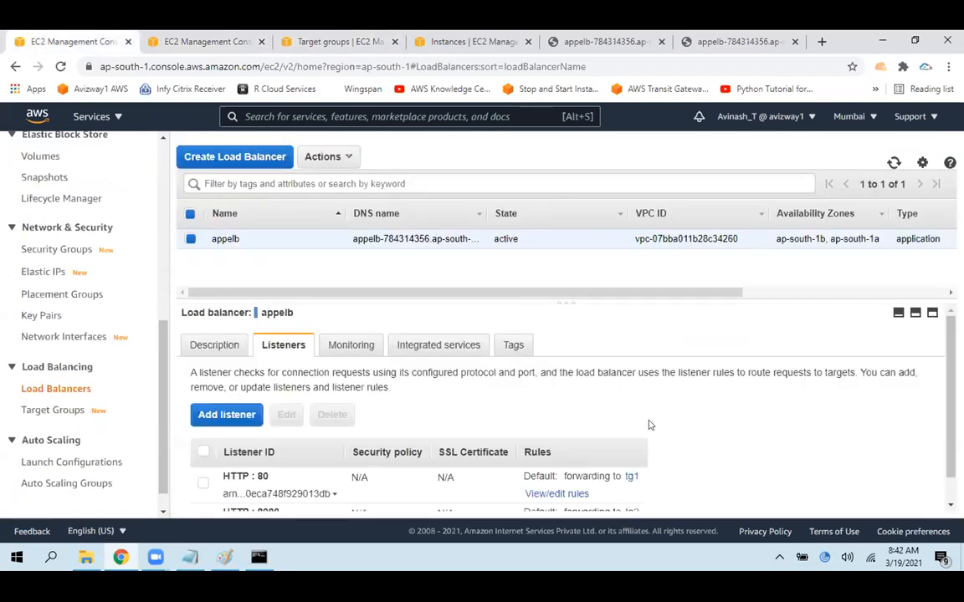
pyautogui.click(233, 415)
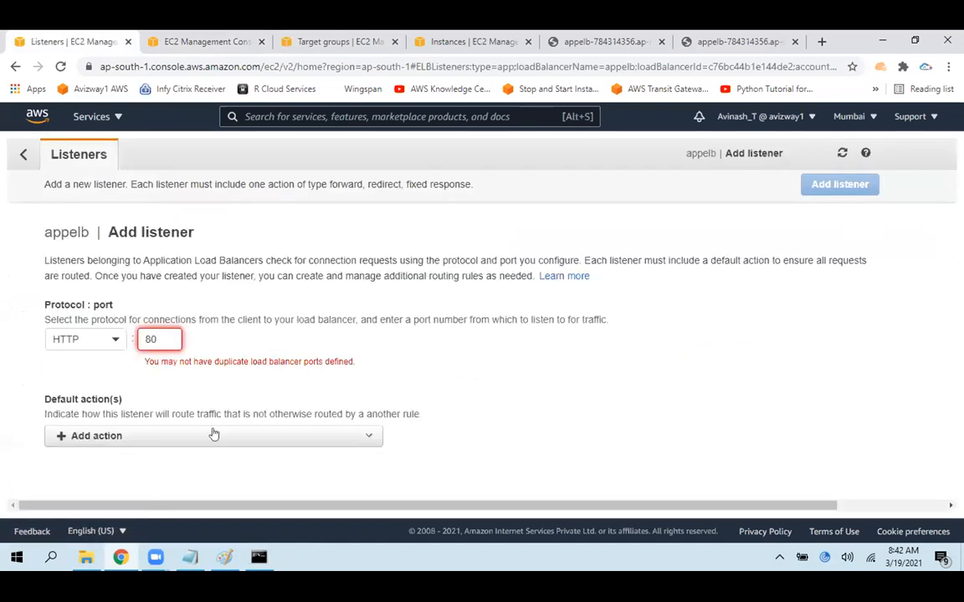
pyautogui.moveTo(165, 334); pyautogui.dragTo(109, 330)
pyautogui.write('888')
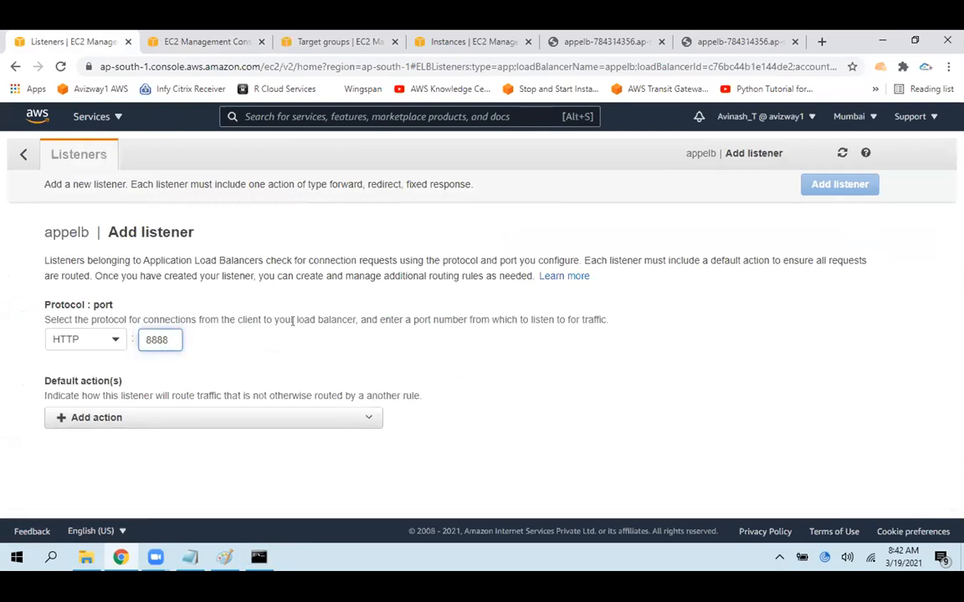
pyautogui.click(480, 345)
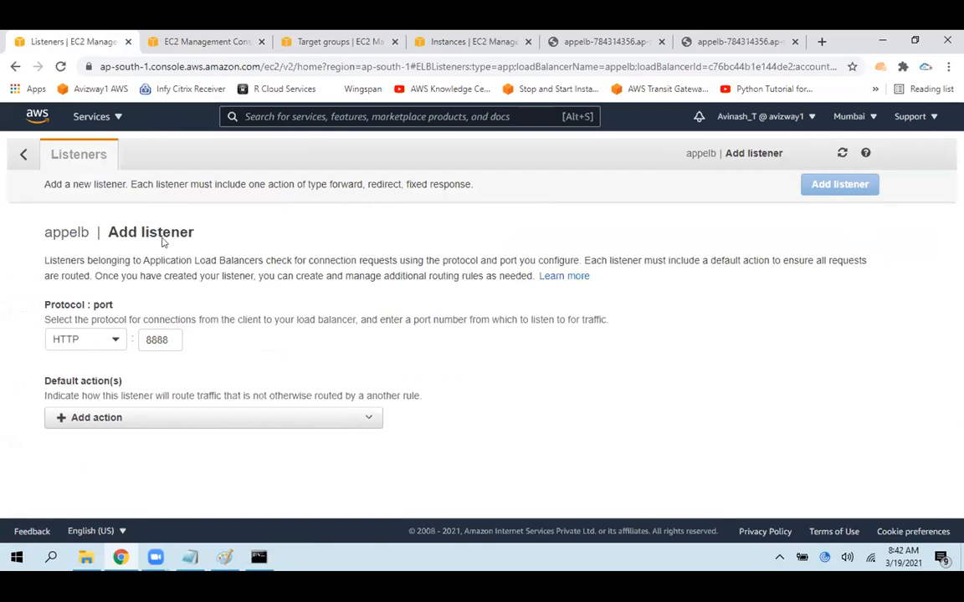
pyautogui.doubleClick(165, 335)
pyautogui.click(558, 380)
pyautogui.click(286, 415)
pyautogui.click(201, 459)
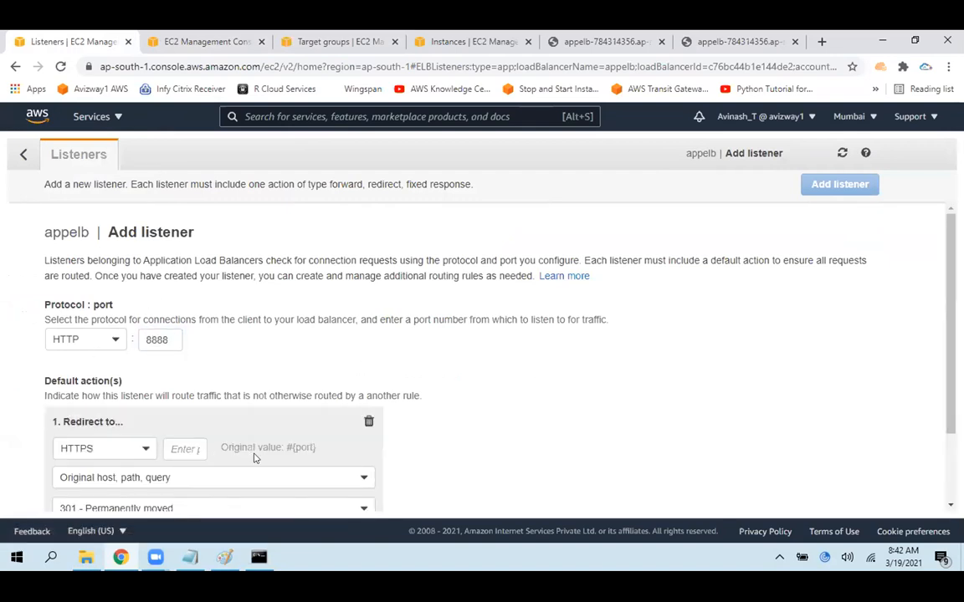
pyautogui.click(105, 448)
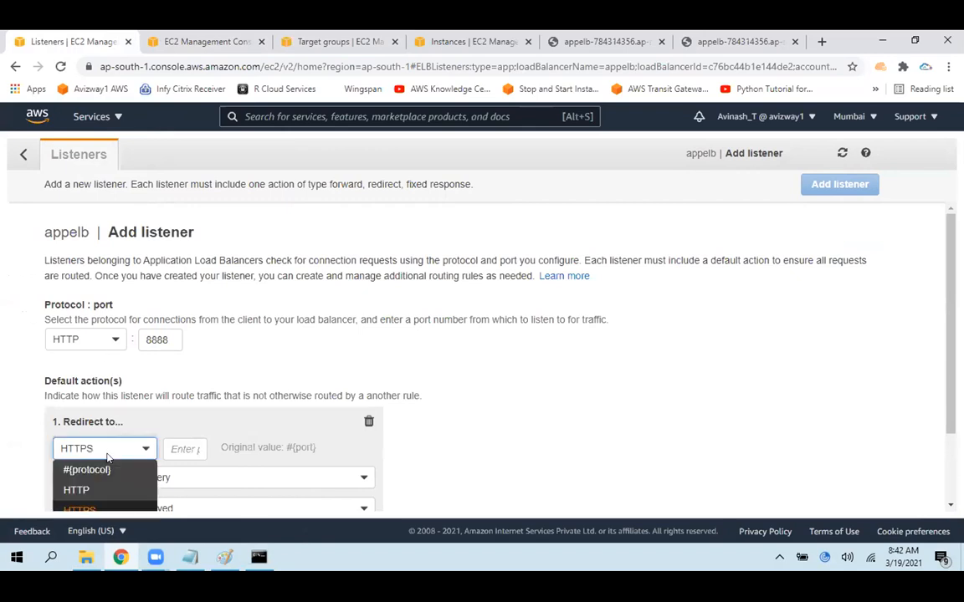
pyautogui.click(368, 420)
pyautogui.click(368, 421)
# Set the HTTP 8888 listener's default action to forward to tg3, save the listener, and return to appelb's listener list
pyautogui.click(368, 418)
pyautogui.click(99, 441)
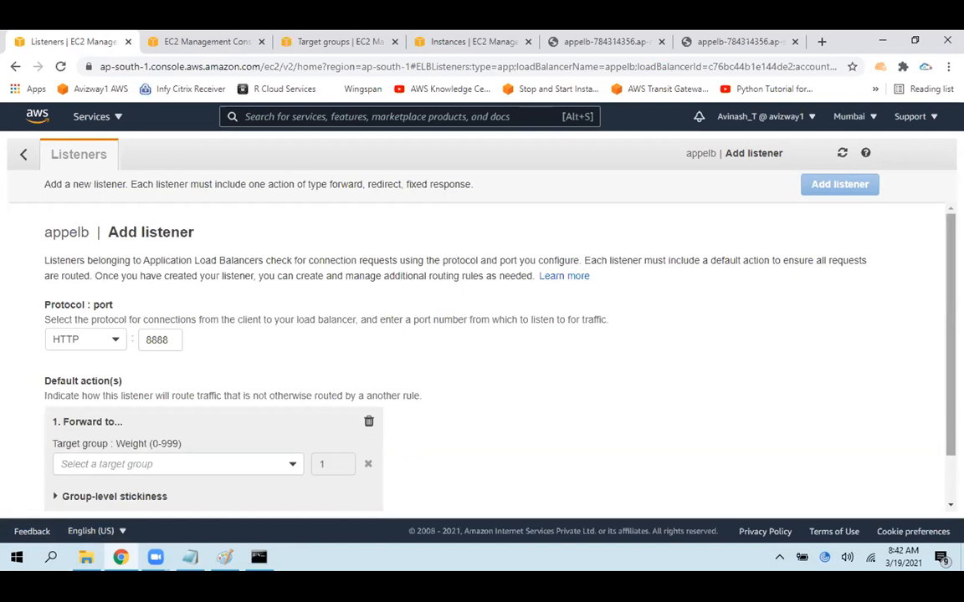
pyautogui.scroll(-1, 354, 397)
pyautogui.click(277, 408)
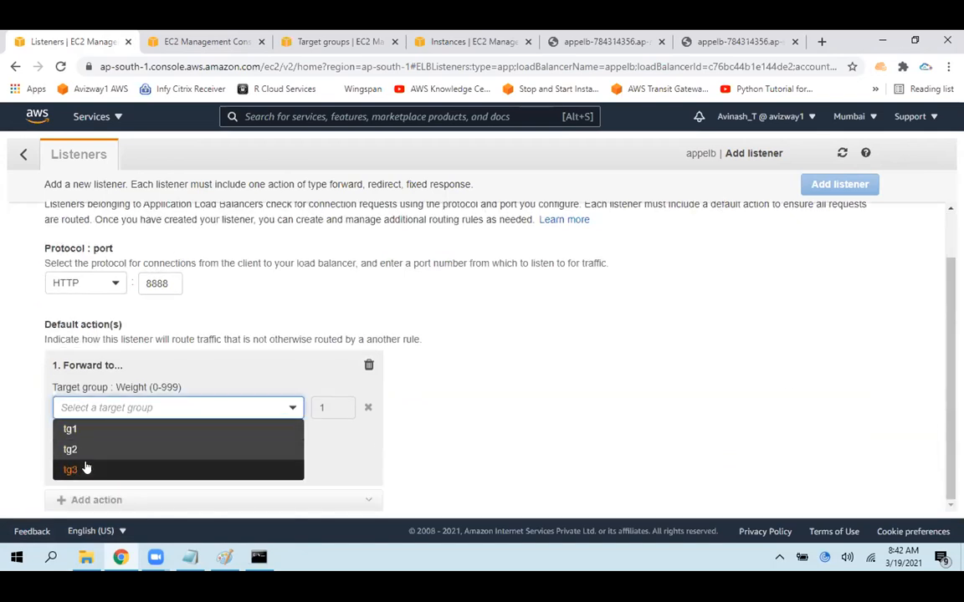
pyautogui.click(127, 464)
pyautogui.click(840, 184)
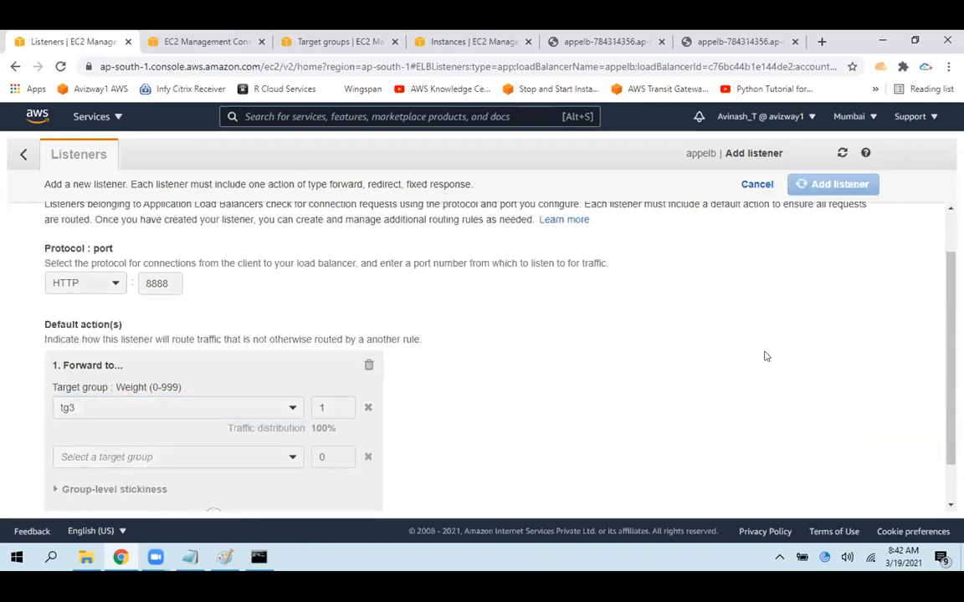
pyautogui.click(24, 154)
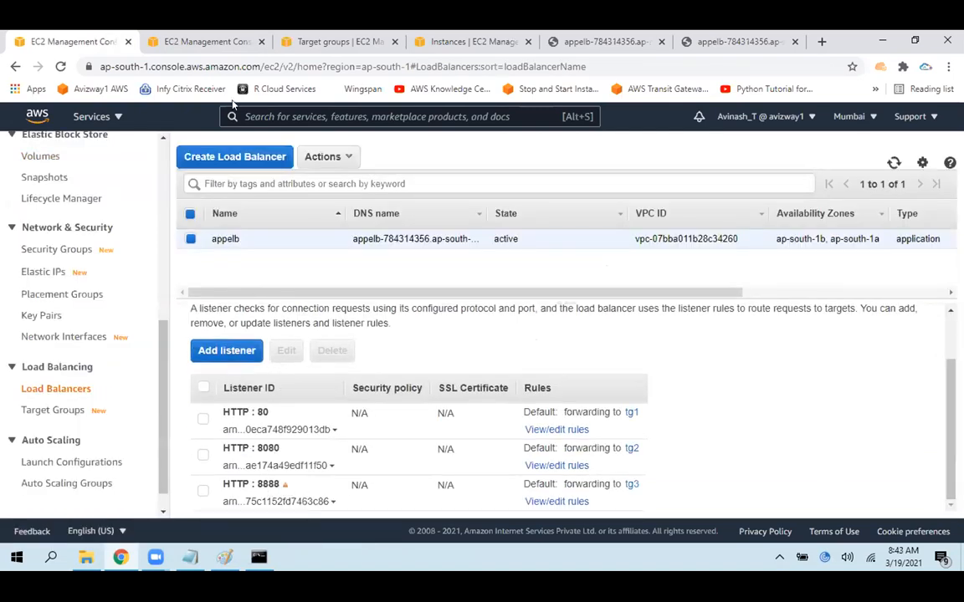
# Open the inbound rules of the ELBSG security group for editing
pyautogui.click(184, 39)
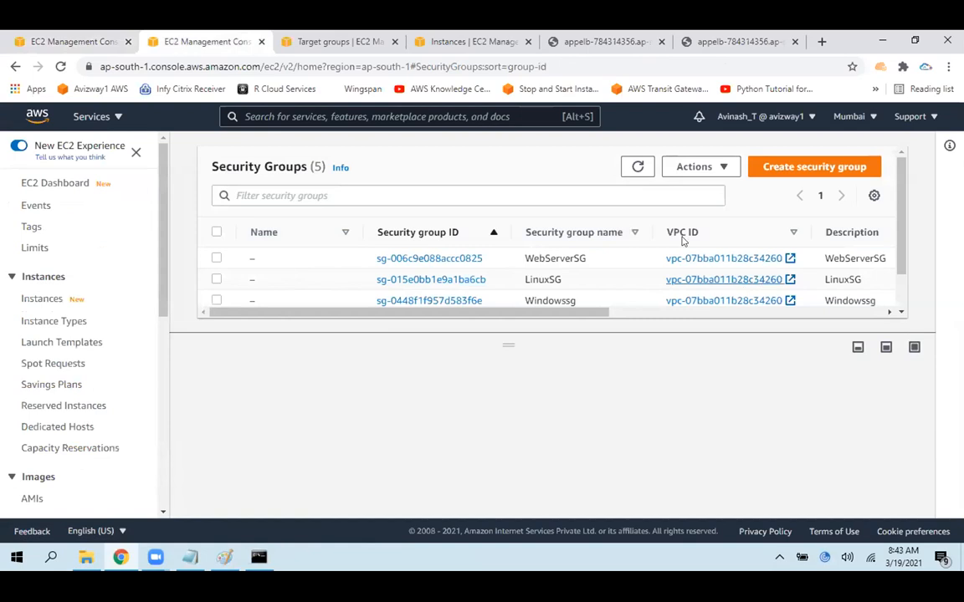
pyautogui.scroll(-1, 529, 276)
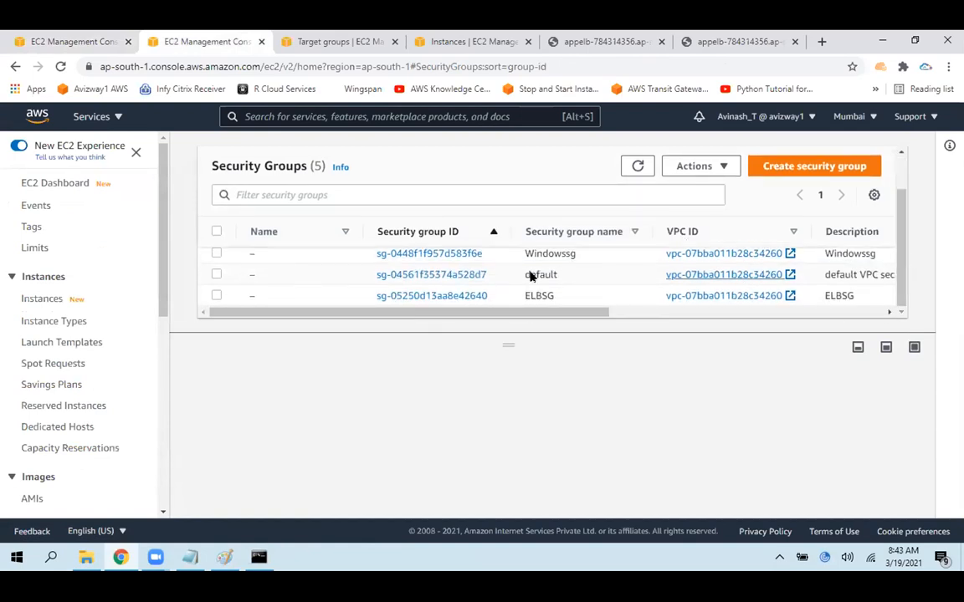
pyautogui.click(216, 297)
pyautogui.click(778, 460)
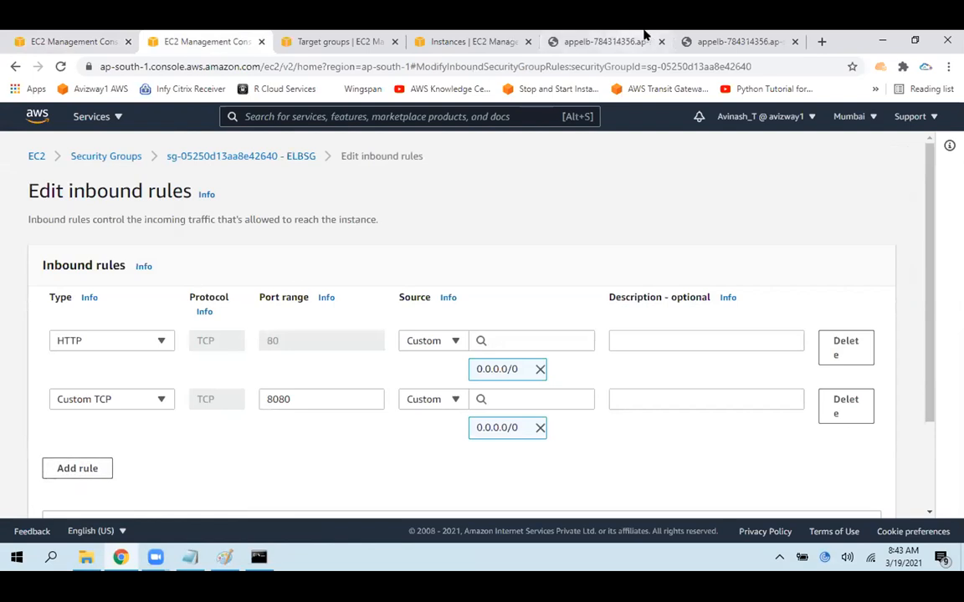
# Copy the load balancer's port 8080 address and load it in a new browser tab with port 8888 instead
pyautogui.click(721, 41)
pyautogui.click(382, 66)
pyautogui.hotkey('ctrl', 'c')
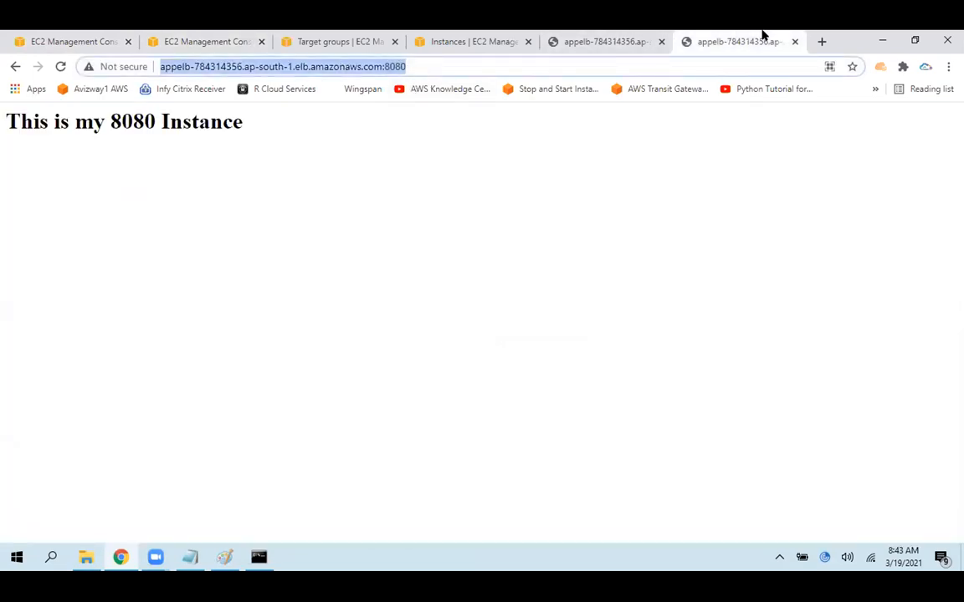
pyautogui.click(820, 41)
pyautogui.hotkey('ctrl', 'v')
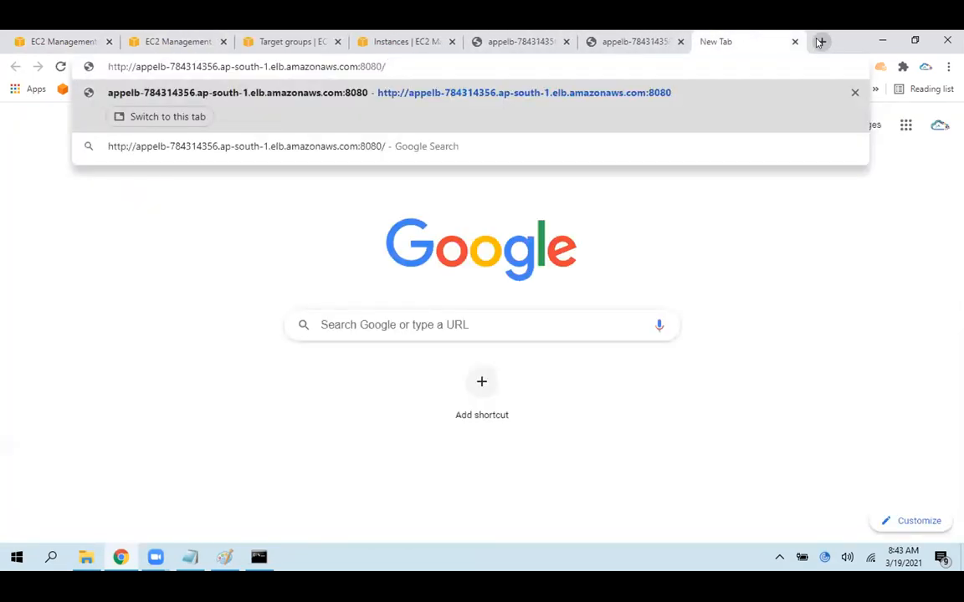
pyautogui.press('BackSpace')
pyautogui.press('BackSpace')
pyautogui.press('BackSpace')
pyautogui.press('BackSpace')
pyautogui.write('8888')
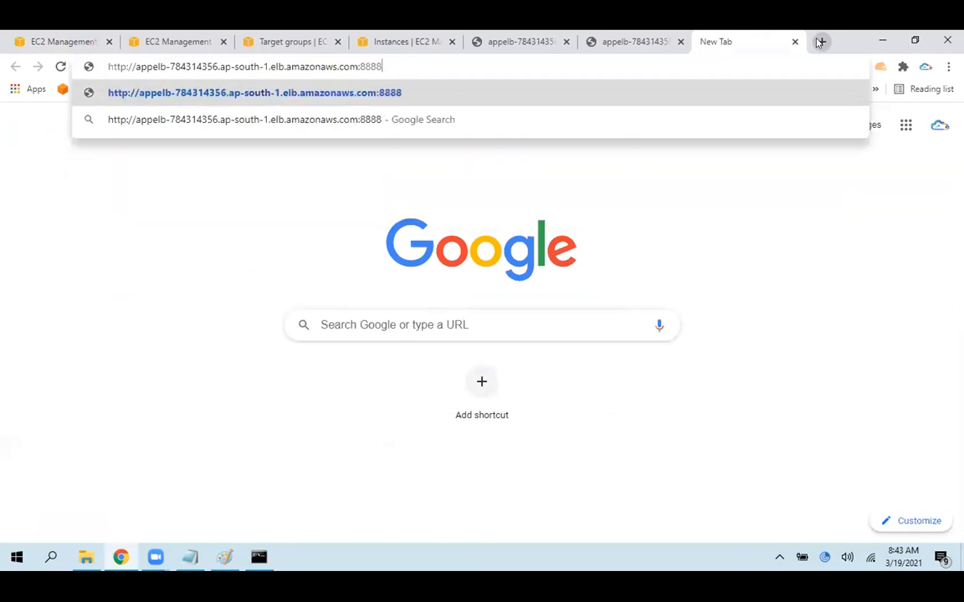
pyautogui.press('Return')
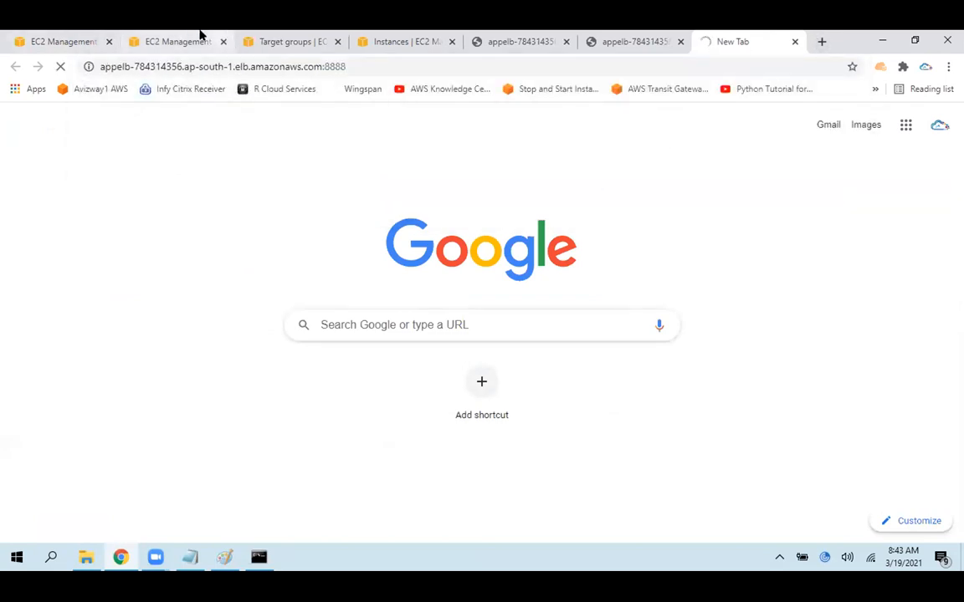
# Add a Custom TCP inbound rule to ELBSG for port 8888 from source 0.0.0.0/0 and save the rules
pyautogui.click(201, 34)
pyautogui.click(79, 467)
pyautogui.click(289, 455)
pyautogui.doubleClick(289, 454)
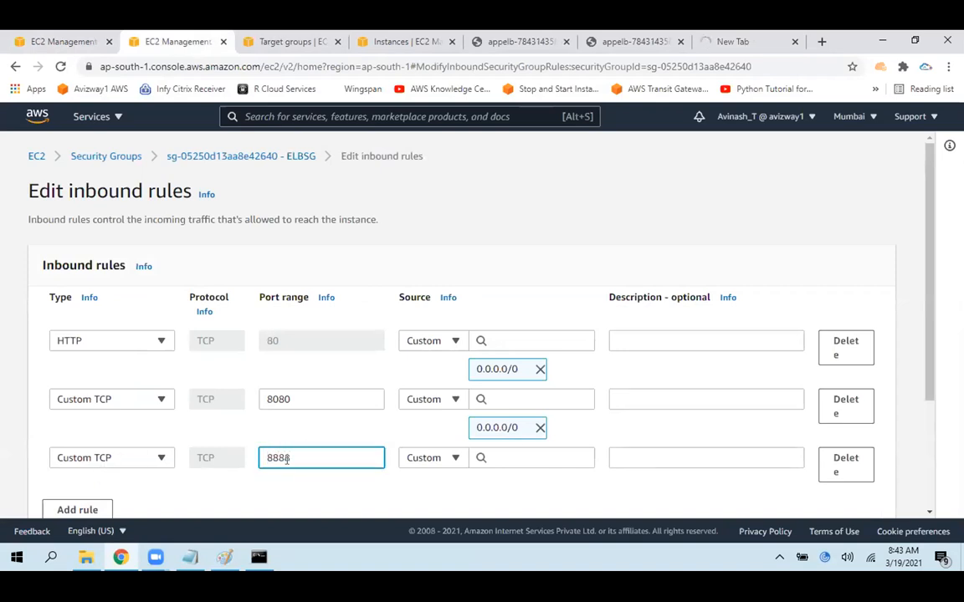
pyautogui.click(538, 455)
pyautogui.click(512, 206)
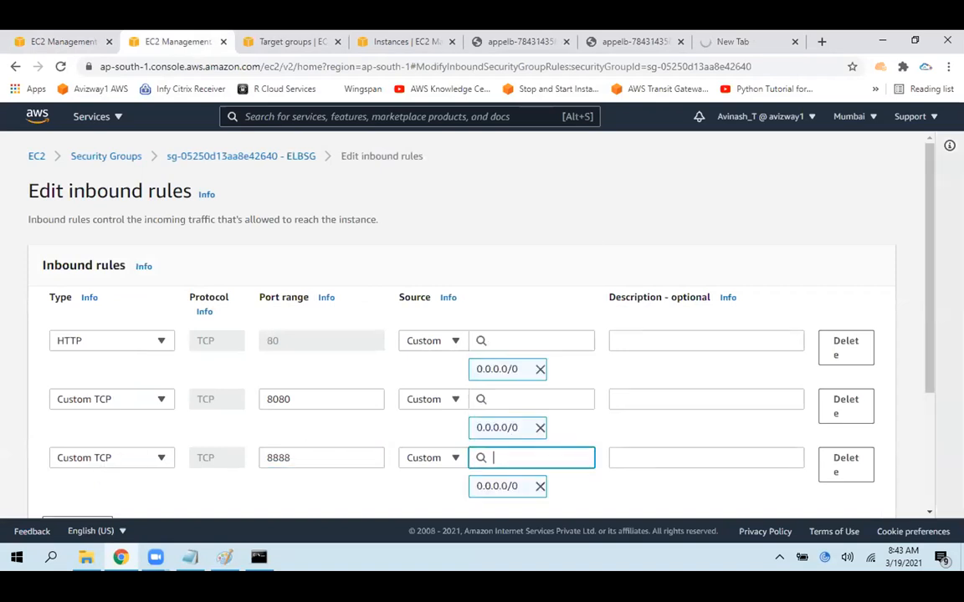
pyautogui.scroll(-3, 931, 307)
pyautogui.click(857, 494)
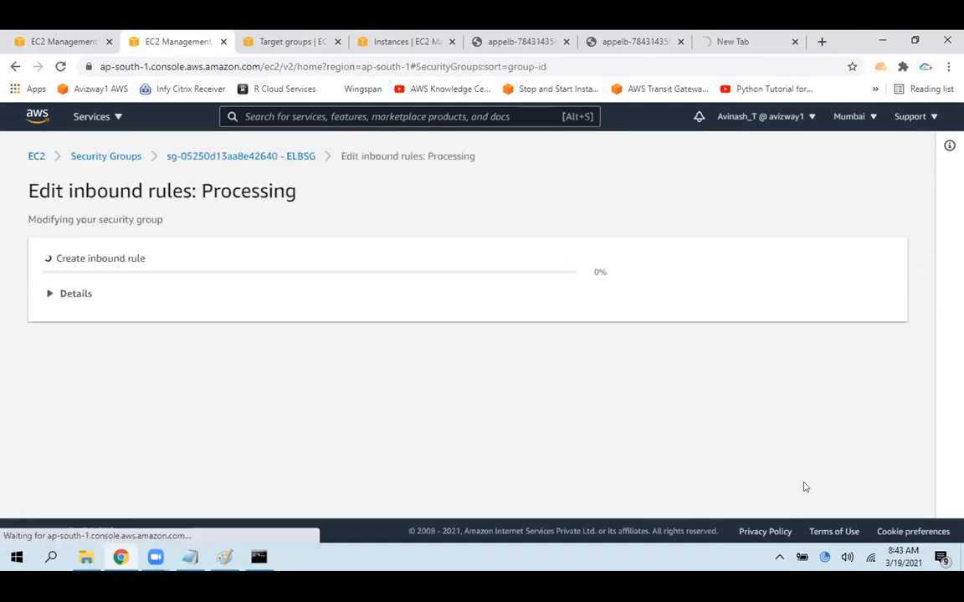
pyautogui.click(918, 149)
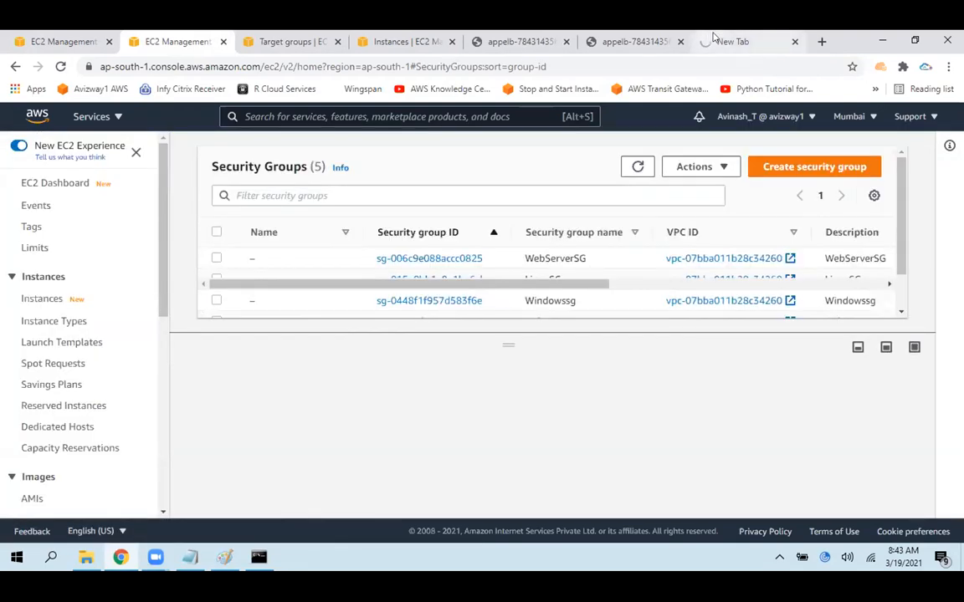
# Return to the port 8888 address and load it again
pyautogui.click(773, 41)
pyautogui.click(669, 61)
pyautogui.press('Return')
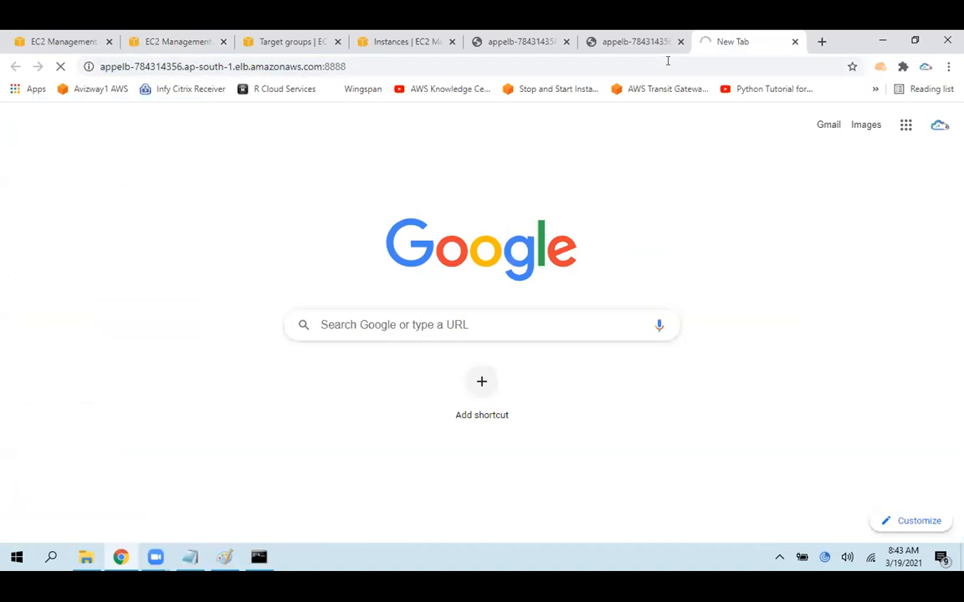
pyautogui.click(366, 67)
pyautogui.press('Return')
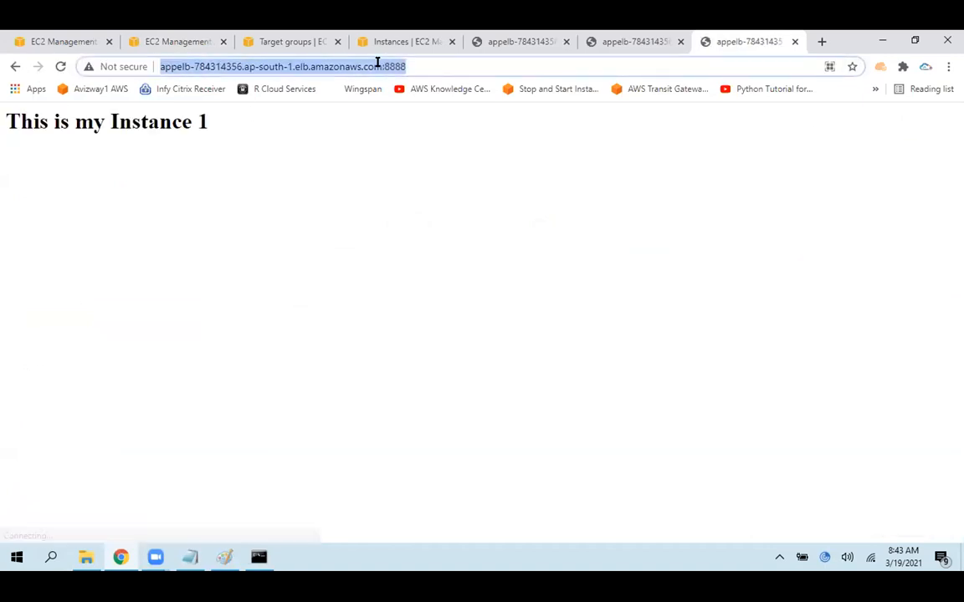
# Reload the port 8888 page several times and highlight "Instance 1" in its heading
pyautogui.click(59, 66)
pyautogui.click(59, 66)
pyautogui.click(58, 66)
pyautogui.click(59, 67)
pyautogui.moveTo(104, 121); pyautogui.dragTo(233, 138)
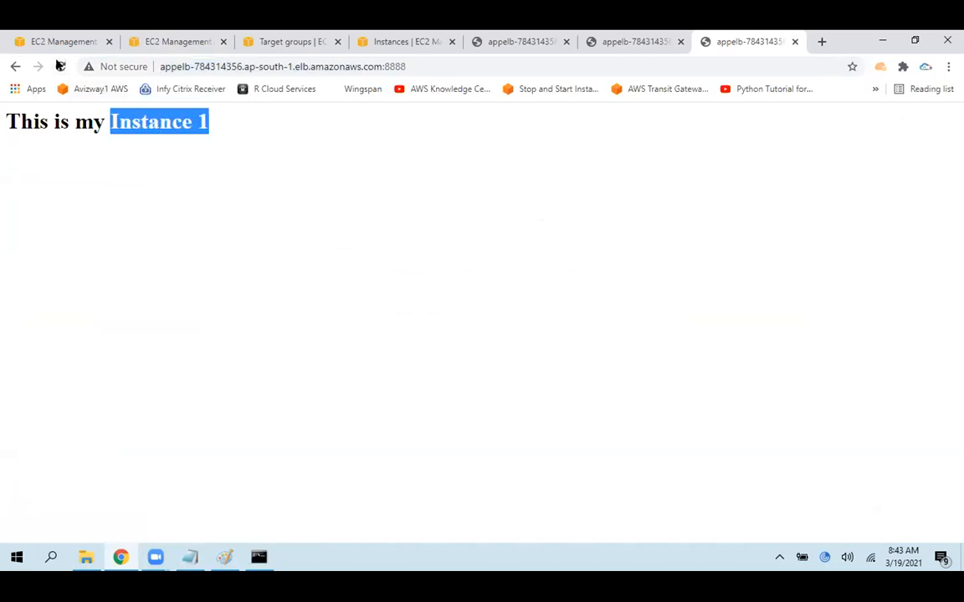
pyautogui.click(60, 66)
pyautogui.click(59, 66)
# Go to the target groups list, point out tg3, and refresh the list
pyautogui.click(148, 41)
pyautogui.click(287, 40)
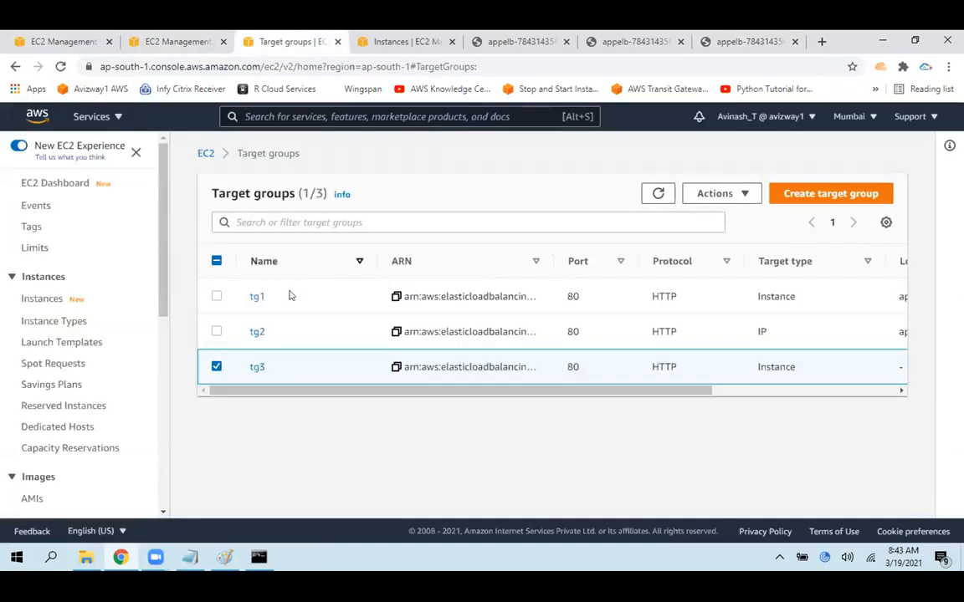
pyautogui.moveTo(247, 366); pyautogui.dragTo(263, 378)
pyautogui.click(380, 445)
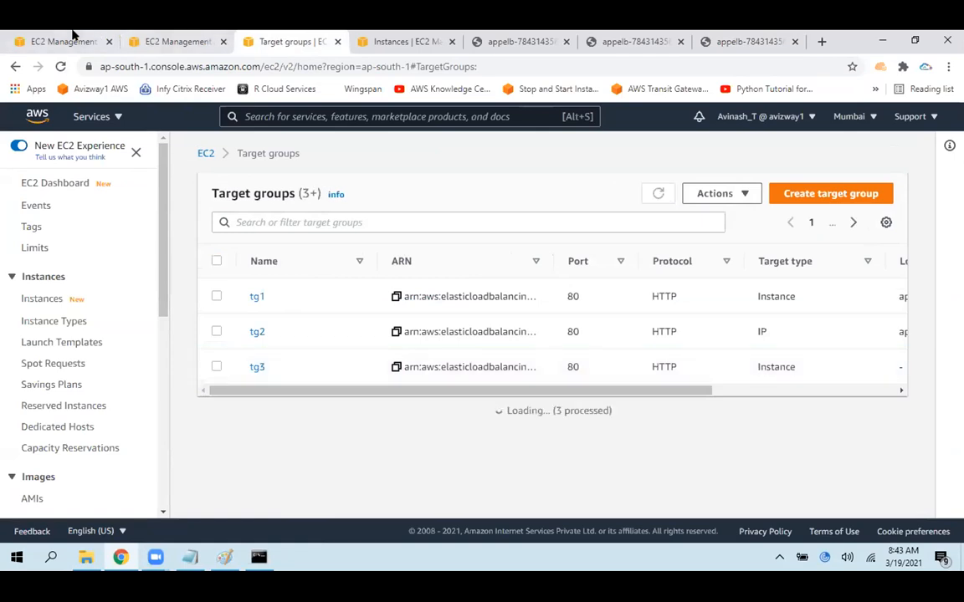
# Return to appelb's listener list, look it over, and reload the load balancers page
pyautogui.click(73, 37)
pyautogui.scroll(1, 574, 406)
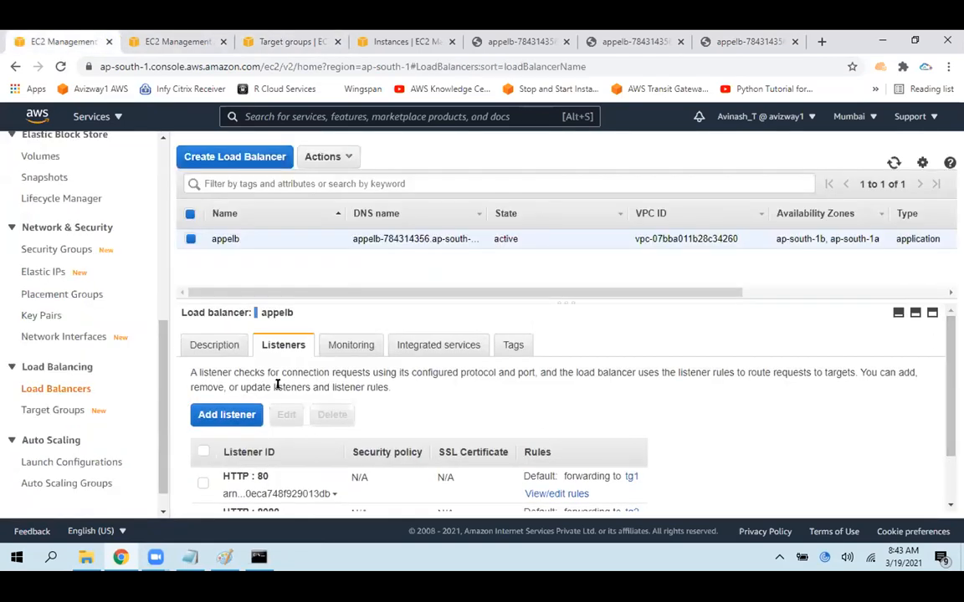
pyautogui.scroll(-1, 943, 456)
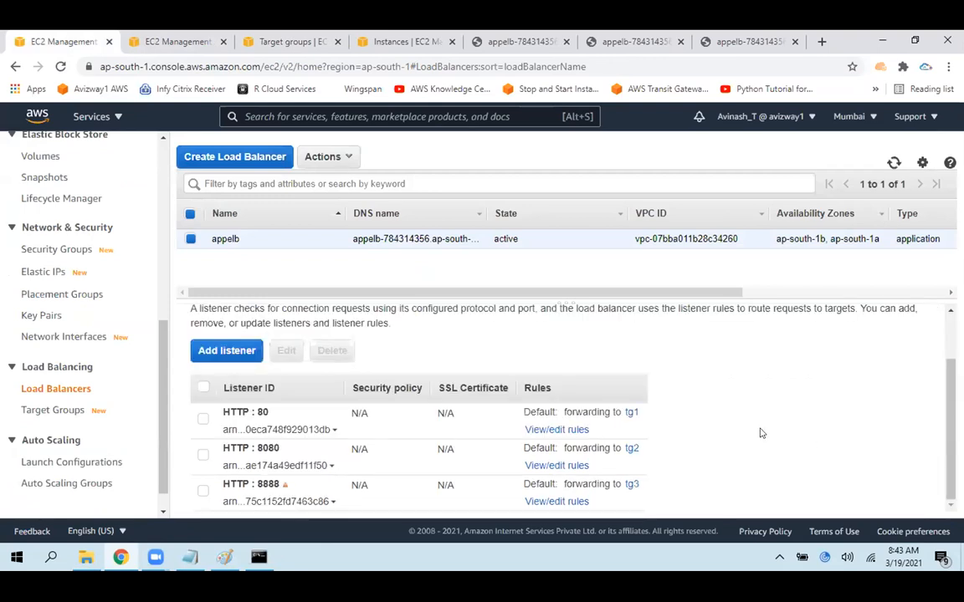
pyautogui.rightClick(757, 393)
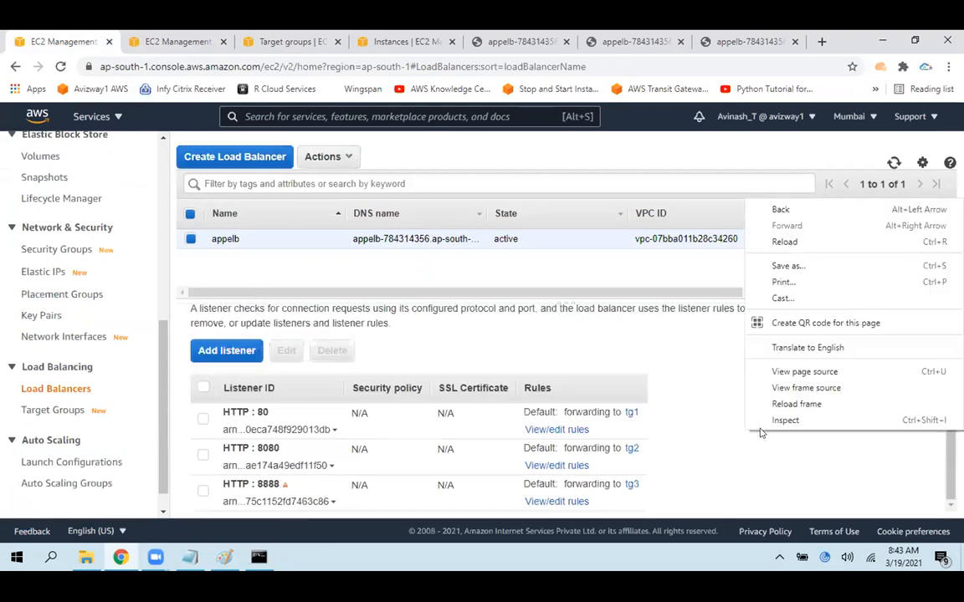
pyautogui.click(790, 216)
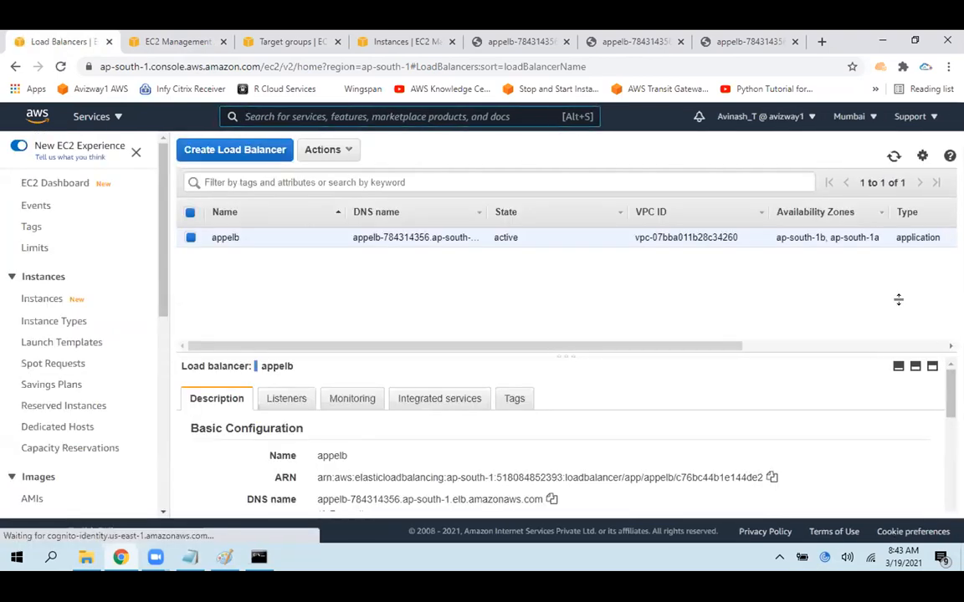
# Reopen appelb's listeners and review the HTTP 80, 8080 and 8888 entries with their target groups
pyautogui.click(288, 345)
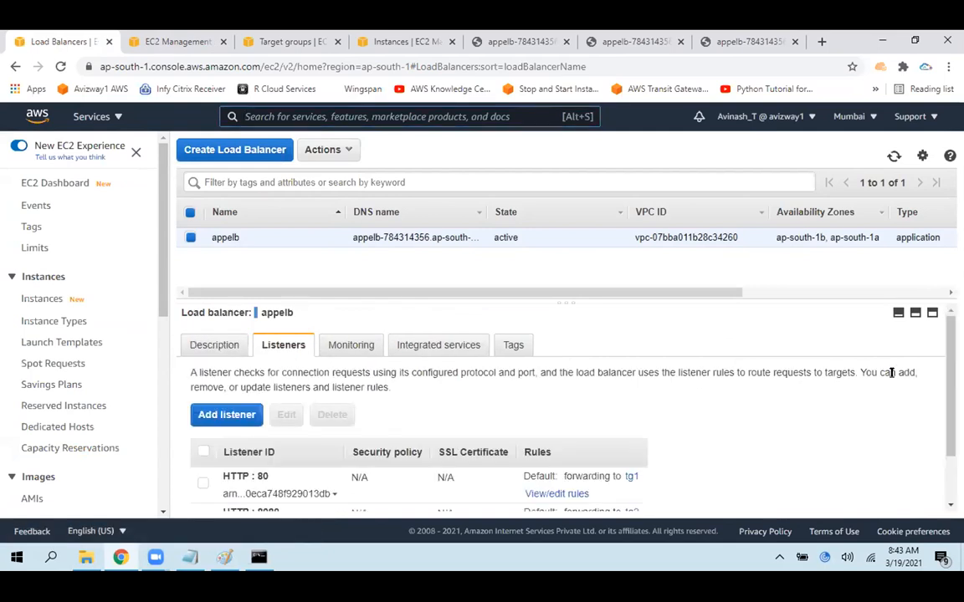
pyautogui.moveTo(946, 383); pyautogui.dragTo(239, 536)
pyautogui.click(293, 511)
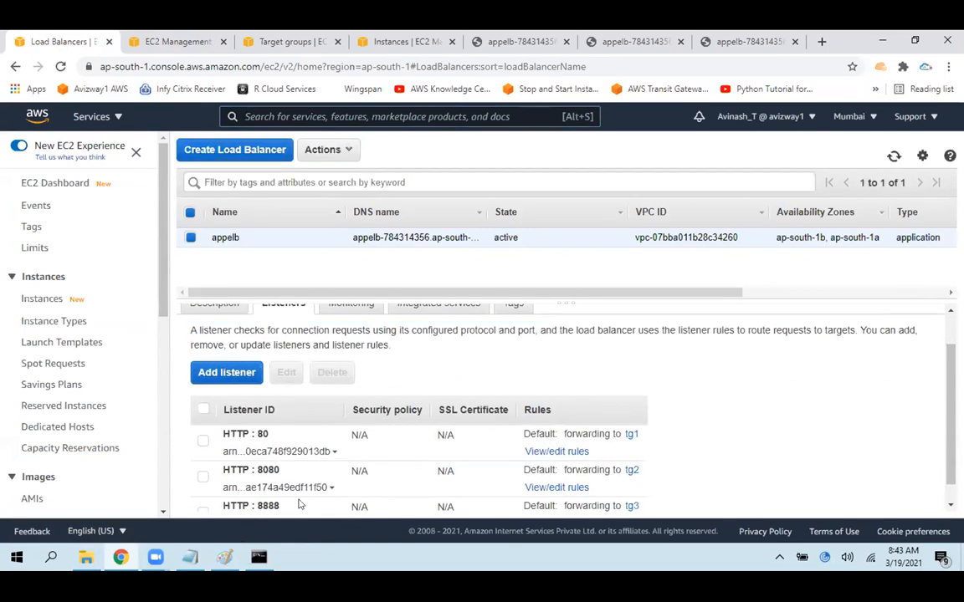
pyautogui.scroll(-1, 702, 433)
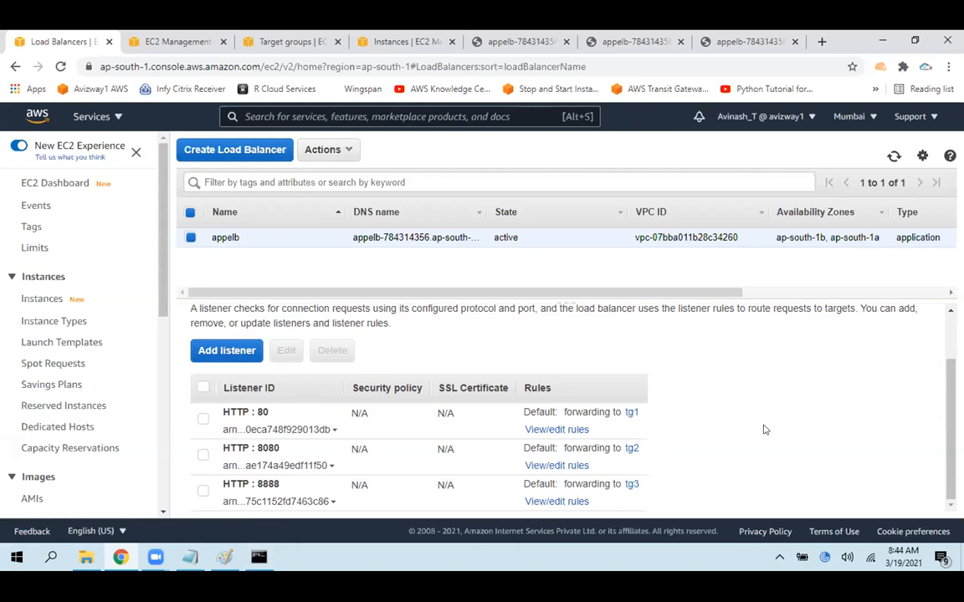
pyautogui.scroll(1, 502, 418)
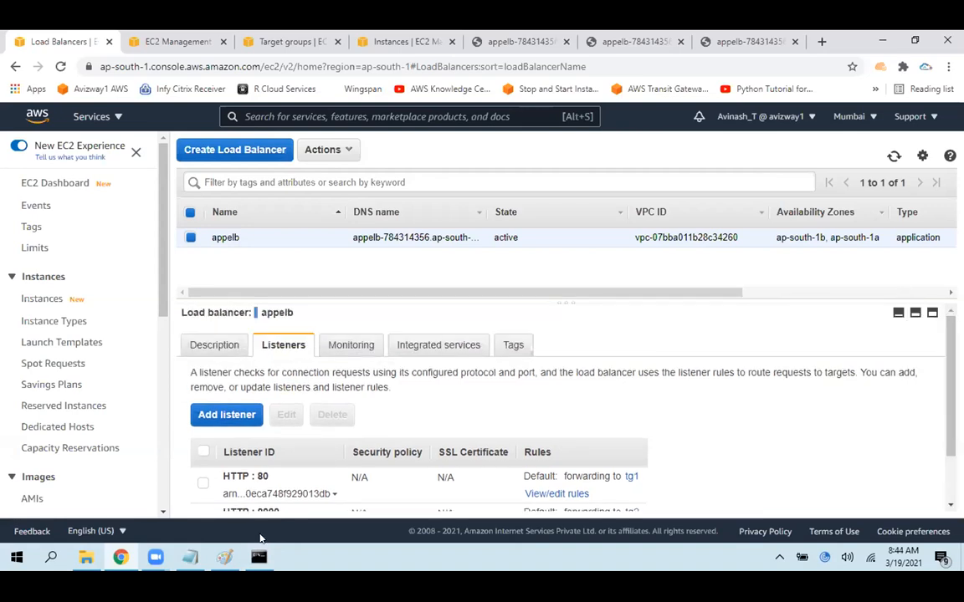
# Switch to the Paint drawing, find the Application LB diagram, and undo the latest underline strokes around its port numbers and TG2
pyautogui.click(224, 557)
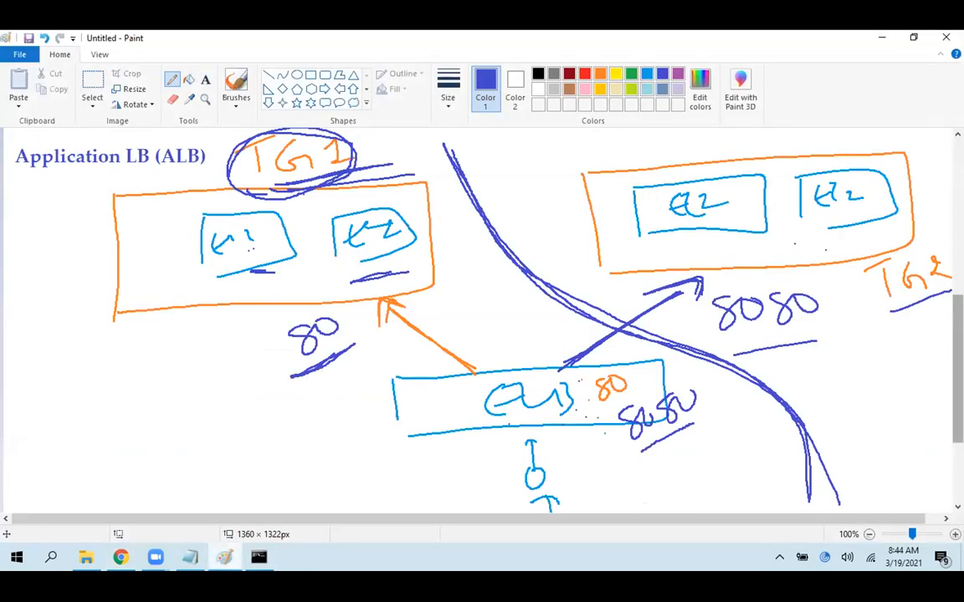
pyautogui.scroll(10, 482, 318)
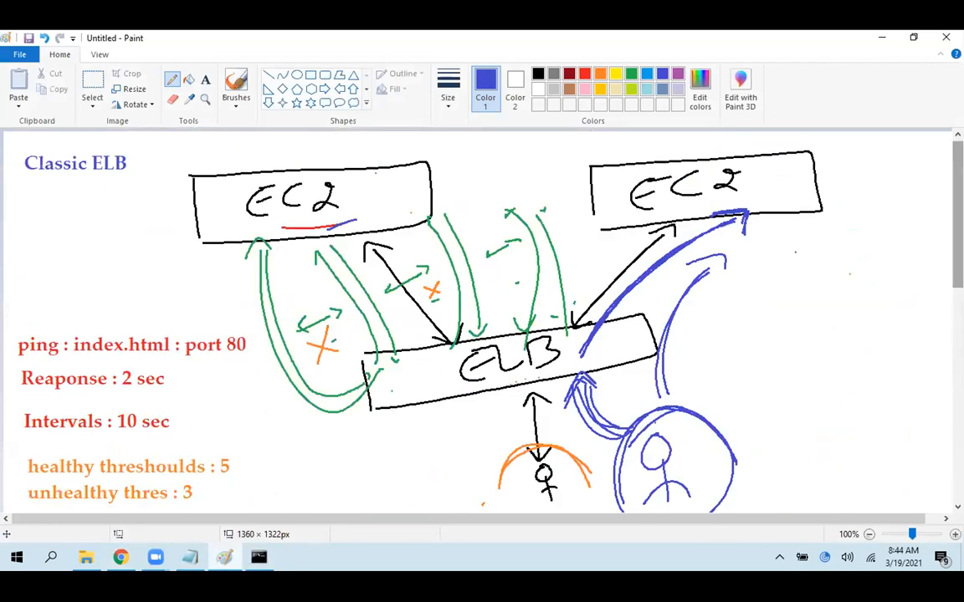
pyautogui.scroll(-10, 257, 390)
pyautogui.scroll(1, 257, 390)
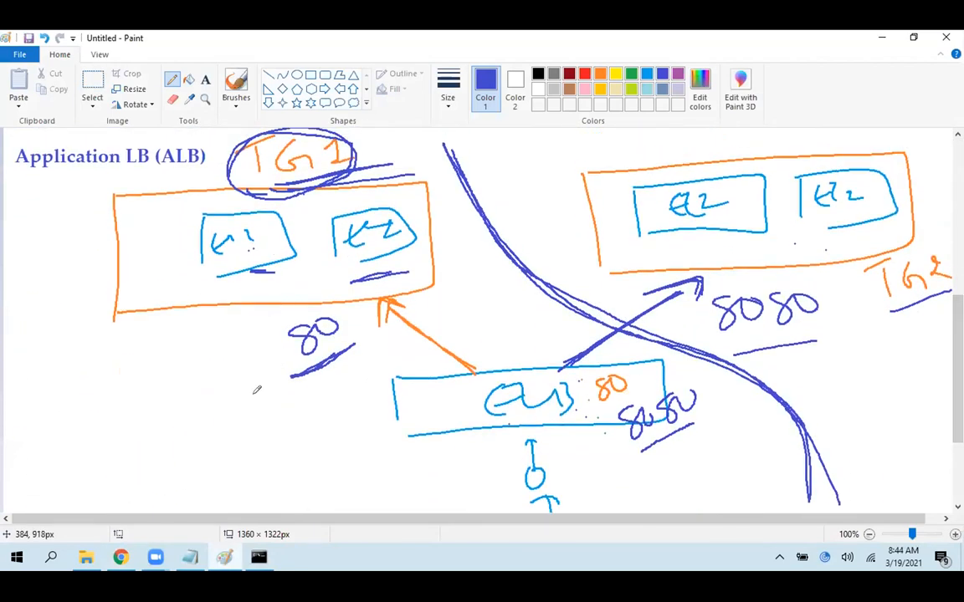
pyautogui.hotkey('ctrl', 'z')
# Undo the dividing curve, the EC2 underlines and the circle around TG1 in the Application LB diagram, and save the drawing as elb
pyautogui.hotkey('ctrl', 'z')
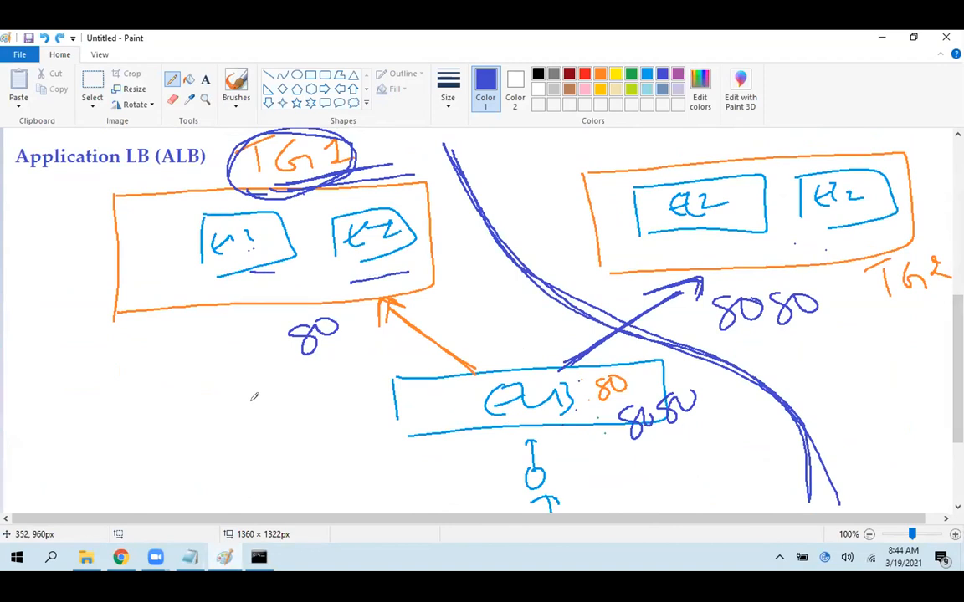
pyautogui.hotkey('ctrl', 'z')
pyautogui.hotkey('ctrl', 'z')
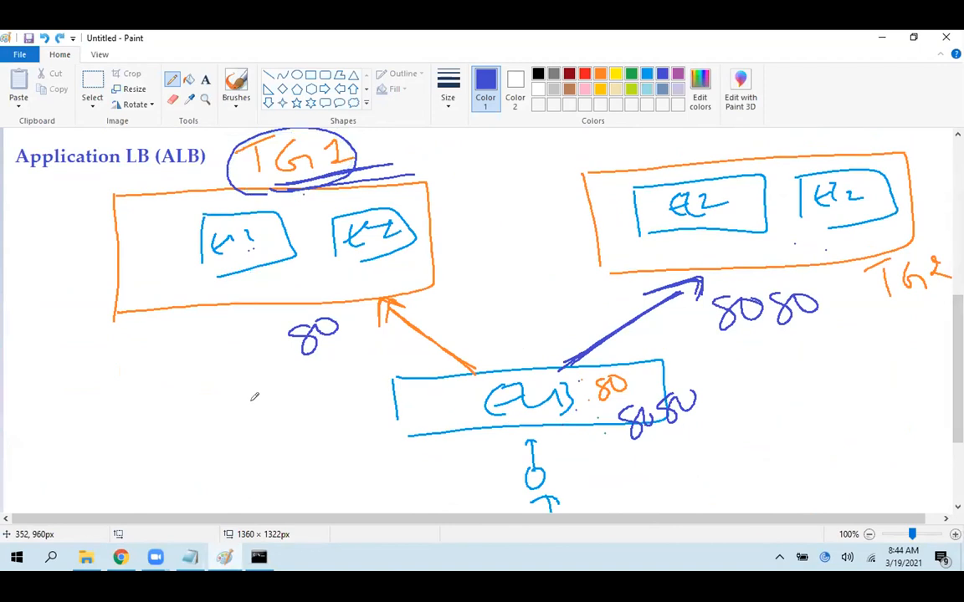
pyautogui.hotkey('ctrl', 'z')
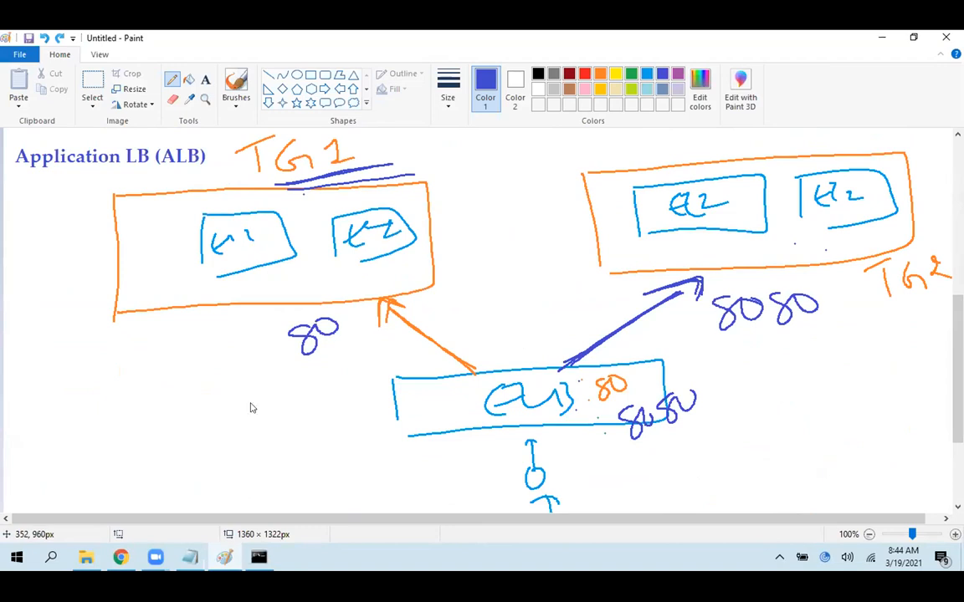
pyautogui.hotkey('ctrl', 's')
pyautogui.write('elb')
pyautogui.press('Return')
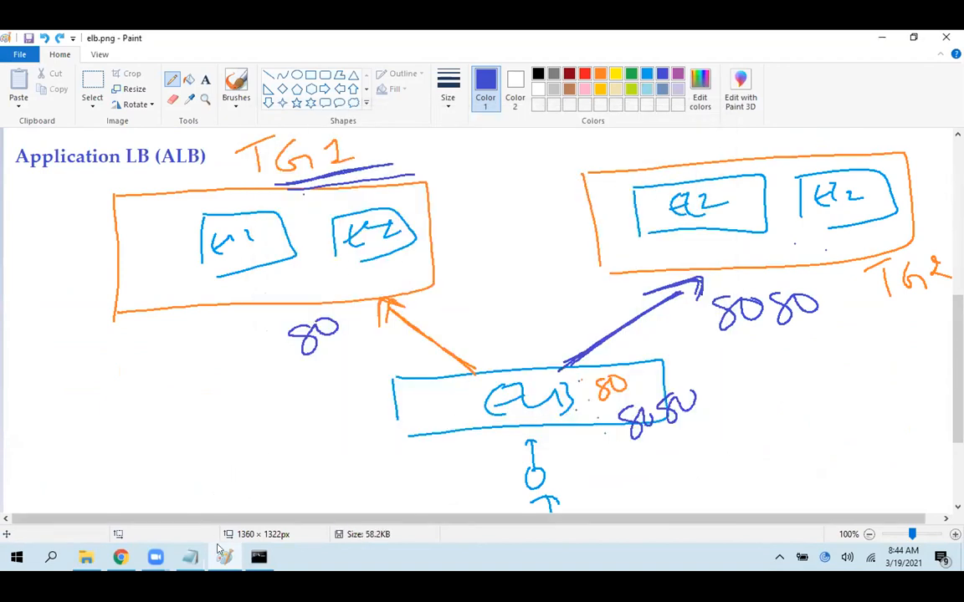
# Switch to Chrome, open the appelb site on its default port, reload it, and point out which instance answers each time
pyautogui.hotkey('alt', 'Tab')
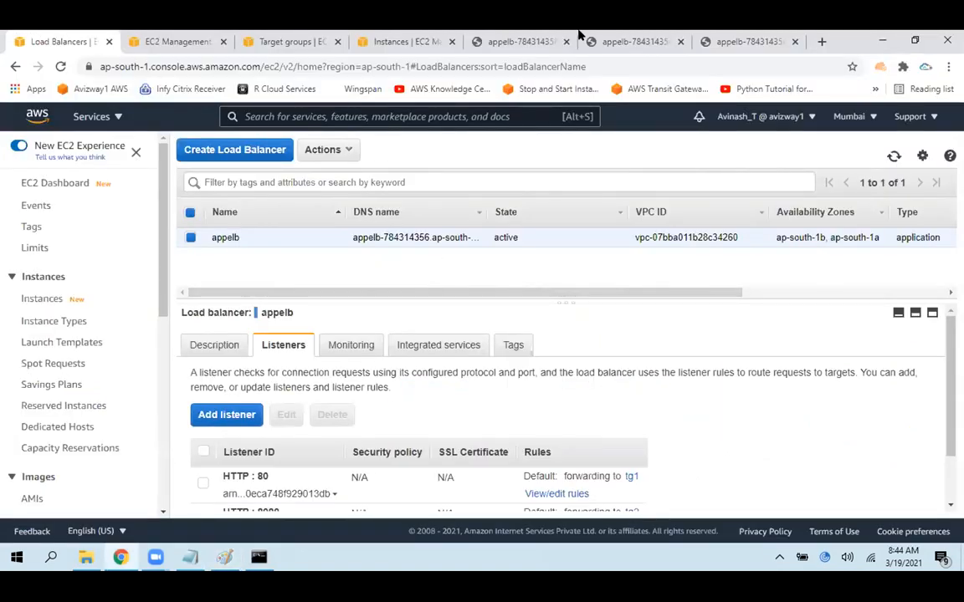
pyautogui.click(503, 35)
pyautogui.moveTo(243, 138); pyautogui.dragTo(4, 122)
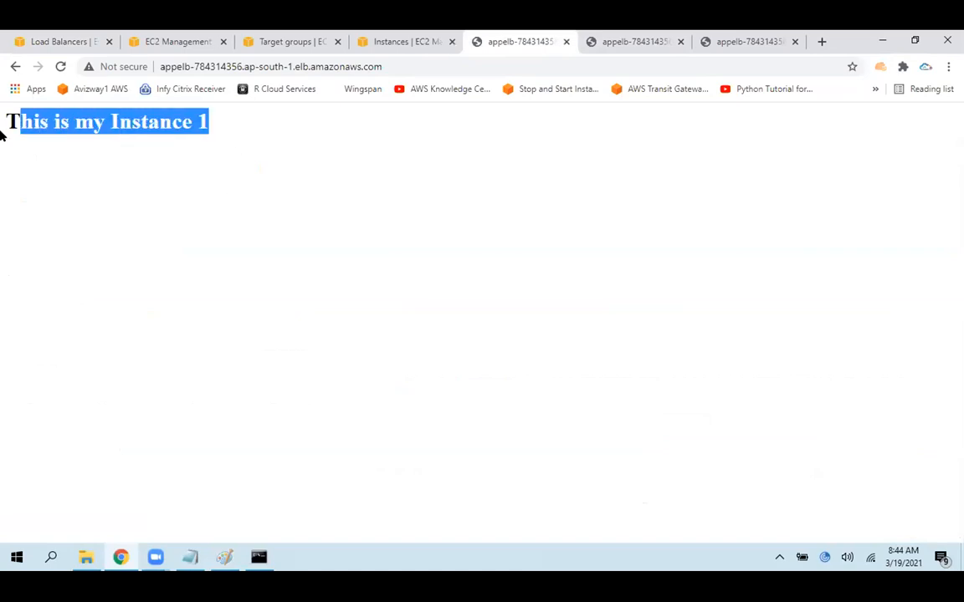
pyautogui.click(323, 206)
pyautogui.moveTo(207, 134); pyautogui.dragTo(4, 145)
pyautogui.click(273, 204)
pyautogui.click(62, 67)
pyautogui.moveTo(216, 134); pyautogui.dragTo(126, 137)
pyautogui.click(232, 161)
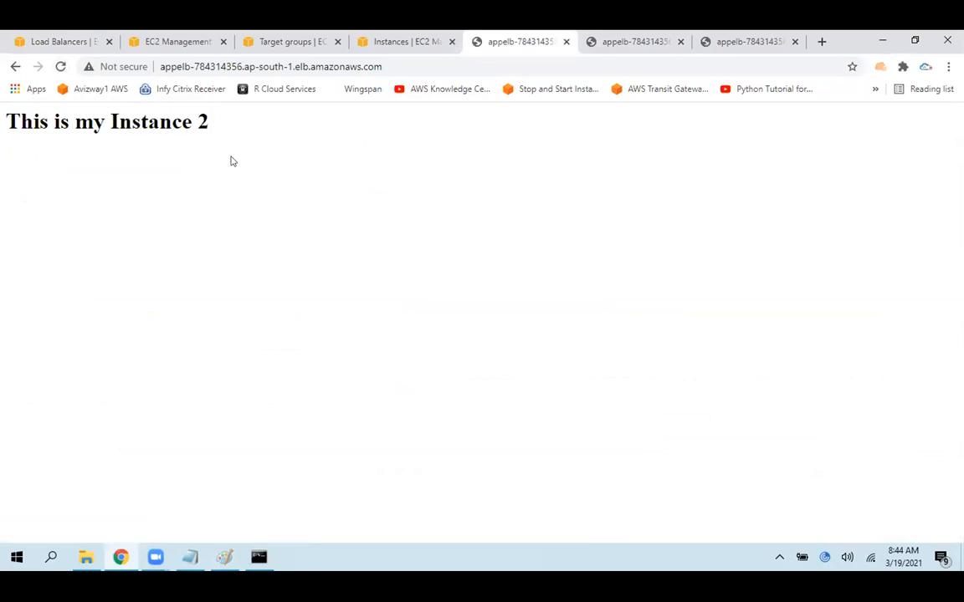
pyautogui.moveTo(234, 133); pyautogui.dragTo(2, 127)
pyautogui.click(207, 191)
# Open the tg1 target group's details and point out the Stickiness setting among its attributes
pyautogui.click(262, 34)
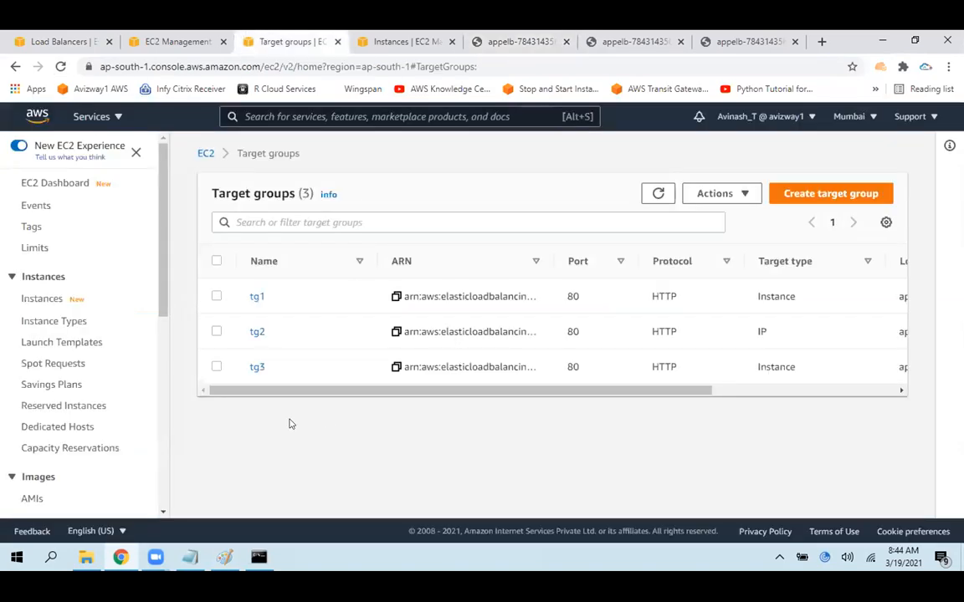
pyautogui.click(244, 298)
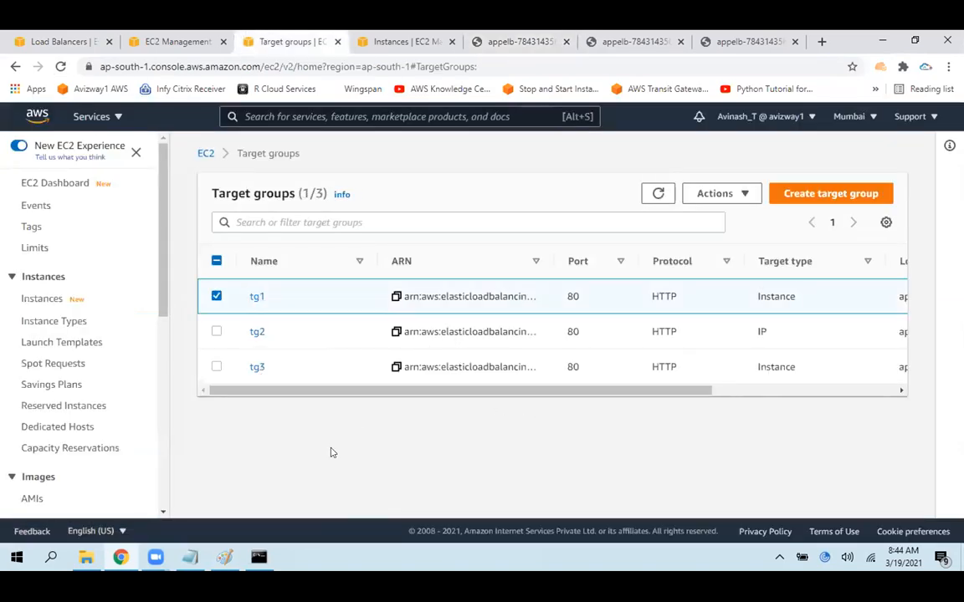
pyautogui.click(256, 297)
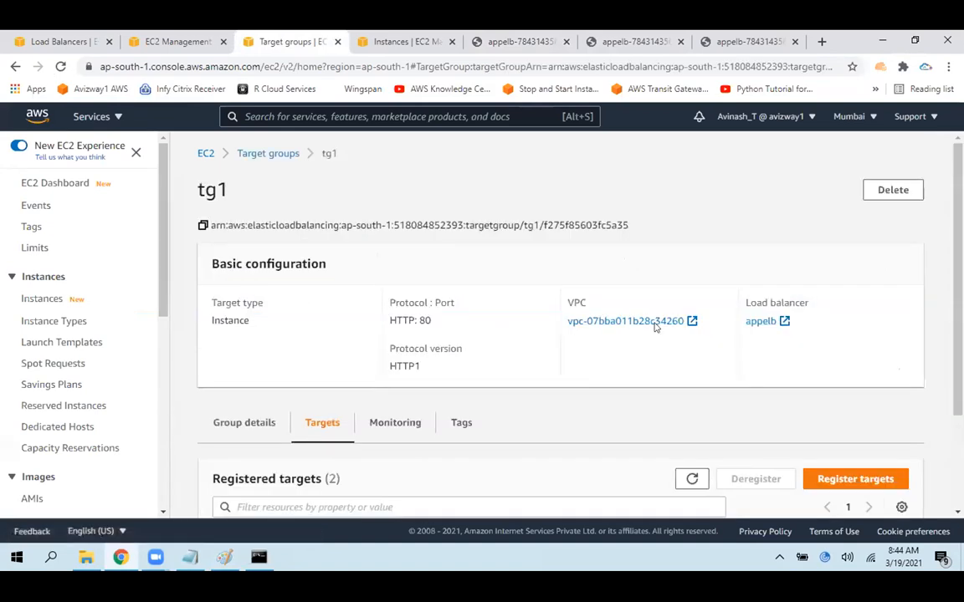
pyautogui.click(246, 423)
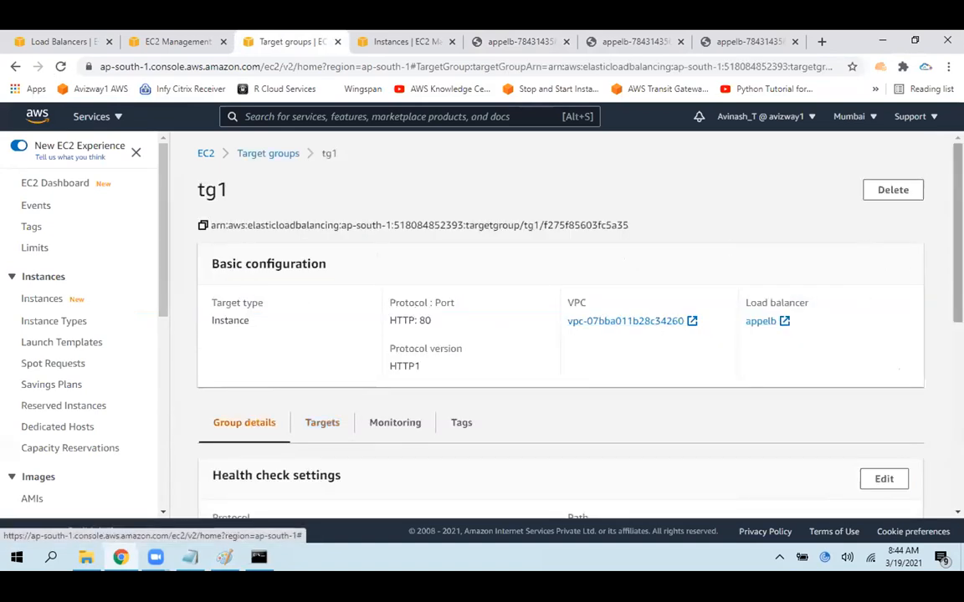
pyautogui.scroll(-1, 293, 410)
pyautogui.scroll(-4, 942, 308)
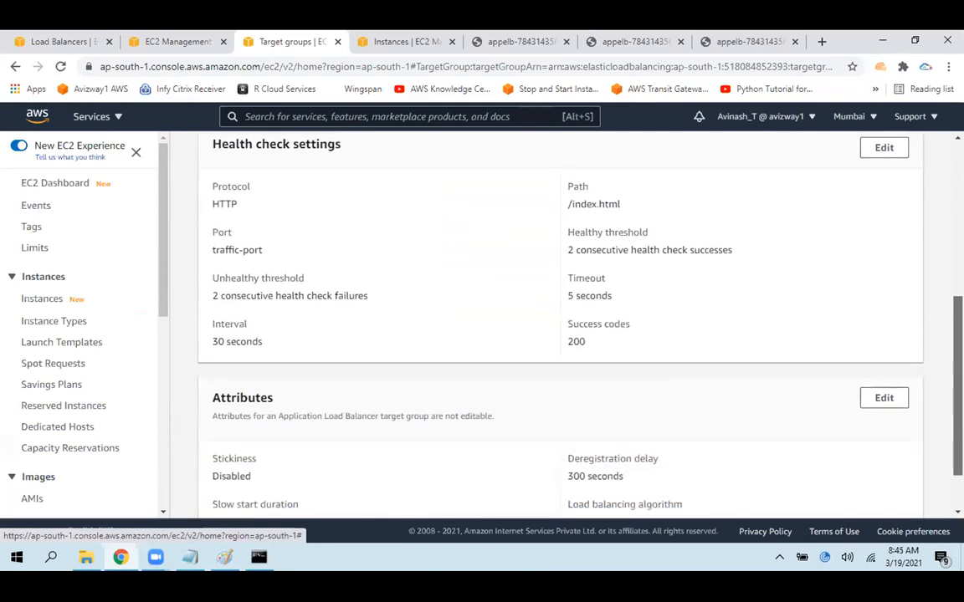
pyautogui.moveTo(262, 406); pyautogui.dragTo(200, 400)
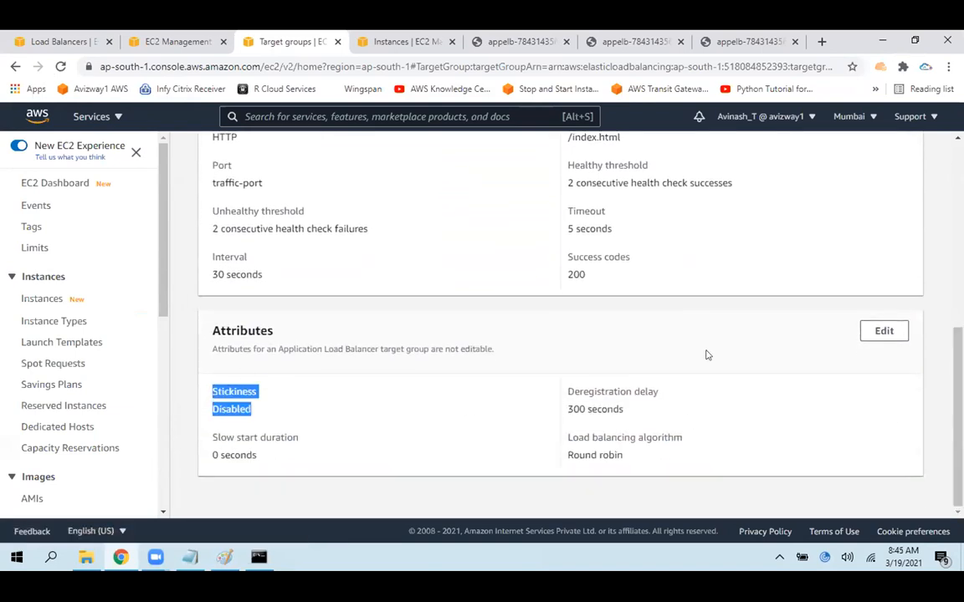
# Edit tg1's attributes and enable Stickiness with the load balancer generated cookie type
pyautogui.click(883, 331)
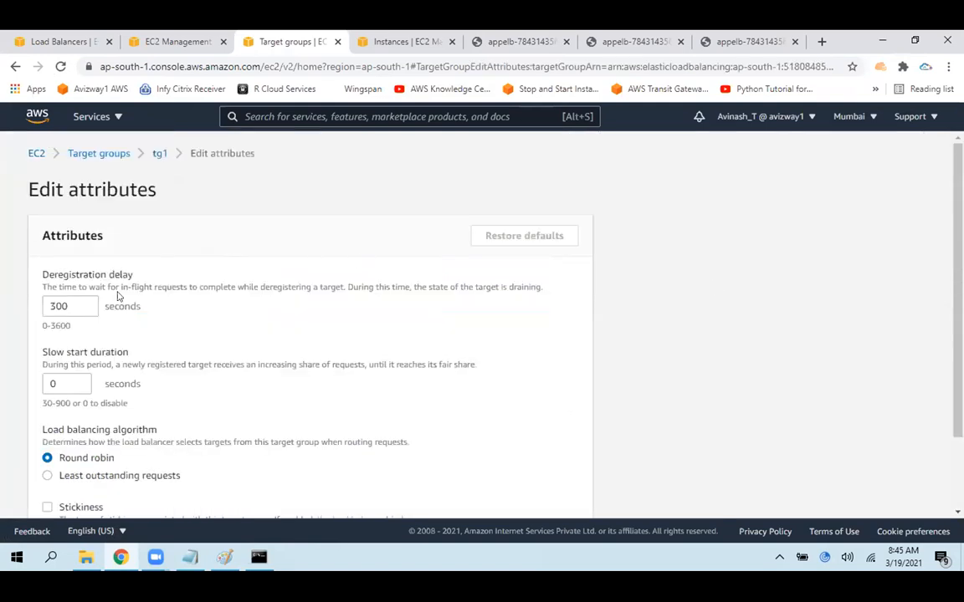
pyautogui.scroll(-2, 870, 343)
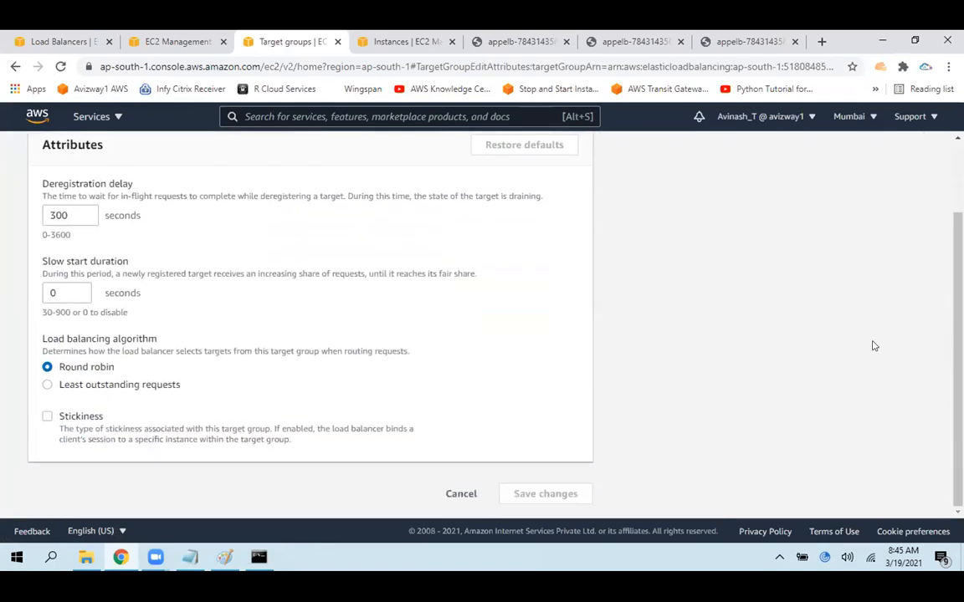
pyautogui.doubleClick(79, 417)
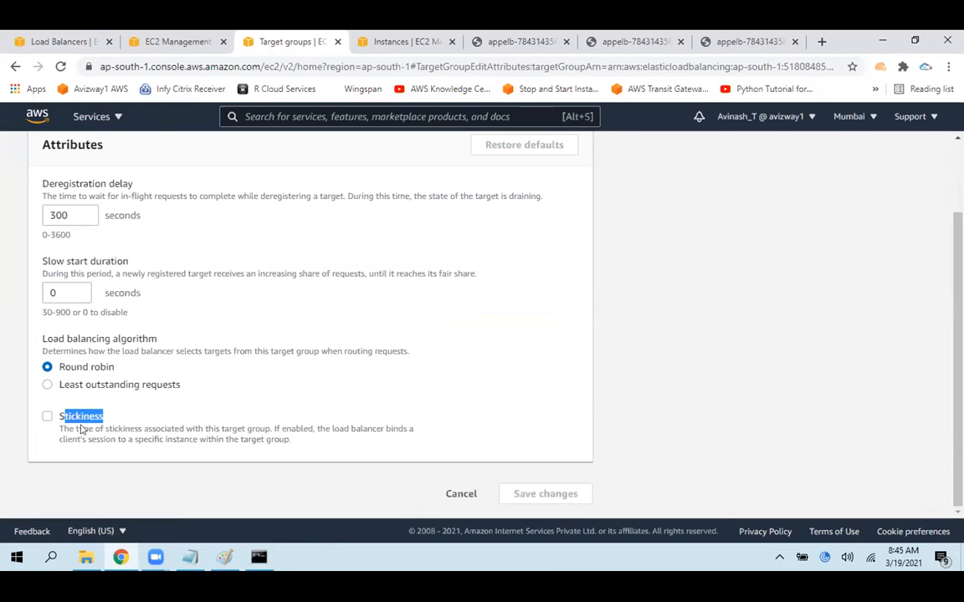
pyautogui.click(47, 416)
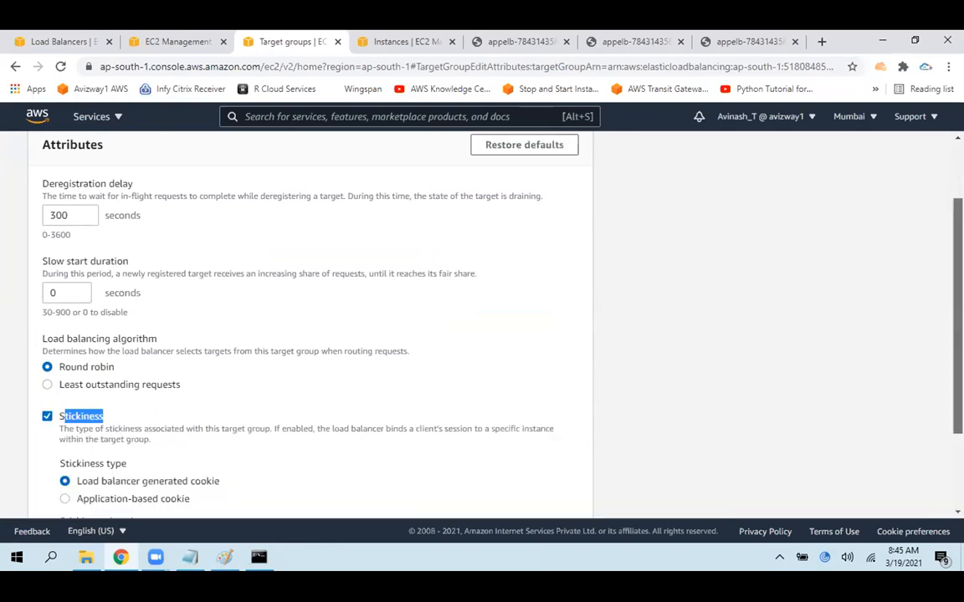
pyautogui.scroll(-2, 316, 389)
pyautogui.moveTo(107, 367); pyautogui.dragTo(255, 365)
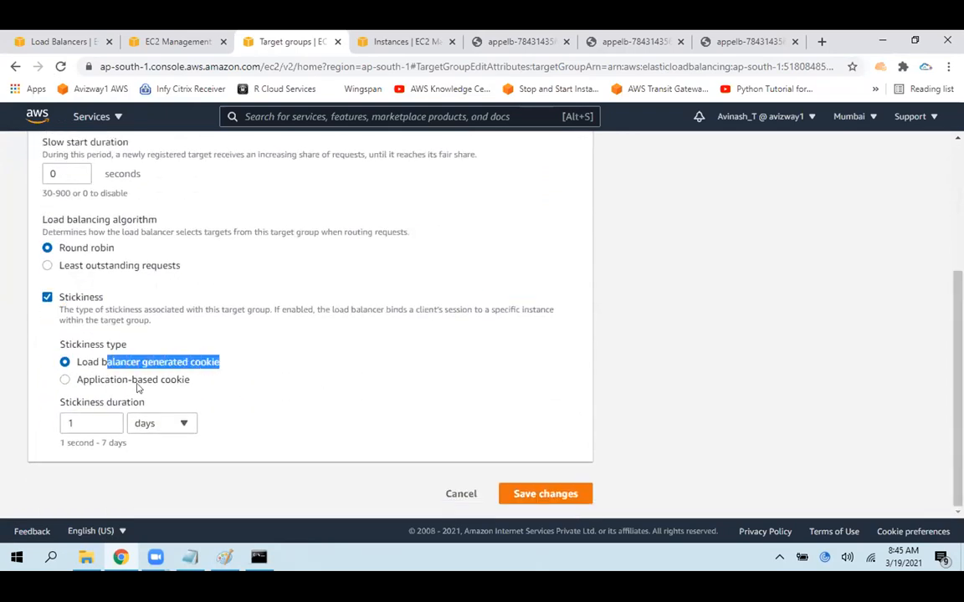
# Set tg1's stickiness duration to 10 minutes and save the attribute changes
pyautogui.click(84, 422)
pyautogui.moveTo(79, 422); pyautogui.dragTo(61, 420)
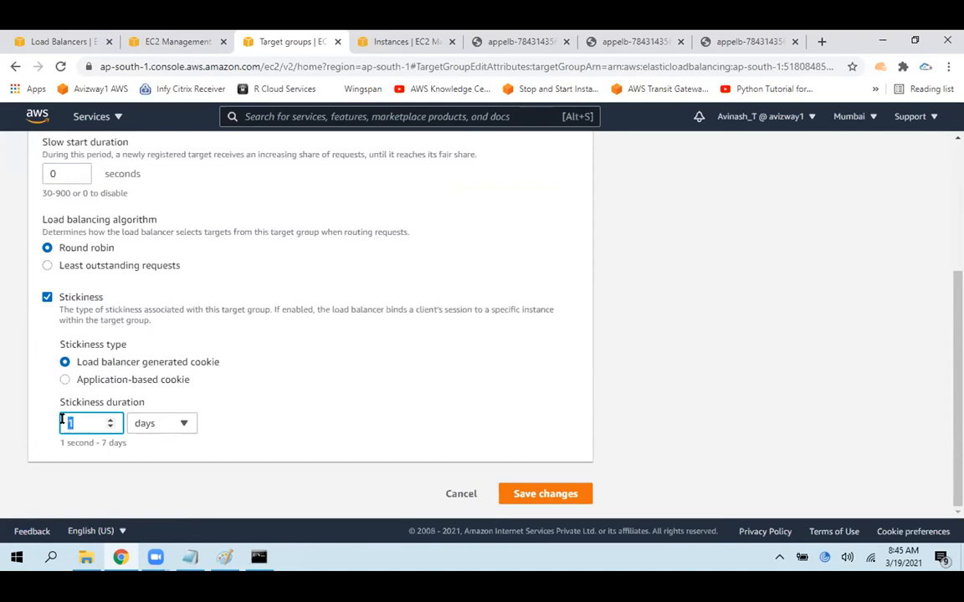
pyautogui.click(167, 422)
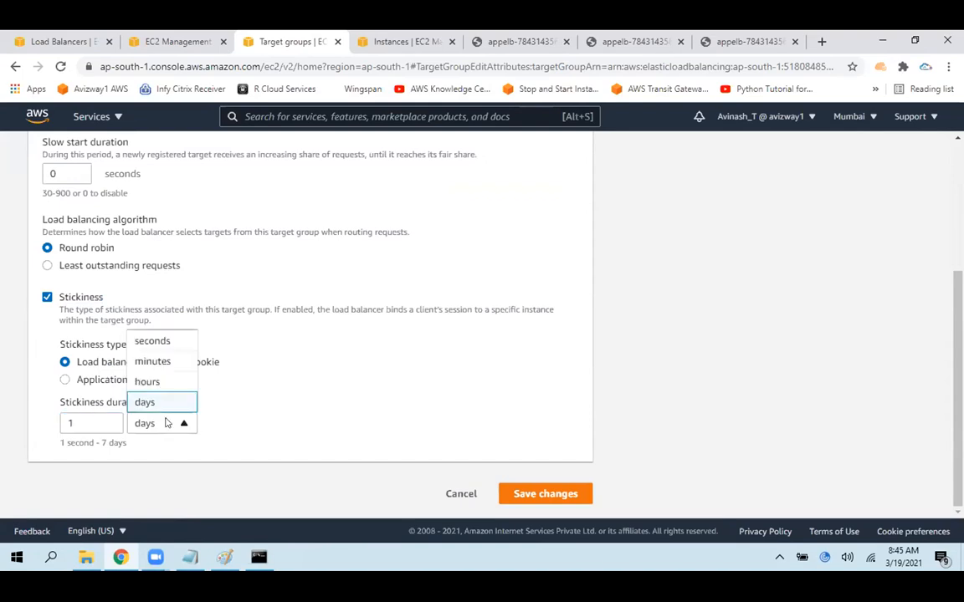
pyautogui.click(155, 361)
pyautogui.moveTo(84, 424); pyautogui.dragTo(48, 422)
pyautogui.write('10')
pyautogui.click(544, 493)
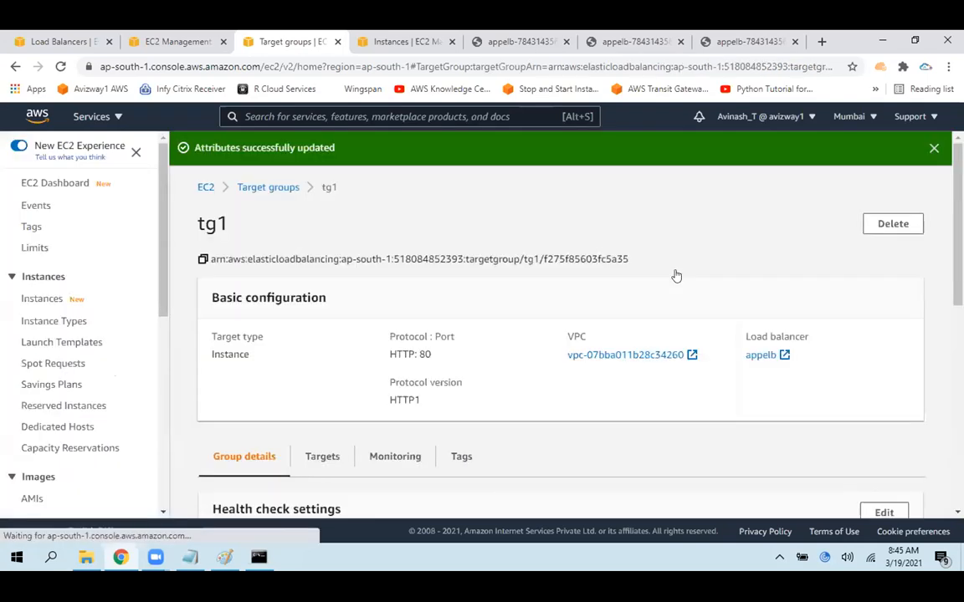
# Open the appelb site on its default port and reload it repeatedly to test the stickiness
pyautogui.click(495, 37)
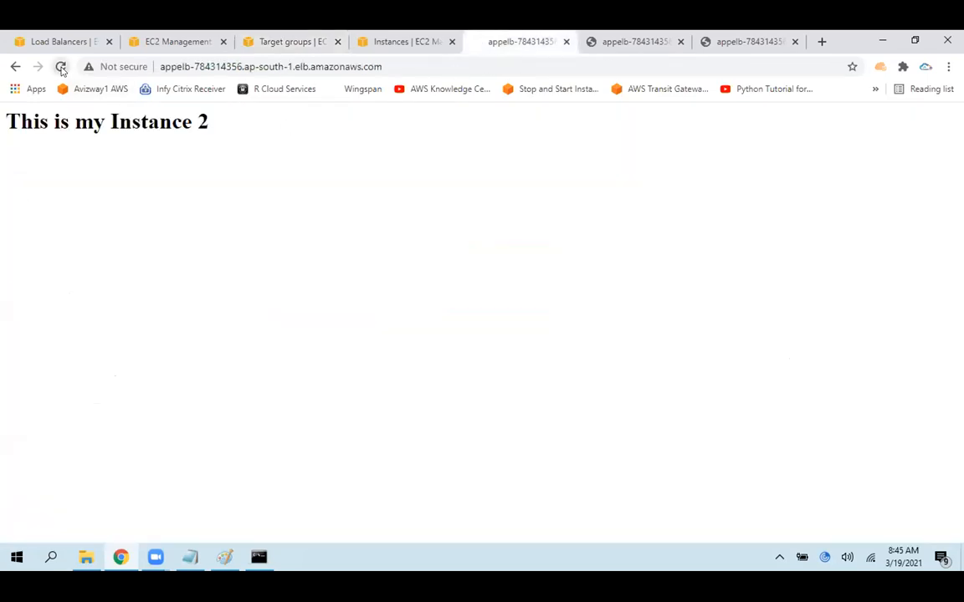
pyautogui.click(61, 67)
pyautogui.click(61, 67)
pyautogui.doubleClick(203, 122)
pyautogui.click(61, 67)
pyautogui.click(60, 66)
# Glance back at tg1's page, return to the appelb site, and reload it several more times to recheck session stickiness
pyautogui.click(293, 38)
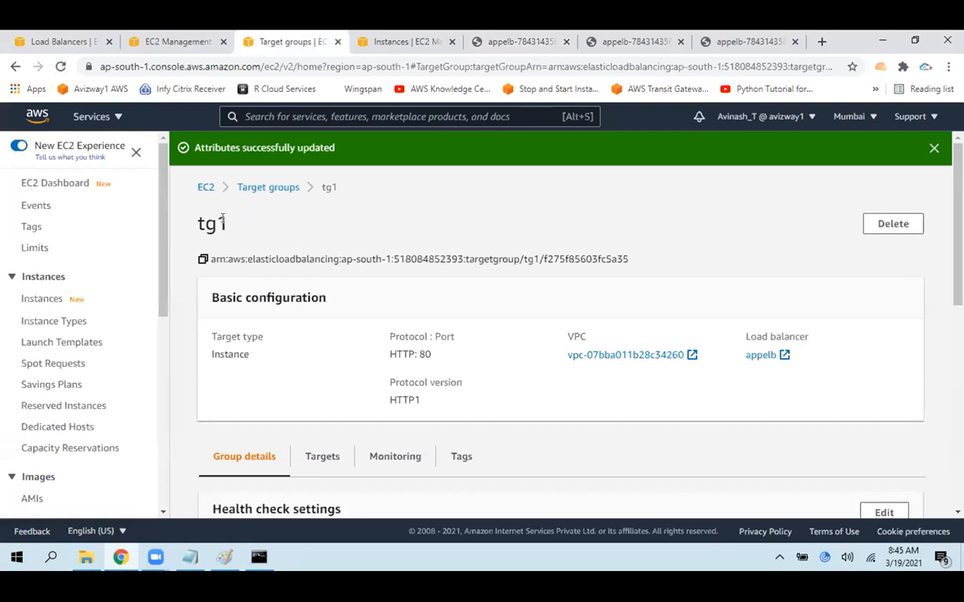
pyautogui.click(510, 41)
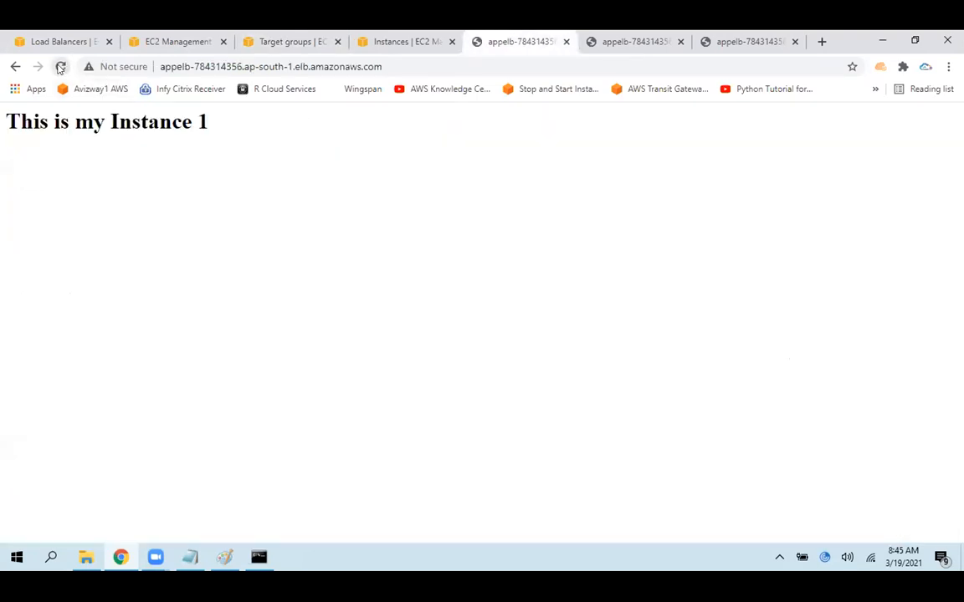
pyautogui.click(60, 66)
pyautogui.moveTo(1, 147); pyautogui.dragTo(218, 183)
pyautogui.click(218, 183)
pyautogui.click(59, 66)
pyautogui.click(61, 66)
# Review tg1's registered targets, and compare them with the instance page served by appelb
pyautogui.click(286, 38)
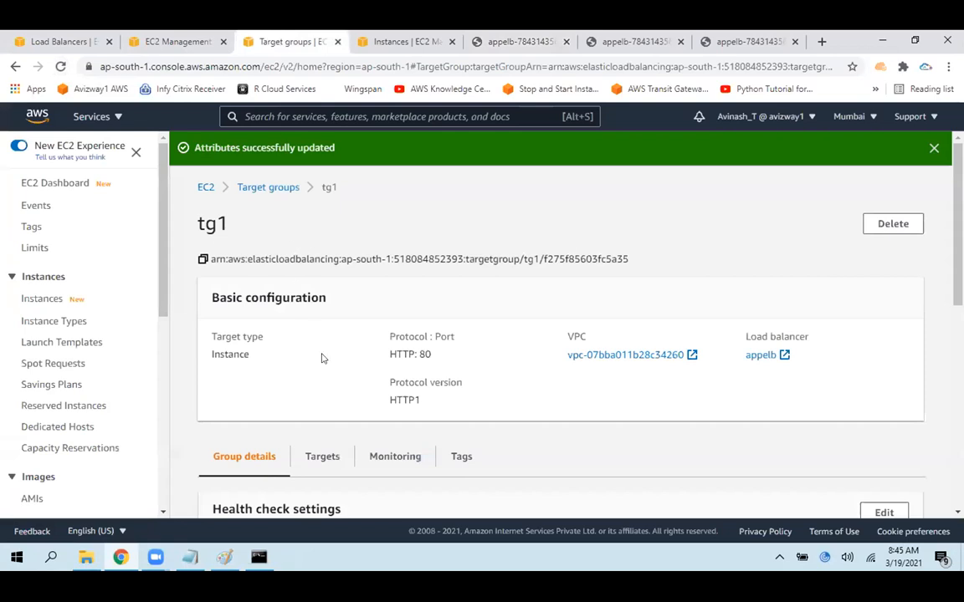
pyautogui.click(322, 456)
pyautogui.scroll(-3, 937, 385)
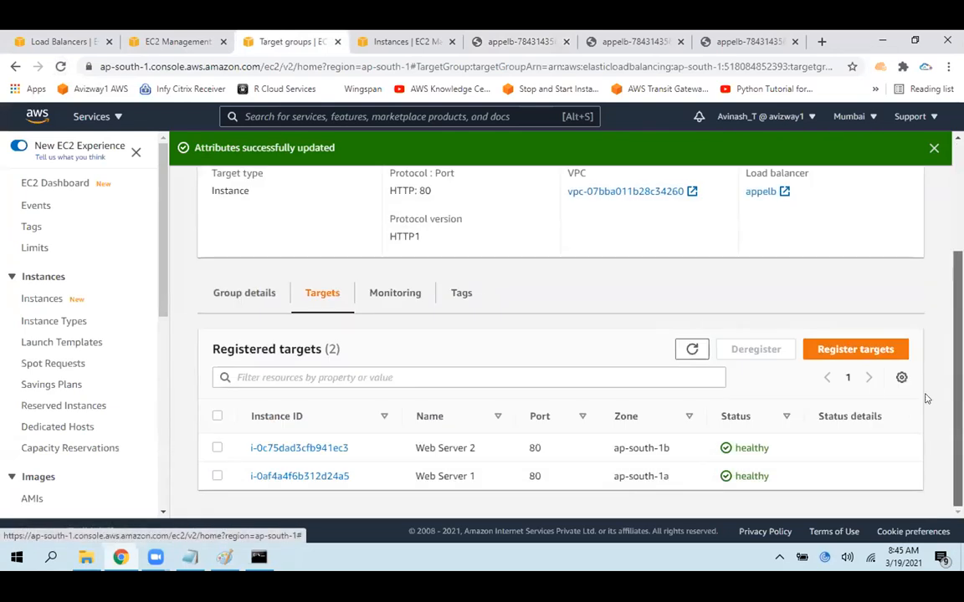
pyautogui.click(518, 41)
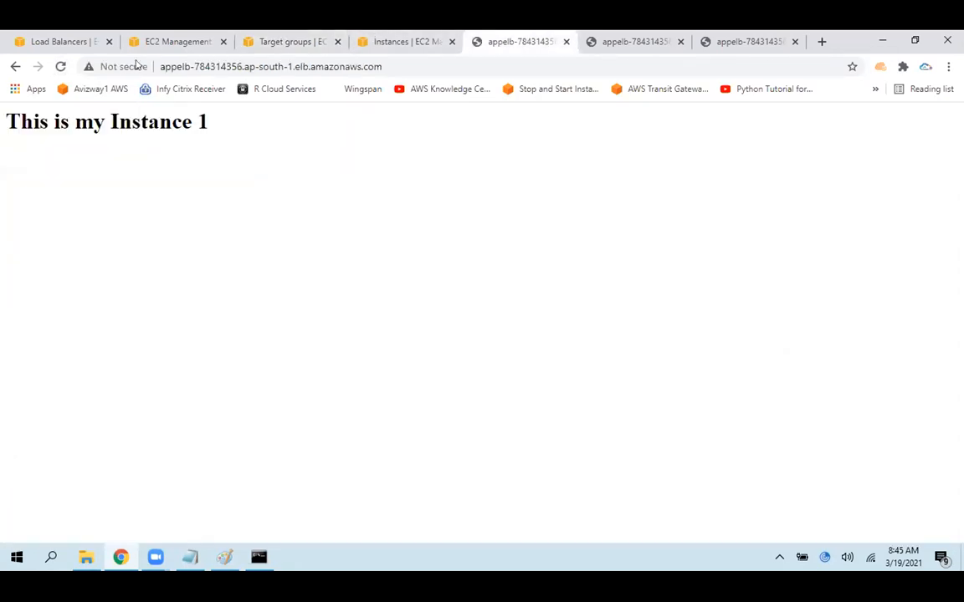
pyautogui.moveTo(264, 151); pyautogui.dragTo(6, 179)
pyautogui.click(159, 189)
# Return to tg1's targets, dismiss the update notification, and point out the Instance target type
pyautogui.click(288, 41)
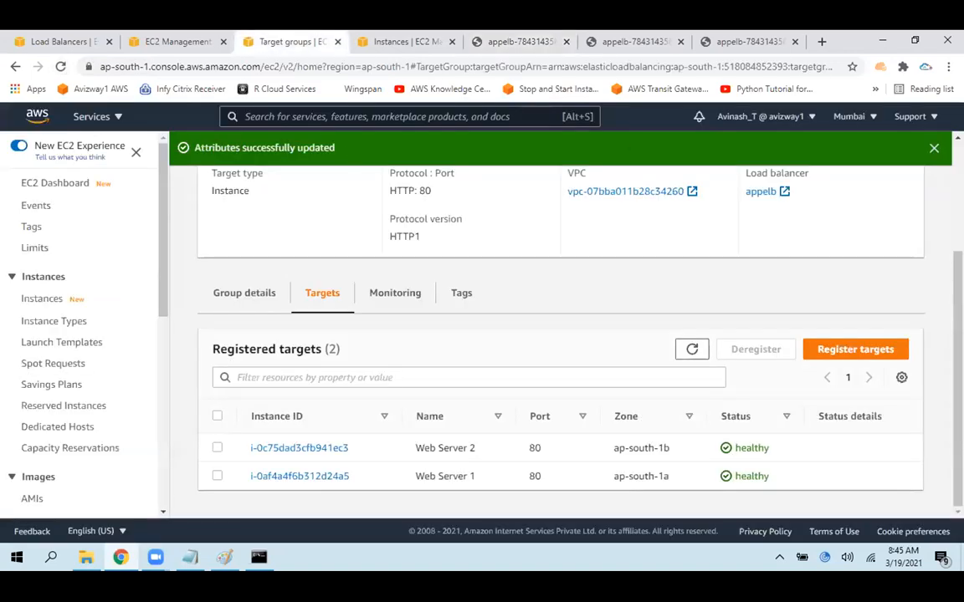
pyautogui.click(934, 149)
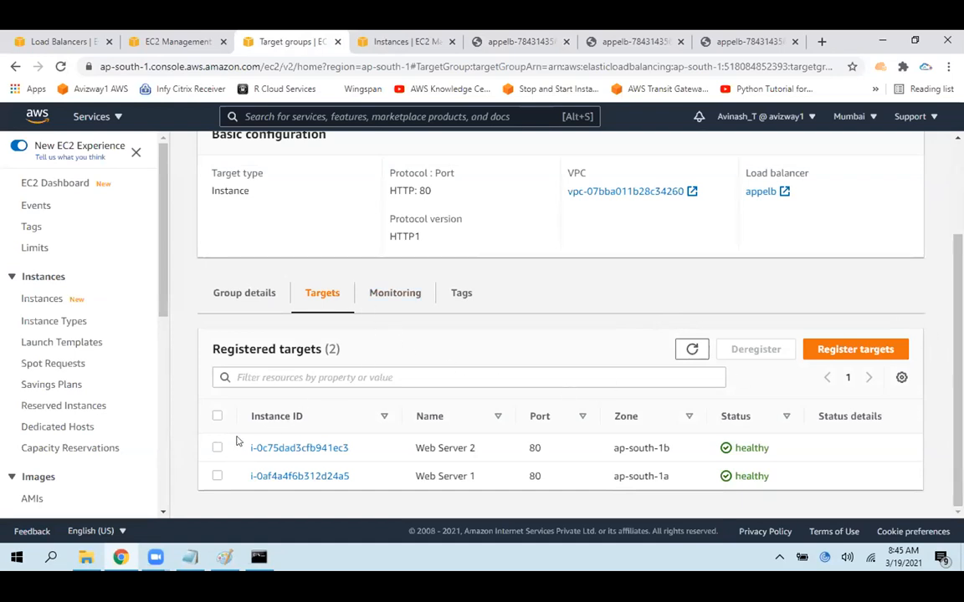
pyautogui.doubleClick(238, 190)
pyautogui.click(634, 252)
# Switch to the ec2.txt notes in Notepad, add the heading "Application LB :" below Access Logs, and start a "-->" bullet beneath it
pyautogui.hotkey('alt', 'Tab')
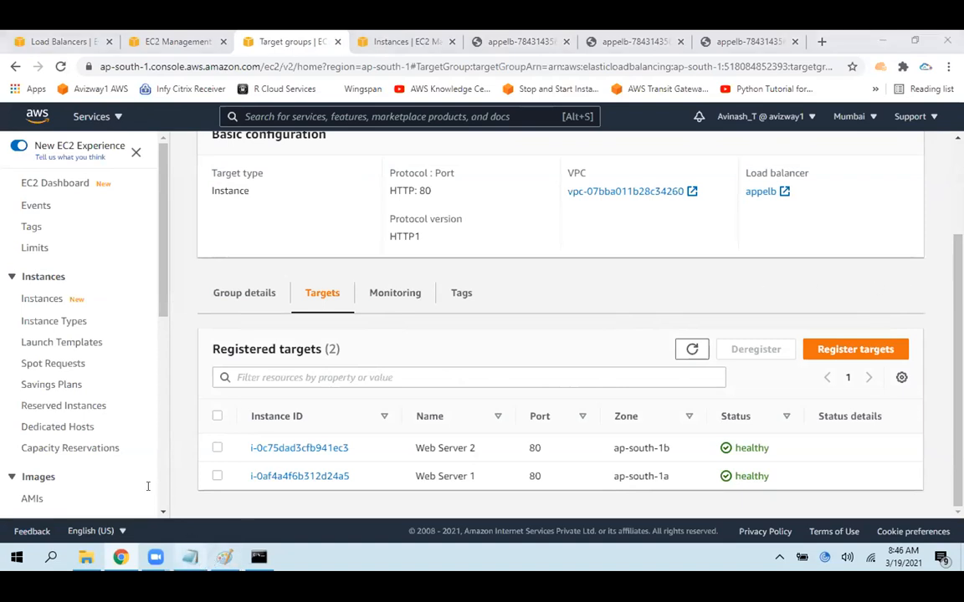
pyautogui.click(29, 504)
pyautogui.write('A')
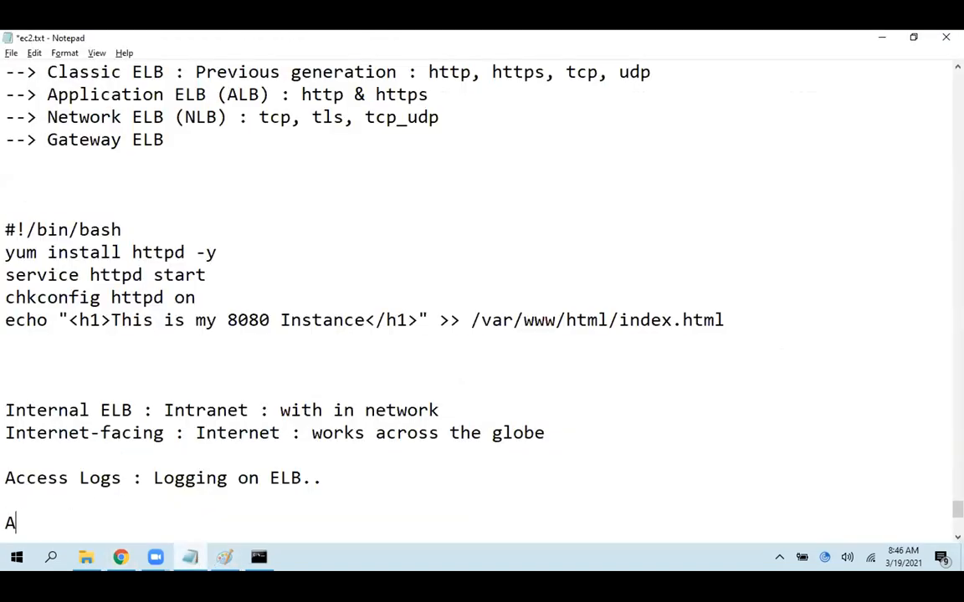
pyautogui.write('pplication LB ')
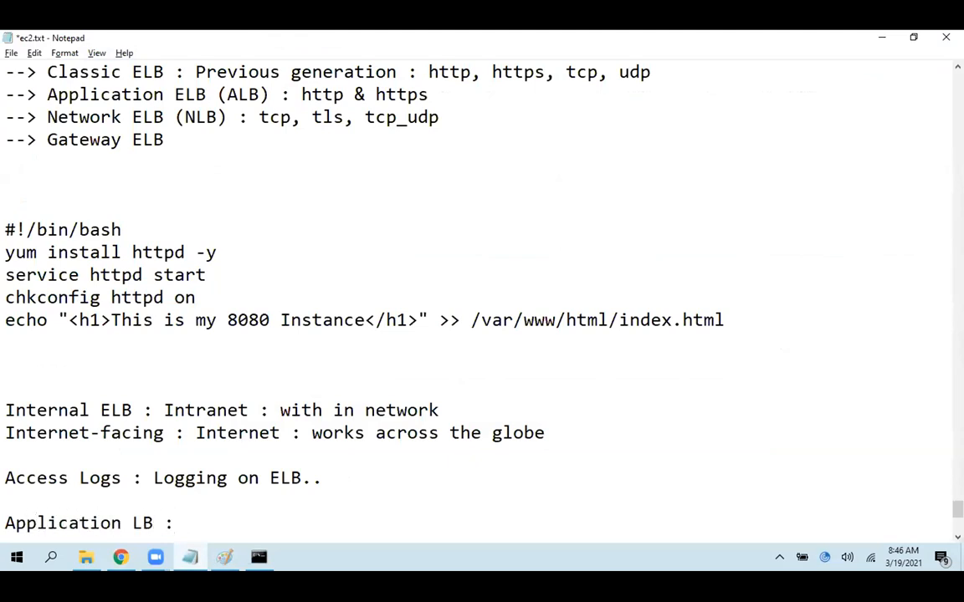
pyautogui.write(':')
pyautogui.press('Return')
pyautogui.write('-->')
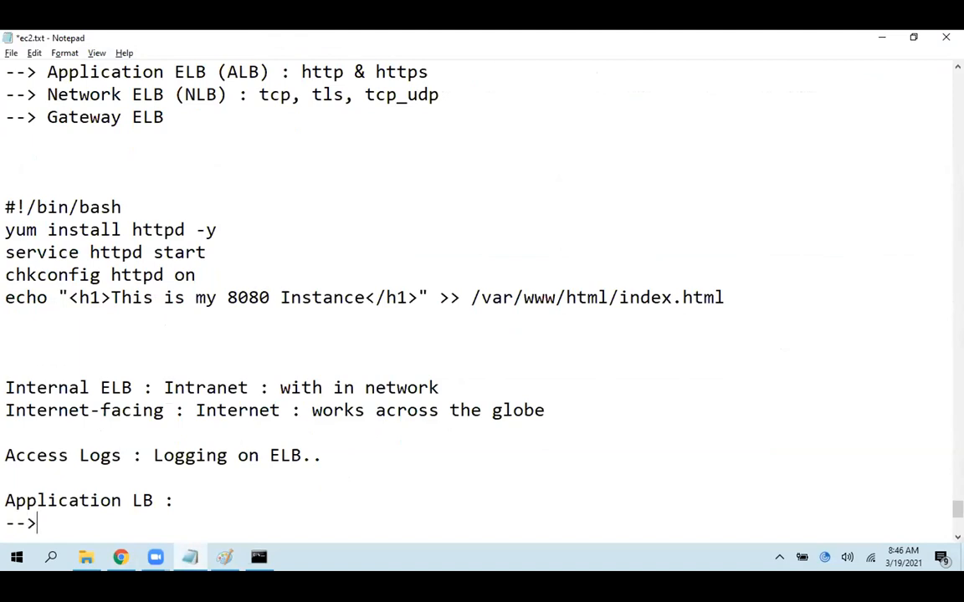
# Return to Chrome, show tg1's group attributes, and highlight the Round robin load balancing algorithm
pyautogui.hotkey('alt', 'Tab')
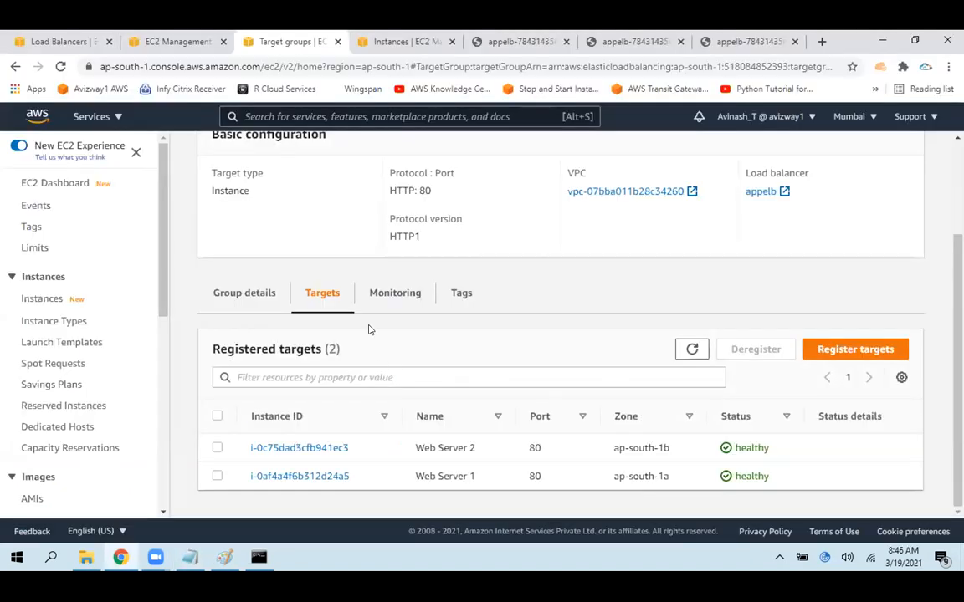
pyautogui.click(250, 295)
pyautogui.scroll(-5, 561, 325)
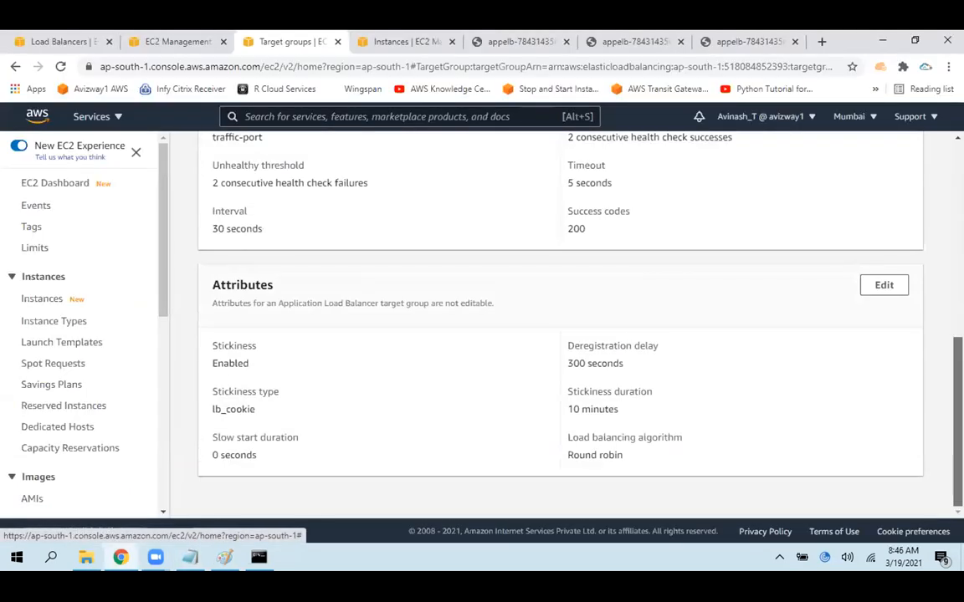
pyautogui.moveTo(567, 456); pyautogui.dragTo(651, 461)
pyautogui.hotkey('ctrl', 'c')
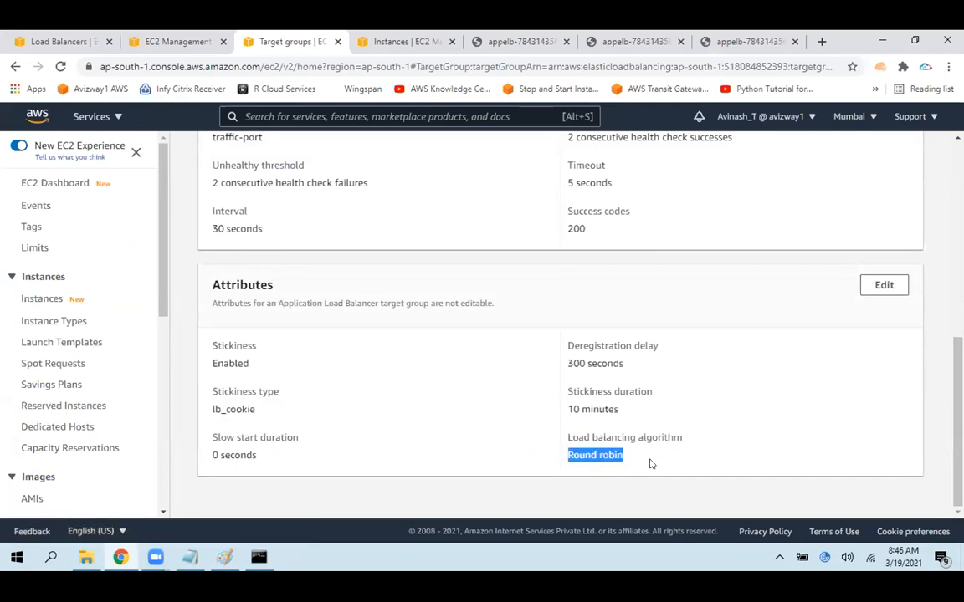
# Switch to the ec2.txt notes in Notepad, paste "Round robin" into the open bullet under "Application LB :", and return to Chrome
pyautogui.hotkey('alt', 'Tab')
pyautogui.hotkey('ctrl', 'v')
pyautogui.hotkey('alt', 'Tab')
# Copy the "Least outstanding requests" option name from tg1's attribute editing page into a new "-->" bullet below Round robin in the Notepad notes
pyautogui.scroll(-3, 309, 322)
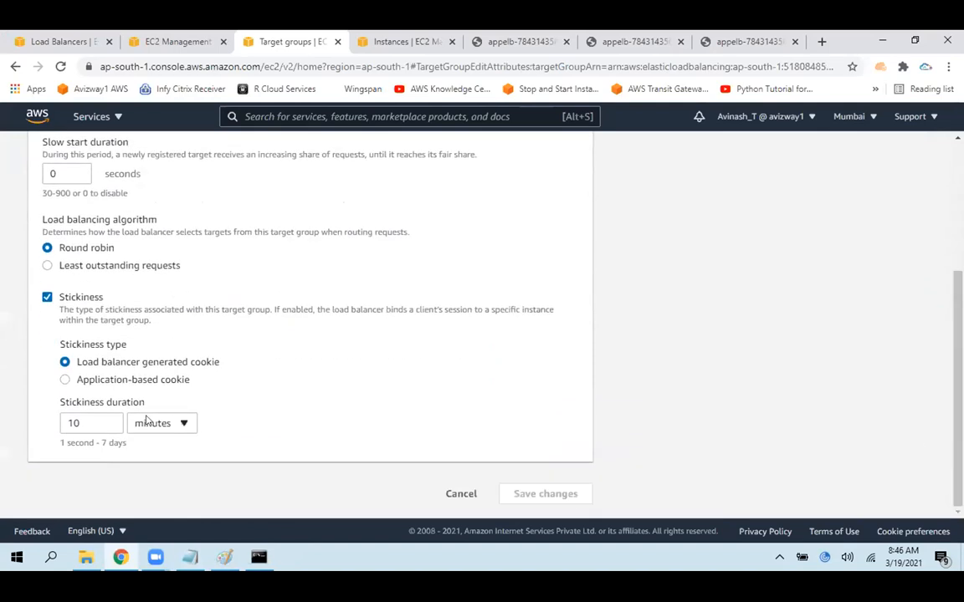
pyautogui.tripleClick(142, 274)
pyautogui.hotkey('ctrl', 'c')
pyautogui.hotkey('alt', 'Tab')
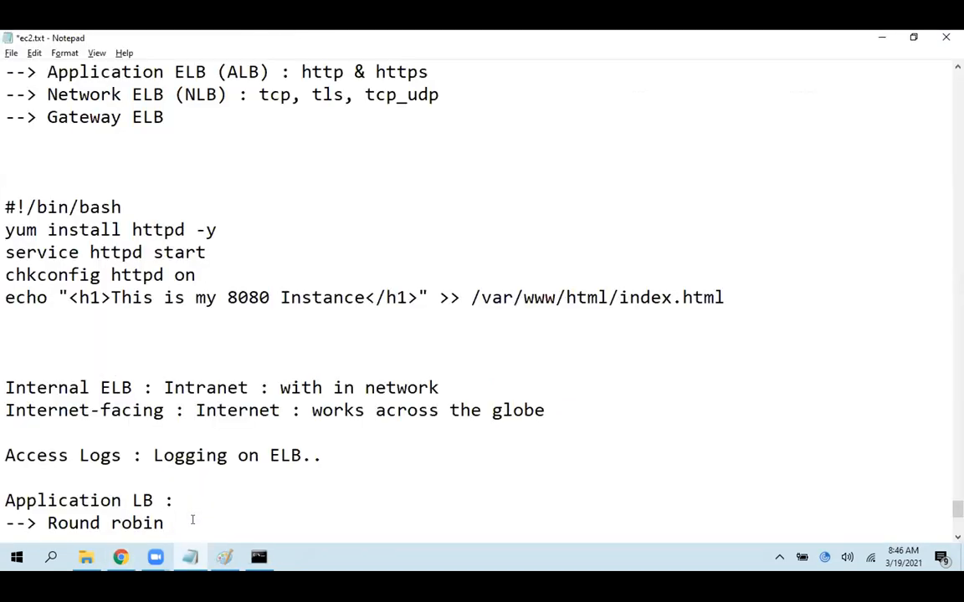
pyautogui.press('Return')
pyautogui.write('-->')
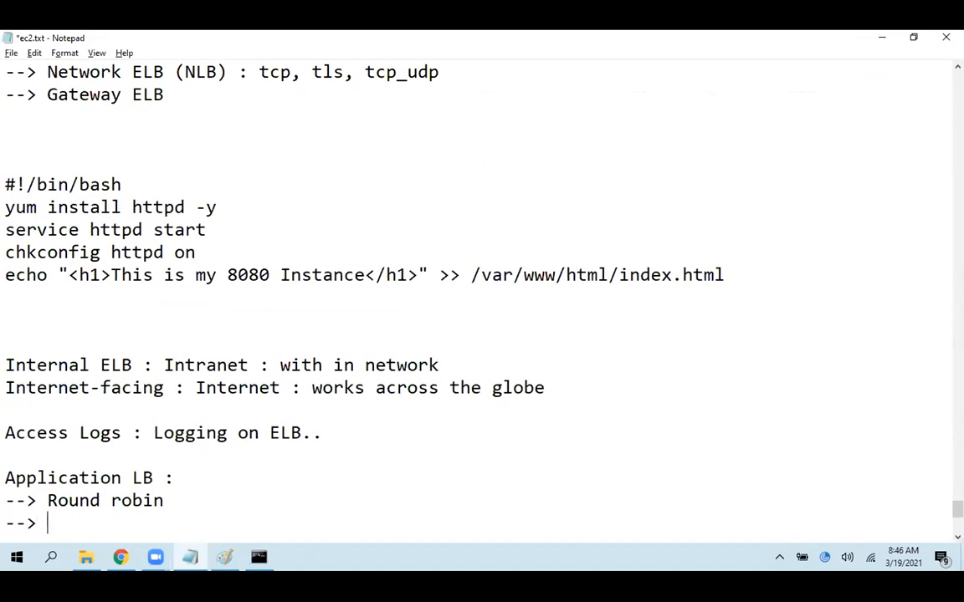
pyautogui.hotkey('ctrl', 'v')
# Return to Chrome, set tg1's load balancing algorithm to Least outstanding requests, save the changes, and dismiss the notification
pyautogui.hotkey('alt', 'Tab')
pyautogui.click(59, 225)
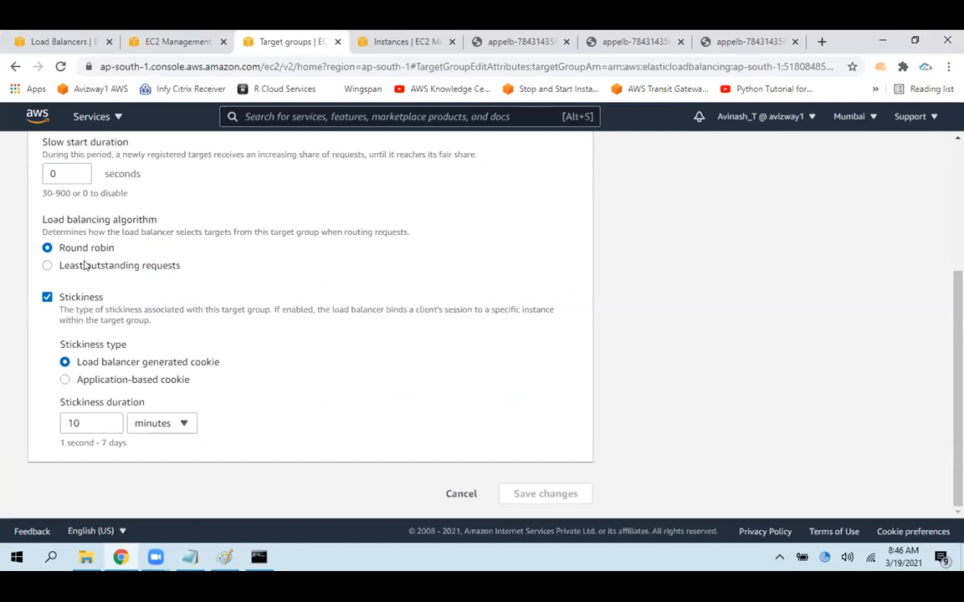
pyautogui.click(85, 265)
pyautogui.click(552, 495)
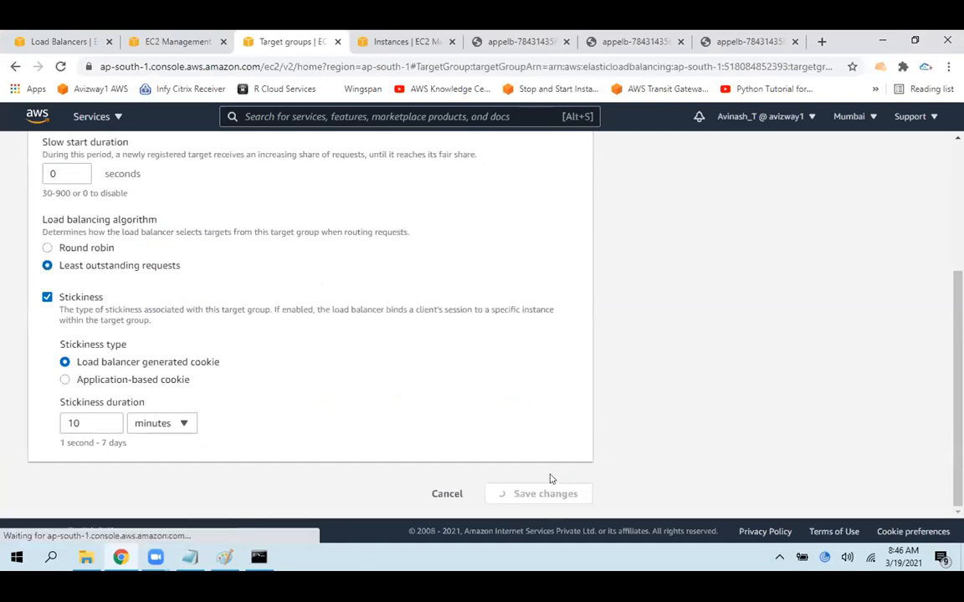
pyautogui.click(934, 147)
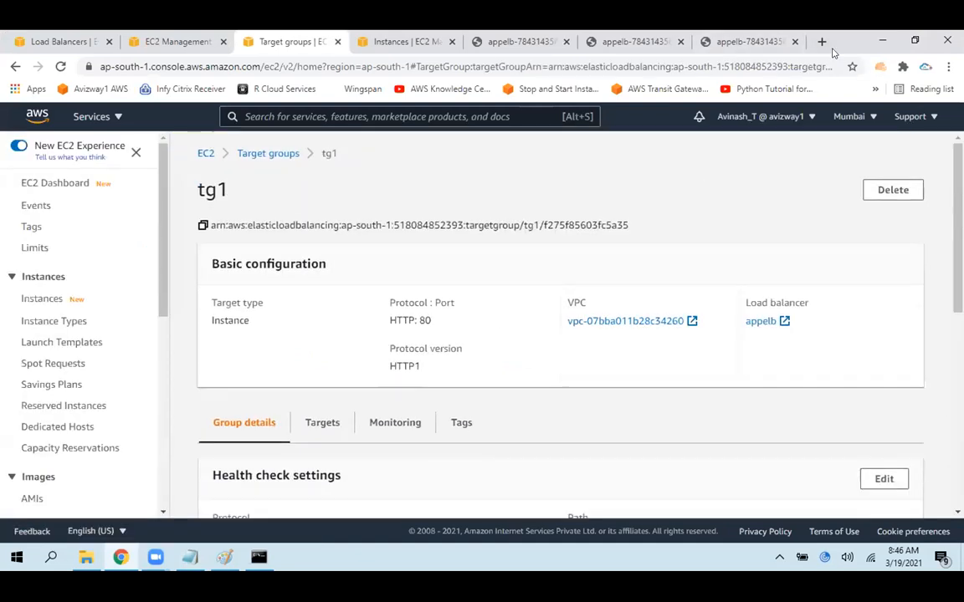
# Search Google in a new tab for "Least outstanding requests" and open the Cloudonaut image result comparing it with Round Robin
pyautogui.click(821, 41)
pyautogui.hotkey('ctrl', 'v')
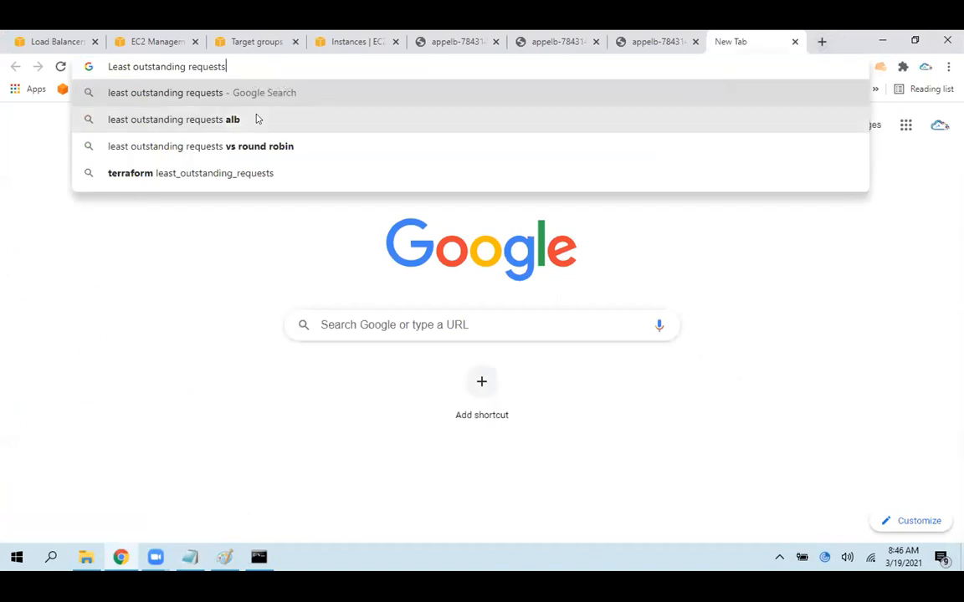
pyautogui.press('Return')
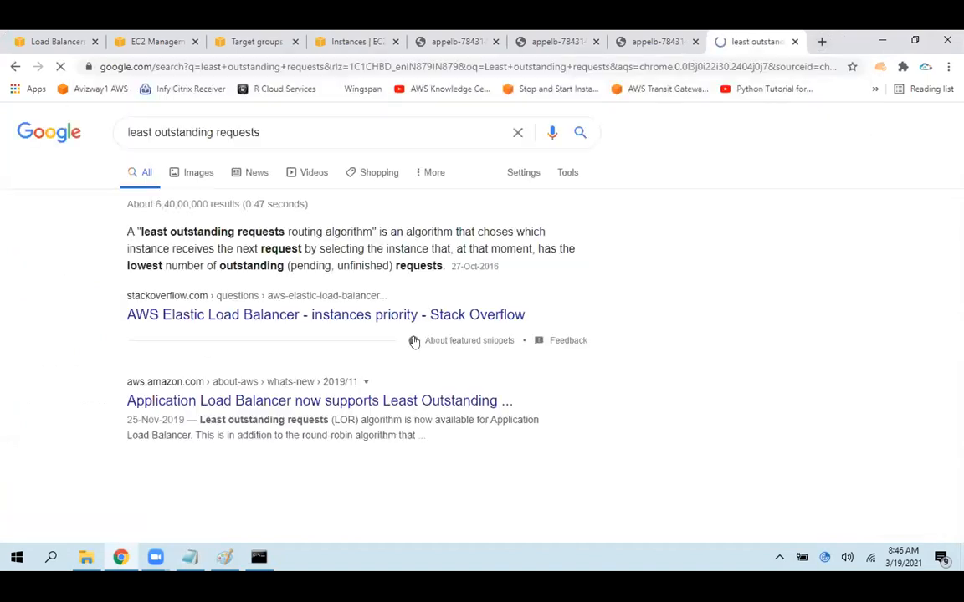
pyautogui.moveTo(165, 233); pyautogui.dragTo(323, 233)
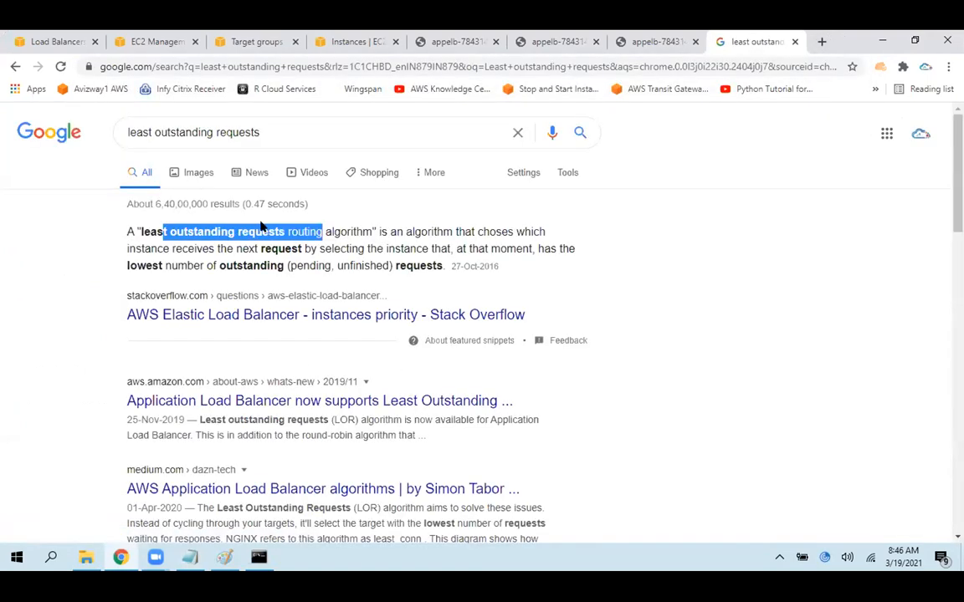
pyautogui.click(199, 172)
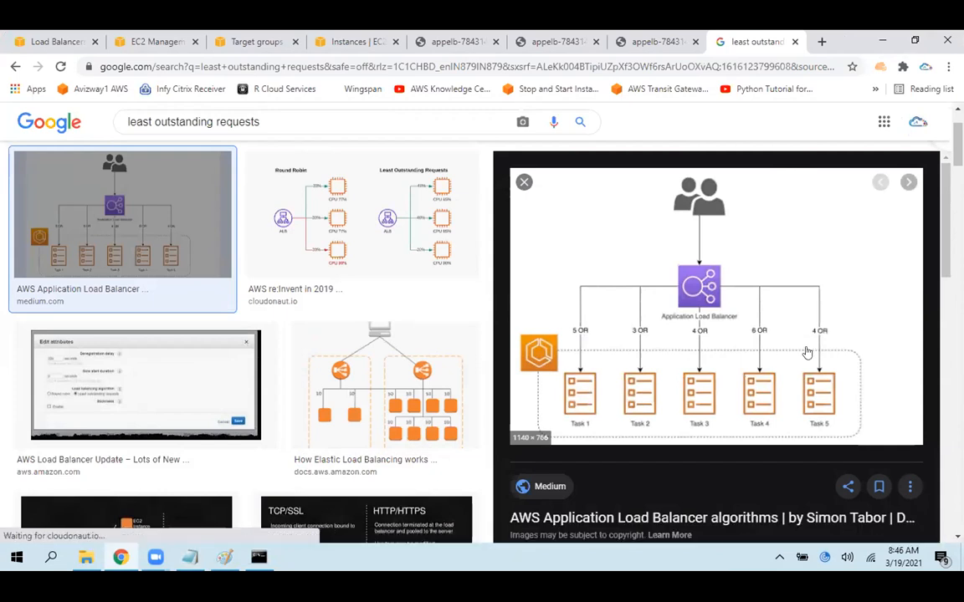
pyautogui.click(428, 223)
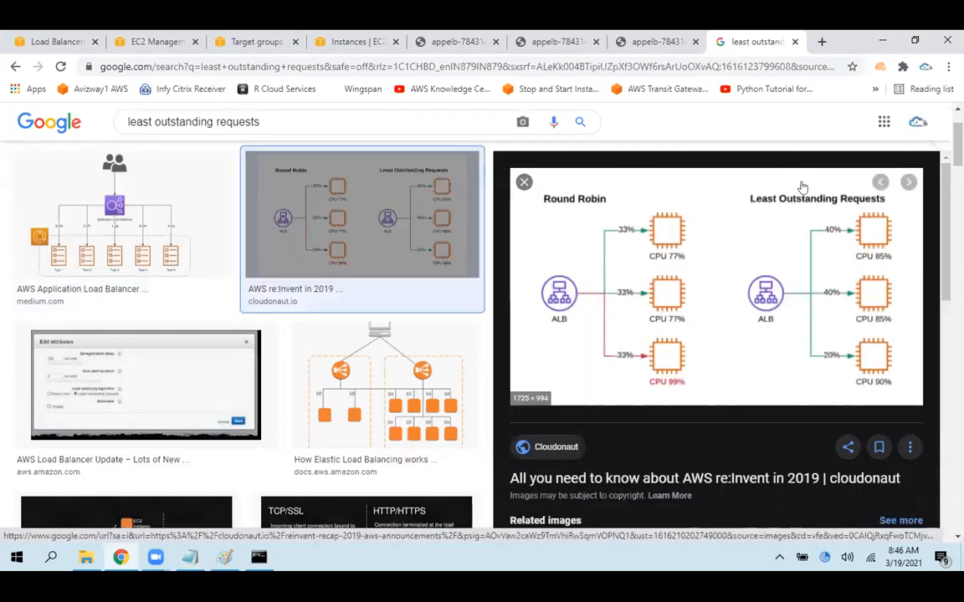
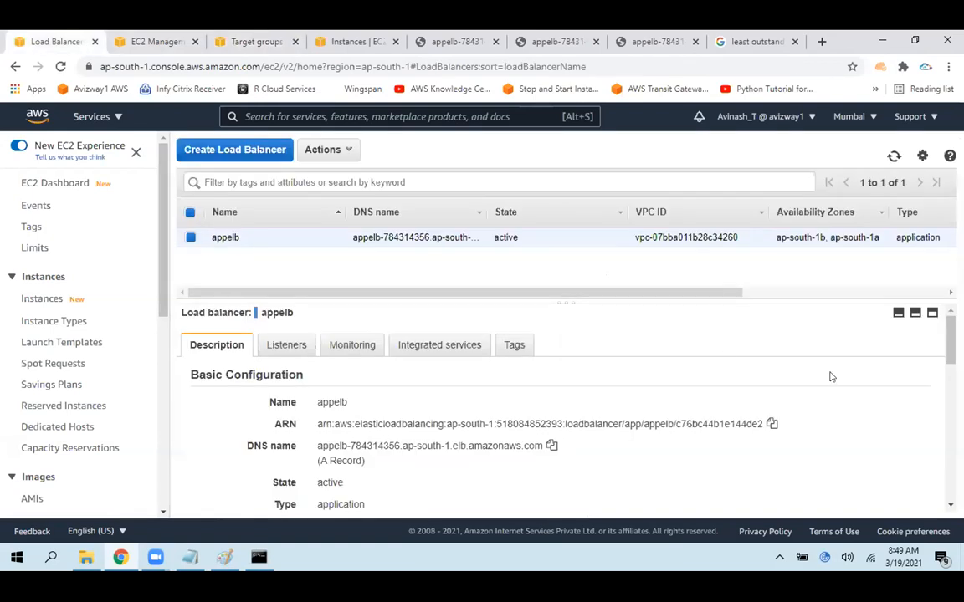
# Enable access logs in the appelb load balancer's attributes, setting the S3 location to the account owner's first name followed by .elb, and save
pyautogui.scroll(-5, 830, 376)
pyautogui.scroll(-5, 830, 376)
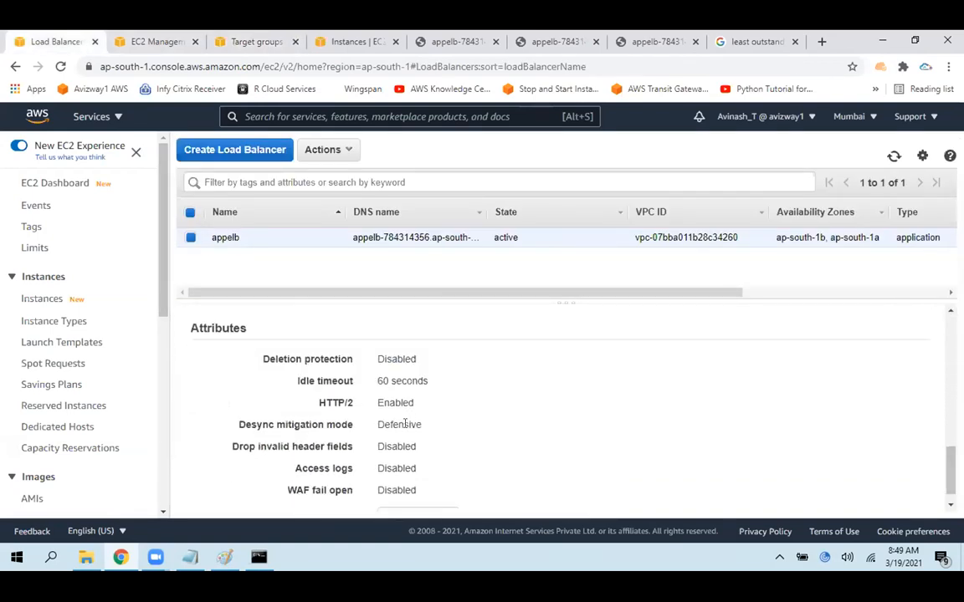
pyautogui.moveTo(252, 328); pyautogui.dragTo(241, 328)
pyautogui.moveTo(374, 464); pyautogui.dragTo(465, 468)
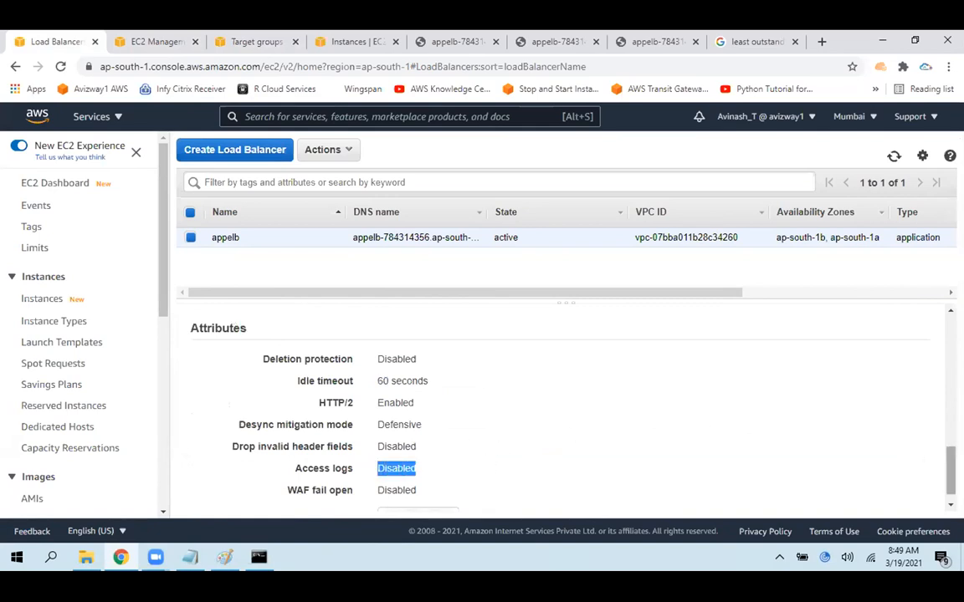
pyautogui.scroll(-1, 856, 424)
pyautogui.click(419, 500)
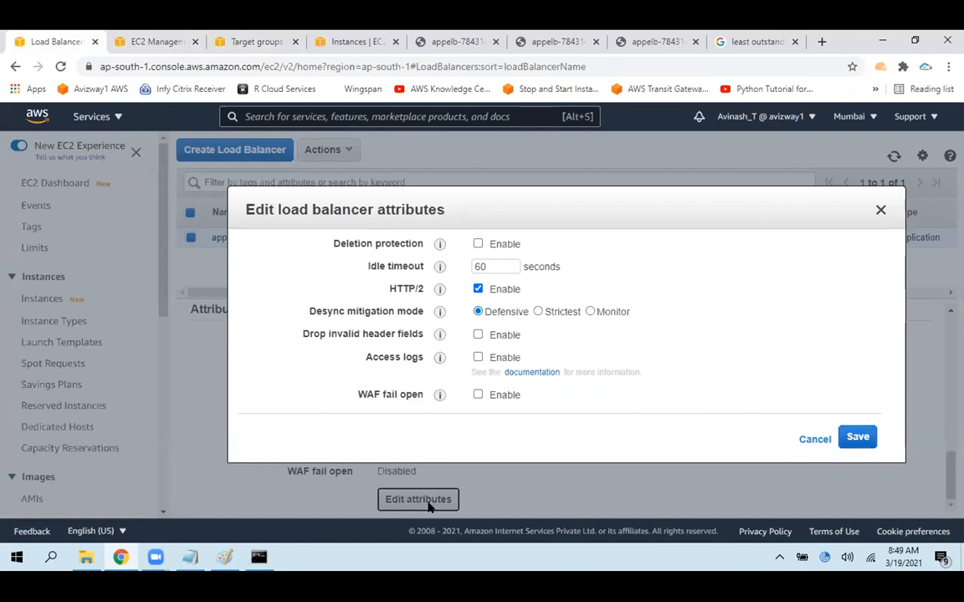
pyautogui.click(478, 358)
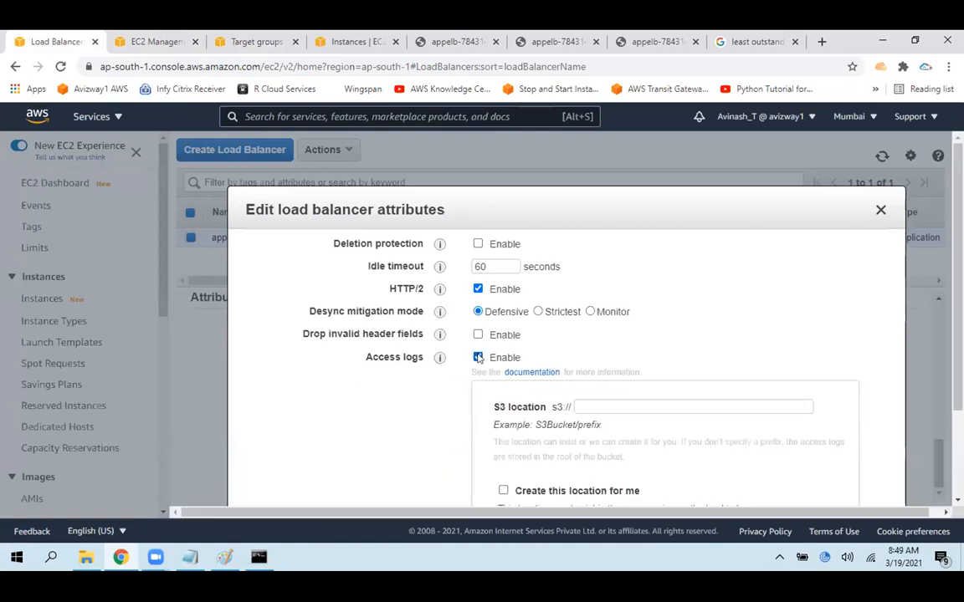
pyautogui.click(628, 408)
pyautogui.write('avinash.elb')
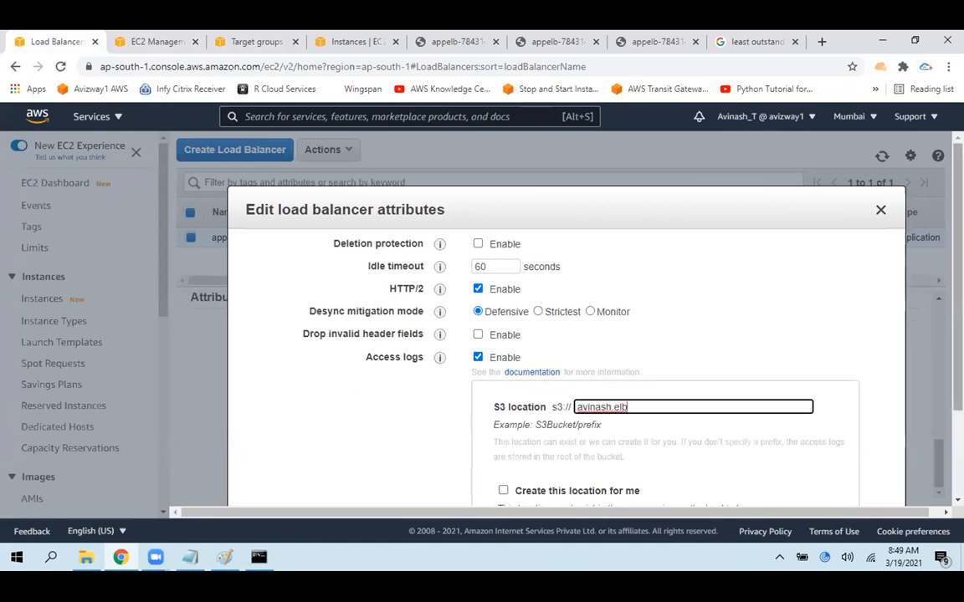
pyautogui.scroll(-2, 875, 366)
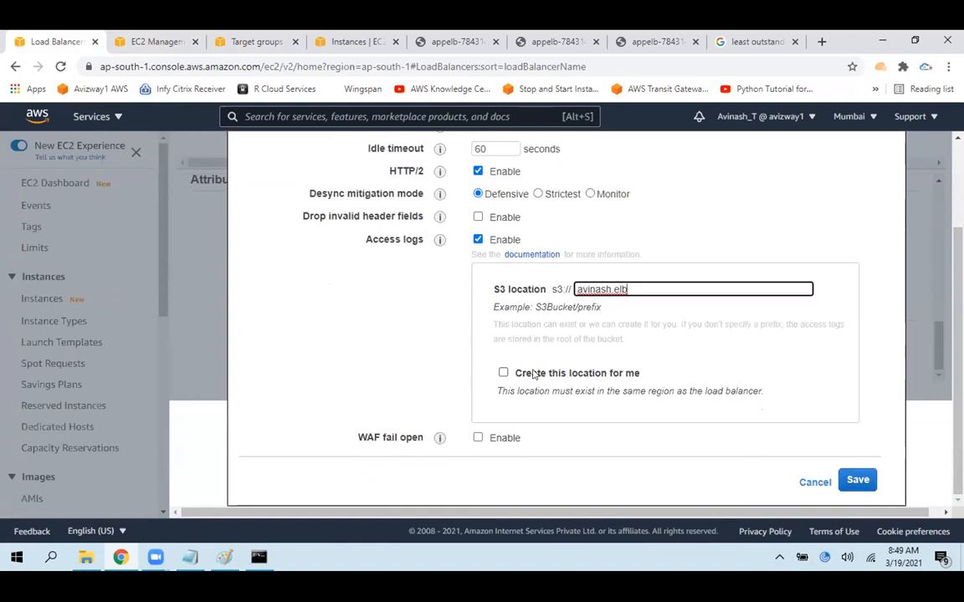
pyautogui.click(855, 480)
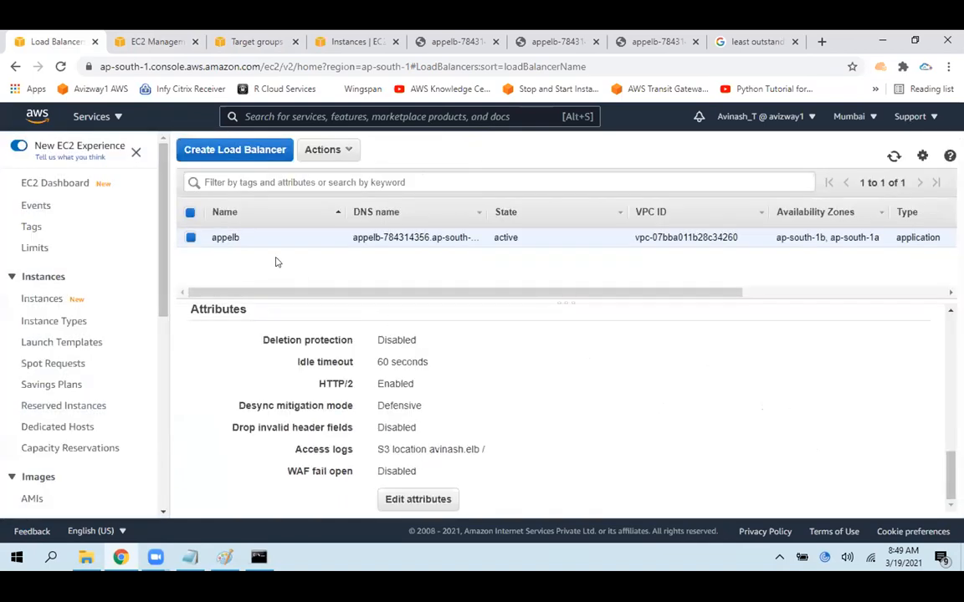
# Switch to the ec2.txt notes in Notepad and add the heading "Security Group settings of ELB :" below the Network LB line
pyautogui.moveTo(208, 239); pyautogui.dragTo(246, 243)
pyautogui.click(352, 272)
pyautogui.click(193, 556)
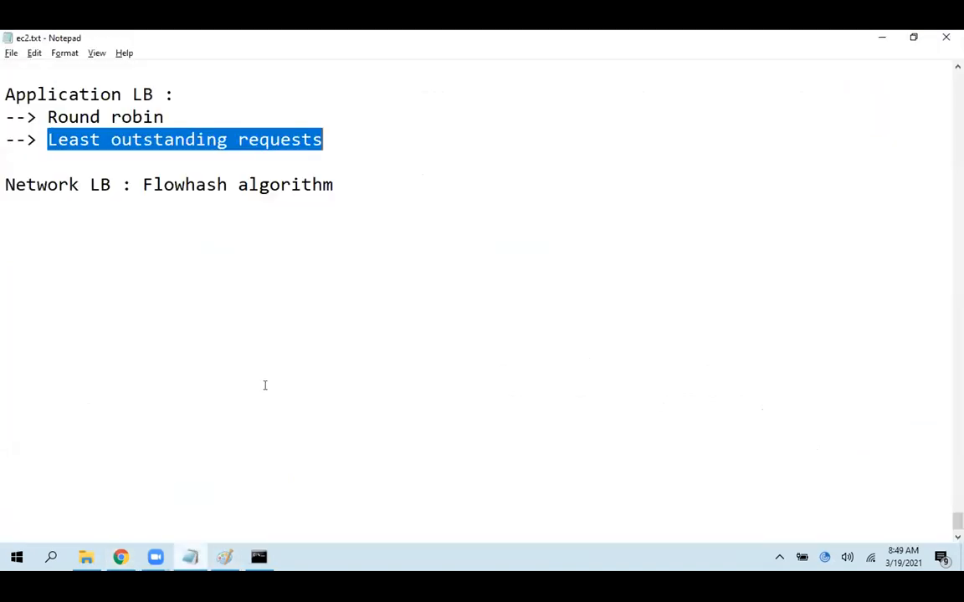
pyautogui.click(30, 251)
pyautogui.press('Return')
pyautogui.press('Return')
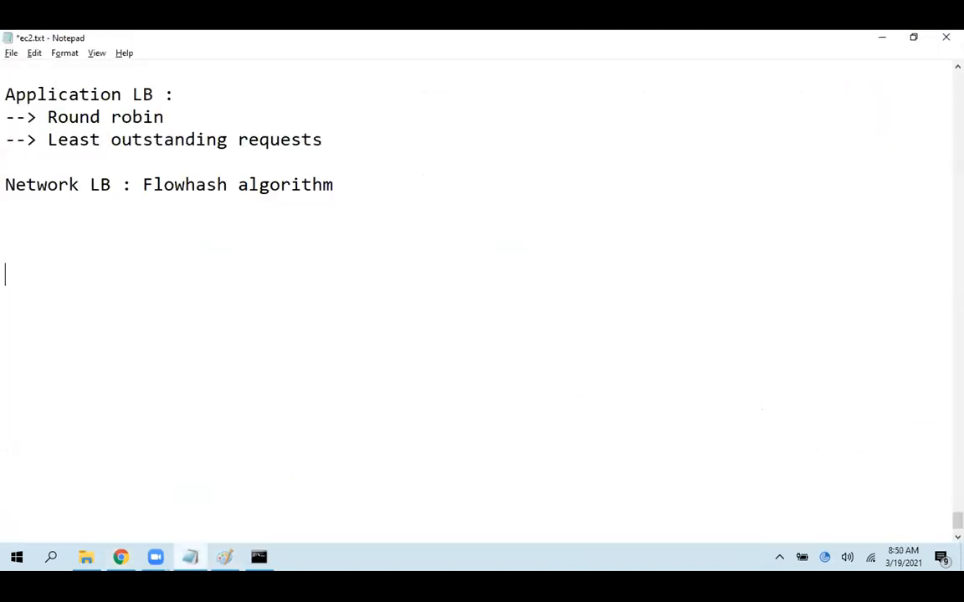
pyautogui.write('Security Group sett')
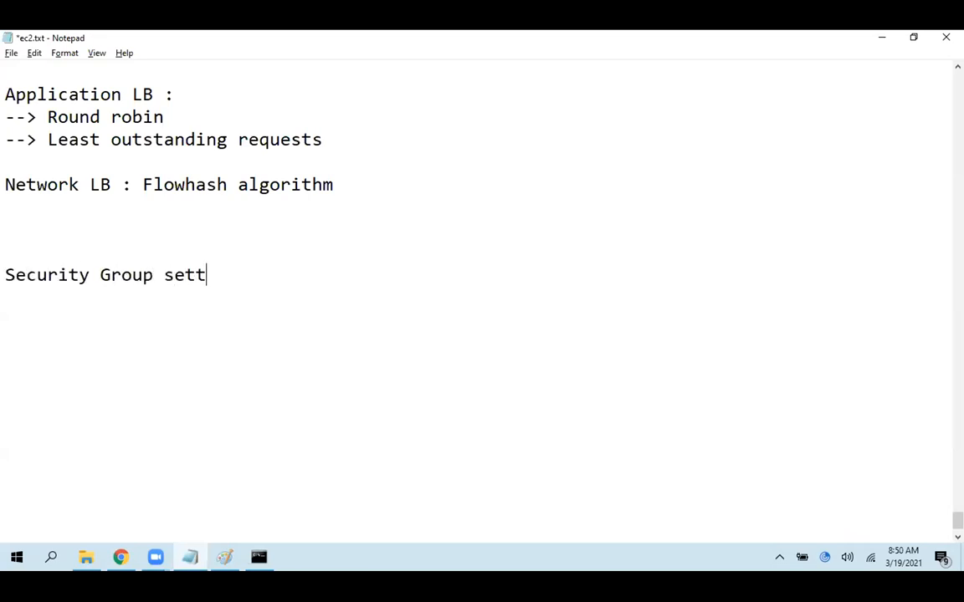
pyautogui.write('ings of ELB :')
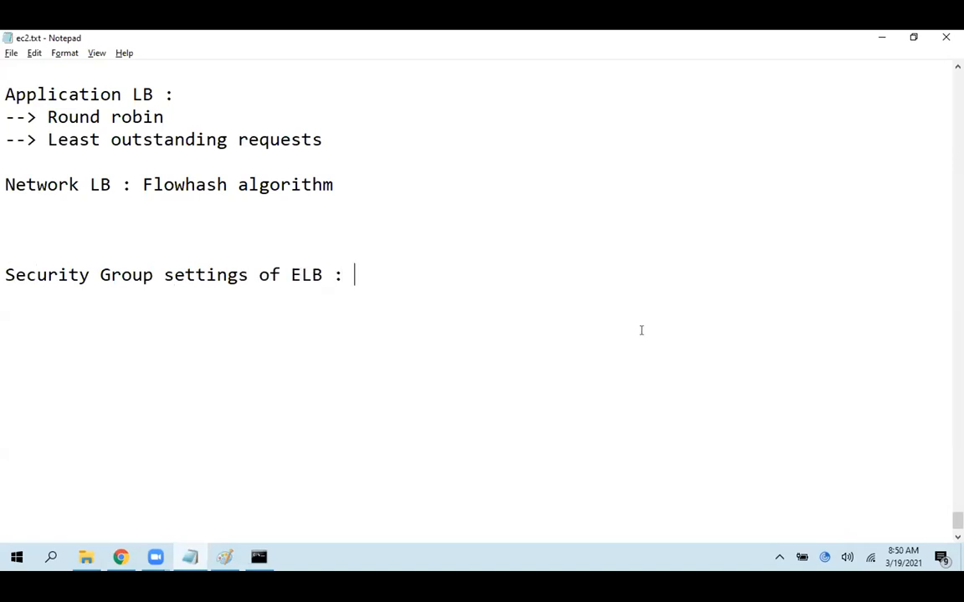
# Switch to the elb.png drawing in Paint; underline the first TG1 instance and the ELB label, and mark the user with arcs and an arrow
pyautogui.hotkey('alt', 'Tab')
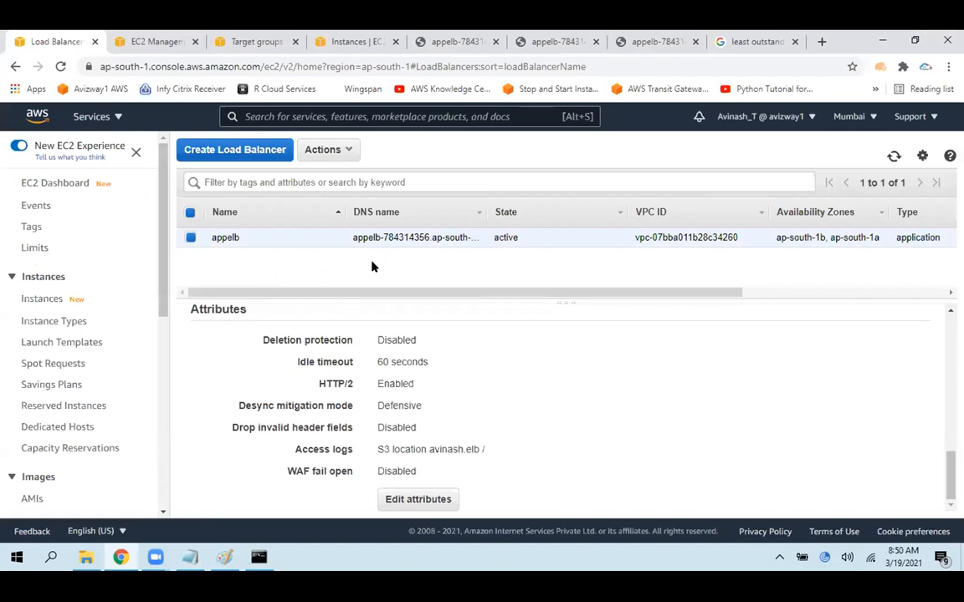
pyautogui.click(227, 559)
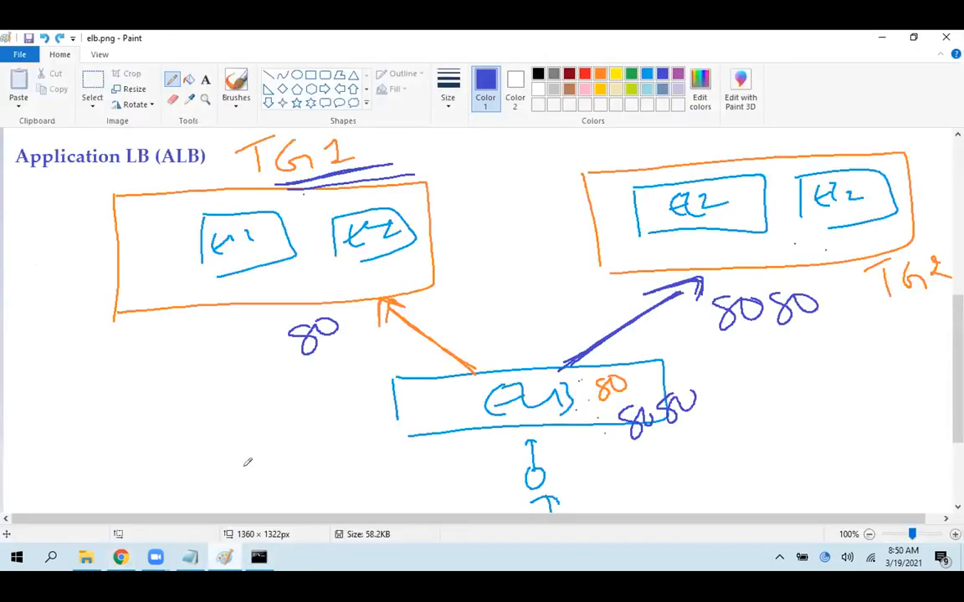
pyautogui.scroll(-1, 248, 462)
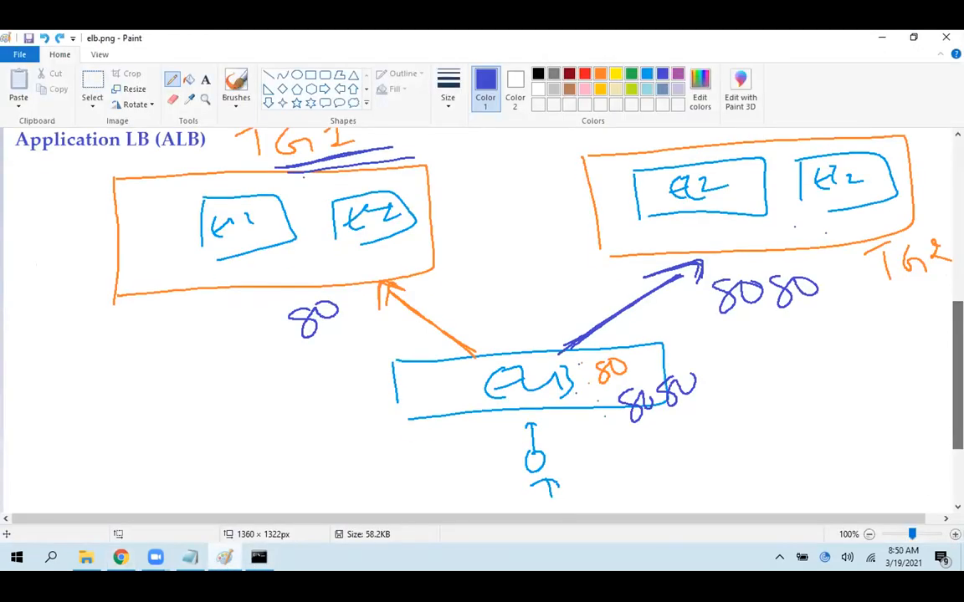
pyautogui.moveTo(232, 273); pyautogui.dragTo(285, 264)
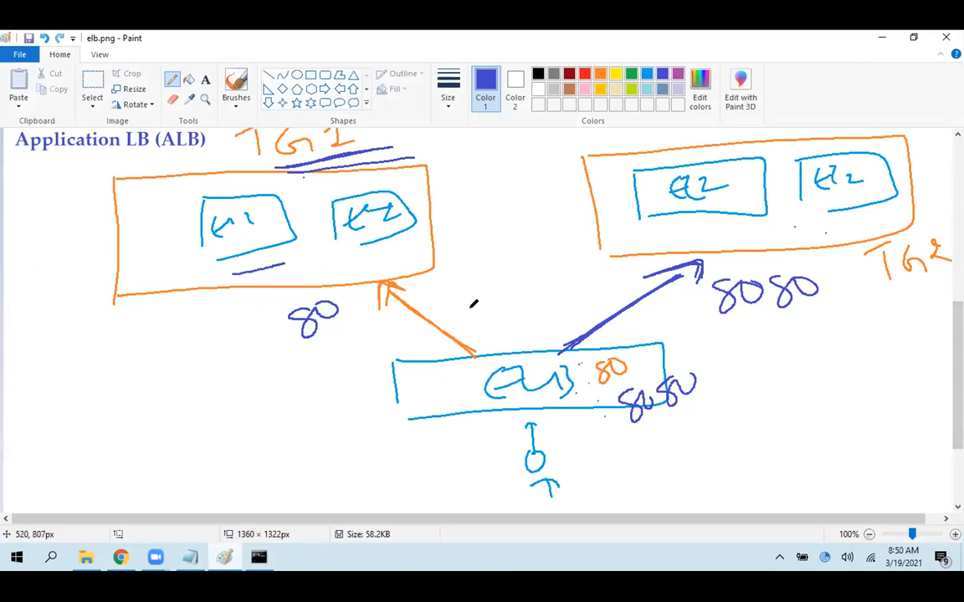
pyautogui.scroll(-3, 494, 360)
pyautogui.moveTo(511, 443)
pyautogui.mouseDown()
pyautogui.moveTo(511, 456)
pyautogui.moveTo(548, 394)
pyautogui.moveTo(595, 431)
pyautogui.mouseUp()
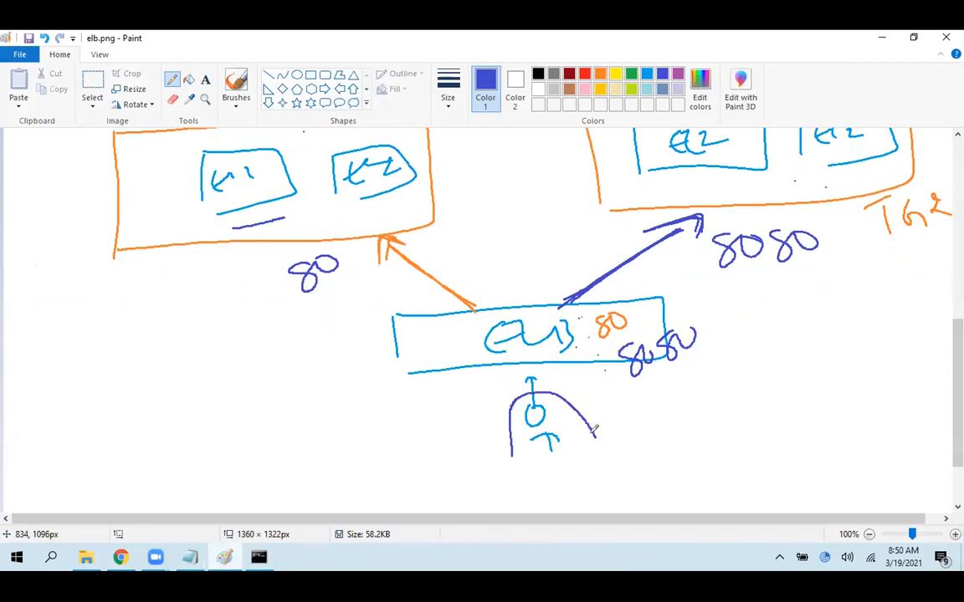
pyautogui.moveTo(506, 360); pyautogui.dragTo(575, 355)
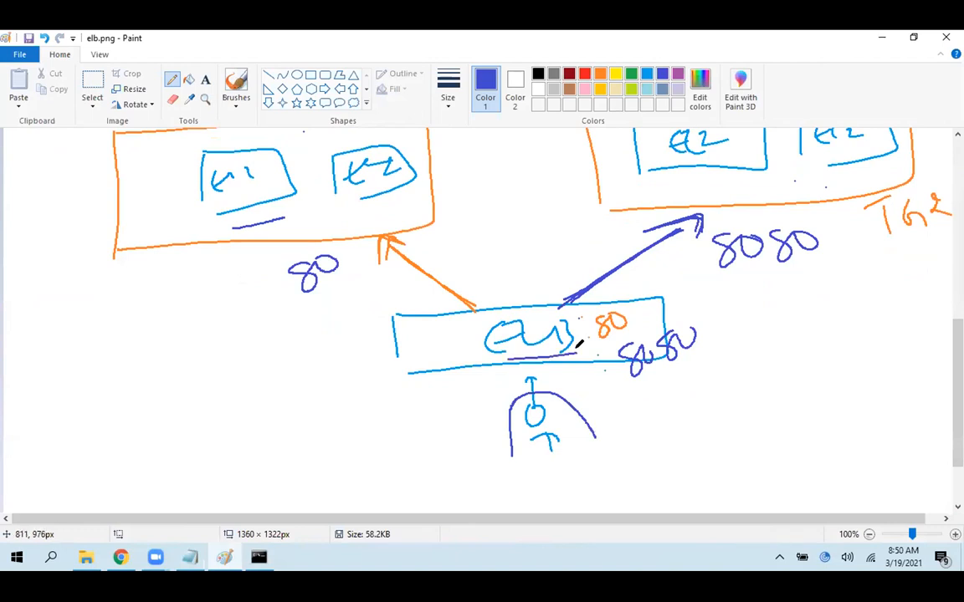
pyautogui.moveTo(505, 473)
pyautogui.mouseDown()
pyautogui.moveTo(523, 404)
pyautogui.moveTo(595, 434)
pyautogui.mouseUp()
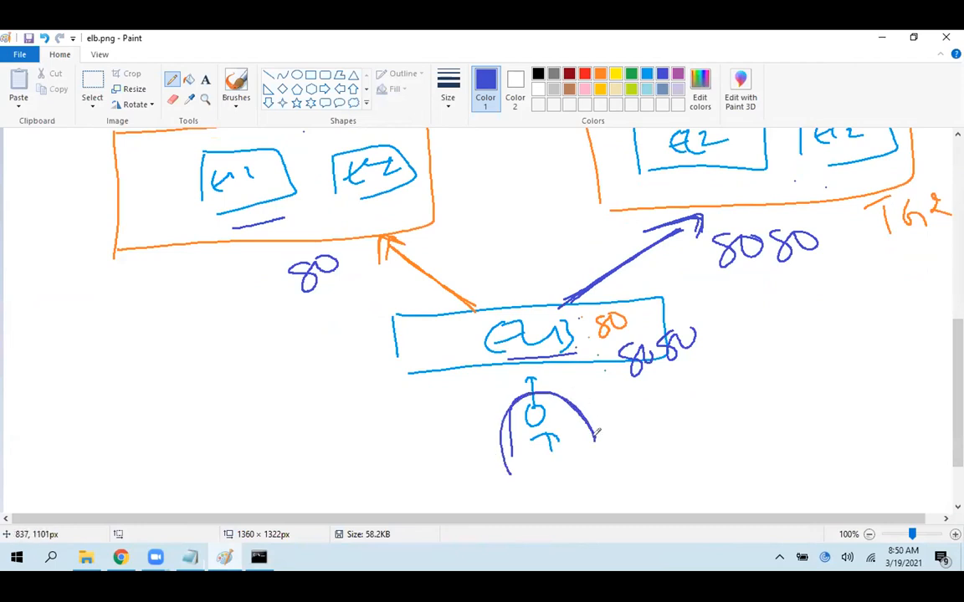
pyautogui.moveTo(496, 419)
pyautogui.mouseDown()
pyautogui.moveTo(480, 379)
pyautogui.moveTo(493, 377)
pyautogui.mouseUp()
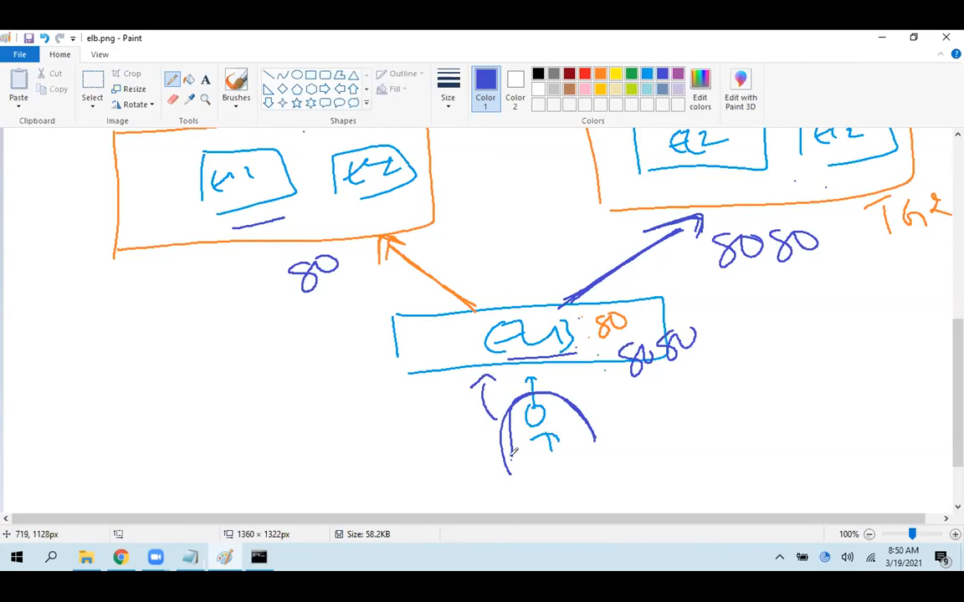
# Draw a thick curved blue arrow from the user around the ELB directly to the first instance in TG1
pyautogui.moveTo(511, 471)
pyautogui.mouseDown()
pyautogui.moveTo(299, 422)
pyautogui.moveTo(223, 214)
pyautogui.moveTo(256, 206)
pyautogui.moveTo(277, 217)
pyautogui.mouseUp()
pyautogui.moveTo(502, 473)
pyautogui.mouseDown()
pyautogui.moveTo(397, 475)
pyautogui.moveTo(239, 372)
pyautogui.moveTo(247, 230)
pyautogui.moveTo(282, 216)
pyautogui.mouseUp()
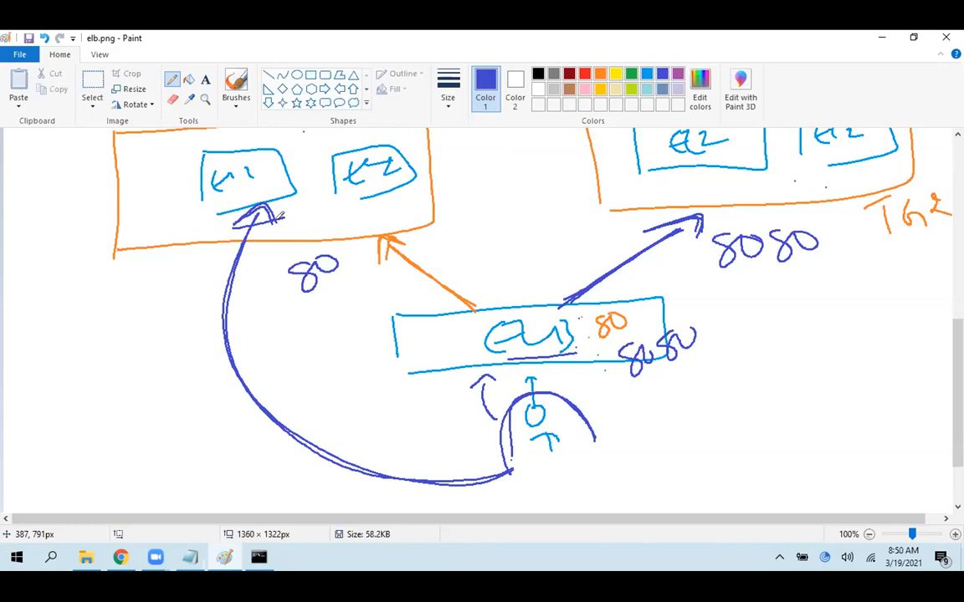
pyautogui.moveTo(539, 392); pyautogui.dragTo(600, 450)
pyautogui.moveTo(506, 473)
pyautogui.mouseDown()
pyautogui.moveTo(413, 468)
pyautogui.moveTo(288, 444)
pyautogui.moveTo(221, 288)
pyautogui.moveTo(261, 209)
pyautogui.mouseUp()
# Mark the bypassing curved arrow with a blue cross and retrace the user's arrow into the ELB
pyautogui.moveTo(144, 378); pyautogui.dragTo(222, 388)
pyautogui.moveTo(194, 341); pyautogui.dragTo(167, 416)
pyautogui.moveTo(145, 378); pyautogui.dragTo(215, 385)
pyautogui.moveTo(202, 334); pyautogui.dragTo(175, 400)
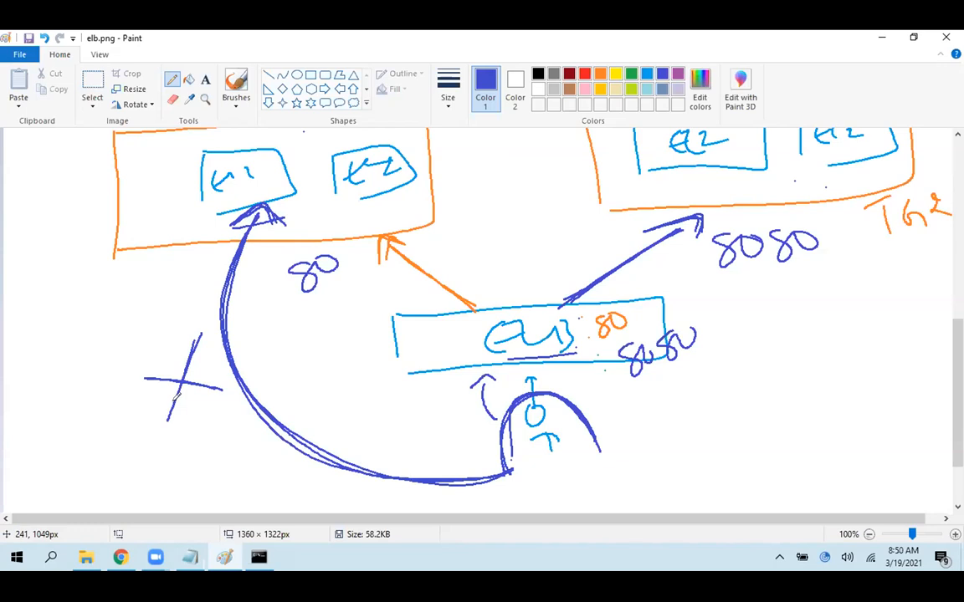
pyautogui.moveTo(534, 406); pyautogui.dragTo(541, 373)
# Open a new blank Paint canvas and draw a box with a handwritten client label in black, removing the stray last stroke
pyautogui.press('super+r')
pyautogui.write('mspaint')
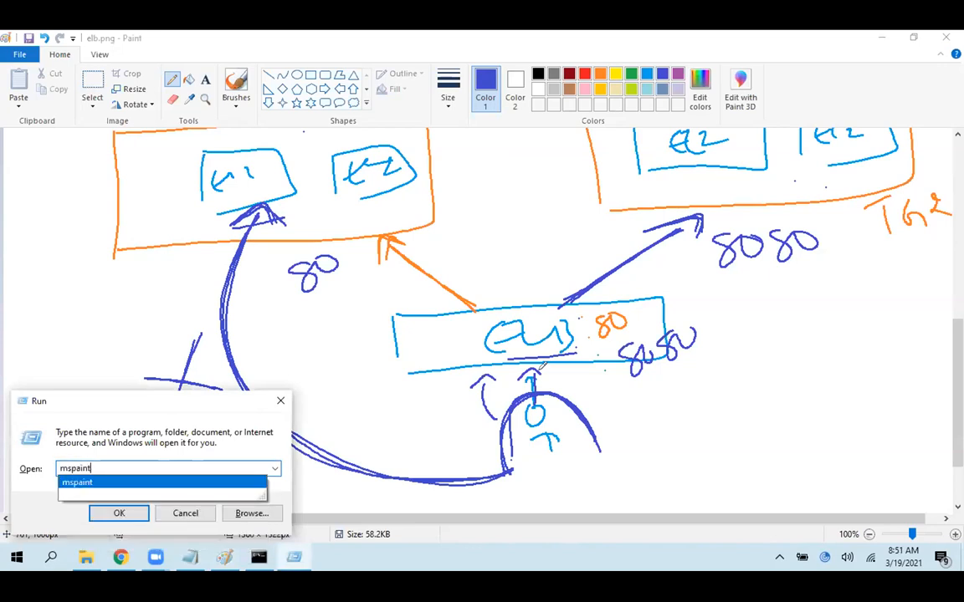
pyautogui.press('Return')
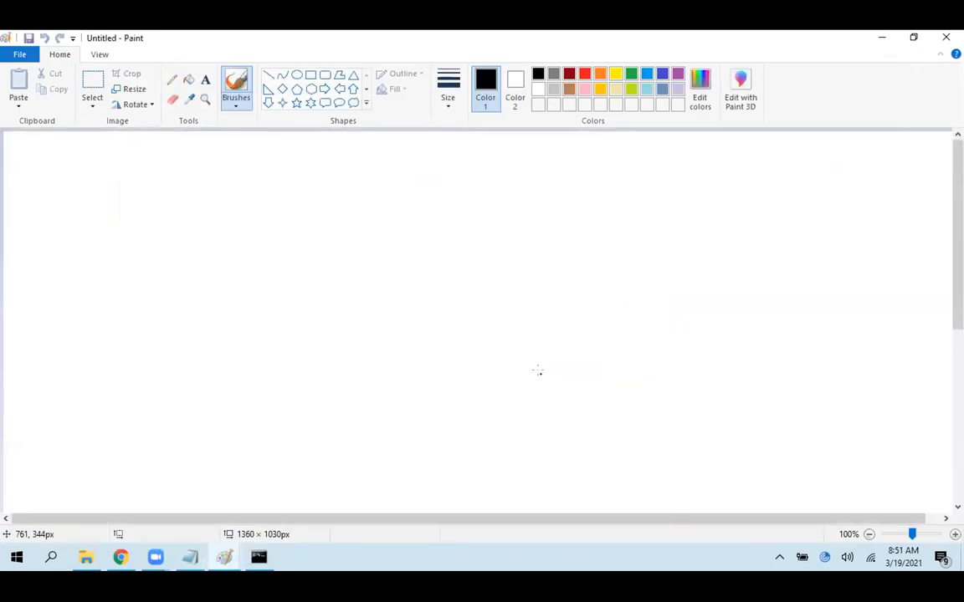
pyautogui.moveTo(315, 173); pyautogui.dragTo(327, 224)
pyautogui.moveTo(311, 167)
pyautogui.mouseDown()
pyautogui.moveTo(506, 208)
pyautogui.moveTo(338, 228)
pyautogui.mouseUp()
pyautogui.moveTo(398, 173); pyautogui.dragTo(387, 202)
pyautogui.moveTo(418, 167)
pyautogui.mouseDown()
pyautogui.moveTo(419, 194)
pyautogui.moveTo(472, 170)
pyautogui.moveTo(479, 244)
pyautogui.mouseUp()
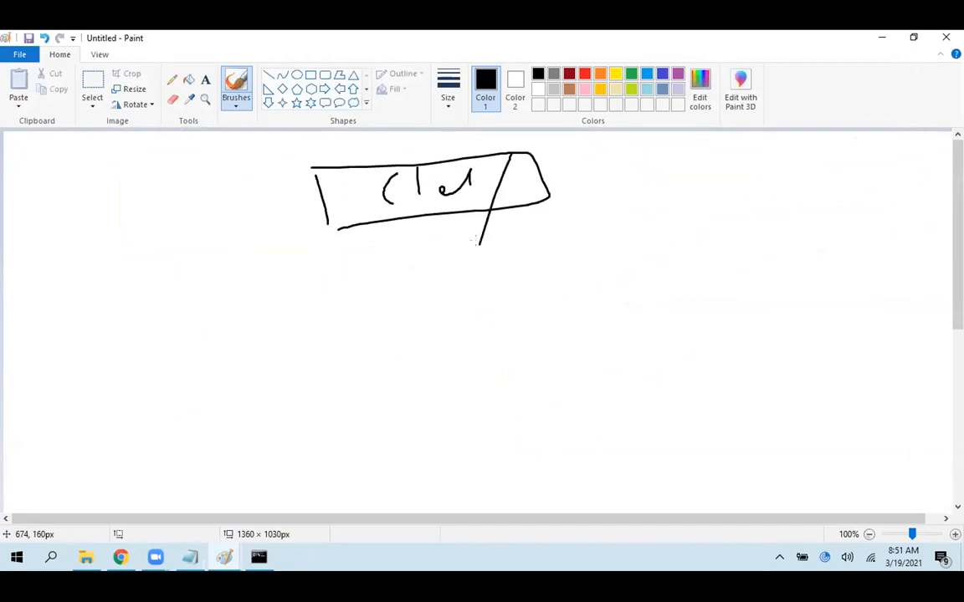
pyautogui.hotkey('ctrl', 'z')
# Draw a row of four black stick figures below the client box
pyautogui.moveTo(425, 418)
pyautogui.mouseDown()
pyautogui.moveTo(437, 413)
pyautogui.moveTo(477, 456)
pyautogui.mouseUp()
pyautogui.moveTo(520, 406); pyautogui.dragTo(521, 406)
pyautogui.moveTo(523, 425)
pyautogui.mouseDown()
pyautogui.moveTo(528, 437)
pyautogui.moveTo(555, 435)
pyautogui.mouseUp()
pyautogui.moveTo(600, 391); pyautogui.dragTo(598, 404)
pyautogui.moveTo(601, 416)
pyautogui.mouseDown()
pyautogui.moveTo(612, 449)
pyautogui.moveTo(636, 432)
pyautogui.mouseUp()
pyautogui.moveTo(662, 390); pyautogui.dragTo(660, 434)
pyautogui.moveTo(669, 422); pyautogui.dragTo(693, 428)
pyautogui.moveTo(431, 411)
pyautogui.mouseDown()
pyautogui.moveTo(393, 389)
pyautogui.moveTo(368, 238)
pyautogui.mouseUp()
pyautogui.moveTo(512, 403); pyautogui.dragTo(438, 241)
pyautogui.moveTo(365, 247); pyautogui.dragTo(402, 240)
pyautogui.moveTo(604, 383)
pyautogui.mouseDown()
pyautogui.moveTo(498, 257)
pyautogui.moveTo(504, 234)
pyautogui.mouseUp()
pyautogui.moveTo(682, 374)
pyautogui.mouseDown()
pyautogui.moveTo(552, 236)
pyautogui.moveTo(558, 220)
pyautogui.mouseUp()
pyautogui.hotkey('ctrl', 'z')
pyautogui.hotkey('ctrl', 'z')
pyautogui.hotkey('ctrl', 'z')
pyautogui.hotkey('ctrl', 'z')
pyautogui.hotkey('ctrl', 'z')
pyautogui.hotkey('ctrl', 'z')
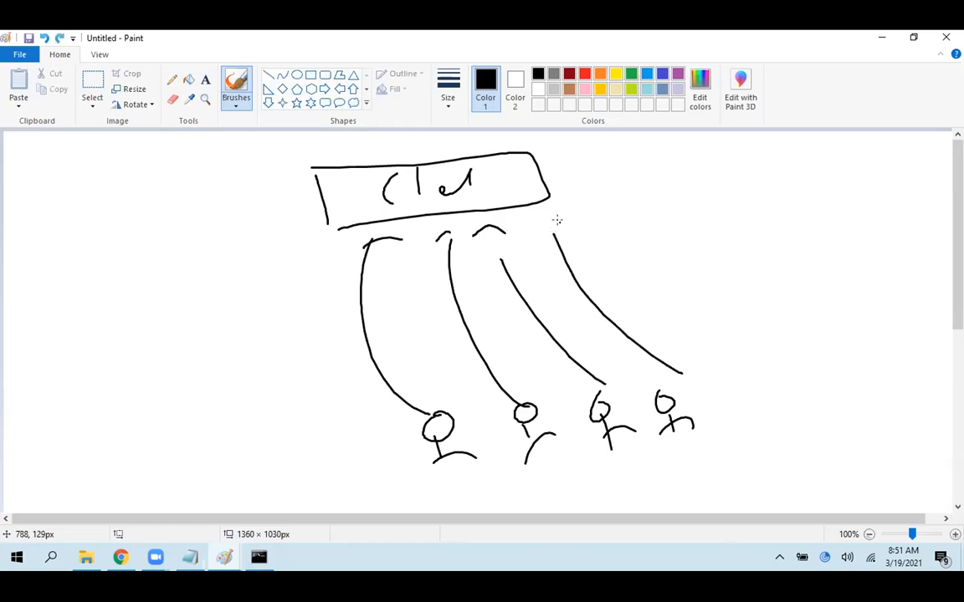
pyautogui.hotkey('ctrl', 'z')
pyautogui.hotkey('ctrl', 'z')
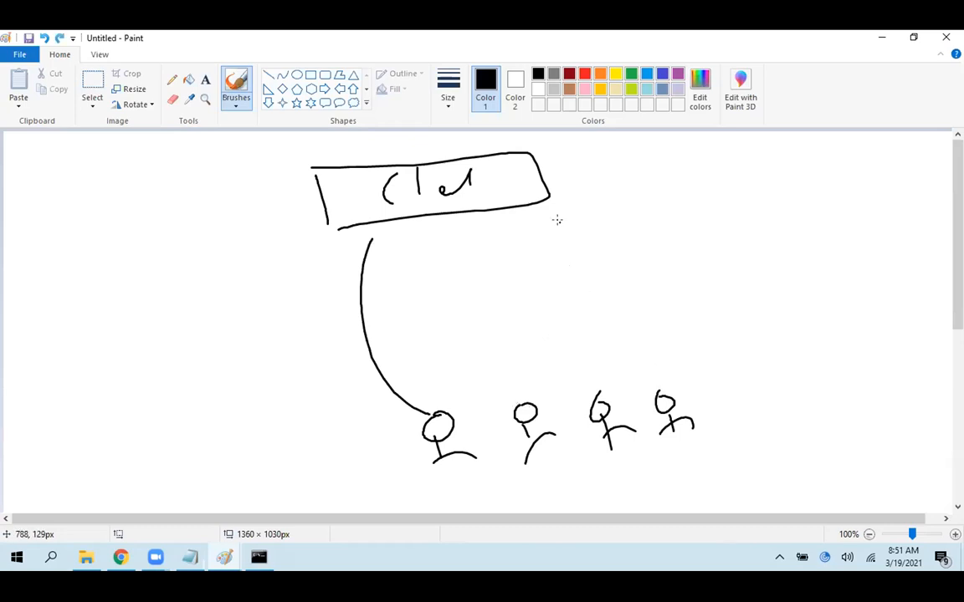
# Retrace the client box outline and draw a second box labelled "Ma" between it and the stick figures
pyautogui.moveTo(341, 227)
pyautogui.mouseDown()
pyautogui.moveTo(548, 198)
pyautogui.moveTo(502, 155)
pyautogui.moveTo(348, 222)
pyautogui.mouseUp()
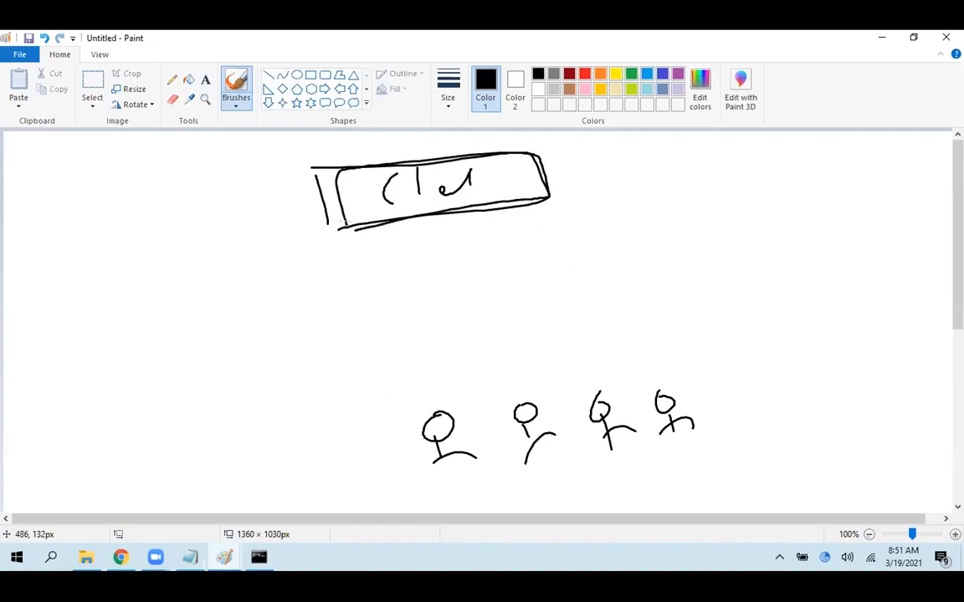
pyautogui.moveTo(377, 280)
pyautogui.mouseDown()
pyautogui.moveTo(394, 313)
pyautogui.moveTo(570, 237)
pyautogui.moveTo(472, 304)
pyautogui.moveTo(403, 316)
pyautogui.mouseUp()
pyautogui.moveTo(453, 274)
pyautogui.mouseDown()
pyautogui.moveTo(453, 293)
pyautogui.moveTo(511, 276)
pyautogui.mouseUp()
# Draw a black arrow from each of the four stick figures up to the "Ma" box
pyautogui.moveTo(442, 402); pyautogui.dragTo(443, 324)
pyautogui.moveTo(512, 392)
pyautogui.mouseDown()
pyautogui.moveTo(477, 328)
pyautogui.moveTo(483, 315)
pyautogui.mouseUp()
pyautogui.moveTo(587, 387)
pyautogui.mouseDown()
pyautogui.moveTo(541, 318)
pyautogui.moveTo(548, 311)
pyautogui.mouseUp()
pyautogui.moveTo(646, 385); pyautogui.dragTo(568, 303)
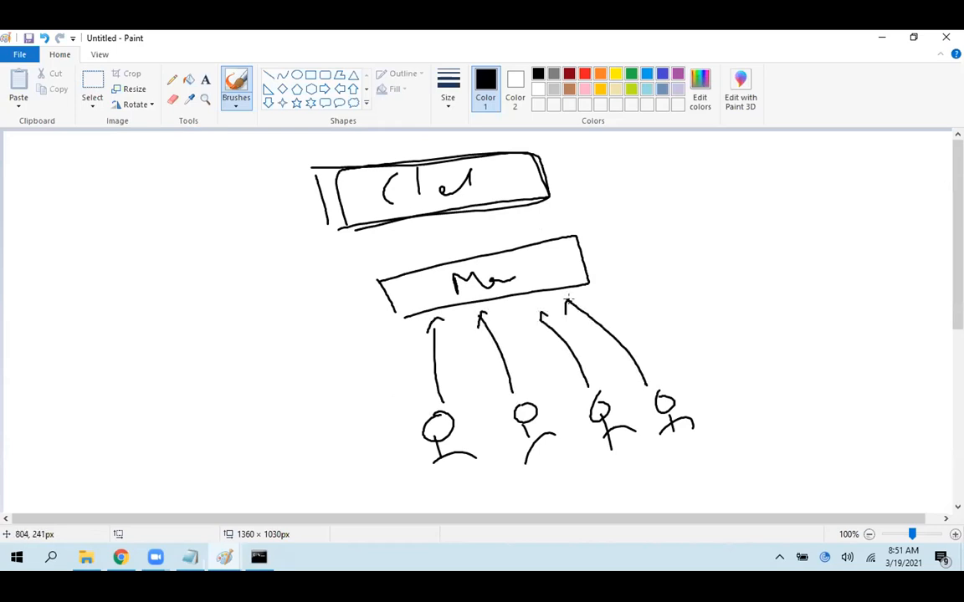
# Draw a red double-headed arrow connecting the client box and the "Ma" box
pyautogui.click(584, 74)
pyautogui.moveTo(488, 183); pyautogui.dragTo(507, 271)
pyautogui.moveTo(497, 251); pyautogui.dragTo(520, 248)
pyautogui.moveTo(475, 199); pyautogui.dragTo(492, 177)
pyautogui.moveTo(502, 199); pyautogui.dragTo(488, 178)
pyautogui.moveTo(488, 178)
pyautogui.mouseDown()
pyautogui.moveTo(504, 193)
pyautogui.moveTo(508, 272)
pyautogui.mouseUp()
pyautogui.moveTo(507, 272); pyautogui.dragTo(521, 244)
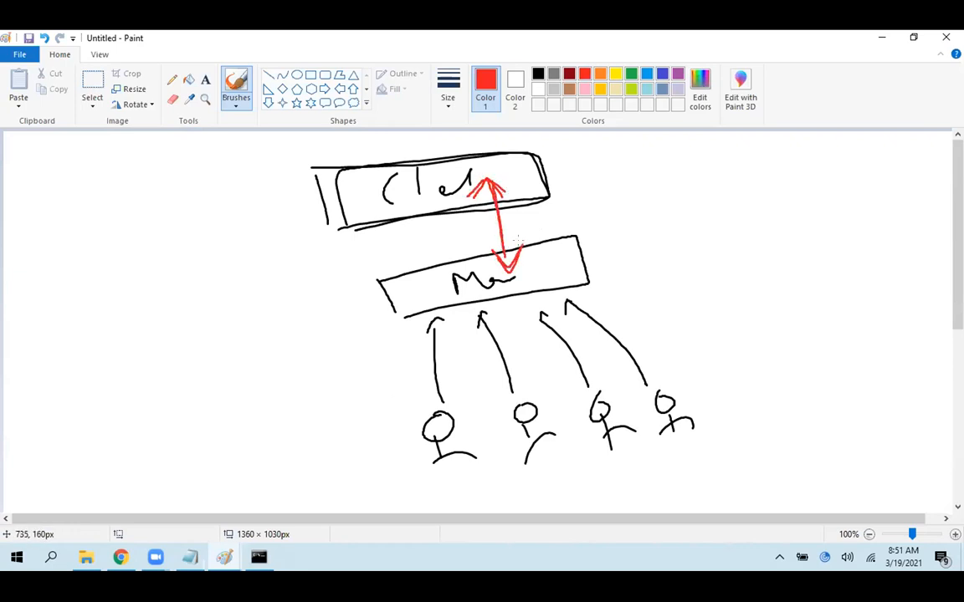
pyautogui.moveTo(418, 453); pyautogui.dragTo(319, 208)
pyautogui.moveTo(319, 207); pyautogui.dragTo(290, 271)
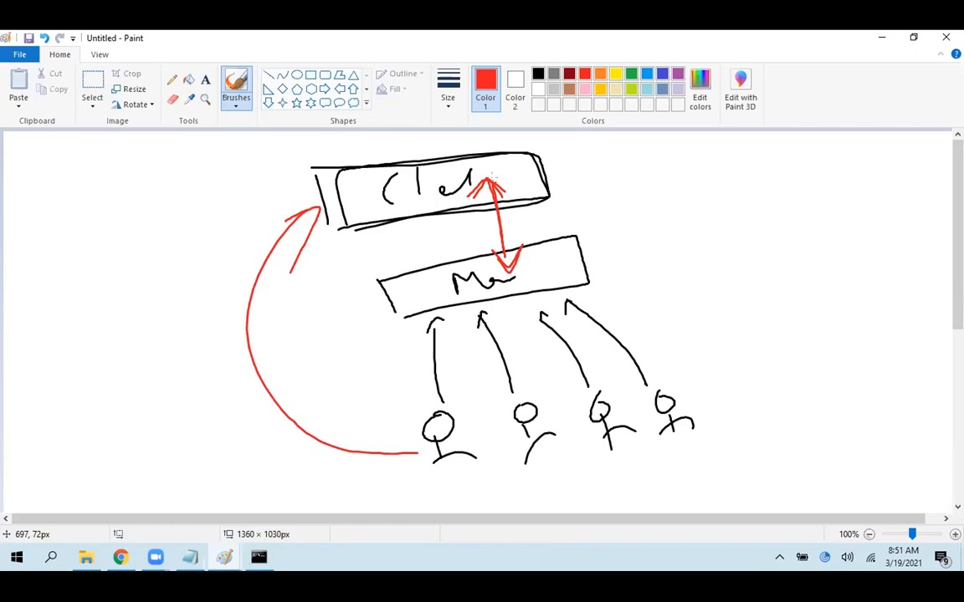
pyautogui.hotkey('ctrl', 'z')
pyautogui.hotkey('ctrl', 'z')
pyautogui.hotkey('ctrl', 'z')
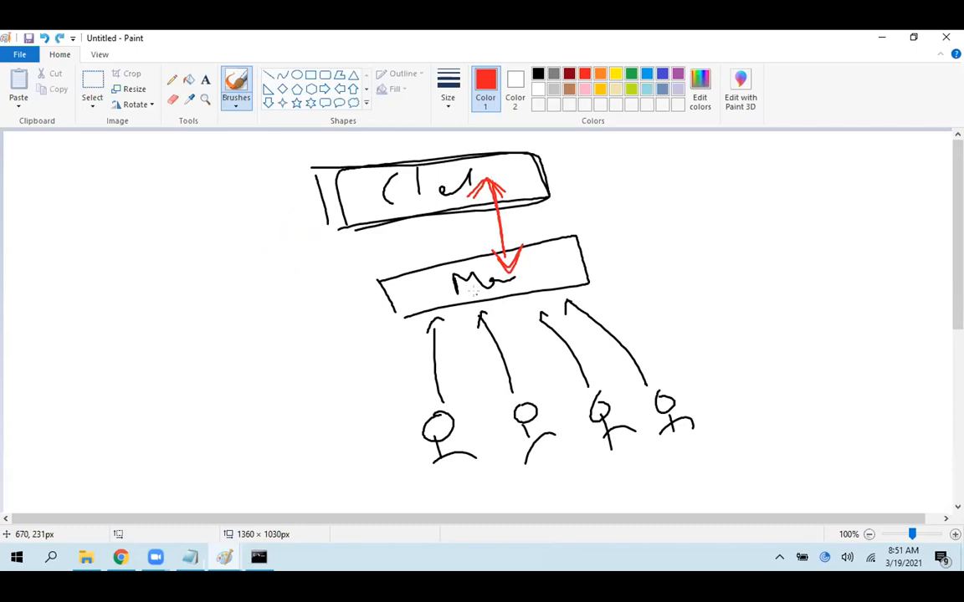
# Annotate the client box in red with a brace and an underlined 0.0.0.0/0, with a curved arrow reaching it from the fourth stick figure
pyautogui.moveTo(570, 144)
pyautogui.mouseDown()
pyautogui.moveTo(590, 194)
pyautogui.moveTo(567, 205)
pyautogui.mouseUp()
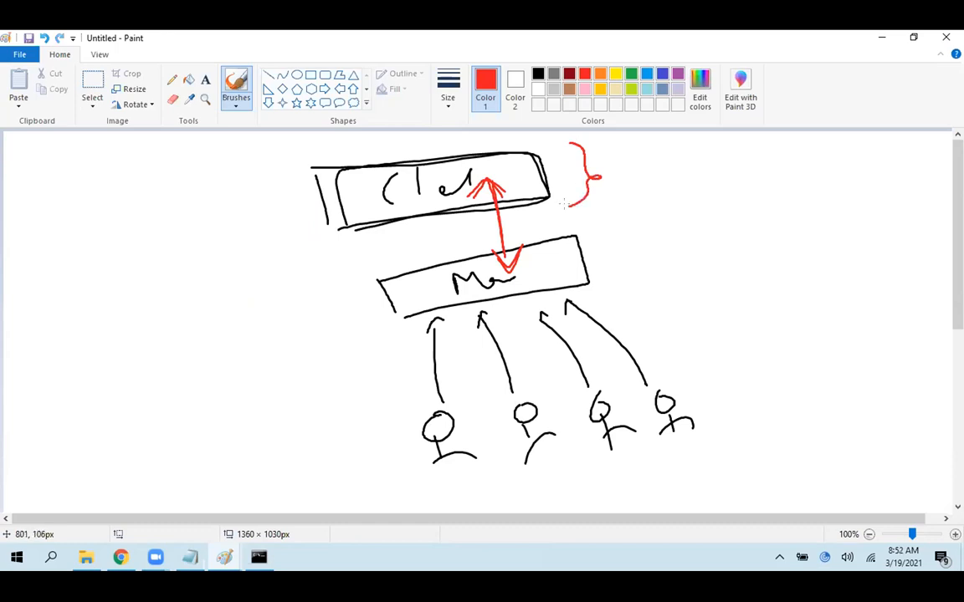
pyautogui.moveTo(643, 157)
pyautogui.mouseDown()
pyautogui.moveTo(654, 177)
pyautogui.moveTo(650, 167)
pyautogui.mouseUp()
pyautogui.click(667, 176)
pyautogui.moveTo(677, 164); pyautogui.dragTo(785, 159)
pyautogui.click(710, 170)
pyautogui.moveTo(816, 139); pyautogui.dragTo(803, 179)
pyautogui.moveTo(829, 154); pyautogui.dragTo(833, 159)
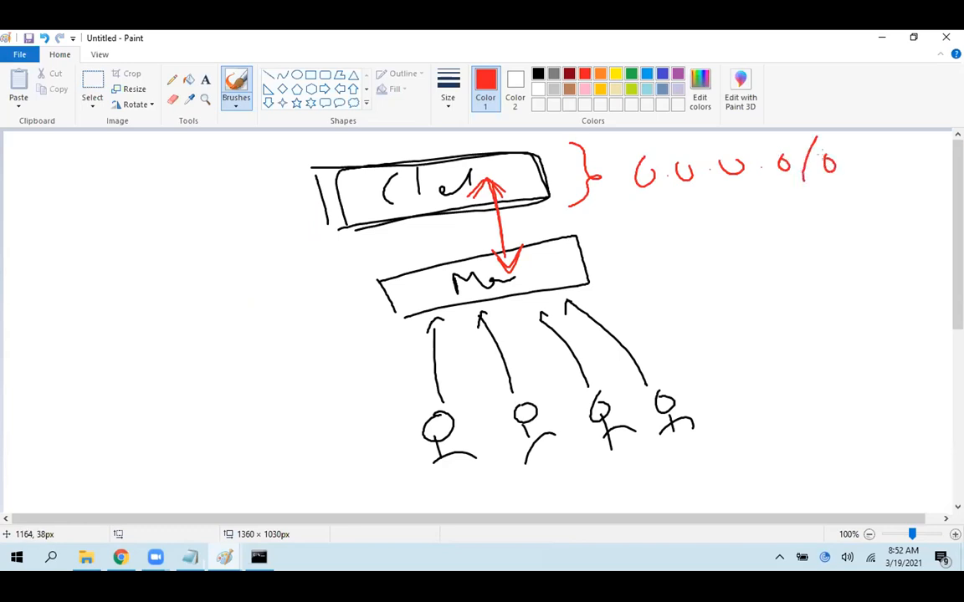
pyautogui.moveTo(640, 202); pyautogui.dragTo(828, 190)
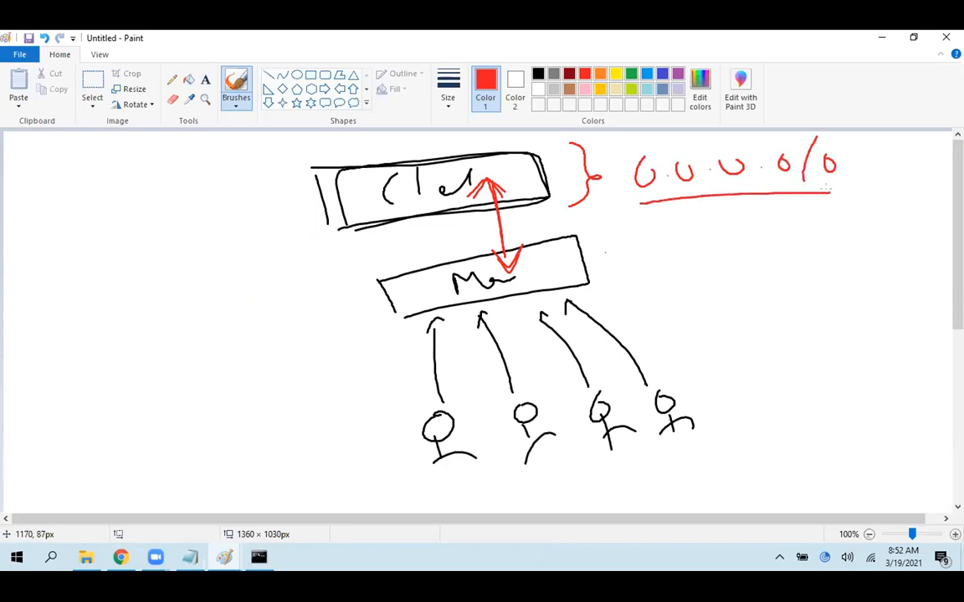
pyautogui.moveTo(674, 376)
pyautogui.mouseDown()
pyautogui.moveTo(706, 204)
pyautogui.moveTo(729, 217)
pyautogui.mouseUp()
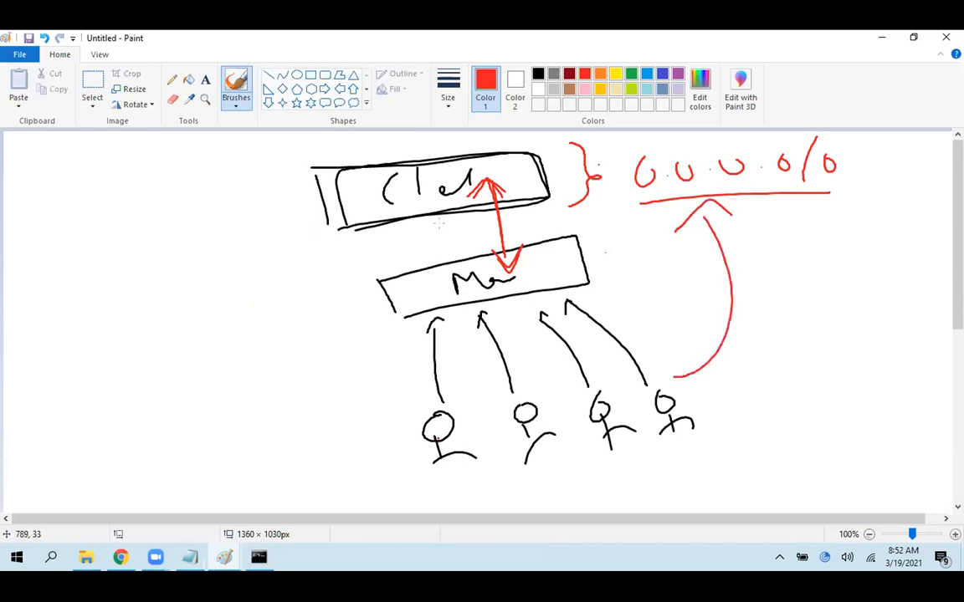
# Switch to the AWS console in Chrome and check the inbound security rules of the Web Server 1 instance
pyautogui.click(124, 558)
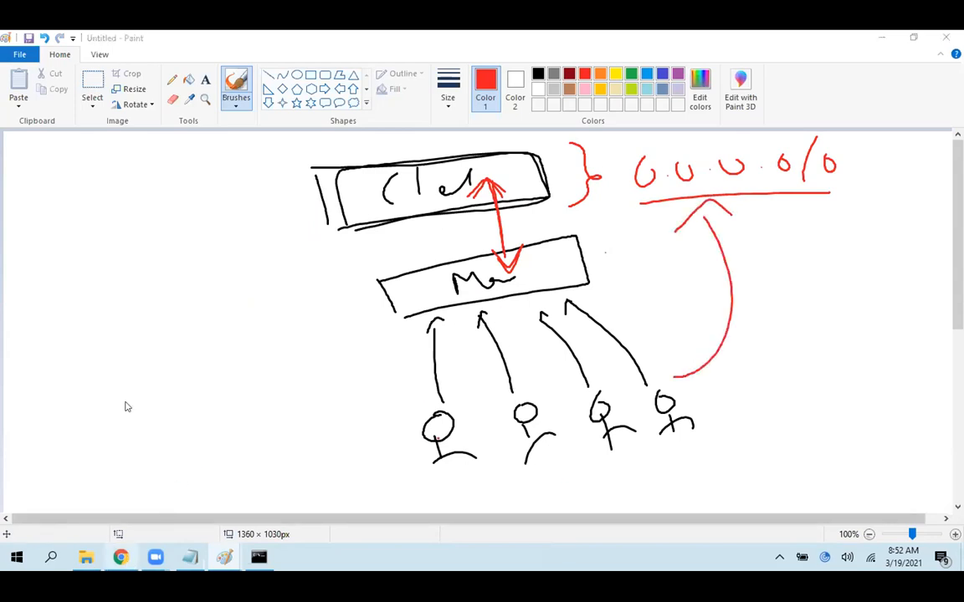
pyautogui.click(144, 38)
pyautogui.click(43, 300)
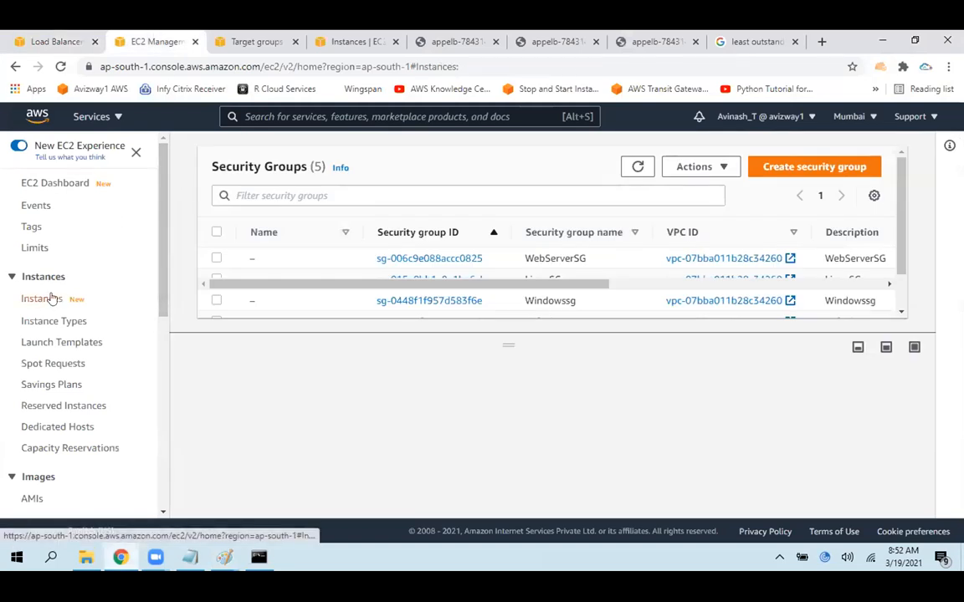
pyautogui.click(187, 225)
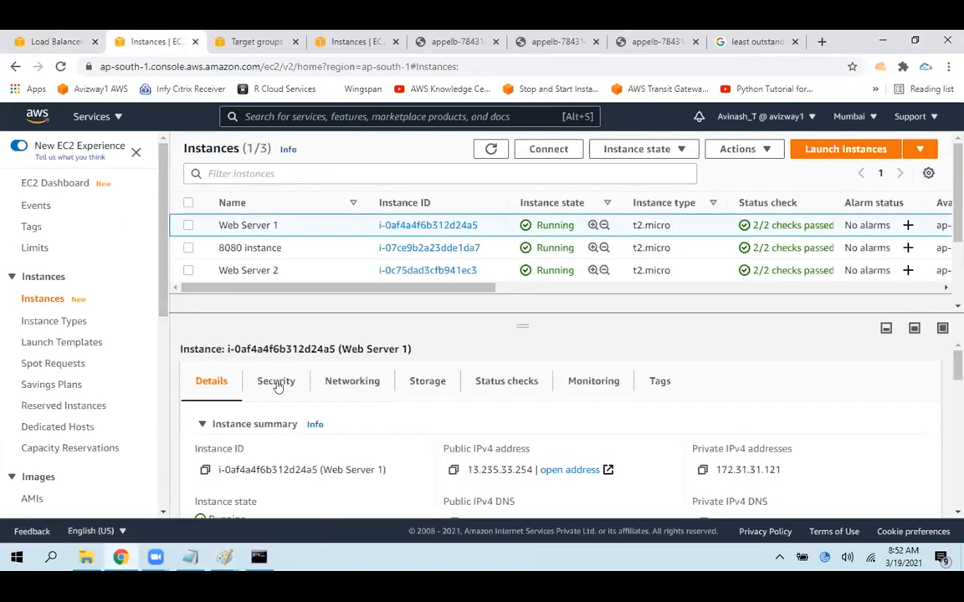
pyautogui.click(276, 381)
pyautogui.scroll(-5, 456, 391)
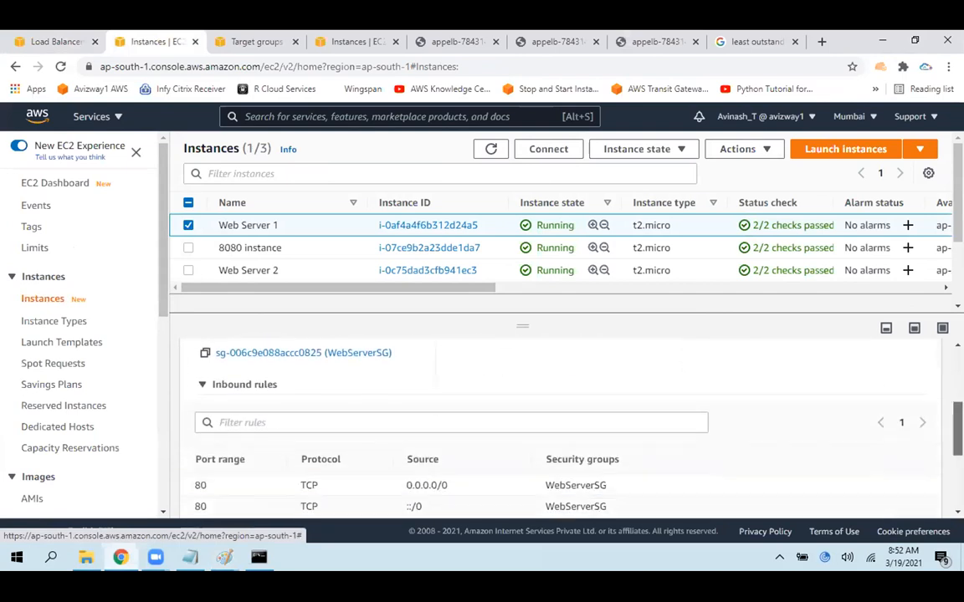
pyautogui.moveTo(405, 408); pyautogui.dragTo(617, 419)
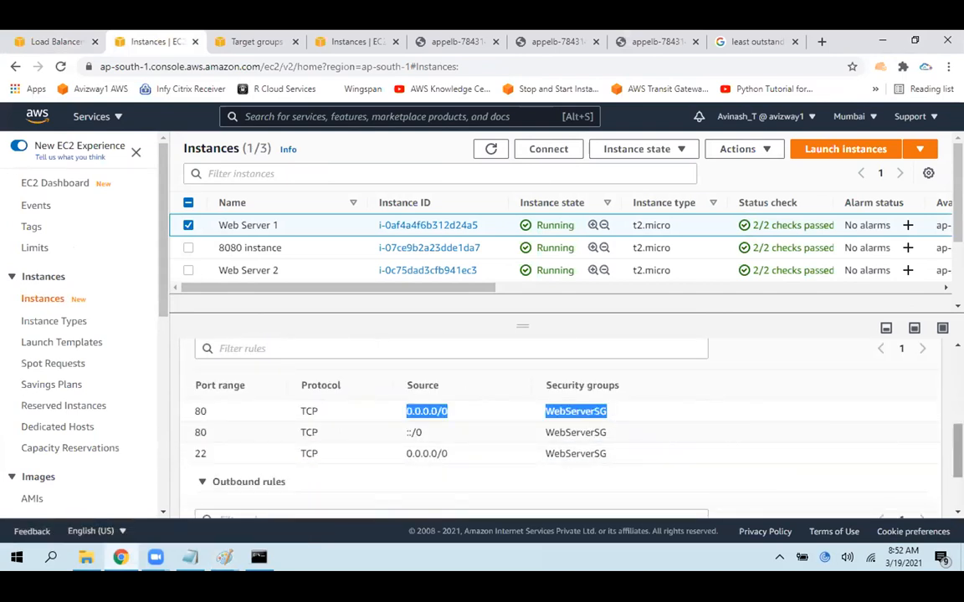
pyautogui.scroll(5, 865, 372)
# Load Web Server 1's public IPv4 address in place of the port 8888 load balancer page, and close the Google search page
pyautogui.click(216, 381)
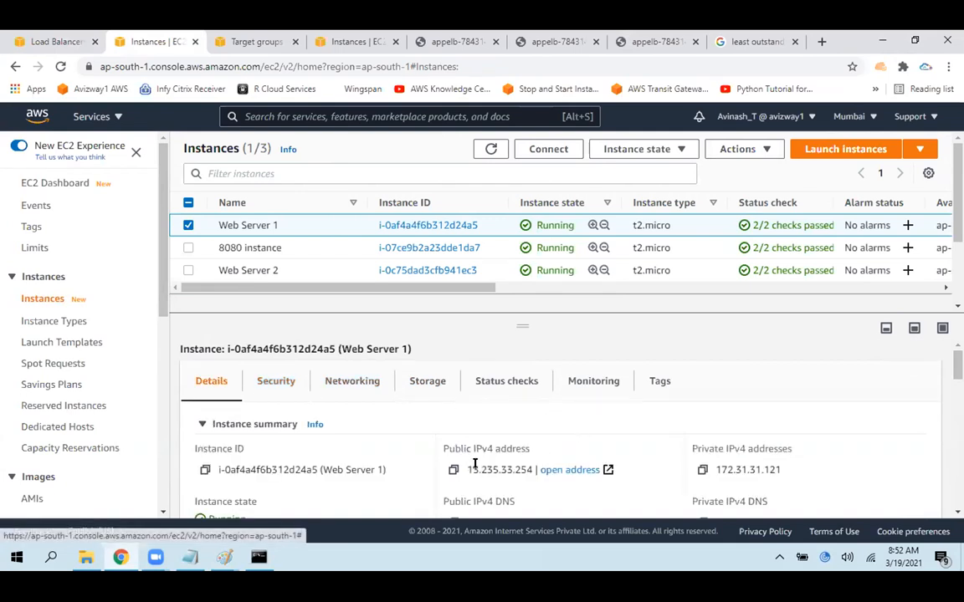
pyautogui.click(453, 470)
pyautogui.click(629, 41)
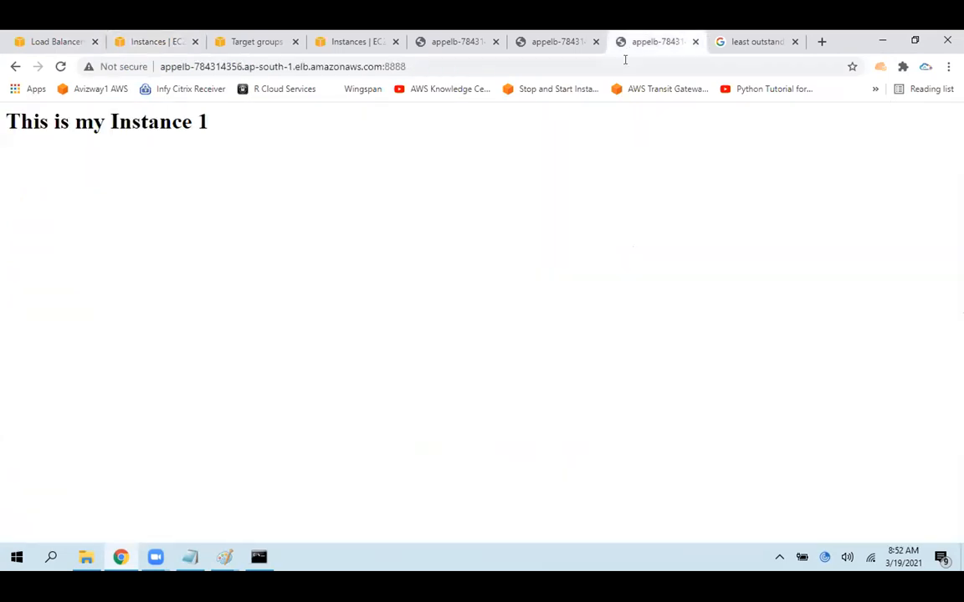
pyautogui.click(625, 62)
pyautogui.hotkey('ctrl', 'v')
pyautogui.press('Return')
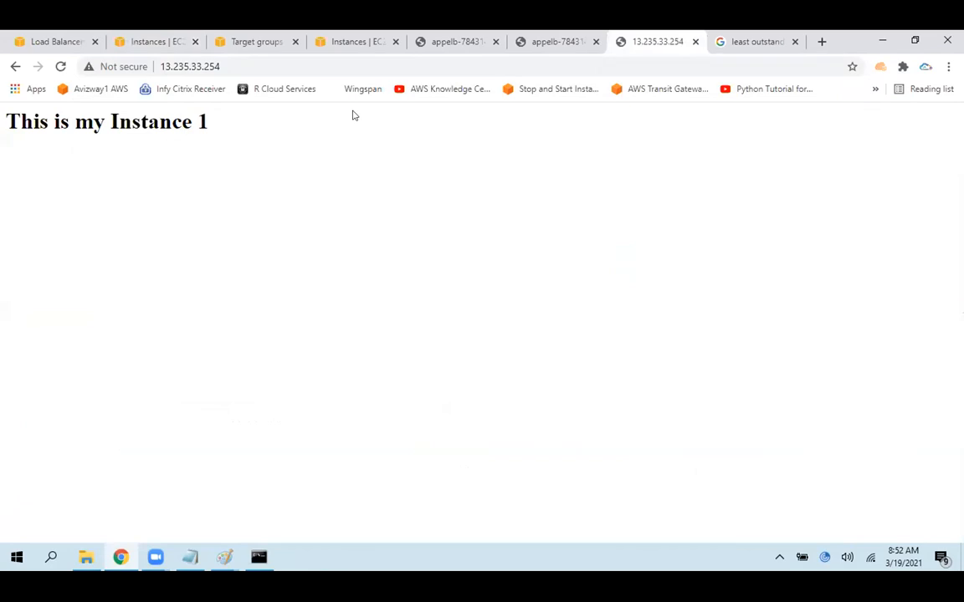
pyautogui.moveTo(353, 115); pyautogui.dragTo(8, 153)
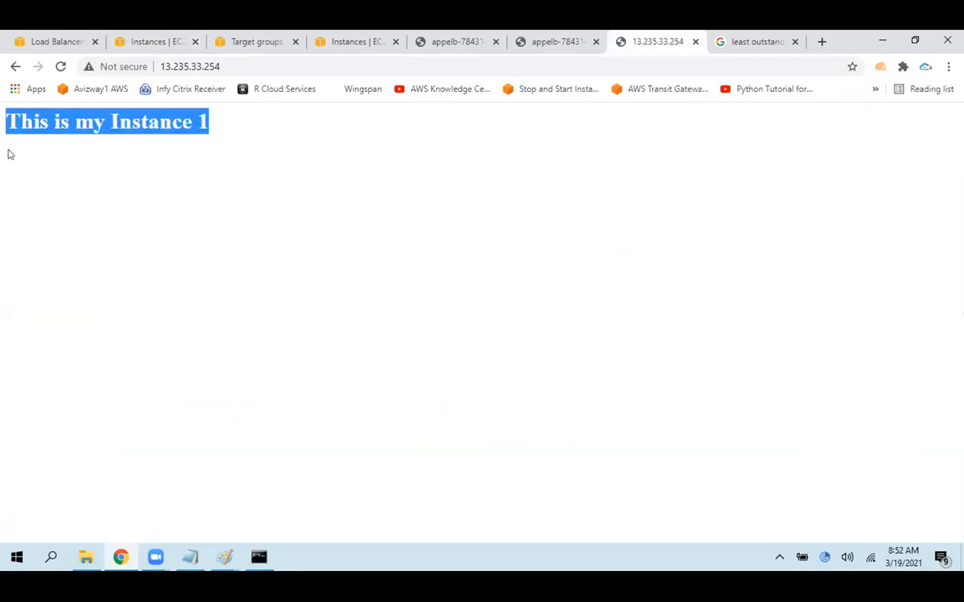
pyautogui.click(792, 44)
pyautogui.hotkey('ctrl', 'w')
# Copy the 8080 instance's public IPv4 address from the EC2 instances list and load it in a new browser tab
pyautogui.click(102, 40)
pyautogui.click(144, 35)
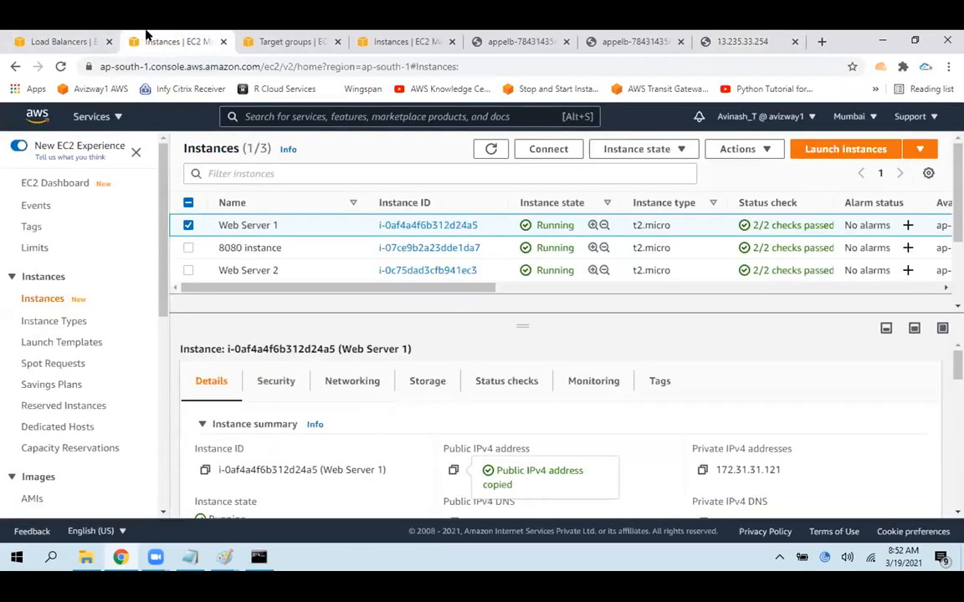
pyautogui.click(188, 226)
pyautogui.click(188, 248)
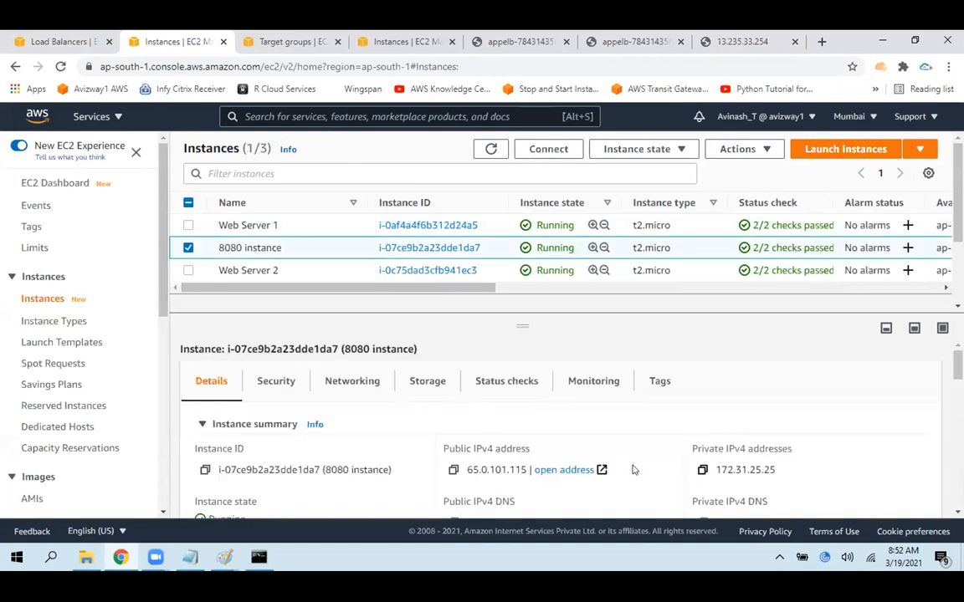
pyautogui.click(452, 470)
pyautogui.click(822, 41)
pyautogui.hotkey('ctrl', 'v')
pyautogui.press('Return')
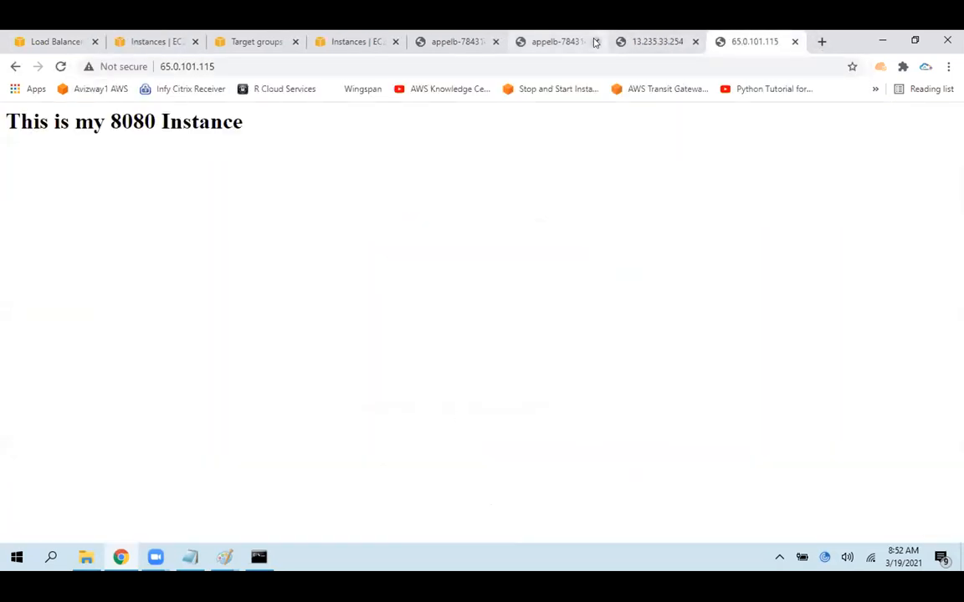
# Close one of the two load balancer pages and examine the DNS address and content of the remaining one
pyautogui.click(596, 41)
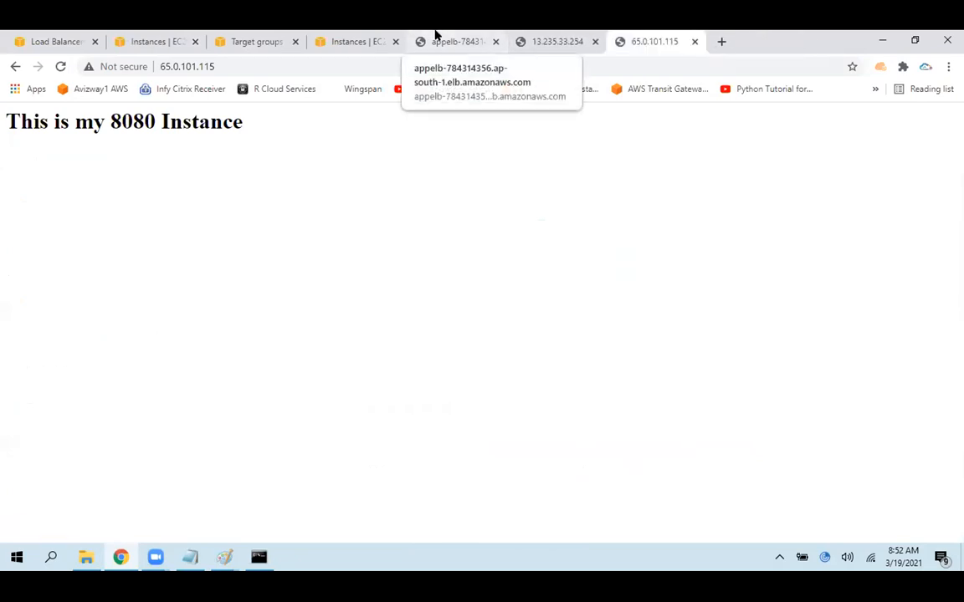
pyautogui.click(435, 33)
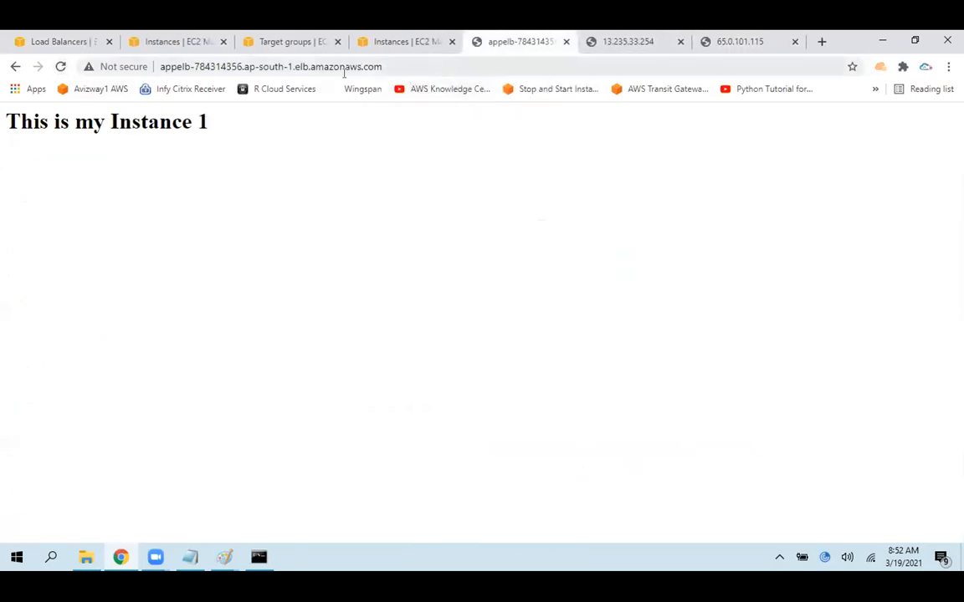
pyautogui.click(343, 67)
pyautogui.click(450, 66)
pyautogui.moveTo(164, 65); pyautogui.dragTo(164, 65)
pyautogui.click(430, 217)
pyautogui.moveTo(193, 125); pyautogui.dragTo(60, 134)
pyautogui.click(431, 169)
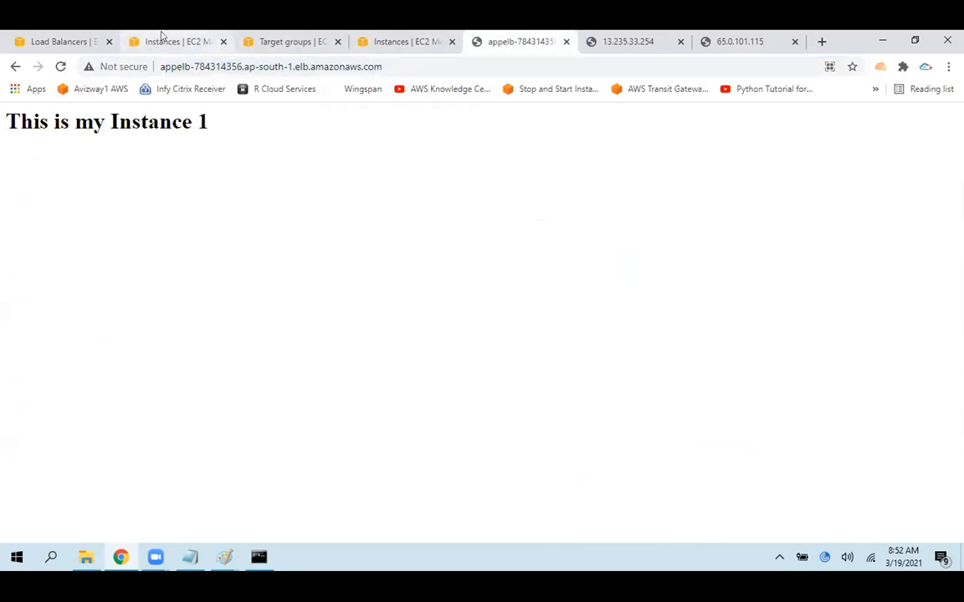
# Close the Target groups page and the duplicate Instances page, and return to the remaining EC2 instances list
pyautogui.click(251, 39)
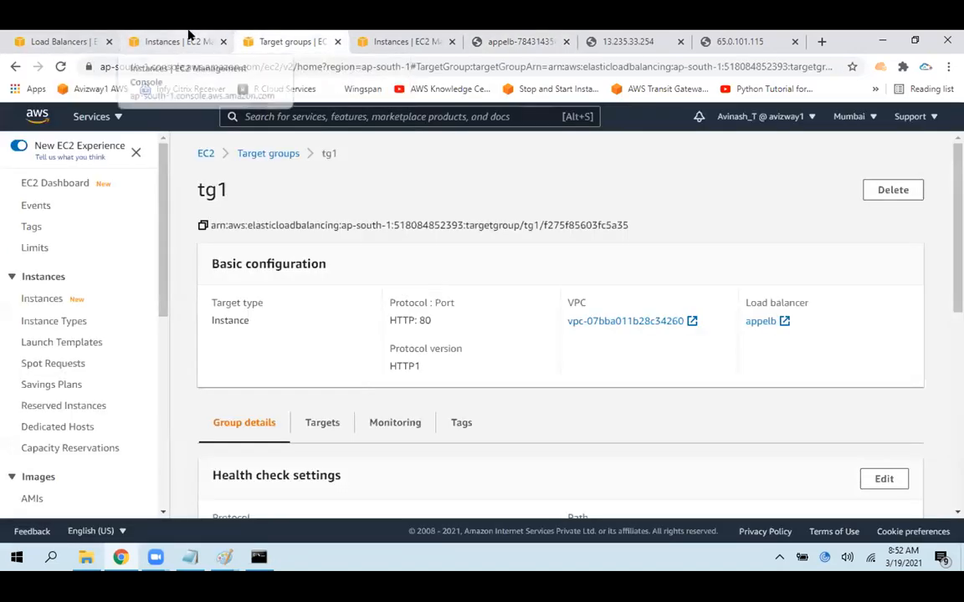
pyautogui.click(337, 41)
pyautogui.click(337, 41)
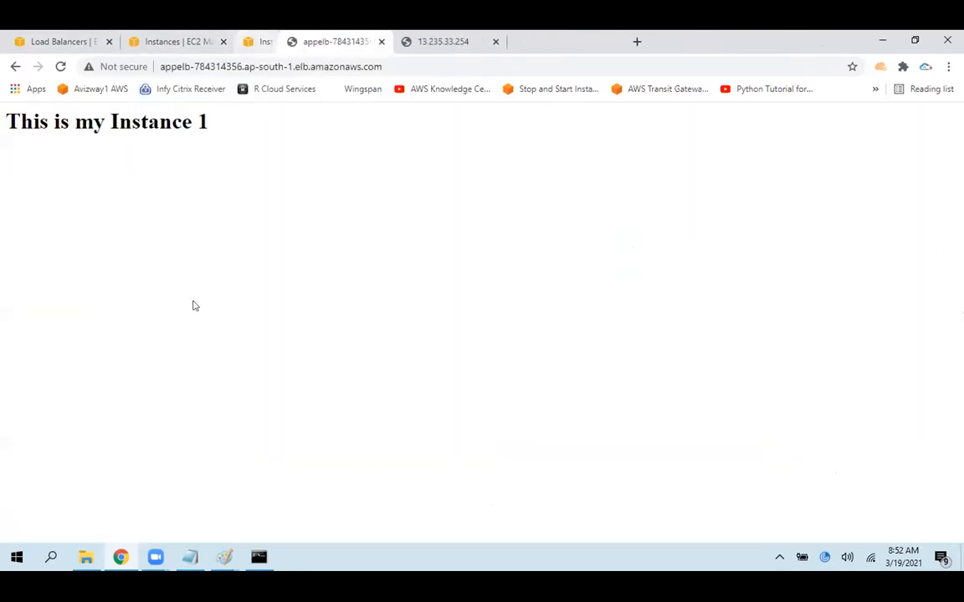
pyautogui.click(178, 41)
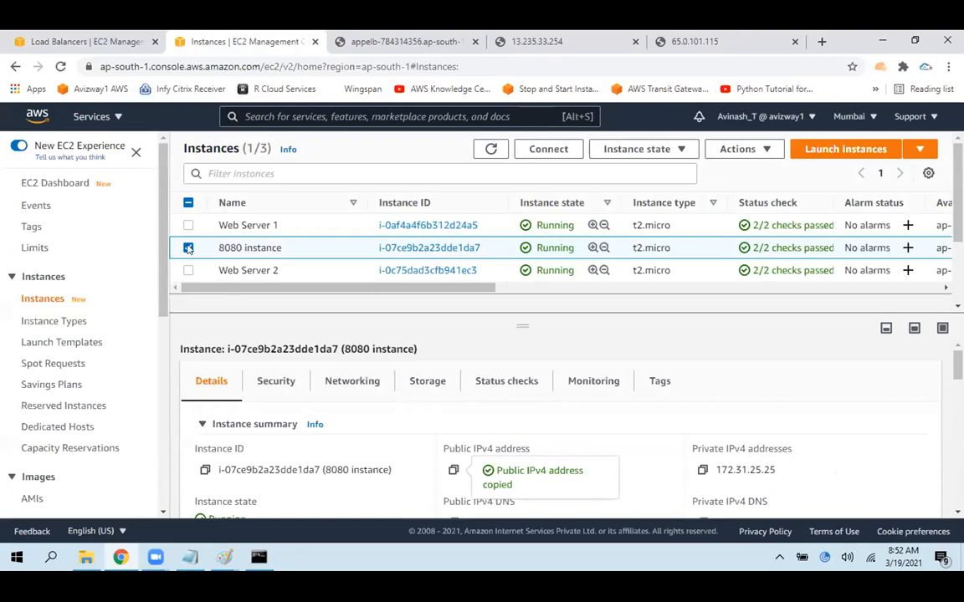
# Select only Web Server 1 in the instances list and show its security group and inbound rules
pyautogui.click(189, 248)
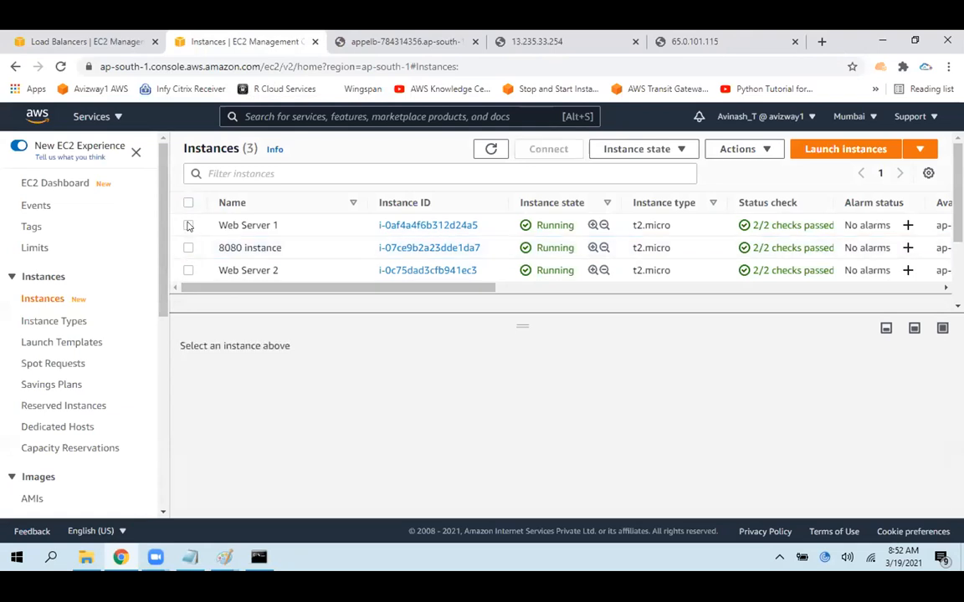
pyautogui.click(188, 225)
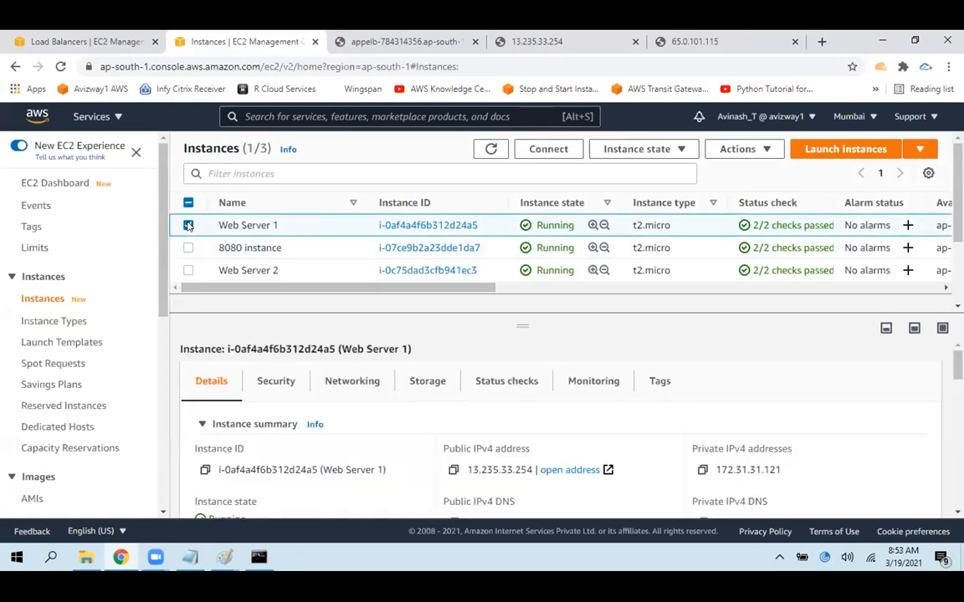
pyautogui.click(188, 270)
pyautogui.click(188, 270)
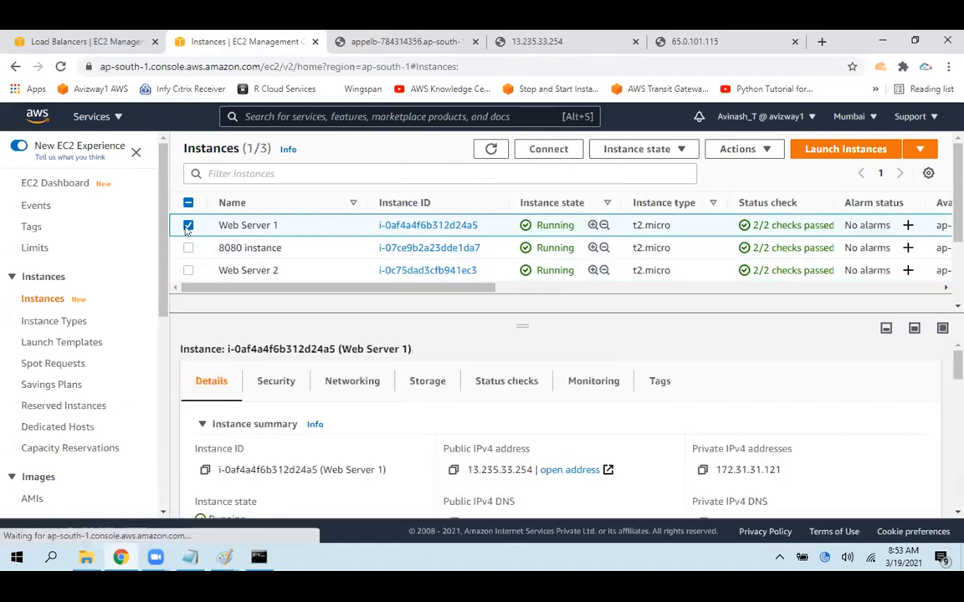
pyautogui.click(188, 225)
pyautogui.click(188, 225)
pyautogui.click(188, 225)
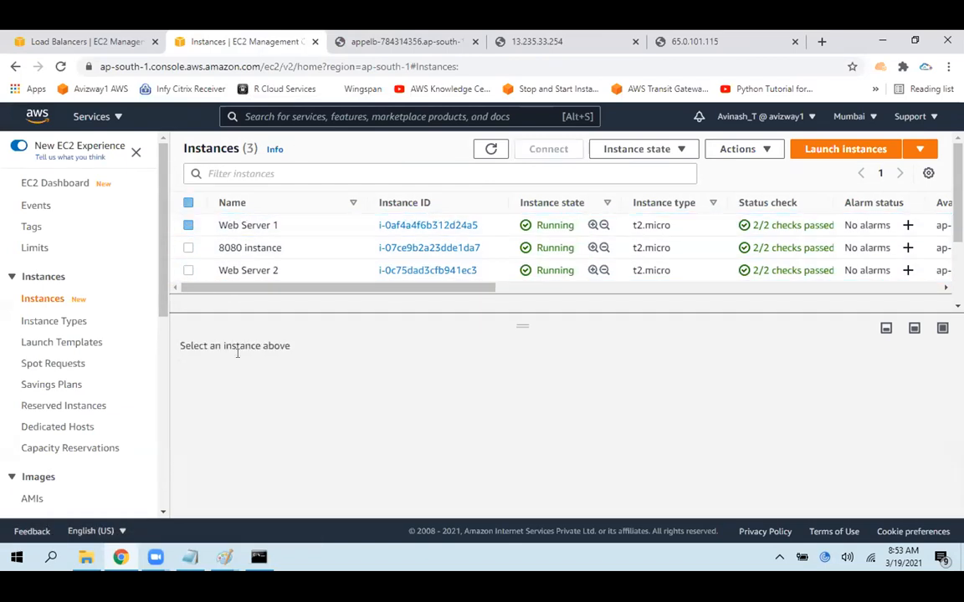
pyautogui.click(188, 225)
pyautogui.click(275, 380)
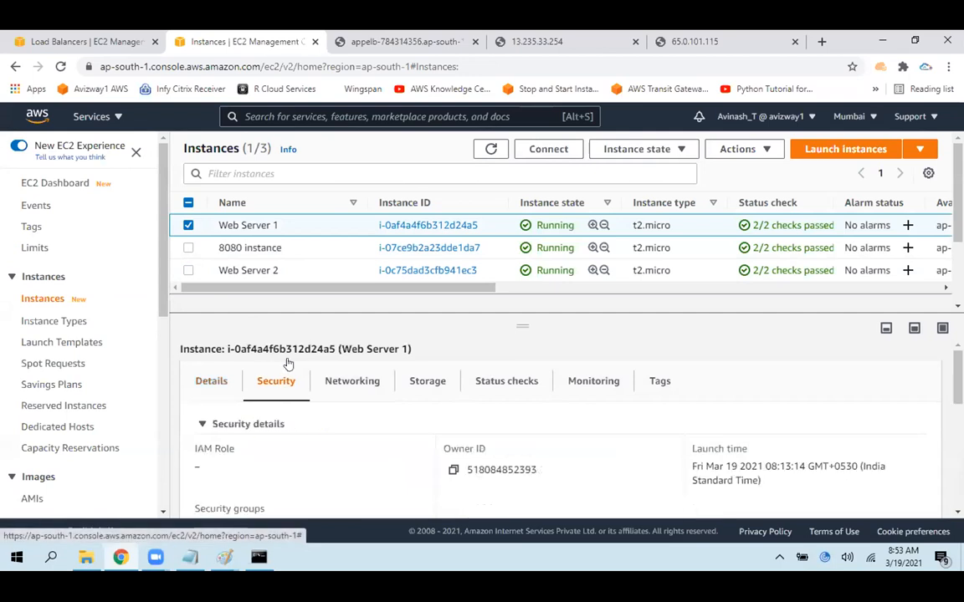
pyautogui.scroll(-3, 450, 393)
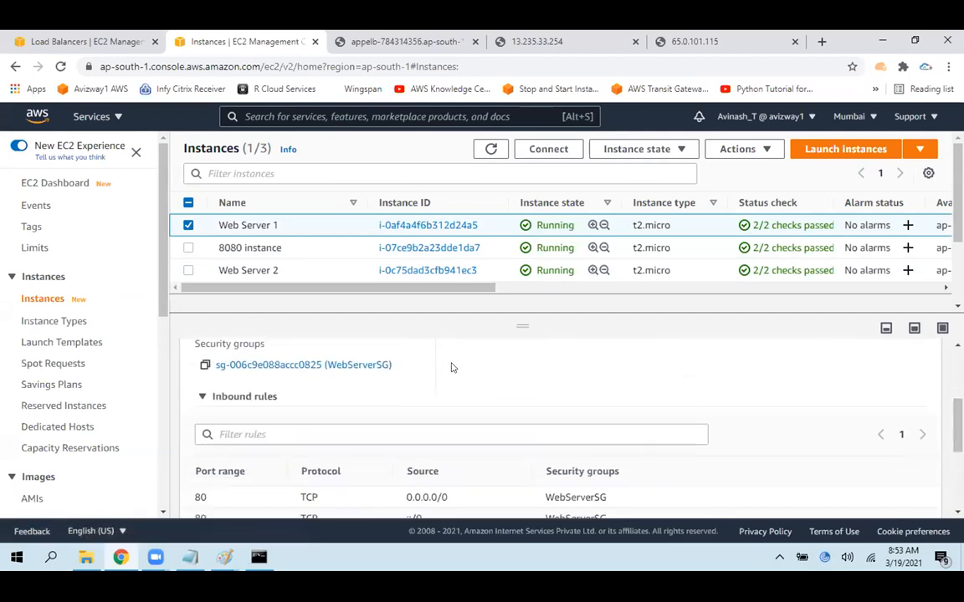
# Open the WebServerSG security group in a separate browser tab and start editing its inbound rules
pyautogui.rightClick(347, 366)
pyautogui.click(392, 374)
pyautogui.click(340, 44)
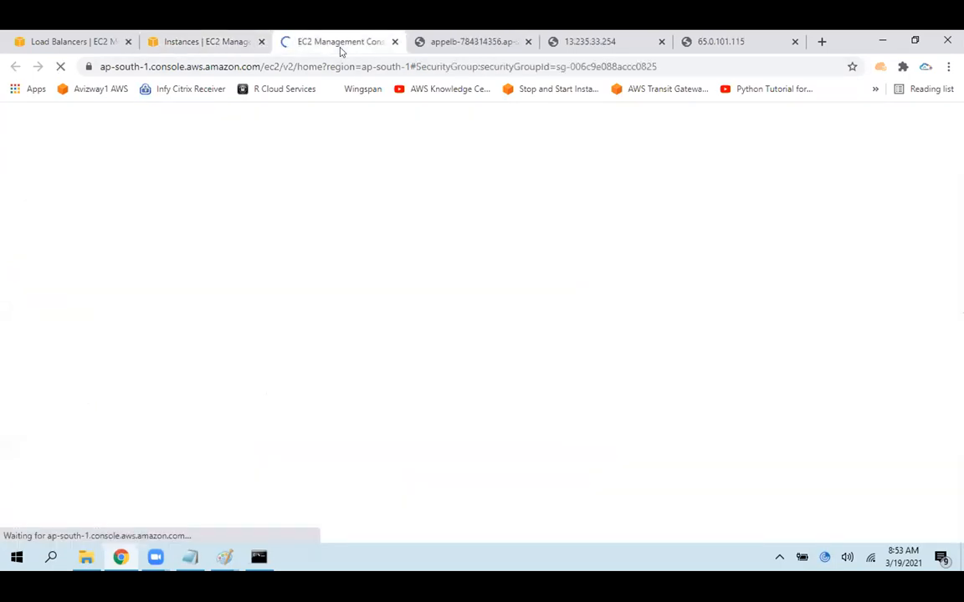
pyautogui.click(816, 457)
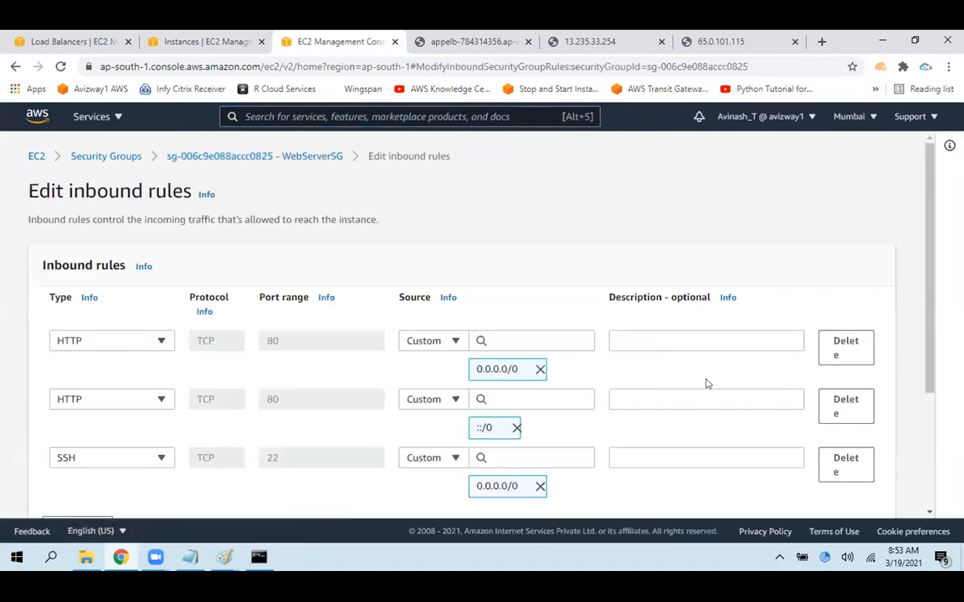
# Delete the two HTTP port 80 inbound rules with sources ::/0 and 0.0.0.0/0, keeping only the SSH rule
pyautogui.click(843, 406)
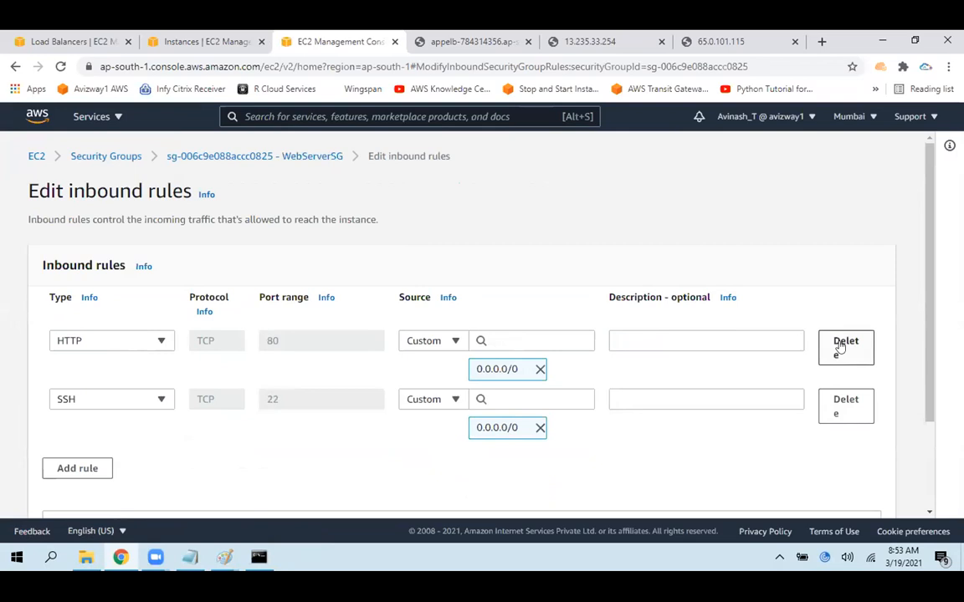
pyautogui.click(840, 342)
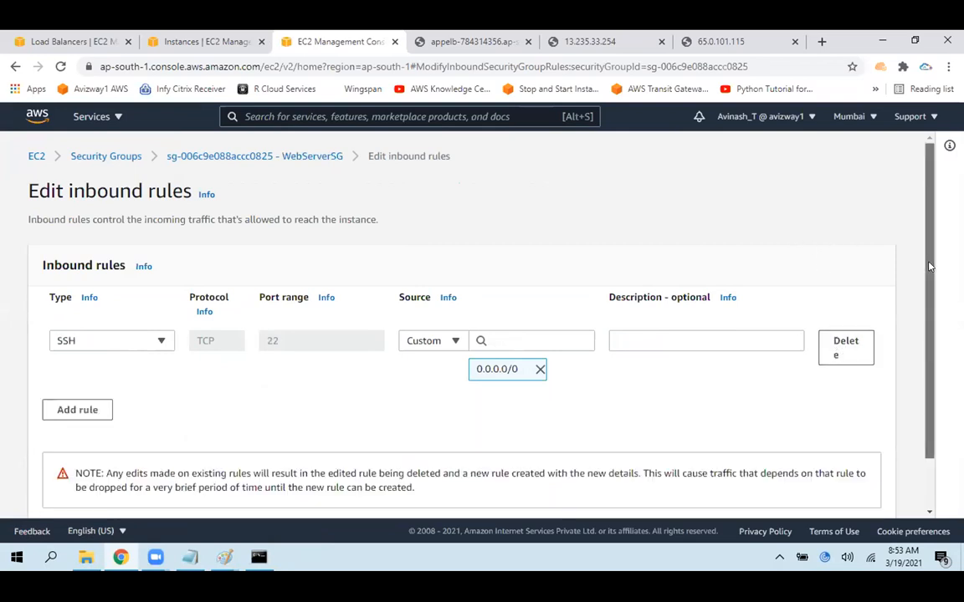
pyautogui.scroll(-1, 929, 266)
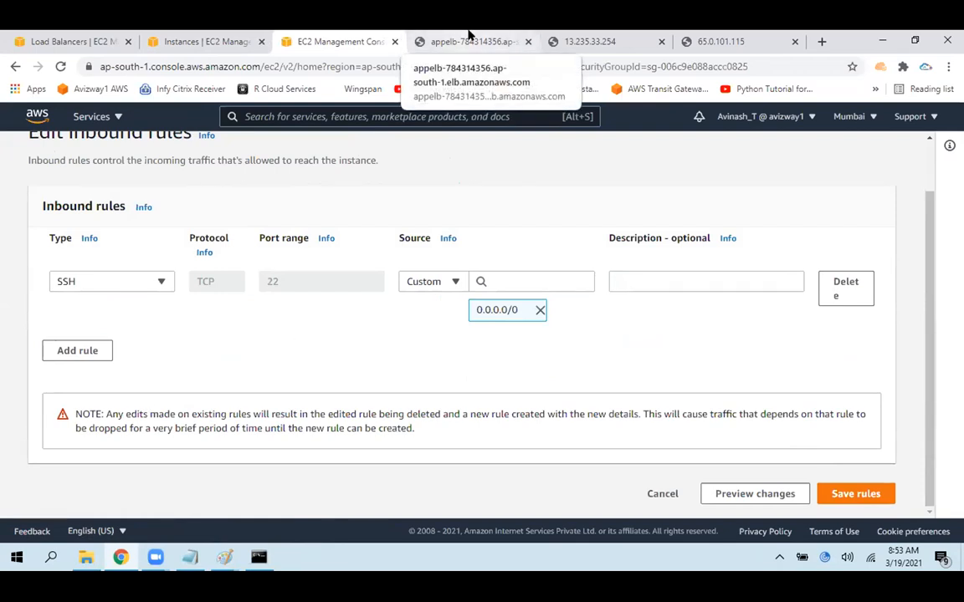
# Add a new inbound rule of type HTTP on port 80
pyautogui.click(101, 351)
pyautogui.click(115, 345)
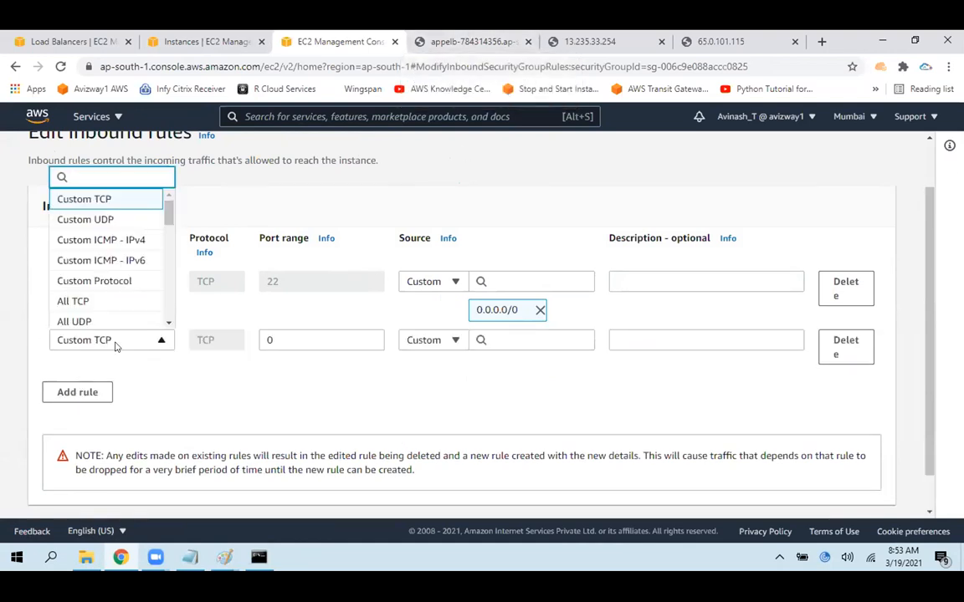
pyautogui.write('htt')
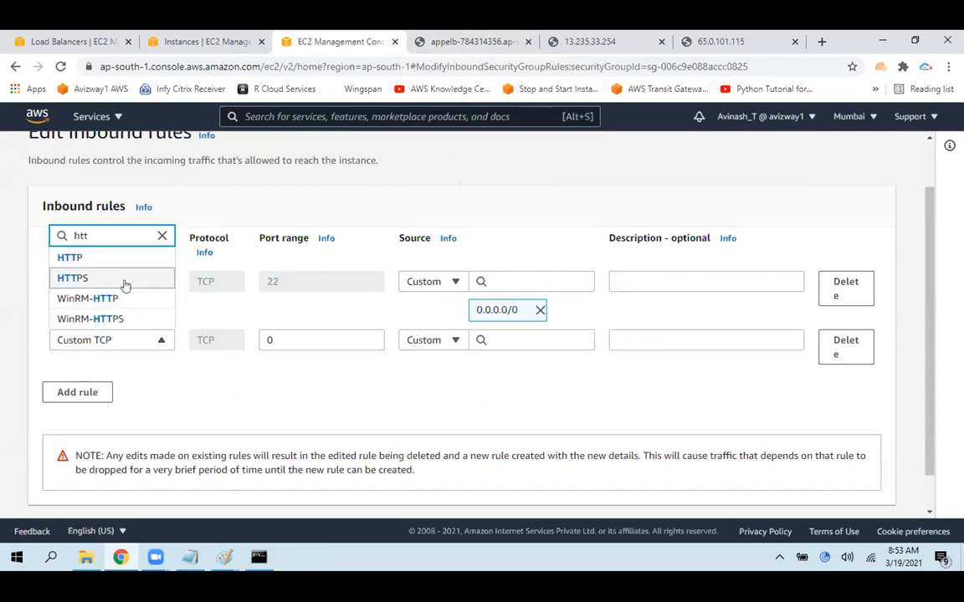
pyautogui.click(83, 258)
pyautogui.moveTo(295, 339); pyautogui.dragTo(261, 343)
pyautogui.click(290, 386)
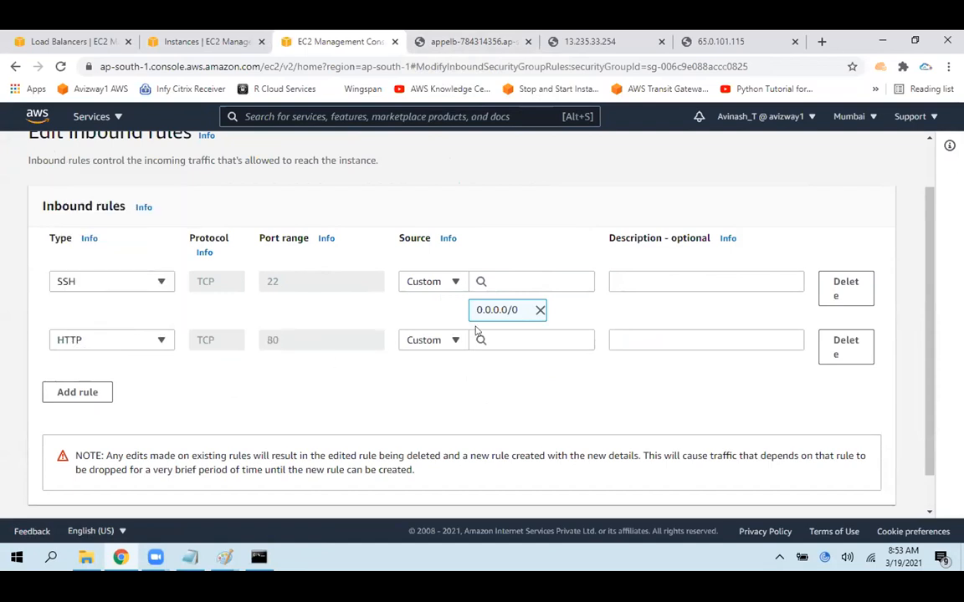
# Set the source of the new HTTP port 80 rule to the ELBSG security group, searching for "sg"
pyautogui.click(530, 336)
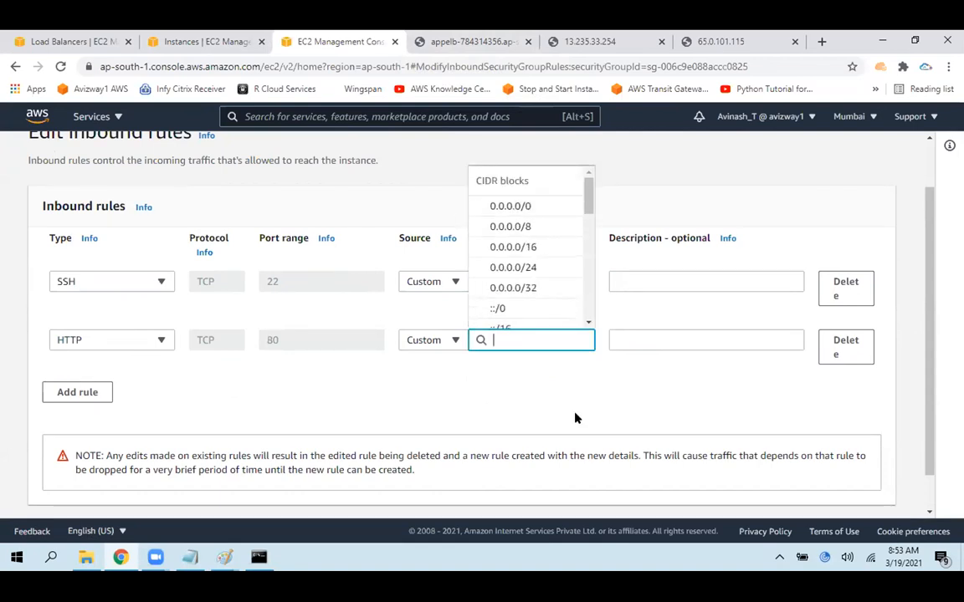
pyautogui.click(494, 392)
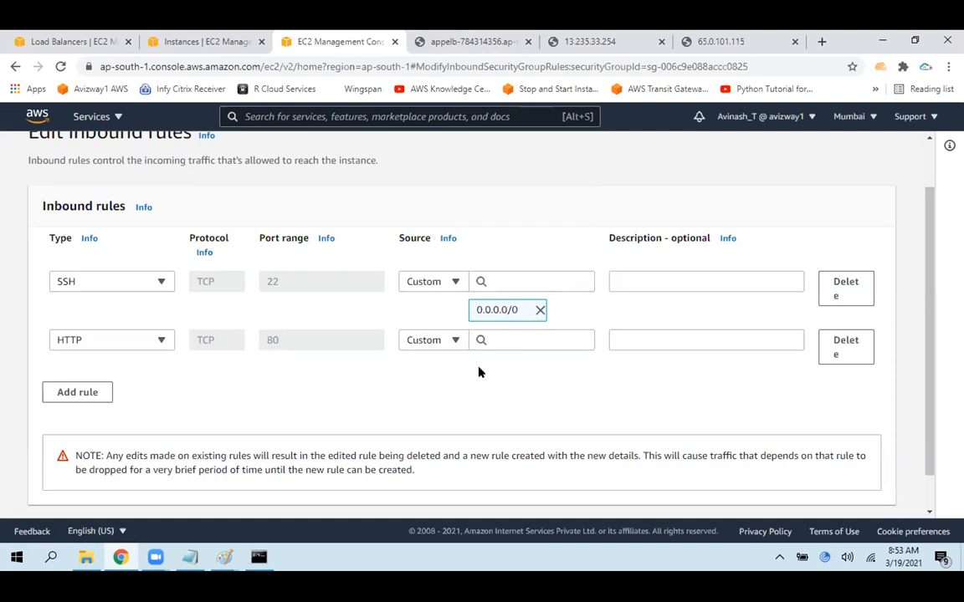
pyautogui.click(514, 341)
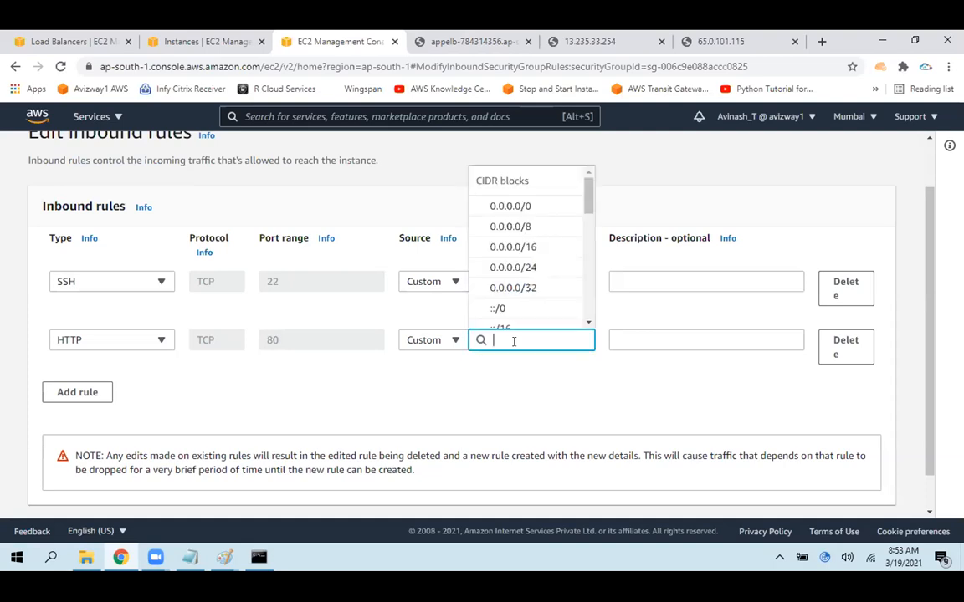
pyautogui.write('sg')
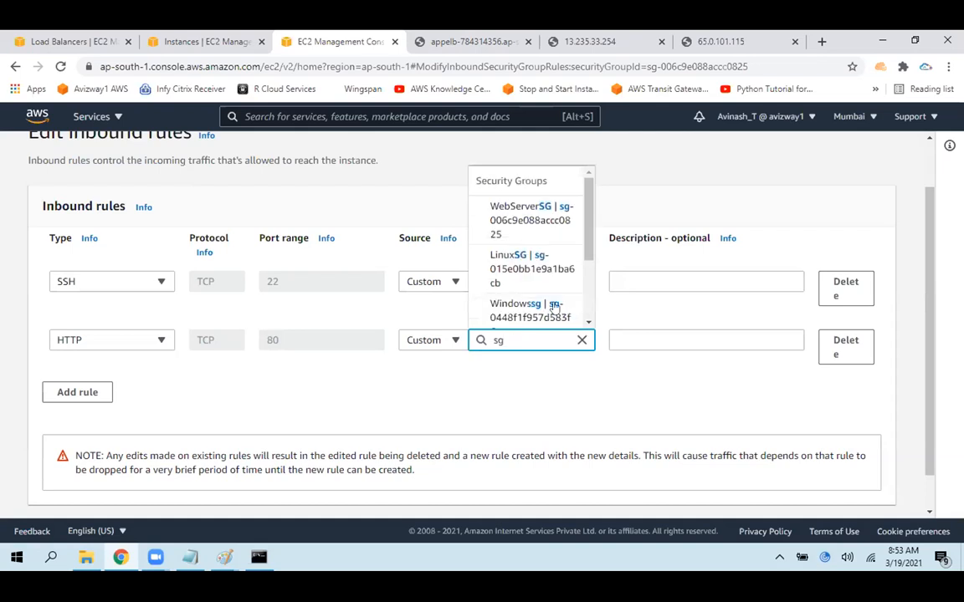
pyautogui.moveTo(590, 234); pyautogui.dragTo(591, 280)
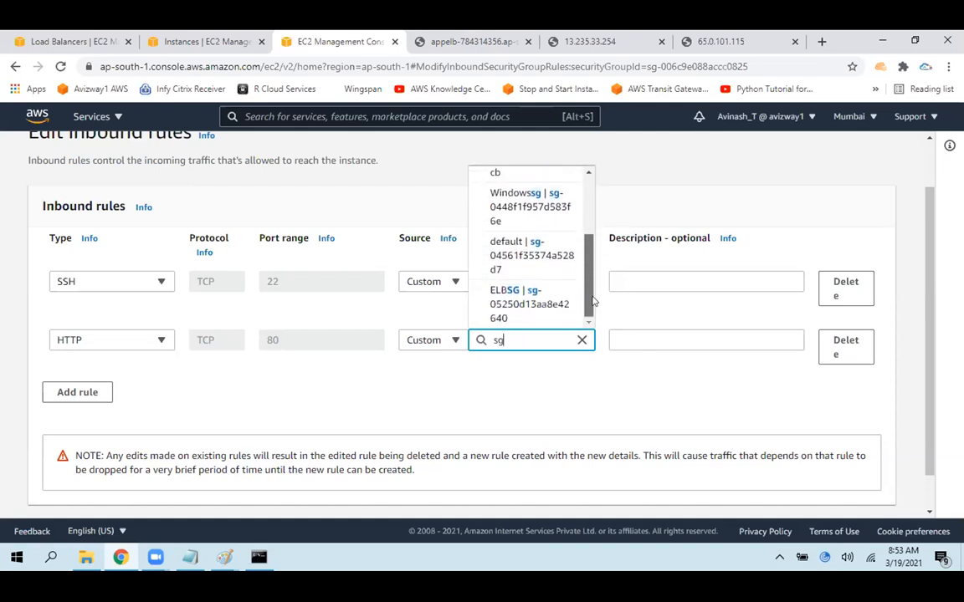
pyautogui.click(532, 290)
pyautogui.click(282, 446)
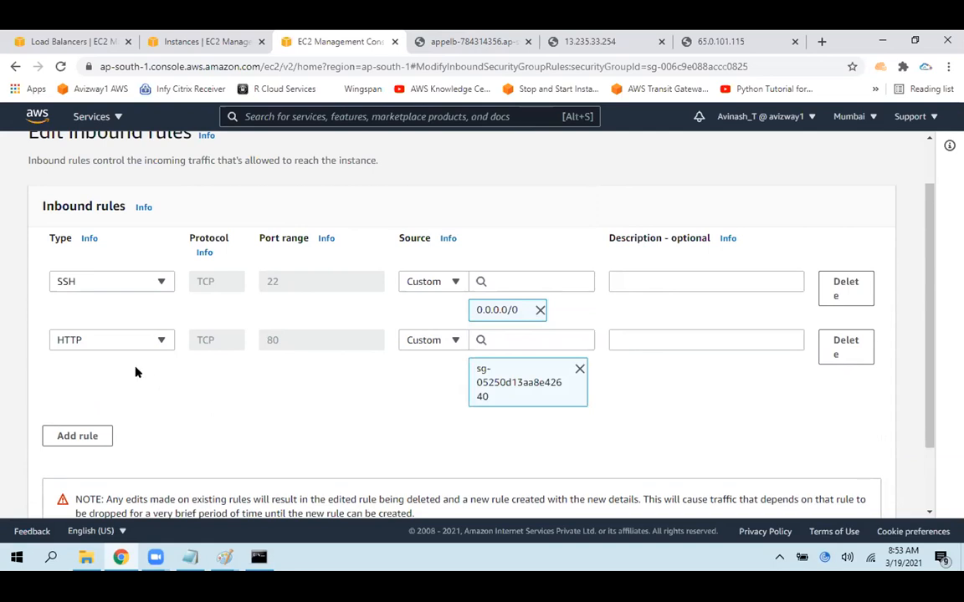
# Review the new HTTP rule's port and source, and compare it with Web Server 1's security group in the instances list
pyautogui.moveTo(42, 342); pyautogui.dragTo(290, 390)
pyautogui.click(283, 371)
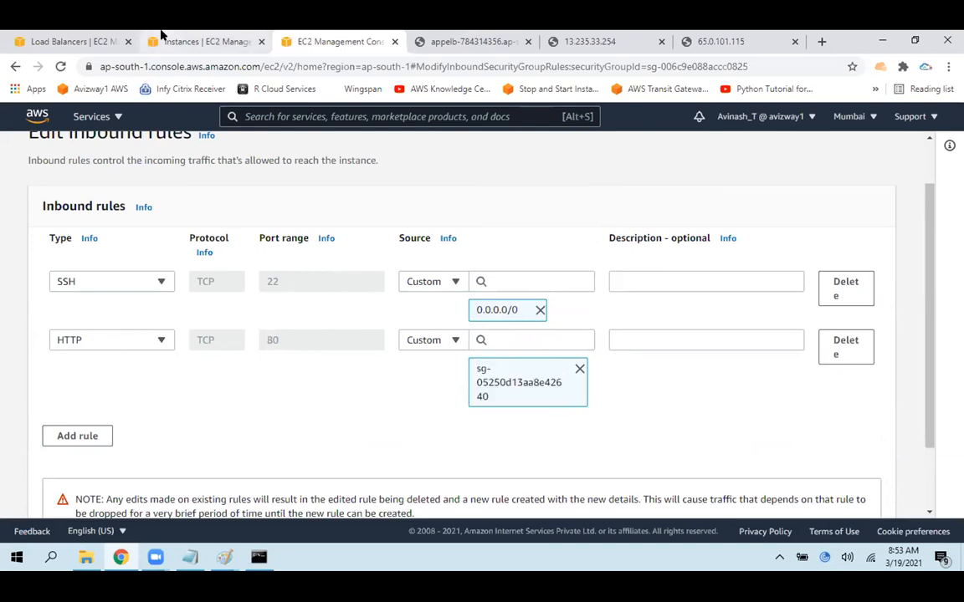
pyautogui.click(205, 35)
pyautogui.moveTo(409, 364); pyautogui.dragTo(215, 361)
pyautogui.click(483, 355)
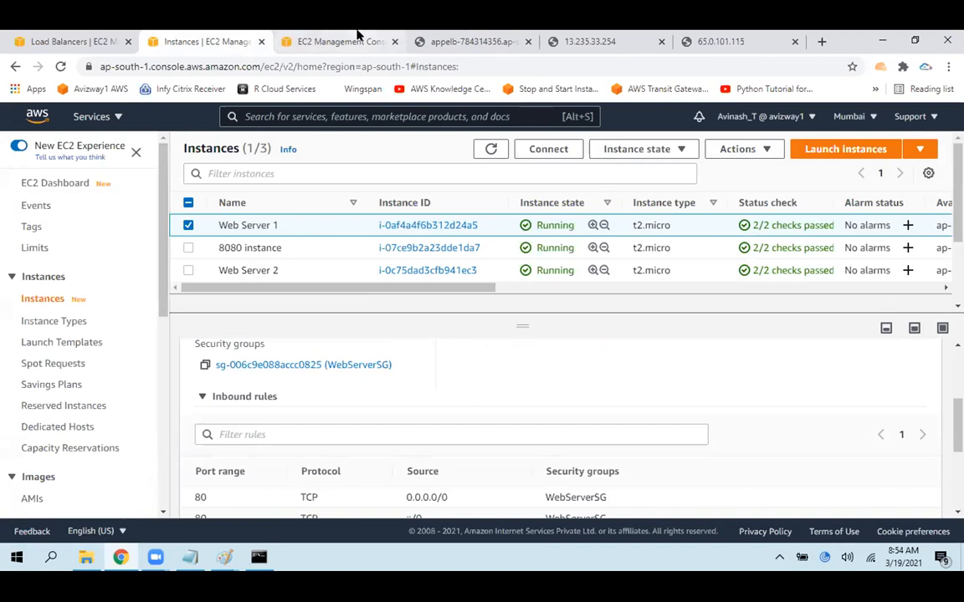
pyautogui.click(356, 37)
pyautogui.moveTo(284, 338); pyautogui.dragTo(262, 340)
pyautogui.click(287, 395)
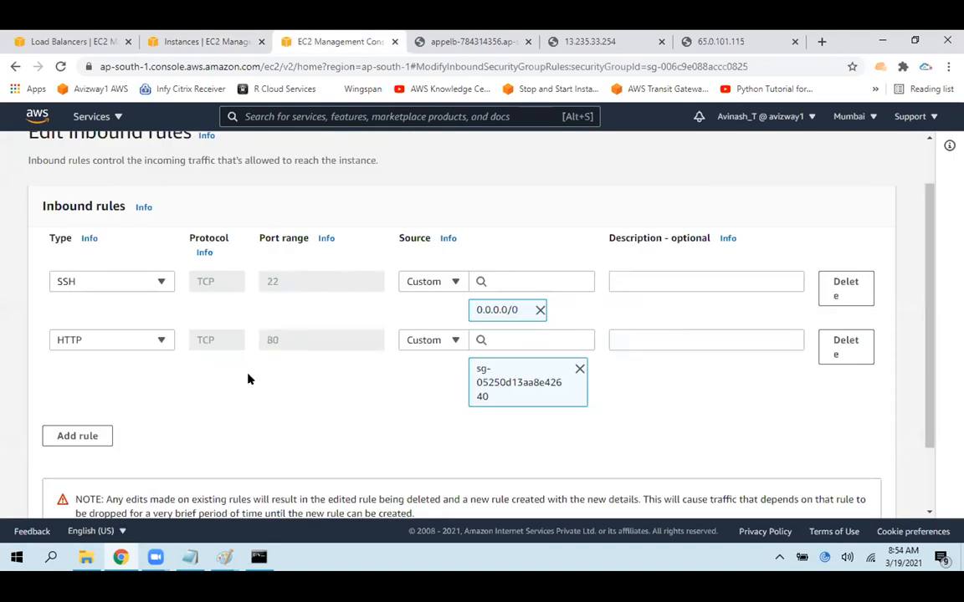
pyautogui.moveTo(497, 402); pyautogui.dragTo(431, 330)
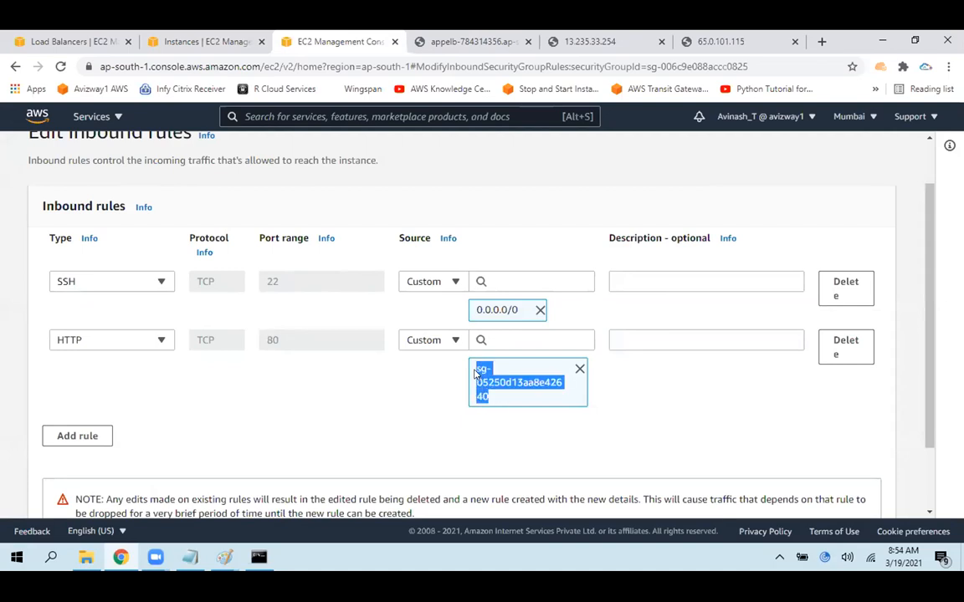
pyautogui.click(406, 370)
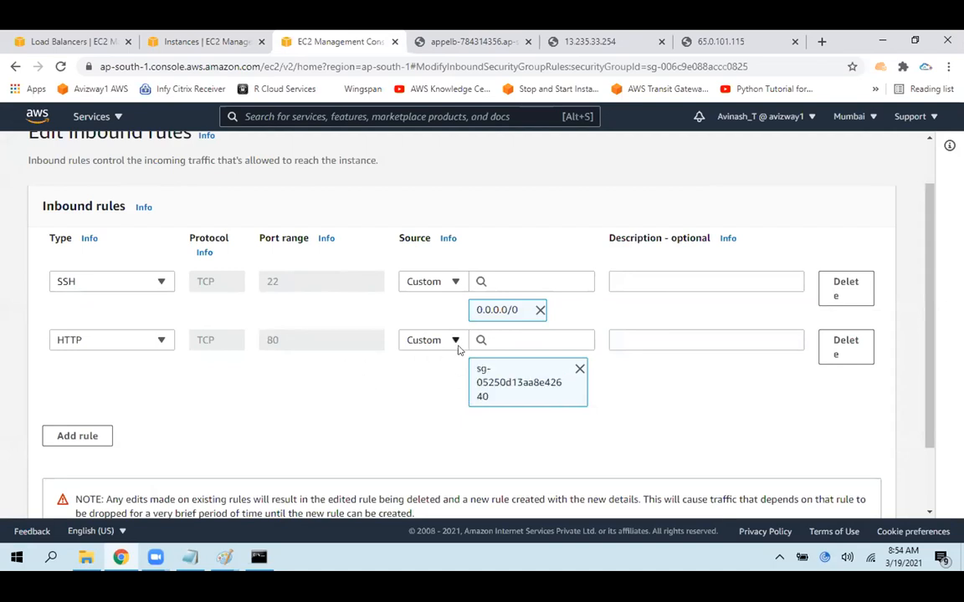
pyautogui.moveTo(499, 408); pyautogui.dragTo(429, 332)
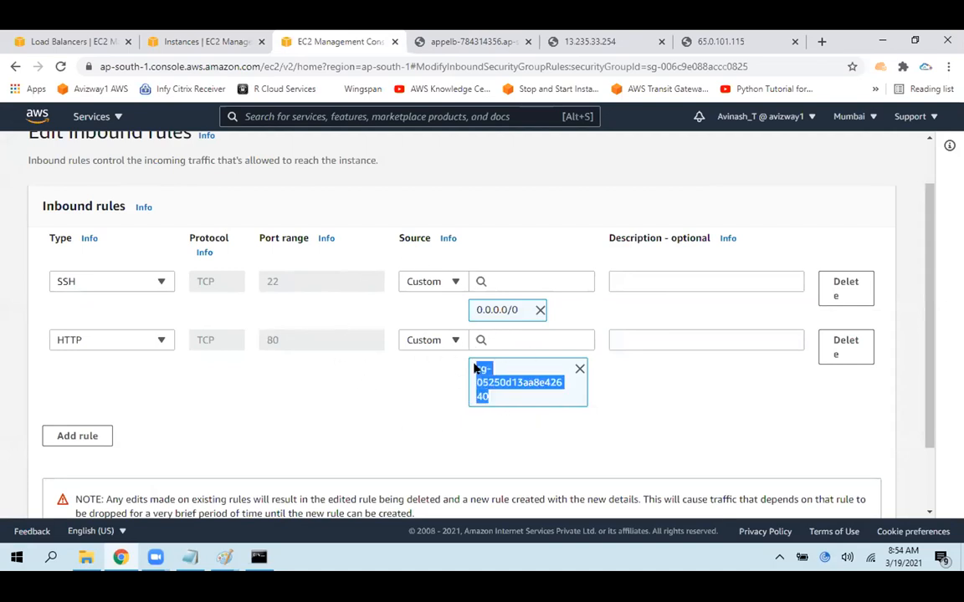
# Save WebServerSG's inbound rules and review the saved HTTP rule in its inbound rules list
pyautogui.scroll(-1, 916, 447)
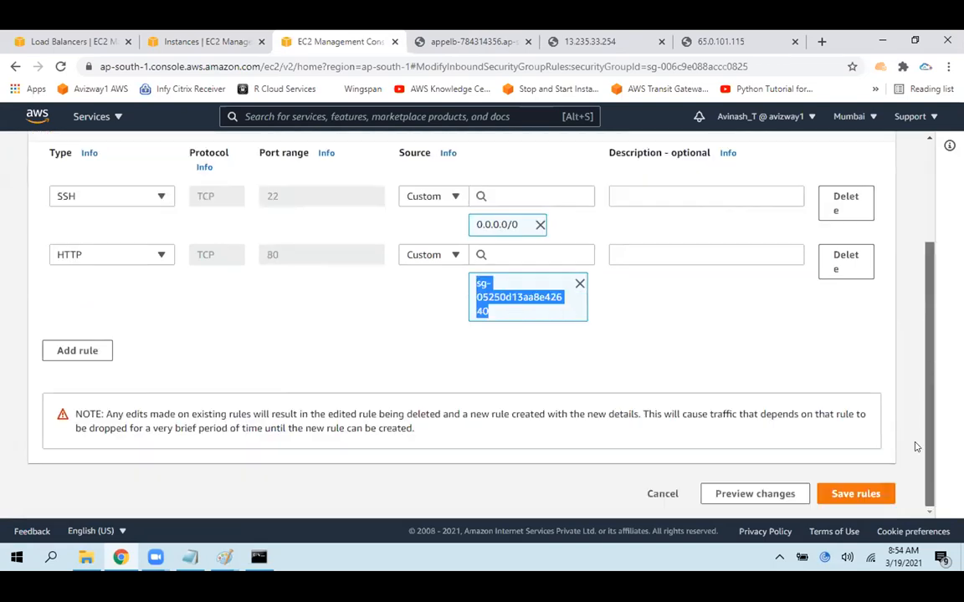
pyautogui.click(854, 494)
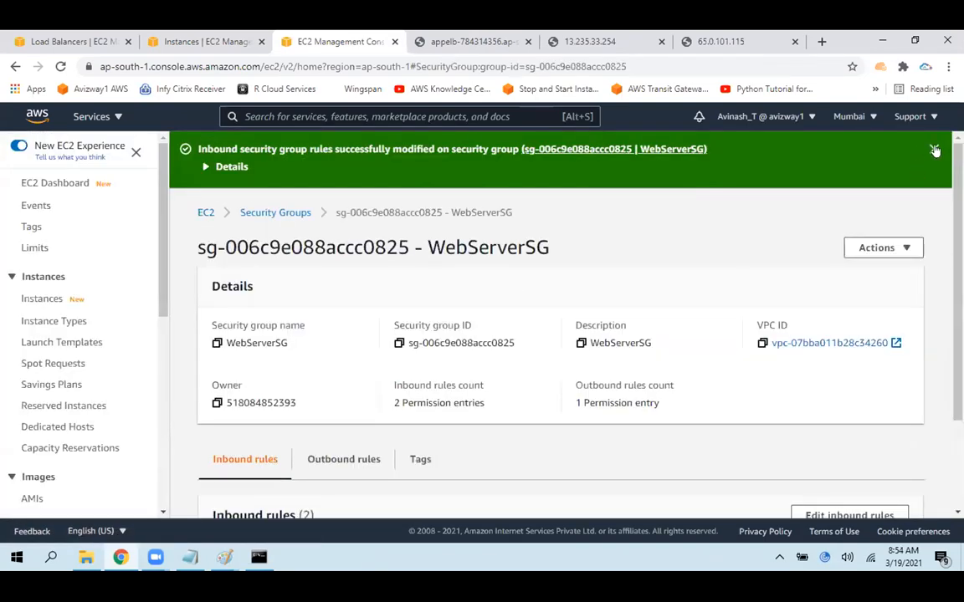
pyautogui.click(936, 150)
pyautogui.scroll(-1, 443, 467)
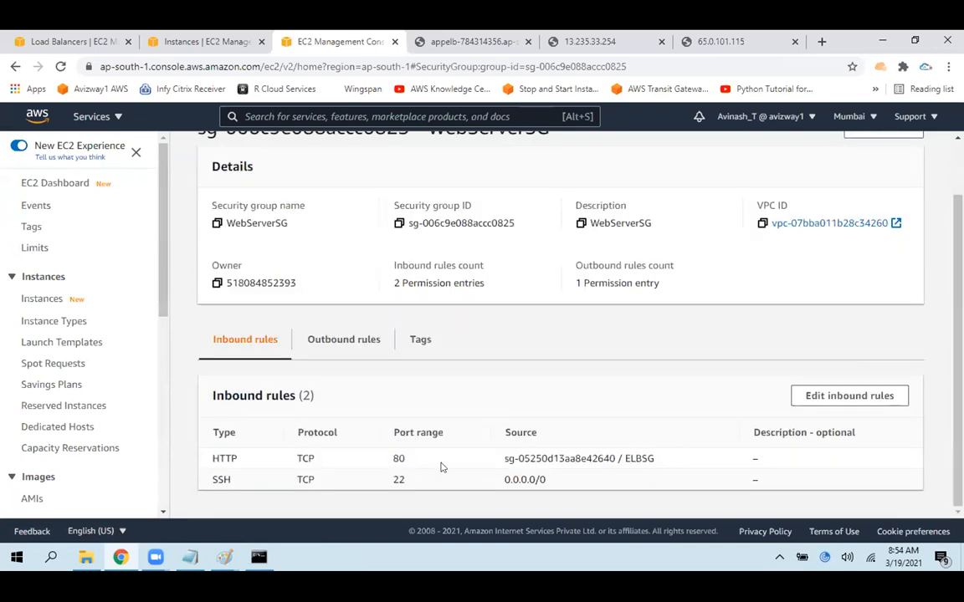
pyautogui.moveTo(208, 458); pyautogui.dragTo(669, 458)
pyautogui.click(622, 208)
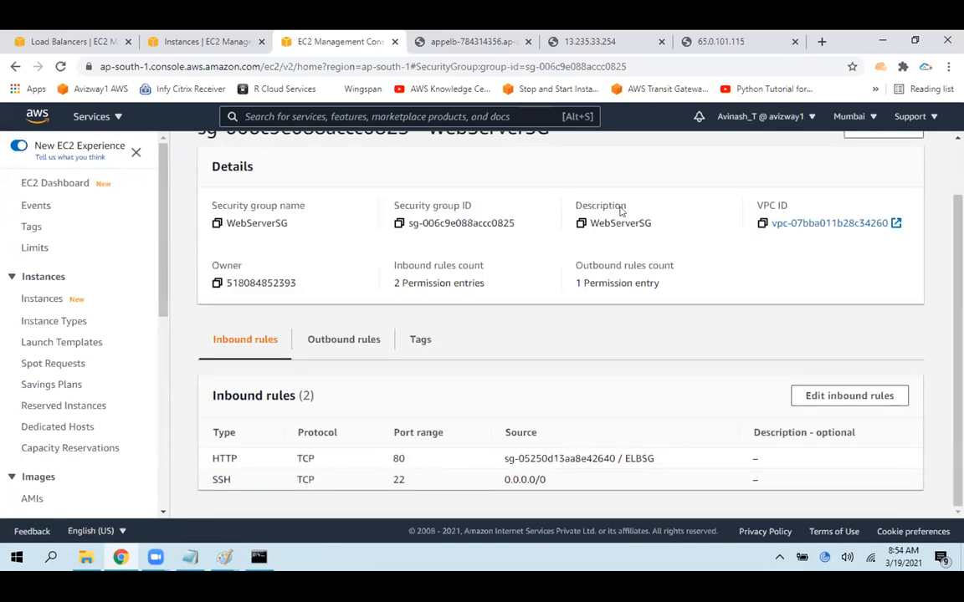
# Reload the load balancer's DNS page to test access through it with the new rules
pyautogui.click(475, 39)
pyautogui.click(61, 66)
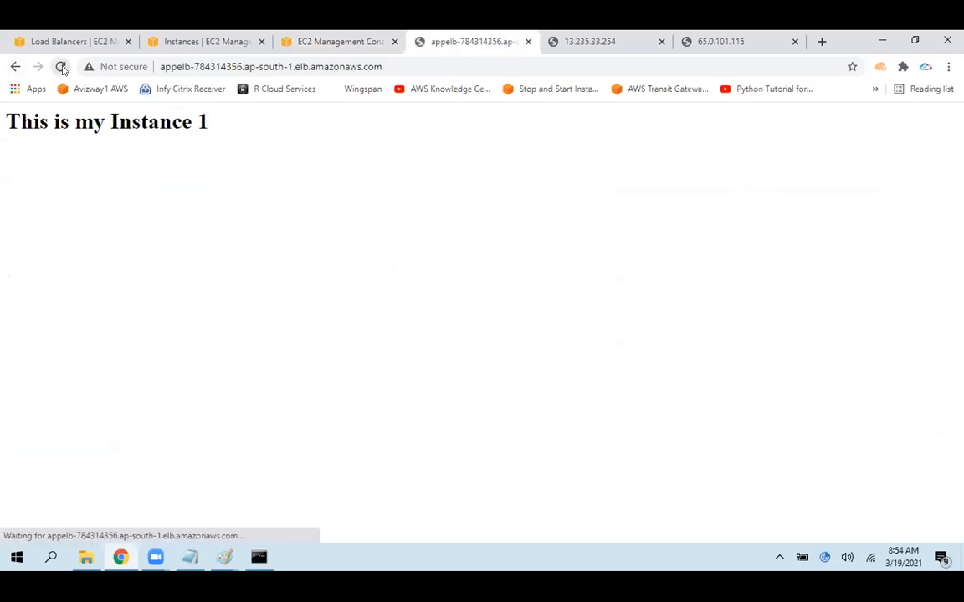
pyautogui.click(467, 67)
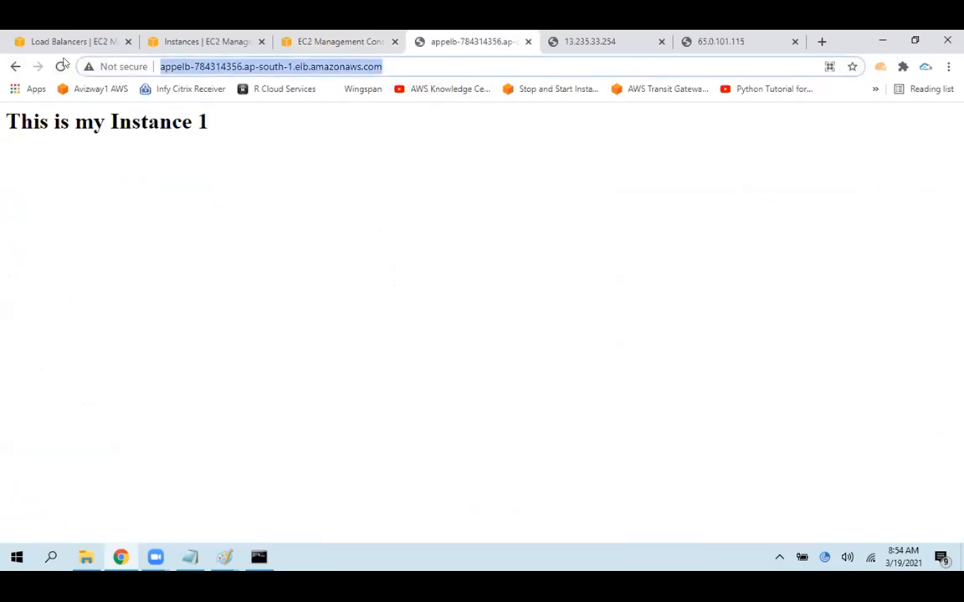
pyautogui.click(61, 66)
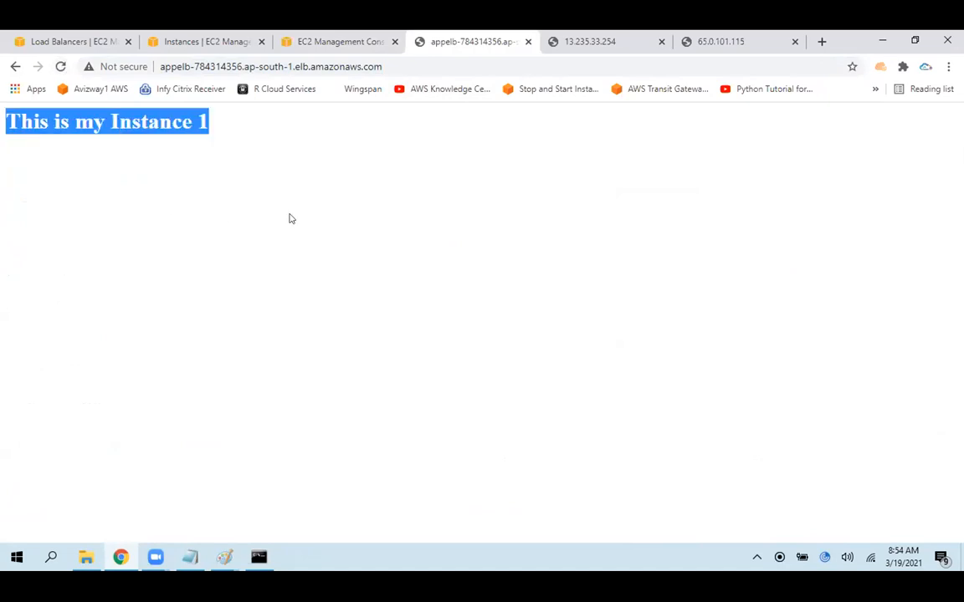
# Reload the instance pages at 13.235.33.254 and 65.0.101.115 to test direct access
pyautogui.click(611, 41)
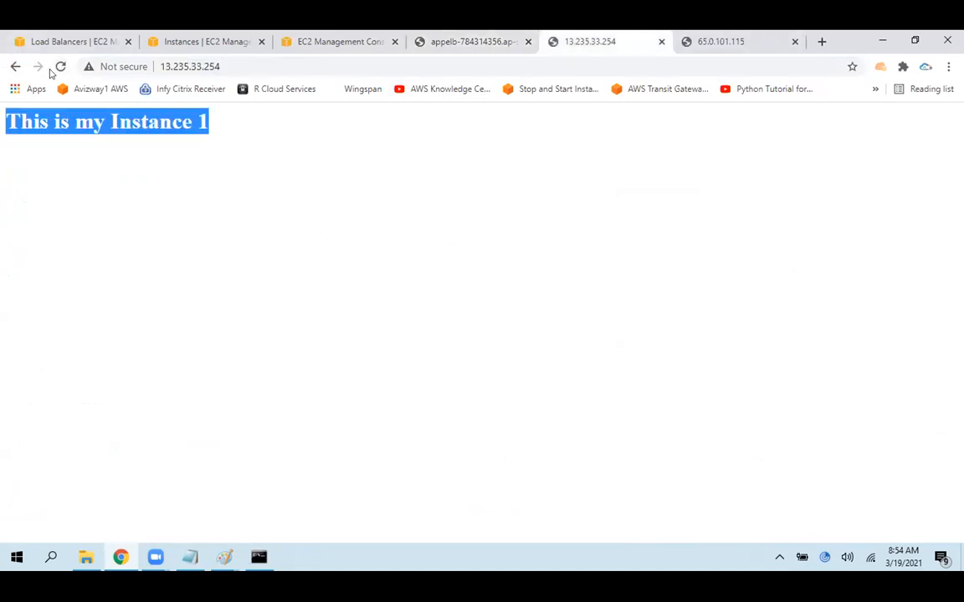
pyautogui.click(57, 66)
pyautogui.click(716, 41)
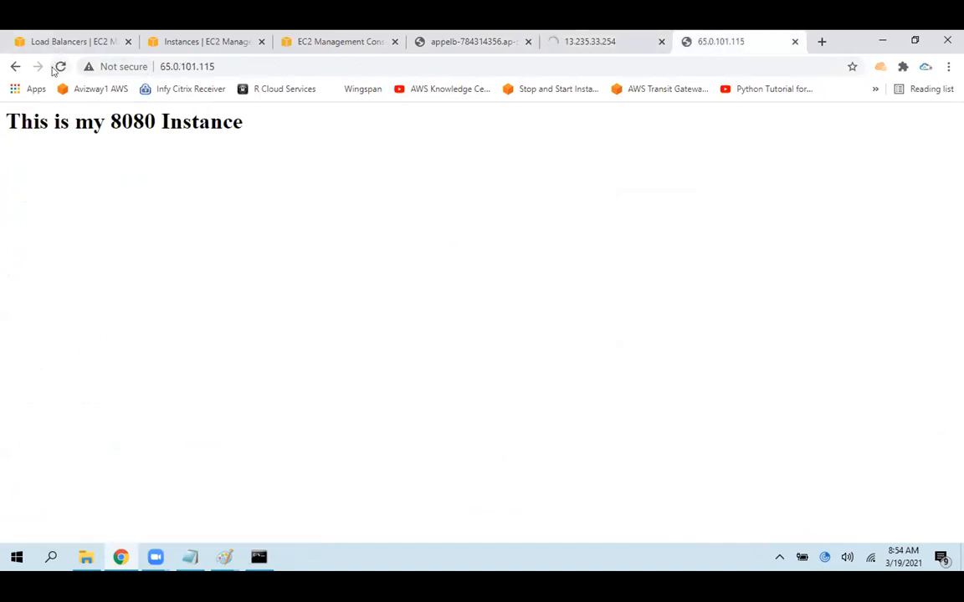
pyautogui.click(59, 66)
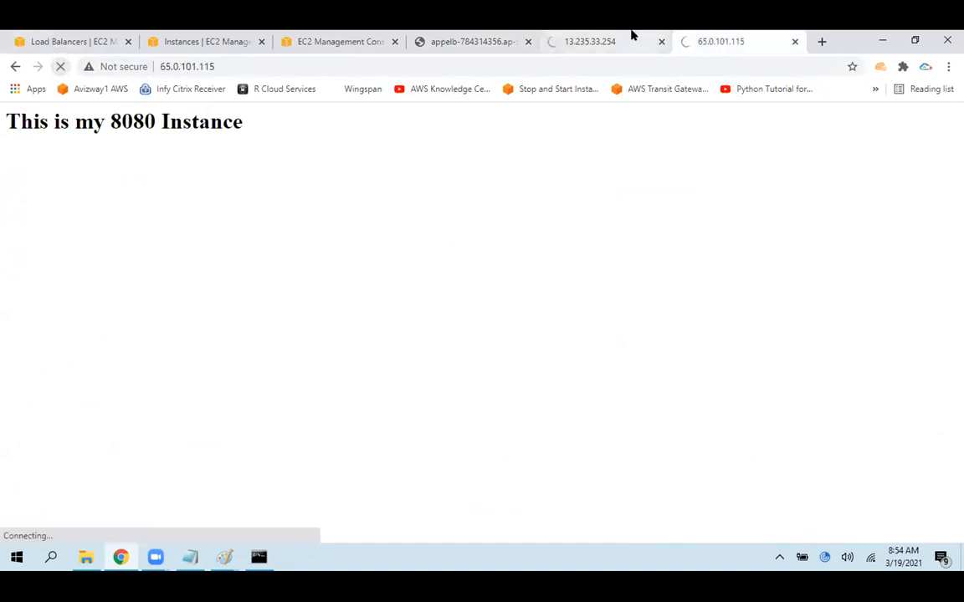
# Return to the load balancer's page and reload it once more while the direct instance pages are loading
pyautogui.click(184, 34)
pyautogui.click(467, 35)
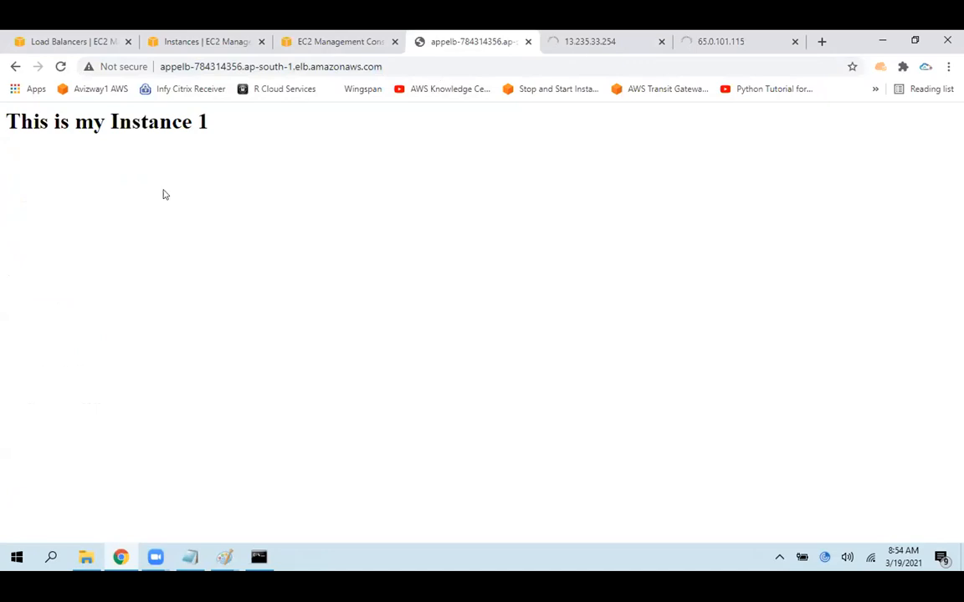
pyautogui.click(60, 66)
pyautogui.click(466, 67)
# Examine the type, port and source of WebServerSG's HTTP inbound rule in the EC2 console
pyautogui.click(318, 37)
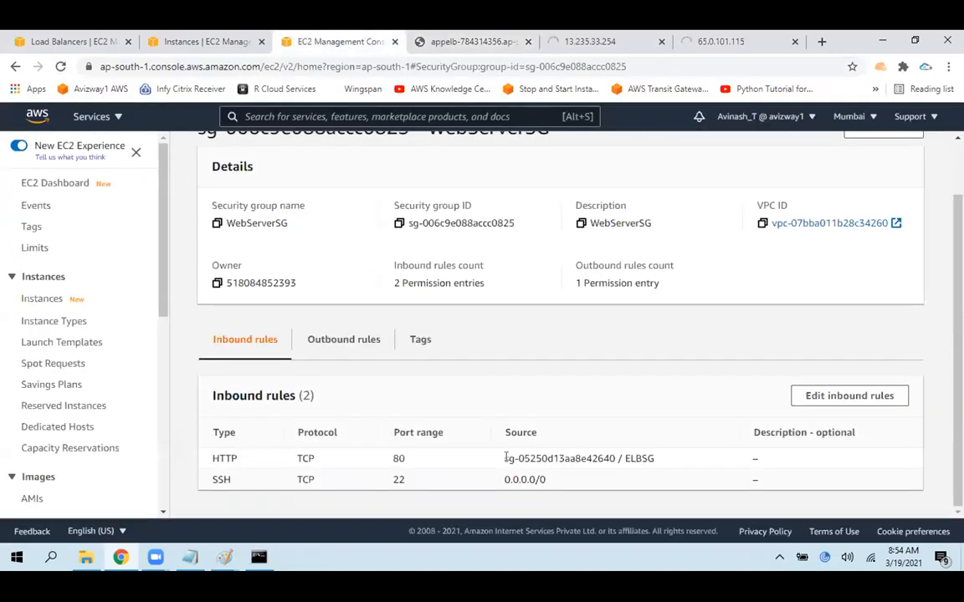
pyautogui.moveTo(504, 458); pyautogui.dragTo(612, 452)
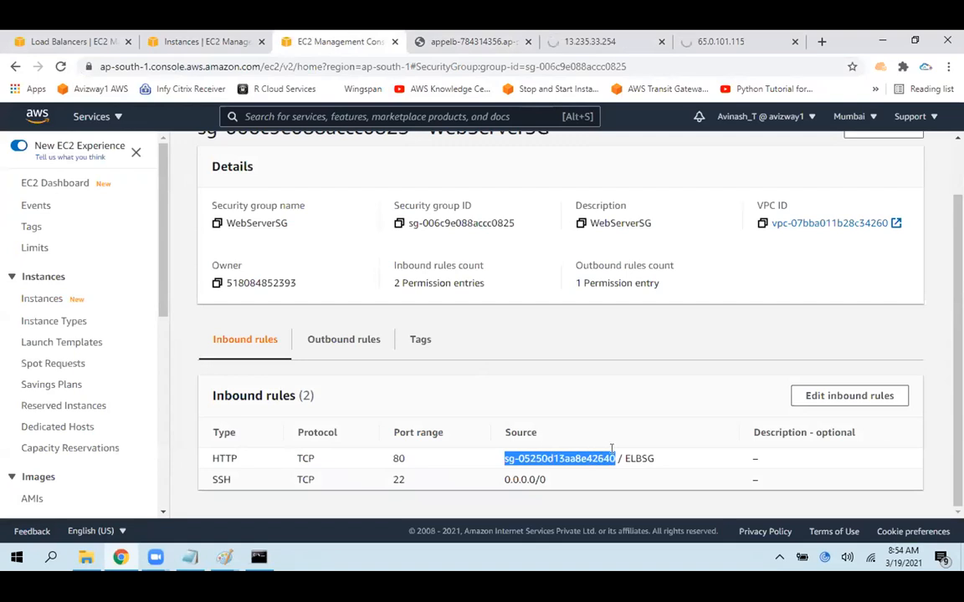
pyautogui.moveTo(669, 456); pyautogui.dragTo(500, 466)
pyautogui.click(646, 456)
pyautogui.moveTo(657, 457); pyautogui.dragTo(512, 456)
pyautogui.click(427, 455)
pyautogui.moveTo(408, 459); pyautogui.dragTo(210, 457)
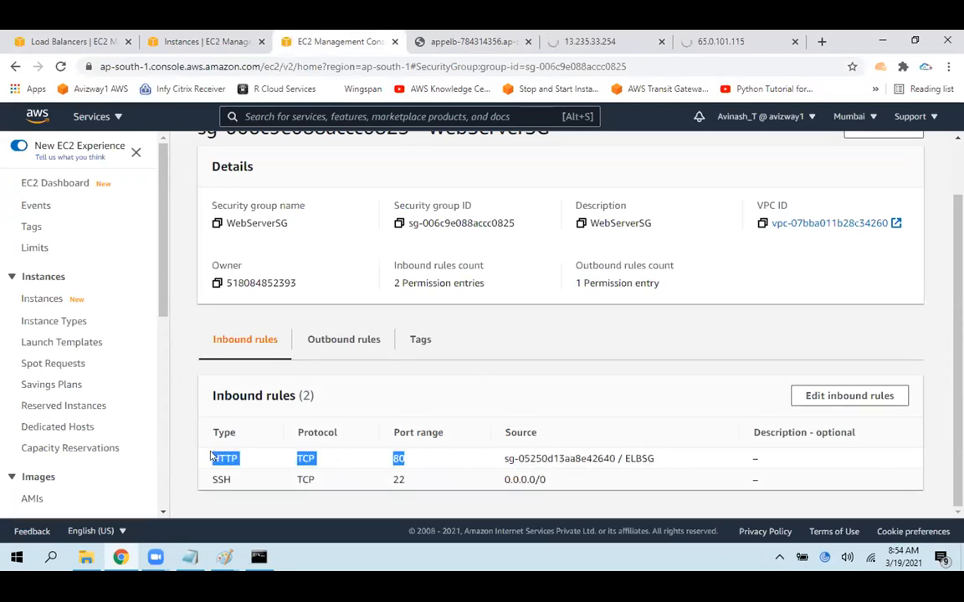
# Check the results of loading both instance IP addresses directly, starting with 13.235.33.254
pyautogui.click(564, 37)
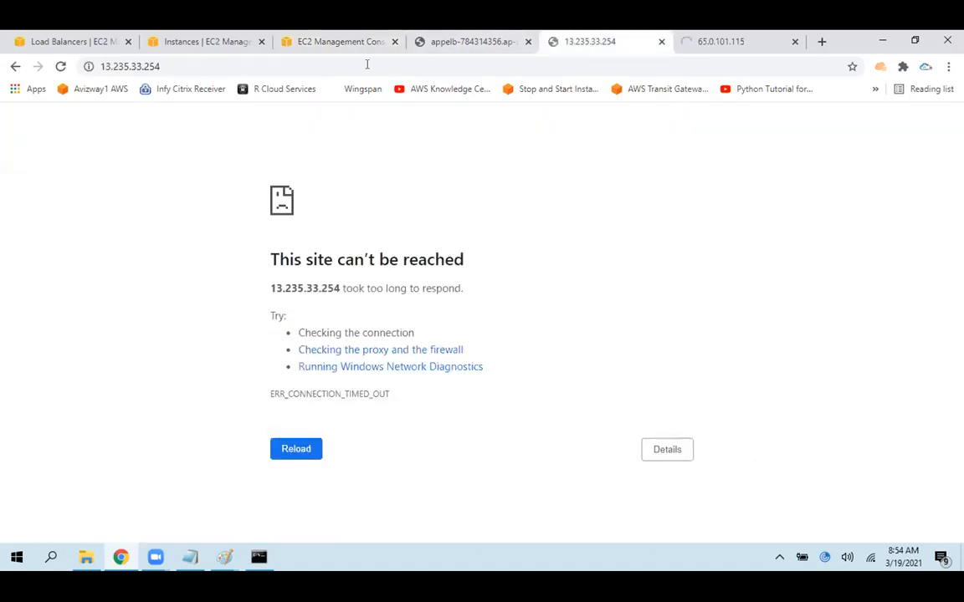
pyautogui.moveTo(231, 232); pyautogui.dragTo(373, 373)
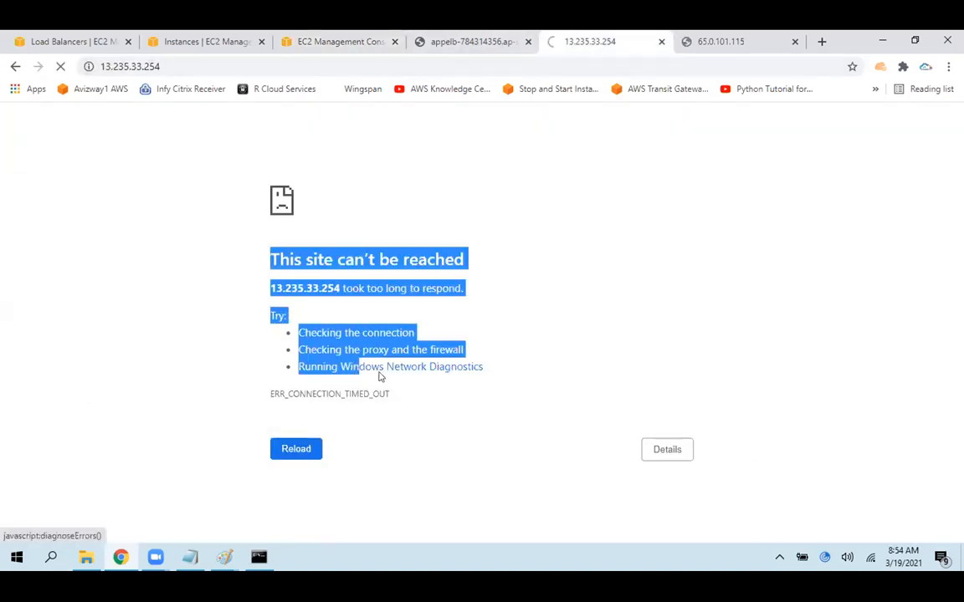
pyautogui.click(707, 38)
pyautogui.moveTo(255, 247); pyautogui.dragTo(320, 302)
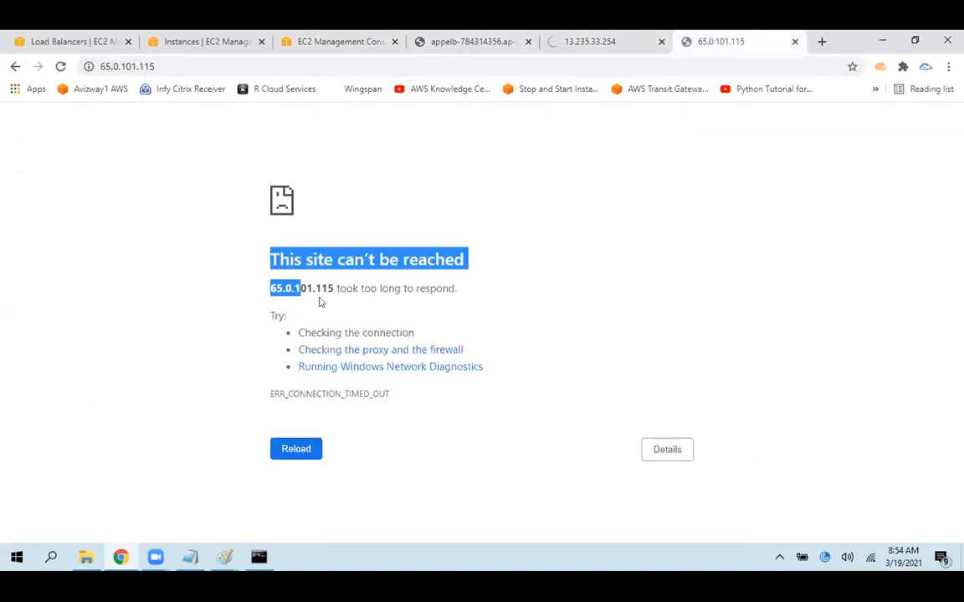
# Switch to the untitled Paint drawing with the two stacked boxes and the users below them
pyautogui.click(258, 558)
pyautogui.click(261, 559)
pyautogui.moveTo(224, 557)
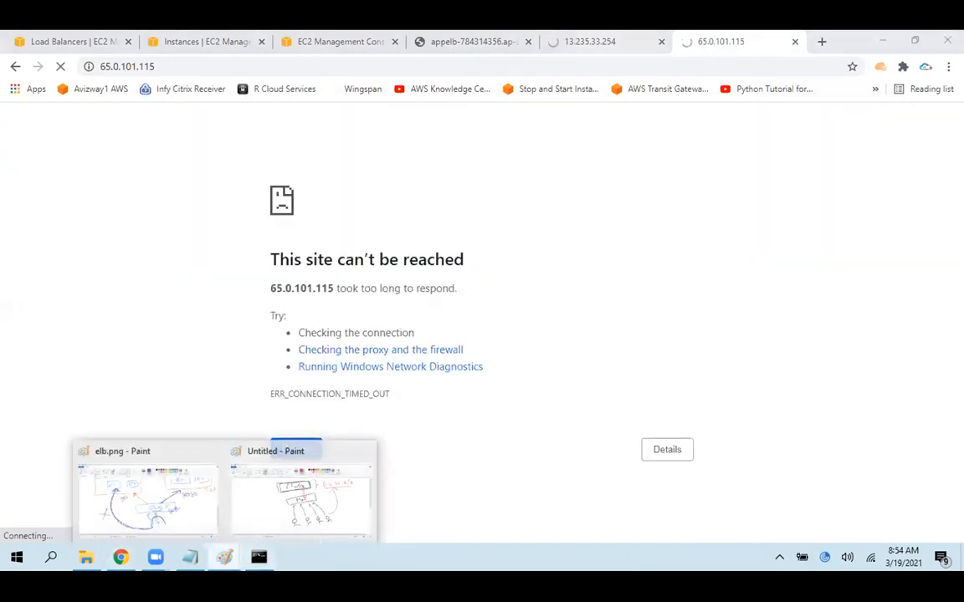
pyautogui.click(298, 502)
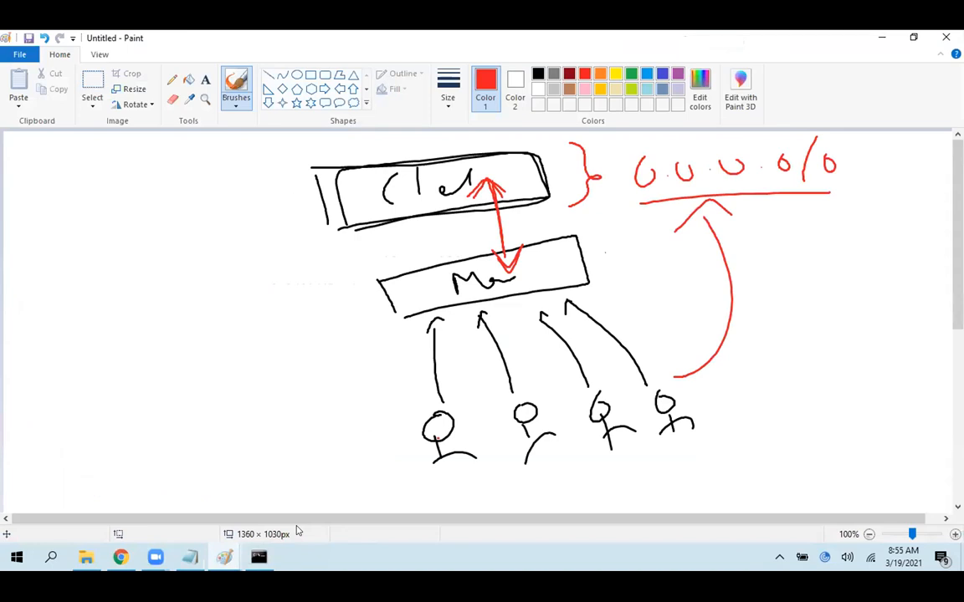
# Try sketching red arrows from the upper box to the lower box and to its right, and undo the right-hand strokes
pyautogui.moveTo(527, 177)
pyautogui.mouseDown()
pyautogui.moveTo(550, 197)
pyautogui.moveTo(552, 266)
pyautogui.moveTo(670, 224)
pyautogui.moveTo(643, 262)
pyautogui.mouseUp()
pyautogui.moveTo(562, 183); pyautogui.dragTo(626, 230)
pyautogui.moveTo(623, 237); pyautogui.dragTo(634, 241)
pyautogui.moveTo(554, 279); pyautogui.dragTo(565, 275)
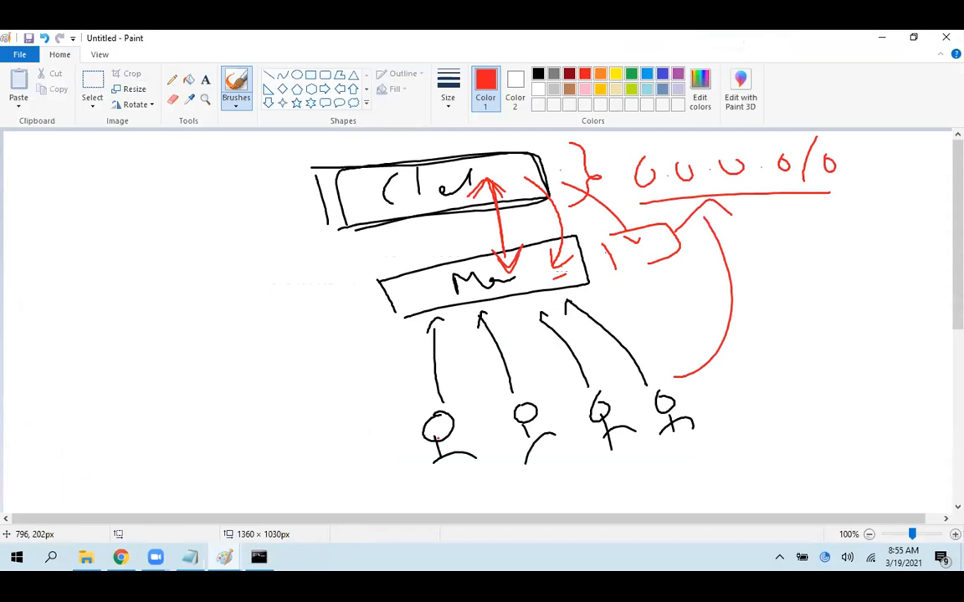
pyautogui.hotkey('ctrl', 'z')
pyautogui.hotkey('ctrl', 'z')
pyautogui.hotkey('ctrl', 'z')
pyautogui.hotkey('ctrl', 'z')
pyautogui.hotkey('ctrl', 'z')
pyautogui.hotkey('ctrl', 'z')
pyautogui.hotkey('ctrl', 'z')
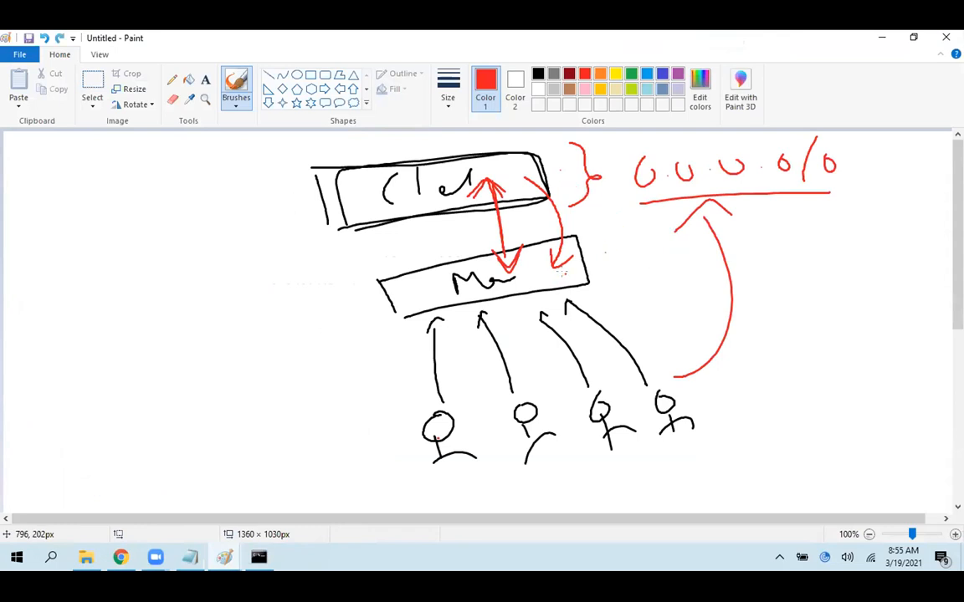
# Try sketching a red tag shape with an x left of the upper box, and undo the strokes
pyautogui.moveTo(219, 238)
pyautogui.mouseDown()
pyautogui.moveTo(251, 182)
pyautogui.moveTo(220, 237)
pyautogui.moveTo(242, 216)
pyautogui.moveTo(221, 216)
pyautogui.mouseUp()
pyautogui.moveTo(244, 188)
pyautogui.mouseDown()
pyautogui.moveTo(261, 192)
pyautogui.moveTo(370, 289)
pyautogui.mouseUp()
pyautogui.hotkey('ctrl', 'z')
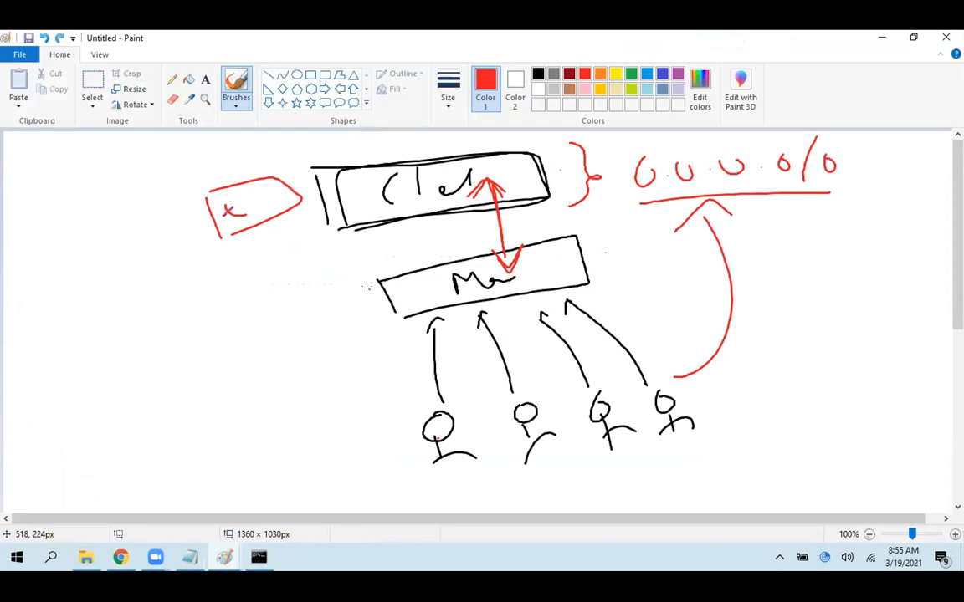
pyautogui.hotkey('ctrl', 'z')
pyautogui.hotkey('ctrl', 'z')
pyautogui.hotkey('ctrl', 'z')
pyautogui.hotkey('ctrl', 'z')
pyautogui.hotkey('ctrl', 'z')
# Sketch a red arrow from the upper box to a circled 80, with the label ELBSG beneath it inside a red frame
pyautogui.moveTo(334, 204)
pyautogui.mouseDown()
pyautogui.moveTo(264, 220)
pyautogui.moveTo(298, 224)
pyautogui.mouseUp()
pyautogui.moveTo(159, 209)
pyautogui.mouseDown()
pyautogui.moveTo(138, 238)
pyautogui.moveTo(180, 221)
pyautogui.moveTo(125, 251)
pyautogui.moveTo(159, 216)
pyautogui.mouseUp()
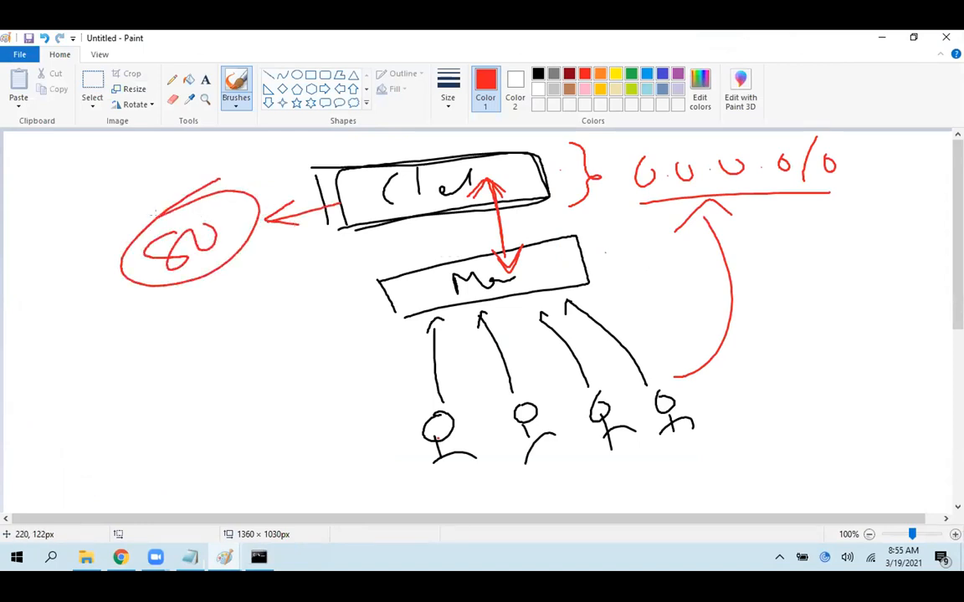
pyautogui.moveTo(125, 317)
pyautogui.mouseDown()
pyautogui.moveTo(118, 376)
pyautogui.moveTo(163, 322)
pyautogui.moveTo(209, 333)
pyautogui.moveTo(250, 305)
pyautogui.moveTo(243, 319)
pyautogui.mouseUp()
pyautogui.moveTo(267, 264); pyautogui.dragTo(285, 292)
pyautogui.moveTo(126, 394)
pyautogui.mouseDown()
pyautogui.moveTo(301, 193)
pyautogui.moveTo(98, 339)
pyautogui.moveTo(298, 181)
pyautogui.moveTo(141, 413)
pyautogui.mouseUp()
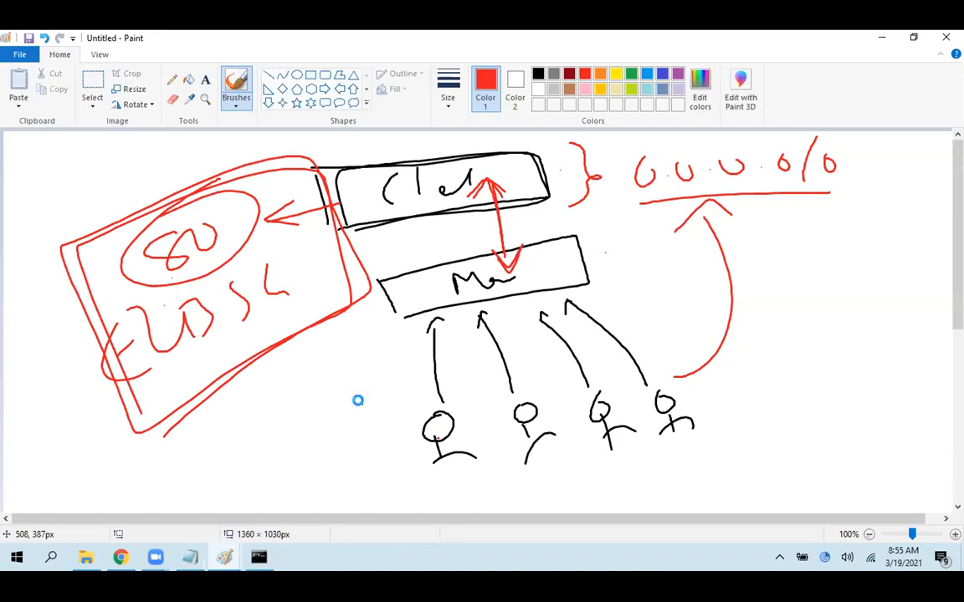
# Discard the Paint sketch, return to the browser, and close the page for 65.0.101.115
pyautogui.hotkey('alt', 'F4')
pyautogui.click(513, 297)
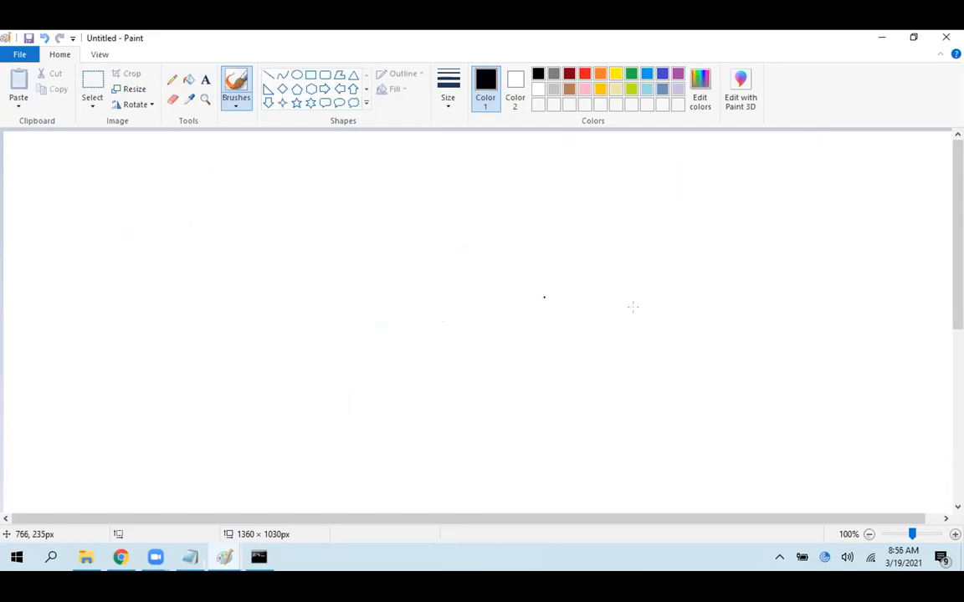
pyautogui.click(881, 37)
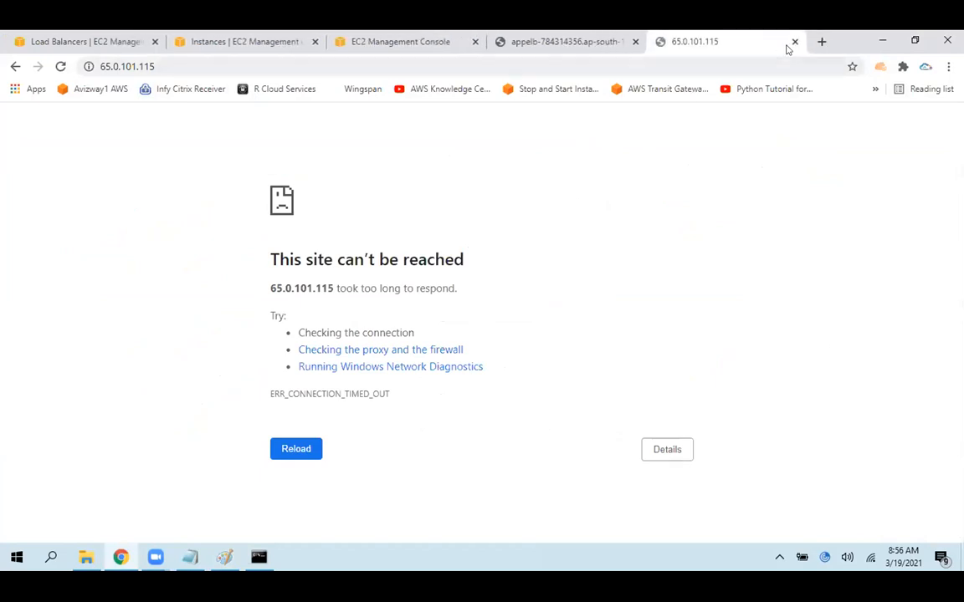
pyautogui.click(724, 41)
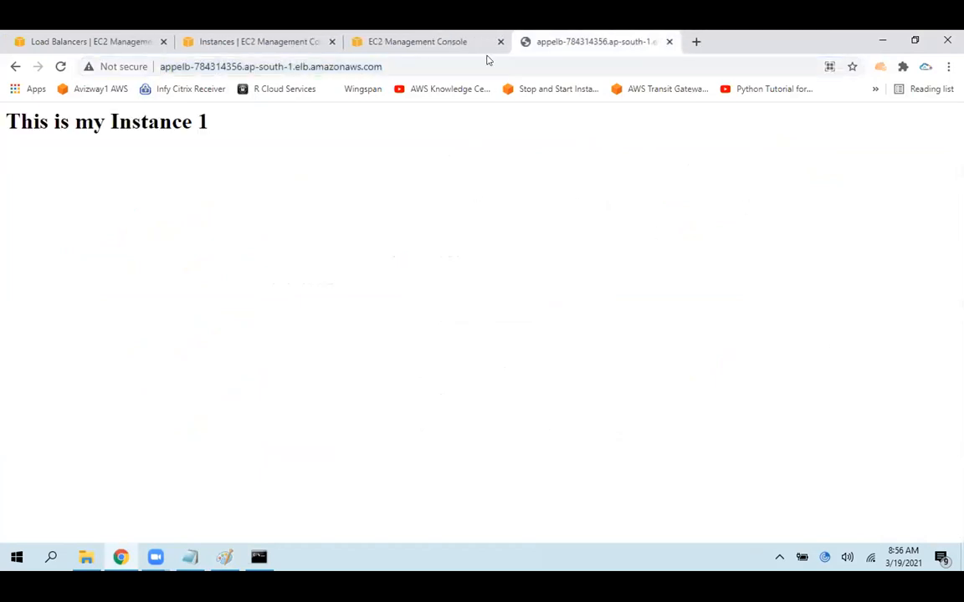
# Open the Security Groups list from the WebServerSG details page, and return to the EC2 Instances list
pyautogui.click(410, 35)
pyautogui.scroll(1, 607, 180)
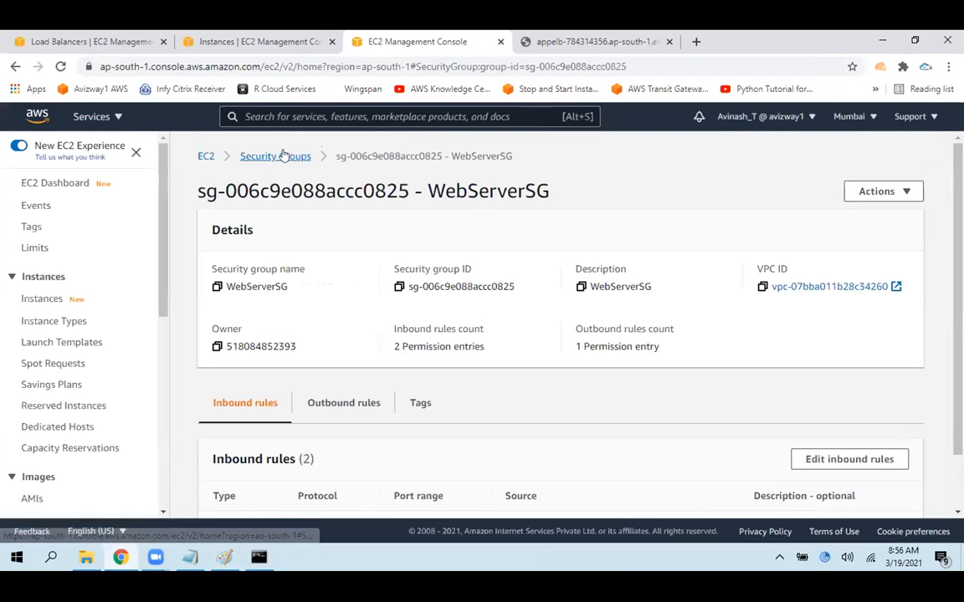
pyautogui.click(278, 157)
pyautogui.click(638, 168)
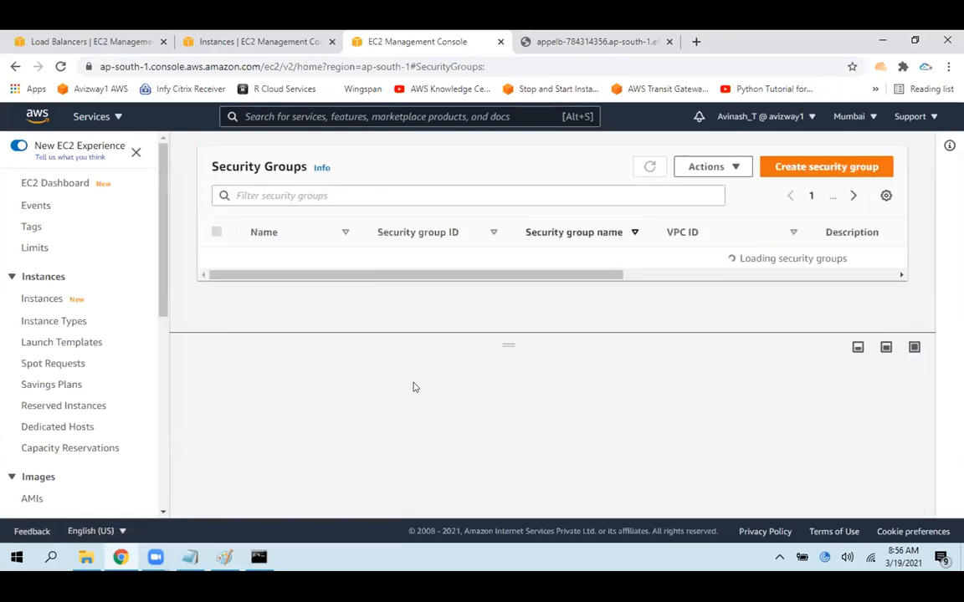
pyautogui.click(259, 41)
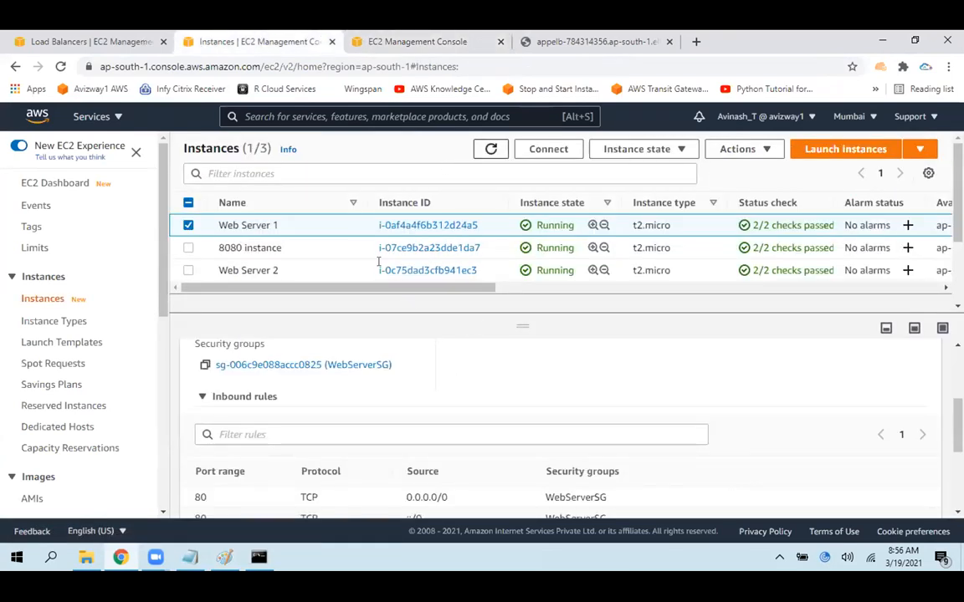
# Switch to the ec2.txt notes in Notepad and remove two blank lines above the heading "Security Group settings of ELB :"
pyautogui.click(191, 557)
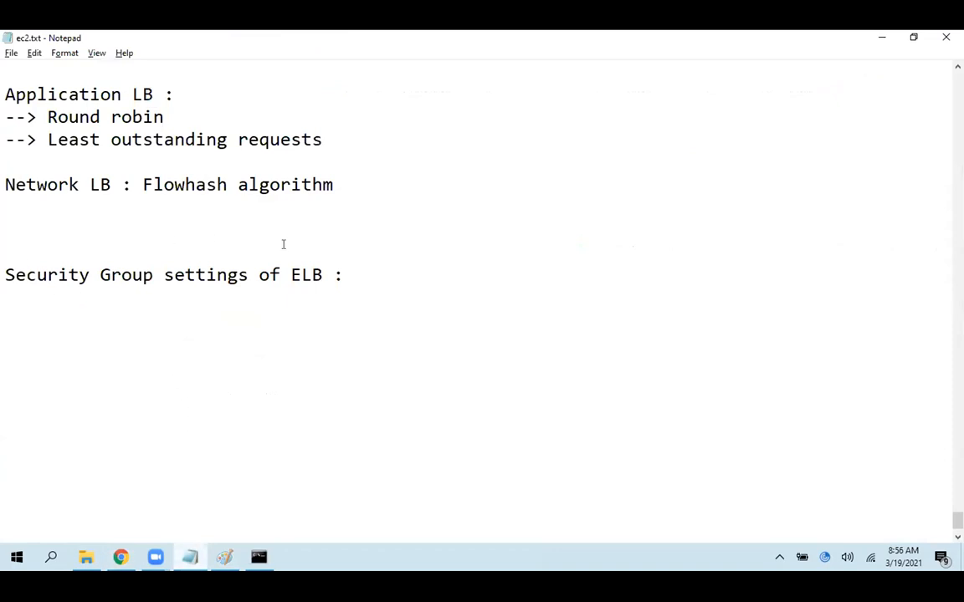
pyautogui.moveTo(349, 274); pyautogui.dragTo(6, 273)
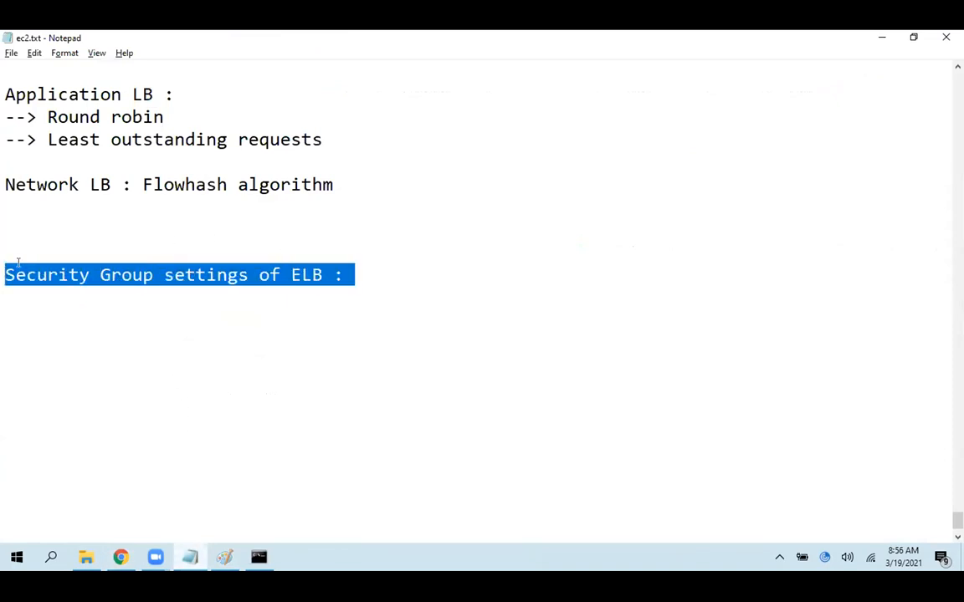
pyautogui.click(101, 219)
pyautogui.press('Delete')
pyautogui.press('Delete')
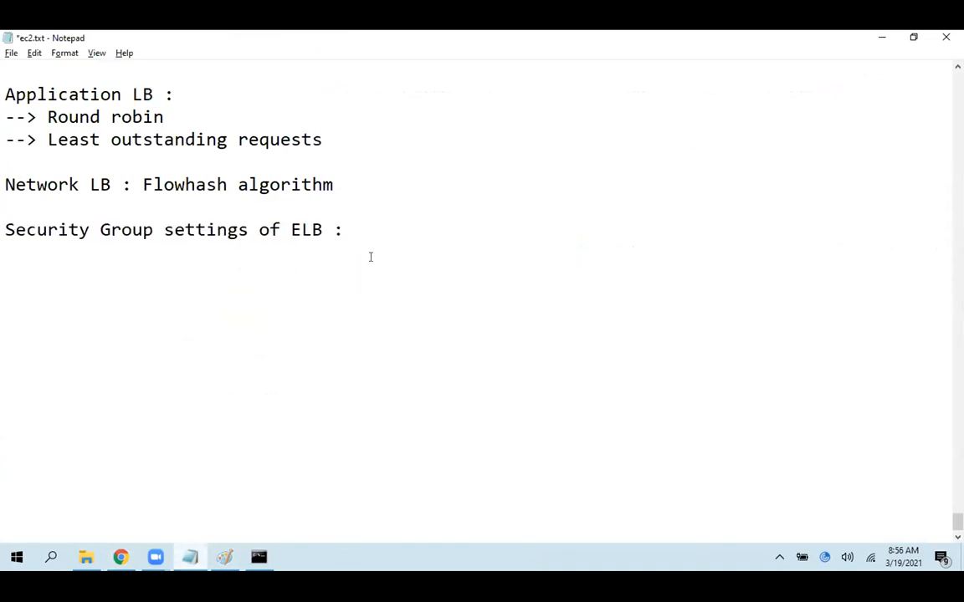
# Below the ELB heading, add the line "Task : Launch multiple ec2 instance and make it as webserver.. Create ALB.."
pyautogui.click(29, 299)
pyautogui.write('Task : Launch multiple ec2 instance')
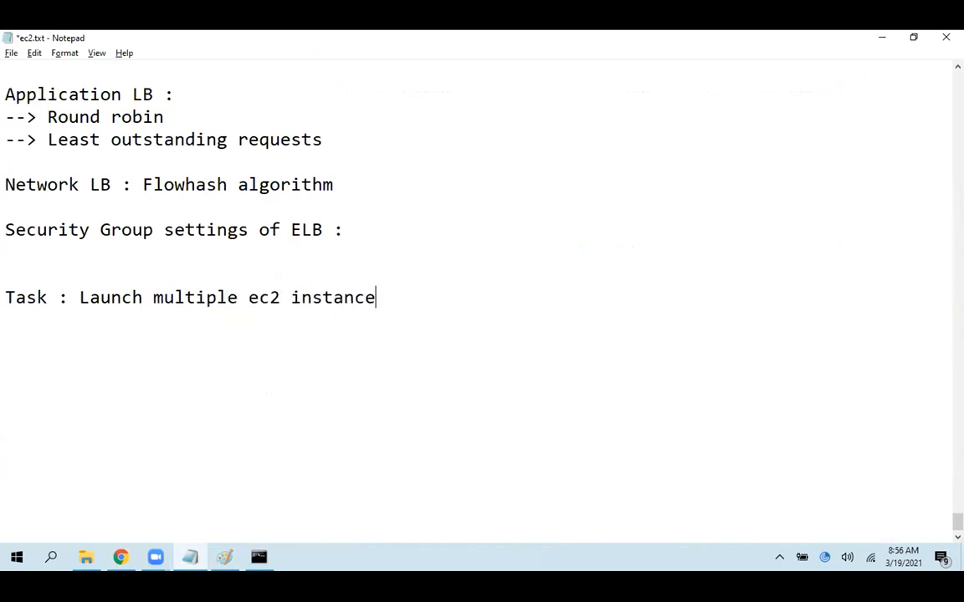
pyautogui.write(' and make ')
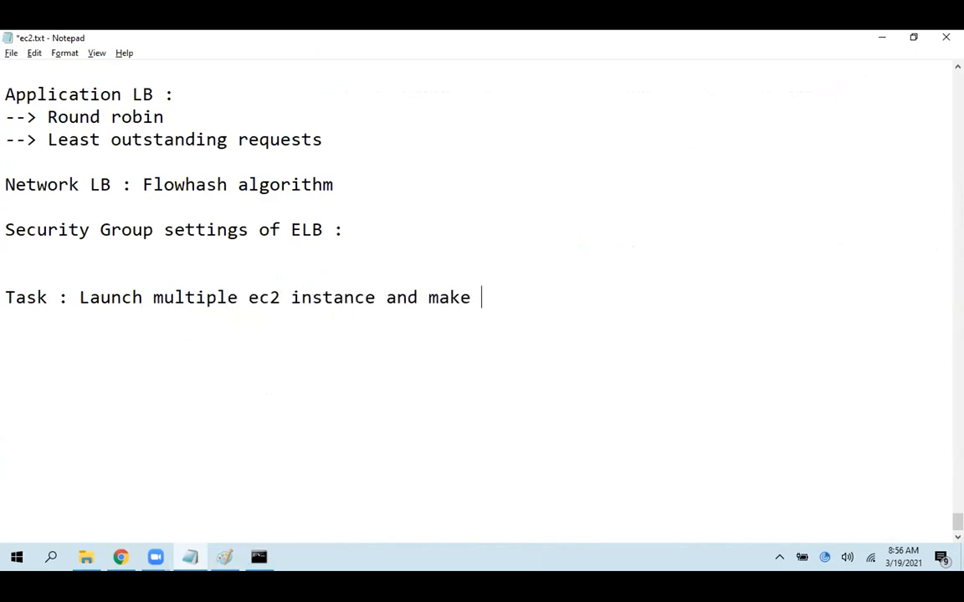
pyautogui.write('it as webserver')
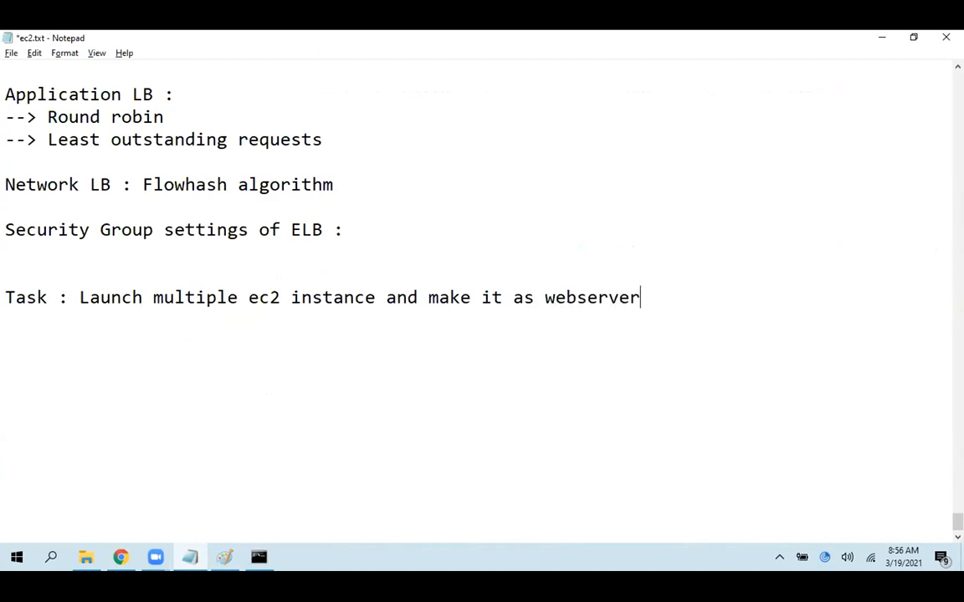
pyautogui.write(' .')
pyautogui.write('. ALB')
pyautogui.write('Create ')
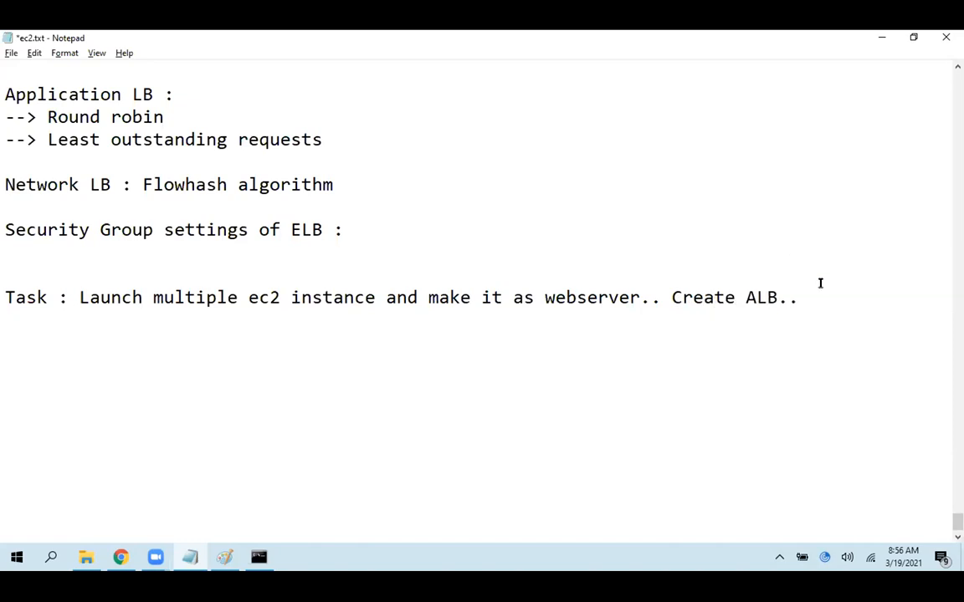
pyautogui.write('Port 80 -->')
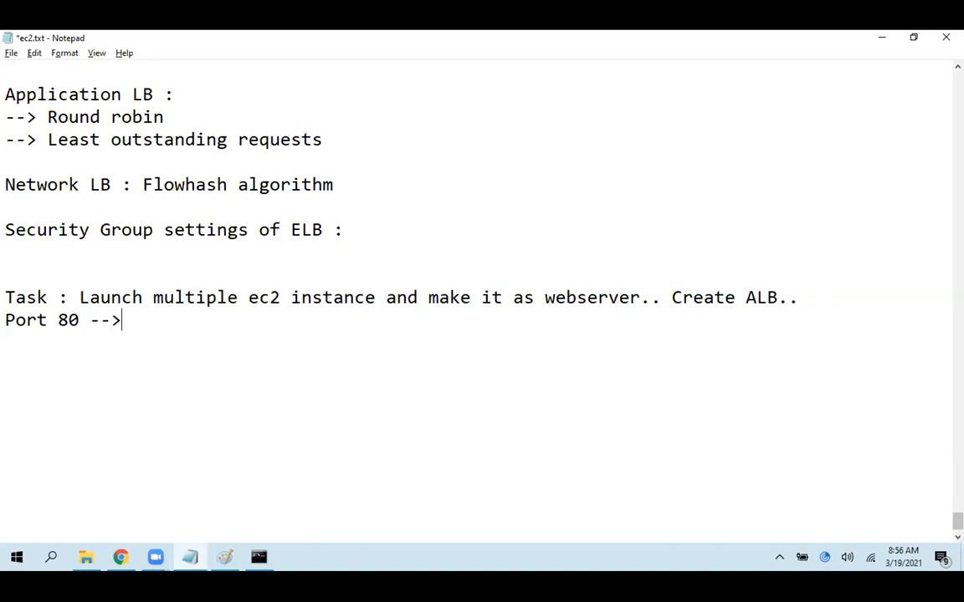
pyautogui.write(' Instance 1Port 80')
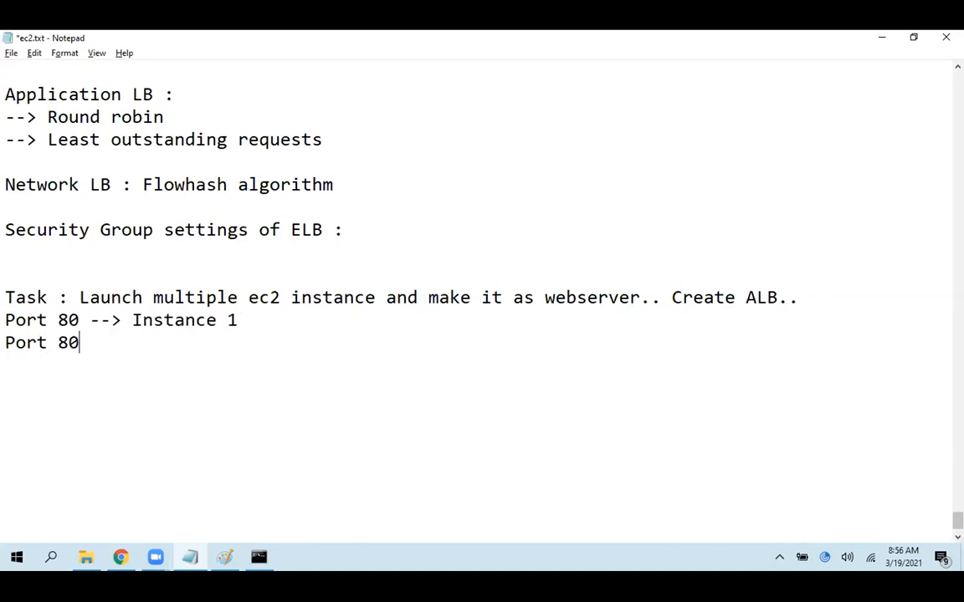
pyautogui.write('80 --> Instance 2')
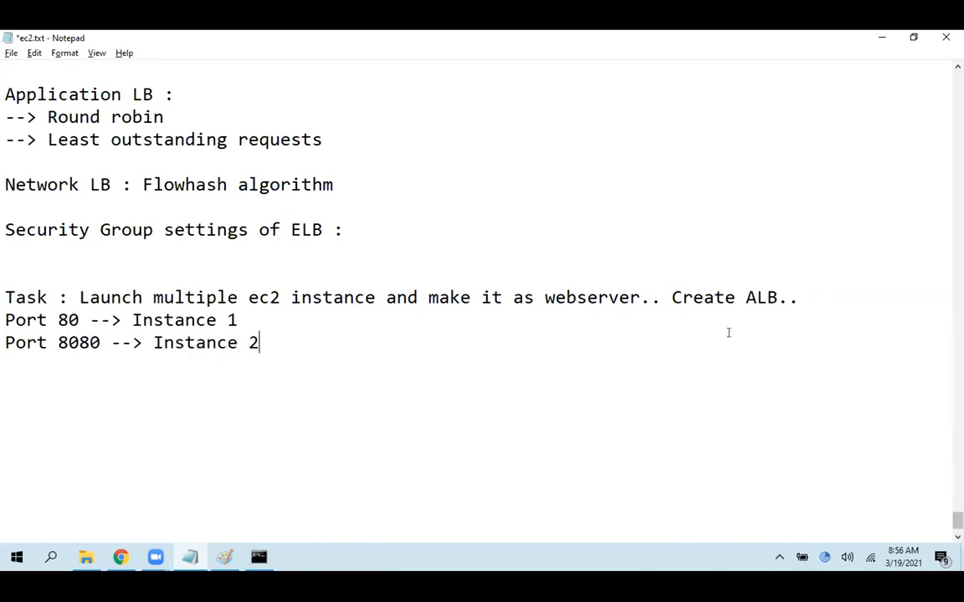
# Add "COnfigure SG as discussed." after a blank line below the port entries, and save the notes
pyautogui.moveTo(133, 320); pyautogui.dragTo(238, 318)
pyautogui.moveTo(144, 343); pyautogui.dragTo(260, 344)
pyautogui.click(492, 336)
pyautogui.write('COnfi')
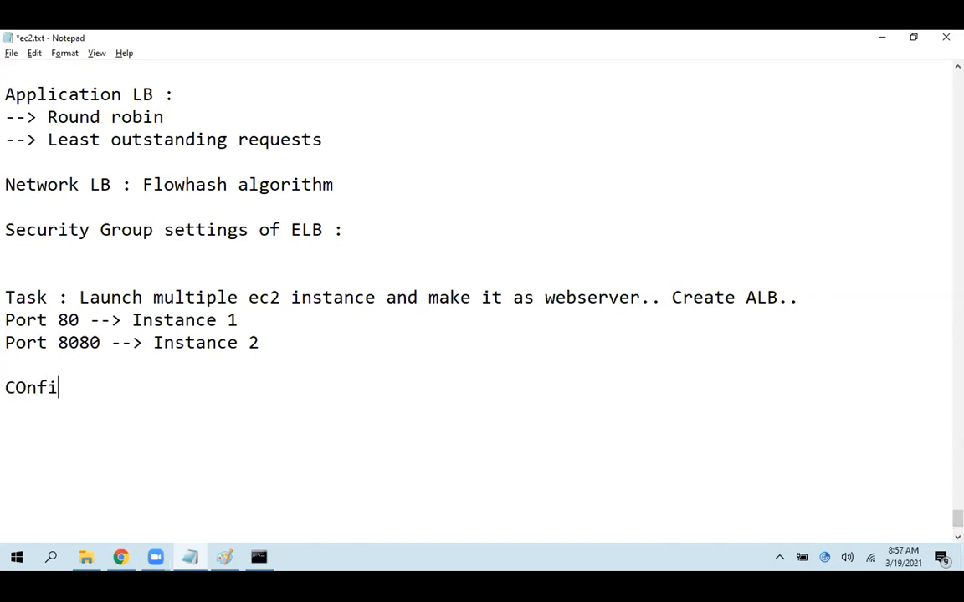
pyautogui.write('gure SG as dic')
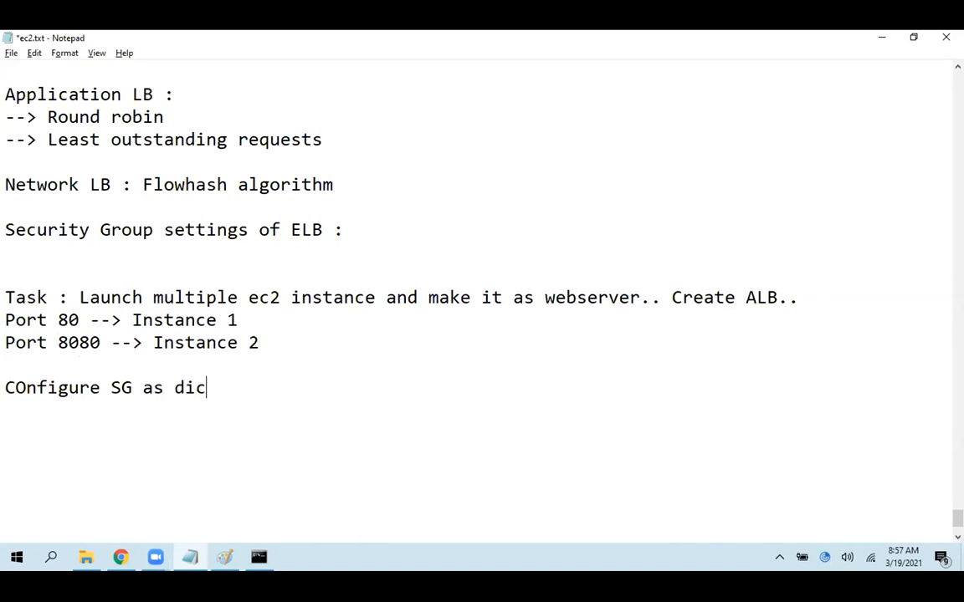
pyautogui.press('BackSpace')
pyautogui.write('scussed.')
pyautogui.hotkey('ctrl', 's')
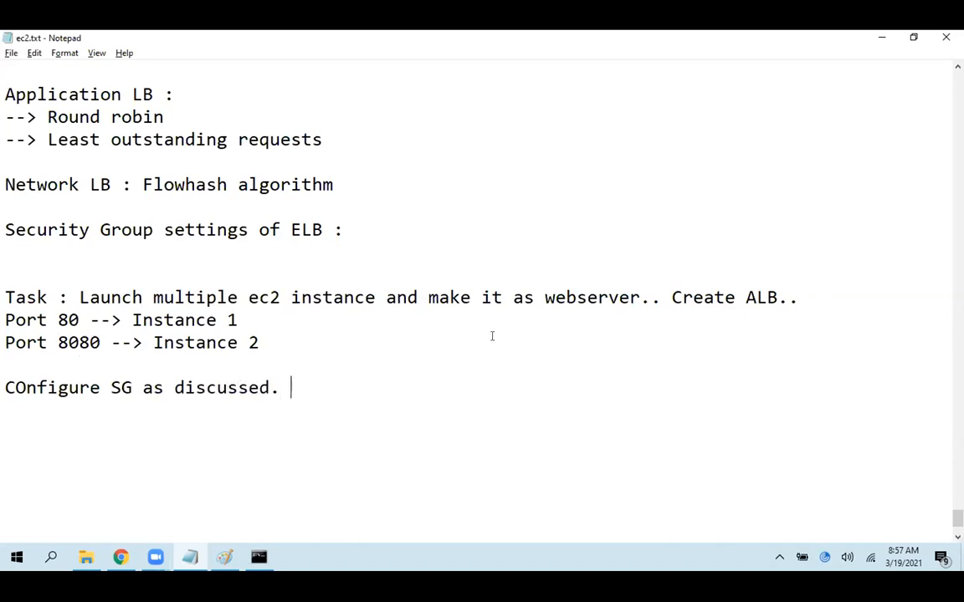
# Continue the security group line with "Instances should not accessesble using Publi IPs"
pyautogui.write('Instances ')
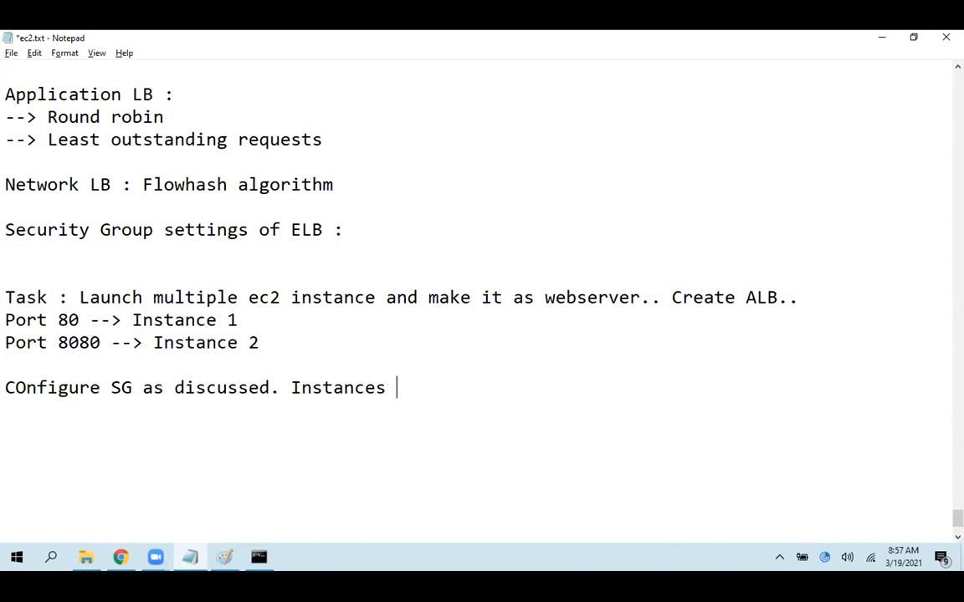
pyautogui.write('should not a')
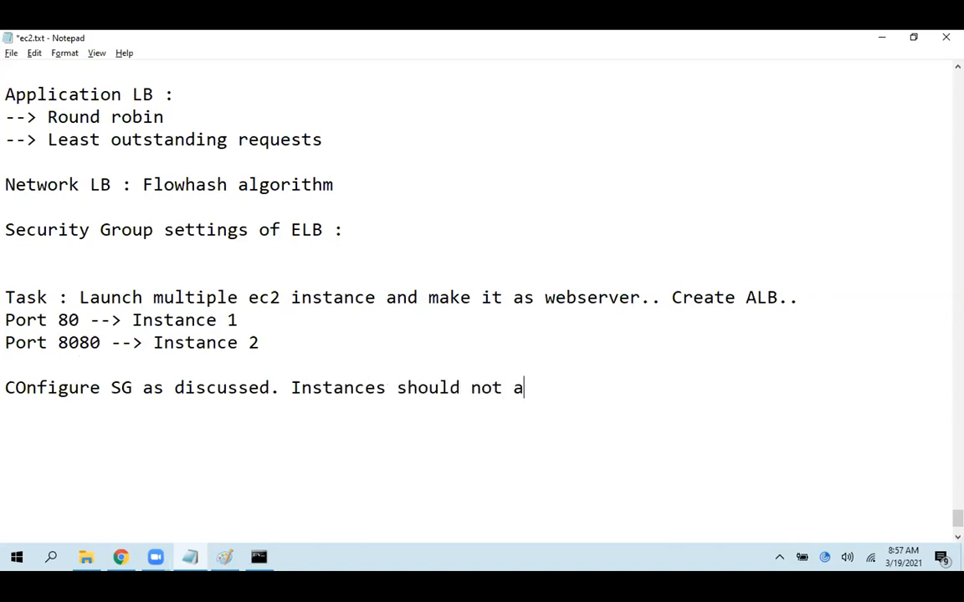
pyautogui.write('ccessesavl')
pyautogui.press('BackSpace')
pyautogui.press('BackSpace')
pyautogui.press('BackSpace')
pyautogui.write('ble using')
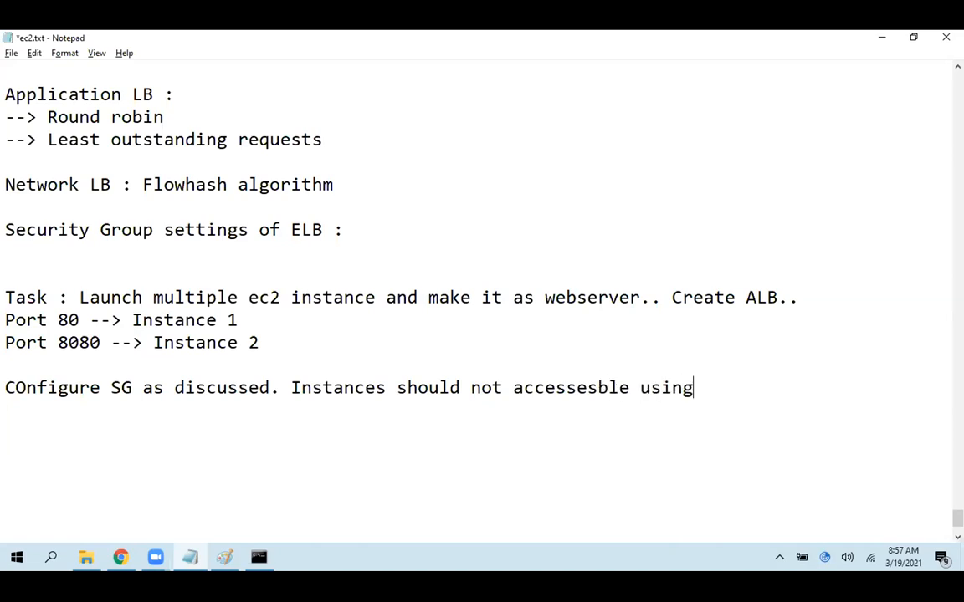
pyautogui.write(' Publi IPs')
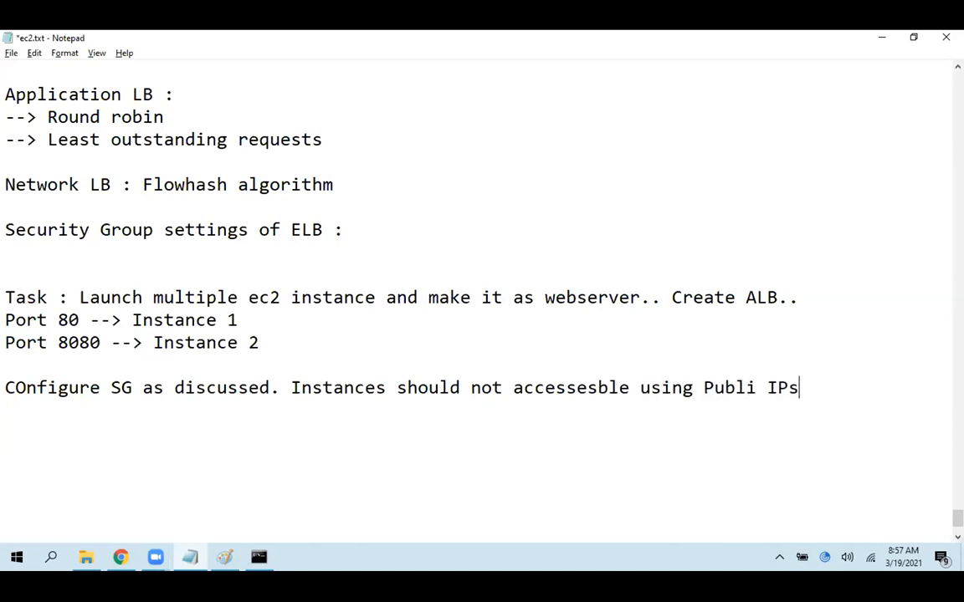
pyautogui.write(' but should ')
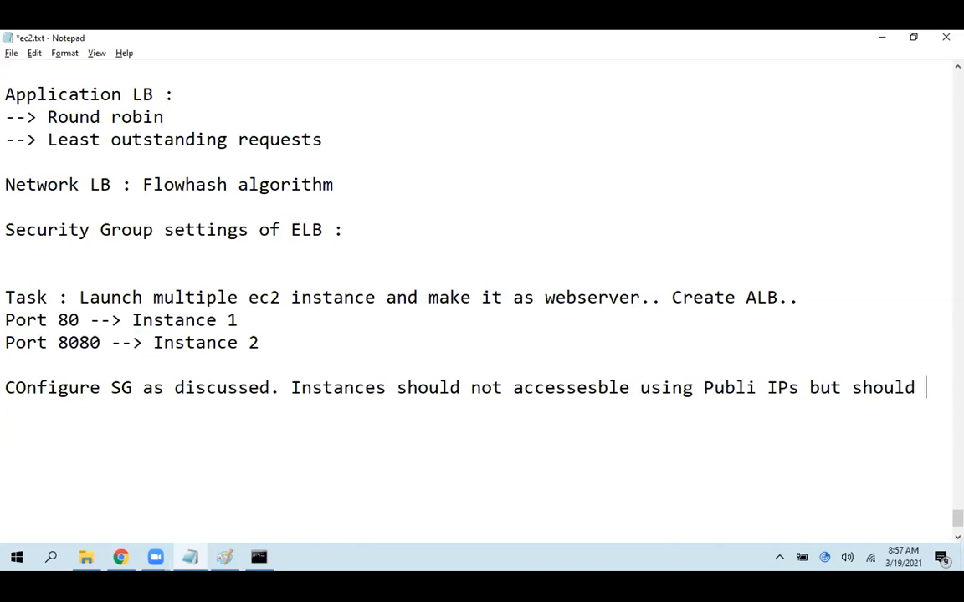
pyautogui.write('deliver wi')
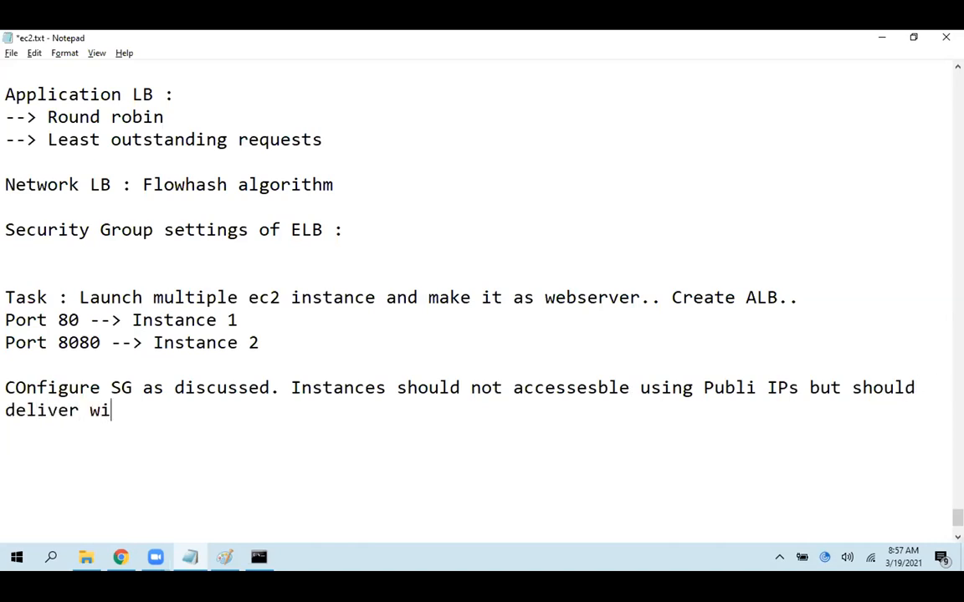
pyautogui.write('thout any issue')
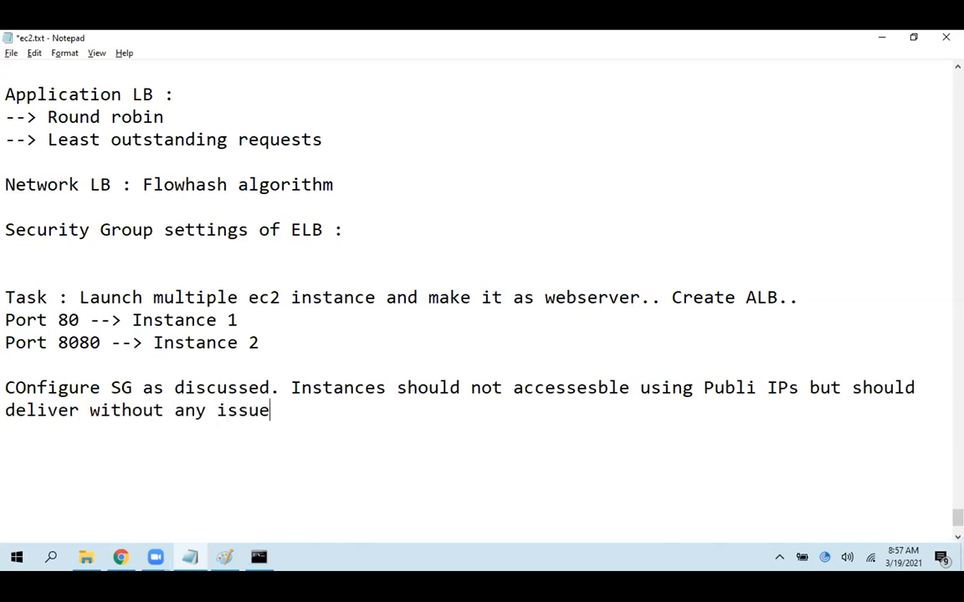
pyautogui.write('s using EL')
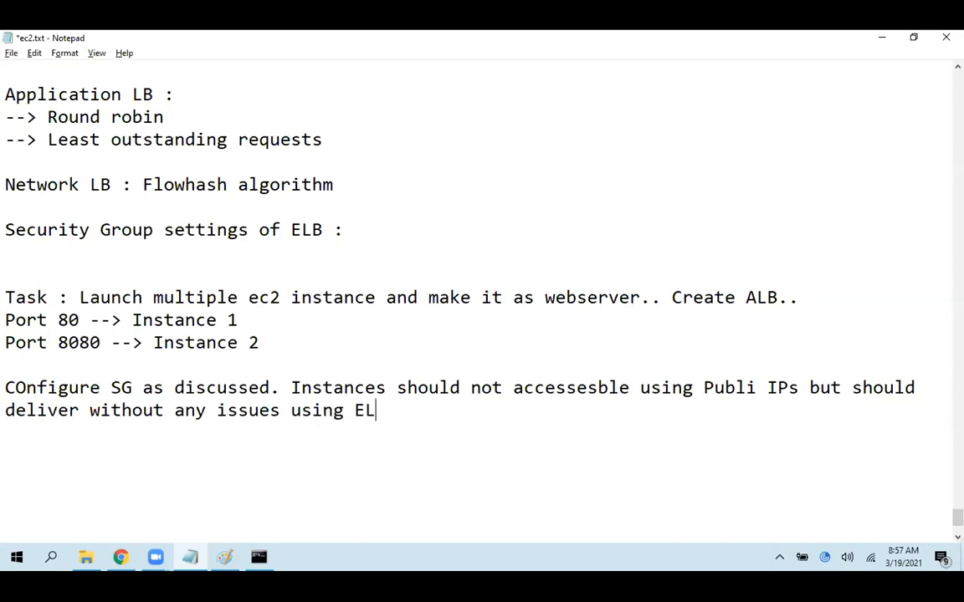
pyautogui.write('B DNS name.')
# Finish the sentence with "but should deliver without any issues using ELB DNS name." and save the notes
pyautogui.hotkey('ctrl', 's')
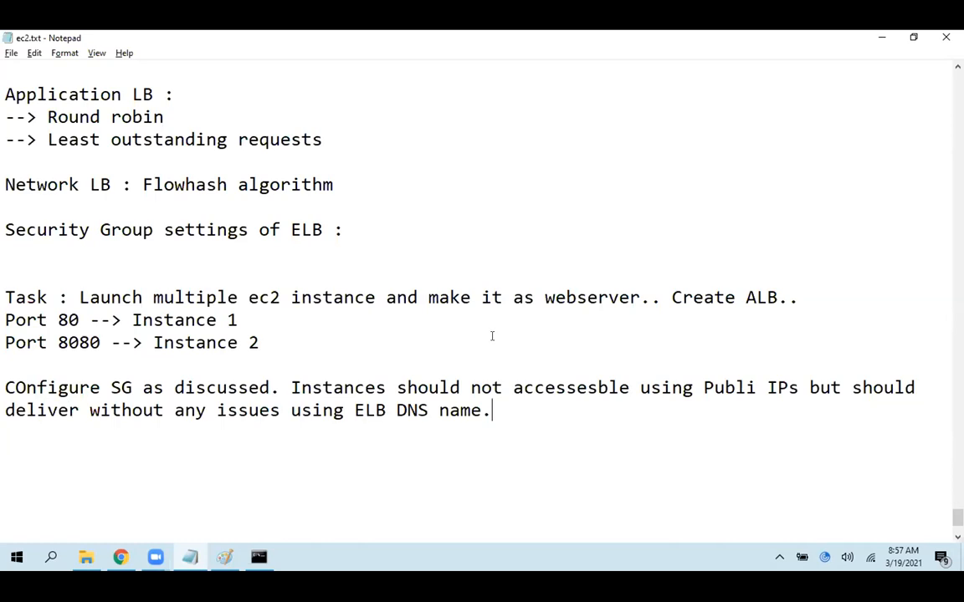
# Correct "COnfigure" to "Configure" in the security group line and save the notes
pyautogui.click(22, 383)
pyautogui.press('BackSpace')
pyautogui.write('o')
pyautogui.hotkey('ctrl', 's')
# Highlight the whole task text to review it, and close the ec2.txt notes
pyautogui.moveTo(4, 388); pyautogui.dragTo(5, 289)
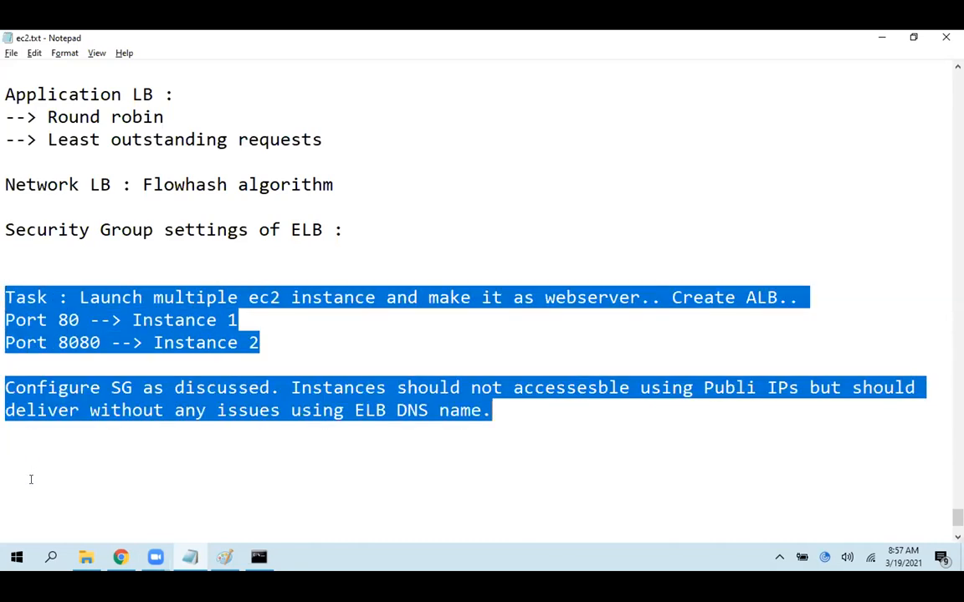
pyautogui.click(16, 441)
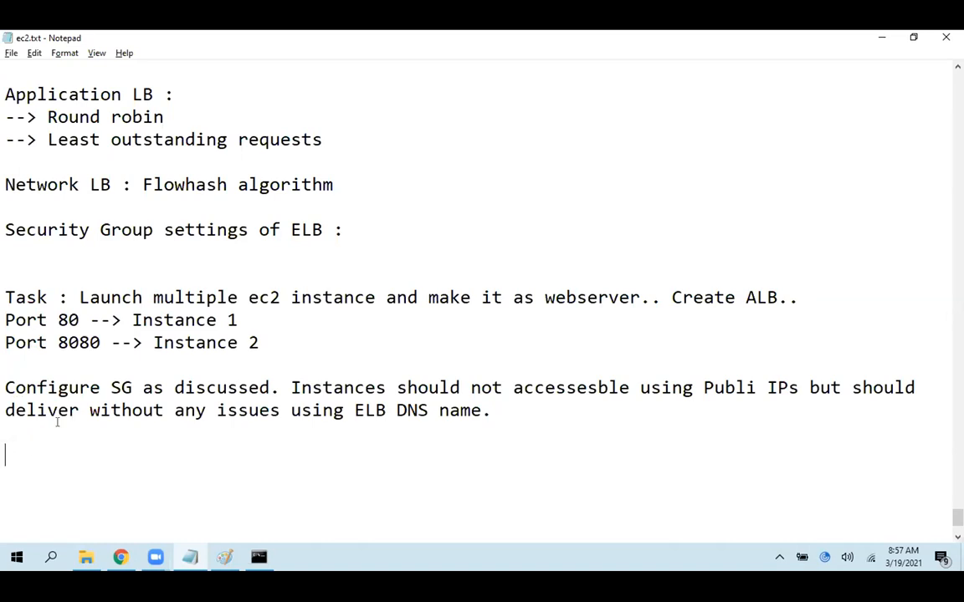
pyautogui.moveTo(7, 297); pyautogui.dragTo(515, 424)
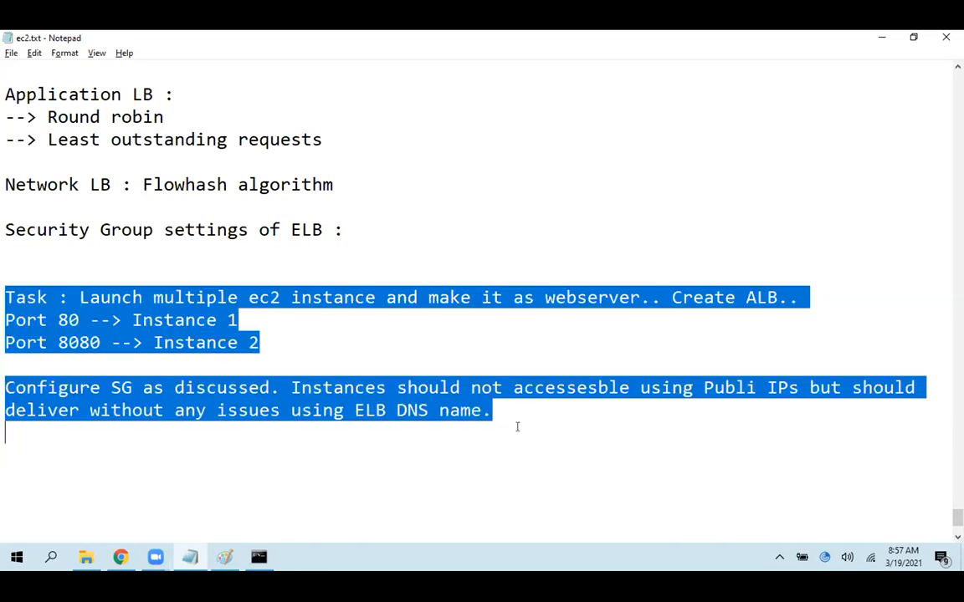
pyautogui.click(471, 464)
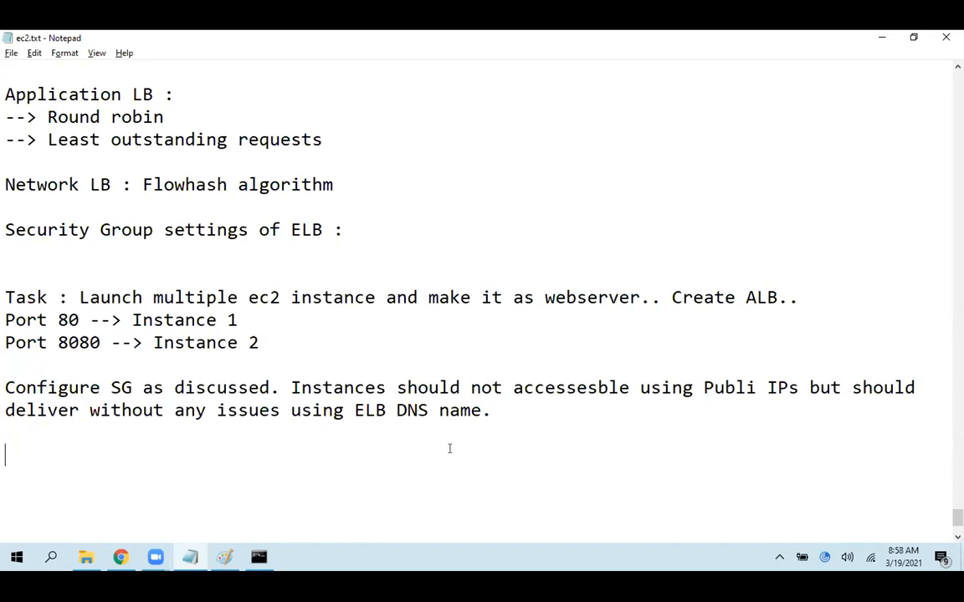
pyautogui.click(946, 38)
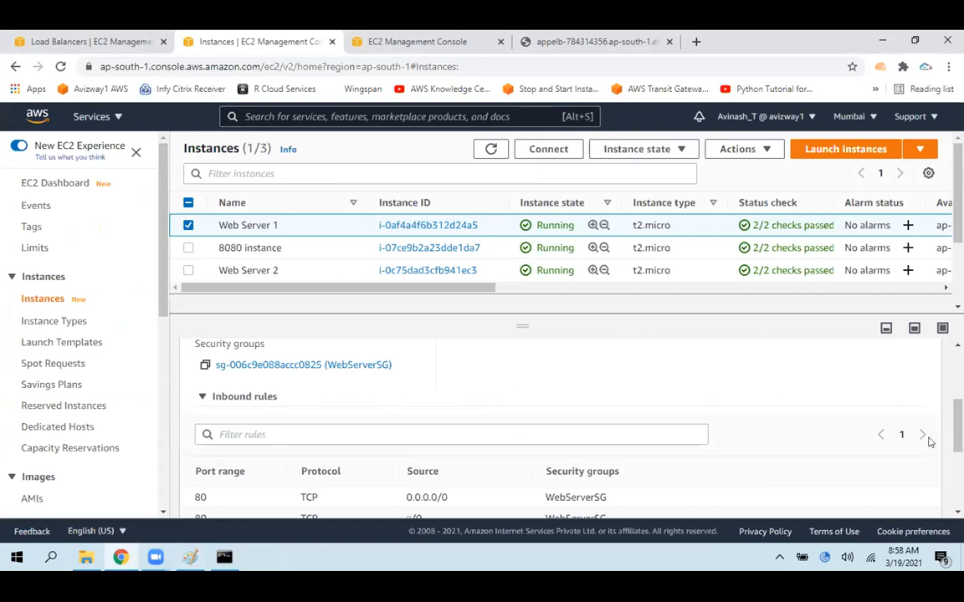
pyautogui.click(904, 556)
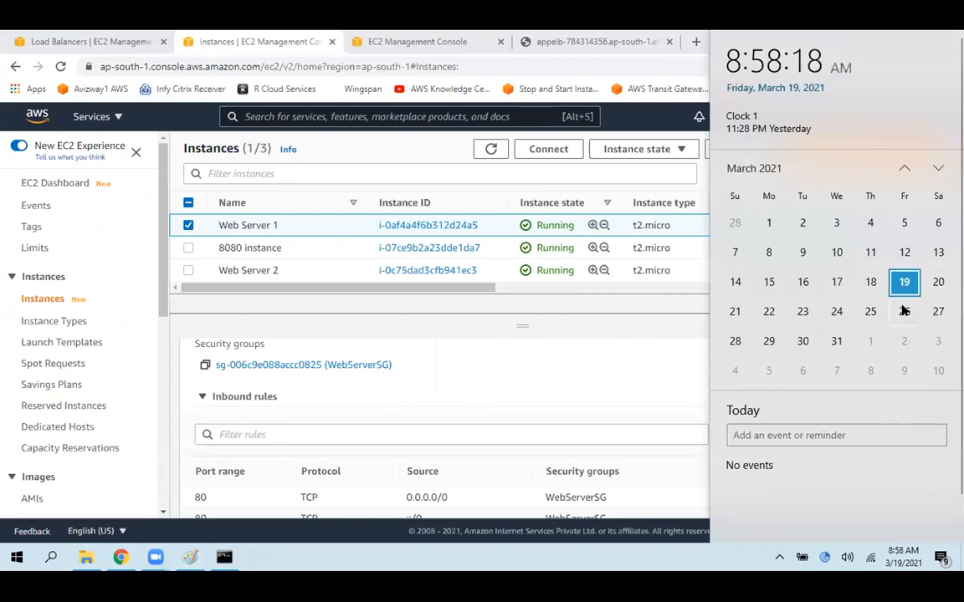
pyautogui.click(512, 362)
pyautogui.click(430, 39)
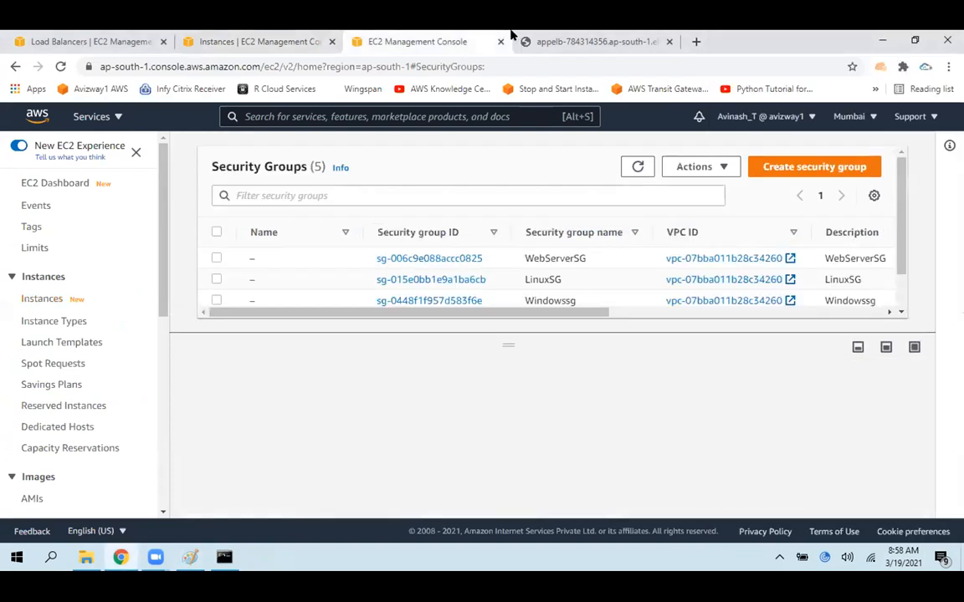
# Open the feb2021 GitHub repository in place of the load balancer's web page
pyautogui.click(646, 40)
pyautogui.click(415, 60)
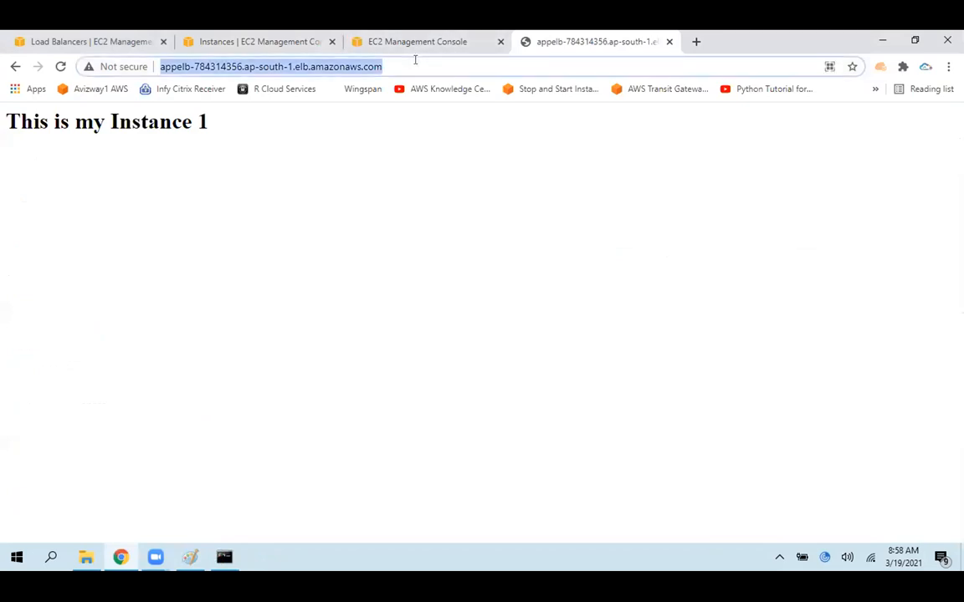
pyautogui.write('github.com/avizway1/jan2021')
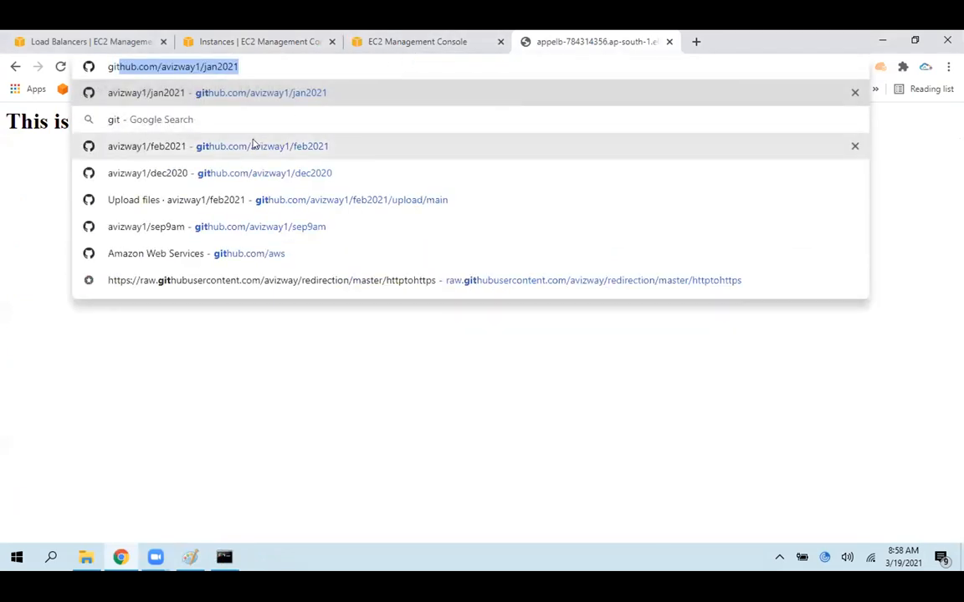
pyautogui.click(254, 146)
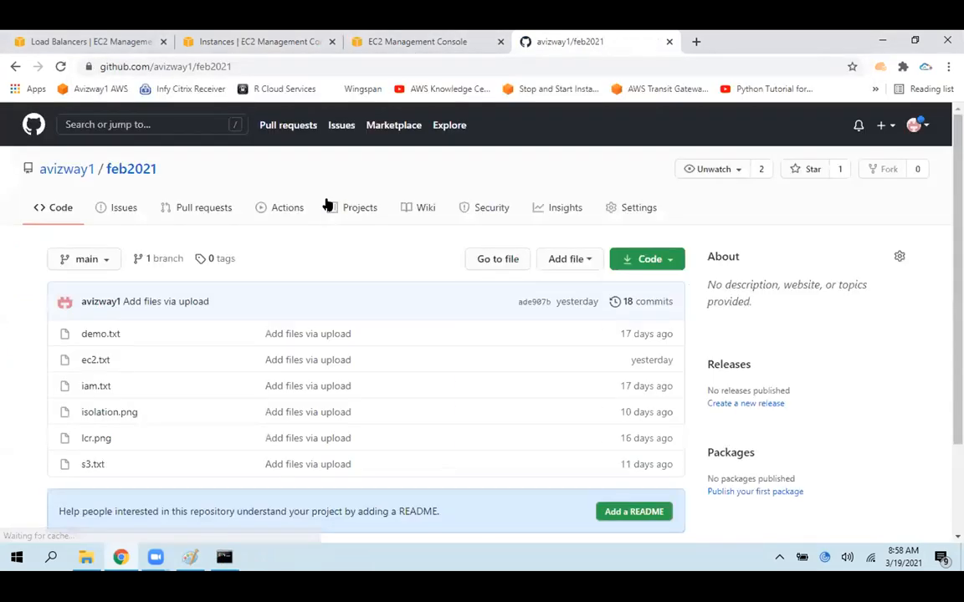
# Switch to Paint, close the drawing with its changes saved to elb.png, and close the File Explorer window
pyautogui.click(191, 558)
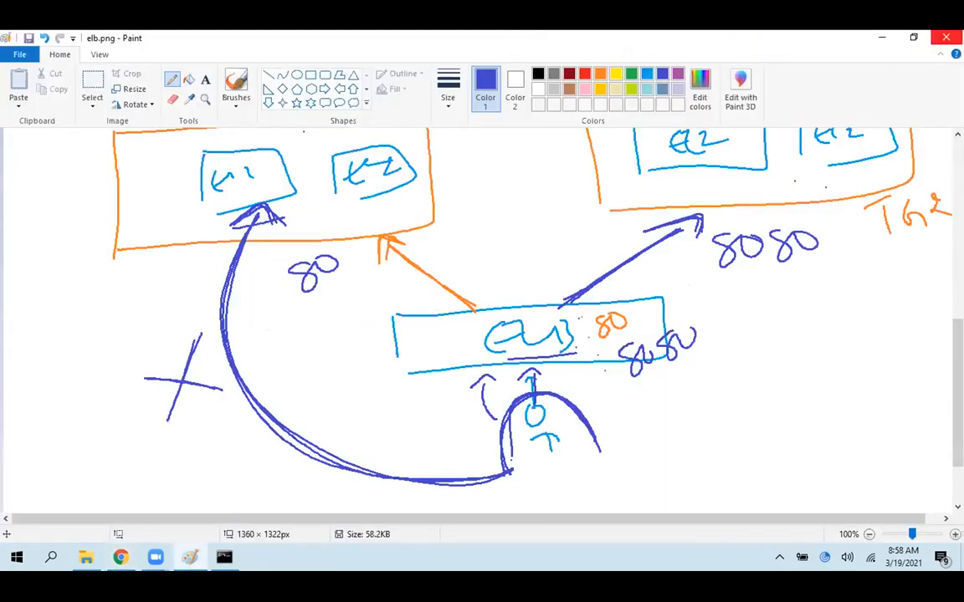
pyautogui.click(946, 37)
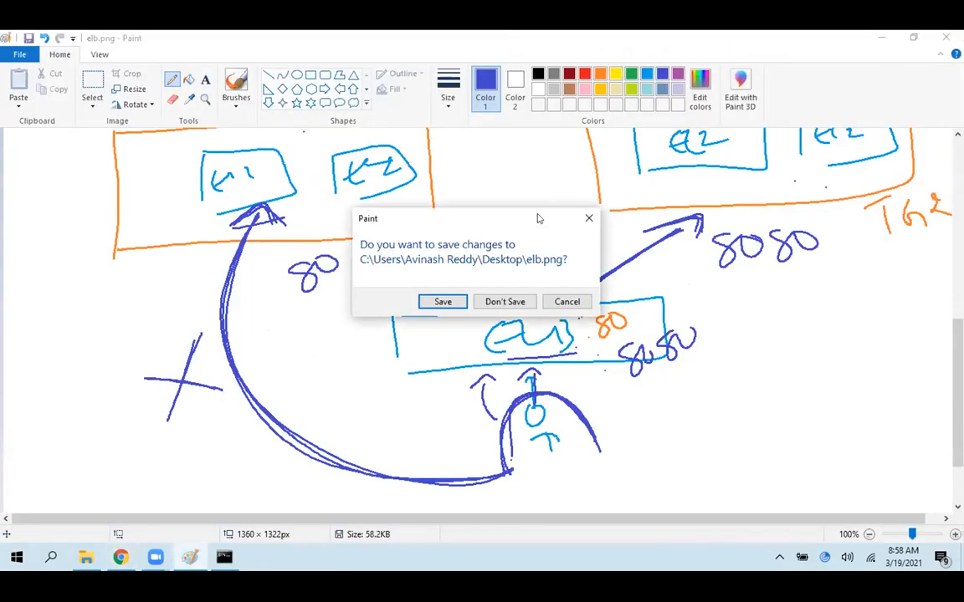
pyautogui.click(446, 302)
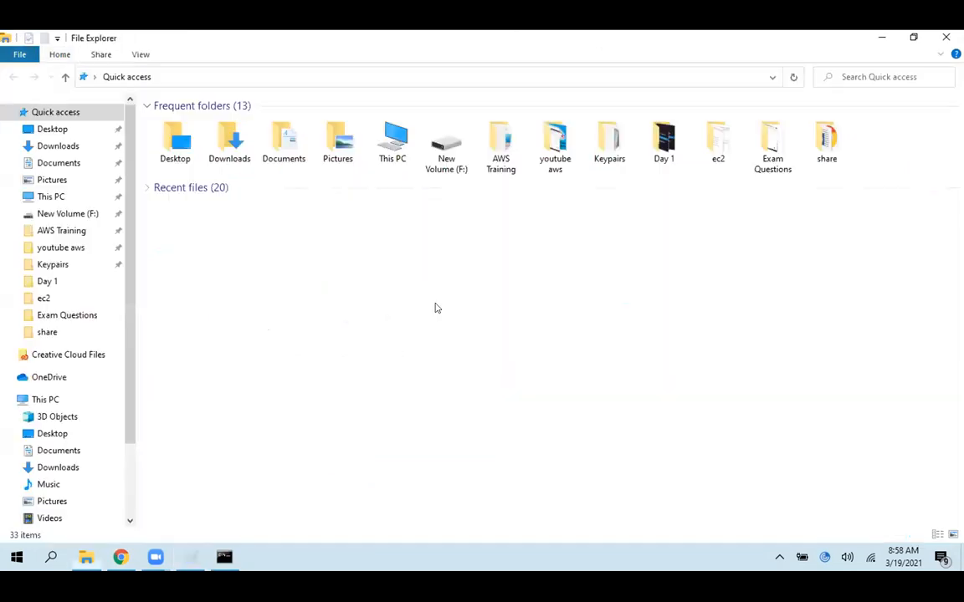
pyautogui.click(946, 38)
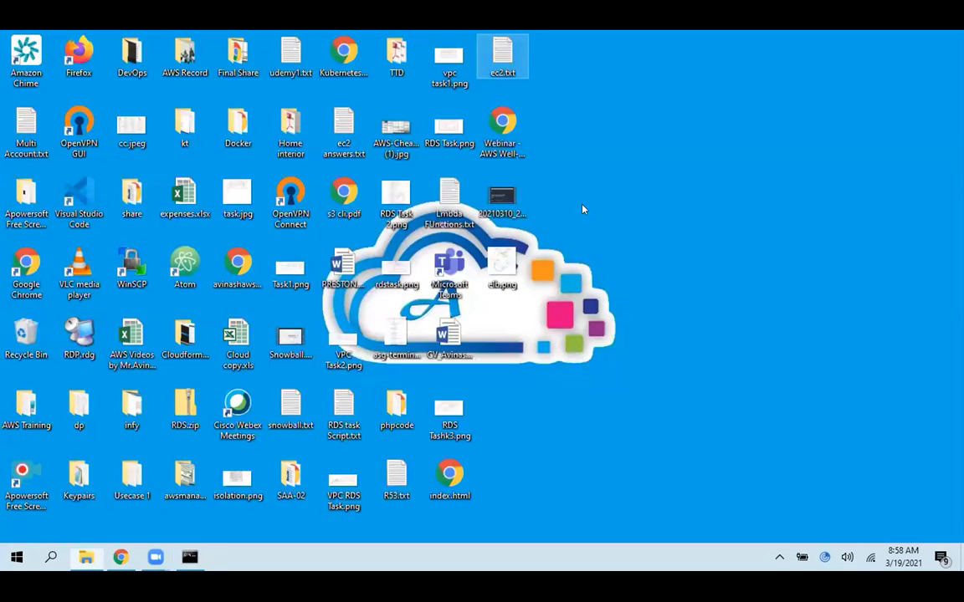
# Upload elb.png from the desktop to the feb2021 repository and commit it directly to the main branch
pyautogui.click(504, 255)
pyautogui.click(121, 557)
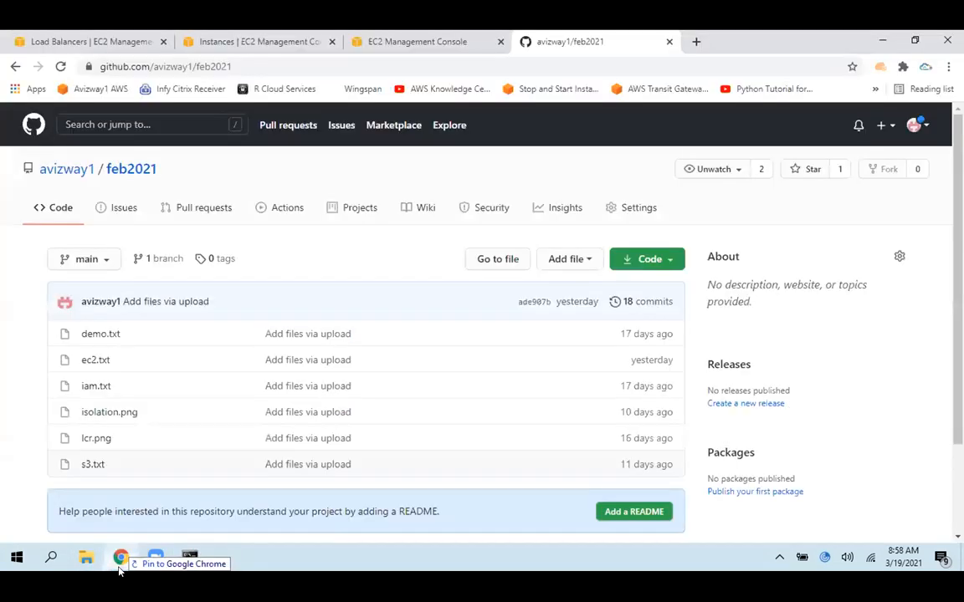
pyautogui.moveTo(216, 375); pyautogui.dragTo(203, 333)
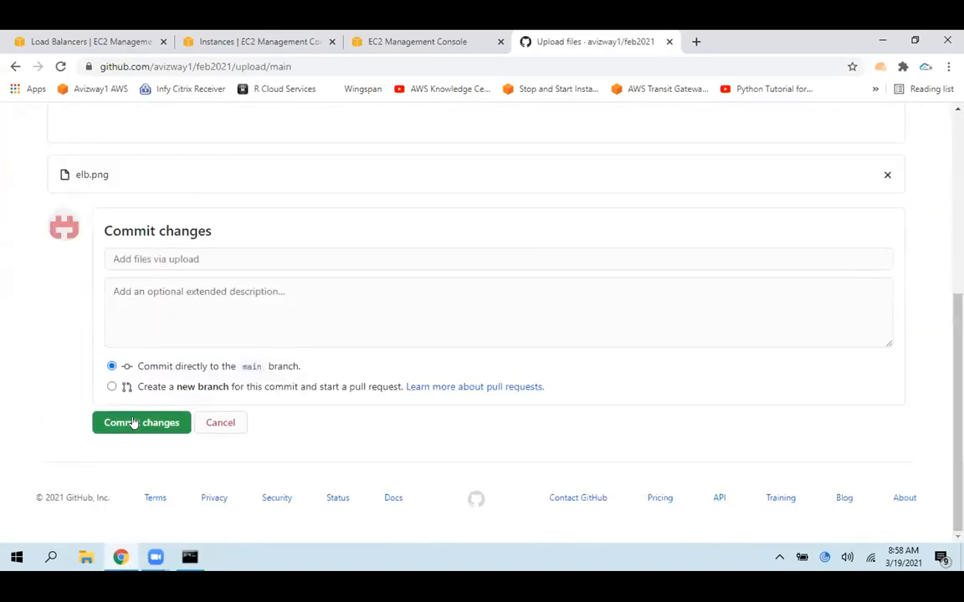
pyautogui.click(131, 423)
# Return to the EC2 security groups and open the ELBSG group to view its inbound rules
pyautogui.click(395, 39)
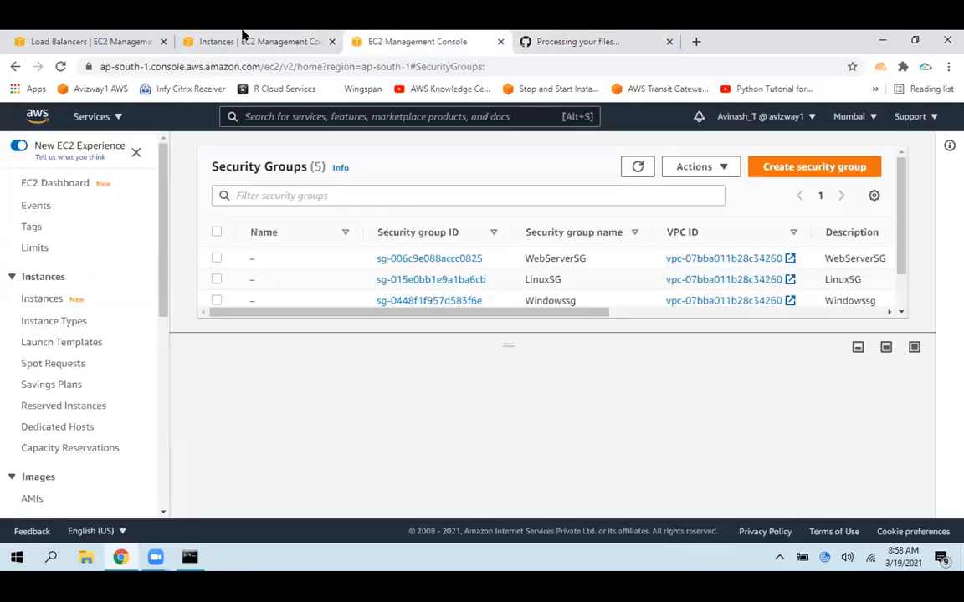
pyautogui.click(242, 38)
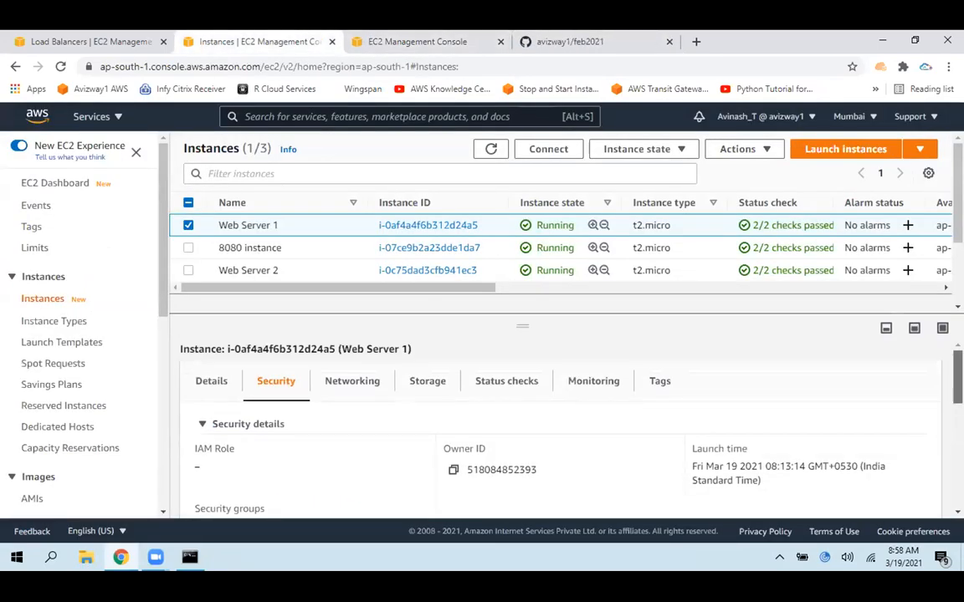
pyautogui.click(399, 36)
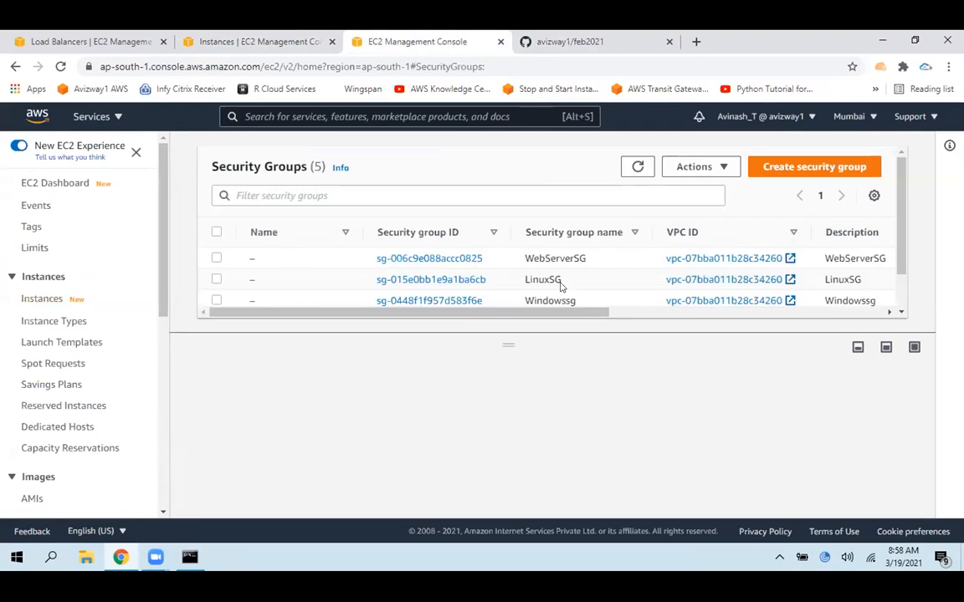
pyautogui.scroll(-2, 890, 276)
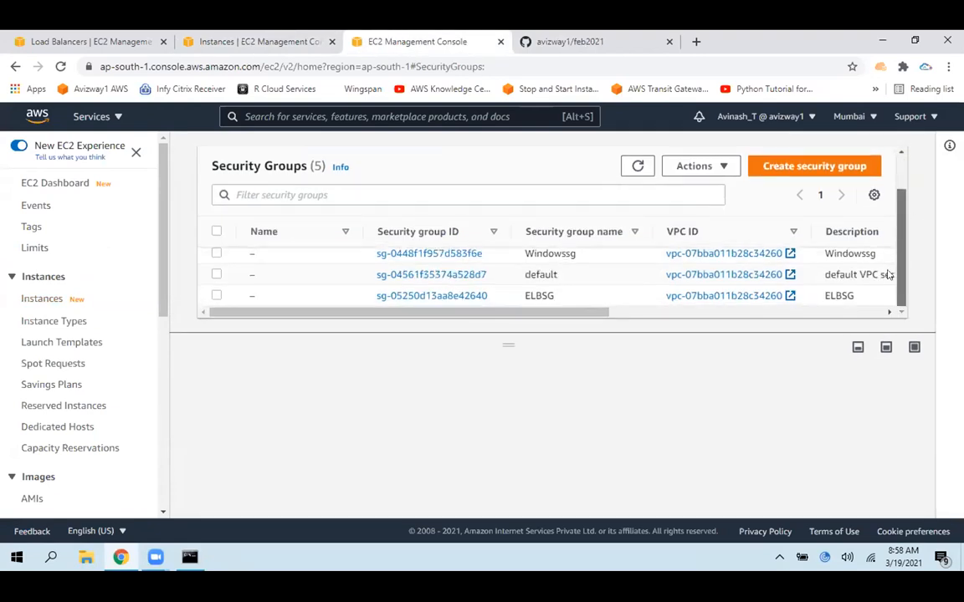
pyautogui.click(436, 296)
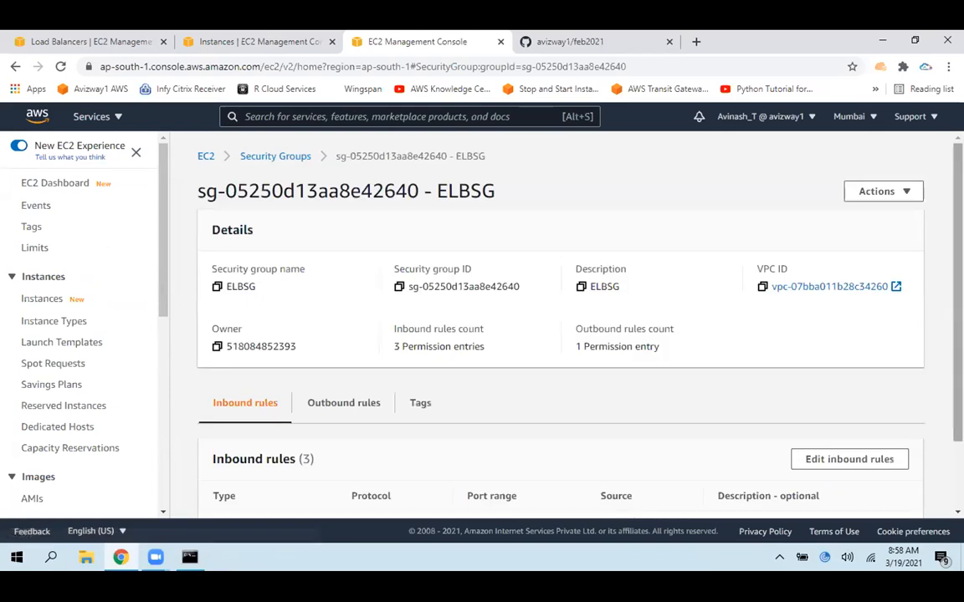
pyautogui.scroll(-1, 493, 441)
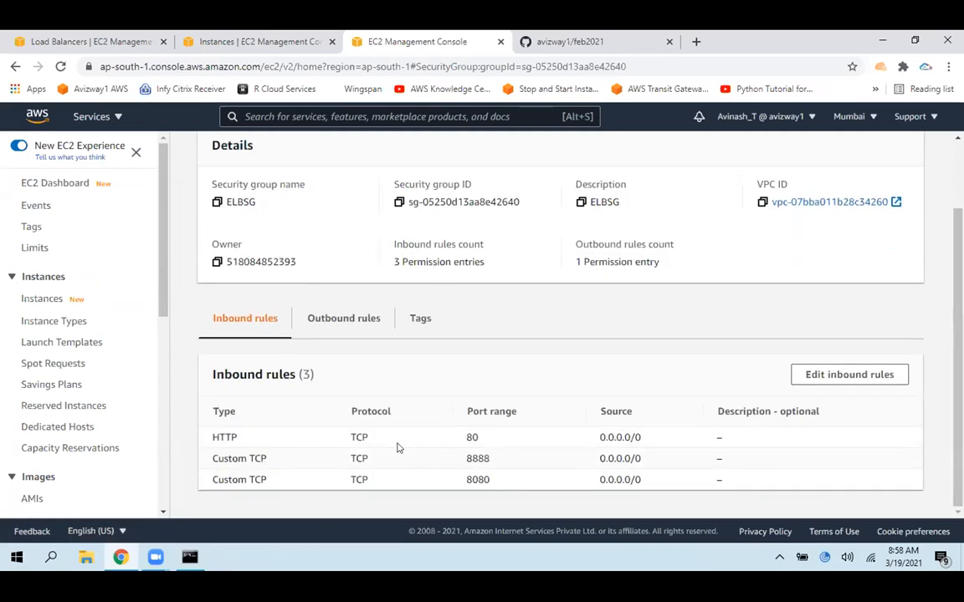
# Highlight the protocol, type and port range entries in ELBSG's inbound rules to explain them
pyautogui.moveTo(348, 437); pyautogui.dragTo(362, 440)
pyautogui.moveTo(269, 463); pyautogui.dragTo(187, 458)
pyautogui.click(450, 450)
pyautogui.moveTo(483, 458); pyautogui.dragTo(515, 455)
pyautogui.click(516, 455)
# Open ELBSG's inbound rules for editing and add a new rule row
pyautogui.click(864, 377)
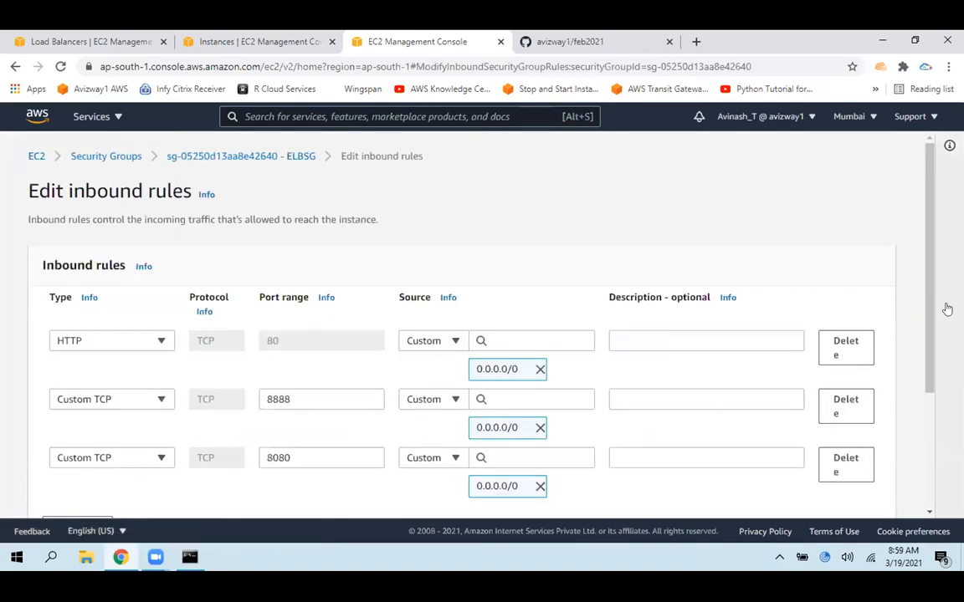
pyautogui.scroll(-2, 931, 305)
pyautogui.click(52, 388)
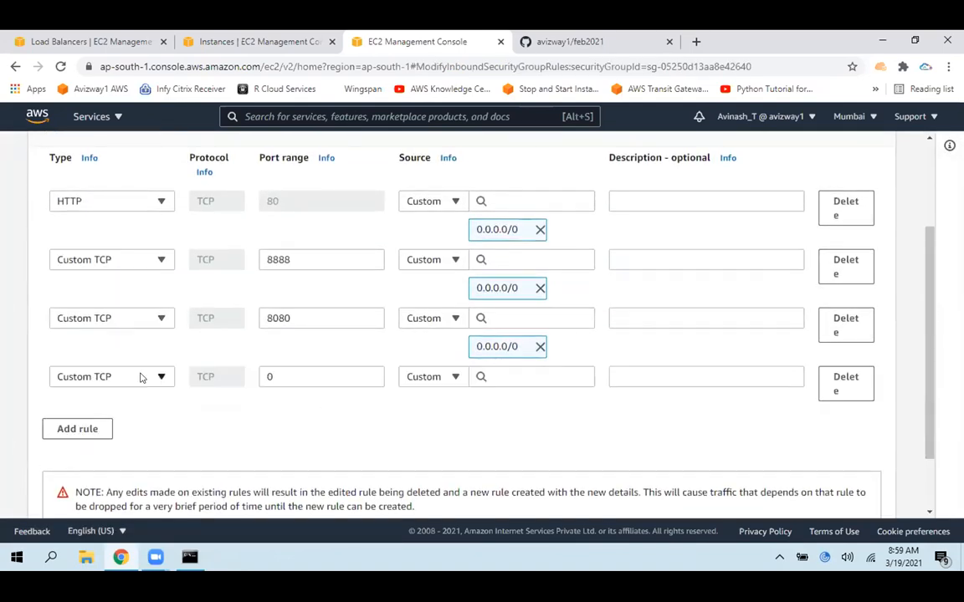
# Search Google for "0-65535 ports" in a new browser tab and highlight the "TCP/IP Ports" heading
pyautogui.click(696, 41)
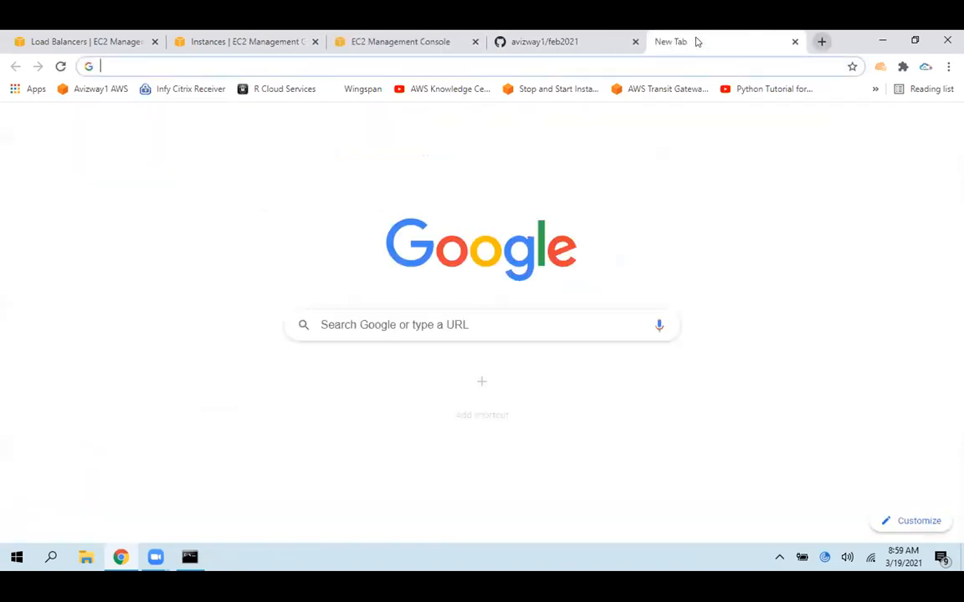
pyautogui.write('0-65535')
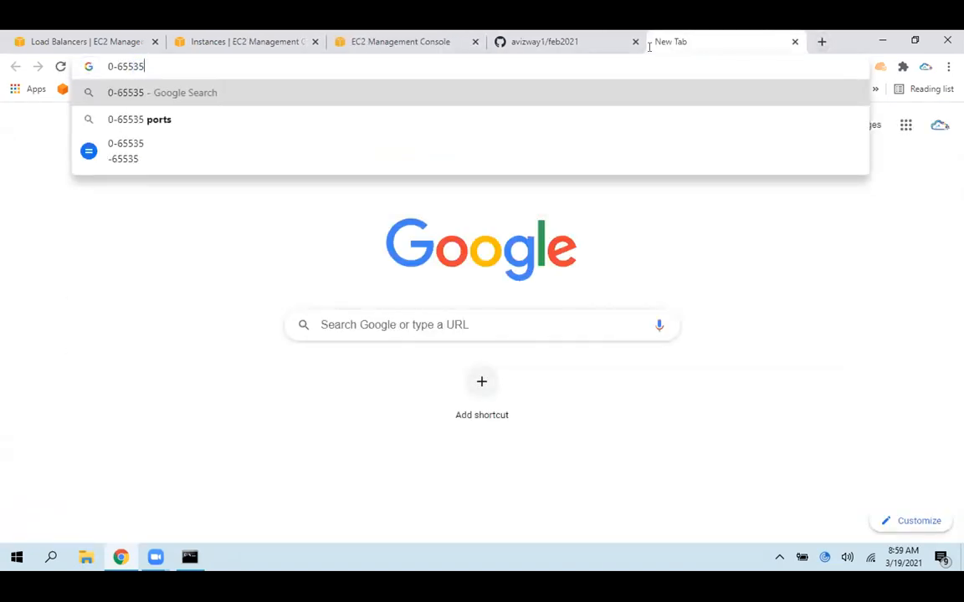
pyautogui.click(273, 130)
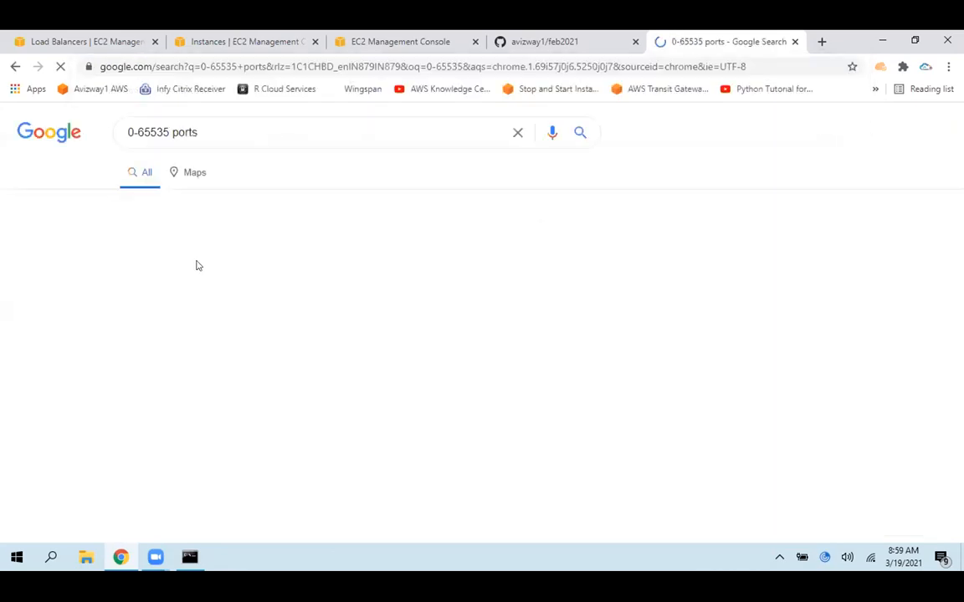
pyautogui.moveTo(220, 127); pyautogui.dragTo(204, 235)
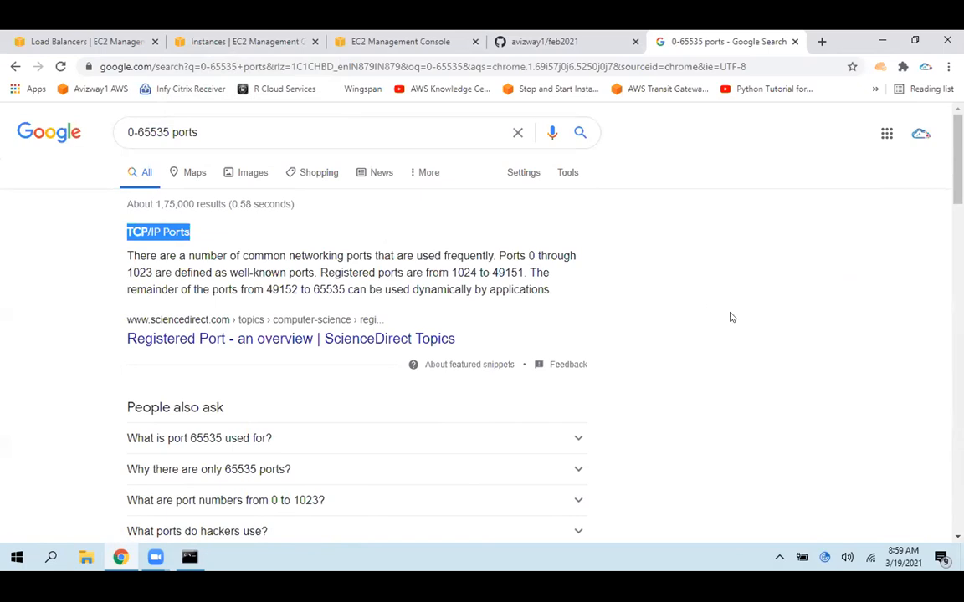
# Go back to ELBSG's inbound rules and look through the rule types available for the new rule
pyautogui.click(216, 41)
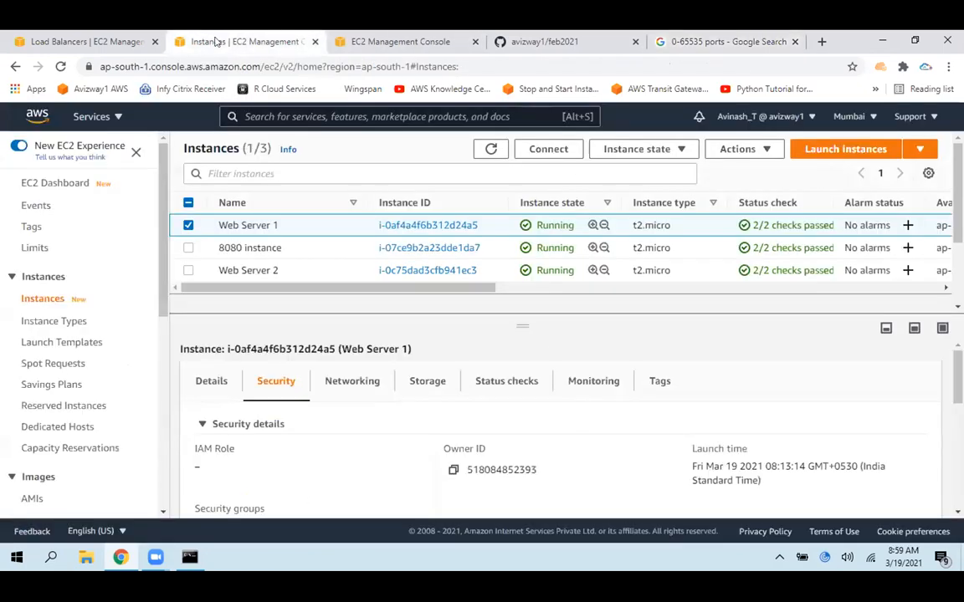
pyautogui.click(400, 39)
pyautogui.click(107, 379)
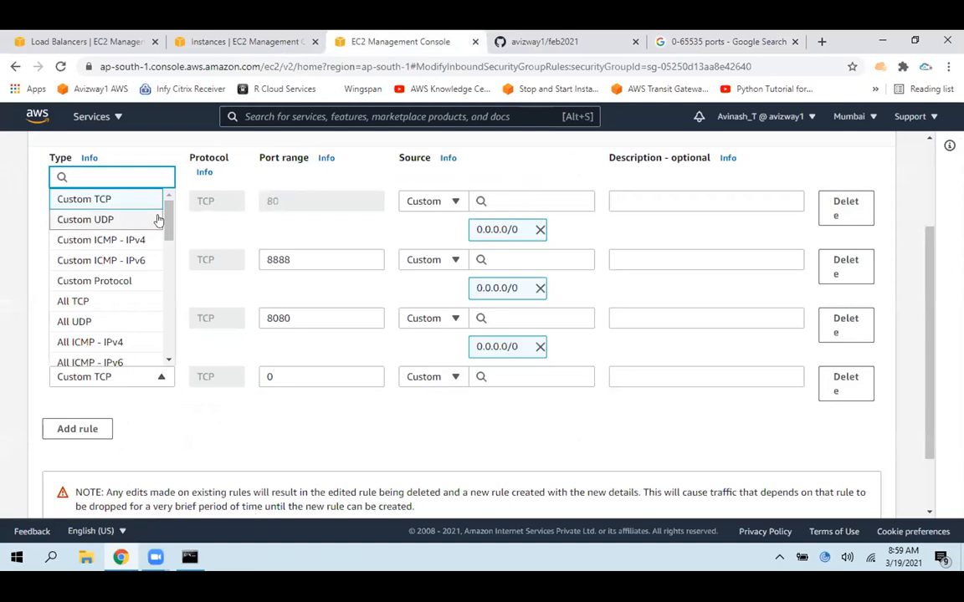
pyautogui.scroll(-3, 88, 209)
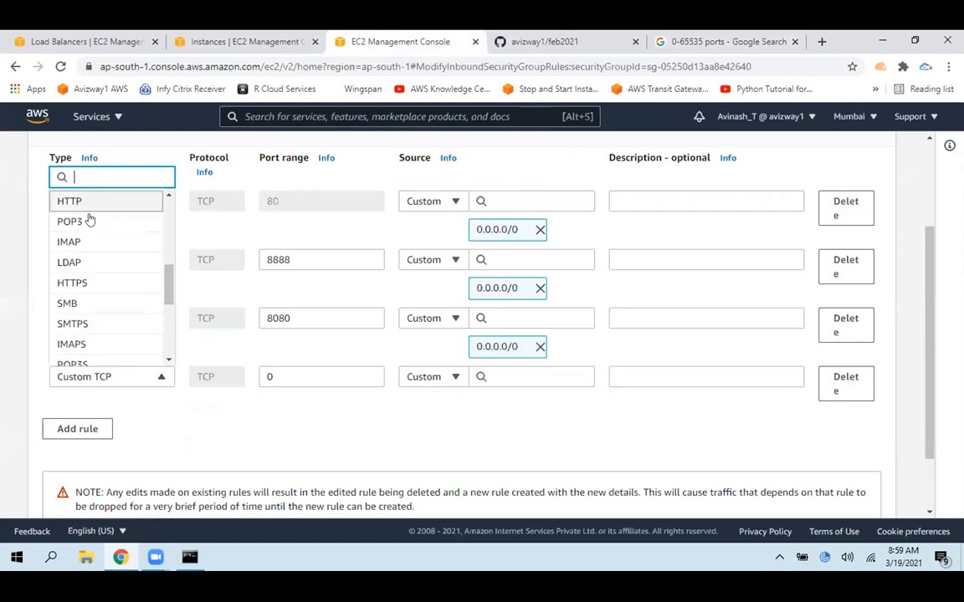
pyautogui.scroll(2, 75, 214)
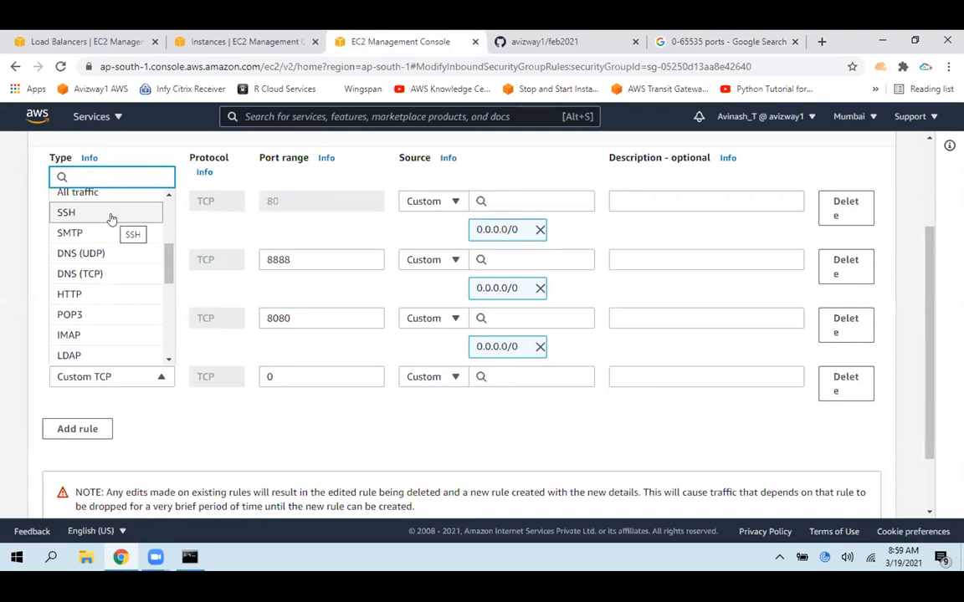
pyautogui.scroll(-5, 153, 356)
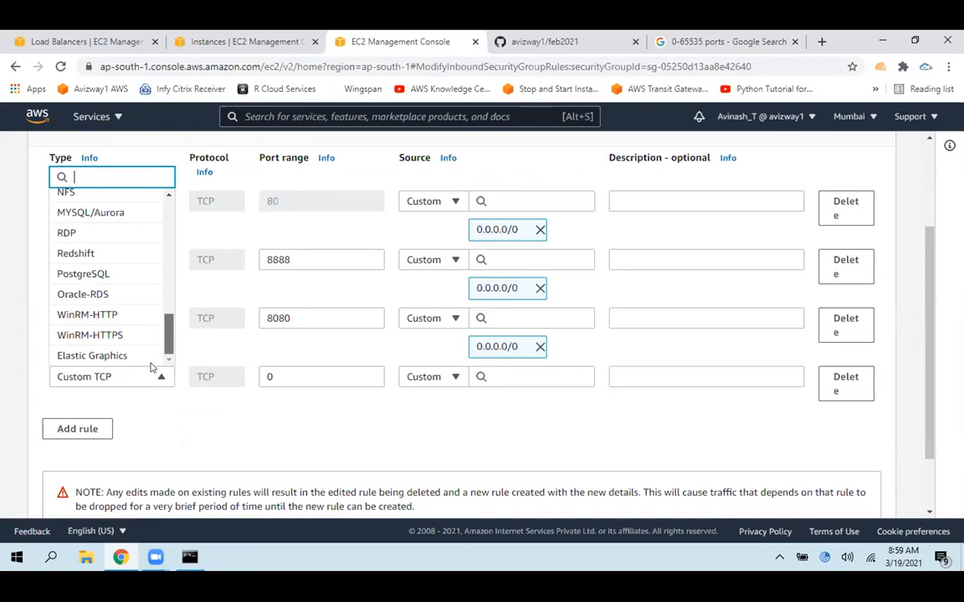
pyautogui.scroll(6, 154, 283)
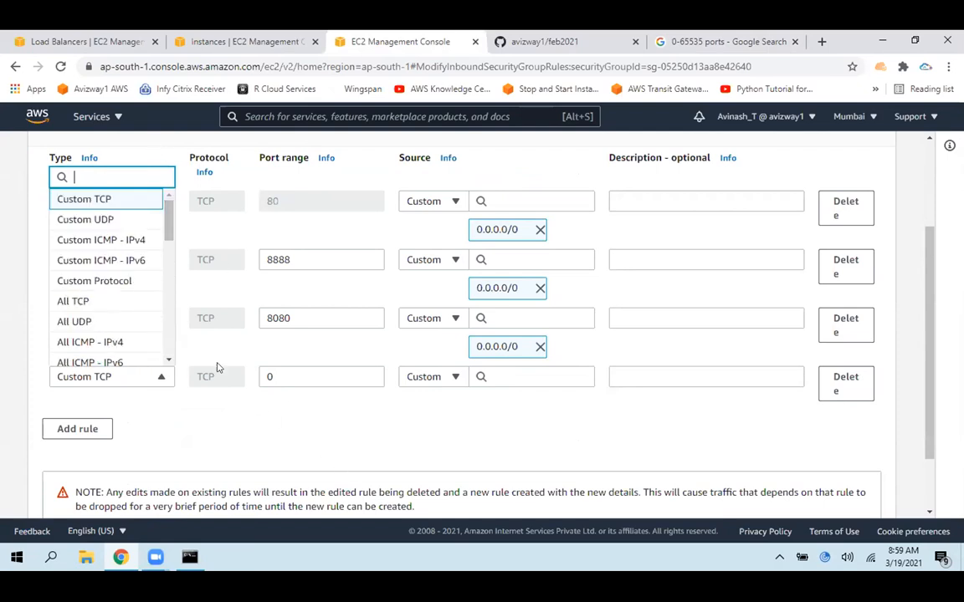
# Choose Custom TCP for the new inbound rule and set its port range to 23
pyautogui.click(117, 204)
pyautogui.press('Tab')
pyautogui.write('23')
pyautogui.click(343, 439)
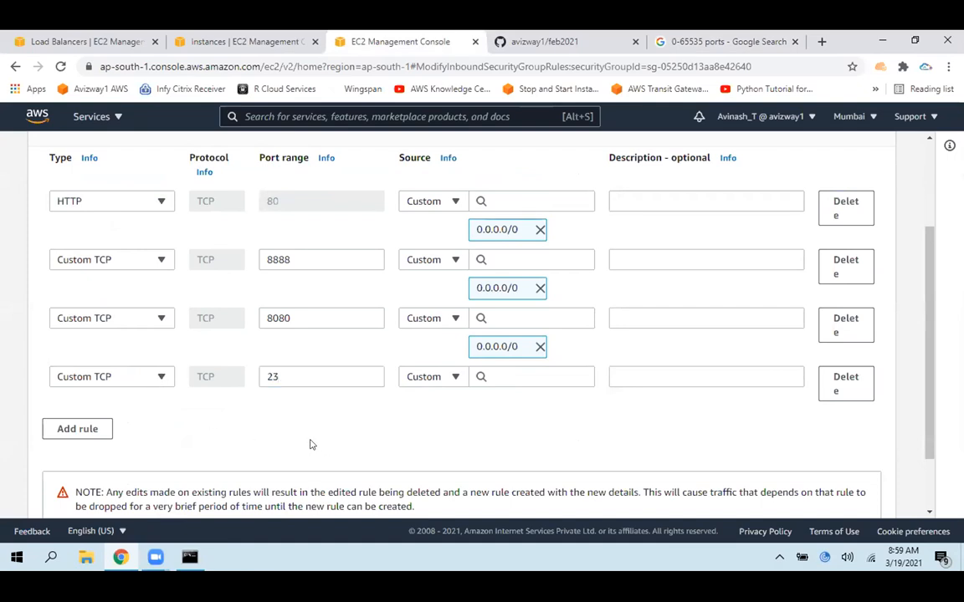
# Highlight the HTTP rule's port 80 and the 8080 port to compare them, and close the Google search page
pyautogui.doubleClick(272, 201)
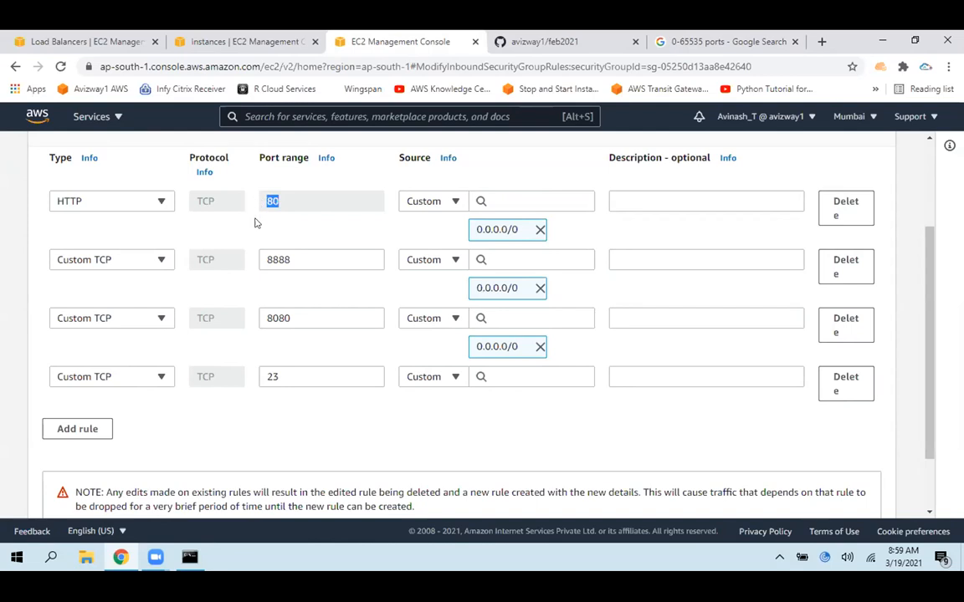
pyautogui.click(266, 427)
pyautogui.doubleClick(288, 319)
pyautogui.click(285, 406)
pyautogui.click(793, 42)
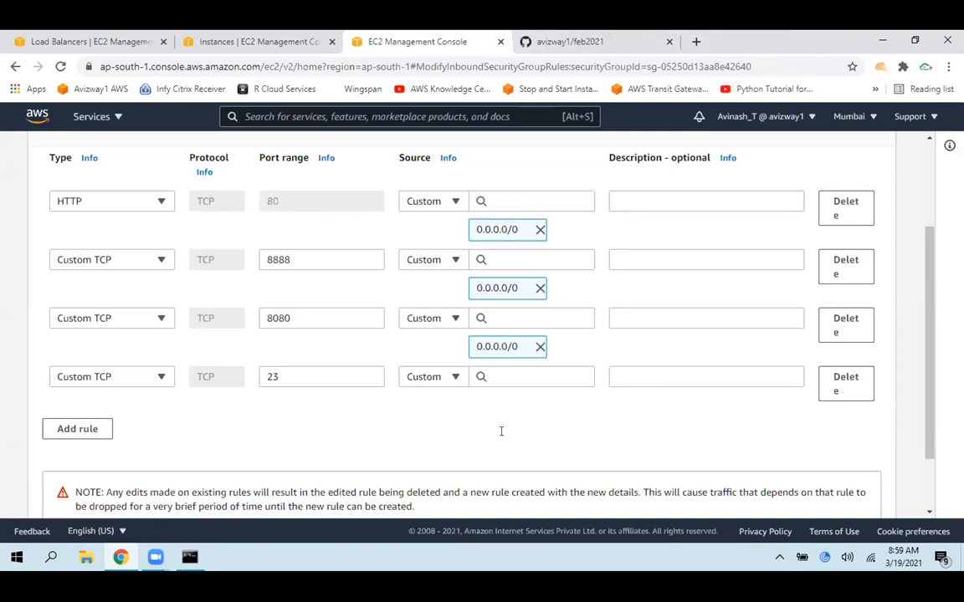
# Go to the EC2 instances list and add 8080 instance and Web Server 2 to the selection with Web Server 1
pyautogui.click(294, 36)
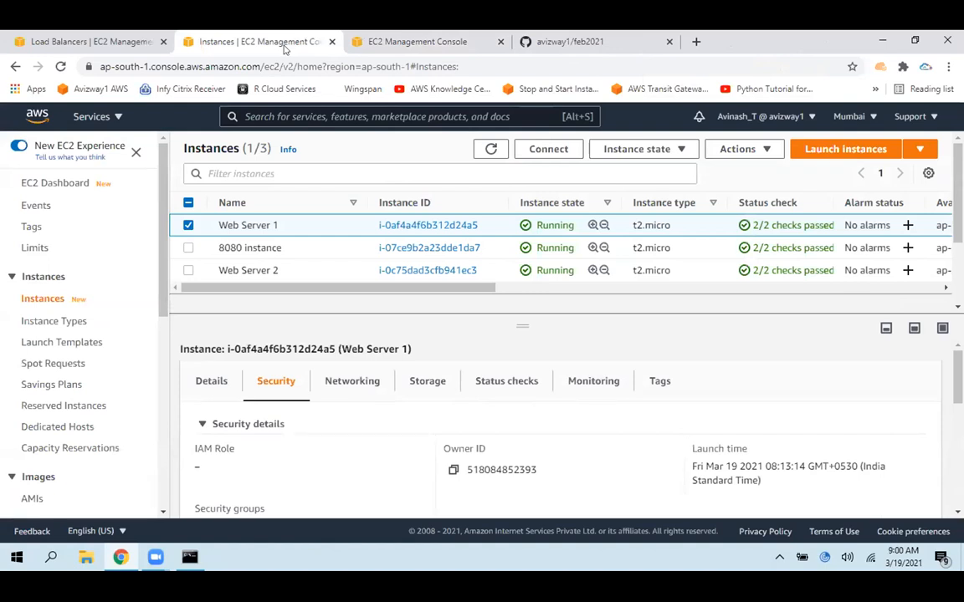
pyautogui.click(187, 248)
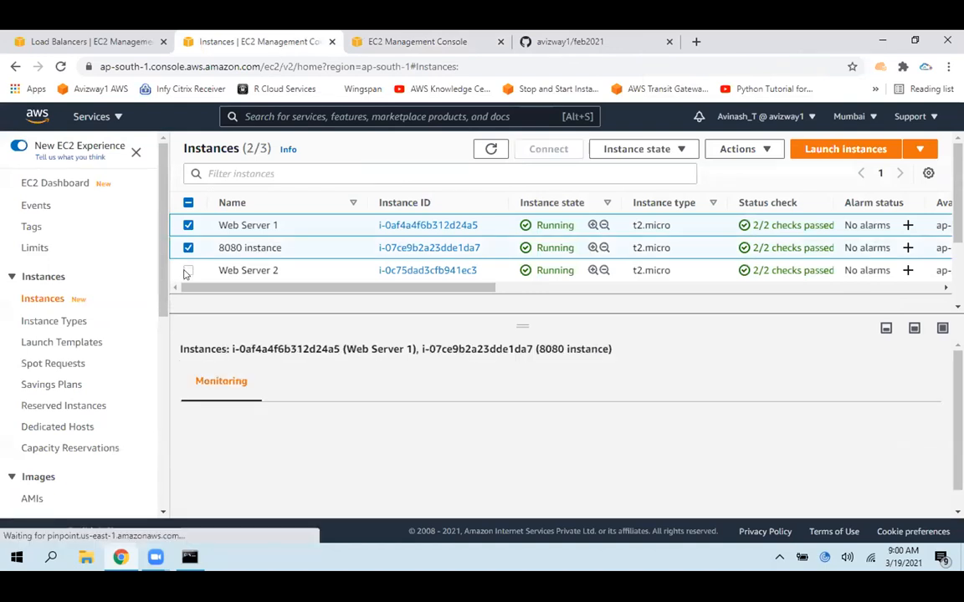
pyautogui.click(187, 271)
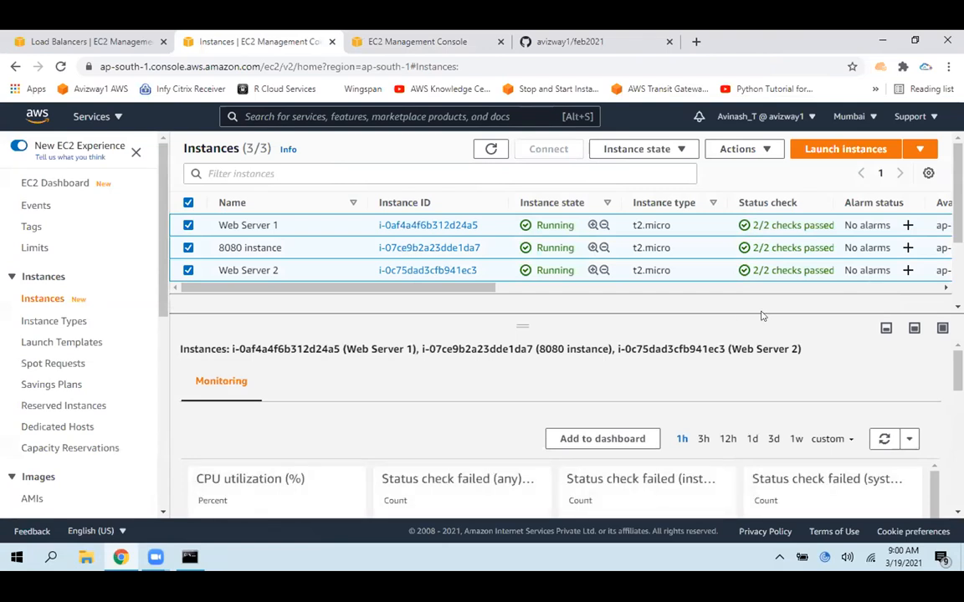
pyautogui.click(748, 48)
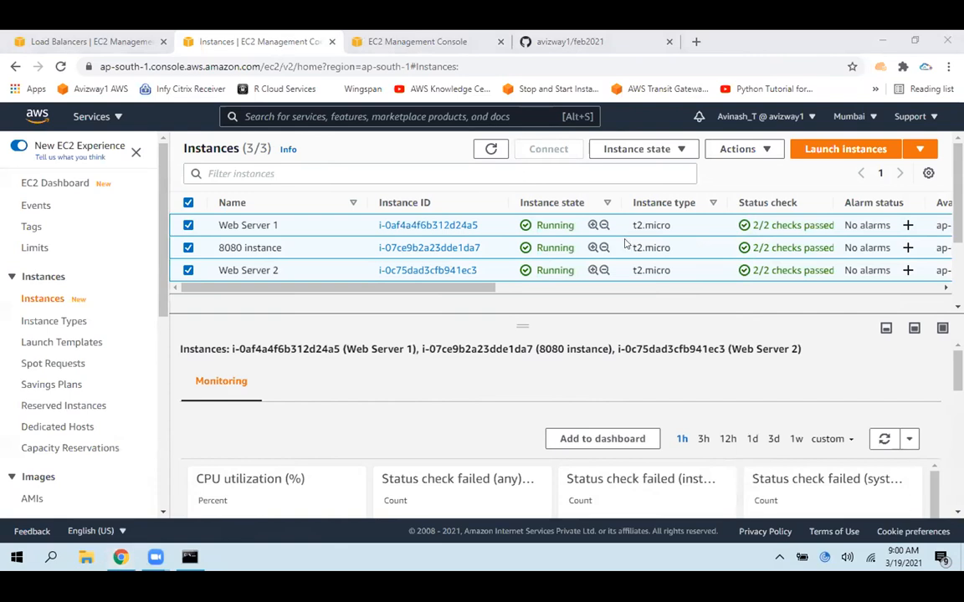
pyautogui.press('super+d')
pyautogui.press('super+d')
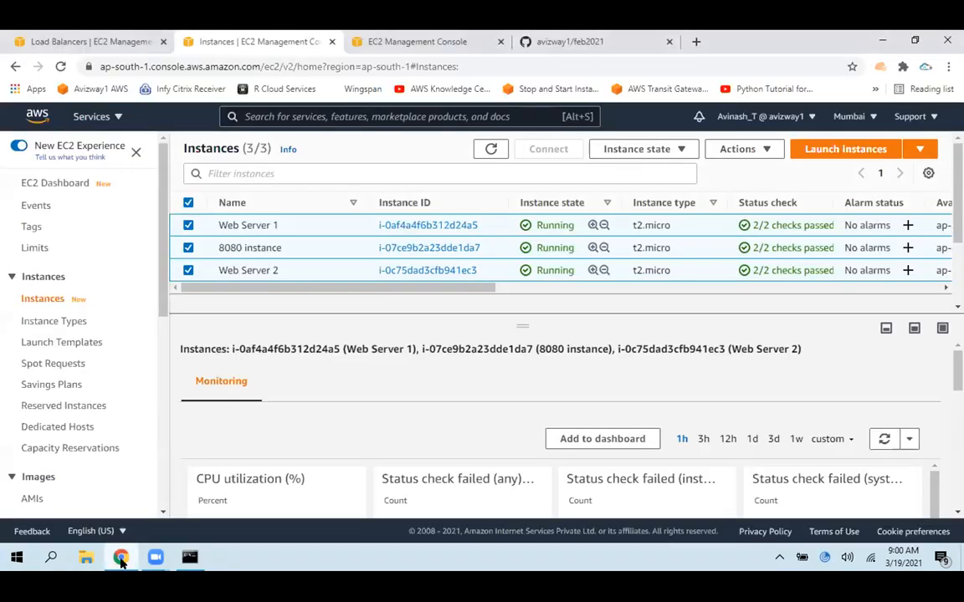
# Go to the feb2021 GitHub repository and highlight the elb.png file name in its file list
pyautogui.click(566, 38)
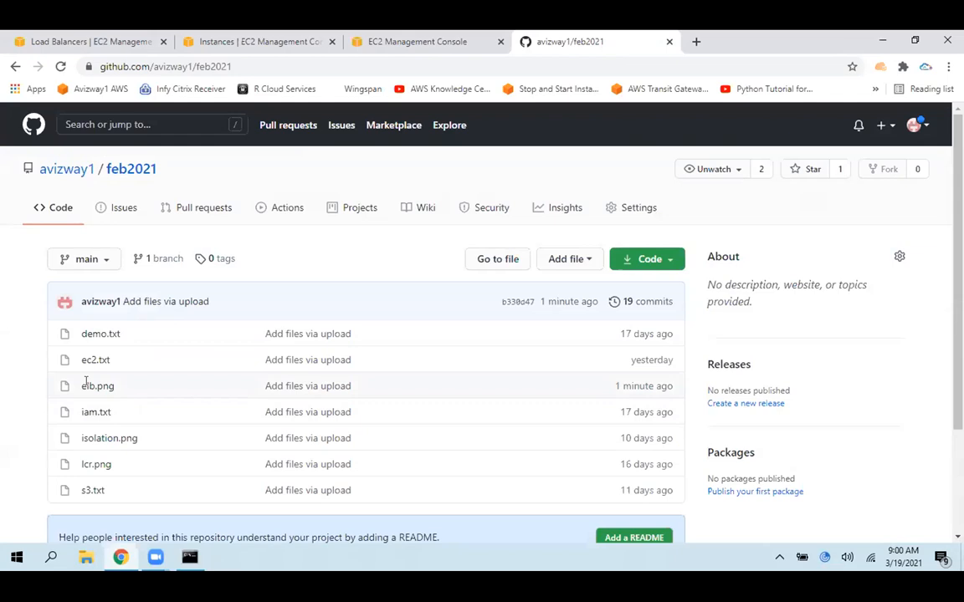
pyautogui.doubleClick(81, 383)
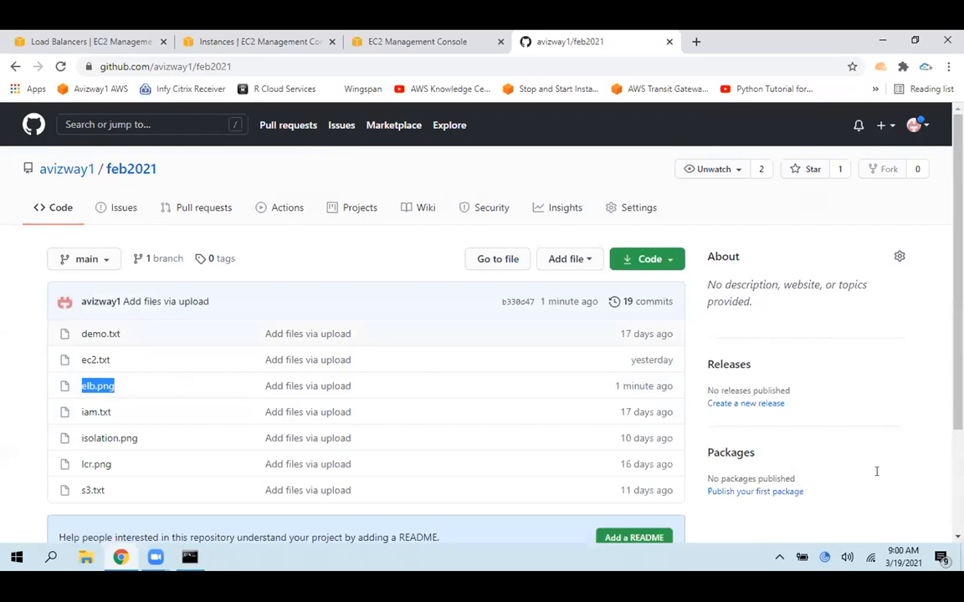
pyautogui.click(817, 73)
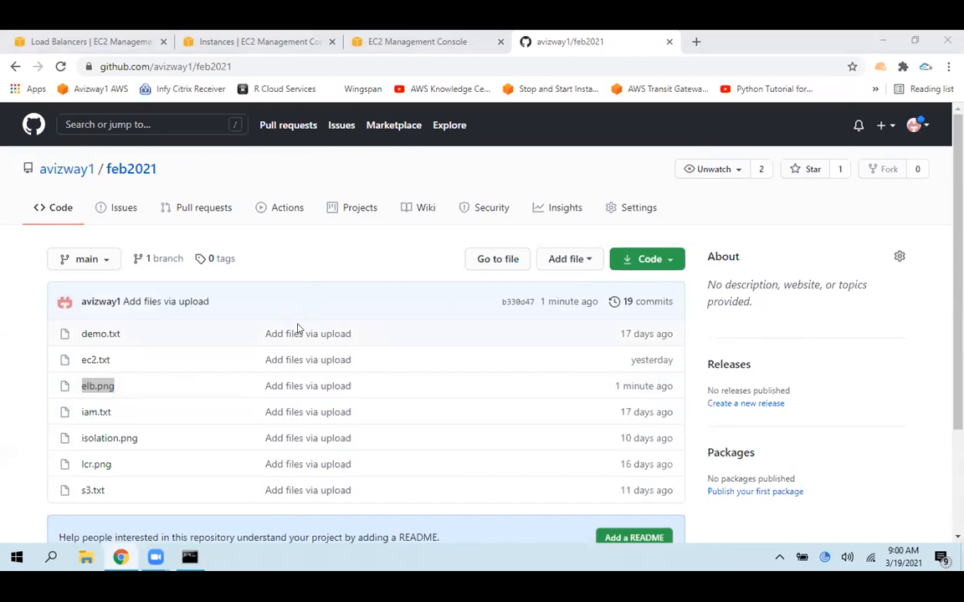
# Upload ec2.txt from the desktop to the feb2021 repository, commit the change, and close the GitHub page
pyautogui.press('super+d')
pyautogui.moveTo(524, 64); pyautogui.dragTo(281, 399)
pyautogui.scroll(-1, 133, 335)
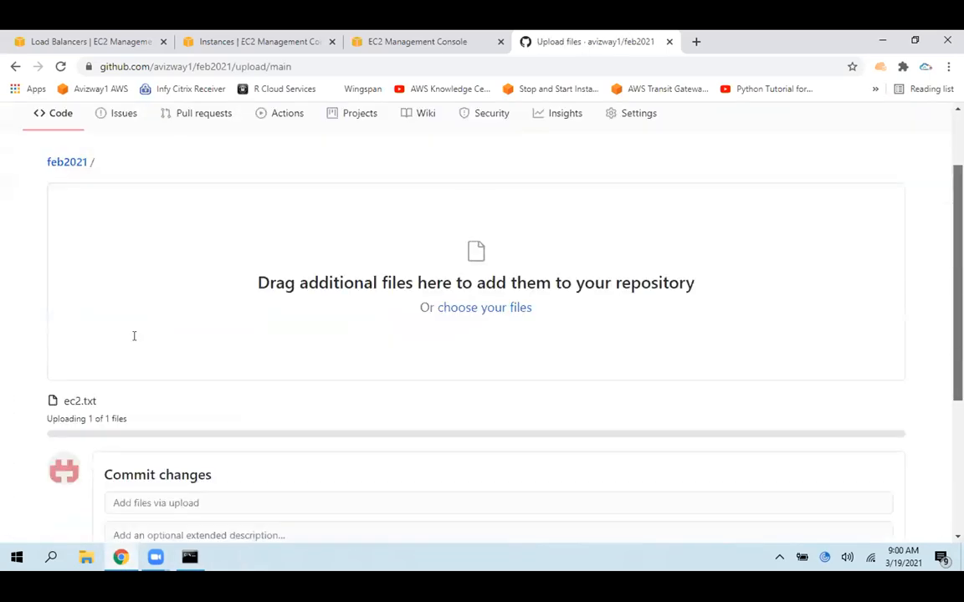
pyautogui.scroll(-3, 134, 335)
pyautogui.click(133, 424)
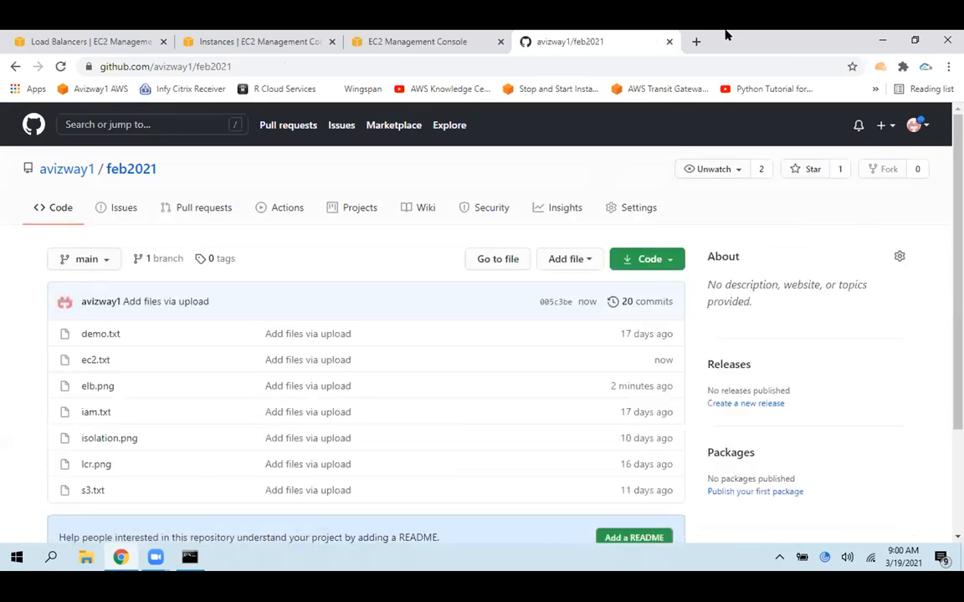
pyautogui.click(670, 41)
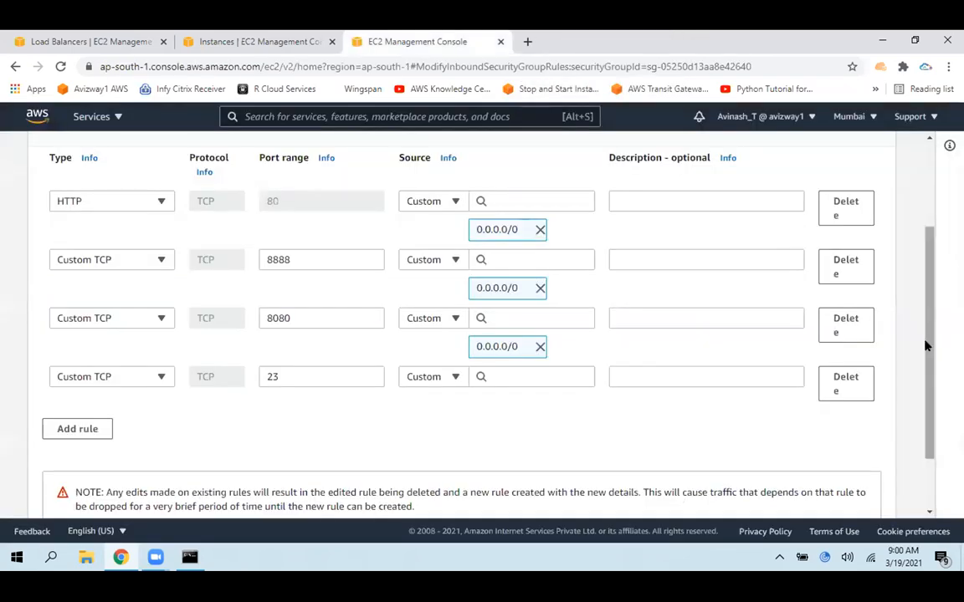
# Cancel the pending edit of ELBSG's inbound rules and go to the EC2 instances list
pyautogui.scroll(-2, 927, 344)
pyautogui.click(653, 495)
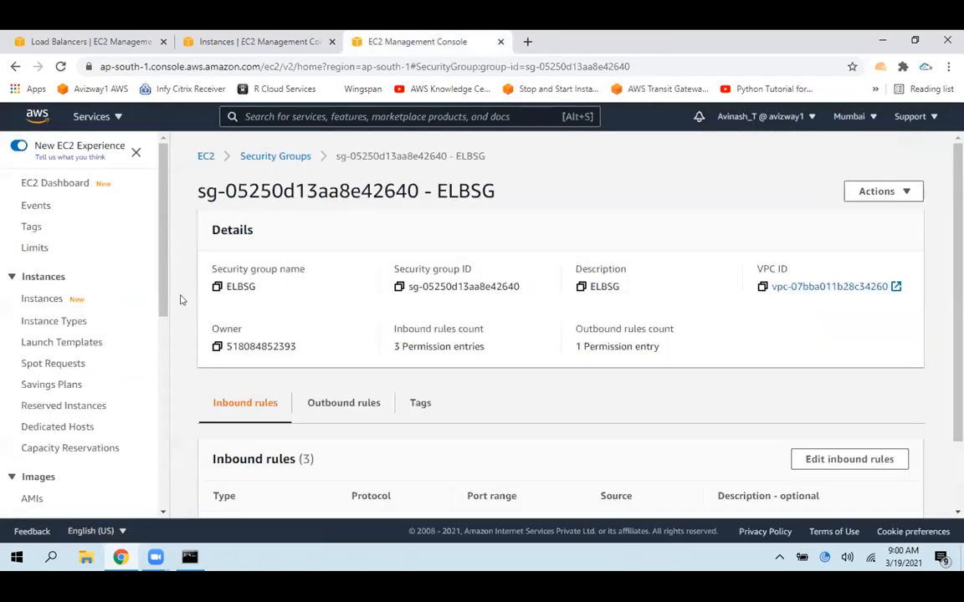
pyautogui.click(38, 299)
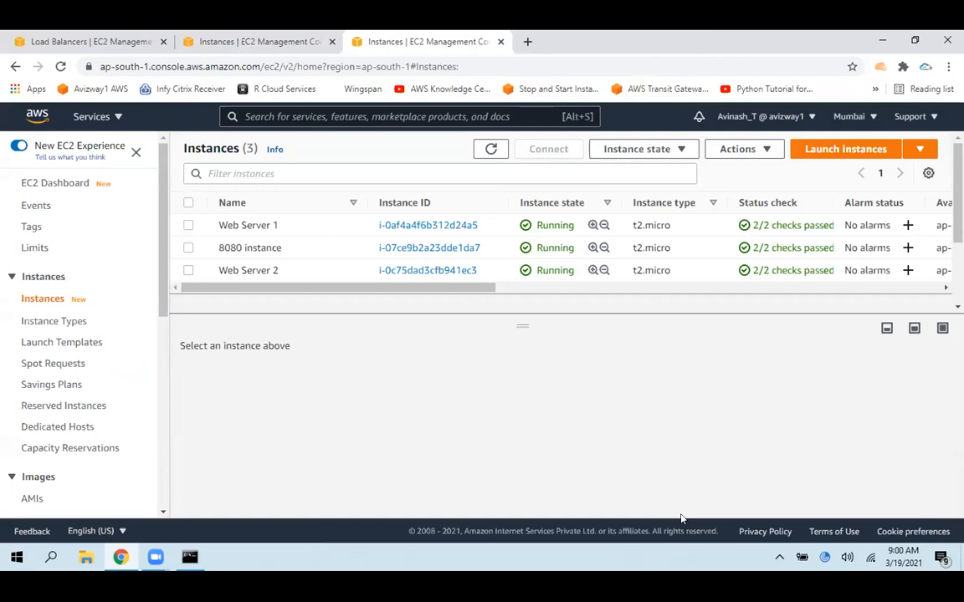
# Select all three EC2 instances, terminate them, and go to the Load Balancers page
pyautogui.click(568, 398)
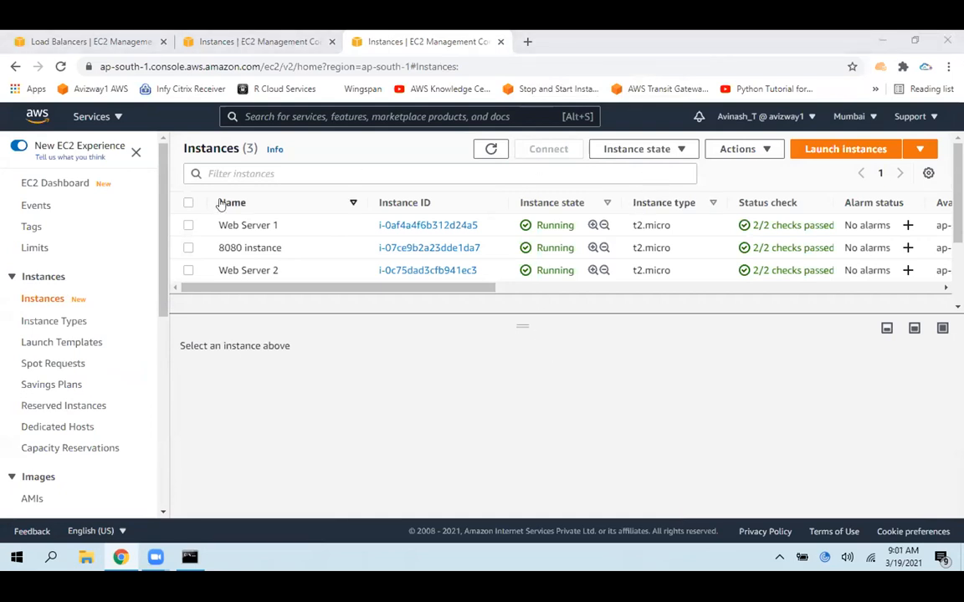
pyautogui.click(188, 202)
pyautogui.click(654, 149)
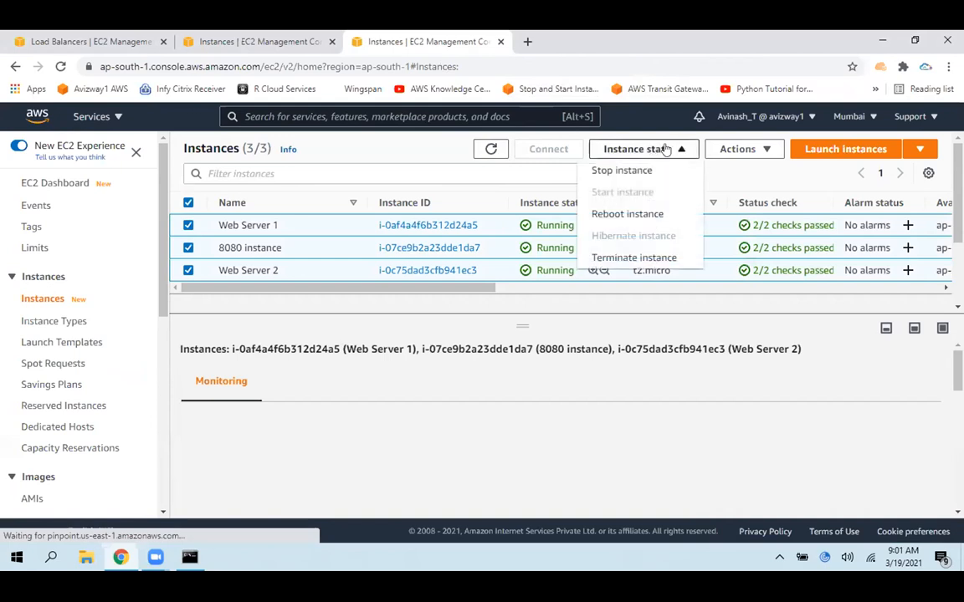
pyautogui.click(633, 258)
pyautogui.click(734, 421)
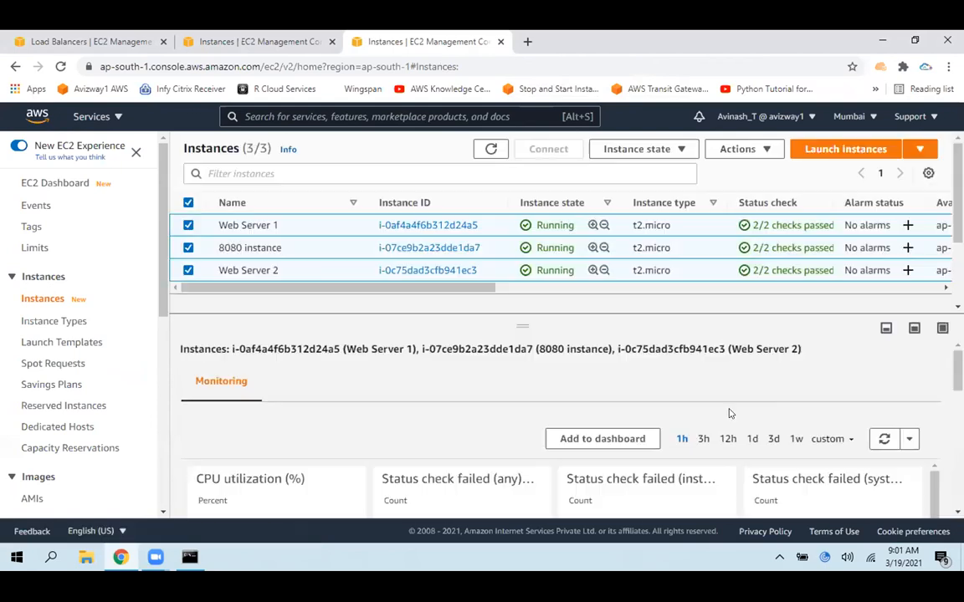
pyautogui.click(236, 40)
pyautogui.click(90, 38)
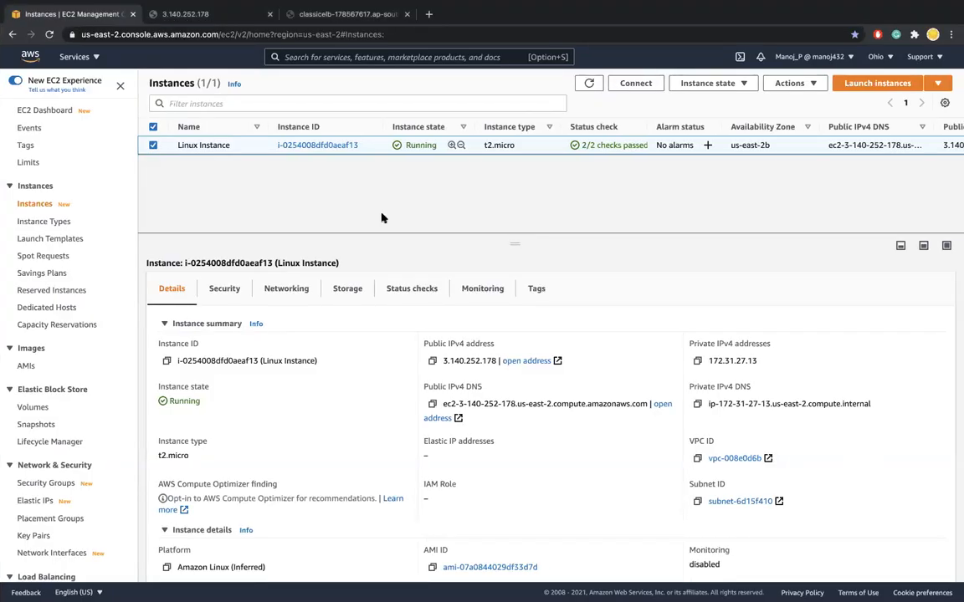
# Open the Linux Instance's details, switch to its terminal session, and list the contents of /var/www/html/
pyautogui.click(284, 145)
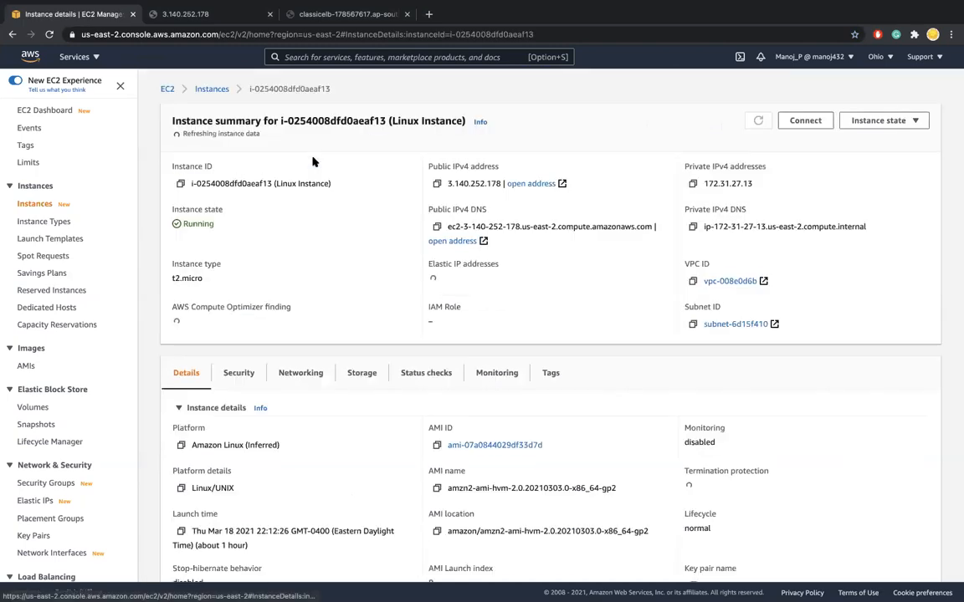
pyautogui.hotkey('ctrl', 'Left')
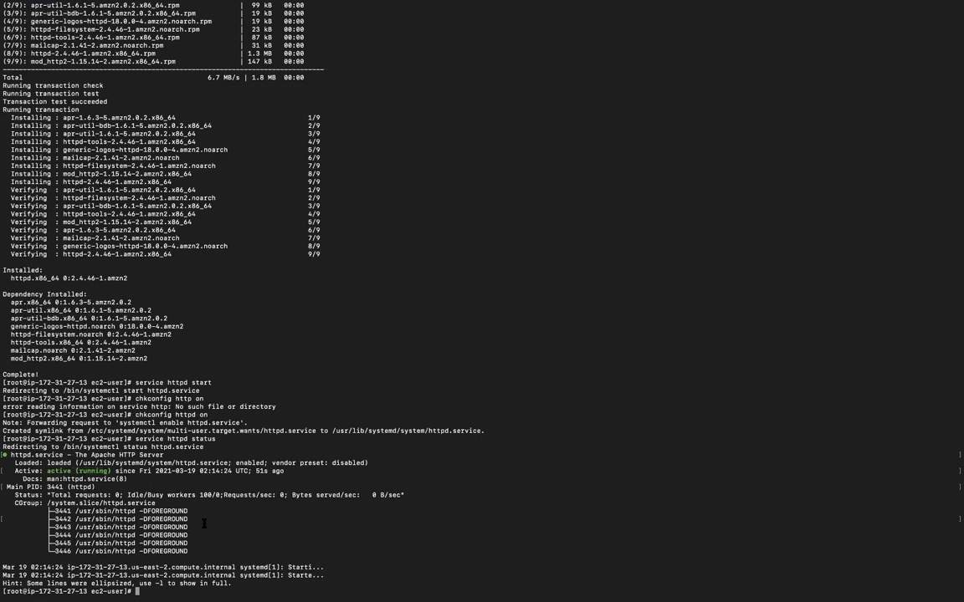
pyautogui.write('cd /var/www/html/')
pyautogui.press('Return')
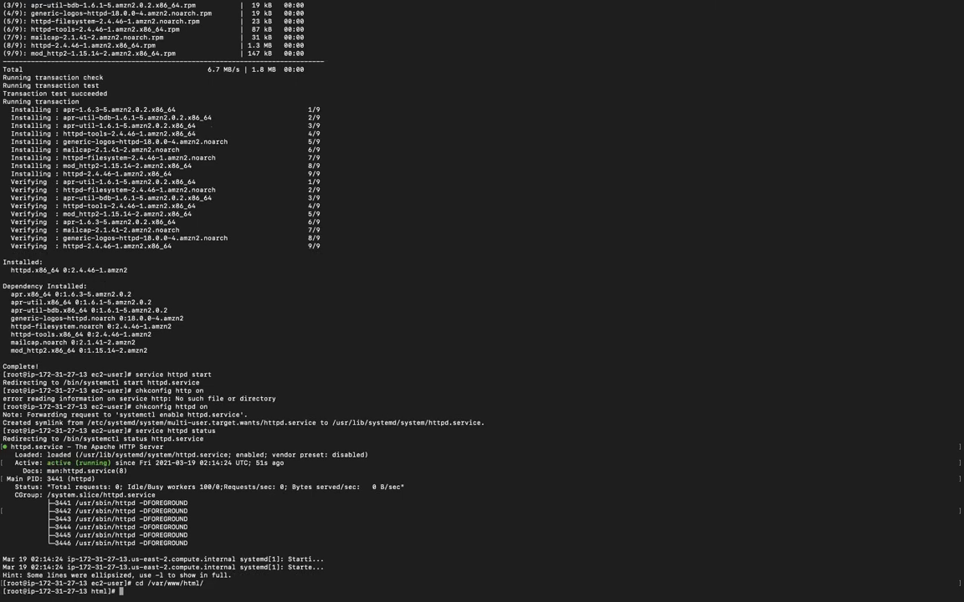
pyautogui.write('ls')
pyautogui.press('Return')
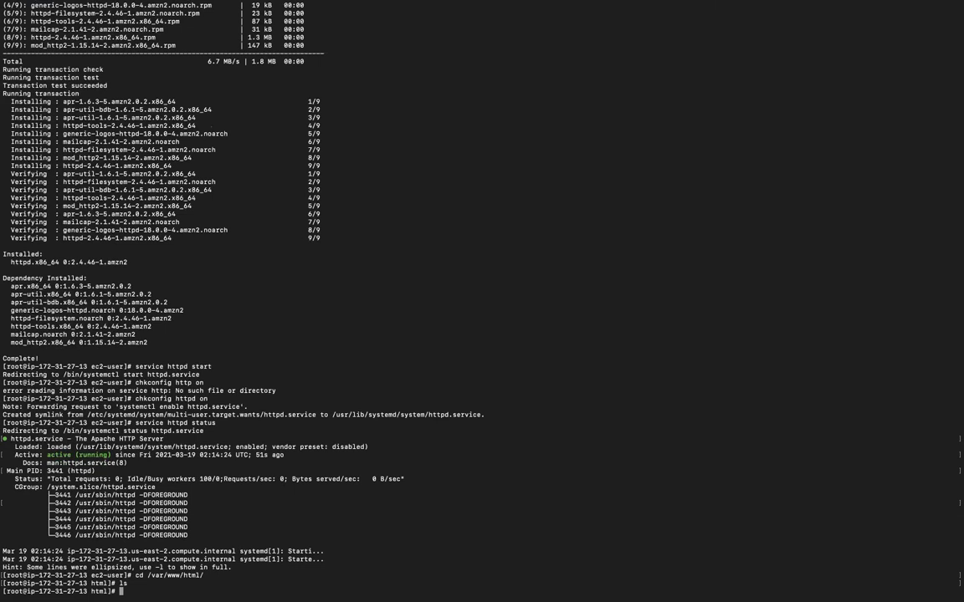
# Create a new file named index.html in /var/www/html/ using vim
pyautogui.write('touc')
pyautogui.press('BackSpace')
pyautogui.press('BackSpace')
pyautogui.press('BackSpace')
pyautogui.press('BackSpace')
pyautogui.write('vim indes')
pyautogui.press('BackSpace')
pyautogui.write('x.html')
pyautogui.press('Return')
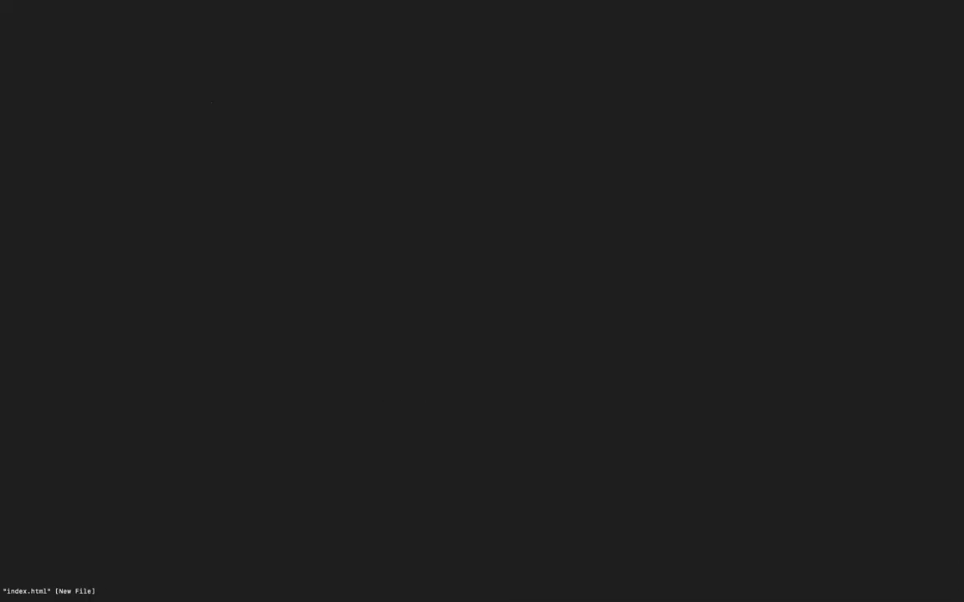
# Write <h1>This is my webserver</h1> into index.html, save the file and quit vim
pyautogui.press('i')
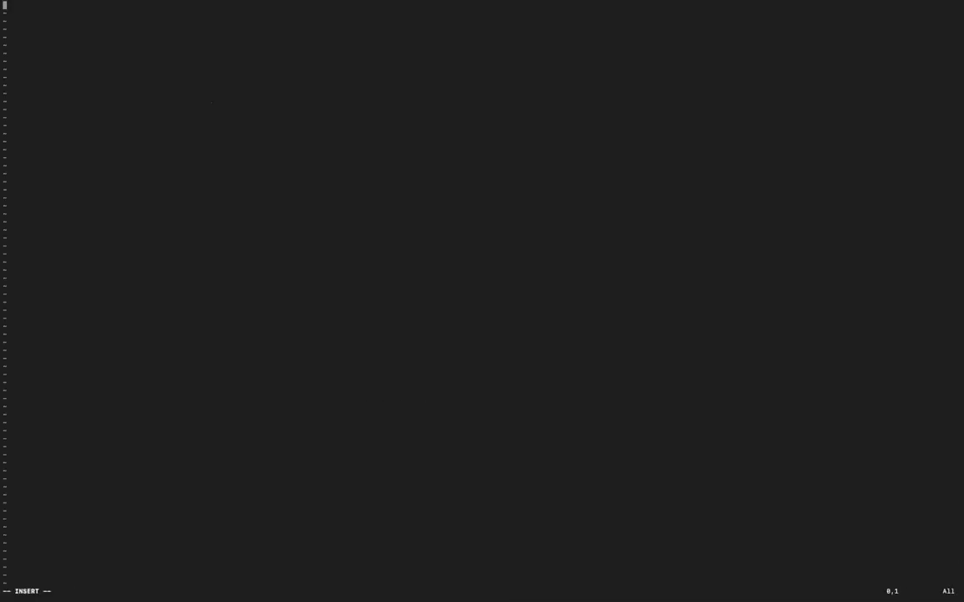
pyautogui.write('<h1>This is my webserver</')
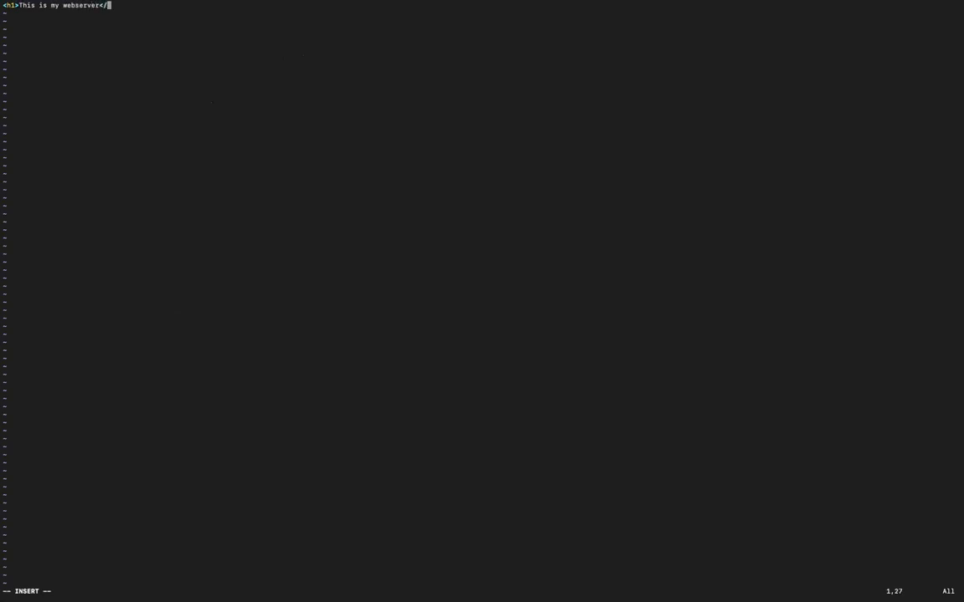
pyautogui.write('h1>')
pyautogui.press('Escape')
pyautogui.write(':wq')
pyautogui.press('Return')
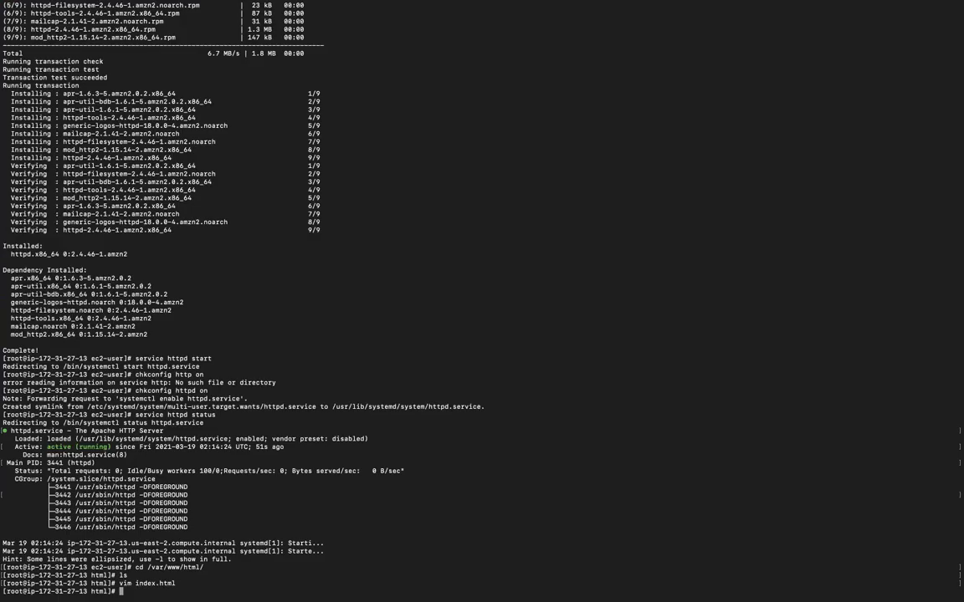
# Print the contents of index.html in the terminal to check the heading
pyautogui.write('cat in')
pyautogui.press('Tab')
pyautogui.press('Return')
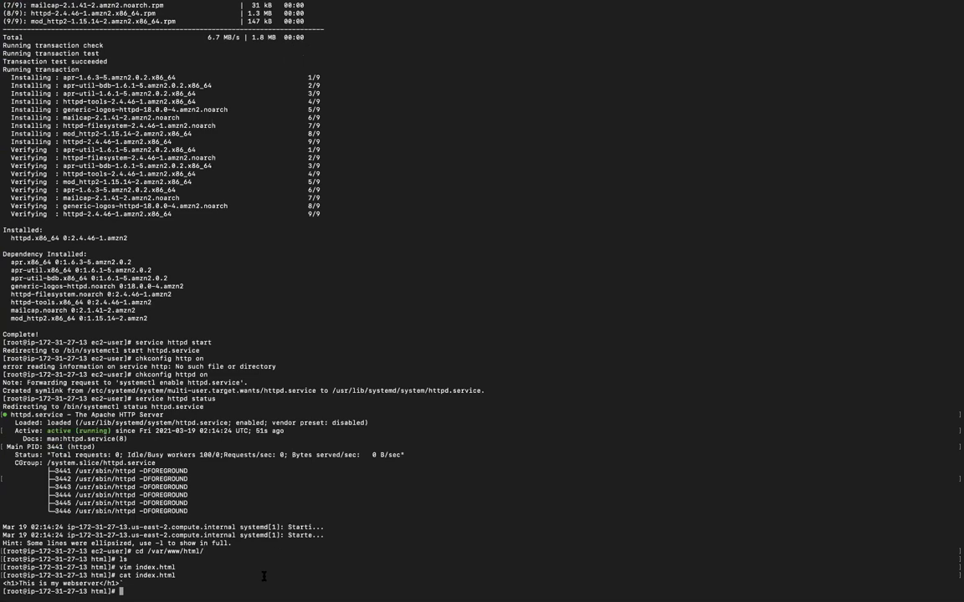
# In the browser, reload the 3.140.252.178 page, close it, and reopen the public IPv4 address from the Linux Instance's details
pyautogui.hotkey('ctrl', 'Right')
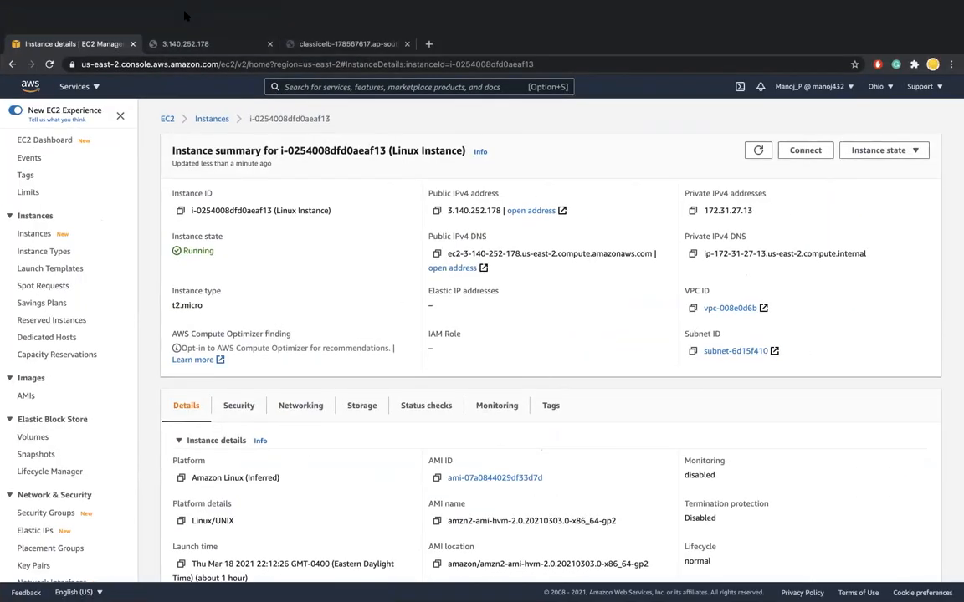
pyautogui.click(189, 10)
pyautogui.click(168, 49)
pyautogui.click(166, 49)
pyautogui.click(50, 64)
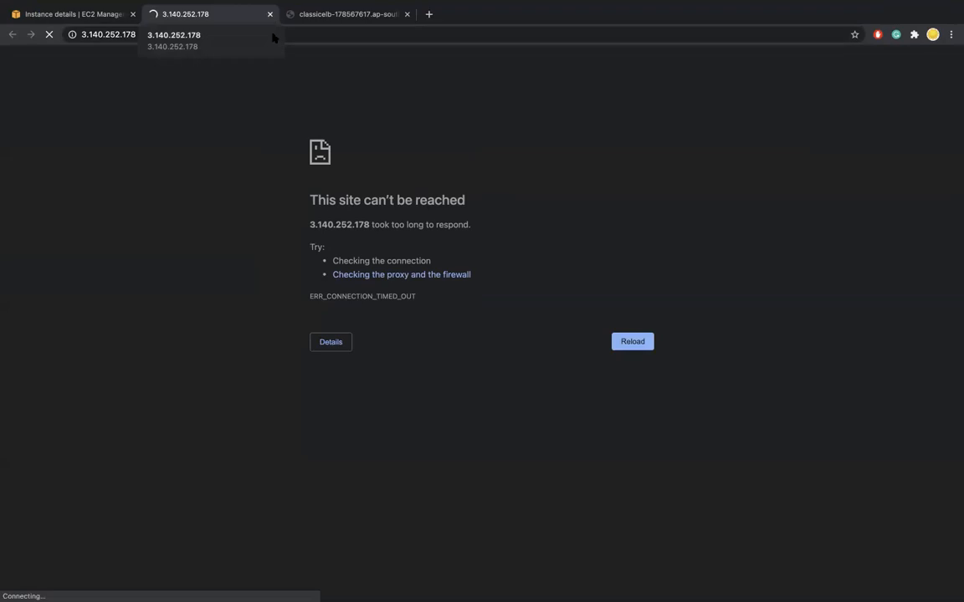
pyautogui.click(270, 14)
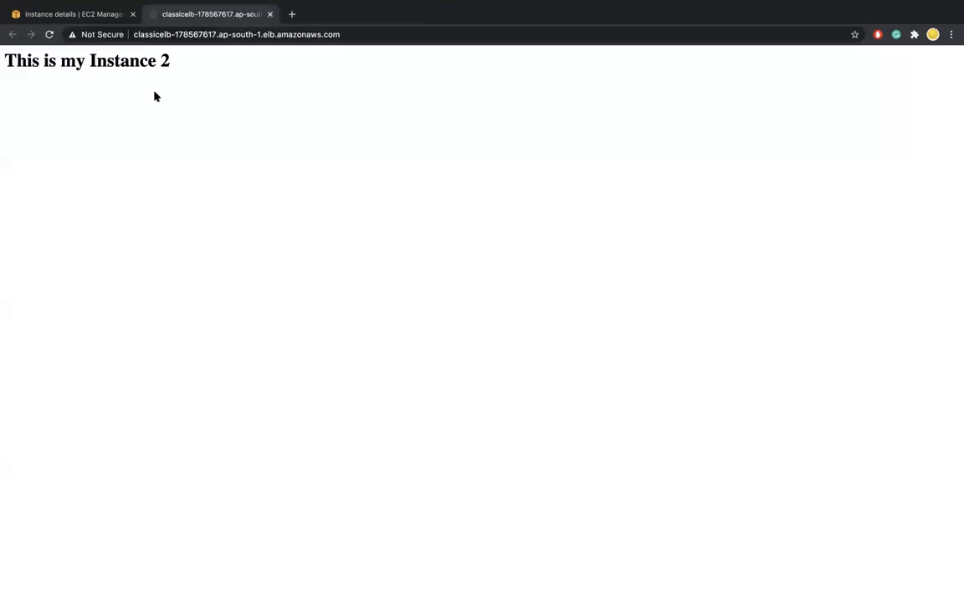
pyautogui.click(94, 15)
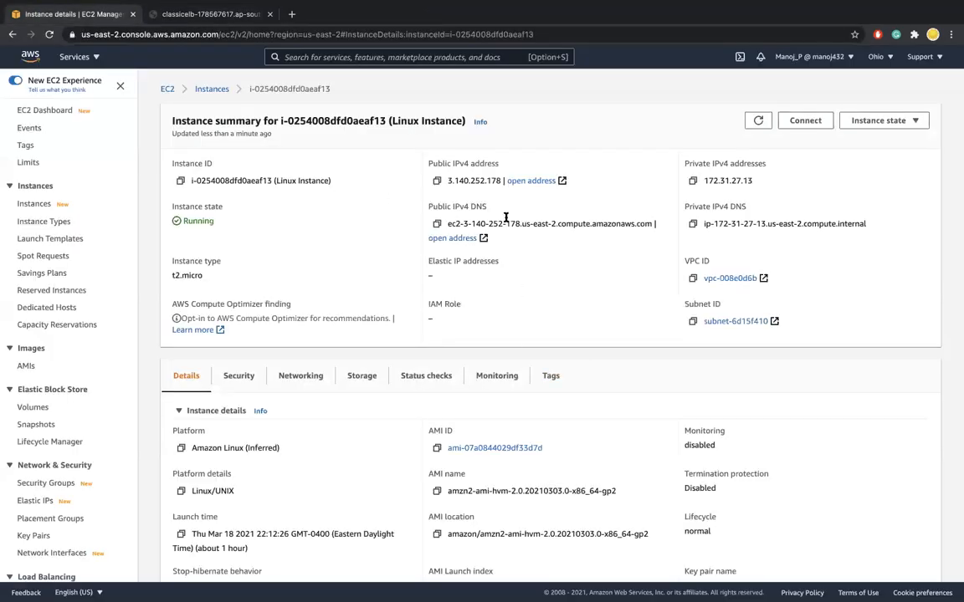
pyautogui.click(532, 182)
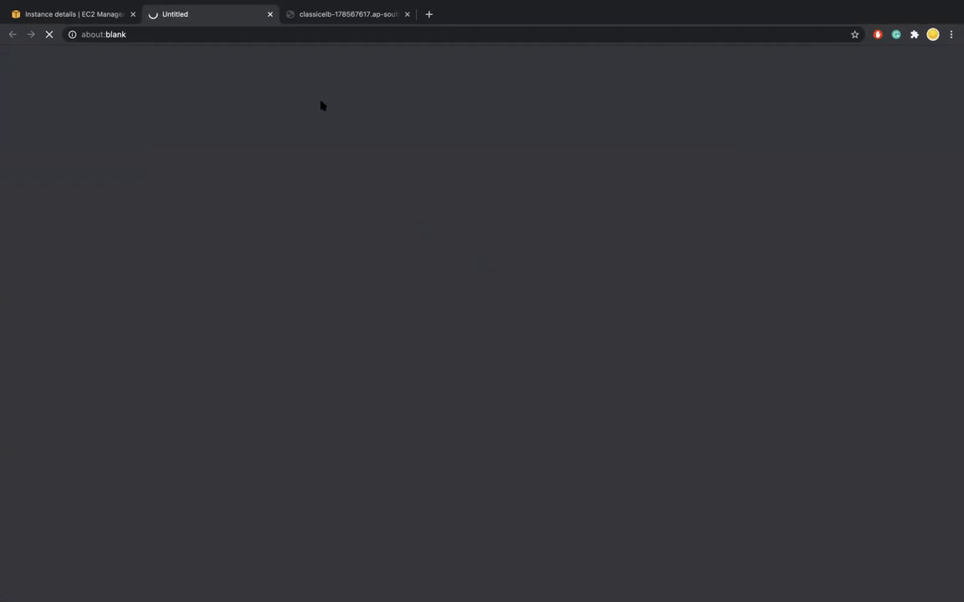
# Reload the classic load balancer's page, return to the Linux Instance's details, and close the load balancer page
pyautogui.click(301, 17)
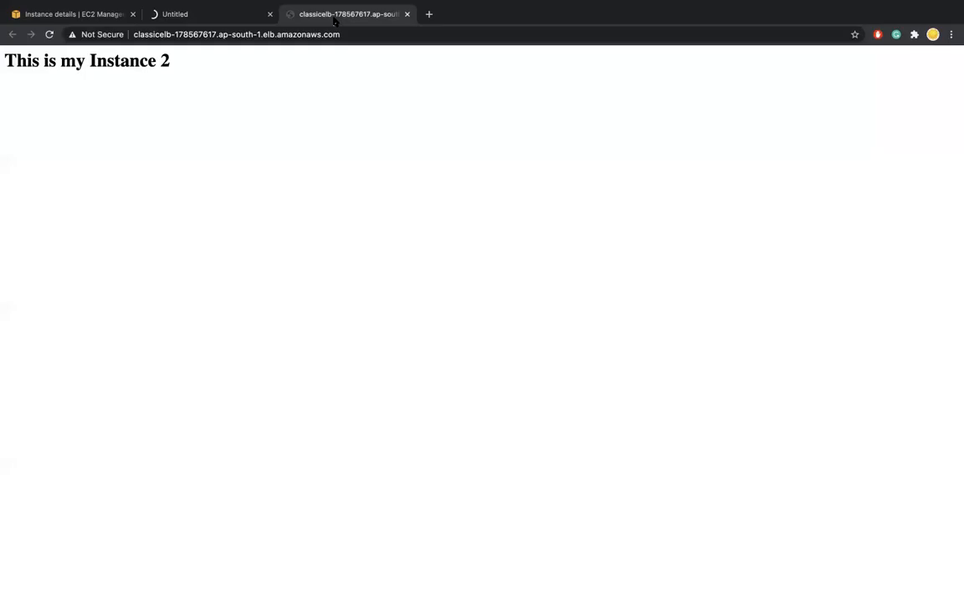
pyautogui.click(50, 34)
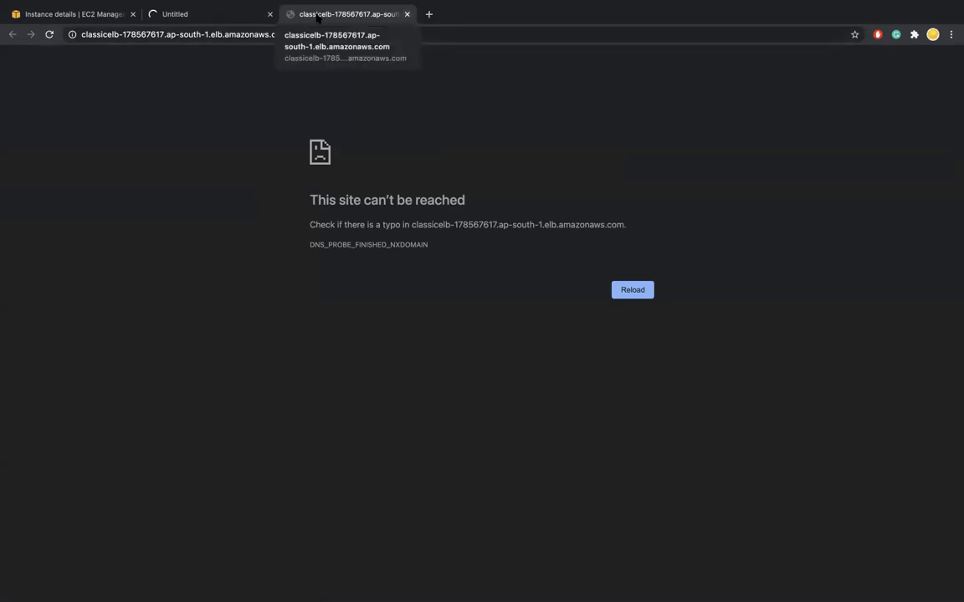
pyautogui.click(88, 17)
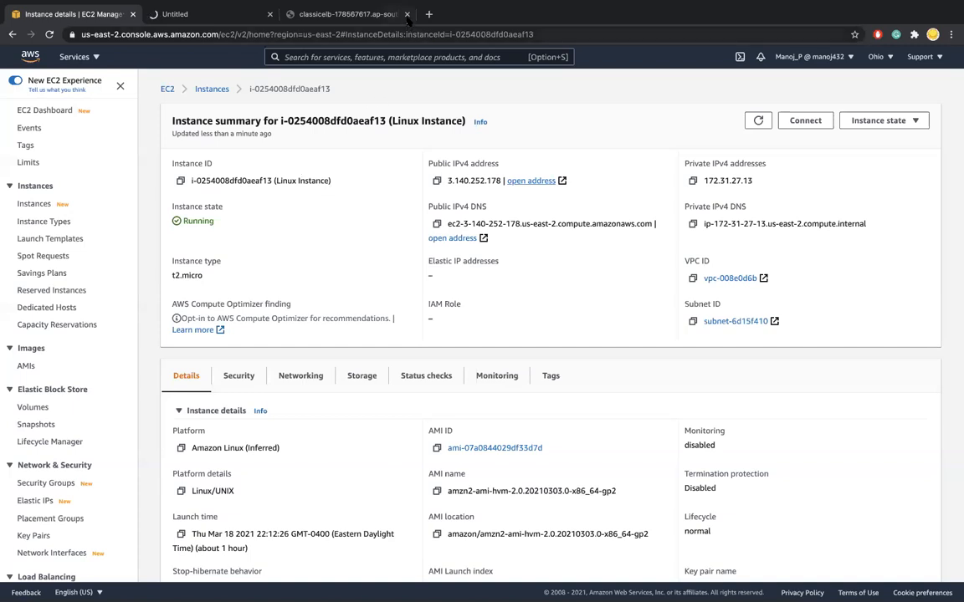
pyautogui.middleClick(366, 14)
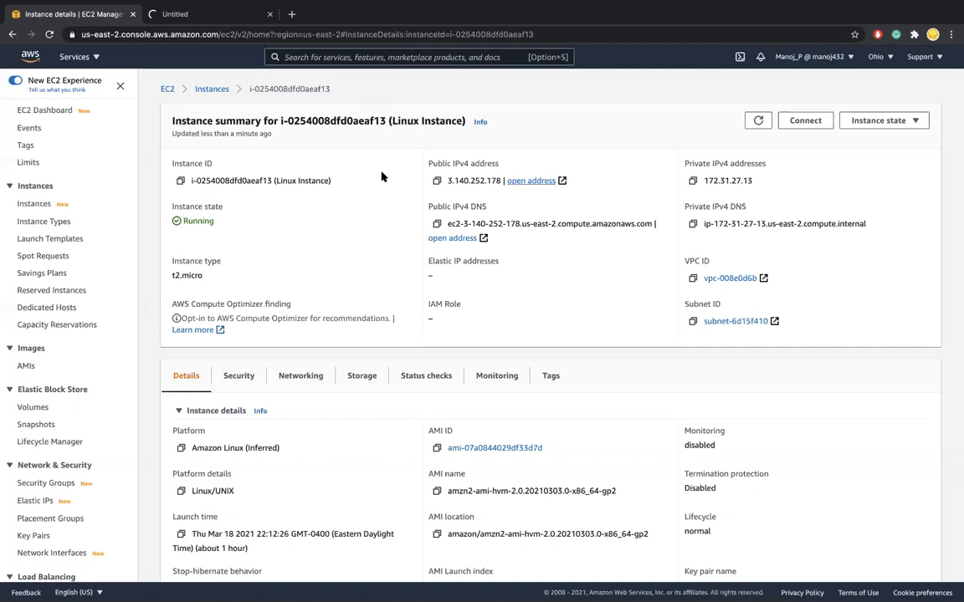
# Review the Linux Instance's security details, checking the inbound rules for port 80 in LinuxSG
pyautogui.scroll(-1, 382, 176)
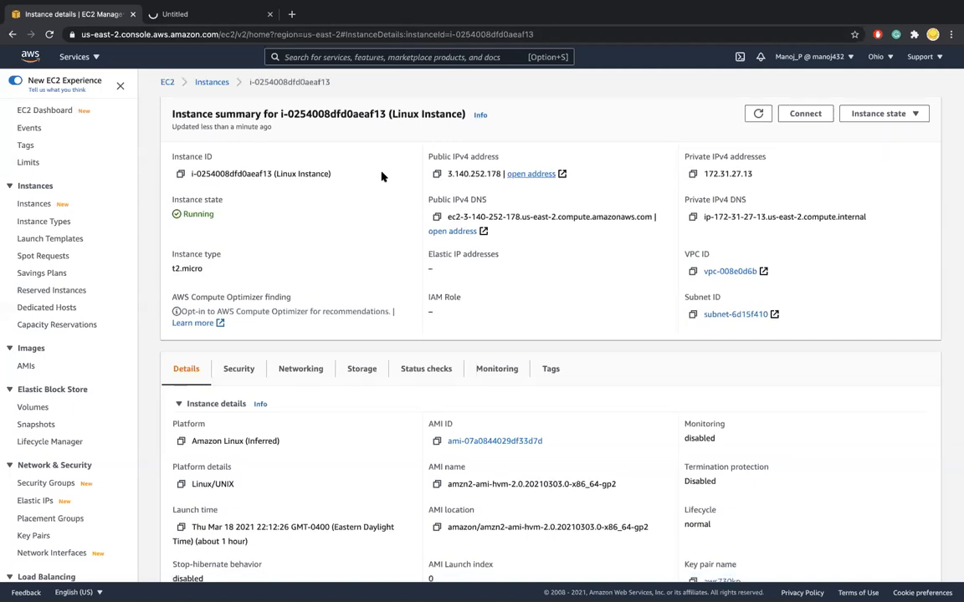
pyautogui.click(237, 360)
pyautogui.scroll(-5, 349, 369)
pyautogui.moveTo(184, 423); pyautogui.dragTo(170, 424)
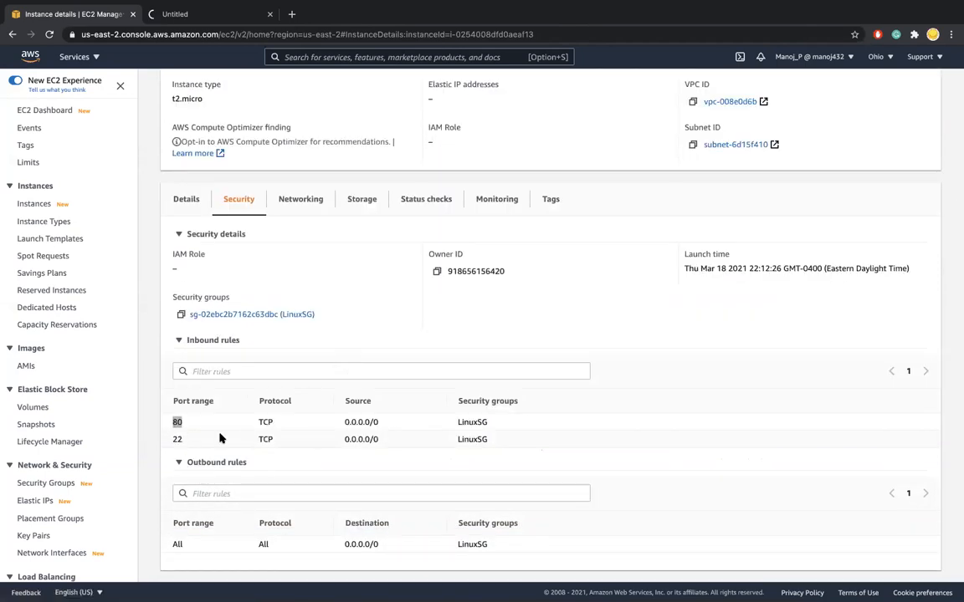
pyautogui.scroll(5, 259, 456)
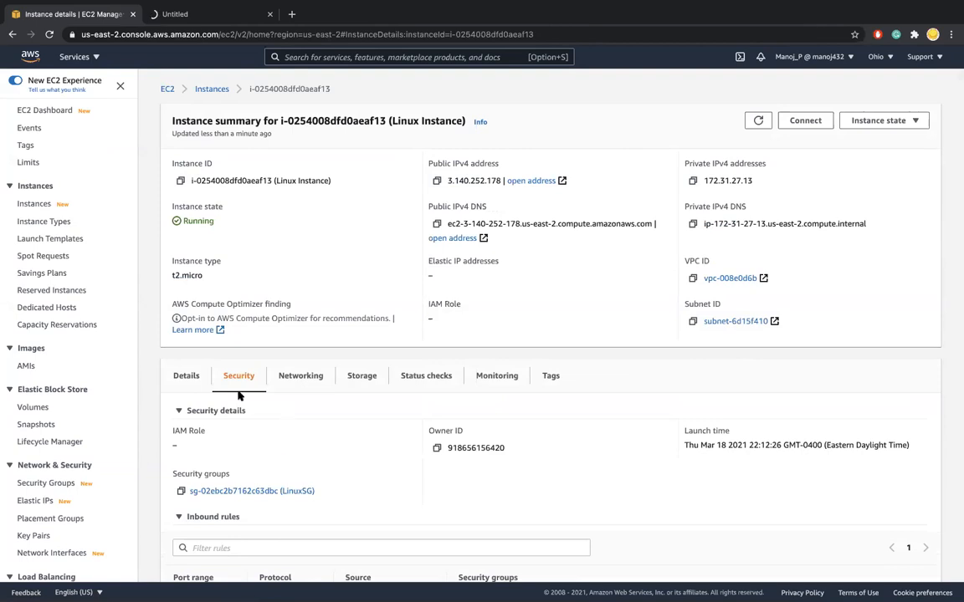
pyautogui.scroll(-2, 303, 441)
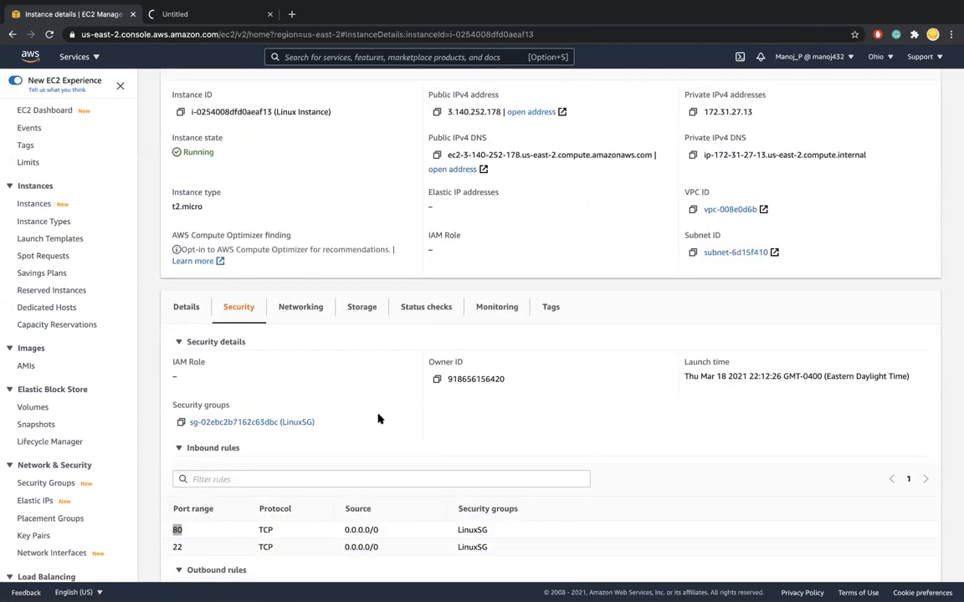
# Find "vpc" on the Linux Instance's details page to locate its VPC ID, and close the page search
pyautogui.press('super+f')
pyautogui.write('v')
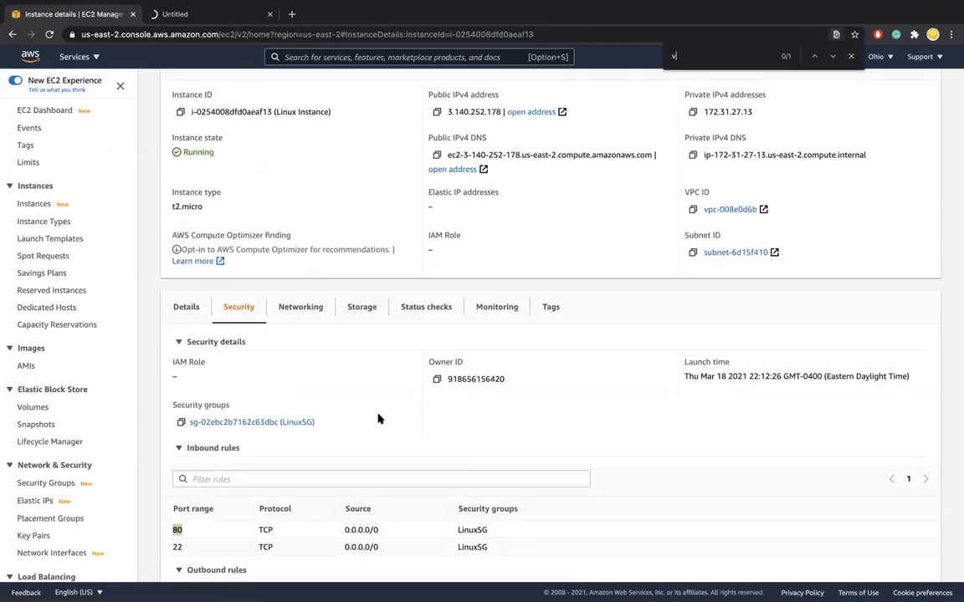
pyautogui.write('pc')
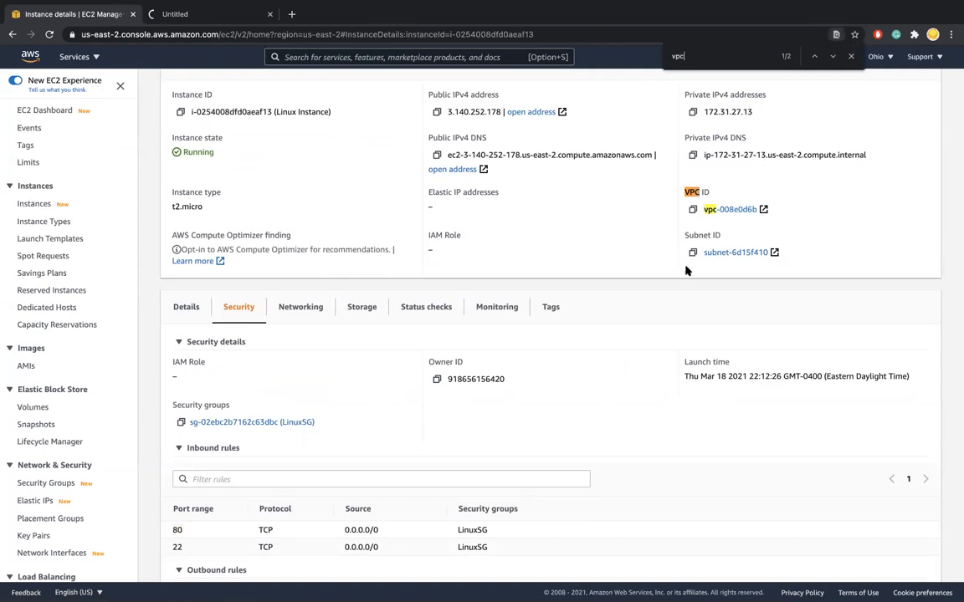
pyautogui.scroll(1, 697, 261)
pyautogui.scroll(-3, 696, 261)
pyautogui.scroll(3, 697, 261)
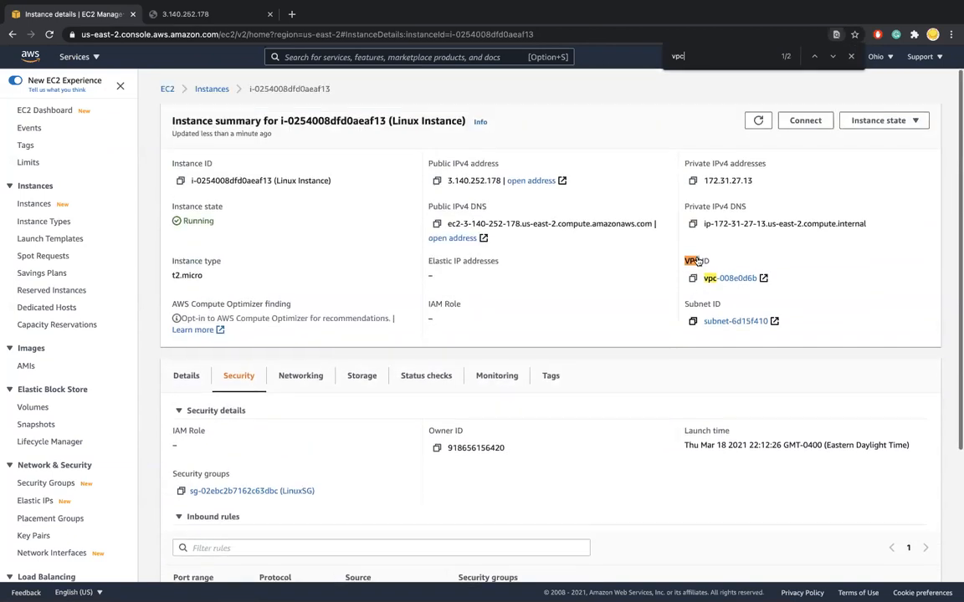
pyautogui.click(850, 57)
pyautogui.click(473, 57)
pyautogui.write('vpc')
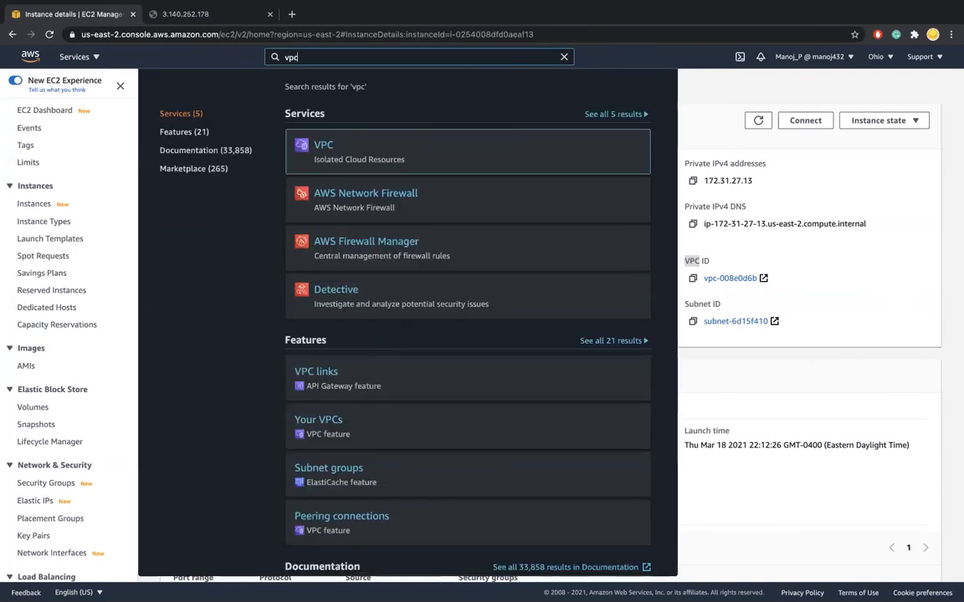
pyautogui.click(327, 147)
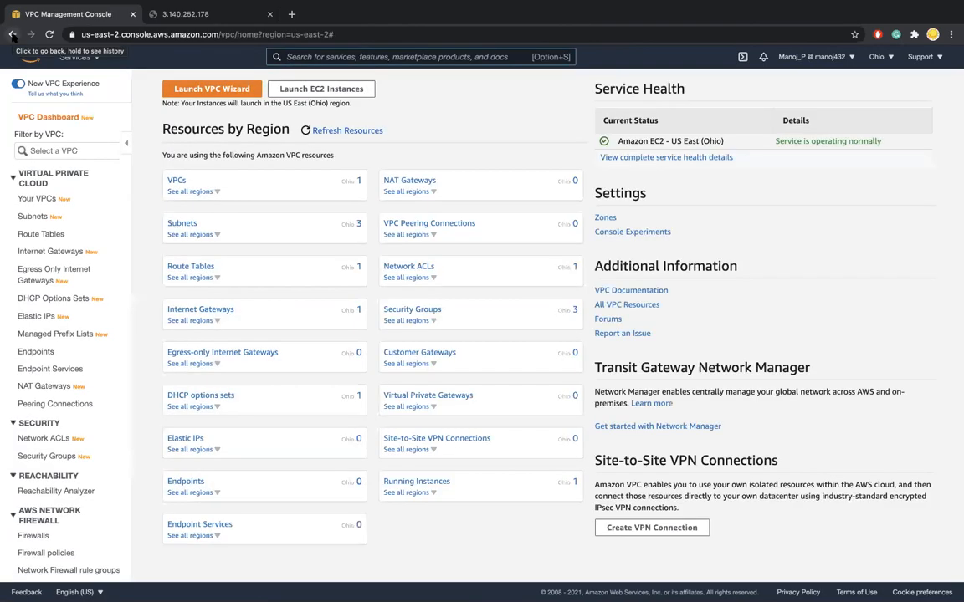
pyautogui.click(11, 35)
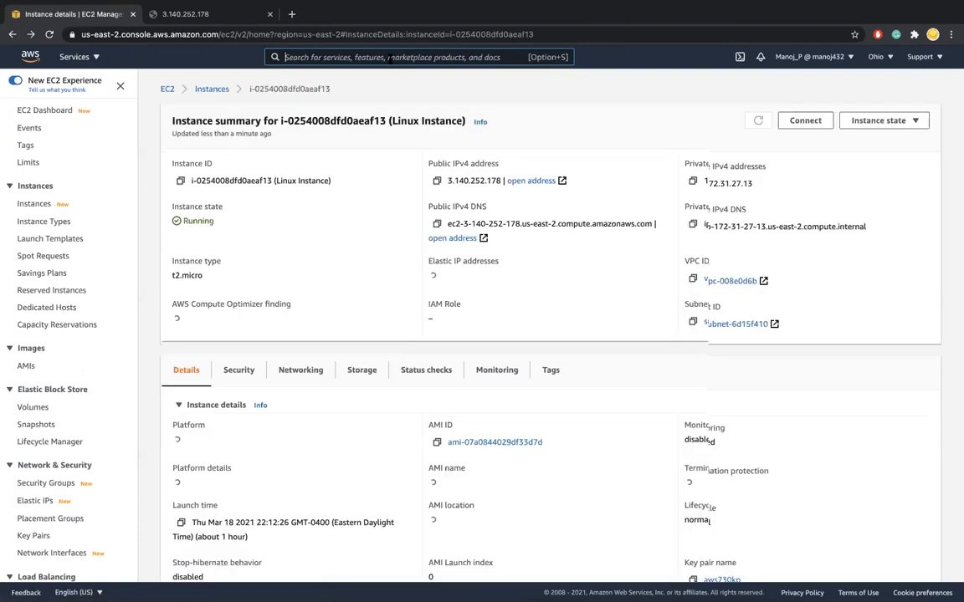
# Search the AWS services for vpc and open the VPC console in a separate browser tab
pyautogui.click(353, 57)
pyautogui.write('vpc')
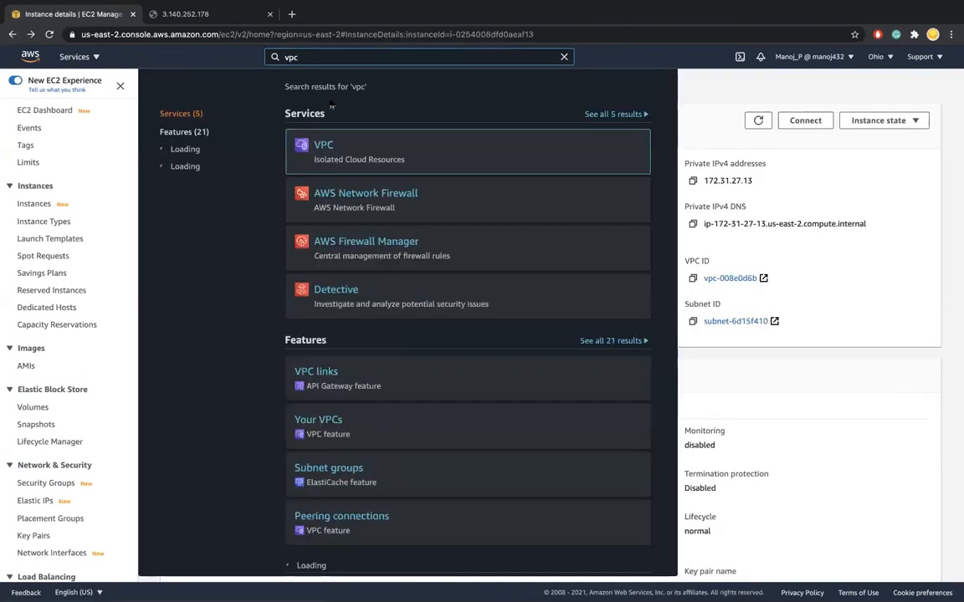
pyautogui.rightClick(318, 142)
pyautogui.click(348, 145)
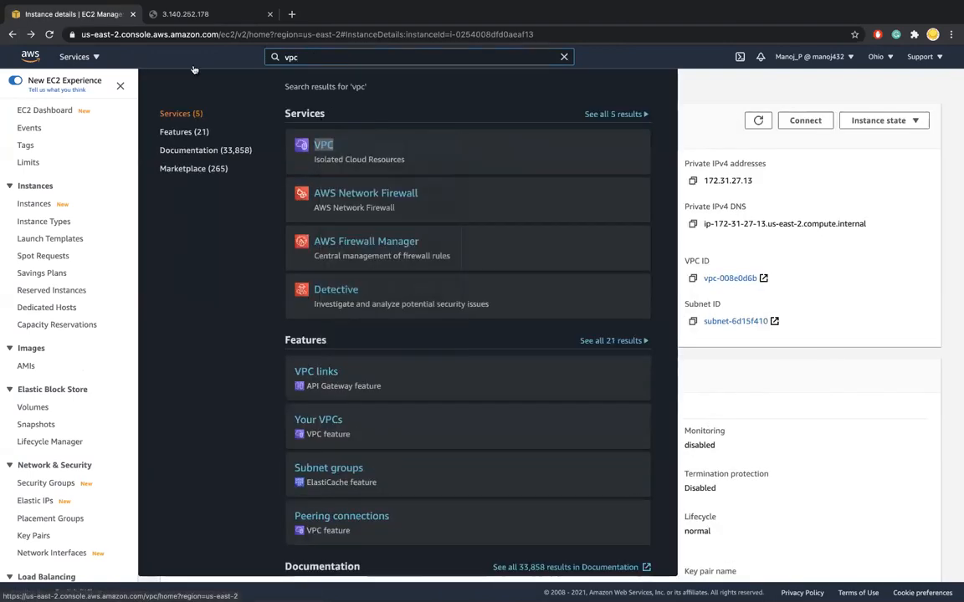
pyautogui.click(188, 16)
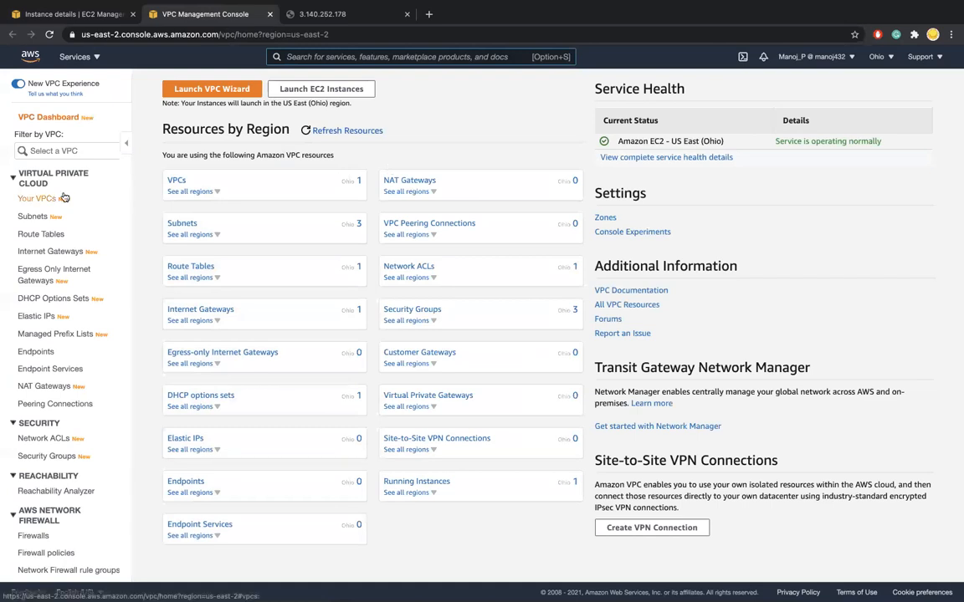
# Check the VPC's internet gateway attachment and examine the routes of its main route table
pyautogui.click(50, 253)
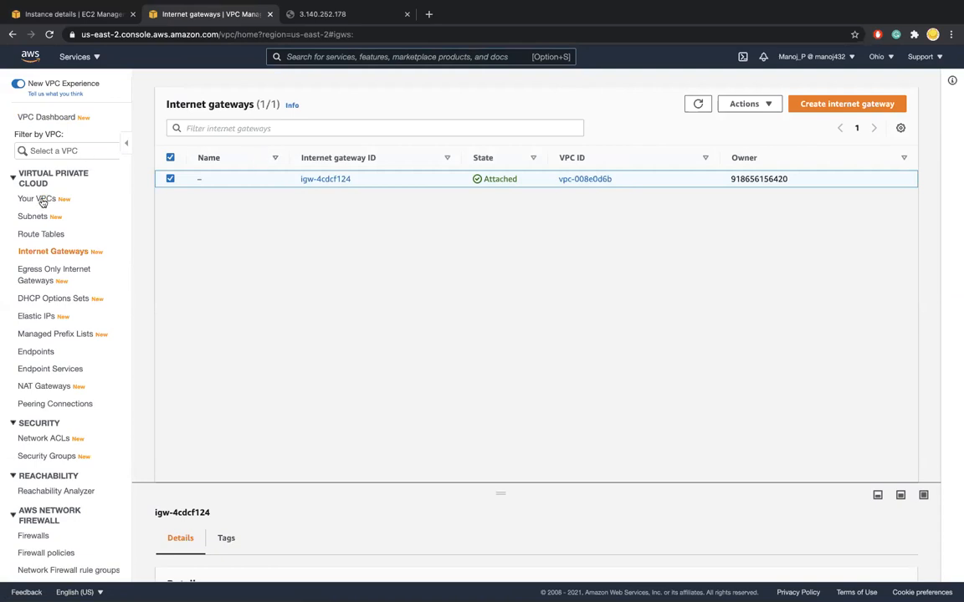
pyautogui.click(37, 235)
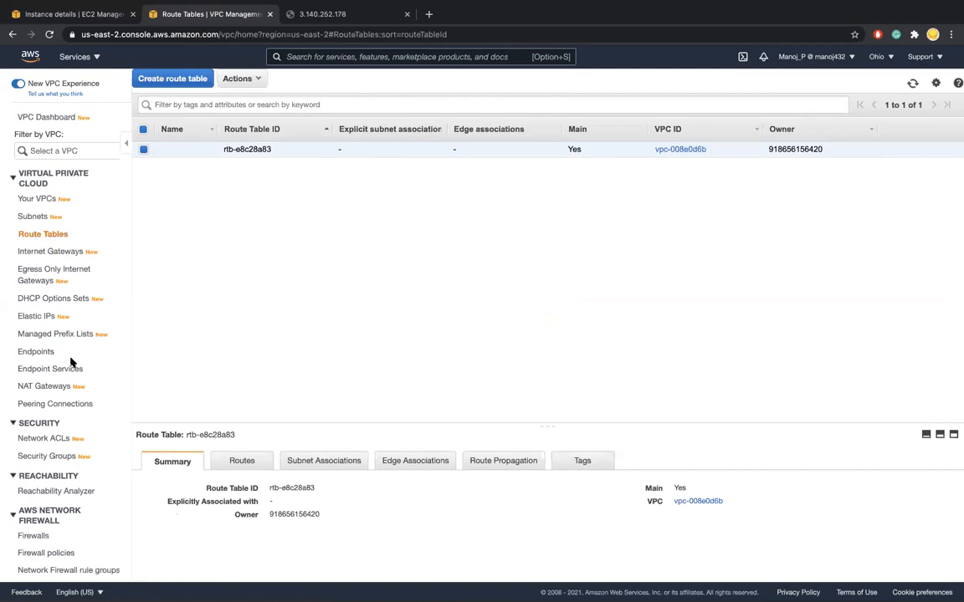
pyautogui.scroll(-1, 71, 362)
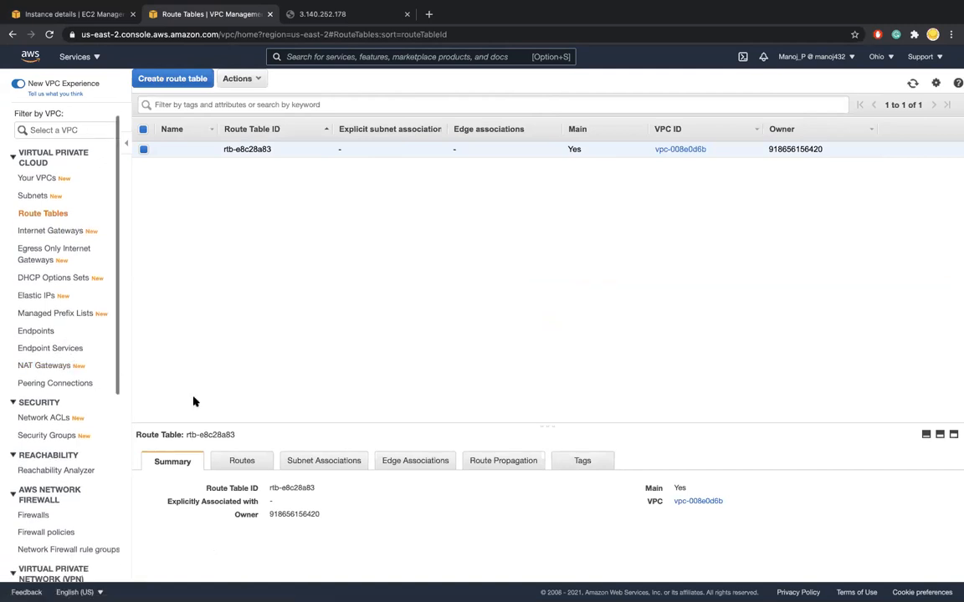
pyautogui.click(242, 460)
pyautogui.scroll(-1, 338, 459)
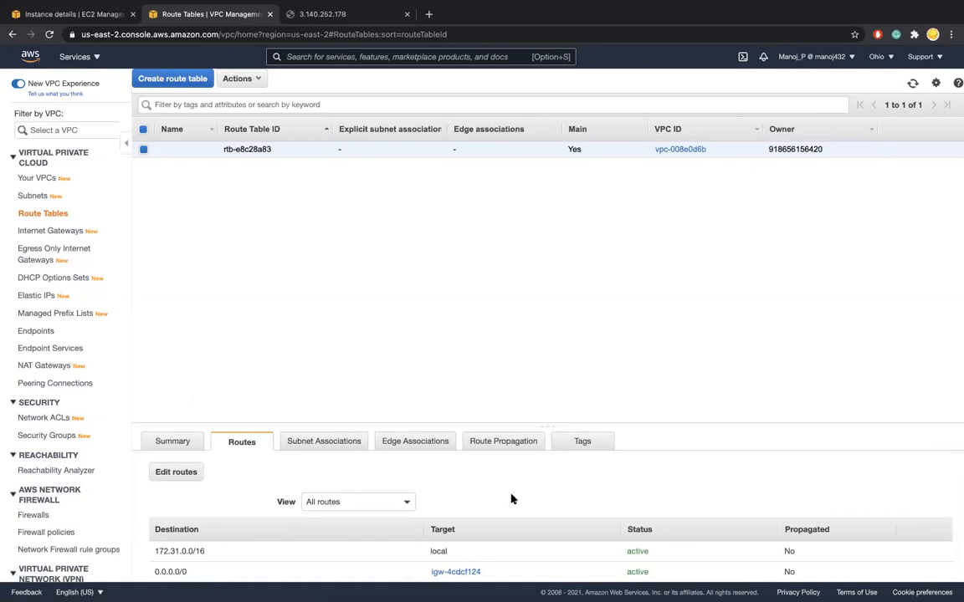
pyautogui.scroll(-1, 512, 499)
# Edit the main route table's routes, removing the internet gateway route and adding a new route with destination 0.0.0.0/0
pyautogui.click(176, 472)
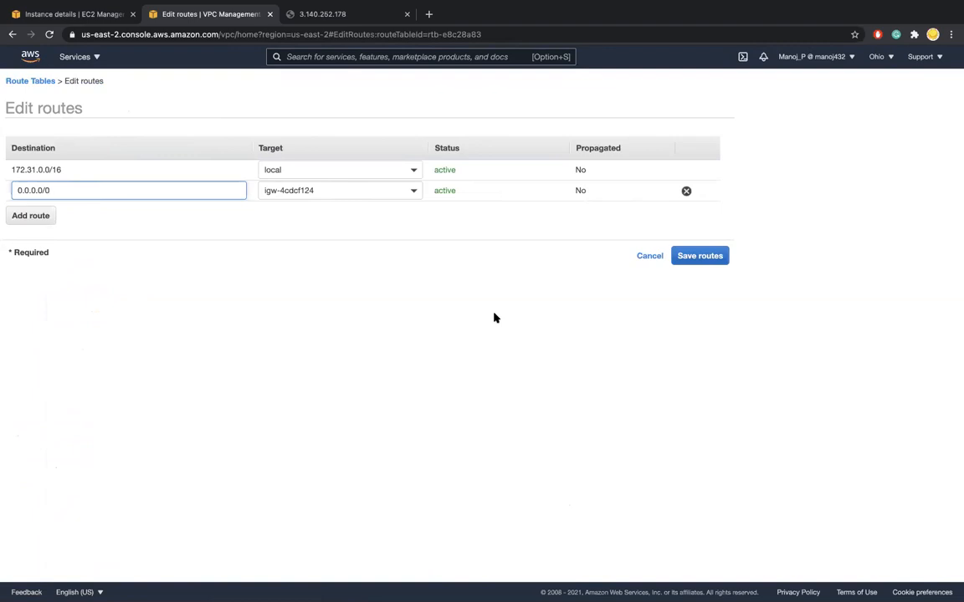
pyautogui.click(686, 190)
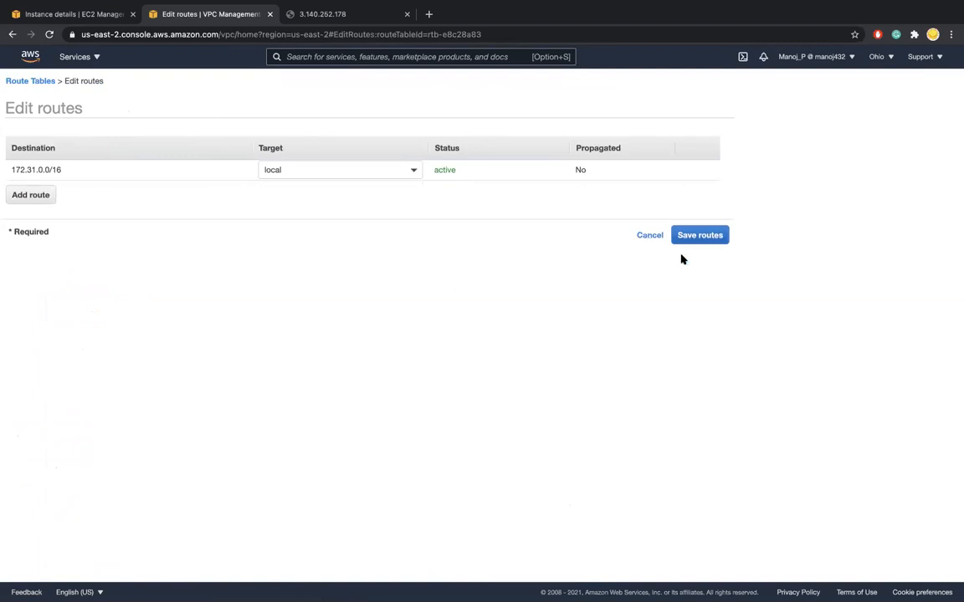
pyautogui.click(31, 194)
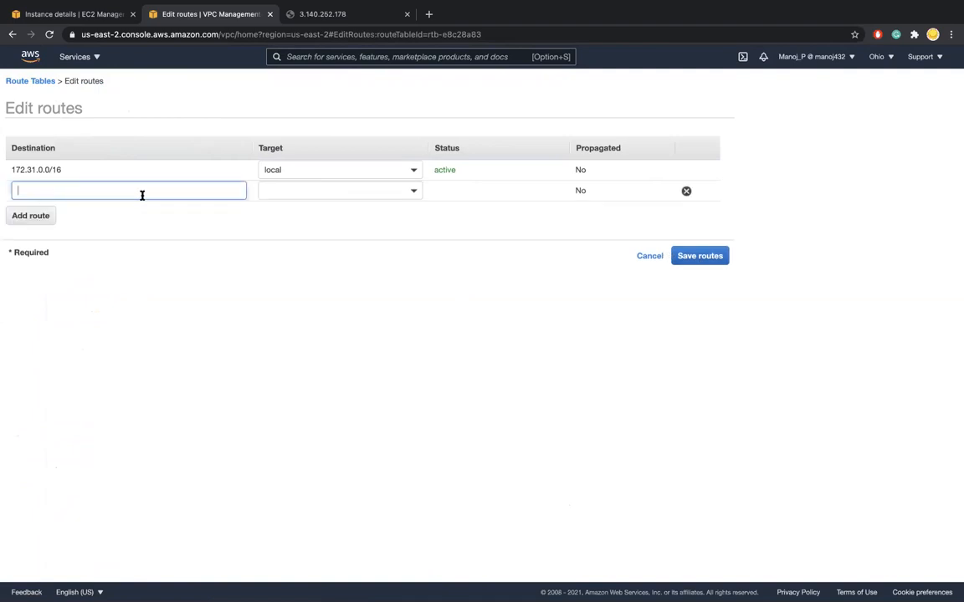
pyautogui.write('0.0')
pyautogui.press('Tab')
pyautogui.doubleClick(82, 190)
pyautogui.write('.')
pyautogui.press('BackSpace')
pyautogui.write('0.')
pyautogui.click(43, 214)
# Target the new 0.0.0.0/0 route at internet gateway igw-4cdcf124, save the routes, and return to the route tables
pyautogui.click(394, 198)
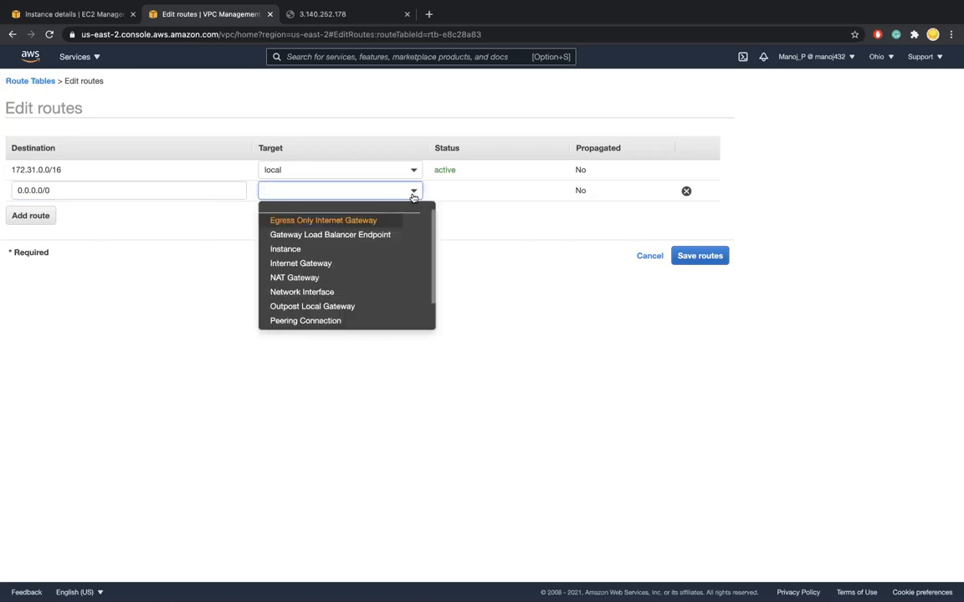
pyautogui.click(371, 266)
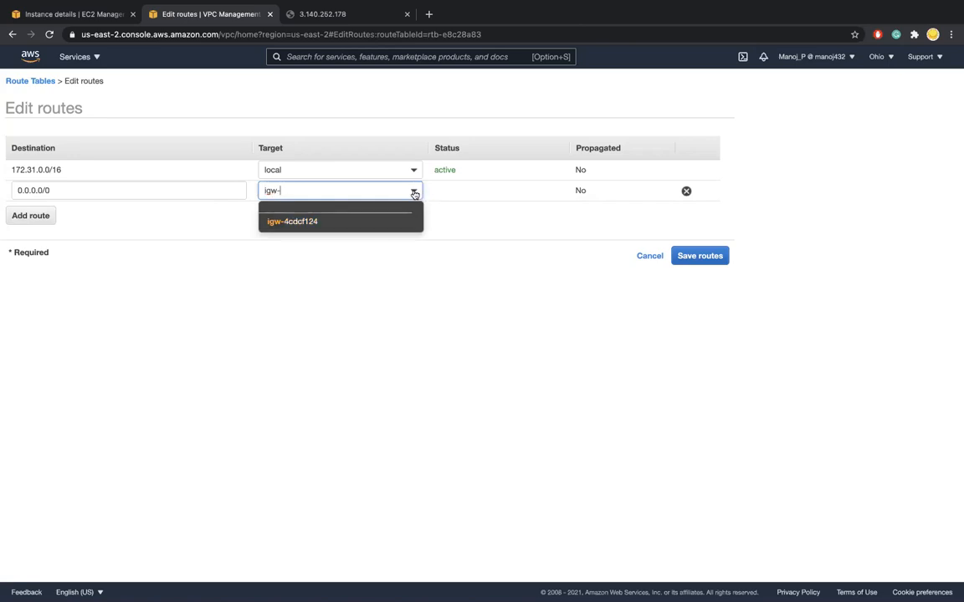
pyautogui.click(313, 222)
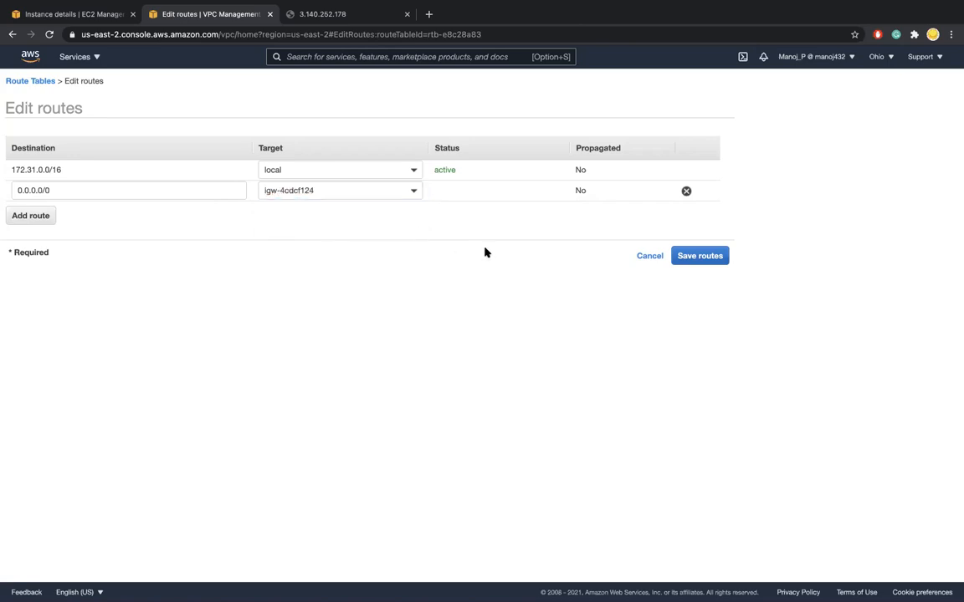
pyautogui.click(685, 255)
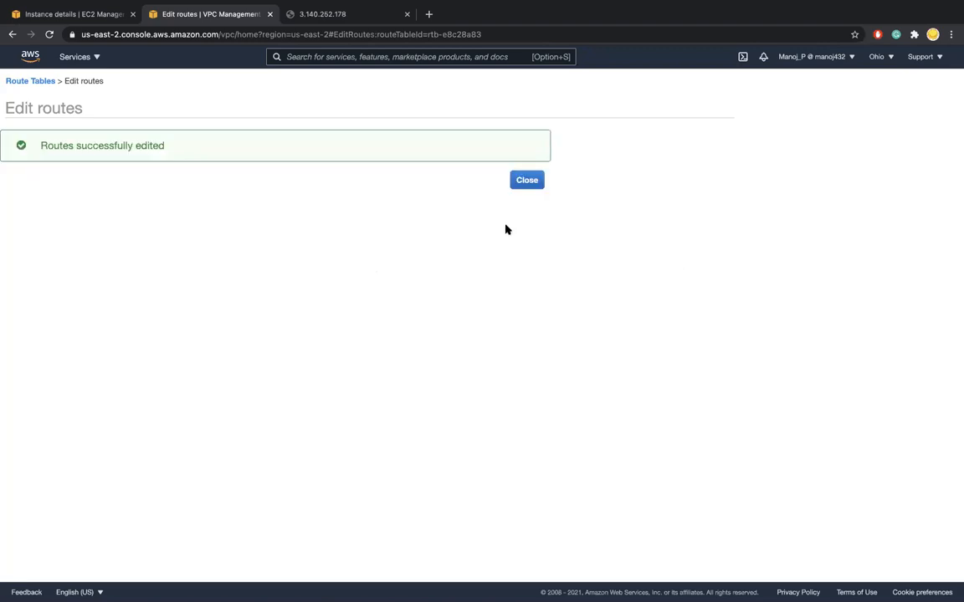
pyautogui.click(527, 180)
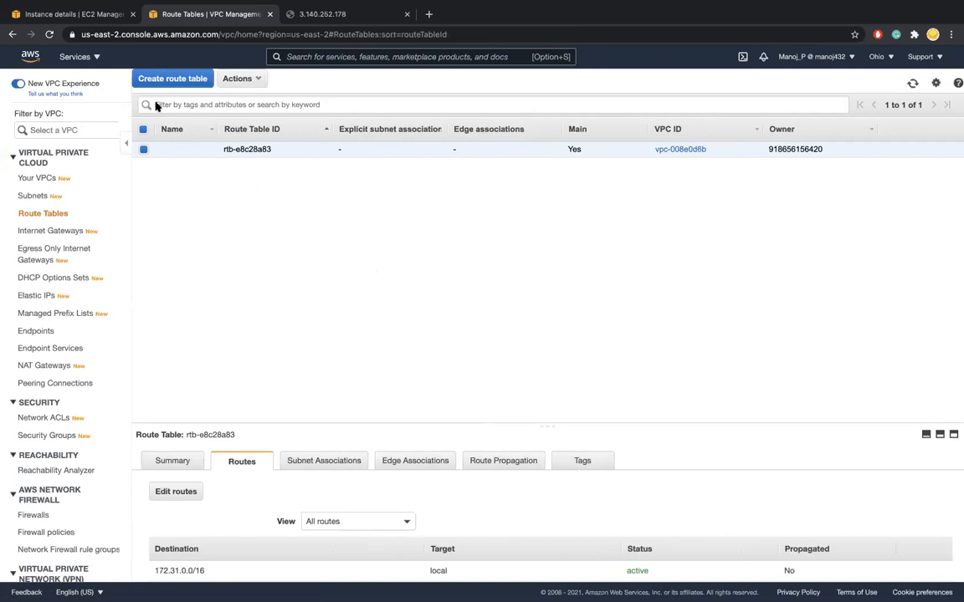
# Switch to the terminal and open a new local session alongside the SSH connection
pyautogui.hotkey('ctrl', 'Left')
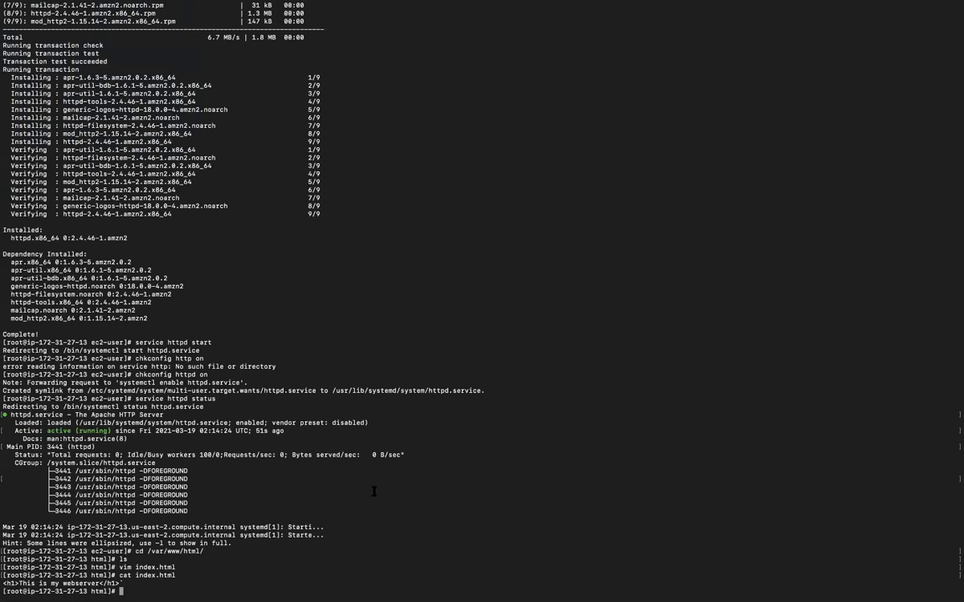
pyautogui.hotkey('ctrl', 'Right')
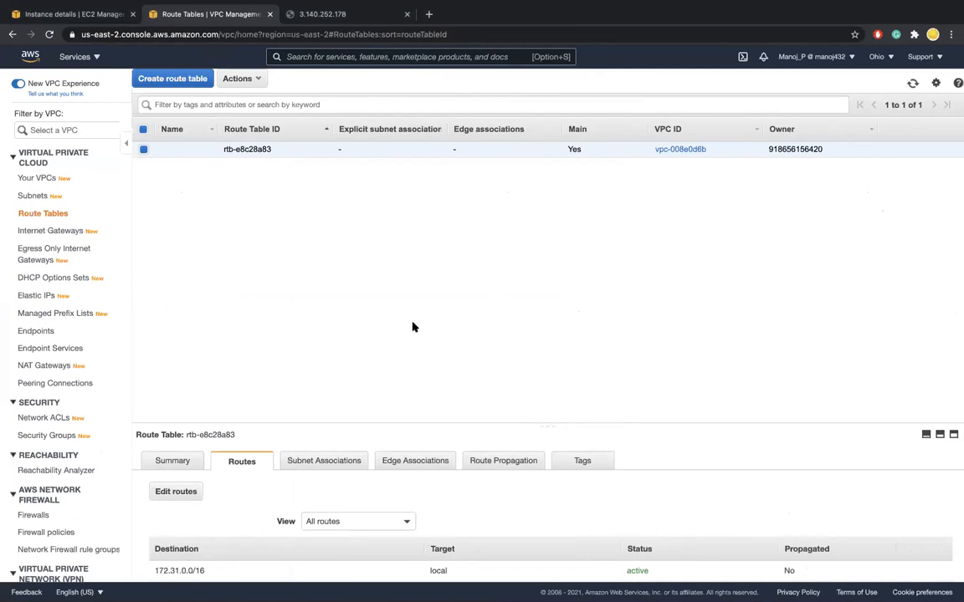
pyautogui.hotkey('ctrl', 'Left')
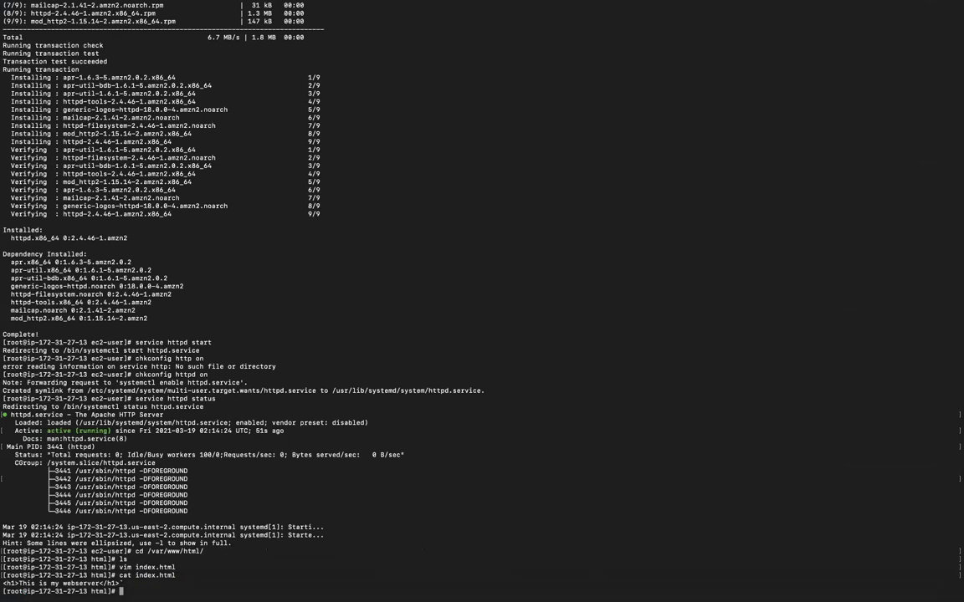
pyautogui.rightClick(550, 584)
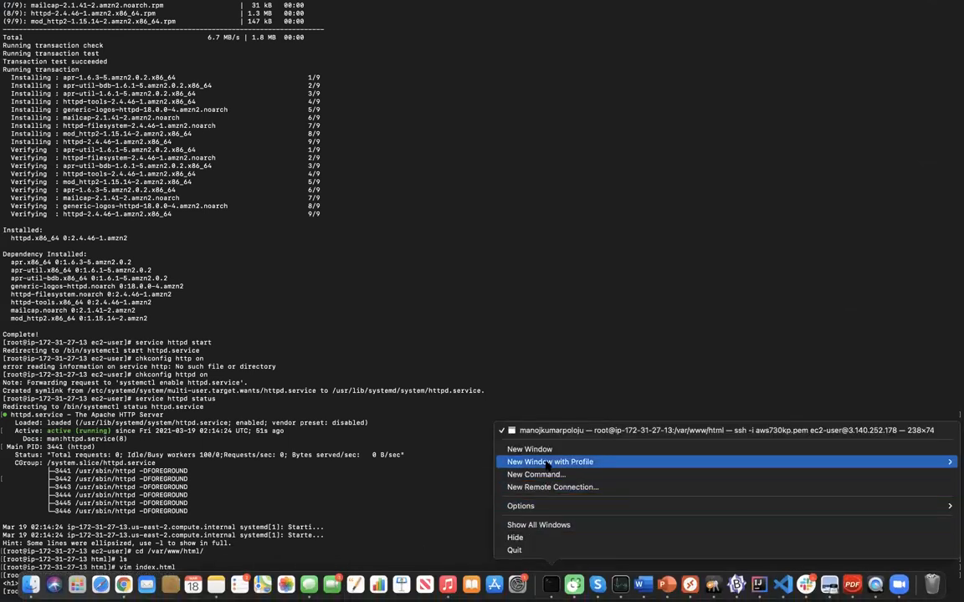
pyautogui.click(546, 452)
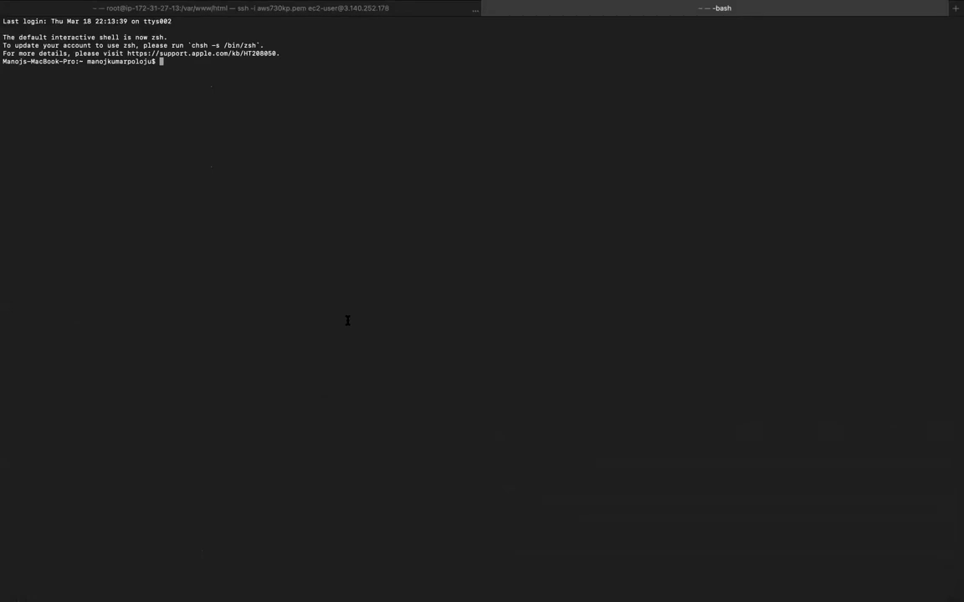
# Copy the Linux Instance's public IPv4 address from the EC2 console and ping 3.140.252.178 from the new terminal session
pyautogui.write('ping')
pyautogui.hotkey('ctrl', 'Right')
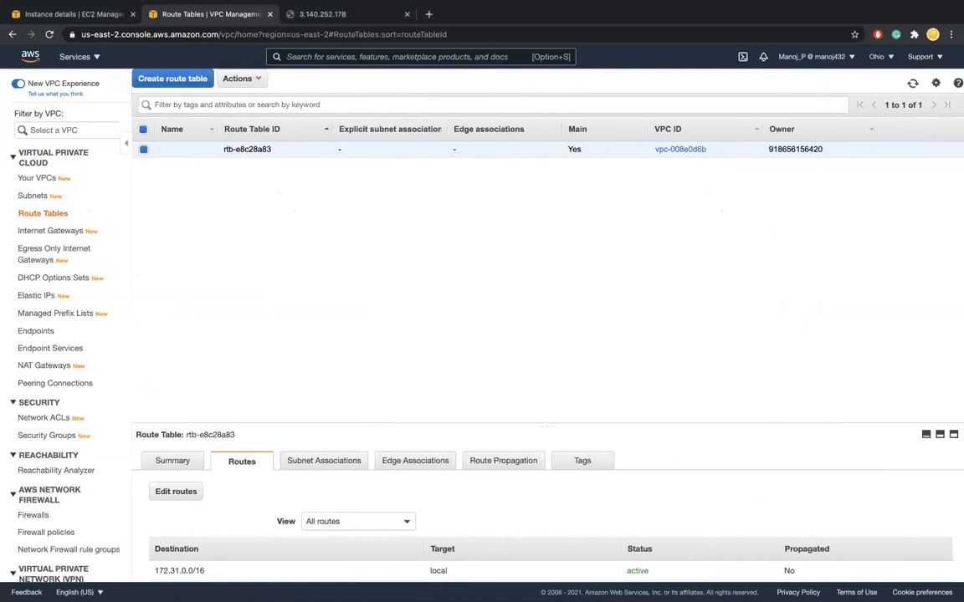
pyautogui.click(87, 15)
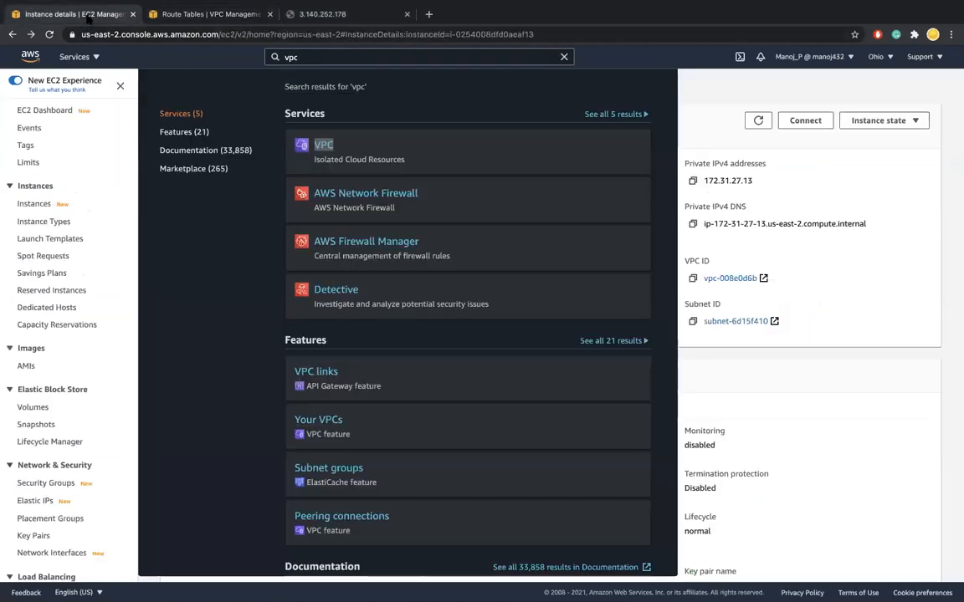
pyautogui.click(718, 174)
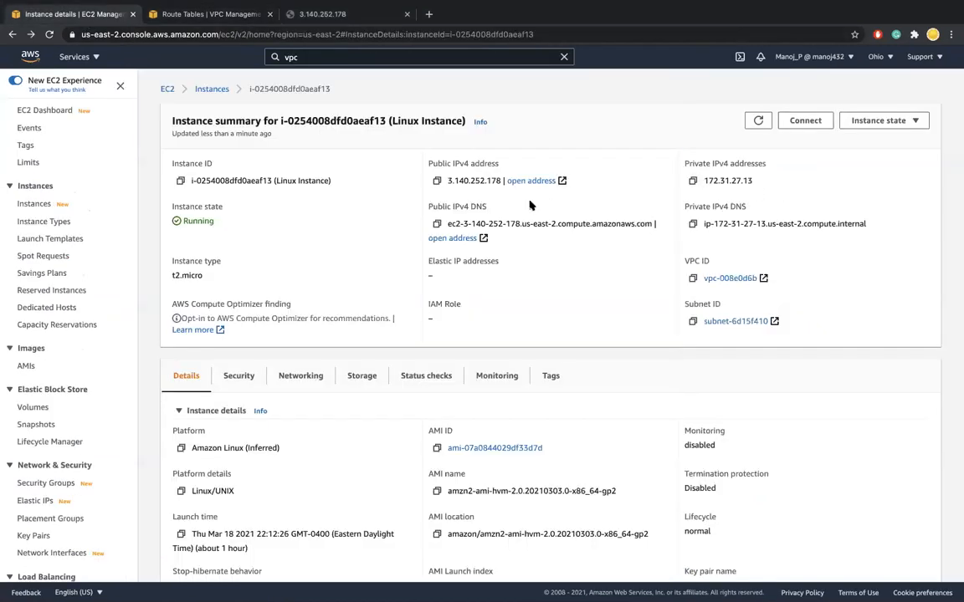
pyautogui.click(437, 181)
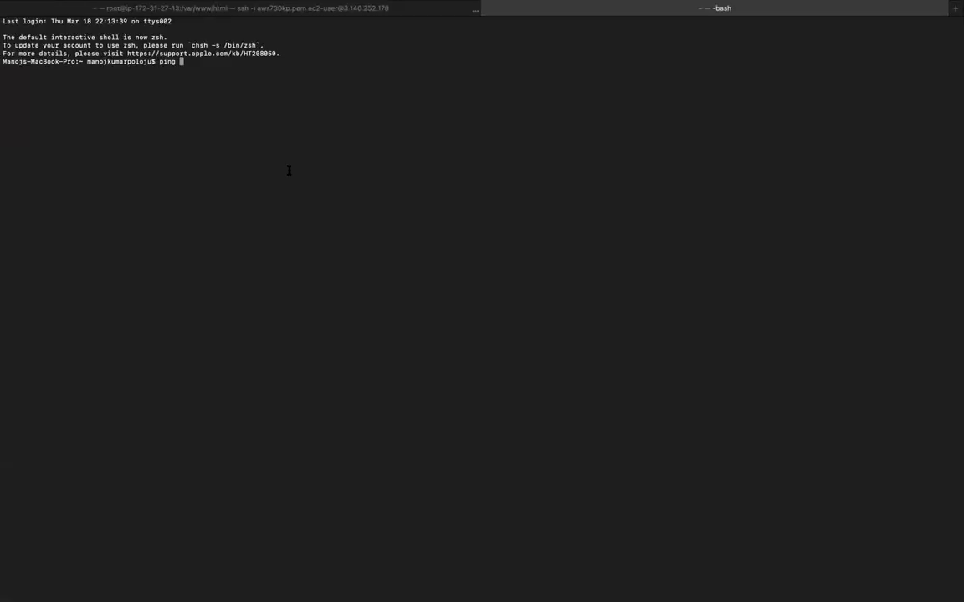
pyautogui.press('super+v')
pyautogui.press('Return')
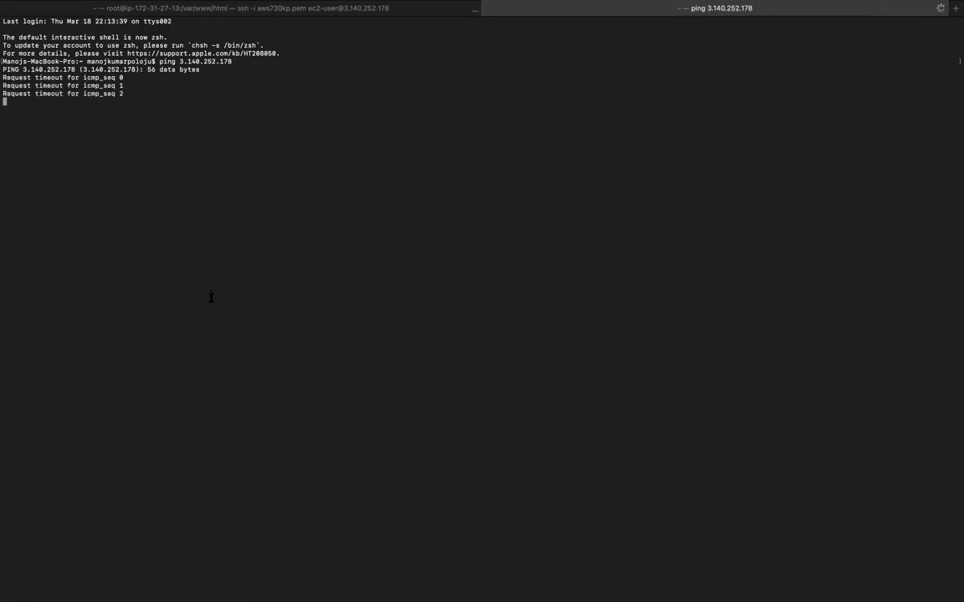
# Switch back to the EC2 console and open the LinuxSG security group from the Linux Instance's security details
pyautogui.hotkey('ctrl', 'Right')
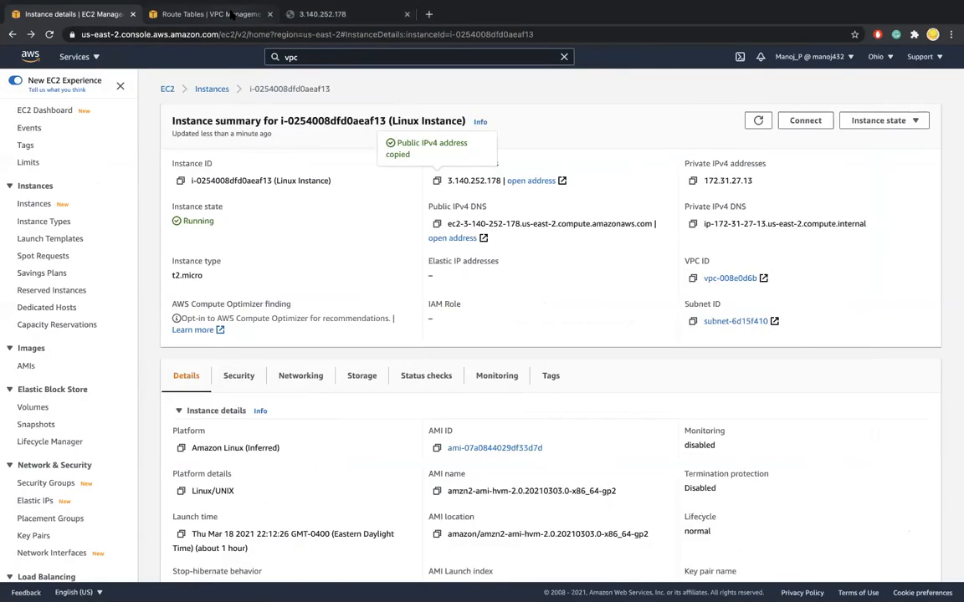
pyautogui.click(233, 12)
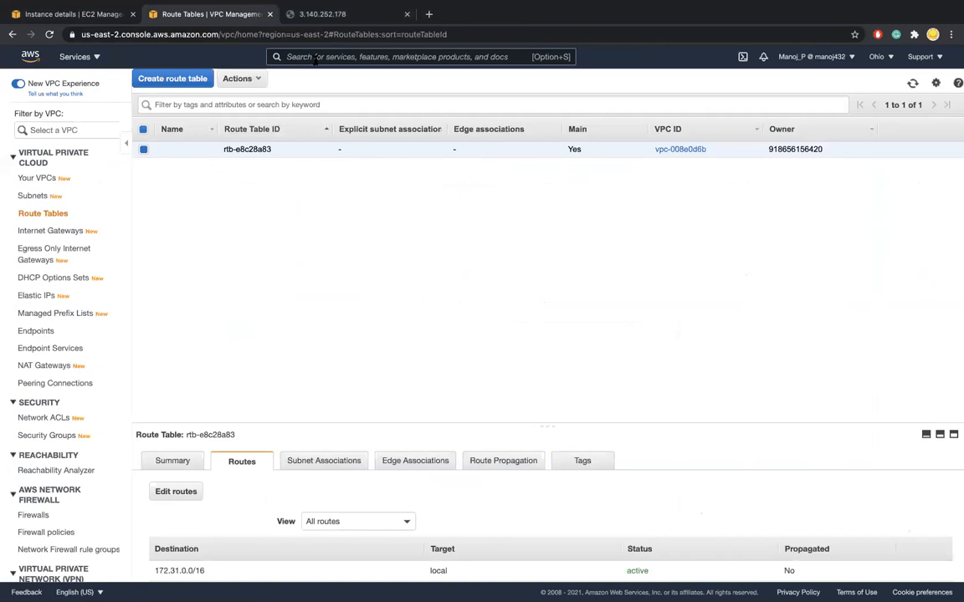
pyautogui.click(107, 14)
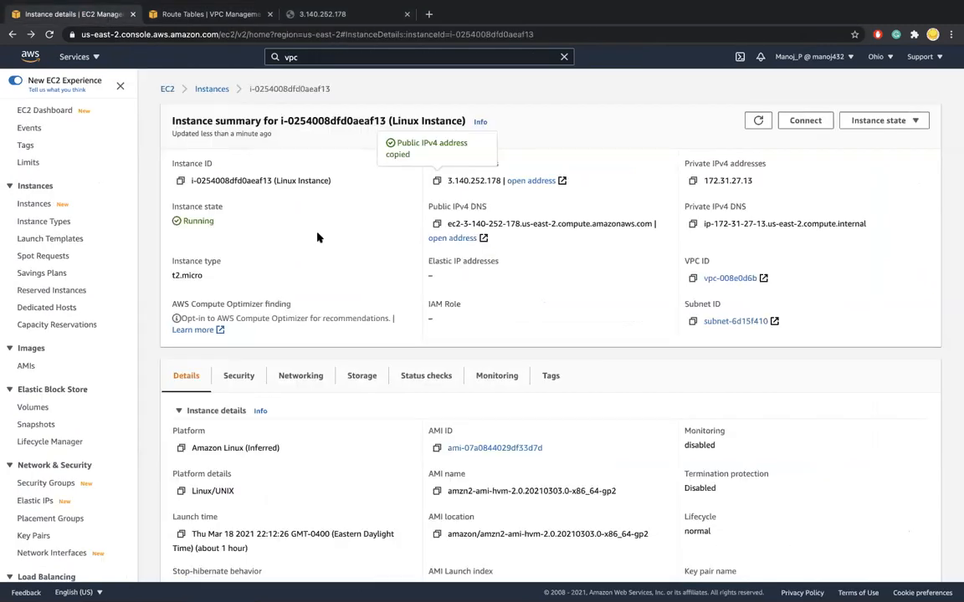
pyautogui.scroll(-5, 256, 208)
pyautogui.scroll(1, 256, 208)
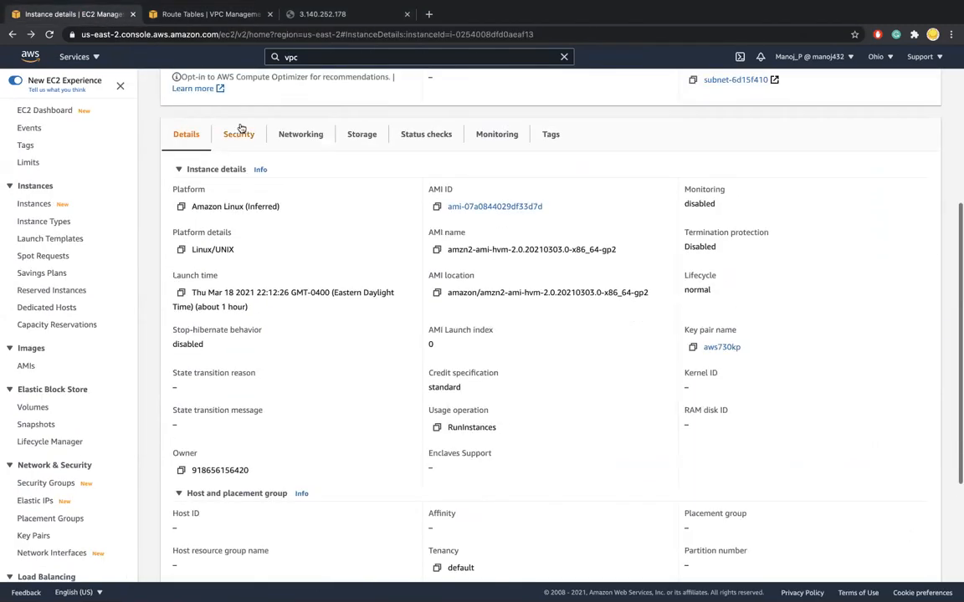
pyautogui.click(240, 134)
pyautogui.scroll(3, 285, 257)
pyautogui.scroll(-2, 284, 257)
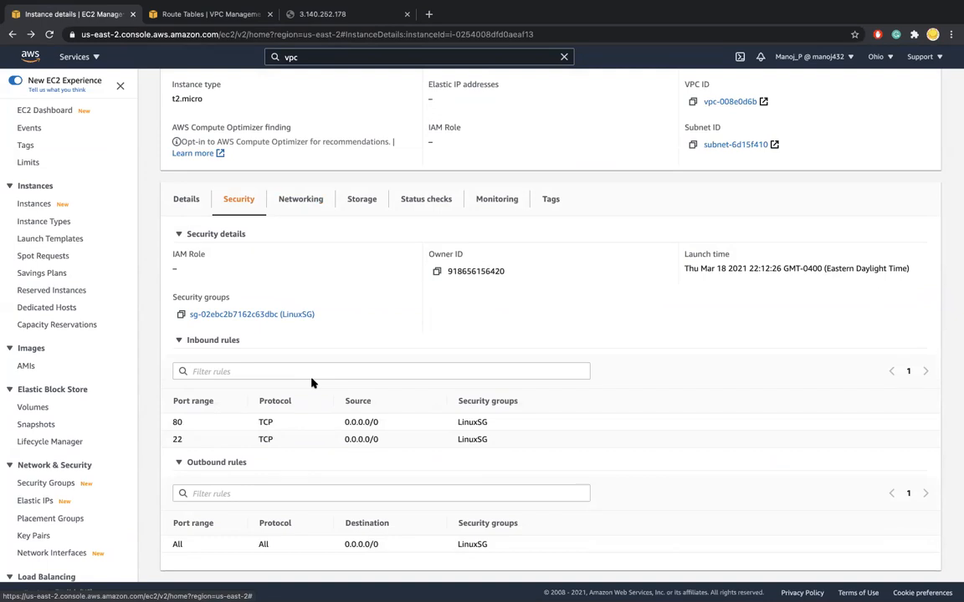
pyautogui.click(217, 316)
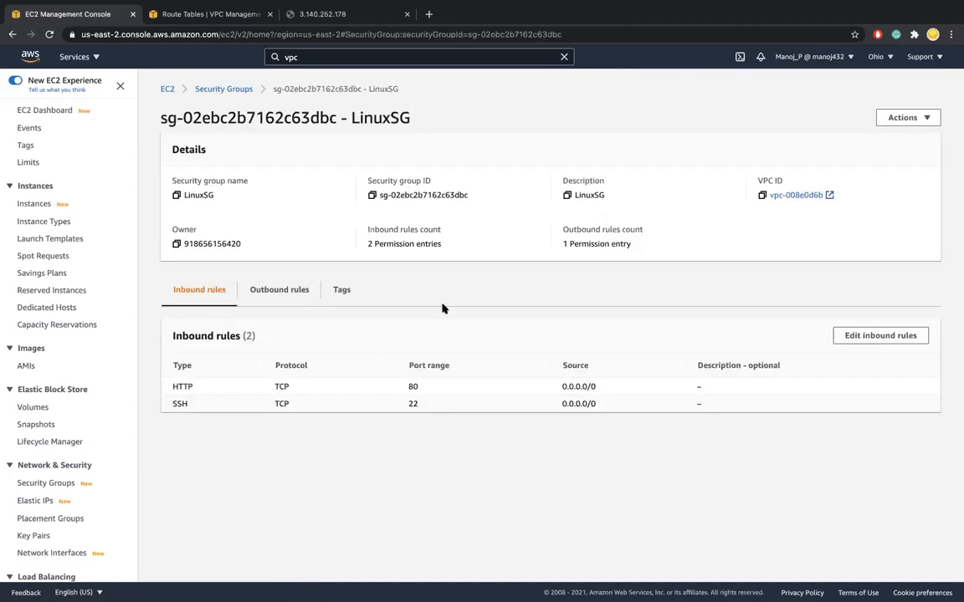
# Add an inbound rule to LinuxSG allowing All ICMP - IPv4 from 0.0.0.0/0 and save the rules
pyautogui.click(905, 334)
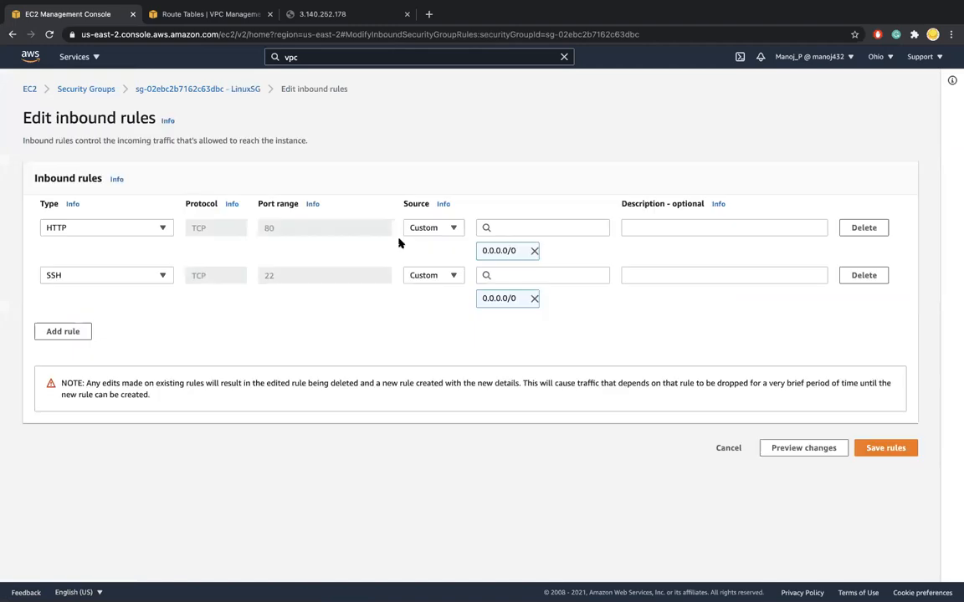
pyautogui.click(71, 331)
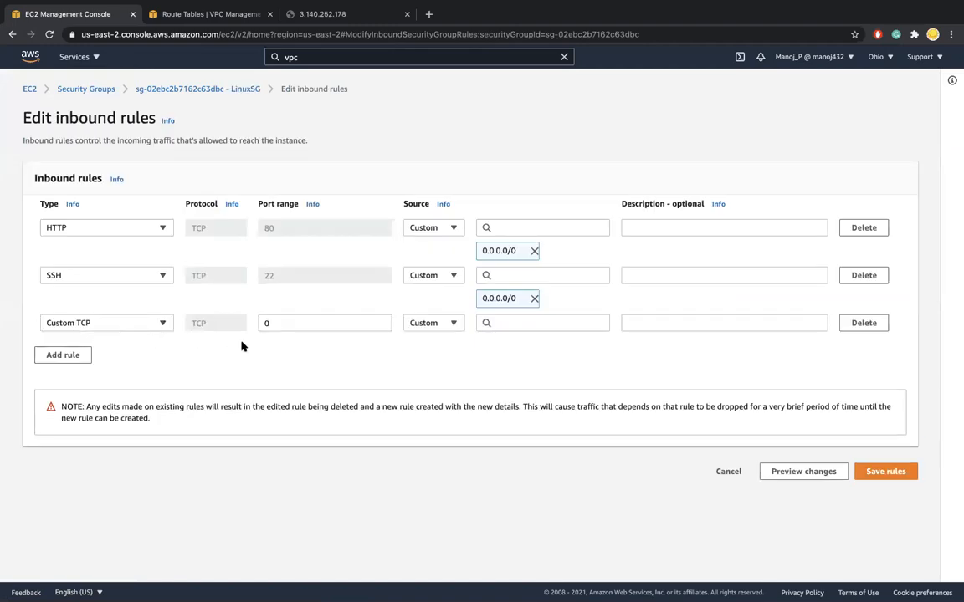
pyautogui.click(162, 323)
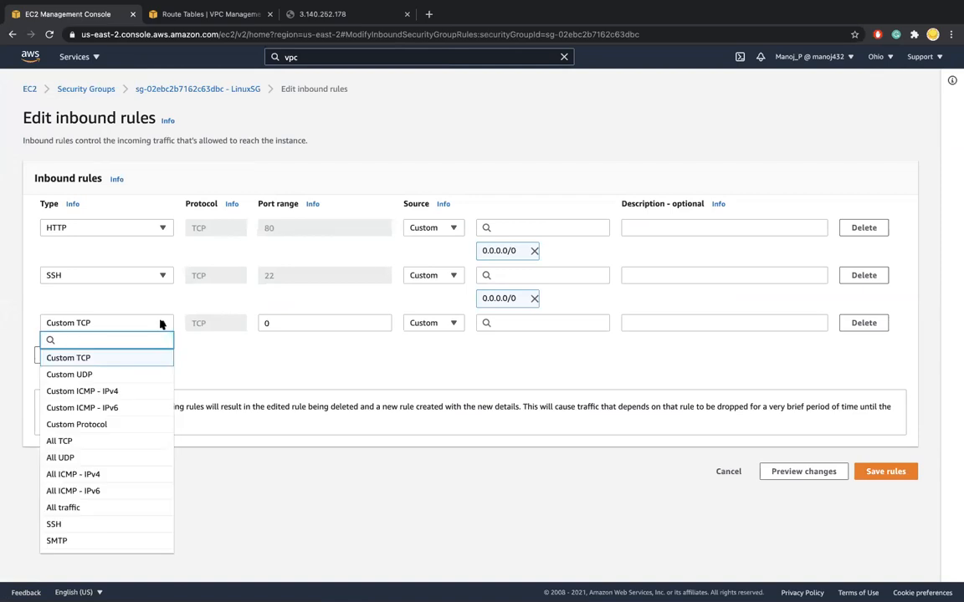
pyautogui.click(124, 392)
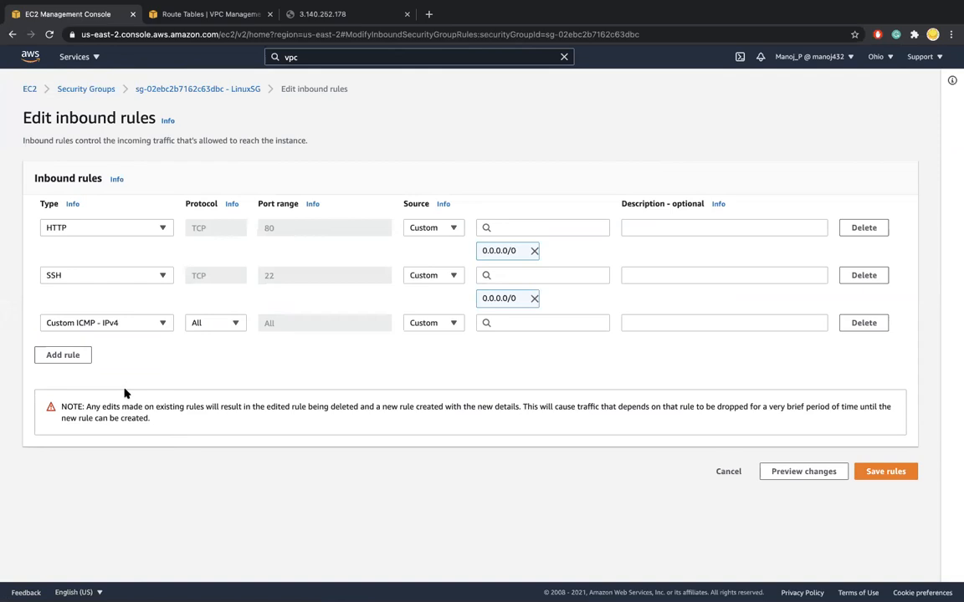
pyautogui.click(157, 324)
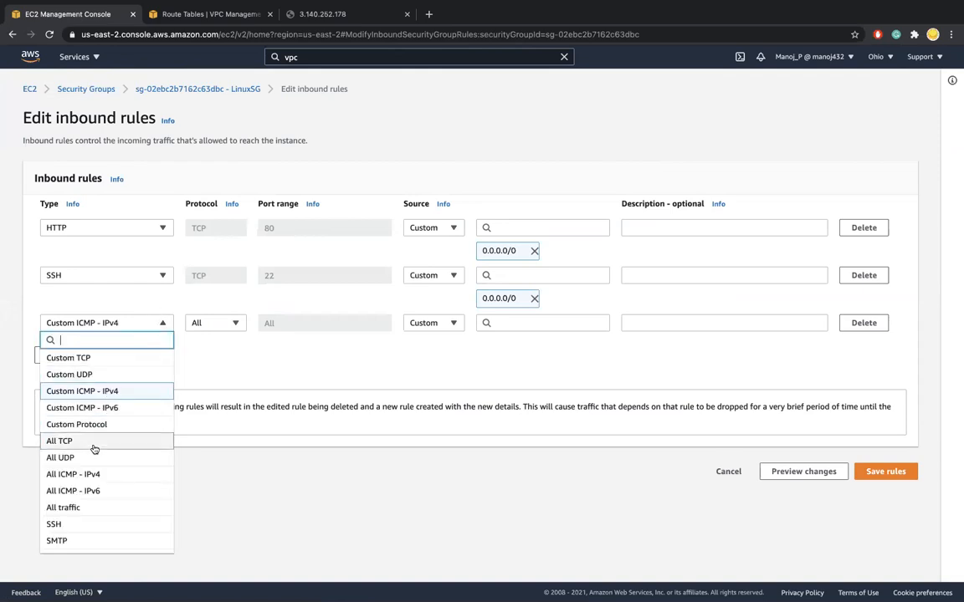
pyautogui.click(88, 475)
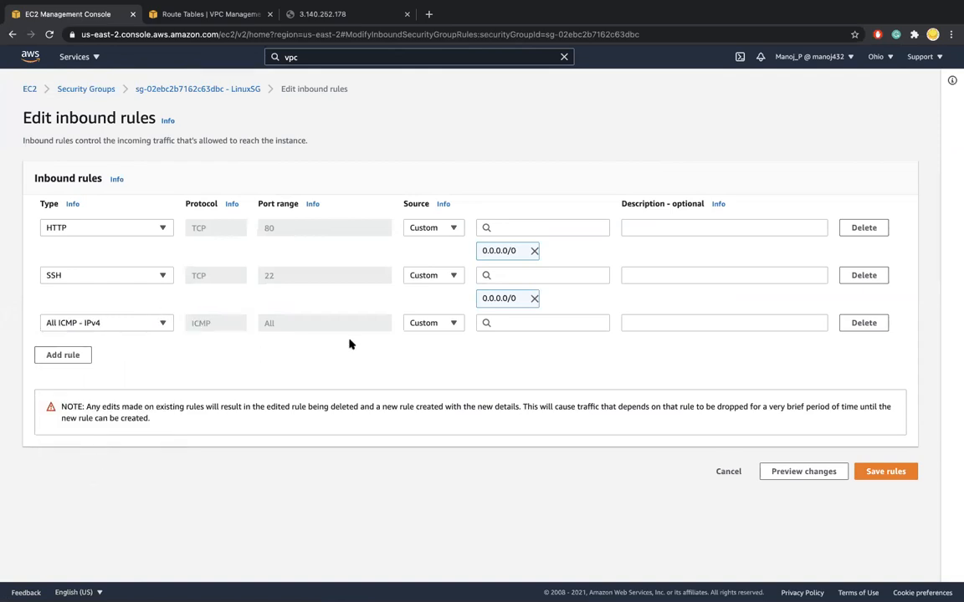
pyautogui.click(513, 325)
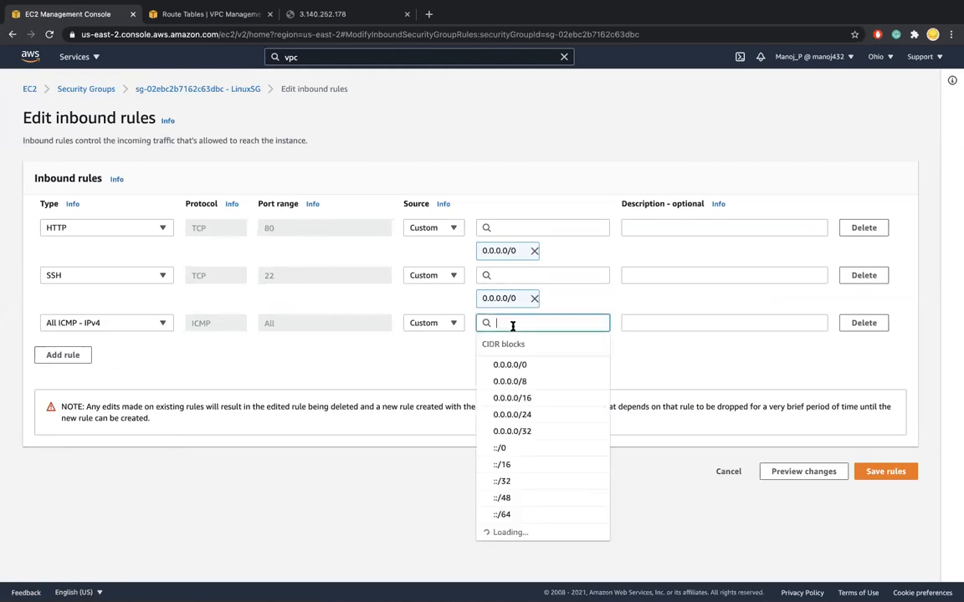
pyautogui.click(507, 368)
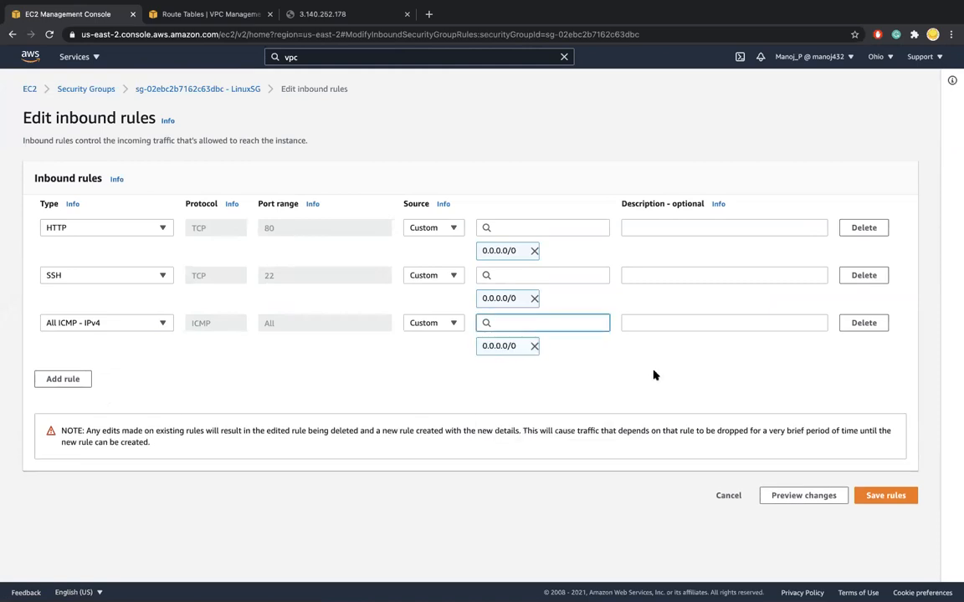
pyautogui.click(869, 497)
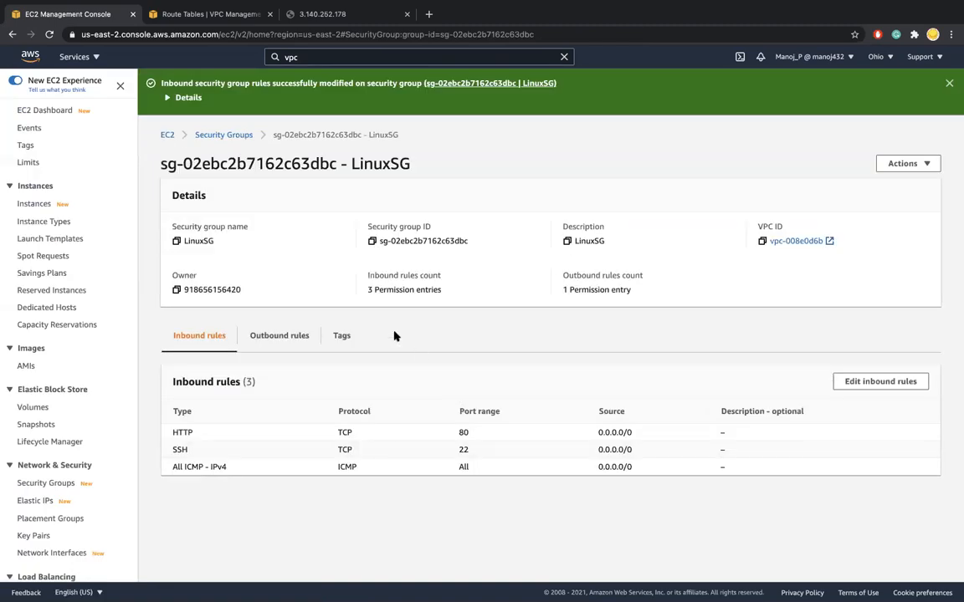
# Check the running ping to 3.140.252.178 and the web server's SSH session in the terminal
pyautogui.hotkey('ctrl', 'Left')
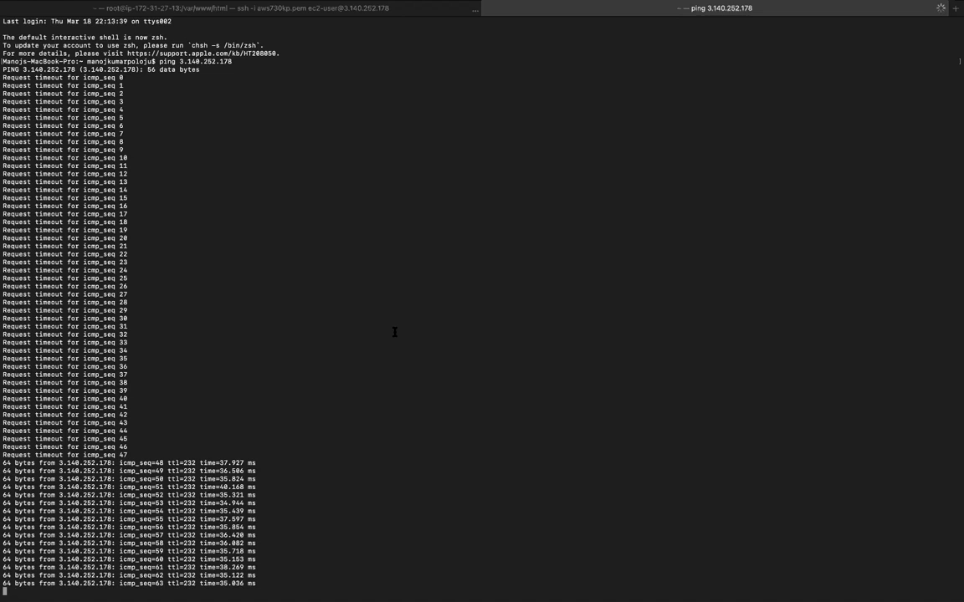
pyautogui.hotkey('ctrl', 'Left')
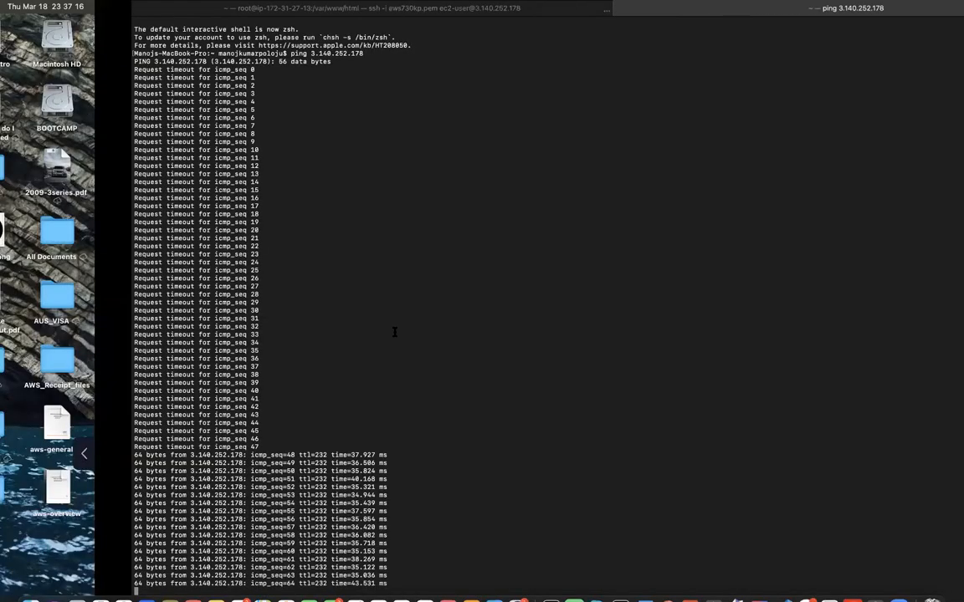
pyautogui.hotkey('ctrl', 'Right')
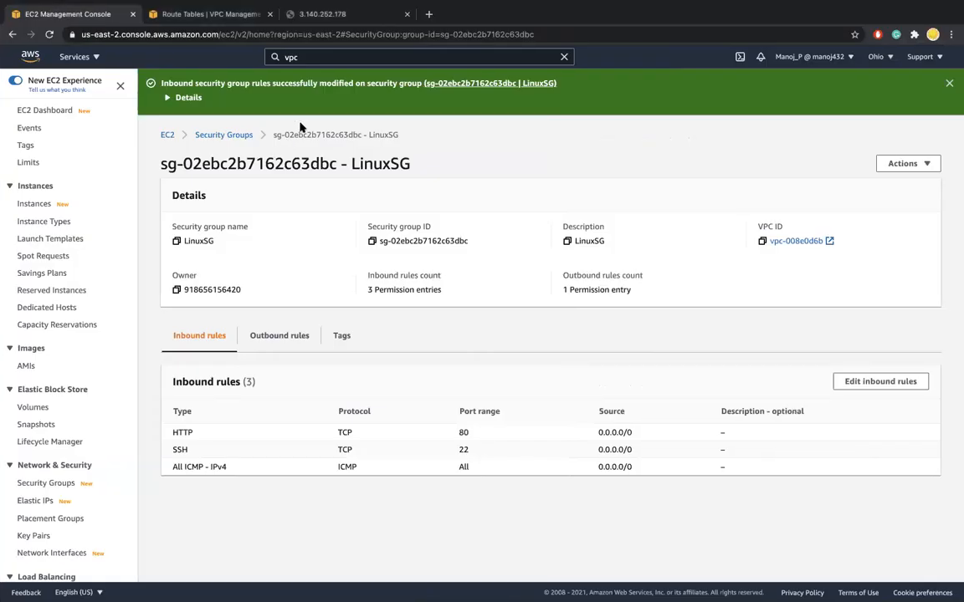
pyautogui.hotkey('ctrl', 'Left')
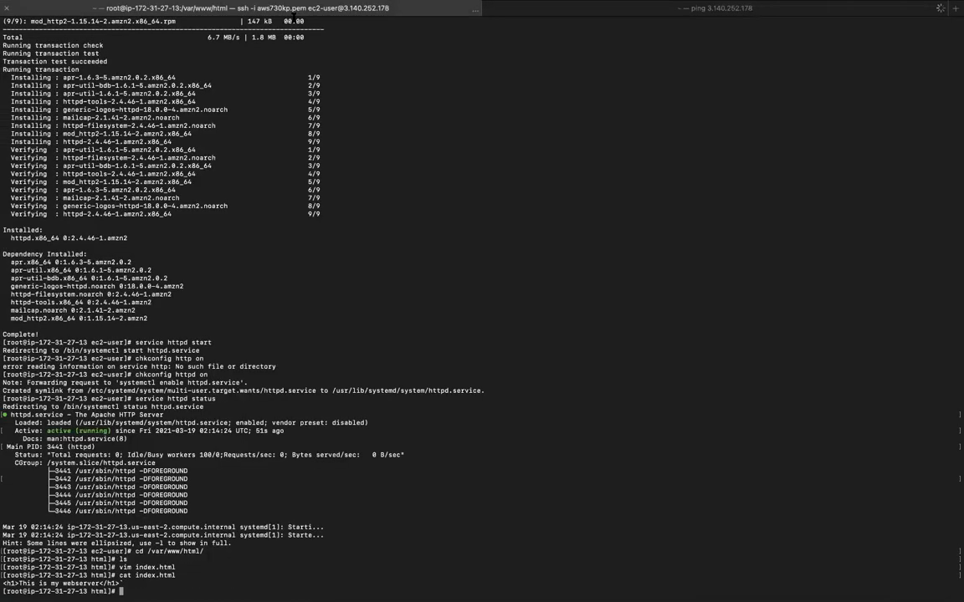
# Return to Chrome and reload the web server's page at 3.140.252.178
pyautogui.hotkey('ctrl', 'Right')
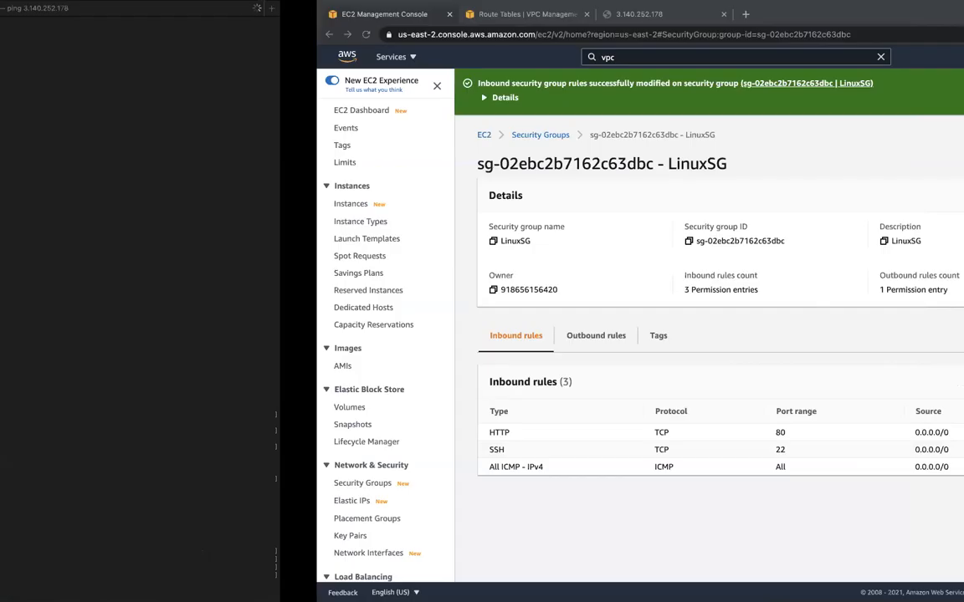
pyautogui.click(321, 14)
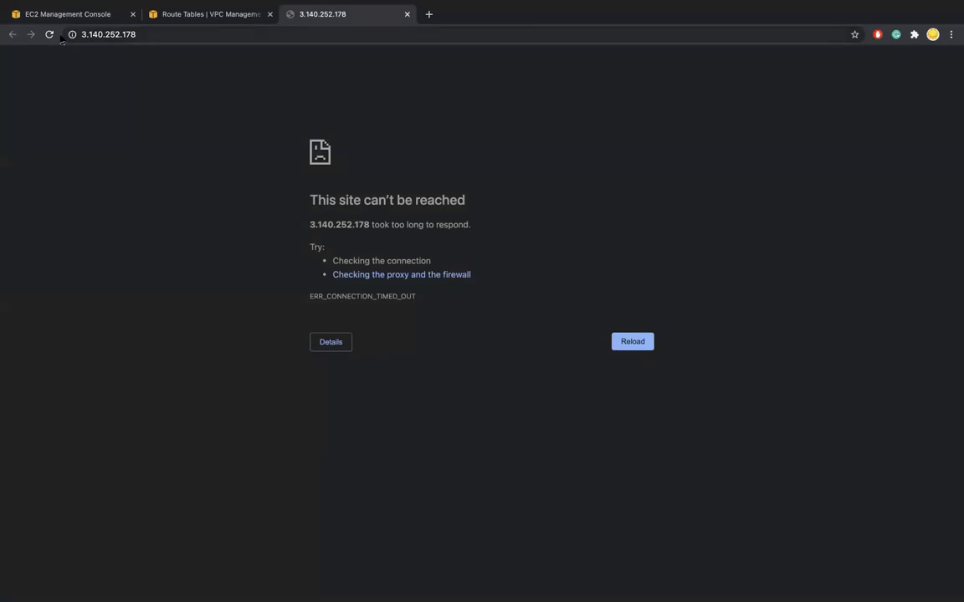
pyautogui.click(49, 35)
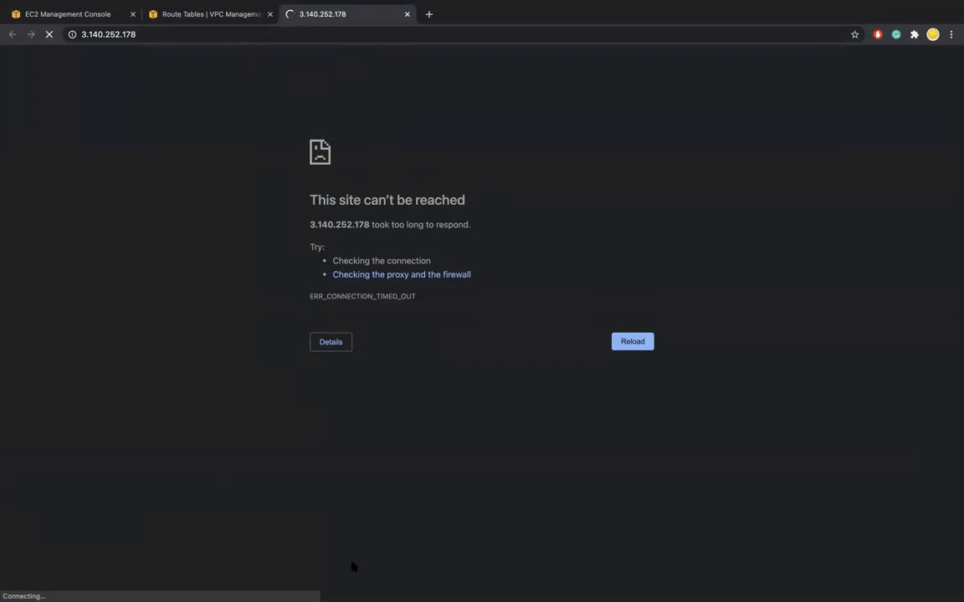
# Copy the Linux Instance's public IPv4 address from the EC2 instances list and load 3.140.252.178 in a full-screen Safari window
pyautogui.click(80, 14)
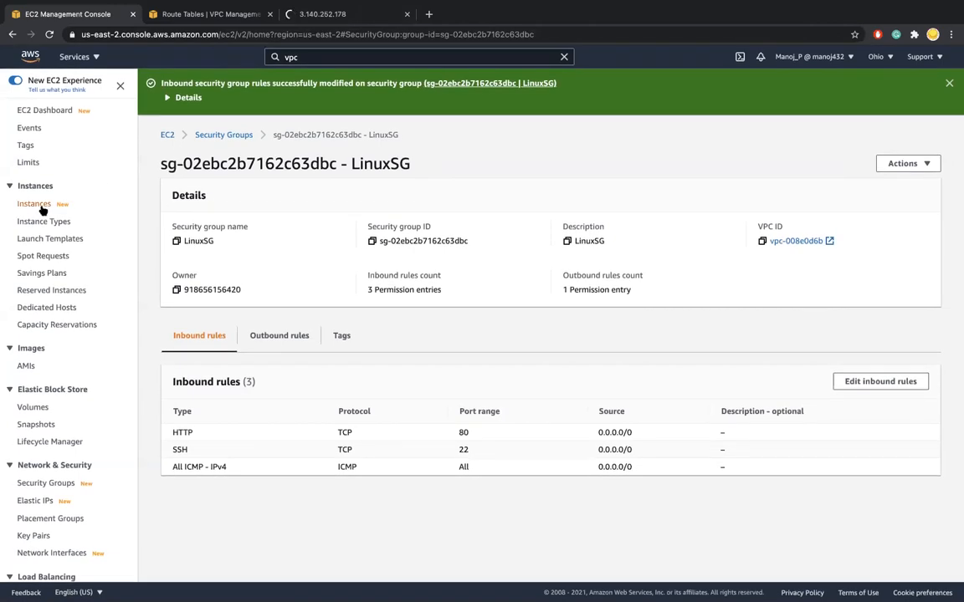
pyautogui.click(40, 206)
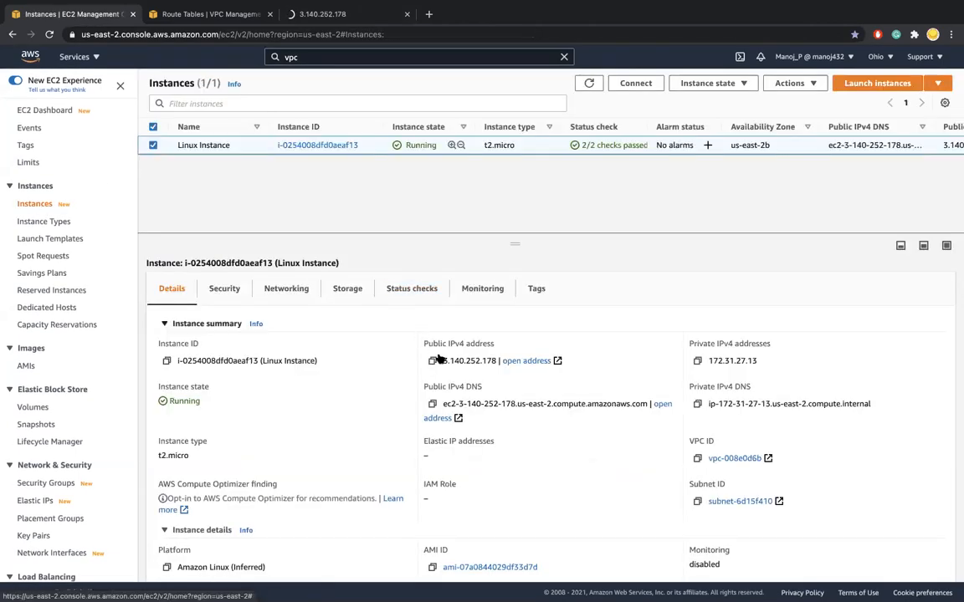
pyautogui.click(432, 360)
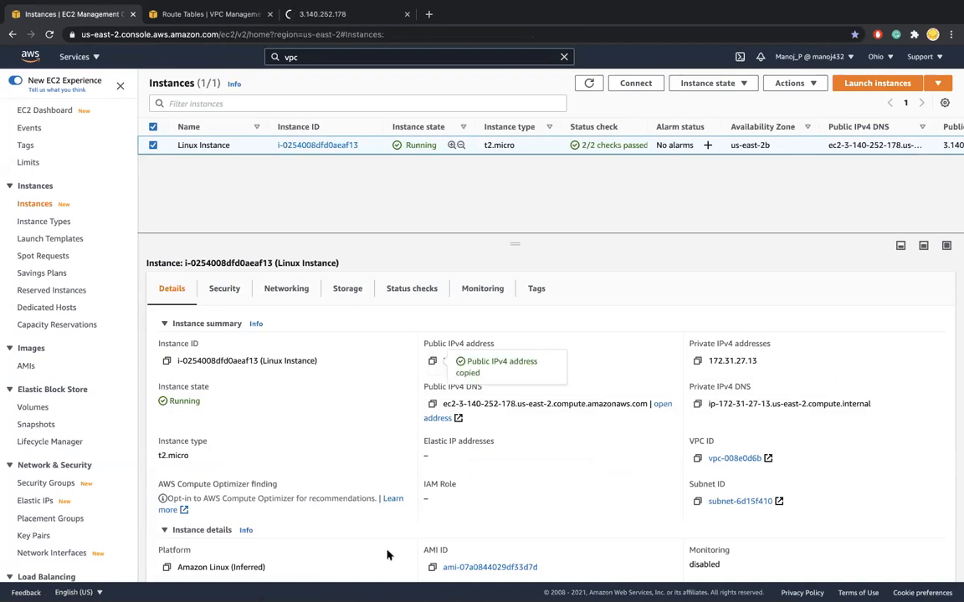
pyautogui.moveTo(378, 588)
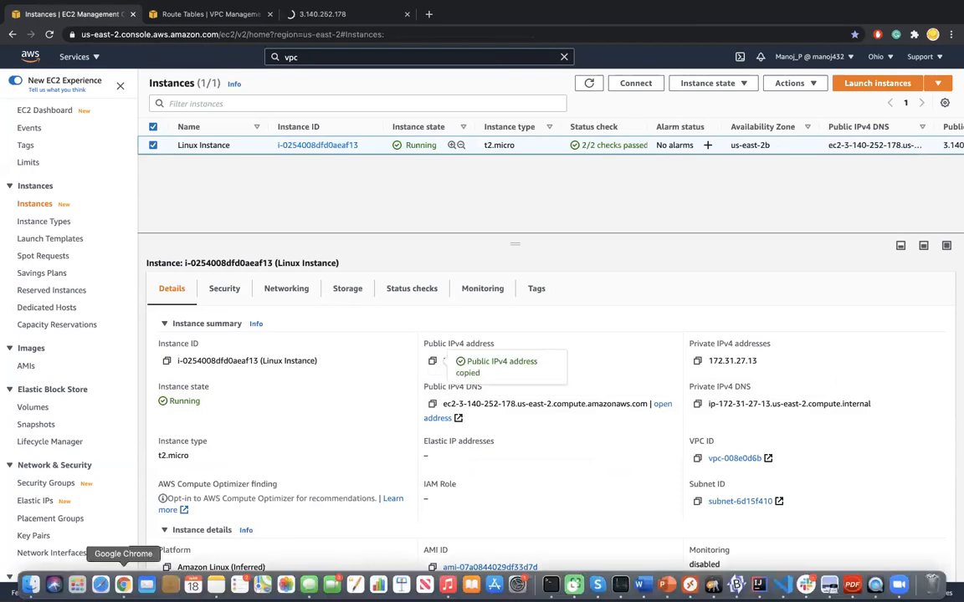
pyautogui.click(102, 587)
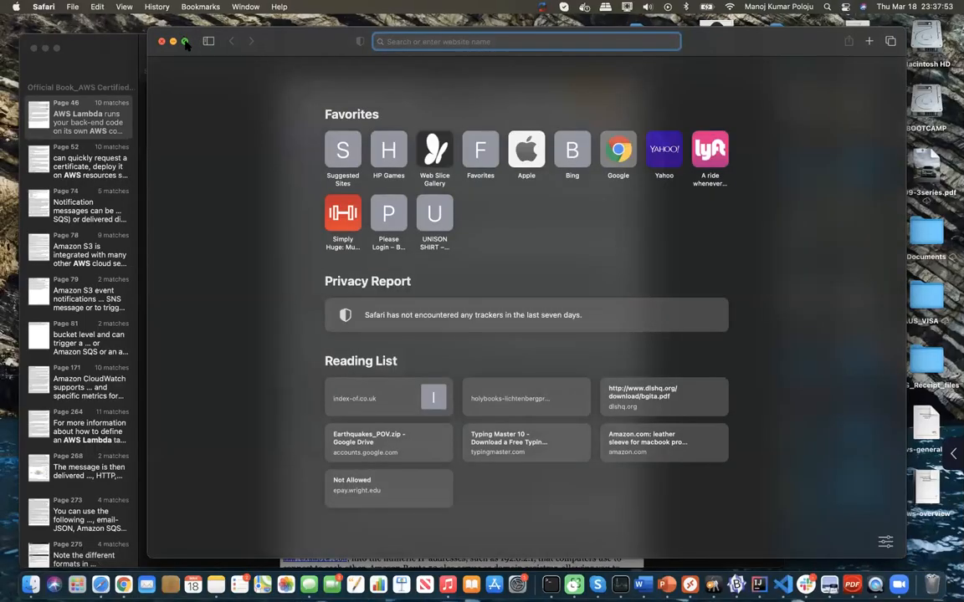
pyautogui.click(186, 42)
pyautogui.press('super+v')
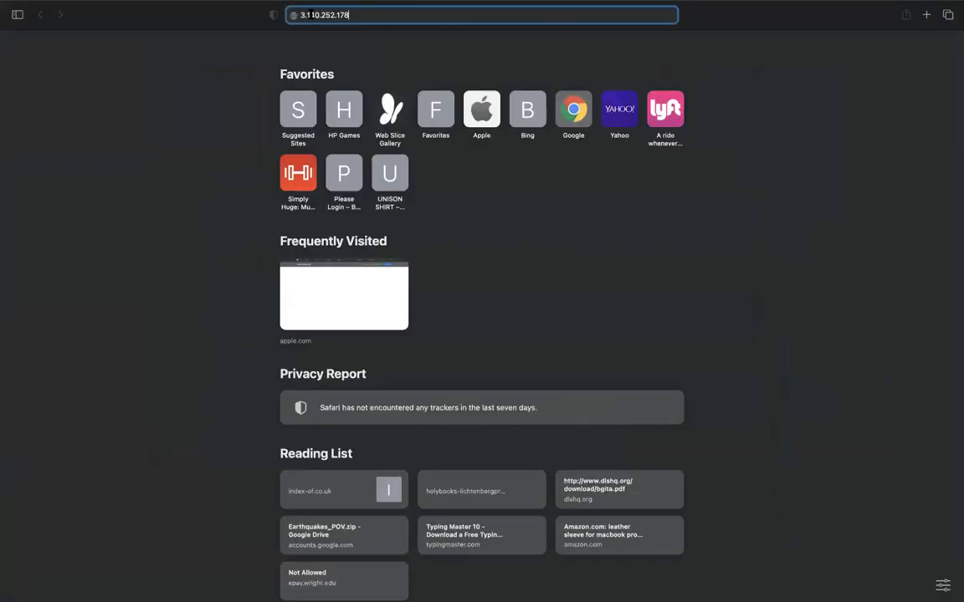
pyautogui.press('Return')
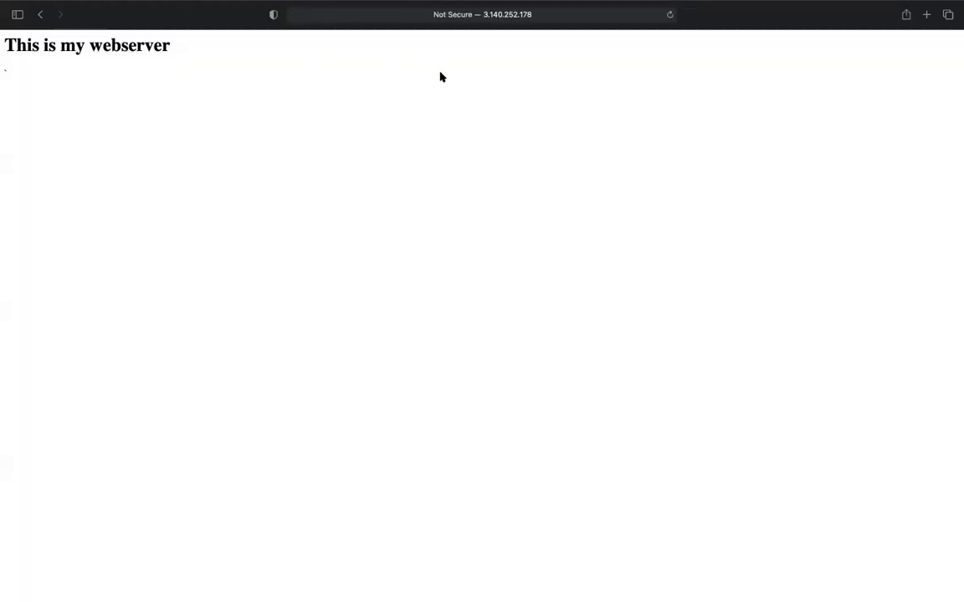
# Compare the web page in Safari with the Linux Instance's details, ending in the EC2 console in Chrome
pyautogui.hotkey('ctrl', 'Right')
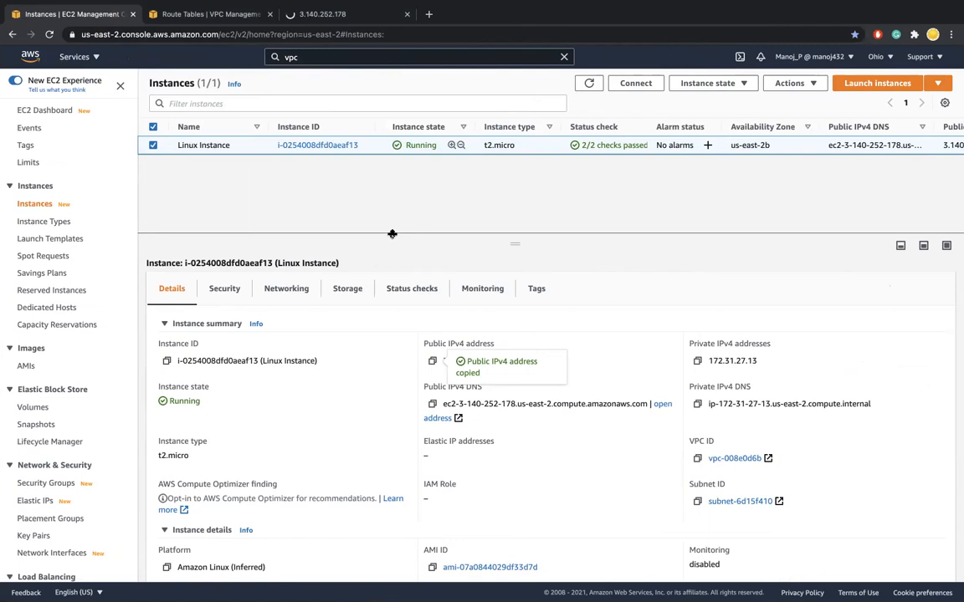
pyautogui.moveTo(368, 39)
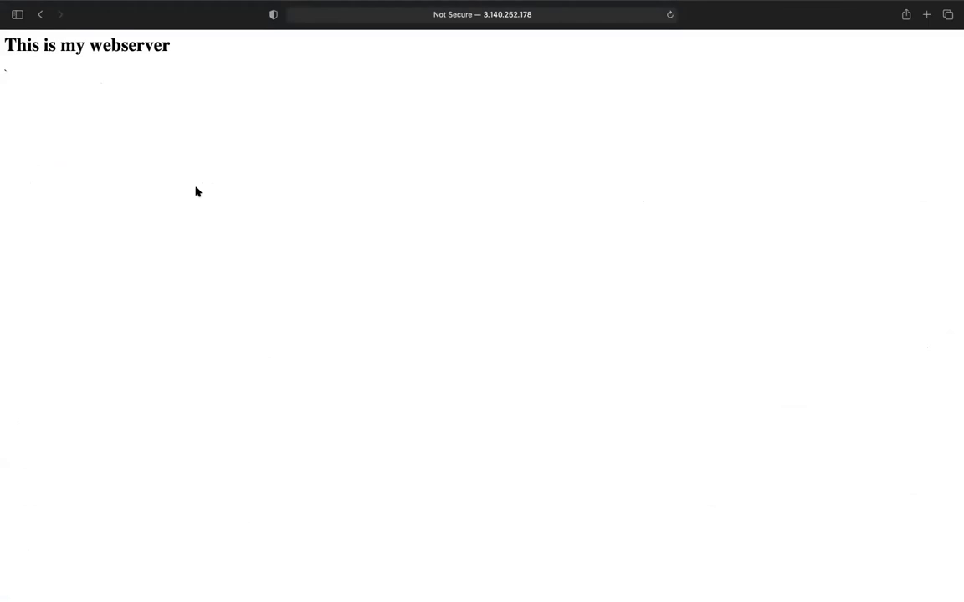
pyautogui.hotkey('ctrl', 'Right')
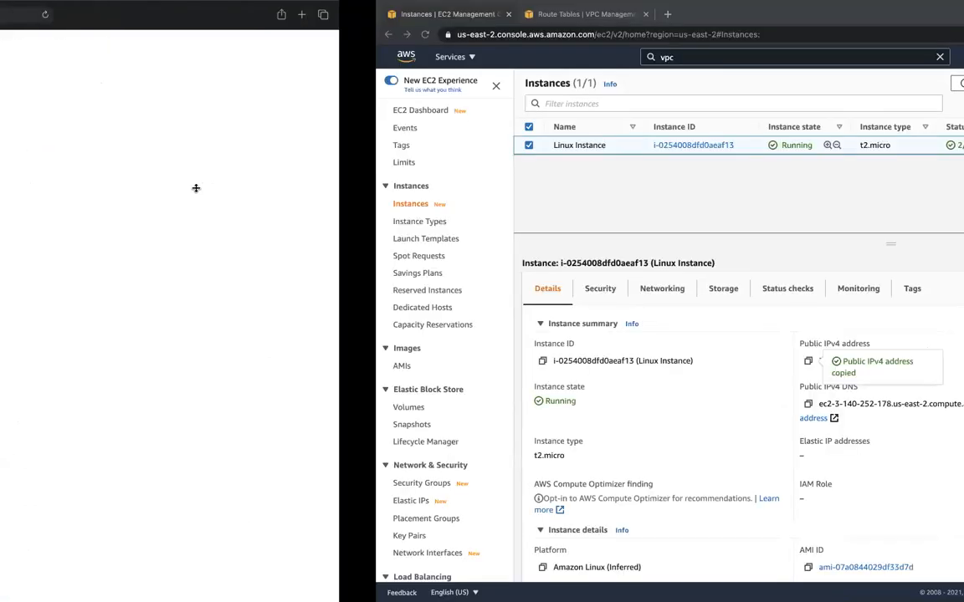
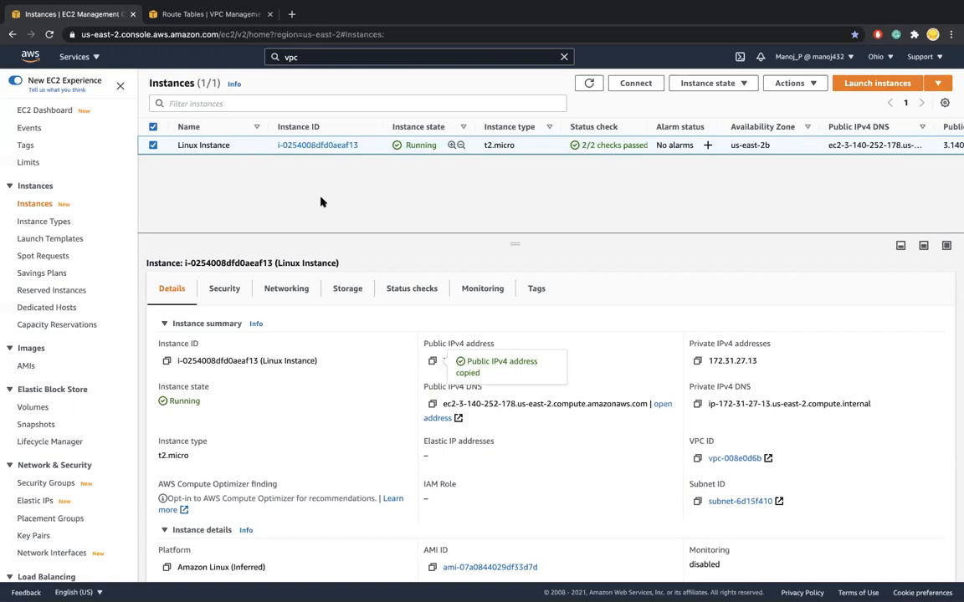
# Switch to the terminal and review the output of the ping to 3.140.252.178 back to its start
pyautogui.hotkey('ctrl', 'Left')
pyautogui.hotkey('ctrl', 'Left')
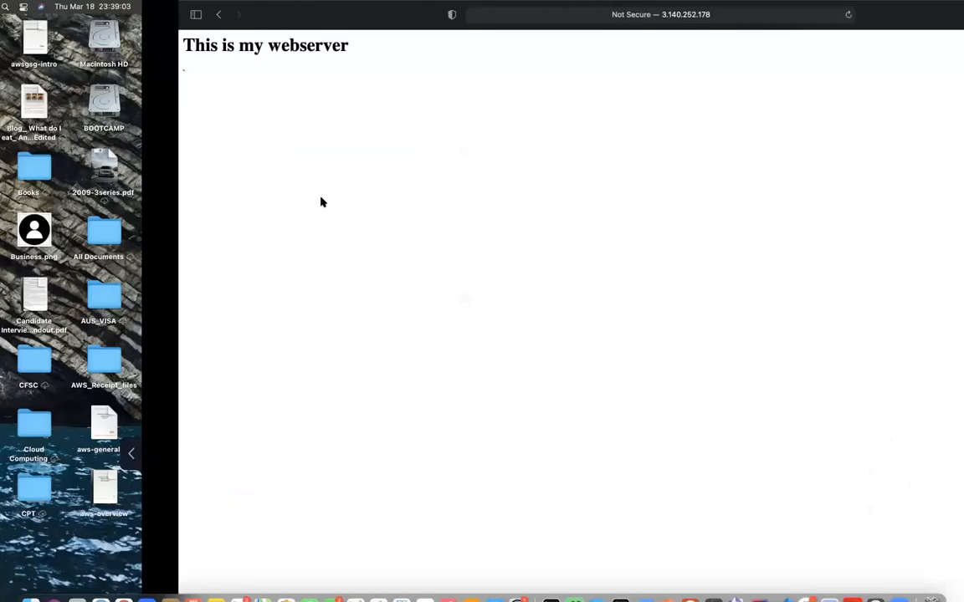
pyautogui.hotkey('ctrl', 'Right')
pyautogui.moveTo(263, 588)
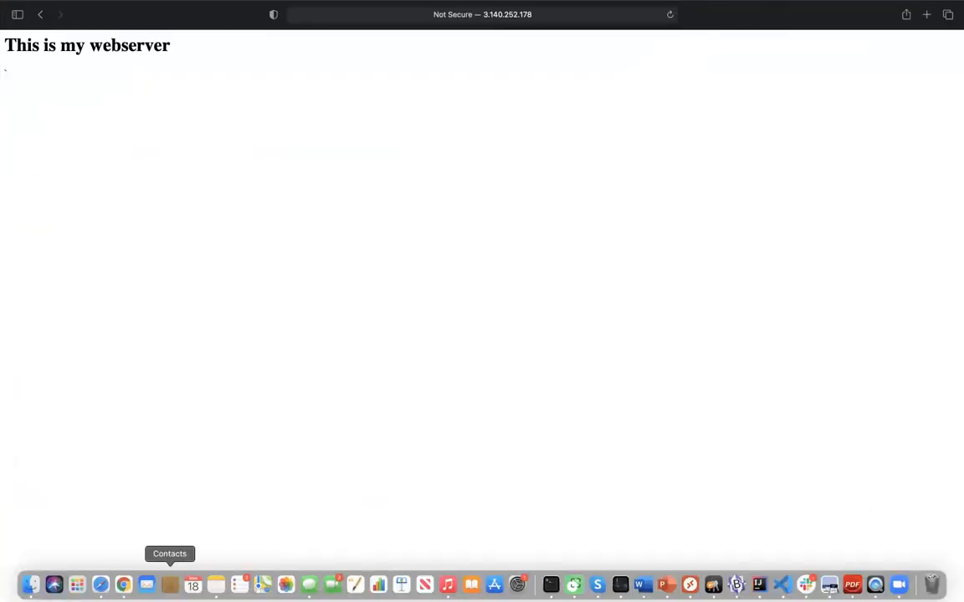
pyautogui.click(550, 584)
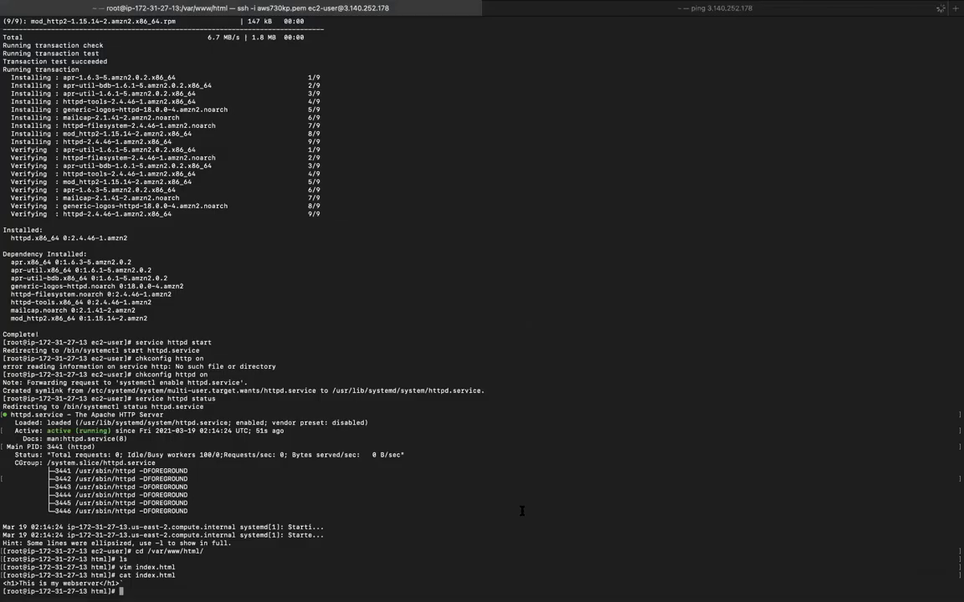
pyautogui.click(643, 11)
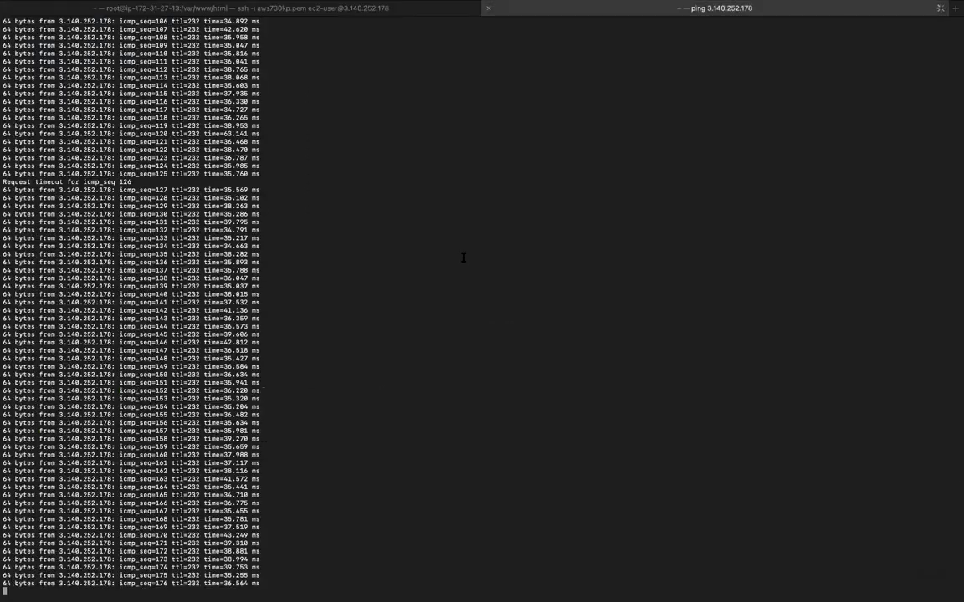
pyautogui.scroll(15, 462, 258)
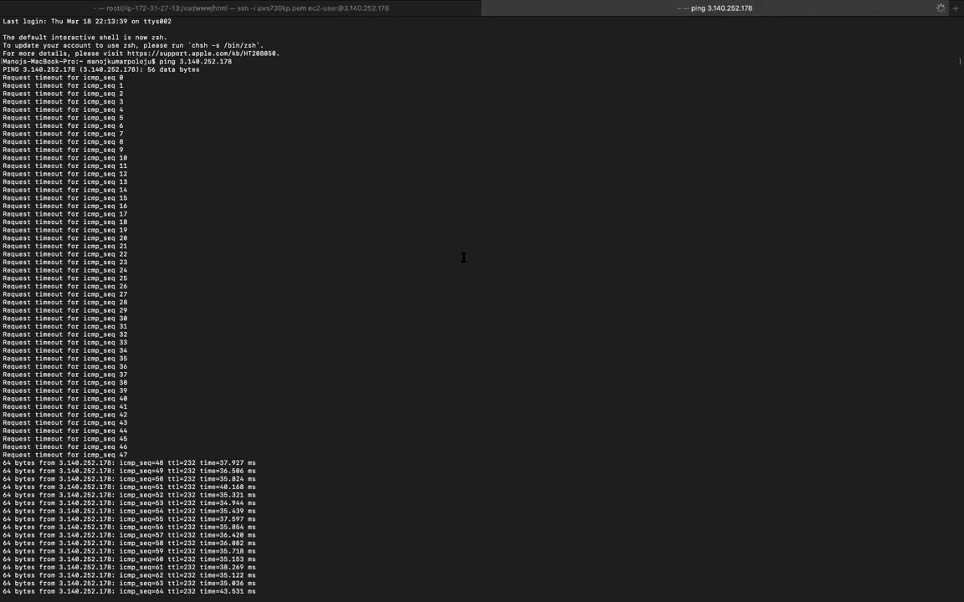